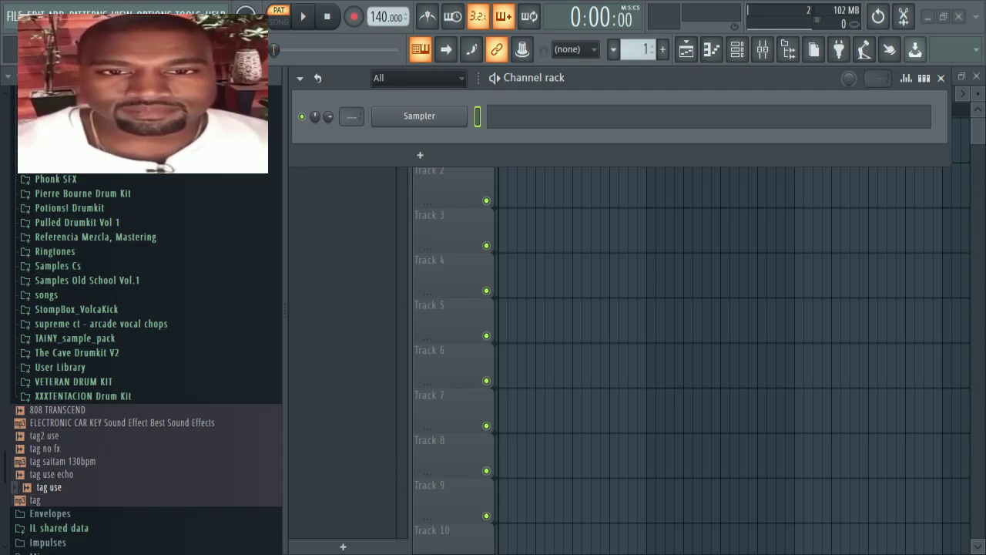
Step: Add a Bazille synth channel and load the HS 3riads - analog patch from the 07 Chords folder, playing a test note
{"action": "scroll", "coordinate": [107, 408], "scroll_direction": "up", "scroll_amount": 15}
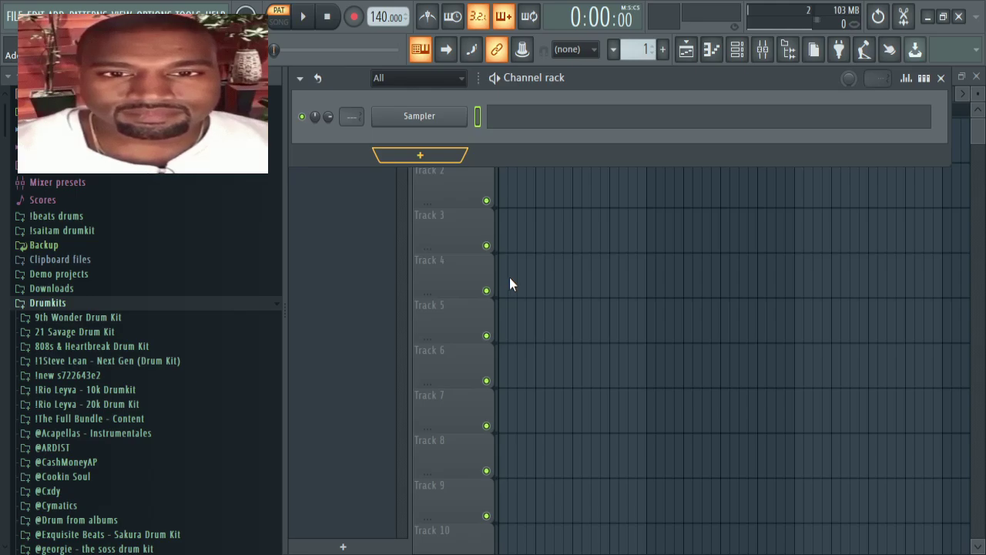
{"action": "left_click_drag", "start_coordinate": [509, 277], "coordinate": [509, 277]}
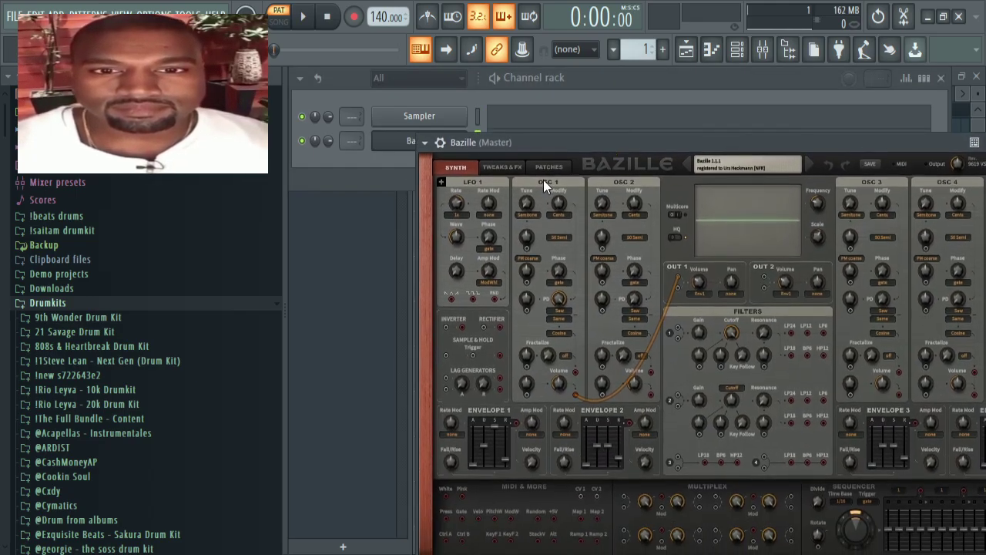
{"action": "left_click", "coordinate": [548, 174]}
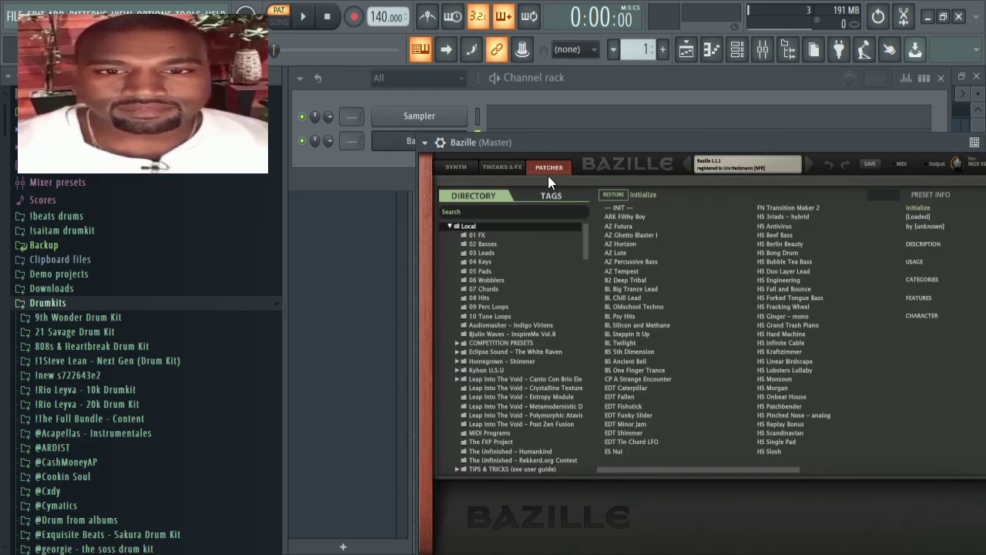
{"action": "left_click", "coordinate": [522, 290]}
{"action": "left_click", "coordinate": [631, 306]}
{"action": "key", "text": "z"}
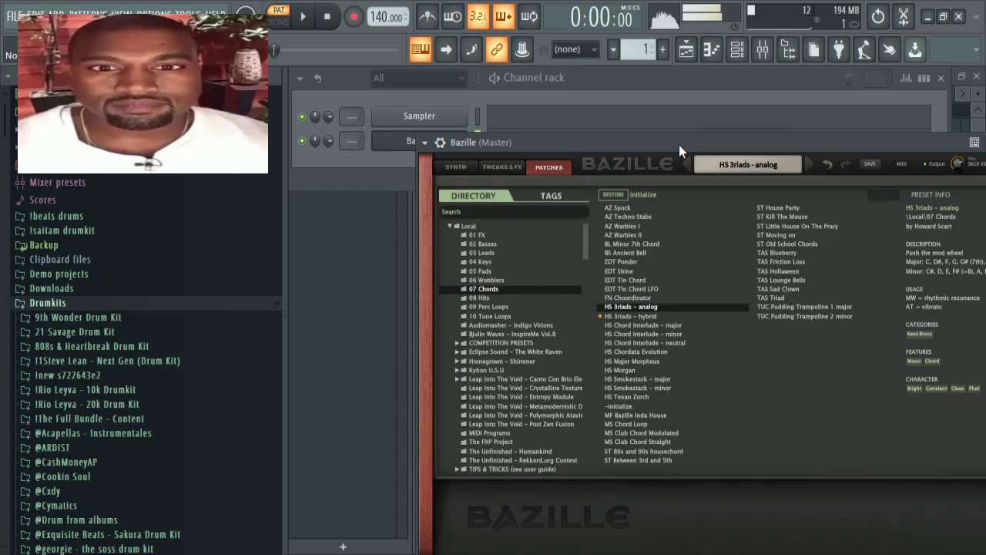
Step: Audition the chord patches TAS Lounge Bells, ST Kill The Mouse, ST Moving on, ST Old School Chords and TAS Blueberry
{"action": "left_click", "coordinate": [820, 280]}
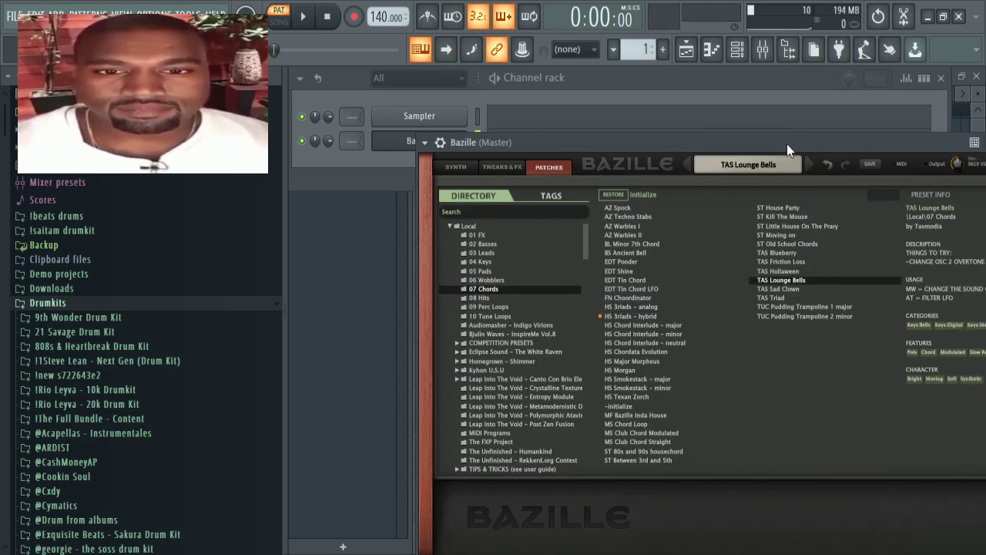
{"action": "left_click", "coordinate": [774, 217]}
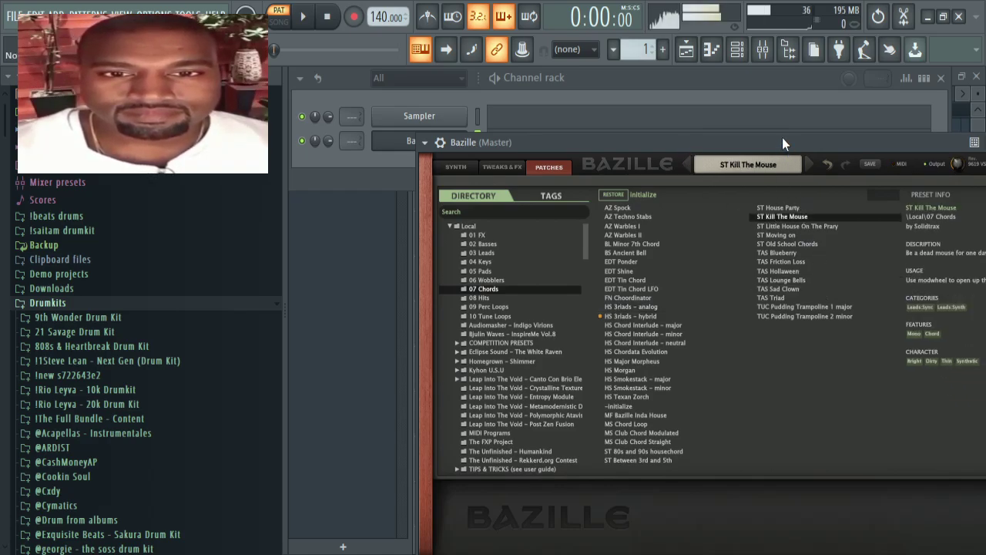
{"action": "left_click", "coordinate": [765, 236]}
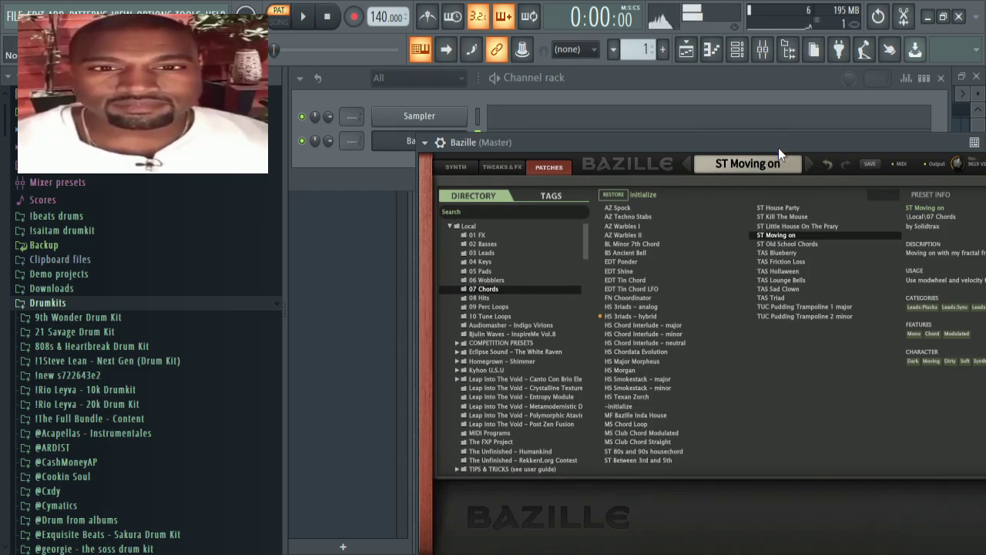
{"action": "left_click", "coordinate": [783, 245]}
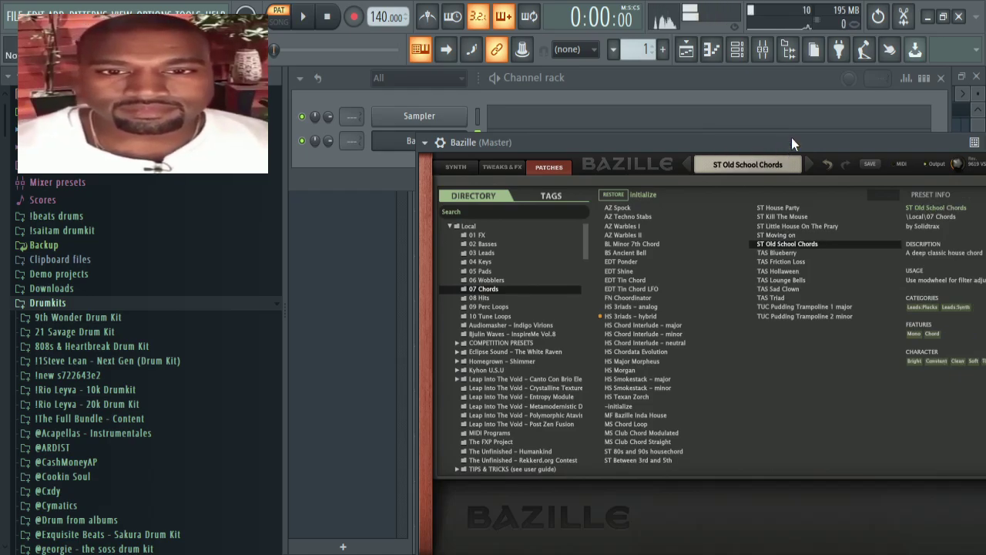
{"action": "left_click", "coordinate": [780, 252]}
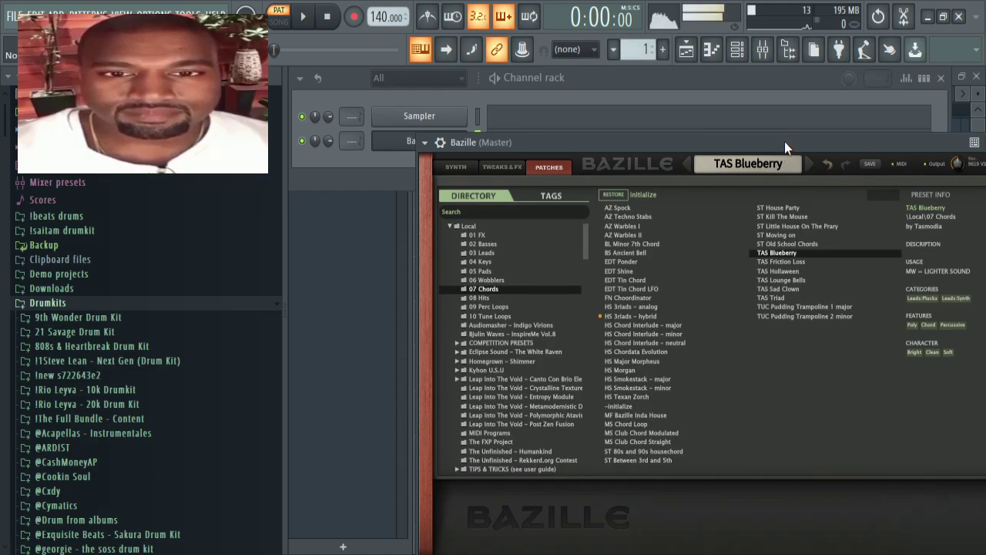
Step: Compare the EDT Shine, AZ Warbles II, BS Ancient Bell and EDT Ponder patches, then settle on EDT Shine
{"action": "left_click", "coordinate": [658, 273]}
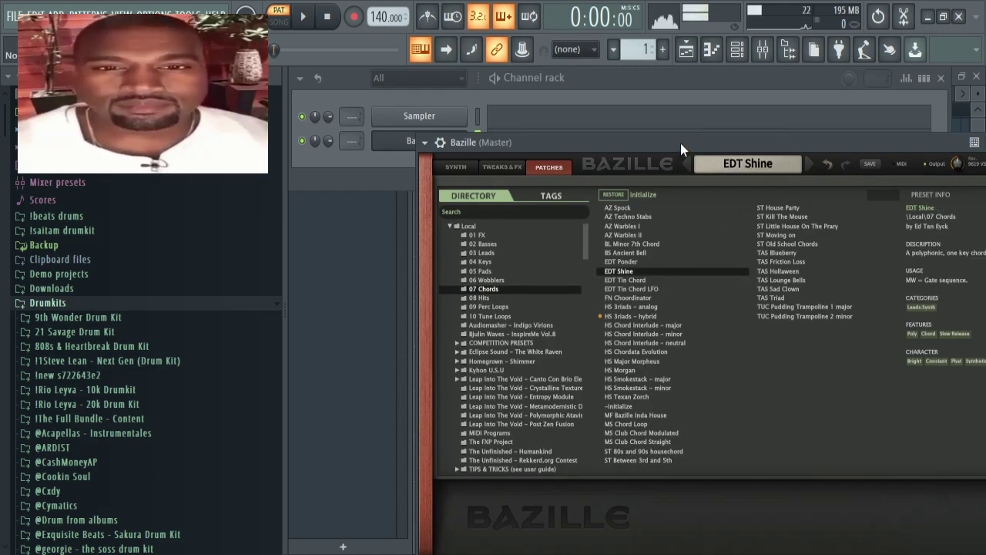
{"action": "left_click", "coordinate": [623, 234]}
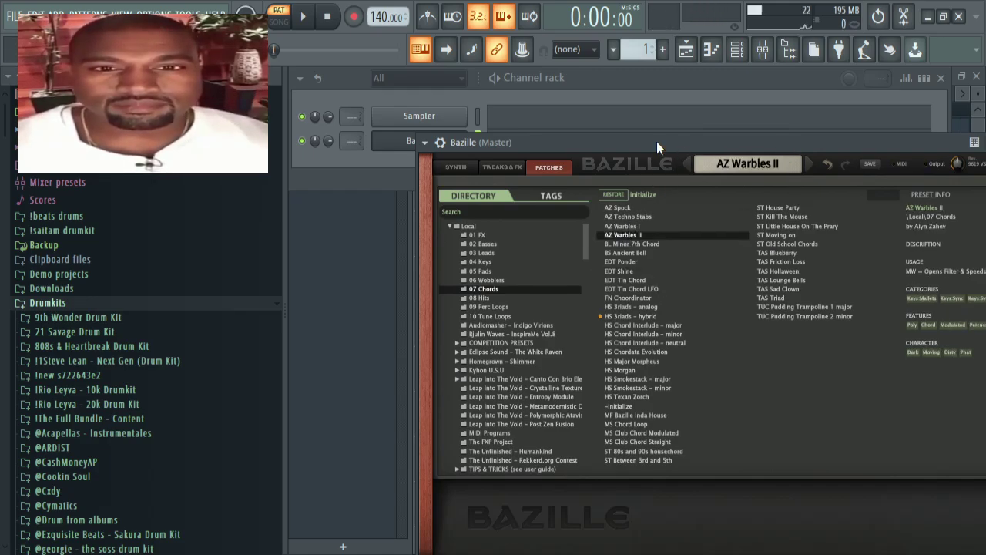
{"action": "left_click", "coordinate": [627, 253]}
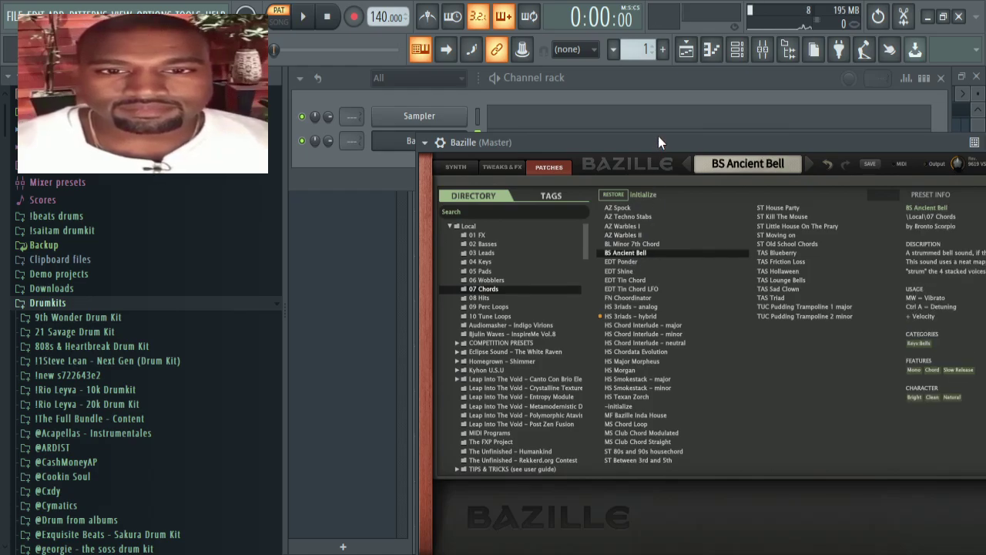
{"action": "key", "text": "Down"}
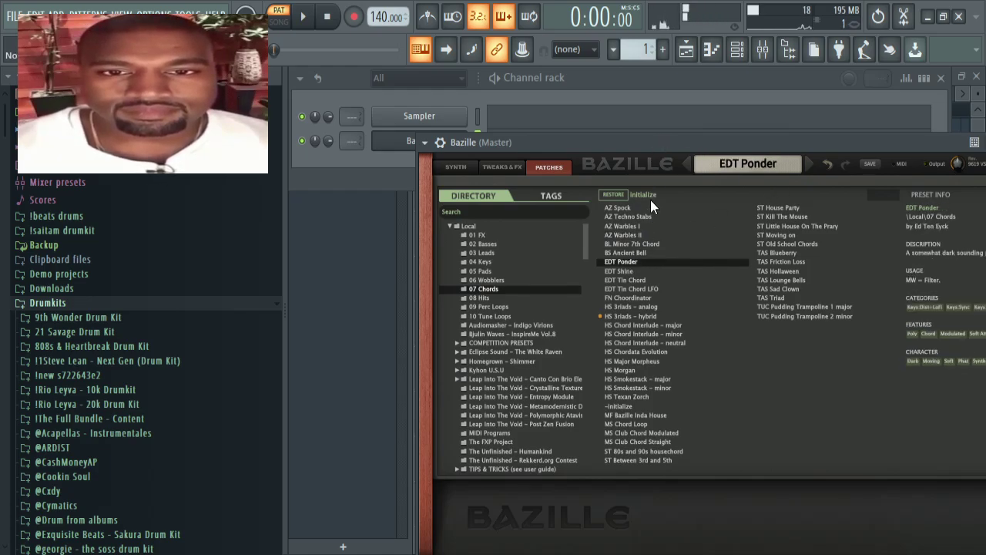
{"action": "left_click", "coordinate": [626, 271]}
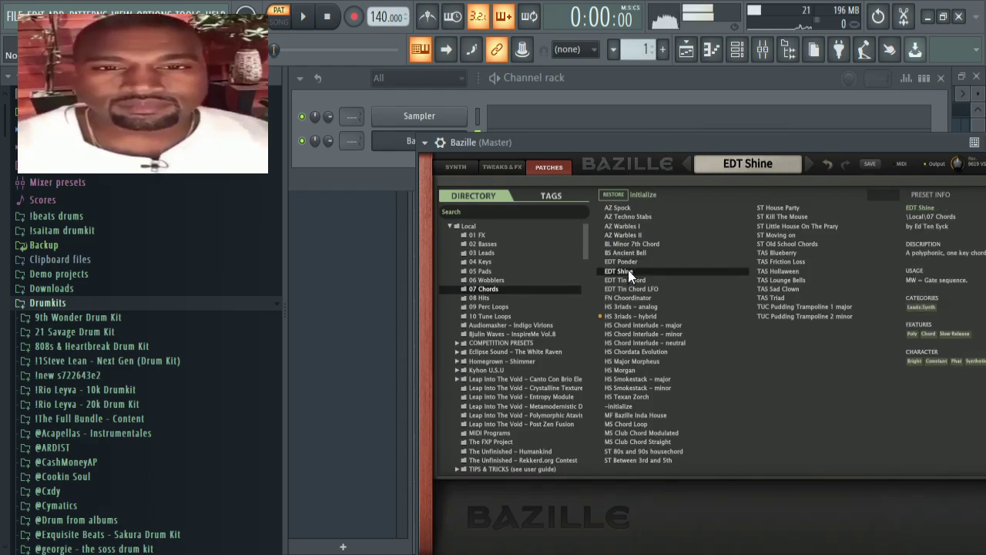
Step: In Bazille's piano roll, place half-beat notes: A4 at the start of bar 1 and E6 half a beat after beat 2
{"action": "left_click", "coordinate": [375, 153]}
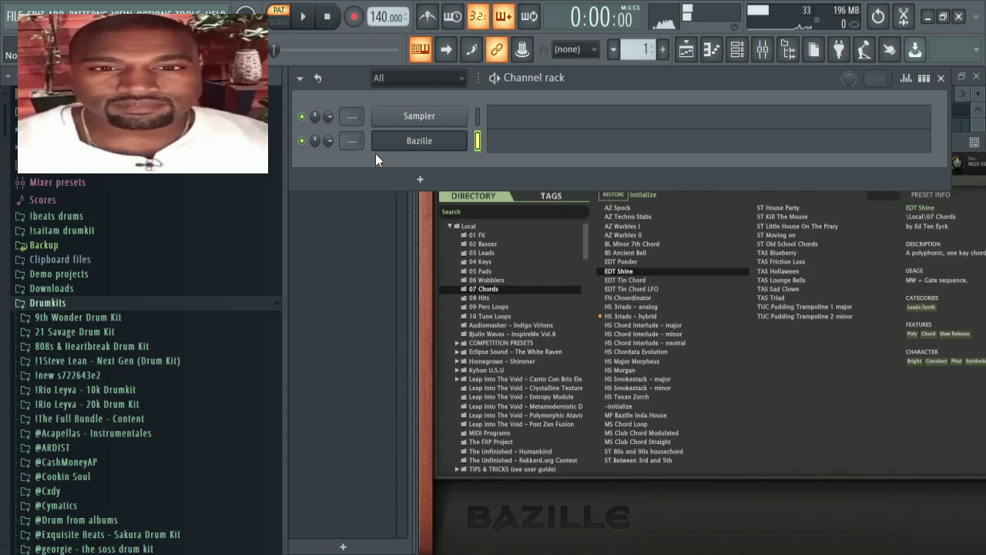
{"action": "key", "text": "F7"}
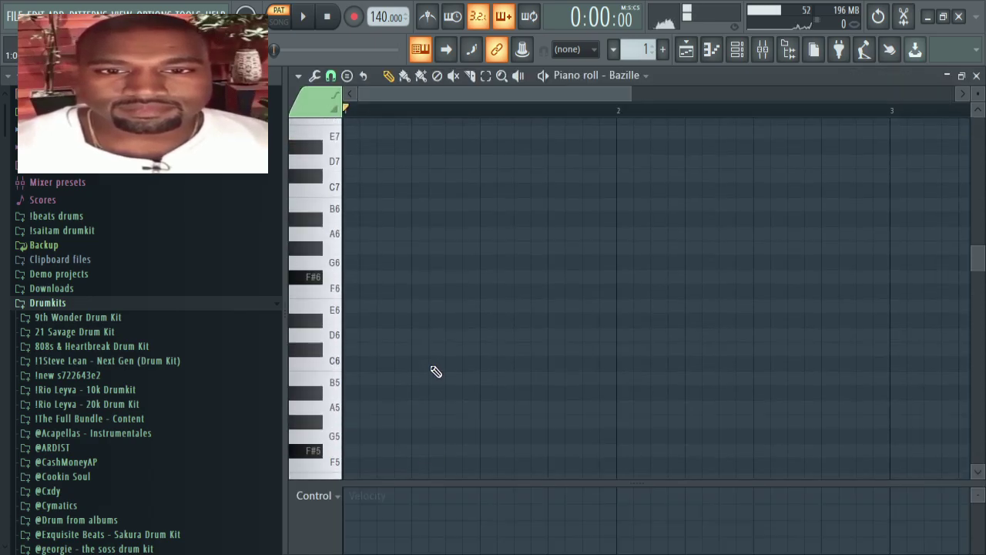
{"action": "scroll", "coordinate": [424, 402], "scroll_direction": "up", "scroll_amount": 3}
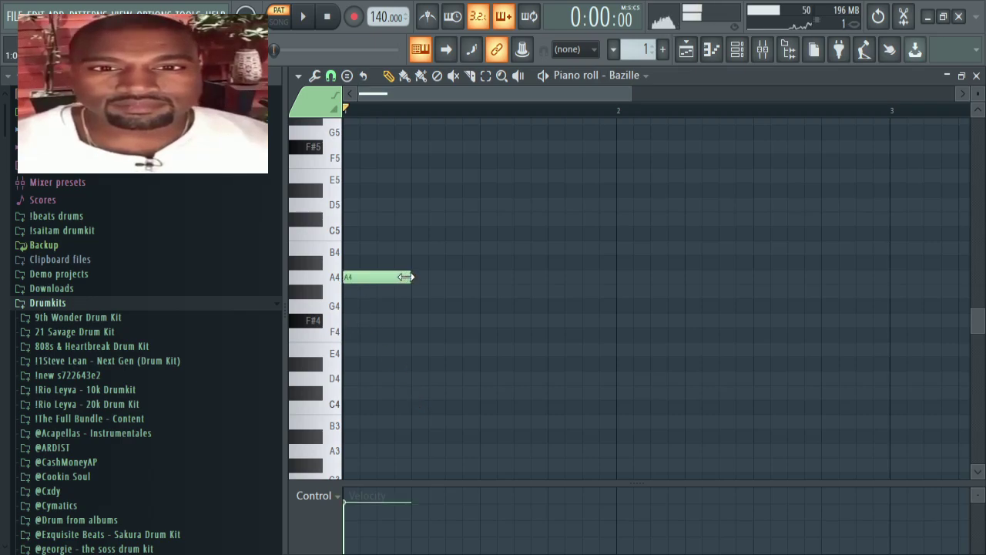
{"action": "scroll", "coordinate": [394, 247], "scroll_direction": "up", "scroll_amount": 6}
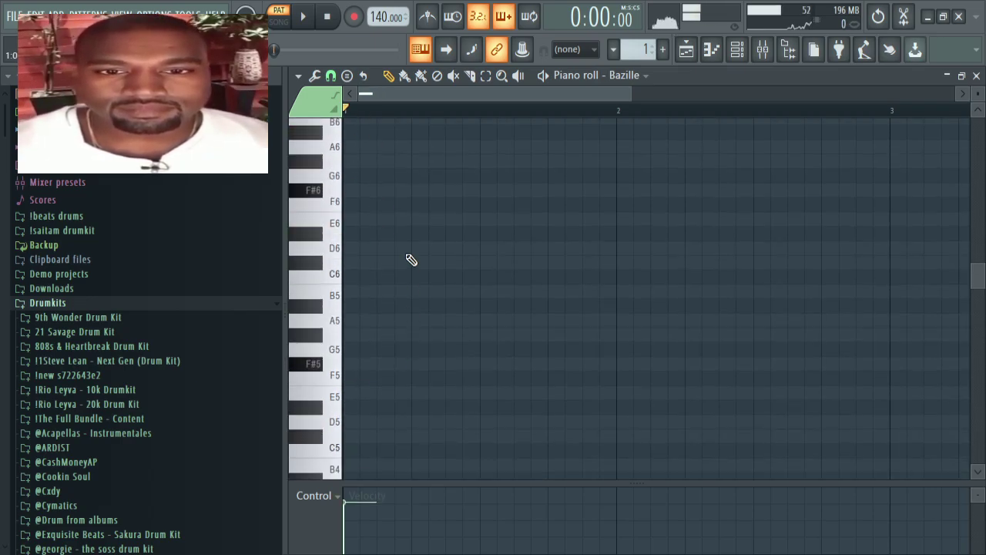
{"action": "key", "text": "space"}
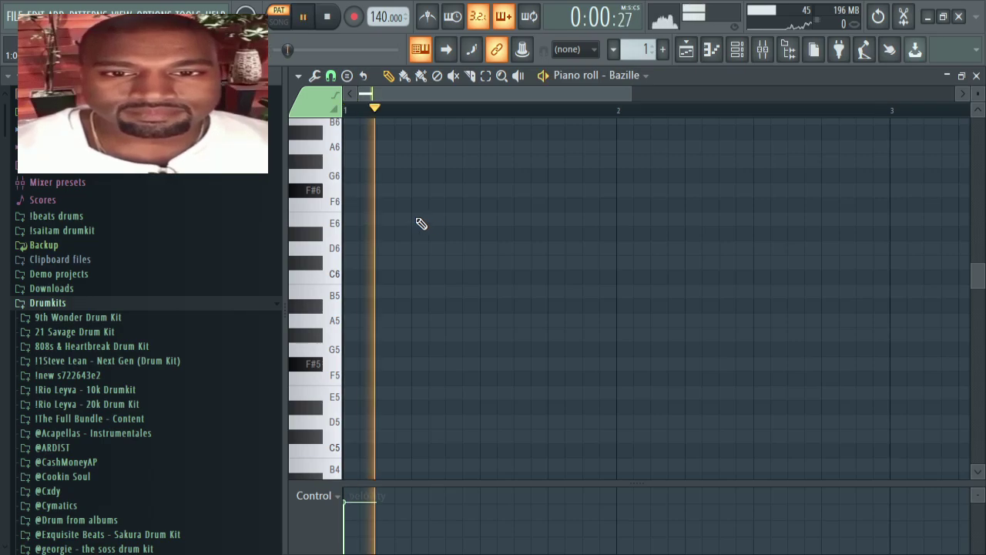
{"action": "left_click", "coordinate": [414, 219]}
{"action": "left_click_drag", "start_coordinate": [415, 218], "coordinate": [451, 225]}
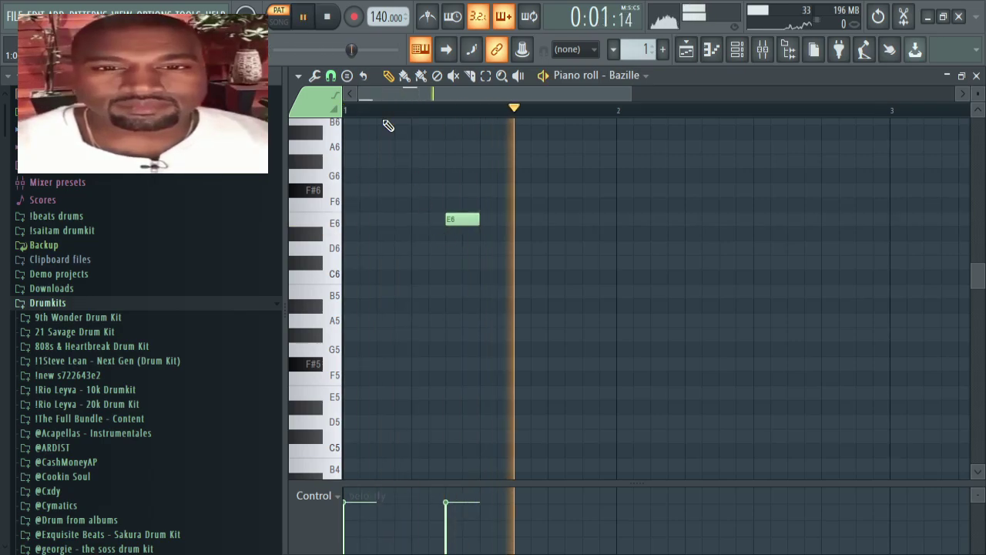
Step: Try project tempos of 154, 134, 130 and 121 BPM while replaying the pattern, with the E6 note moved to beat 2
{"action": "left_click_drag", "start_coordinate": [381, 17], "coordinate": [380, 8]}
{"action": "key", "text": "space"}
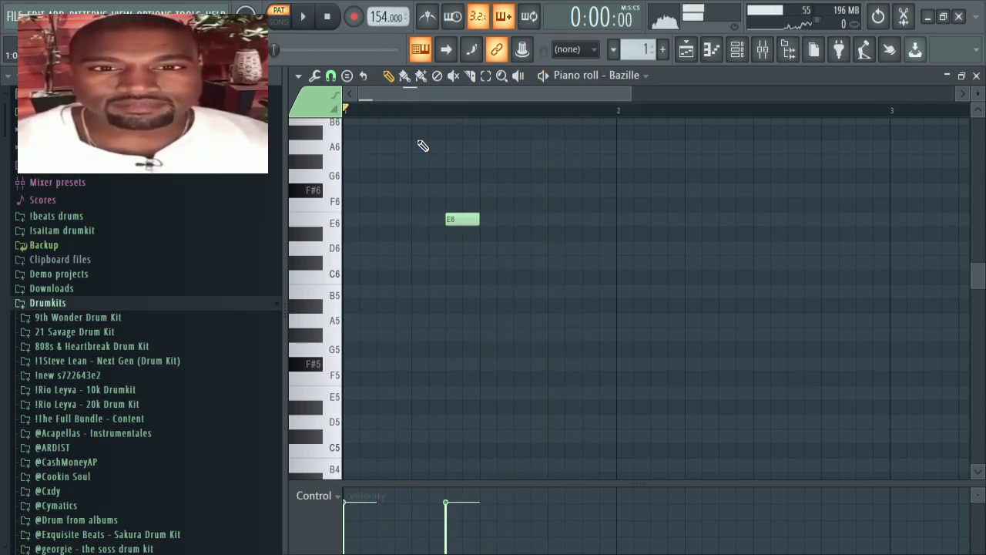
{"action": "key", "text": "space"}
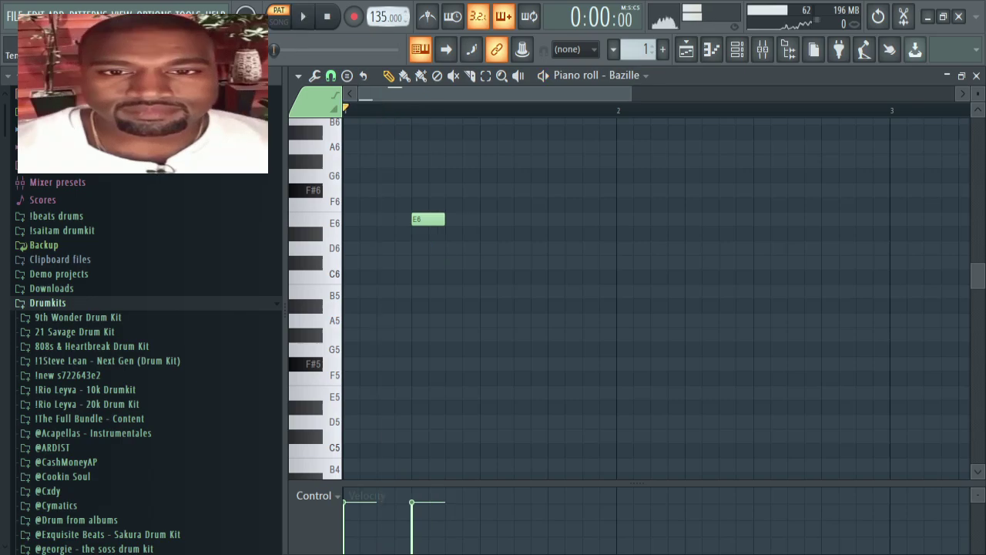
{"action": "key", "text": "space"}
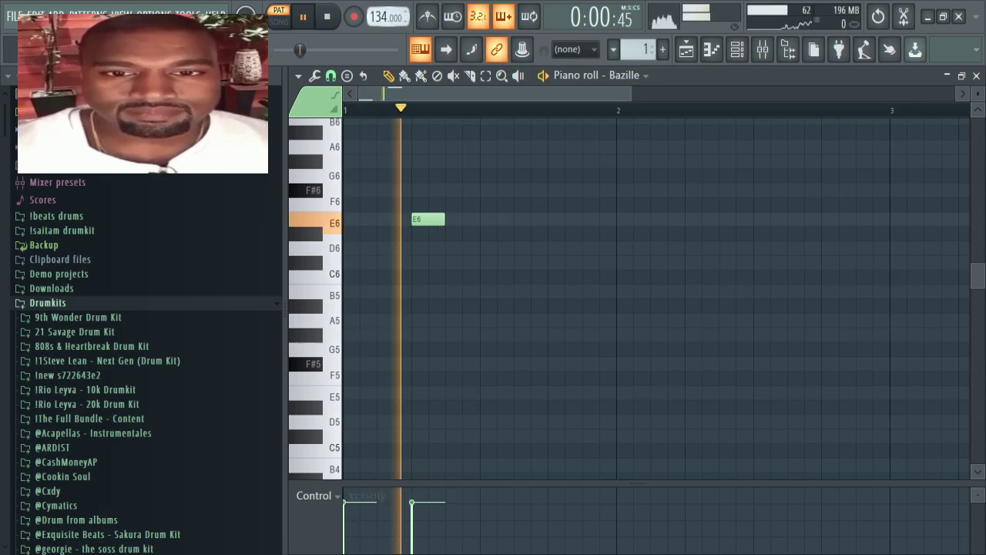
{"action": "key", "text": "space"}
{"action": "left_click_drag", "start_coordinate": [387, 19], "coordinate": [388, 42]}
{"action": "key", "text": "space"}
{"action": "key", "text": "space"}
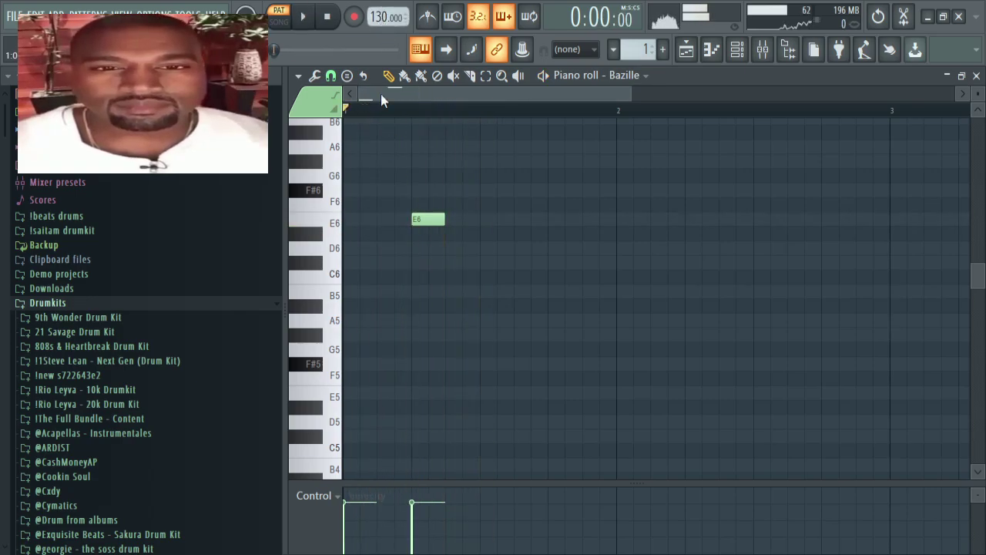
{"action": "key", "text": "space"}
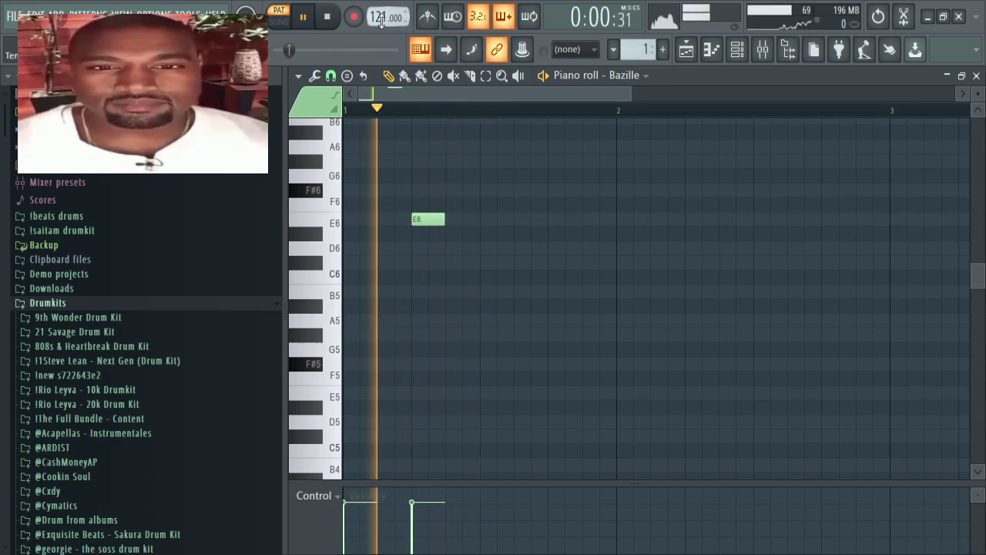
Step: Replace the E6 note with one half a beat later and set the tempo to 146 BPM
{"action": "right_click", "coordinate": [438, 221]}
{"action": "left_click", "coordinate": [449, 220]}
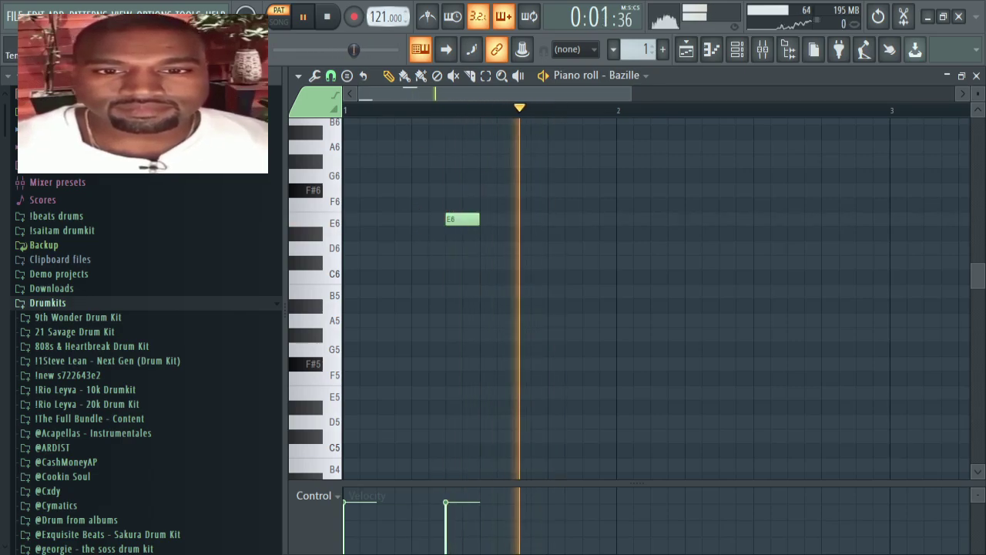
{"action": "left_click_drag", "start_coordinate": [384, 18], "coordinate": [384, 2]}
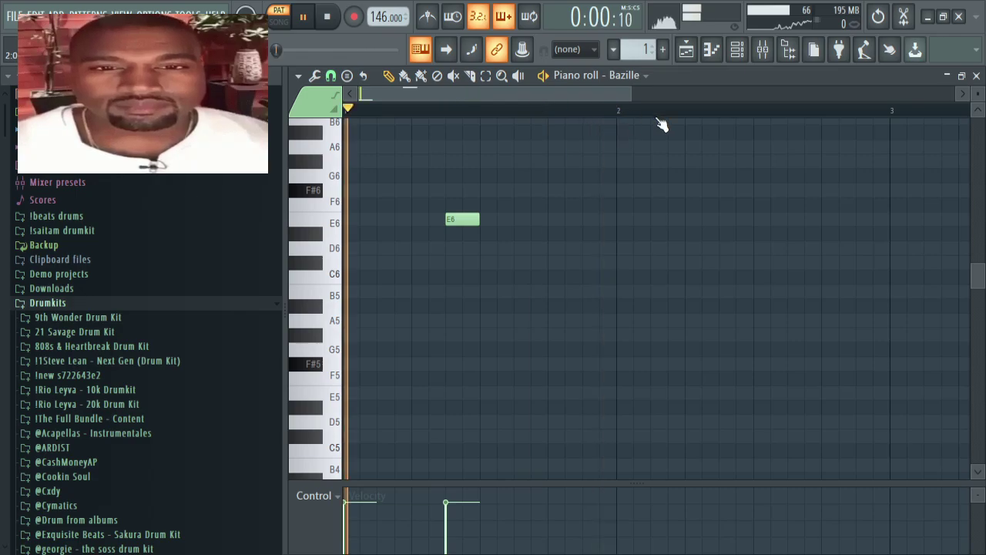
Step: Select bars 1 and 2 as the looped range and set the tempo to 155 BPM
{"action": "left_click_drag", "start_coordinate": [911, 115], "coordinate": [485, 120]}
{"action": "scroll", "coordinate": [483, 118], "scroll_direction": "down", "scroll_amount": 3}
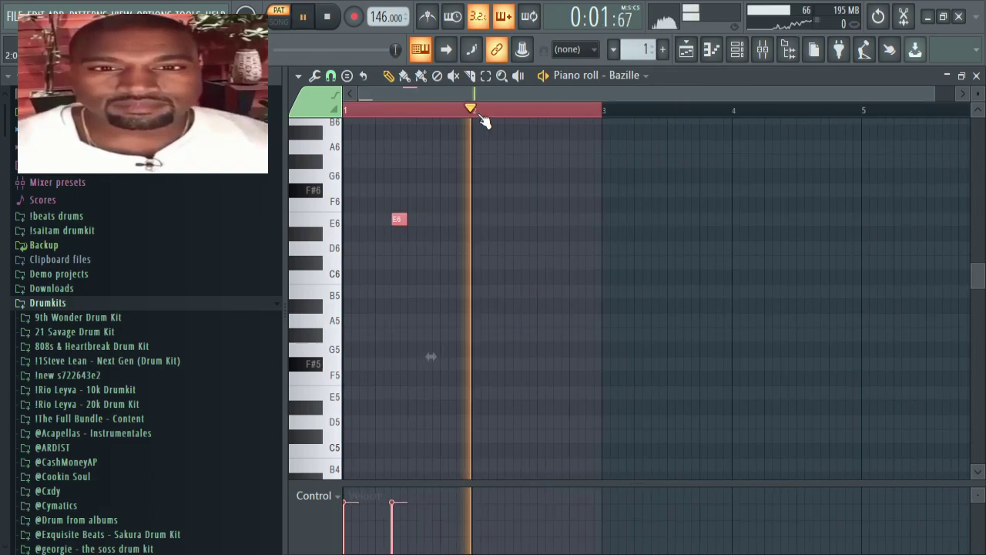
{"action": "scroll", "coordinate": [470, 285], "scroll_direction": "up", "scroll_amount": 5}
{"action": "scroll", "coordinate": [470, 285], "scroll_direction": "down", "scroll_amount": 5}
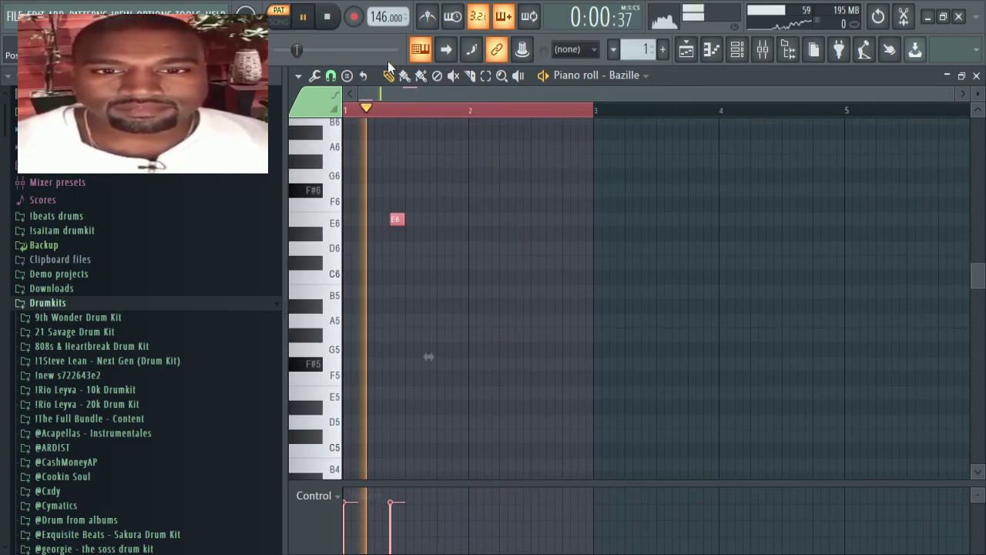
{"action": "left_click_drag", "start_coordinate": [380, 17], "coordinate": [380, 10]}
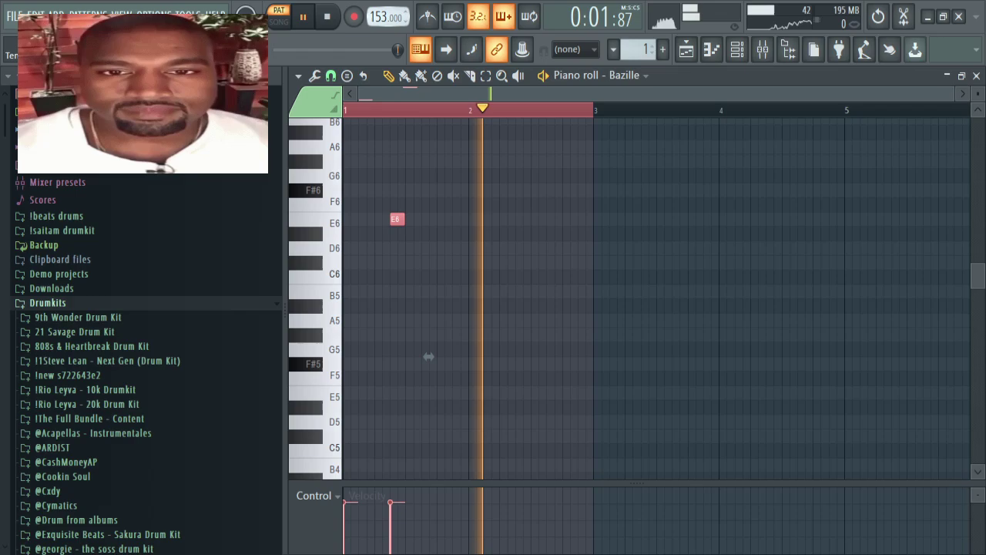
{"action": "left_click_drag", "start_coordinate": [380, 10], "coordinate": [380, 9]}
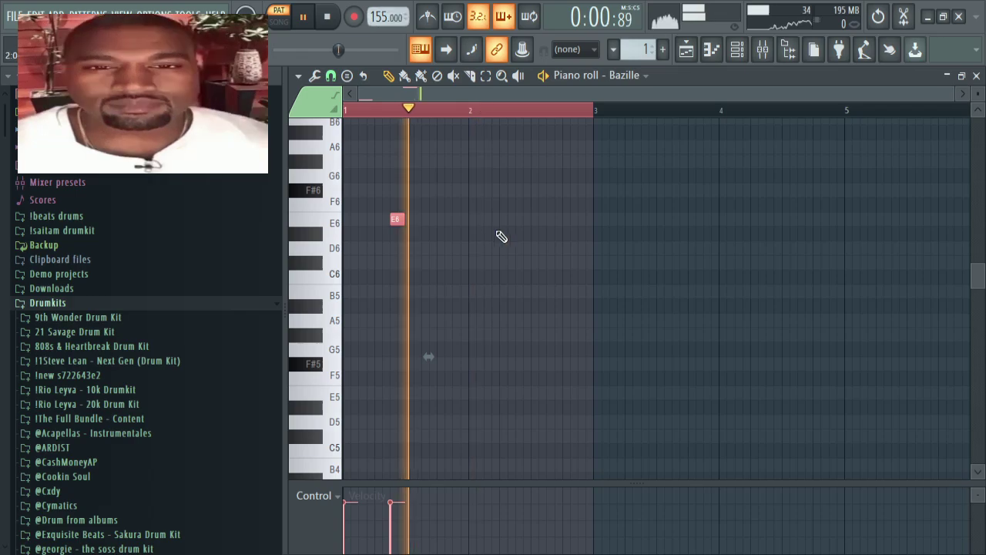
Step: Delete the E6 note and place it again on beat 3 of bar 1
{"action": "scroll", "coordinate": [495, 234], "scroll_direction": "down", "scroll_amount": 3}
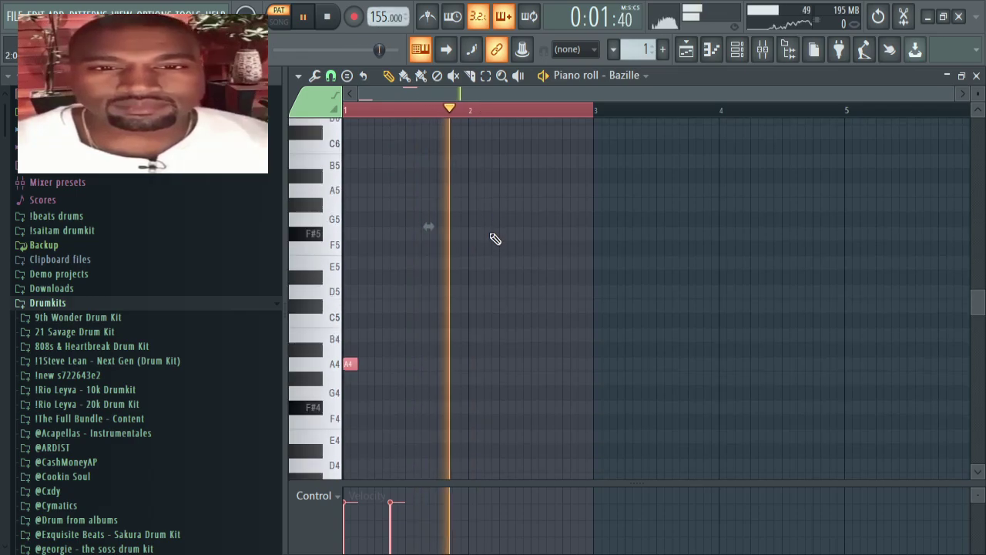
{"action": "scroll", "coordinate": [494, 232], "scroll_direction": "up", "scroll_amount": 2}
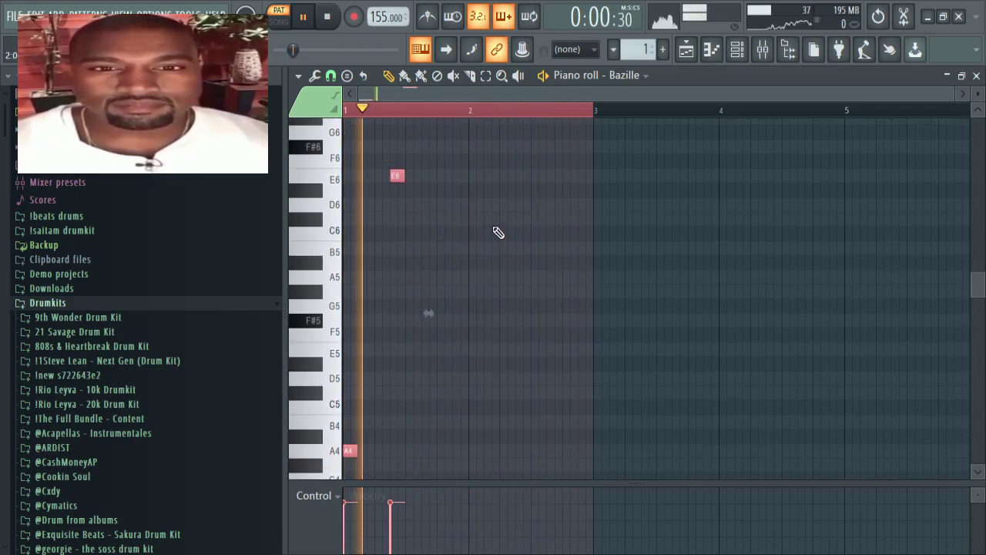
{"action": "right_click", "coordinate": [398, 177]}
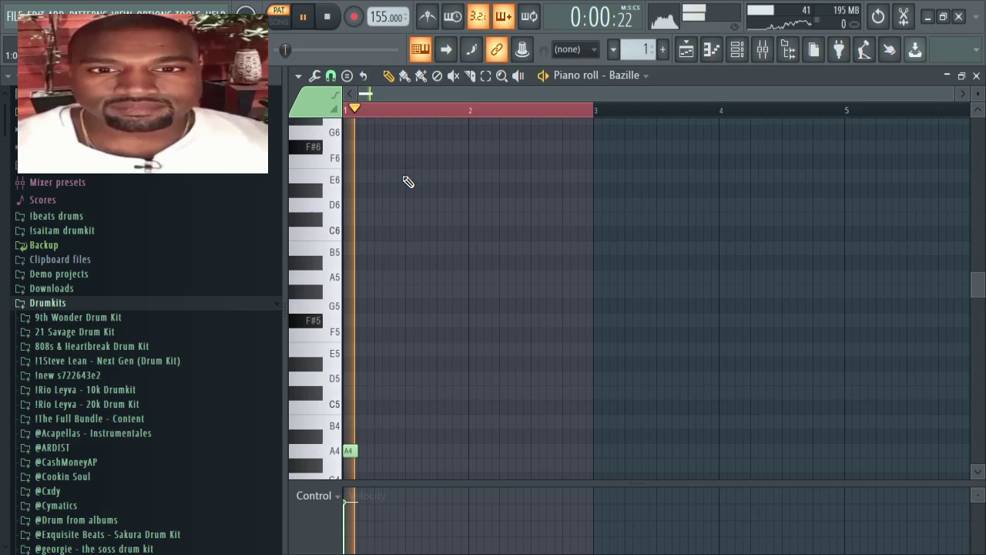
{"action": "left_click", "coordinate": [408, 181]}
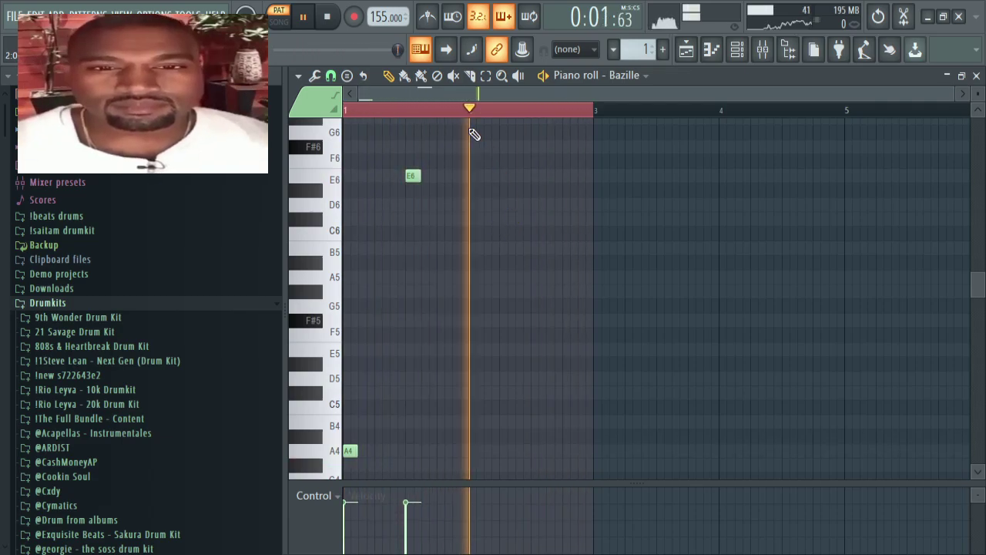
Step: Duplicate the A4 and E6 notes into bars 3 and 4, and clear the looped range selection
{"action": "key", "text": "ctrl+b"}
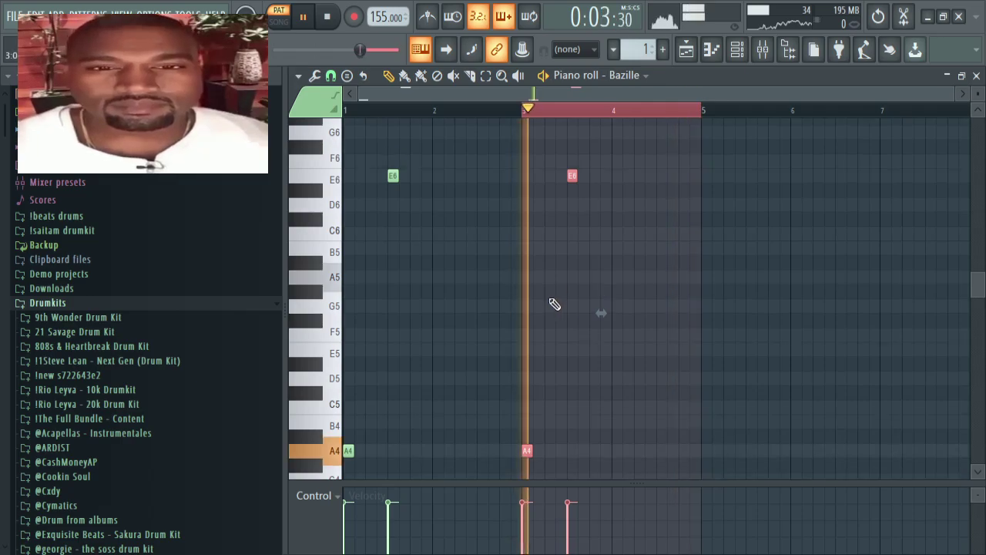
{"action": "left_click", "coordinate": [522, 116]}
{"action": "left_click", "coordinate": [699, 112], "text": "ctrl"}
{"action": "left_click", "coordinate": [707, 113]}
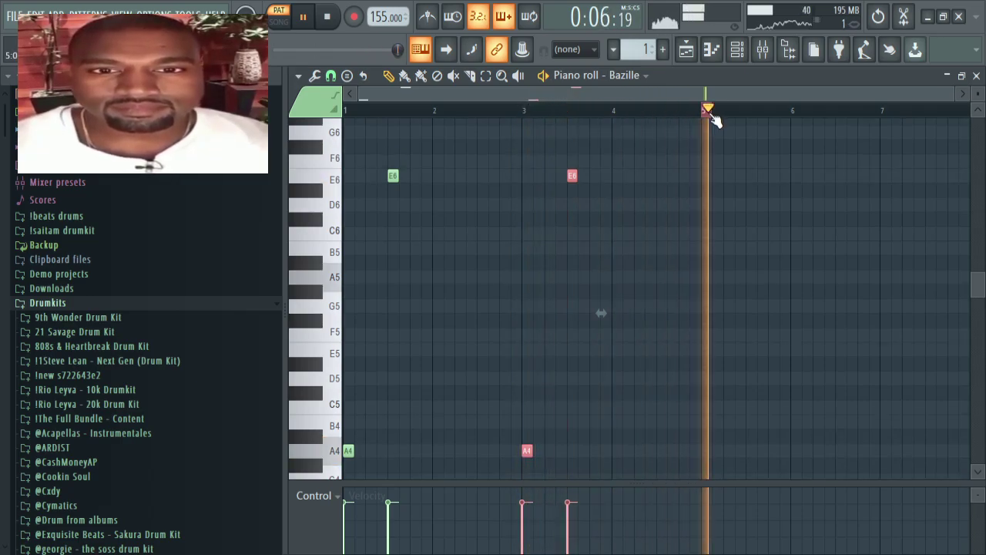
Step: Place an A4 note at the start of bar 5 and try G6, F6 and F#6 on beat 3
{"action": "left_click", "coordinate": [707, 454]}
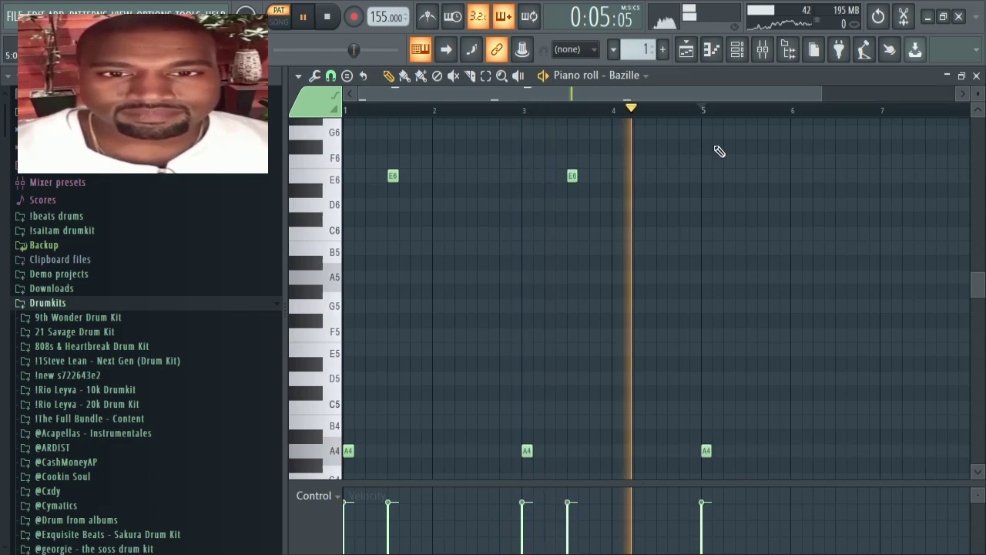
{"action": "left_click", "coordinate": [750, 132]}
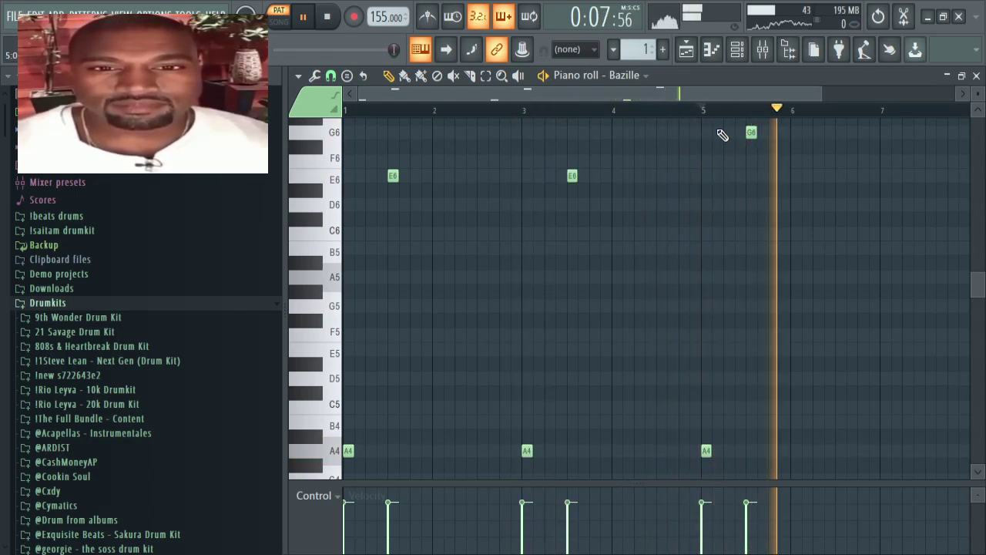
{"action": "left_click_drag", "start_coordinate": [750, 132], "coordinate": [748, 162]}
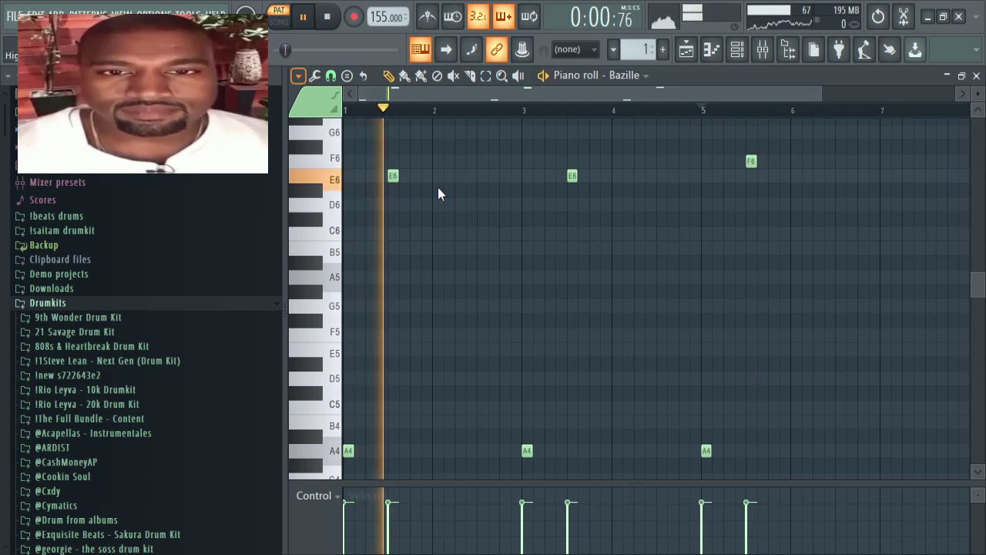
{"action": "left_click", "coordinate": [704, 110]}
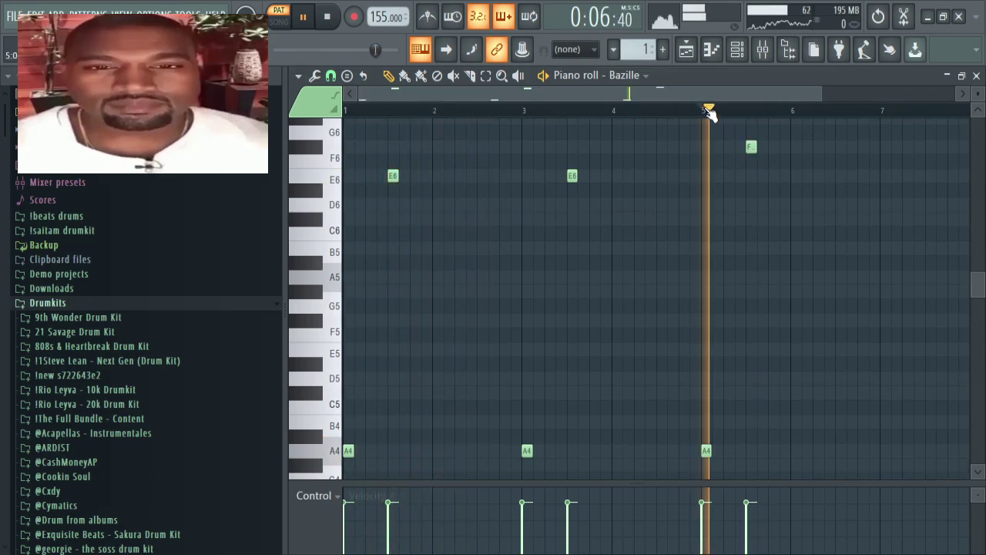
Step: Try lower pitches down to C#6 for the upper note in bar 5, and delete that note
{"action": "scroll", "coordinate": [693, 238], "scroll_direction": "up", "scroll_amount": 2}
{"action": "left_click_drag", "start_coordinate": [753, 193], "coordinate": [748, 247]}
{"action": "scroll", "coordinate": [747, 231], "scroll_direction": "down", "scroll_amount": 2}
{"action": "left_click_drag", "start_coordinate": [748, 161], "coordinate": [748, 180]}
{"action": "key", "text": "space"}
{"action": "key", "text": "space"}
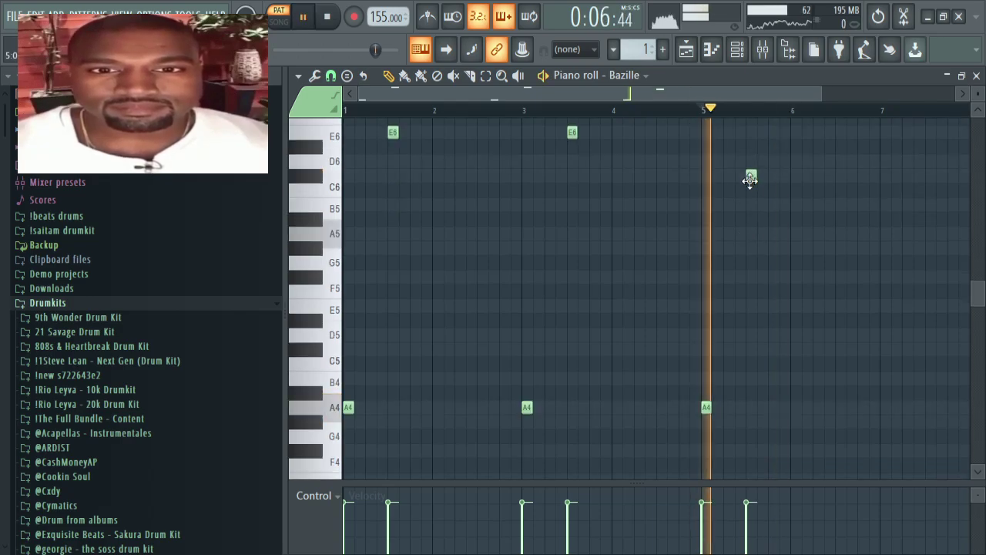
{"action": "scroll", "coordinate": [757, 181], "scroll_direction": "up", "scroll_amount": 1}
{"action": "key", "text": "space"}
{"action": "right_click", "coordinate": [753, 219]}
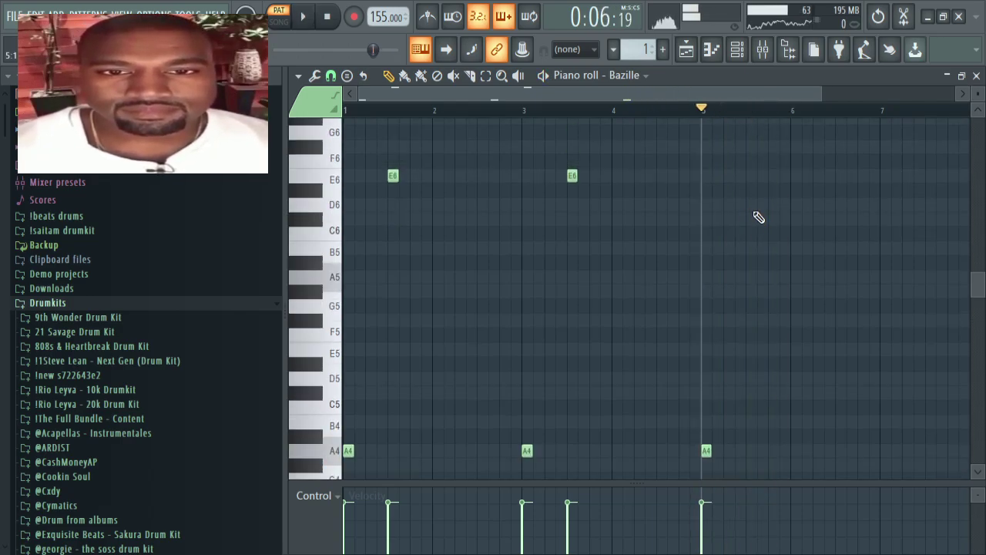
Step: Place an F6 note on beat 3 of bar 5 and raise the bar's low note to B4
{"action": "left_click", "coordinate": [753, 161]}
{"action": "key", "text": "space"}
{"action": "key", "text": "space"}
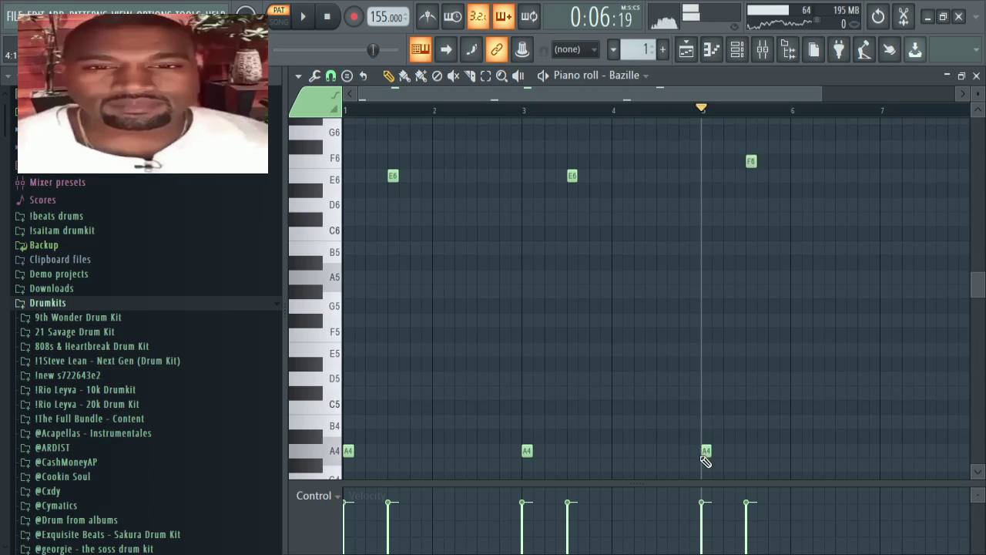
{"action": "left_click_drag", "start_coordinate": [703, 456], "coordinate": [701, 412]}
{"action": "key", "text": "space"}
{"action": "key", "text": "space"}
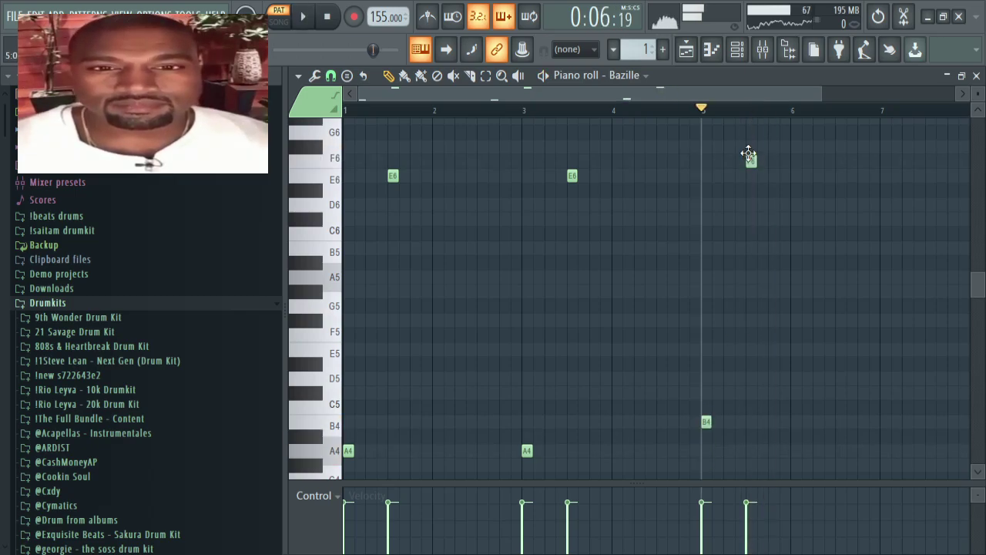
Step: Raise the upper note in bar 5 to F#6 and replay from bar 5
{"action": "left_click_drag", "start_coordinate": [750, 160], "coordinate": [752, 146]}
{"action": "key", "text": "space"}
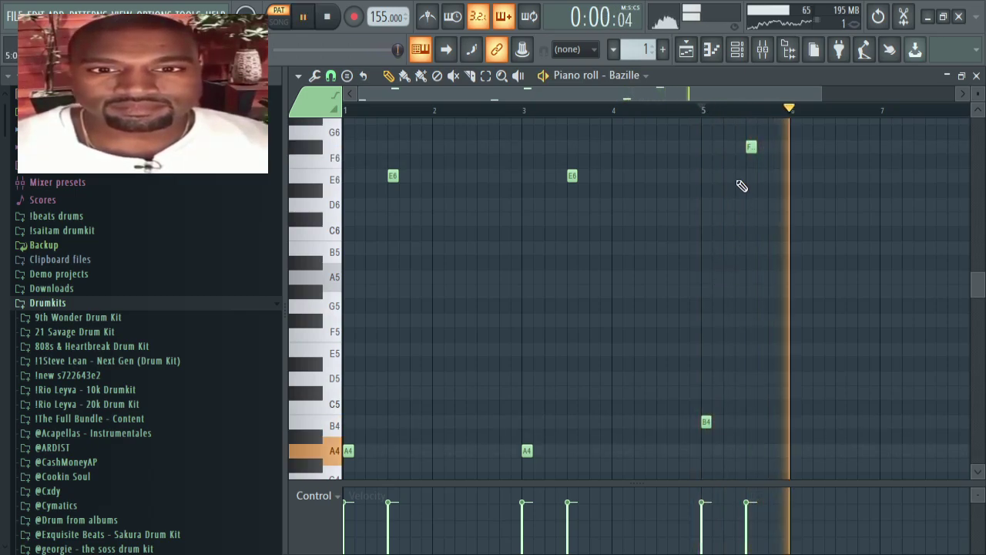
{"action": "key", "text": "space"}
{"action": "key", "text": "space"}
Step: Add a B4 note at the start of bar 7 and an E6 note on beat 3 of that bar
{"action": "scroll", "coordinate": [740, 185], "scroll_direction": "down", "scroll_amount": 2, "text": "ctrl"}
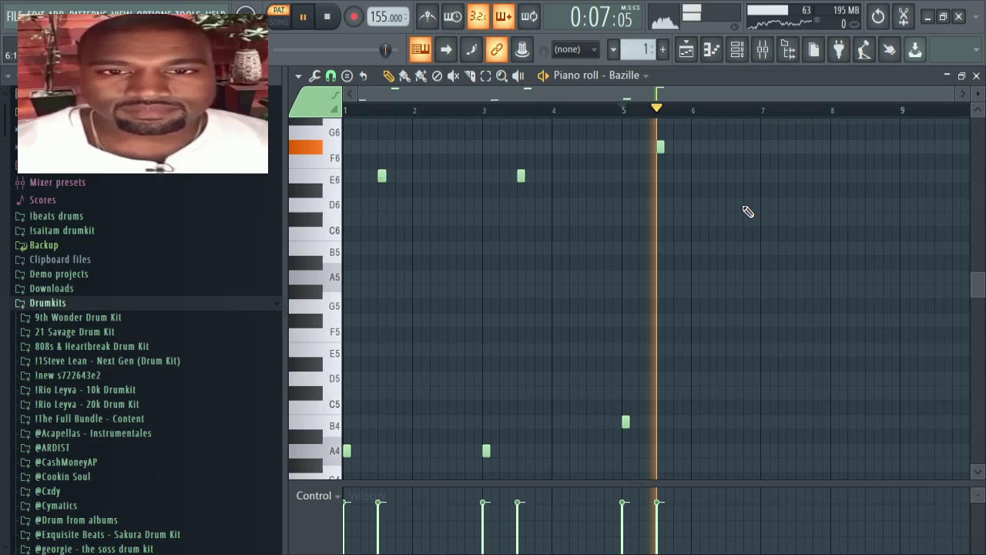
{"action": "left_click", "coordinate": [626, 110]}
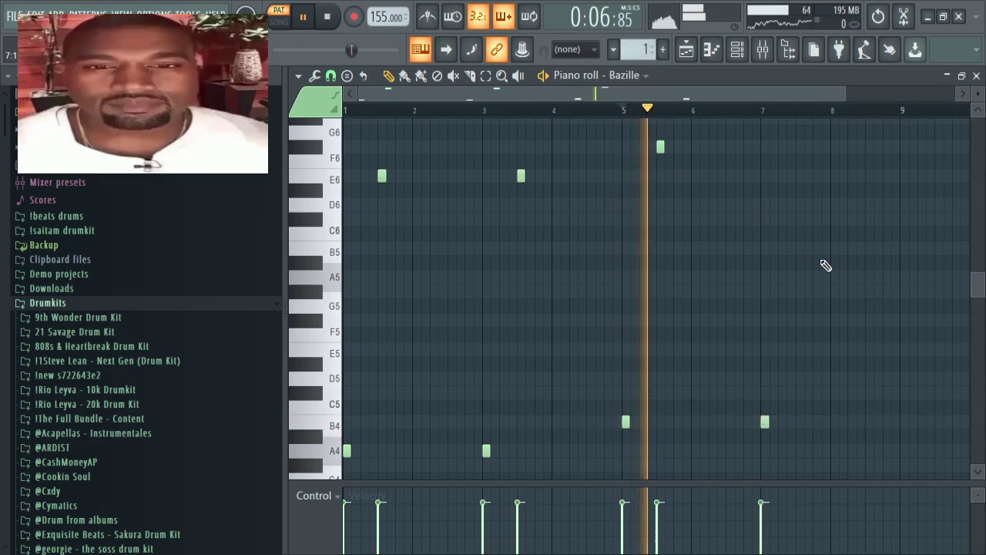
{"action": "left_click", "coordinate": [801, 177]}
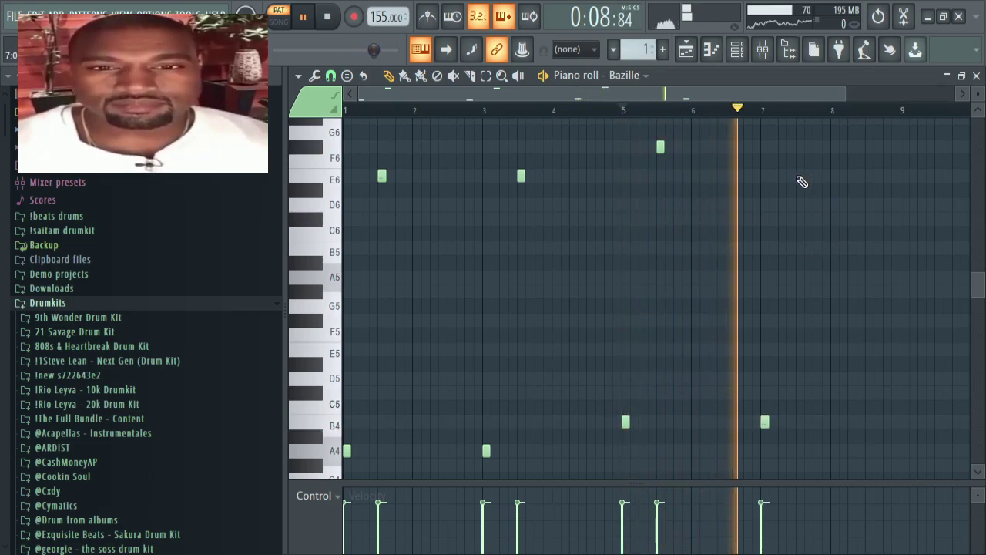
{"action": "scroll", "coordinate": [705, 98], "scroll_direction": "right", "scroll_amount": 3}
{"action": "scroll", "coordinate": [712, 116], "scroll_direction": "down", "scroll_amount": 1}
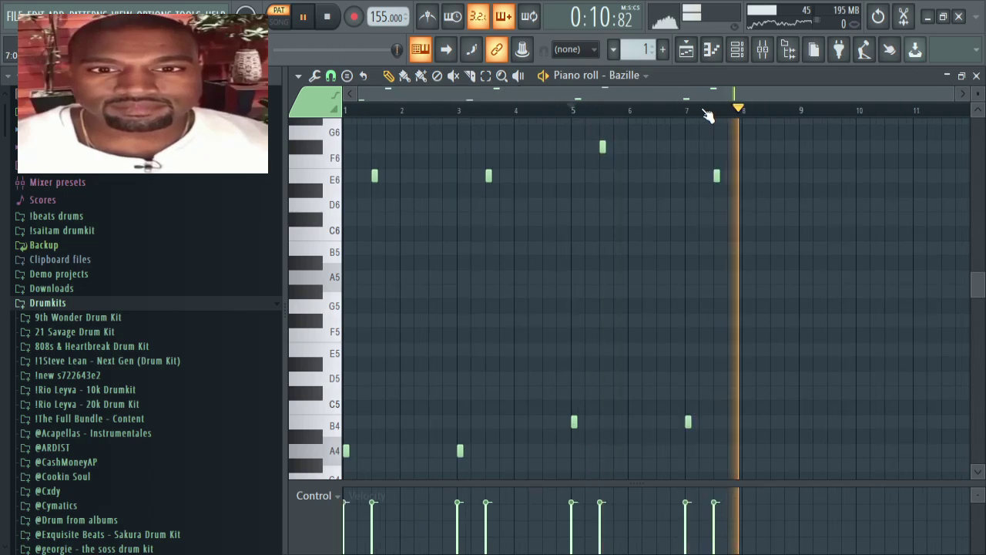
Step: Select bars 1 to 8 as the looped range, and try a C6 note on beat 3 of bar 4 before deleting it
{"action": "key", "text": "ctrl+a"}
{"action": "left_click", "coordinate": [543, 234]}
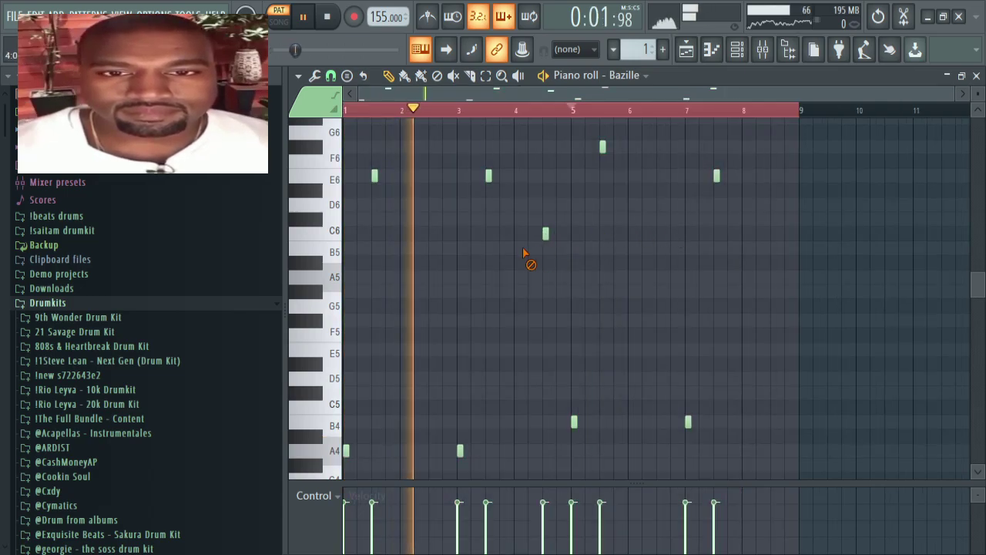
{"action": "right_click", "coordinate": [545, 234]}
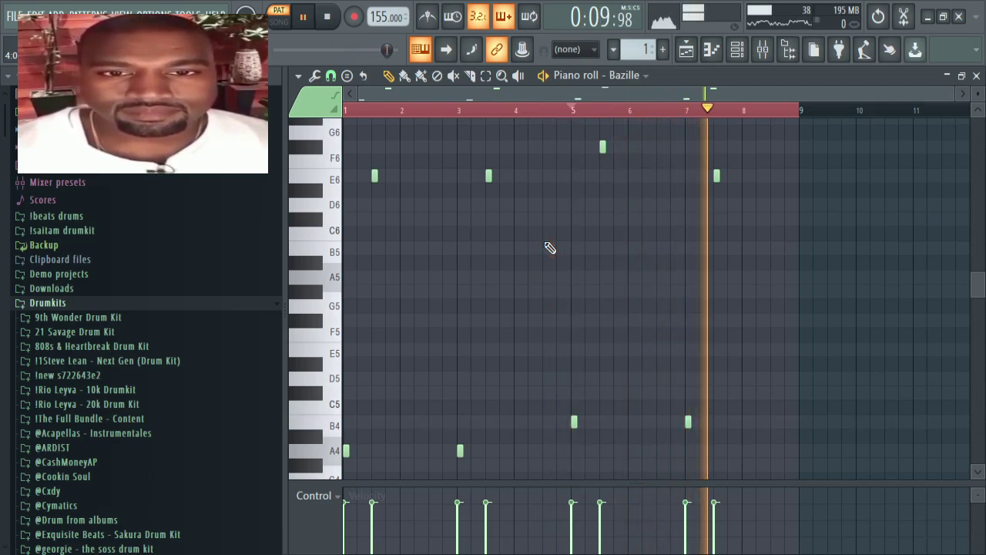
{"action": "key", "text": "space"}
{"action": "key", "text": "space"}
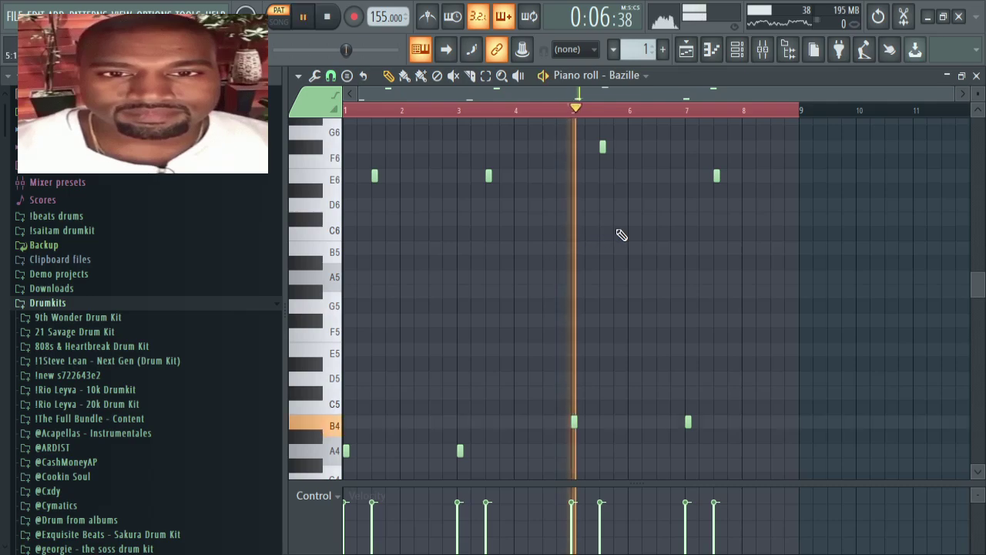
Step: Try G#6 for the upper note in bar 7, replace it with A6, and replay the melody from bar 5
{"action": "left_click_drag", "start_coordinate": [717, 177], "coordinate": [717, 162]}
{"action": "scroll", "coordinate": [656, 295], "scroll_direction": "up", "scroll_amount": 4}
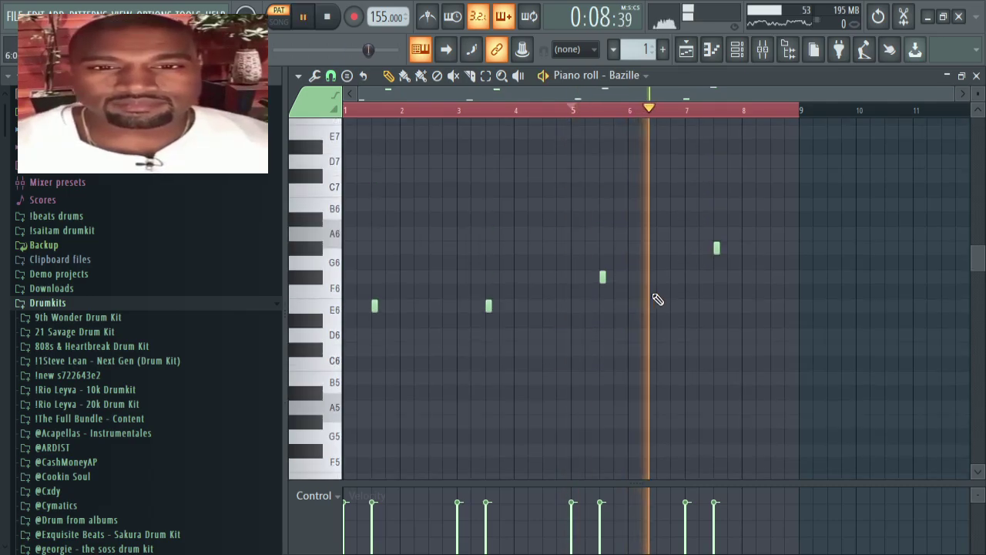
{"action": "scroll", "coordinate": [649, 283], "scroll_direction": "down", "scroll_amount": 3}
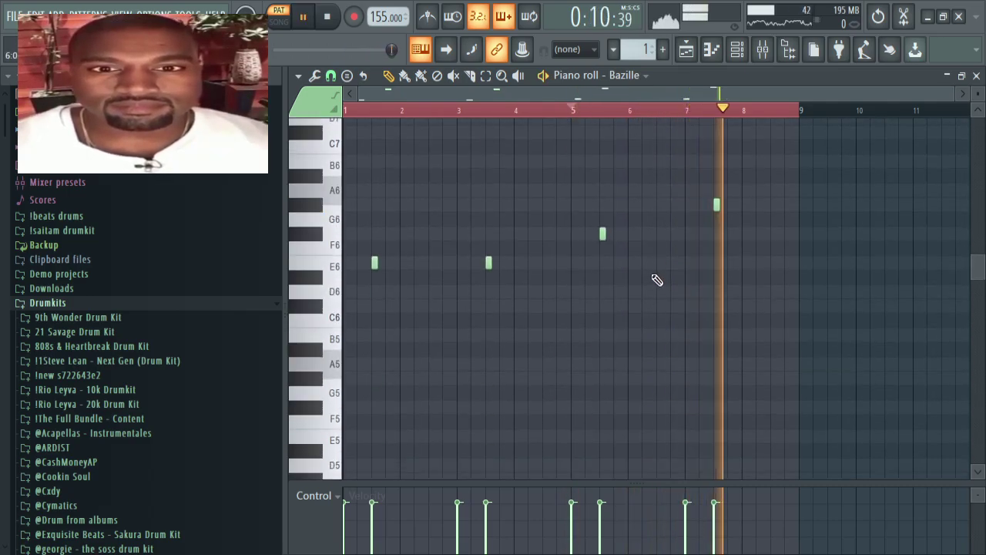
{"action": "scroll", "coordinate": [653, 275], "scroll_direction": "up", "scroll_amount": 1}
{"action": "right_click", "coordinate": [716, 249]}
{"action": "left_click", "coordinate": [717, 233]}
{"action": "left_click", "coordinate": [715, 110]}
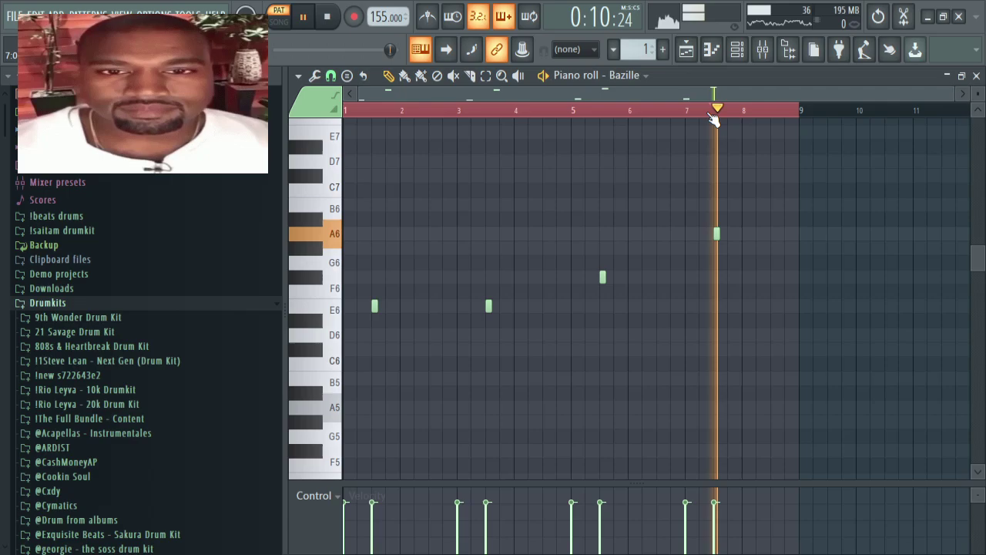
{"action": "left_click", "coordinate": [571, 111]}
{"action": "scroll", "coordinate": [694, 410], "scroll_direction": "down", "scroll_amount": 4}
{"action": "scroll", "coordinate": [696, 412], "scroll_direction": "up", "scroll_amount": 5}
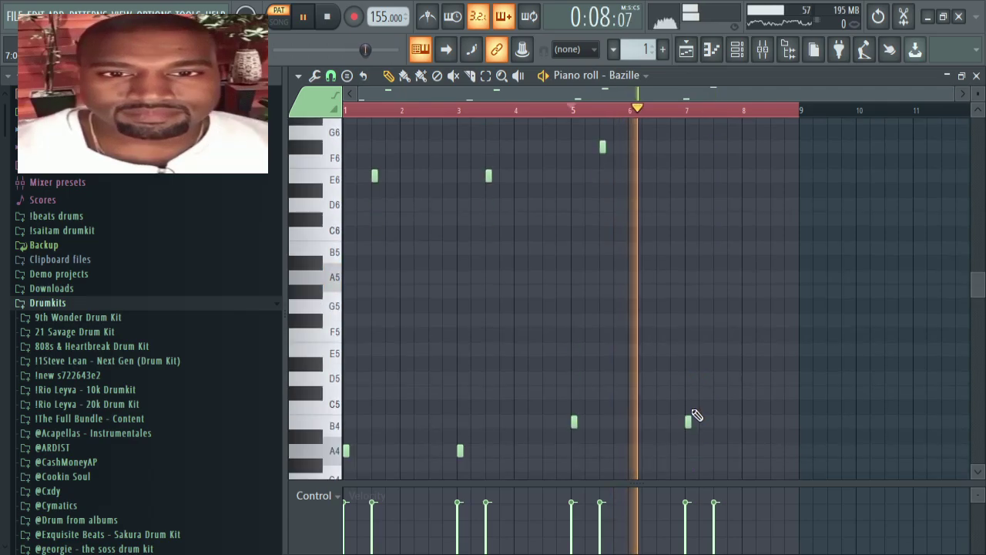
{"action": "scroll", "coordinate": [700, 409], "scroll_direction": "down", "scroll_amount": 3}
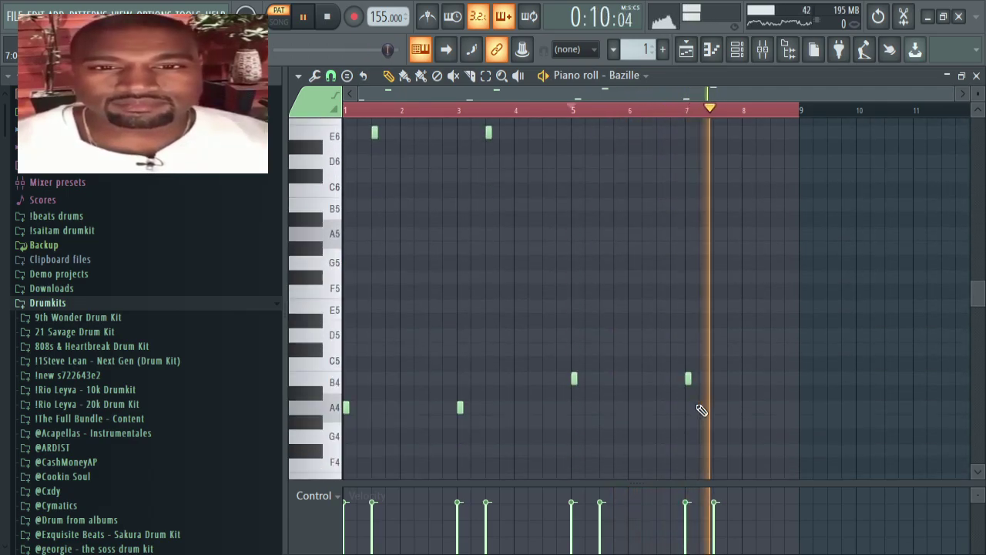
{"action": "scroll", "coordinate": [697, 384], "scroll_direction": "up", "scroll_amount": 3}
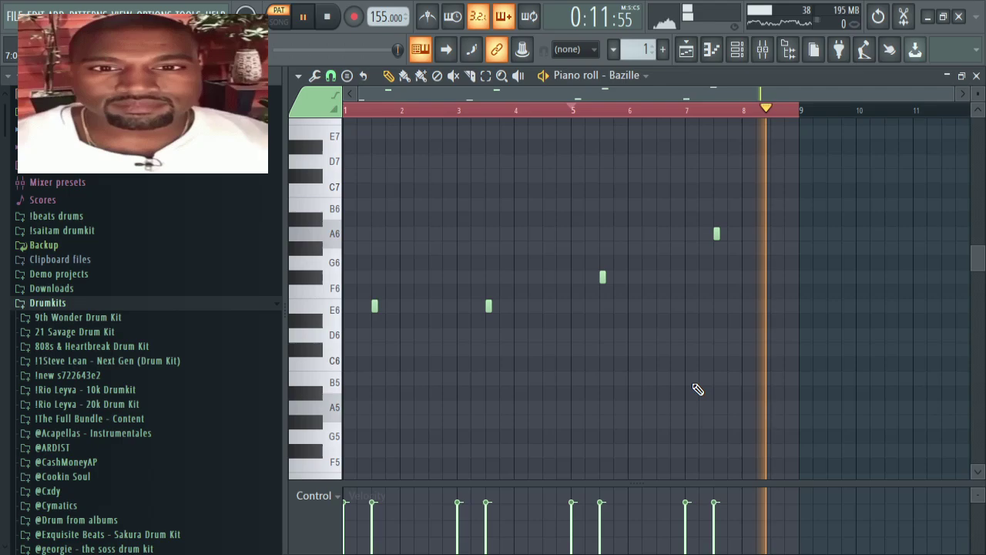
{"action": "scroll", "coordinate": [697, 389], "scroll_direction": "down", "scroll_amount": 4}
Step: Add a second Bazille channel and show the 03 Leads folder in its patch browser
{"action": "left_click", "coordinate": [737, 49]}
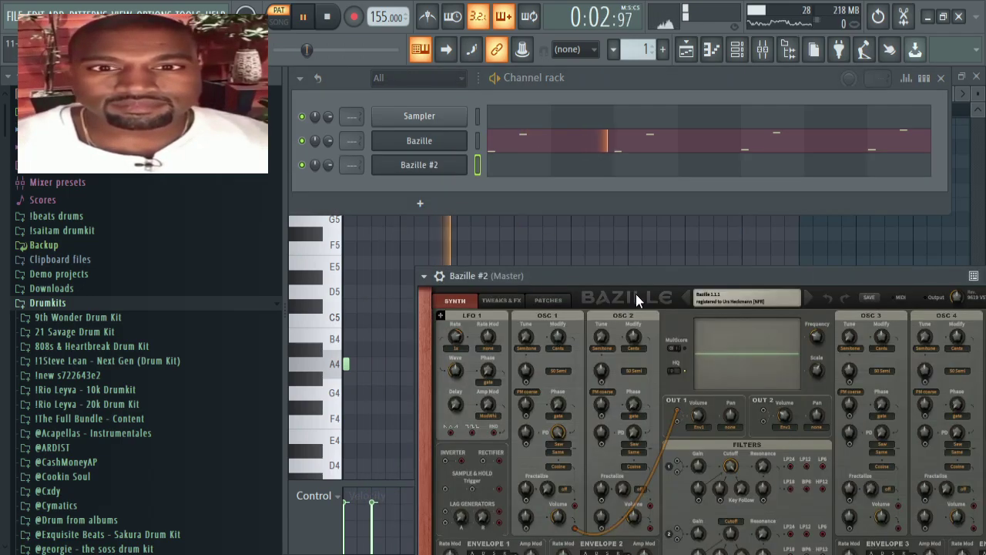
{"action": "left_click_drag", "start_coordinate": [635, 280], "coordinate": [601, 156]}
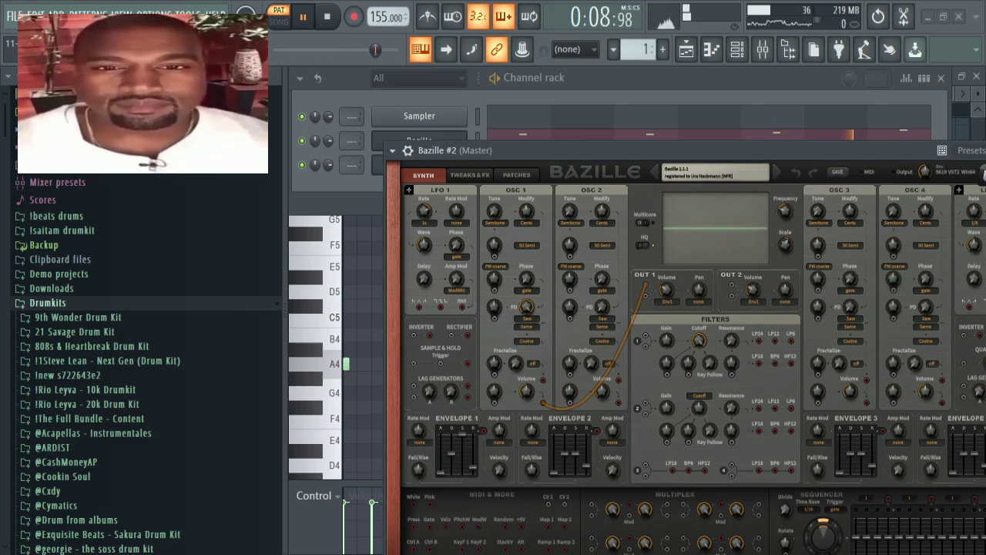
{"action": "left_click", "coordinate": [519, 179]}
{"action": "left_click", "coordinate": [352, 188]}
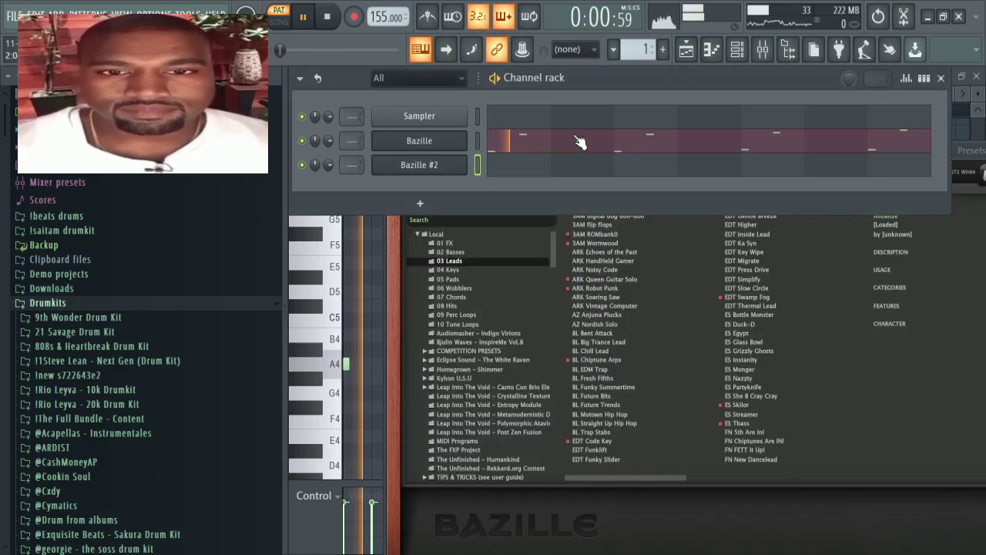
Step: Return to the first Bazille channel's piano roll and add a G#6 note on beat 3 of bar 8
{"action": "left_click", "coordinate": [579, 141]}
{"action": "left_click", "coordinate": [605, 144]}
{"action": "left_click", "coordinate": [689, 112]}
{"action": "scroll", "coordinate": [796, 224], "scroll_direction": "up", "scroll_amount": 4}
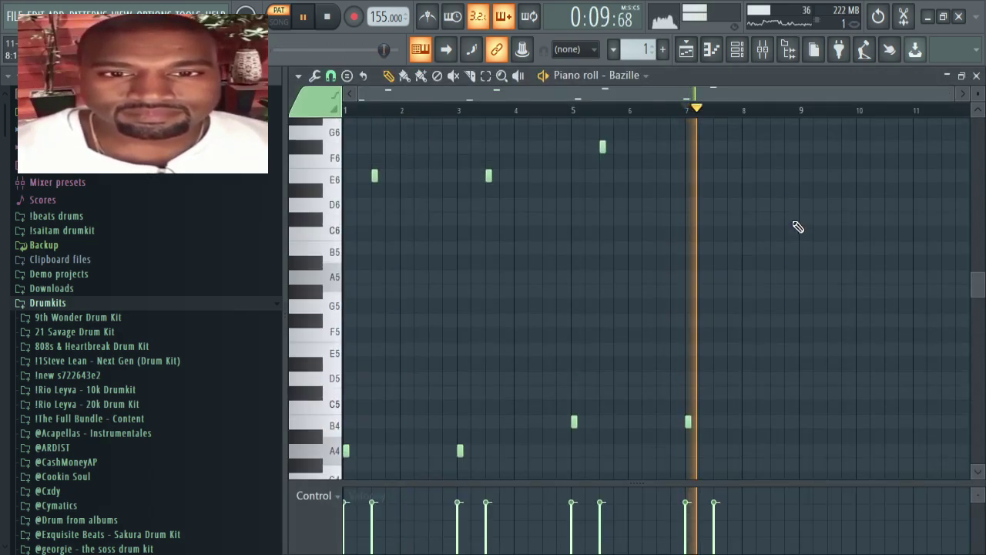
{"action": "scroll", "coordinate": [748, 115], "scroll_direction": "up", "scroll_amount": 2}
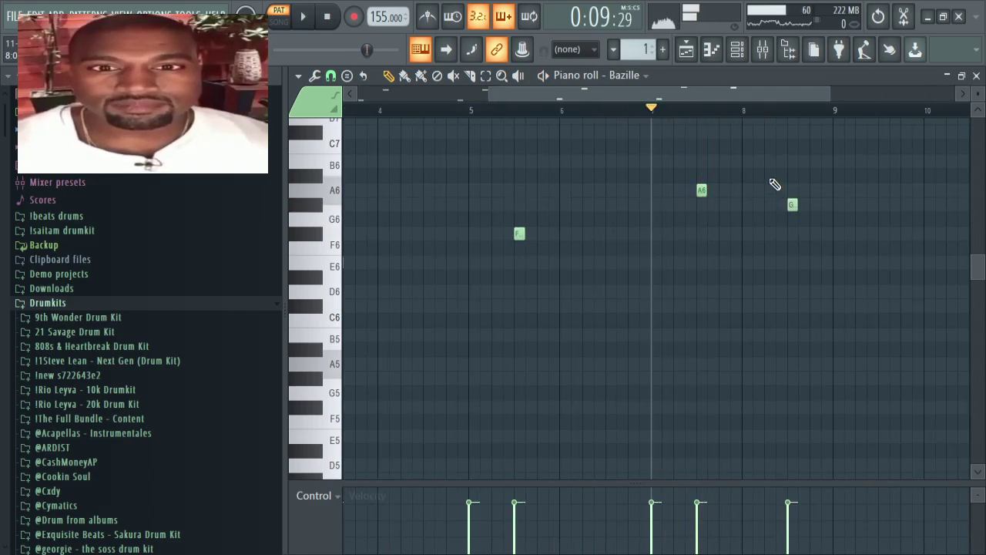
Step: Replace the G#6 note in bar 8 with a B6, trying it on beat 3 and on beat 2
{"action": "right_click", "coordinate": [791, 206]}
{"action": "left_click", "coordinate": [791, 163]}
{"action": "key", "text": "space"}
{"action": "scroll", "coordinate": [702, 108], "scroll_direction": "down", "scroll_amount": 2}
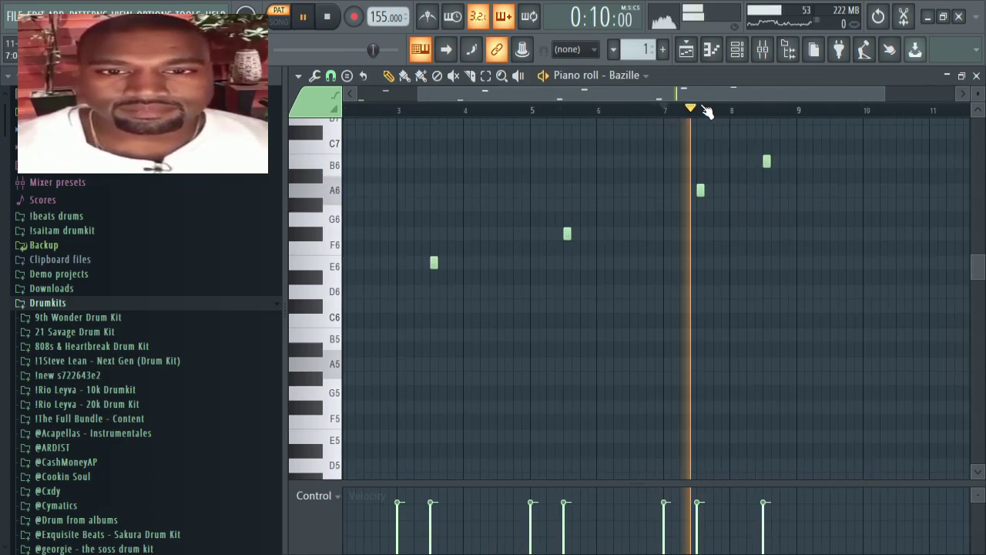
{"action": "scroll", "coordinate": [702, 108], "scroll_direction": "down", "scroll_amount": 1}
{"action": "right_click", "coordinate": [755, 163]}
{"action": "left_click", "coordinate": [739, 163]}
{"action": "key", "text": "space"}
{"action": "key", "text": "space"}
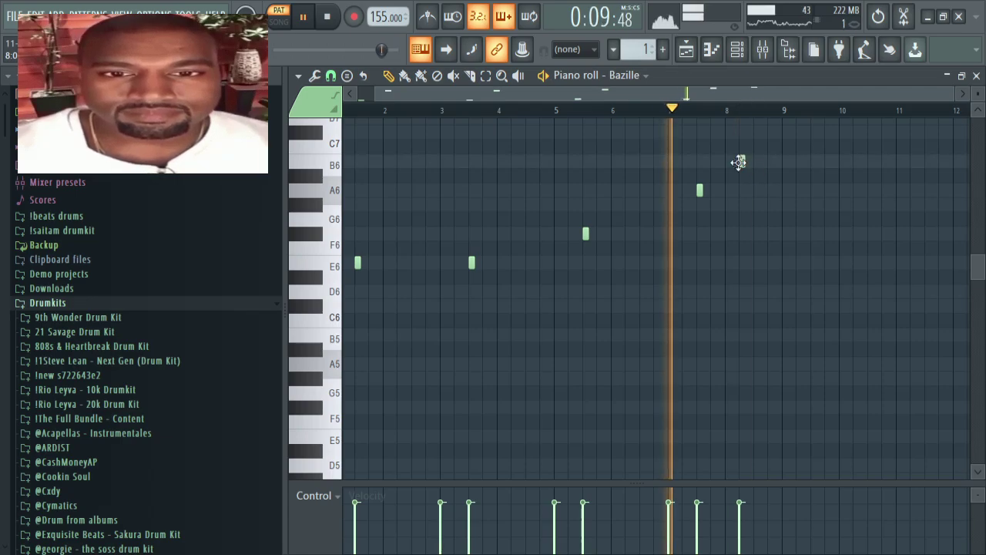
Step: Set bars 1 to 8 as the looped range again
{"action": "scroll", "coordinate": [736, 233], "scroll_direction": "up", "scroll_amount": 2}
{"action": "scroll", "coordinate": [768, 113], "scroll_direction": "down", "scroll_amount": 1}
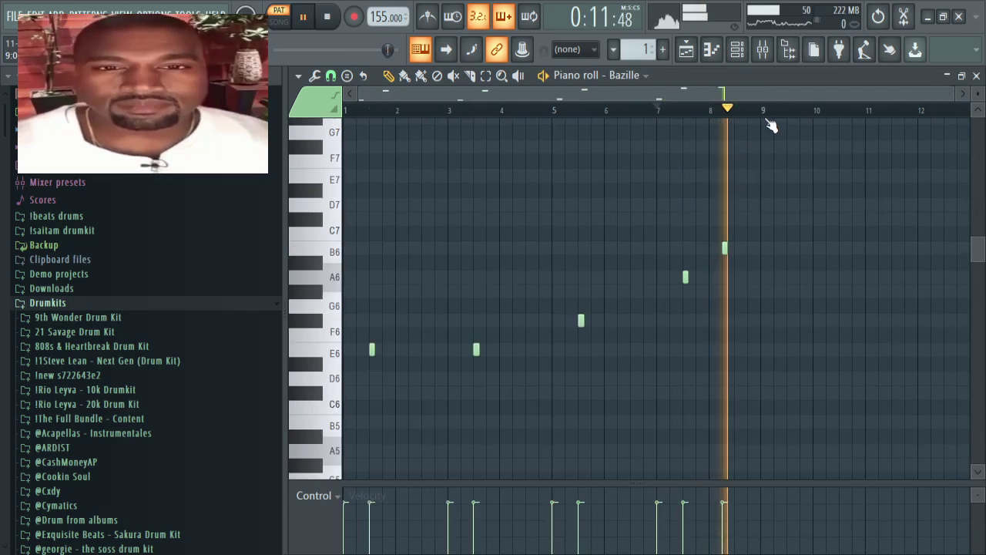
{"action": "left_click_drag", "start_coordinate": [764, 114], "coordinate": [347, 121]}
{"action": "scroll", "coordinate": [645, 321], "scroll_direction": "down", "scroll_amount": 3}
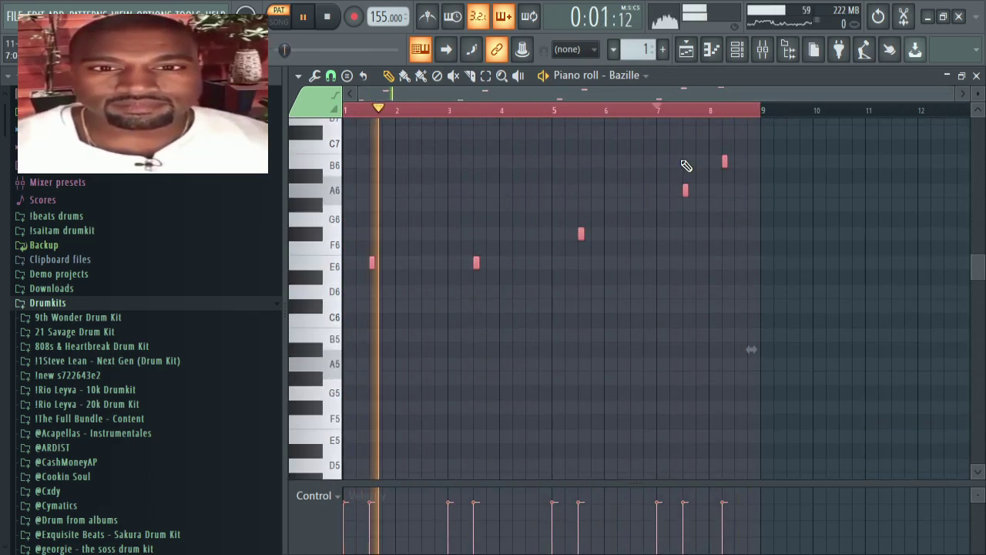
Step: Try a C#7 note in place of the B6 on beat 2 of bar 8, replay it, and delete it
{"action": "right_click", "coordinate": [724, 162]}
{"action": "left_click", "coordinate": [703, 110]}
{"action": "left_click", "coordinate": [724, 133]}
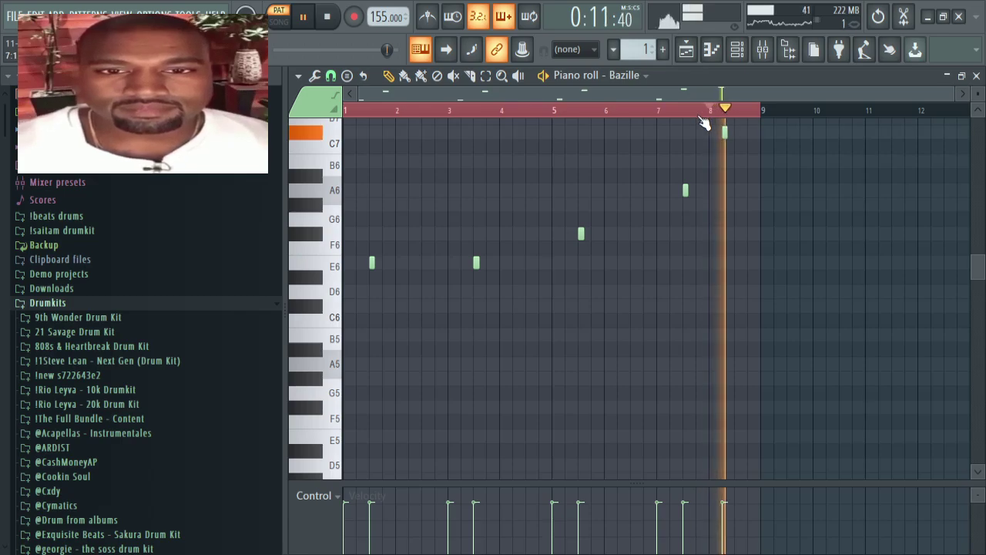
{"action": "left_click", "coordinate": [659, 111]}
{"action": "right_click", "coordinate": [724, 133]}
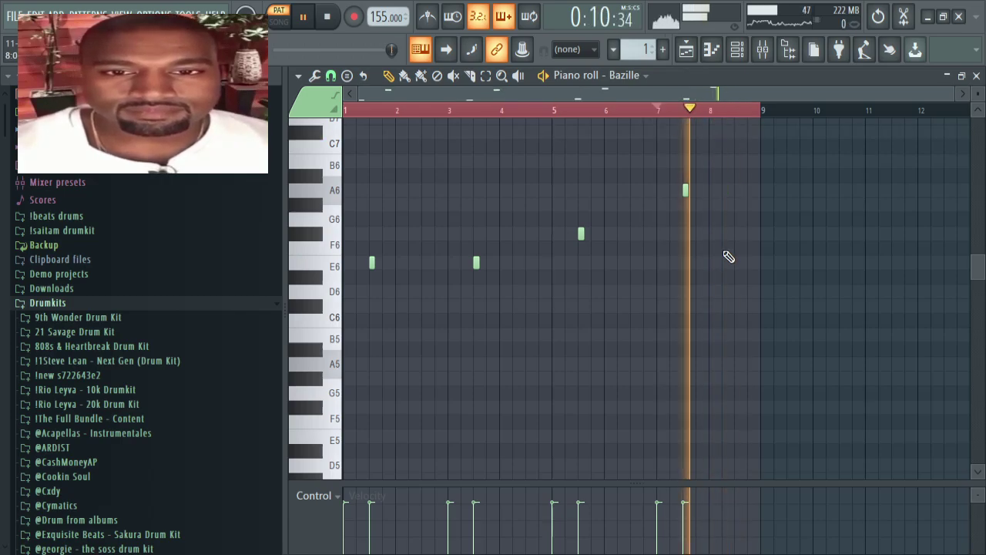
Step: Try an F#6 note on beat 2 of bar 8 in the first Bazille melody and replay the ending
{"action": "left_click", "coordinate": [727, 292]}
{"action": "right_click", "coordinate": [726, 290]}
{"action": "key", "text": "space"}
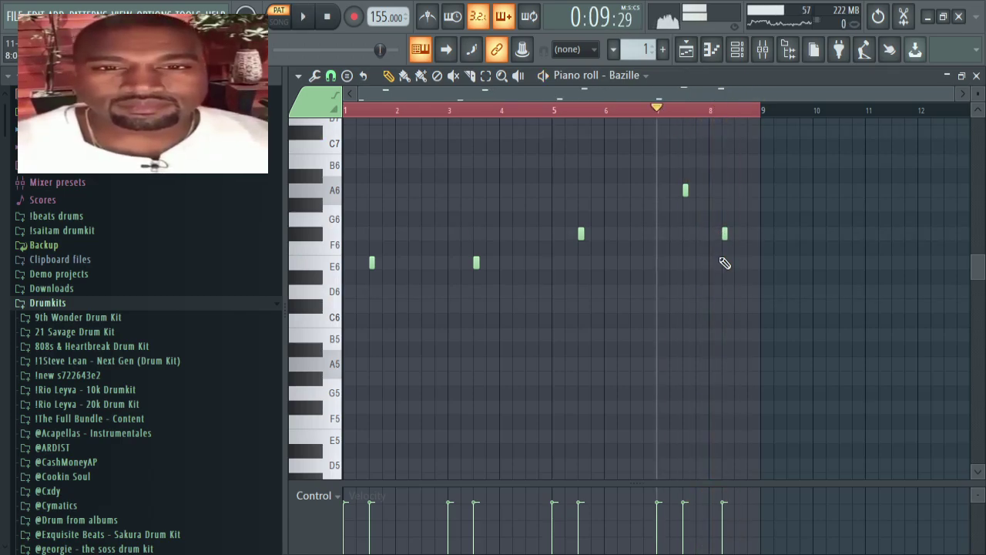
{"action": "key", "text": "space"}
{"action": "scroll", "coordinate": [698, 319], "scroll_direction": "up", "scroll_amount": 4}
{"action": "scroll", "coordinate": [696, 319], "scroll_direction": "down", "scroll_amount": 1}
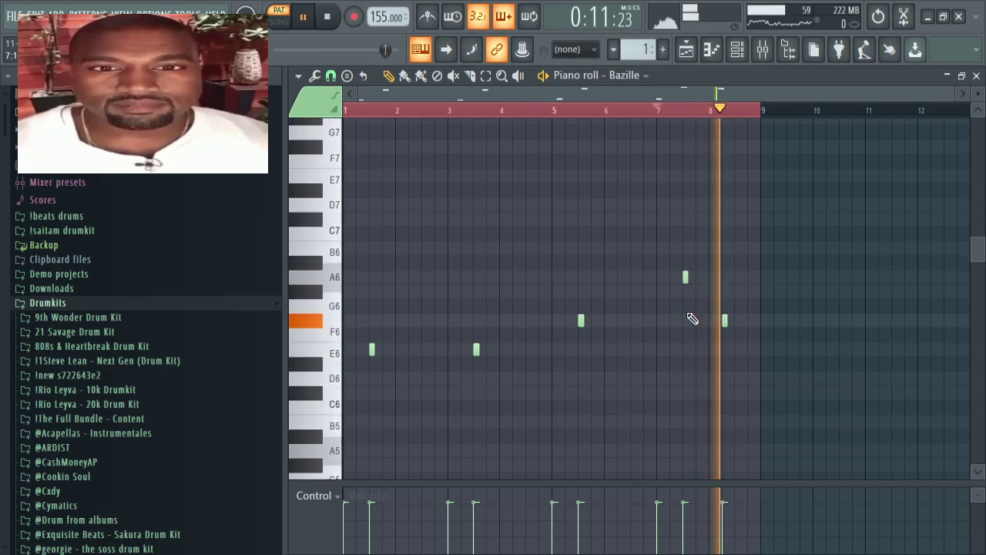
Step: Try G#6 for the note on beat 2 of bar 8 and listen to it against the melody
{"action": "scroll", "coordinate": [693, 319], "scroll_direction": "up", "scroll_amount": 3}
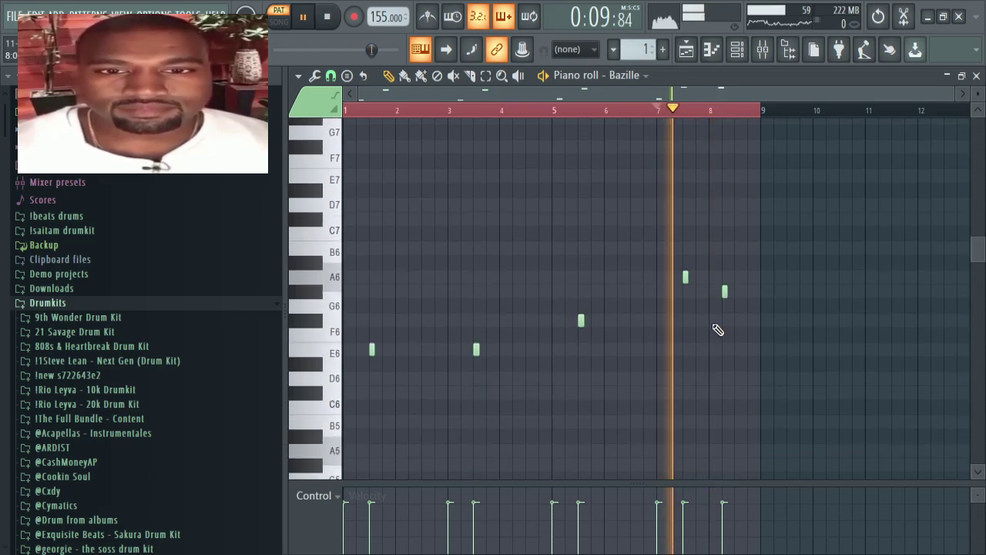
{"action": "scroll", "coordinate": [711, 327], "scroll_direction": "up", "scroll_amount": 3}
{"action": "scroll", "coordinate": [706, 318], "scroll_direction": "up", "scroll_amount": 1}
{"action": "scroll", "coordinate": [704, 301], "scroll_direction": "down", "scroll_amount": 2}
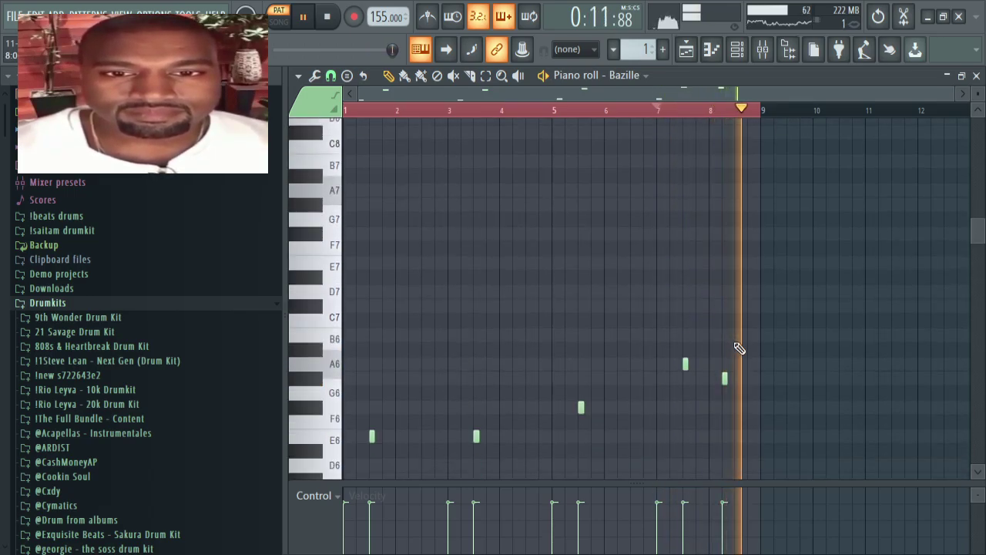
Step: Replace the G#6 on beat 2 of bar 8 with a B6 and replay the full melody
{"action": "right_click", "coordinate": [725, 376]}
{"action": "key", "text": "space"}
{"action": "left_click", "coordinate": [723, 335]}
{"action": "key", "text": "space"}
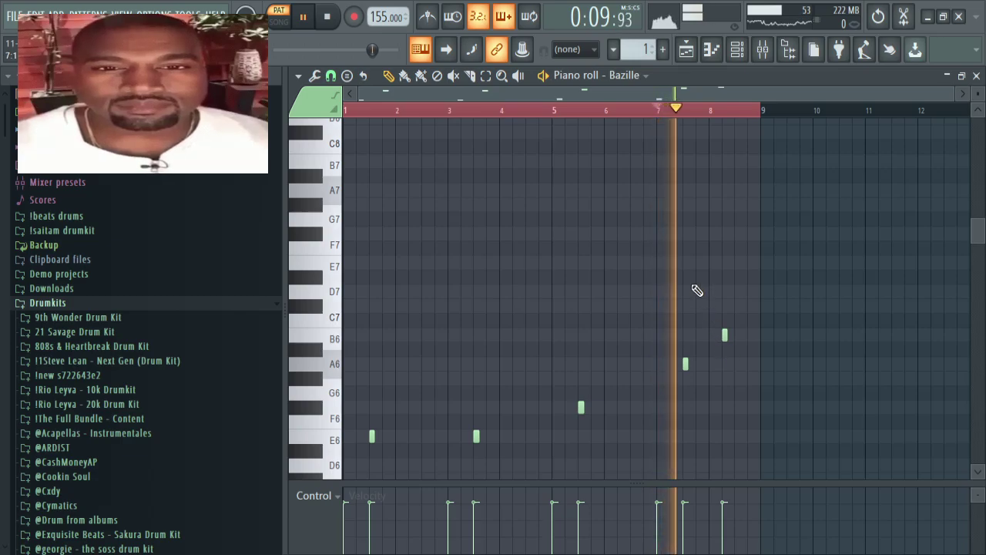
{"action": "scroll", "coordinate": [663, 258], "scroll_direction": "down", "scroll_amount": 2}
{"action": "scroll", "coordinate": [656, 249], "scroll_direction": "down", "scroll_amount": 7}
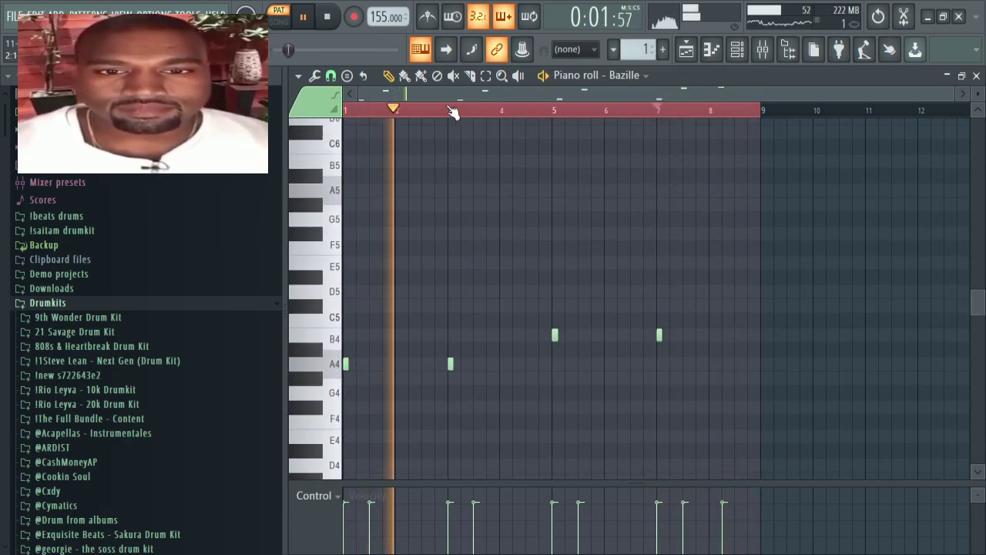
Step: Open the Bazille #2 patch browser and audition ARK Anatronic and AJ Rise & Fall (mw) from 02 Basses
{"action": "left_click", "coordinate": [711, 50]}
{"action": "left_click", "coordinate": [428, 164]}
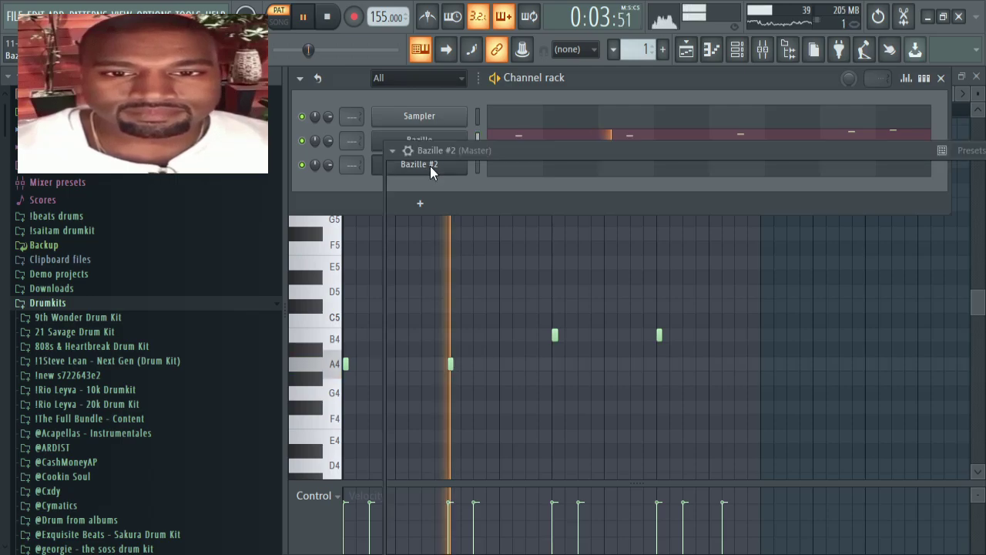
{"action": "left_click", "coordinate": [516, 175]}
{"action": "left_click", "coordinate": [475, 252]}
{"action": "left_click", "coordinate": [473, 263]}
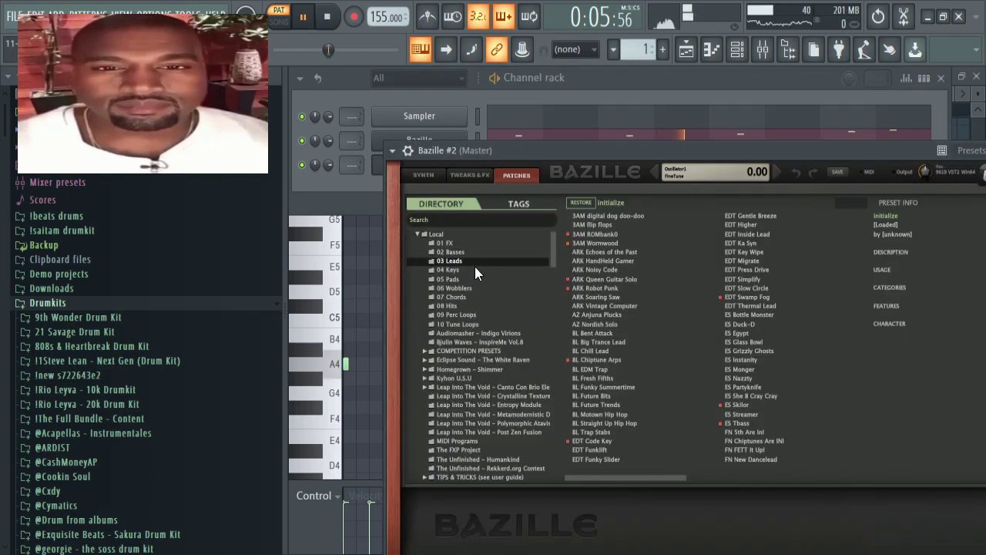
{"action": "left_click", "coordinate": [471, 254]}
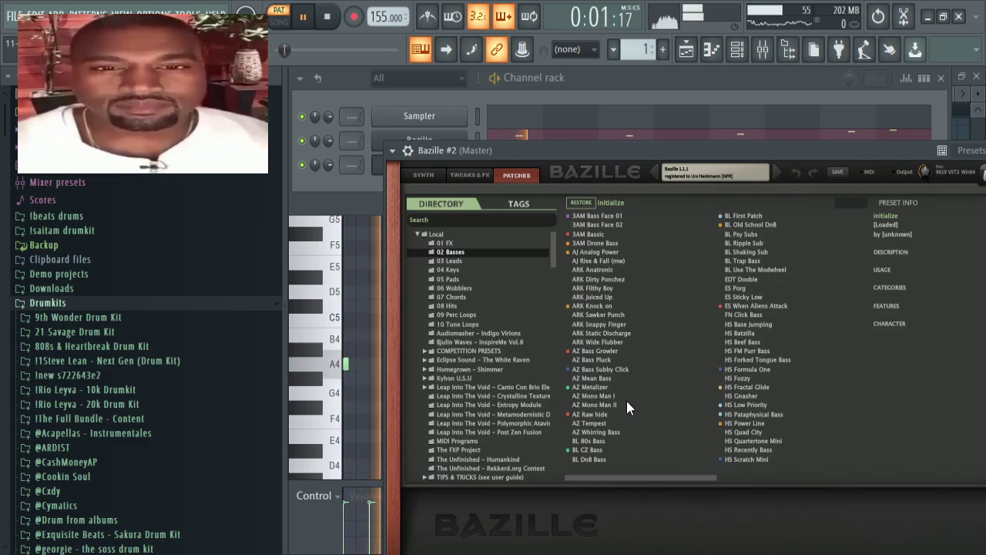
{"action": "left_click", "coordinate": [590, 268]}
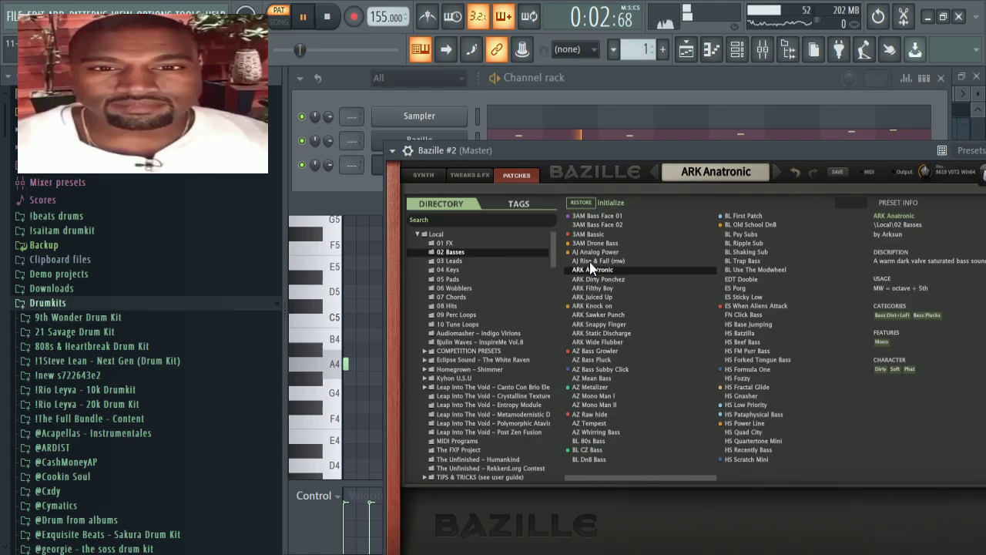
{"action": "left_click", "coordinate": [589, 261]}
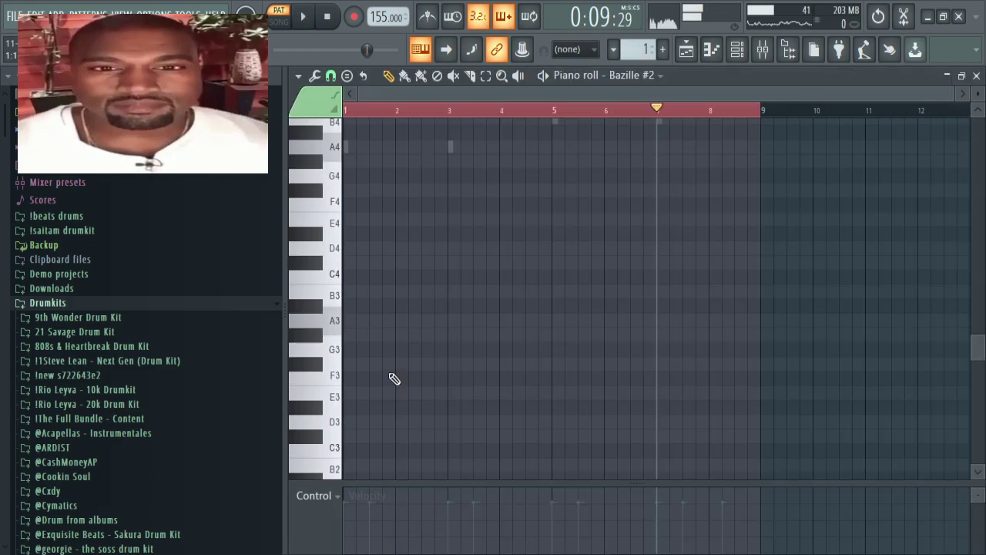
Step: In the Bazille #2 piano roll, draw an A4 note filling bars 1 and 2 and play it
{"action": "scroll", "coordinate": [396, 376], "scroll_direction": "up", "scroll_amount": 3}
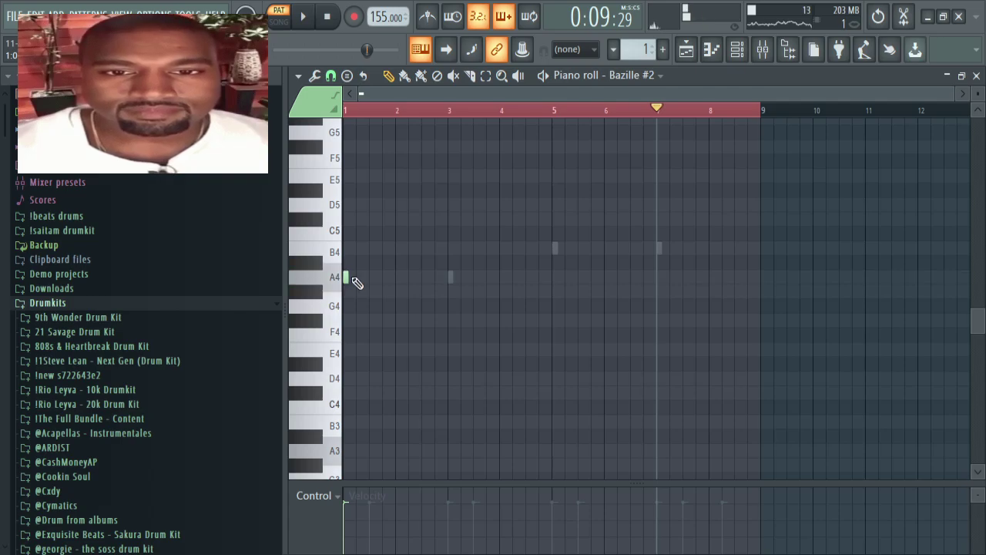
{"action": "left_click_drag", "start_coordinate": [392, 281], "coordinate": [456, 281]}
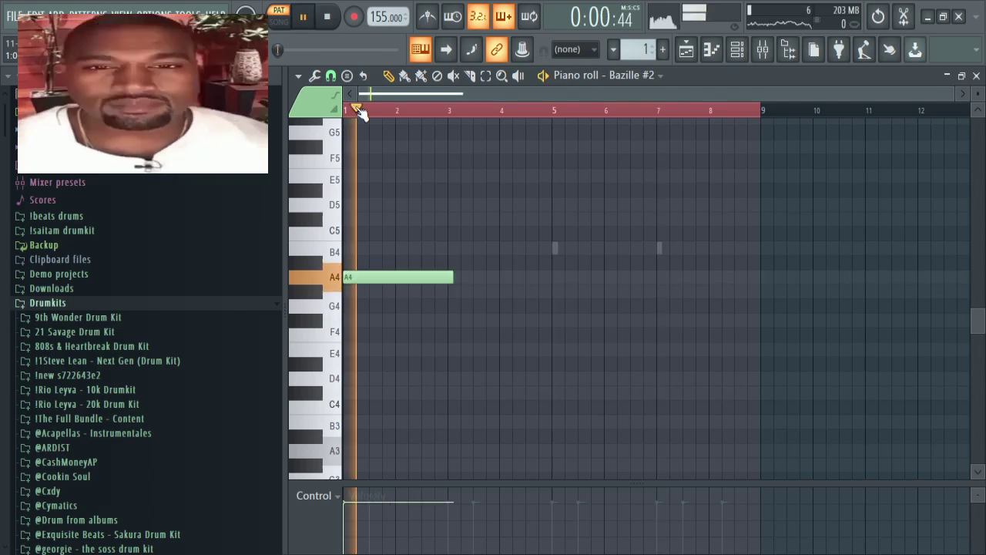
{"action": "left_click", "coordinate": [357, 112]}
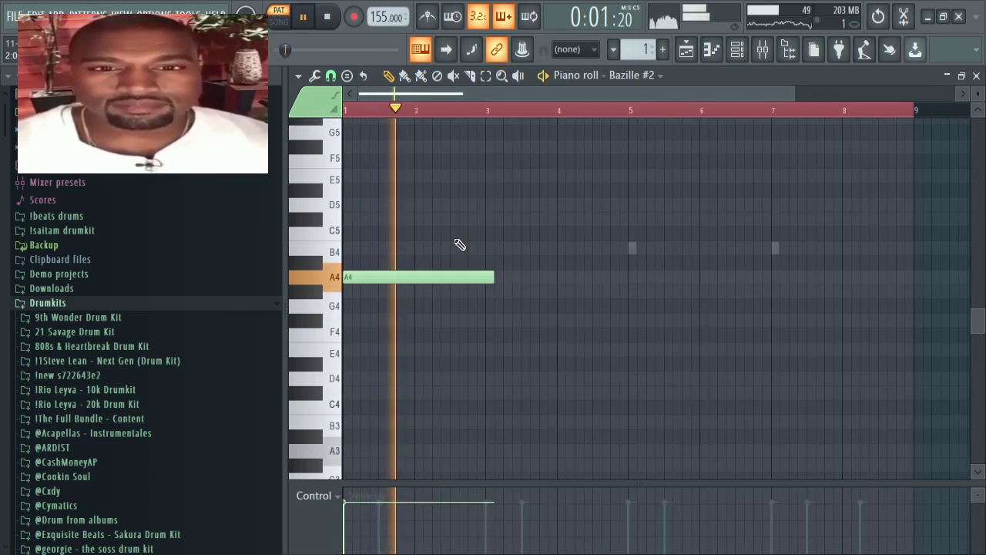
{"action": "key", "text": "space"}
{"action": "left_click_drag", "start_coordinate": [494, 277], "coordinate": [406, 244]}
{"action": "right_click", "coordinate": [405, 248]}
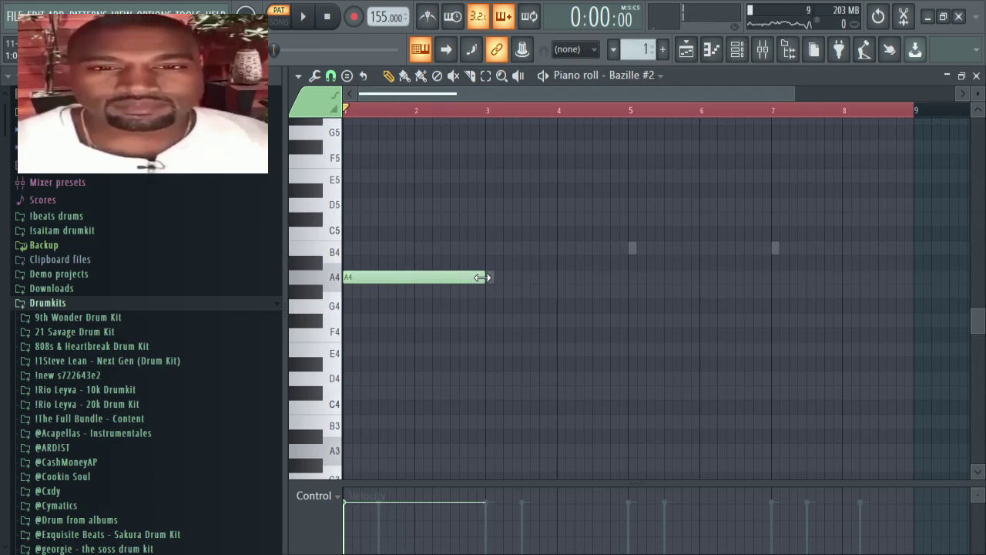
{"action": "key", "text": "space"}
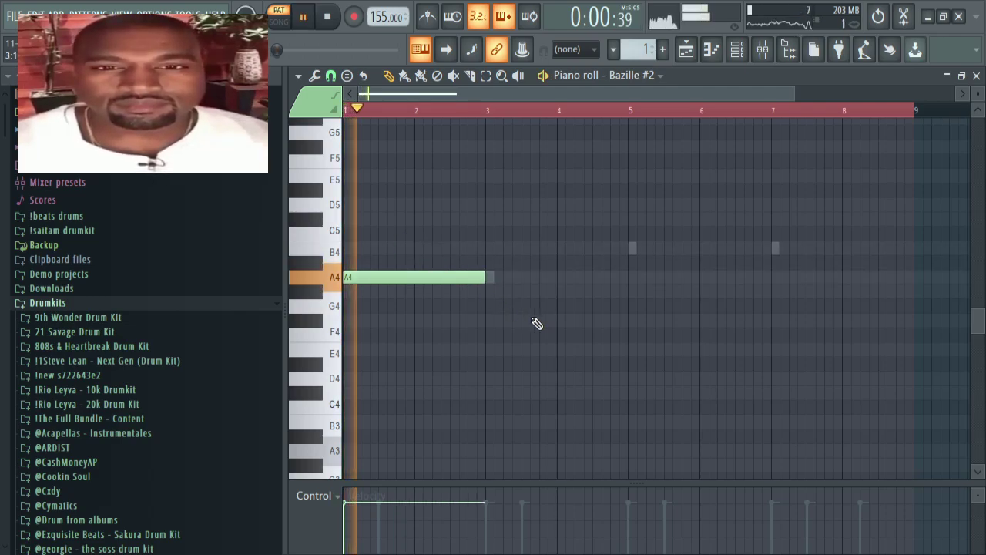
Step: Add a two-bar note at bar 3, trying F#4 before moving it to A4, and shorten the first A4 to one bar
{"action": "left_click", "coordinate": [490, 291]}
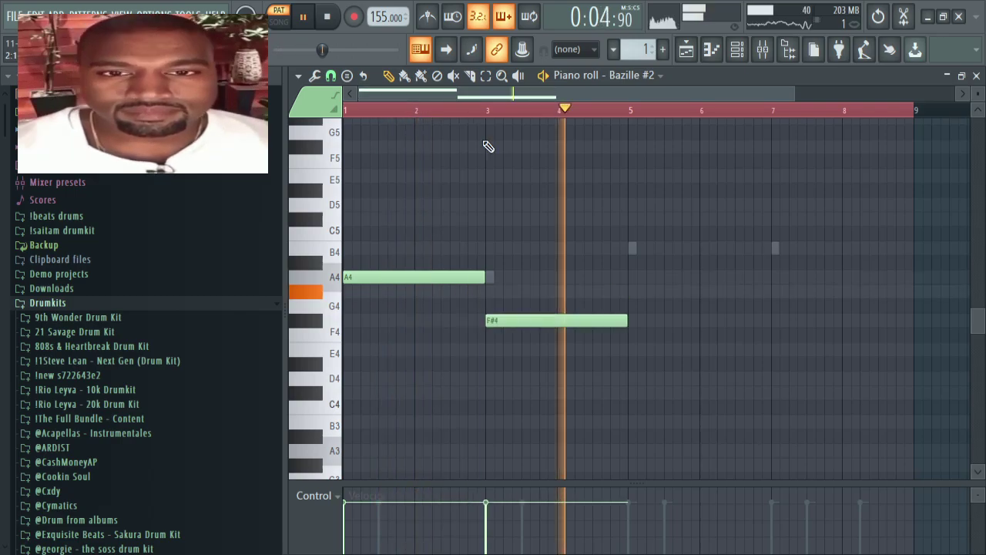
{"action": "left_click", "coordinate": [487, 111]}
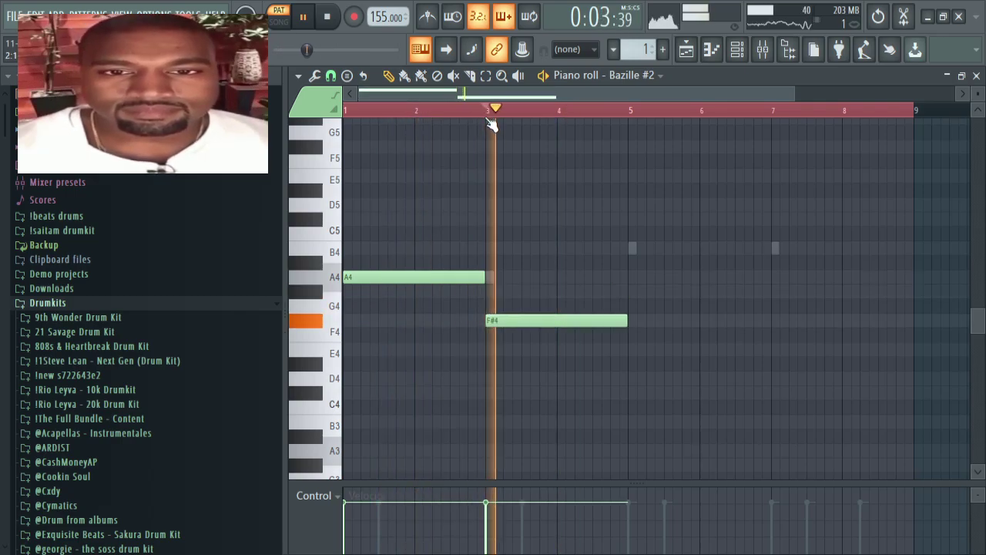
{"action": "key", "text": "space"}
{"action": "left_click_drag", "start_coordinate": [519, 319], "coordinate": [404, 278]}
{"action": "left_click", "coordinate": [367, 114]}
{"action": "key", "text": "space"}
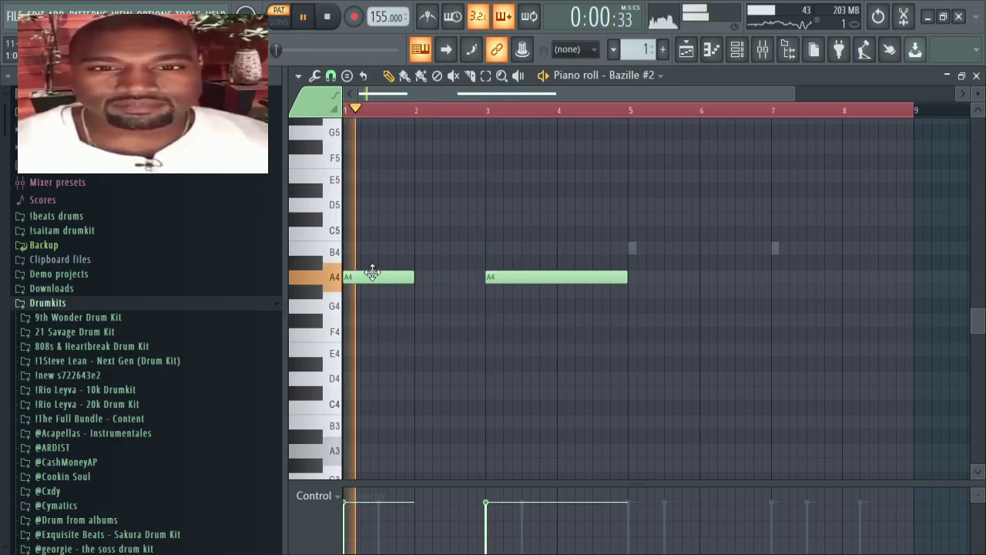
Step: Add one-bar B4 notes in bars 2 and 4, and replace the two-bar A4 at bar 3 with a one-bar A4
{"action": "left_click", "coordinate": [427, 250]}
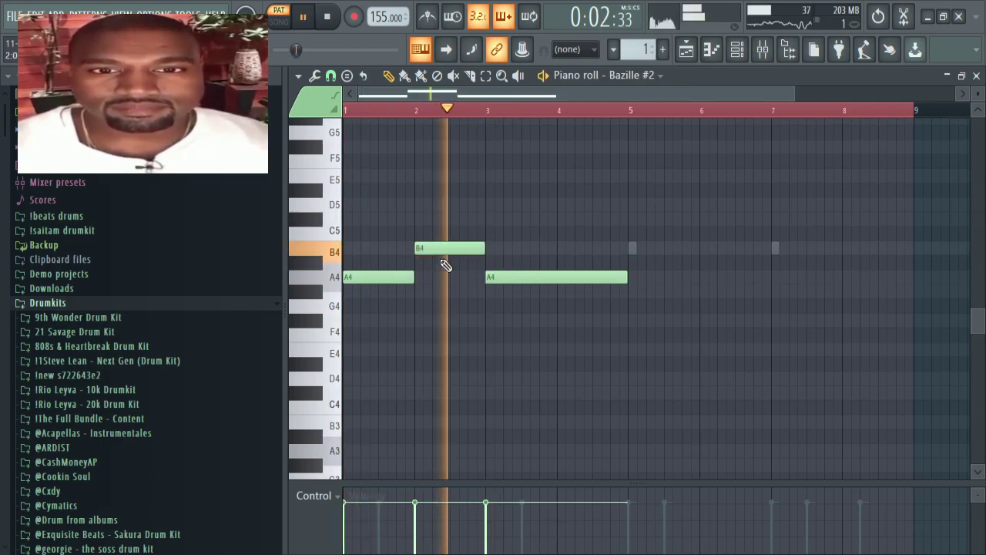
{"action": "right_click", "coordinate": [516, 275]}
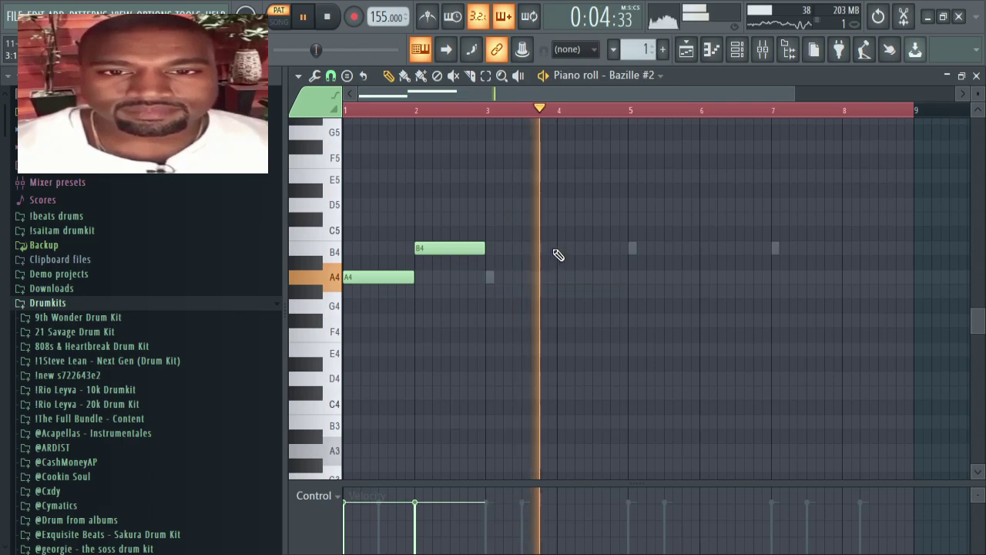
{"action": "left_click", "coordinate": [562, 248]}
{"action": "left_click", "coordinate": [489, 278]}
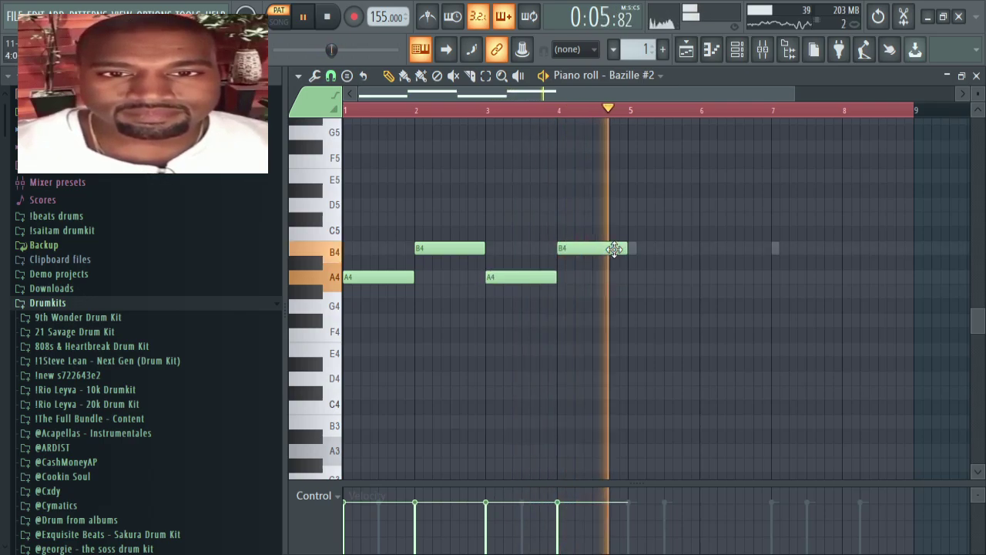
Step: Add a B4 in bar 5, change the bar 4 note to D5 after trying G#4, and replay from bar 3
{"action": "left_click_drag", "start_coordinate": [614, 248], "coordinate": [568, 295]}
{"action": "left_click", "coordinate": [647, 248]}
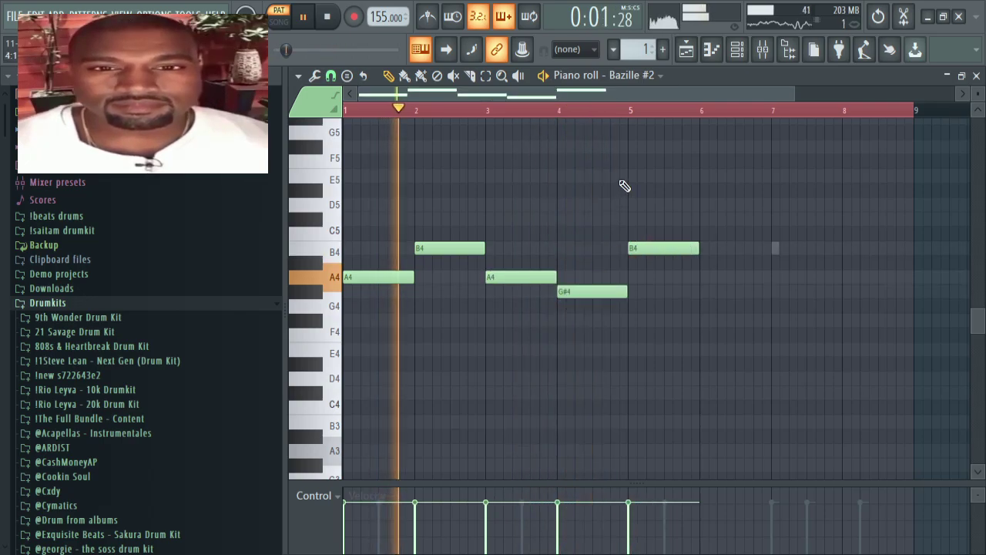
{"action": "scroll", "coordinate": [743, 292], "scroll_direction": "up", "scroll_amount": 5}
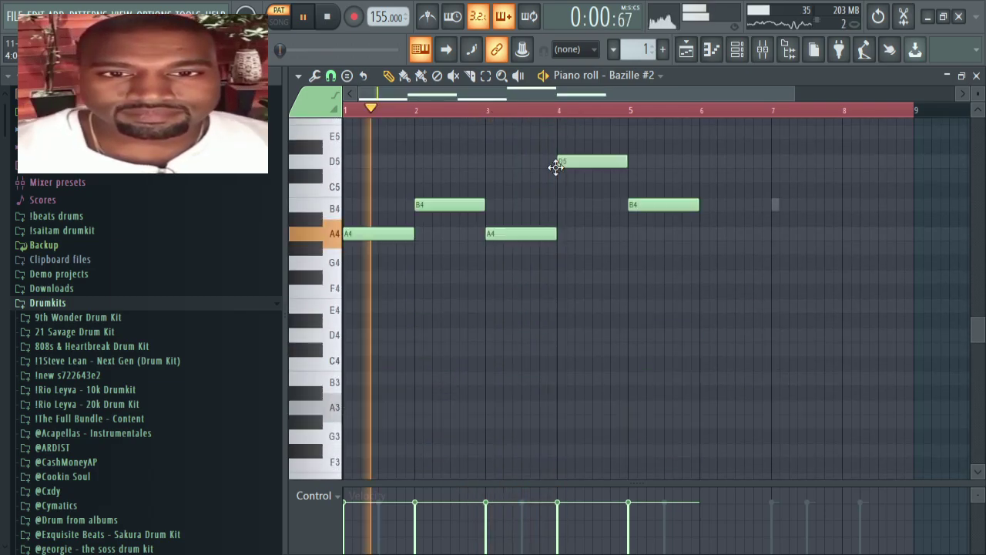
{"action": "mouse_move", "coordinate": [558, 162]}
{"action": "left_mouse_down"}
{"action": "mouse_move", "coordinate": [563, 173]}
{"action": "mouse_move", "coordinate": [562, 163]}
{"action": "left_mouse_up"}
{"action": "left_click", "coordinate": [561, 113]}
{"action": "left_click", "coordinate": [499, 115]}
{"action": "left_click", "coordinate": [493, 115]}
{"action": "scroll", "coordinate": [552, 187], "scroll_direction": "down", "scroll_amount": 1}
{"action": "scroll", "coordinate": [561, 191], "scroll_direction": "up", "scroll_amount": 3}
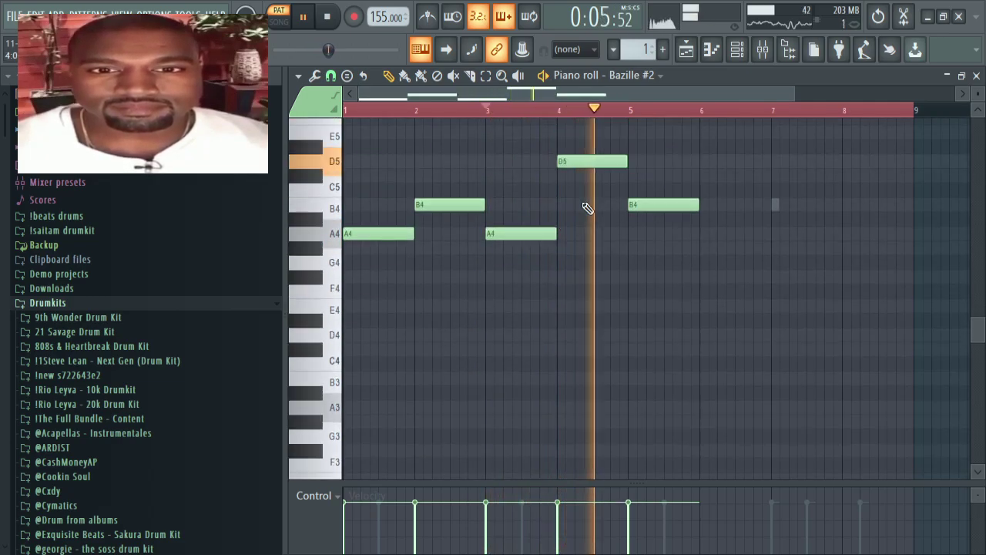
Step: Add one-bar notes to finish the bass line: C#5 in bar 6, B4 in bar 7 and E5 in bar 8
{"action": "left_click", "coordinate": [701, 262]}
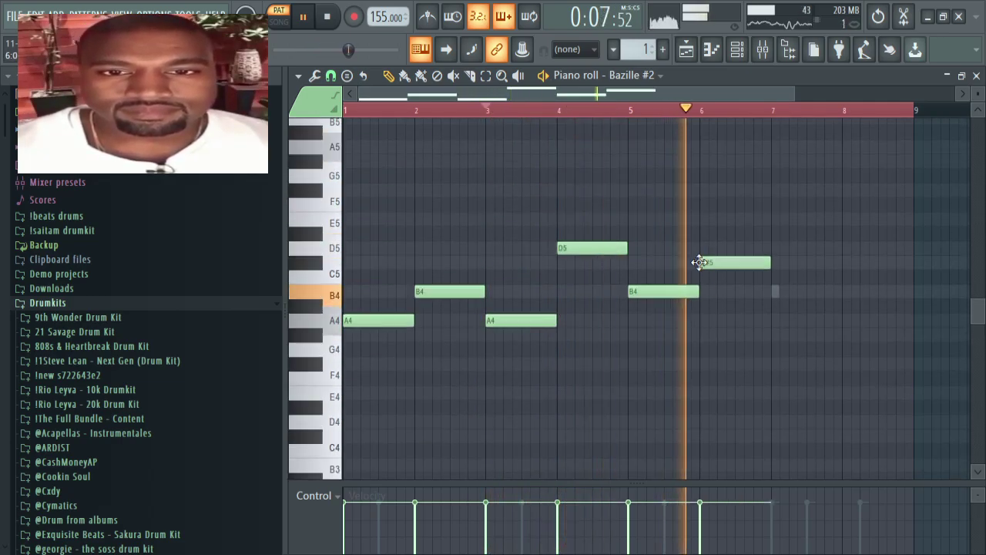
{"action": "left_click", "coordinate": [776, 293]}
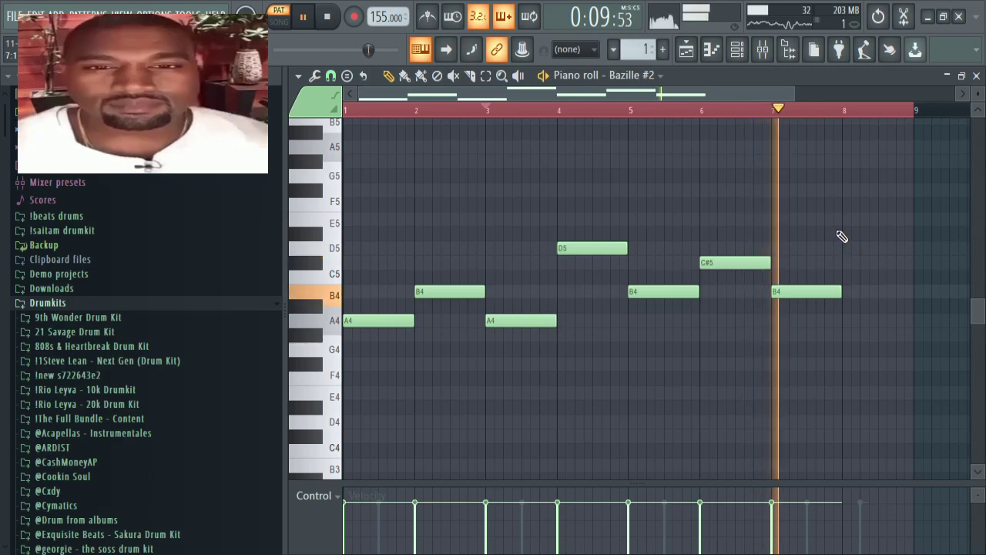
{"action": "left_click", "coordinate": [842, 219]}
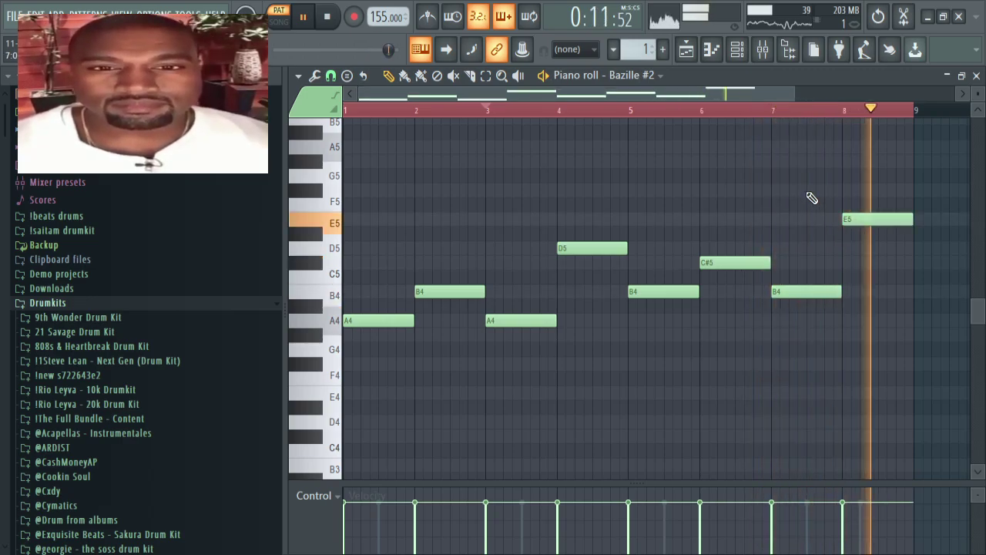
Step: Compare the bar 8 note with the first Bazille's ghost notes and lower it from E5 to D5
{"action": "scroll", "coordinate": [741, 114], "scroll_direction": "down", "scroll_amount": 1}
{"action": "scroll", "coordinate": [750, 181], "scroll_direction": "up", "scroll_amount": 5}
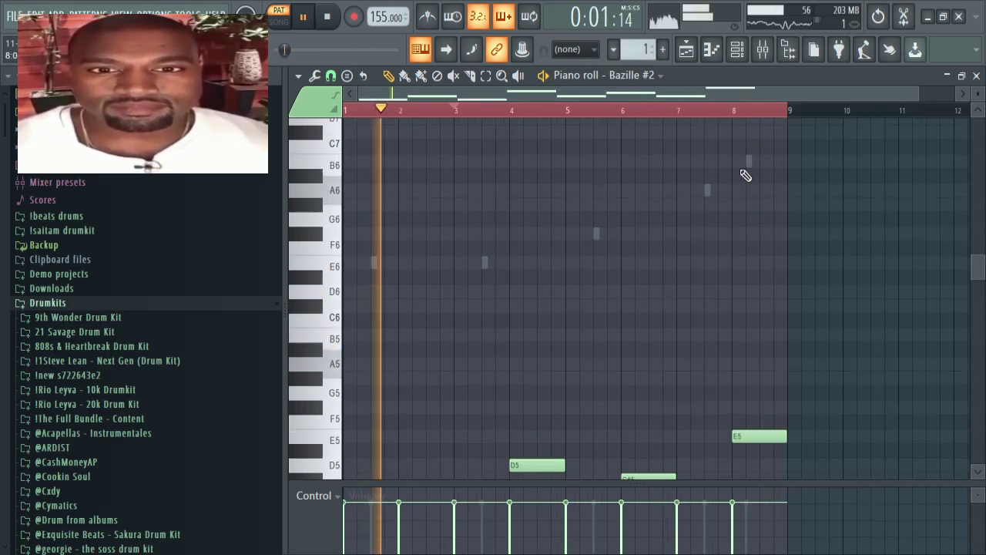
{"action": "scroll", "coordinate": [764, 231], "scroll_direction": "down", "scroll_amount": 3}
{"action": "scroll", "coordinate": [748, 356], "scroll_direction": "down", "scroll_amount": 2}
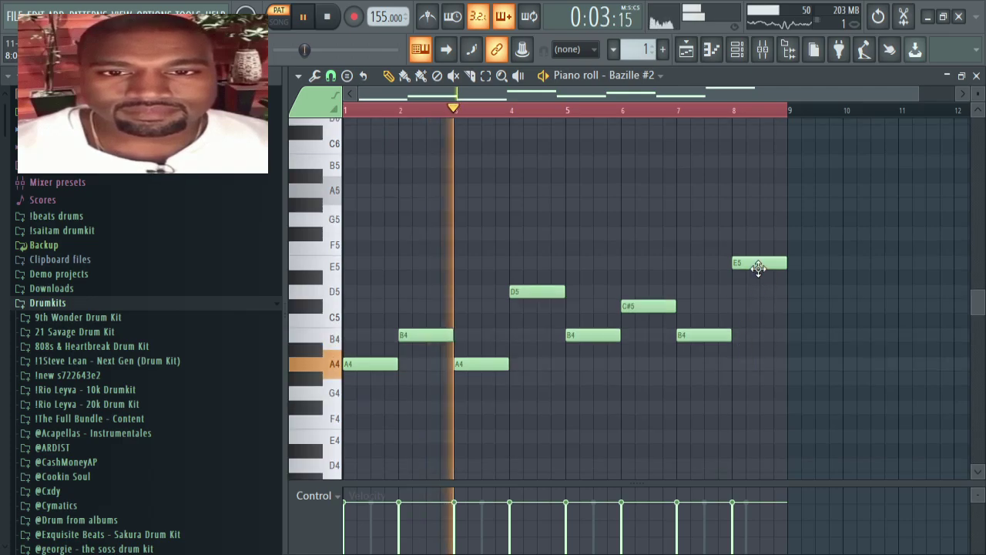
{"action": "left_click_drag", "start_coordinate": [754, 265], "coordinate": [762, 298]}
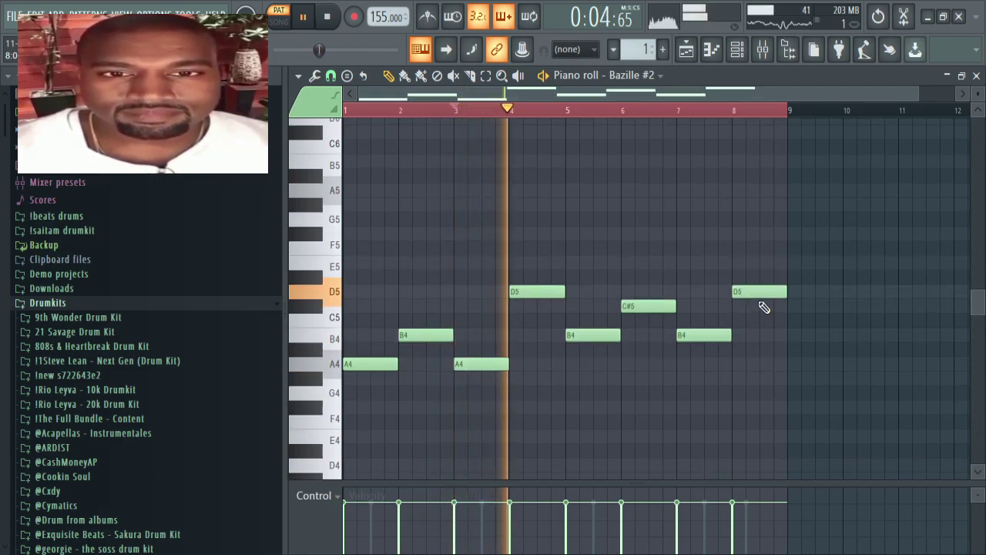
Step: Replace the D5 in bar 8 with a G#4, check it against the melody's ghost notes, and move it up to C#5
{"action": "left_click", "coordinate": [751, 363]}
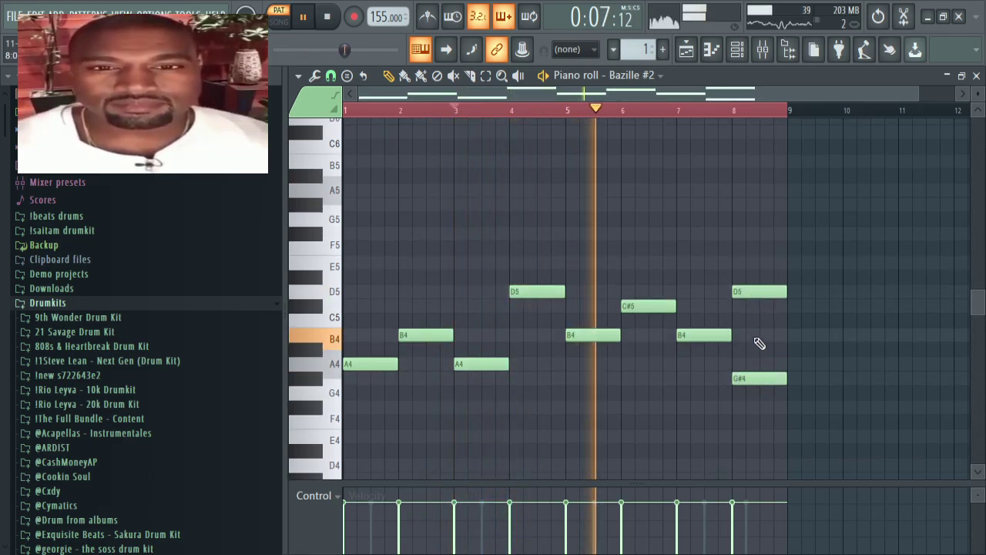
{"action": "scroll", "coordinate": [753, 380], "scroll_direction": "up", "scroll_amount": 6}
{"action": "scroll", "coordinate": [751, 372], "scroll_direction": "down", "scroll_amount": 10}
{"action": "scroll", "coordinate": [755, 372], "scroll_direction": "up", "scroll_amount": 10}
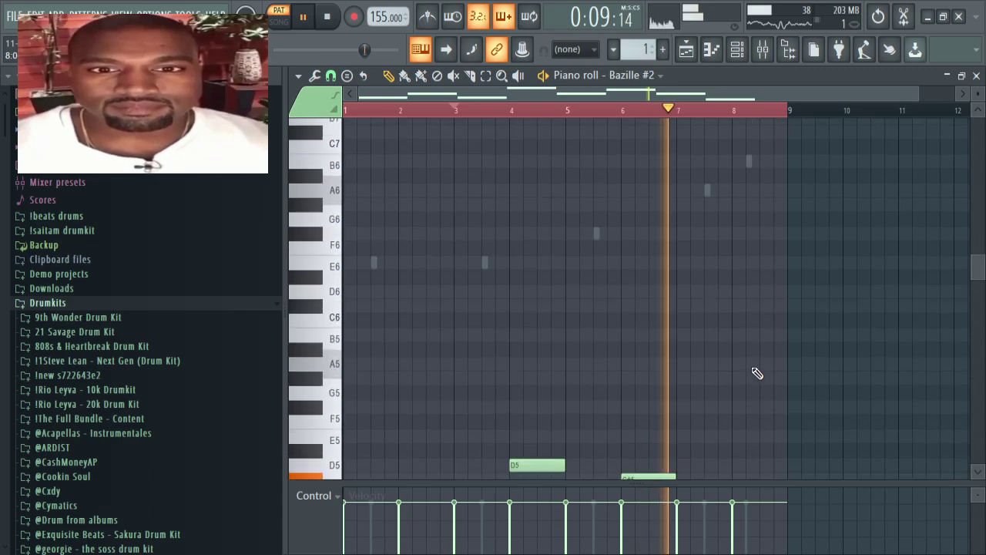
{"action": "scroll", "coordinate": [758, 375], "scroll_direction": "down", "scroll_amount": 8}
{"action": "scroll", "coordinate": [756, 374], "scroll_direction": "down", "scroll_amount": 3}
{"action": "scroll", "coordinate": [757, 375], "scroll_direction": "up", "scroll_amount": 10}
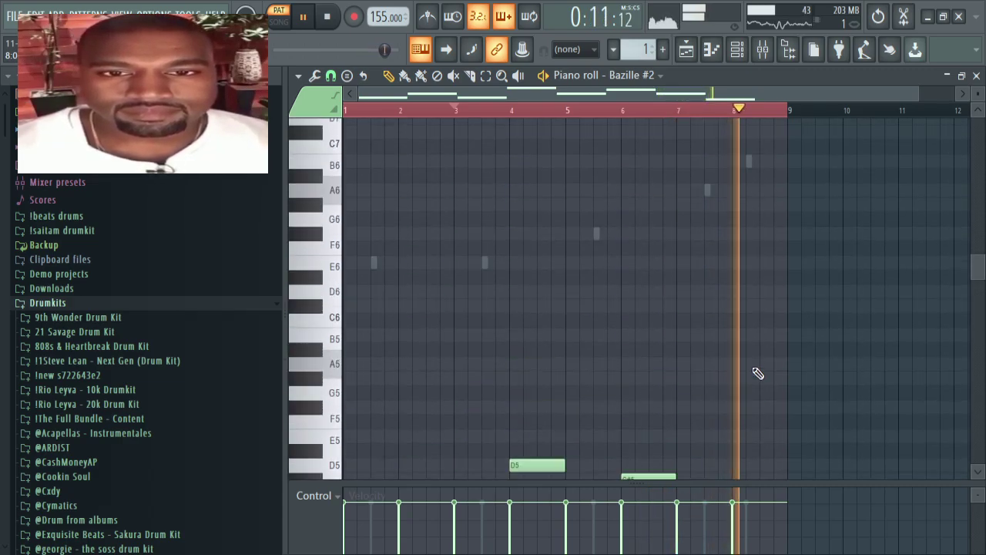
{"action": "scroll", "coordinate": [757, 372], "scroll_direction": "down", "scroll_amount": 8}
{"action": "left_click_drag", "start_coordinate": [745, 292], "coordinate": [731, 210]}
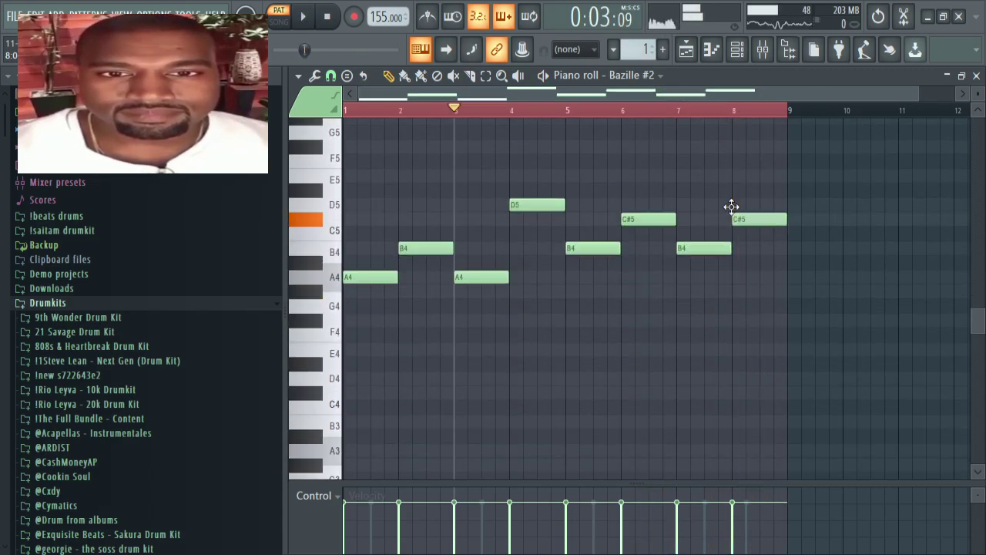
Step: Replay the bass line from bar 7 and raise the bar 8 note to E5
{"action": "left_click", "coordinate": [706, 110]}
{"action": "left_click", "coordinate": [680, 113]}
{"action": "scroll", "coordinate": [676, 214], "scroll_direction": "up", "scroll_amount": 3}
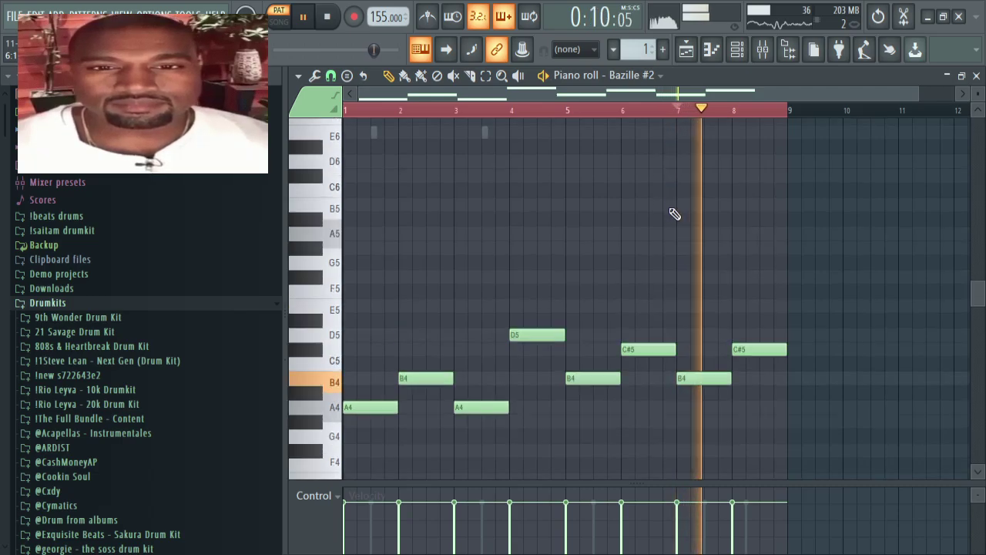
{"action": "left_click_drag", "start_coordinate": [757, 353], "coordinate": [759, 304]}
{"action": "scroll", "coordinate": [756, 305], "scroll_direction": "down", "scroll_amount": 3}
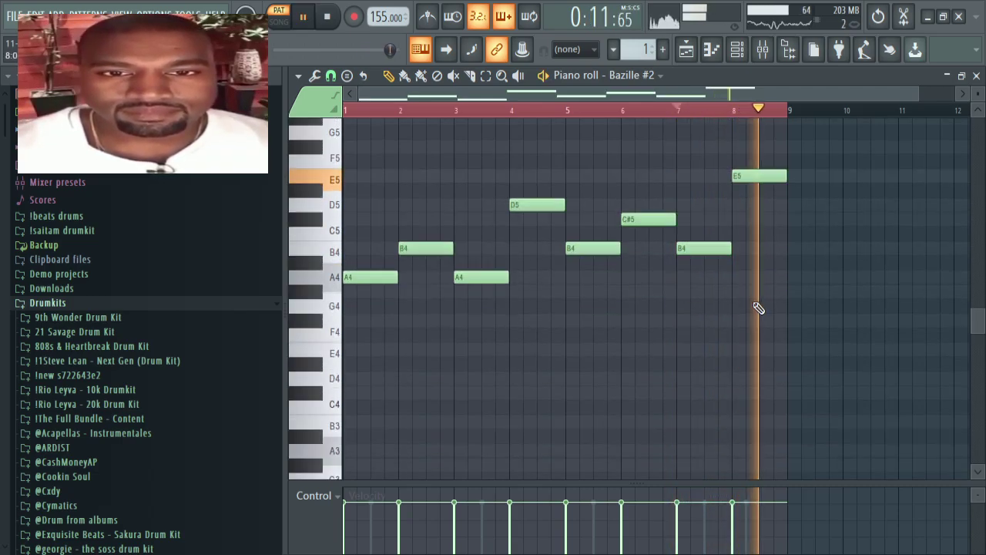
{"action": "scroll", "coordinate": [768, 301], "scroll_direction": "up", "scroll_amount": 4}
{"action": "scroll", "coordinate": [744, 222], "scroll_direction": "down", "scroll_amount": 6}
{"action": "scroll", "coordinate": [641, 97], "scroll_direction": "down", "scroll_amount": 5}
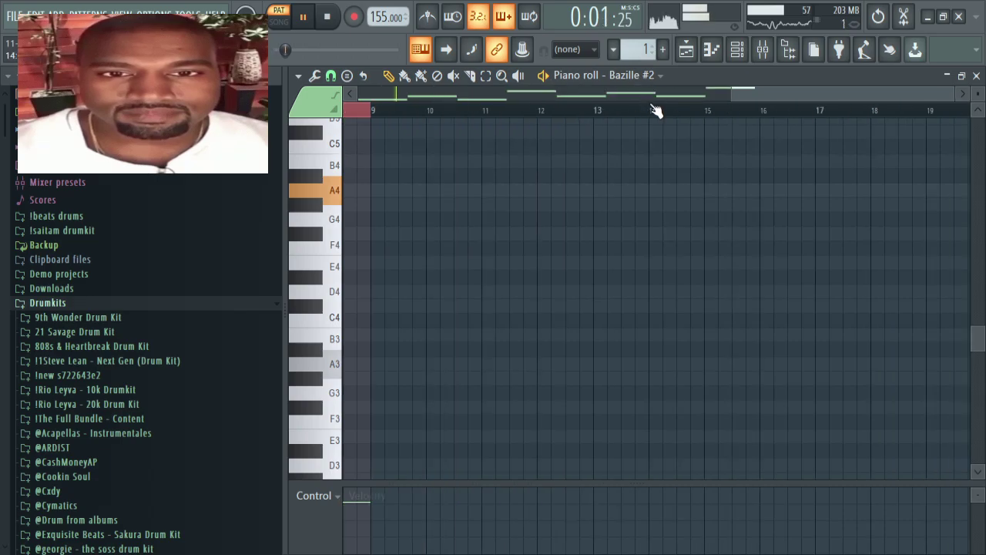
{"action": "scroll", "coordinate": [656, 110], "scroll_direction": "down", "scroll_amount": 3}
Step: Audition AJ Analog Power and load 3AM Drone Bass from the 02 Basses patches in Bazille #2, returning to its synth view
{"action": "left_click", "coordinate": [735, 50]}
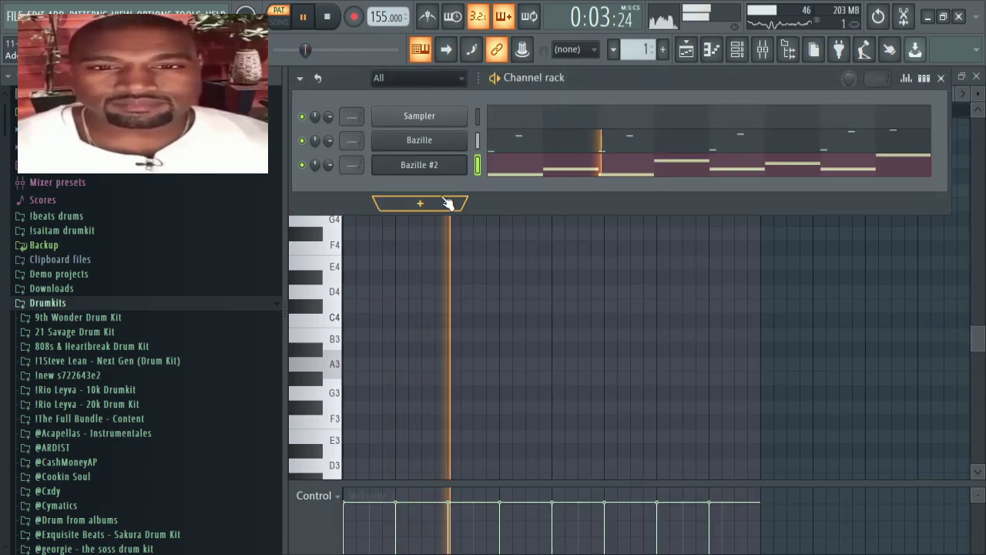
{"action": "left_click", "coordinate": [431, 165]}
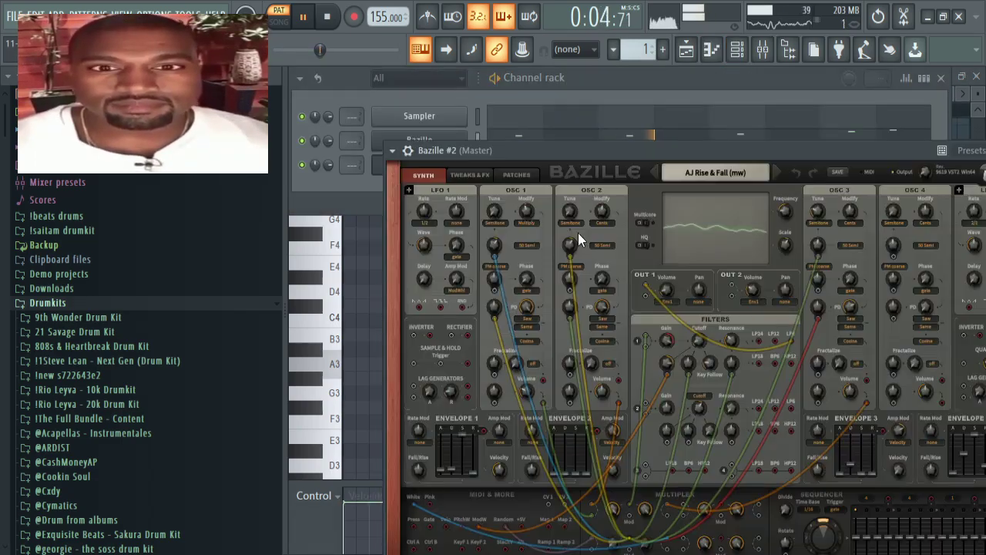
{"action": "left_click", "coordinate": [518, 174]}
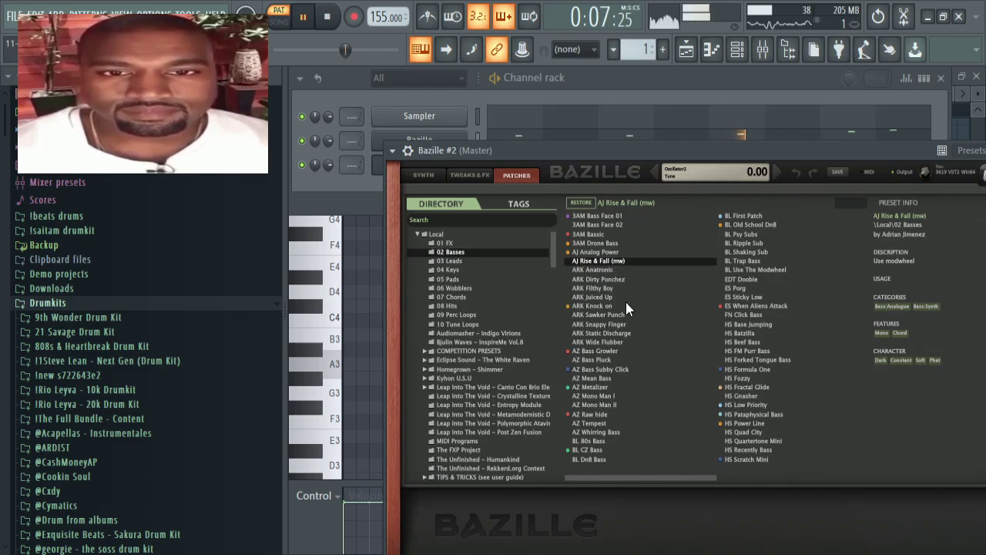
{"action": "left_click", "coordinate": [588, 252]}
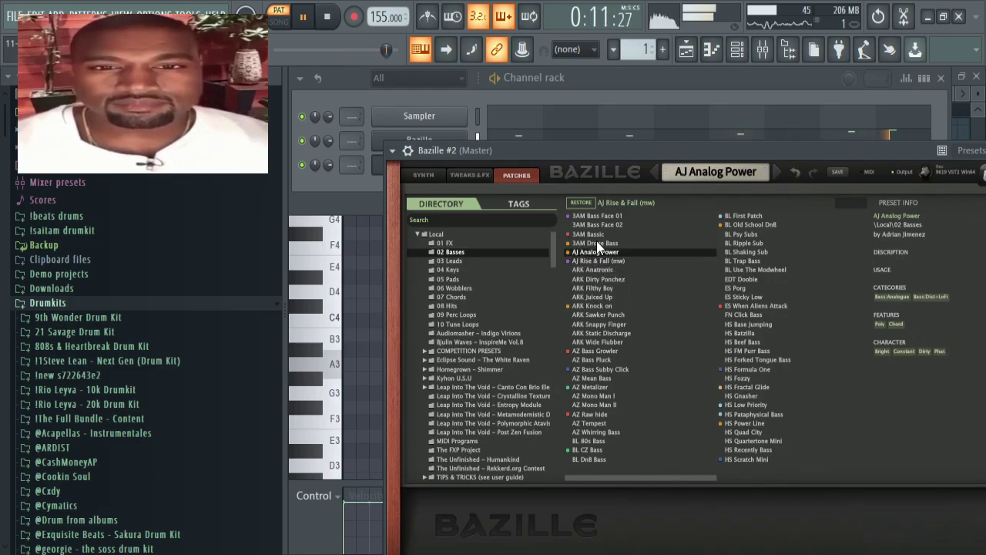
{"action": "left_click", "coordinate": [596, 241]}
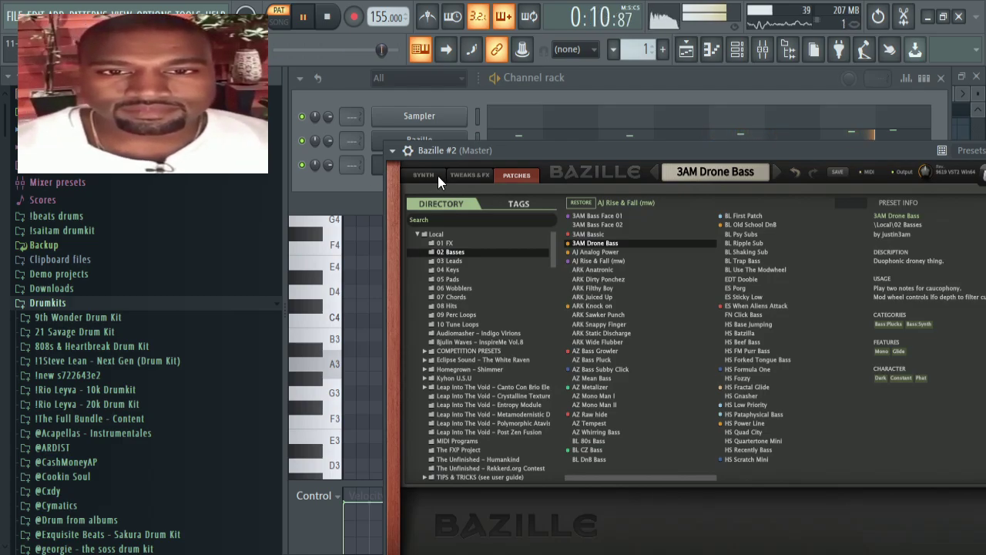
{"action": "left_click", "coordinate": [436, 177]}
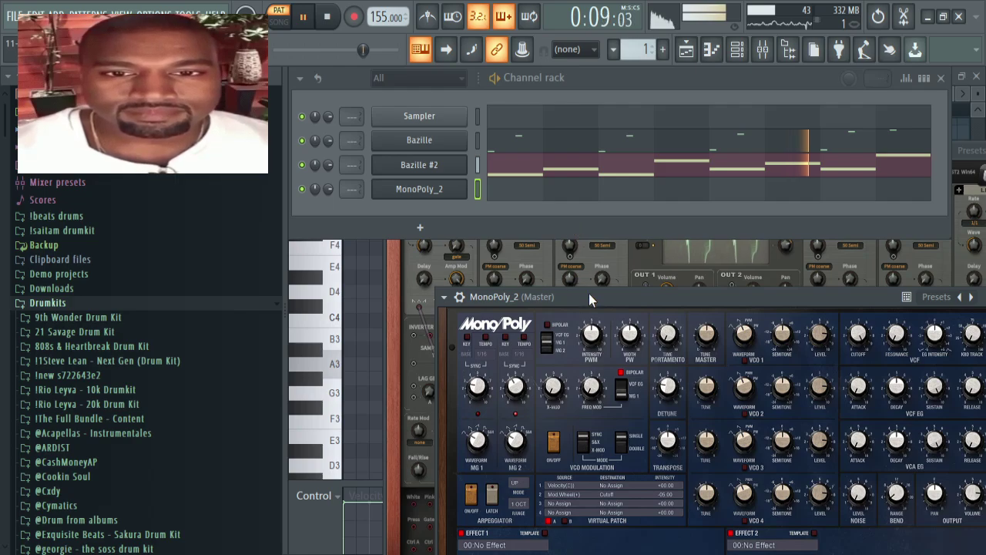
Step: Browse the MonoPoly_2 Bass and Lead programs and choose the Analog PhaseLead lead sound
{"action": "left_click_drag", "start_coordinate": [589, 299], "coordinate": [551, 148]}
{"action": "left_click", "coordinate": [501, 469]}
{"action": "left_click", "coordinate": [575, 272]}
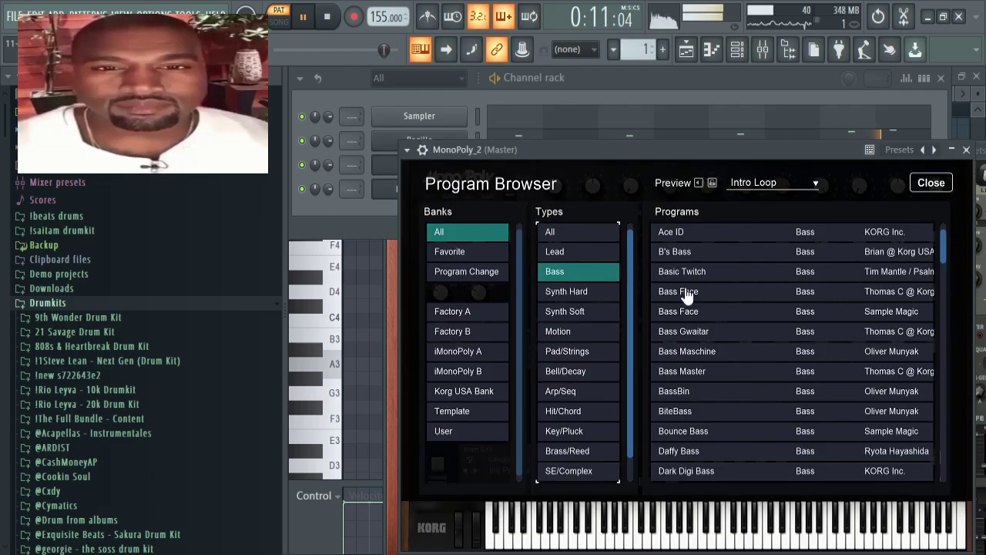
{"action": "left_click", "coordinate": [595, 253]}
{"action": "left_click", "coordinate": [689, 352]}
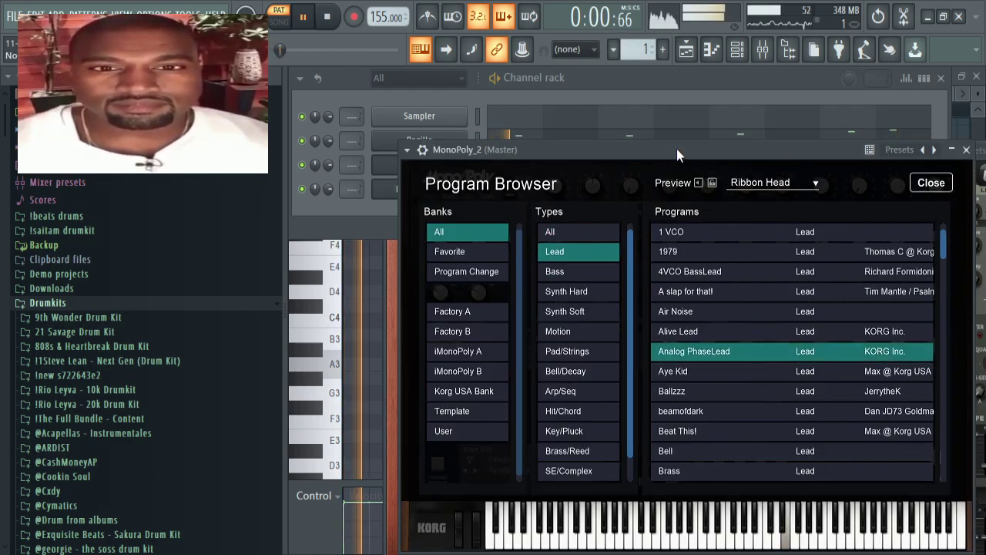
Step: Open the piano roll for MonoPoly_2, add a one-bar E6 in bar 1 and play it
{"action": "left_click", "coordinate": [358, 213]}
{"action": "left_click", "coordinate": [537, 193]}
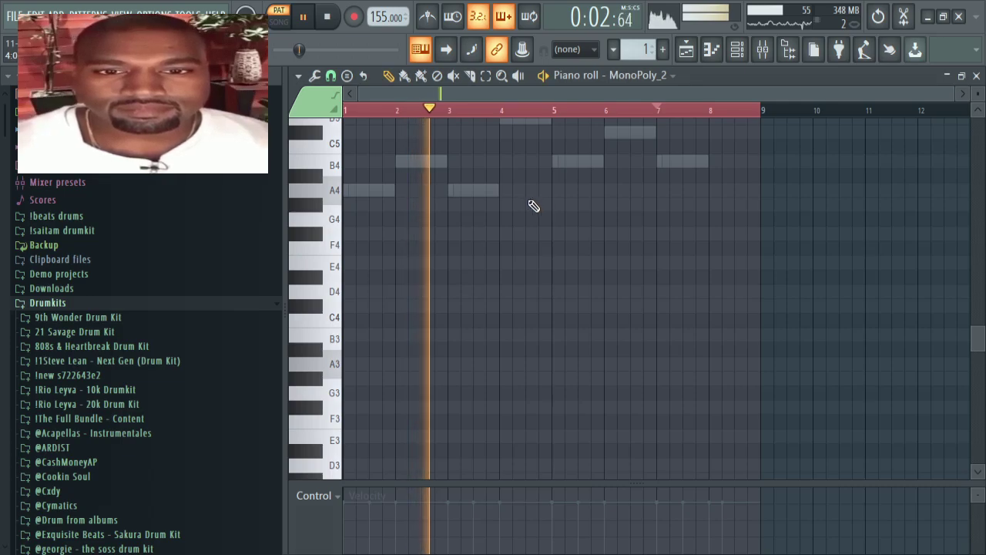
{"action": "scroll", "coordinate": [462, 292], "scroll_direction": "up", "scroll_amount": 4}
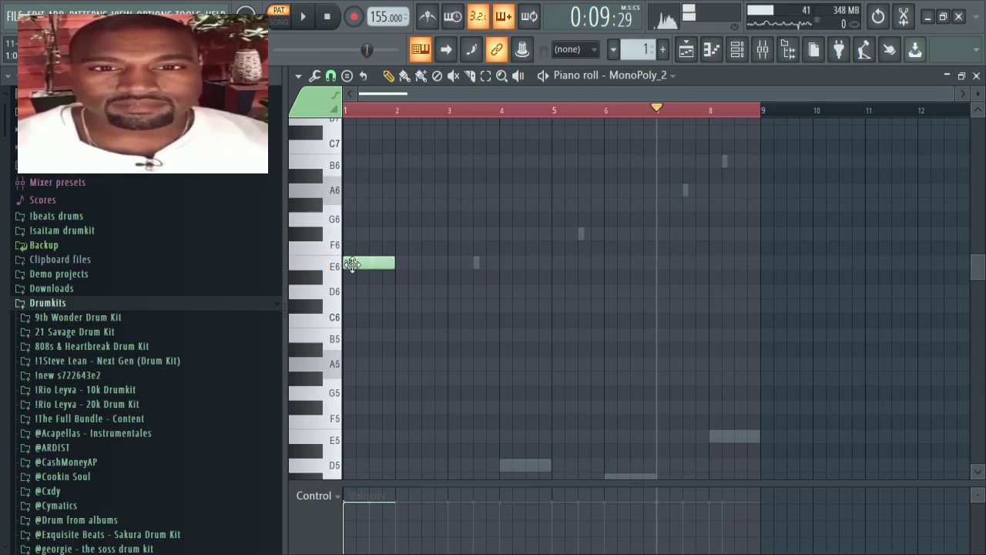
{"action": "key", "text": "space"}
{"action": "key", "text": "space"}
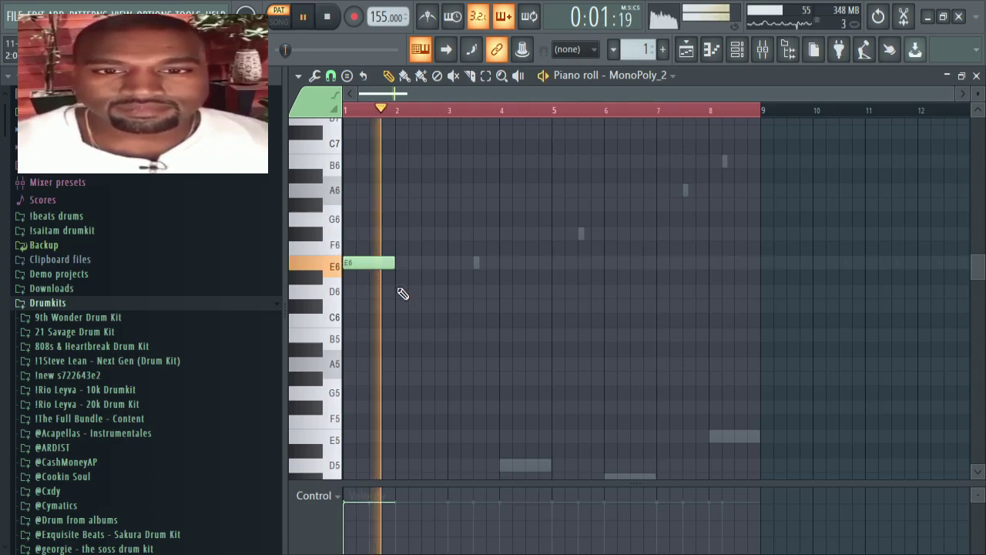
Step: Lengthen the E6 to two bars and place a D6 at bar 3 after trying it in bar 2
{"action": "left_click", "coordinate": [399, 291]}
{"action": "key", "text": "space"}
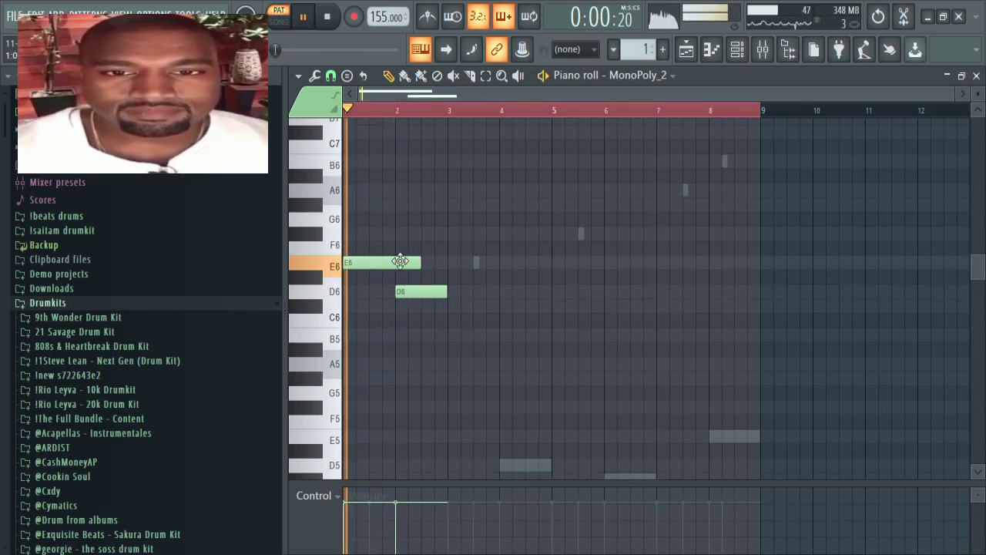
{"action": "right_click", "coordinate": [424, 292]}
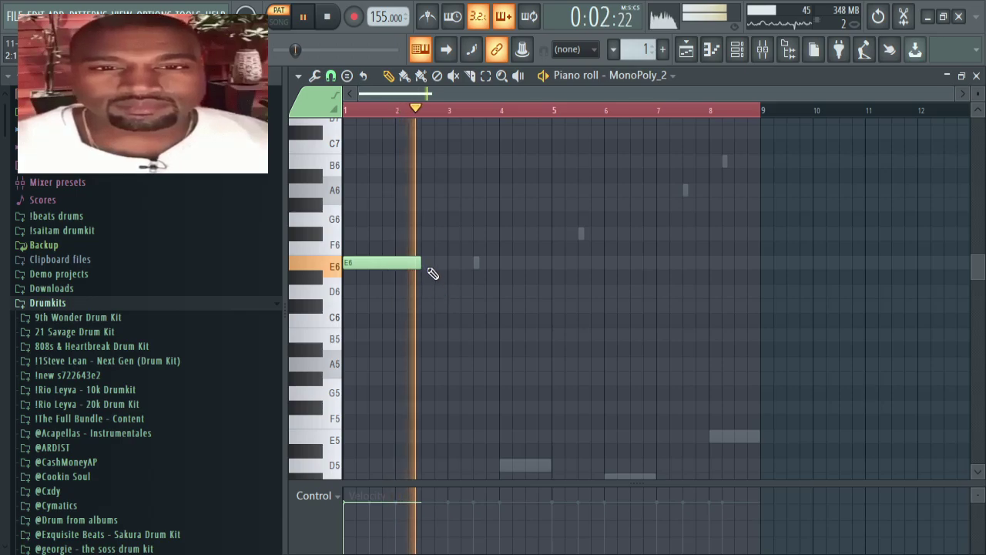
{"action": "left_click", "coordinate": [456, 297]}
{"action": "left_click_drag", "start_coordinate": [423, 264], "coordinate": [460, 263]}
{"action": "key", "text": "space"}
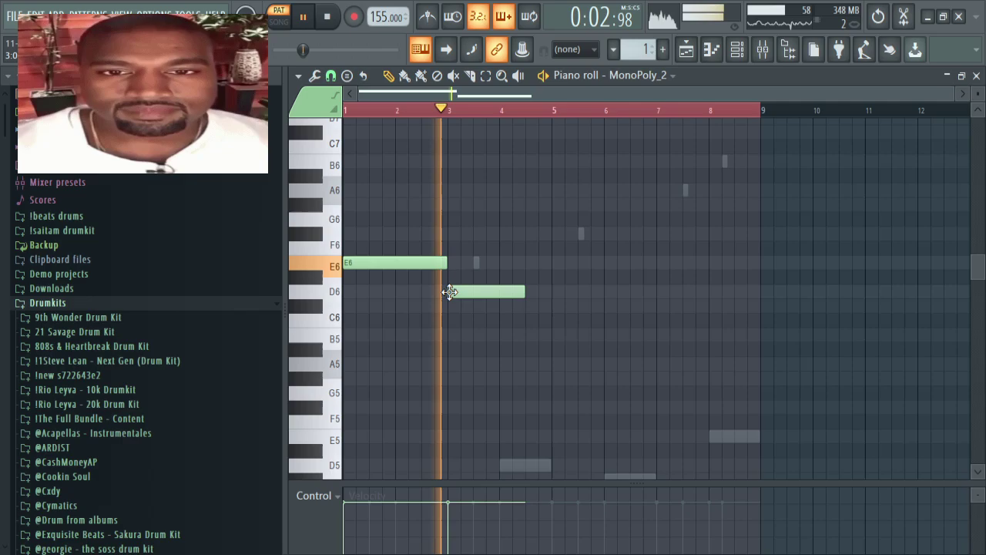
Step: Shorten the D6 to one bar and add a one-bar C6 in bar 4 after trying B5, replaying from bar 3
{"action": "left_click", "coordinate": [532, 306]}
{"action": "left_click_drag", "start_coordinate": [523, 292], "coordinate": [534, 338]}
{"action": "key", "text": "space"}
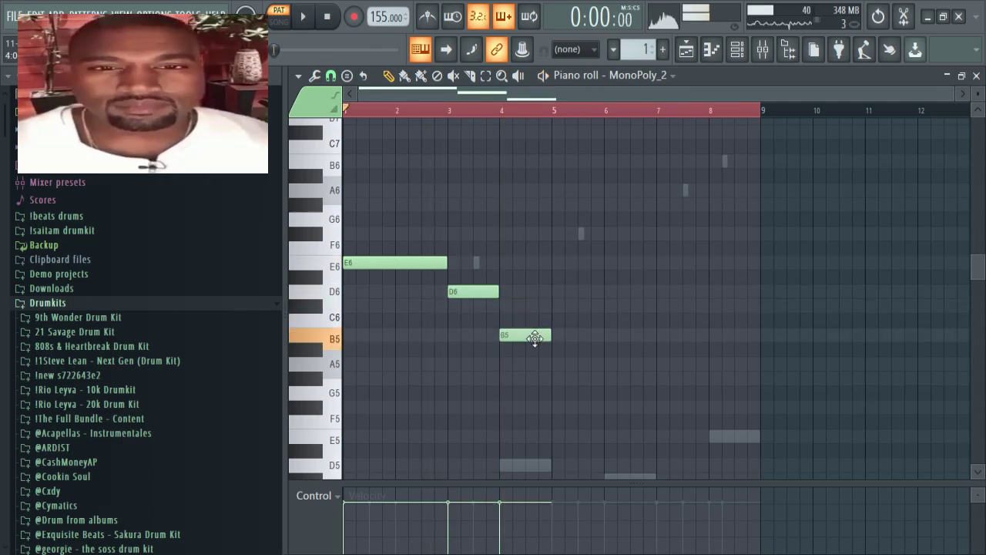
{"action": "left_click", "coordinate": [502, 111]}
{"action": "left_click", "coordinate": [453, 111]}
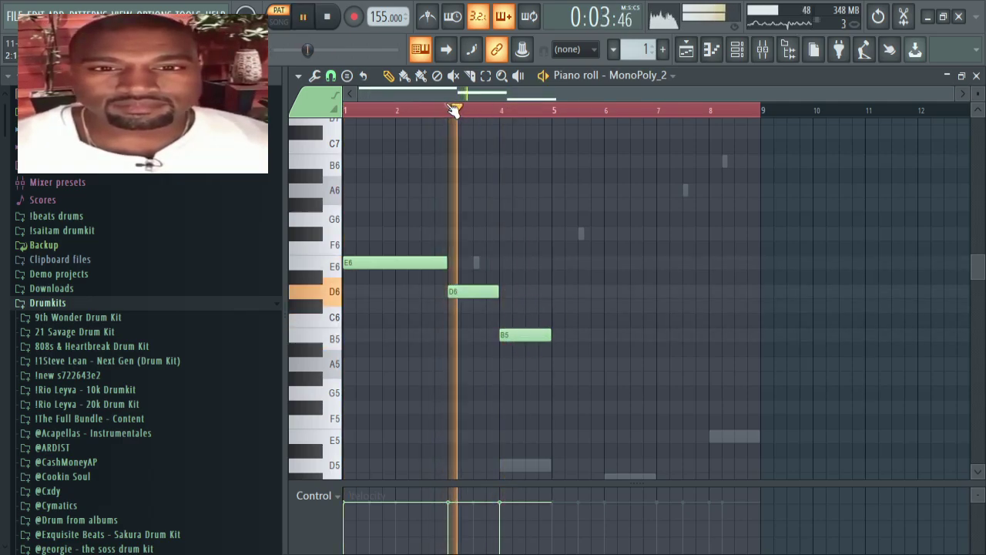
{"action": "scroll", "coordinate": [513, 317], "scroll_direction": "down", "scroll_amount": 2}
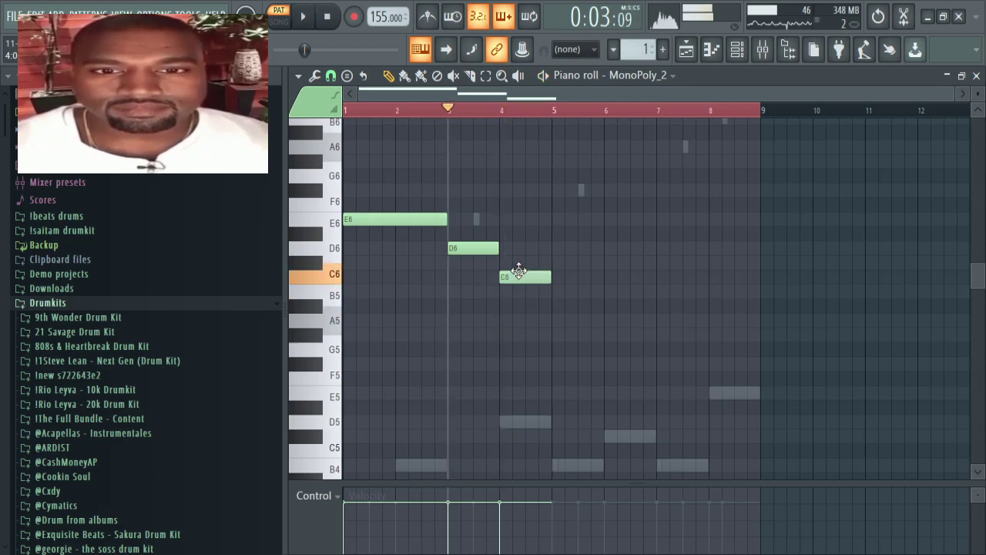
{"action": "key", "text": "space"}
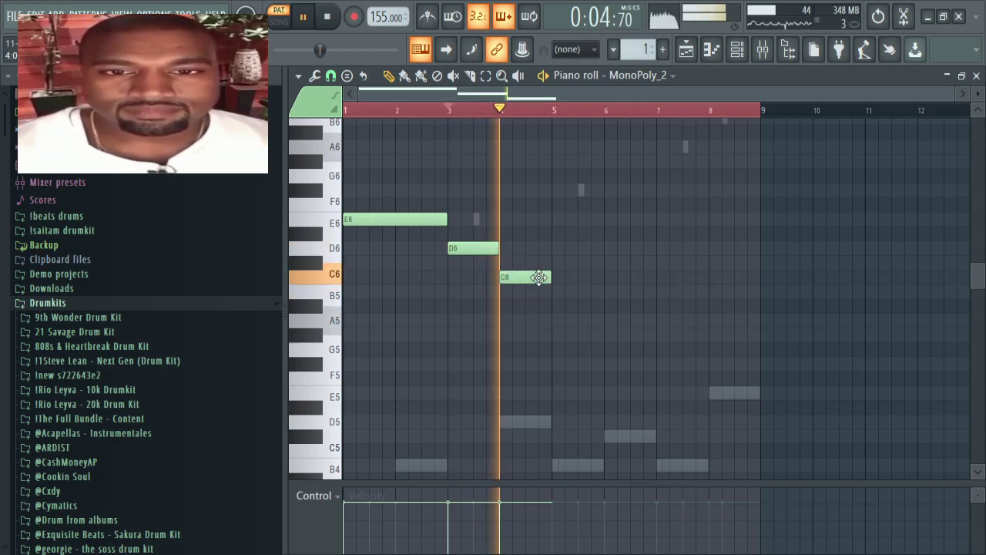
Step: Add a B5 at bar 5, extend it to two bars and replay from bar 3
{"action": "left_click", "coordinate": [554, 291]}
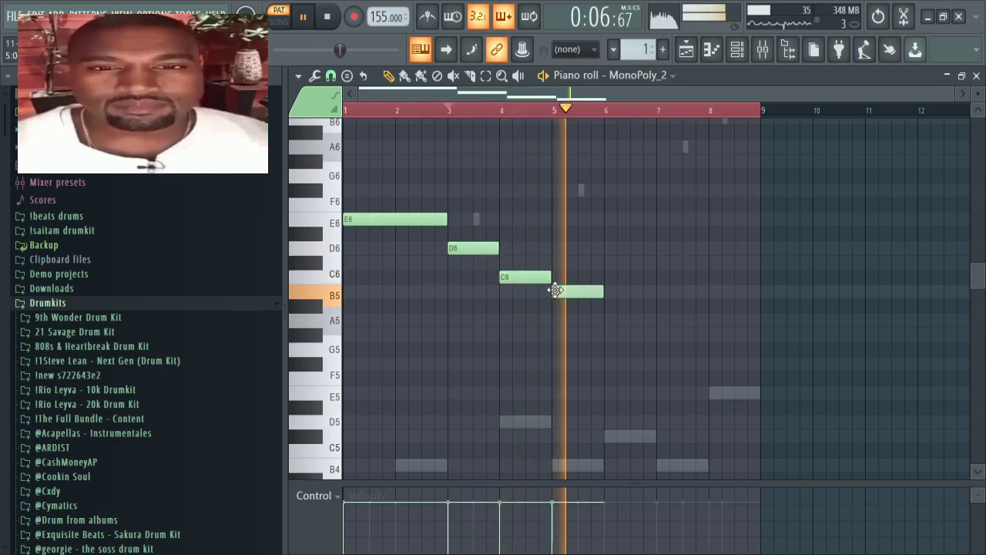
{"action": "left_click_drag", "start_coordinate": [601, 292], "coordinate": [653, 293]}
{"action": "key", "text": "space"}
{"action": "key", "text": "space"}
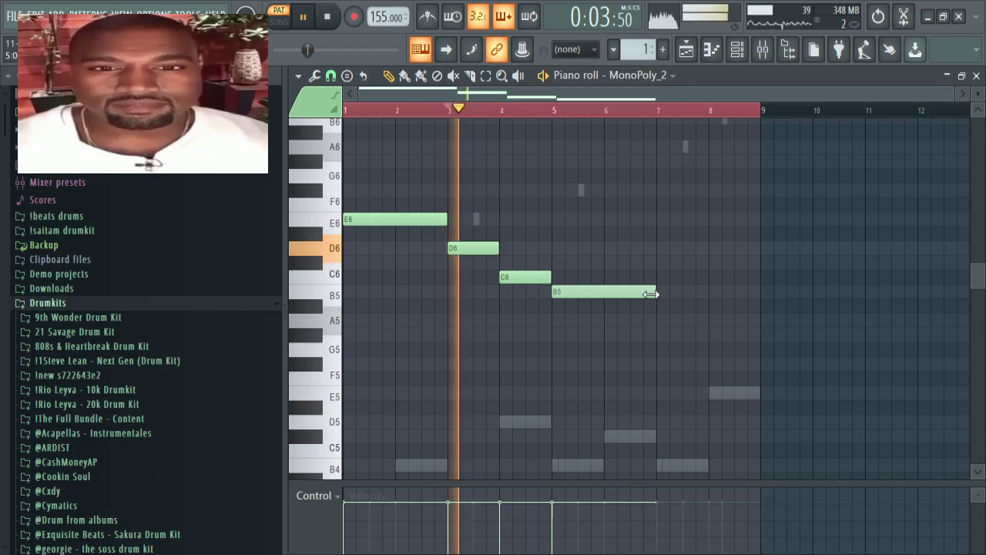
Step: Add an E6 at bar 7 after trying F6, and shorten it to three beats
{"action": "scroll", "coordinate": [570, 216], "scroll_direction": "down", "scroll_amount": 2}
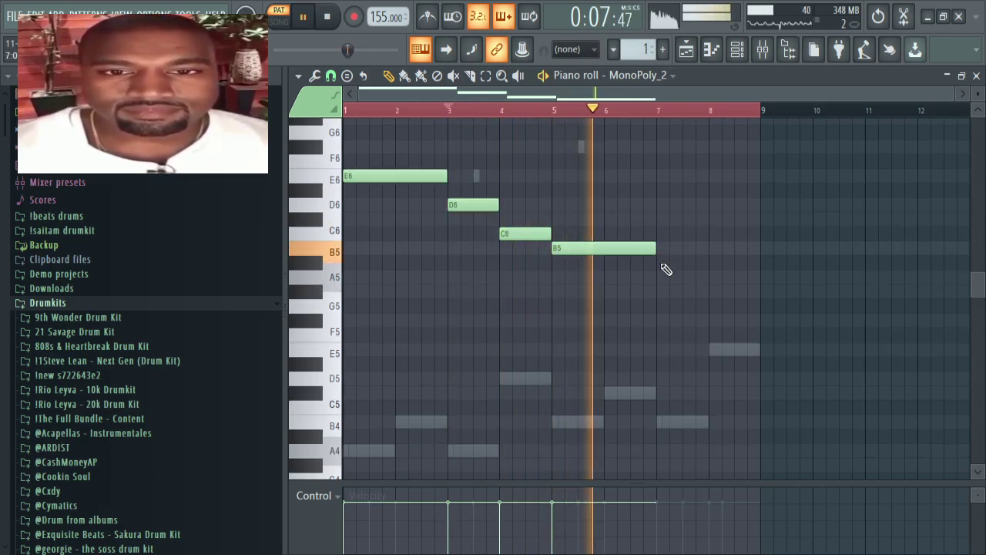
{"action": "left_click", "coordinate": [664, 175]}
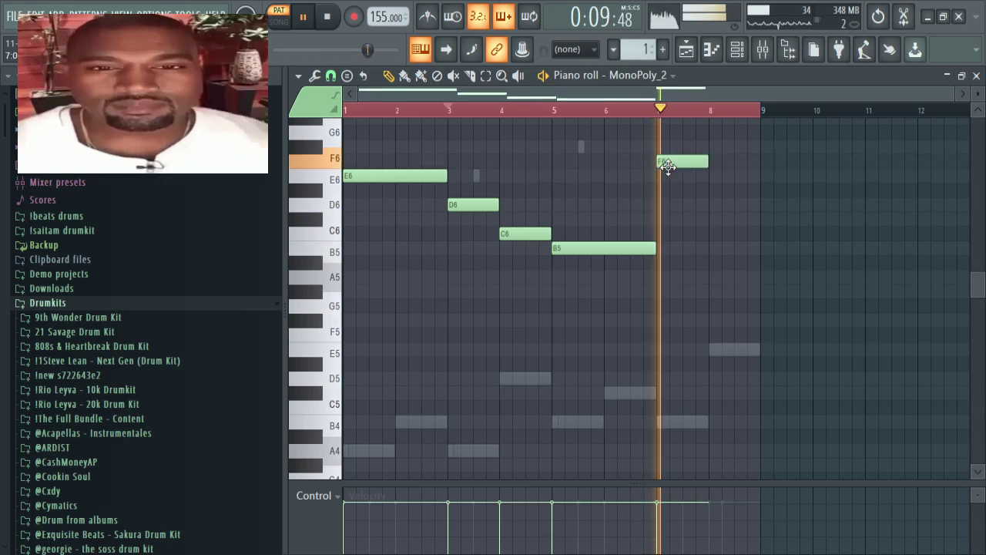
{"action": "key", "text": "space"}
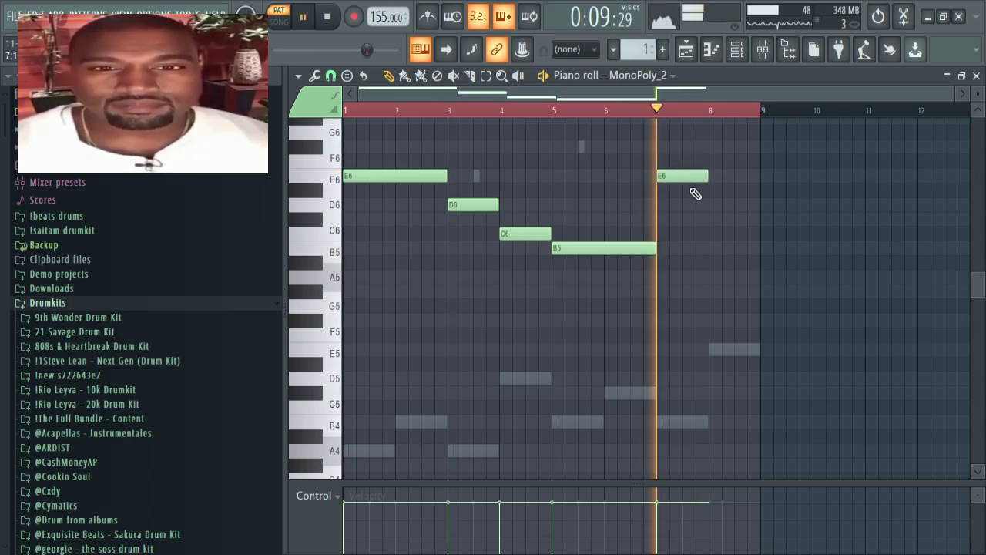
{"action": "left_click_drag", "start_coordinate": [706, 176], "coordinate": [695, 177]}
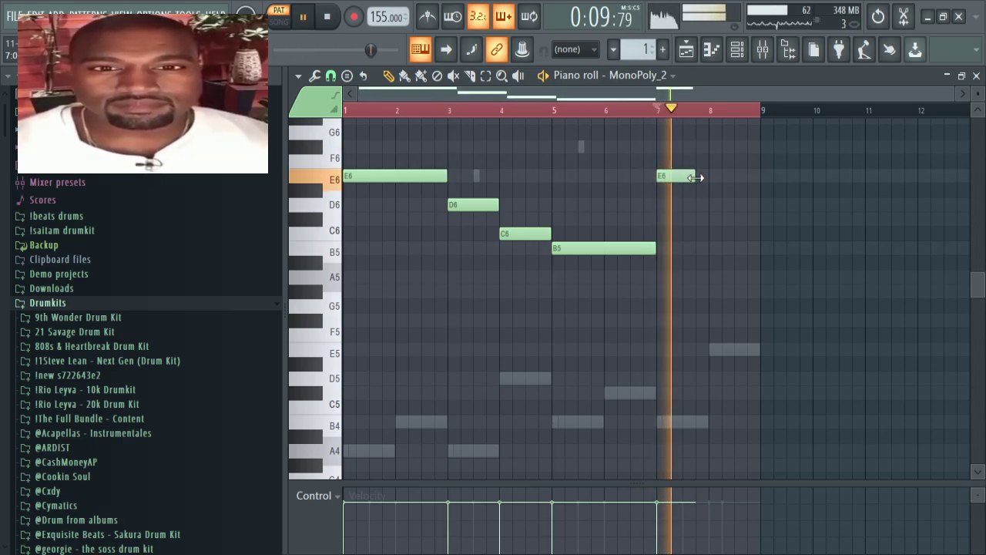
Step: Add a three-beat G6 right after the bar 7 E6 and lower it to F#6
{"action": "left_click", "coordinate": [701, 122]}
{"action": "scroll", "coordinate": [709, 163], "scroll_direction": "up", "scroll_amount": 2}
{"action": "key", "text": "space"}
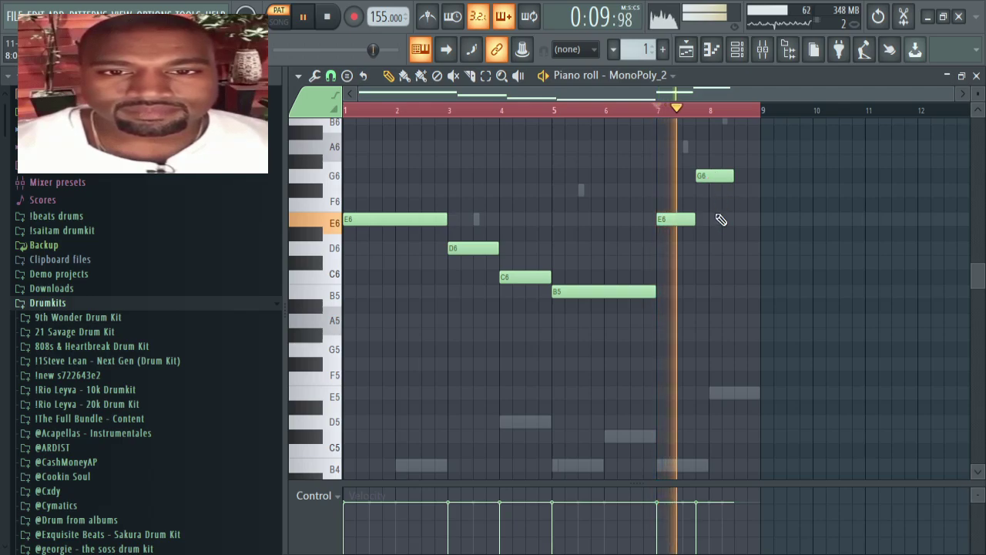
{"action": "left_click_drag", "start_coordinate": [720, 176], "coordinate": [720, 190]}
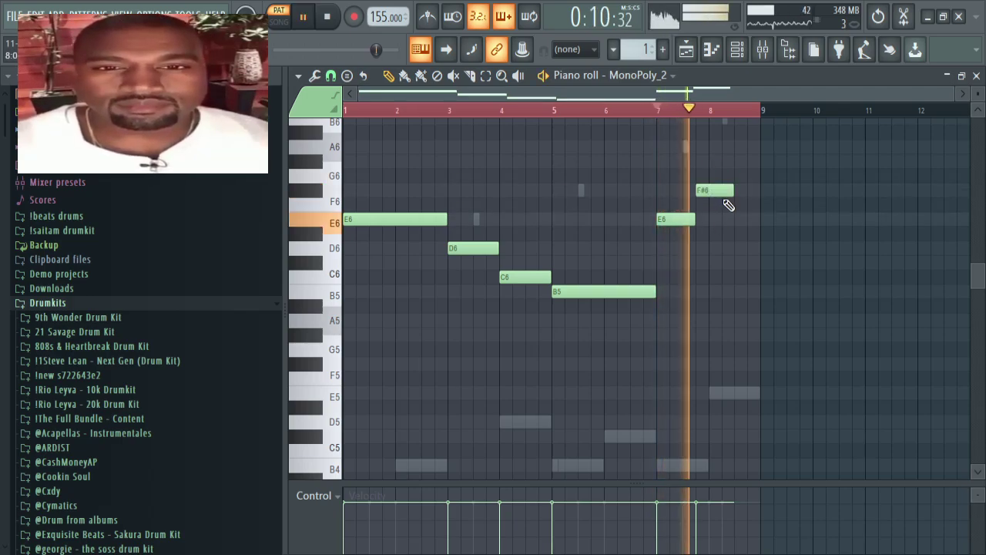
Step: Add a D6 after the F#6, trim it to end with bar 8, and replay the phrase from bar 7
{"action": "left_click", "coordinate": [741, 247]}
{"action": "left_click_drag", "start_coordinate": [771, 247], "coordinate": [759, 247]}
{"action": "key", "text": "space"}
{"action": "key", "text": "space"}
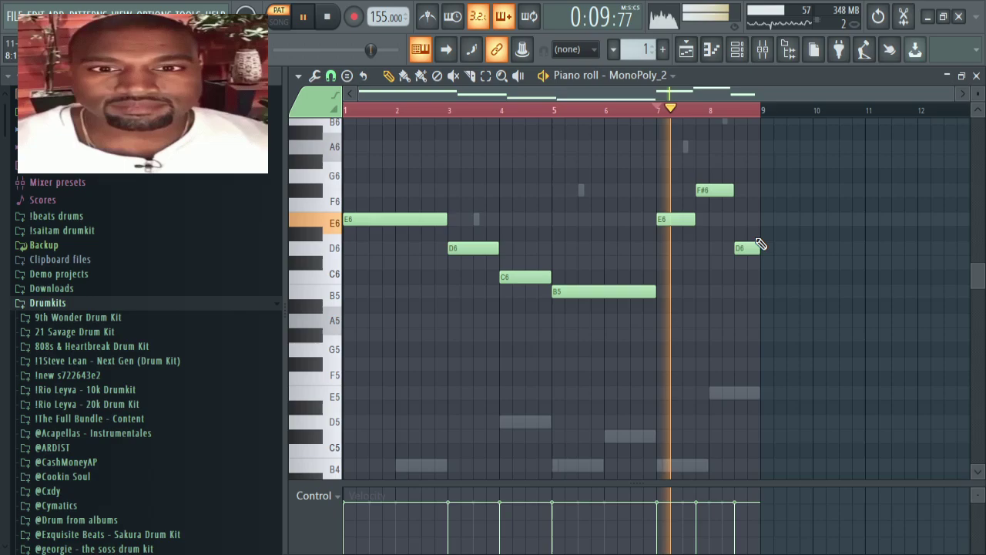
{"action": "left_click", "coordinate": [713, 185]}
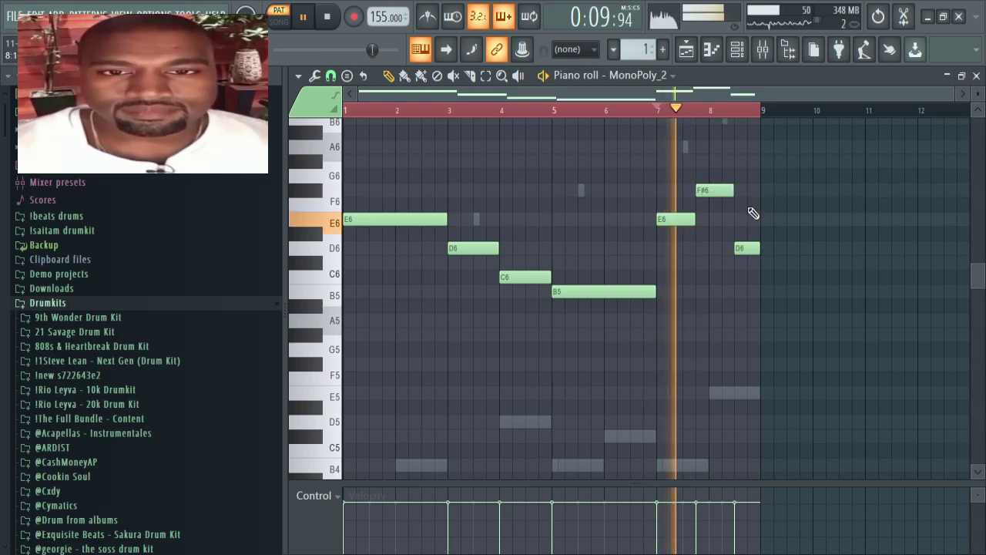
{"action": "scroll", "coordinate": [758, 273], "scroll_direction": "up", "scroll_amount": 5}
{"action": "scroll", "coordinate": [751, 269], "scroll_direction": "down", "scroll_amount": 5}
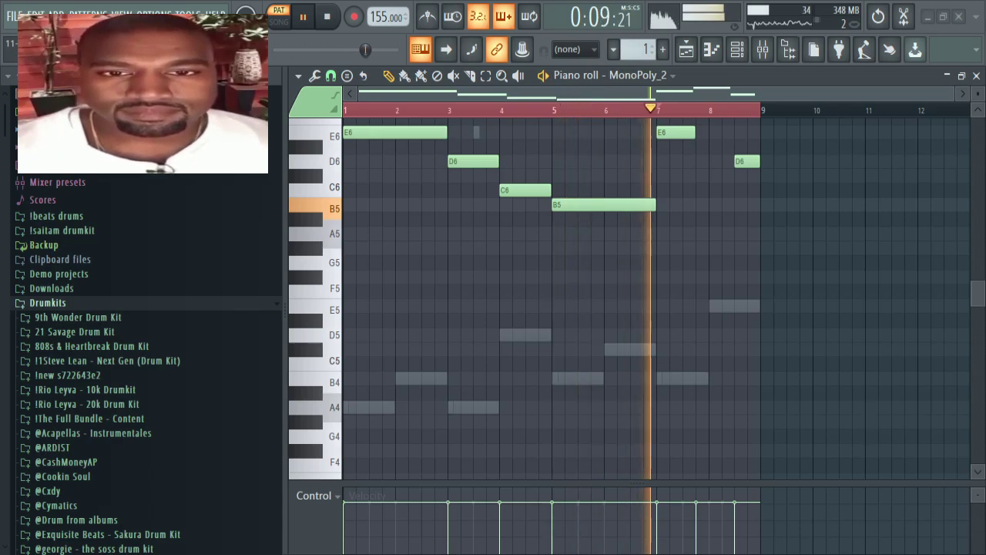
Step: Shorten the F#6 so it starts at bar 8, extend the preceding E6 to a full bar, and replay from bar 7
{"action": "scroll", "coordinate": [550, 403], "scroll_direction": "up", "scroll_amount": 6}
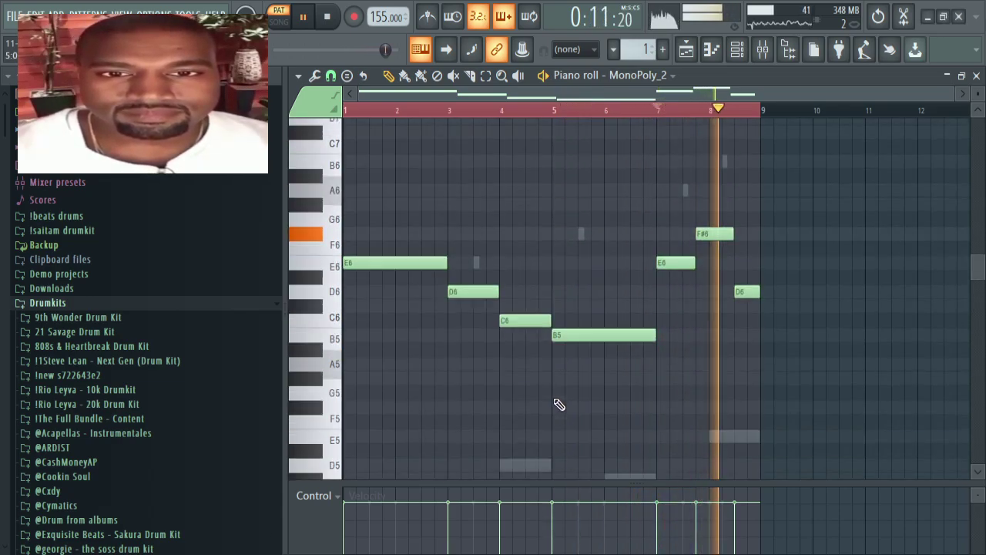
{"action": "scroll", "coordinate": [603, 365], "scroll_direction": "down", "scroll_amount": 3}
{"action": "left_click_drag", "start_coordinate": [715, 192], "coordinate": [731, 191]}
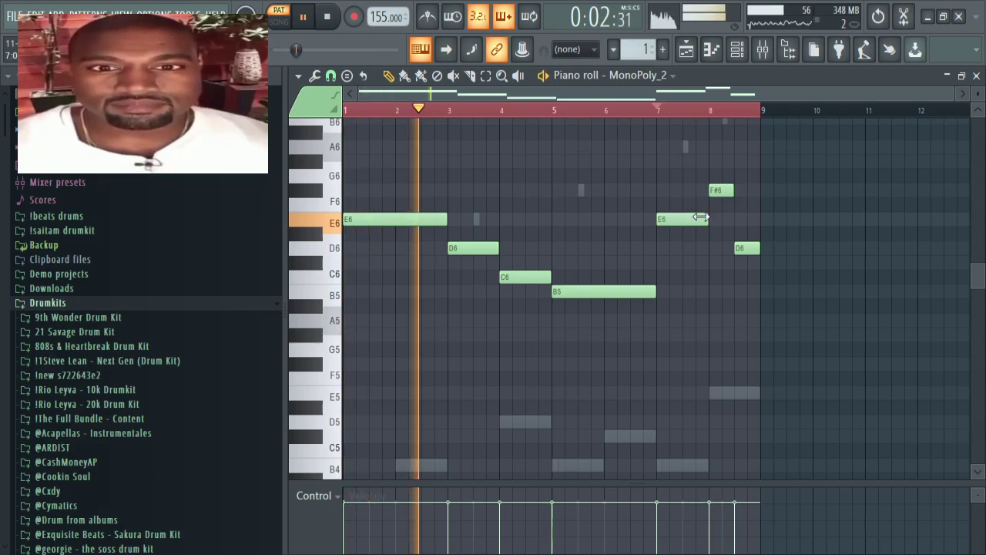
{"action": "left_click", "coordinate": [662, 110]}
{"action": "scroll", "coordinate": [616, 375], "scroll_direction": "up", "scroll_amount": 4}
{"action": "scroll", "coordinate": [618, 375], "scroll_direction": "down", "scroll_amount": 2}
{"action": "scroll", "coordinate": [622, 371], "scroll_direction": "up", "scroll_amount": 3}
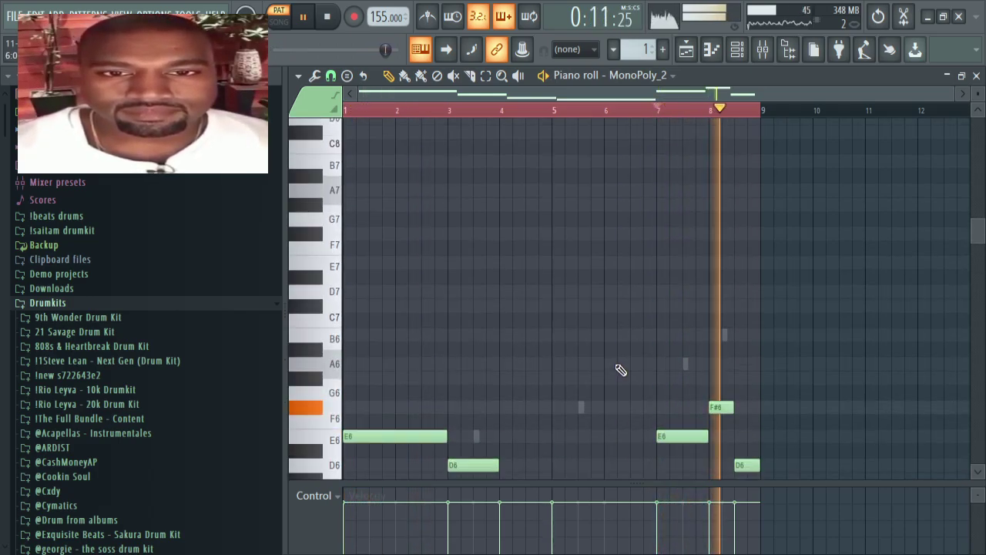
Step: Start the F#6 slightly before bar 8, trim the preceding E6 to meet it, and replay the phrase from bar 7
{"action": "scroll", "coordinate": [623, 358], "scroll_direction": "down", "scroll_amount": 5}
{"action": "scroll", "coordinate": [623, 338], "scroll_direction": "up", "scroll_amount": 2}
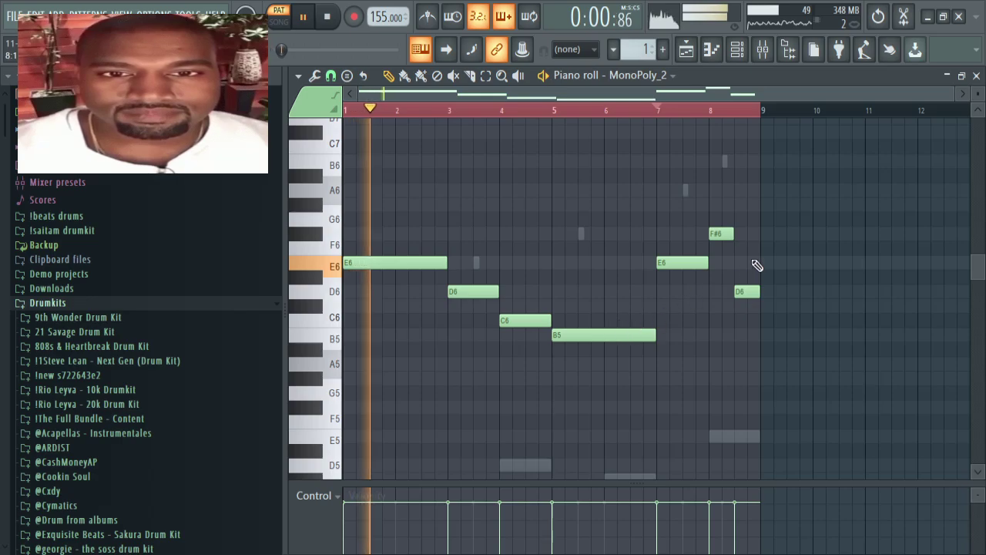
{"action": "scroll", "coordinate": [695, 116], "scroll_direction": "up", "scroll_amount": 2}
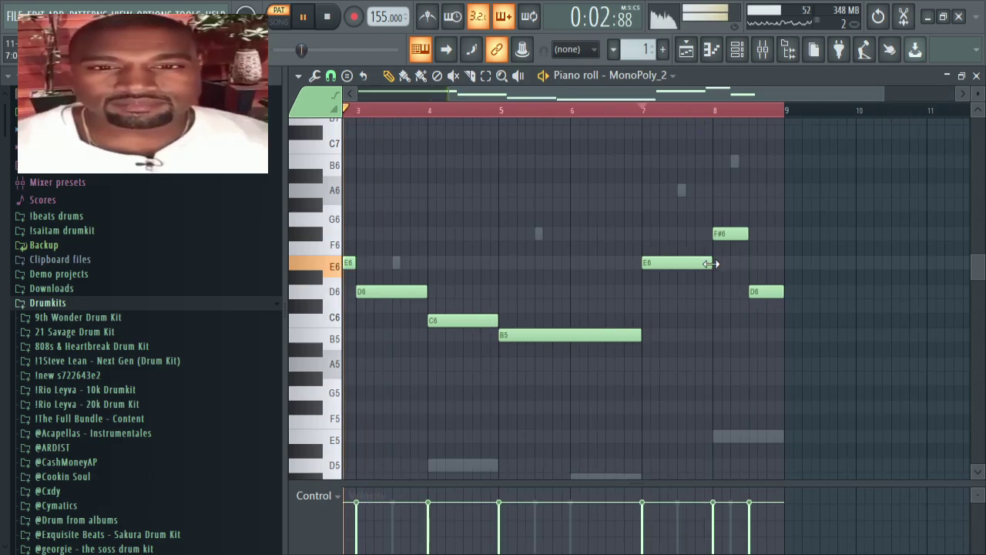
{"action": "left_click_drag", "start_coordinate": [710, 264], "coordinate": [750, 234]}
{"action": "scroll", "coordinate": [696, 339], "scroll_direction": "up", "scroll_amount": 10}
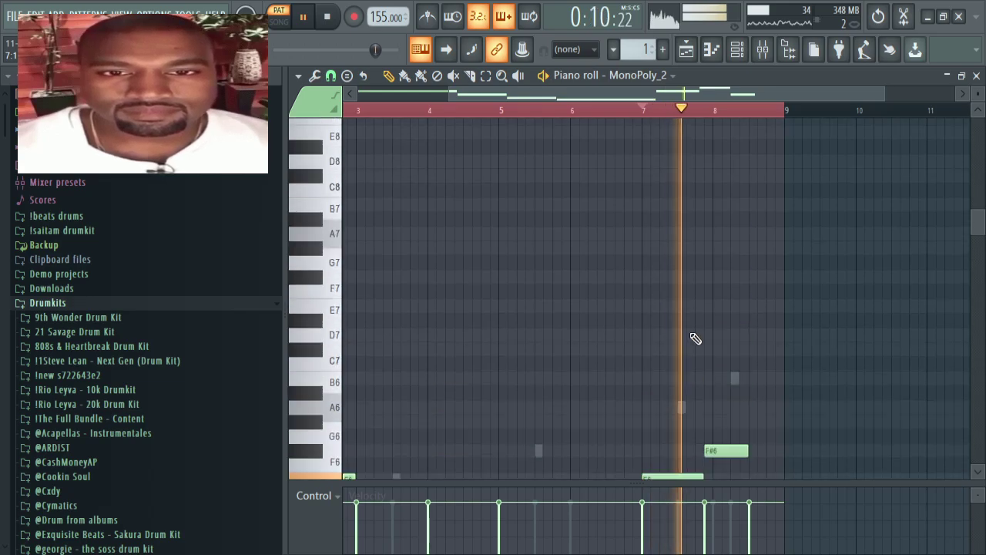
{"action": "scroll", "coordinate": [695, 331], "scroll_direction": "down", "scroll_amount": 5}
{"action": "scroll", "coordinate": [693, 246], "scroll_direction": "down", "scroll_amount": 3}
{"action": "left_click", "coordinate": [644, 109]}
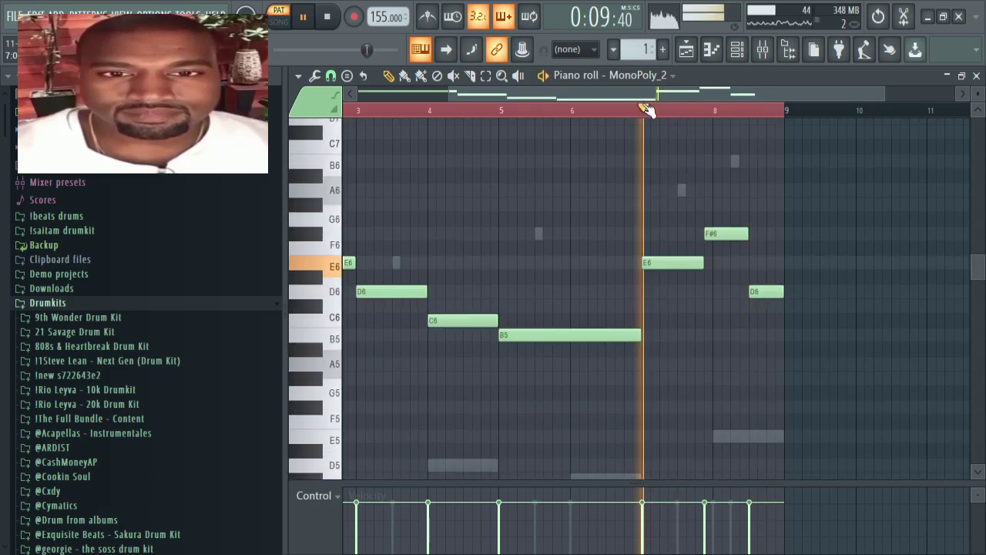
Step: Shorten the bar 7 E6 to three beats and make the F#6 fill the three beats between it and the D6
{"action": "scroll", "coordinate": [649, 112], "scroll_direction": "up", "scroll_amount": 3}
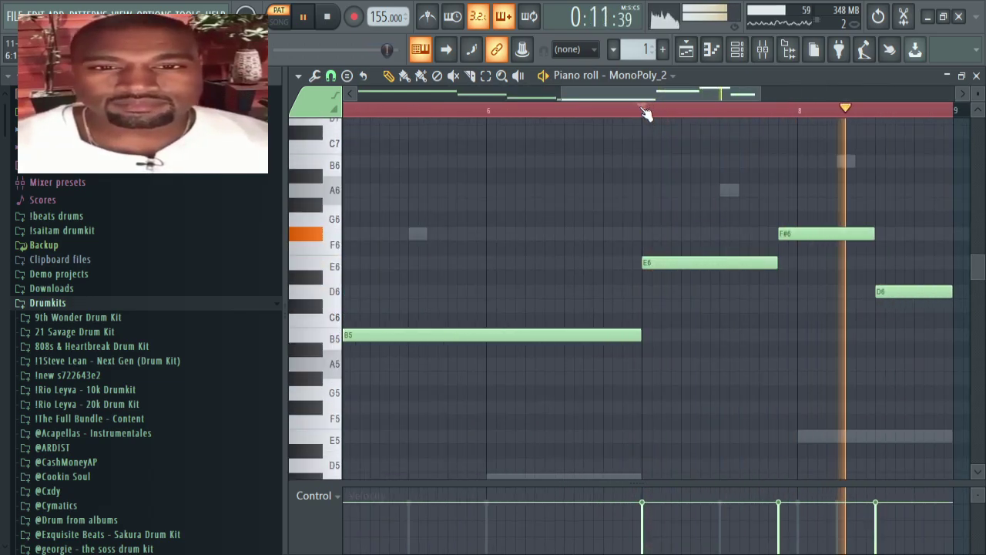
{"action": "left_click", "coordinate": [644, 110]}
{"action": "left_click_drag", "start_coordinate": [780, 262], "coordinate": [760, 262]}
{"action": "key", "text": "space"}
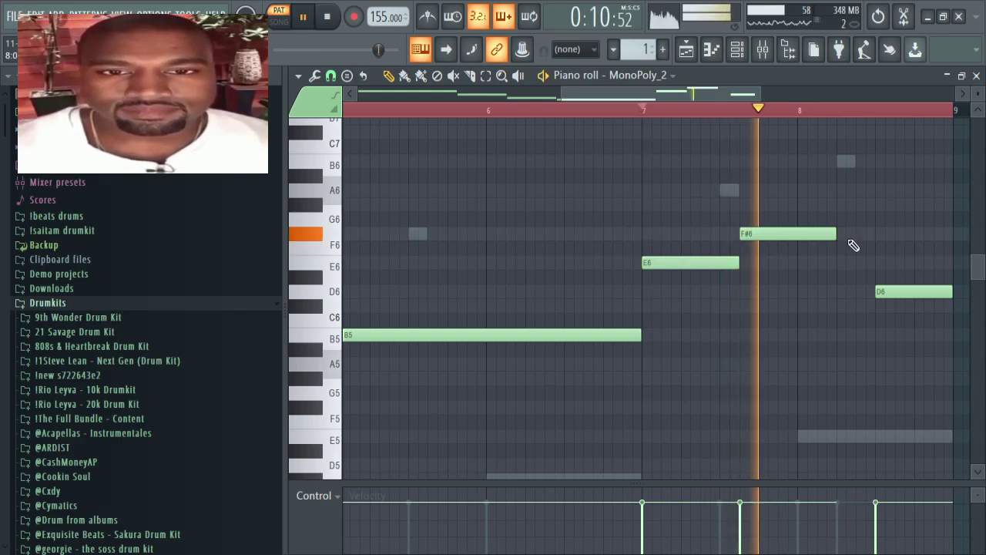
{"action": "key", "text": "space"}
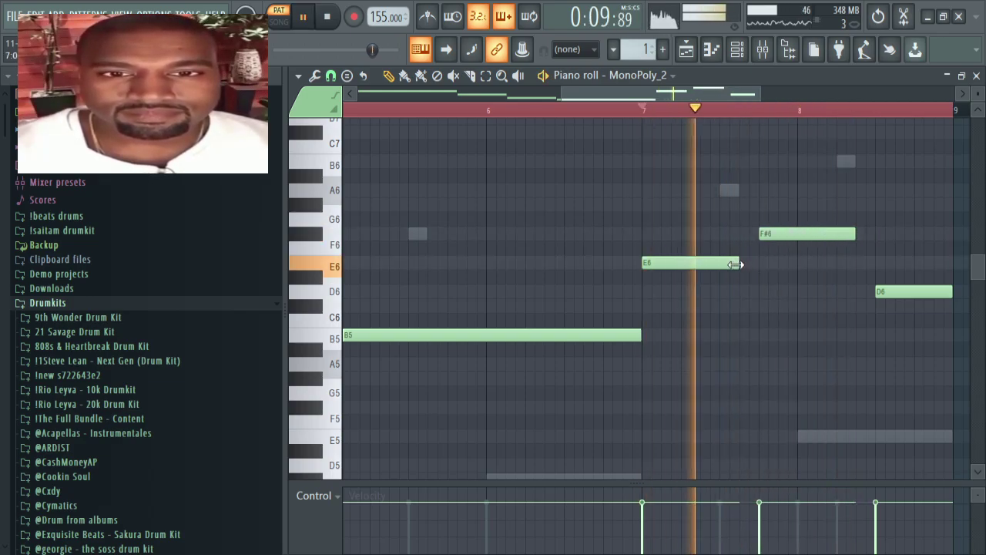
{"action": "left_click_drag", "start_coordinate": [854, 233], "coordinate": [873, 235]}
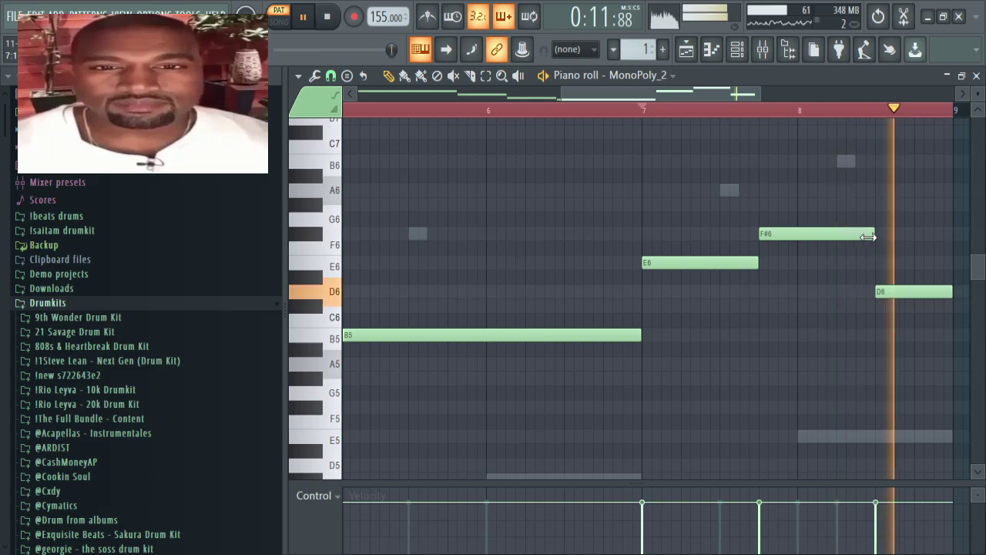
{"action": "scroll", "coordinate": [754, 113], "scroll_direction": "down", "scroll_amount": 4}
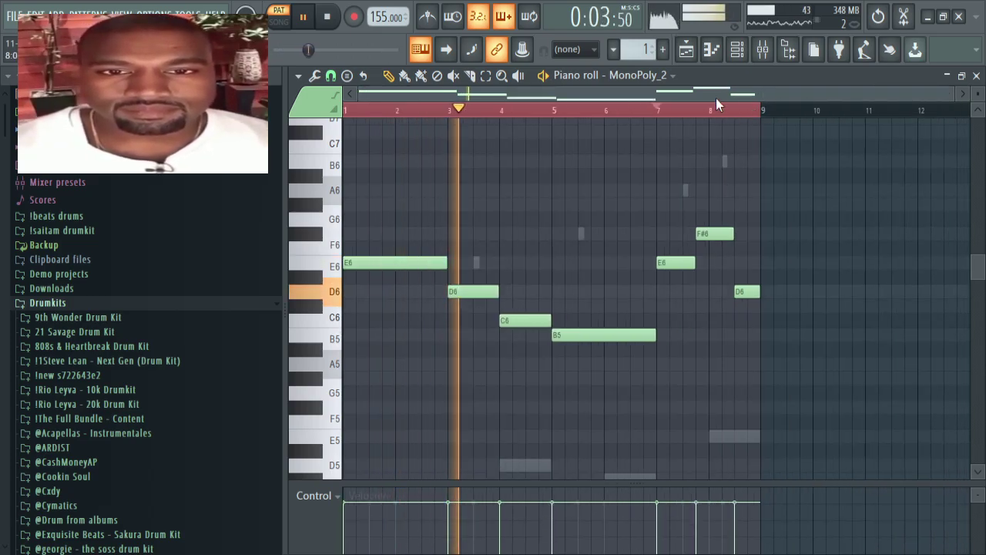
Step: Show the channel rack and load the VOX - Demi preset from the Choir category in Serum
{"action": "key", "text": "F6"}
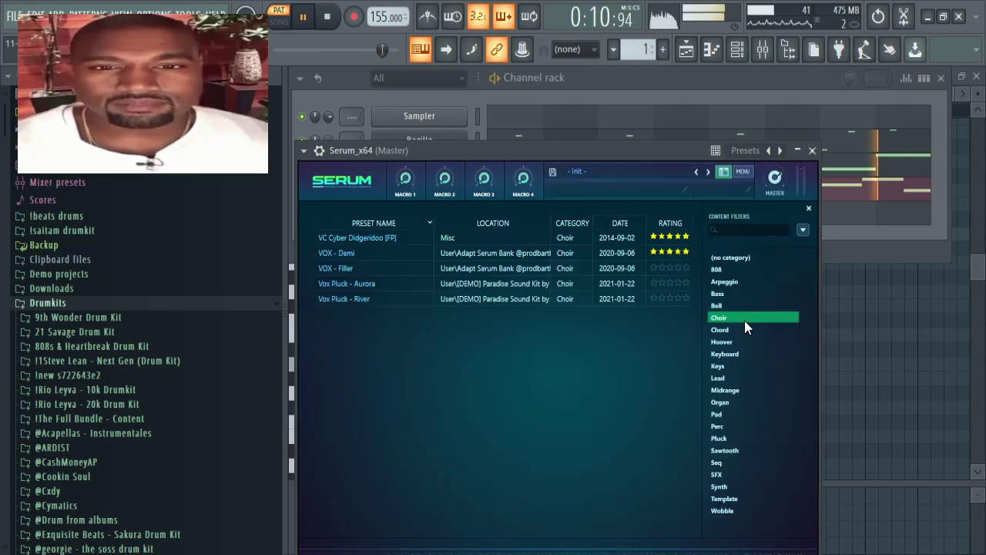
{"action": "left_click", "coordinate": [735, 328]}
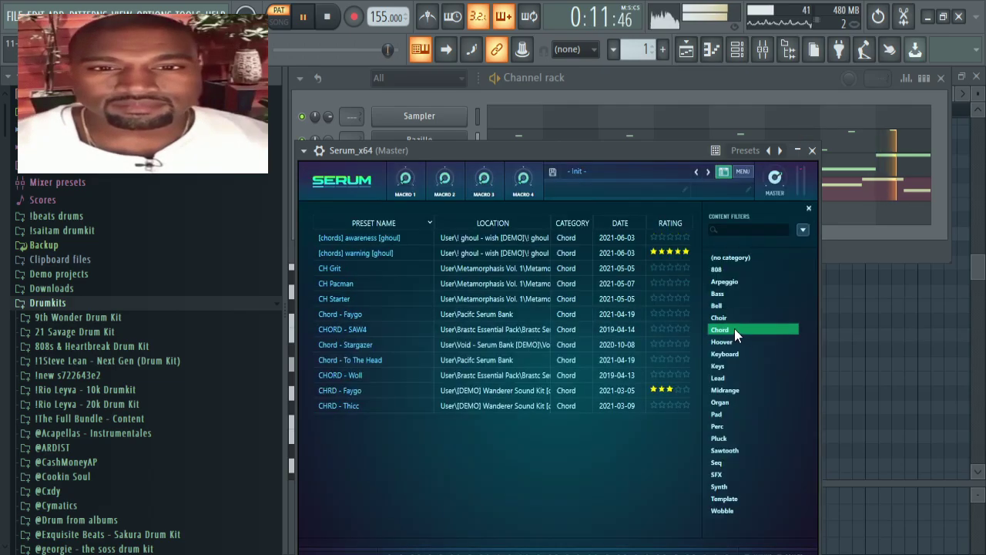
{"action": "left_click", "coordinate": [724, 316]}
{"action": "left_click", "coordinate": [596, 255]}
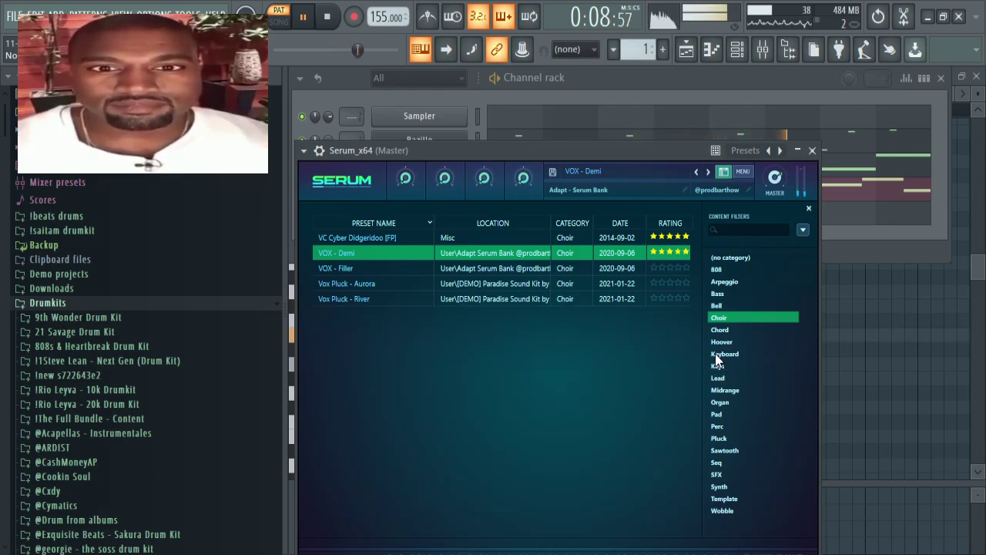
Step: Filter Serum's presets to Pluck and audition PL - Contact, PL - Cutie, PL - Cerberus and PL - Building
{"action": "left_click", "coordinate": [722, 439]}
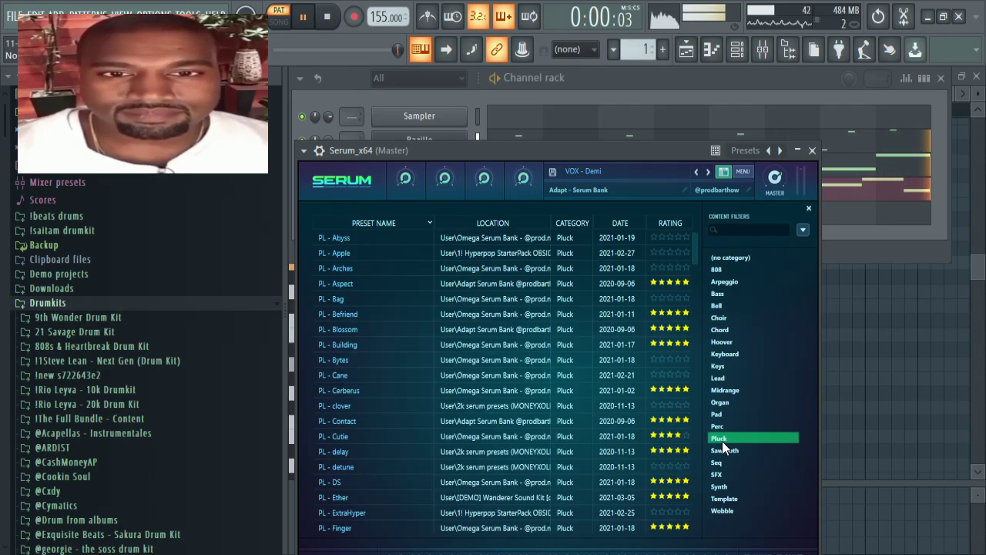
{"action": "left_click", "coordinate": [597, 421]}
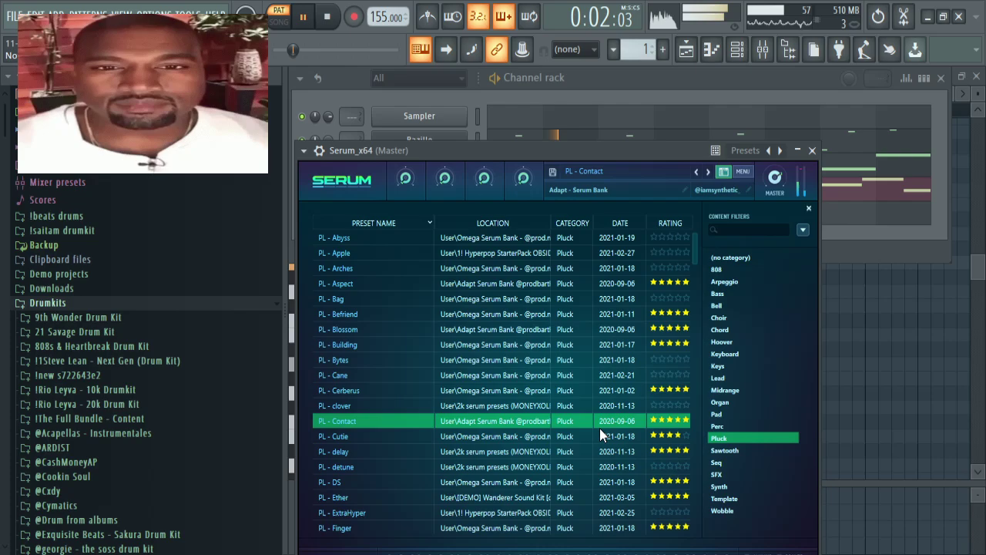
{"action": "left_click", "coordinate": [596, 436]}
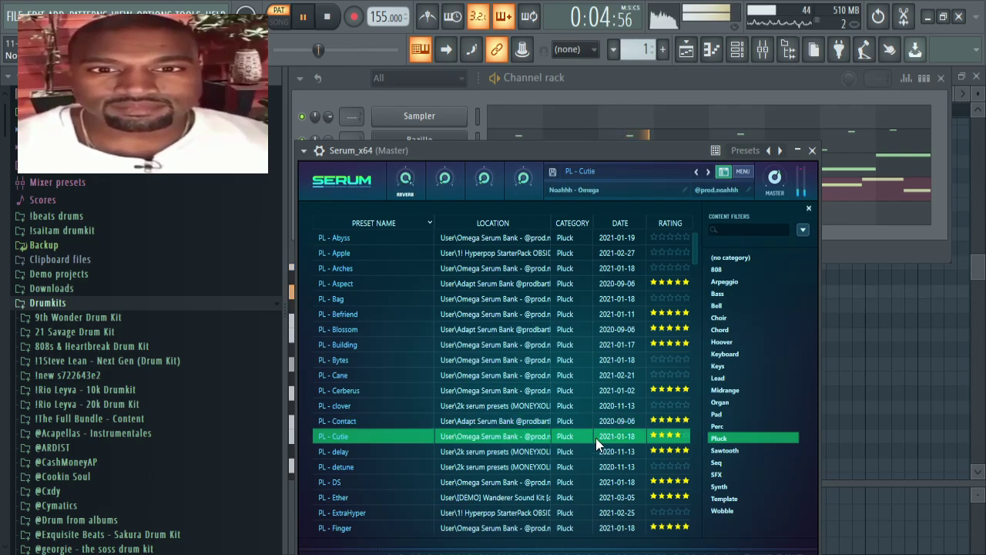
{"action": "left_click", "coordinate": [594, 389]}
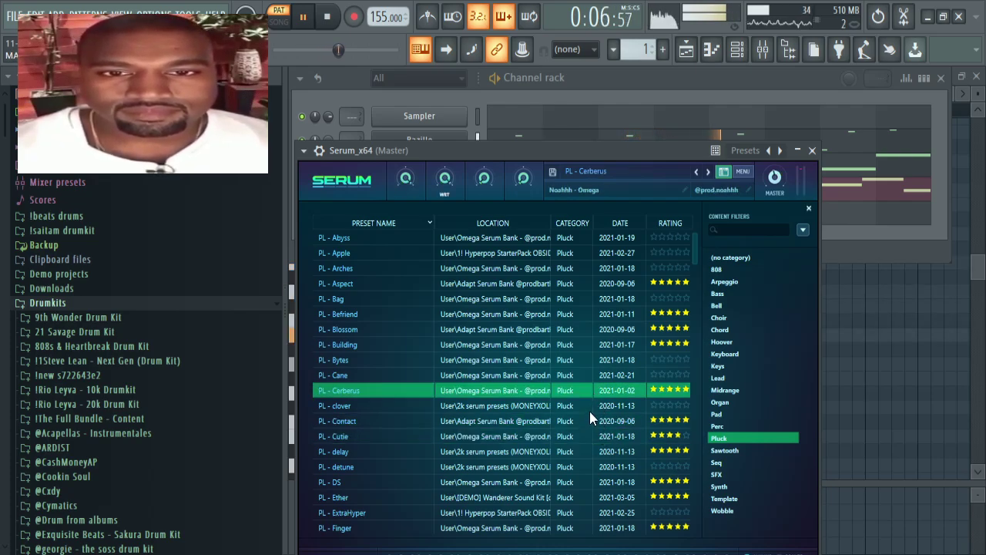
{"action": "left_click", "coordinate": [590, 344]}
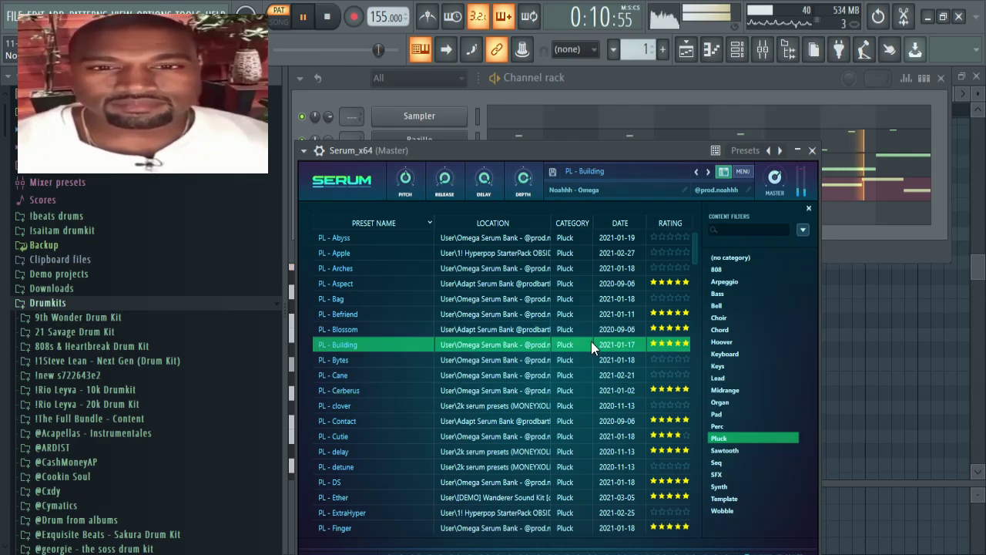
Step: Sort the pluck presets by rating, audition Pluck - Luigi, Pluck - Payload and Pluck - Frozen, and rate Pluck - Payload five stars
{"action": "left_click", "coordinate": [666, 221]}
{"action": "scroll", "coordinate": [542, 369], "scroll_direction": "down", "scroll_amount": 1}
{"action": "left_click", "coordinate": [548, 273]}
{"action": "scroll", "coordinate": [512, 397], "scroll_direction": "up", "scroll_amount": 2}
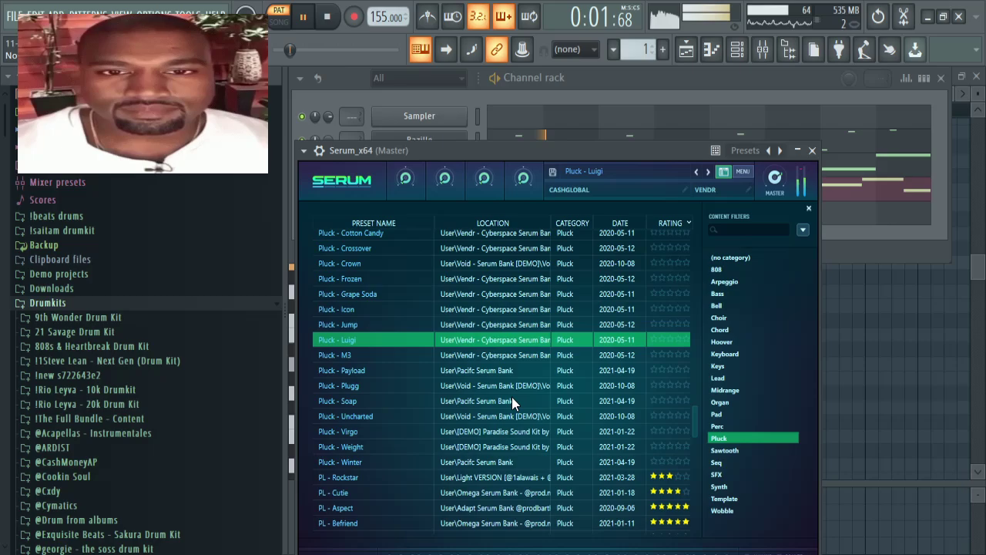
{"action": "scroll", "coordinate": [512, 397], "scroll_direction": "up", "scroll_amount": 1}
{"action": "left_click", "coordinate": [478, 385]}
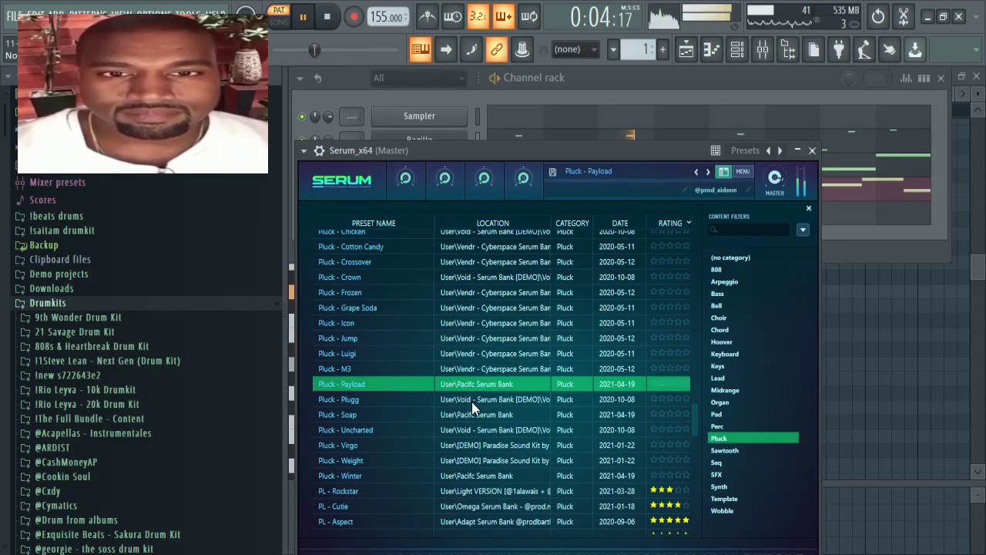
{"action": "left_click", "coordinate": [462, 429]}
{"action": "left_click", "coordinate": [468, 384]}
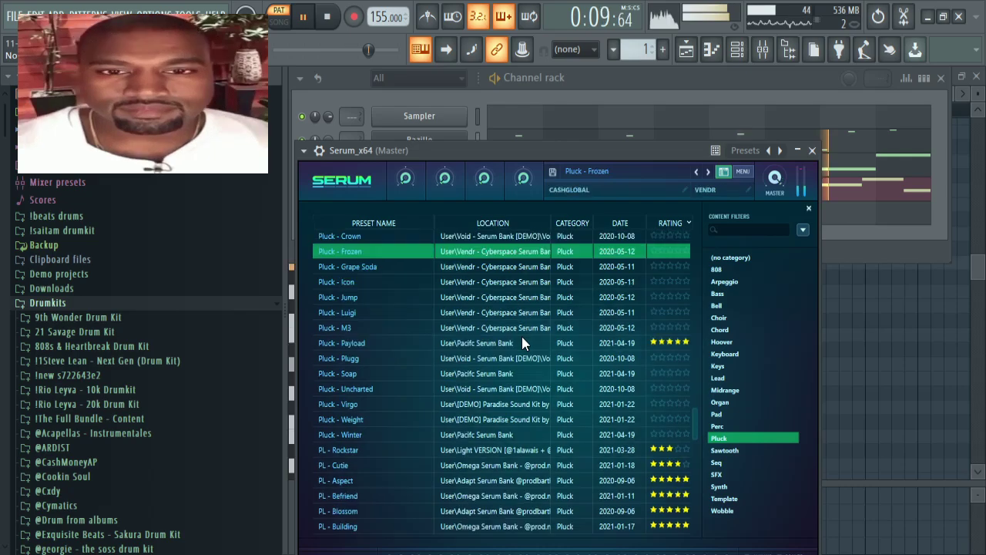
Step: Audition five-star plucks including PL - Heaven's Touch and PL - Martian, and load PL Cliche d00t [GI]
{"action": "scroll", "coordinate": [520, 385], "scroll_direction": "down", "scroll_amount": 3}
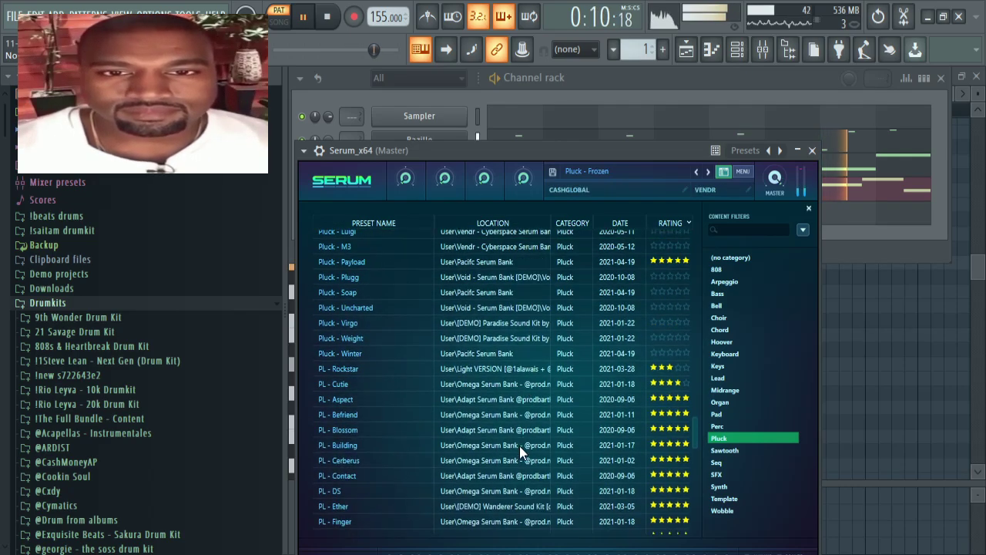
{"action": "left_click", "coordinate": [520, 445]}
{"action": "scroll", "coordinate": [518, 452], "scroll_direction": "down", "scroll_amount": 3}
{"action": "left_click", "coordinate": [515, 448]}
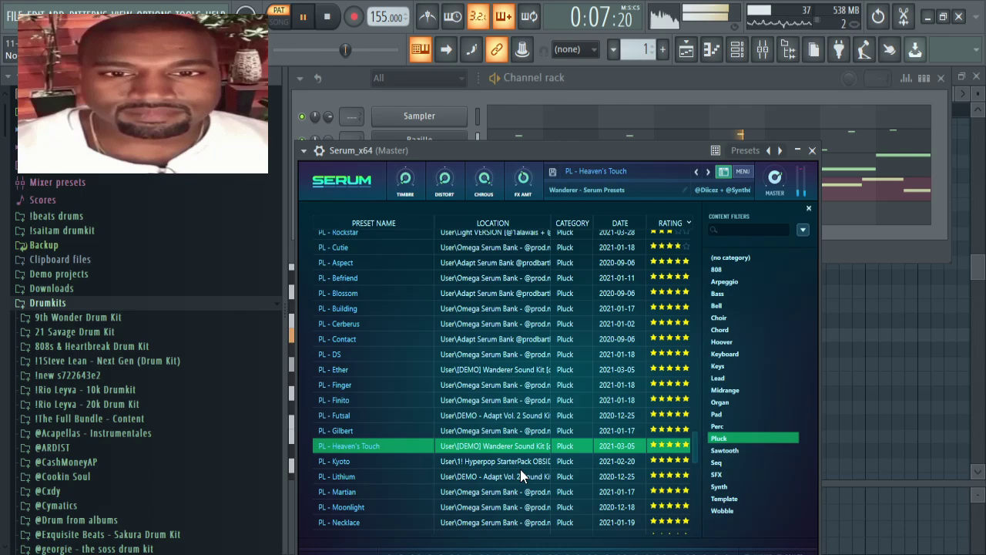
{"action": "left_click", "coordinate": [521, 492]}
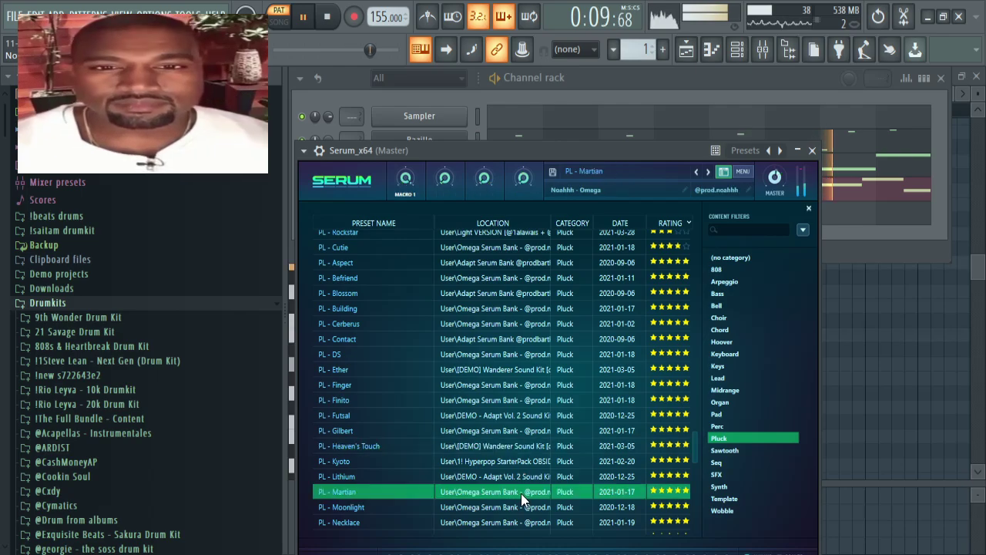
{"action": "scroll", "coordinate": [521, 493], "scroll_direction": "down", "scroll_amount": 1}
{"action": "left_click", "coordinate": [522, 493]}
{"action": "scroll", "coordinate": [521, 493], "scroll_direction": "down", "scroll_amount": 2}
{"action": "left_click", "coordinate": [519, 493]}
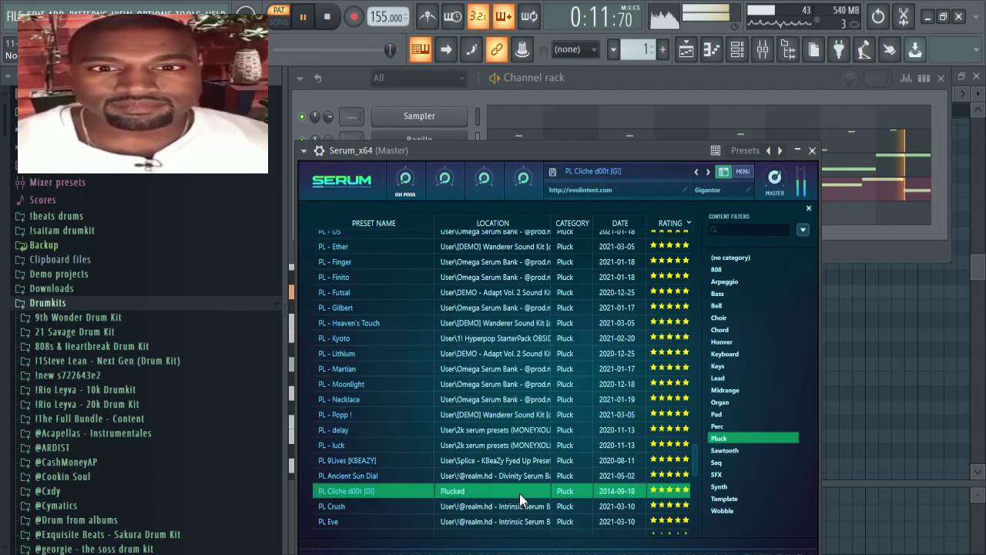
{"action": "scroll", "coordinate": [519, 493], "scroll_direction": "down", "scroll_amount": 1}
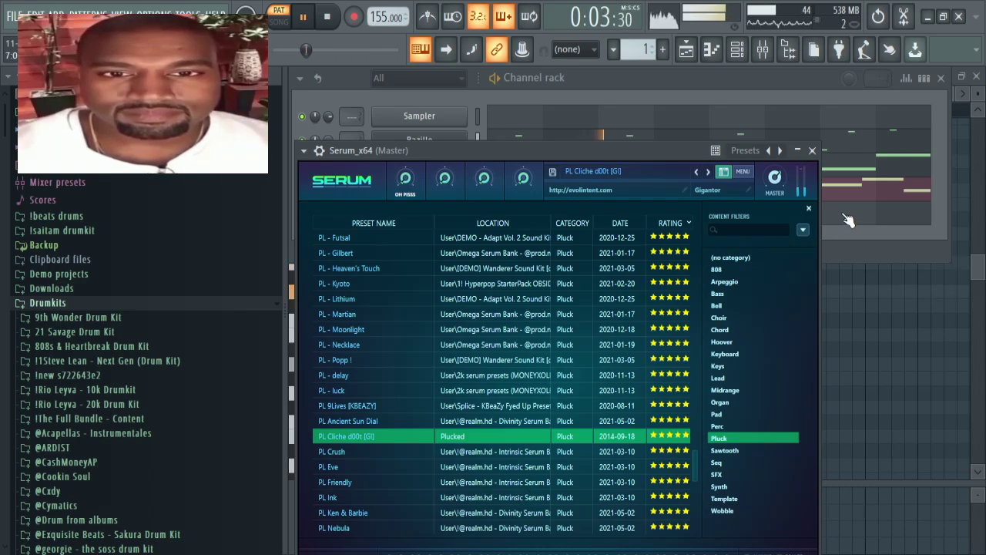
Step: Open the Serum_x64 channel's piano roll, replay the pattern from the start, and stop playback
{"action": "left_click", "coordinate": [847, 219]}
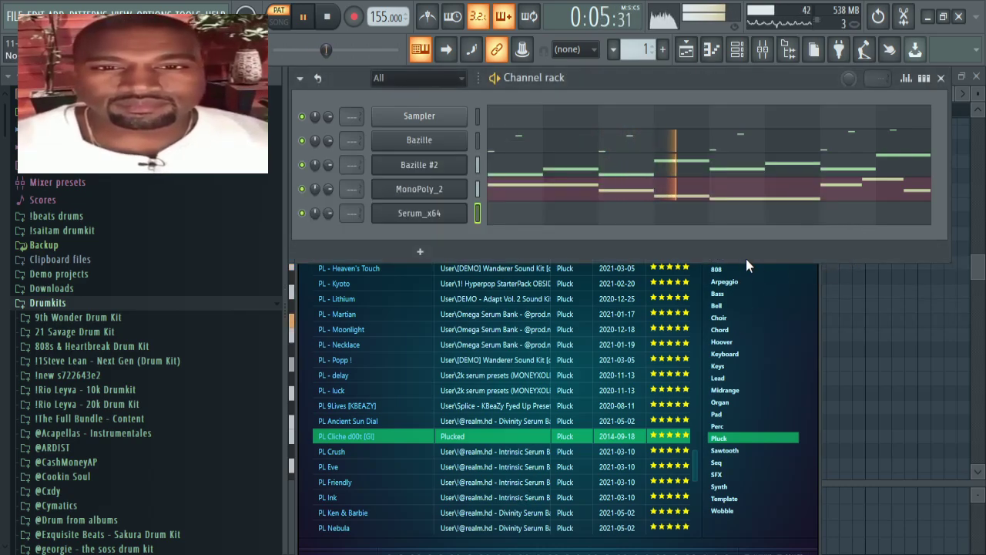
{"action": "left_click", "coordinate": [513, 222]}
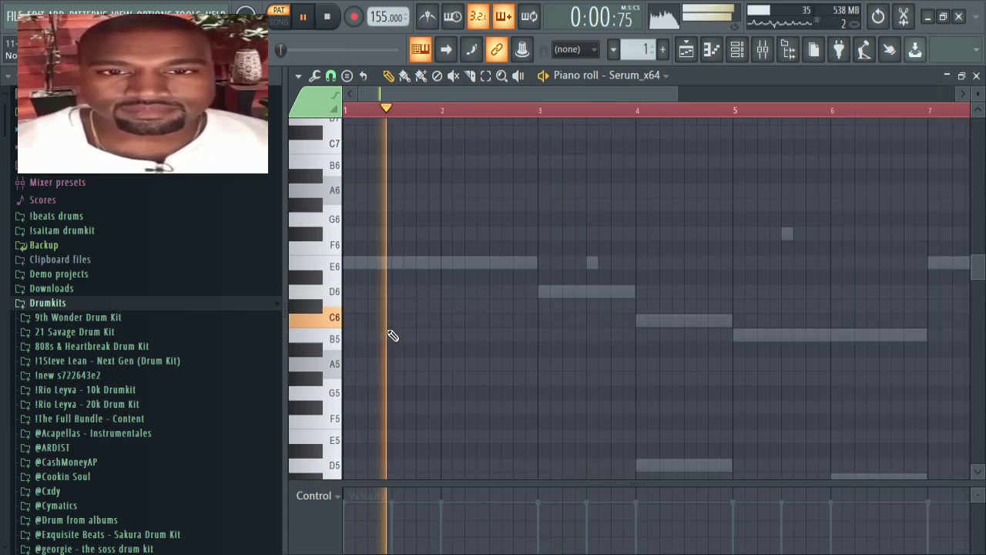
{"action": "key", "text": "space"}
{"action": "key", "text": "space"}
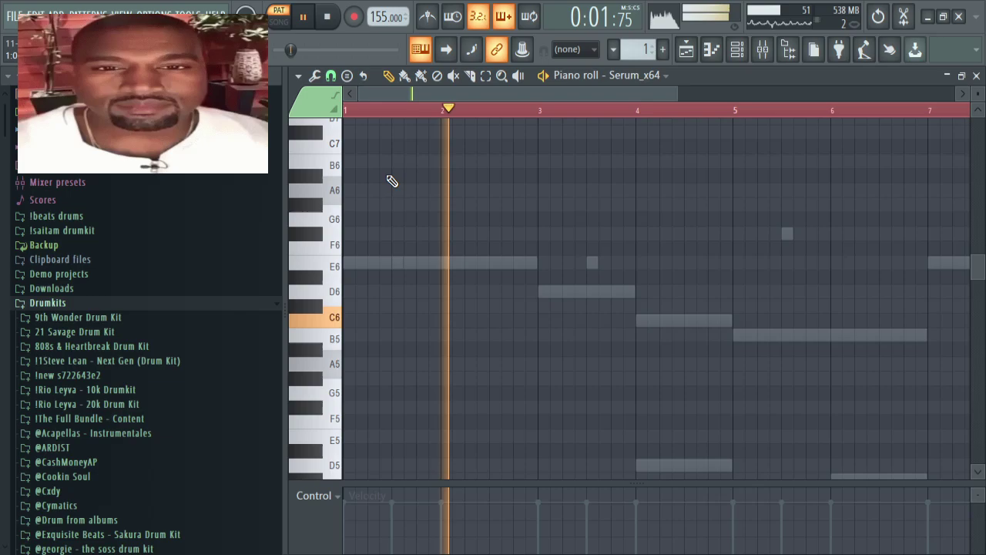
{"action": "key", "text": "space"}
Step: Add half-beat notes D6 on beat 4 of bar 1, C6 at bar 2 and B5 one beat after it, and play them back
{"action": "left_click", "coordinate": [417, 289]}
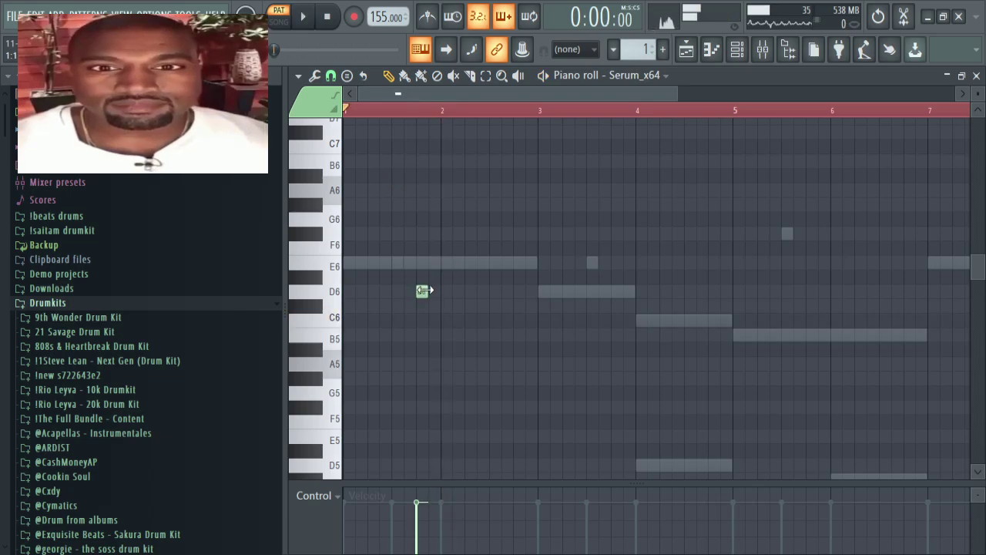
{"action": "left_click", "coordinate": [423, 290]}
{"action": "left_click", "coordinate": [443, 306]}
{"action": "left_click_drag", "start_coordinate": [443, 305], "coordinate": [440, 318]}
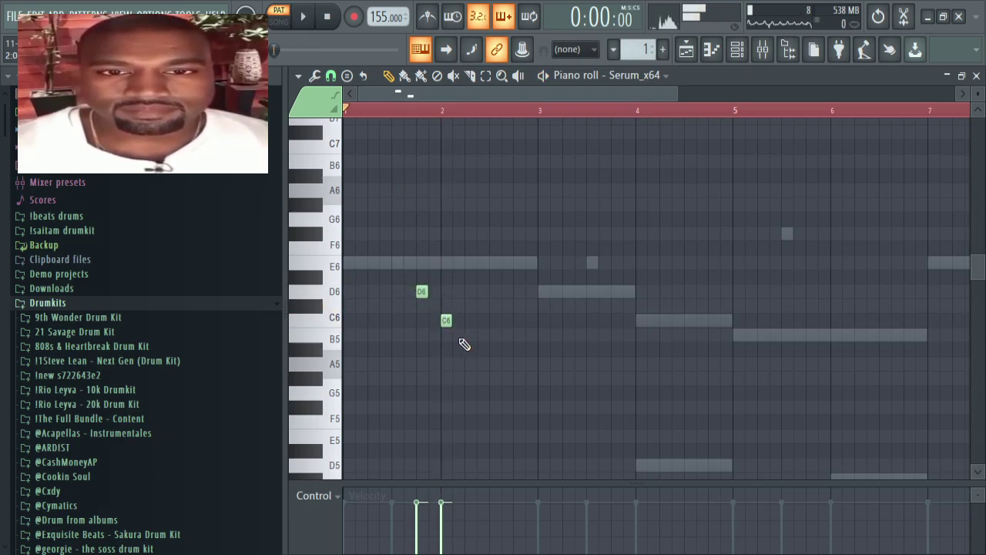
{"action": "left_click", "coordinate": [468, 333]}
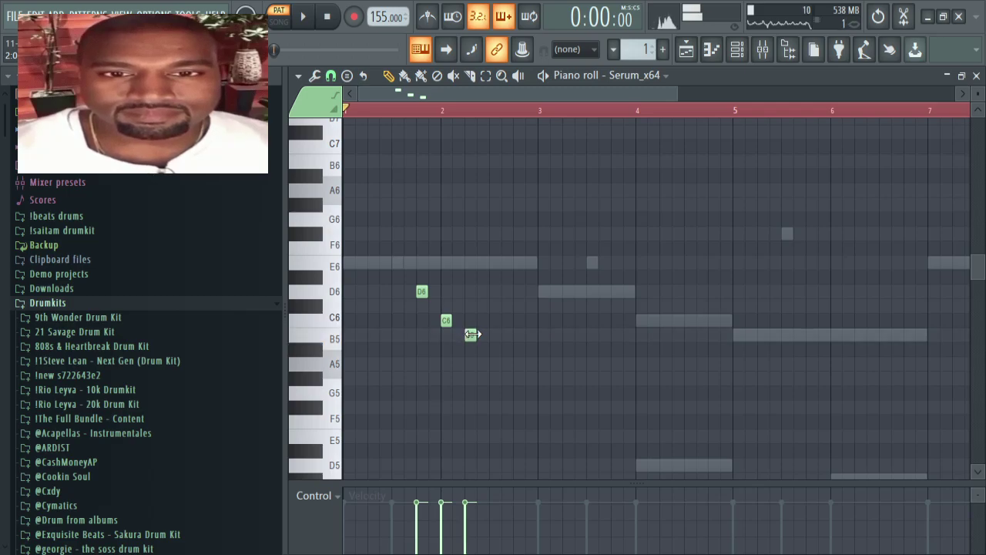
{"action": "left_click", "coordinate": [470, 336]}
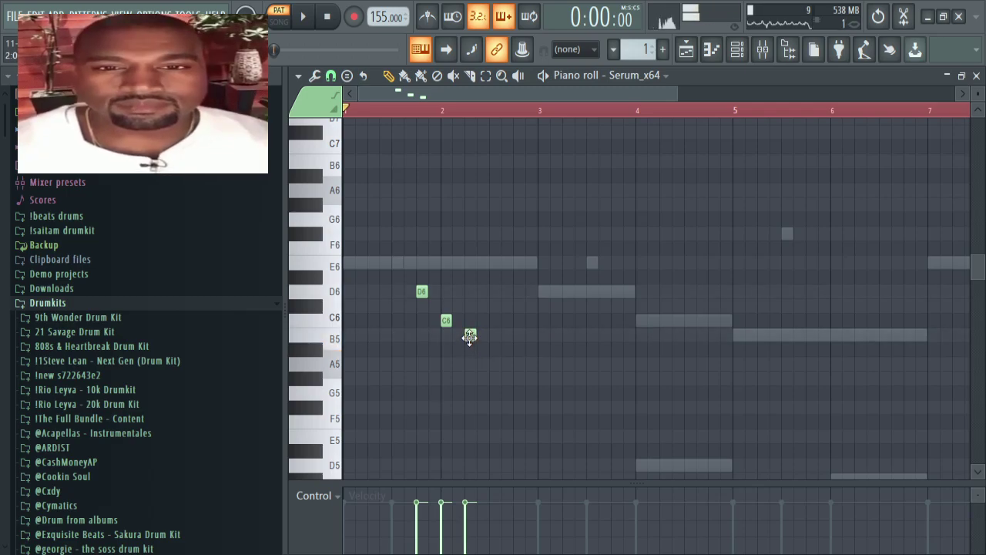
{"action": "key", "text": "space"}
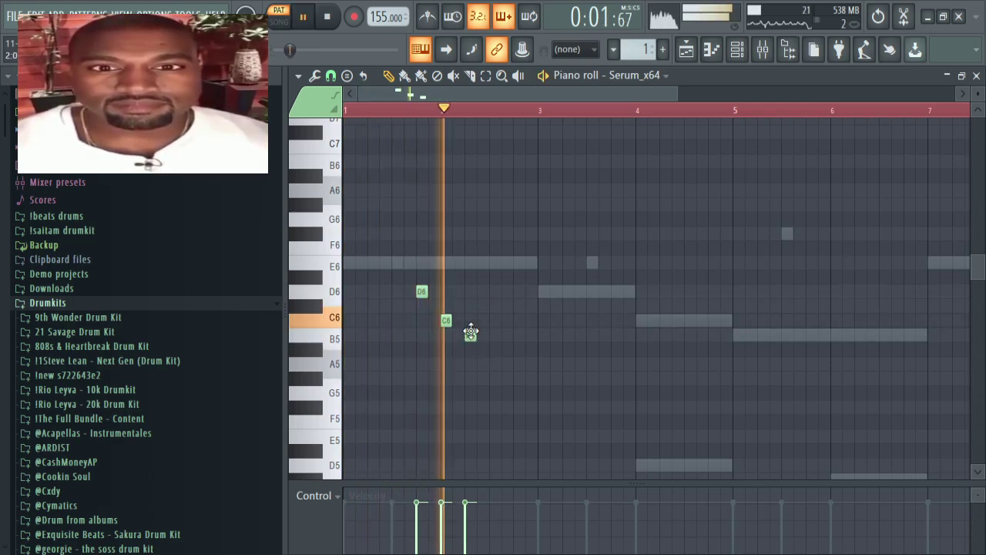
Step: Add two more half-beat B5 notes on beats 3 and 4 of bar 2 and select bars 1 and 2
{"action": "left_click", "coordinate": [495, 335]}
{"action": "left_click", "coordinate": [518, 336]}
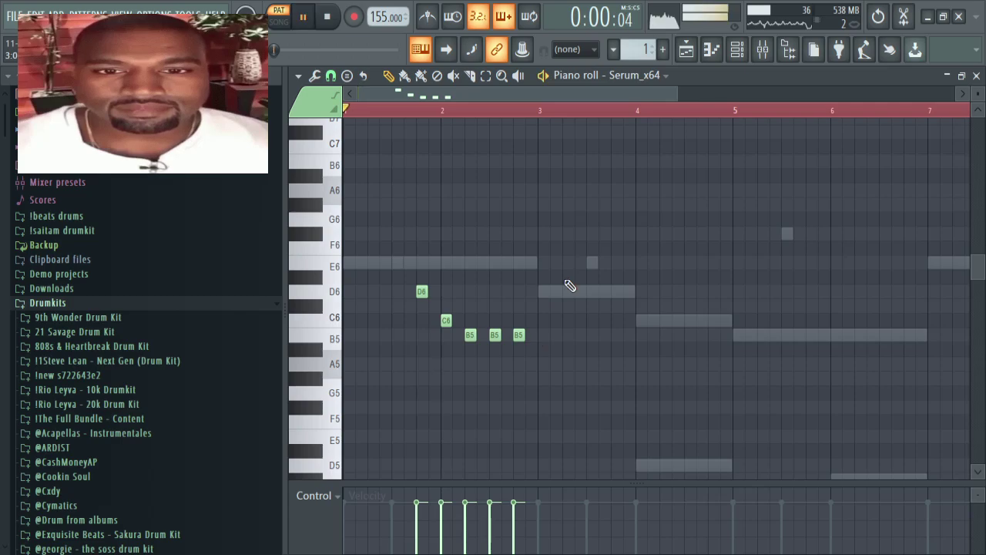
{"action": "left_click_drag", "start_coordinate": [347, 111], "coordinate": [541, 108]}
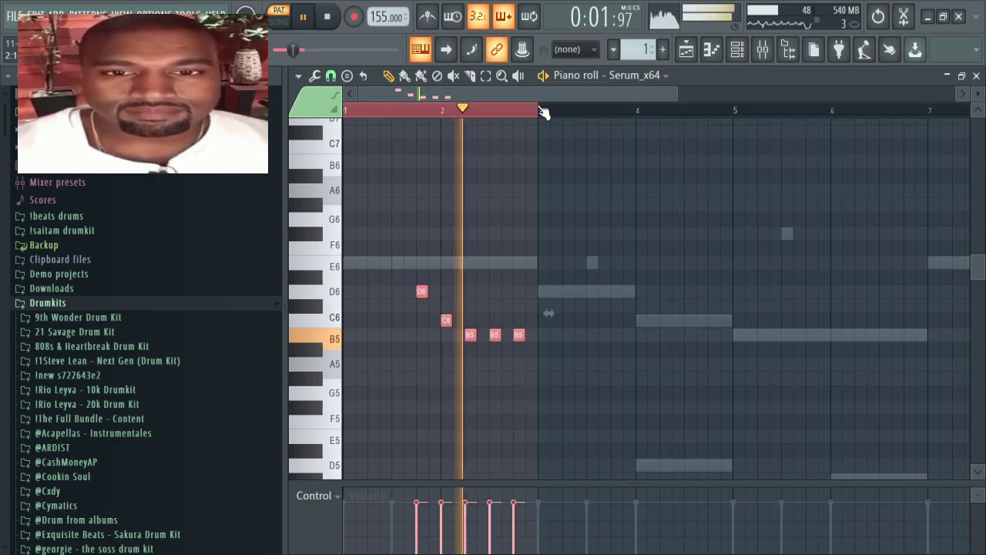
Step: Repeat the two-bar Serum pluck phrase through bar 8 and place Pattern 1 on Track 1 at bar 1 of the playlist
{"action": "scroll", "coordinate": [541, 108], "scroll_direction": "down", "scroll_amount": 2}
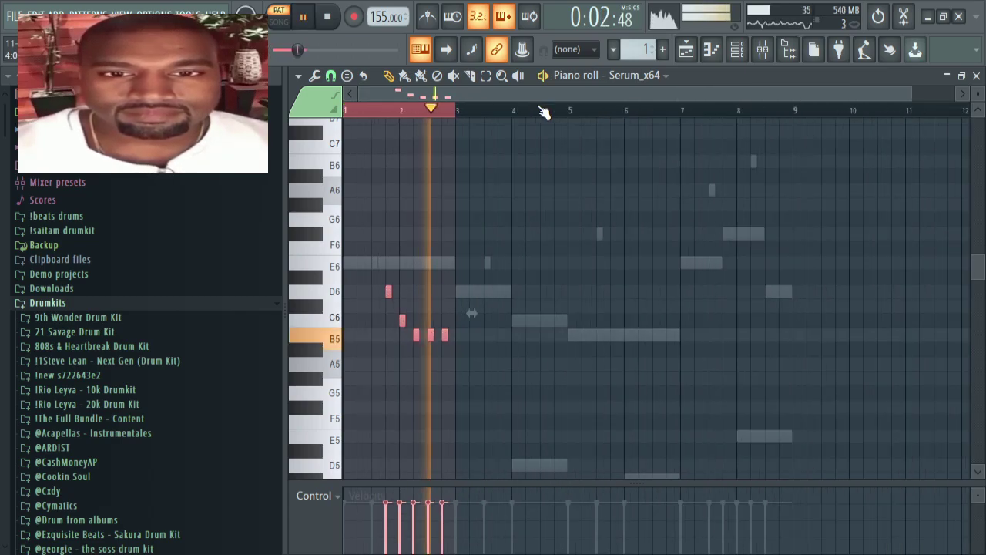
{"action": "key", "text": "ctrl+b"}
{"action": "left_click", "coordinate": [685, 49]}
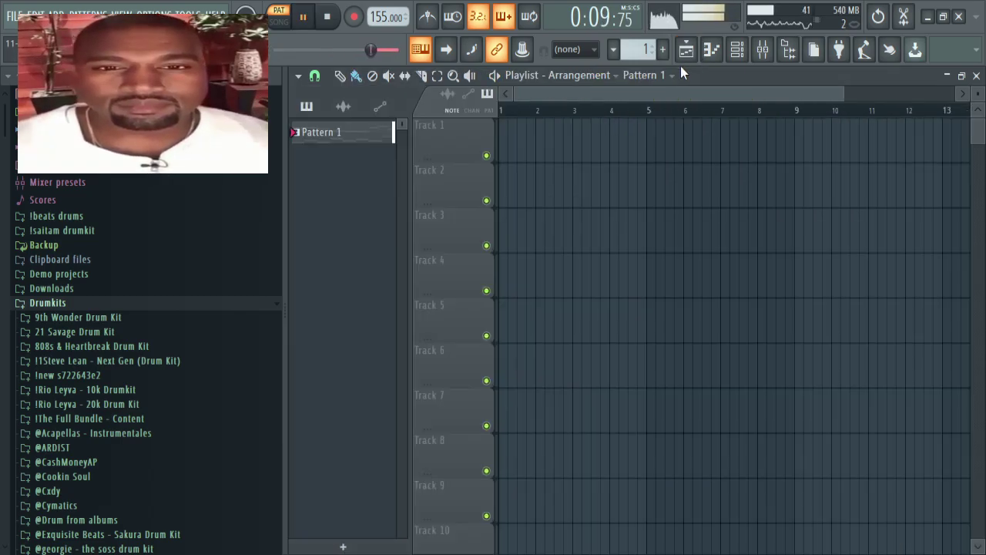
{"action": "key", "text": "l"}
{"action": "left_click", "coordinate": [502, 131]}
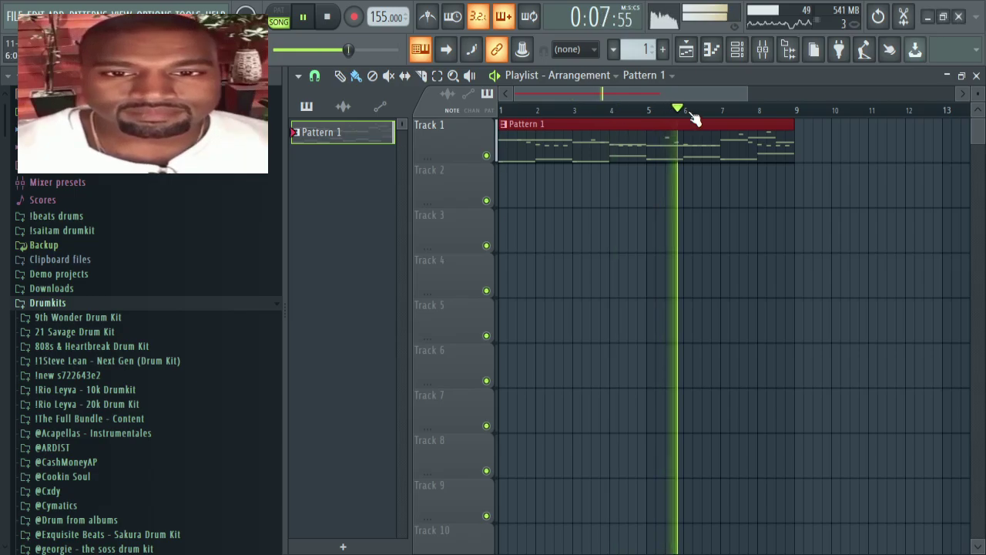
Step: Move Bazille #2 below Serum_x64 in the channel rack and route Bazille, MonoPoly_2, Serum_x64 and Bazille #2 to mixer tracks 1 to 4
{"action": "key", "text": "F6"}
{"action": "left_click", "coordinate": [477, 165]}
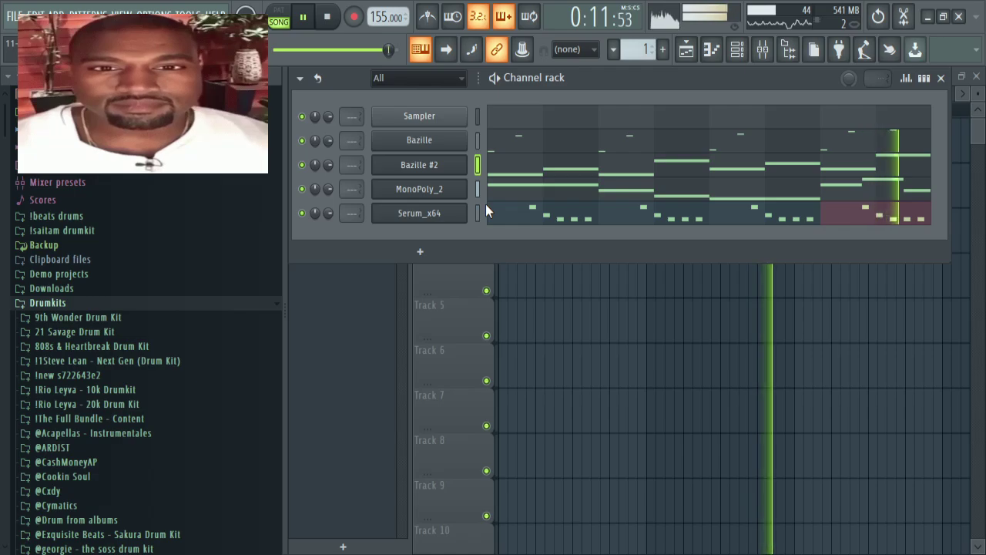
{"action": "key", "text": "alt+Down"}
{"action": "key", "text": "alt+Down"}
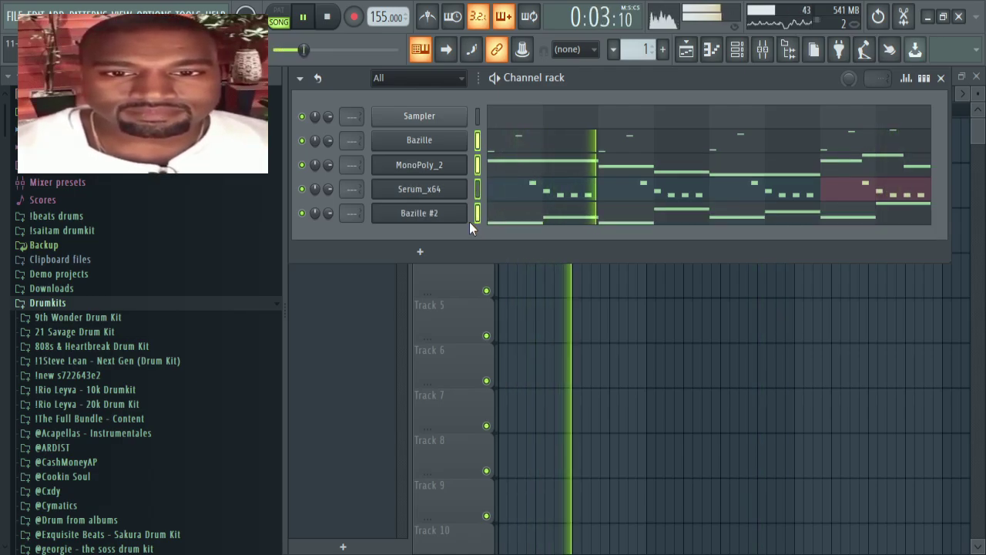
{"action": "key", "text": "F9"}
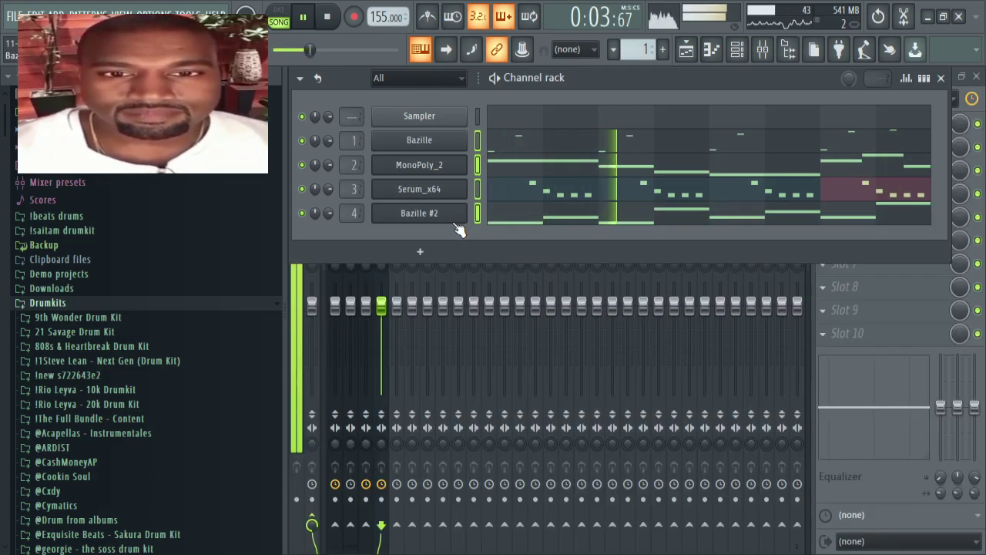
Step: Solo Bazille and add Fruity parametric EQ 2 to its mixer track, with band 1 as a high-pass filter cutting the lows
{"action": "right_click", "coordinate": [302, 140]}
{"action": "left_click", "coordinate": [336, 305]}
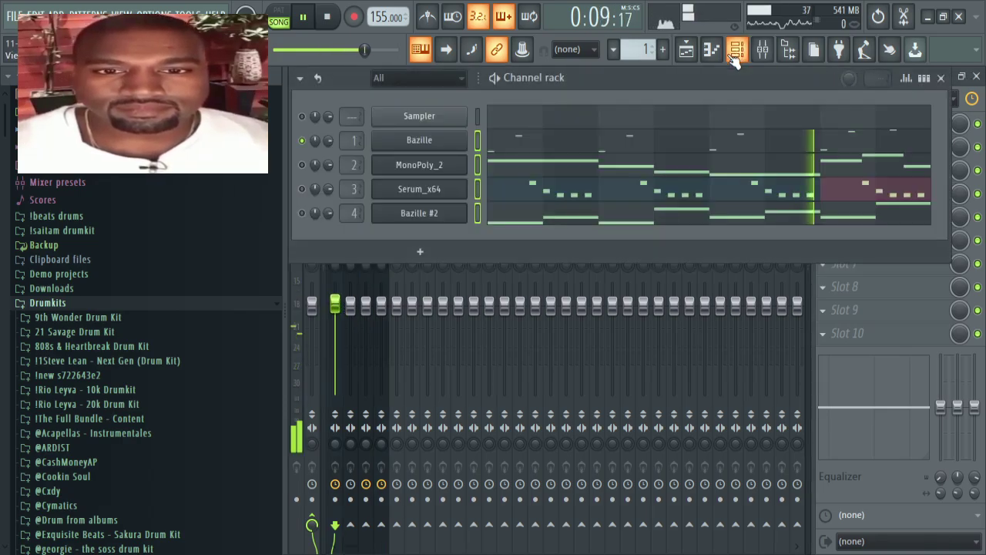
{"action": "key", "text": "F6"}
{"action": "left_click_drag", "start_coordinate": [326, 145], "coordinate": [326, 131]}
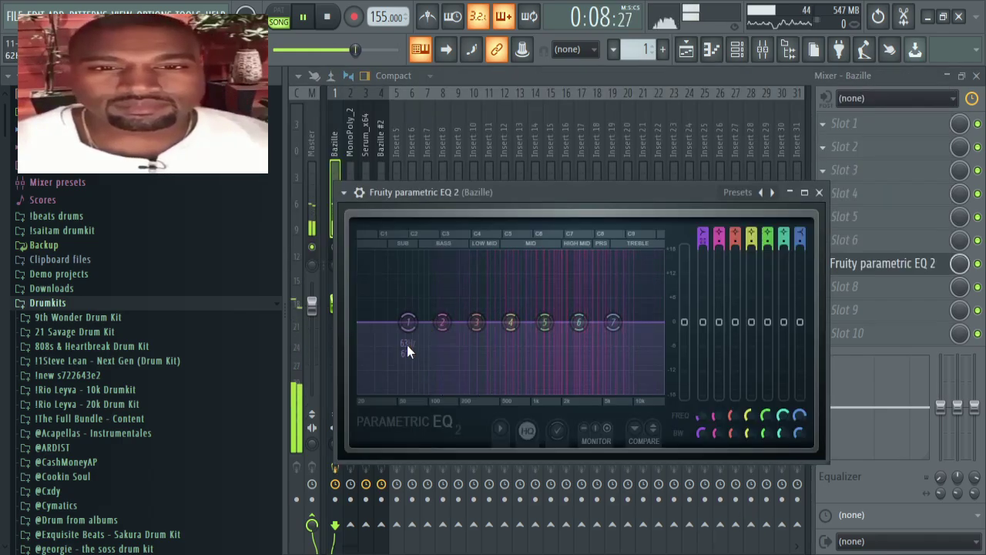
{"action": "right_click", "coordinate": [408, 324]}
{"action": "left_click", "coordinate": [505, 406]}
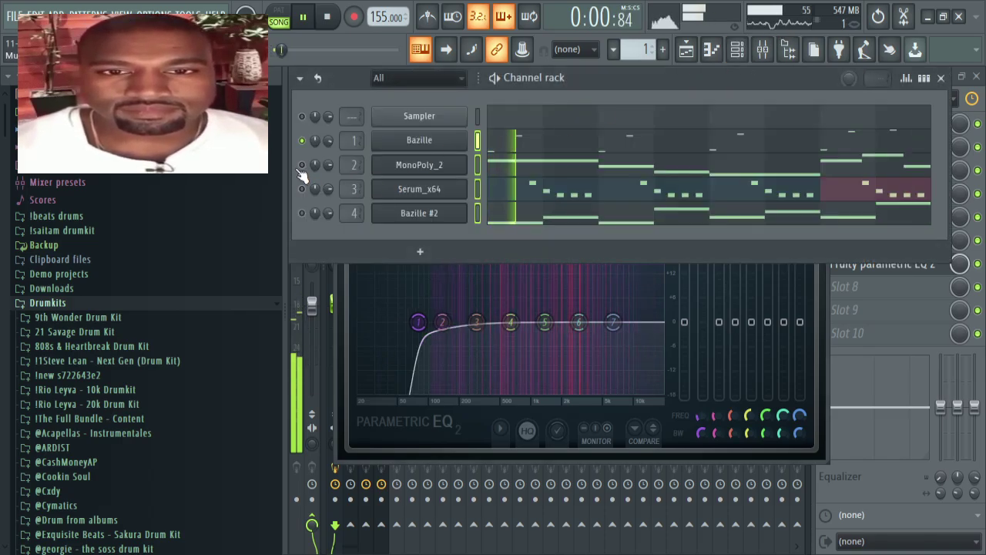
Step: Unmute MonoPoly_2 alongside Bazille and raise Bazille's mixer fader slightly
{"action": "left_click", "coordinate": [301, 167]}
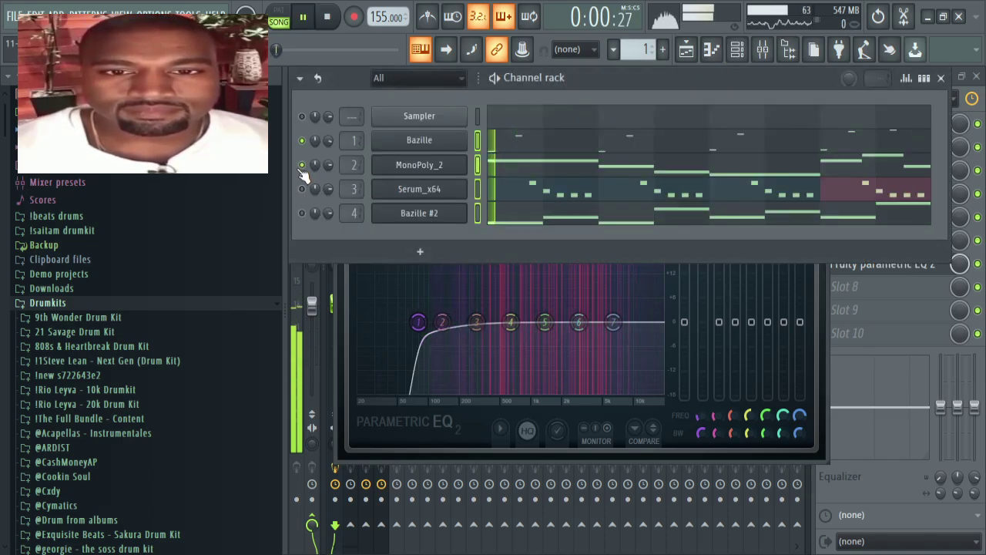
{"action": "left_click", "coordinate": [762, 50]}
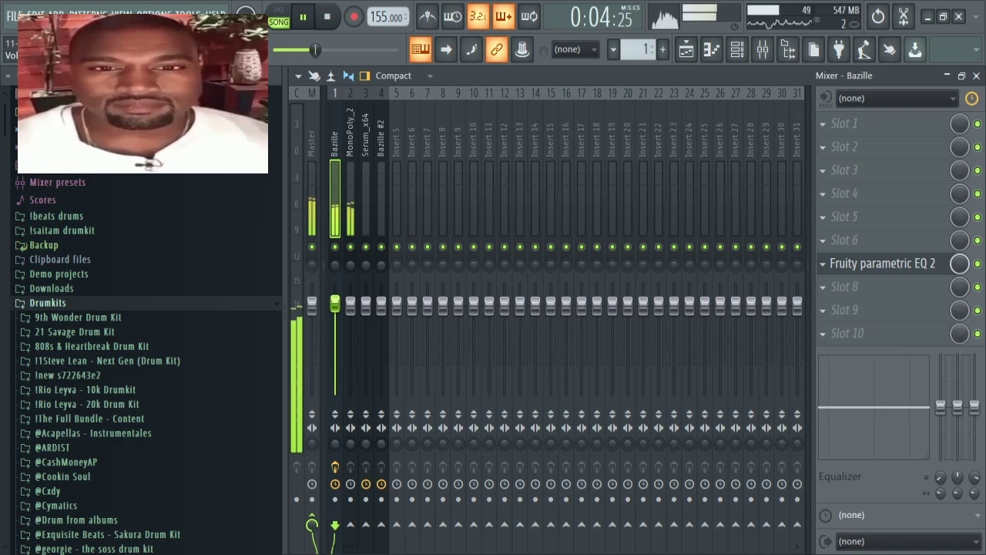
{"action": "left_click_drag", "start_coordinate": [335, 305], "coordinate": [335, 302]}
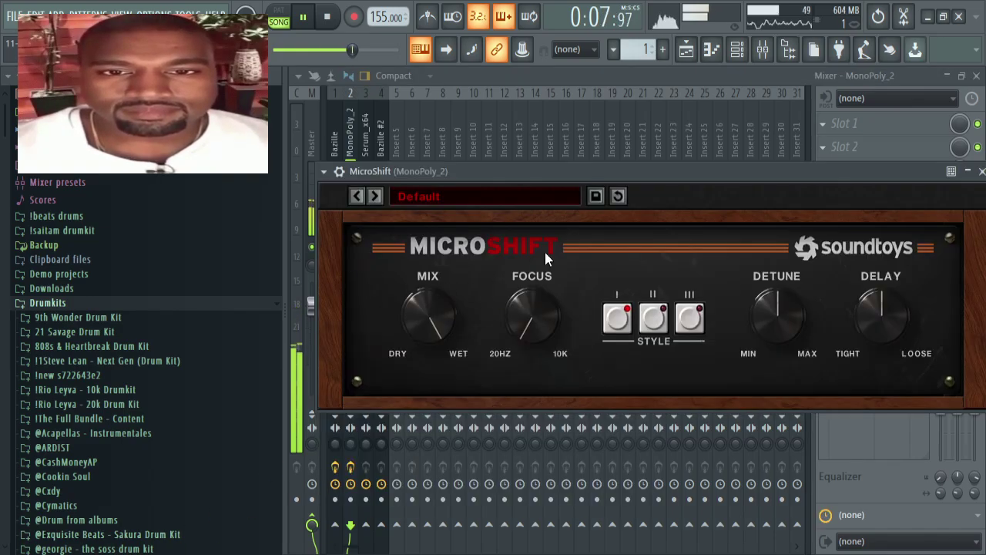
Step: Audition MicroShift presets on MonoPoly_2, including Fat Wide Pads, Heavy Shift, Lead Spread Mixed and LeadVocalClarity
{"action": "left_click", "coordinate": [427, 199]}
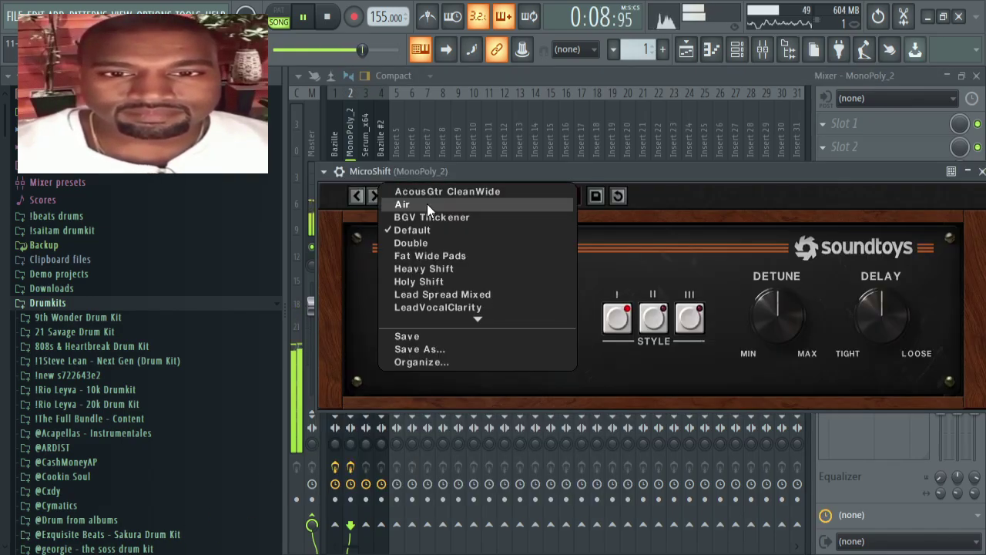
{"action": "left_click", "coordinate": [445, 257]}
{"action": "left_click", "coordinate": [375, 196]}
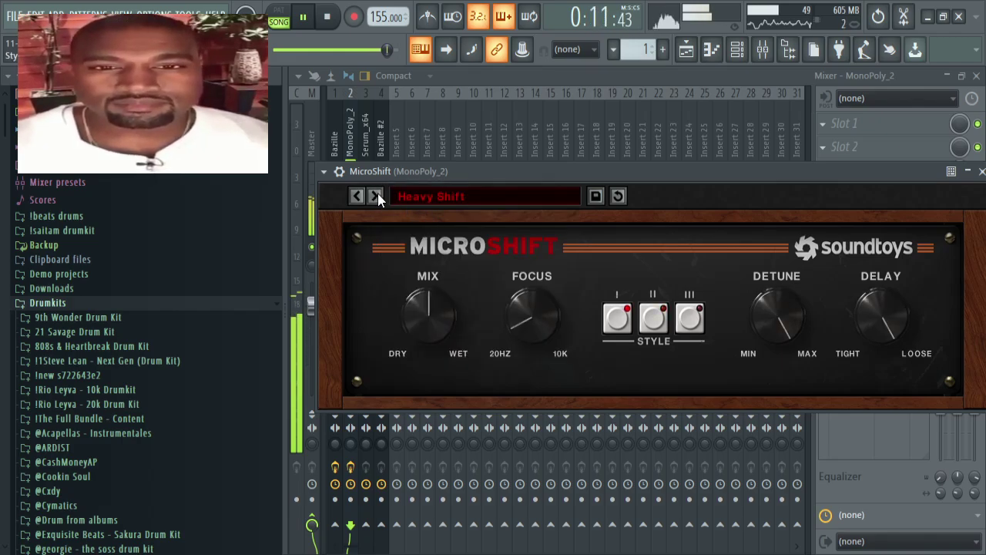
{"action": "left_click", "coordinate": [377, 195]}
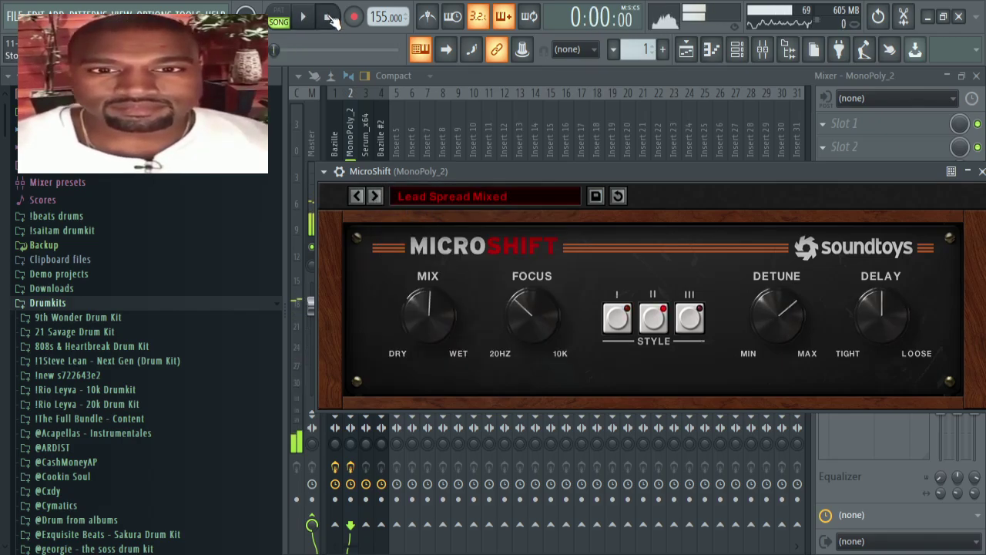
{"action": "left_click", "coordinate": [738, 49]}
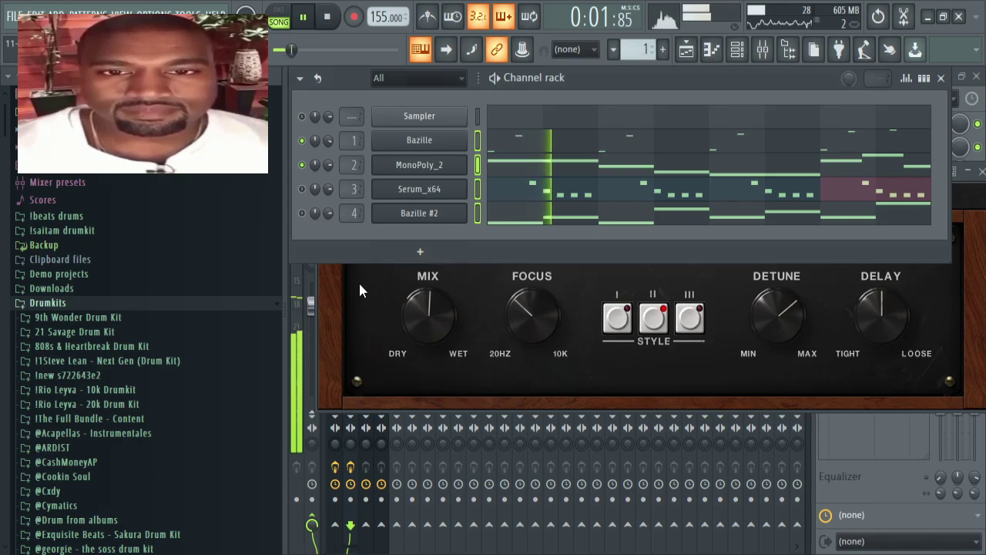
{"action": "left_click", "coordinate": [376, 272]}
{"action": "left_click", "coordinate": [376, 196]}
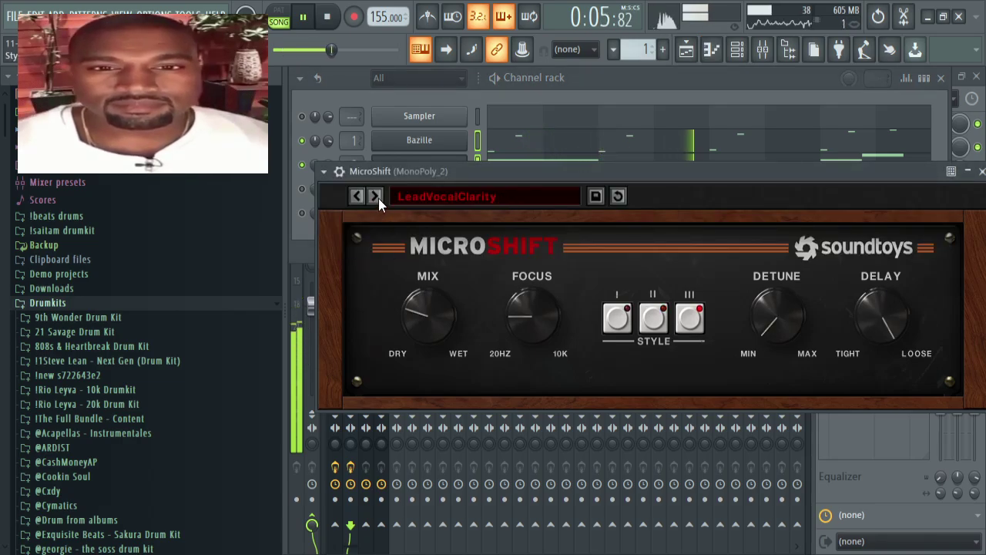
Step: Unmute Serum_x64 and lower its mixer fader while Bazille #2 is muted
{"action": "left_click", "coordinate": [307, 192]}
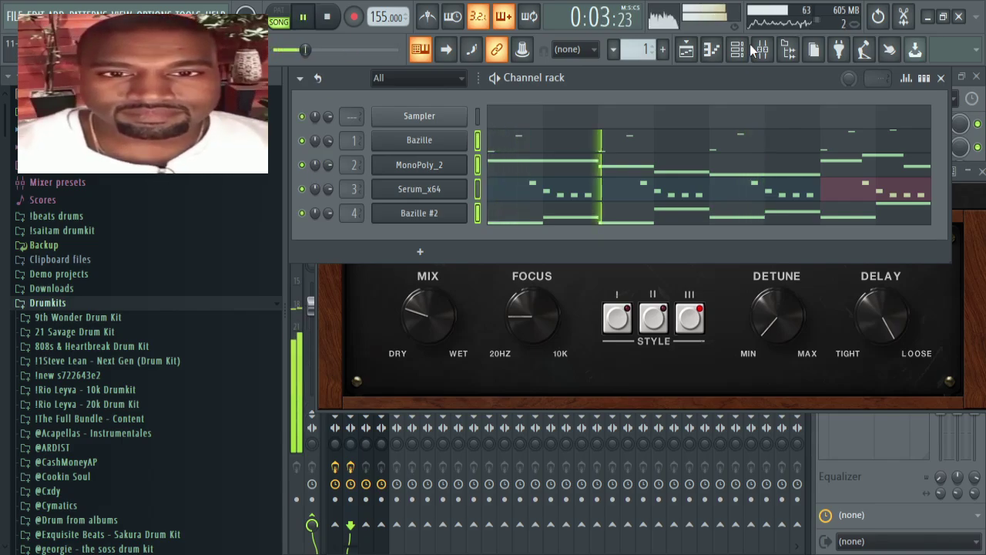
{"action": "key", "text": "F9"}
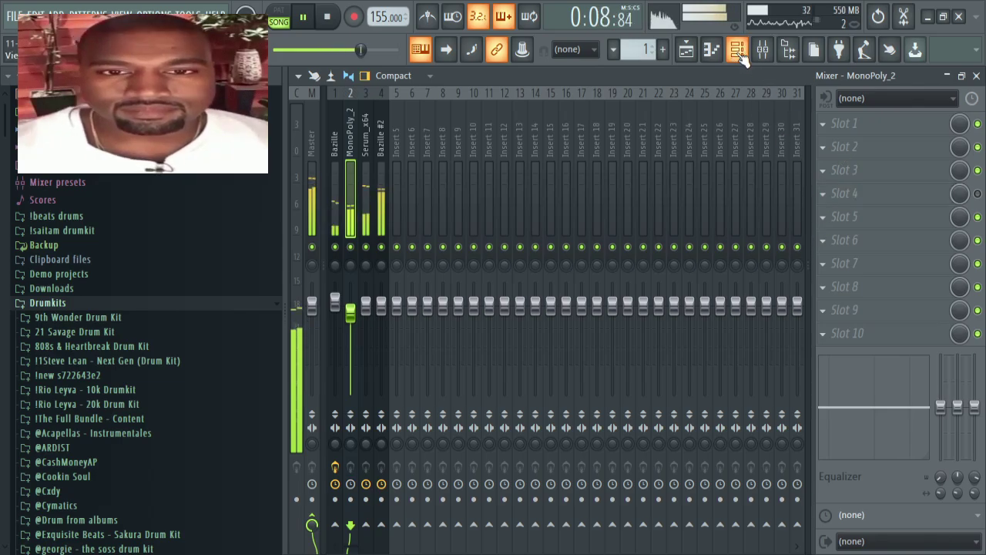
{"action": "left_click", "coordinate": [736, 49]}
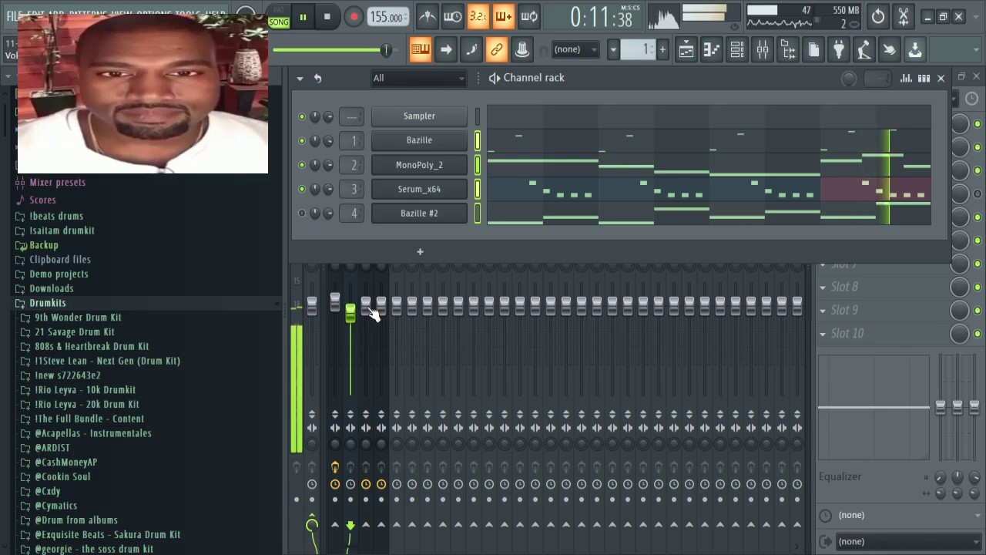
{"action": "left_click_drag", "start_coordinate": [365, 305], "coordinate": [365, 327]}
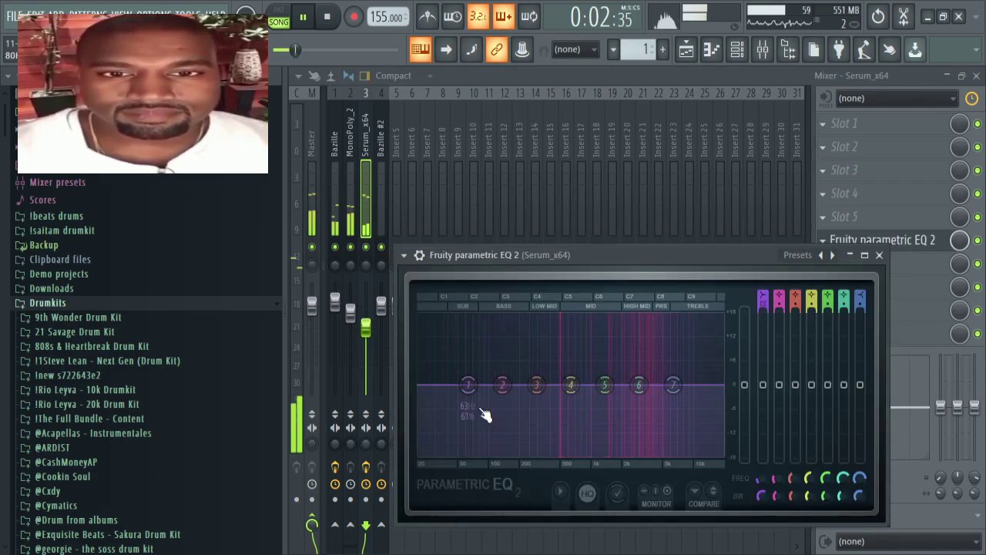
Step: High-pass the lows with band 1 of Serum_x64's Fruity parametric EQ 2 and lower its mixer fader slightly
{"action": "left_click", "coordinate": [550, 468]}
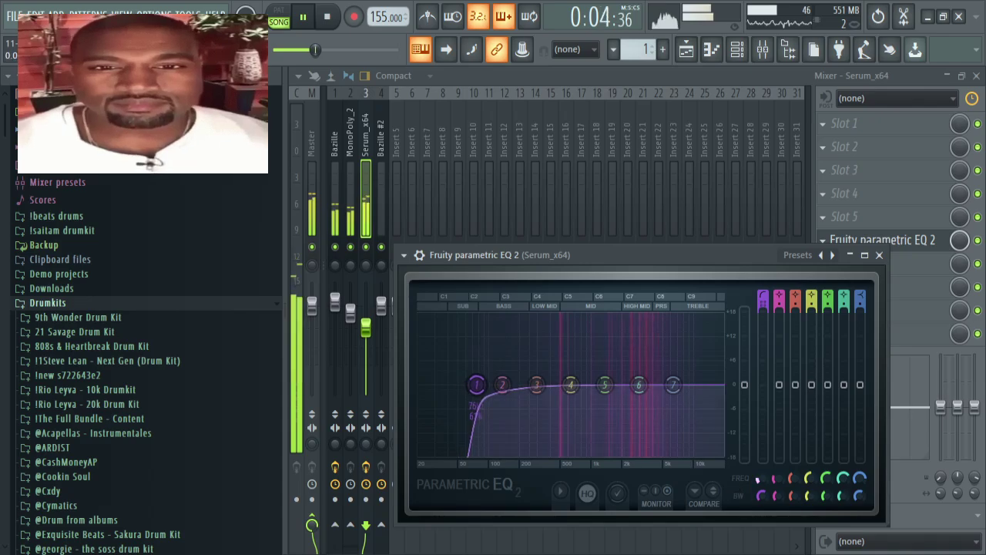
{"action": "left_click_drag", "start_coordinate": [763, 479], "coordinate": [762, 474]}
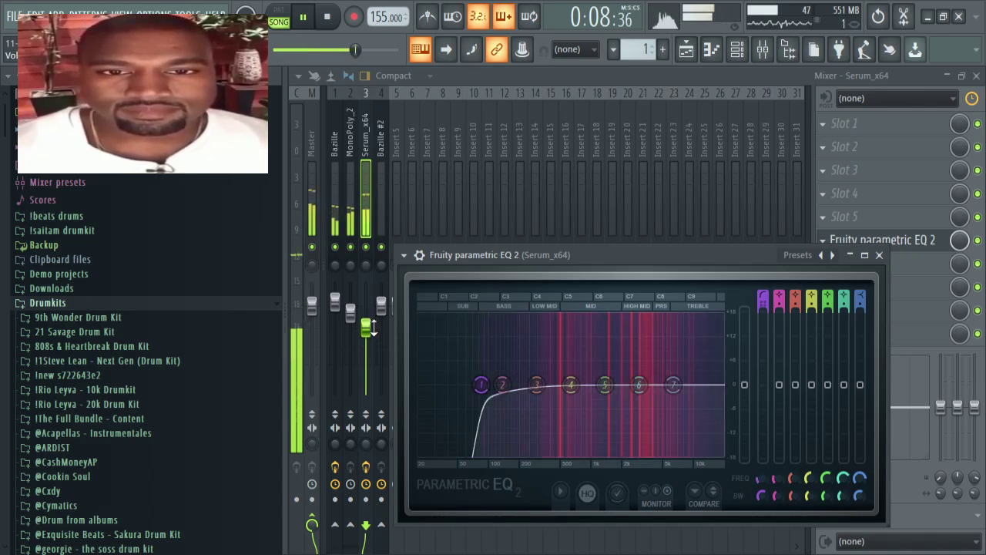
{"action": "left_click_drag", "start_coordinate": [368, 328], "coordinate": [367, 330]}
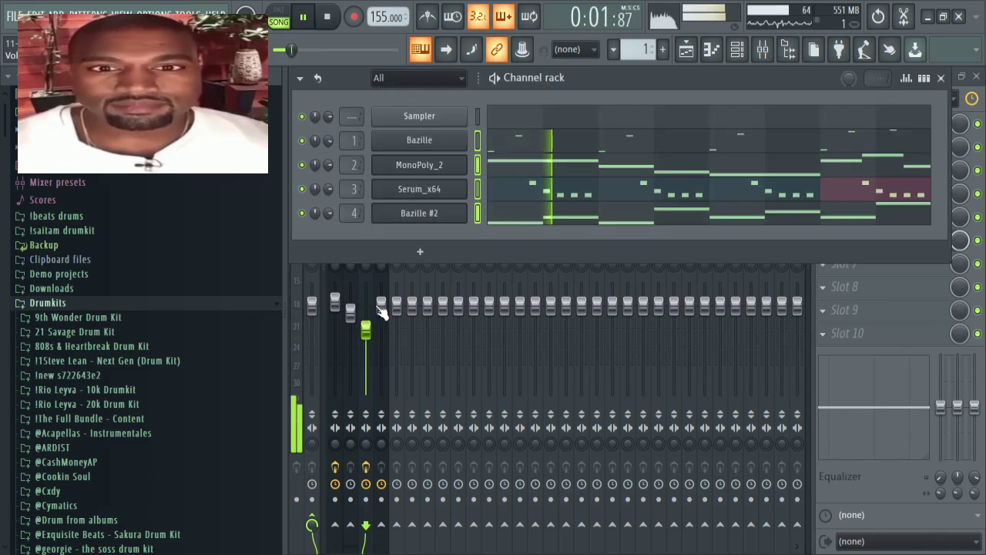
Step: Lower Bazille #2's mixer fader, cut its low mids with EQ band 4, and replay the song from the start
{"action": "left_click_drag", "start_coordinate": [379, 306], "coordinate": [379, 312]}
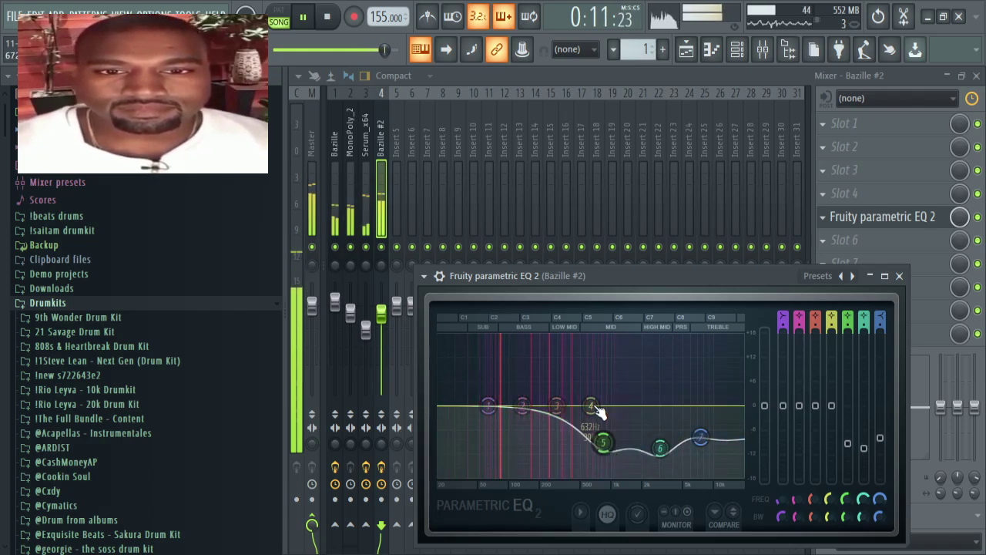
{"action": "left_click_drag", "start_coordinate": [596, 407], "coordinate": [577, 419]}
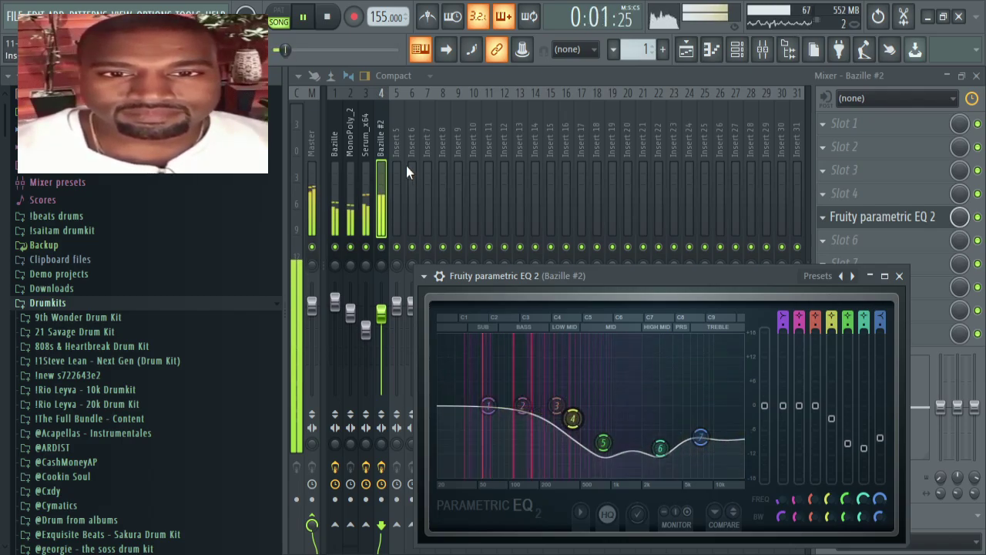
{"action": "left_click", "coordinate": [323, 17]}
{"action": "key", "text": "space"}
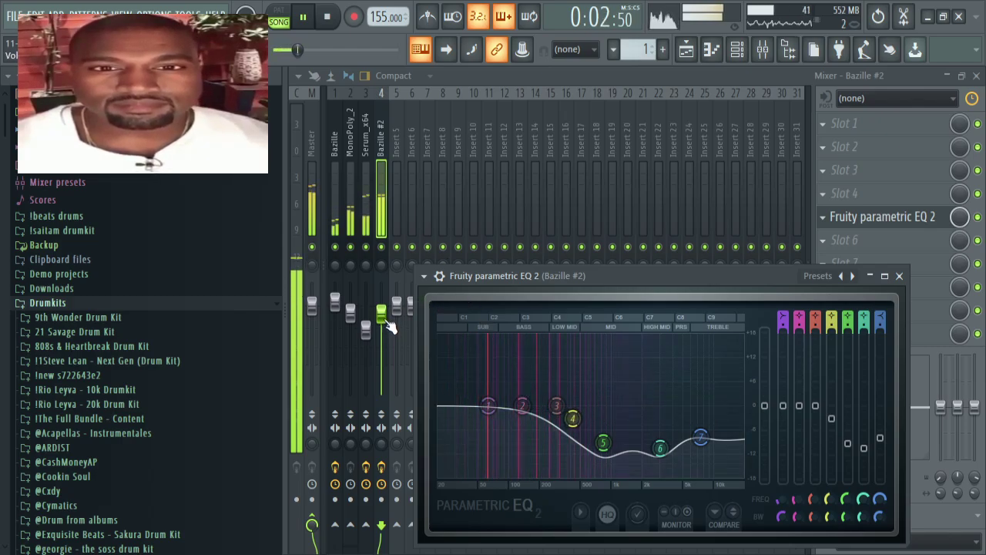
Step: Soften the cuts on Bazille #2's EQ, placing band 6 at about 3570 Hz and band 5 at 844 Hz
{"action": "left_click_drag", "start_coordinate": [659, 447], "coordinate": [666, 427]}
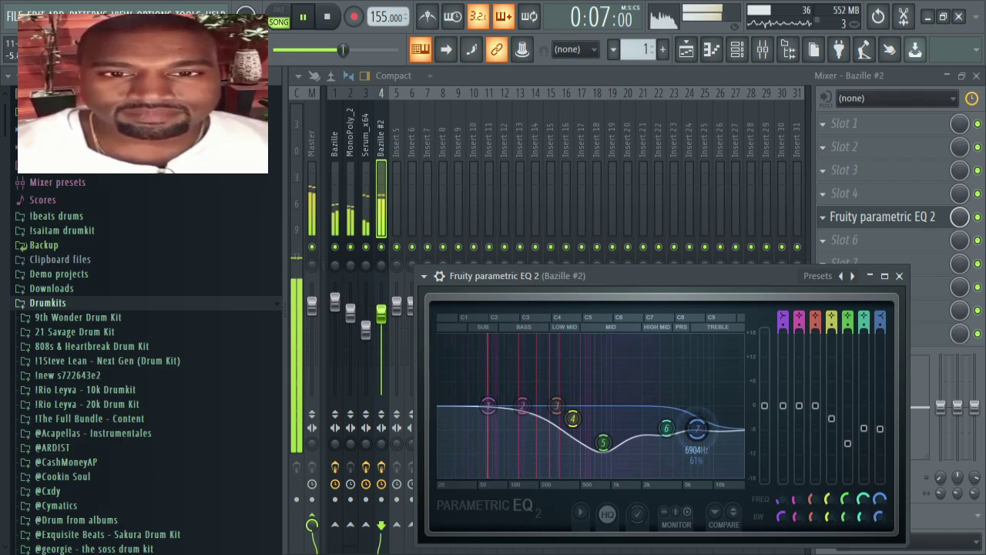
{"action": "left_click_drag", "start_coordinate": [666, 427], "coordinate": [667, 435]}
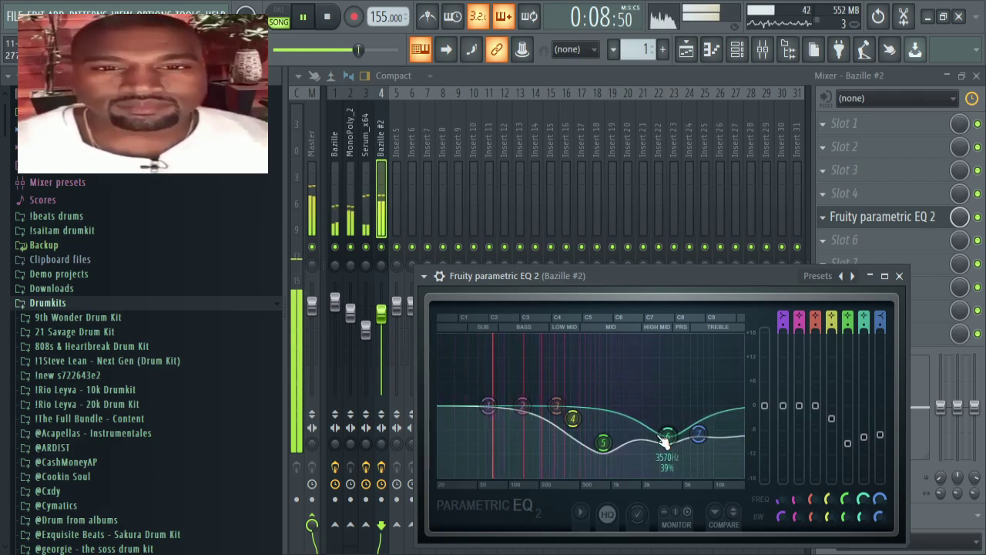
{"action": "left_click_drag", "start_coordinate": [603, 442], "coordinate": [603, 422]}
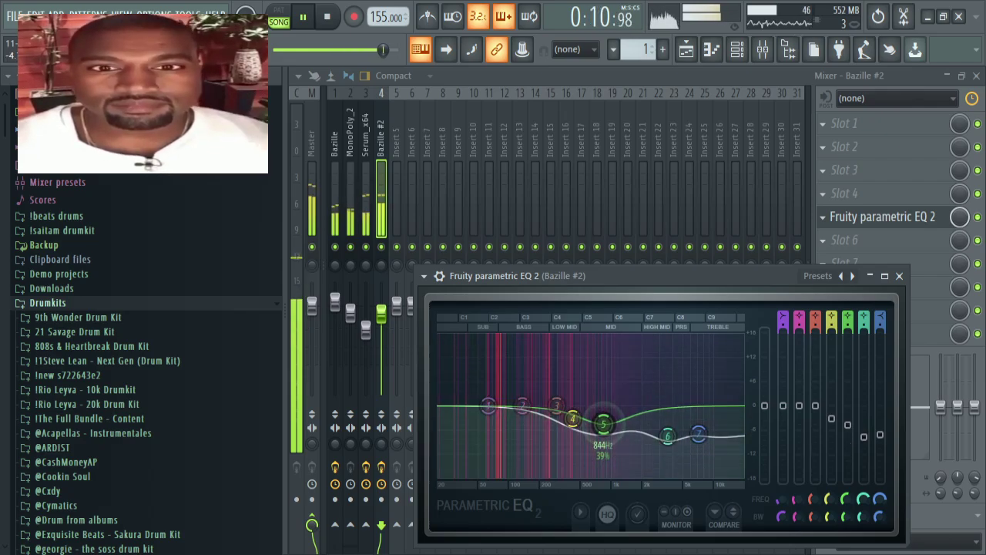
Step: Close Bazille #2's EQ and lower Serum_x64's mixer fader slightly
{"action": "left_click", "coordinate": [382, 316]}
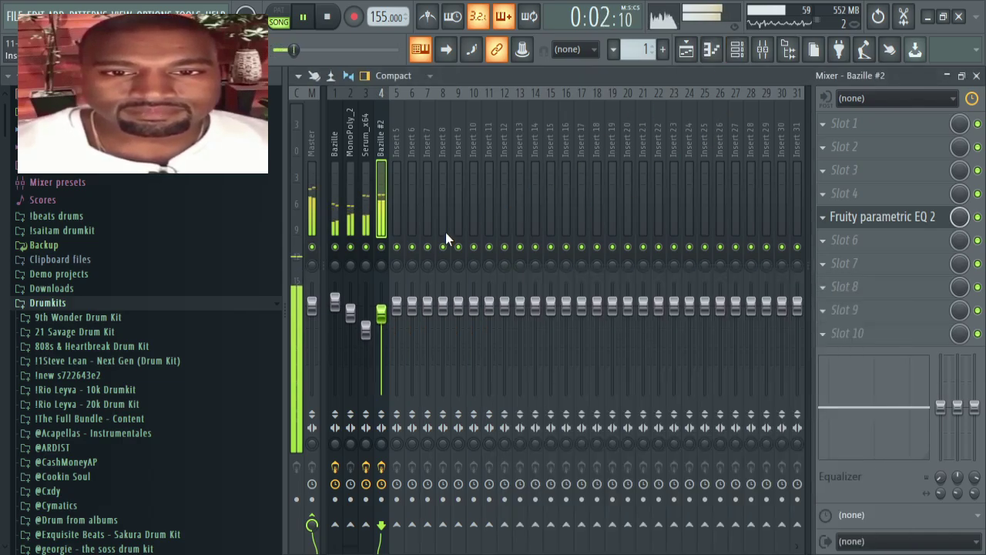
{"action": "left_click_drag", "start_coordinate": [366, 329], "coordinate": [371, 342]}
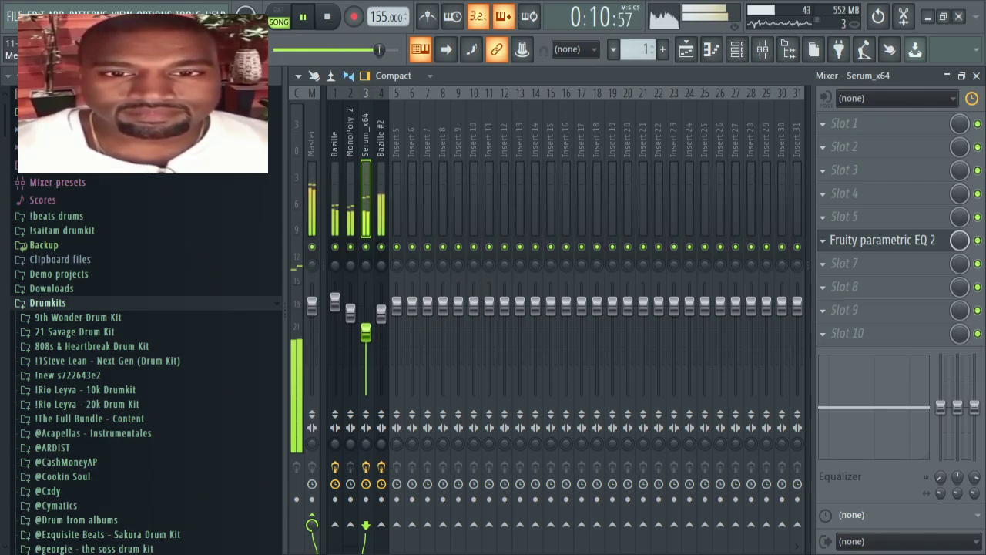
Step: Load the sample 808 [ Loom ] from the 808s folder of !saitam drumkit as a new channel
{"action": "left_click", "coordinate": [741, 52]}
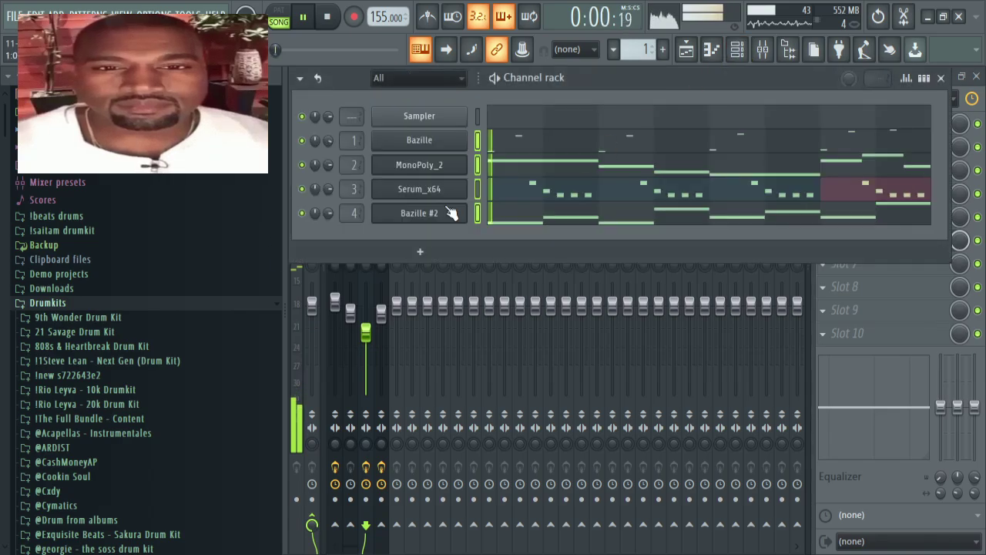
{"action": "left_click", "coordinate": [66, 218]}
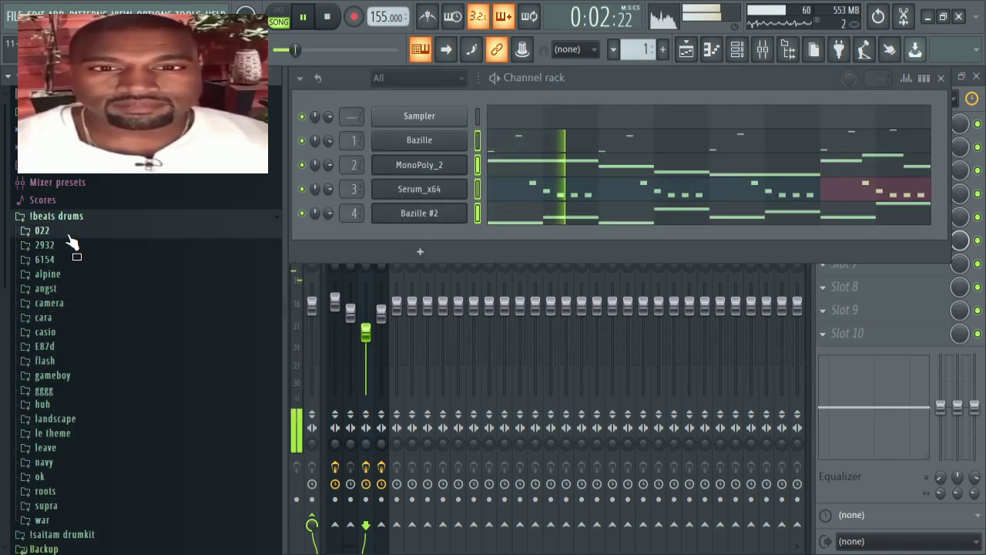
{"action": "left_click", "coordinate": [62, 231]}
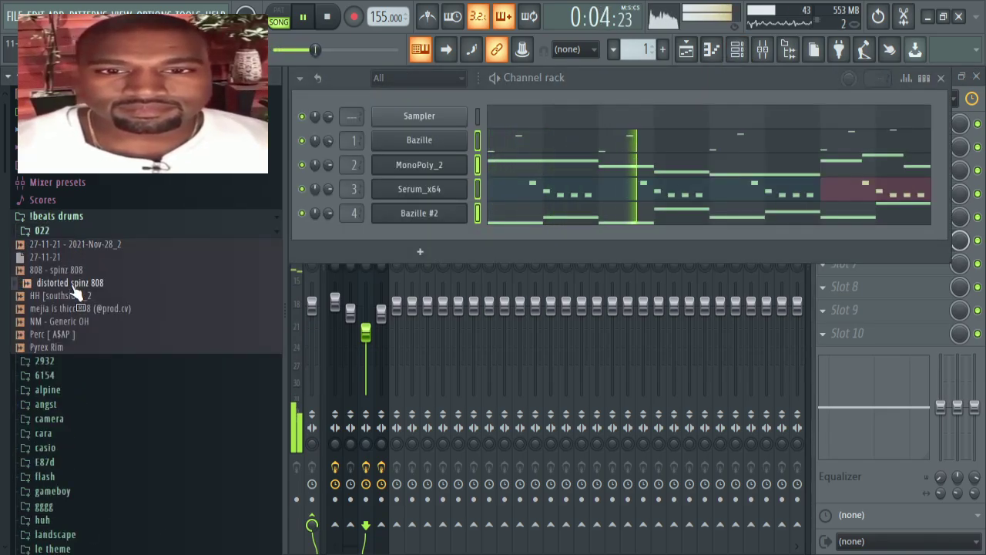
{"action": "left_click", "coordinate": [68, 219]}
{"action": "left_click", "coordinate": [65, 229]}
{"action": "left_click", "coordinate": [77, 246]}
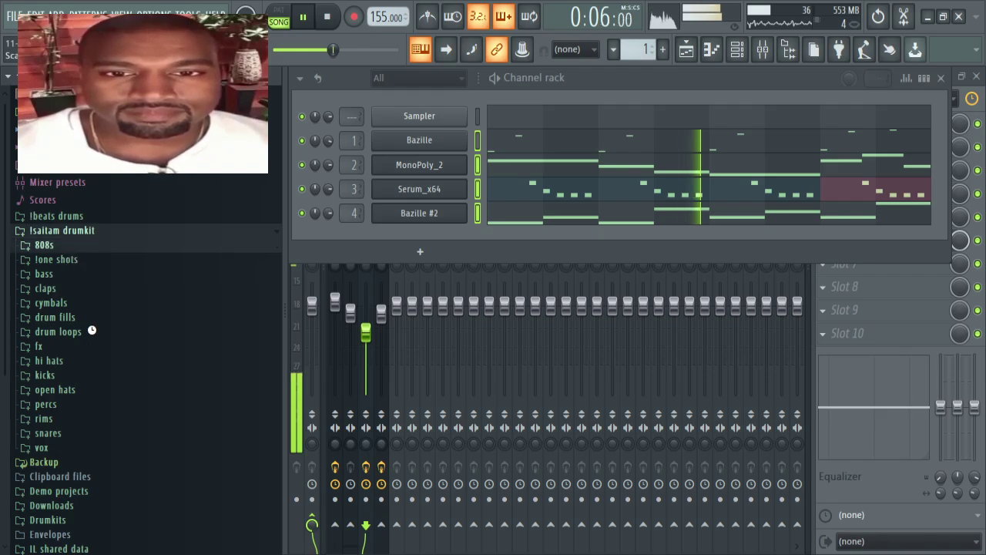
{"action": "scroll", "coordinate": [104, 354], "scroll_direction": "down", "scroll_amount": 2}
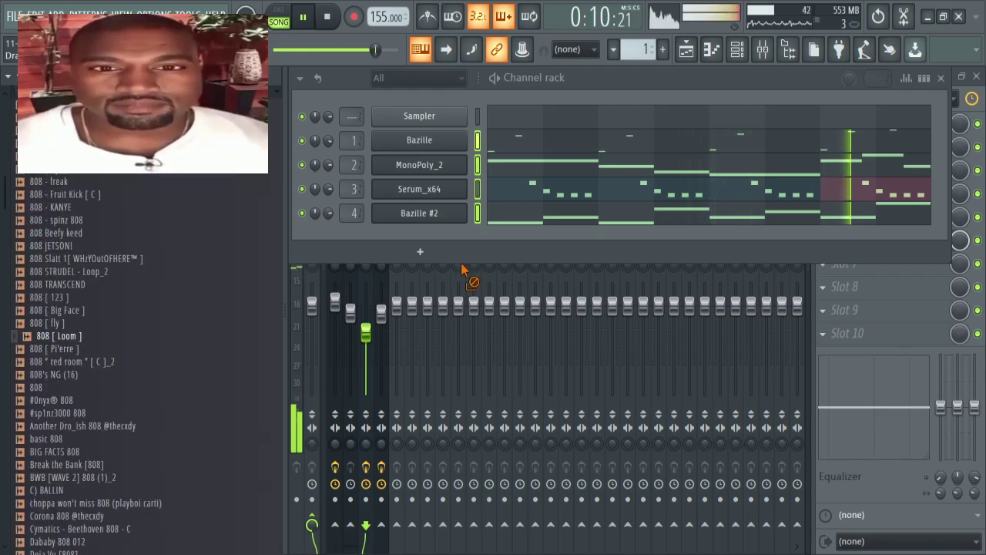
{"action": "left_click_drag", "start_coordinate": [447, 233], "coordinate": [456, 248]}
{"action": "left_click", "coordinate": [456, 249]}
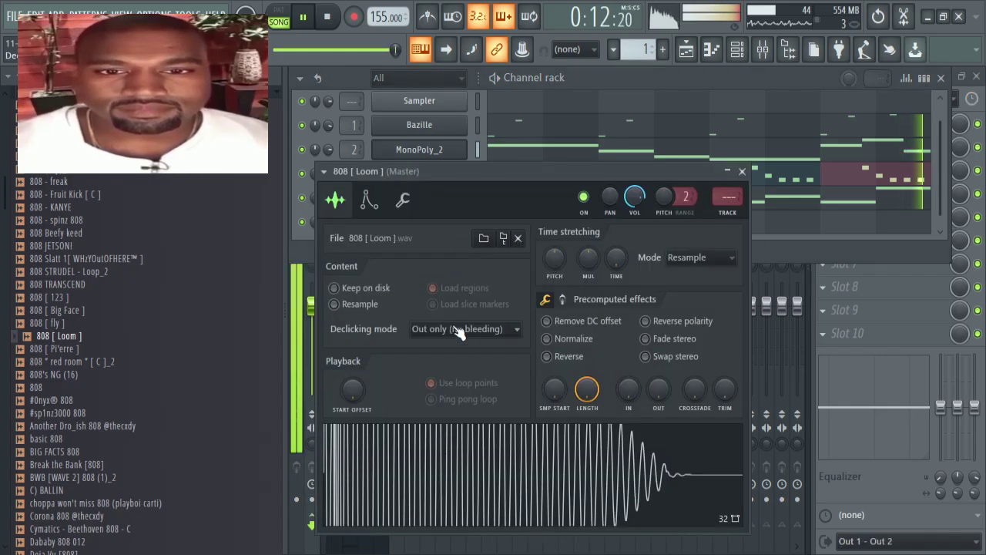
Step: Check the 808 [ Loom ] sampler settings, then place a note on the channel's first step and open its piano roll
{"action": "left_click", "coordinate": [402, 200]}
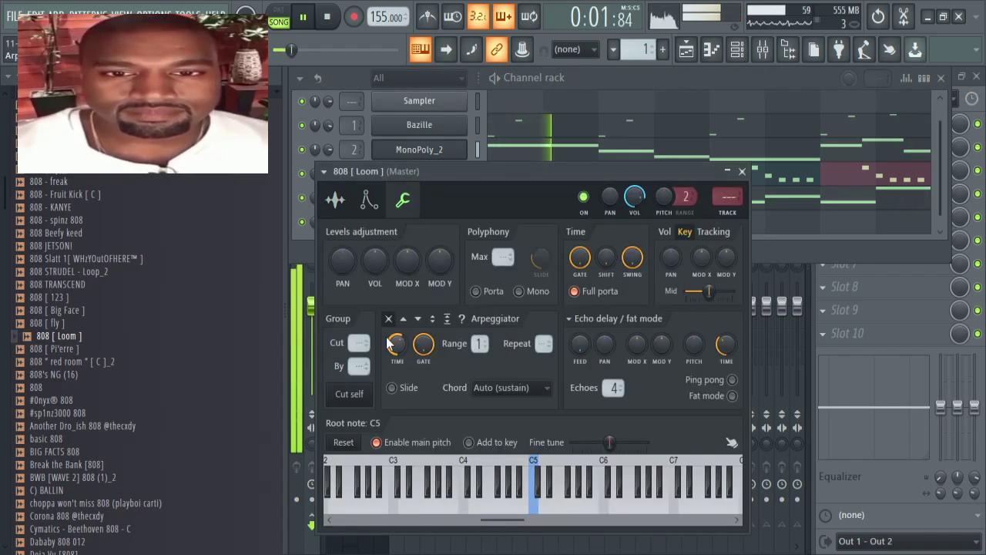
{"action": "left_click", "coordinate": [335, 202]}
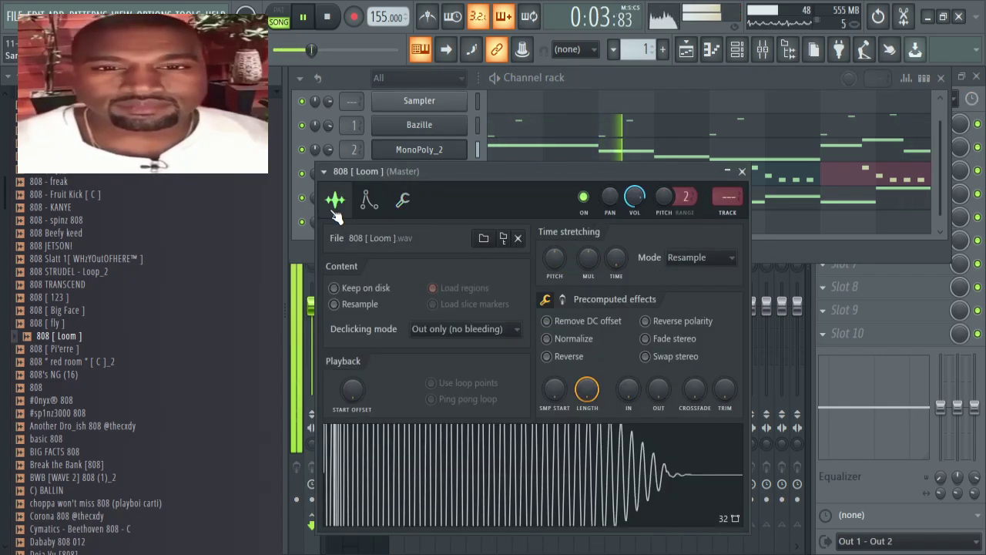
{"action": "left_click", "coordinate": [940, 78]}
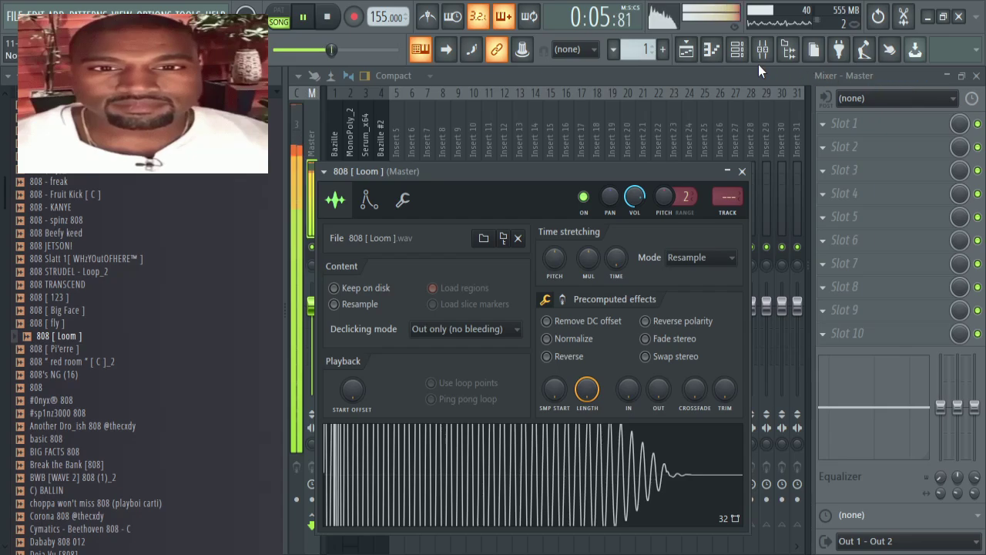
{"action": "left_click", "coordinate": [736, 49]}
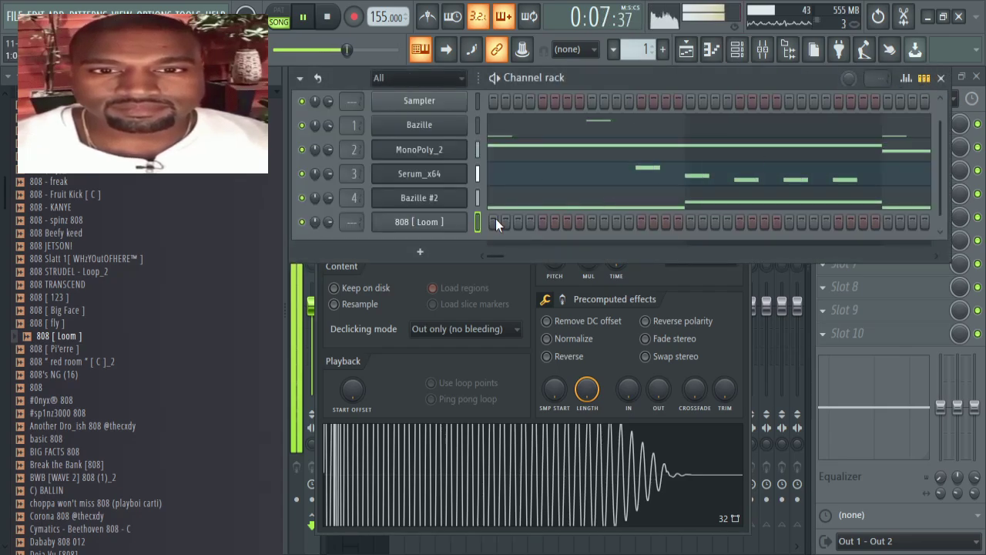
{"action": "left_click", "coordinate": [495, 221]}
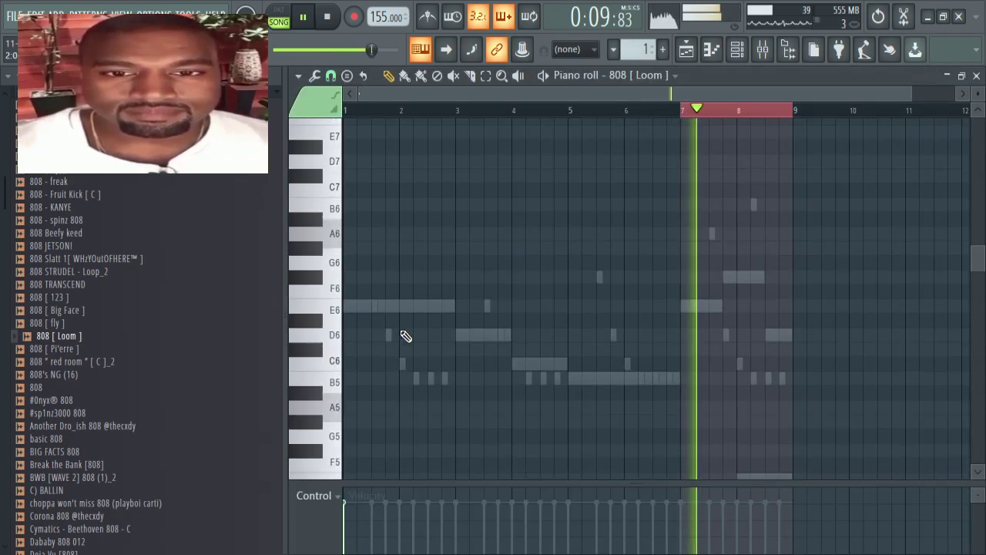
Step: Tune the 808 note at the start of bar 1 to A4 while playing it against the melody
{"action": "scroll", "coordinate": [561, 319], "scroll_direction": "down", "scroll_amount": 8}
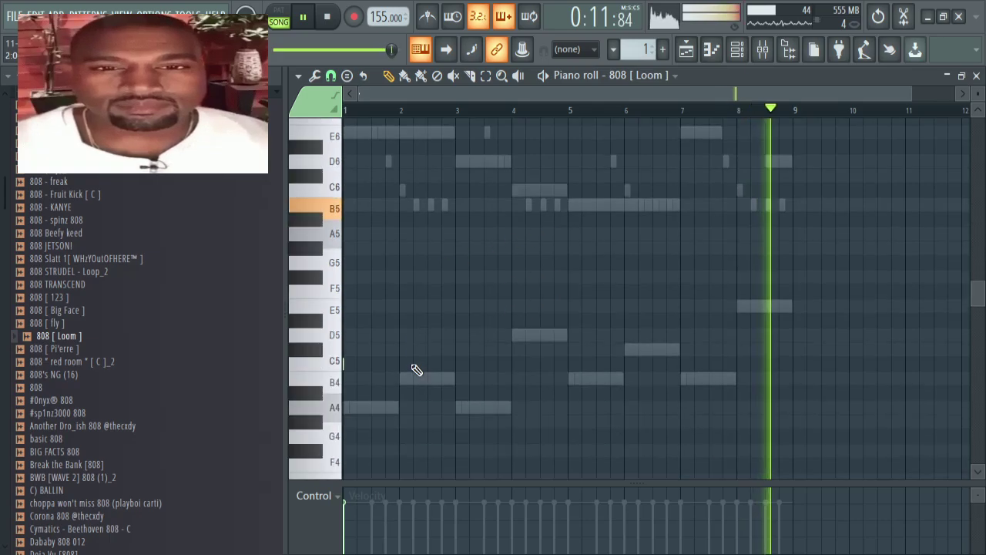
{"action": "key", "text": "space"}
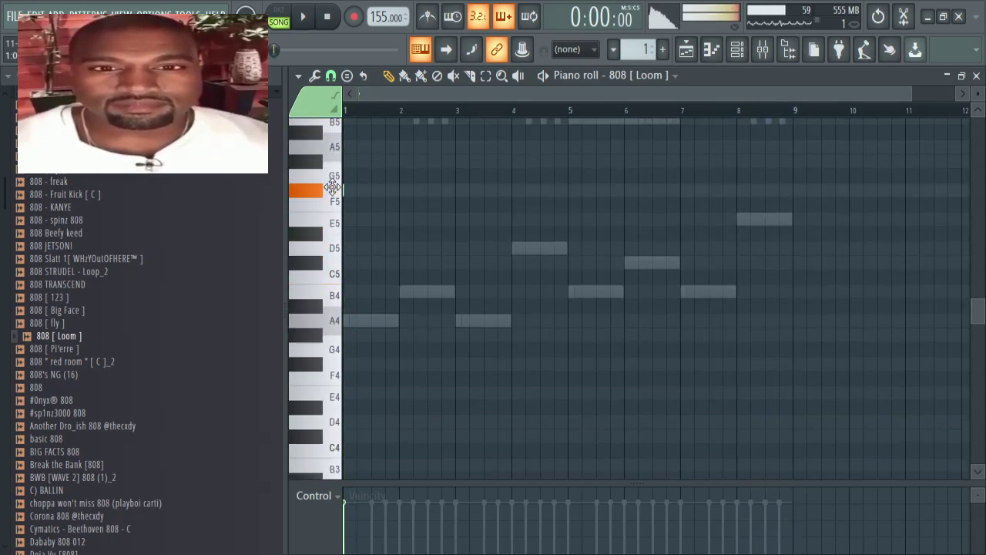
{"action": "scroll", "coordinate": [378, 113], "scroll_direction": "up", "scroll_amount": 5}
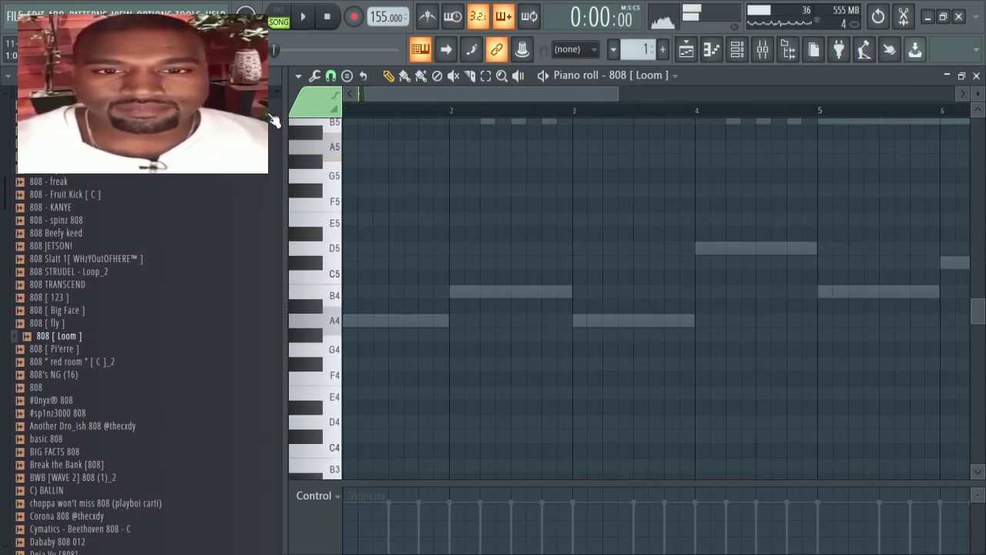
{"action": "key", "text": "space"}
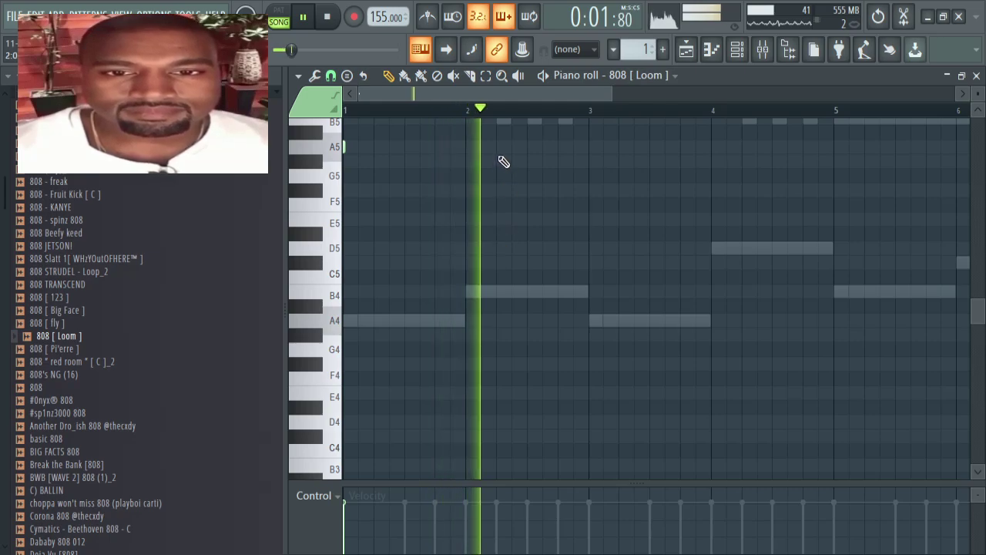
{"action": "scroll", "coordinate": [513, 208], "scroll_direction": "up", "scroll_amount": 3}
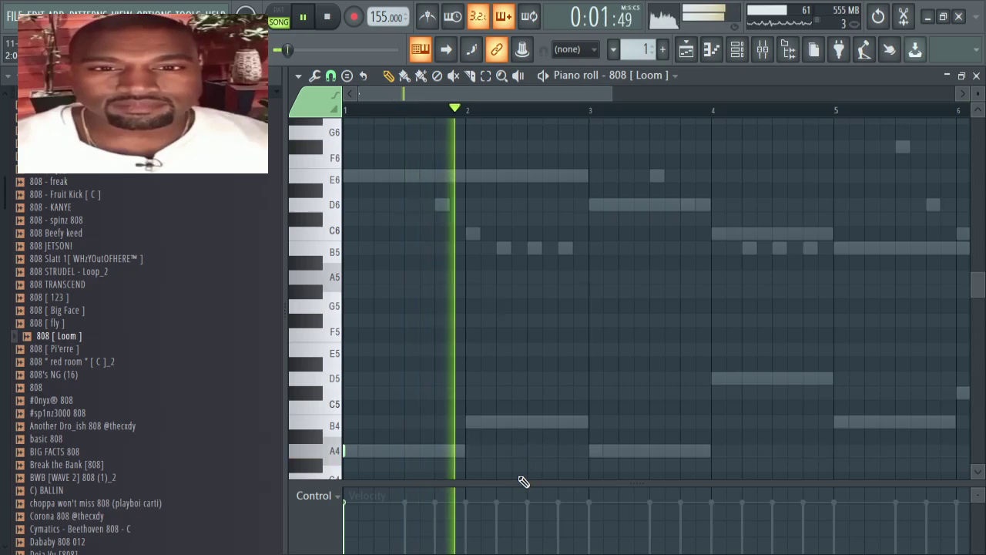
Step: Add three evenly spaced short B5 notes to the second half of bar 2, adjusting their spacing while replaying the song
{"action": "left_click", "coordinate": [529, 248]}
{"action": "left_click", "coordinate": [546, 249]}
{"action": "key", "text": "space"}
{"action": "key", "text": "space"}
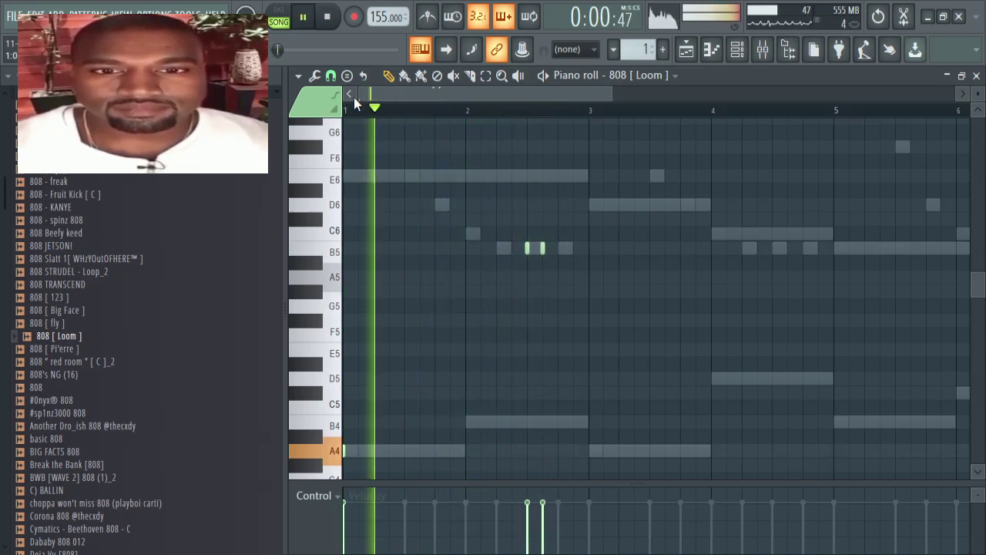
{"action": "left_click_drag", "start_coordinate": [542, 248], "coordinate": [537, 248]}
{"action": "key", "text": "space"}
{"action": "left_click", "coordinate": [547, 248]}
{"action": "key", "text": "space"}
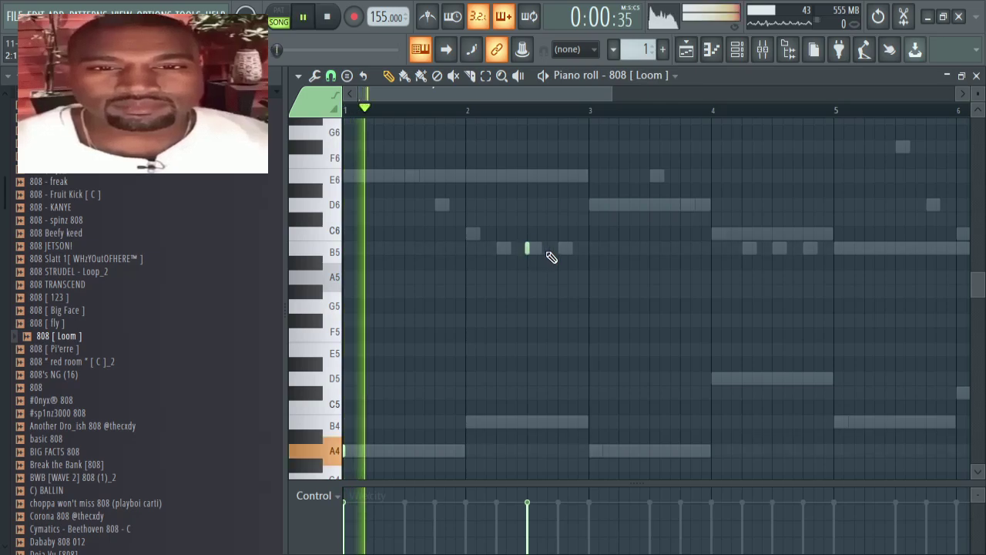
{"action": "left_click", "coordinate": [568, 248]}
{"action": "scroll", "coordinate": [555, 354], "scroll_direction": "down", "scroll_amount": 3}
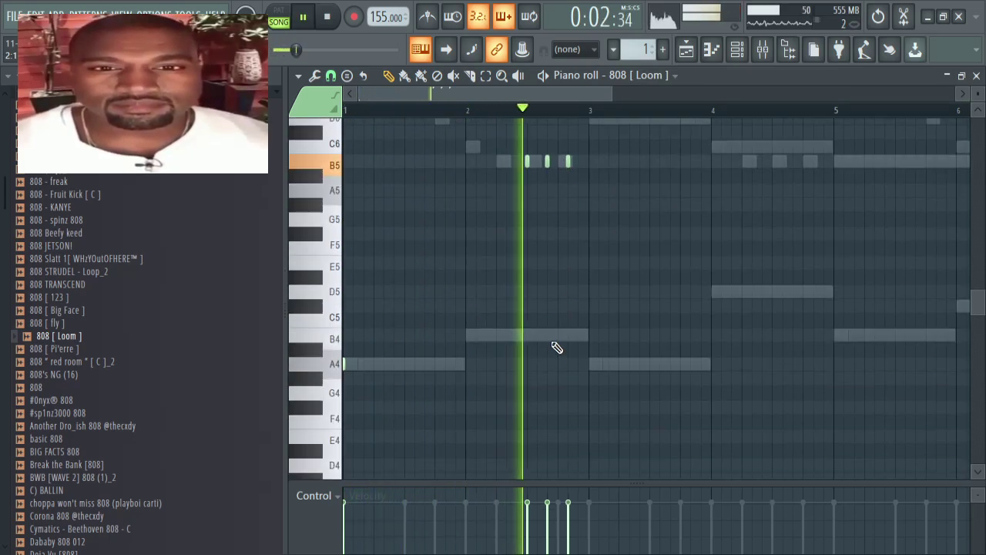
{"action": "scroll", "coordinate": [556, 348], "scroll_direction": "up", "scroll_amount": 6}
{"action": "scroll", "coordinate": [556, 351], "scroll_direction": "down", "scroll_amount": 6}
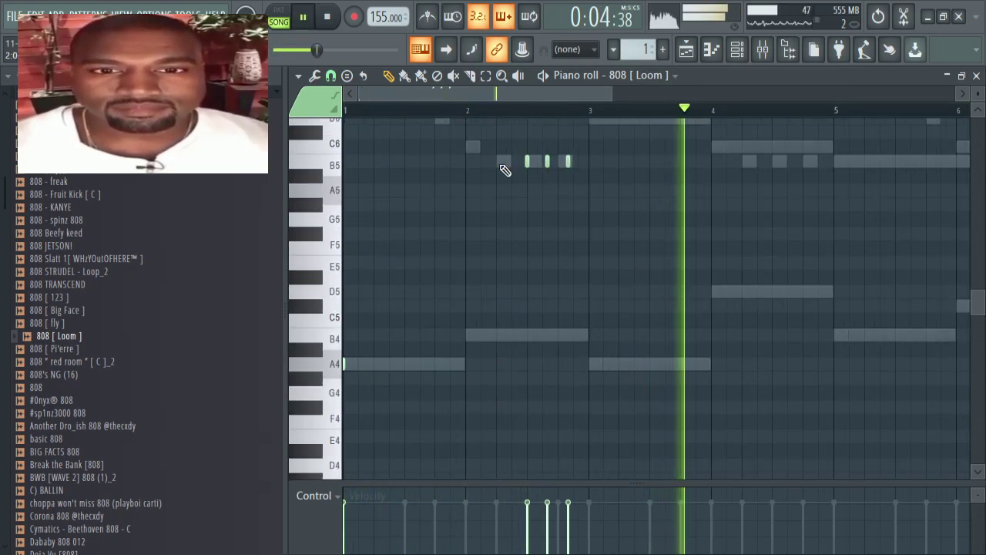
{"action": "key", "text": "space"}
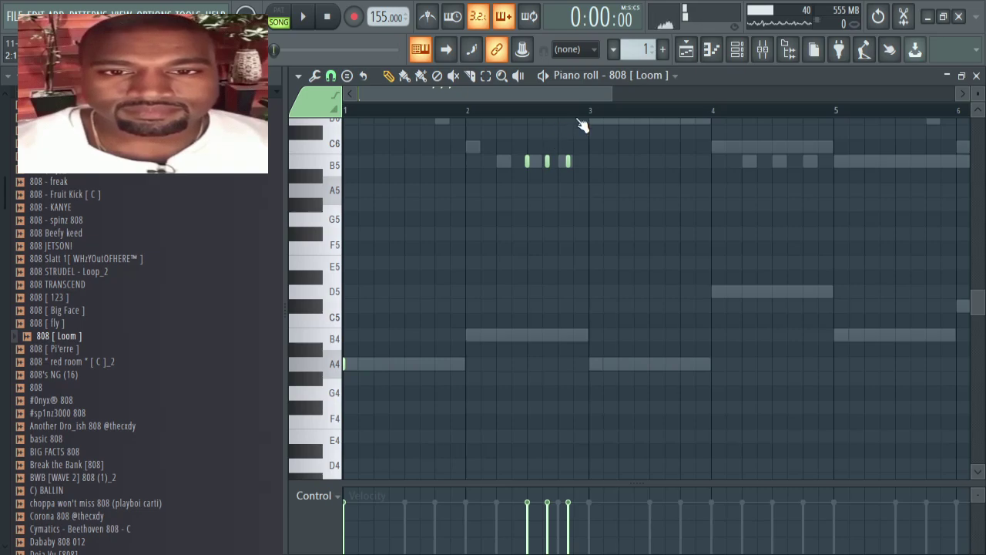
Step: Repeat the two-bar 808 pattern through bar 8 and move the root notes of bars 5 and 7 to B4
{"action": "left_click_drag", "start_coordinate": [587, 111], "coordinate": [385, 94]}
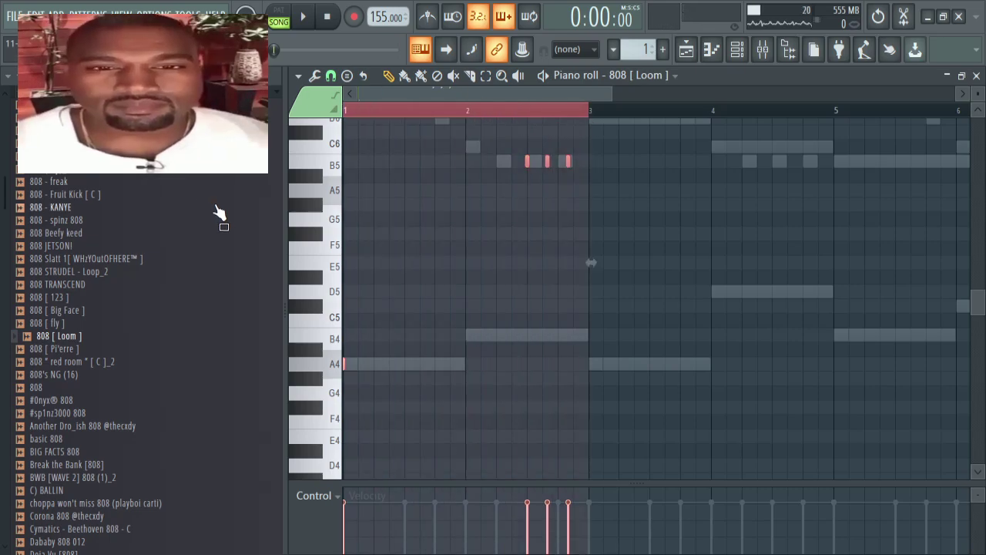
{"action": "key", "text": "space"}
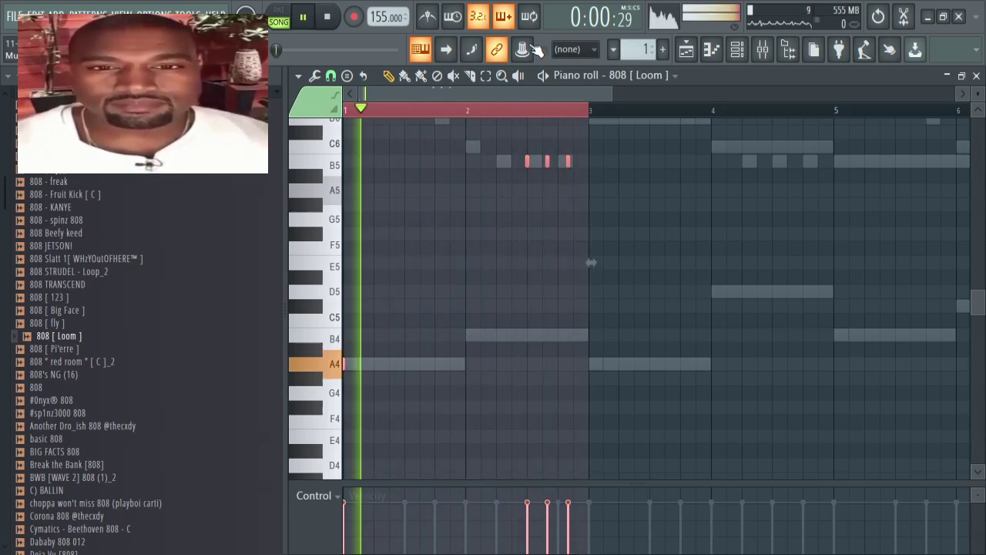
{"action": "scroll", "coordinate": [562, 121], "scroll_direction": "down", "scroll_amount": 5}
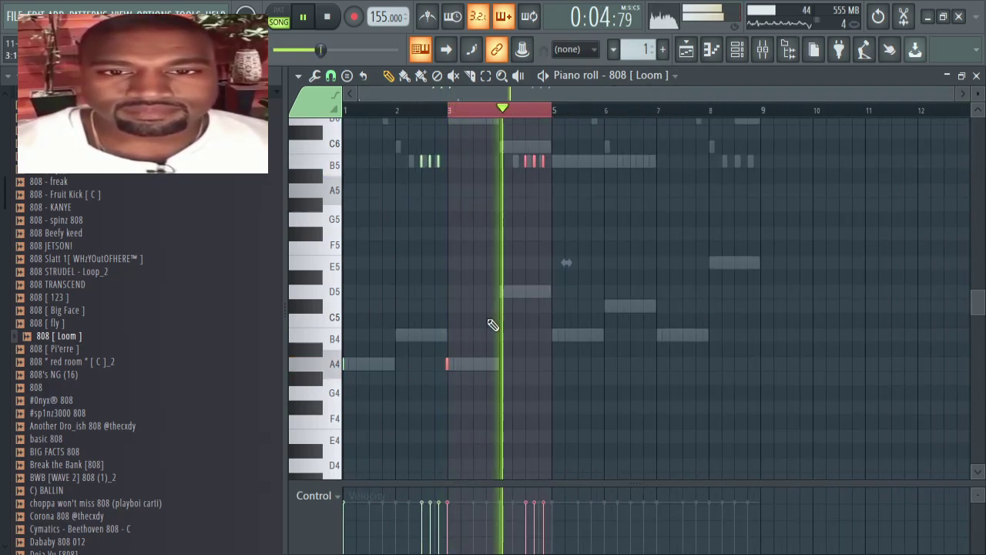
{"action": "scroll", "coordinate": [489, 322], "scroll_direction": "up", "scroll_amount": 2}
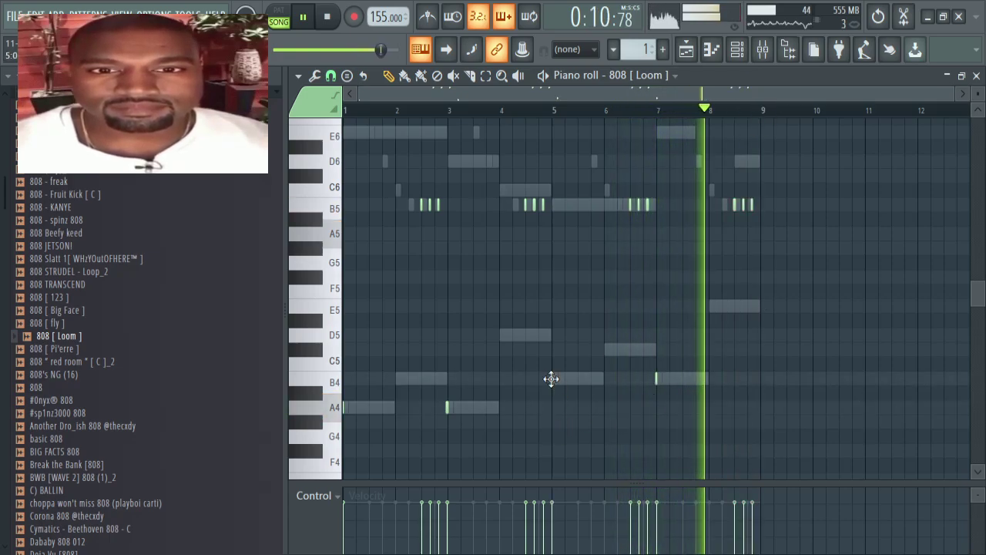
{"action": "scroll", "coordinate": [562, 422], "scroll_direction": "up", "scroll_amount": 6}
{"action": "scroll", "coordinate": [561, 423], "scroll_direction": "down", "scroll_amount": 5}
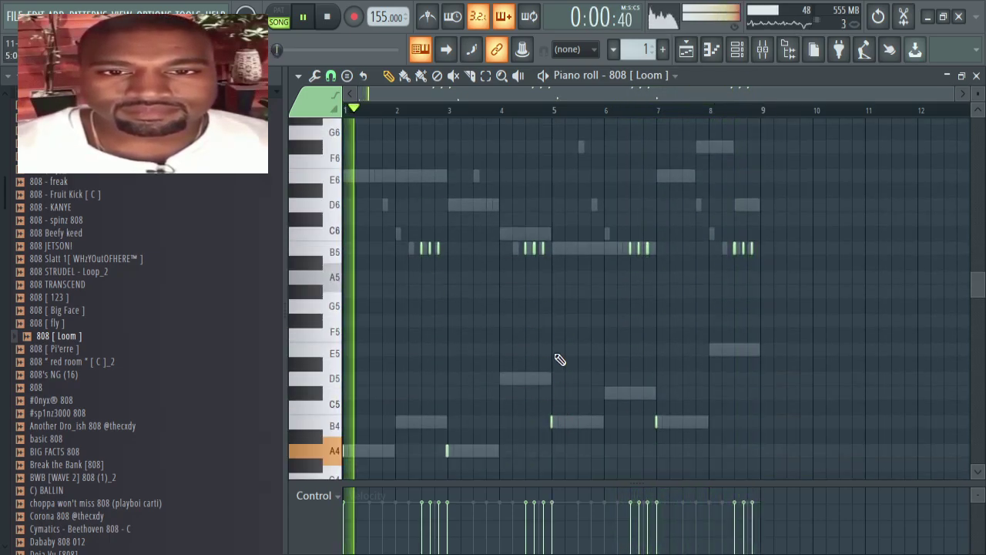
Step: Audition the three-note B5 runs in bars 6 and 8 at D6, then settle both runs on A5
{"action": "left_click_drag", "start_coordinate": [612, 241], "coordinate": [784, 264]}
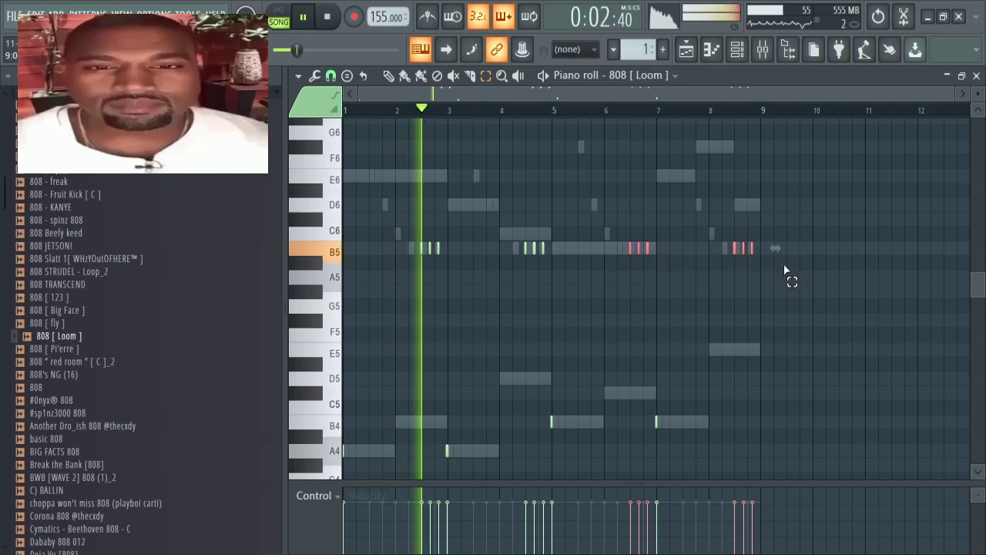
{"action": "key", "text": "shift+Up"}
{"action": "key", "text": "shift+Up"}
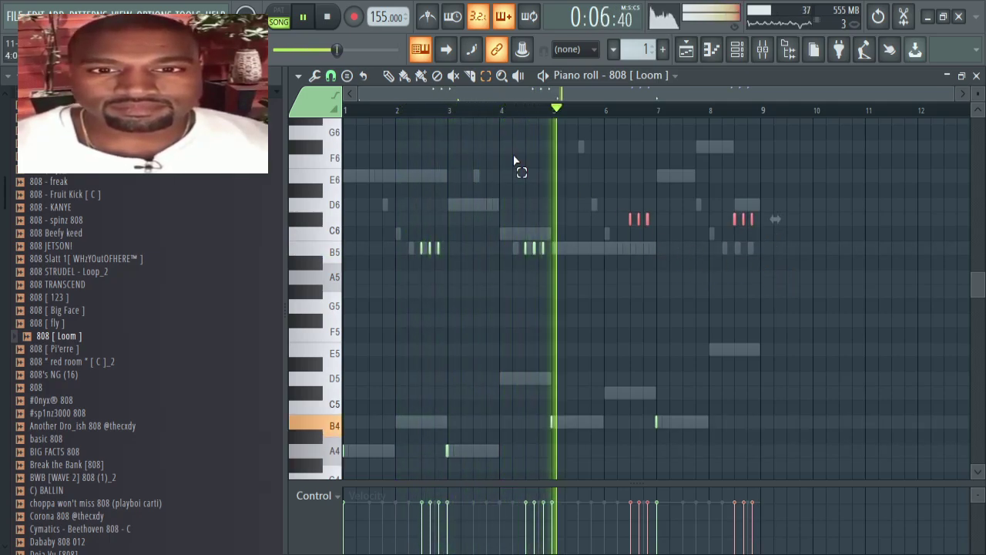
{"action": "scroll", "coordinate": [602, 294], "scroll_direction": "up", "scroll_amount": 4}
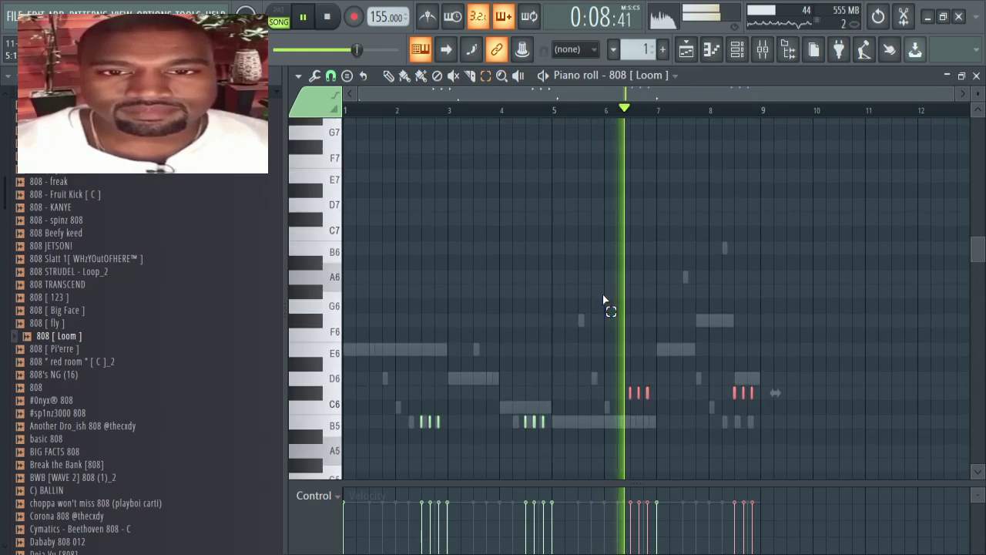
{"action": "scroll", "coordinate": [602, 293], "scroll_direction": "down", "scroll_amount": 5}
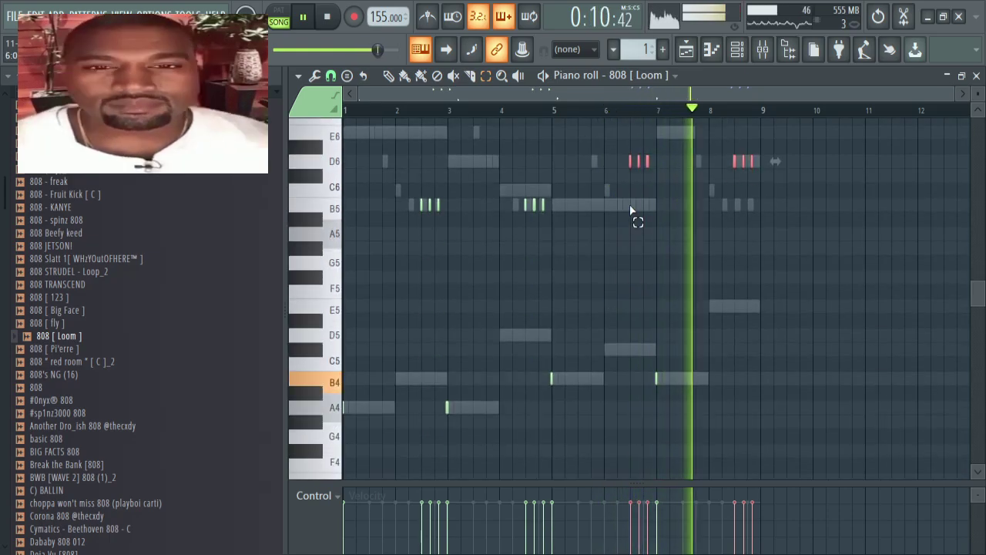
{"action": "scroll", "coordinate": [606, 259], "scroll_direction": "up", "scroll_amount": 3}
{"action": "scroll", "coordinate": [603, 259], "scroll_direction": "down", "scroll_amount": 4}
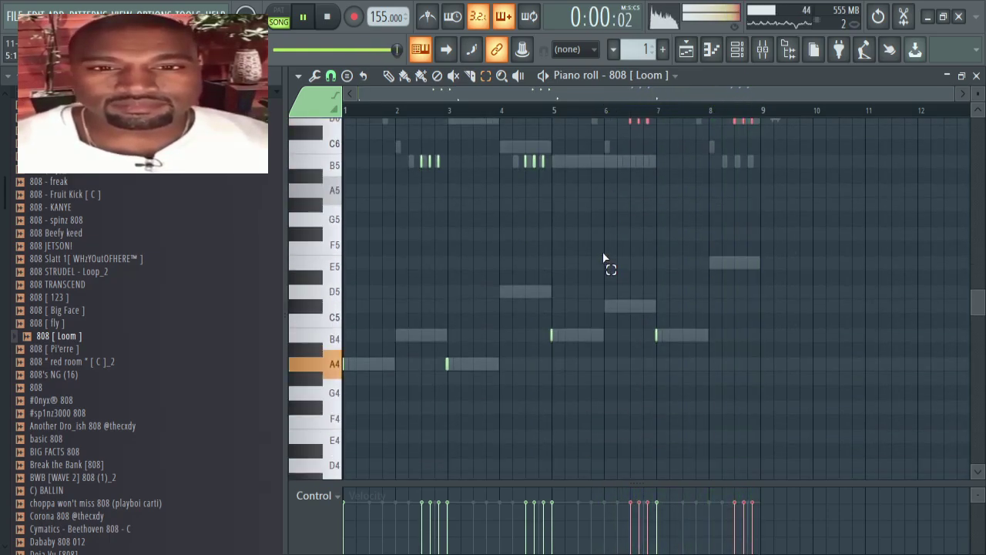
{"action": "scroll", "coordinate": [603, 259], "scroll_direction": "up", "scroll_amount": 2}
{"action": "key", "text": "shift+Down"}
{"action": "key", "text": "shift+Down"}
{"action": "key", "text": "shift+Down"}
{"action": "key", "text": "shift+Down"}
{"action": "key", "text": "shift+Down"}
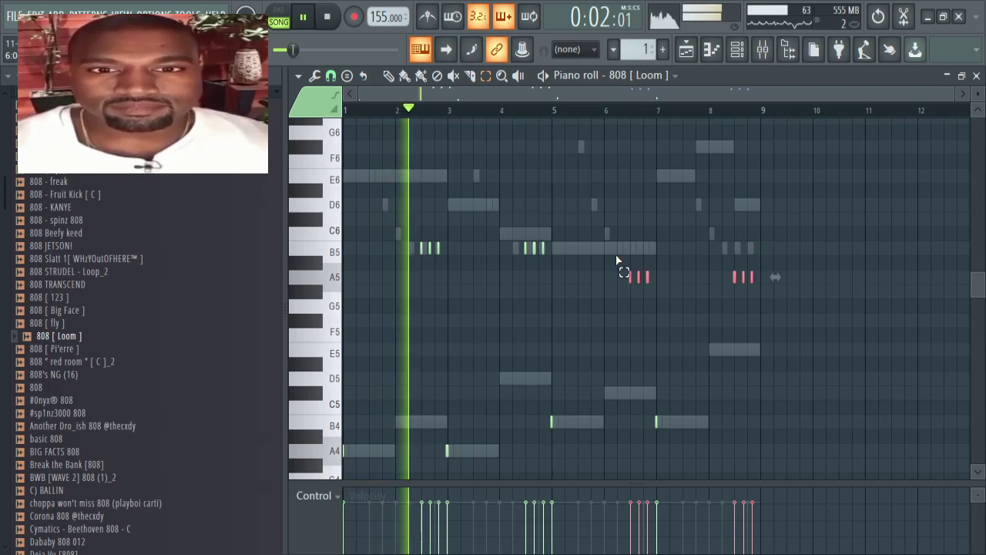
Step: Move the three-note B5 run in bar 4 to A5 and replay the song from that run
{"action": "left_click_drag", "start_coordinate": [483, 212], "coordinate": [603, 255]}
{"action": "key", "text": "shift+Down"}
{"action": "key", "text": "shift+Down"}
{"action": "key", "text": "shift+Down"}
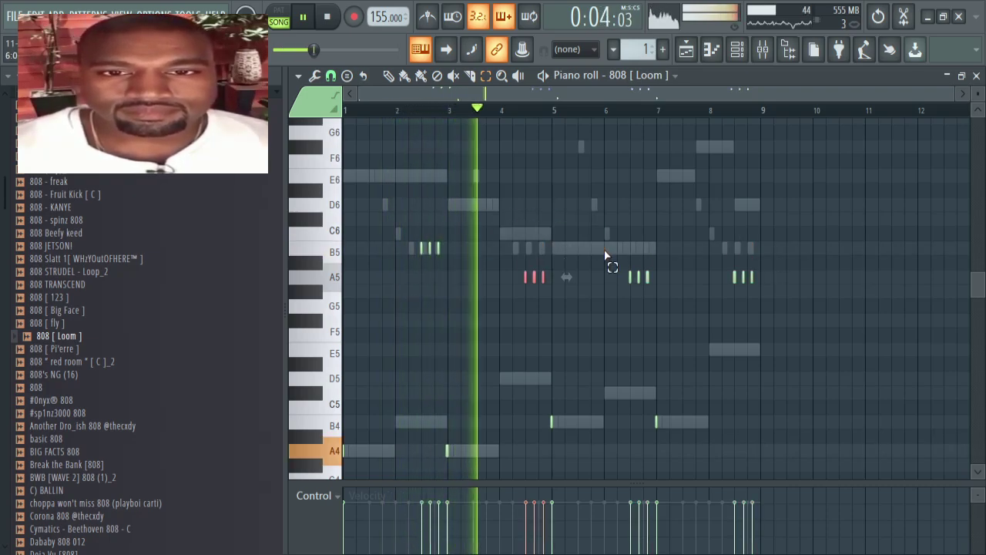
{"action": "key", "text": "shift+Up"}
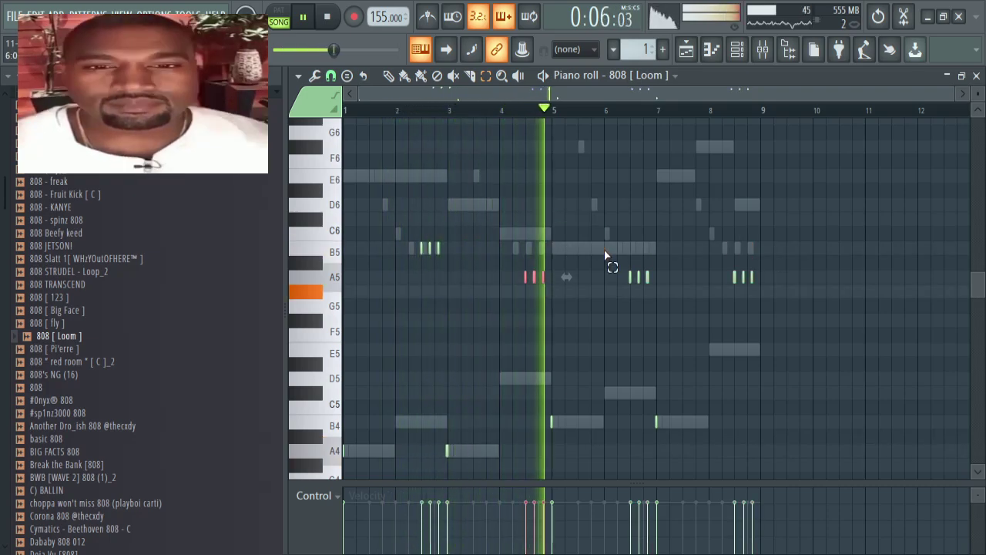
{"action": "left_click", "coordinate": [528, 108]}
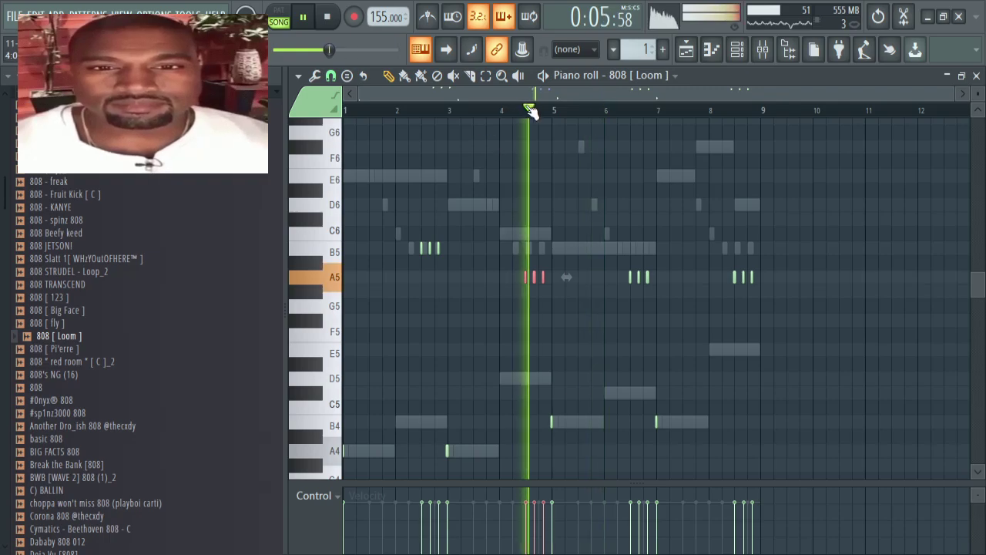
Step: Move the three-note A5 run in bar 6 up to B5 and replay the song from just before bar 7
{"action": "scroll", "coordinate": [696, 117], "scroll_direction": "up", "scroll_amount": 4}
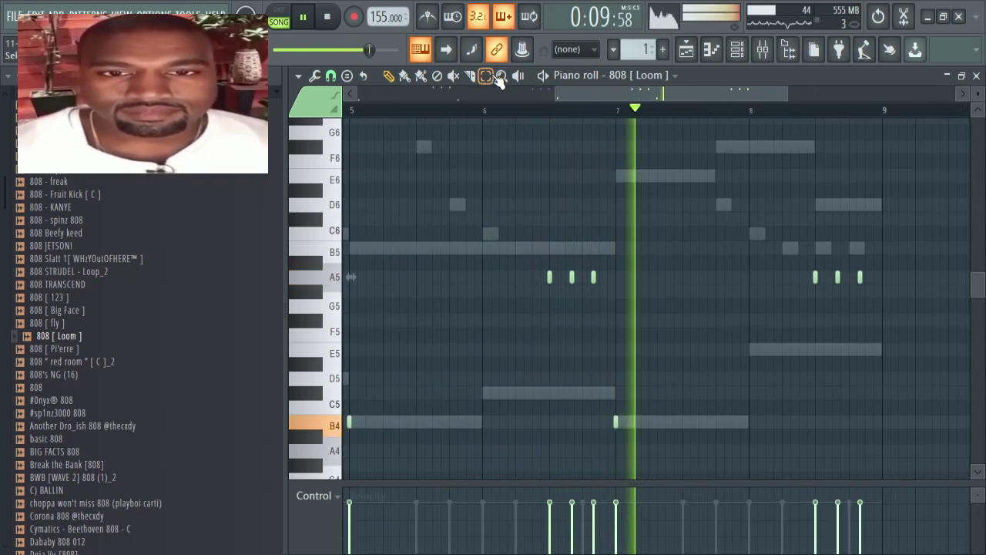
{"action": "left_click", "coordinate": [621, 336]}
{"action": "left_click_drag", "start_coordinate": [622, 334], "coordinate": [540, 189]}
{"action": "key", "text": "shift+Up"}
{"action": "key", "text": "shift+Up"}
{"action": "left_click", "coordinate": [391, 76]}
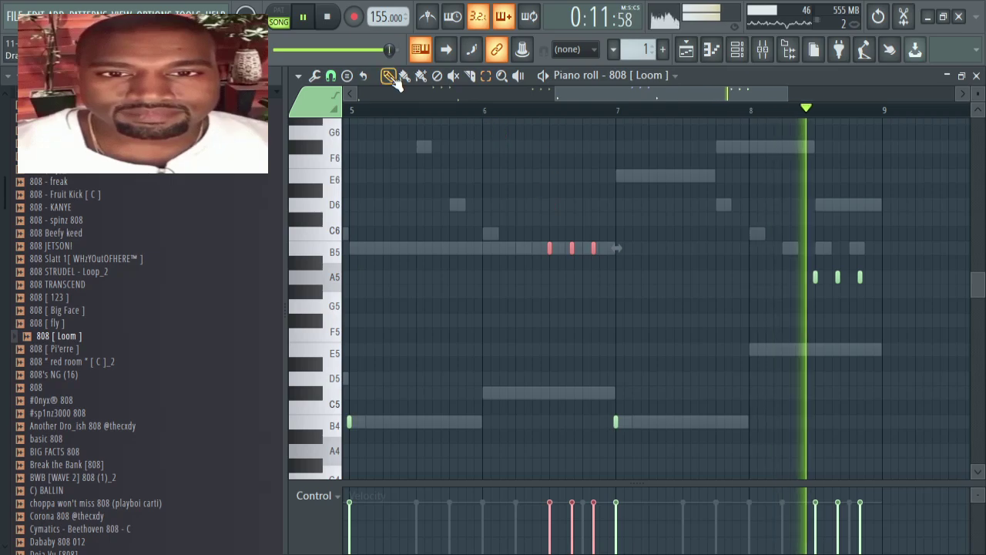
{"action": "left_click", "coordinate": [556, 107]}
{"action": "left_click", "coordinate": [544, 106]}
{"action": "scroll", "coordinate": [549, 108], "scroll_direction": "down", "scroll_amount": 4}
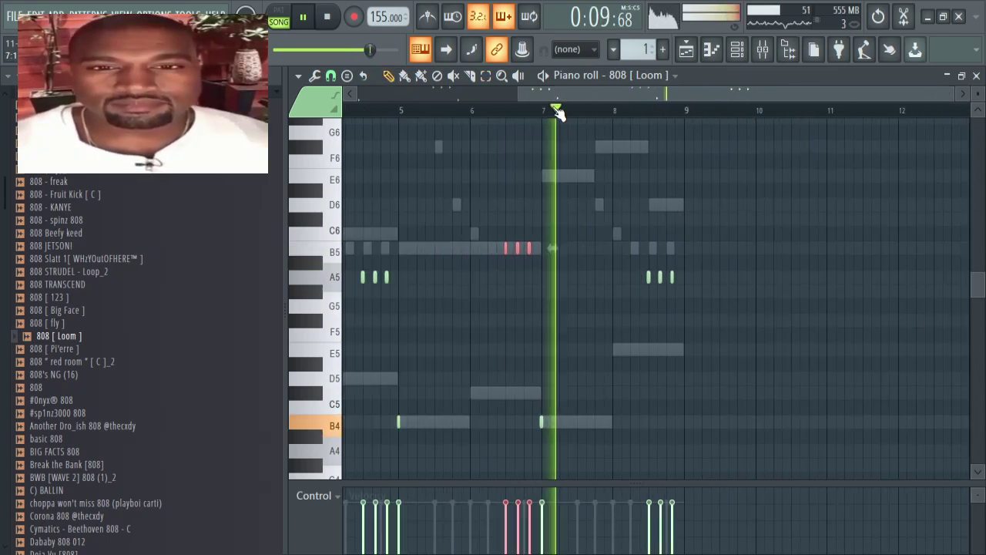
{"action": "scroll", "coordinate": [622, 267], "scroll_direction": "up", "scroll_amount": 3}
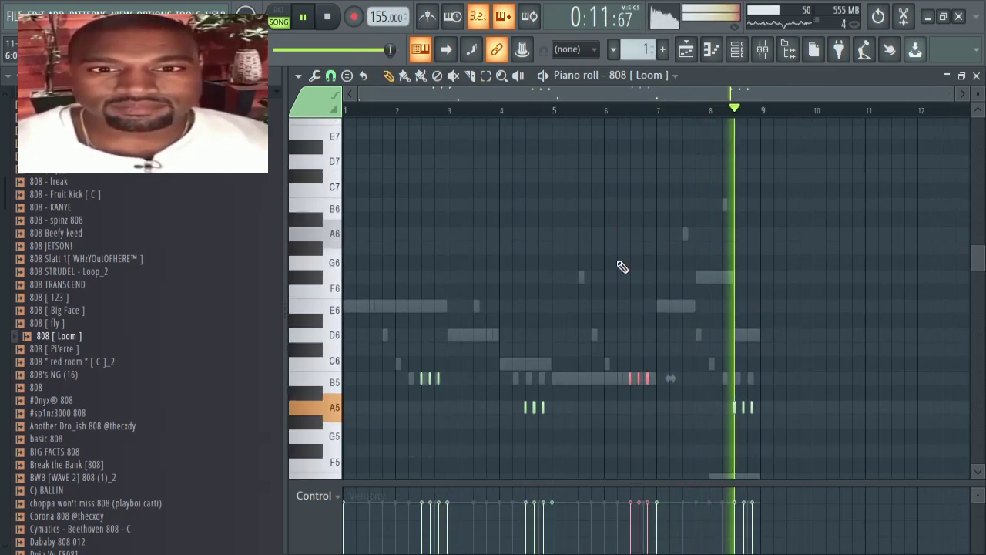
{"action": "scroll", "coordinate": [621, 208], "scroll_direction": "down", "scroll_amount": 2}
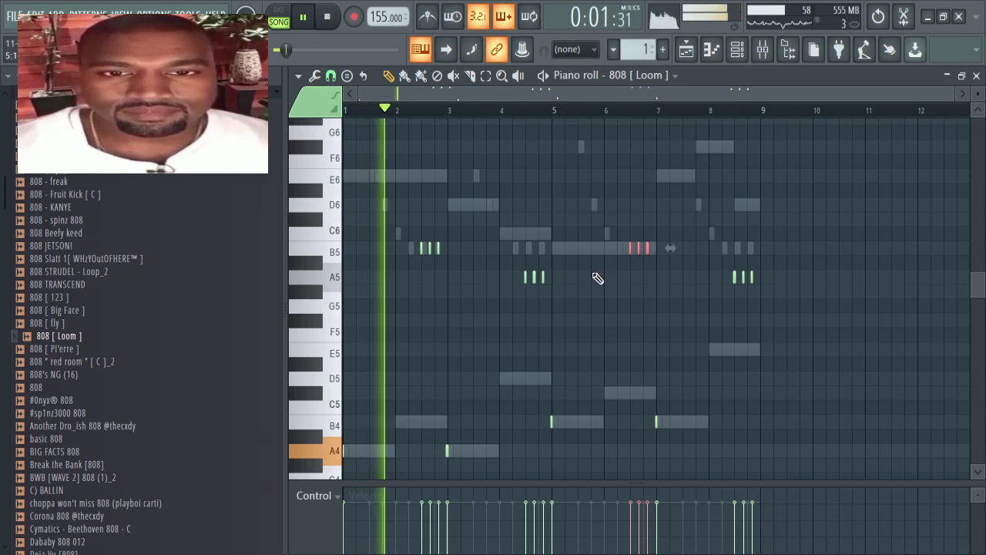
{"action": "scroll", "coordinate": [596, 283], "scroll_direction": "up", "scroll_amount": 3}
{"action": "scroll", "coordinate": [595, 287], "scroll_direction": "down", "scroll_amount": 1}
{"action": "scroll", "coordinate": [595, 288], "scroll_direction": "down", "scroll_amount": 4}
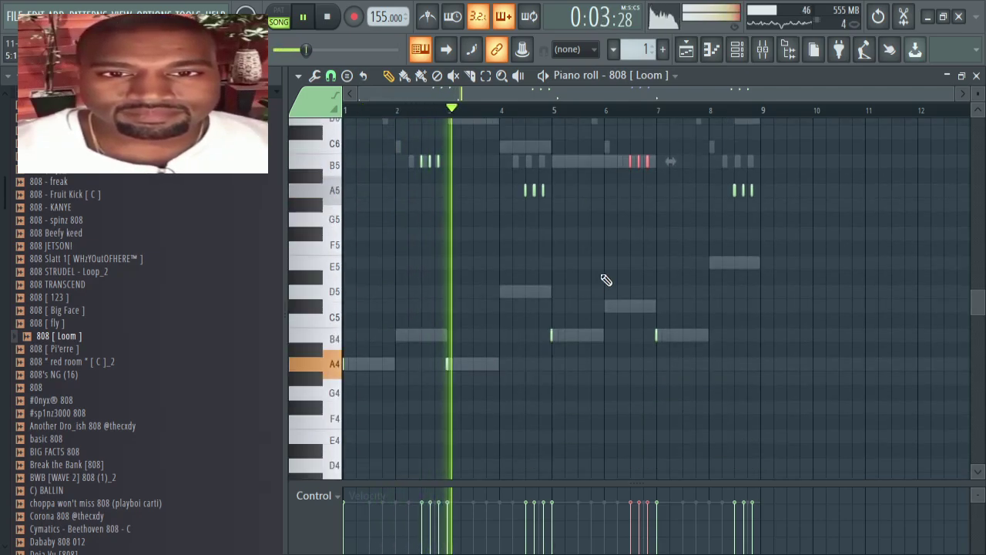
Step: Check the 808 [ Loom ] channel's settings, then route the channel to mixer track 5
{"action": "left_click", "coordinate": [736, 49]}
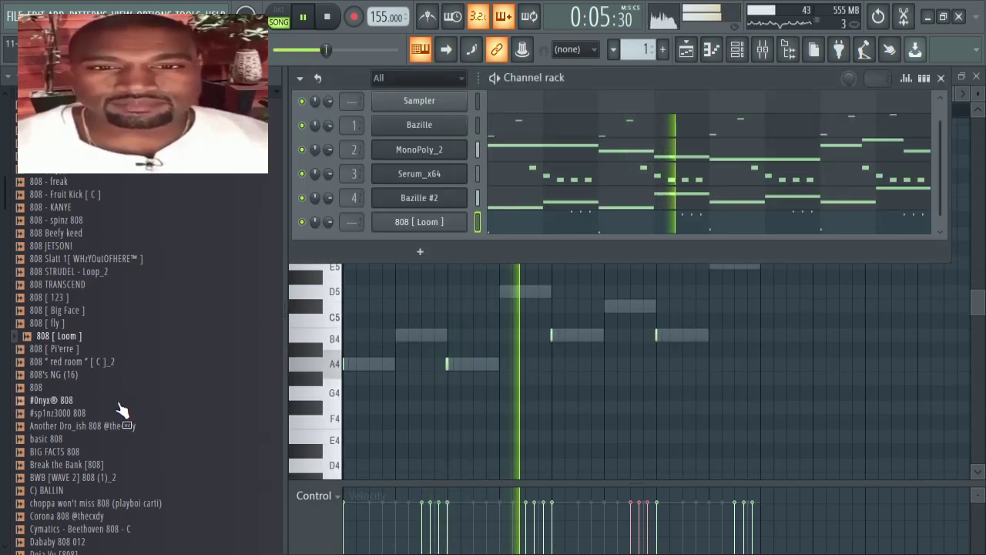
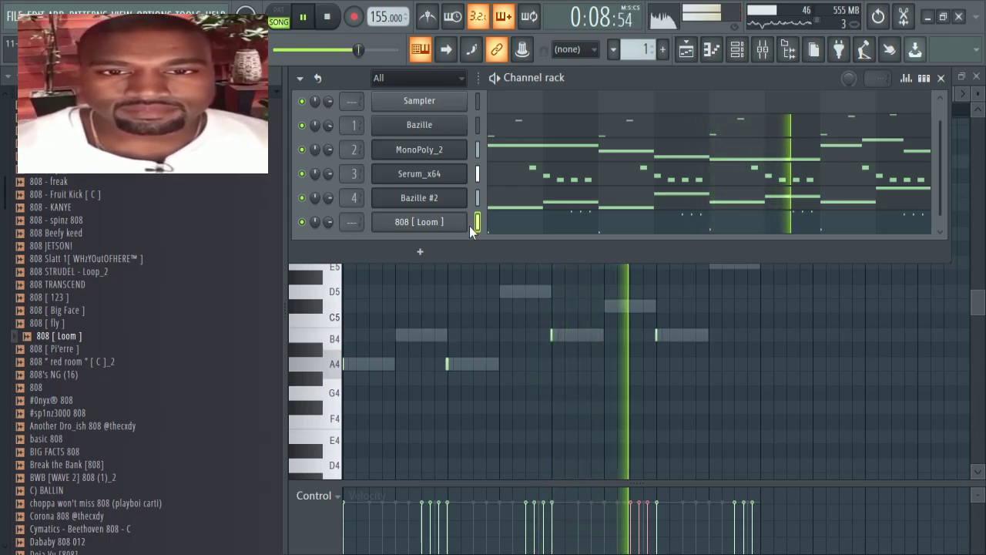
{"action": "left_click", "coordinate": [419, 222]}
{"action": "left_click", "coordinate": [403, 200]}
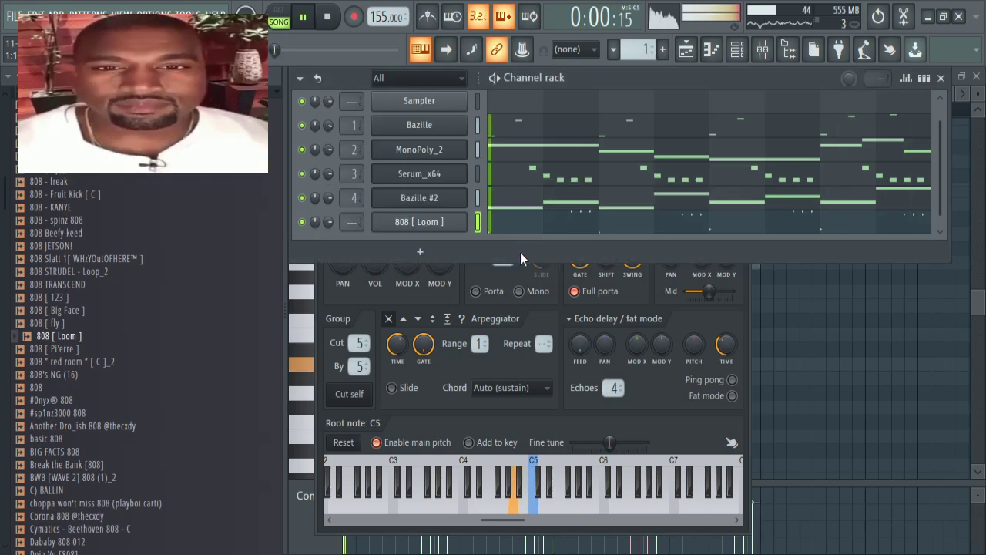
{"action": "left_click_drag", "start_coordinate": [521, 261], "coordinate": [516, 329]}
{"action": "key", "text": "F9"}
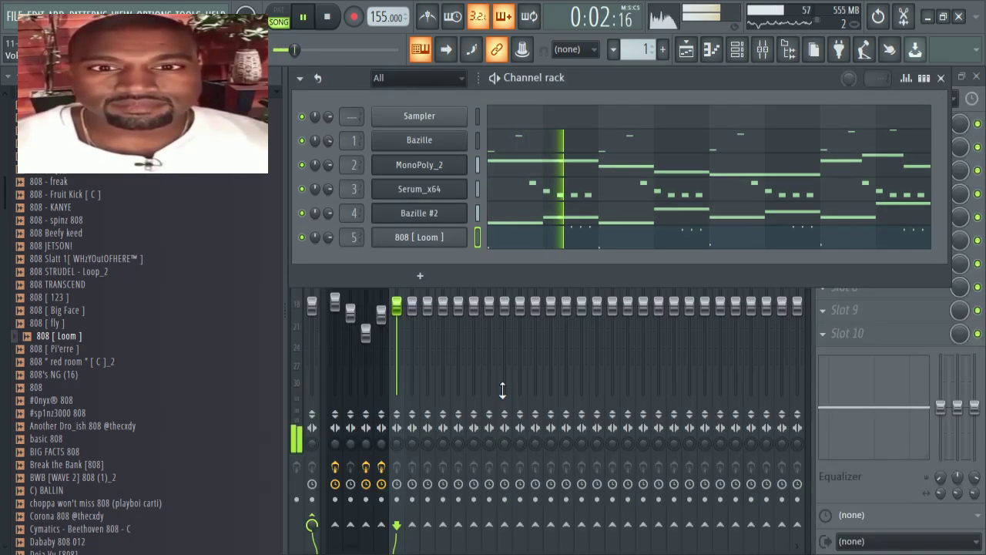
Step: Lower the 808 track's mixer fader and briefly mute Bazille #2 to compare the balance
{"action": "left_click_drag", "start_coordinate": [396, 306], "coordinate": [396, 315]}
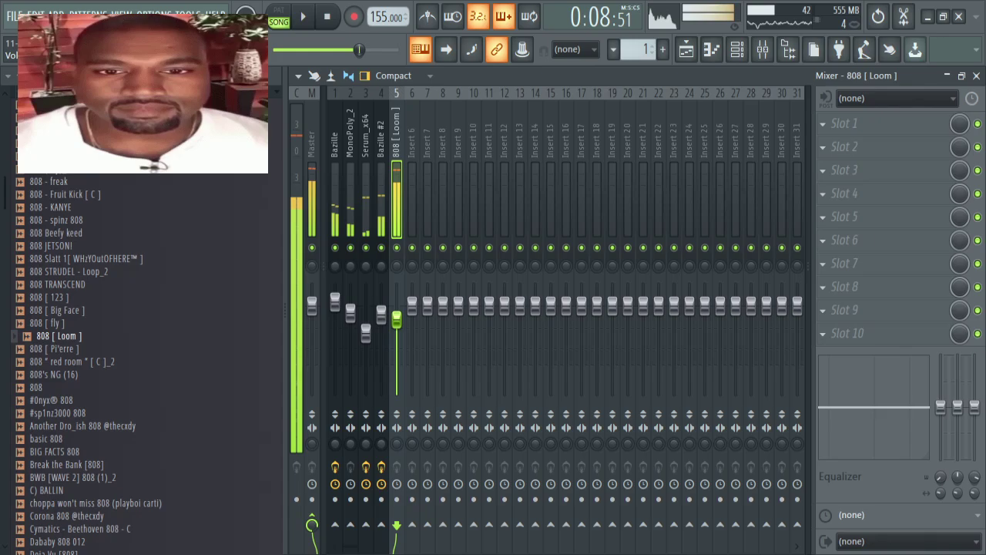
{"action": "left_click_drag", "start_coordinate": [396, 318], "coordinate": [396, 327]}
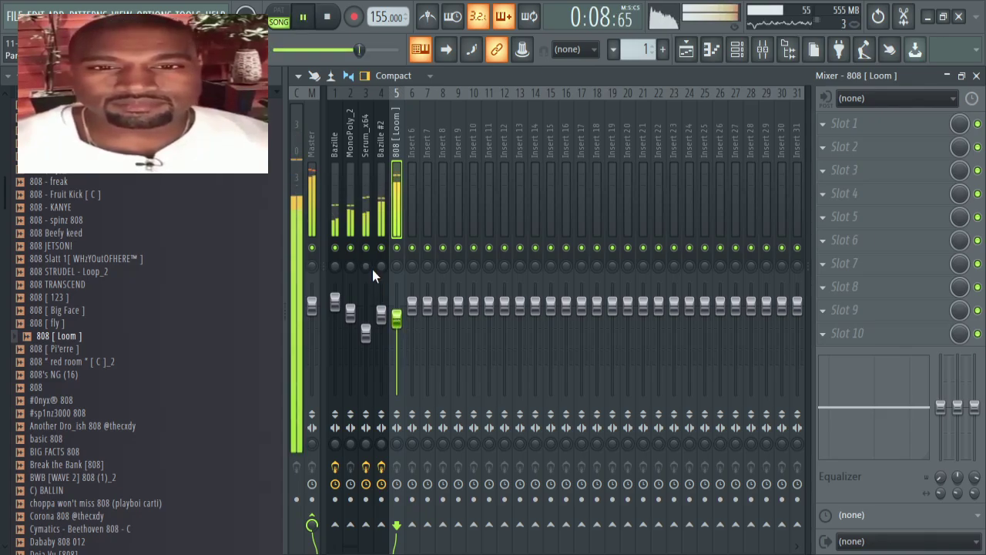
{"action": "left_click", "coordinate": [380, 247]}
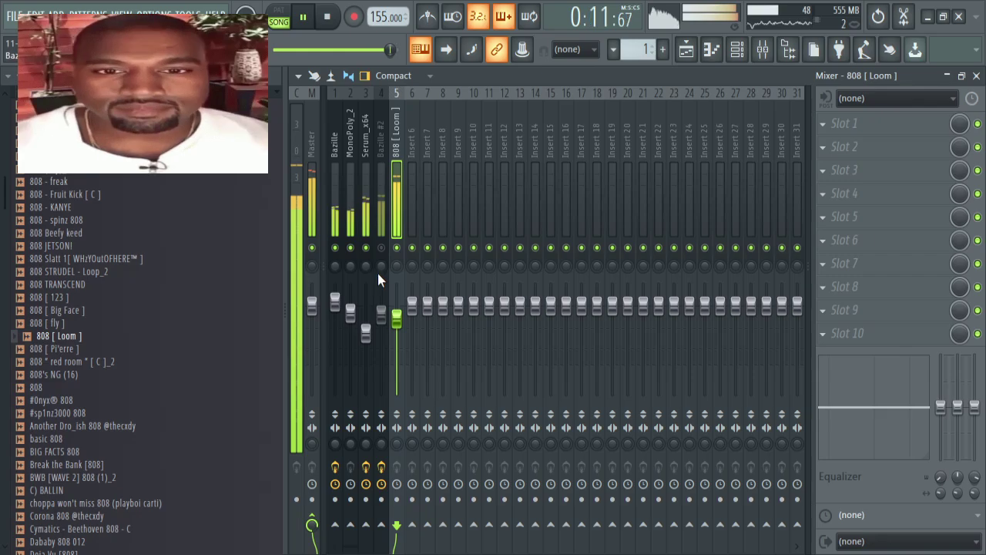
{"action": "left_click", "coordinate": [380, 248]}
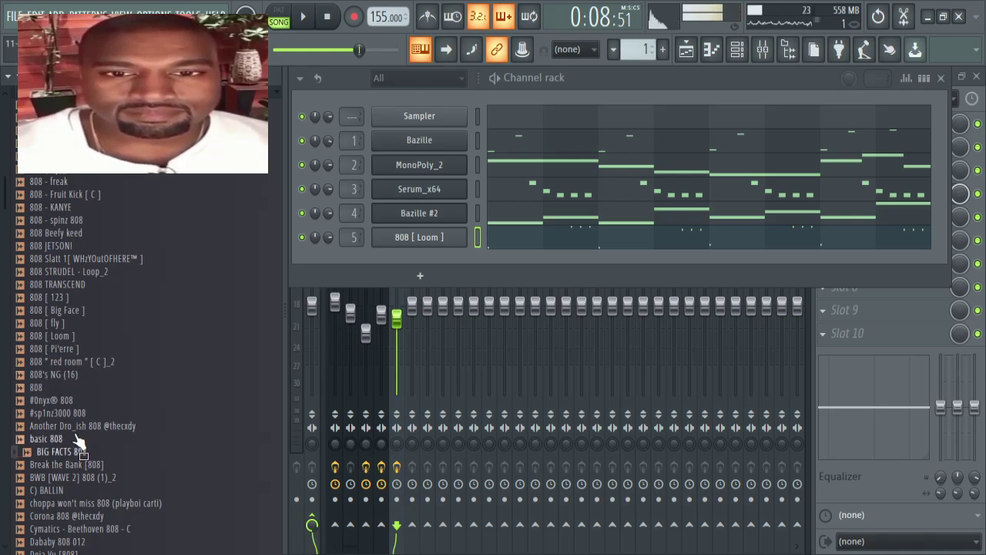
Step: Try the #0nyx® 808 sample in the 808 channel during playback and open it in Edison
{"action": "left_click_drag", "start_coordinate": [77, 439], "coordinate": [459, 236]}
{"action": "key", "text": "space"}
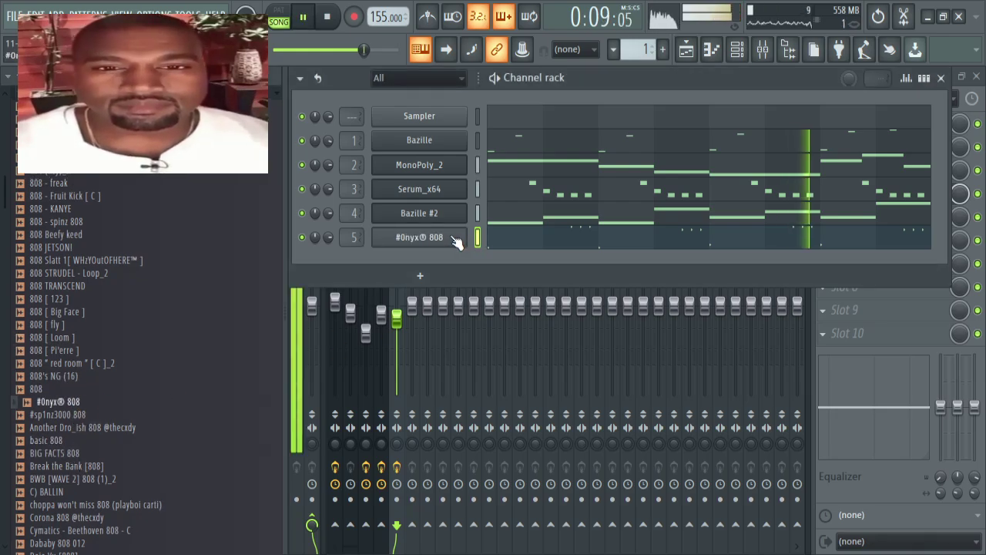
{"action": "left_click", "coordinate": [455, 236]}
{"action": "left_click", "coordinate": [334, 199]}
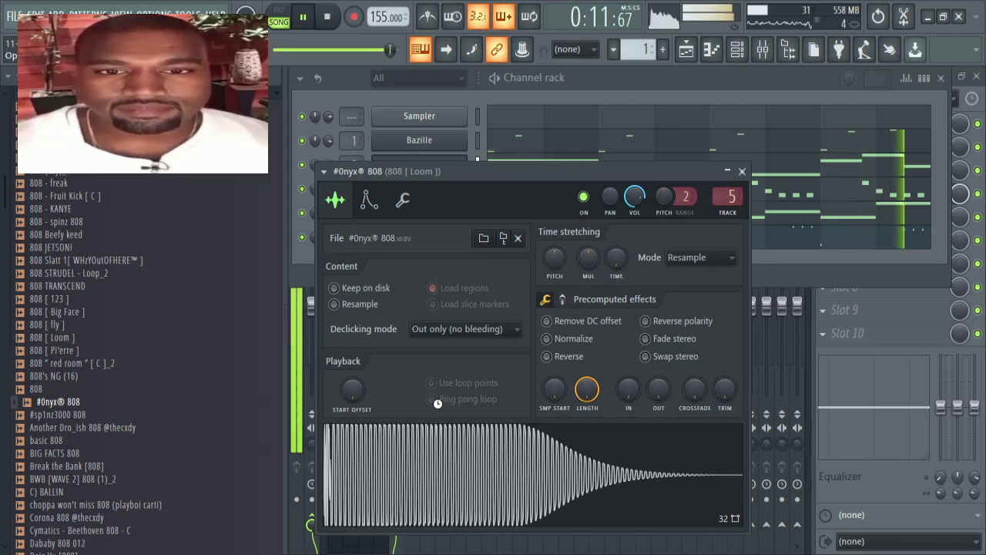
{"action": "double_click", "coordinate": [583, 425]}
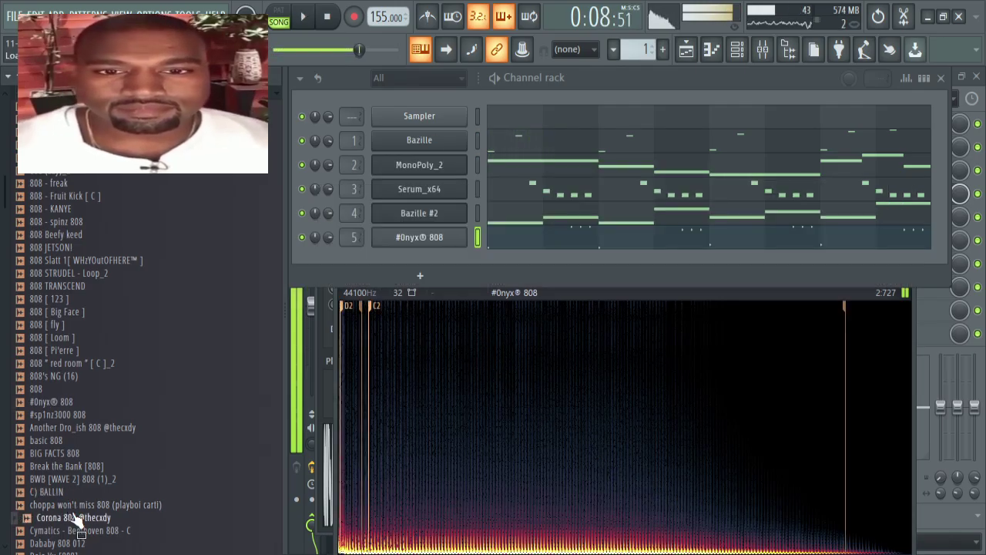
Step: Try the Cymatics - Beethoven 808 - C sample in the 808 channel while the song plays
{"action": "scroll", "coordinate": [73, 531], "scroll_direction": "down", "scroll_amount": 2}
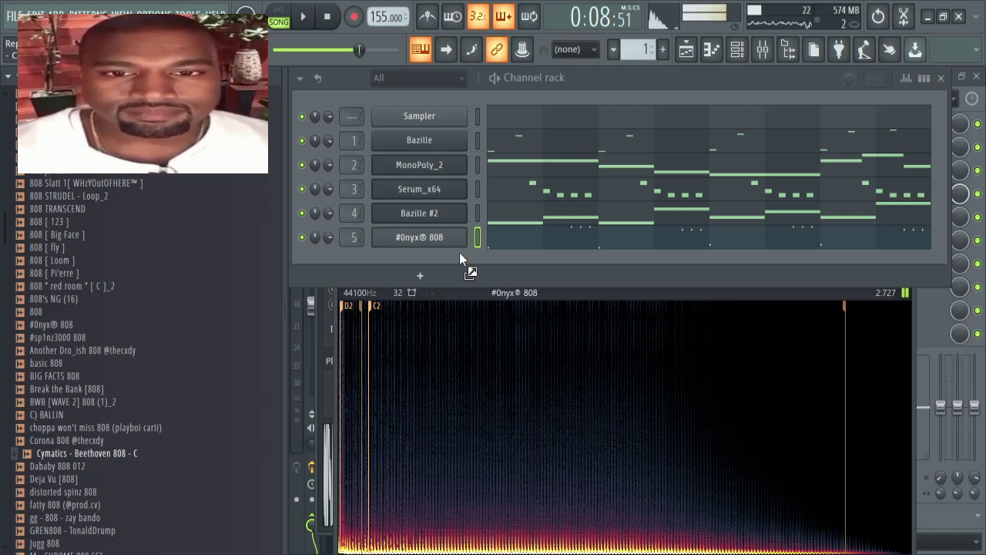
{"action": "left_click_drag", "start_coordinate": [459, 252], "coordinate": [451, 240]}
{"action": "key", "text": "space"}
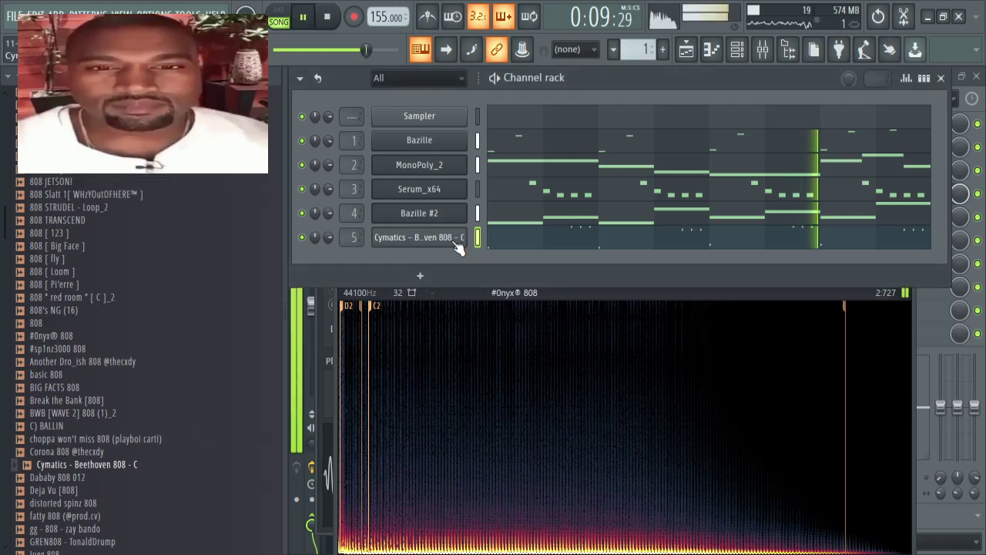
{"action": "left_click", "coordinate": [458, 239]}
{"action": "left_click", "coordinate": [752, 253]}
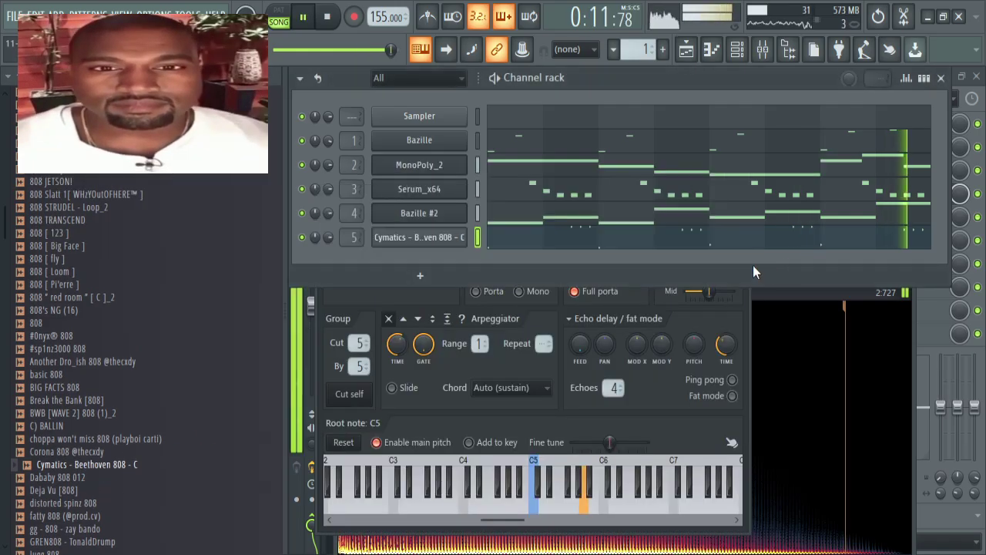
Step: Try the M - CHROME 808 [C] sample in the 808 channel while the song plays
{"action": "scroll", "coordinate": [93, 401], "scroll_direction": "down", "scroll_amount": 4}
{"action": "left_click_drag", "start_coordinate": [85, 412], "coordinate": [439, 245]}
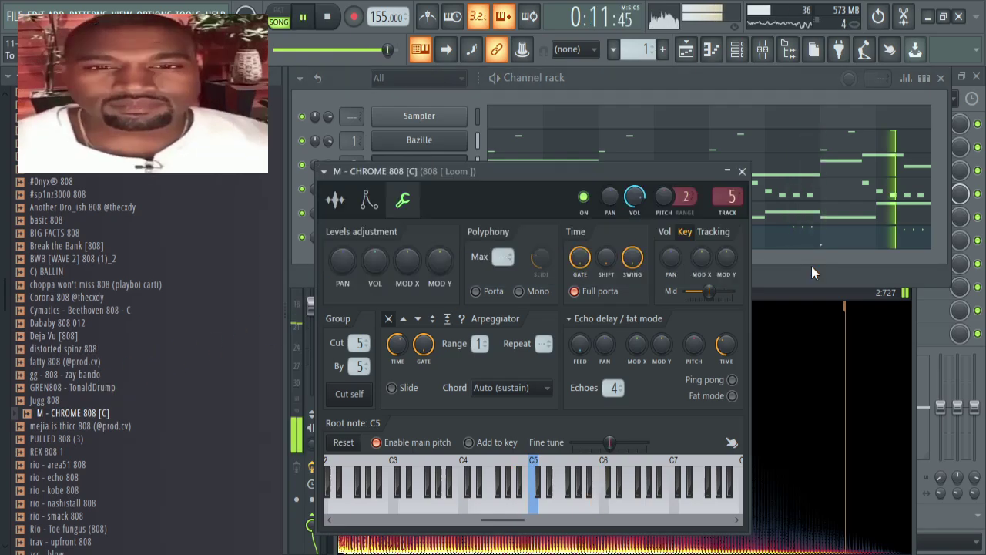
{"action": "left_click", "coordinate": [811, 266]}
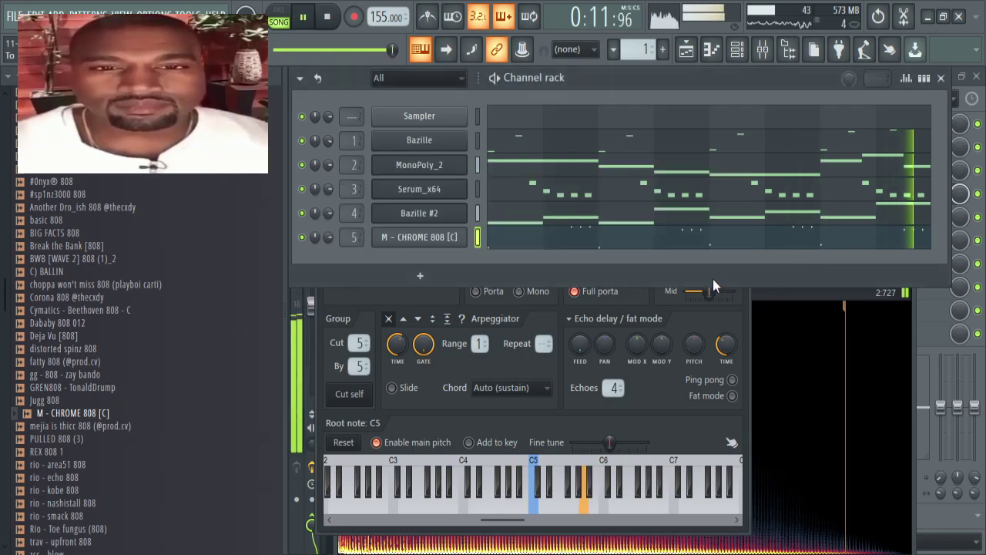
Step: Preview Rio - Toe fungus (808), then try trav - upfront 808 in the 808 channel during playback
{"action": "scroll", "coordinate": [120, 385], "scroll_direction": "down", "scroll_amount": 4}
{"action": "left_click", "coordinate": [108, 375]}
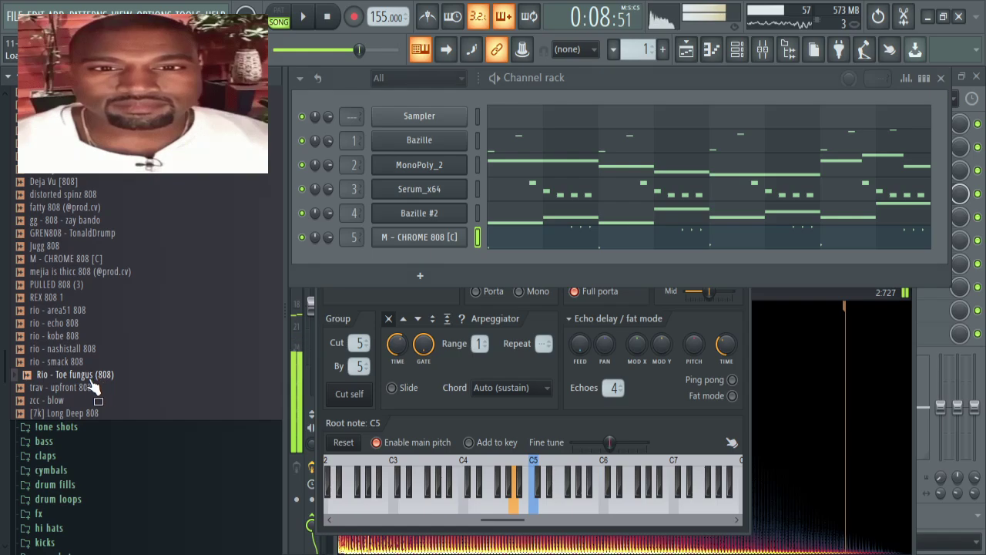
{"action": "left_click", "coordinate": [87, 386]}
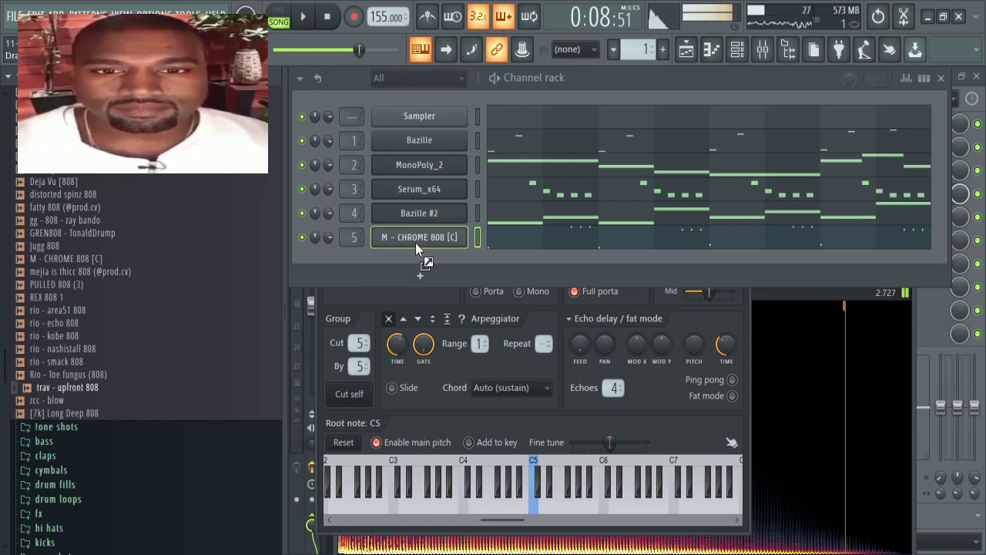
{"action": "left_click_drag", "start_coordinate": [415, 242], "coordinate": [419, 246]}
{"action": "key", "text": "space"}
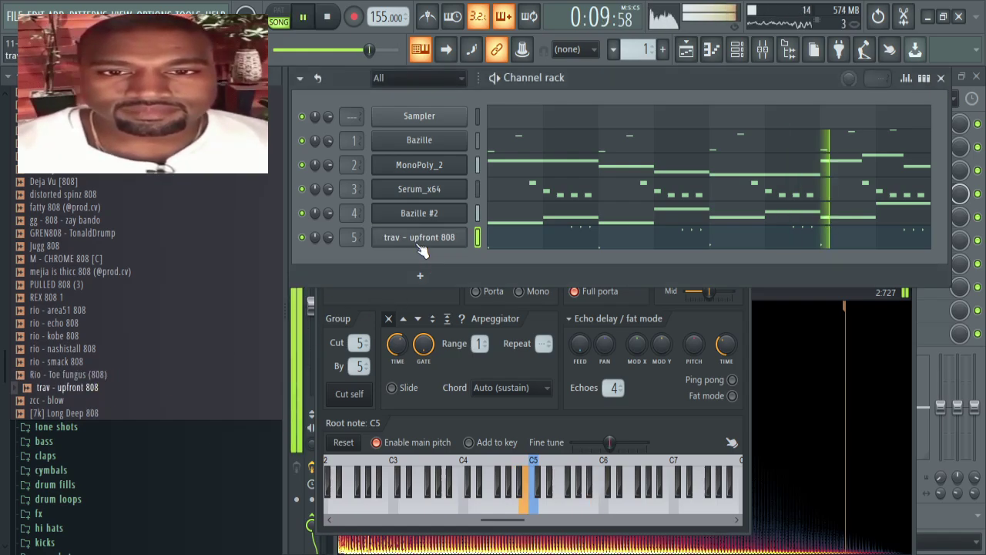
Step: Replace the 808 channel's sample with zcc - blow and open it in Edison to check its pitch
{"action": "left_click_drag", "start_coordinate": [53, 399], "coordinate": [425, 245]}
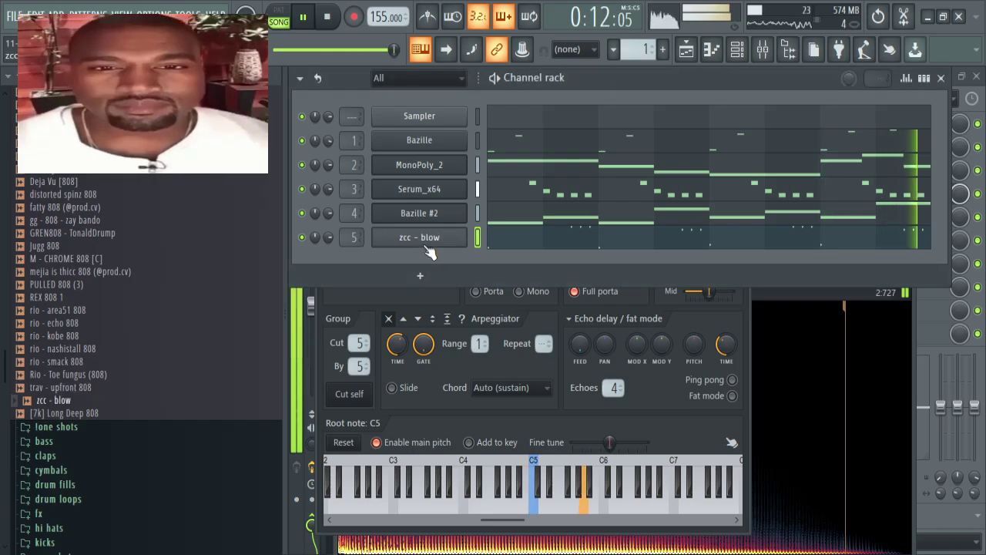
{"action": "left_click", "coordinate": [428, 243]}
{"action": "left_click", "coordinate": [427, 242]}
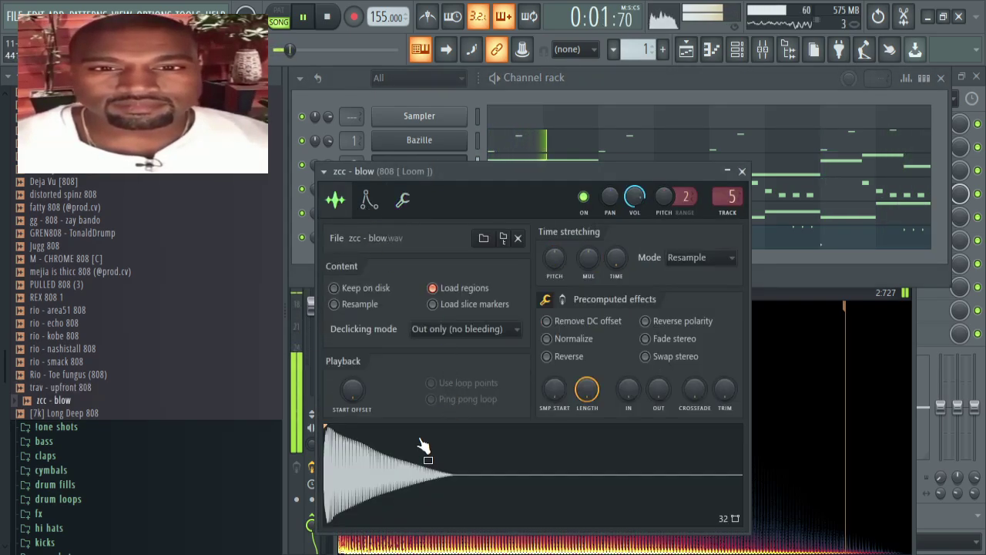
{"action": "key", "text": "ctrl+e"}
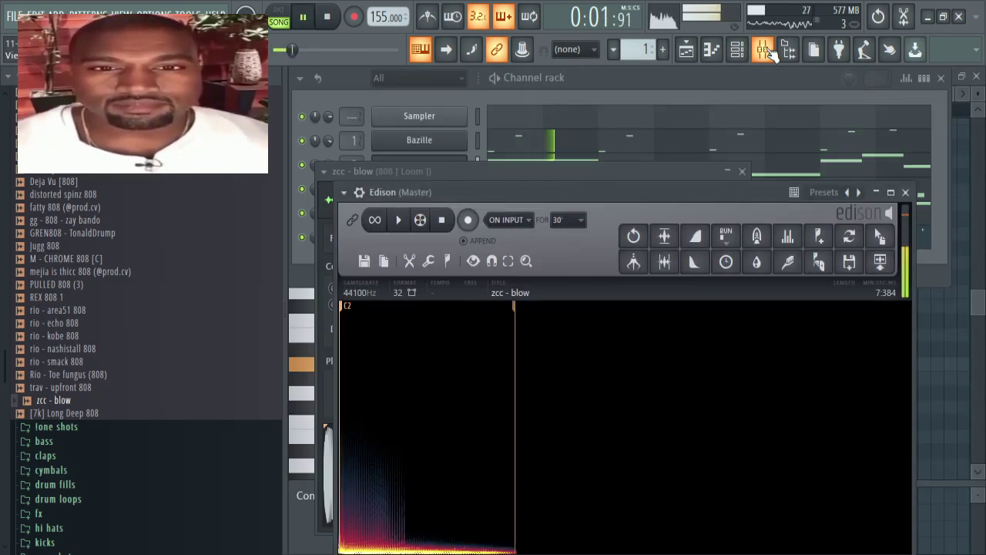
Step: Raise the 808's mixer fader and use Fruity parametric EQ 2 to roll off its highs, with band 4 cut at about 800 Hz
{"action": "left_click", "coordinate": [761, 49]}
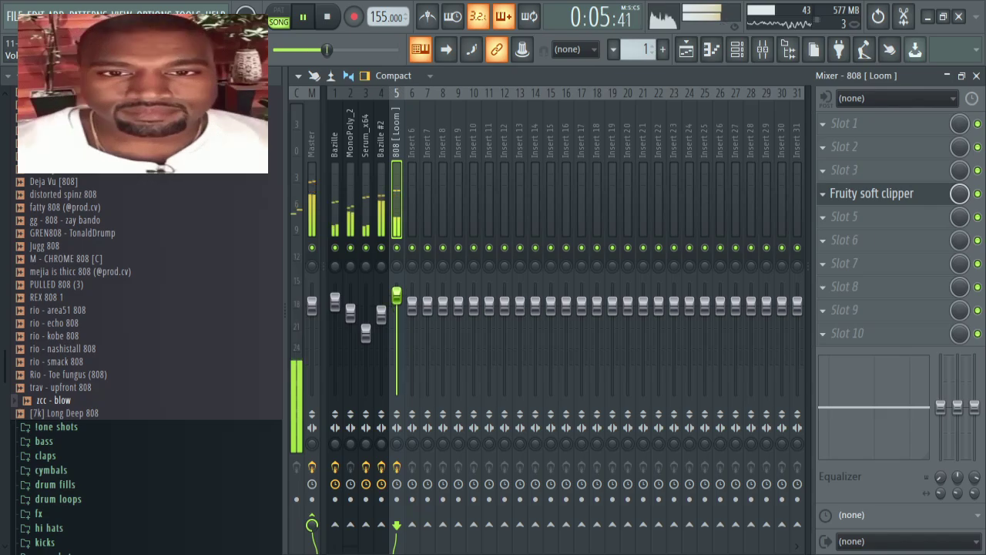
{"action": "left_click_drag", "start_coordinate": [396, 297], "coordinate": [396, 293]}
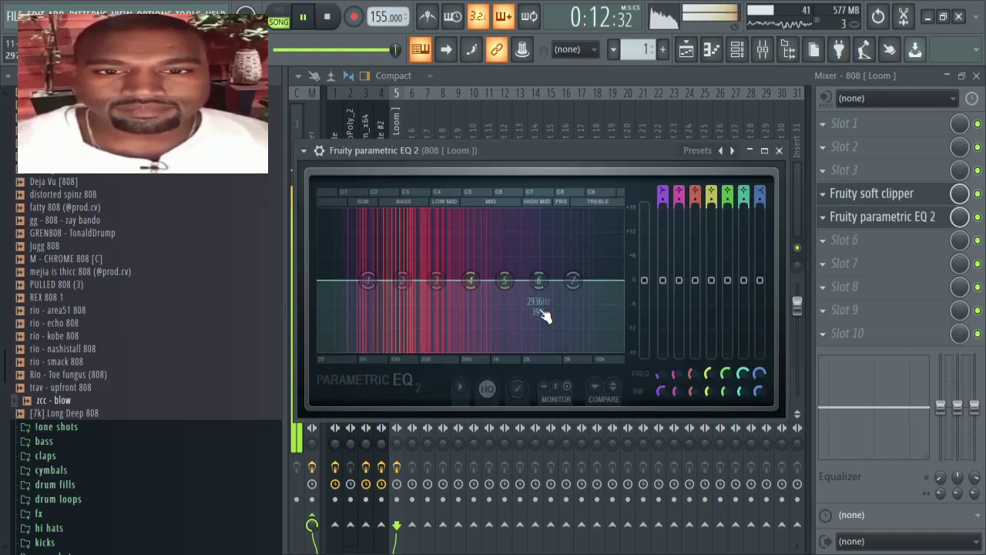
{"action": "left_click_drag", "start_coordinate": [470, 280], "coordinate": [488, 324]}
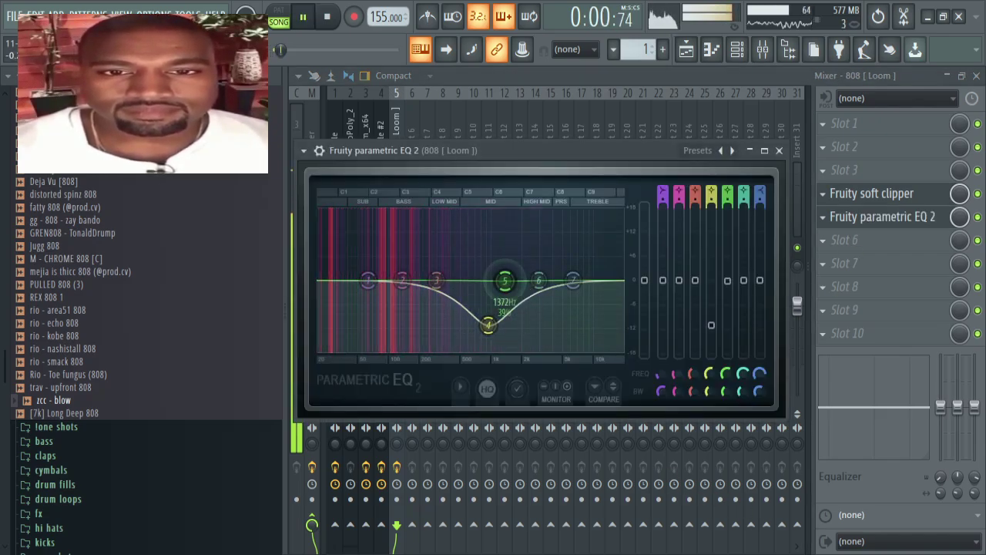
{"action": "left_click_drag", "start_coordinate": [505, 279], "coordinate": [512, 276]}
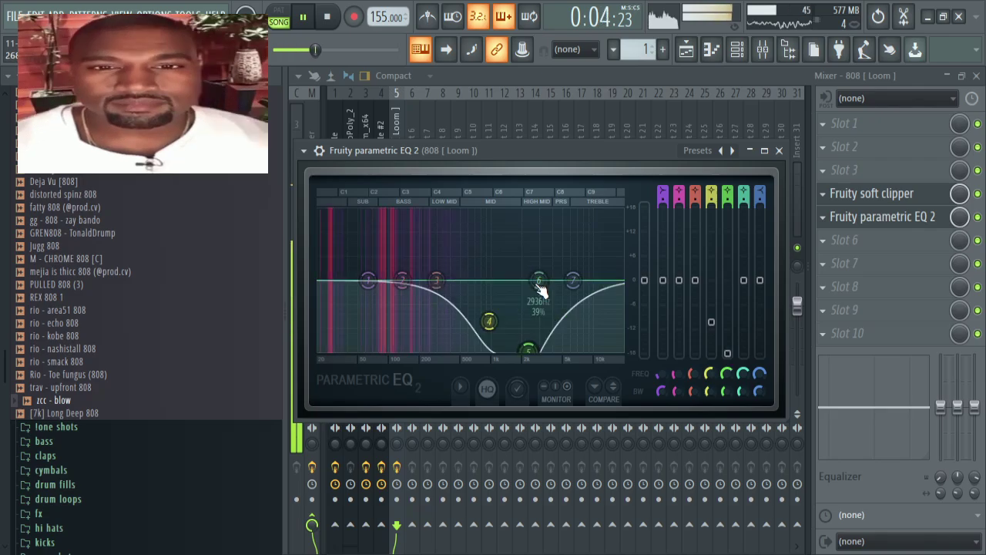
{"action": "left_click_drag", "start_coordinate": [539, 286], "coordinate": [544, 342]}
{"action": "left_click_drag", "start_coordinate": [488, 320], "coordinate": [454, 335]}
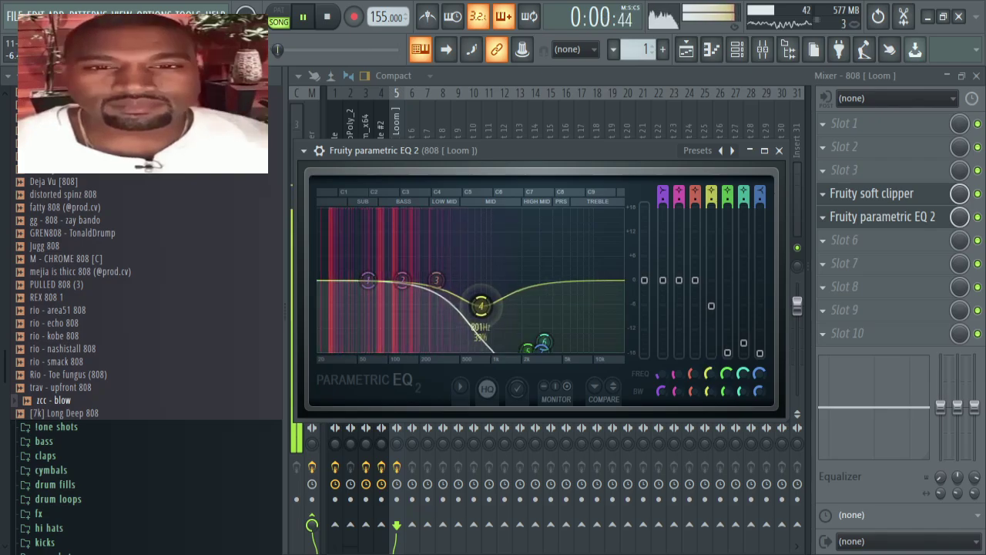
{"action": "left_click_drag", "start_coordinate": [469, 302], "coordinate": [479, 303]}
{"action": "left_click", "coordinate": [529, 83]}
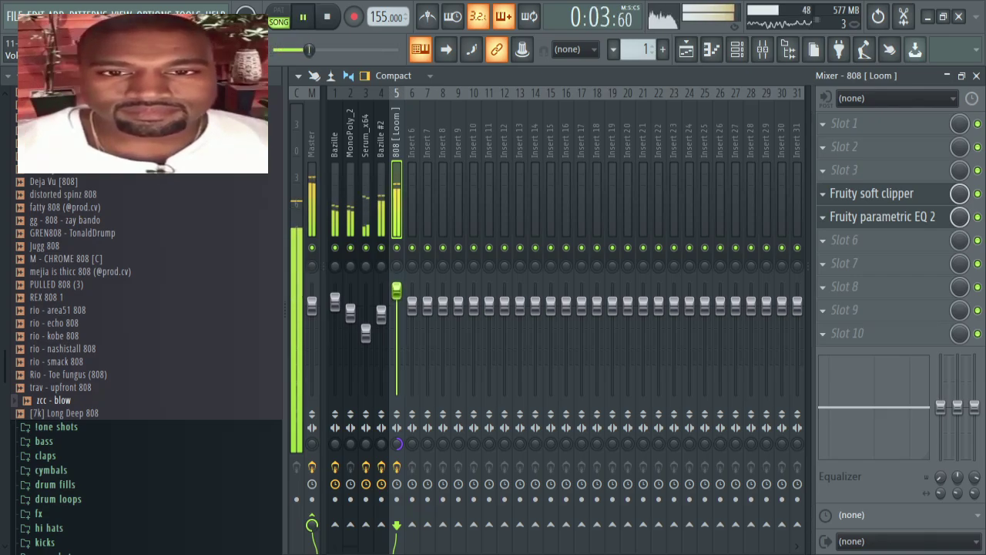
{"action": "left_click", "coordinate": [736, 49]}
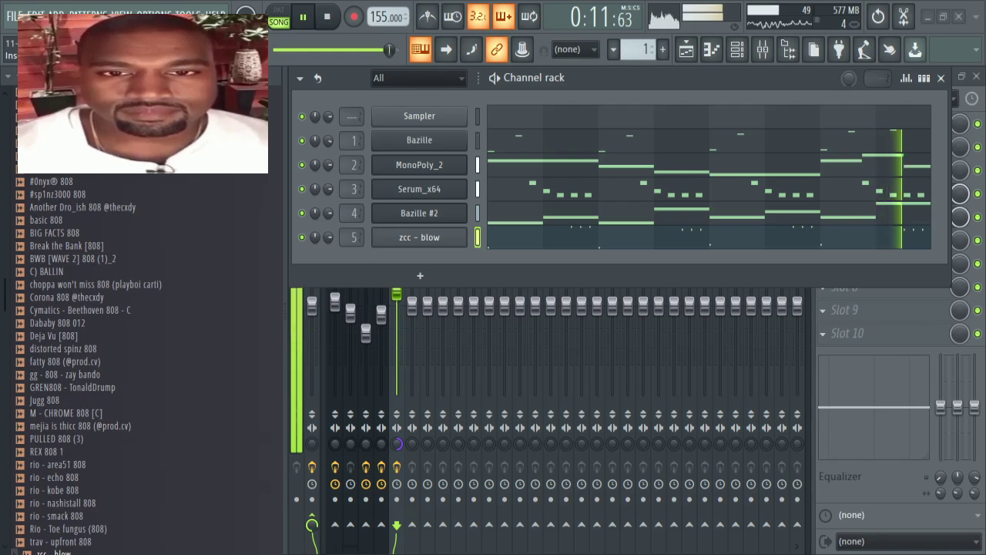
Step: Add the #yal3 snare sample from the !saitam drumkit's snares folder as a new channel below zcc - blow
{"action": "key", "text": "F6"}
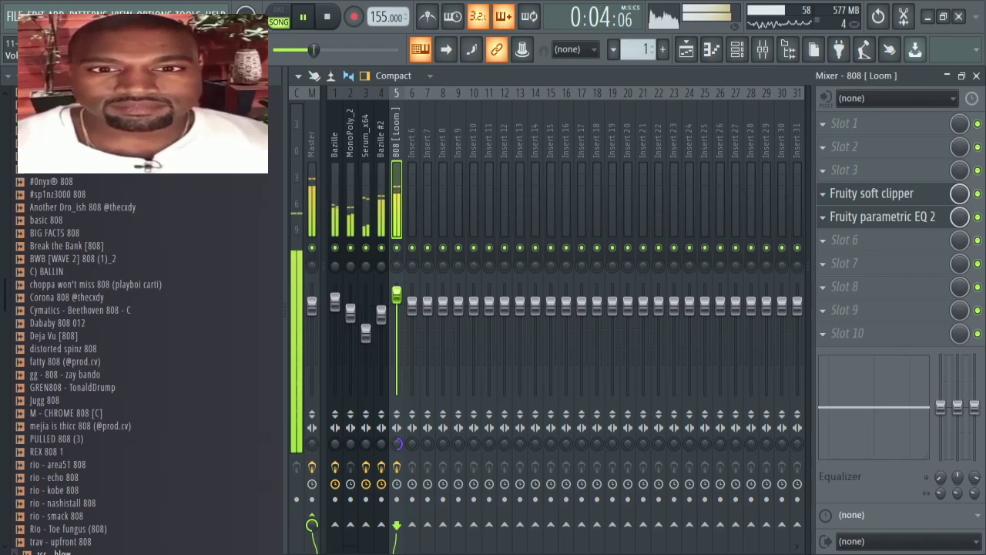
{"action": "left_click", "coordinate": [736, 49]}
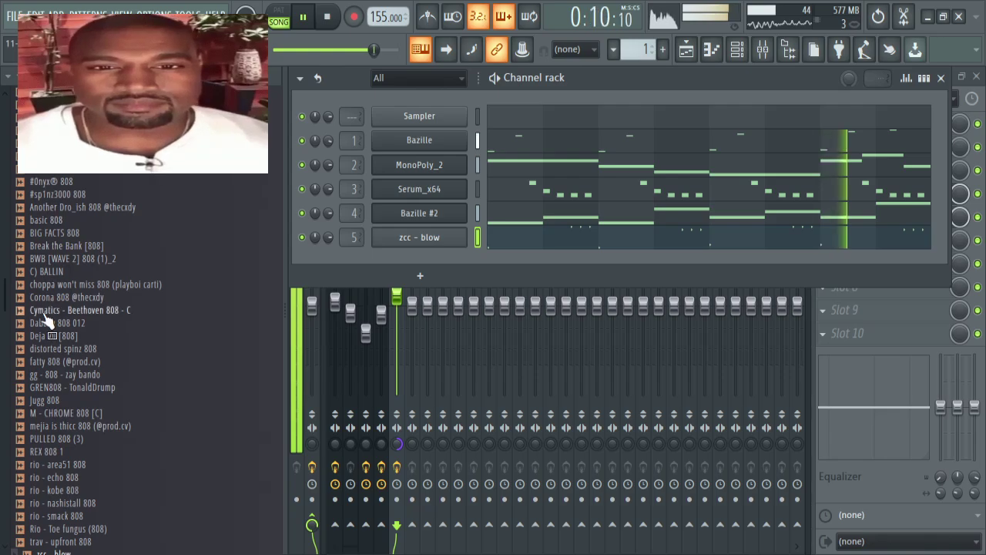
{"action": "scroll", "coordinate": [54, 278], "scroll_direction": "up", "scroll_amount": 10}
{"action": "left_click", "coordinate": [69, 247]}
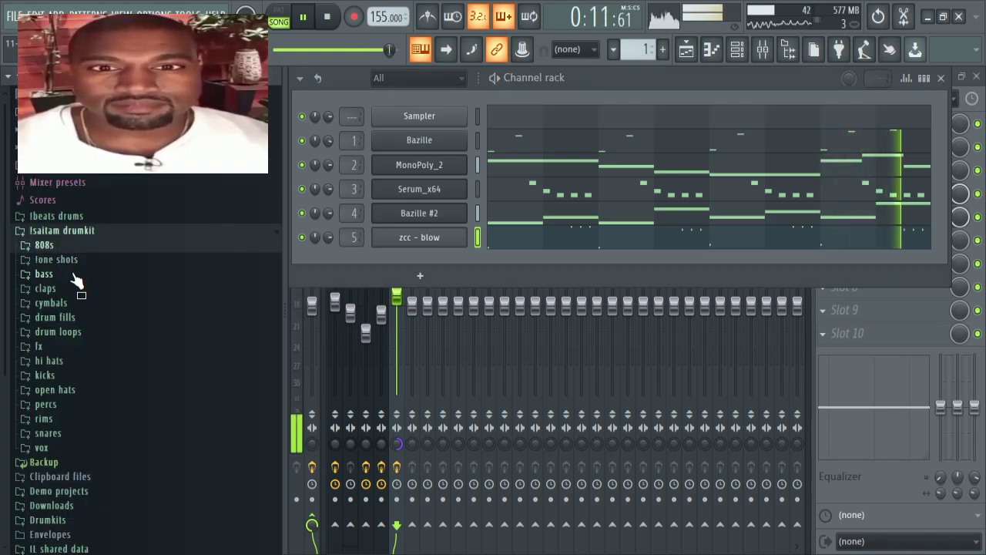
{"action": "left_click", "coordinate": [47, 433]}
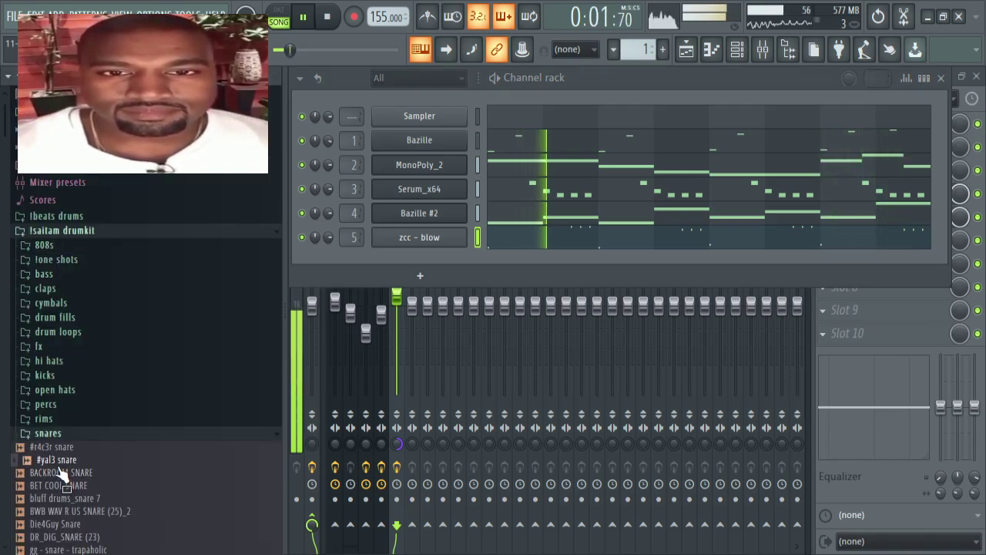
{"action": "left_click_drag", "start_coordinate": [60, 468], "coordinate": [463, 251]}
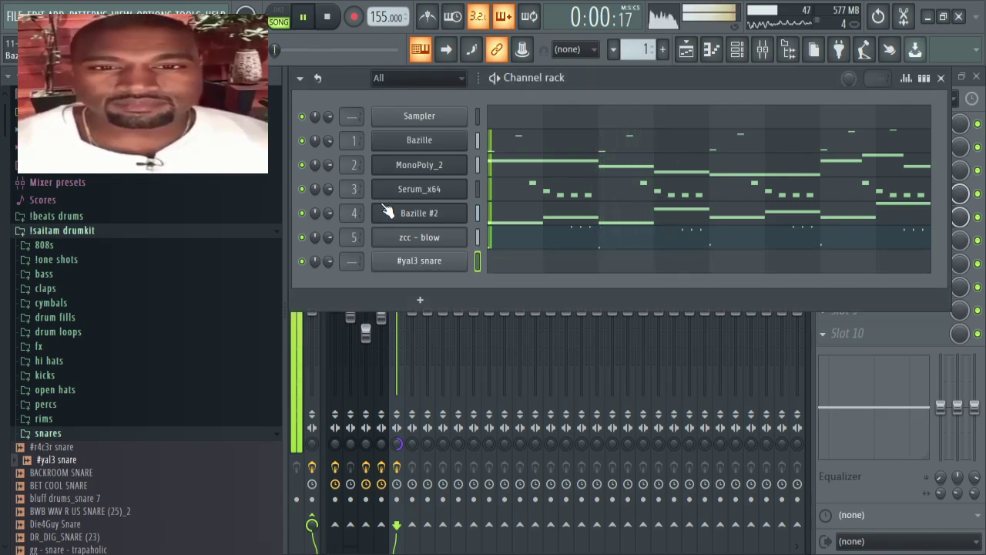
Step: Mute the Serum_x64 channel and place a #yal3 snare hit on step 9
{"action": "left_click", "coordinate": [301, 189]}
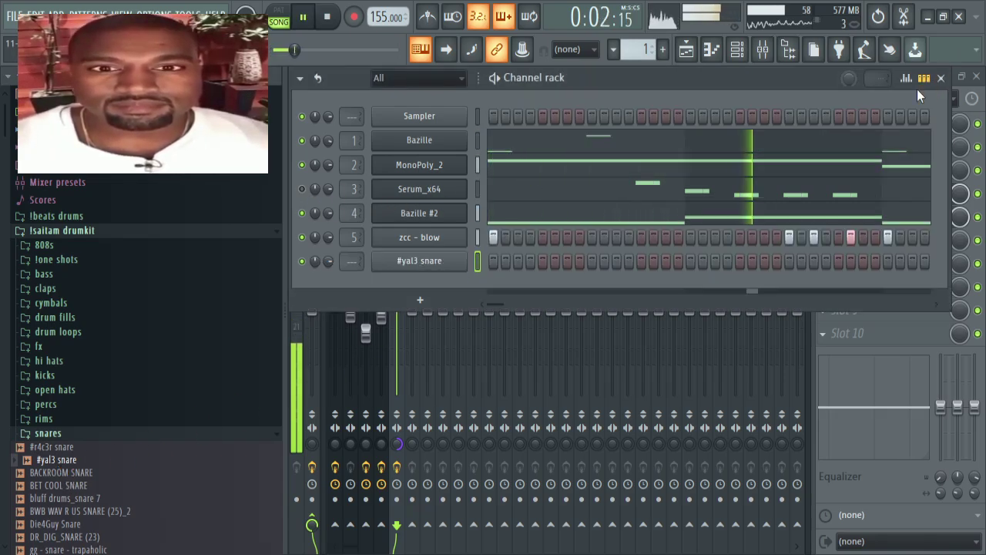
{"action": "left_click", "coordinate": [590, 262]}
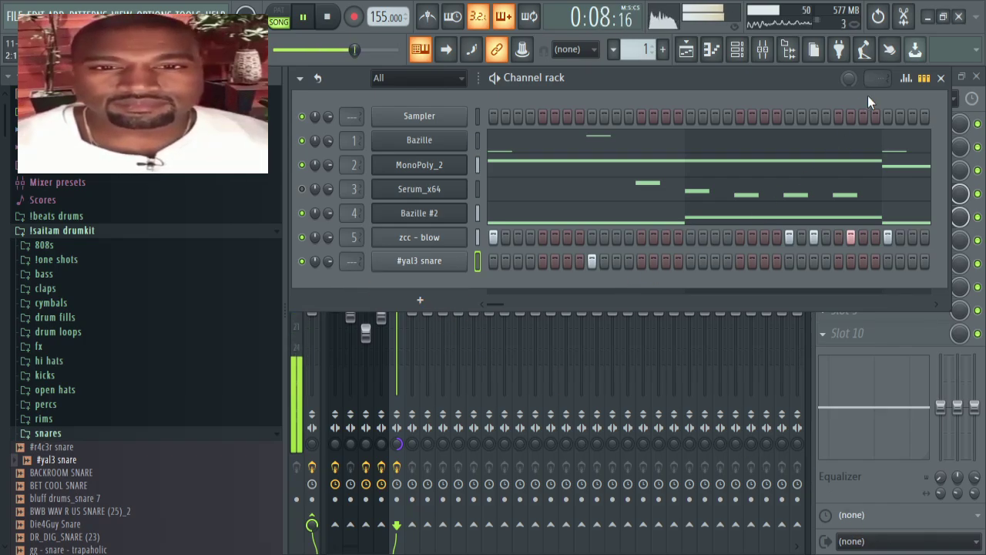
{"action": "left_click", "coordinate": [924, 78]}
Step: Draw the remaining #yal3 snare hits at C5 to complete a syncopated two-bar rhythm repeated across bars 1 to 4
{"action": "left_click", "coordinate": [533, 265]}
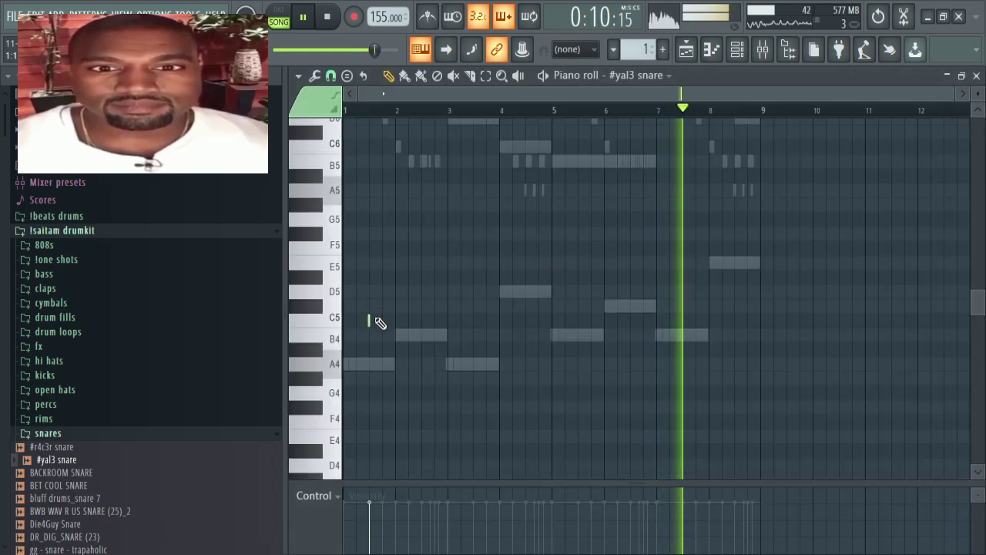
{"action": "scroll", "coordinate": [378, 110], "scroll_direction": "up", "scroll_amount": 3}
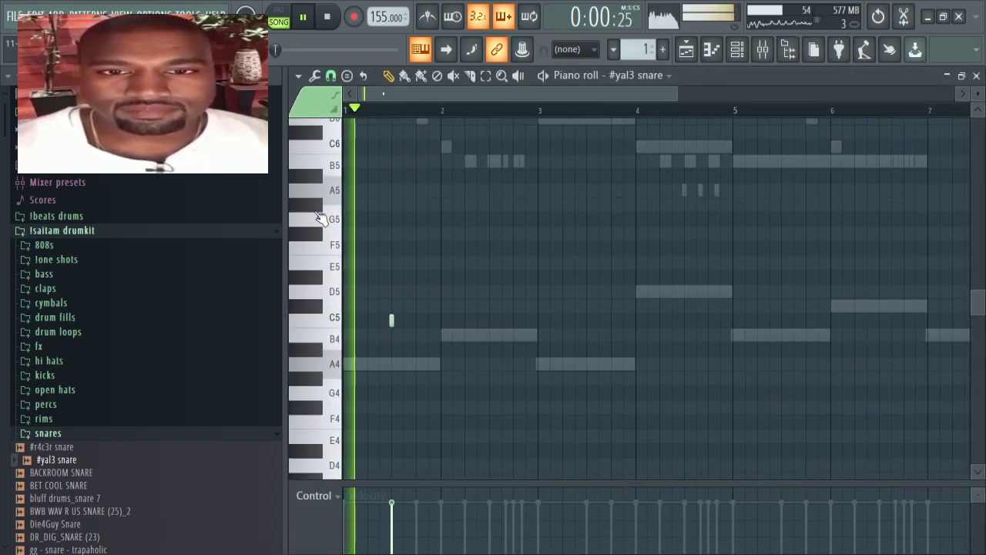
{"action": "left_click", "coordinate": [429, 320]}
{"action": "left_click", "coordinate": [452, 321]}
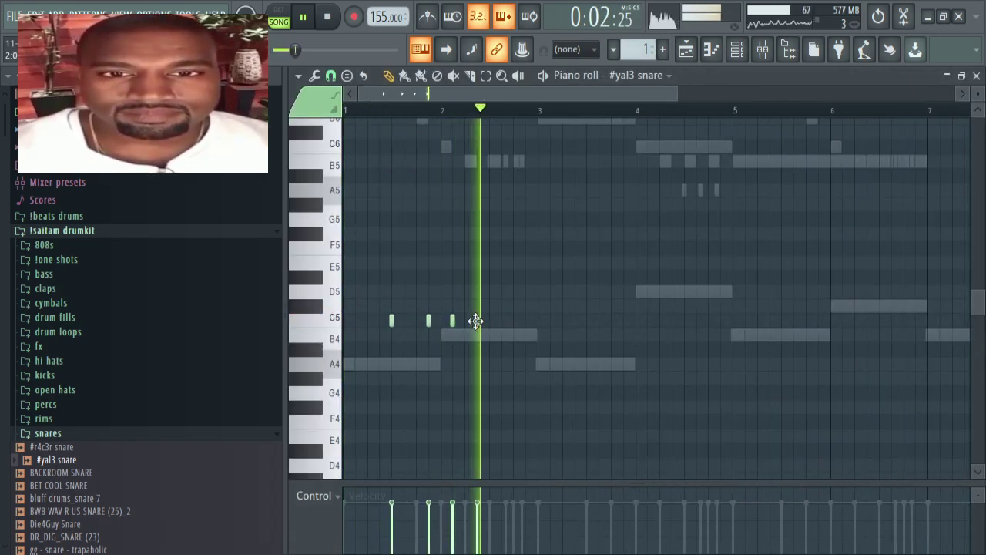
{"action": "left_click", "coordinate": [489, 320]}
{"action": "left_click", "coordinate": [586, 320]}
{"action": "left_click", "coordinate": [623, 321]}
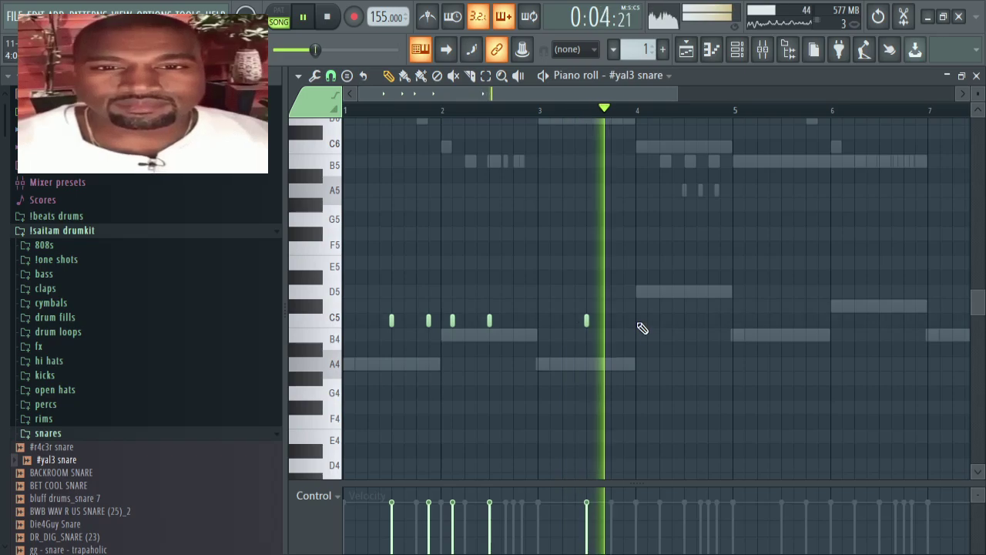
{"action": "left_click", "coordinate": [647, 321]}
{"action": "left_click", "coordinate": [684, 320]}
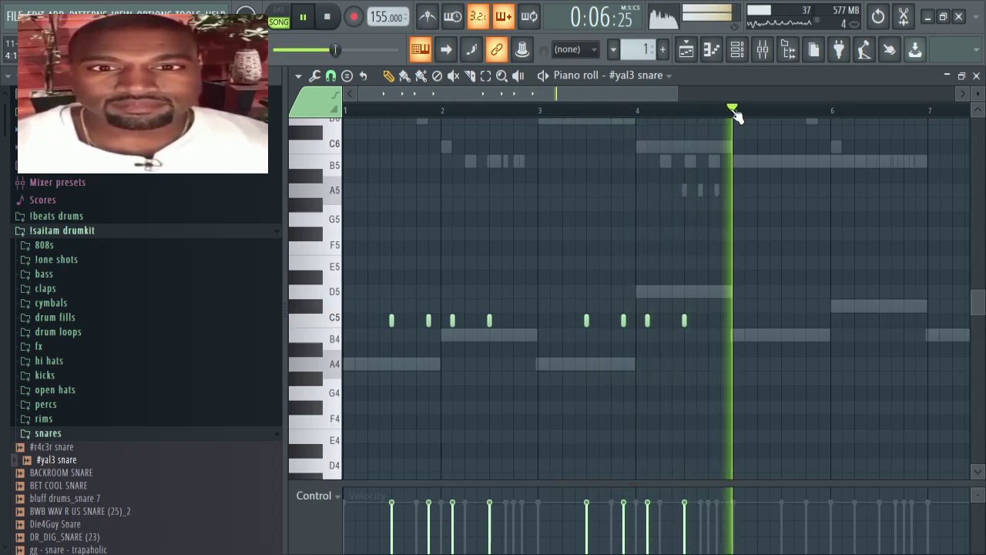
Step: Duplicate all the snare hits of bars 1 to 4 into bars 5 to 8
{"action": "key", "text": "ctrl+a"}
{"action": "key", "text": "ctrl+b"}
{"action": "scroll", "coordinate": [566, 112], "scroll_direction": "down", "scroll_amount": 2}
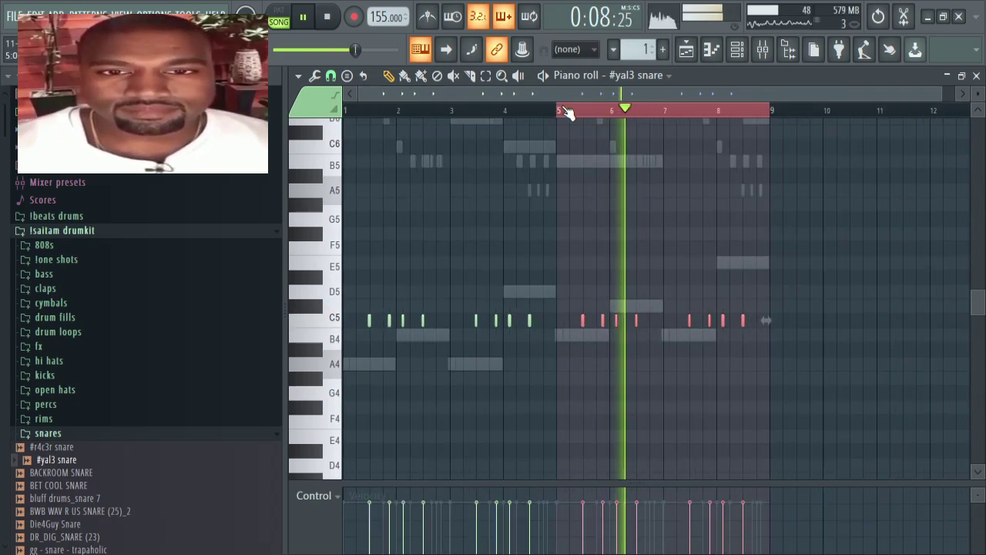
{"action": "key", "text": "ctrl+b"}
{"action": "scroll", "coordinate": [533, 113], "scroll_direction": "down", "scroll_amount": 1}
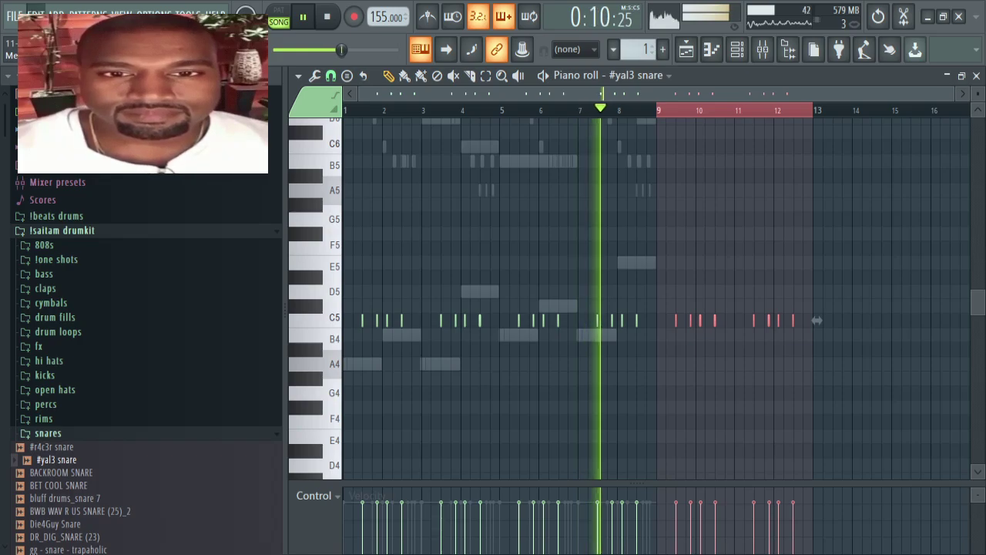
{"action": "key", "text": "ctrl+z"}
{"action": "left_click_drag", "start_coordinate": [811, 111], "coordinate": [798, 109]}
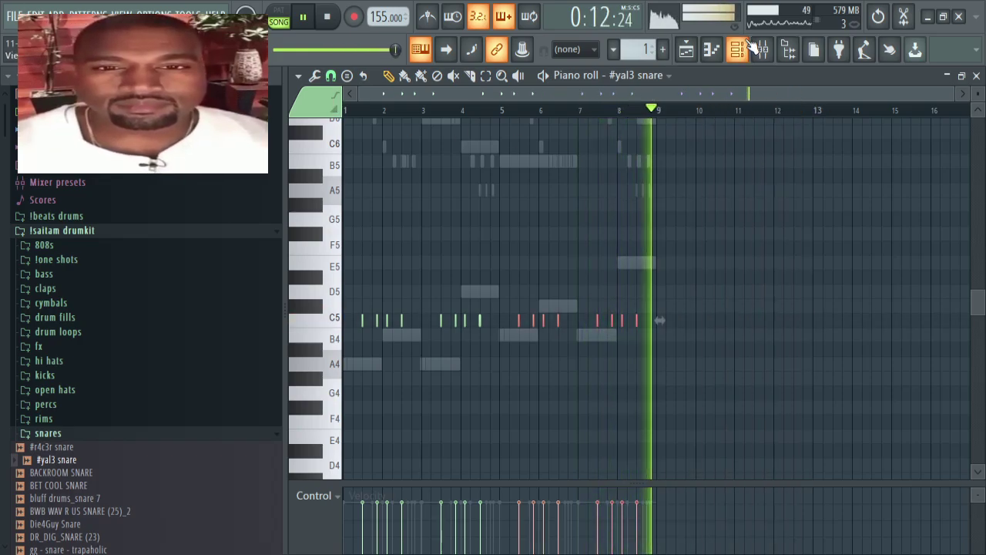
Step: Add the Cardiak HiHat 3_46 sample as a new channel and fill its pattern with hits every two steps
{"action": "key", "text": "F6"}
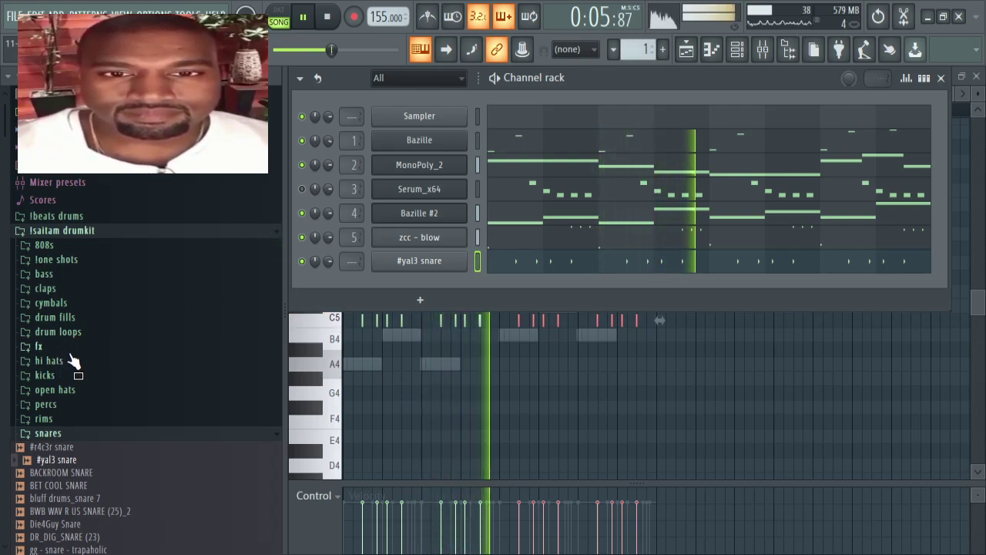
{"action": "left_click_drag", "start_coordinate": [74, 452], "coordinate": [449, 286]}
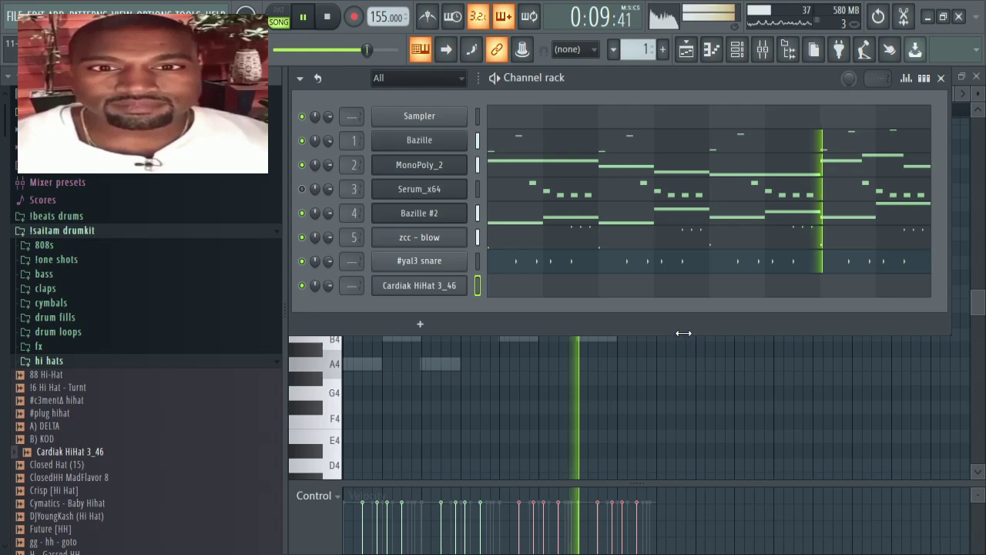
{"action": "left_click", "coordinate": [428, 287]}
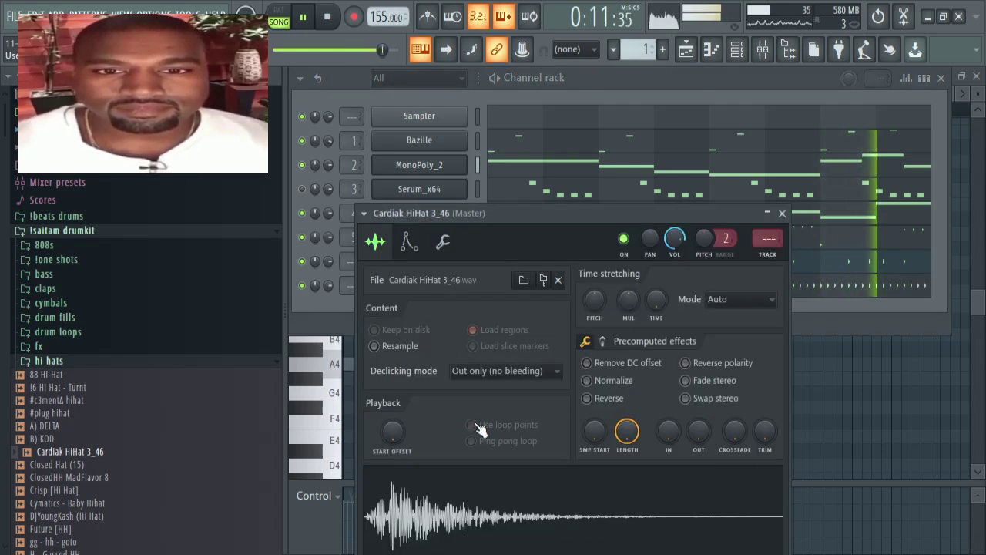
{"action": "left_click", "coordinate": [317, 306]}
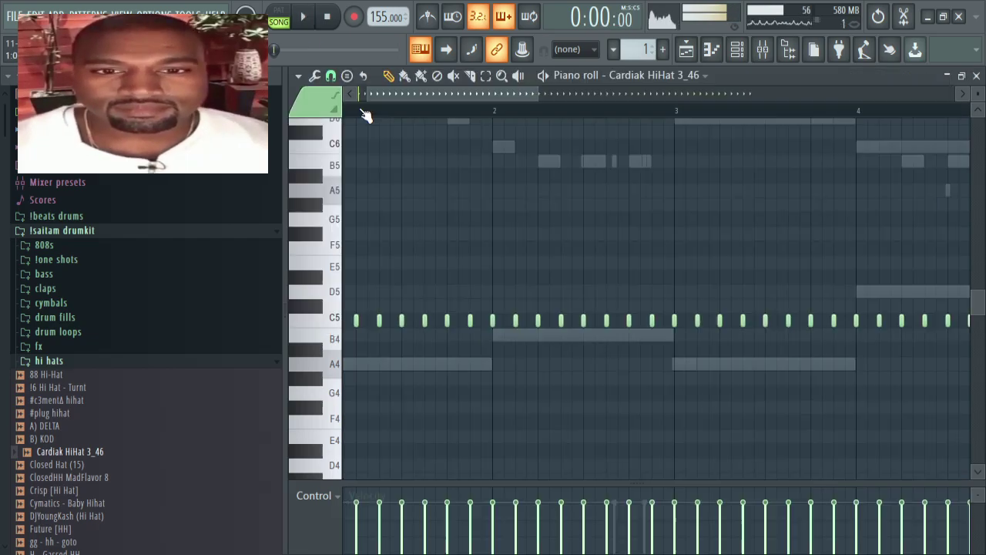
Step: Add an extra C5 hi-hat hit between the first two hits of bars 1 and 3 during playback
{"action": "left_click_drag", "start_coordinate": [362, 111], "coordinate": [286, 117]}
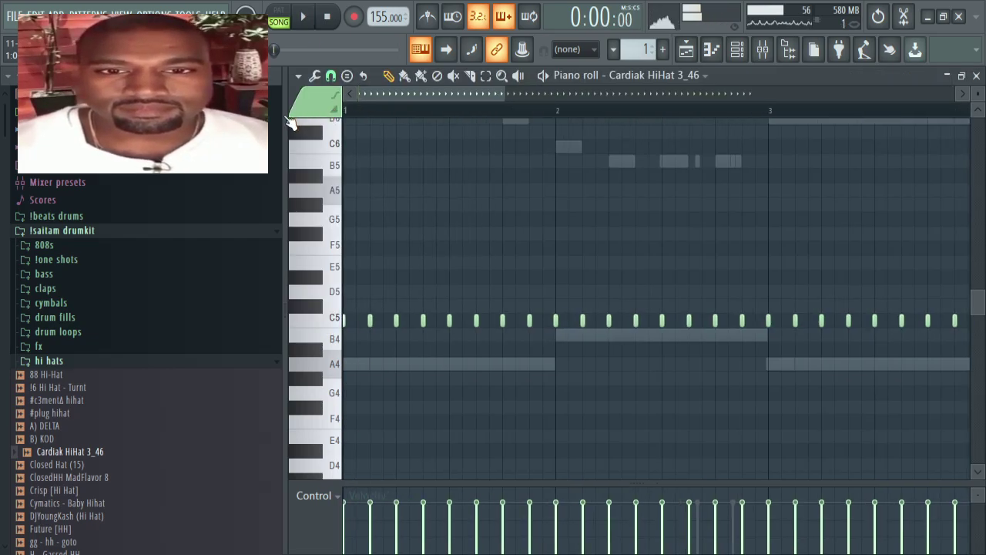
{"action": "key", "text": "space"}
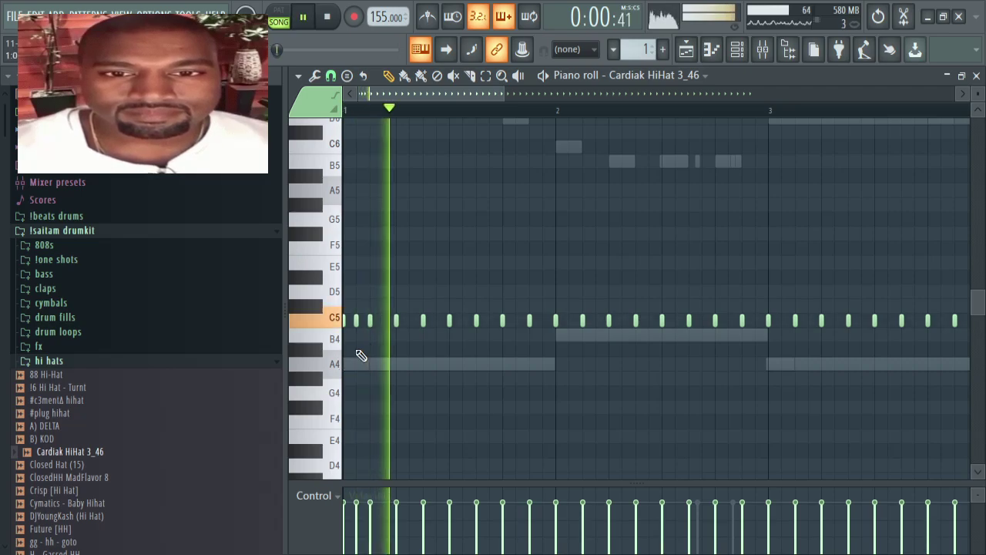
{"action": "scroll", "coordinate": [397, 316], "scroll_direction": "down", "scroll_amount": 4}
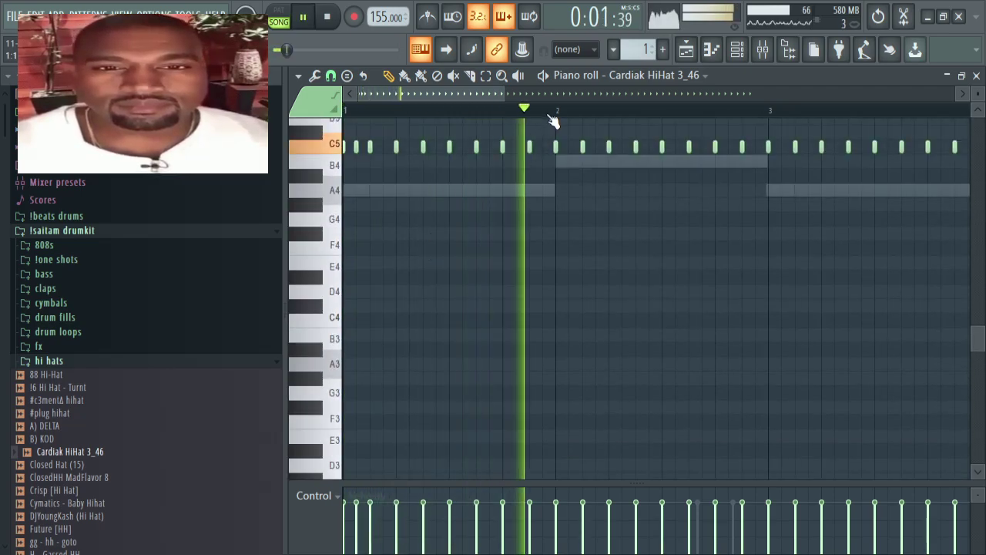
{"action": "scroll", "coordinate": [552, 115], "scroll_direction": "down", "scroll_amount": 2}
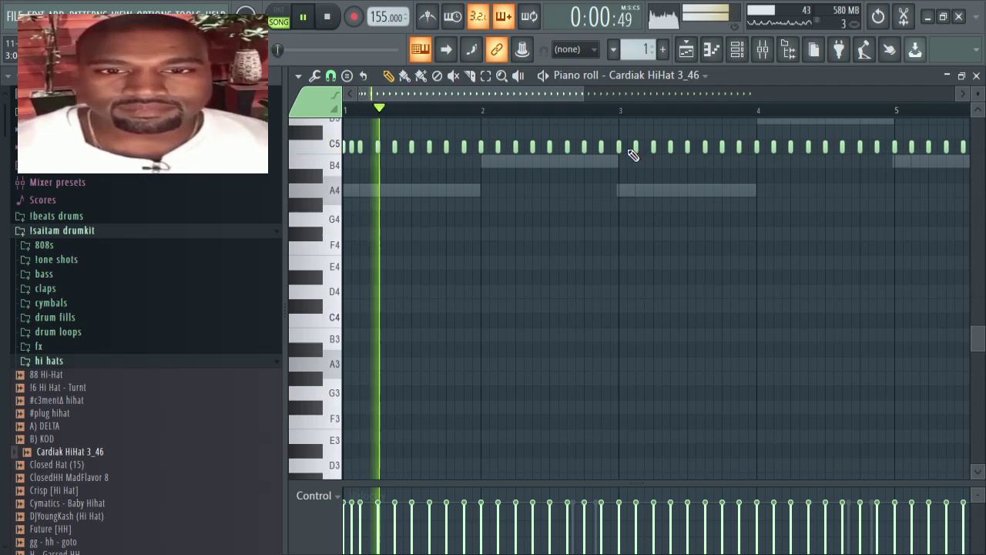
{"action": "scroll", "coordinate": [606, 112], "scroll_direction": "down", "scroll_amount": 2}
{"action": "scroll", "coordinate": [620, 111], "scroll_direction": "up", "scroll_amount": 2}
{"action": "scroll", "coordinate": [650, 169], "scroll_direction": "up", "scroll_amount": 2}
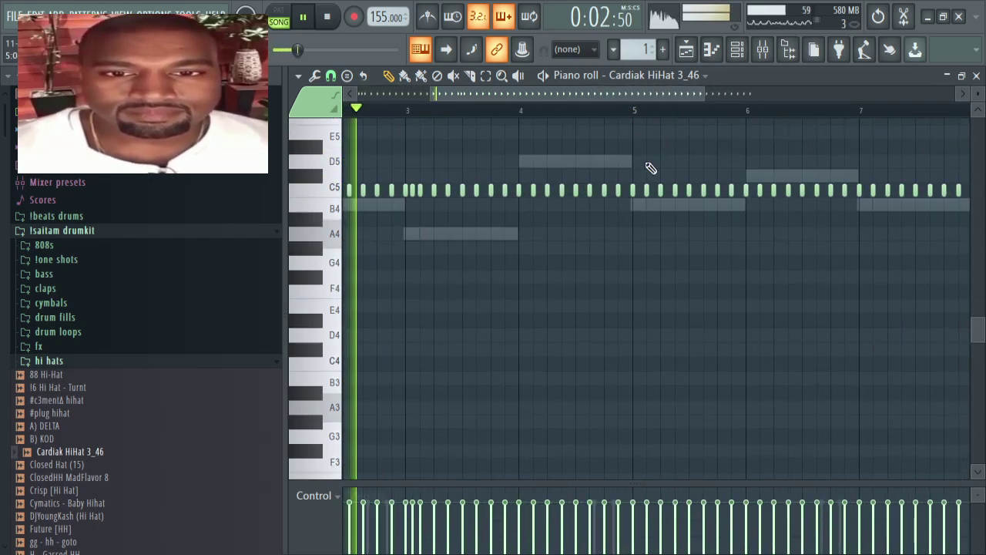
Step: Add the same extra C5 hi-hat hit near the start of bars 5 and 7
{"action": "scroll", "coordinate": [648, 101], "scroll_direction": "up", "scroll_amount": 2}
{"action": "left_click", "coordinate": [635, 190]}
{"action": "left_click_drag", "start_coordinate": [585, 95], "coordinate": [709, 112]}
{"action": "scroll", "coordinate": [665, 113], "scroll_direction": "down", "scroll_amount": 2}
{"action": "scroll", "coordinate": [612, 115], "scroll_direction": "up", "scroll_amount": 2}
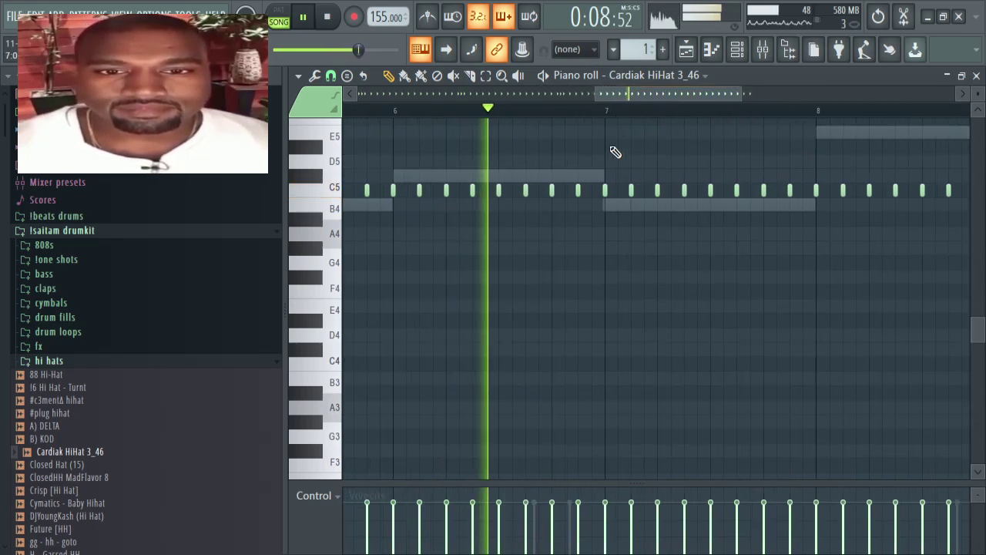
{"action": "left_click", "coordinate": [617, 190]}
{"action": "scroll", "coordinate": [603, 122], "scroll_direction": "up", "scroll_amount": 3}
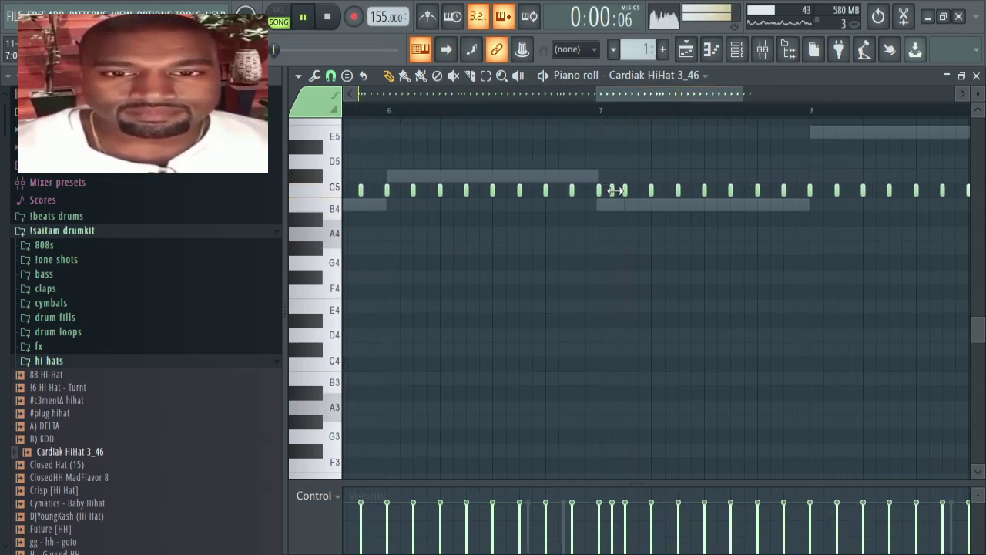
Step: Replace the three quick C5 hi-hat hits at the start of bar 7 with three hits at D5
{"action": "key", "text": "space"}
{"action": "key", "text": "space"}
{"action": "key", "text": "space"}
{"action": "key", "text": "space"}
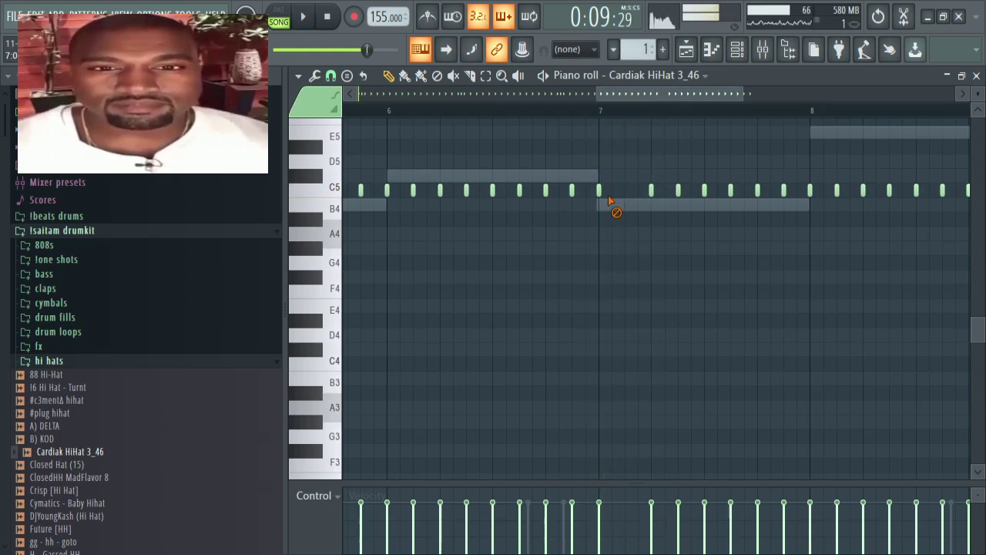
{"action": "right_click", "coordinate": [600, 190]}
{"action": "left_click", "coordinate": [600, 161]}
{"action": "left_click", "coordinate": [612, 160]}
{"action": "left_click", "coordinate": [624, 161]}
{"action": "key", "text": "space"}
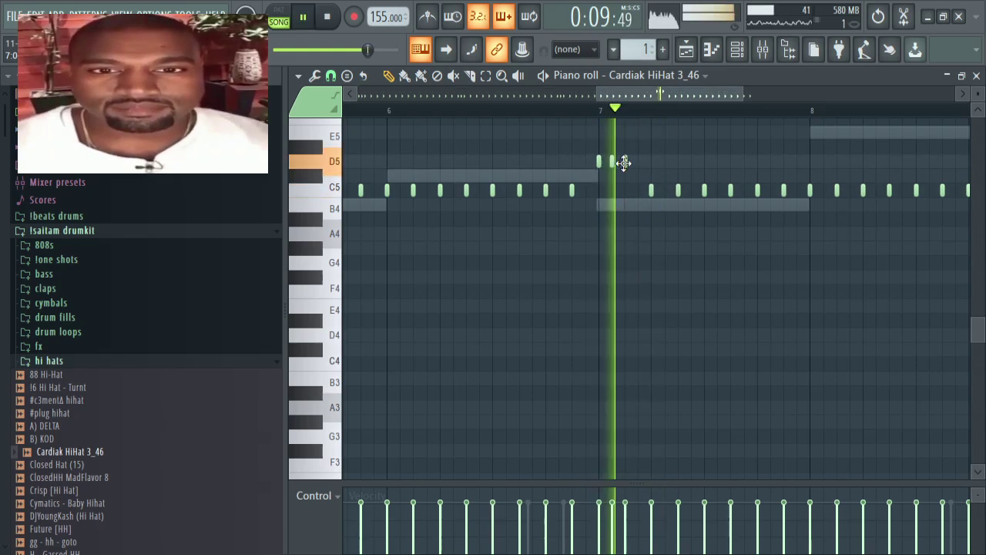
Step: Play the hi-hat pattern around bars 6 and 7 to hear the pitched three-hit roll in context
{"action": "left_click", "coordinate": [586, 114]}
{"action": "scroll", "coordinate": [582, 114], "scroll_direction": "down", "scroll_amount": 3}
{"action": "left_click", "coordinate": [510, 113]}
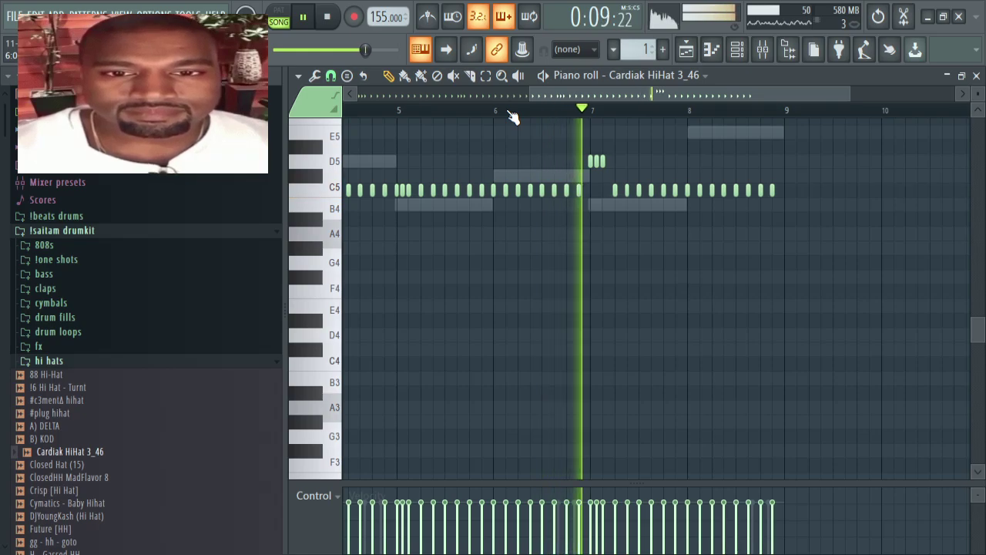
{"action": "scroll", "coordinate": [578, 123], "scroll_direction": "down", "scroll_amount": 2}
{"action": "key", "text": "space"}
{"action": "key", "text": "space"}
{"action": "scroll", "coordinate": [659, 118], "scroll_direction": "up", "scroll_amount": 1}
{"action": "key", "text": "space"}
{"action": "left_click_drag", "start_coordinate": [647, 133], "coordinate": [655, 97]}
Step: Try the Resample time stretching mode on the Cardiak HiHat 3_46 channel
{"action": "left_click", "coordinate": [743, 50]}
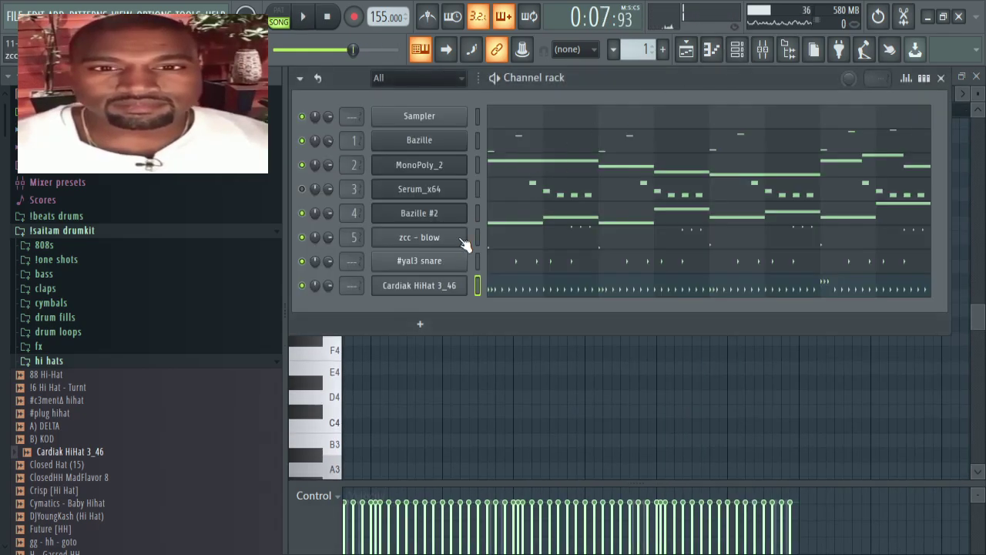
{"action": "left_click", "coordinate": [449, 285]}
{"action": "left_click_drag", "start_coordinate": [732, 323], "coordinate": [741, 284]}
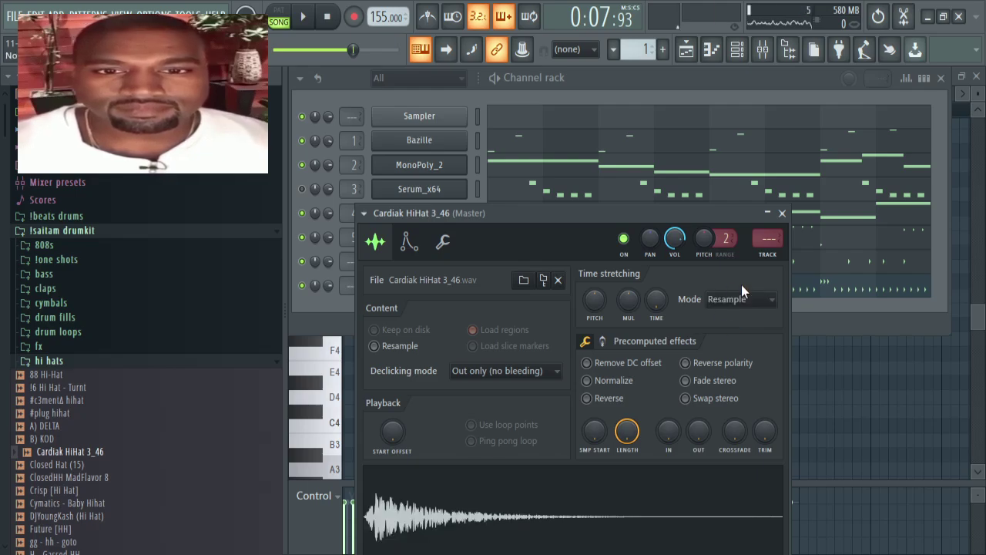
Step: Move the three-hit hi-hat roll at the start of bar 7 down to B4
{"action": "left_click", "coordinate": [827, 285]}
{"action": "left_click", "coordinate": [818, 291]}
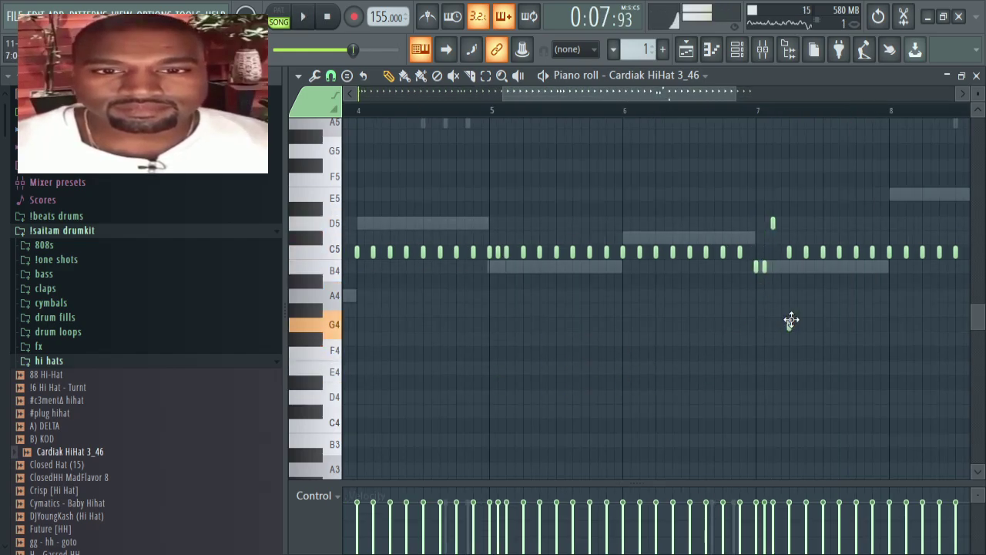
Step: Set the Cardiak HiHat 3_46 channel's time stretching mode to Stretch and start playback
{"action": "left_click", "coordinate": [743, 56]}
{"action": "left_click", "coordinate": [451, 285]}
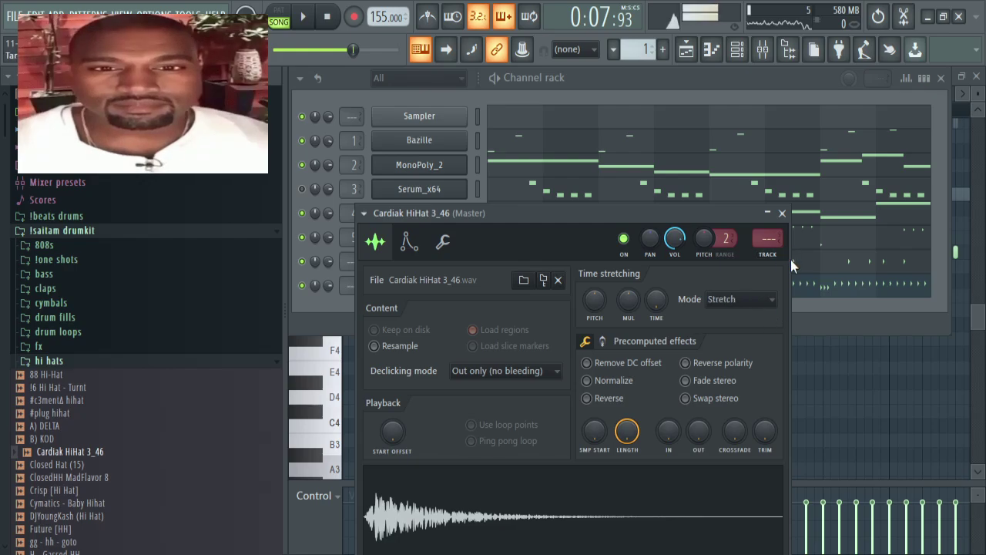
{"action": "key", "text": "space"}
Step: Review the full eight-bar hi-hat pattern in the piano roll and play it from the start
{"action": "left_click", "coordinate": [821, 288]}
{"action": "left_click", "coordinate": [820, 290]}
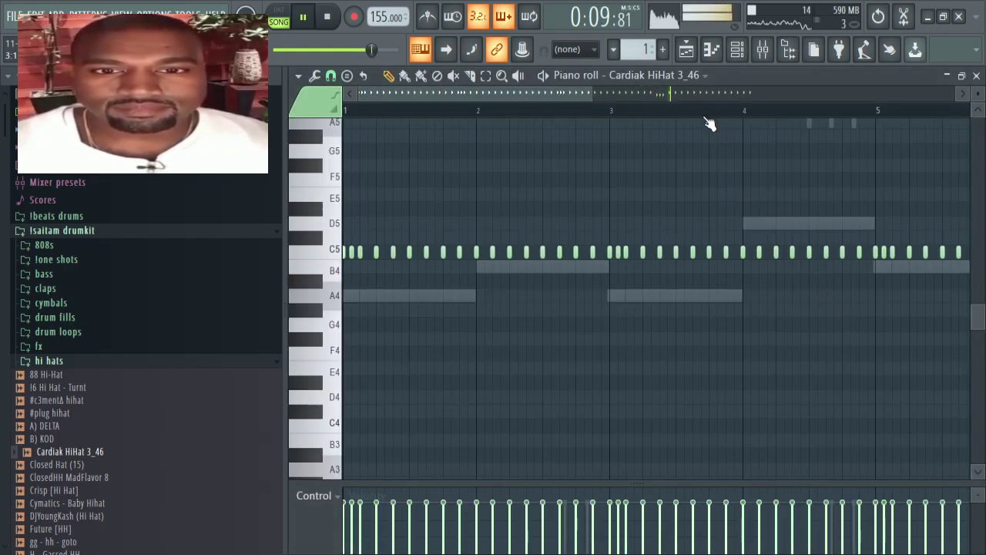
{"action": "scroll", "coordinate": [706, 118], "scroll_direction": "down", "scroll_amount": 4}
{"action": "key", "text": "space"}
{"action": "key", "text": "space"}
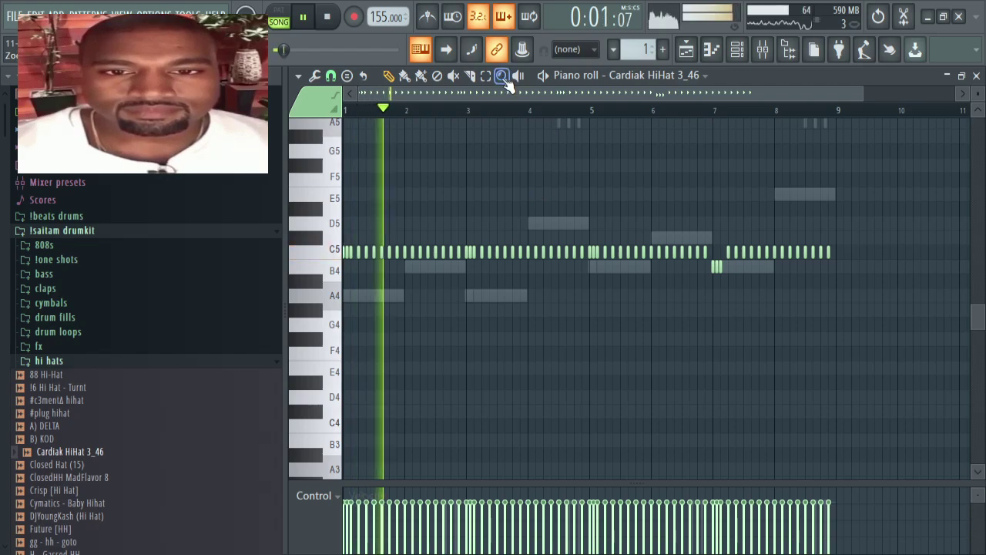
Step: Move the three-hit hi-hat roll at the start of bar 5 down to B4
{"action": "left_click_drag", "start_coordinate": [605, 246], "coordinate": [590, 257]}
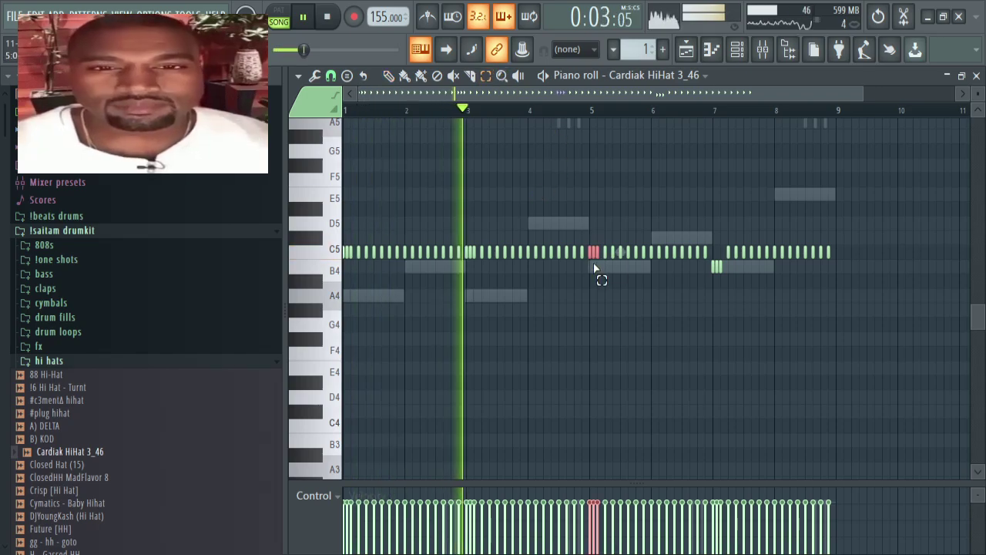
{"action": "key", "text": "shift+Down"}
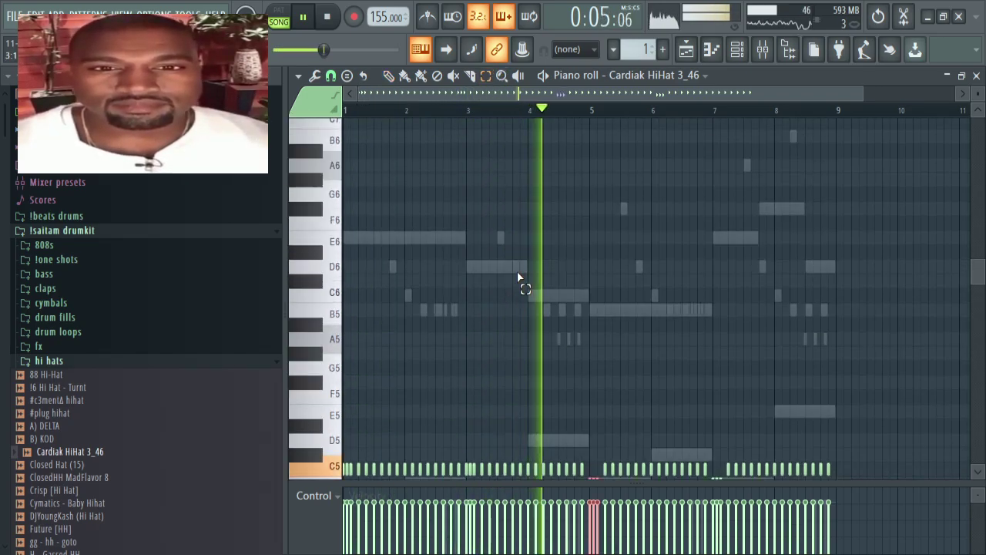
{"action": "scroll", "coordinate": [516, 265], "scroll_direction": "down", "scroll_amount": 2}
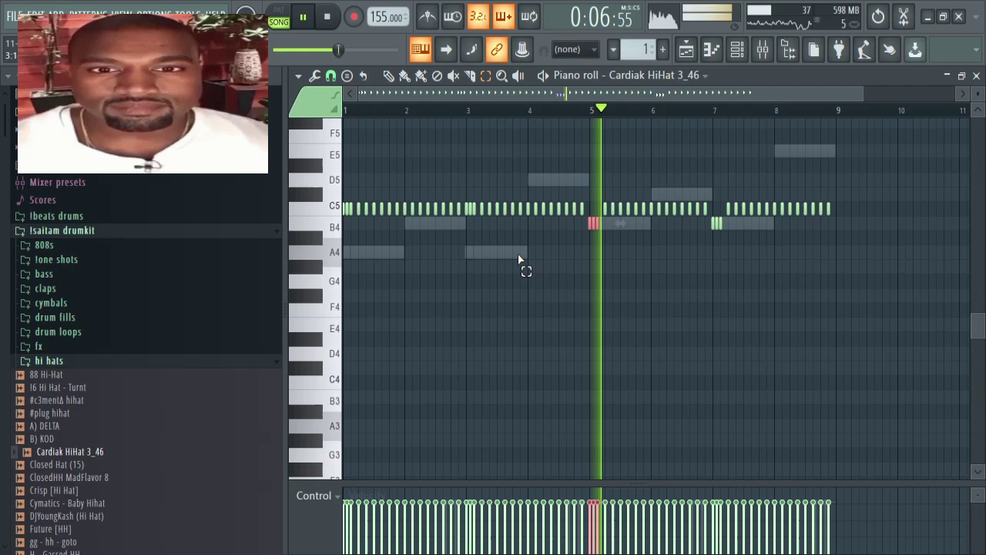
{"action": "scroll", "coordinate": [518, 258], "scroll_direction": "down", "scroll_amount": 2}
{"action": "scroll", "coordinate": [724, 216], "scroll_direction": "up", "scroll_amount": 12}
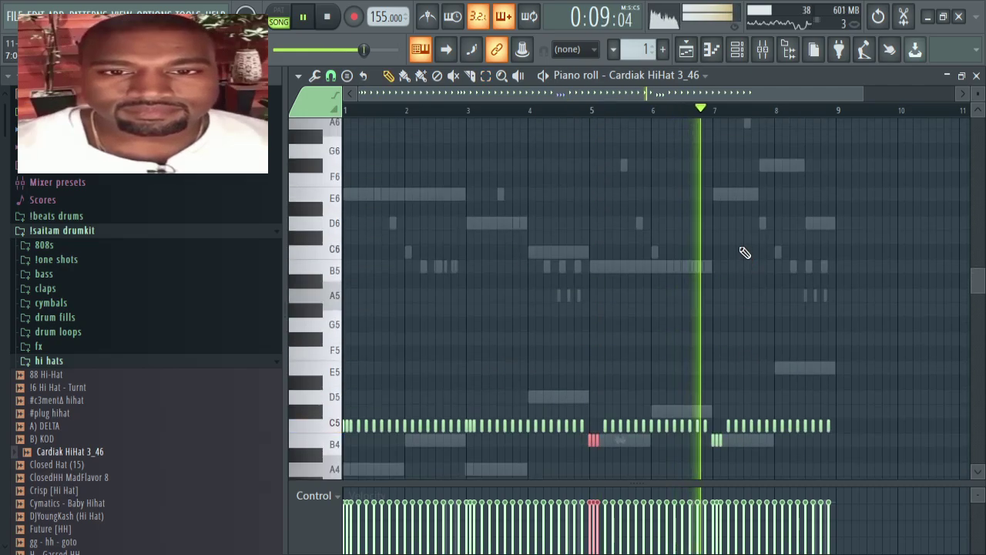
Step: Raise the three-hit hi-hat roll at the start of bar 7 to C#5 and play the pattern to check it
{"action": "scroll", "coordinate": [745, 251], "scroll_direction": "down", "scroll_amount": 8}
{"action": "scroll", "coordinate": [760, 257], "scroll_direction": "up", "scroll_amount": 4}
{"action": "scroll", "coordinate": [804, 133], "scroll_direction": "up", "scroll_amount": 3}
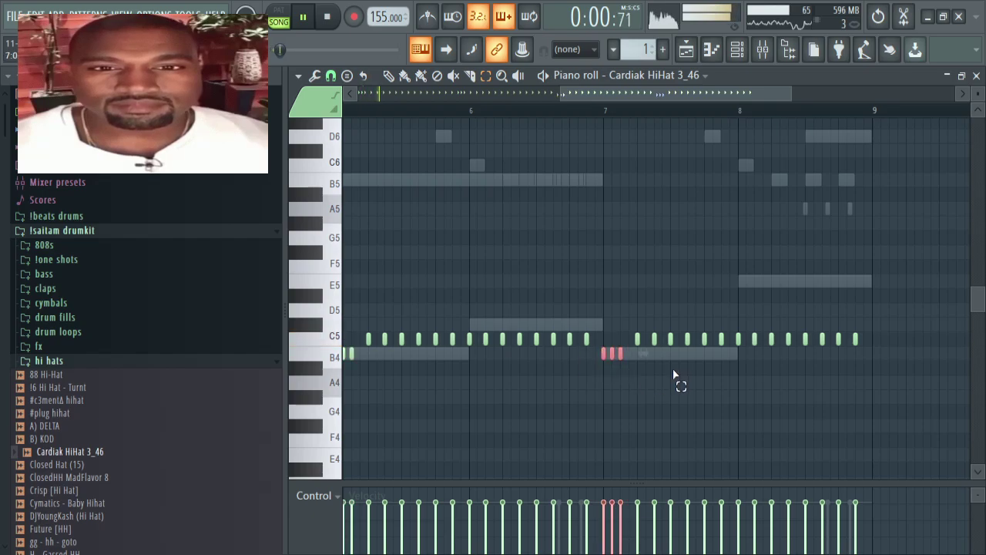
{"action": "key", "text": "Up"}
{"action": "key", "text": "Up"}
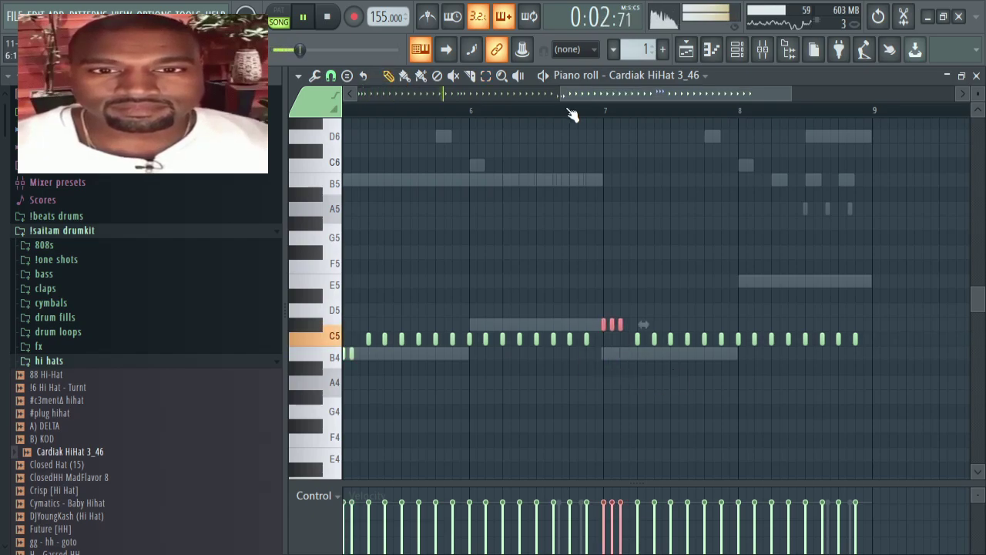
{"action": "left_click", "coordinate": [606, 110]}
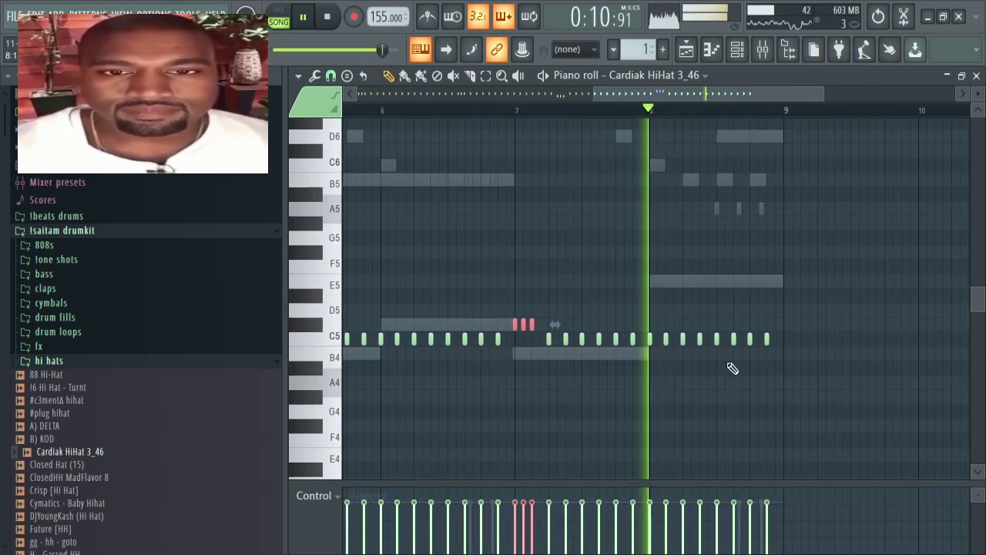
{"action": "left_click", "coordinate": [505, 110]}
{"action": "scroll", "coordinate": [564, 120], "scroll_direction": "down", "scroll_amount": 4}
{"action": "left_click", "coordinate": [346, 110]}
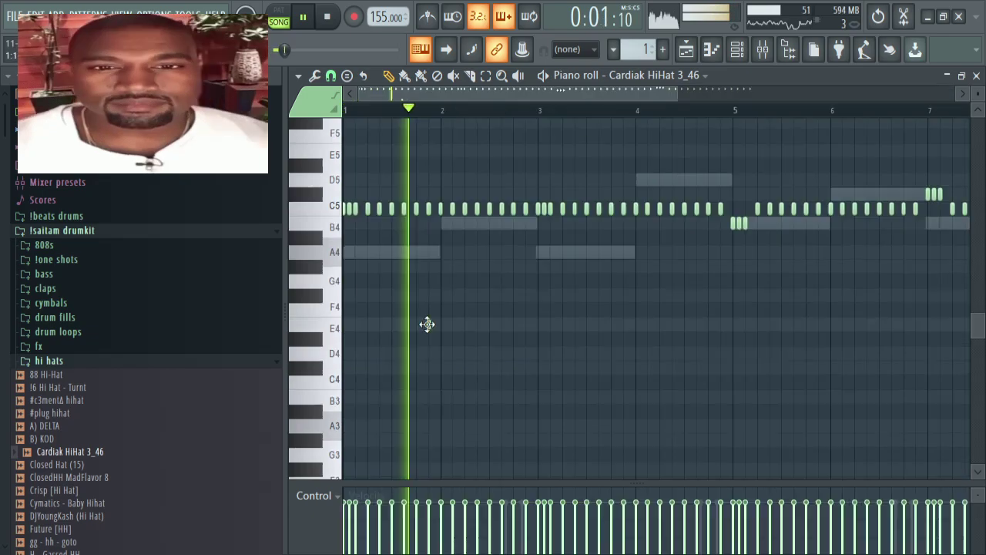
{"action": "left_click", "coordinate": [425, 324]}
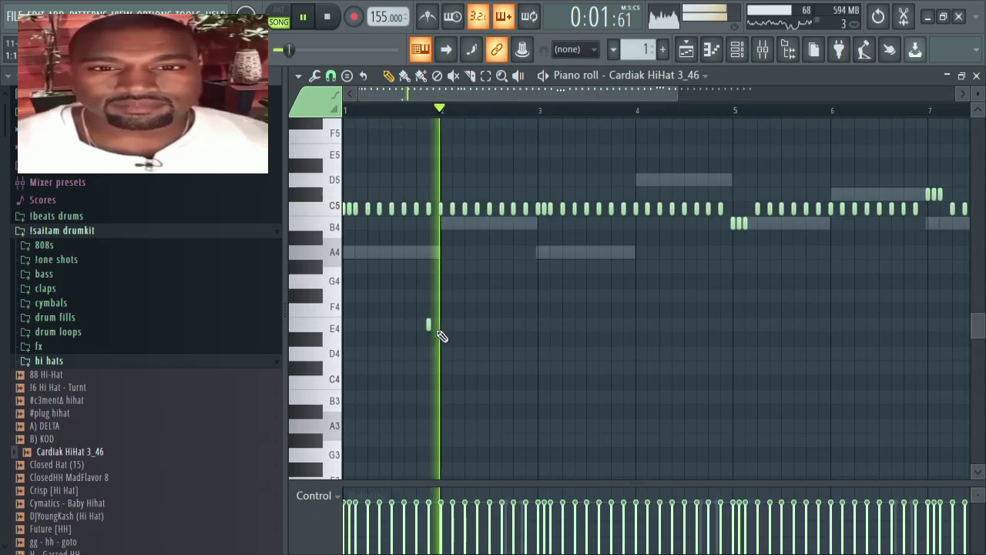
{"action": "left_click_drag", "start_coordinate": [426, 325], "coordinate": [405, 325]}
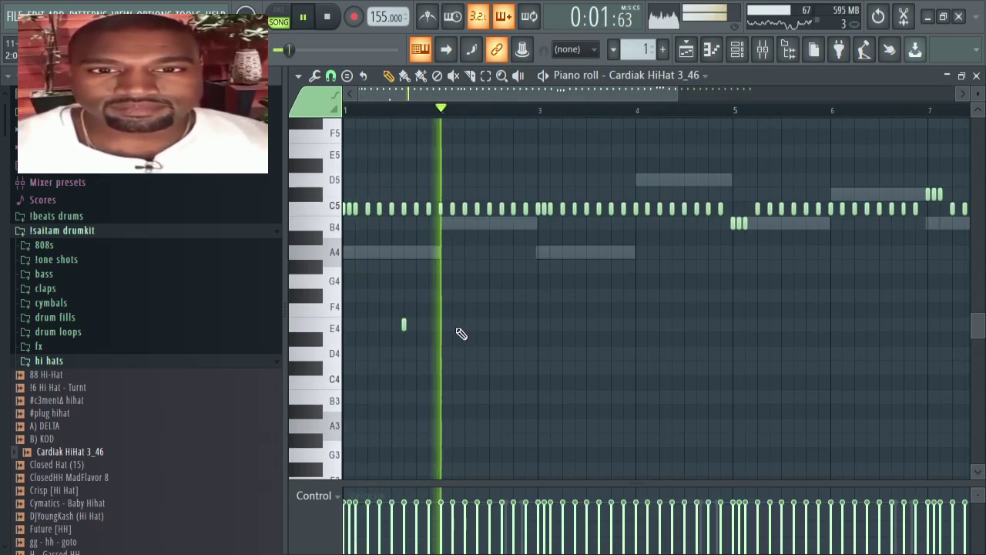
{"action": "right_click", "coordinate": [404, 323]}
{"action": "left_click", "coordinate": [404, 252]}
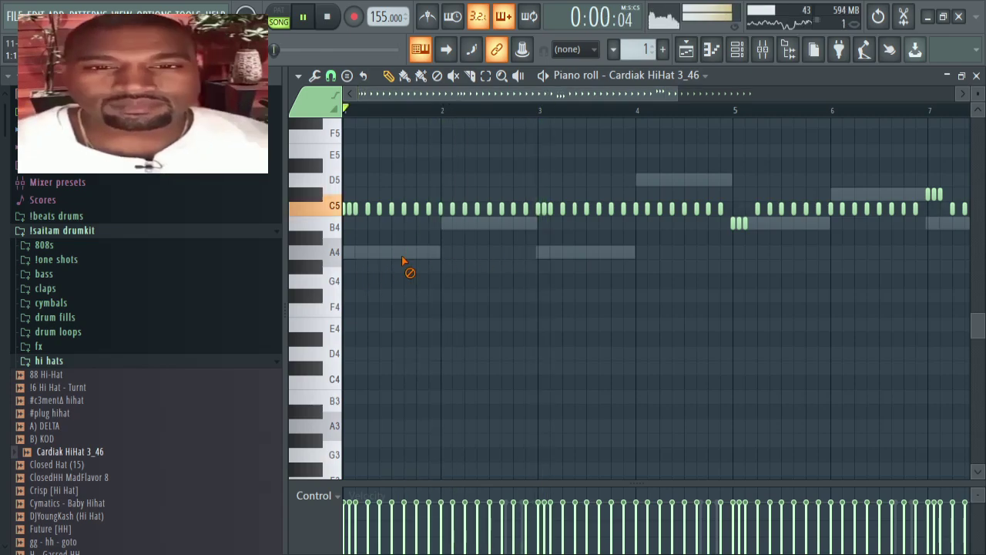
Step: Add single high hi-hat hits at E5 just past the middle of bars 1 and 2, then restart playback
{"action": "left_click_drag", "start_coordinate": [405, 254], "coordinate": [412, 154]}
{"action": "left_click", "coordinate": [502, 151]}
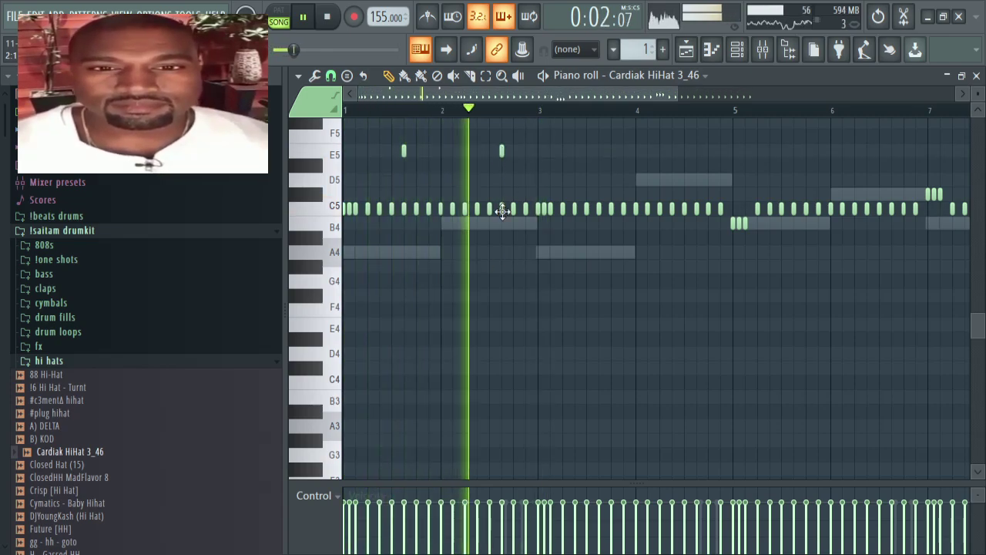
{"action": "scroll", "coordinate": [509, 192], "scroll_direction": "up", "scroll_amount": 2}
{"action": "key", "text": "space"}
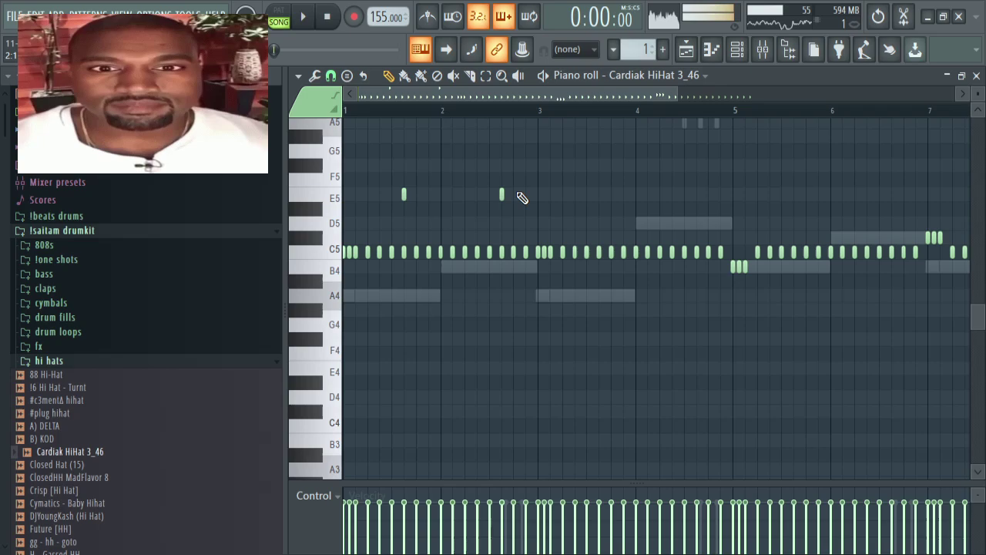
{"action": "key", "text": "space"}
Step: Add single hi-hat hits at D5 shortly before the middle of bars 3 and 4
{"action": "scroll", "coordinate": [531, 212], "scroll_direction": "down", "scroll_amount": 2, "text": "ctrl"}
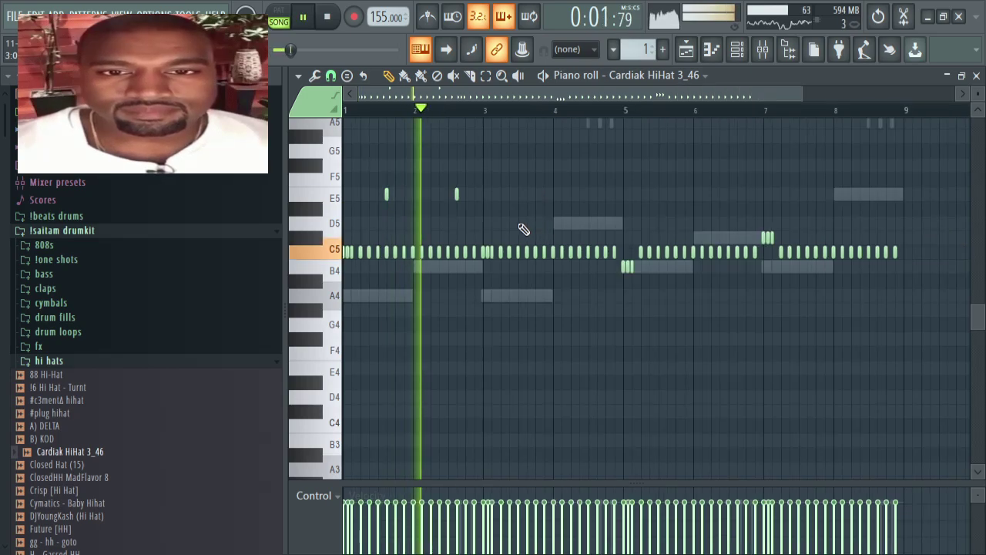
{"action": "scroll", "coordinate": [524, 239], "scroll_direction": "up", "scroll_amount": 5}
{"action": "scroll", "coordinate": [543, 266], "scroll_direction": "down", "scroll_amount": 5}
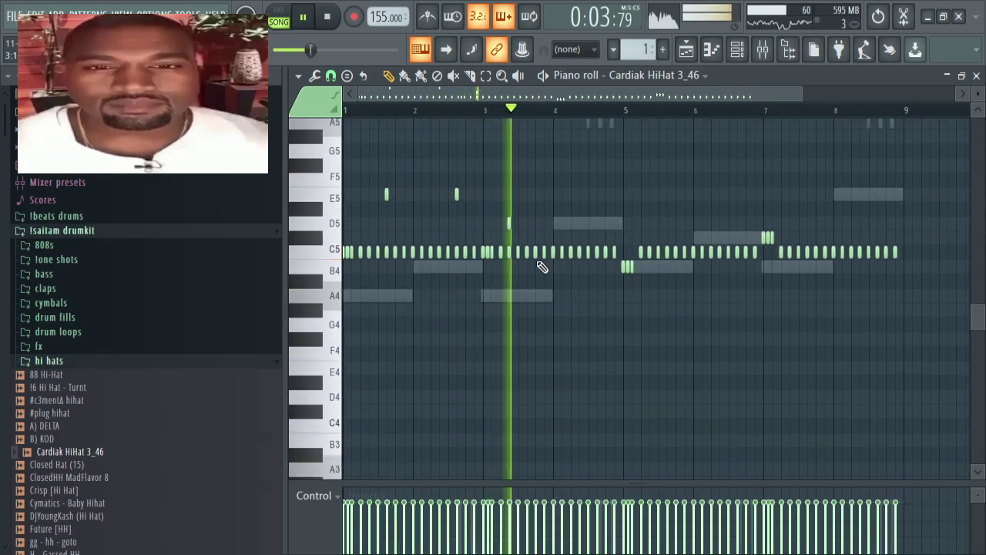
{"action": "left_click", "coordinate": [596, 224]}
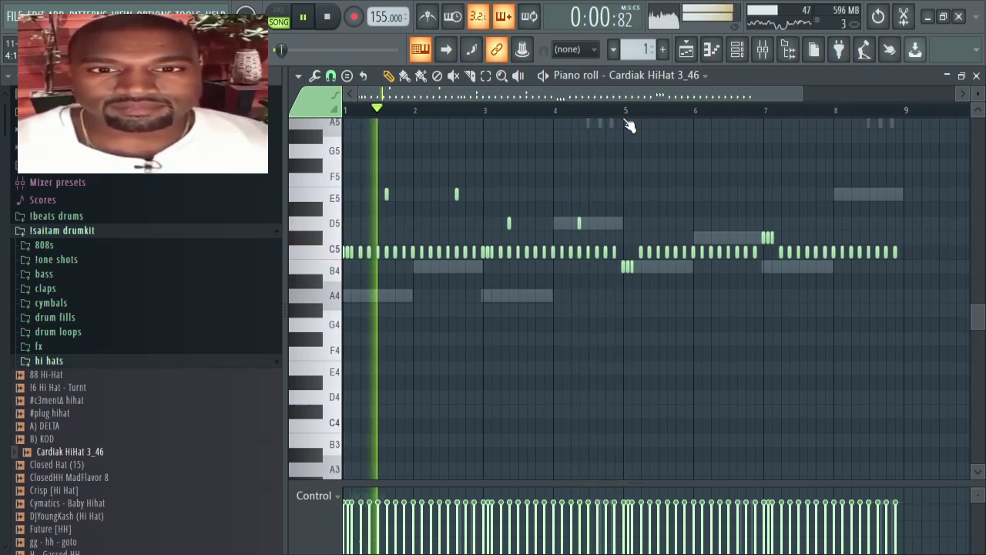
Step: Lower the velocity of the four E5 and D5 hi-hat hits in bars 1–4 and duplicate them into bars 5–8
{"action": "left_click_drag", "start_coordinate": [626, 112], "coordinate": [347, 110]}
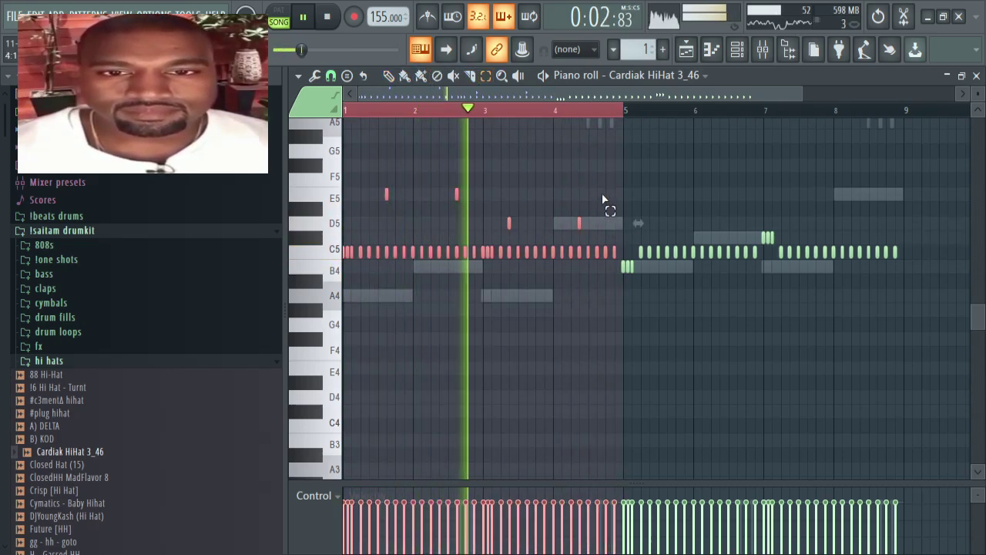
{"action": "left_click_drag", "start_coordinate": [619, 229], "coordinate": [328, 139]}
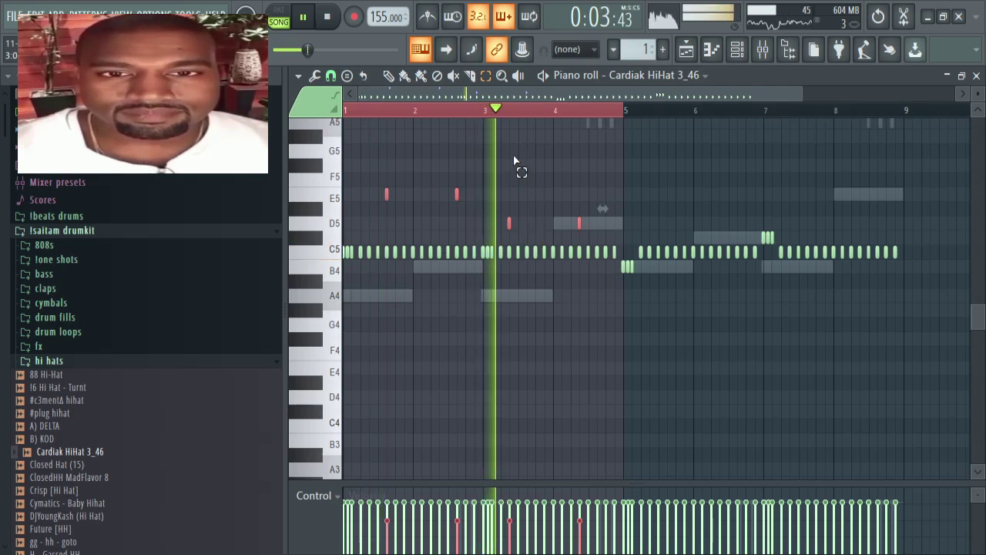
{"action": "scroll", "coordinate": [496, 115], "scroll_direction": "down", "scroll_amount": 2}
{"action": "key", "text": "ctrl+b"}
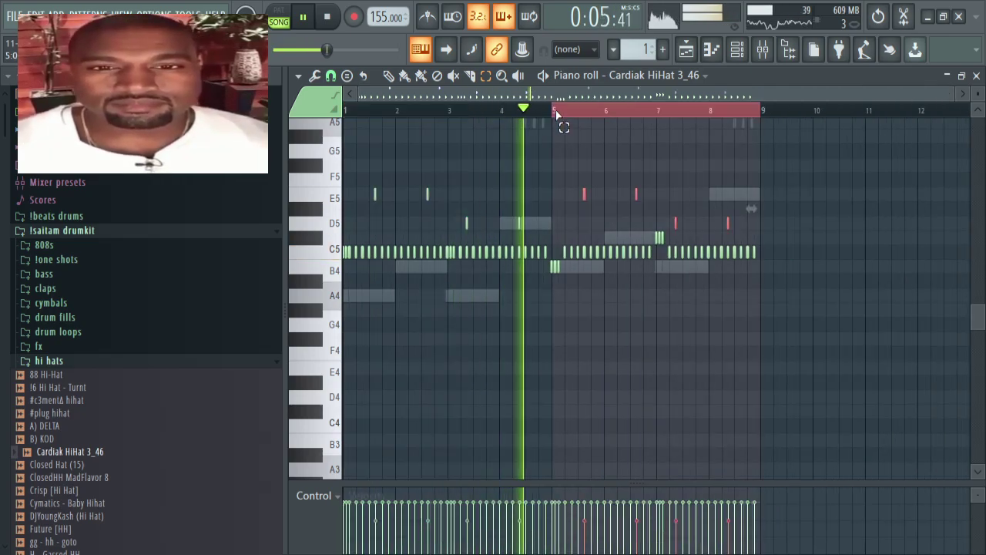
Step: Add the 88 Hi-Hat sample from the hi hats folder as a new channel, open its piano roll and restart playback
{"action": "key", "text": "F6"}
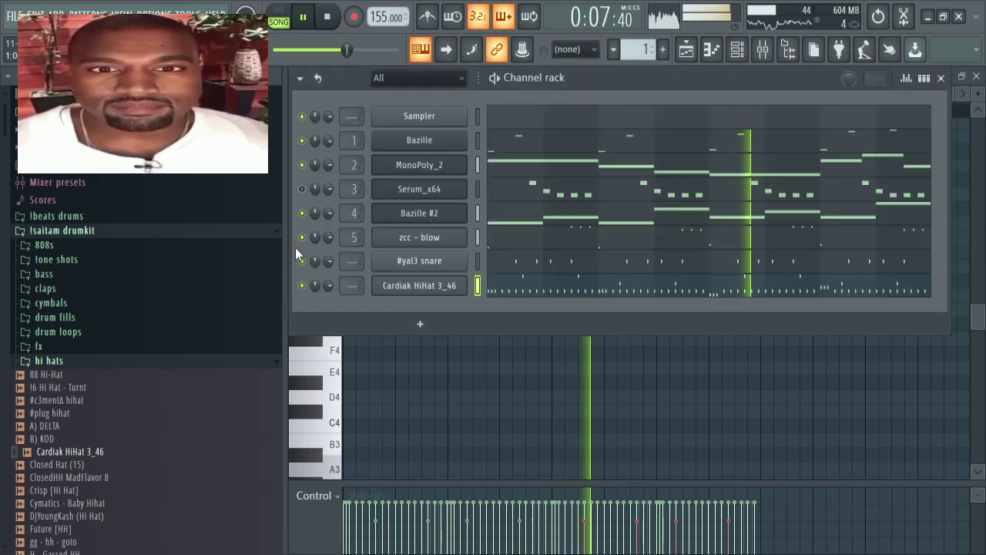
{"action": "left_click", "coordinate": [40, 362]}
{"action": "left_click", "coordinate": [40, 362]}
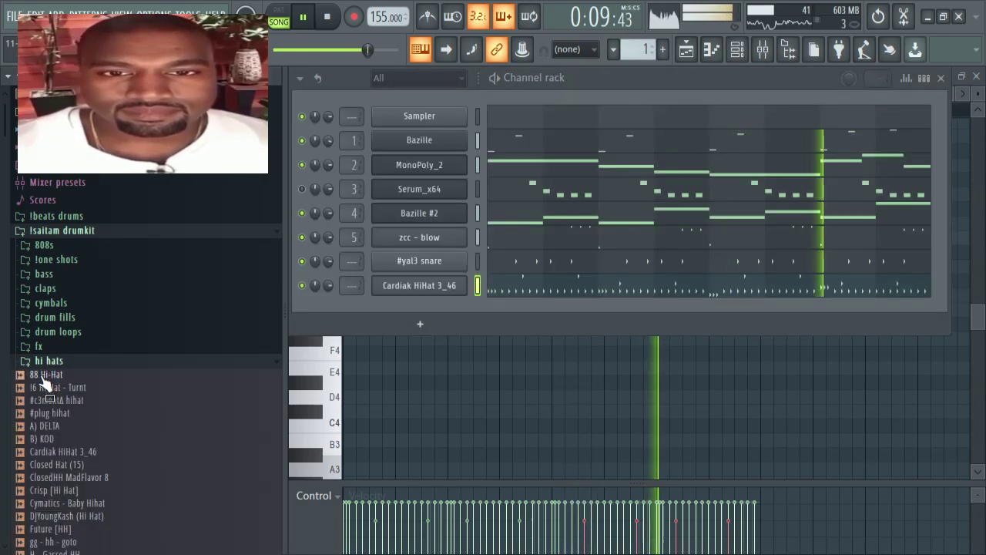
{"action": "left_click_drag", "start_coordinate": [42, 374], "coordinate": [515, 323]}
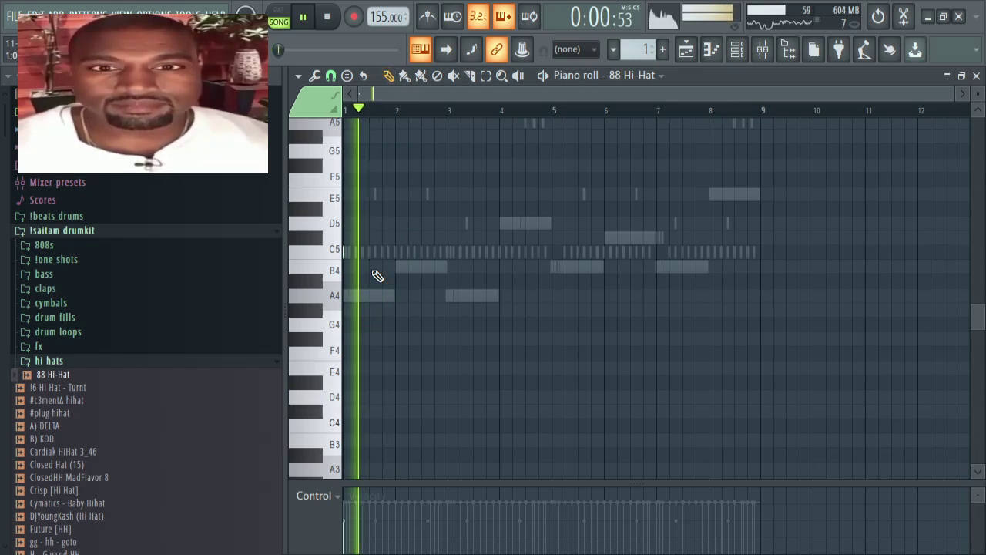
{"action": "key", "text": "space"}
{"action": "key", "text": "space"}
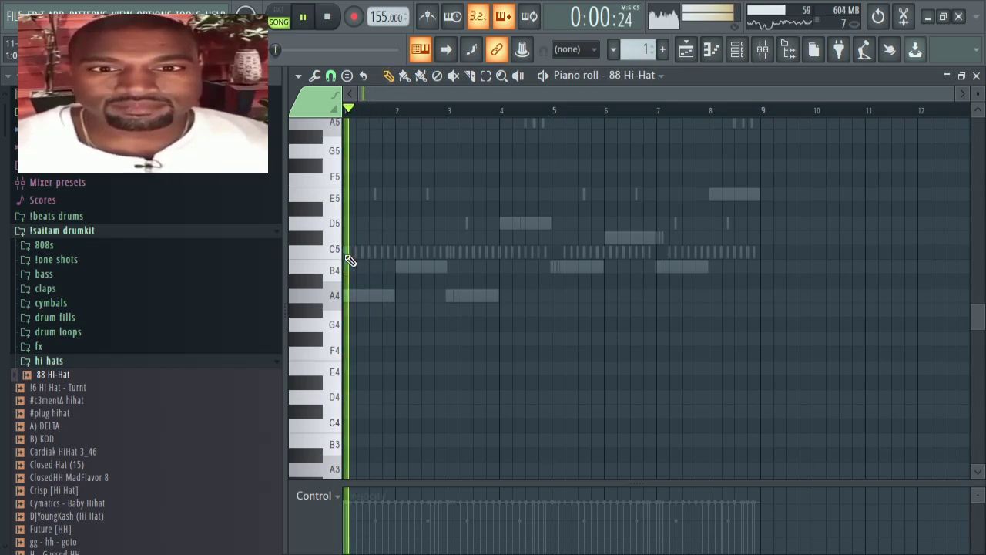
Step: Place 88 Hi-Hat hits at C5 in bars 1, 3 and 5, one at each bar's start and one in its second half
{"action": "left_click", "coordinate": [733, 51]}
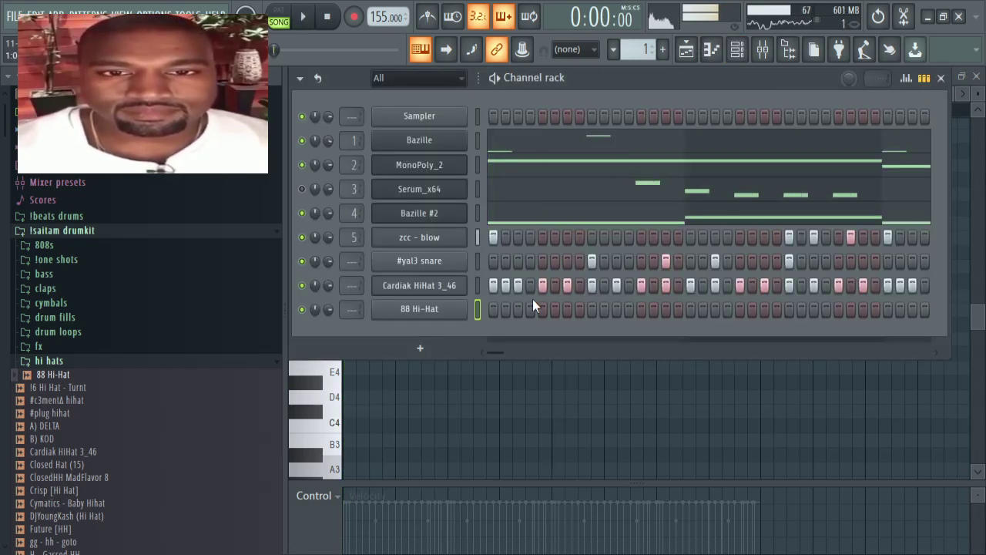
{"action": "key", "text": "F6"}
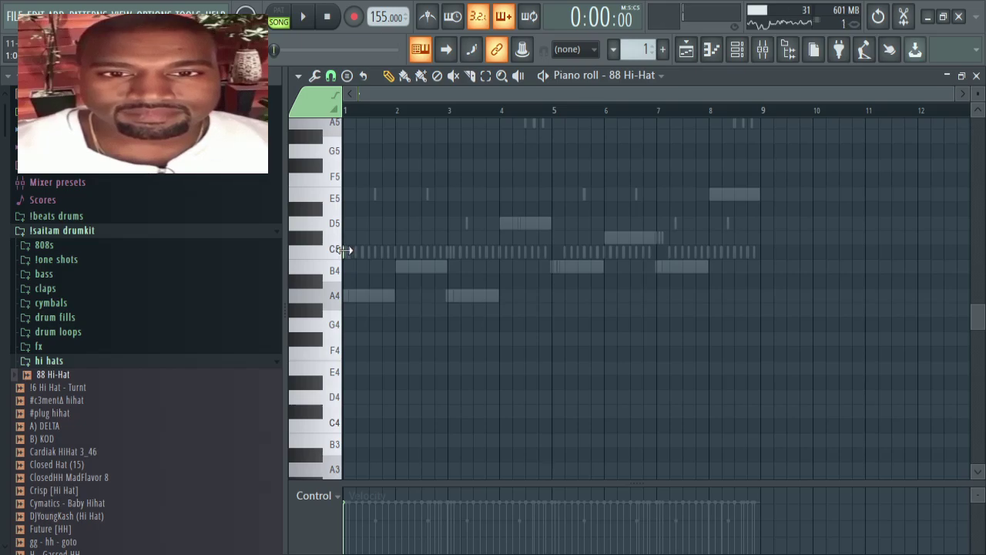
{"action": "key", "text": "space"}
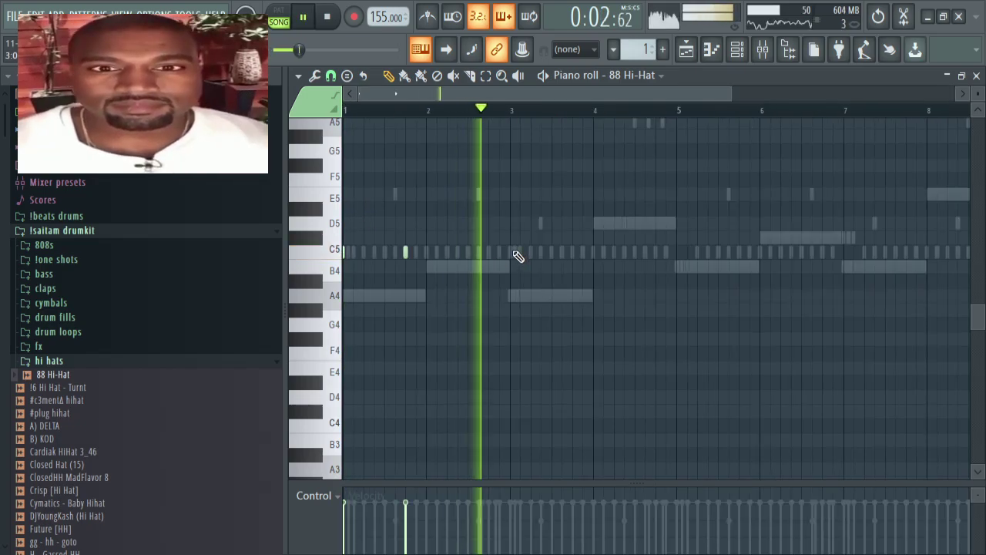
{"action": "left_click", "coordinate": [567, 252]}
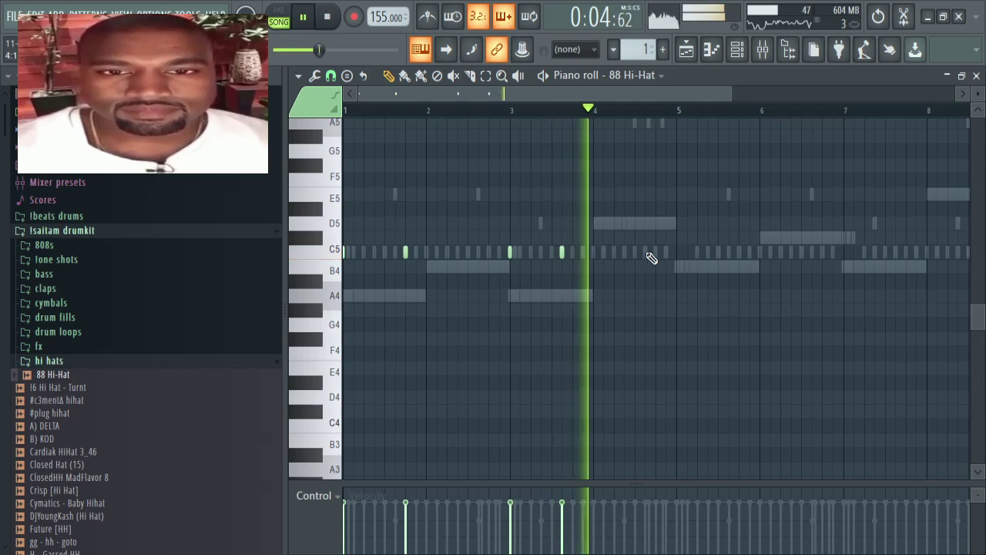
{"action": "left_click", "coordinate": [679, 253]}
{"action": "left_click", "coordinate": [739, 252]}
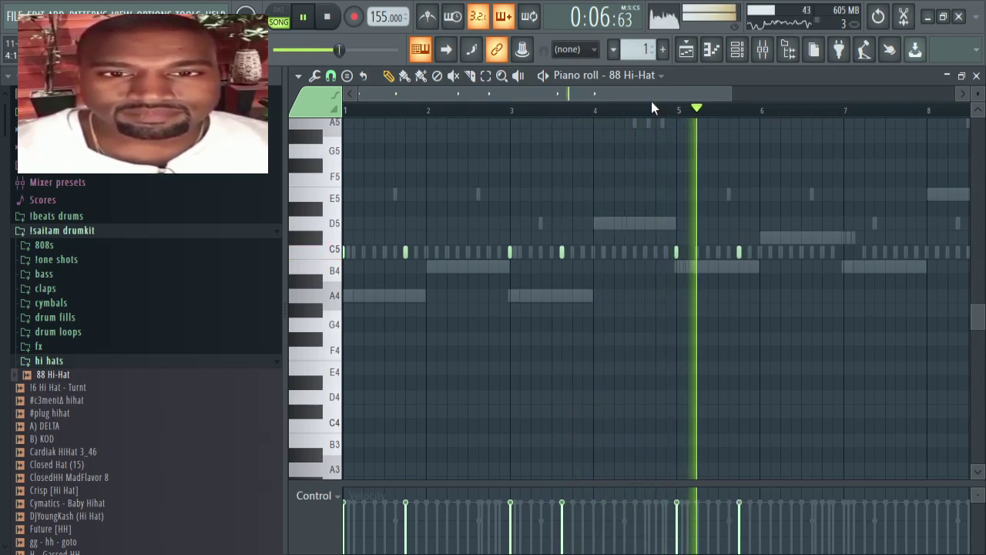
Step: Add 88 Hi-Hat notes on C5 at the start of bar 7, before its midpoint and near its end
{"action": "left_click_drag", "start_coordinate": [648, 97], "coordinate": [727, 98]}
{"action": "left_click", "coordinate": [716, 252]}
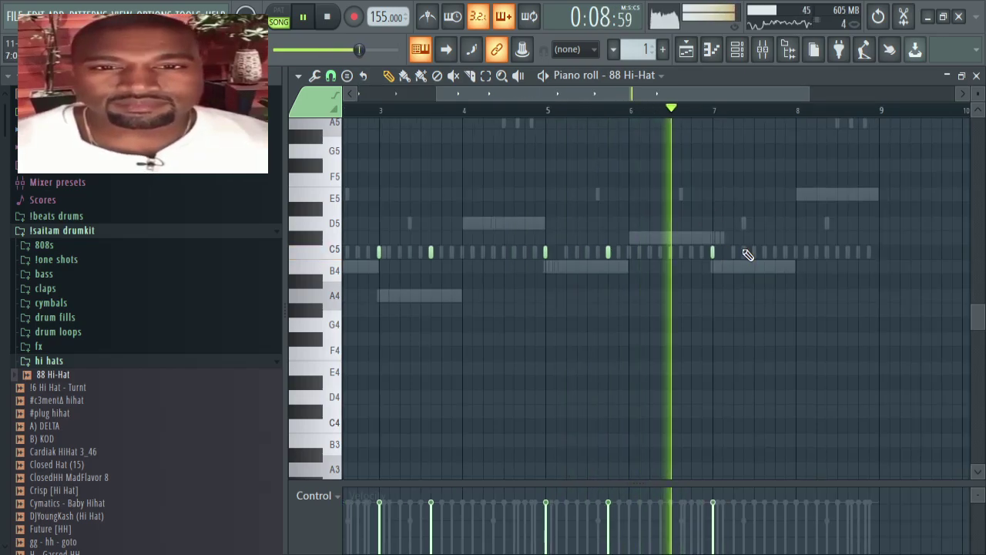
{"action": "left_click", "coordinate": [745, 251]}
{"action": "left_click", "coordinate": [786, 252]}
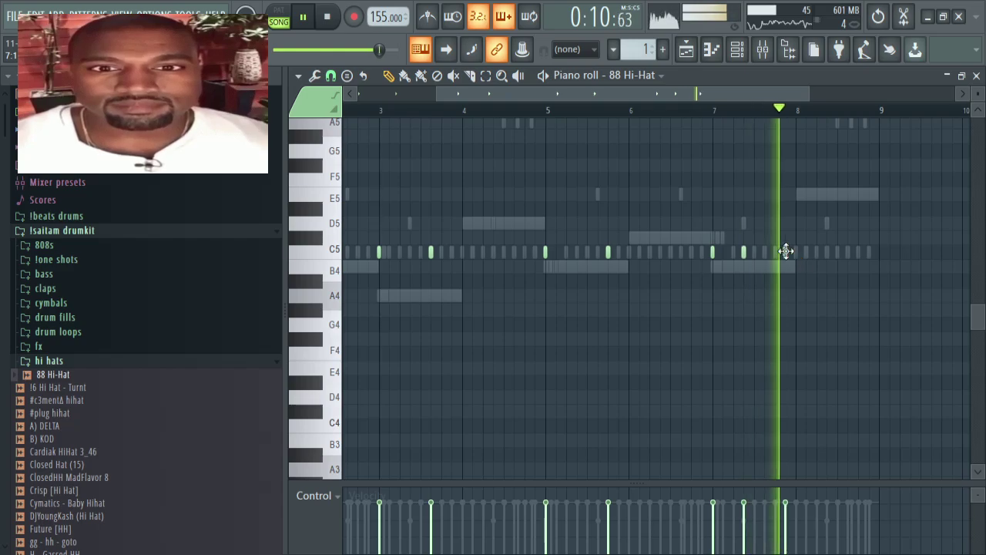
{"action": "right_click", "coordinate": [784, 254]}
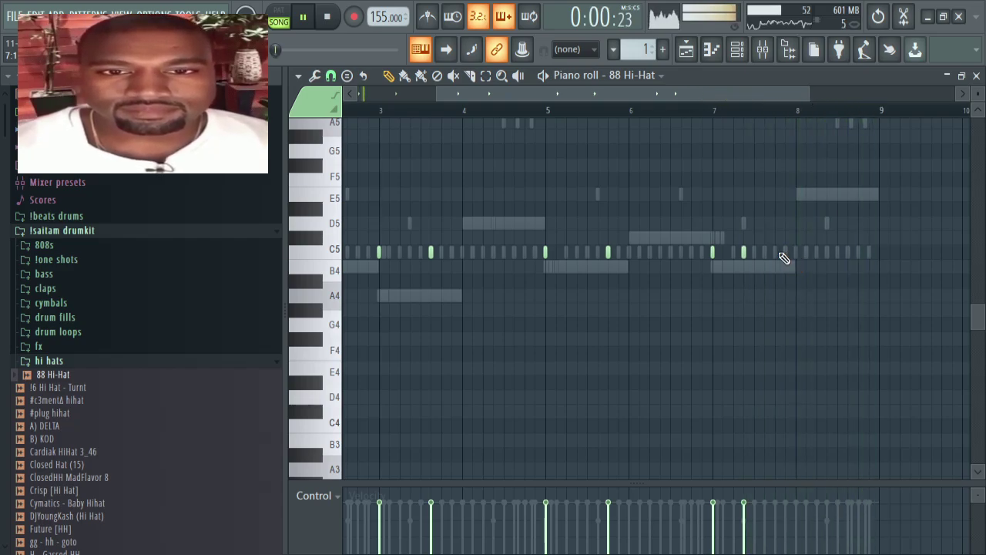
{"action": "left_click", "coordinate": [741, 111]}
{"action": "scroll", "coordinate": [721, 116], "scroll_direction": "down", "scroll_amount": 3}
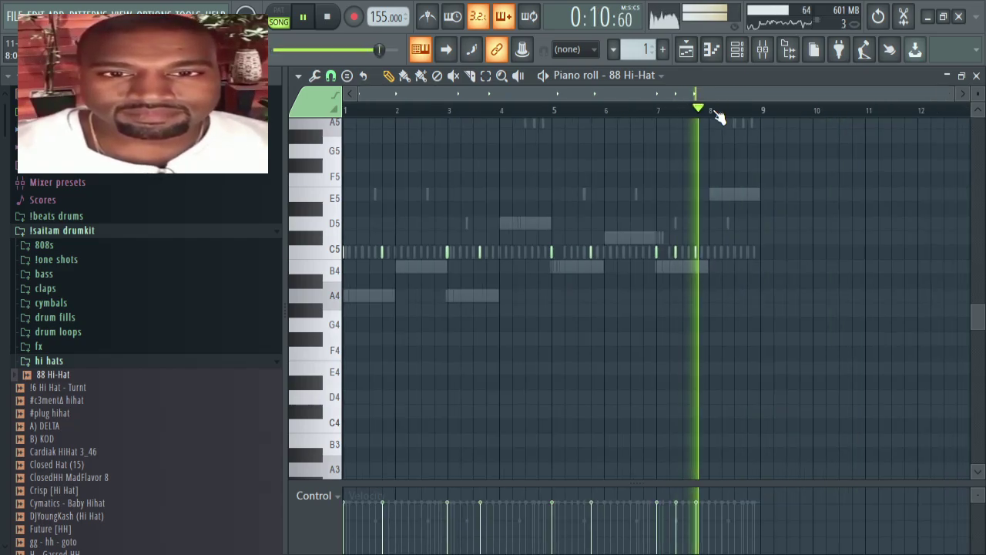
{"action": "scroll", "coordinate": [718, 117], "scroll_direction": "up", "scroll_amount": 4}
{"action": "right_click", "coordinate": [696, 258]}
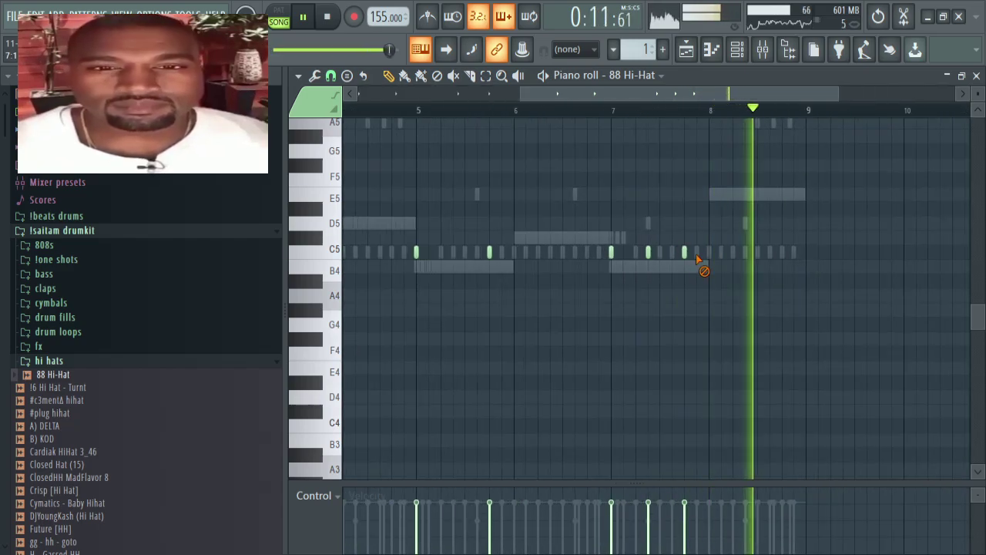
Step: Add Cymatics - Serrated Open Hihat from the open hats folder as a new channel and replace its sample with icytwat open hat
{"action": "left_click", "coordinate": [738, 48]}
{"action": "left_click", "coordinate": [86, 363]}
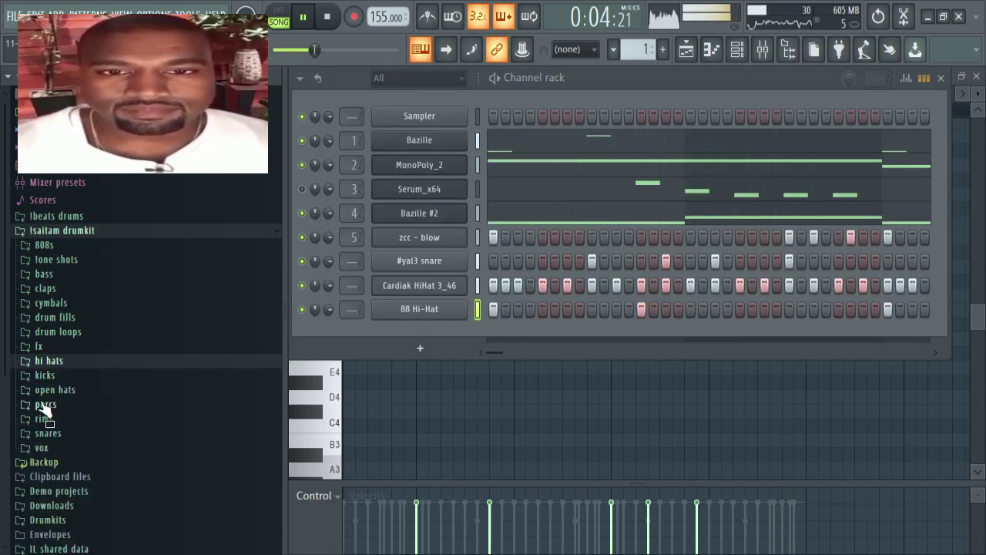
{"action": "left_click", "coordinate": [46, 389]}
{"action": "left_click", "coordinate": [111, 469]}
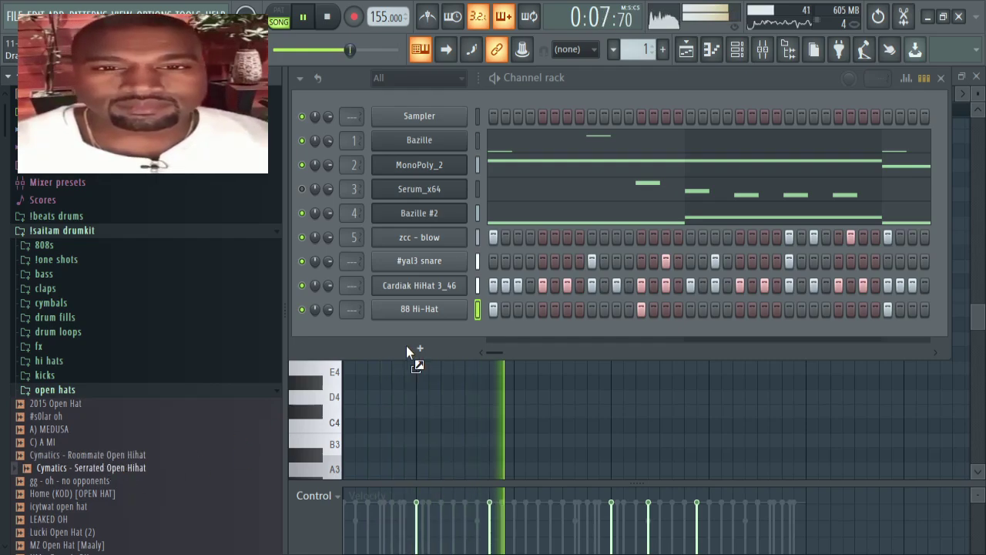
{"action": "left_click_drag", "start_coordinate": [406, 345], "coordinate": [406, 345]}
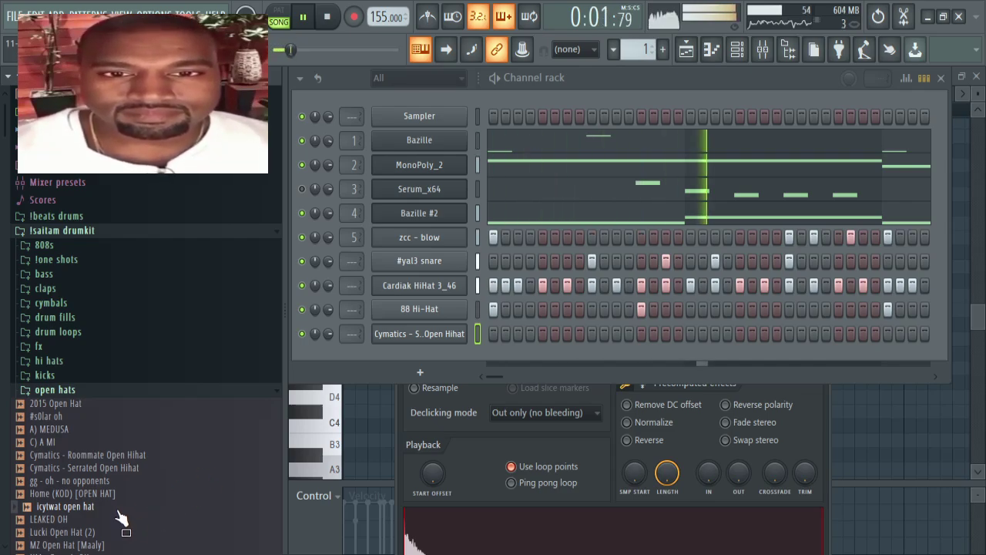
{"action": "left_click_drag", "start_coordinate": [441, 337], "coordinate": [444, 339]}
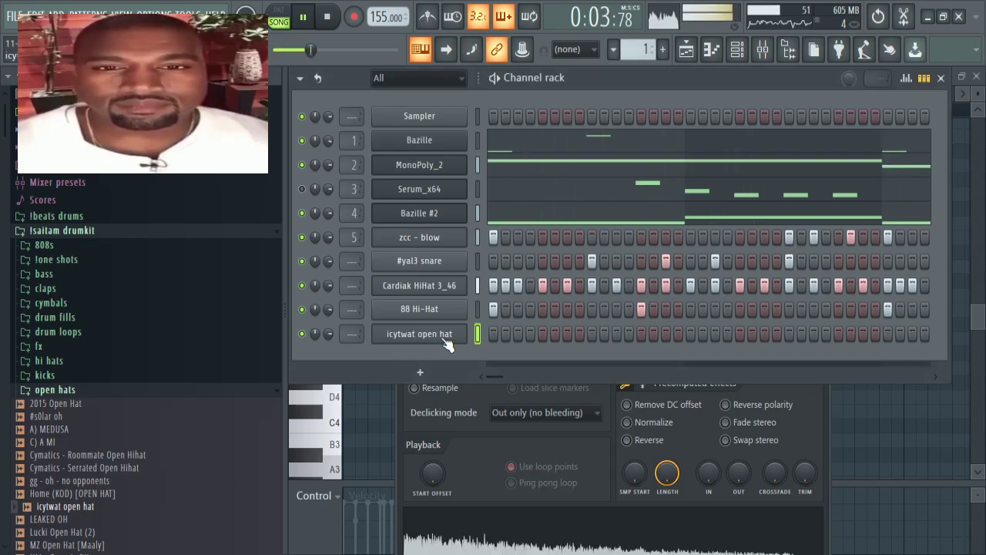
{"action": "left_click", "coordinate": [376, 356]}
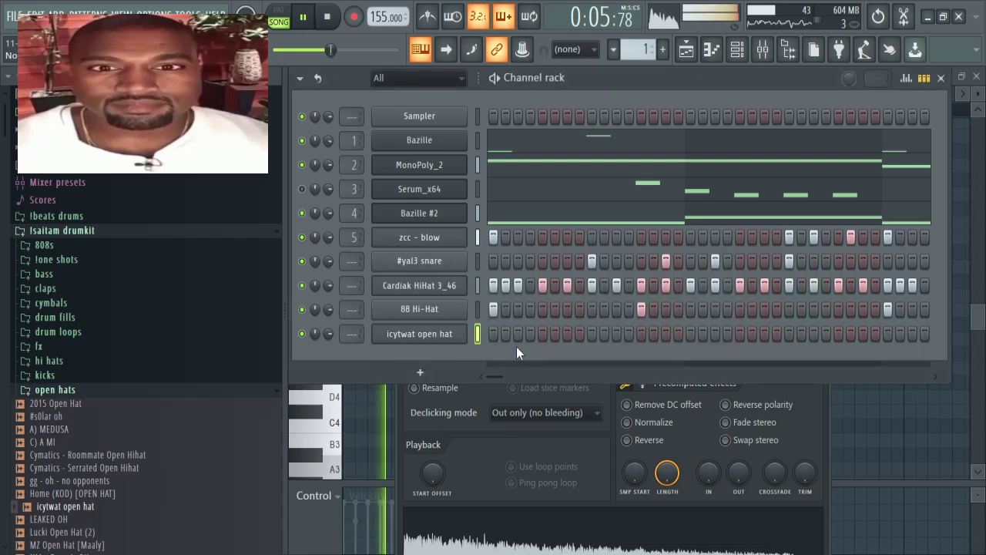
Step: Place an icytwat open hat note on C5 at the second beat of each of the eight bars
{"action": "left_click", "coordinate": [924, 79]}
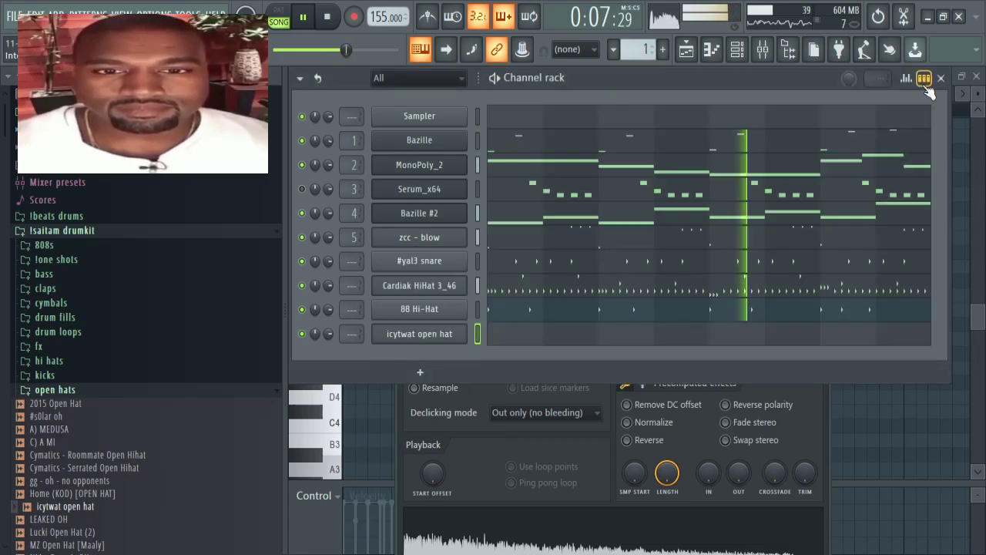
{"action": "left_click", "coordinate": [567, 334]}
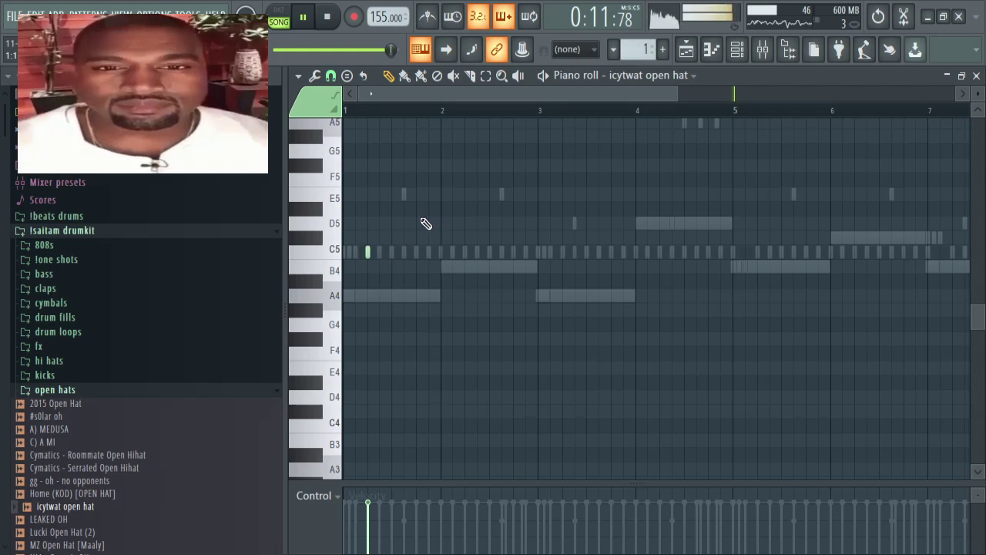
{"action": "scroll", "coordinate": [429, 110], "scroll_direction": "down", "scroll_amount": 4}
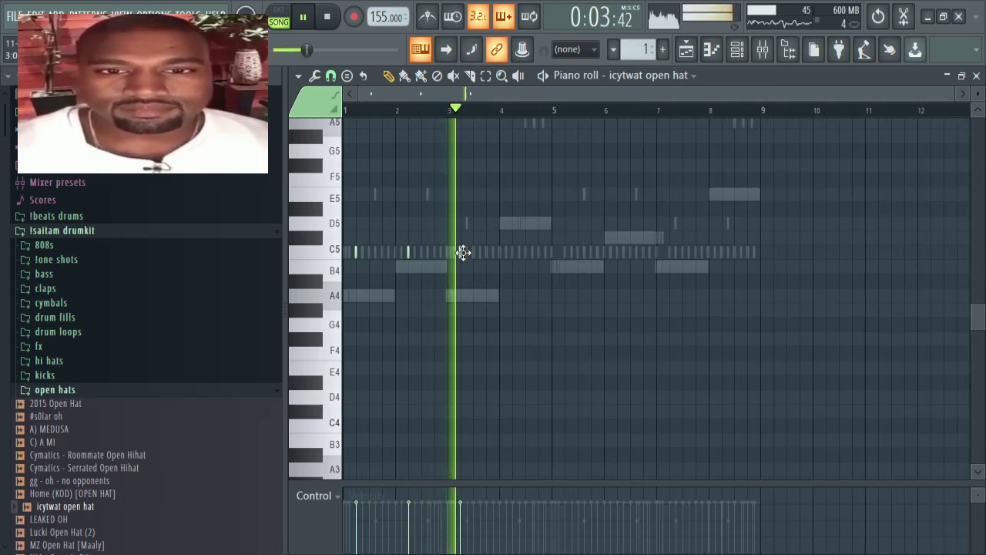
Step: Check the zcc - blow channel's miscellaneous sampler settings, including its cut group
{"action": "left_click", "coordinate": [737, 48]}
{"action": "left_click", "coordinate": [419, 237]}
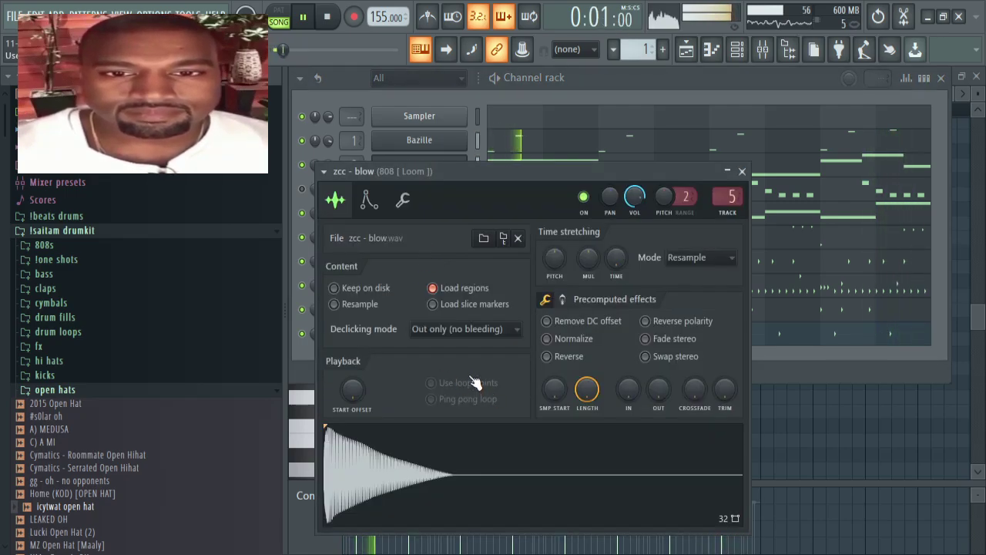
{"action": "left_click", "coordinate": [403, 200]}
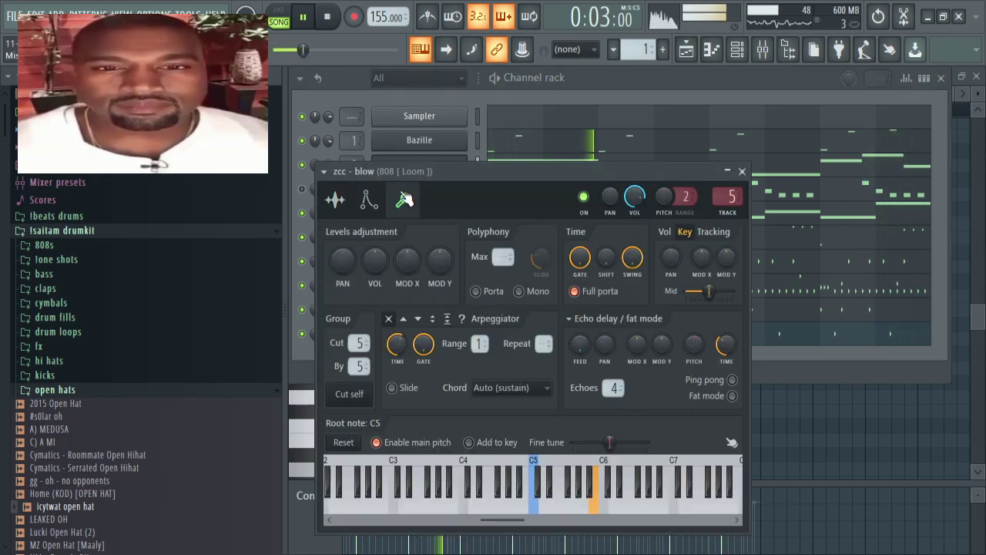
{"action": "left_click", "coordinate": [302, 354]}
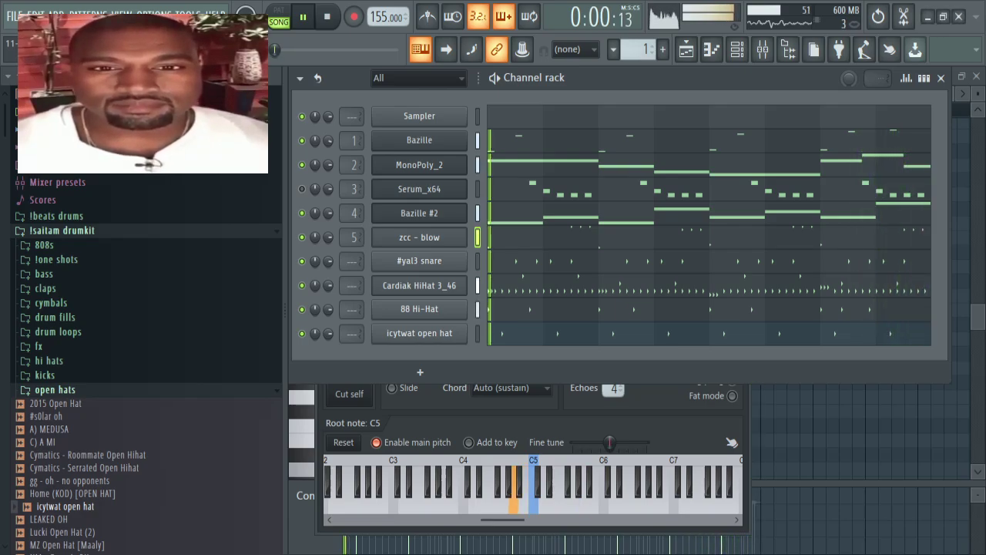
Step: Unmute the Serum_x64 channel and review its melody notes in the piano roll
{"action": "left_click", "coordinate": [303, 188]}
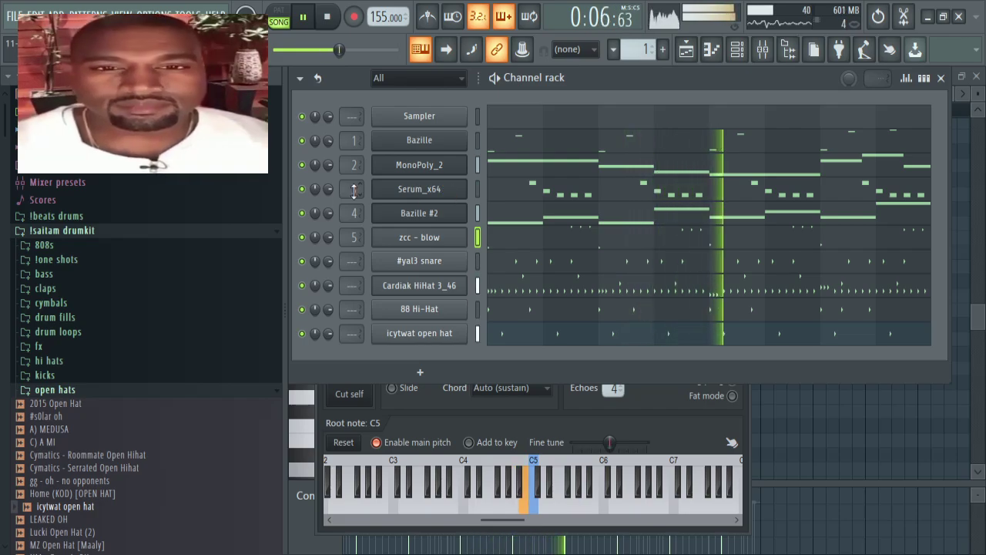
{"action": "left_click", "coordinate": [554, 190]}
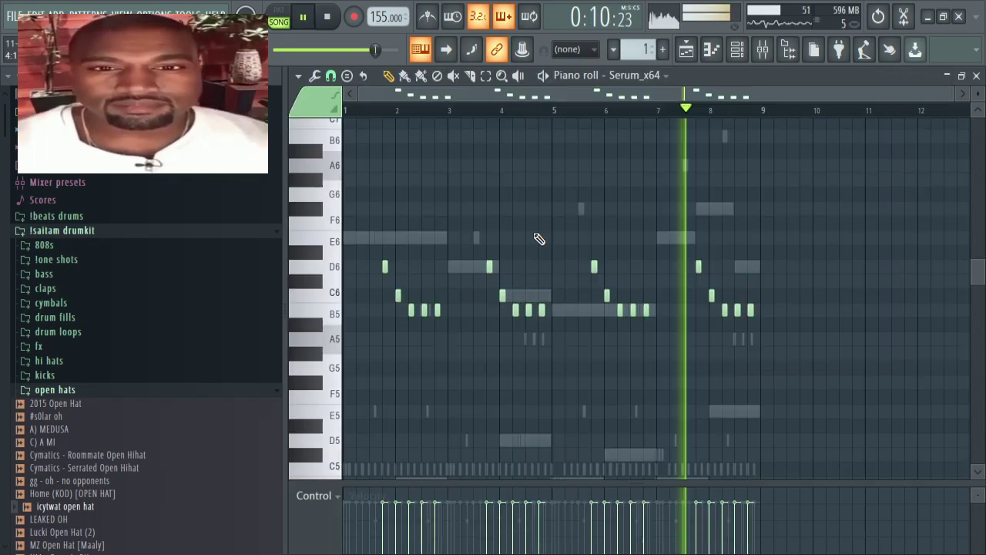
{"action": "scroll", "coordinate": [537, 236], "scroll_direction": "down", "scroll_amount": 3}
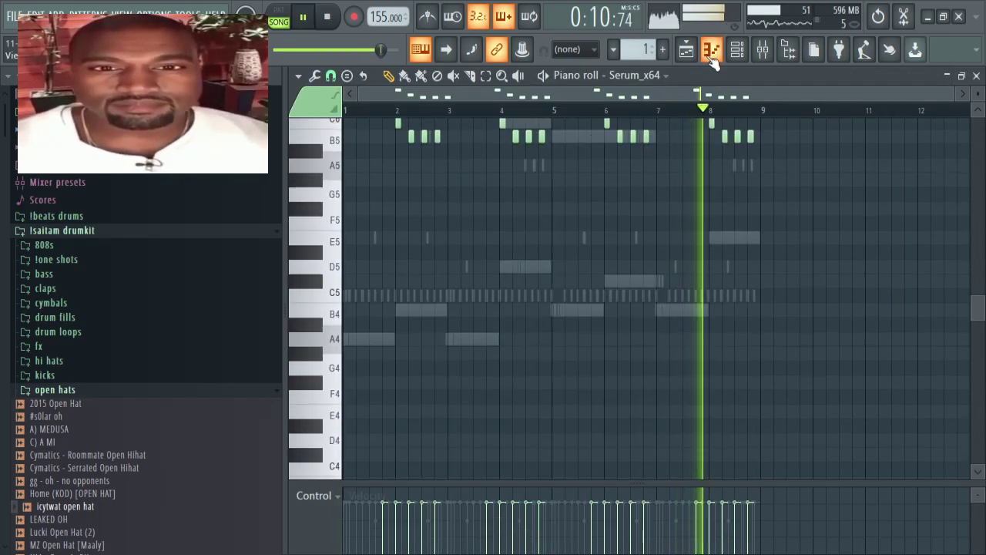
{"action": "left_click", "coordinate": [736, 51]}
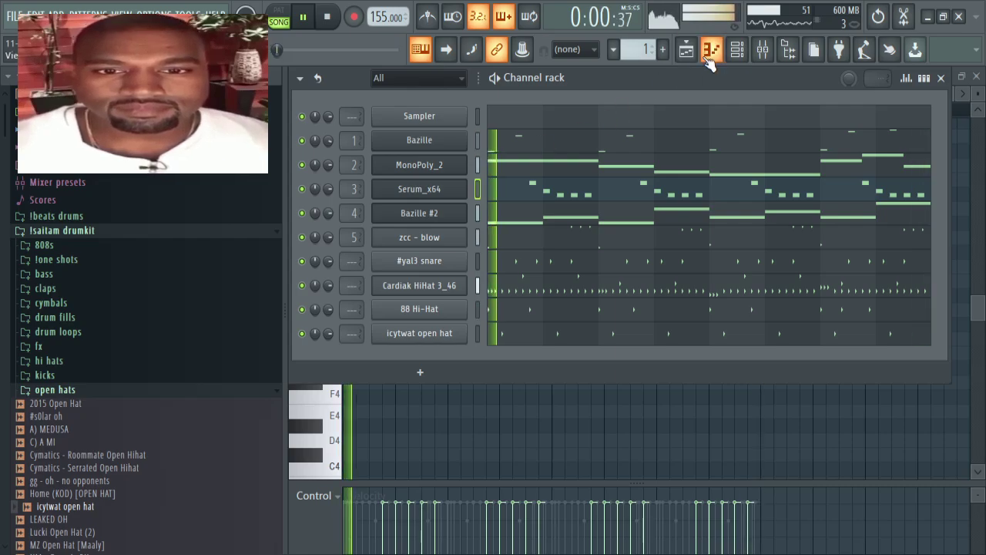
Step: Select the Gross 2 time preset in Gross Beat on the Serum_x64 mixer track
{"action": "left_click", "coordinate": [761, 51]}
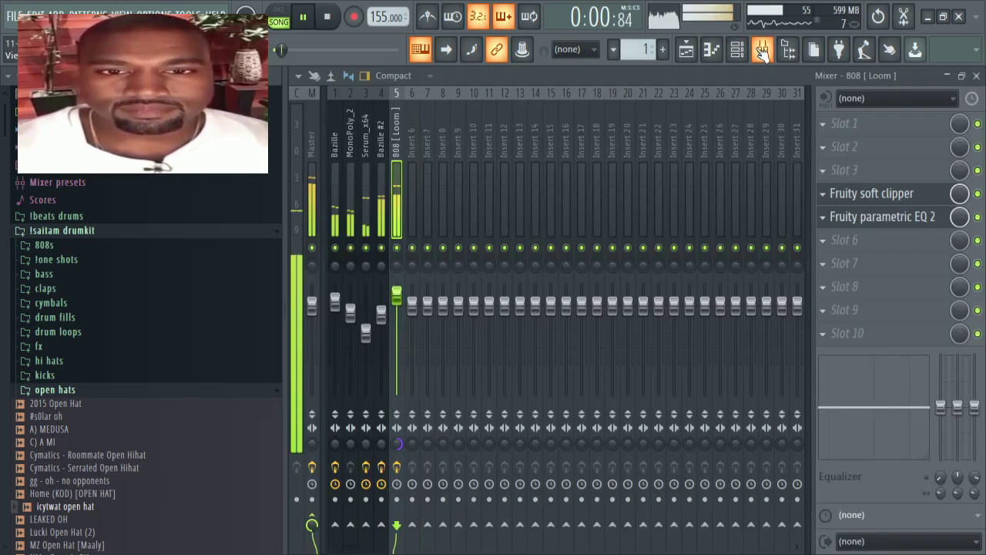
{"action": "left_click", "coordinate": [372, 221]}
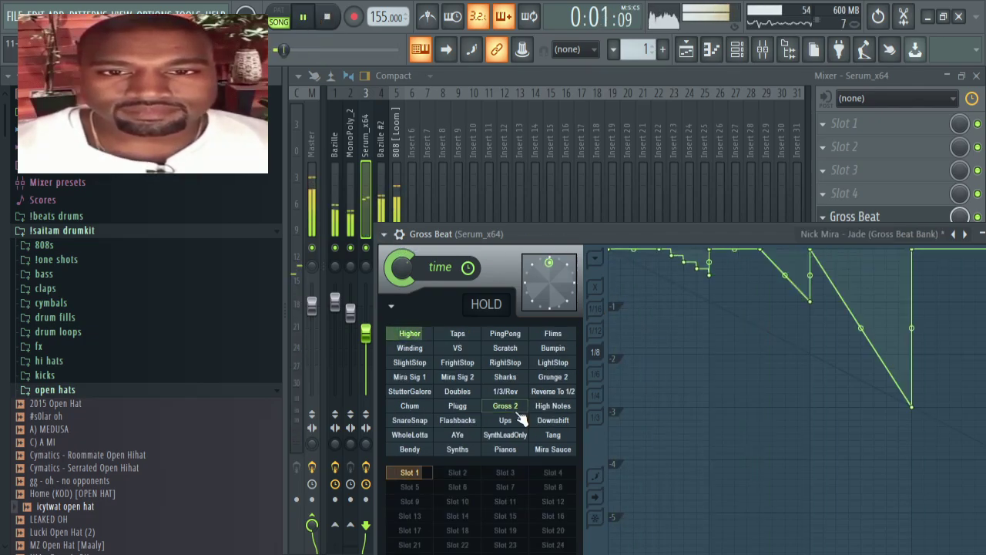
{"action": "left_click", "coordinate": [505, 406]}
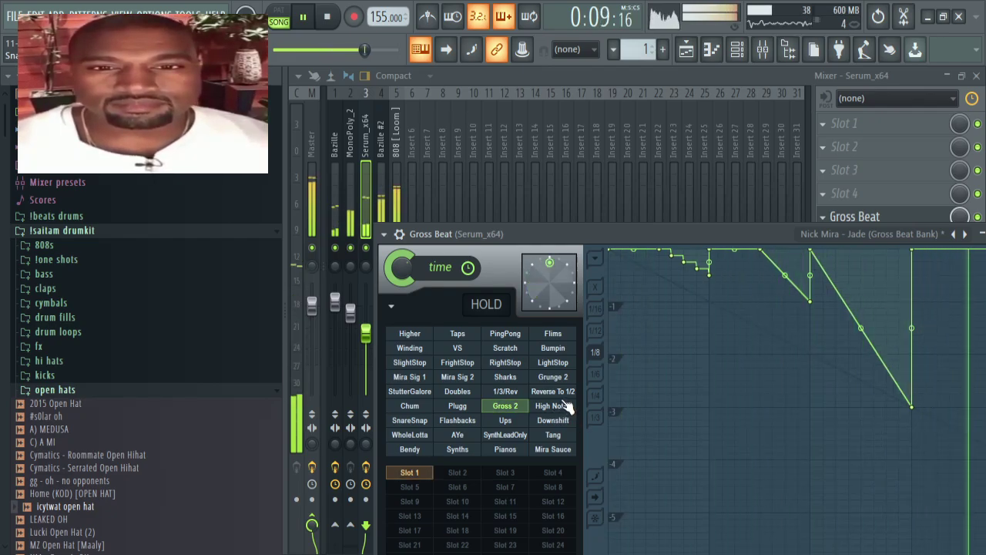
Step: Raise the first two notes of the second Serum_x64 phrase, around bar 4, to E6 and D6
{"action": "left_click", "coordinate": [536, 201]}
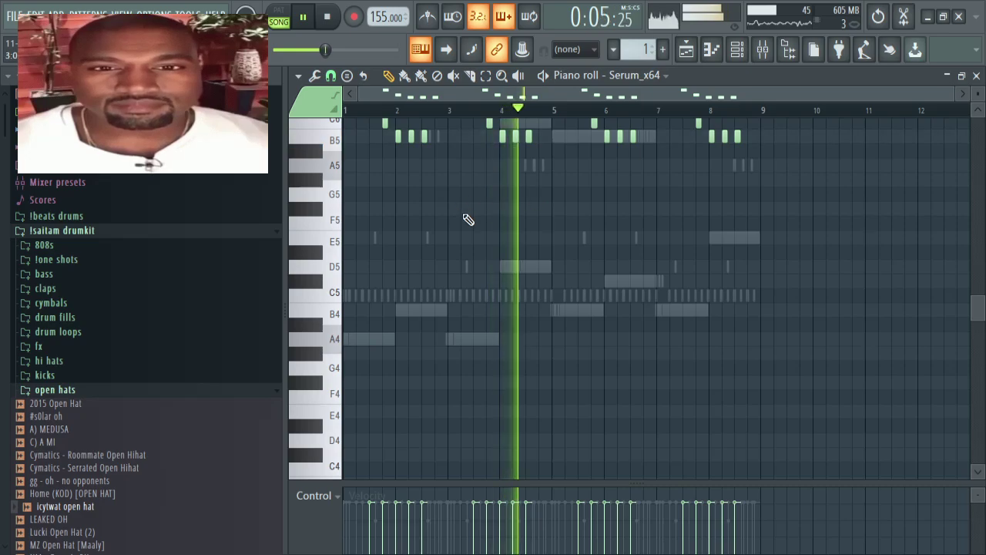
{"action": "scroll", "coordinate": [493, 247], "scroll_direction": "up", "scroll_amount": 3}
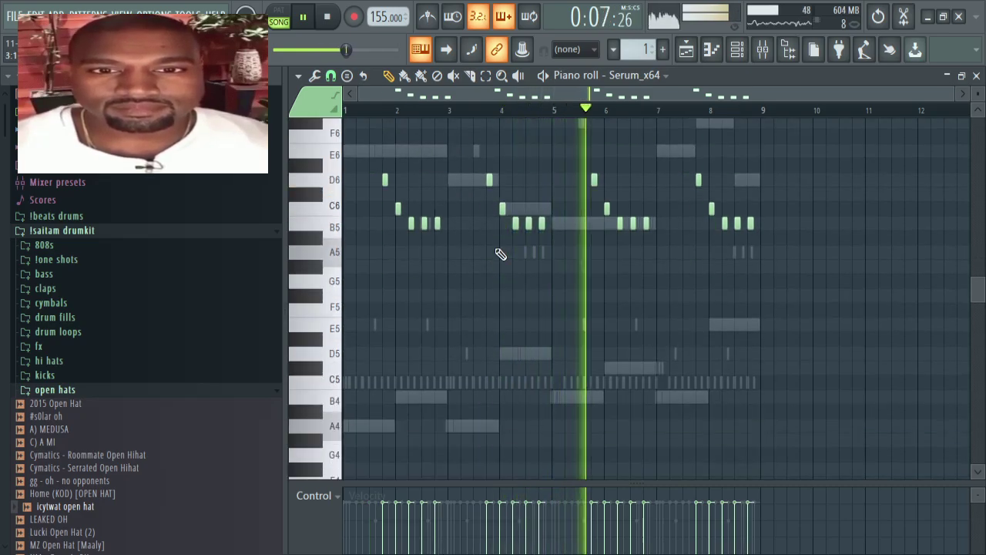
{"action": "scroll", "coordinate": [497, 114], "scroll_direction": "up", "scroll_amount": 2}
{"action": "scroll", "coordinate": [497, 114], "scroll_direction": "up", "scroll_amount": 2}
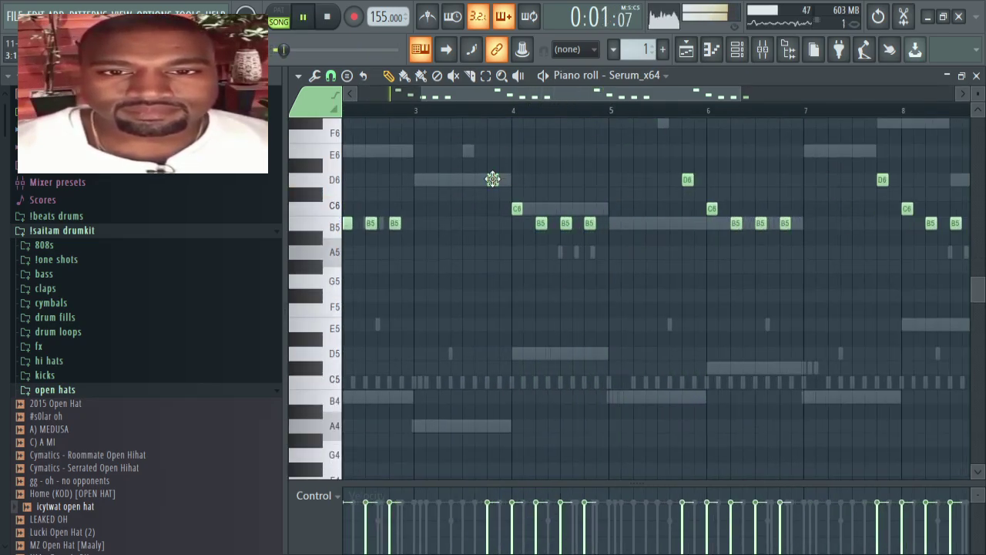
{"action": "left_click_drag", "start_coordinate": [489, 152], "coordinate": [489, 149]}
{"action": "left_click_drag", "start_coordinate": [516, 209], "coordinate": [517, 180]}
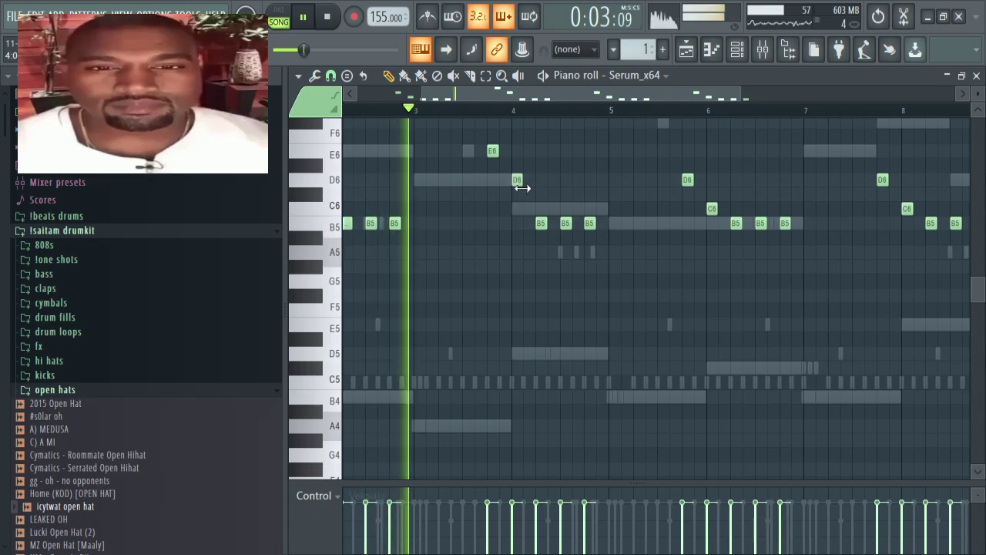
{"action": "scroll", "coordinate": [544, 295], "scroll_direction": "up", "scroll_amount": 2}
{"action": "scroll", "coordinate": [540, 287], "scroll_direction": "up", "scroll_amount": 1}
{"action": "scroll", "coordinate": [533, 275], "scroll_direction": "down", "scroll_amount": 3}
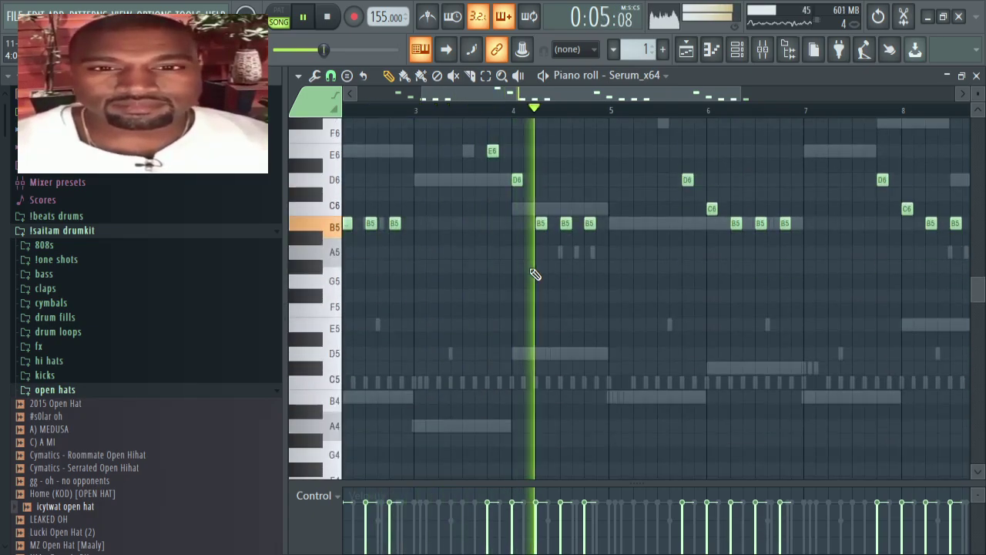
Step: Raise the first two notes of the last Serum_x64 phrase, around bar 8, to F#6 and D6
{"action": "scroll", "coordinate": [534, 115], "scroll_direction": "down", "scroll_amount": 3}
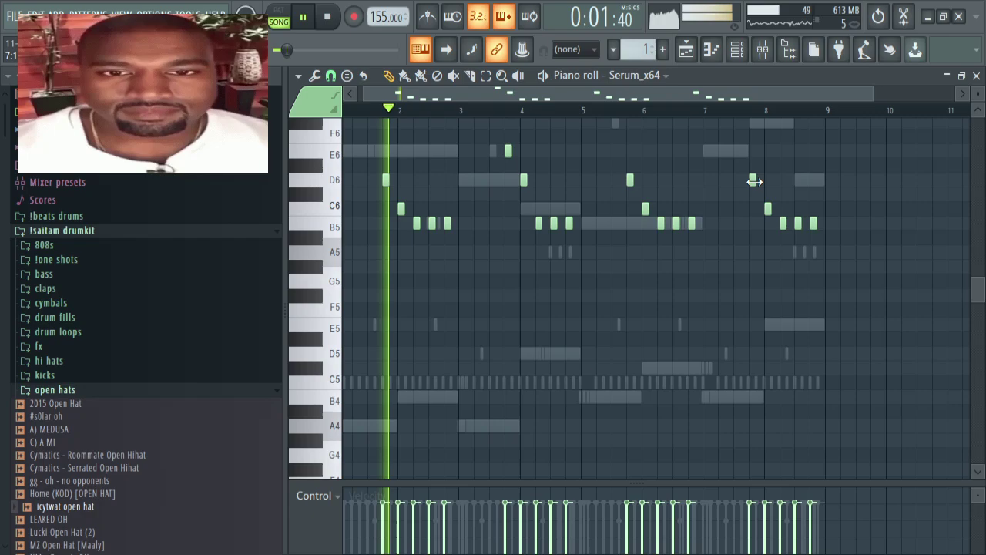
{"action": "left_click", "coordinate": [753, 152]}
{"action": "right_click", "coordinate": [753, 180]}
{"action": "left_click", "coordinate": [765, 181]}
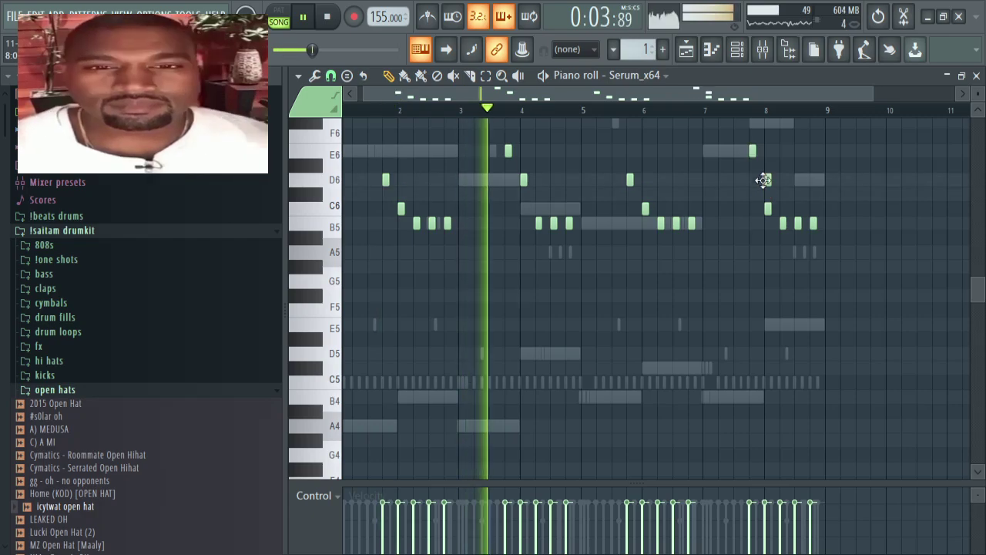
{"action": "right_click", "coordinate": [766, 210]}
{"action": "scroll", "coordinate": [765, 213], "scroll_direction": "up", "scroll_amount": 3}
{"action": "left_click_drag", "start_coordinate": [756, 236], "coordinate": [750, 212]}
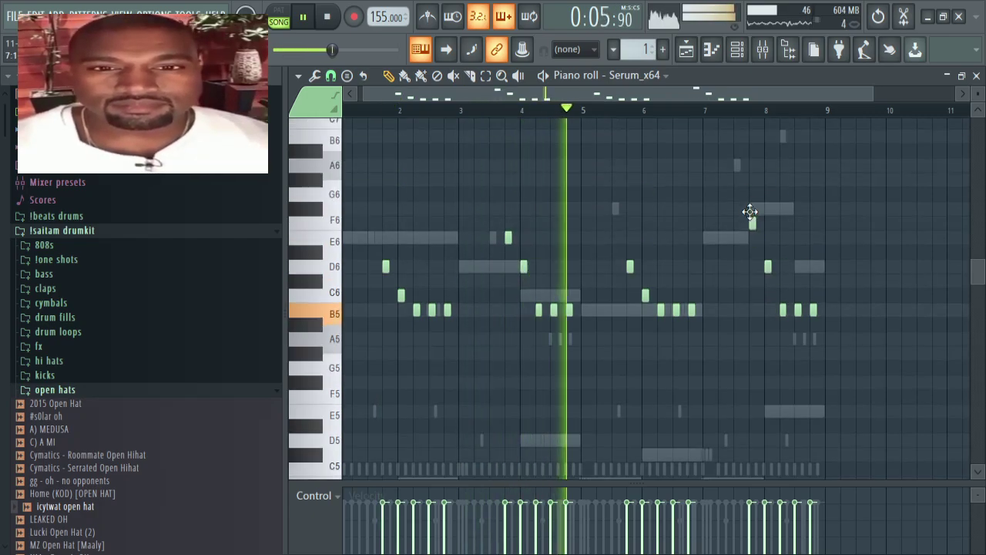
{"action": "scroll", "coordinate": [716, 255], "scroll_direction": "up", "scroll_amount": 6}
{"action": "scroll", "coordinate": [723, 251], "scroll_direction": "down", "scroll_amount": 6}
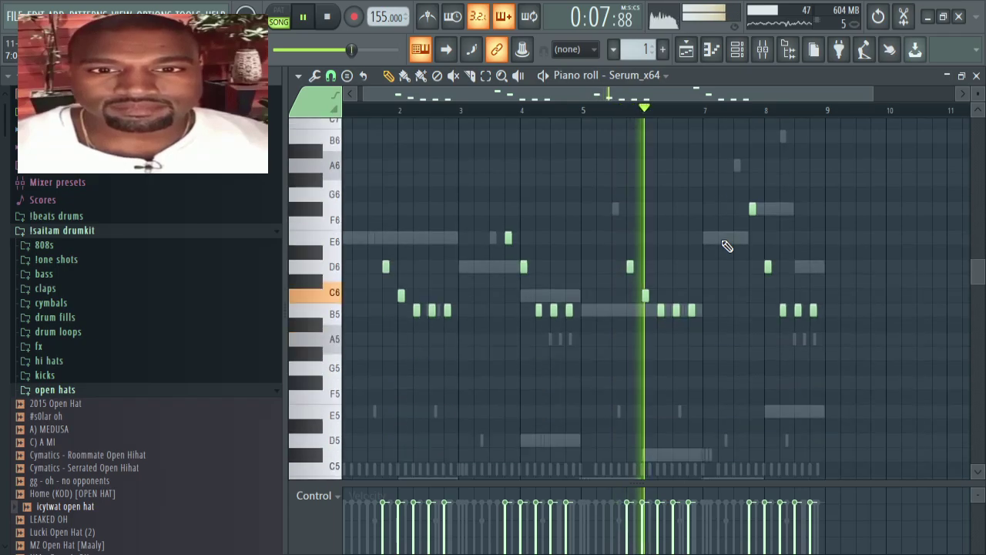
{"action": "scroll", "coordinate": [728, 245], "scroll_direction": "up", "scroll_amount": 6}
{"action": "scroll", "coordinate": [730, 247], "scroll_direction": "down", "scroll_amount": 4}
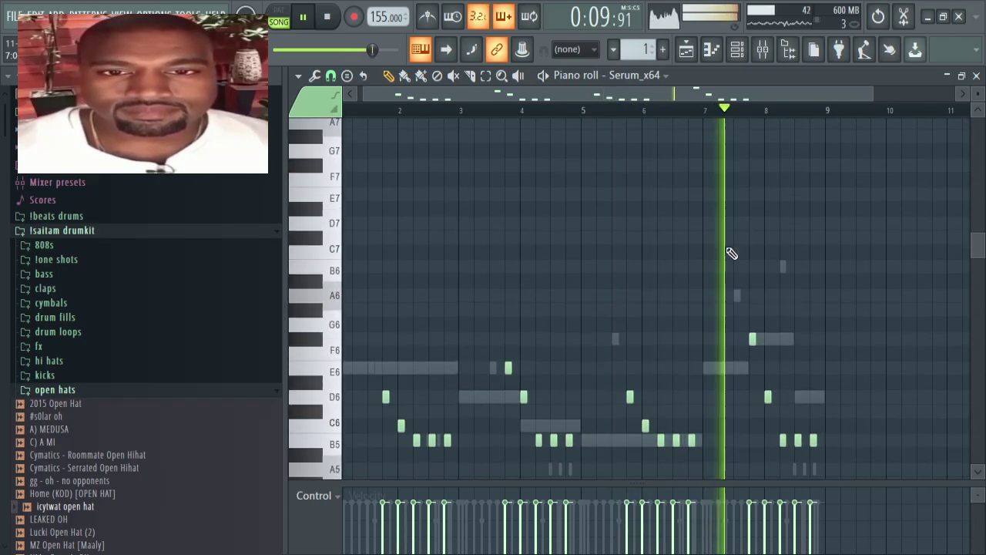
{"action": "scroll", "coordinate": [730, 252], "scroll_direction": "up", "scroll_amount": 3}
{"action": "scroll", "coordinate": [730, 252], "scroll_direction": "down", "scroll_amount": 7}
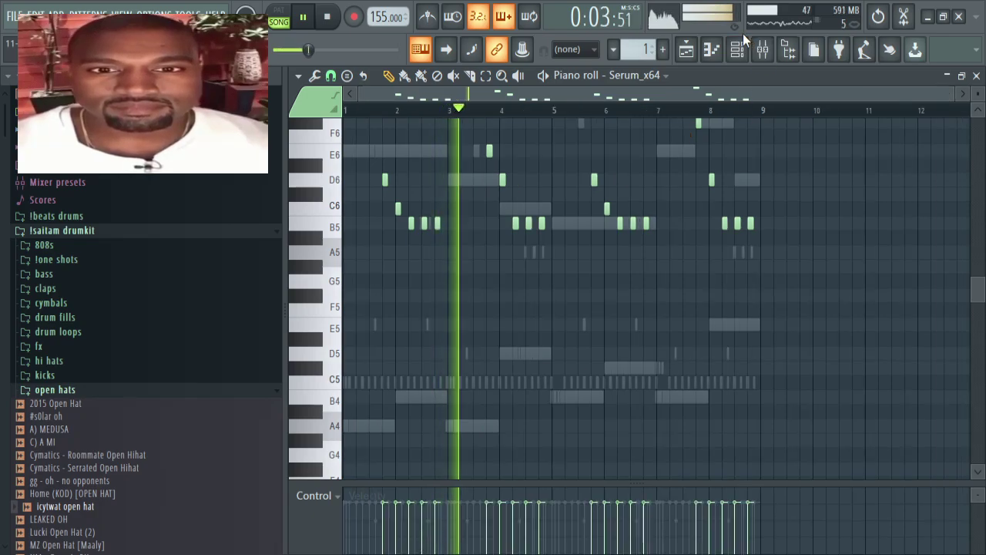
Step: Open the Serum_x64 instrument and filter its preset browser to the Lead category
{"action": "left_click", "coordinate": [741, 48]}
{"action": "left_click", "coordinate": [444, 194]}
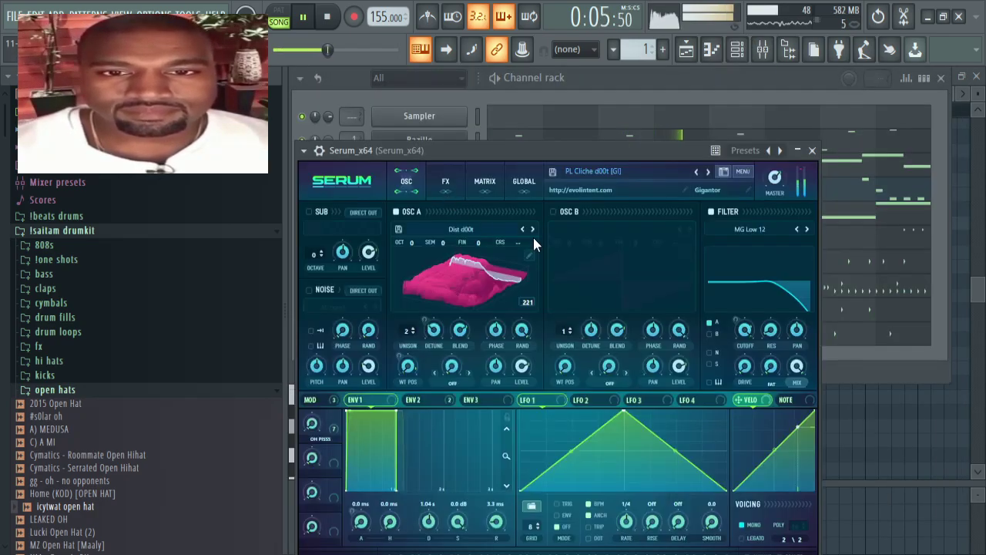
{"action": "left_click", "coordinate": [727, 171]}
{"action": "left_click", "coordinate": [721, 401]}
{"action": "left_click", "coordinate": [726, 379]}
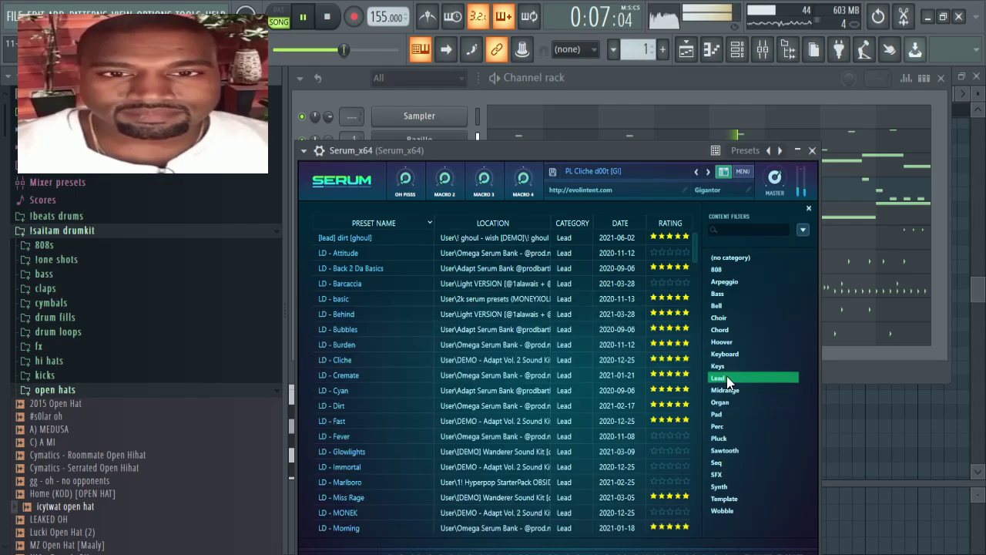
Step: Audition the Serum lead presets LD - Cremate, LD - Cyan, LD - Miss Rage and LD - Pattern, and load LD - Prestige
{"action": "left_click", "coordinate": [572, 375]}
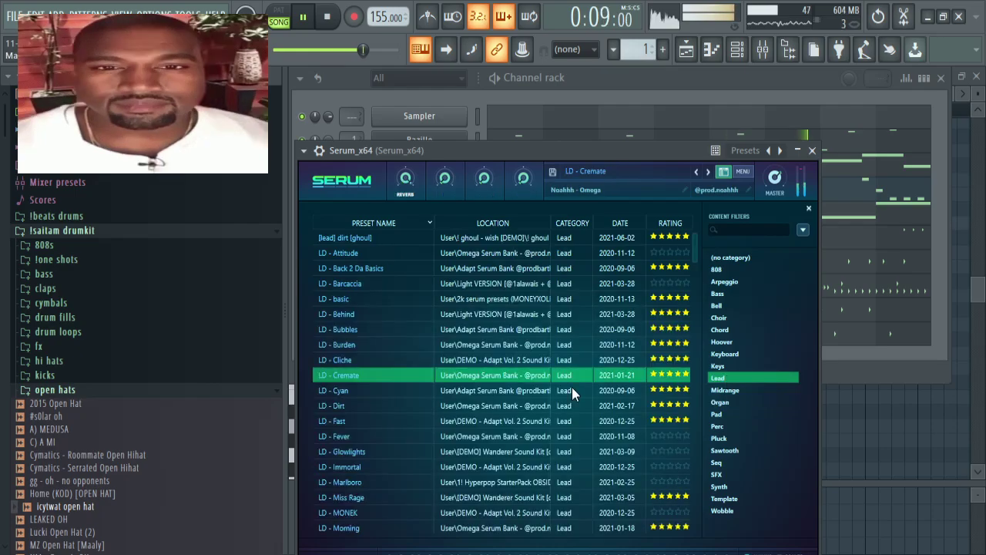
{"action": "left_click", "coordinate": [557, 391]}
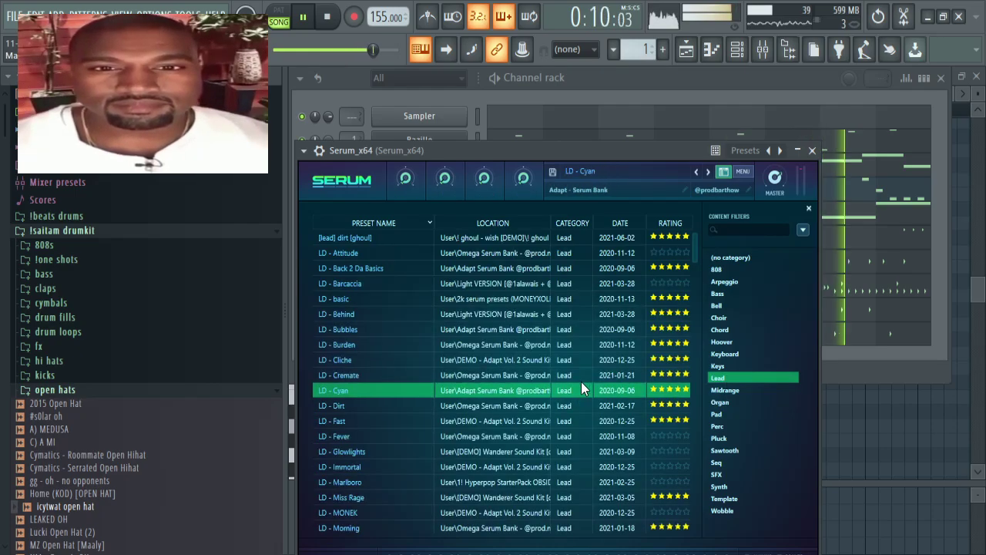
{"action": "scroll", "coordinate": [581, 381], "scroll_direction": "down", "scroll_amount": 1}
{"action": "left_click", "coordinate": [563, 442]}
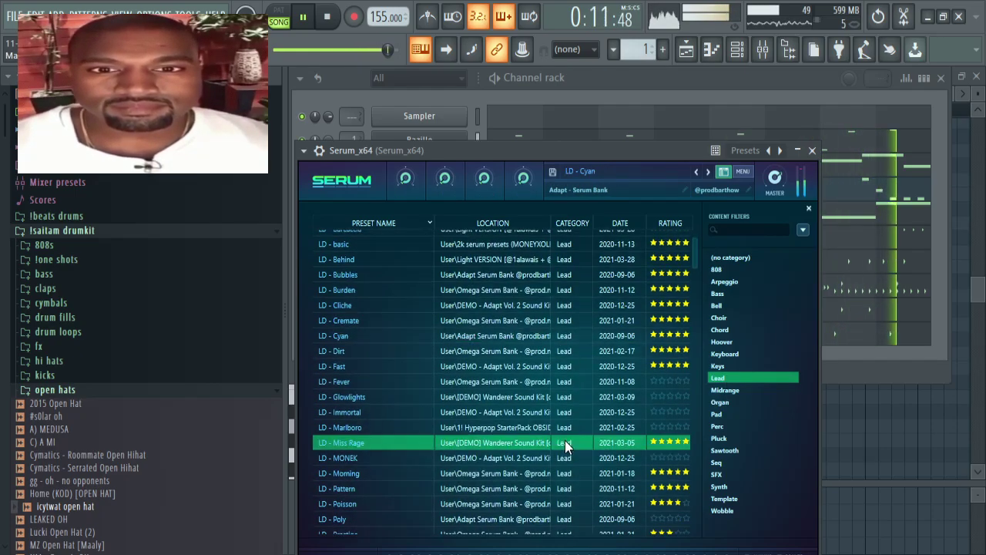
{"action": "scroll", "coordinate": [564, 439], "scroll_direction": "down", "scroll_amount": 1}
{"action": "left_click", "coordinate": [564, 436]}
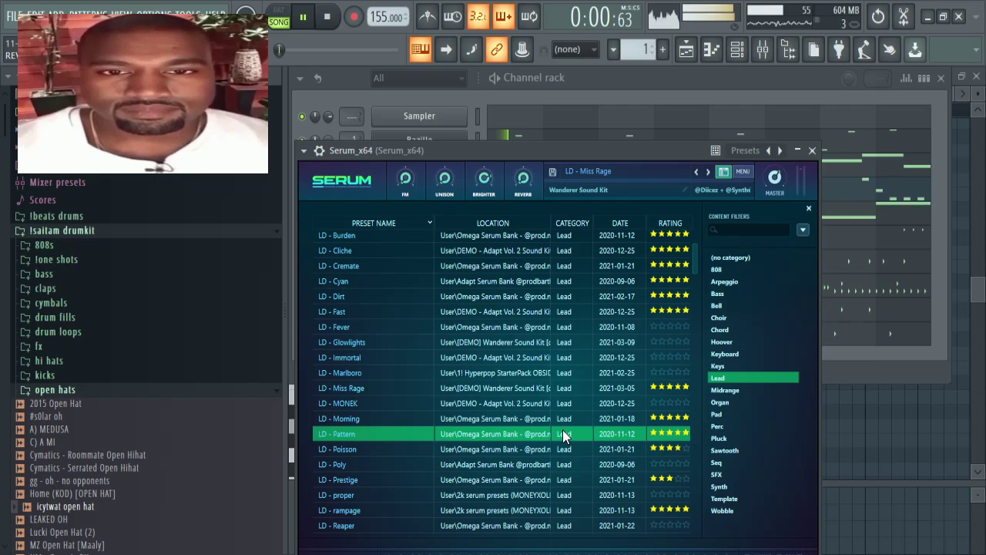
{"action": "scroll", "coordinate": [568, 432], "scroll_direction": "down", "scroll_amount": 1}
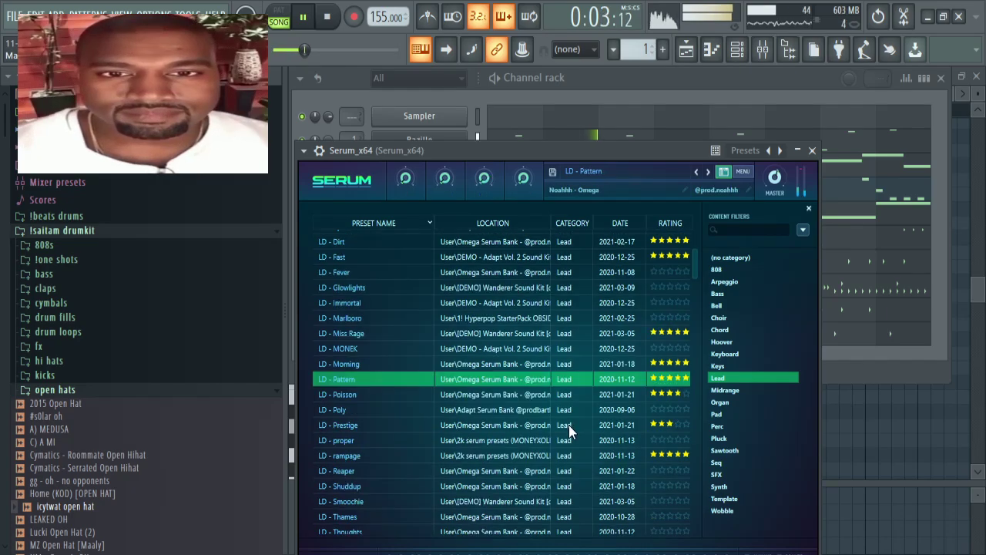
{"action": "left_click", "coordinate": [569, 425]}
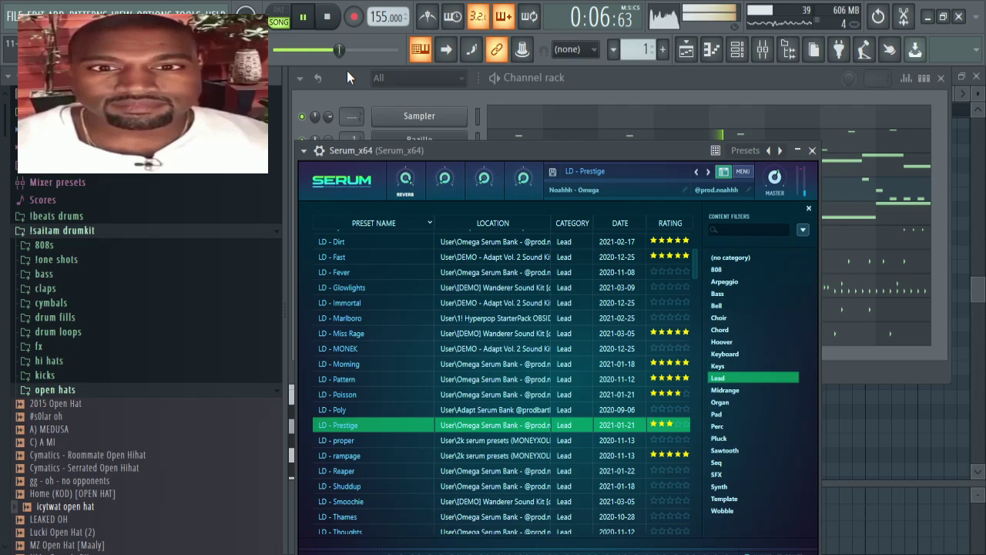
{"action": "left_click", "coordinate": [404, 95]}
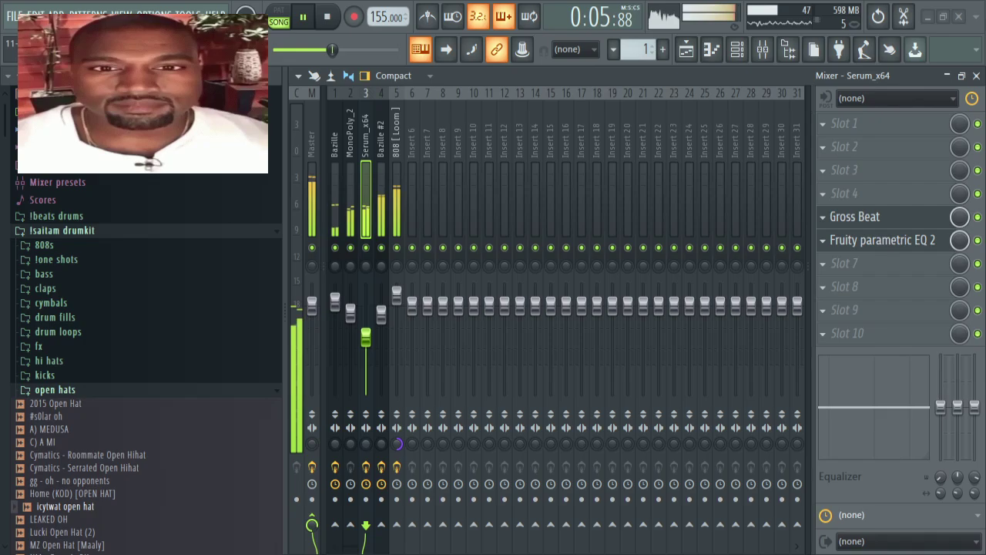
Step: Add the gg - kick - pierre loud sample as a new channel with hits on steps 1 and 7
{"action": "left_click", "coordinate": [740, 46]}
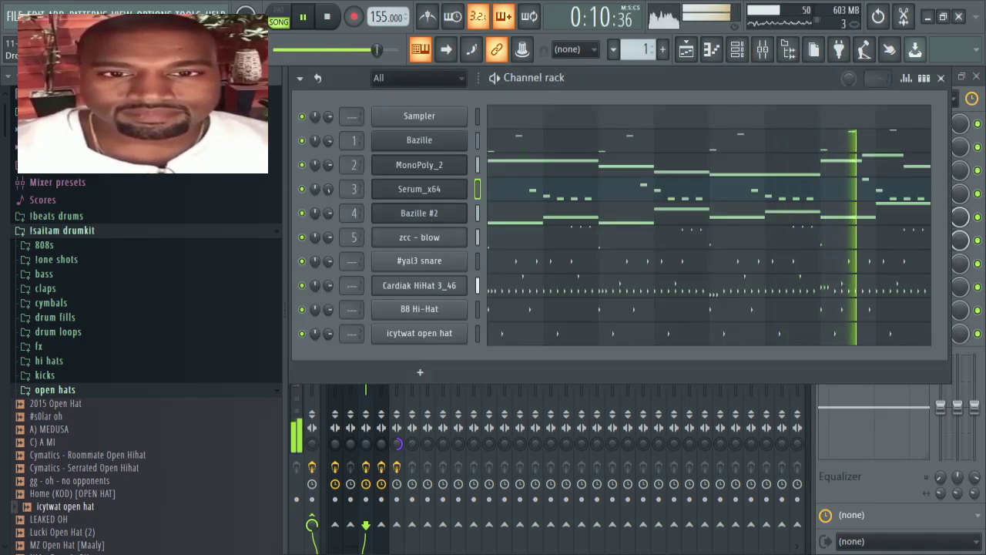
{"action": "left_click", "coordinate": [60, 377]}
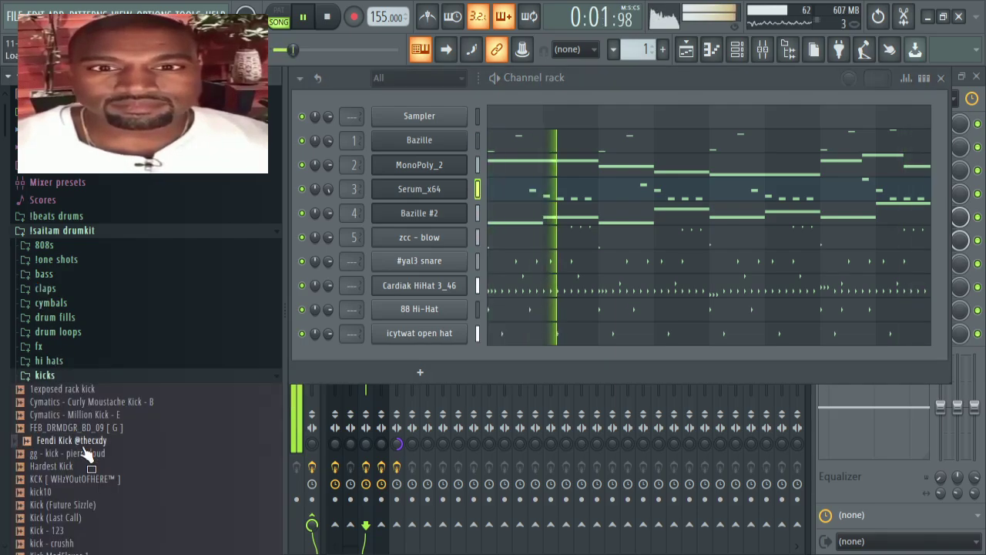
{"action": "left_click_drag", "start_coordinate": [87, 461], "coordinate": [485, 348]}
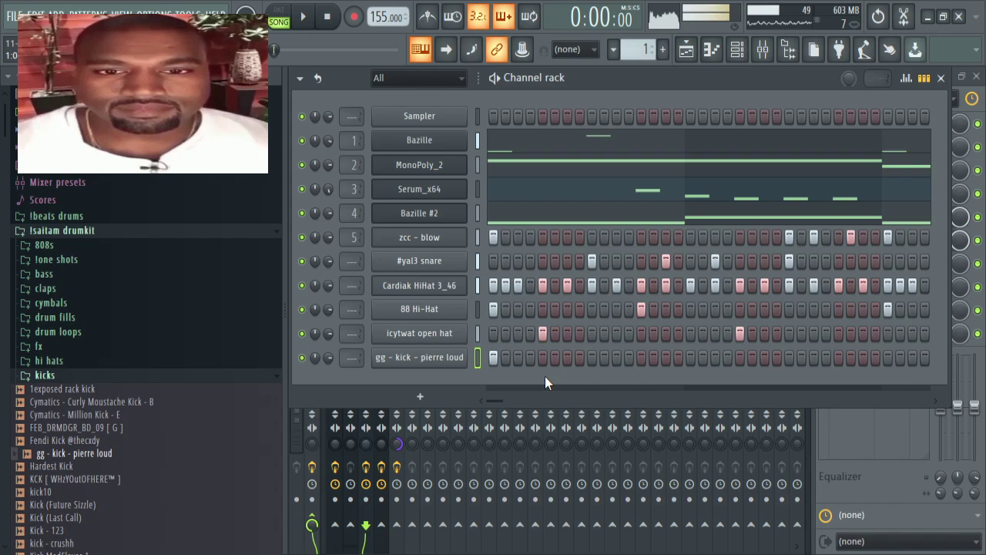
{"action": "key", "text": "space"}
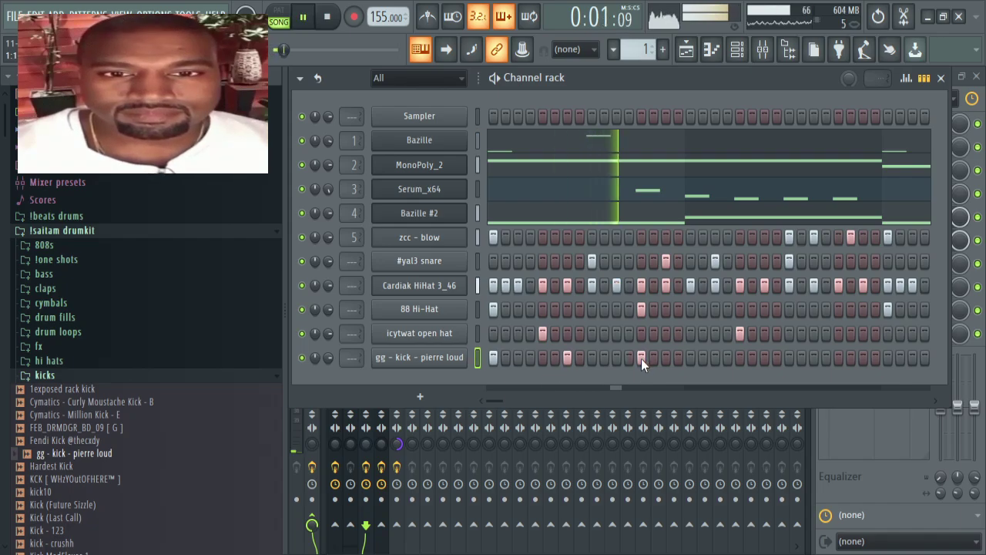
Step: In the kick's piano roll, repeat the two C5 hits at bar 3 and copy the four-hit pattern to bars 5 and 7
{"action": "left_click", "coordinate": [923, 77]}
{"action": "left_click", "coordinate": [530, 356]}
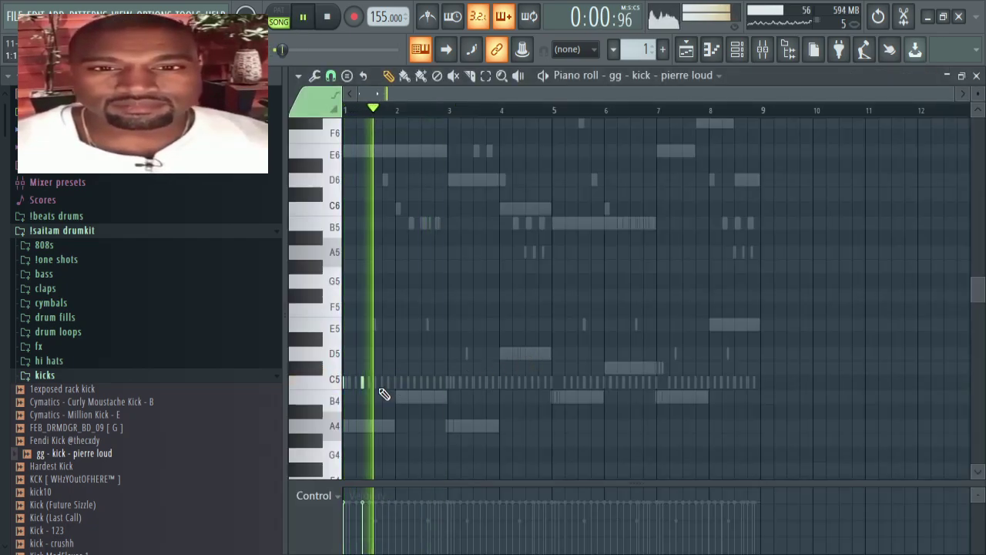
{"action": "left_click", "coordinate": [451, 383]}
{"action": "scroll", "coordinate": [482, 112], "scroll_direction": "up", "scroll_amount": 2}
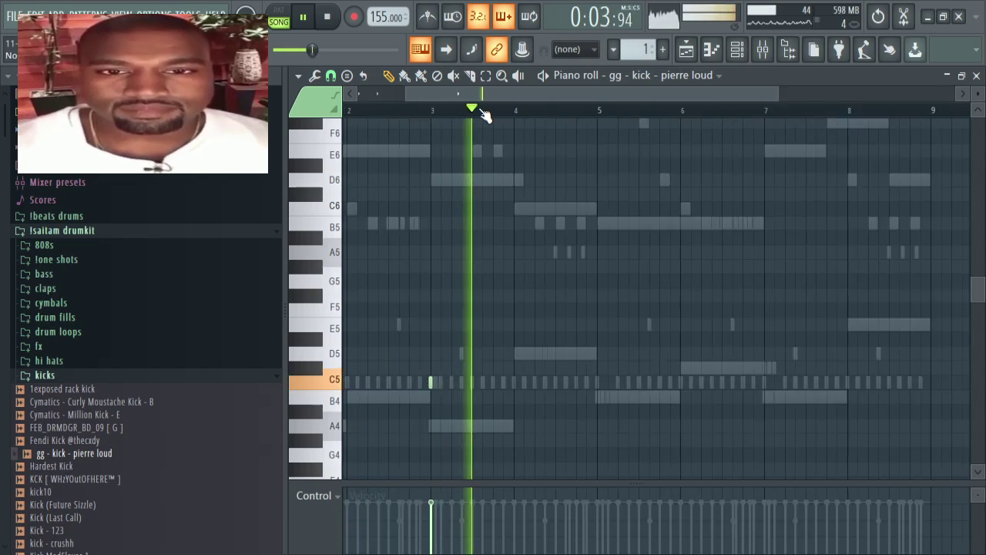
{"action": "scroll", "coordinate": [482, 112], "scroll_direction": "up", "scroll_amount": 3}
{"action": "key", "text": "space"}
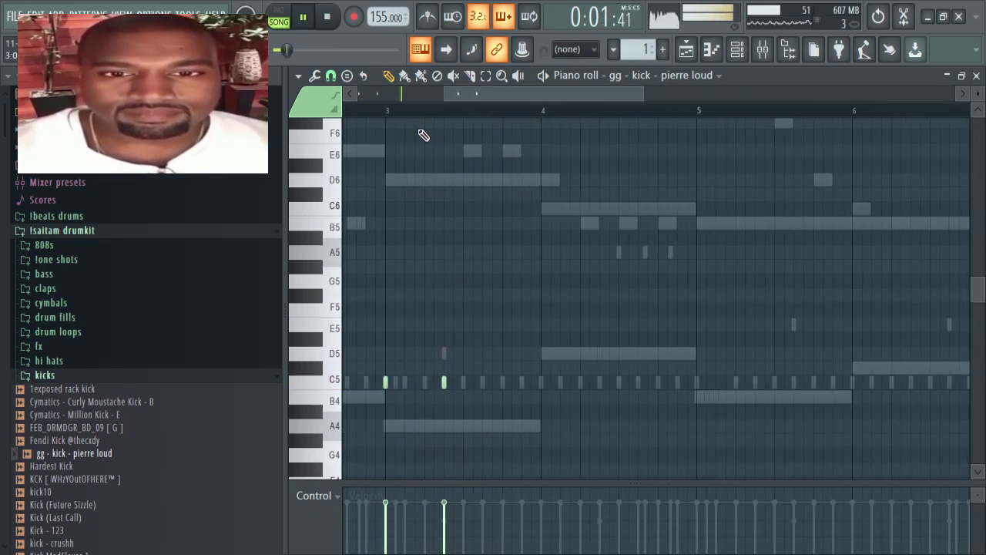
{"action": "scroll", "coordinate": [424, 114], "scroll_direction": "down", "scroll_amount": 4}
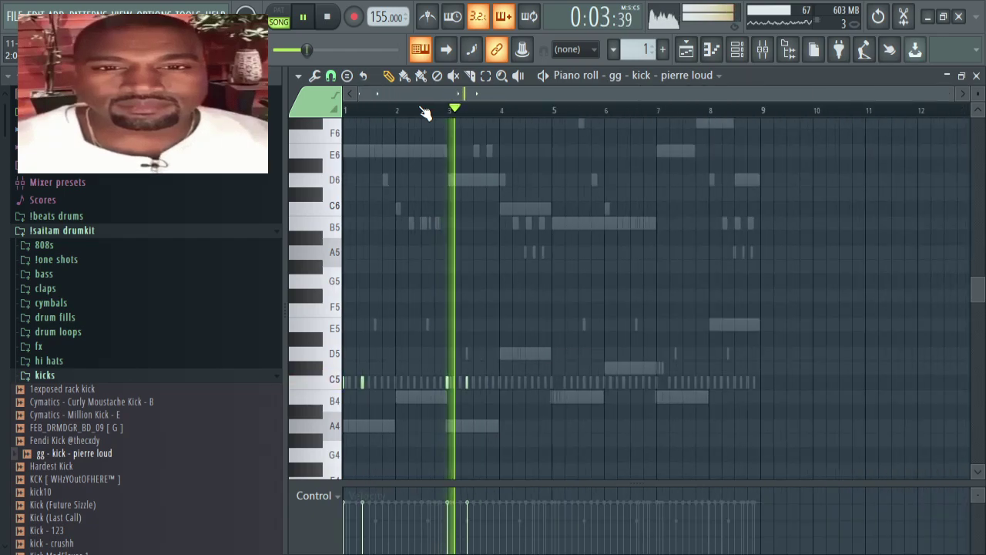
{"action": "scroll", "coordinate": [424, 114], "scroll_direction": "up", "scroll_amount": 3}
{"action": "scroll", "coordinate": [424, 114], "scroll_direction": "down", "scroll_amount": 3}
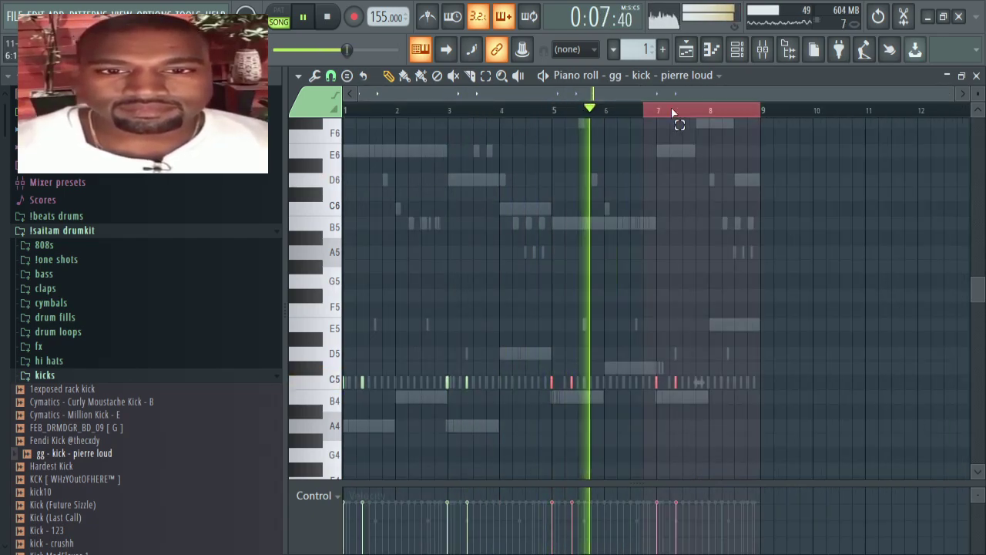
Step: Replace the gg - kick - pierre loud sample with KCK [ WHzYOutOFHERE™ ] and open its channel settings
{"action": "left_click", "coordinate": [737, 50]}
{"action": "scroll", "coordinate": [93, 385], "scroll_direction": "down", "scroll_amount": 3}
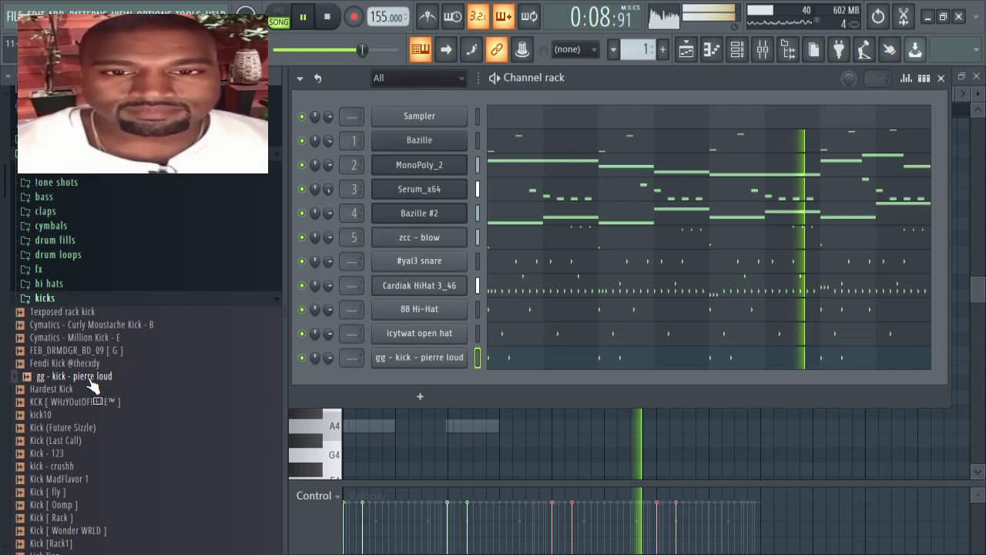
{"action": "left_click_drag", "start_coordinate": [81, 324], "coordinate": [439, 362]}
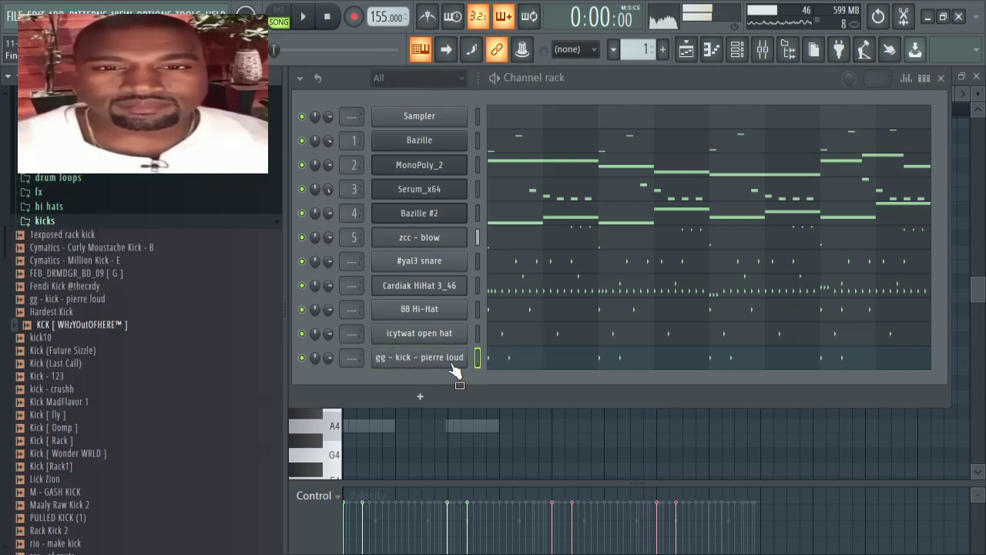
{"action": "key", "text": "space"}
{"action": "left_click", "coordinate": [441, 364]}
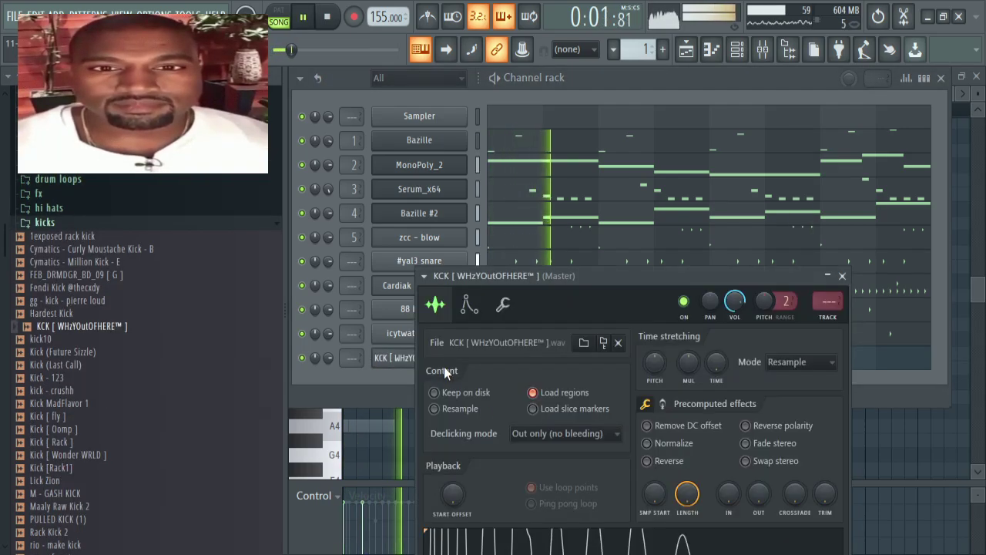
{"action": "left_click_drag", "start_coordinate": [547, 302], "coordinate": [676, 364]}
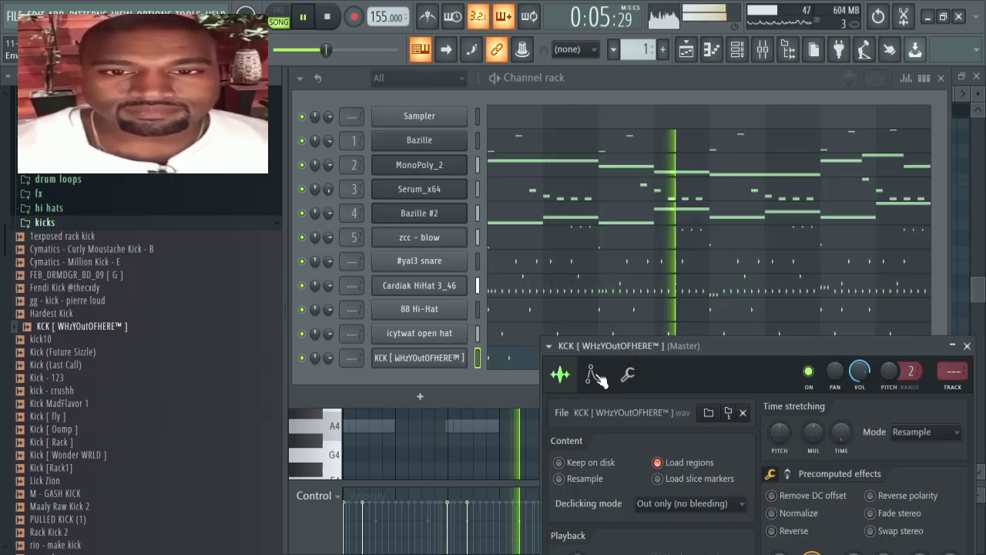
Step: Move the KCK kick channel up to sit directly above #yal3 snare, and select the icytwat open hat channel
{"action": "left_click", "coordinate": [458, 385]}
{"action": "key", "text": "alt+Up"}
{"action": "key", "text": "alt+Up"}
{"action": "key", "text": "alt+Up"}
{"action": "key", "text": "alt+Up"}
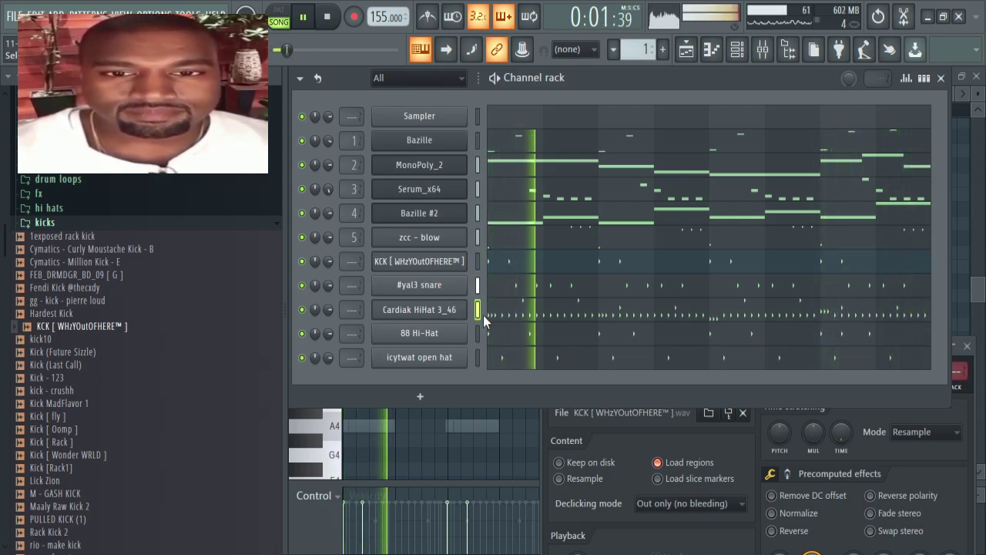
{"action": "left_click", "coordinate": [477, 357]}
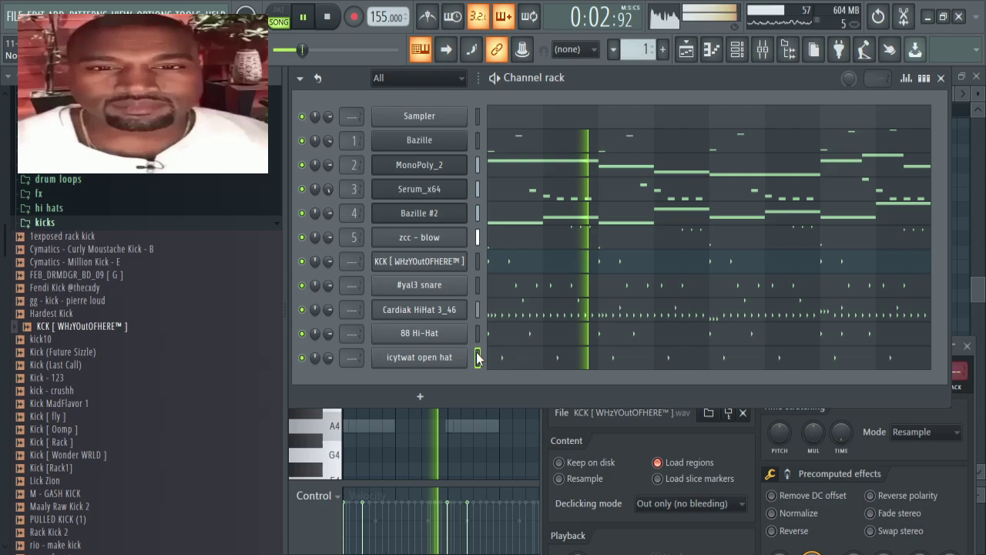
Step: Collapse the kicks sample folder and slightly lower the Serum_x64 mixer track's volume
{"action": "left_click", "coordinate": [45, 221]}
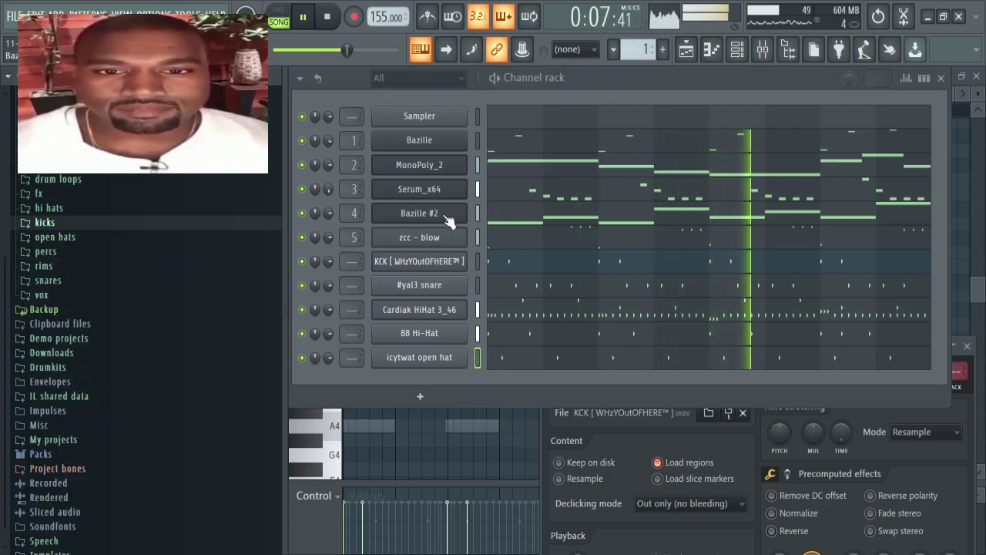
{"action": "left_click", "coordinate": [762, 50]}
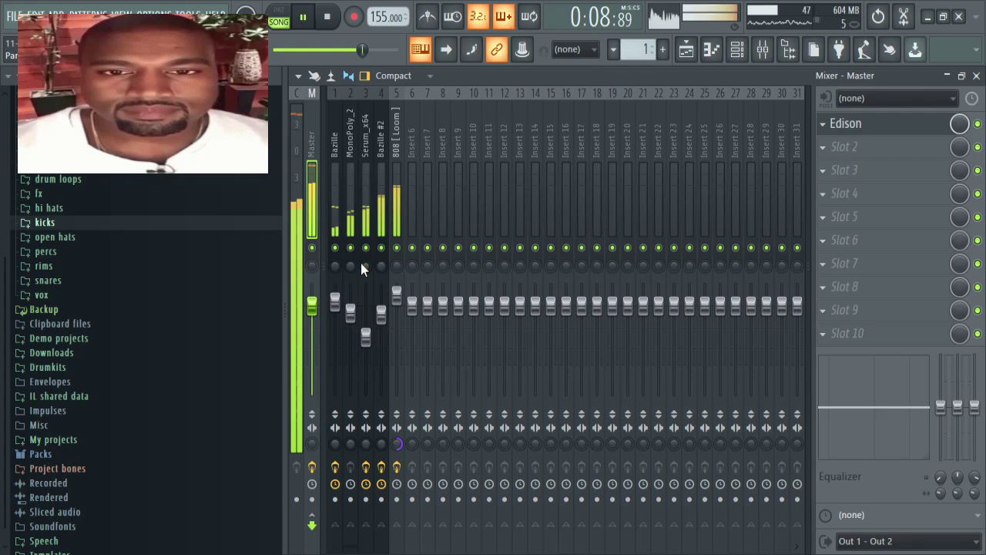
{"action": "left_click", "coordinate": [367, 339]}
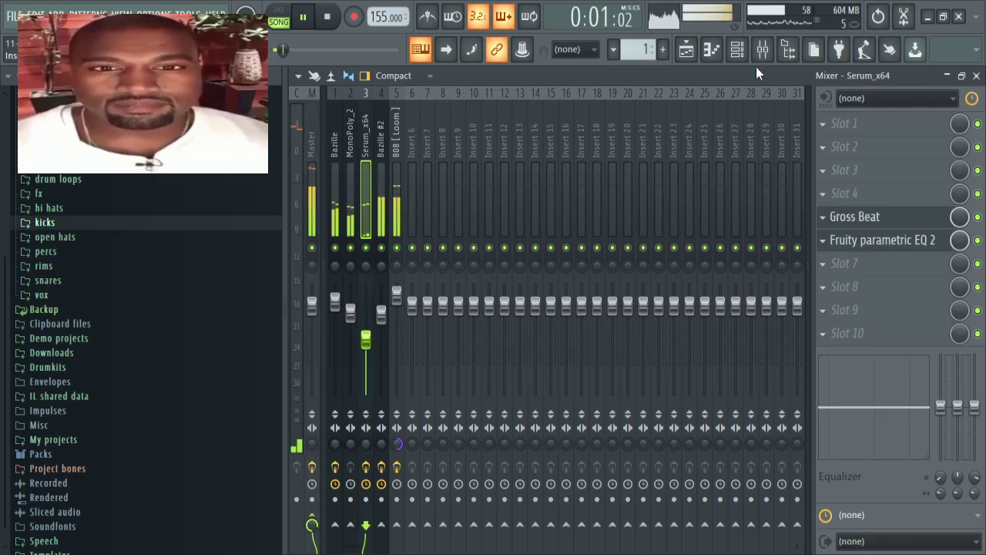
Step: Add the Moonlight Rim sample from the rims folder as a new channel below icytwat open hat
{"action": "left_click", "coordinate": [737, 49]}
{"action": "left_click", "coordinate": [44, 266]}
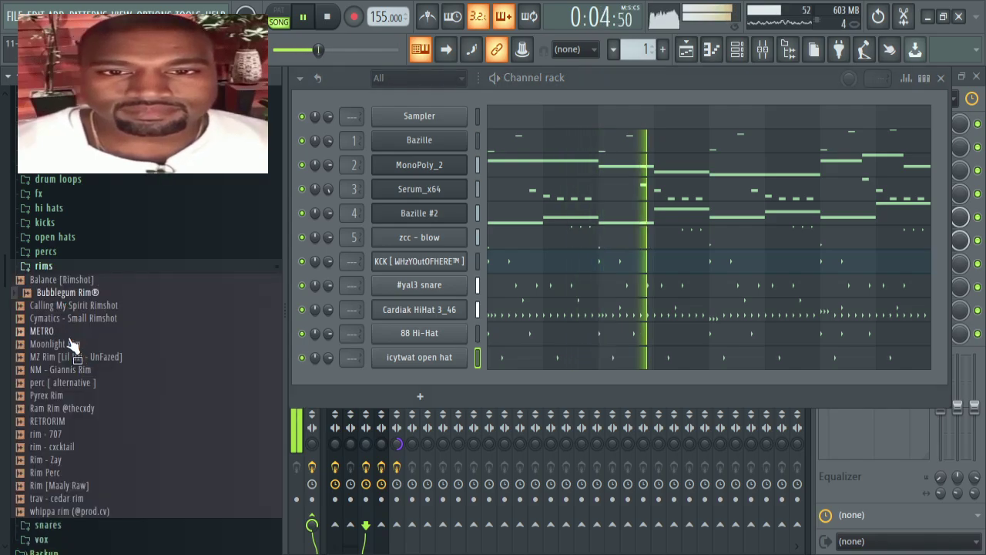
{"action": "left_click", "coordinate": [68, 346]}
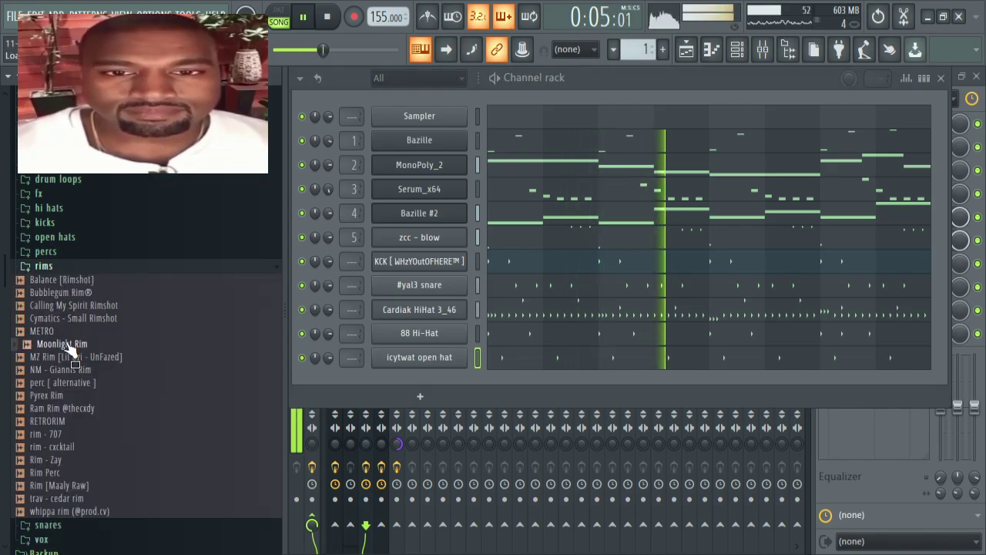
{"action": "left_click_drag", "start_coordinate": [68, 346], "coordinate": [462, 386]}
{"action": "key", "text": "space"}
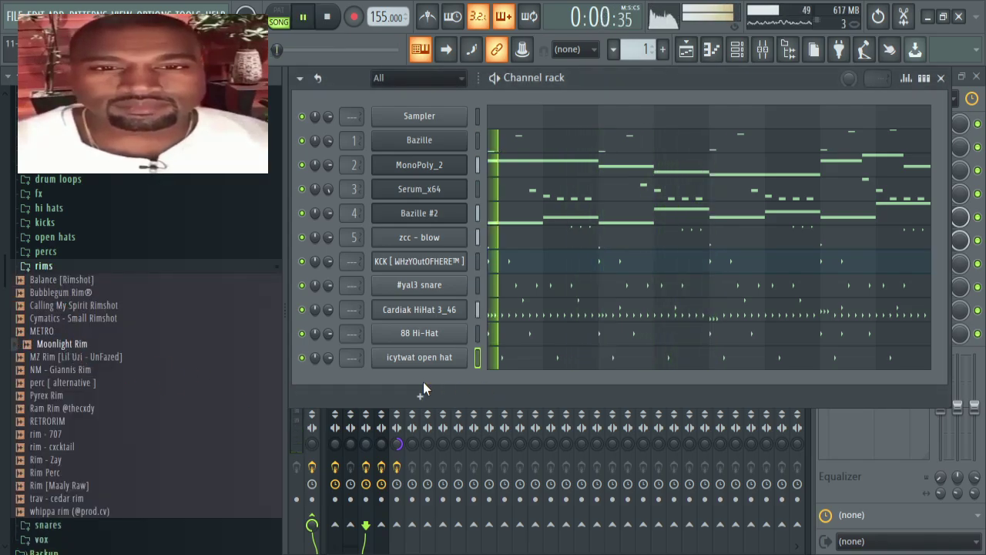
{"action": "left_click_drag", "start_coordinate": [78, 341], "coordinate": [436, 376]}
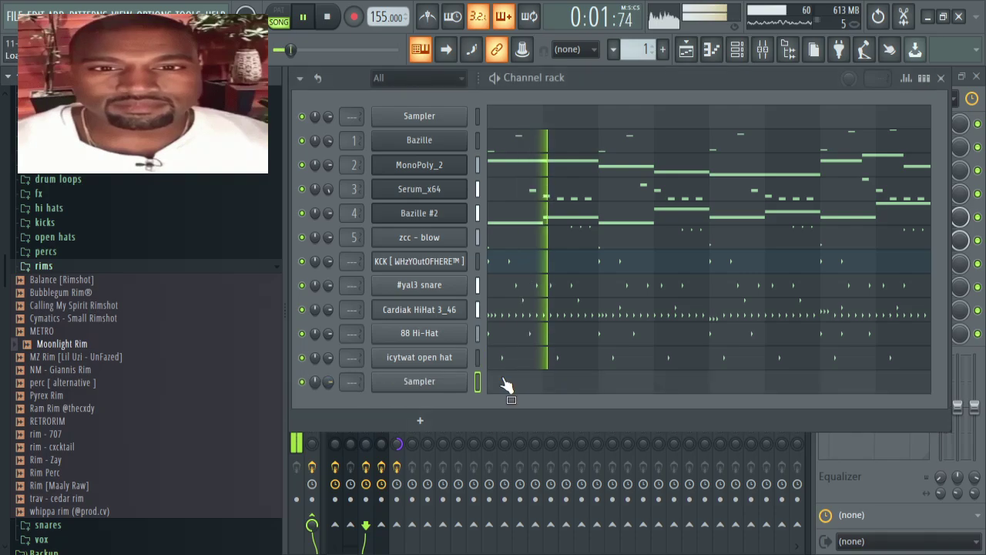
Step: Open the Moonlight Rim channel in the piano roll at bar 1 and play the beat from the start
{"action": "left_click", "coordinate": [503, 379]}
{"action": "key", "text": "space"}
{"action": "key", "text": "space"}
{"action": "scroll", "coordinate": [365, 113], "scroll_direction": "up", "scroll_amount": 3}
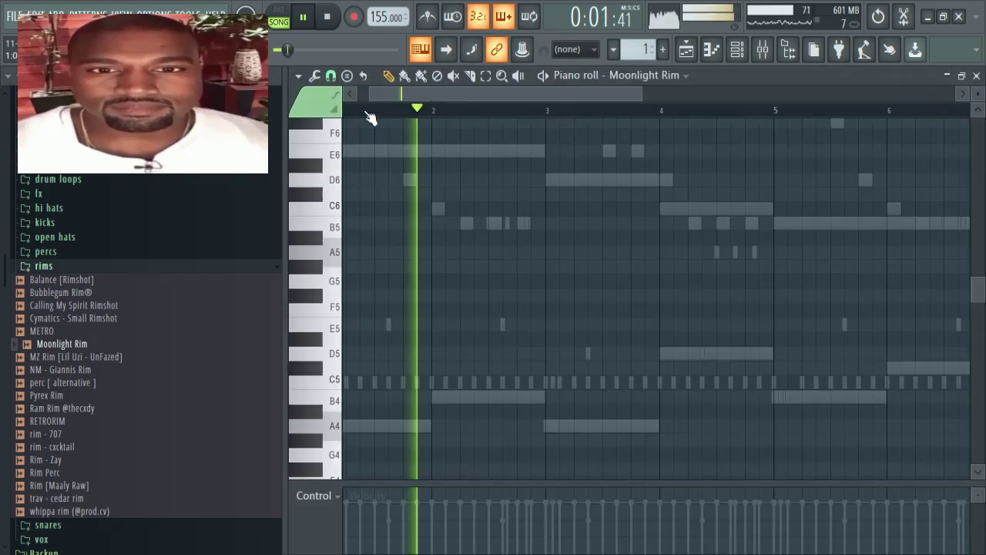
{"action": "key", "text": "space"}
{"action": "key", "text": "space"}
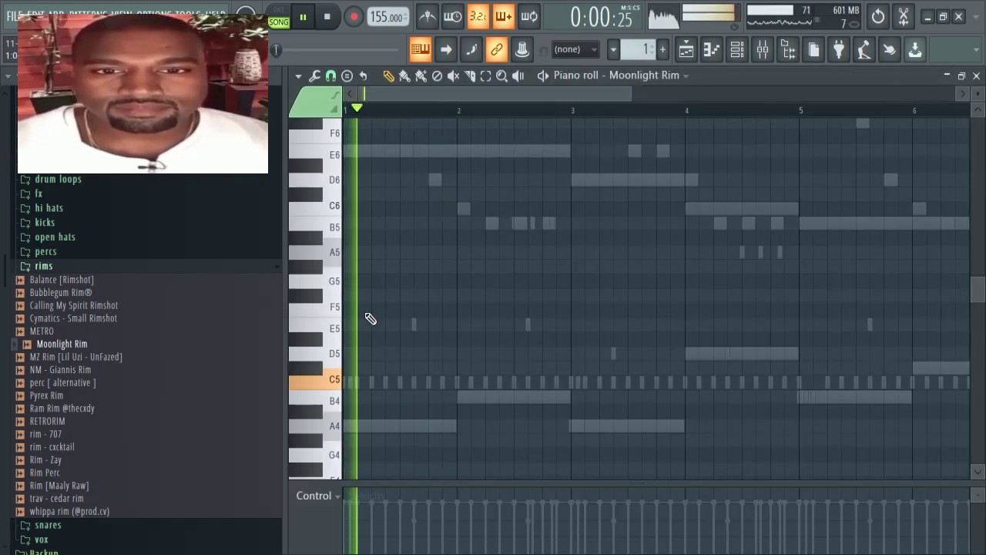
{"action": "key", "text": "space"}
{"action": "key", "text": "space"}
Step: Try a C5 Moonlight Rim hit on the third step of bar 1, and remove it
{"action": "left_click", "coordinate": [358, 379]}
{"action": "key", "text": "space"}
{"action": "key", "text": "space"}
{"action": "key", "text": "space"}
{"action": "right_click", "coordinate": [359, 387]}
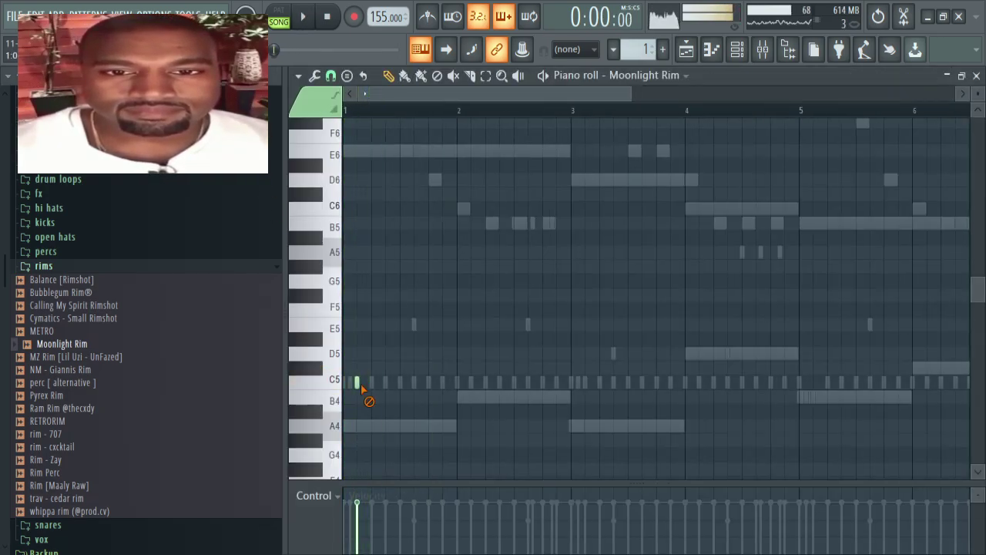
Step: Place a C5 Moonlight Rim hit on the fifth step of bar 1 and play the beat to check it
{"action": "key", "text": "space"}
{"action": "left_click", "coordinate": [371, 383]}
{"action": "key", "text": "space"}
{"action": "right_click", "coordinate": [373, 384]}
{"action": "key", "text": "space"}
{"action": "left_click", "coordinate": [386, 382]}
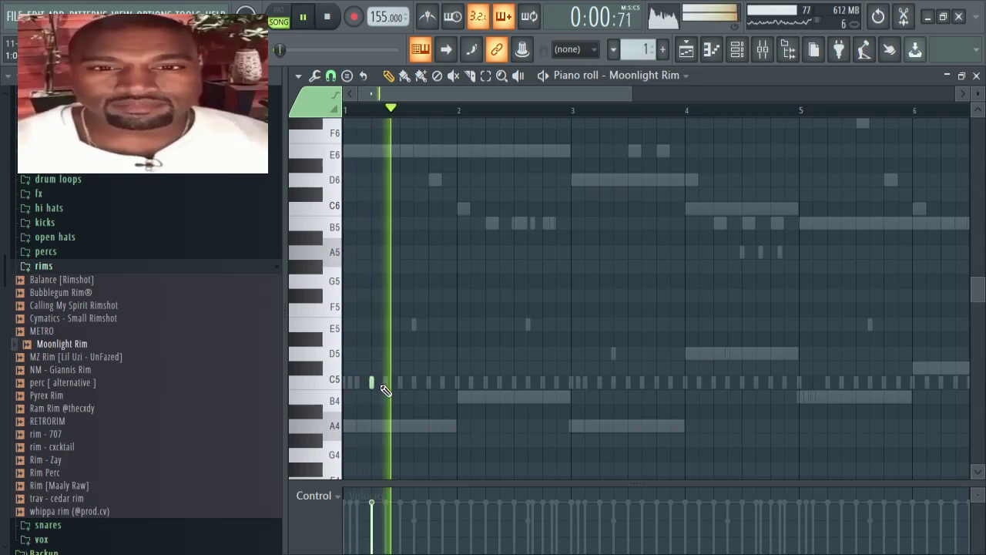
Step: Add a second C5 Moonlight Rim hit on the third step of bar 5
{"action": "scroll", "coordinate": [469, 374], "scroll_direction": "down", "scroll_amount": 2}
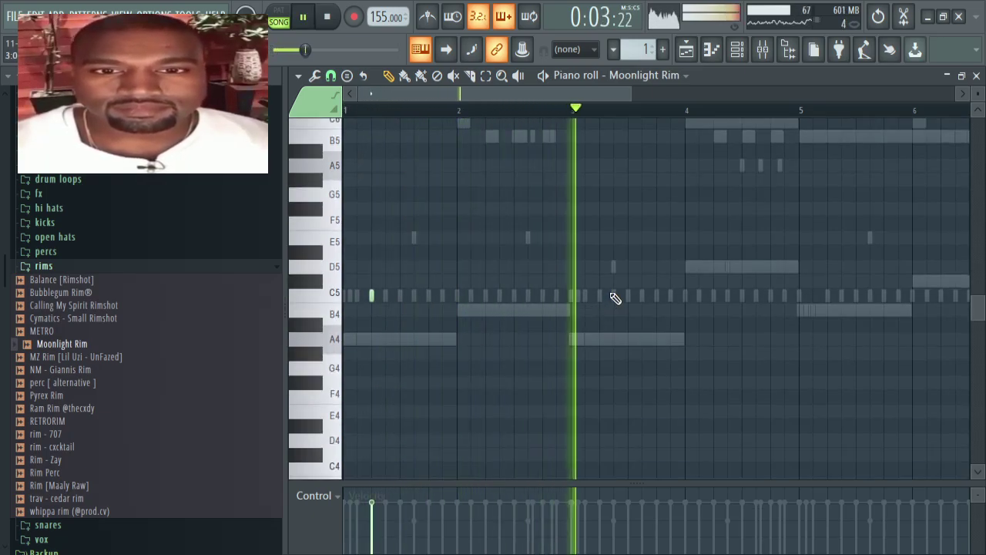
{"action": "left_click_drag", "start_coordinate": [612, 291], "coordinate": [727, 288]}
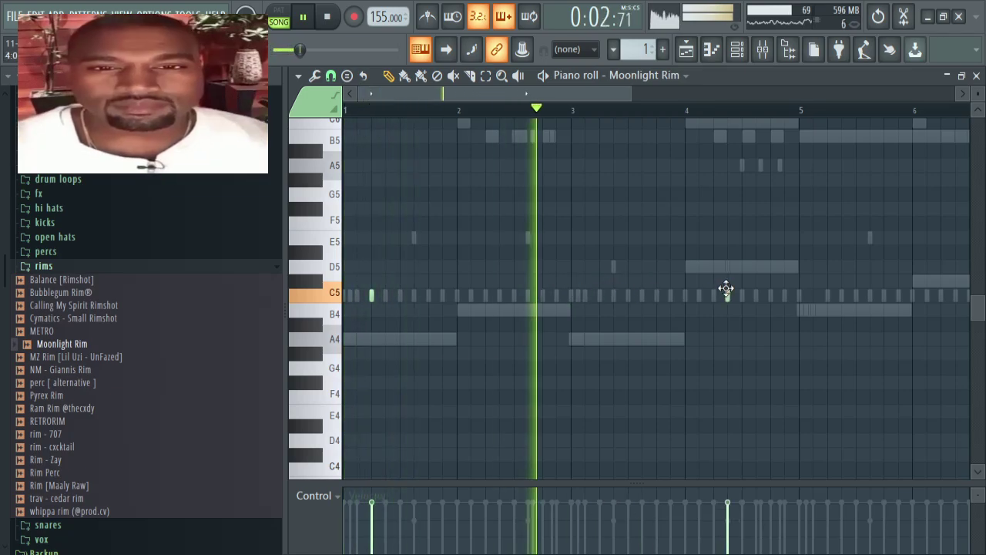
{"action": "scroll", "coordinate": [639, 120], "scroll_direction": "down", "scroll_amount": 2}
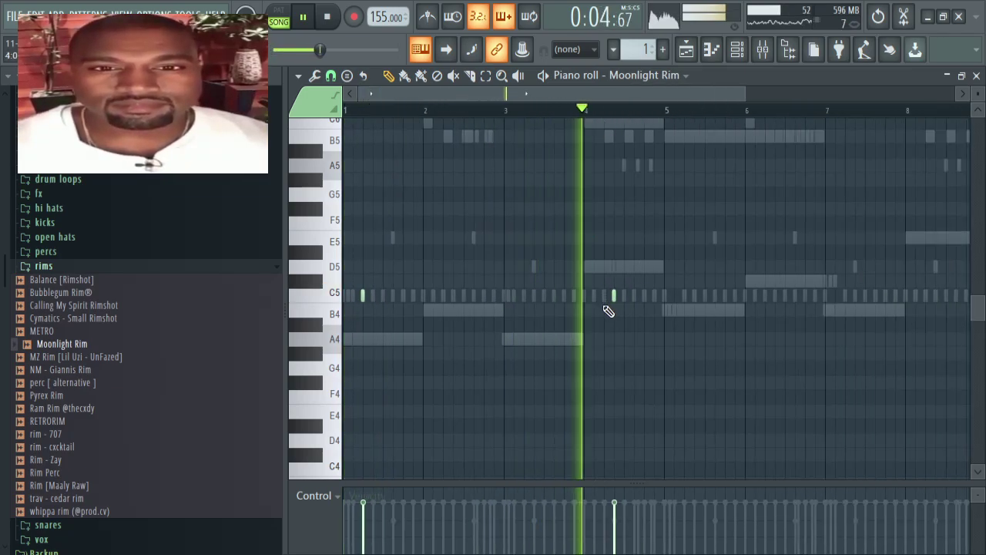
{"action": "scroll", "coordinate": [606, 309], "scroll_direction": "up", "scroll_amount": 1}
{"action": "scroll", "coordinate": [600, 305], "scroll_direction": "down", "scroll_amount": 1}
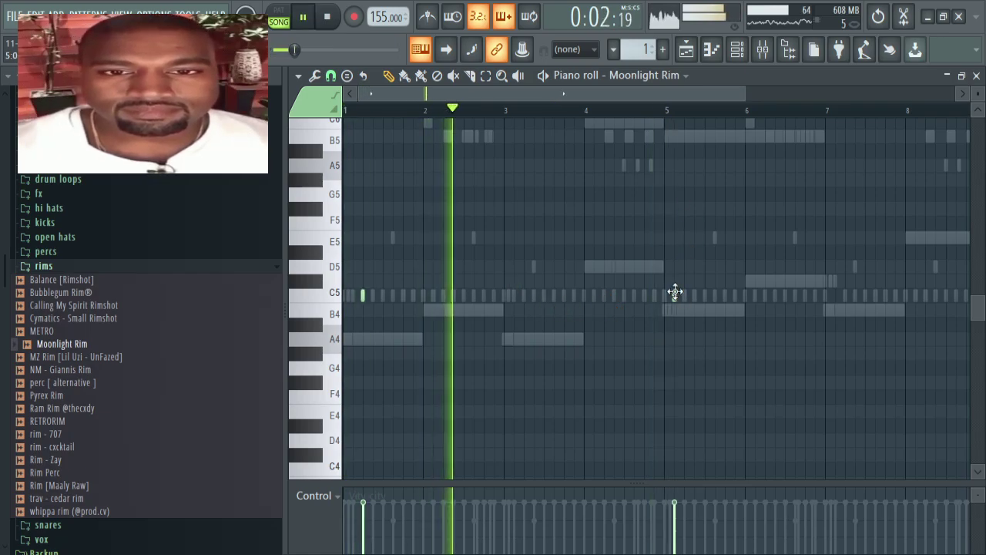
{"action": "scroll", "coordinate": [640, 115], "scroll_direction": "down", "scroll_amount": 2}
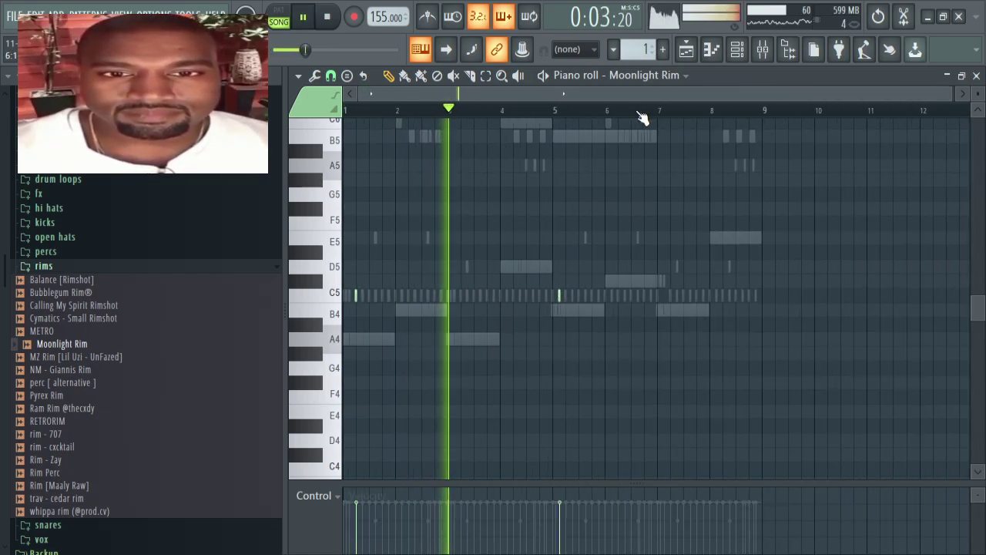
Step: Route the kick, snare, hi-hat, open hat and rim channels to mixer tracks 6 to 11, and mute every drum channel below the kick
{"action": "left_click", "coordinate": [737, 50]}
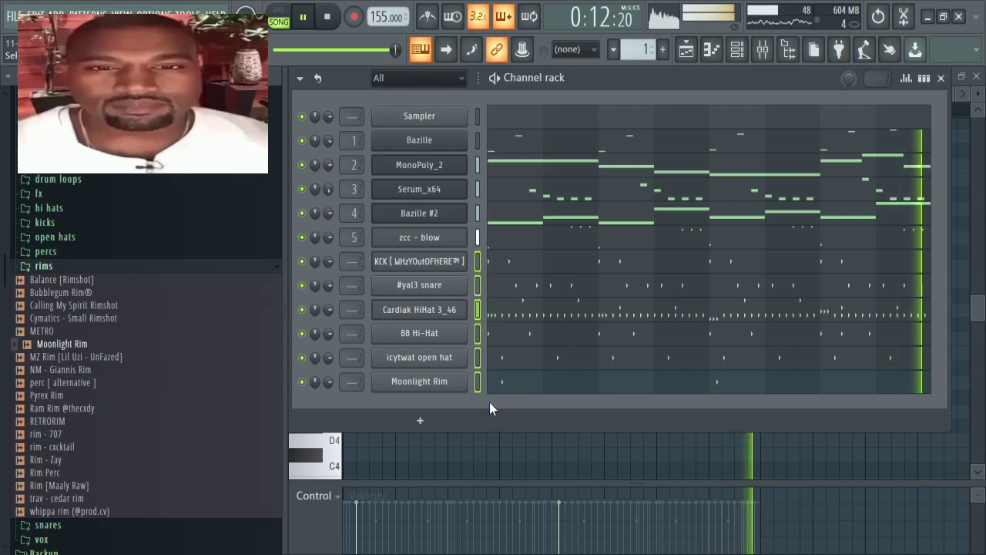
{"action": "key", "text": "F9"}
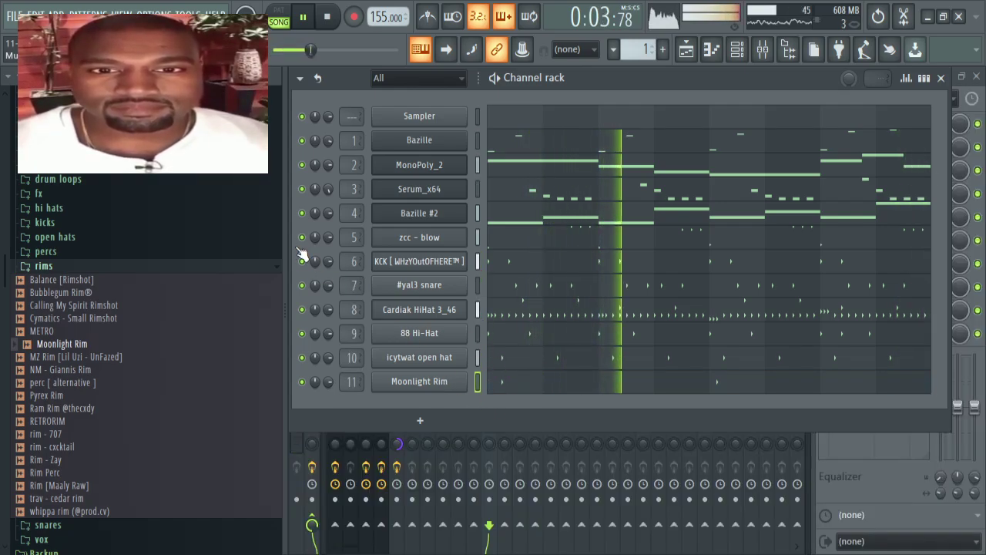
{"action": "key", "text": "space"}
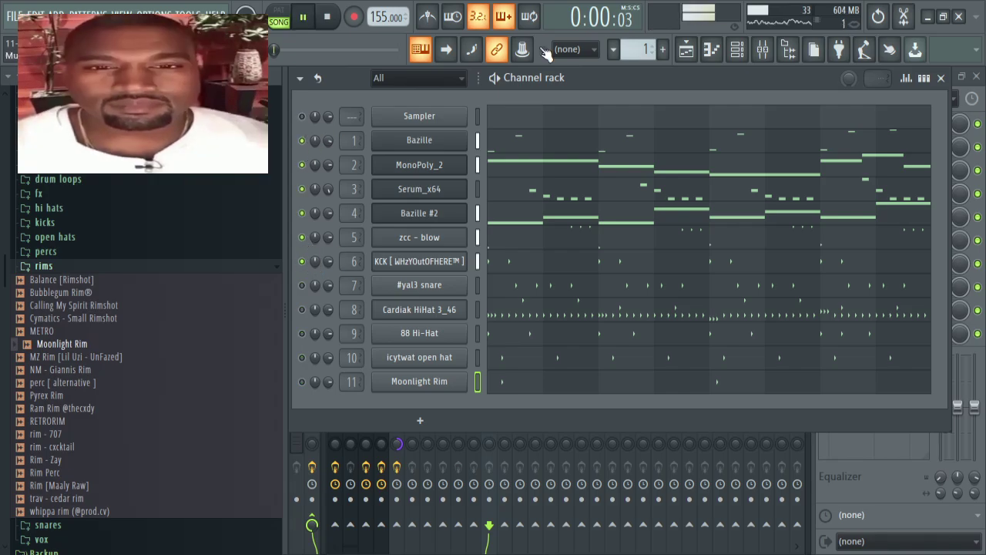
Step: Slightly lower the kick mixer track's volume and adjust its stereo separation, checking the master's Fruity soft clipper
{"action": "key", "text": "F9"}
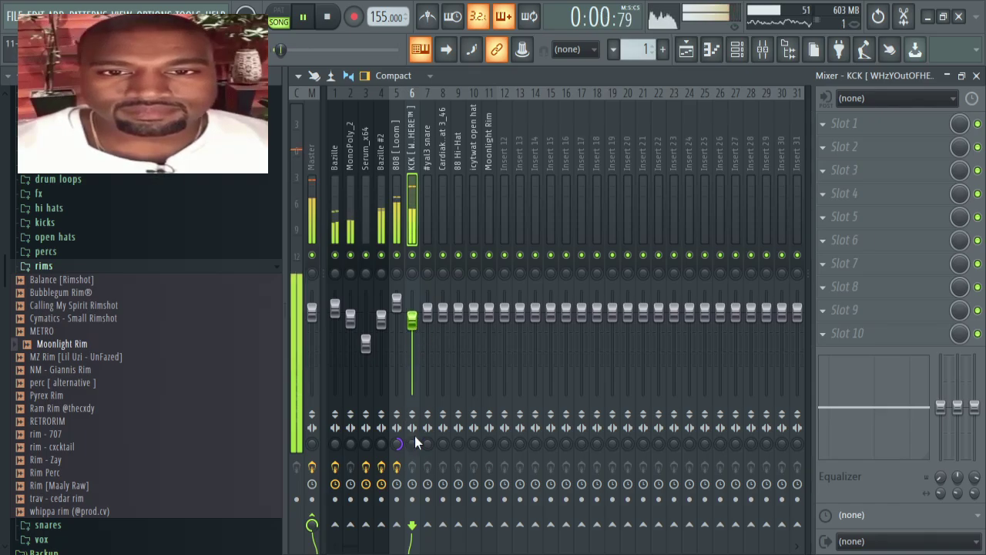
{"action": "left_click", "coordinate": [316, 223]}
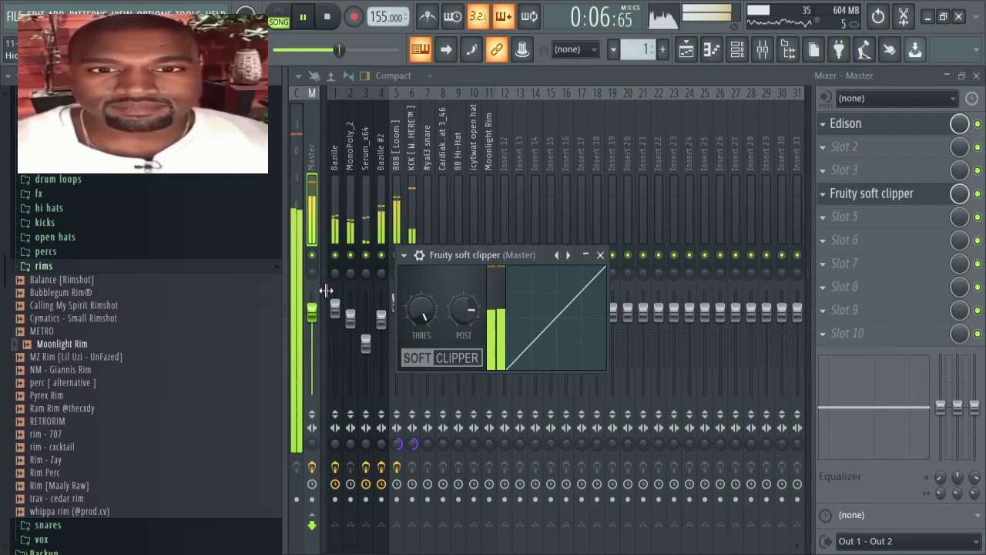
{"action": "key", "text": "Escape"}
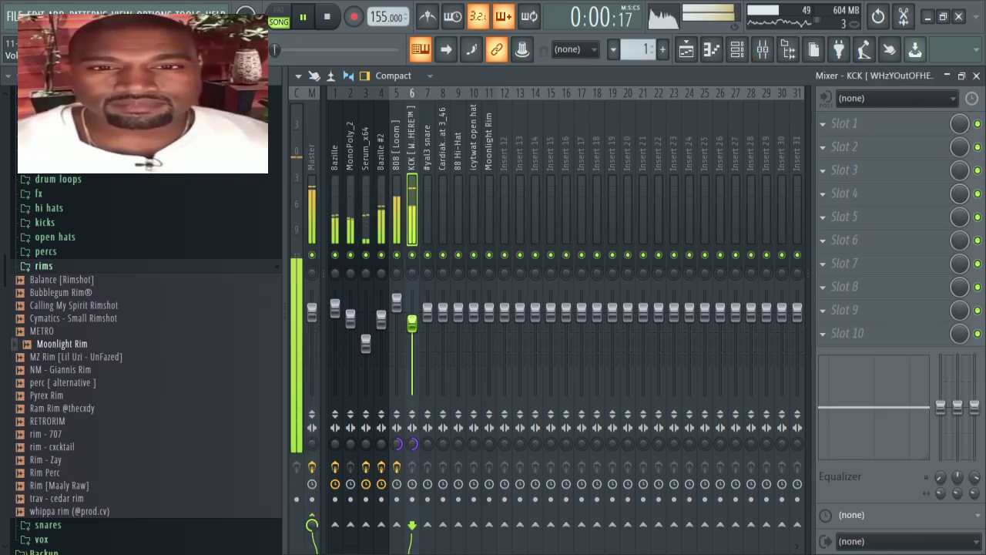
Step: Unmute the #yal3 snare and Cardiak HiHat 3_46 channels and slightly lower the Cardiak hi-hat mixer track's volume
{"action": "left_click", "coordinate": [743, 48]}
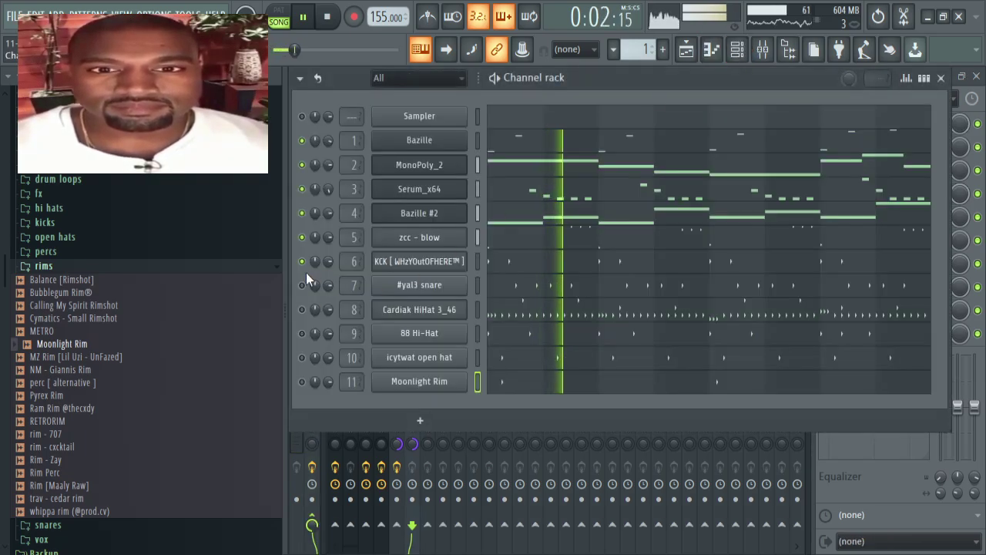
{"action": "left_click", "coordinate": [762, 52]}
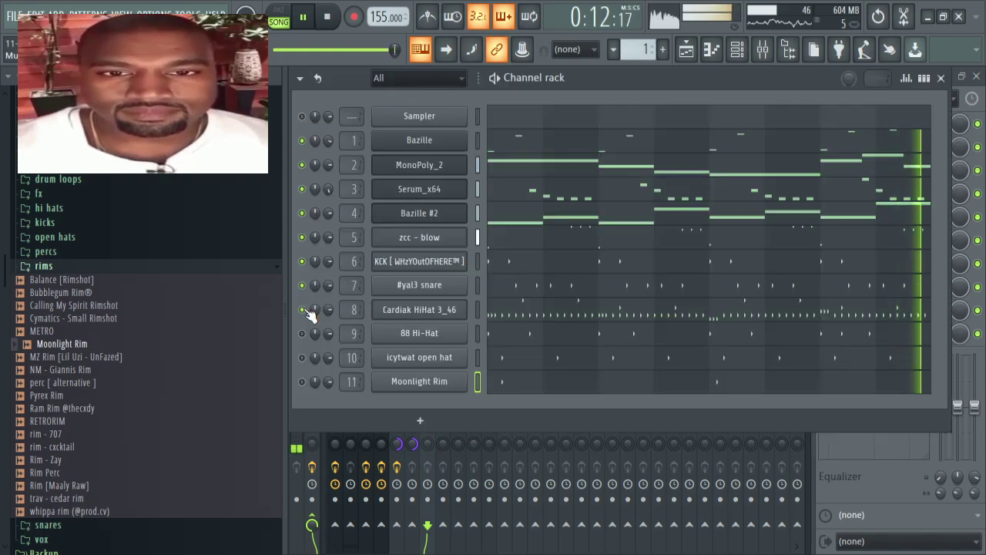
{"action": "left_click", "coordinate": [762, 49]}
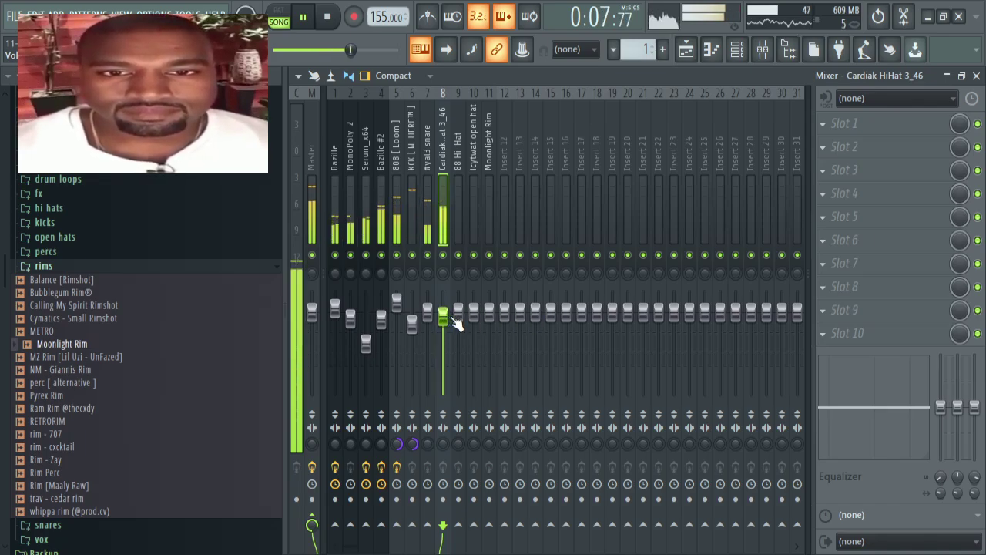
Step: Unmute the 88 Hi-Hat and icytwat open hat channels and lower their mixer volumes, the 88 Hi-Hat further than the open hat
{"action": "left_click", "coordinate": [738, 49]}
{"action": "key", "text": "space"}
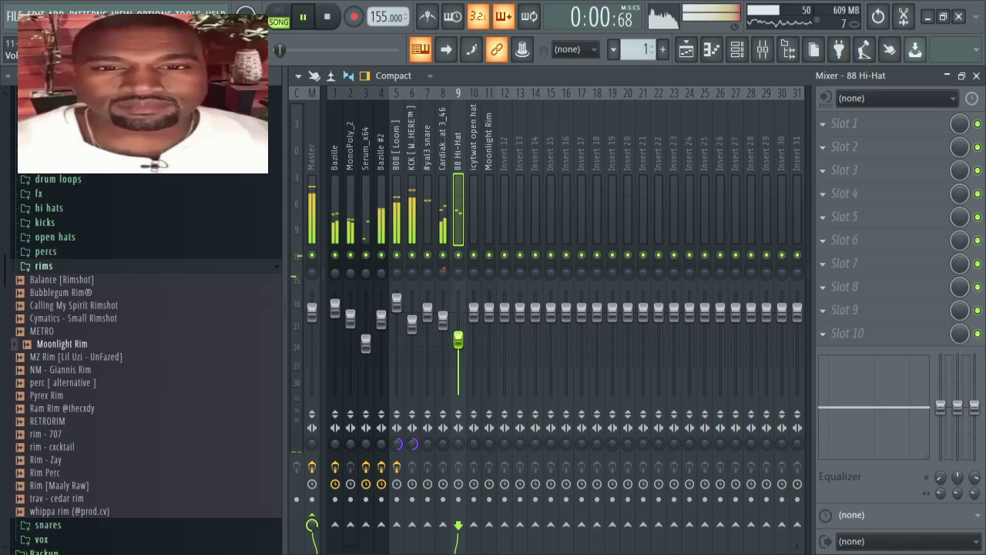
{"action": "left_click", "coordinate": [736, 49]}
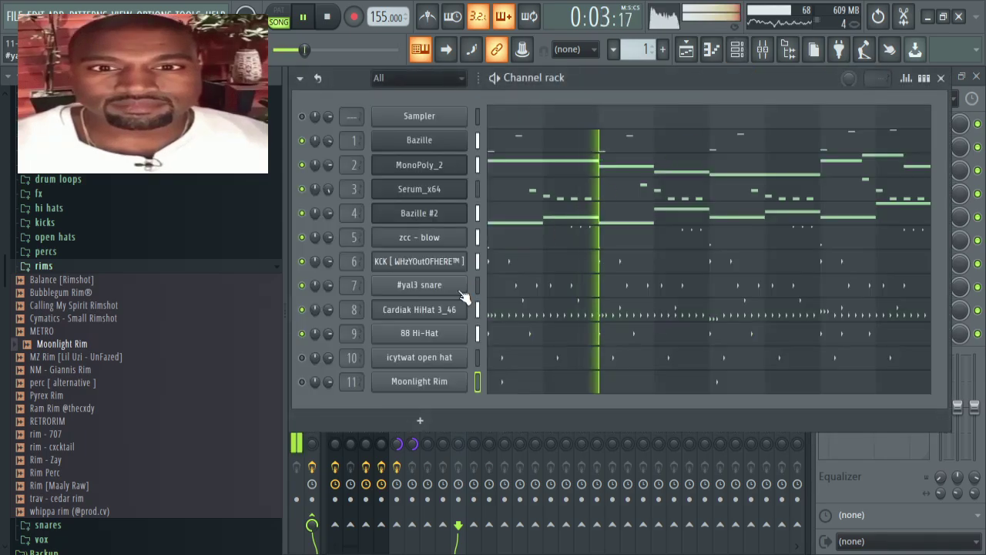
{"action": "left_click", "coordinate": [761, 52]}
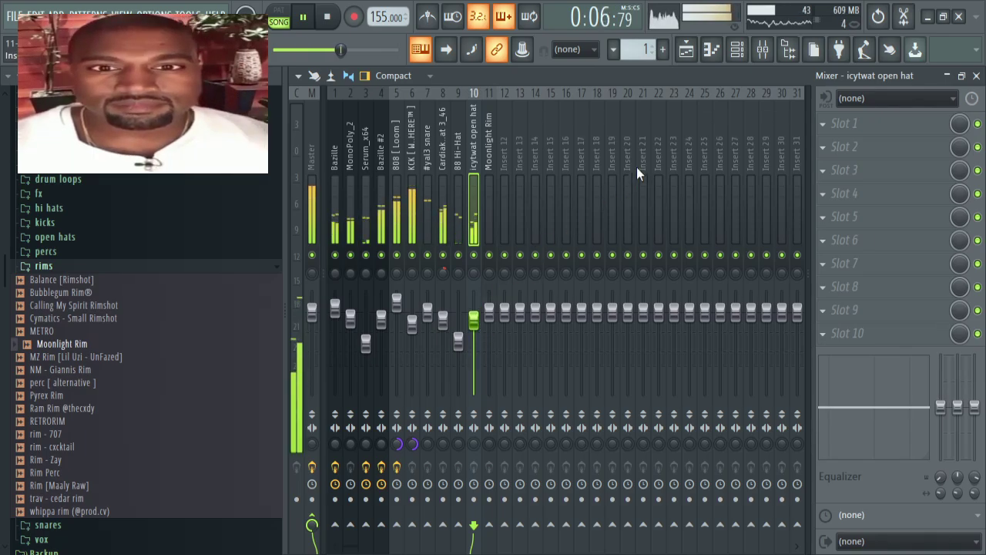
Step: Unmute the Moonlight Rim channel and lower its mixer track's volume while playing the beat
{"action": "left_click", "coordinate": [736, 49]}
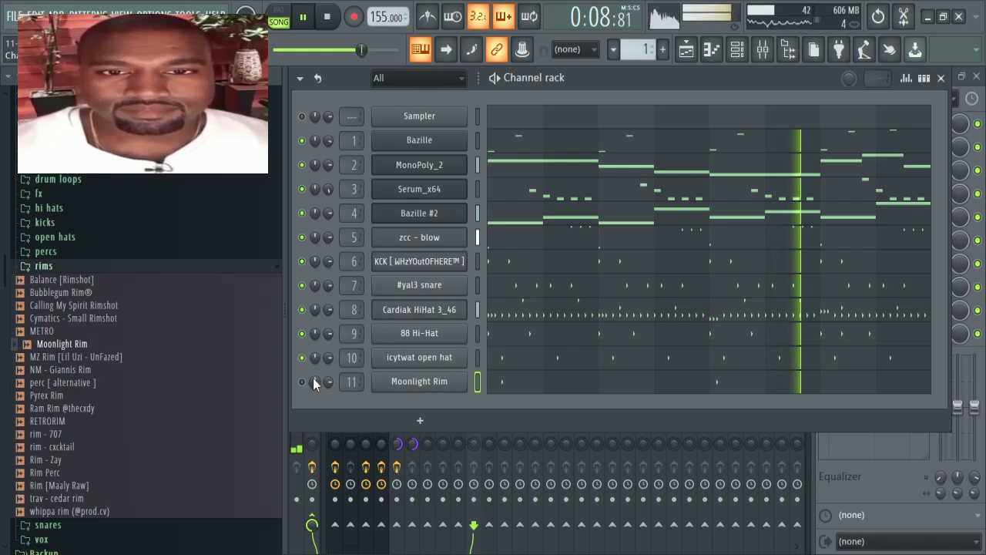
{"action": "left_click", "coordinate": [766, 49]}
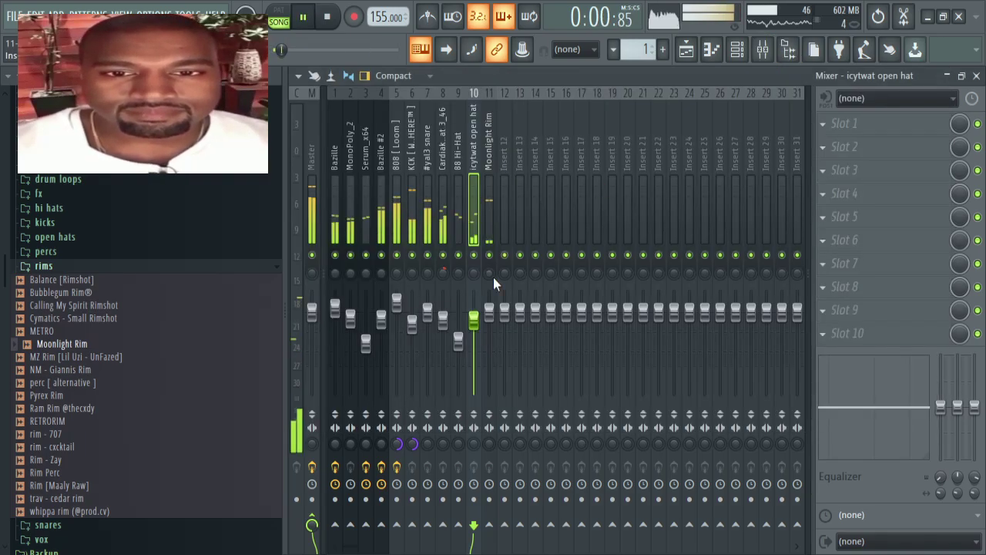
{"action": "left_click_drag", "start_coordinate": [490, 310], "coordinate": [490, 332]}
{"action": "key", "text": "space"}
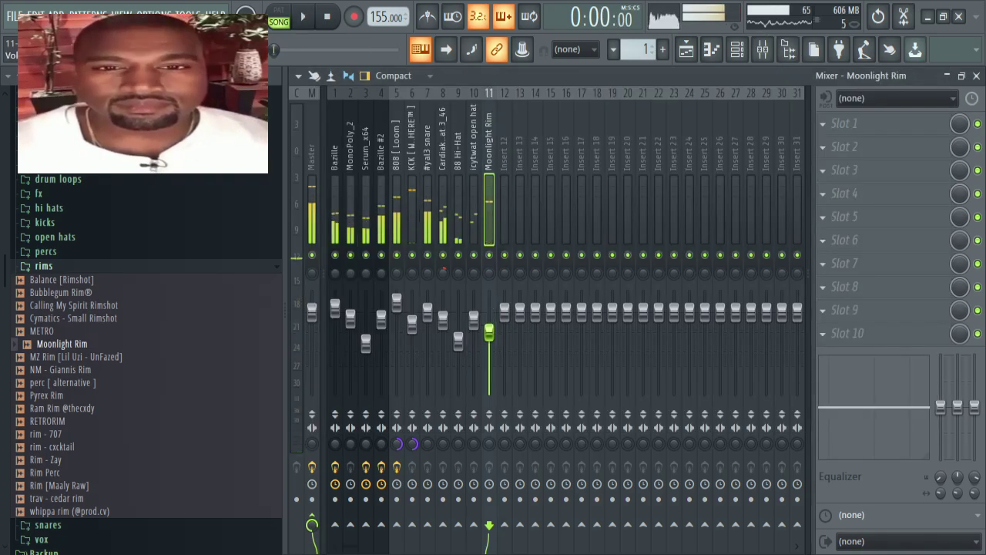
{"action": "left_click", "coordinate": [313, 215]}
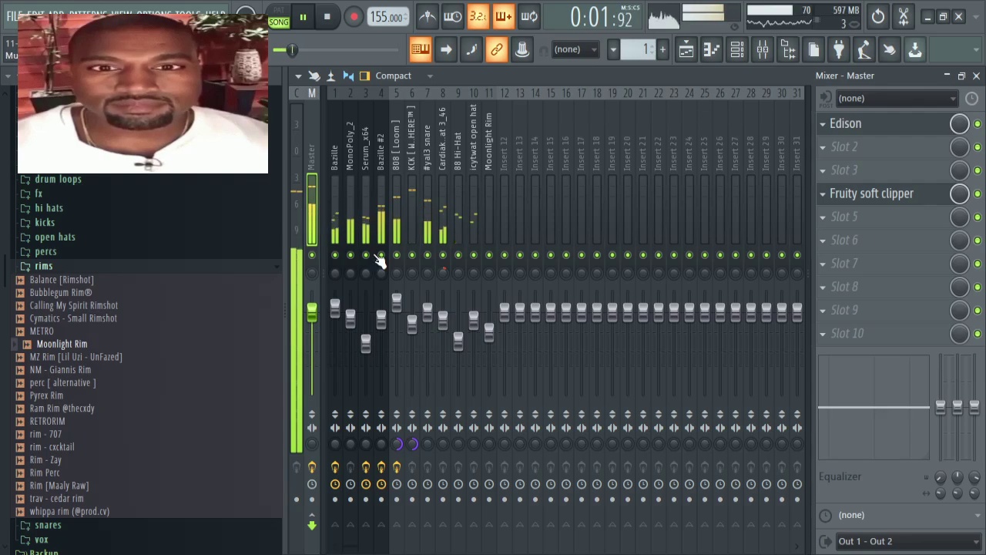
Step: Solo the Bazille channel to hear it alone, and restore the other channels
{"action": "left_click", "coordinate": [749, 49]}
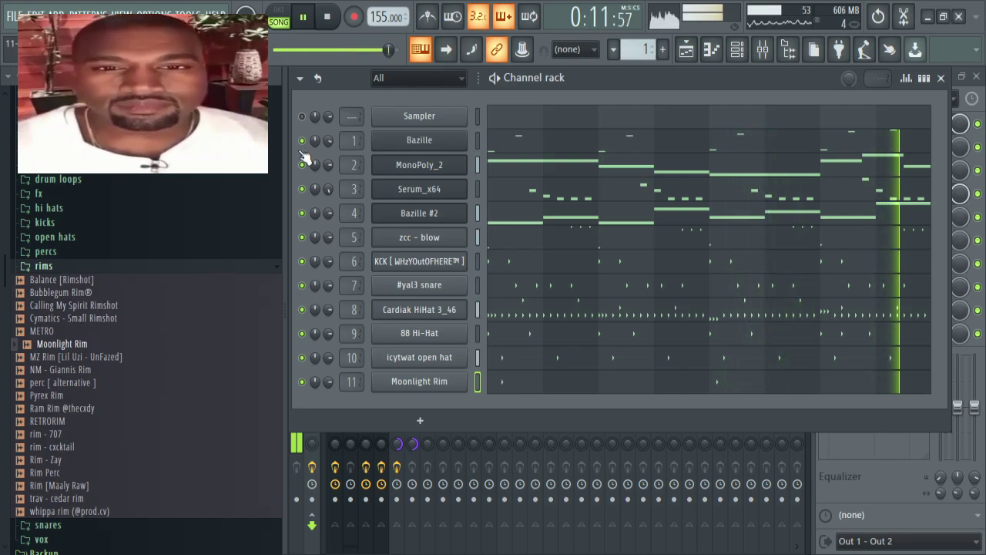
{"action": "left_click", "coordinate": [301, 140]}
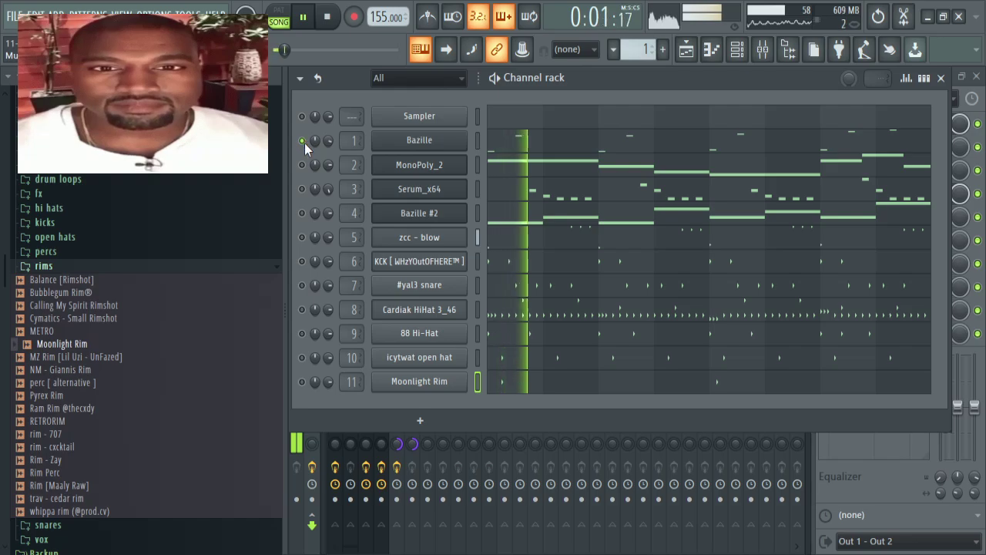
{"action": "left_click", "coordinate": [304, 141]}
Step: Mute the Serum_x64, MonoPoly_2 and Bazille #2 channels and replay the beat from the start
{"action": "left_click", "coordinate": [302, 189]}
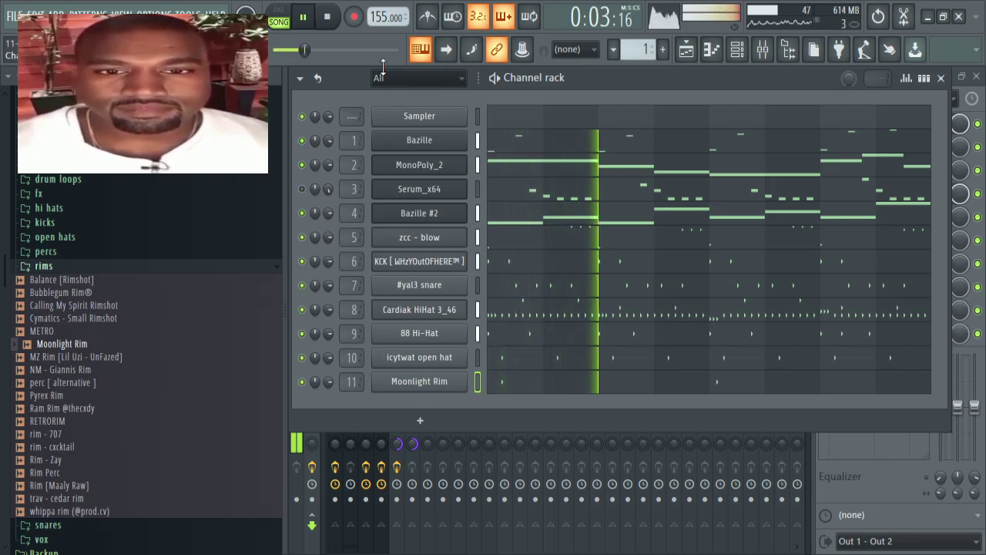
{"action": "left_click", "coordinate": [329, 18]}
{"action": "key", "text": "space"}
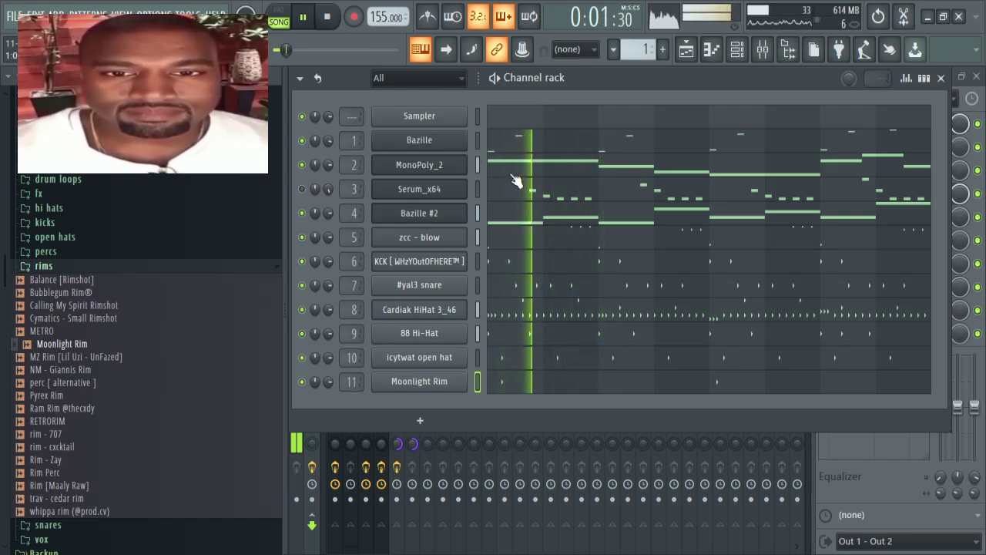
{"action": "left_click", "coordinate": [302, 165]}
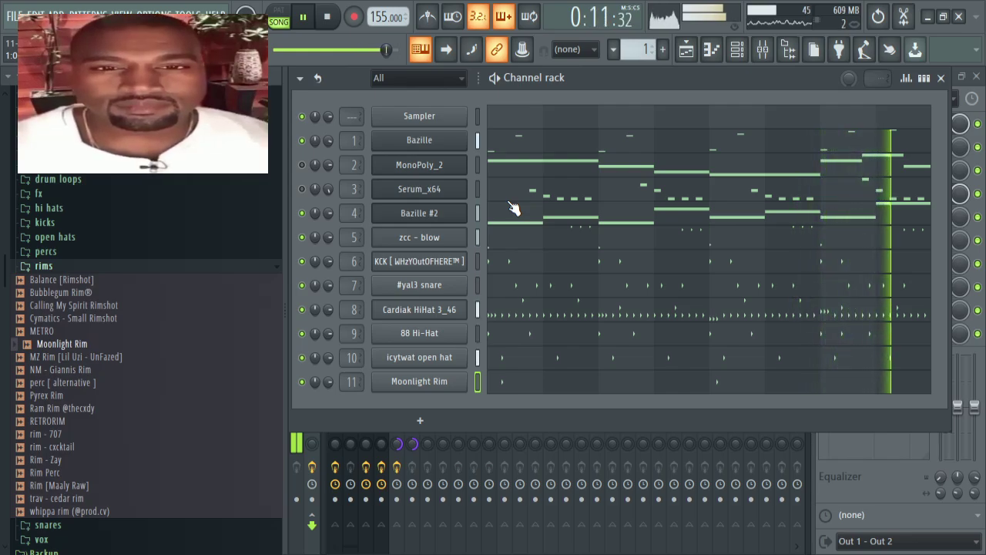
{"action": "left_click", "coordinate": [327, 16]}
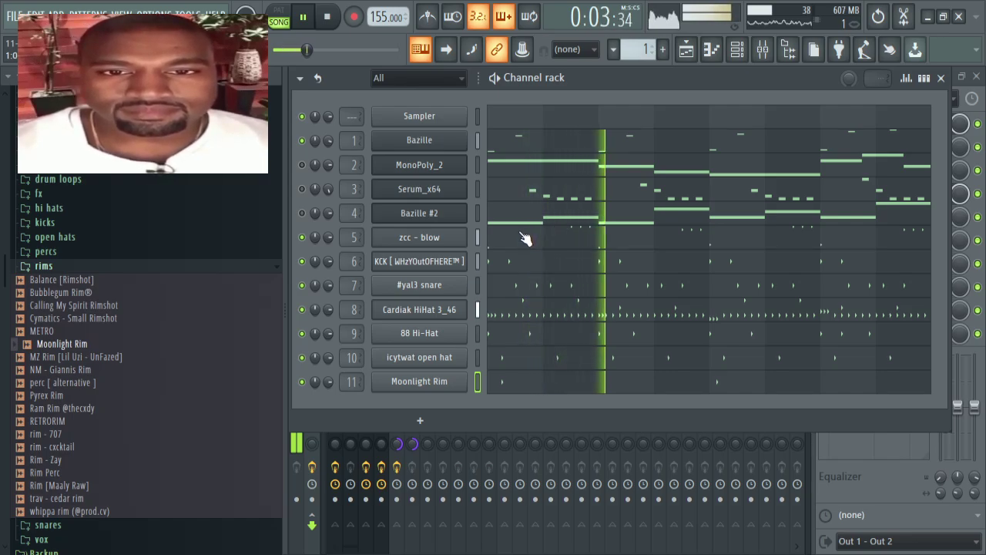
Step: Open the Bazille channel in the piano roll and examine its low and high notes across bars 1 to 8 during playback
{"action": "left_click", "coordinate": [510, 144]}
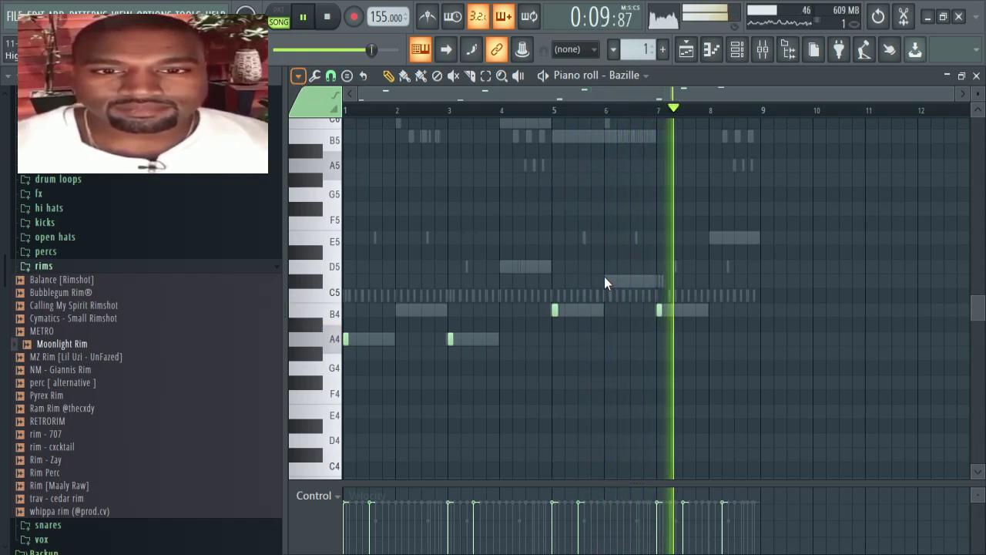
{"action": "scroll", "coordinate": [467, 356], "scroll_direction": "up", "scroll_amount": 5}
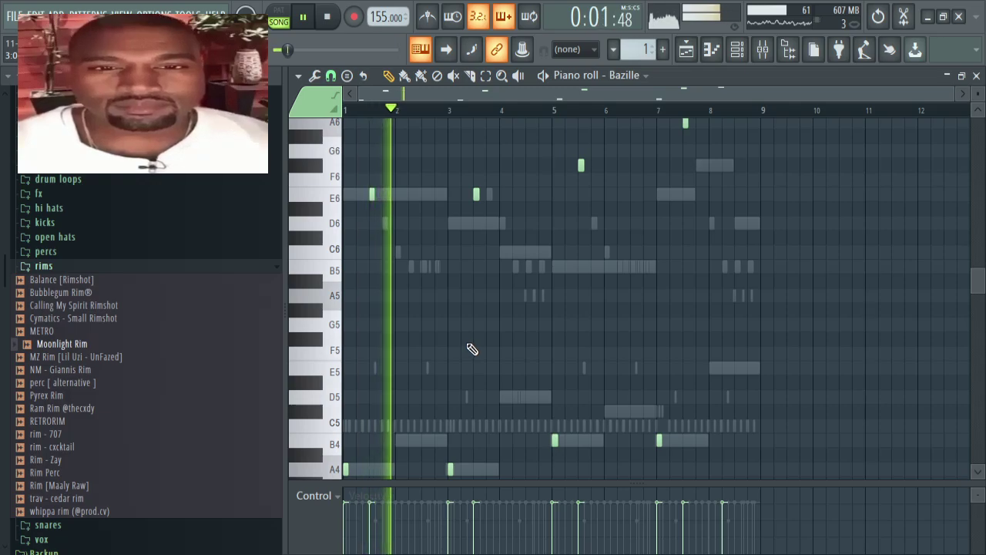
{"action": "scroll", "coordinate": [473, 339], "scroll_direction": "up", "scroll_amount": 2}
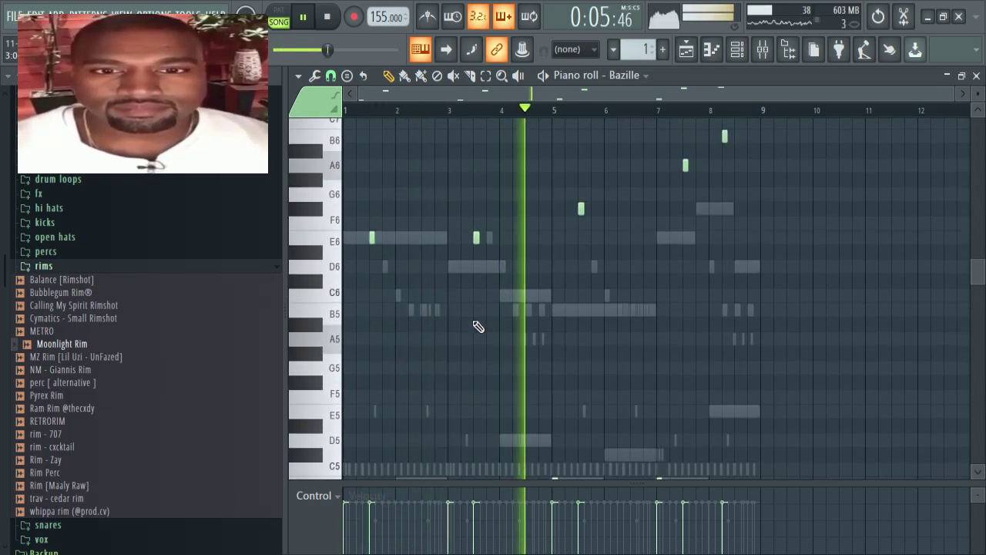
{"action": "scroll", "coordinate": [476, 326], "scroll_direction": "up", "scroll_amount": 3}
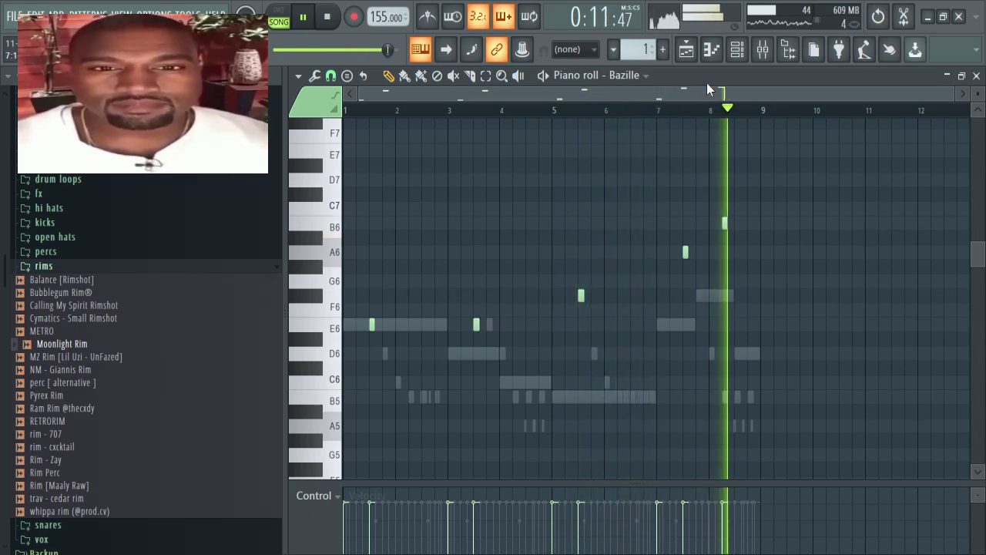
{"action": "scroll", "coordinate": [408, 181], "scroll_direction": "down", "scroll_amount": 2}
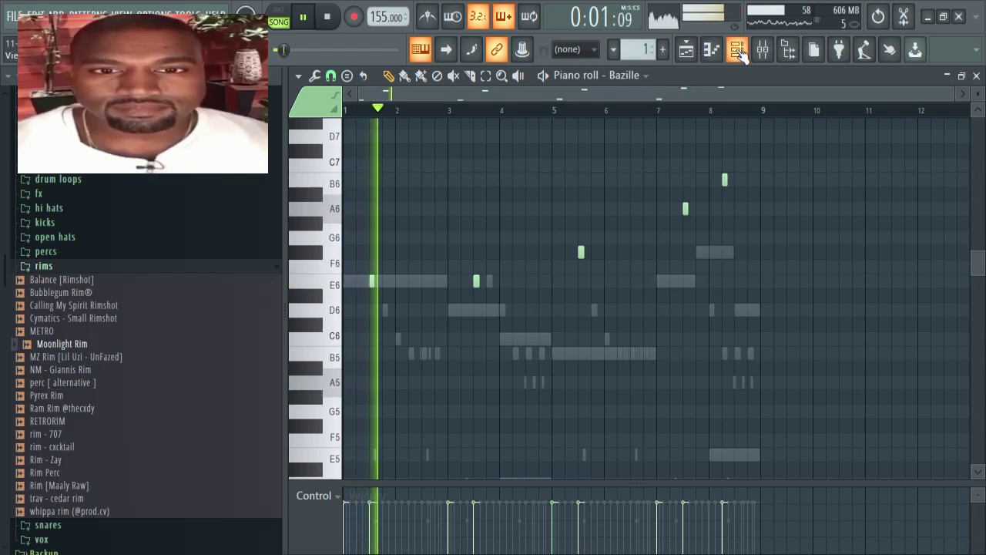
{"action": "key", "text": "F6"}
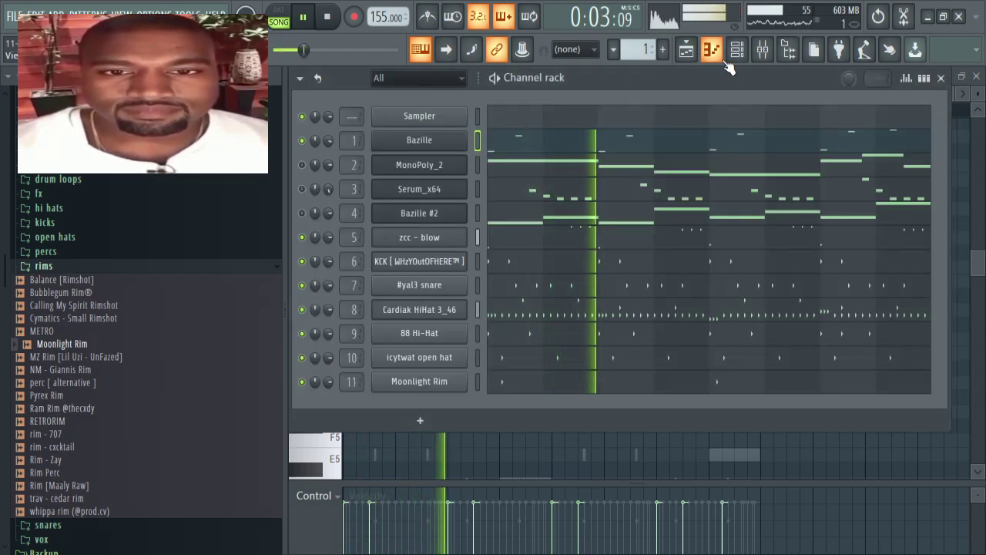
{"action": "left_click", "coordinate": [737, 52]}
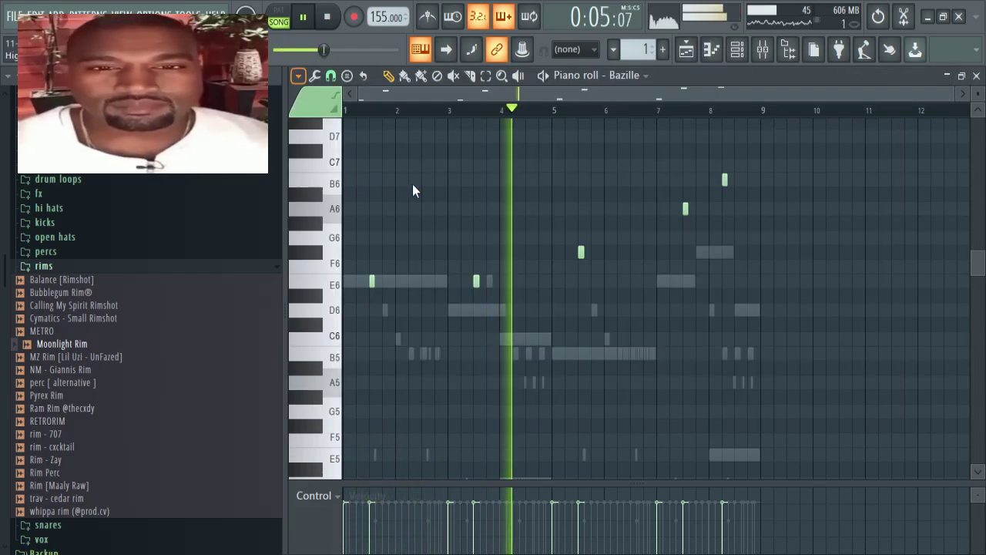
Step: Unmute the MonoPoly_2, Bazille #2 and Serum_x64 channels one at a time while replaying the beat
{"action": "left_click", "coordinate": [737, 51]}
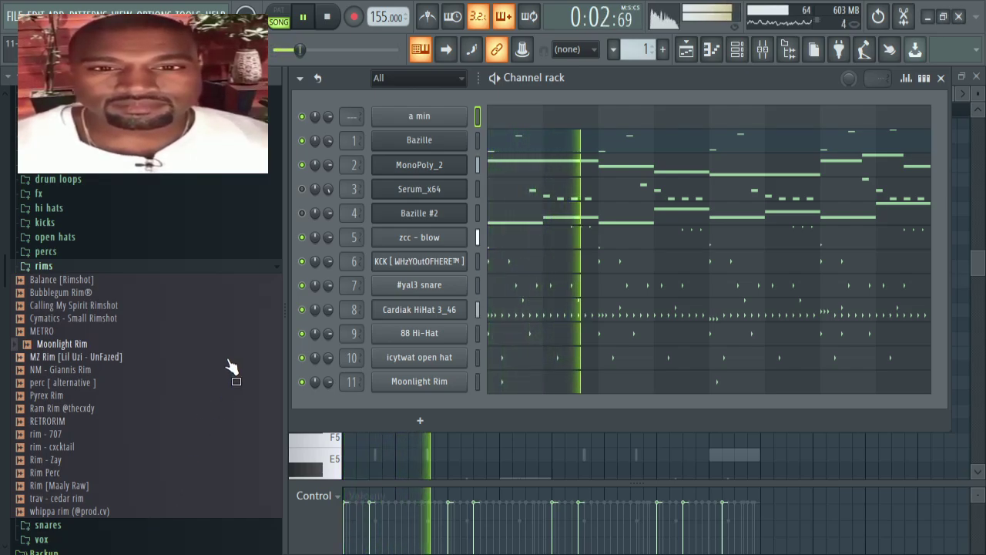
{"action": "left_click", "coordinate": [325, 17]}
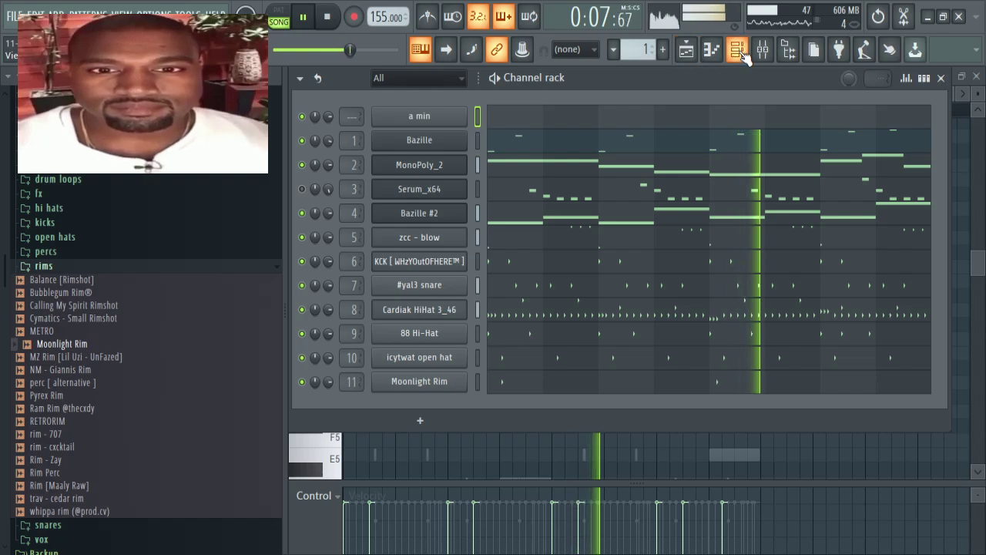
{"action": "left_click", "coordinate": [711, 49]}
{"action": "left_click", "coordinate": [685, 51]}
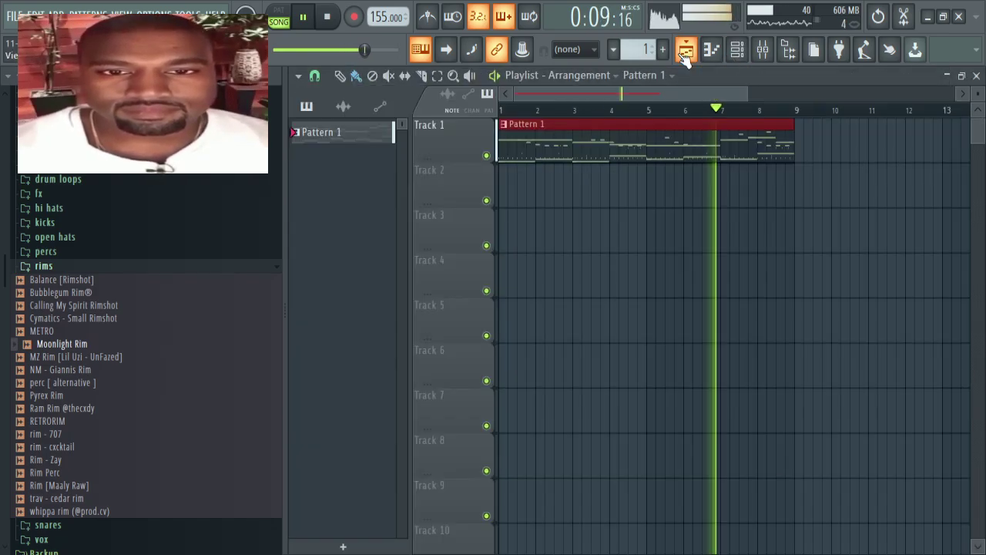
{"action": "left_click", "coordinate": [736, 49]}
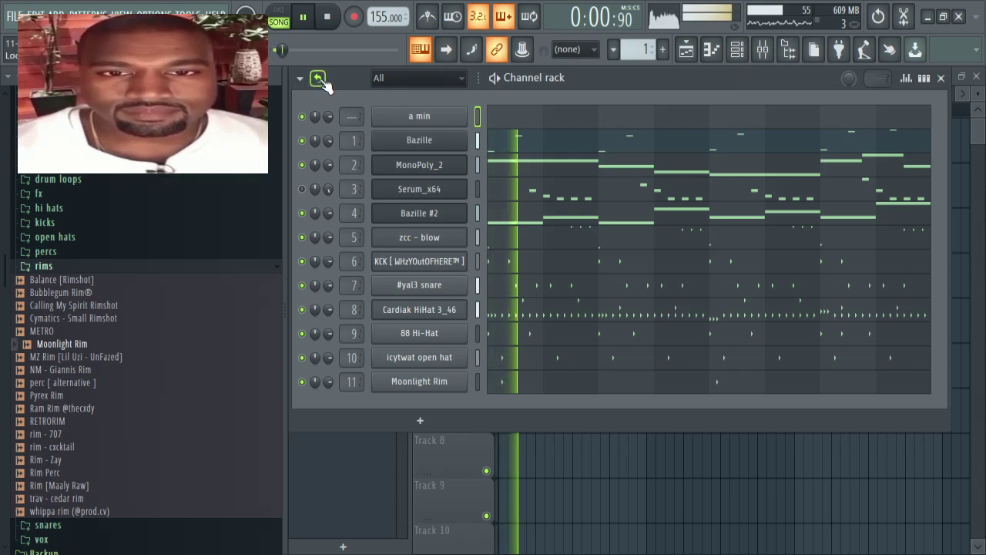
{"action": "right_click", "coordinate": [301, 141]}
{"action": "right_click", "coordinate": [301, 144]}
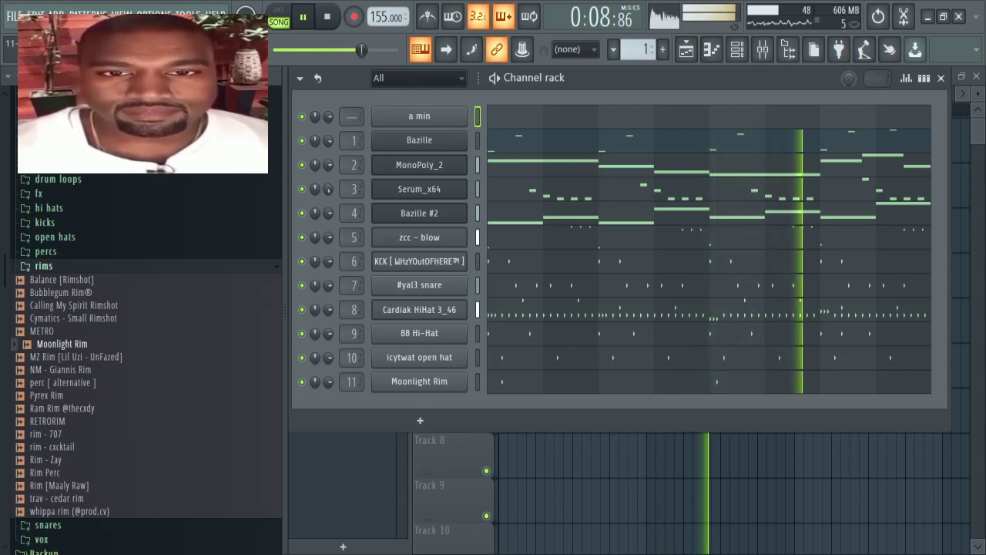
Step: Open the Gross Beat effect on the Serum_x64 mixer track
{"action": "left_click", "coordinate": [787, 49]}
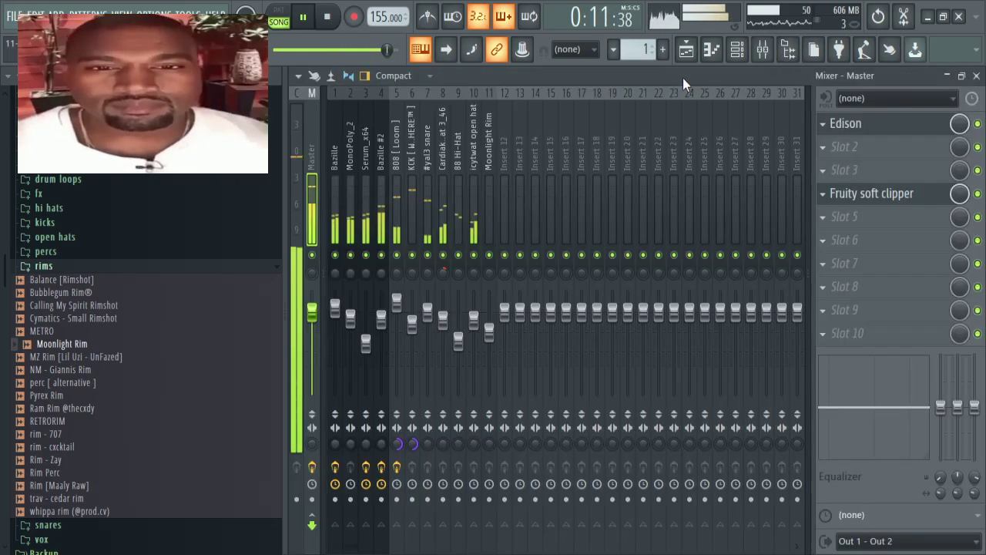
{"action": "left_click", "coordinate": [380, 221]}
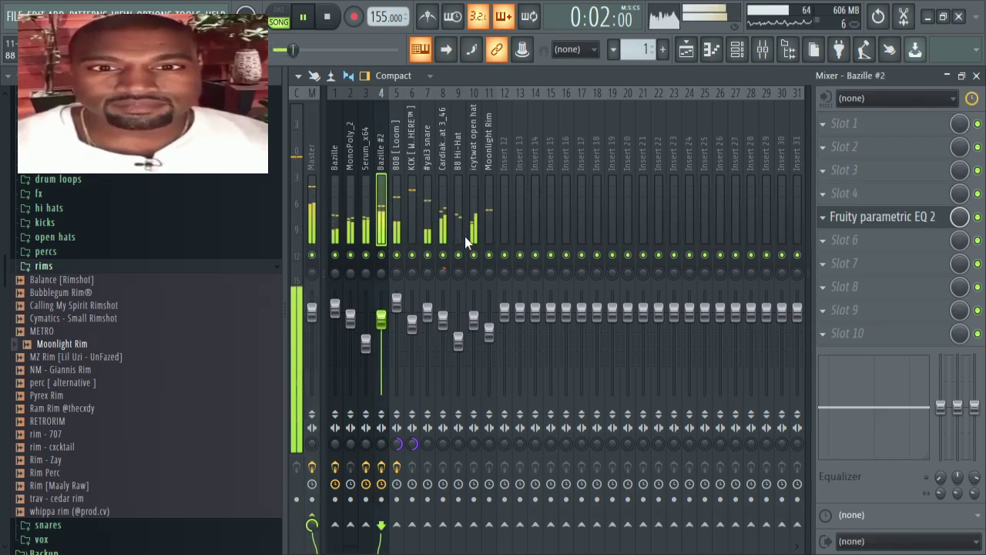
{"action": "left_click", "coordinate": [366, 209]}
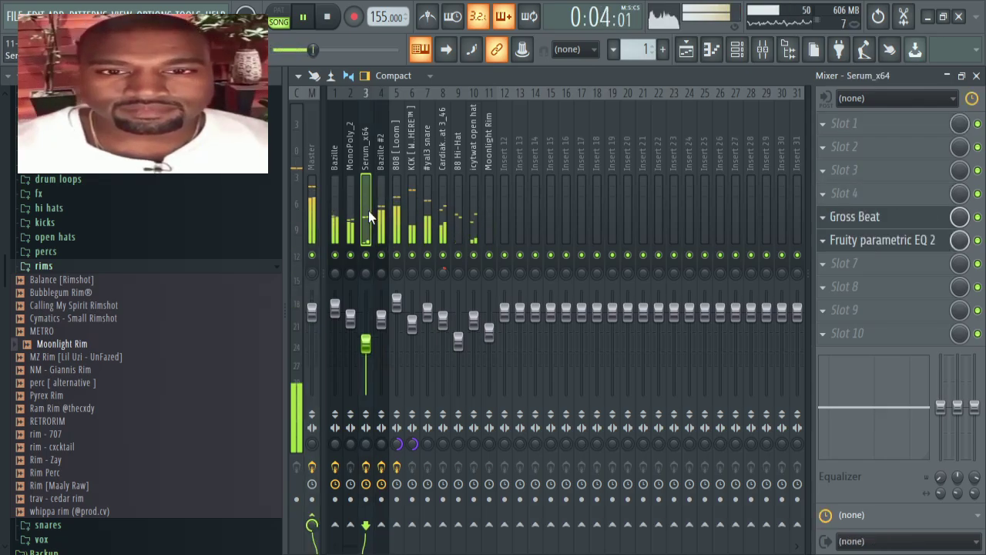
{"action": "left_click", "coordinate": [848, 217]}
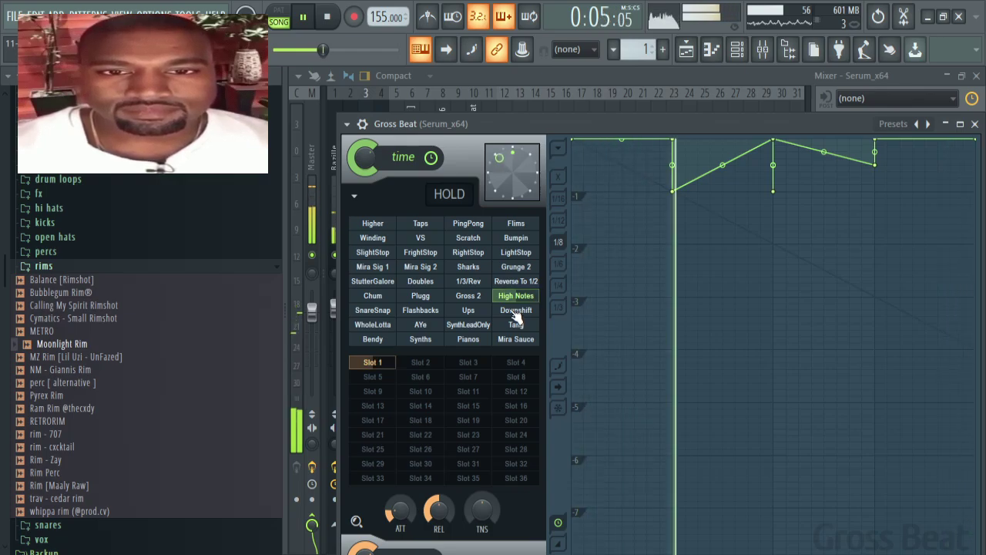
Step: Audition the Ups, SynthLeadOnly and AYe time presets in Gross Beat during playback and choose Pianos for the Serum_x64 track
{"action": "left_click", "coordinate": [465, 310]}
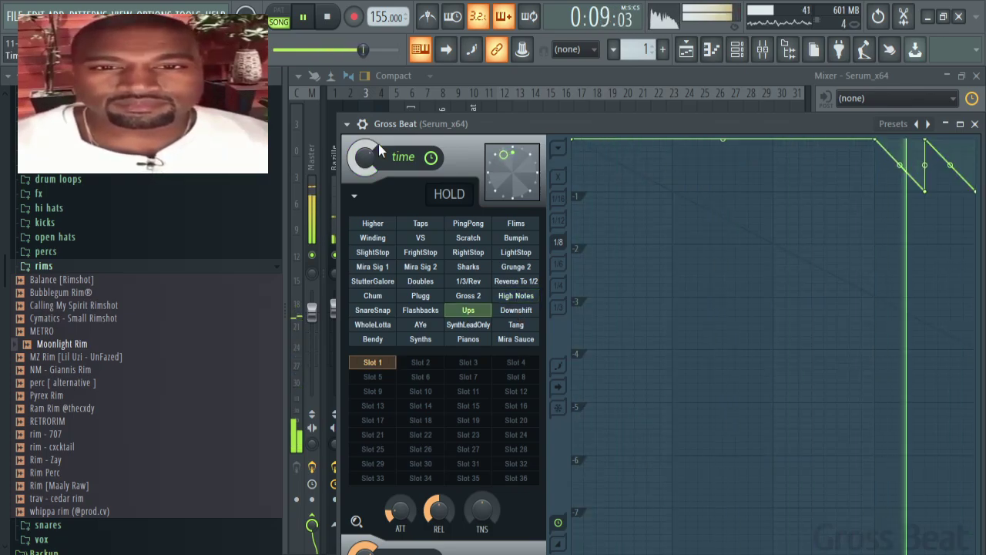
{"action": "left_click_drag", "start_coordinate": [378, 144], "coordinate": [379, 159]}
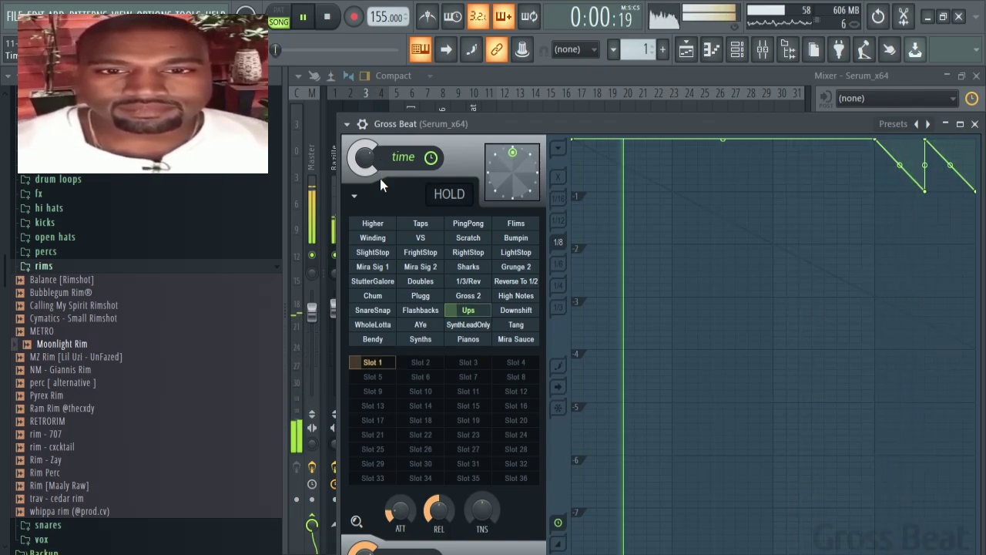
{"action": "left_click", "coordinate": [467, 326]}
{"action": "left_click_drag", "start_coordinate": [293, 50], "coordinate": [352, 56]}
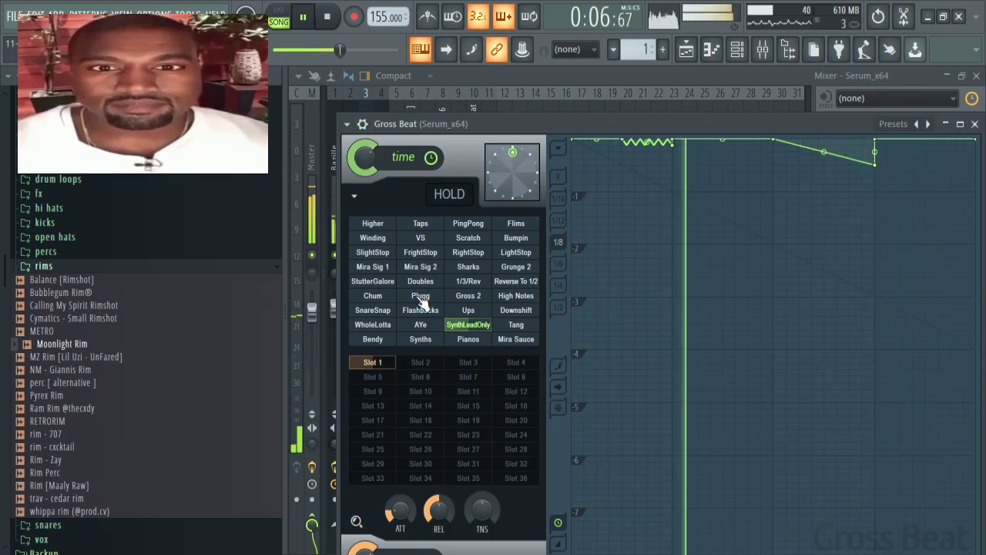
{"action": "left_click", "coordinate": [421, 324]}
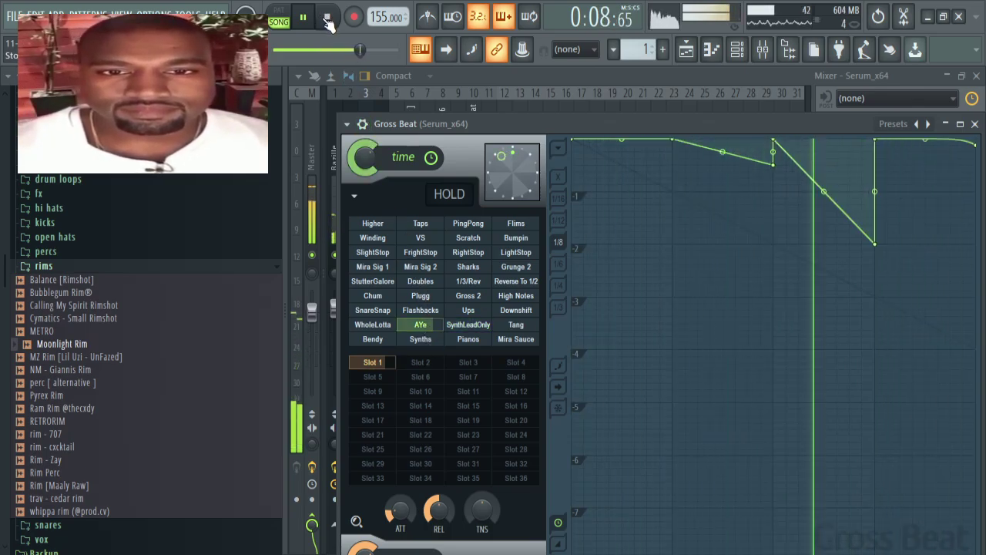
{"action": "left_click", "coordinate": [468, 339]}
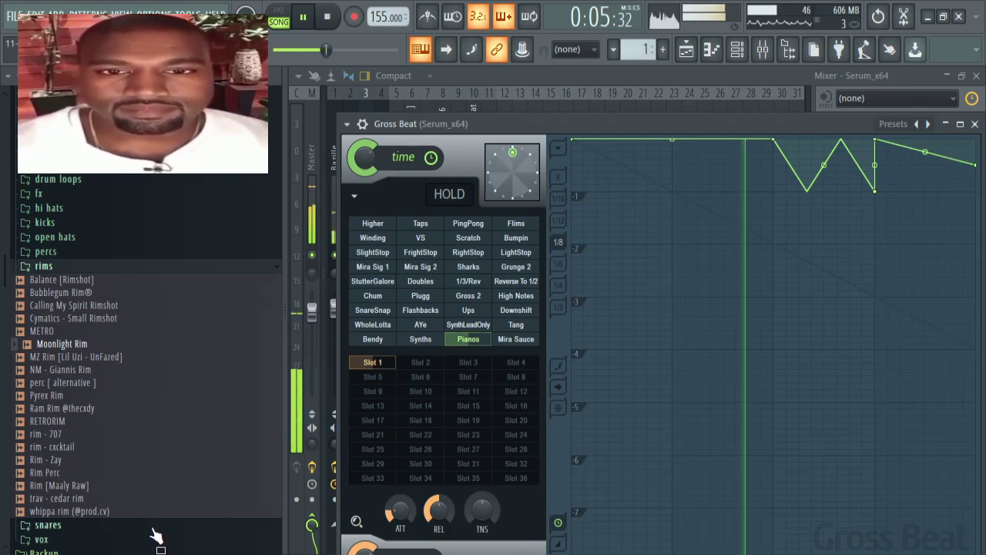
{"action": "left_click", "coordinate": [311, 213]}
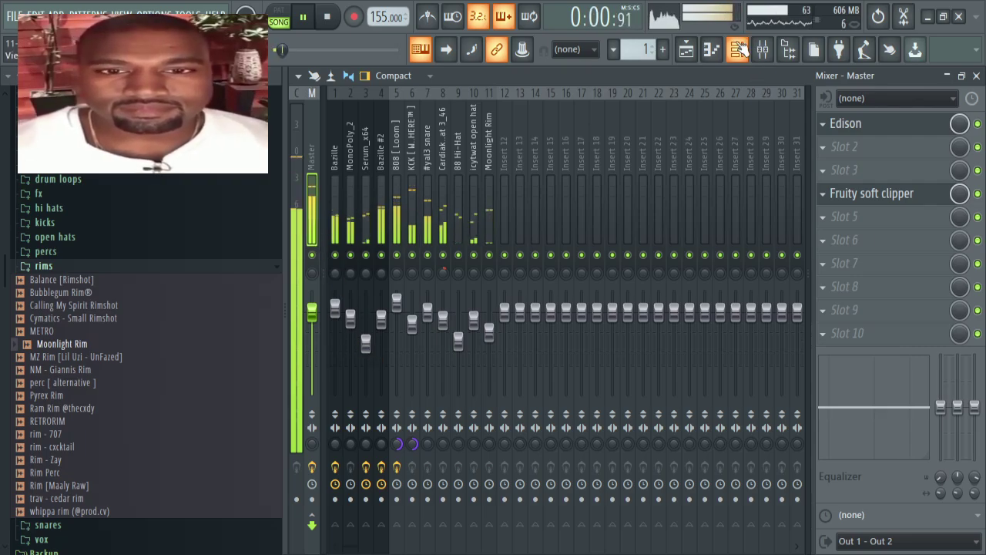
Step: Shift all Serum_x64 melody notes three beats earlier in the piano roll so the melody starts at bar 1, and replay it
{"action": "left_click", "coordinate": [685, 50]}
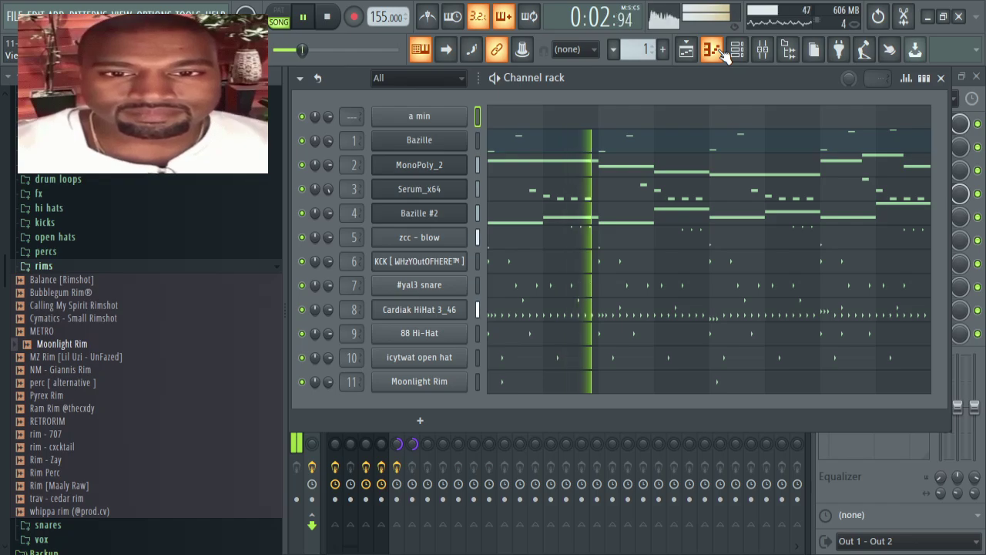
{"action": "left_click", "coordinate": [528, 197]}
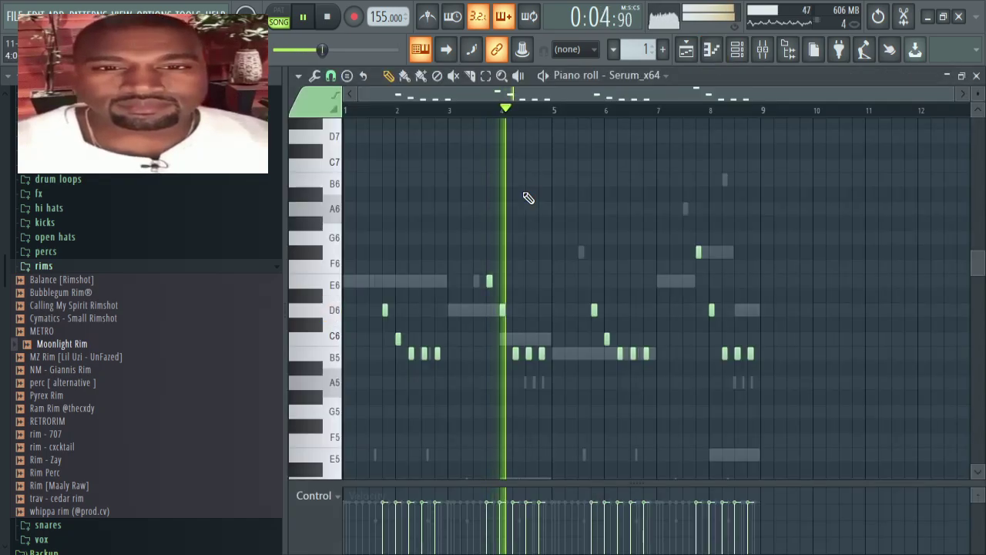
{"action": "key", "text": "space"}
{"action": "key", "text": "space"}
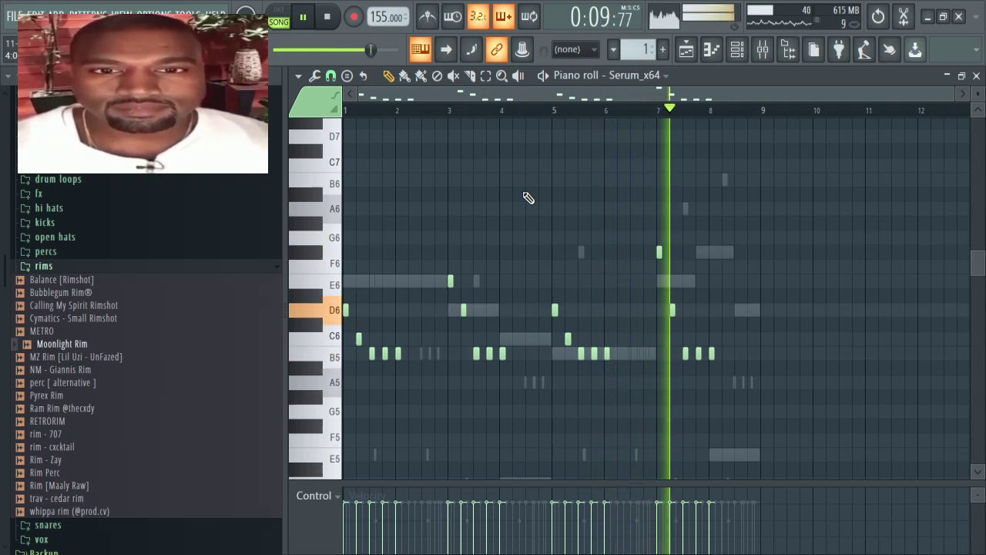
Step: Try the Serum_x64 note at the start of bar 7 at E6, and return it to its original pitch
{"action": "left_click_drag", "start_coordinate": [658, 253], "coordinate": [657, 265]}
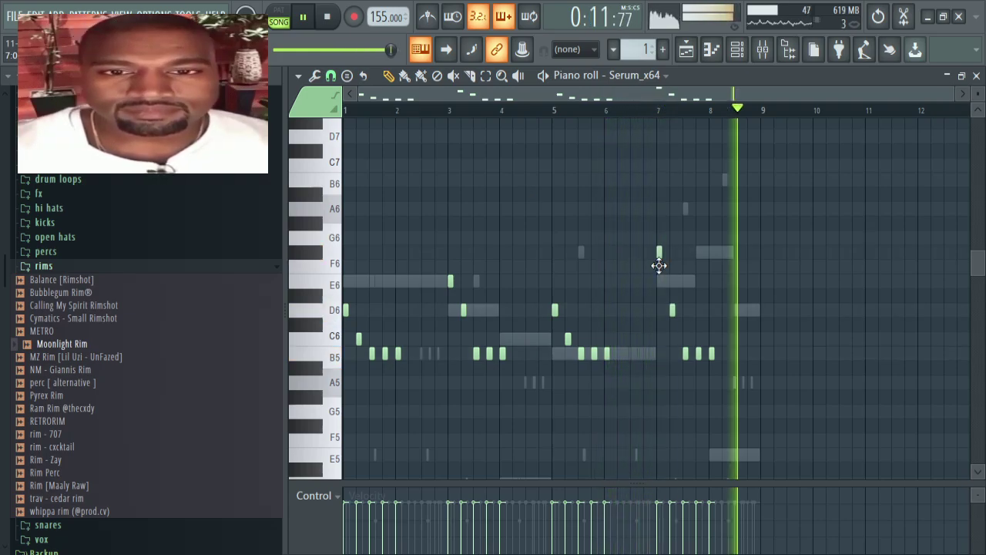
{"action": "left_click", "coordinate": [661, 110]}
{"action": "key", "text": "space"}
{"action": "key", "text": "space"}
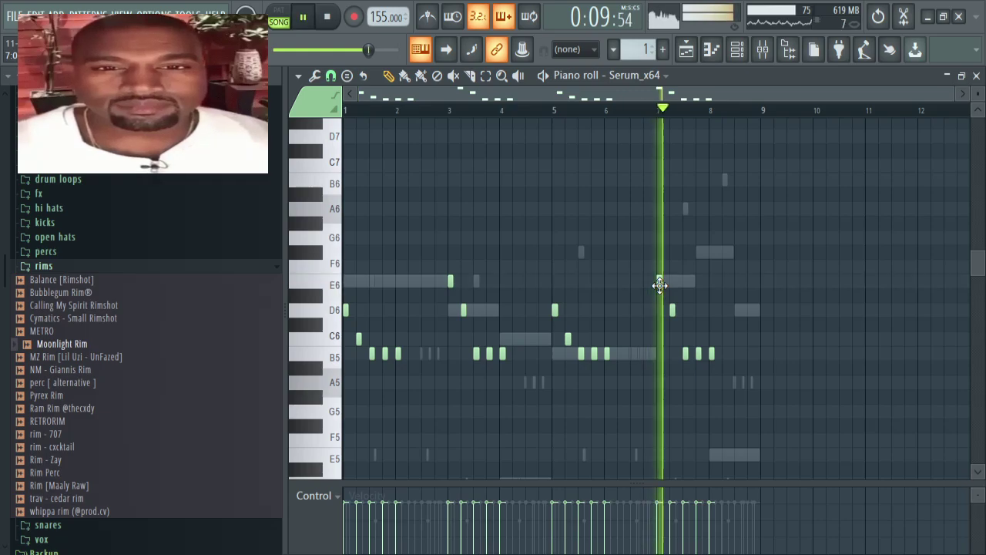
{"action": "key", "text": "space"}
{"action": "left_click_drag", "start_coordinate": [657, 283], "coordinate": [663, 254]}
{"action": "key", "text": "space"}
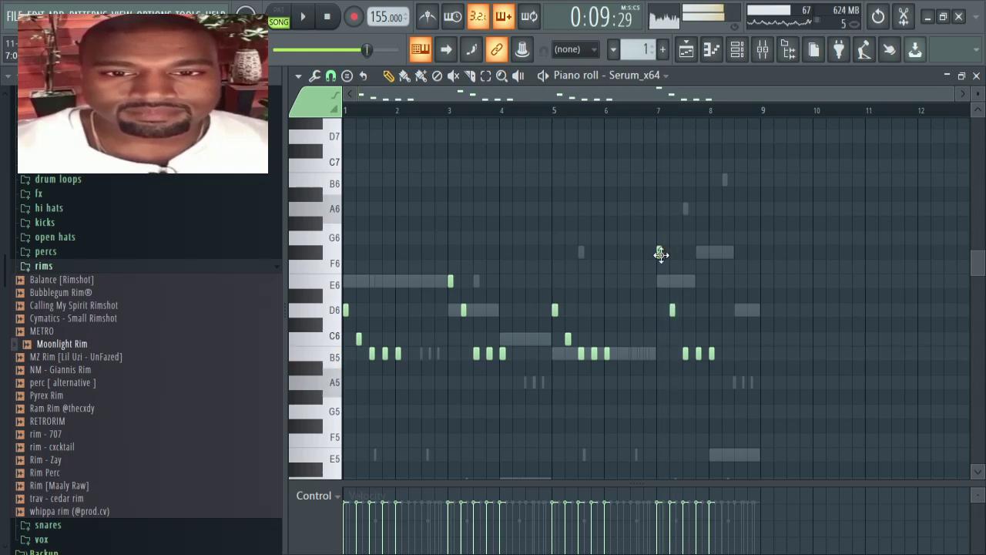
{"action": "key", "text": "space"}
{"action": "key", "text": "space"}
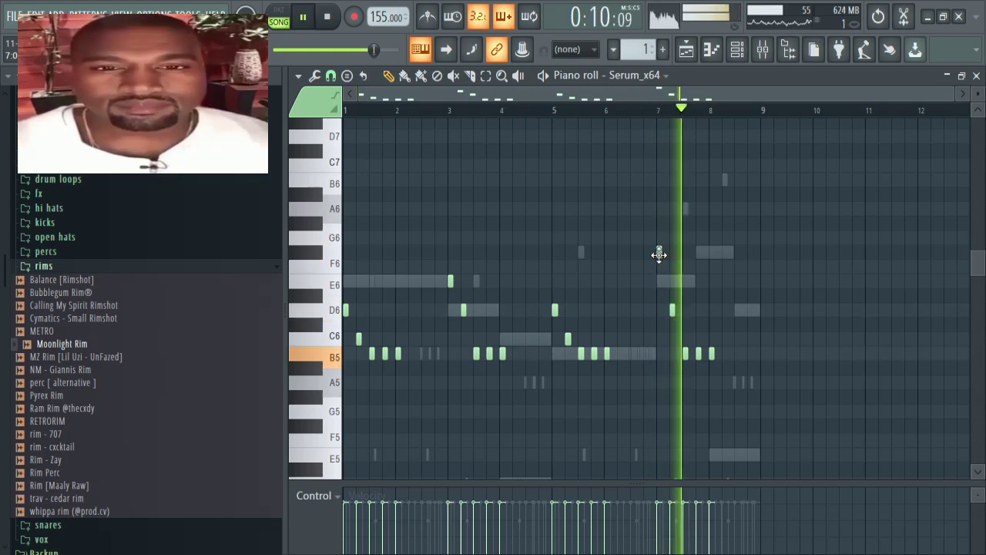
Step: Return to the channel rack and replay the full beat from the start with the shifted Serum_x64 melody
{"action": "left_click", "coordinate": [715, 49]}
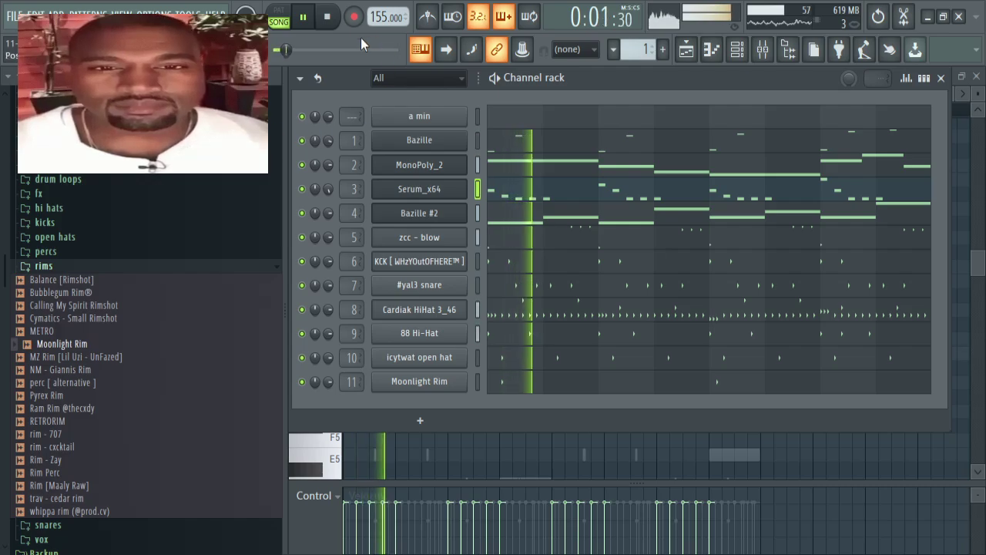
{"action": "left_click", "coordinate": [327, 17]}
{"action": "key", "text": "space"}
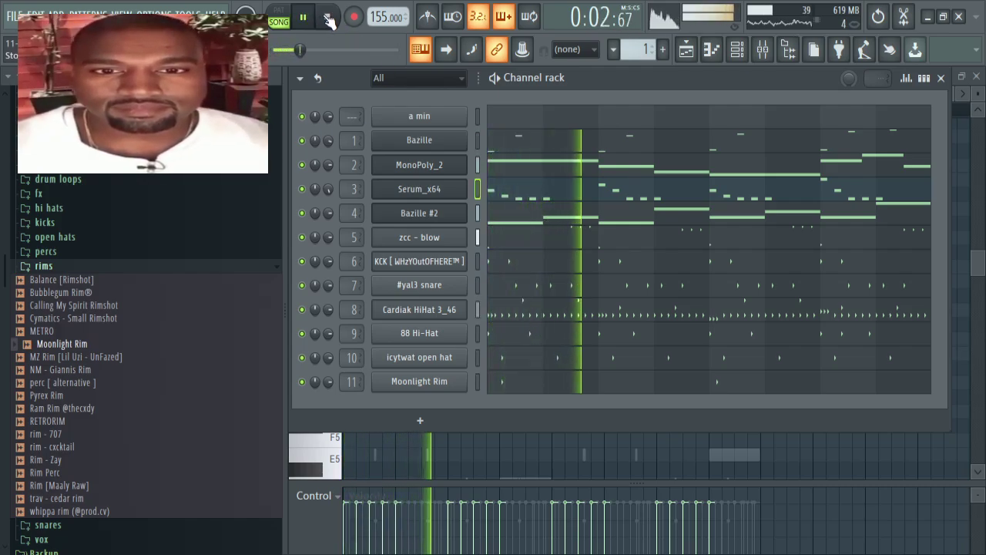
{"action": "left_click", "coordinate": [325, 17]}
{"action": "left_click", "coordinate": [308, 17]}
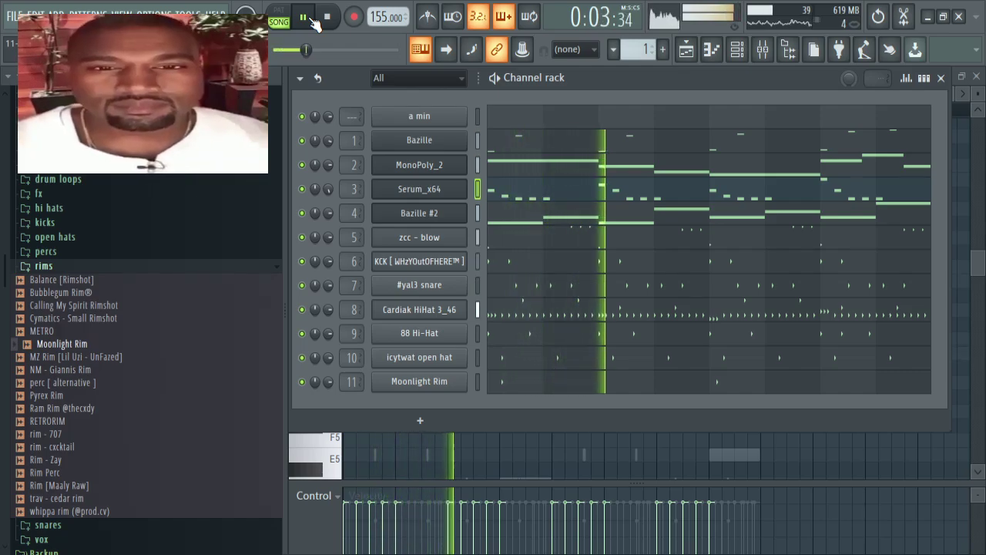
Step: Replay the beat with the KCK kick and zcc - blow channels muted, bring each back in during playback, and stop
{"action": "left_click", "coordinate": [301, 261]}
{"action": "left_click", "coordinate": [301, 237]}
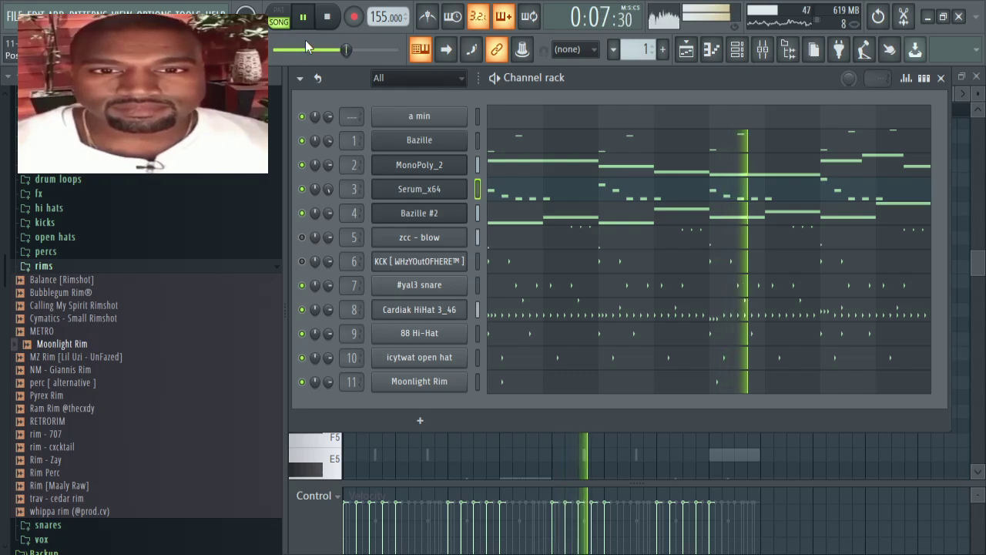
{"action": "left_click", "coordinate": [304, 19]}
{"action": "left_click", "coordinate": [304, 19]}
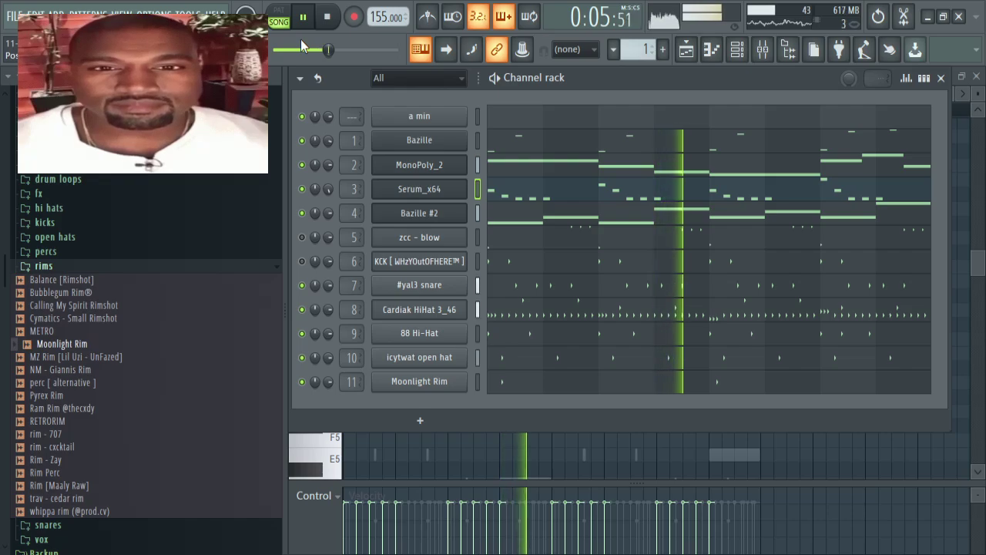
{"action": "left_click", "coordinate": [302, 261]}
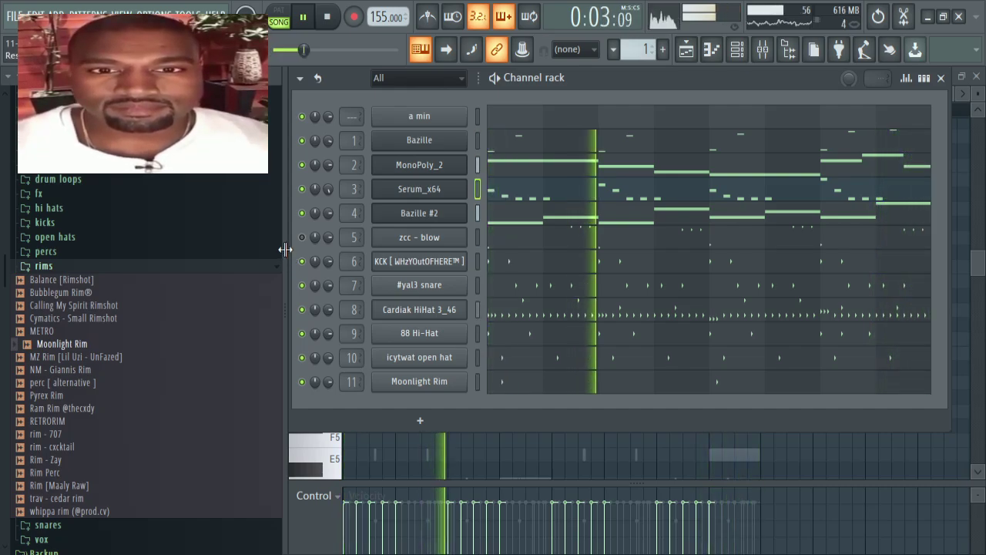
{"action": "left_click", "coordinate": [302, 239]}
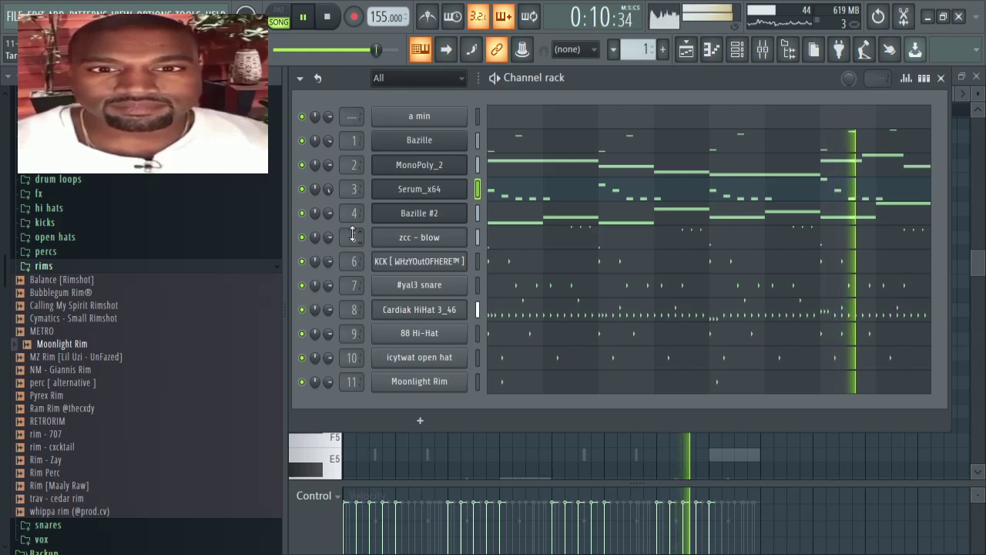
{"action": "key", "text": "space"}
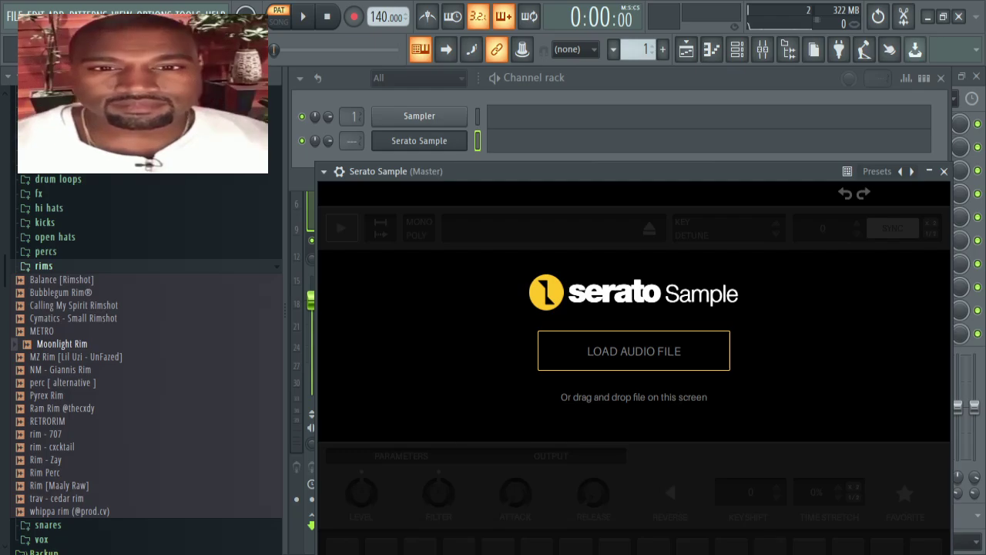
Step: Load the Take Six - Patterns [Italy] Library audio file into Serato Sample and find samples in it
{"action": "left_click_drag", "start_coordinate": [433, 339], "coordinate": [475, 322]}
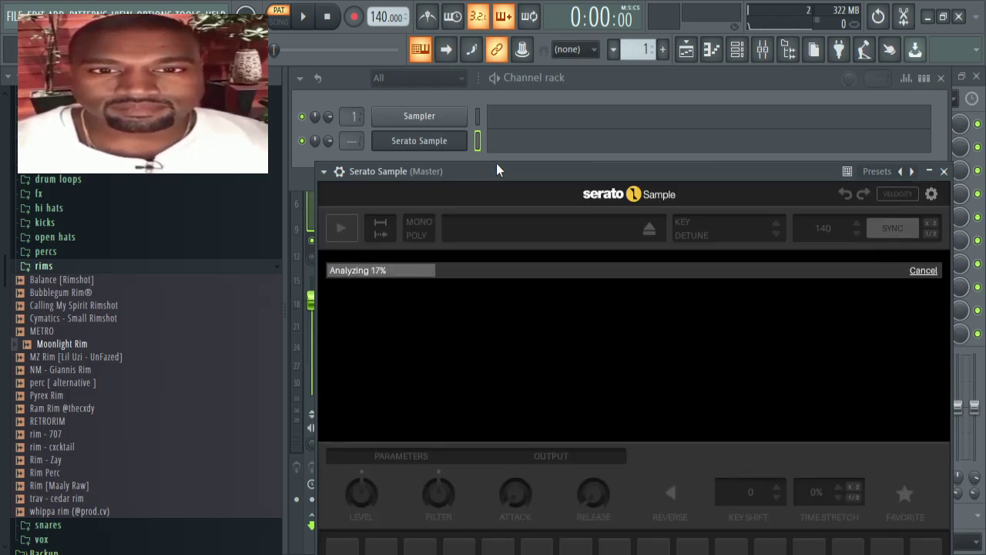
{"action": "left_click_drag", "start_coordinate": [501, 171], "coordinate": [488, 83]}
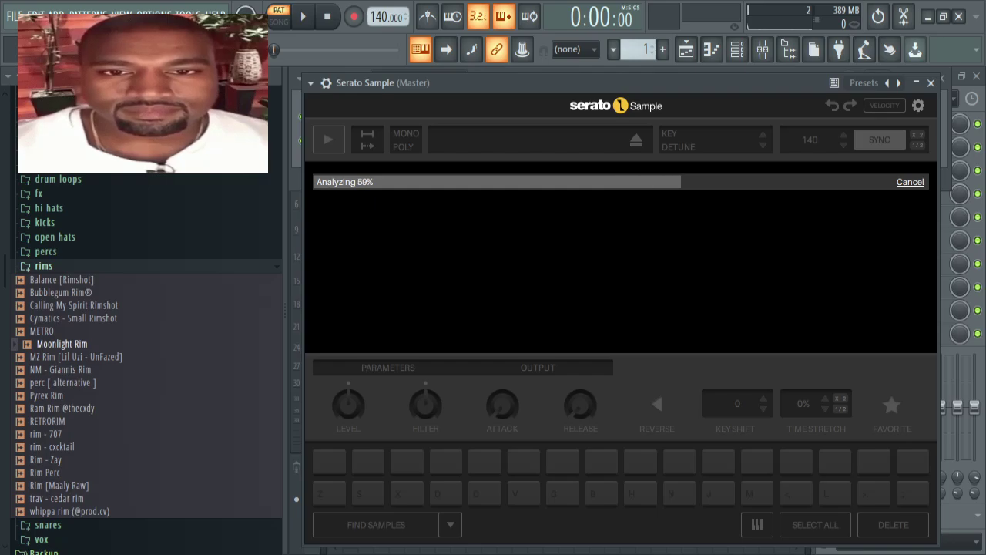
{"action": "left_click", "coordinate": [377, 528]}
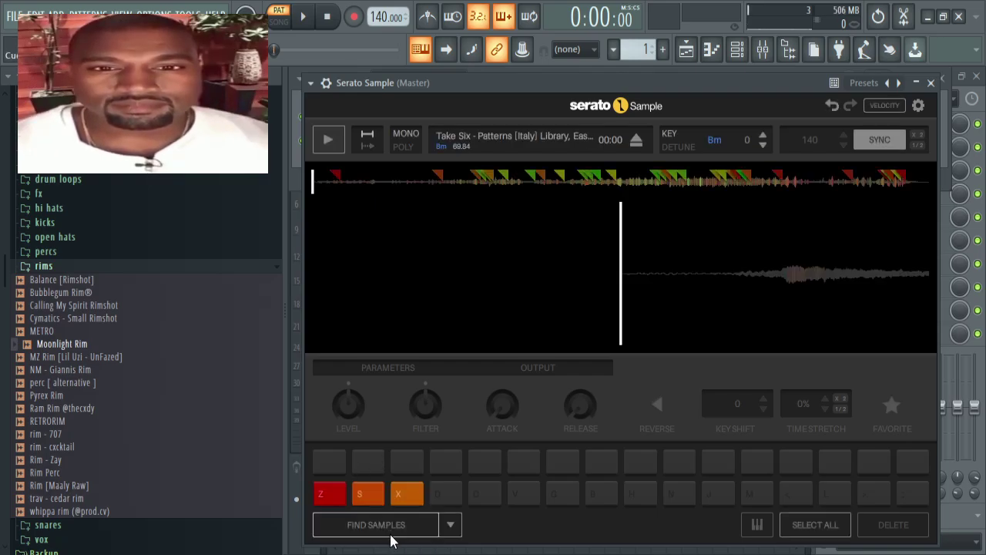
Step: Audition pad 13 of the sliced sample and set the project tempo to 76 BPM
{"action": "key", "text": "comma"}
{"action": "left_click_drag", "start_coordinate": [379, 15], "coordinate": [379, 64]}
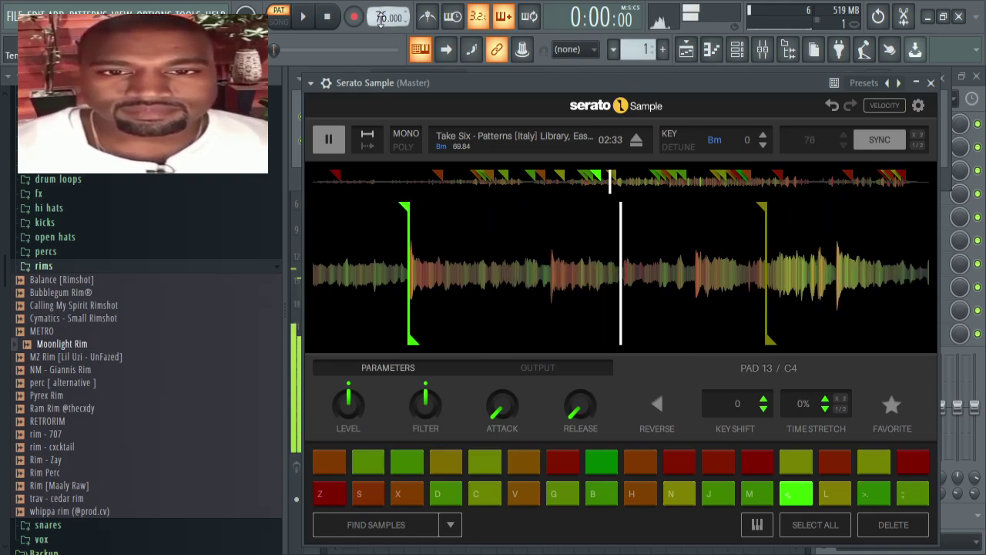
{"action": "left_click", "coordinate": [329, 494]}
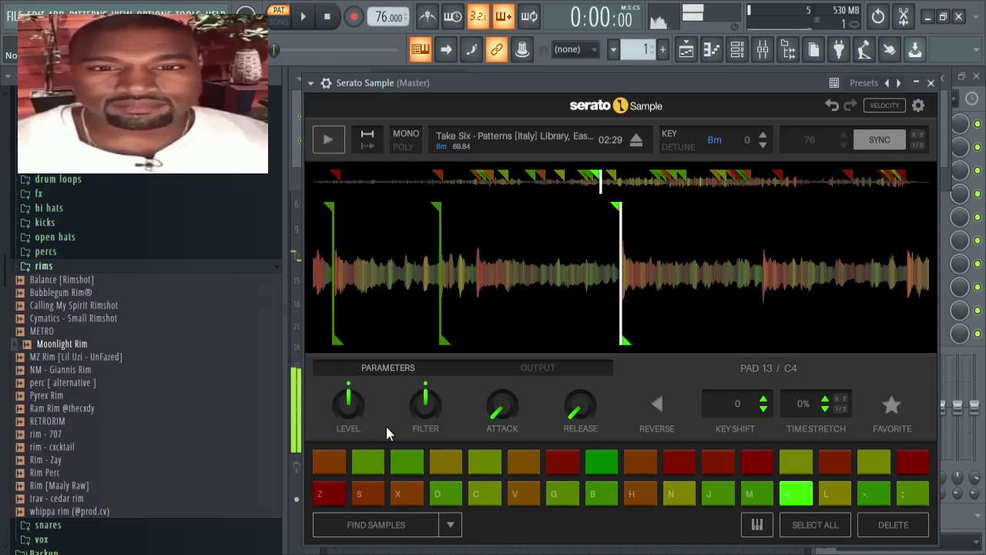
Step: Audition pads 13 and 17 of the sliced sample and open the Serato Sample channel's piano roll
{"action": "key", "text": "comma"}
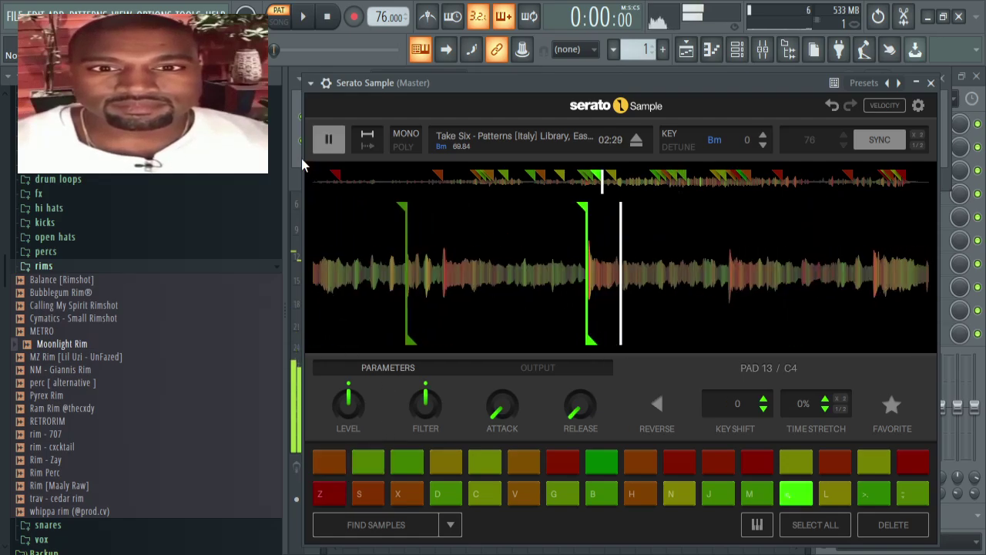
{"action": "key", "text": "comma"}
{"action": "left_click", "coordinate": [301, 158]}
{"action": "key", "text": "z"}
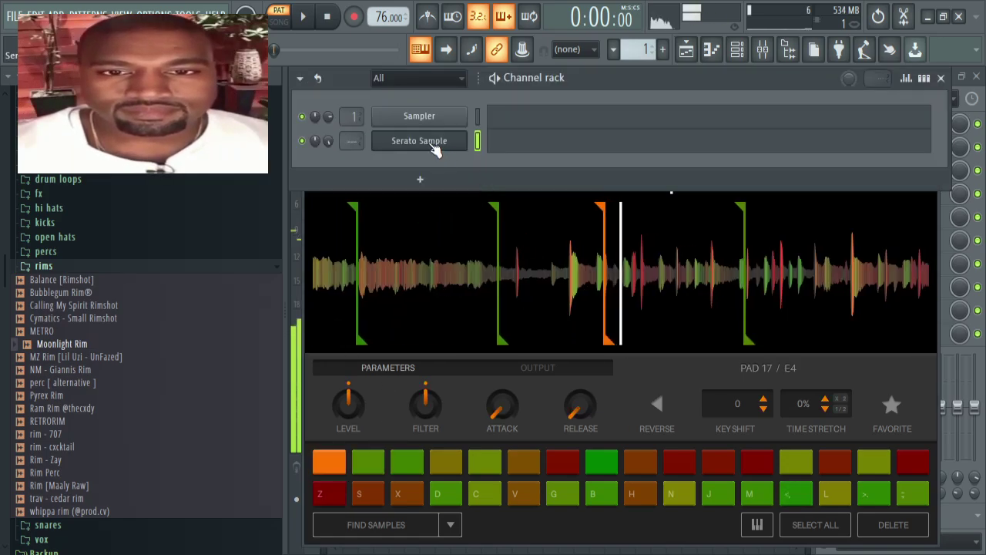
{"action": "key", "text": "comma"}
{"action": "left_click", "coordinate": [505, 145]}
{"action": "scroll", "coordinate": [305, 412], "scroll_direction": "down", "scroll_amount": 6}
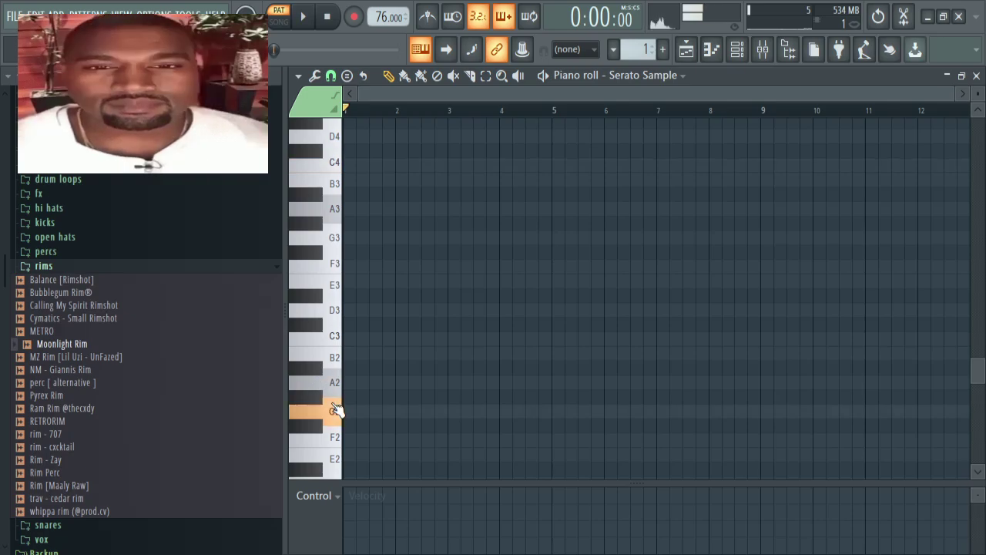
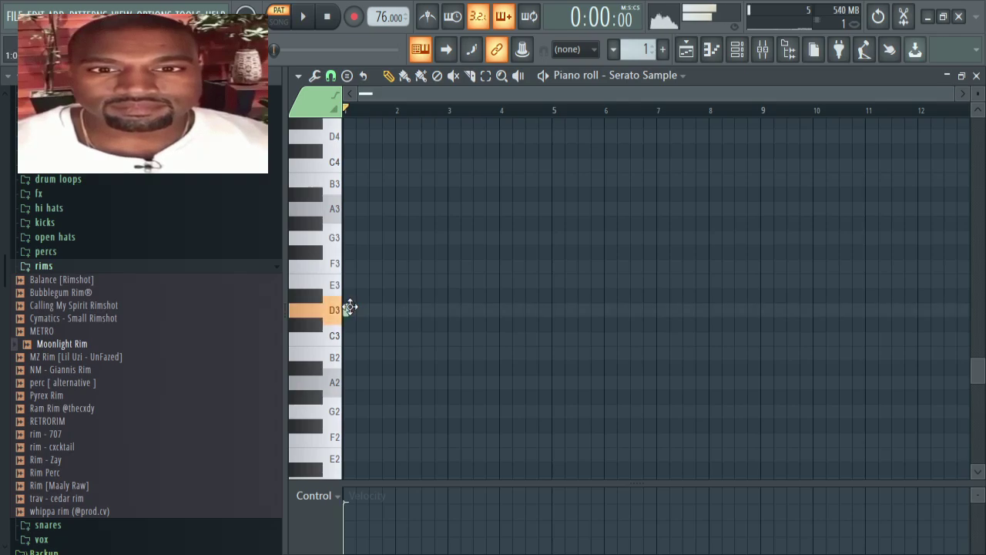
Step: Draw a D#3 note about one bar long at the start of bar 1 and play the pattern
{"action": "left_click", "coordinate": [351, 297]}
{"action": "left_click_drag", "start_coordinate": [356, 300], "coordinate": [394, 307]}
{"action": "key", "text": "space"}
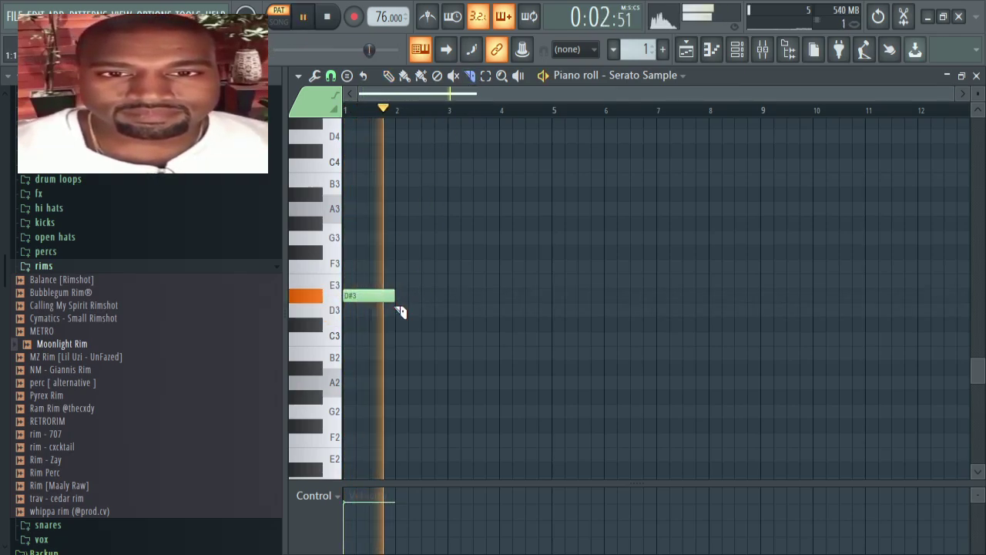
{"action": "key", "text": "space"}
{"action": "key", "text": "space"}
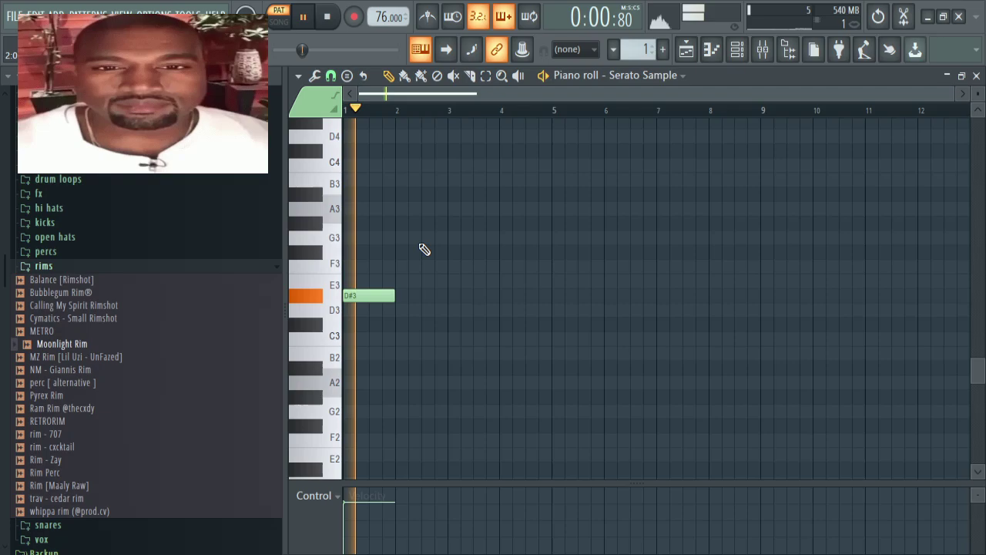
Step: Fine-tune the D#3 note's length during playback and repeat it as D#3 notes in bars 2 and 3
{"action": "scroll", "coordinate": [503, 319], "scroll_direction": "up", "scroll_amount": 5, "text": "ctrl"}
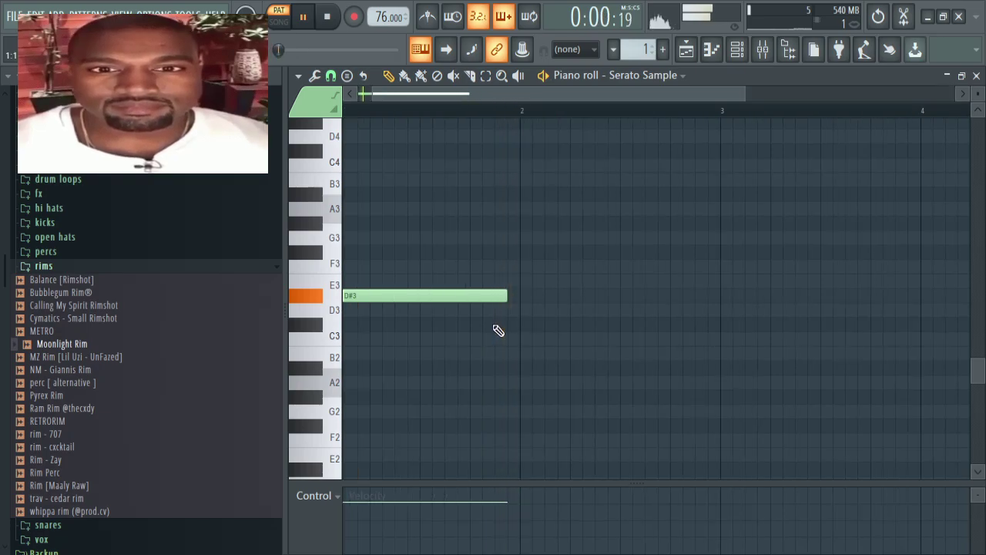
{"action": "scroll", "coordinate": [429, 115], "scroll_direction": "down", "scroll_amount": 3, "text": "ctrl"}
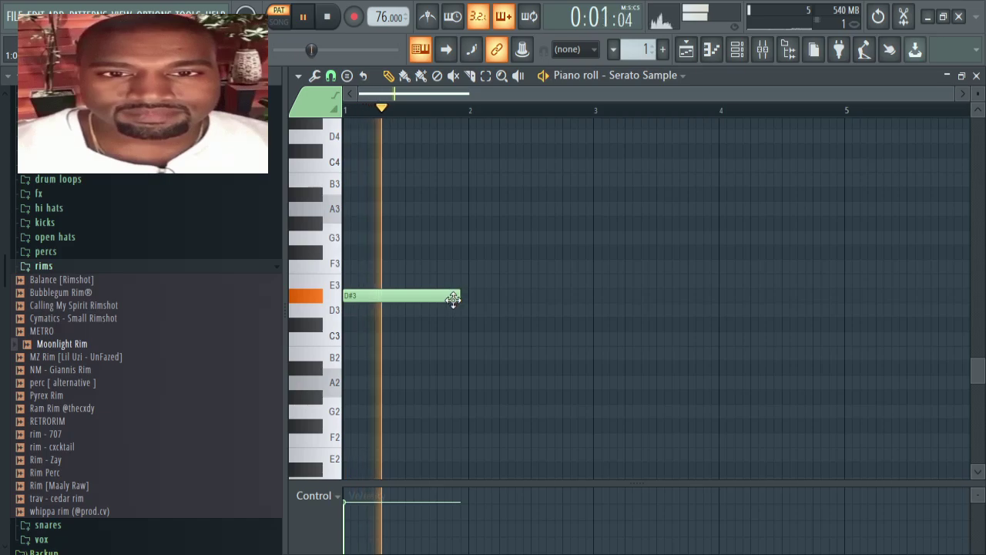
{"action": "left_click_drag", "start_coordinate": [458, 297], "coordinate": [451, 298]}
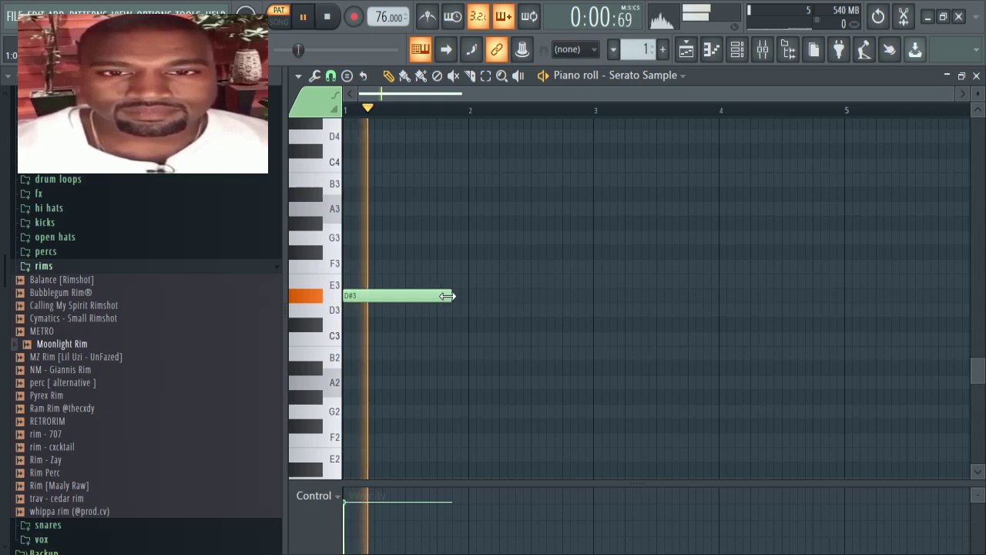
{"action": "left_click_drag", "start_coordinate": [450, 295], "coordinate": [460, 296]}
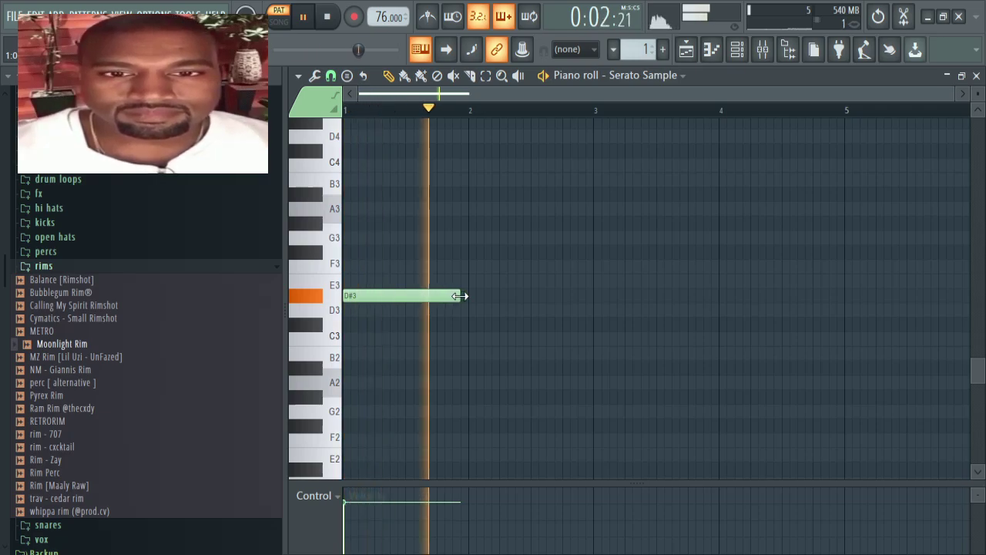
{"action": "left_click_drag", "start_coordinate": [459, 296], "coordinate": [710, 294]}
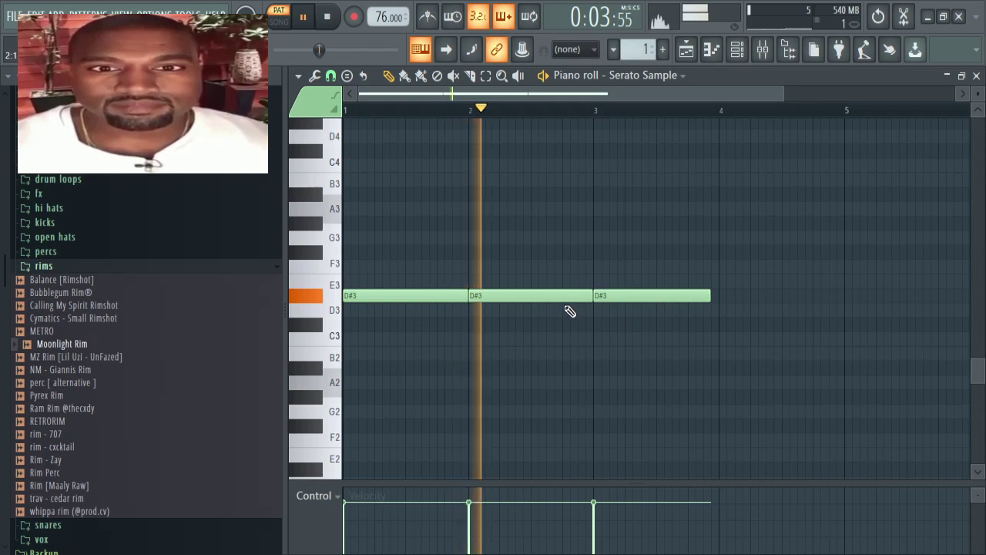
Step: Move the bar 3 note up to C4, extend it to bar 4 and add another C4 note there
{"action": "left_click_drag", "start_coordinate": [617, 298], "coordinate": [618, 165]}
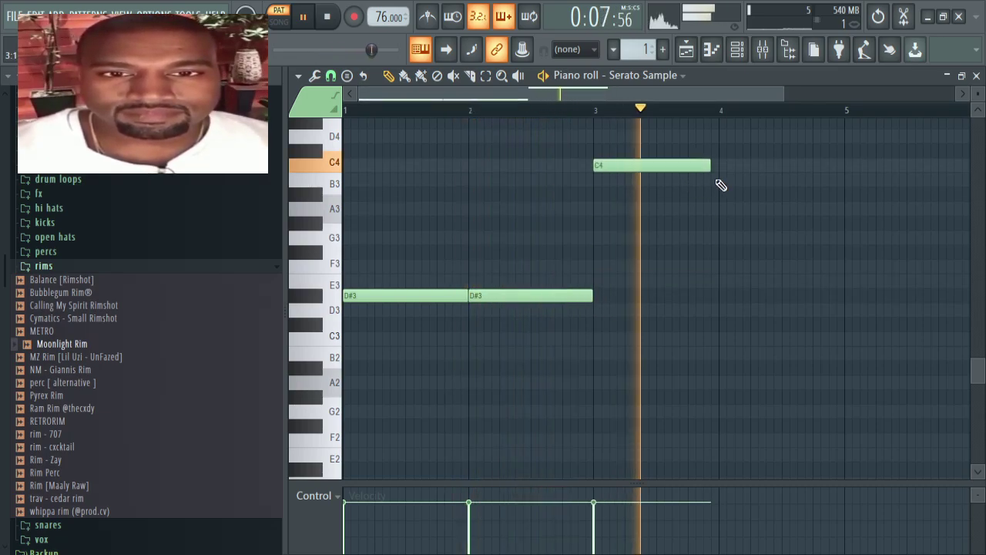
{"action": "left_click", "coordinate": [718, 166]}
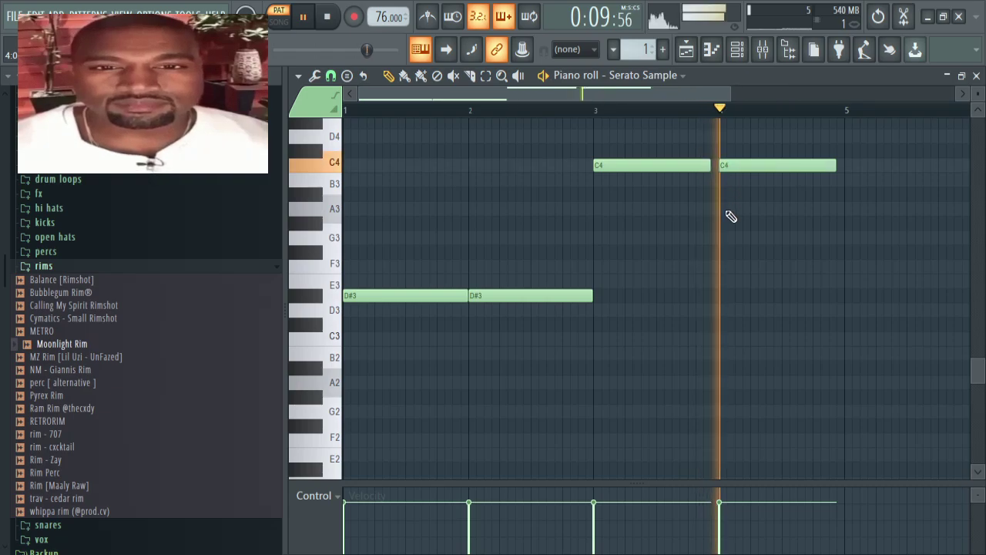
{"action": "left_click_drag", "start_coordinate": [696, 167], "coordinate": [715, 165]}
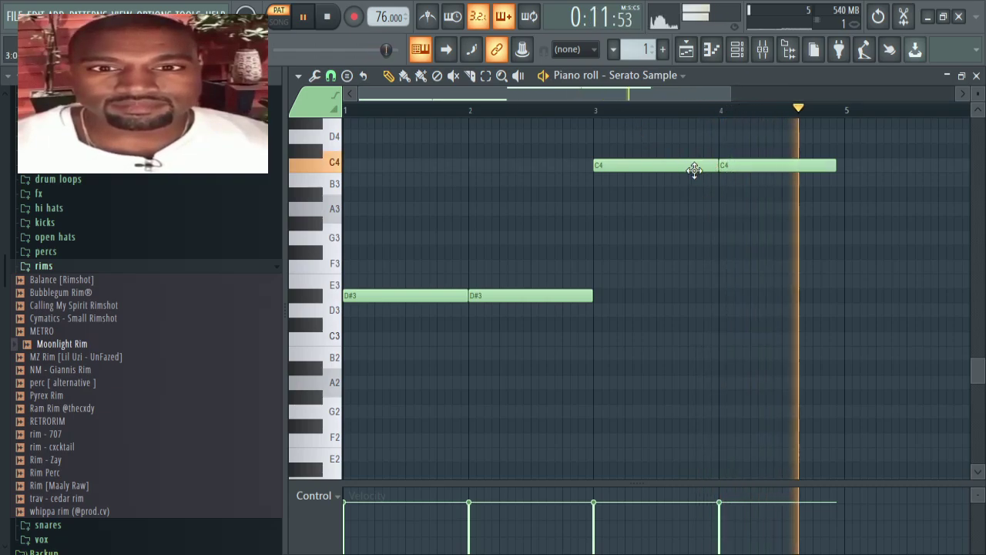
{"action": "key", "text": "space"}
Step: Try out other pitches for bar 3, removing the A4 note and placing a one-bar A#3 note
{"action": "left_click_drag", "start_coordinate": [594, 193], "coordinate": [601, 134]}
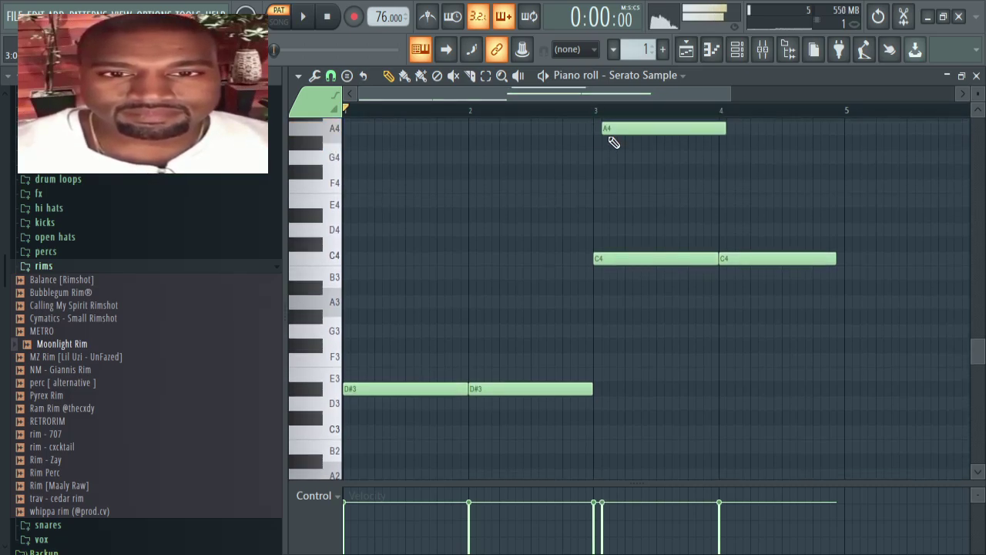
{"action": "right_click", "coordinate": [609, 134]}
{"action": "scroll", "coordinate": [592, 331], "scroll_direction": "down", "scroll_amount": 3}
{"action": "left_click_drag", "start_coordinate": [587, 334], "coordinate": [597, 126]}
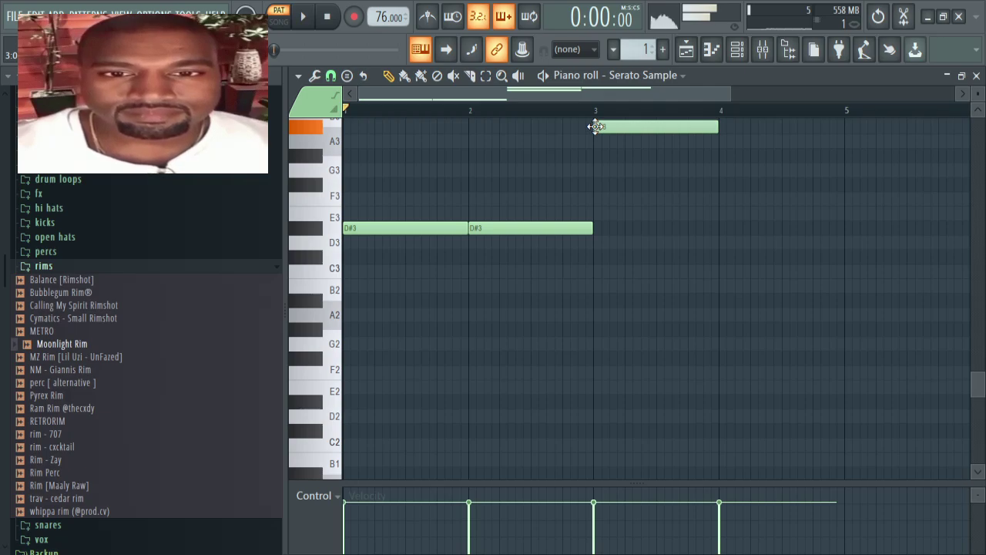
{"action": "scroll", "coordinate": [596, 128], "scroll_direction": "up", "scroll_amount": 3}
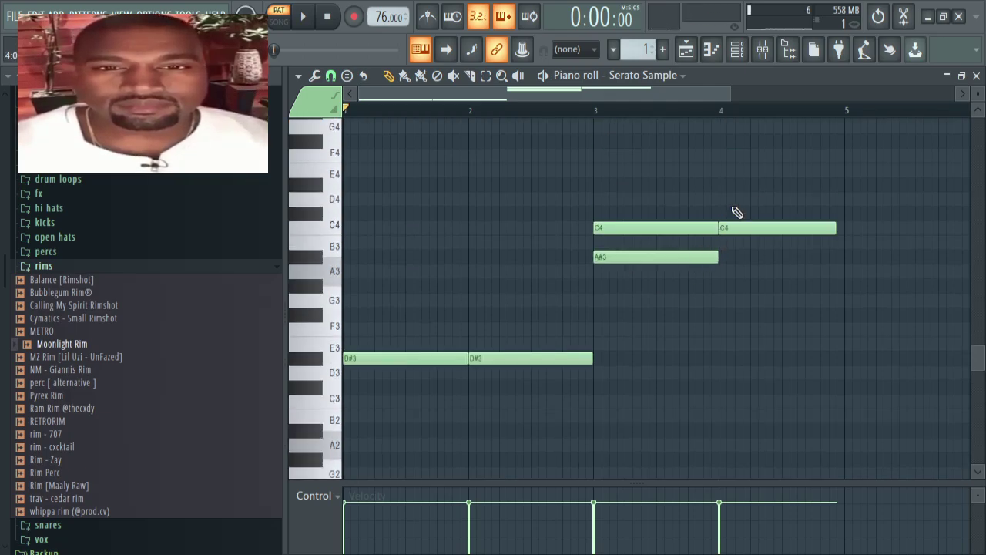
Step: Delete both C4 notes, extend the A#3 note to the end of bar 4, and play the pattern
{"action": "right_click", "coordinate": [765, 231]}
{"action": "right_click", "coordinate": [711, 229]}
{"action": "left_click_drag", "start_coordinate": [715, 256], "coordinate": [845, 264]}
{"action": "key", "text": "space"}
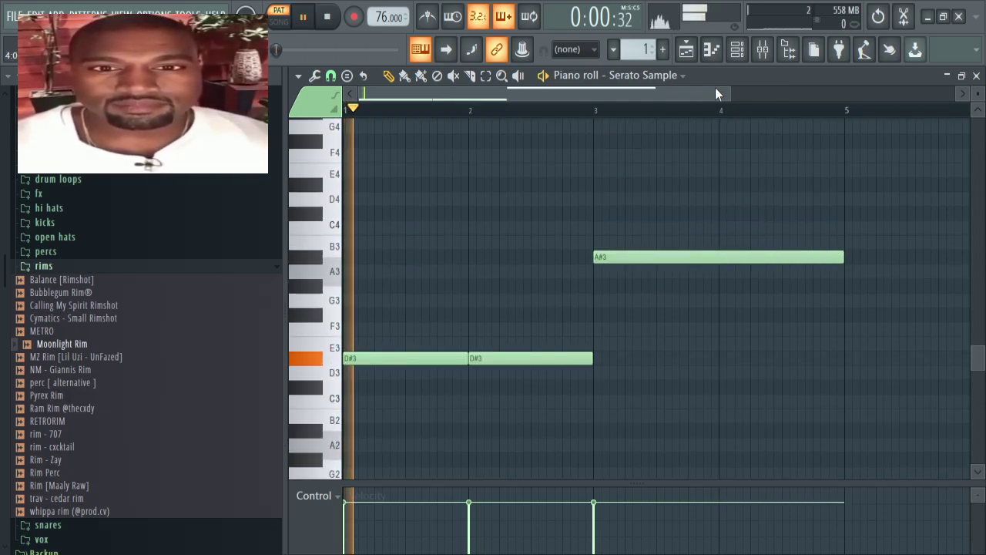
Step: Open Serato Sample from the channel rack and lower the sample's key by 5 semitones to F#m
{"action": "left_click", "coordinate": [737, 50]}
{"action": "left_click", "coordinate": [435, 144]}
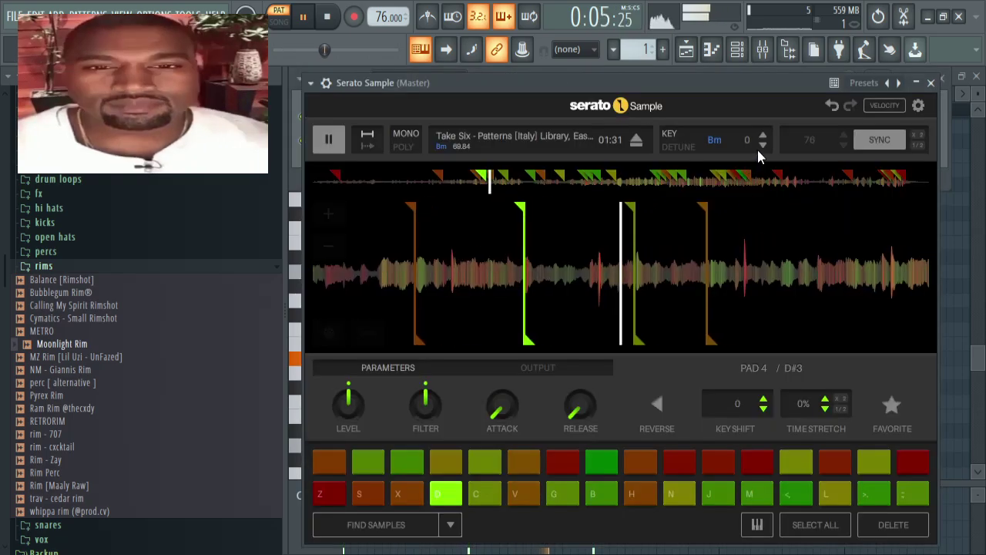
{"action": "left_click", "coordinate": [762, 144]}
{"action": "left_click", "coordinate": [763, 144]}
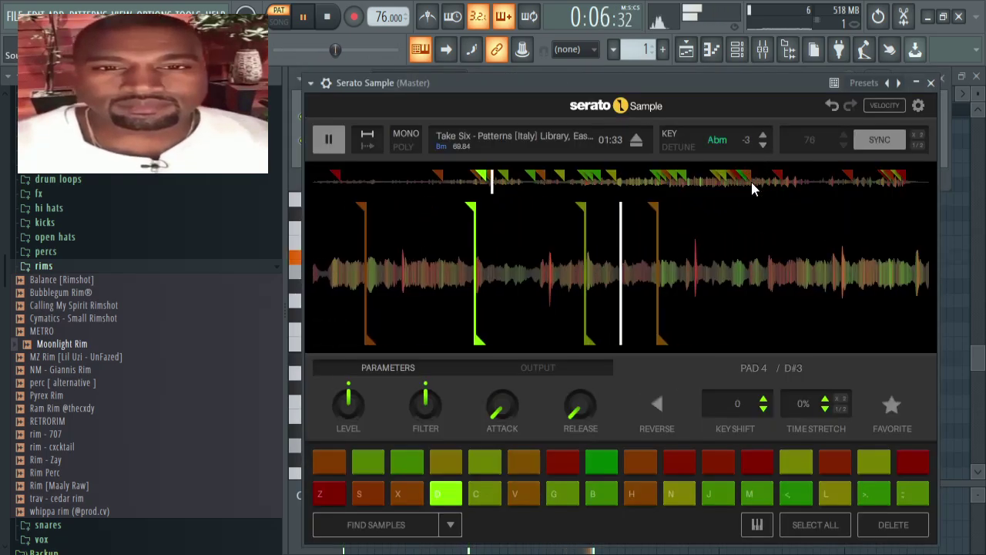
{"action": "left_click", "coordinate": [763, 145]}
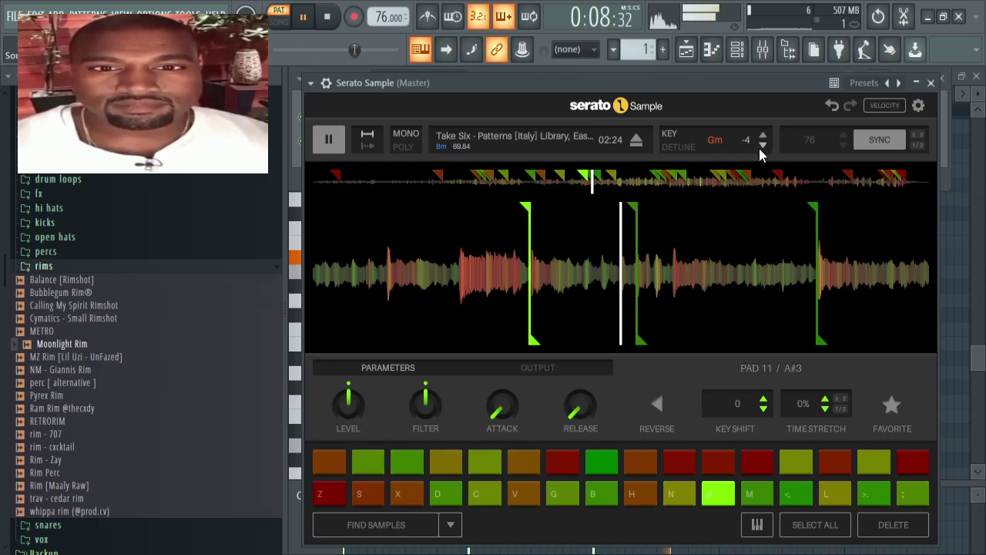
{"action": "left_click", "coordinate": [762, 146]}
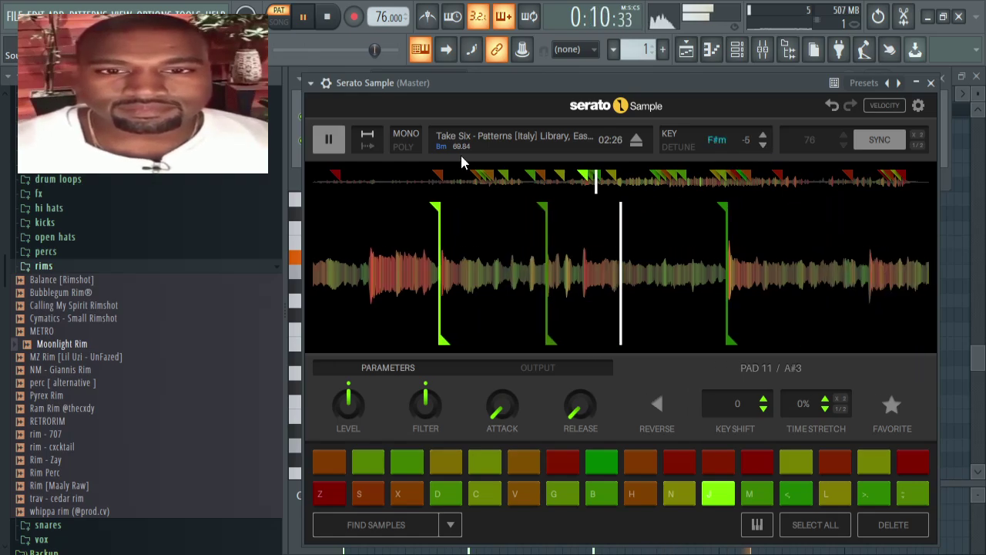
Step: Set the project tempo to 71 BPM, listen to the looping pattern, and stop playback
{"action": "left_click_drag", "start_coordinate": [392, 6], "coordinate": [392, 26]}
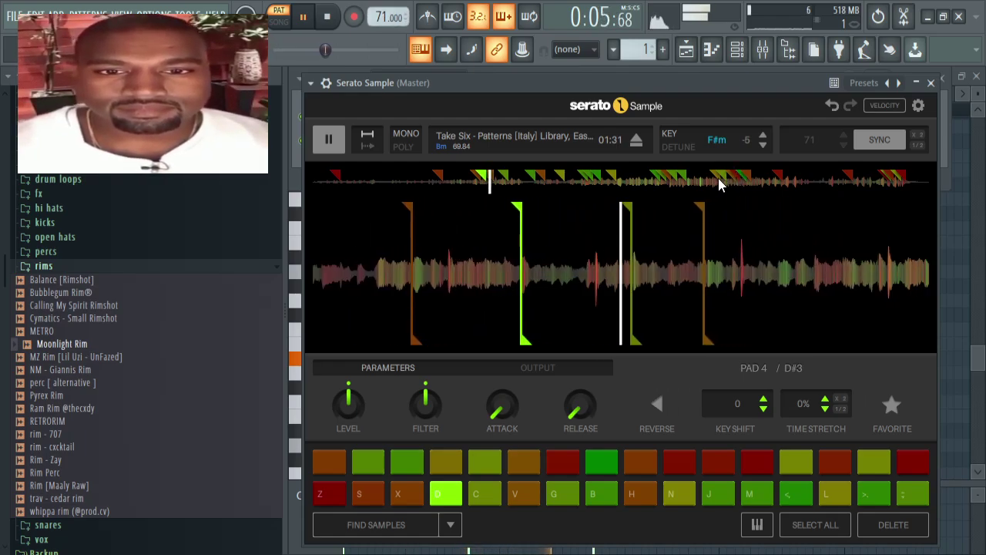
{"action": "key", "text": "j"}
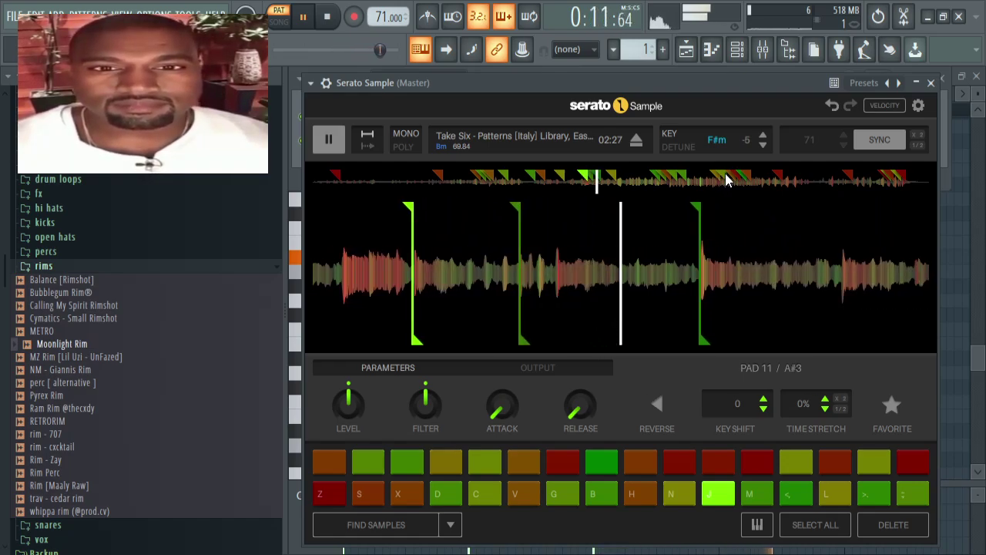
{"action": "key", "text": "d"}
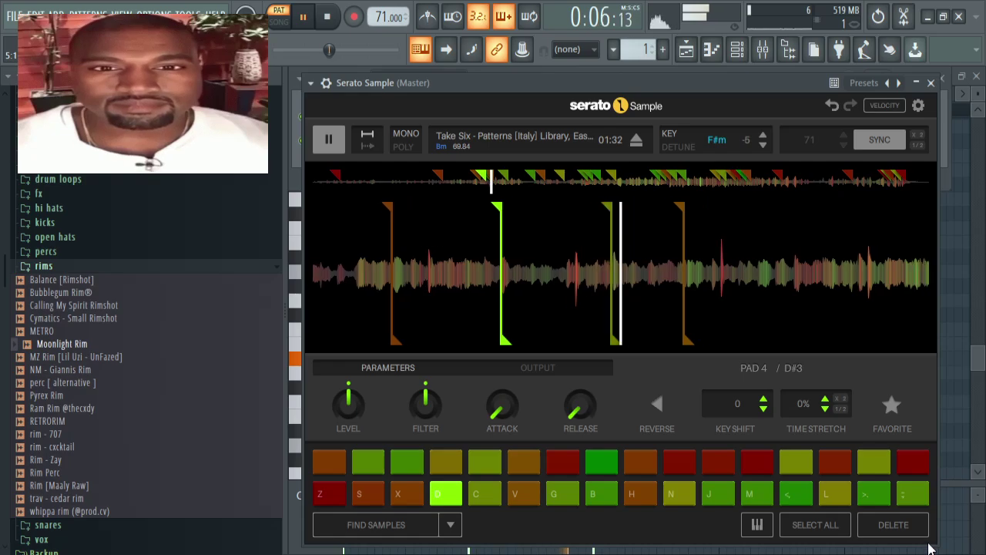
{"action": "key", "text": "space"}
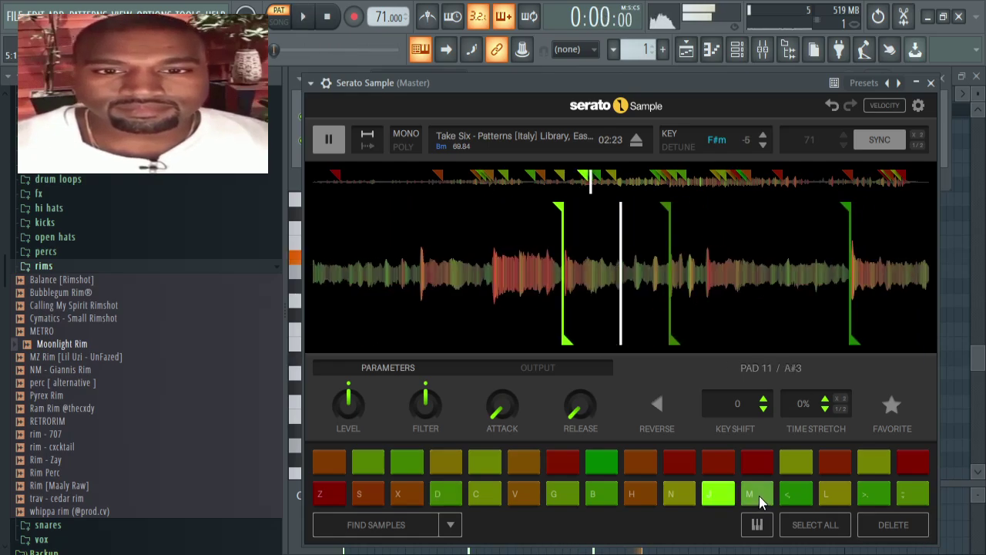
Step: Audition pads 11, 12 and 13 one after another to compare their slices
{"action": "left_click", "coordinate": [730, 496]}
{"action": "left_click", "coordinate": [754, 494]}
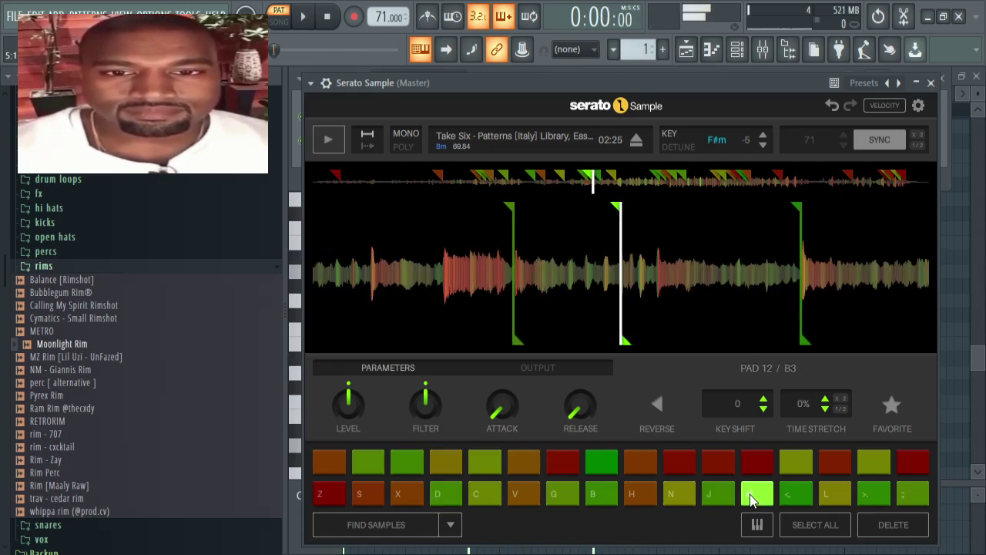
{"action": "left_click", "coordinate": [751, 495]}
{"action": "left_click", "coordinate": [752, 495]}
{"action": "left_click", "coordinate": [732, 493]}
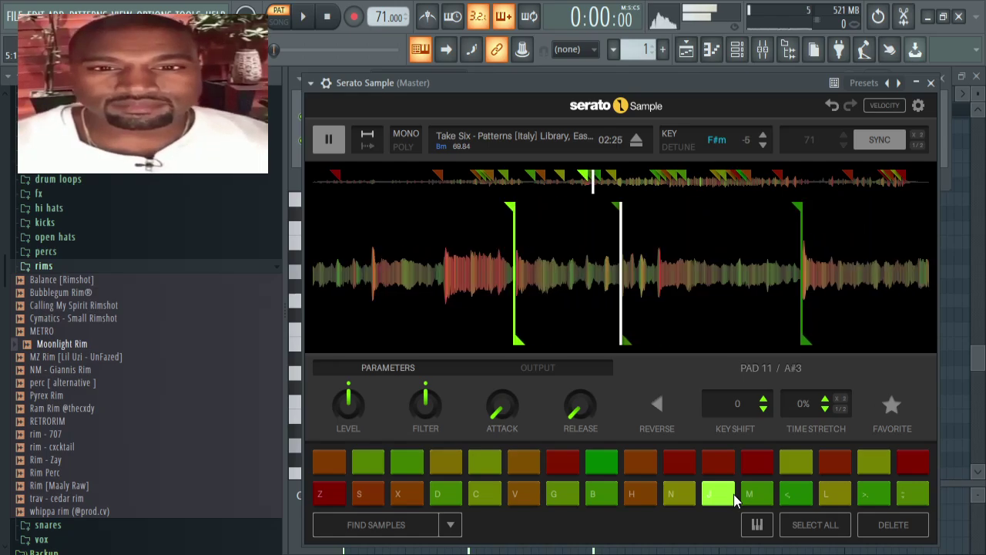
{"action": "left_click", "coordinate": [751, 495]}
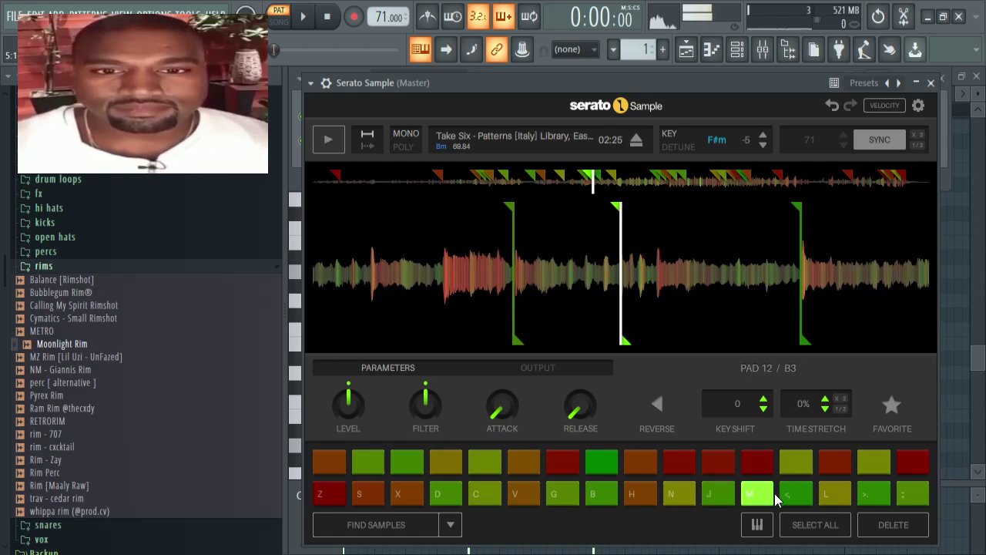
{"action": "left_click", "coordinate": [787, 497]}
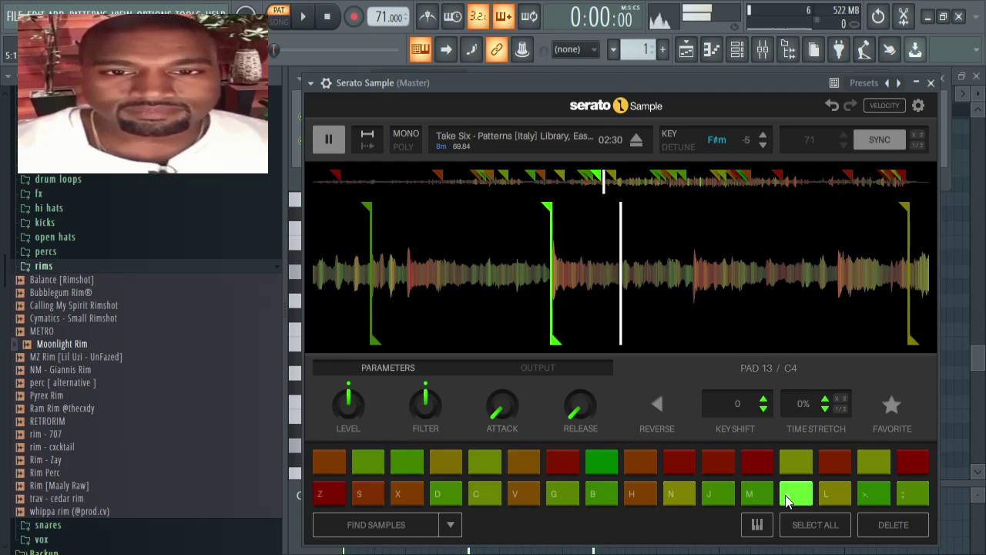
{"action": "left_click", "coordinate": [787, 499]}
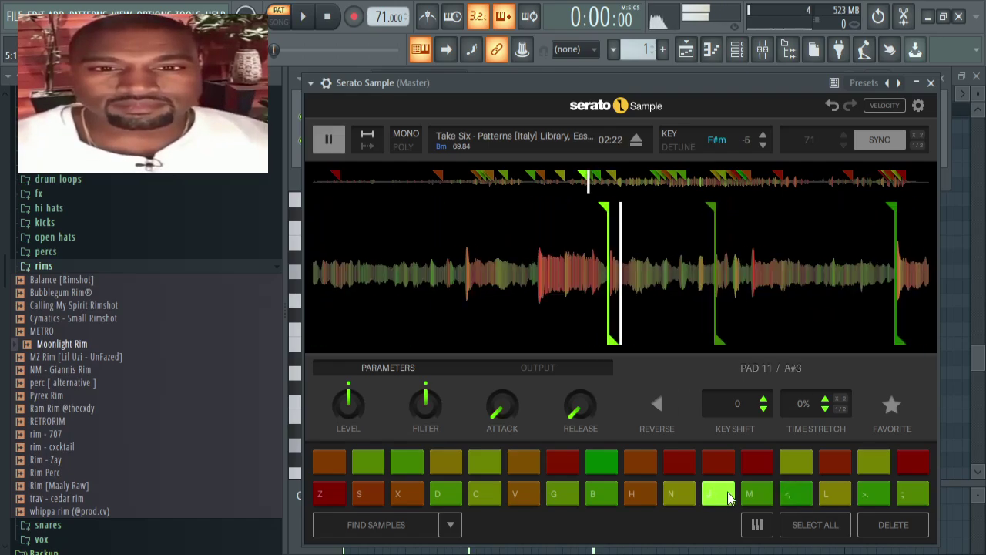
Step: Alternate between pads 11 and 13 to hear how their slices work as a sequence
{"action": "left_click", "coordinate": [805, 499]}
{"action": "left_click", "coordinate": [714, 496]}
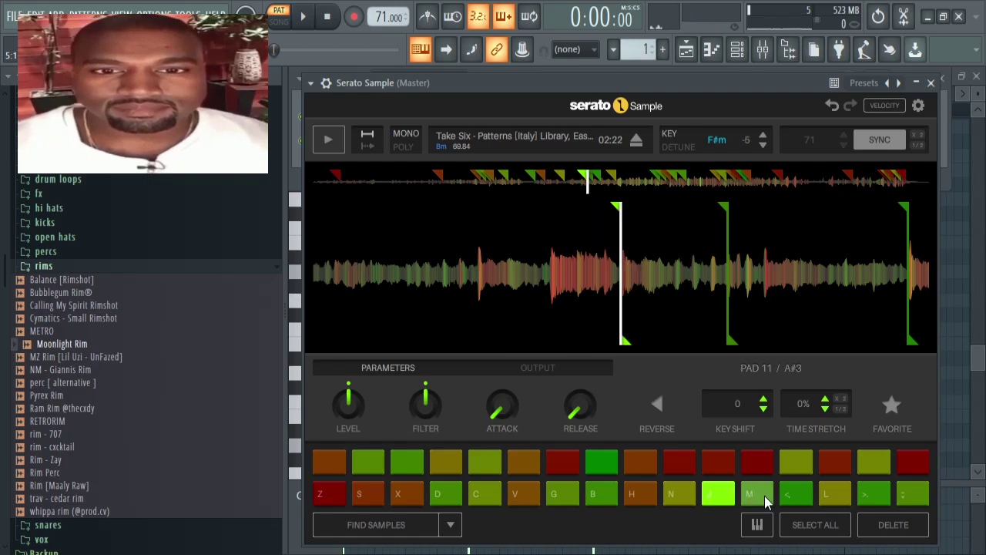
{"action": "left_click", "coordinate": [797, 499]}
{"action": "left_click", "coordinate": [711, 496]}
{"action": "left_click", "coordinate": [803, 495]}
{"action": "left_click", "coordinate": [721, 492]}
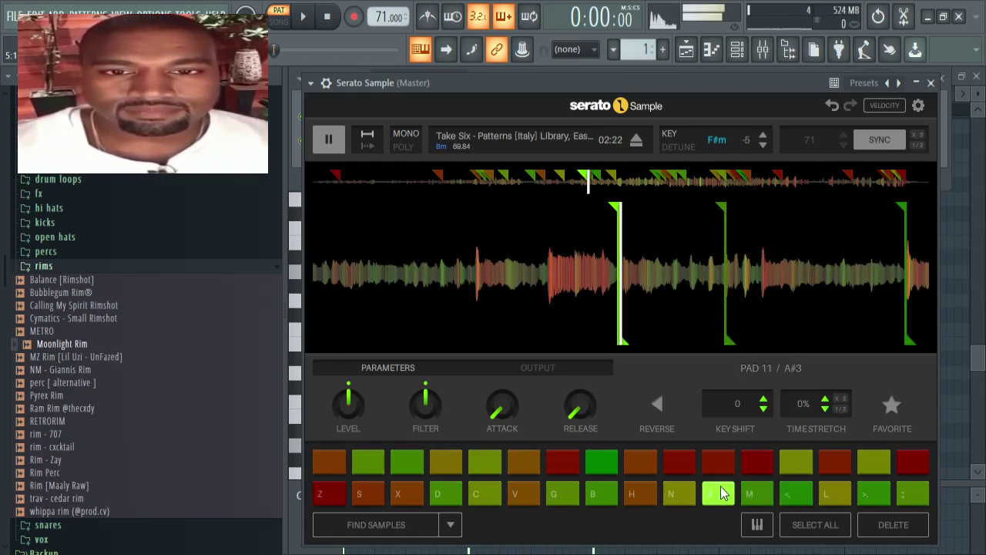
{"action": "left_click", "coordinate": [793, 494]}
{"action": "left_click", "coordinate": [721, 493]}
{"action": "left_click", "coordinate": [720, 491]}
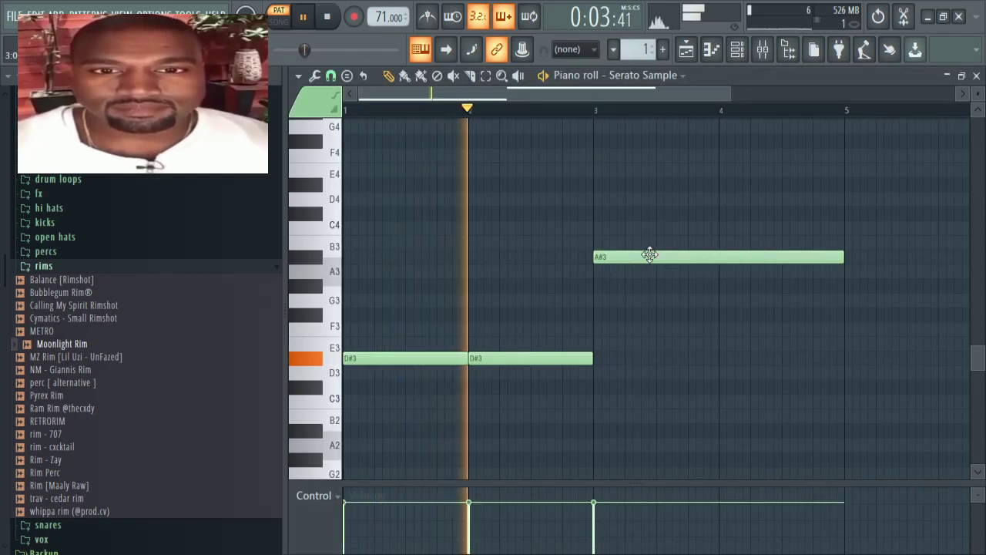
Step: Shorten the A#3 note at bar 3 to one beat and follow it with one-beat C4 and A#3 notes
{"action": "mouse_move", "coordinate": [832, 256]}
{"action": "left_mouse_down"}
{"action": "mouse_move", "coordinate": [785, 258]}
{"action": "mouse_move", "coordinate": [841, 251]}
{"action": "mouse_move", "coordinate": [664, 259]}
{"action": "mouse_move", "coordinate": [683, 258]}
{"action": "left_mouse_up"}
{"action": "right_click", "coordinate": [779, 255]}
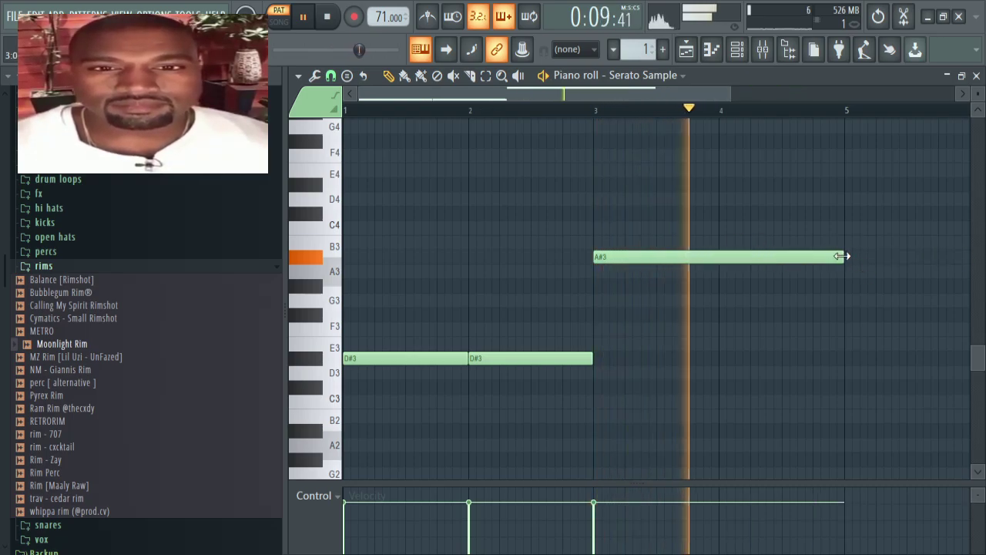
{"action": "left_click_drag", "start_coordinate": [848, 255], "coordinate": [624, 256]}
{"action": "left_click", "coordinate": [601, 108]}
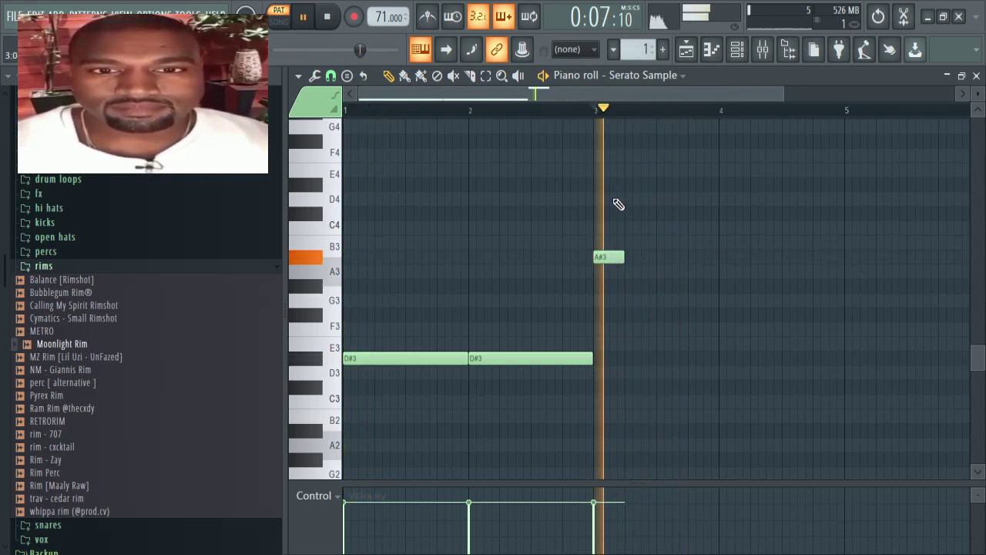
{"action": "left_click", "coordinate": [625, 214]}
{"action": "left_click_drag", "start_coordinate": [625, 218], "coordinate": [625, 232]}
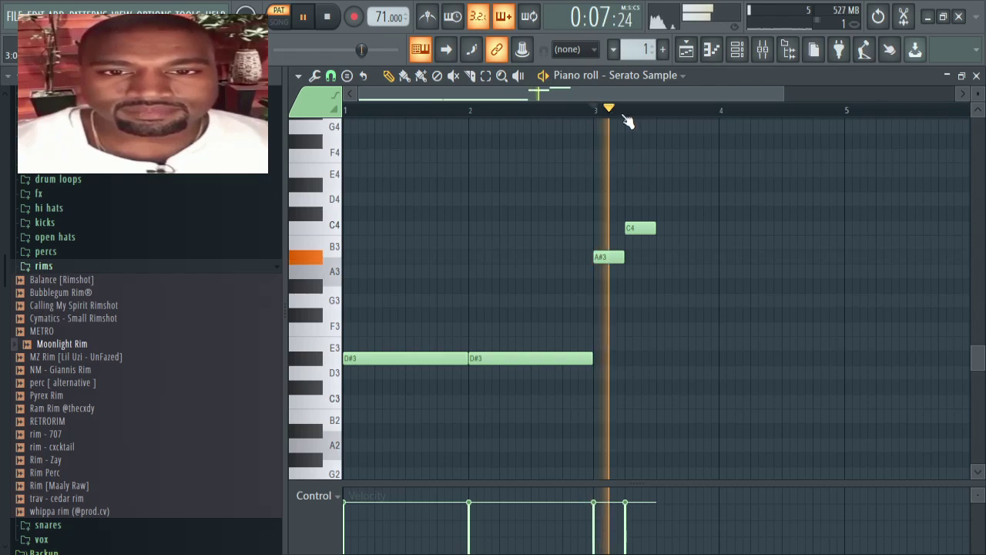
{"action": "scroll", "coordinate": [627, 116], "scroll_direction": "up", "scroll_amount": 2}
{"action": "left_click", "coordinate": [684, 259]}
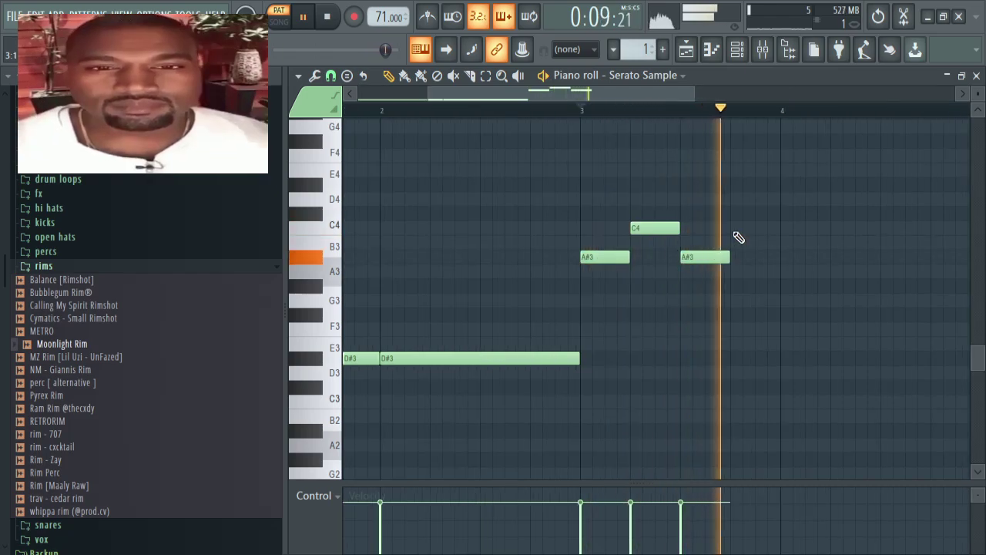
Step: Try different orders for the bar 3 slices, ending with one-beat notes A#3, C4, A#3, C4 across the bar
{"action": "key", "text": "space"}
{"action": "left_click_drag", "start_coordinate": [663, 228], "coordinate": [663, 257]}
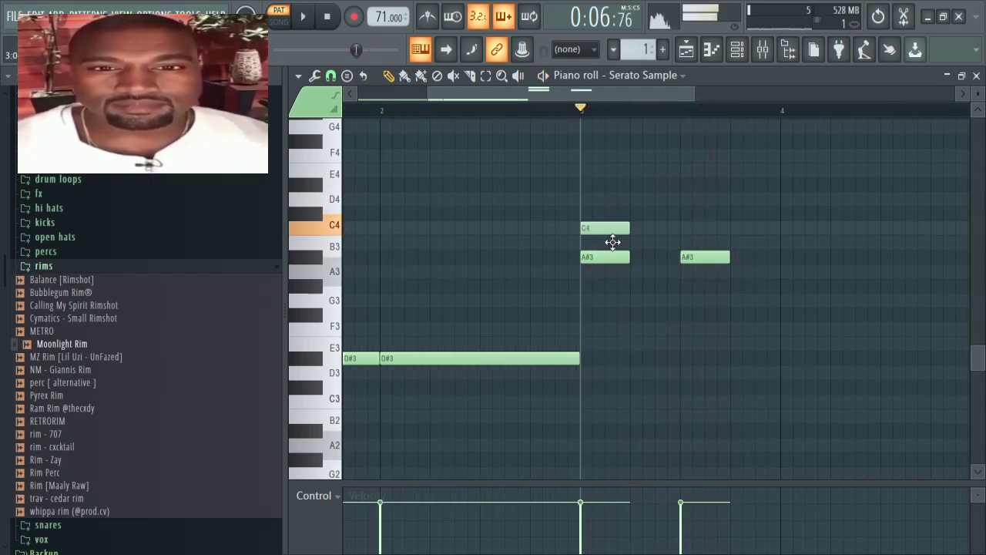
{"action": "key", "text": "space"}
{"action": "left_click_drag", "start_coordinate": [608, 256], "coordinate": [699, 229]}
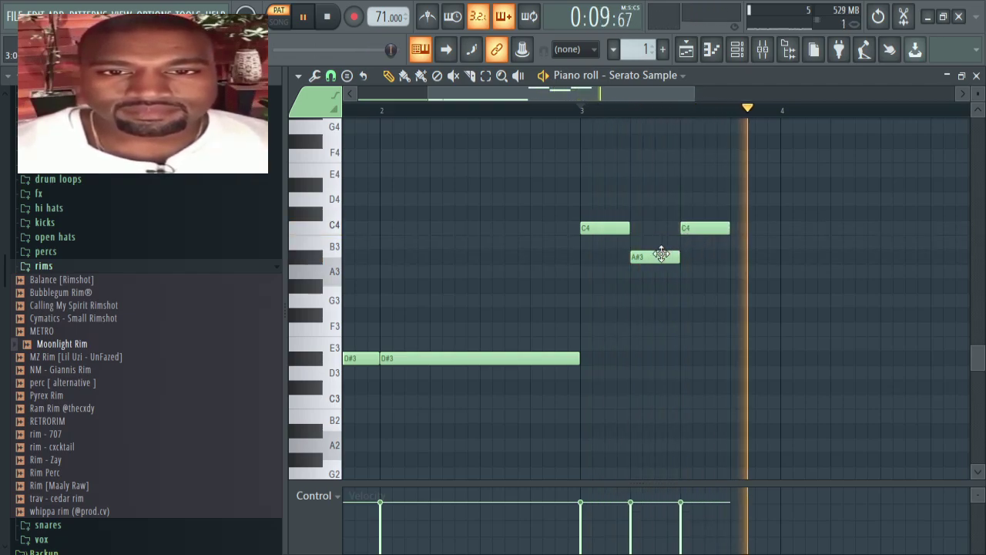
{"action": "key", "text": "space"}
{"action": "left_click_drag", "start_coordinate": [609, 229], "coordinate": [696, 260]}
{"action": "key", "text": "space"}
{"action": "left_click", "coordinate": [730, 227]}
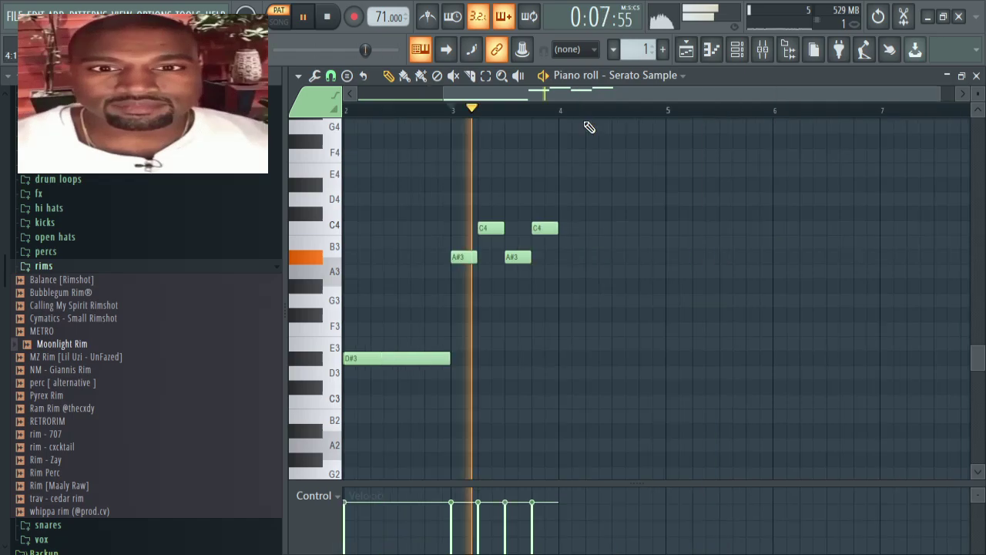
Step: Listen to the looping pattern and collapse the rims folder in the browser
{"action": "scroll", "coordinate": [489, 121], "scroll_direction": "down", "scroll_amount": 1}
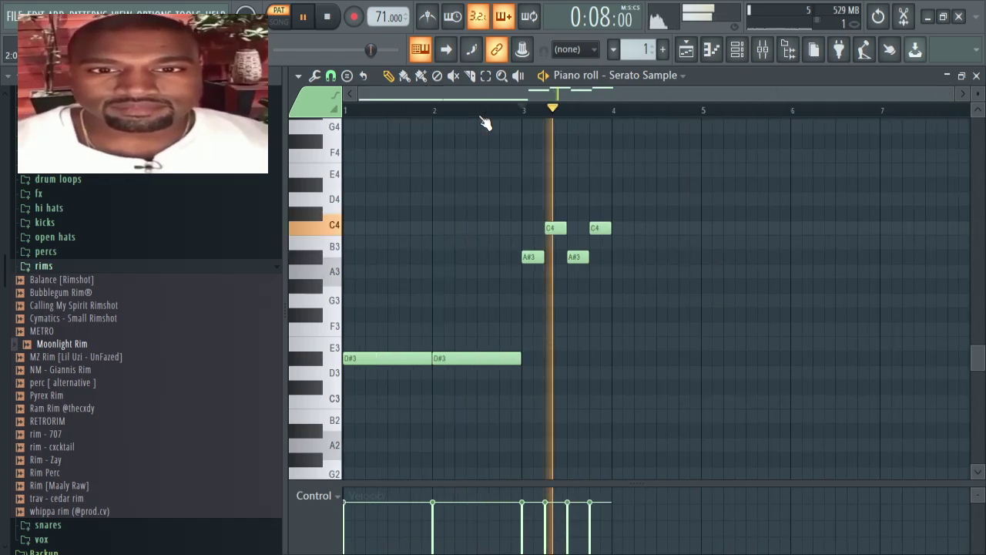
{"action": "scroll", "coordinate": [498, 283], "scroll_direction": "up", "scroll_amount": 1}
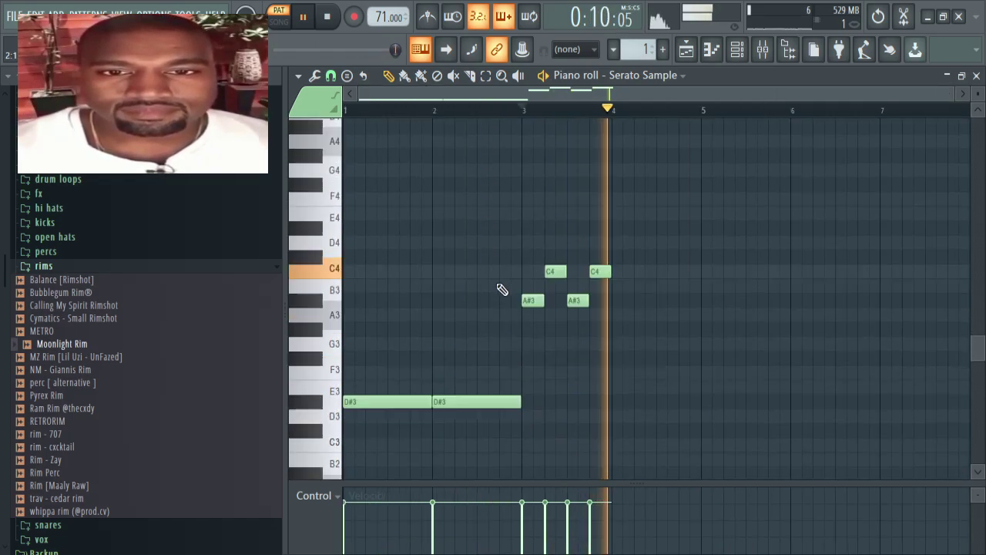
{"action": "scroll", "coordinate": [513, 266], "scroll_direction": "down", "scroll_amount": 2}
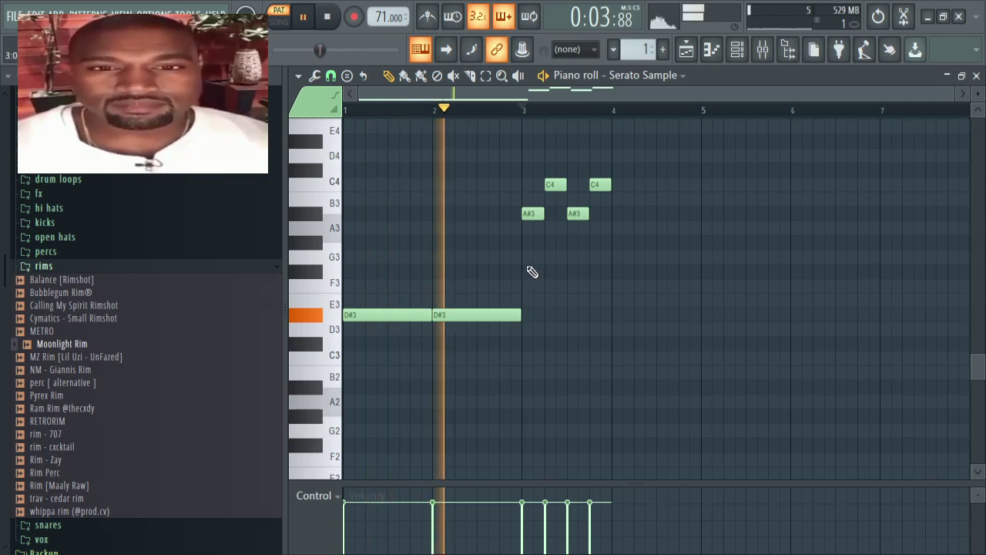
{"action": "left_click", "coordinate": [154, 267]}
{"action": "scroll", "coordinate": [185, 329], "scroll_direction": "down", "scroll_amount": 1}
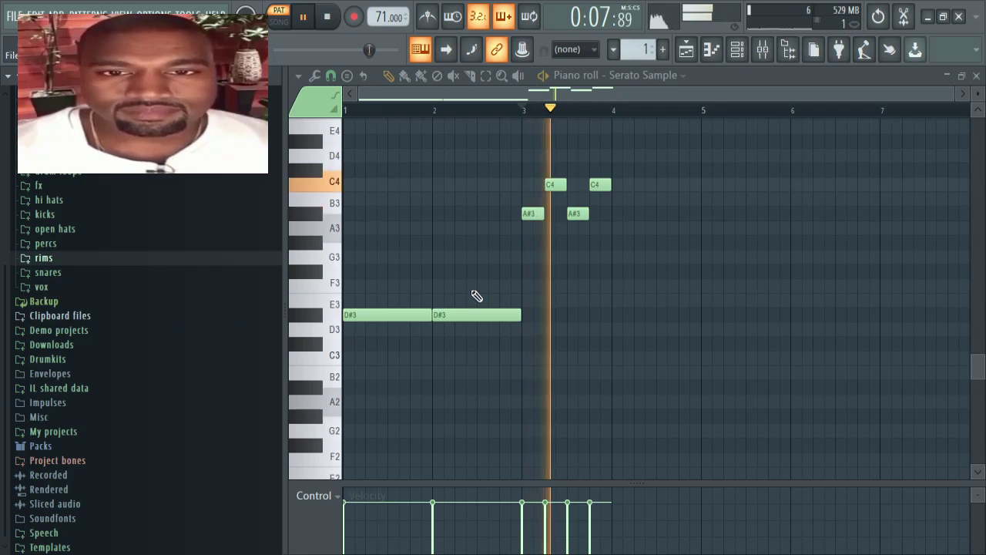
Step: Replace the one-beat notes in bar 3 with a half-bar A#3 followed by a half-bar C4, and play from bar 3
{"action": "right_click", "coordinate": [555, 185]}
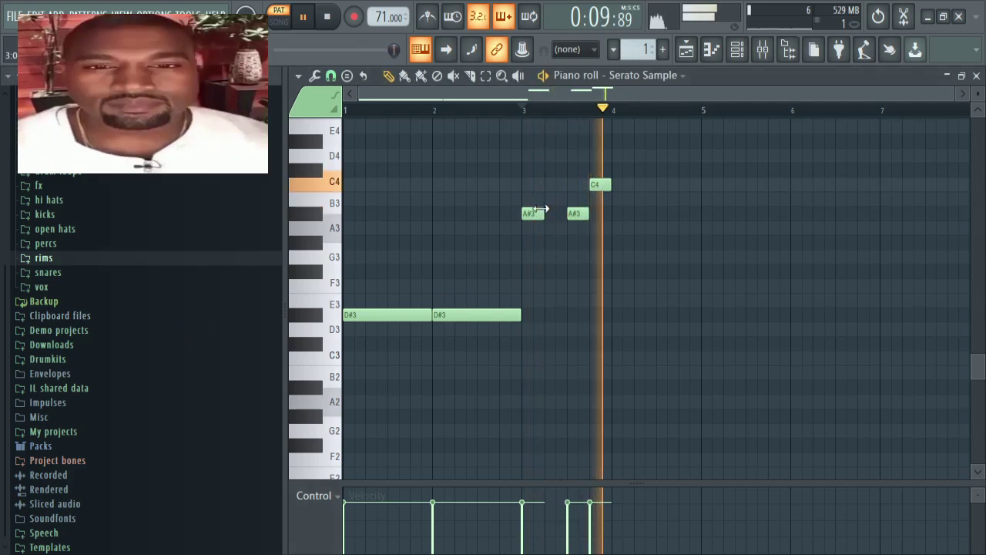
{"action": "left_click_drag", "start_coordinate": [542, 213], "coordinate": [554, 215]}
{"action": "right_click", "coordinate": [578, 213]}
{"action": "right_click", "coordinate": [594, 186]}
{"action": "left_click", "coordinate": [568, 184]}
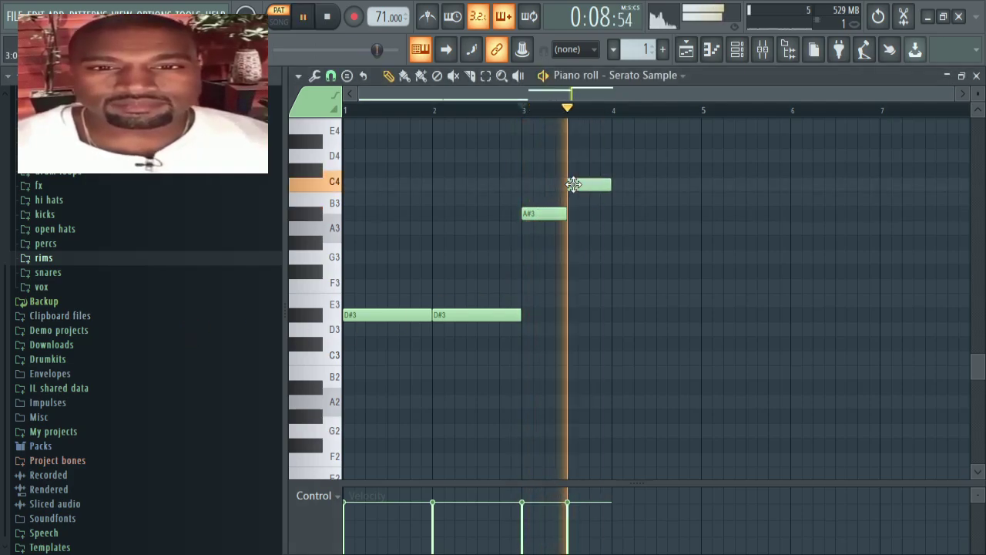
{"action": "left_click", "coordinate": [523, 108]}
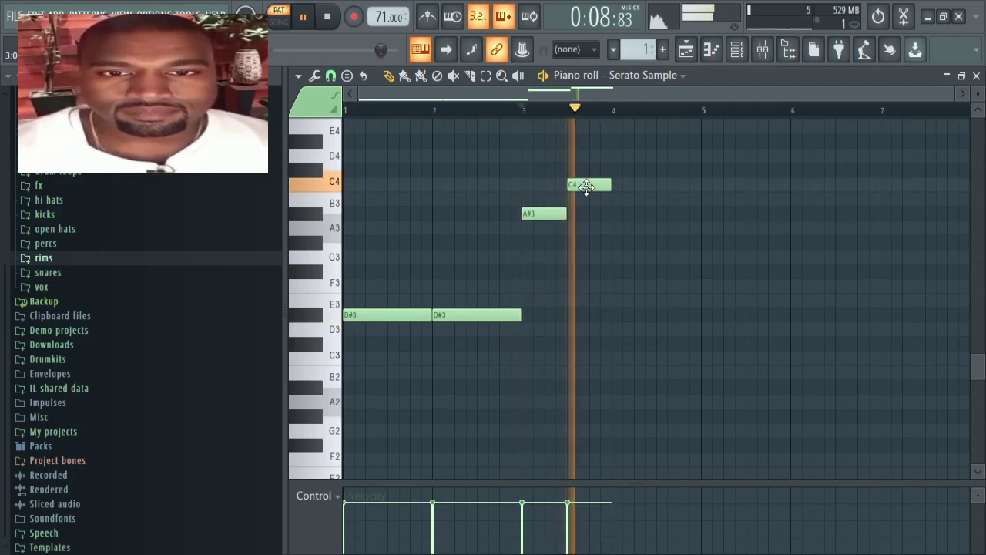
Step: Extend the A#3 note to fill bar 3 and move the C4 slice to bar 4 as a full-bar note
{"action": "right_click", "coordinate": [585, 185]}
{"action": "left_click", "coordinate": [615, 185]}
{"action": "left_click_drag", "start_coordinate": [566, 213], "coordinate": [611, 213]}
{"action": "key", "text": "space"}
{"action": "key", "text": "space"}
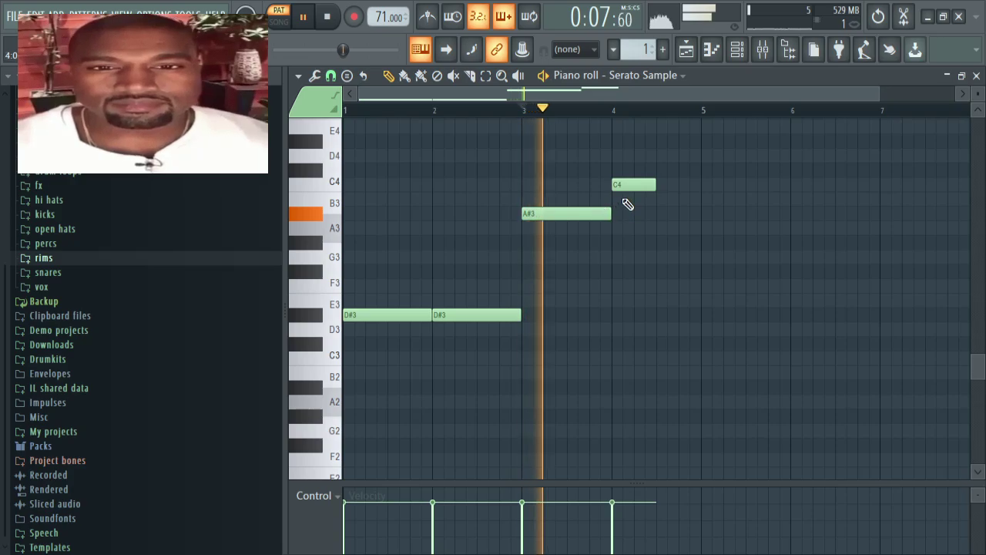
{"action": "right_click", "coordinate": [618, 186]}
{"action": "left_click", "coordinate": [614, 184]}
Step: Delete the C4 note in bar 4 and extend the A#3 note from bar 3 to just past the start of bar 5
{"action": "scroll", "coordinate": [612, 290], "scroll_direction": "up", "scroll_amount": 5}
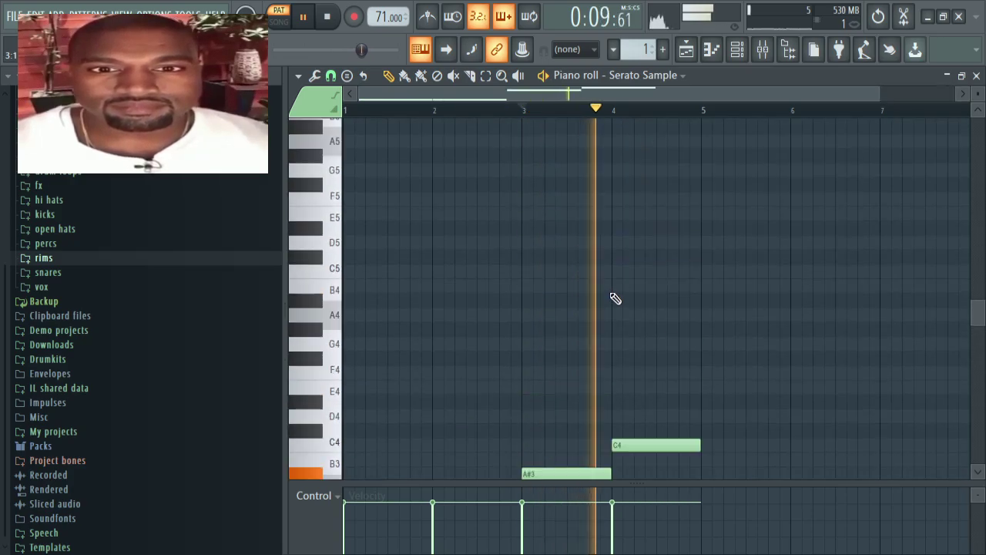
{"action": "scroll", "coordinate": [614, 298], "scroll_direction": "down", "scroll_amount": 6}
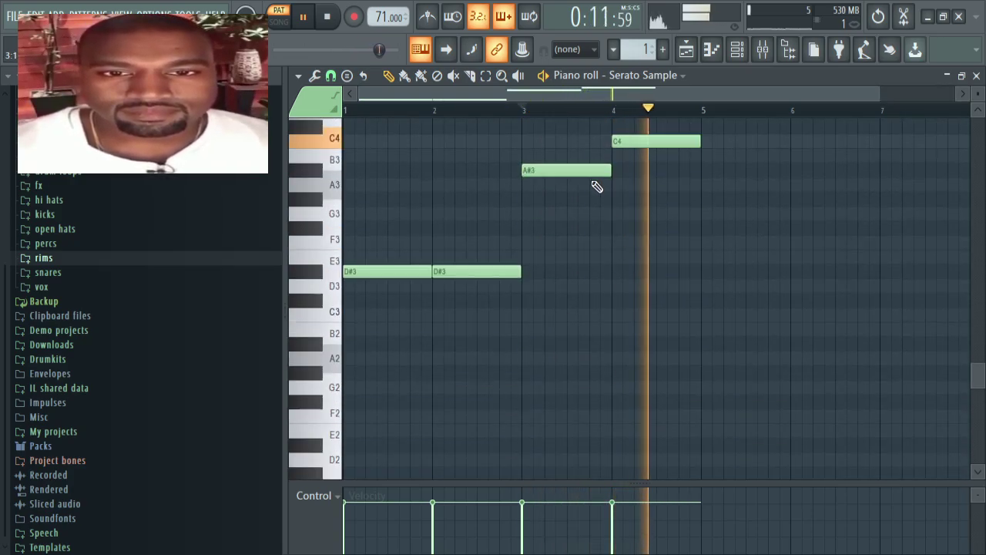
{"action": "right_click", "coordinate": [649, 141]}
{"action": "left_click_drag", "start_coordinate": [610, 174], "coordinate": [711, 171]}
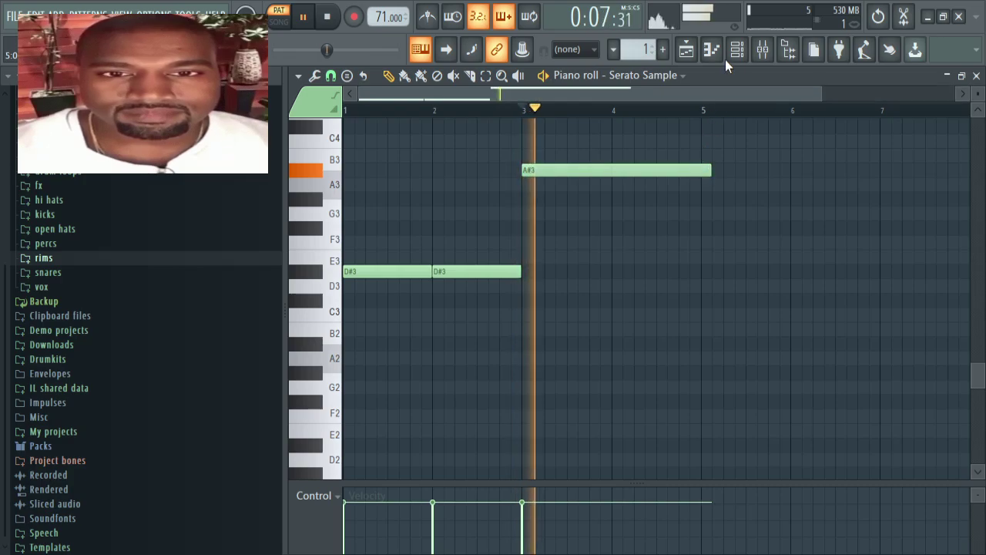
Step: Open Serato Sample, lower the sample's key to Em at -7 semitones, and set the project tempo to 67 BPM
{"action": "left_click", "coordinate": [734, 54]}
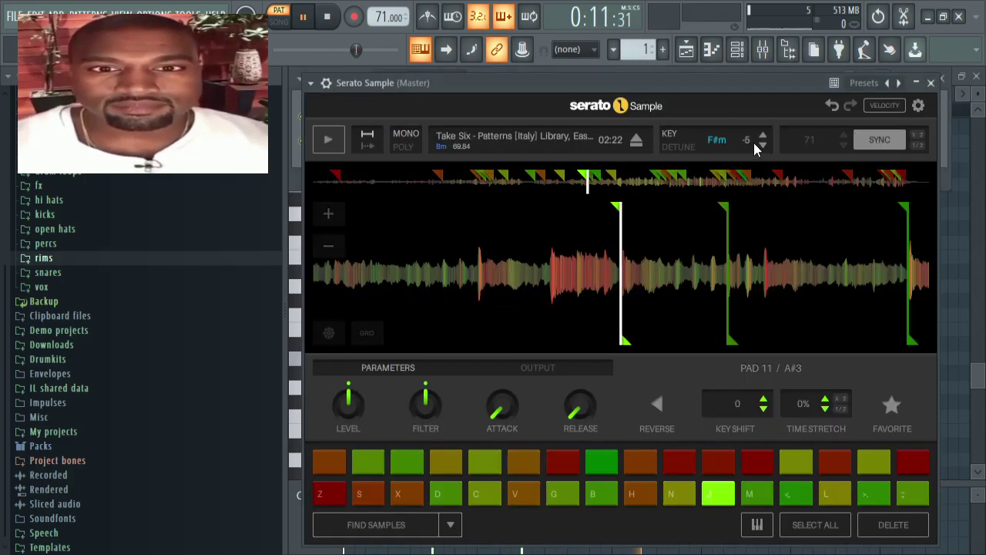
{"action": "left_click", "coordinate": [306, 19]}
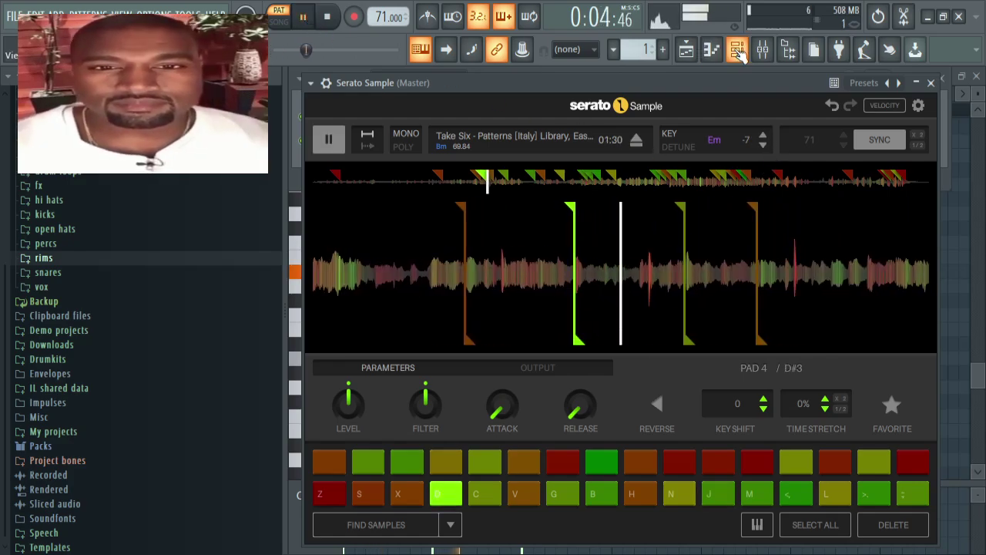
{"action": "key", "text": "F6"}
{"action": "mouse_move", "coordinate": [383, 18]}
{"action": "left_mouse_down"}
{"action": "mouse_move", "coordinate": [383, 29]}
{"action": "mouse_move", "coordinate": [382, 15]}
{"action": "left_mouse_up"}
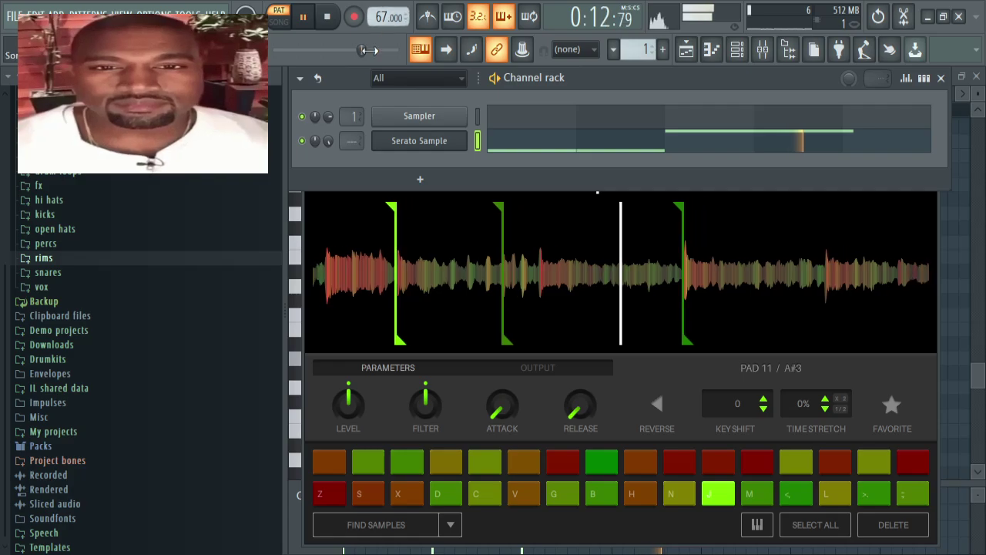
Step: Switch to pattern 2, fill bars 1 to 3 with one-bar D#5 notes for Serato Sample, and set the tempo to 76 BPM
{"action": "left_click", "coordinate": [497, 150]}
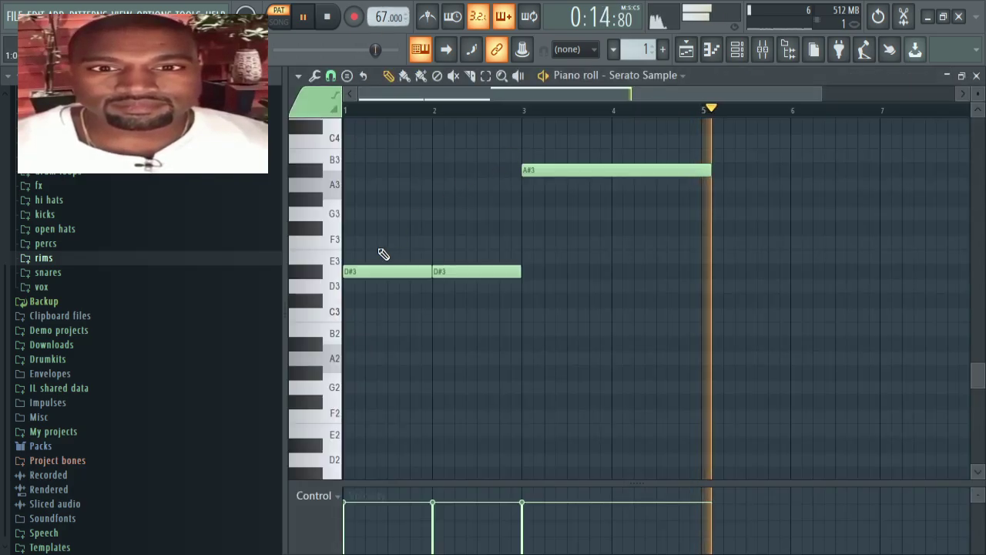
{"action": "key", "text": "space"}
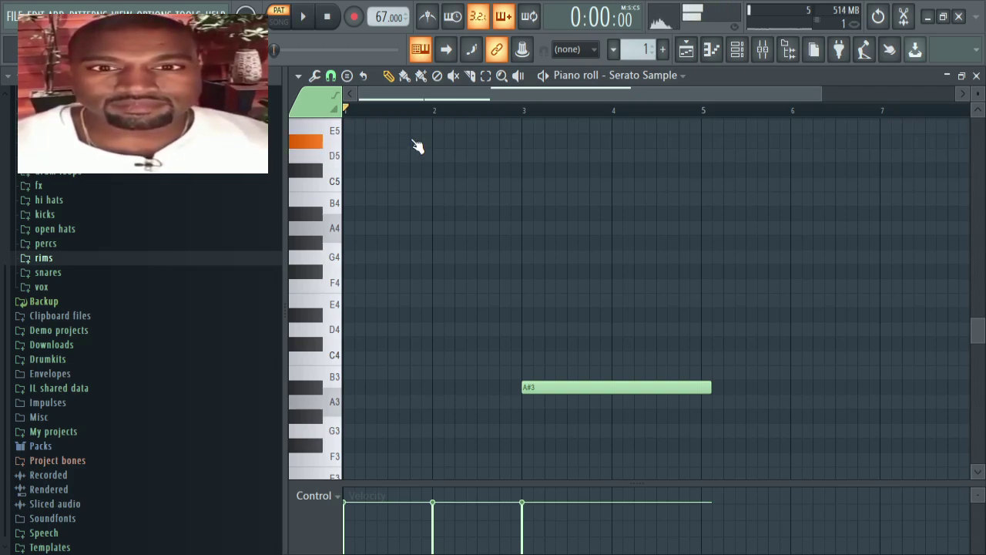
{"action": "left_click", "coordinate": [662, 49]}
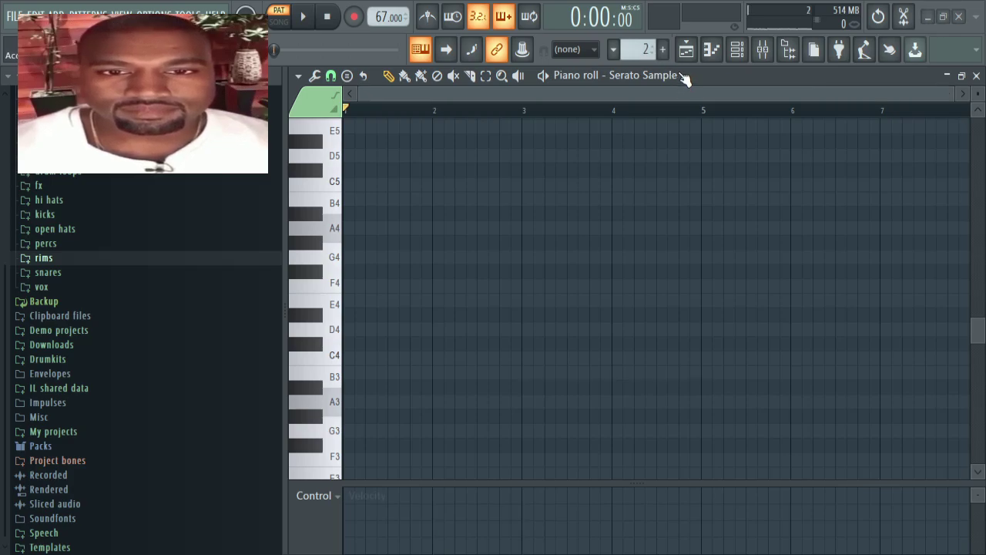
{"action": "left_click", "coordinate": [346, 141]}
{"action": "key", "text": "space"}
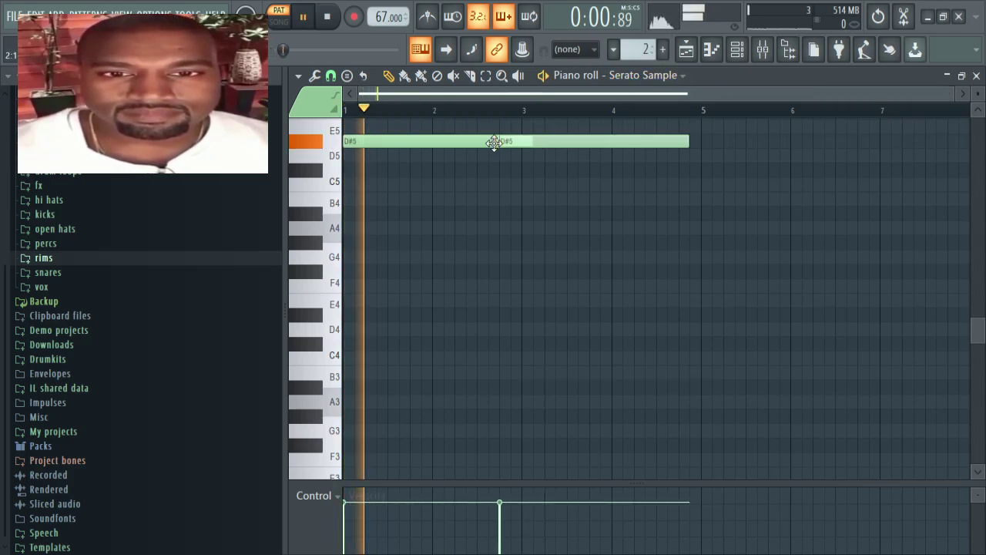
{"action": "left_click_drag", "start_coordinate": [527, 142], "coordinate": [425, 148]}
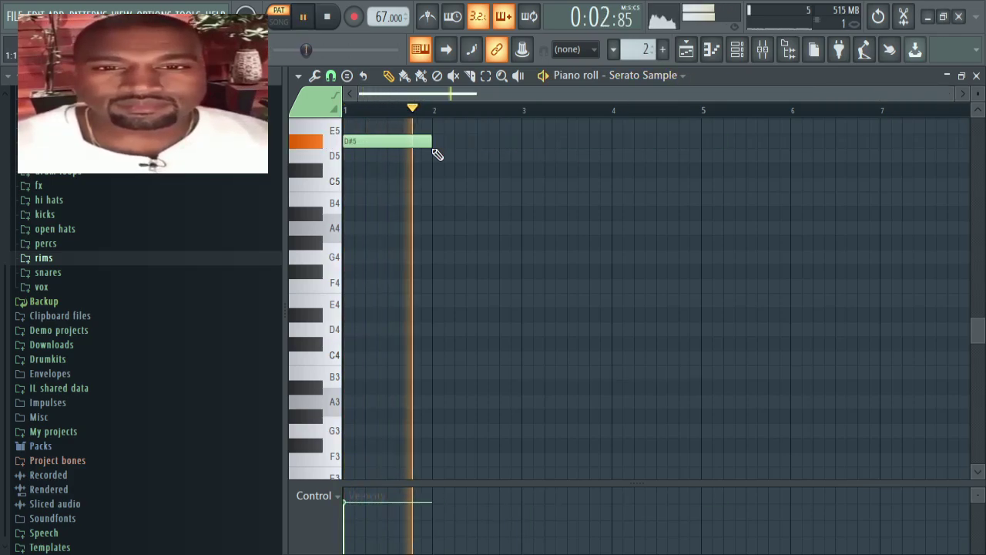
{"action": "left_click", "coordinate": [435, 144]}
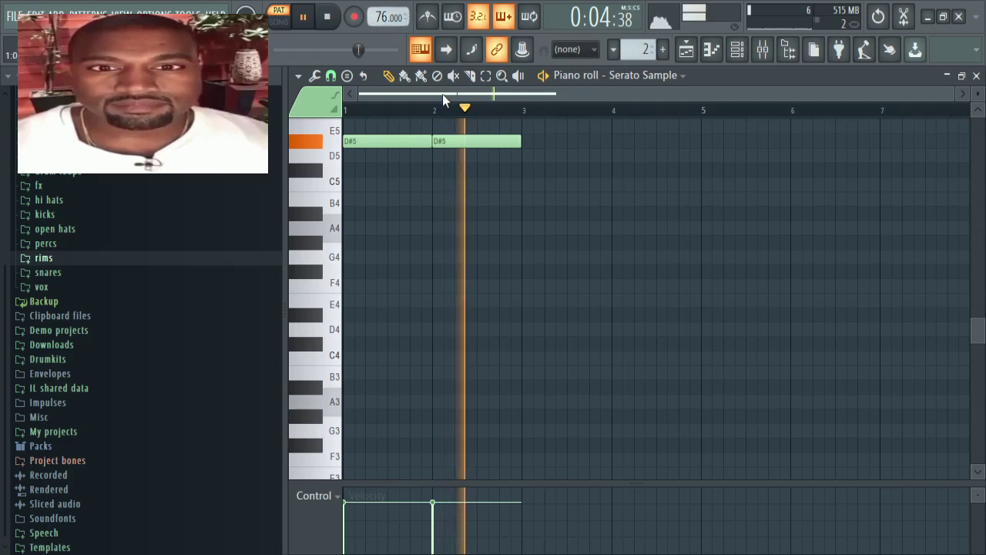
{"action": "left_click", "coordinate": [527, 142]}
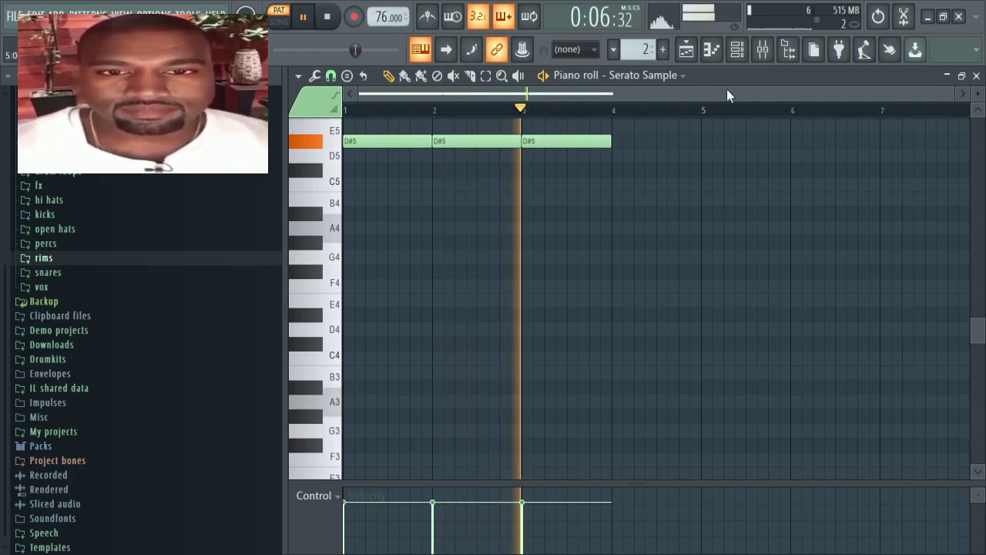
Step: Open Serato Sample from the channel rack and raise the sample's key to Gm at -4 semitones
{"action": "left_click", "coordinate": [737, 50]}
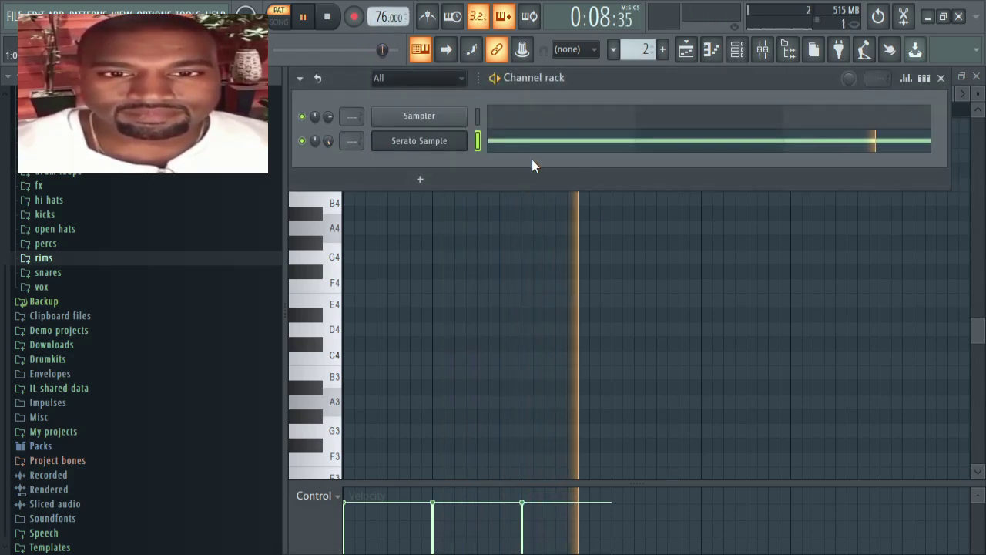
{"action": "right_click", "coordinate": [652, 308]}
{"action": "scroll", "coordinate": [595, 257], "scroll_direction": "up", "scroll_amount": 1}
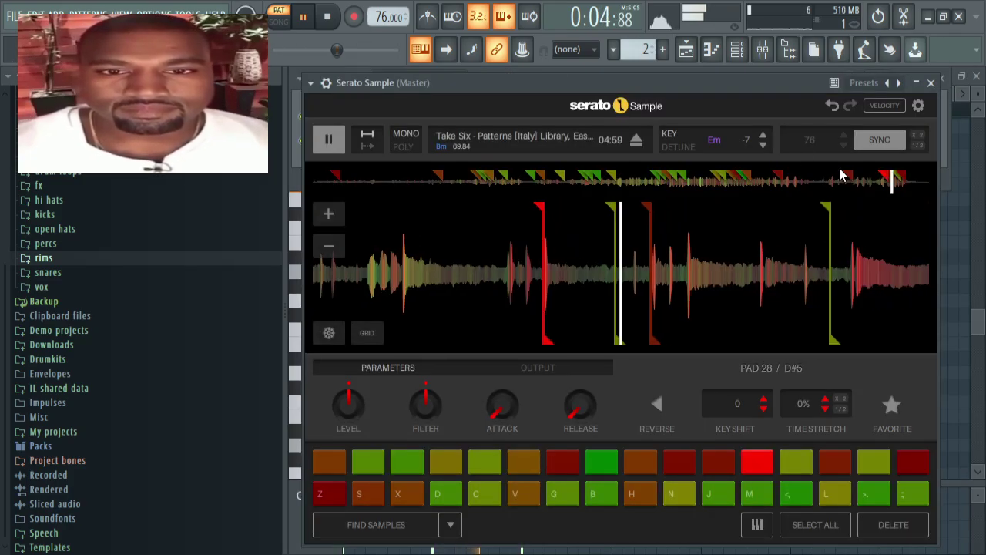
{"action": "left_click", "coordinate": [763, 136]}
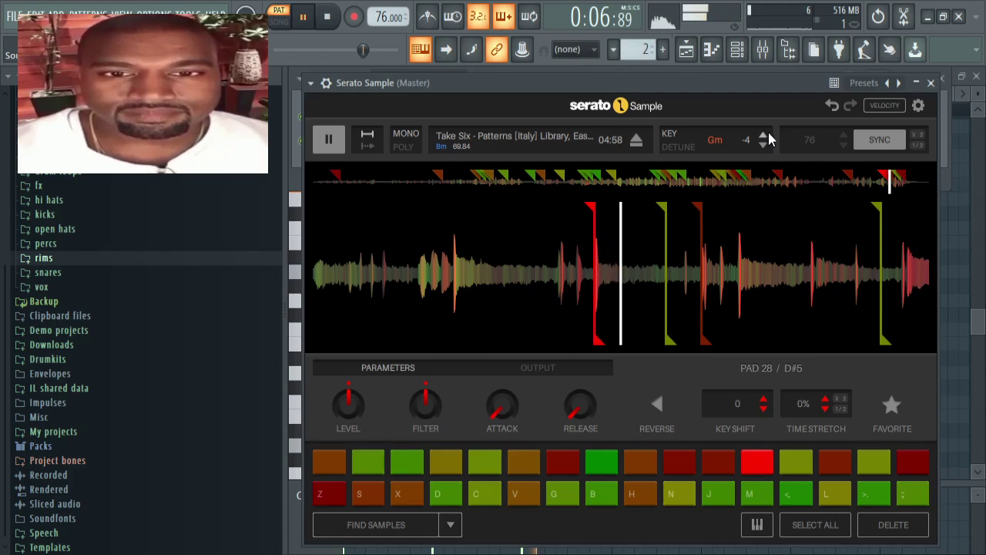
Step: Stop playback, move pad 28's slice start marker slightly earlier, and replay the pattern in the Serato Sample piano roll
{"action": "left_click", "coordinate": [728, 68]}
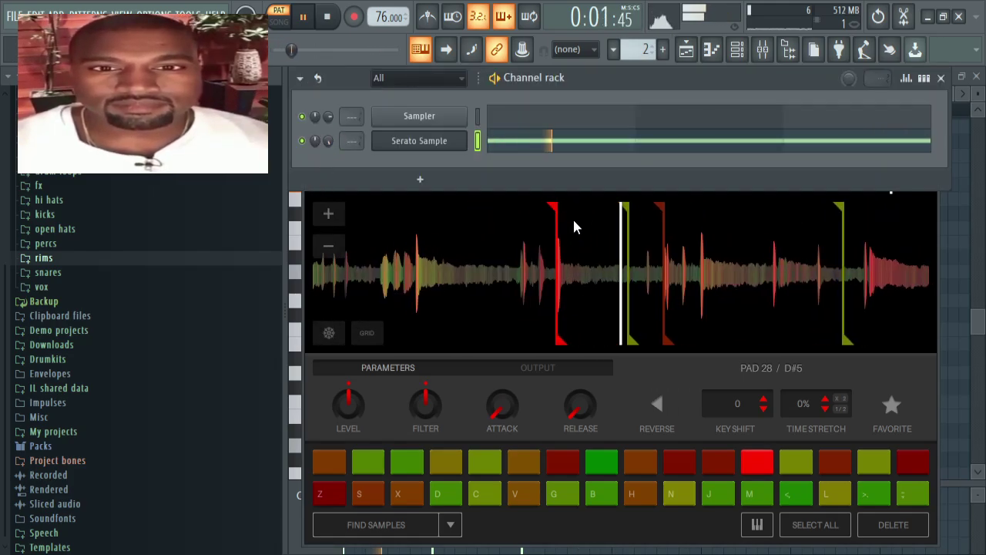
{"action": "key", "text": "space"}
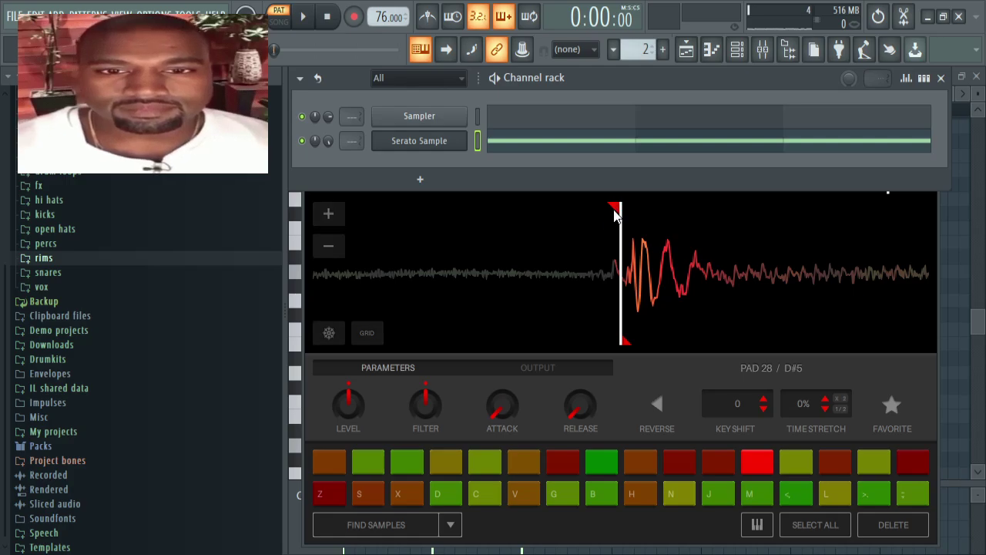
{"action": "left_click_drag", "start_coordinate": [614, 214], "coordinate": [608, 215]}
{"action": "key", "text": "space"}
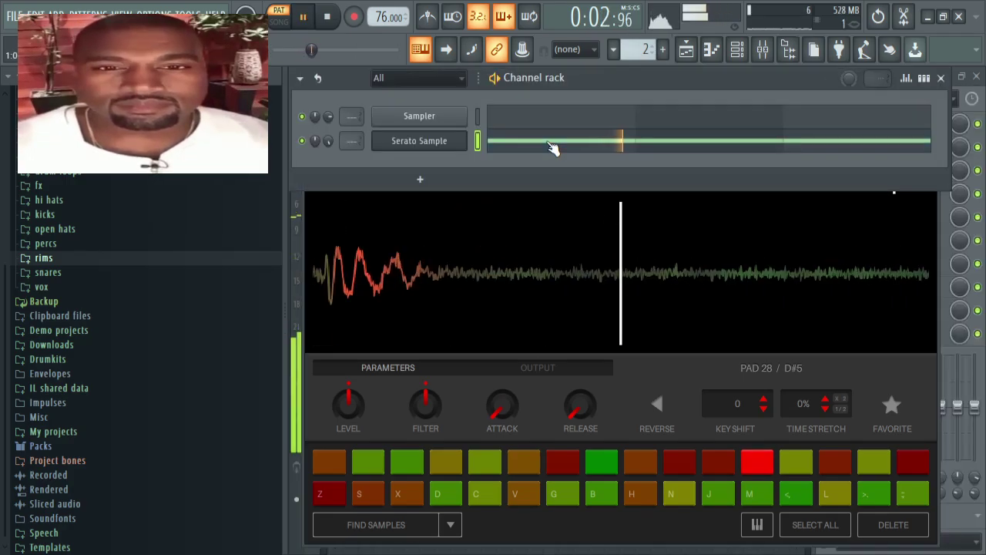
{"action": "left_click", "coordinate": [550, 148]}
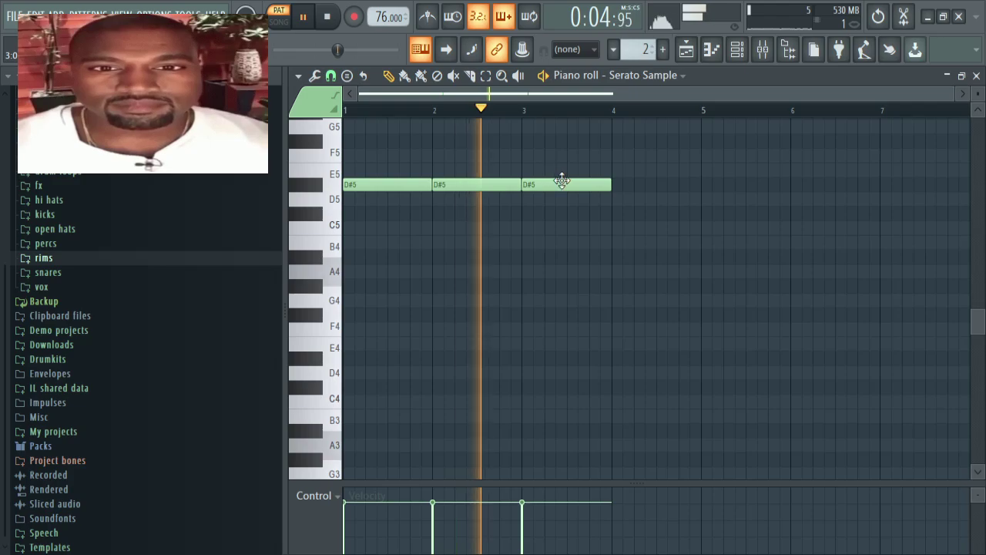
Step: Try F#5 and lower slices in bar 4 of the Serato Sample piano roll, and fill the bar with a D#5 note
{"action": "left_click", "coordinate": [736, 50]}
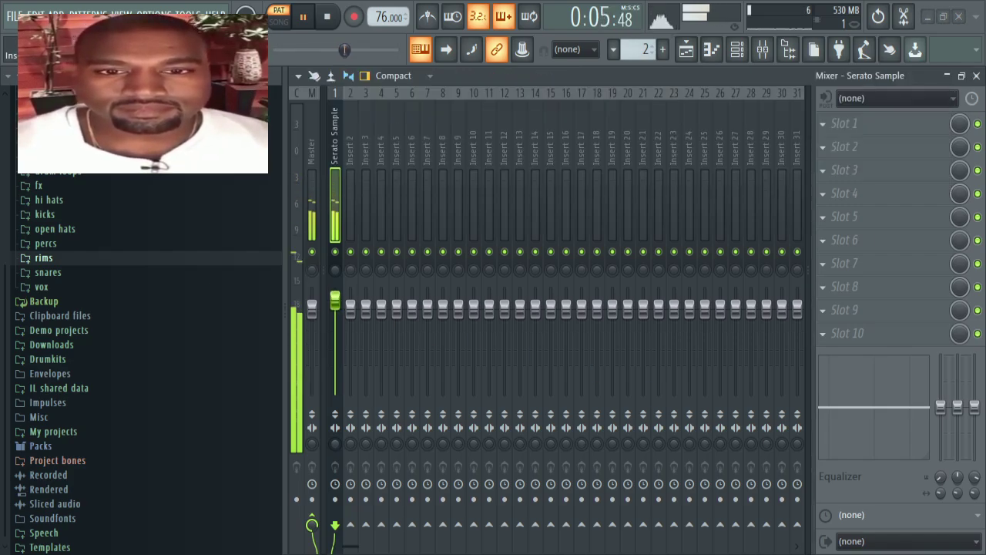
{"action": "key", "text": "F6"}
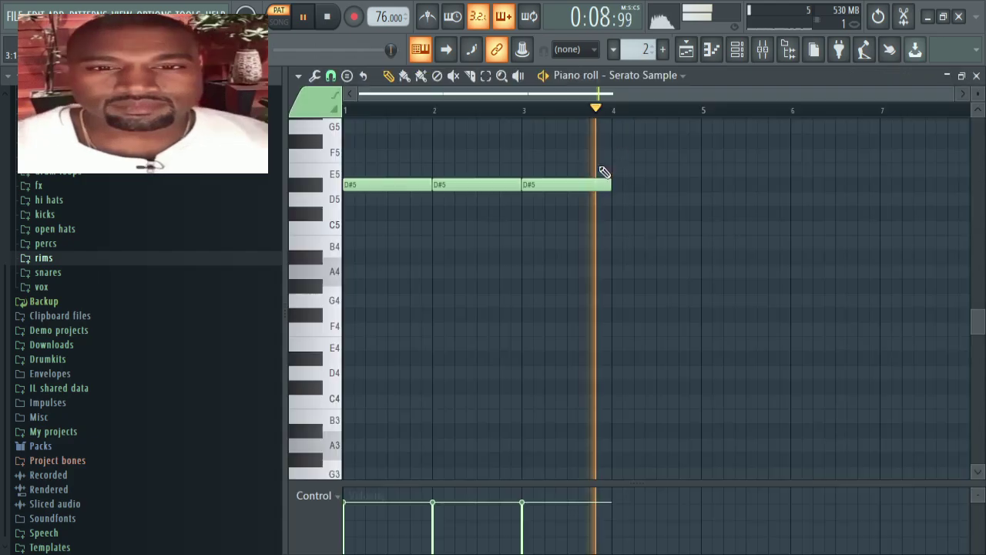
{"action": "left_click", "coordinate": [620, 142]}
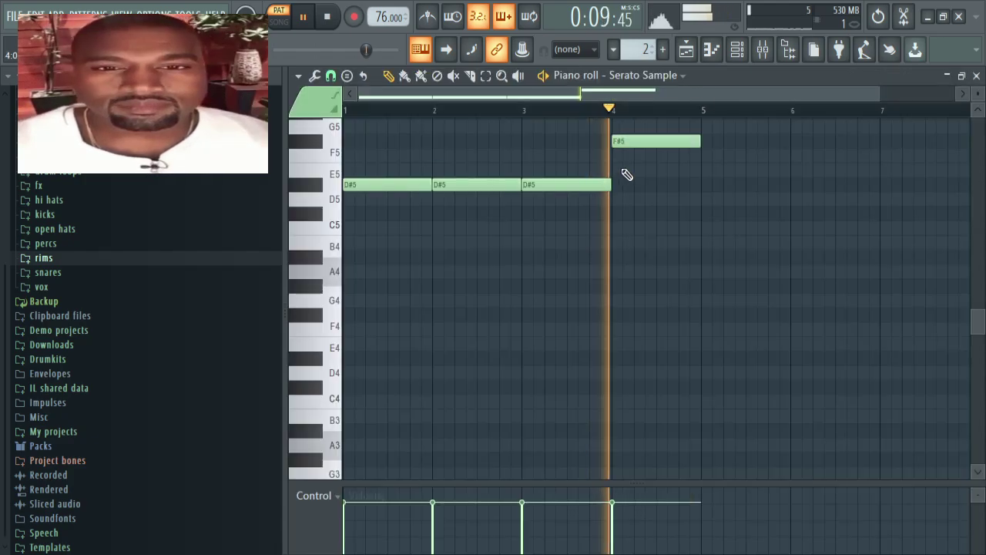
{"action": "left_click_drag", "start_coordinate": [622, 145], "coordinate": [626, 332]}
{"action": "key", "text": "space"}
{"action": "key", "text": "space"}
{"action": "right_click", "coordinate": [630, 328]}
{"action": "left_click_drag", "start_coordinate": [627, 239], "coordinate": [615, 238]}
Step: Place Pattern 2 at bar 1 of Track 1 in the playlist and set the tempo to 73 BPM
{"action": "left_click", "coordinate": [685, 52]}
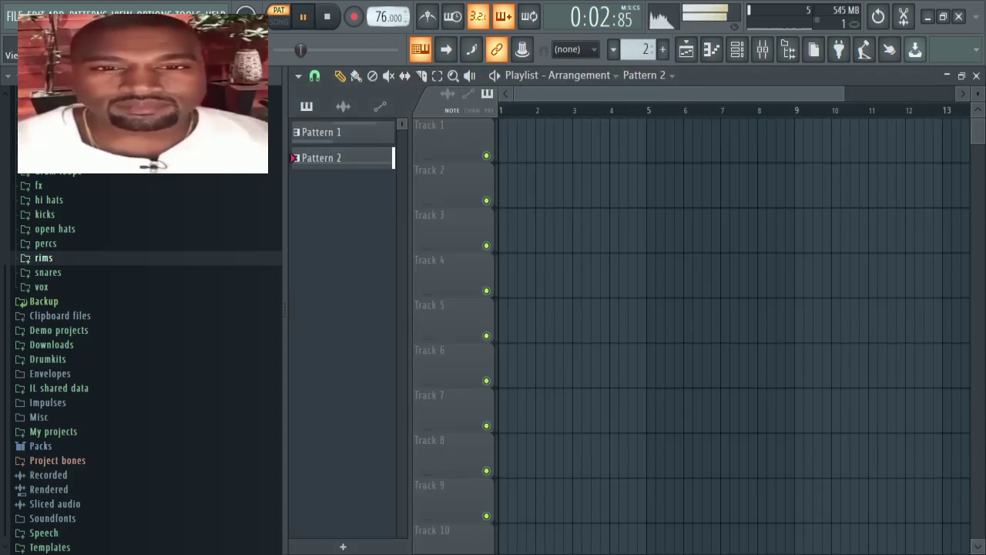
{"action": "left_click", "coordinate": [564, 141]}
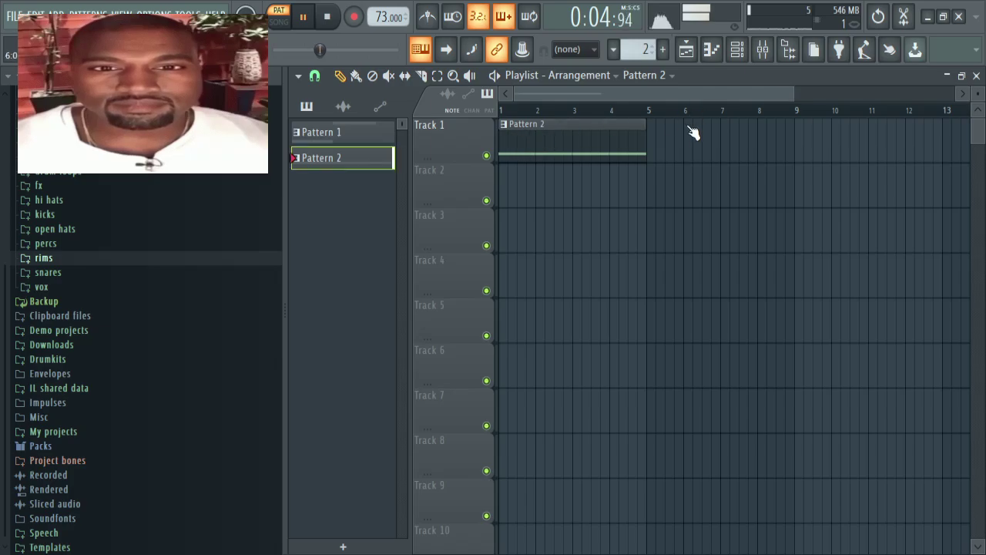
Step: Add a second Serato Sample channel and load the ISTANBUL SARKICILARI record into it
{"action": "key", "text": "F6"}
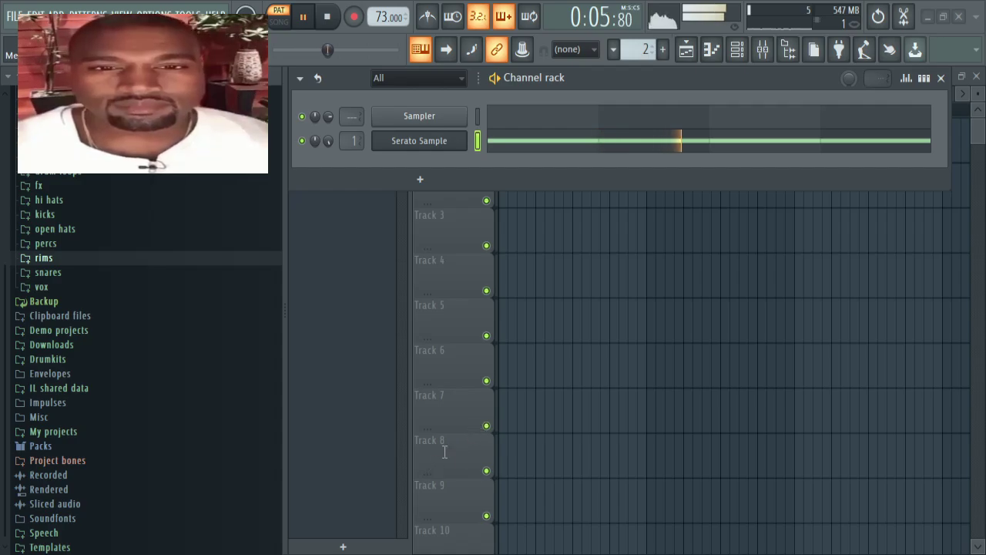
{"action": "left_click", "coordinate": [422, 146]}
{"action": "left_click", "coordinate": [737, 53]}
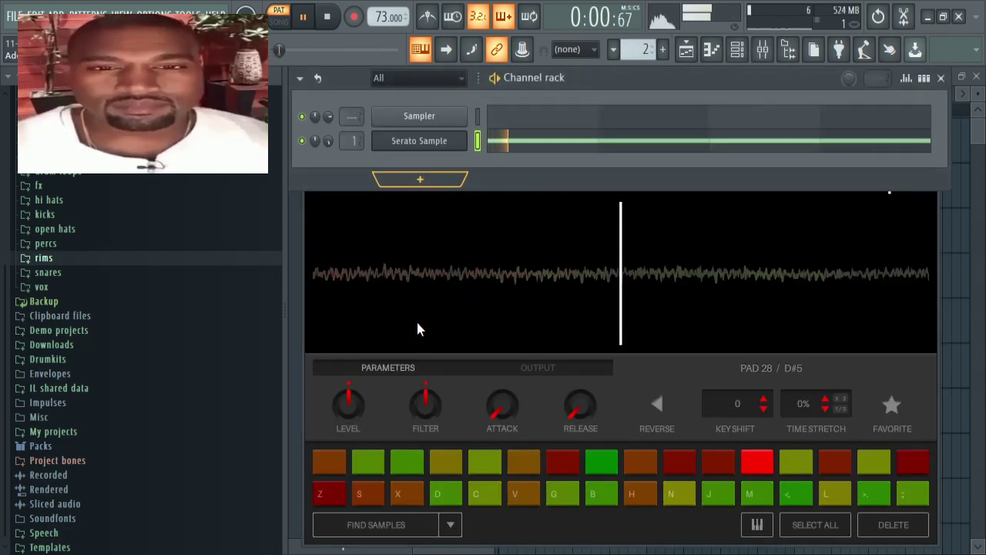
{"action": "left_click", "coordinate": [411, 267]}
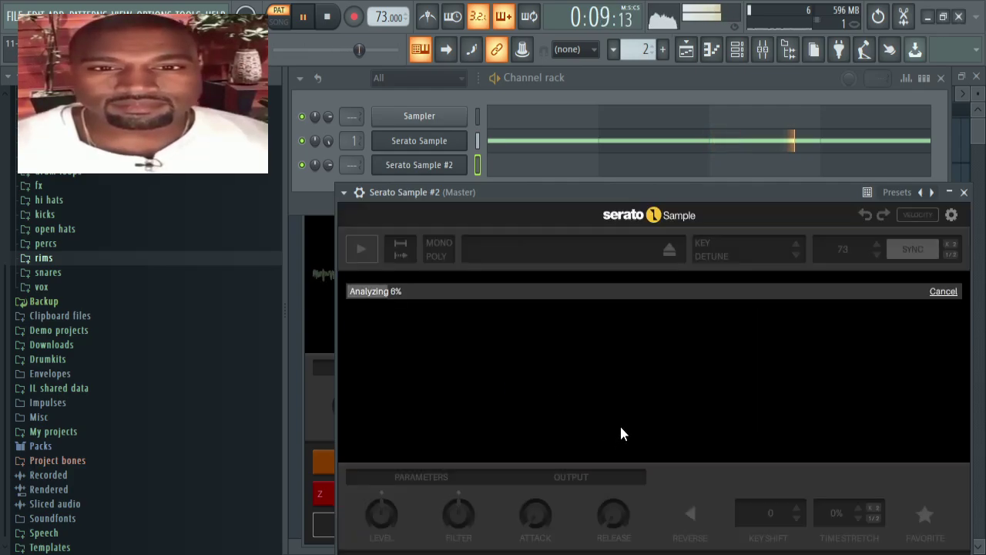
{"action": "left_click_drag", "start_coordinate": [548, 200], "coordinate": [542, 74]}
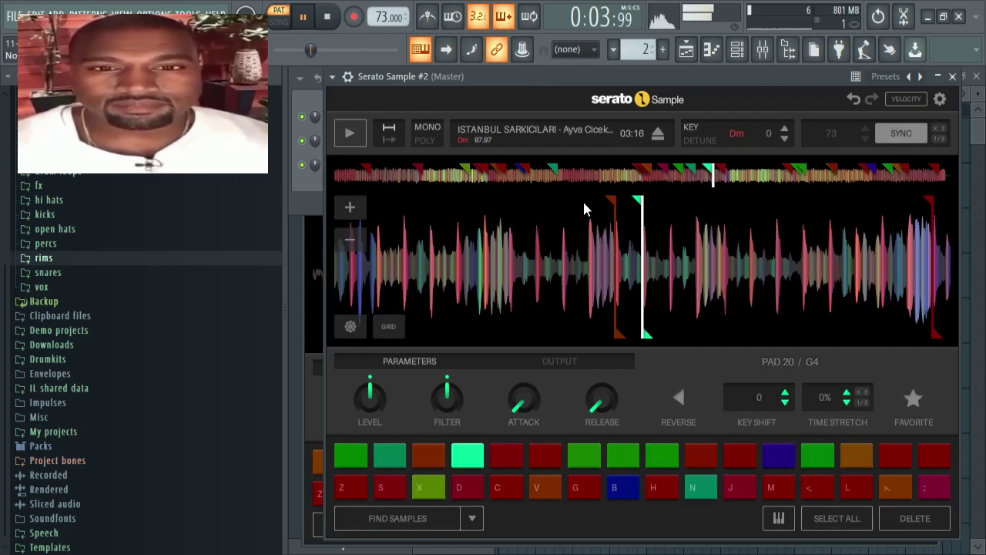
Step: Replace the record in Serato Sample #2 with the Joe Hisaishi track, find slices automatically, and raise its key to Gm at +3
{"action": "left_click", "coordinate": [657, 135]}
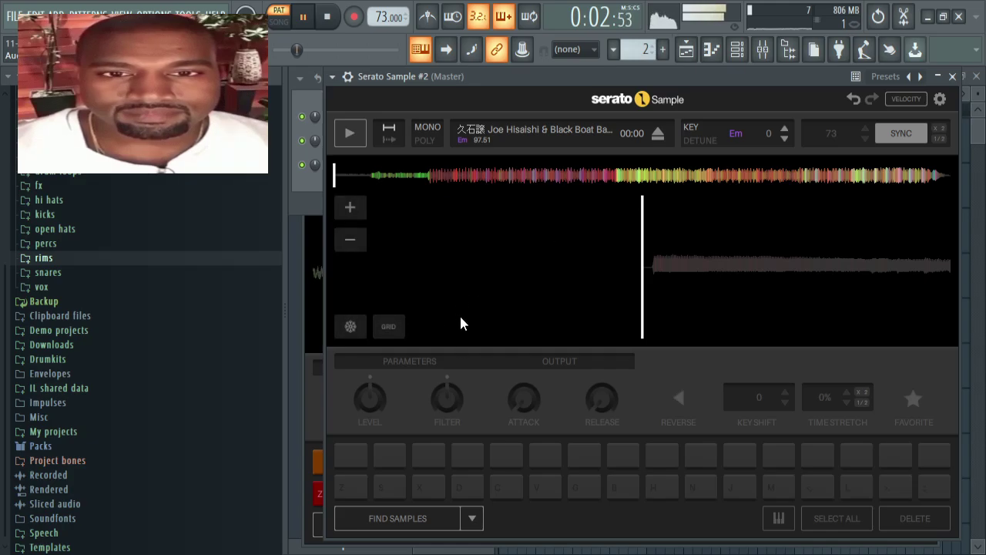
{"action": "left_click", "coordinate": [452, 512]}
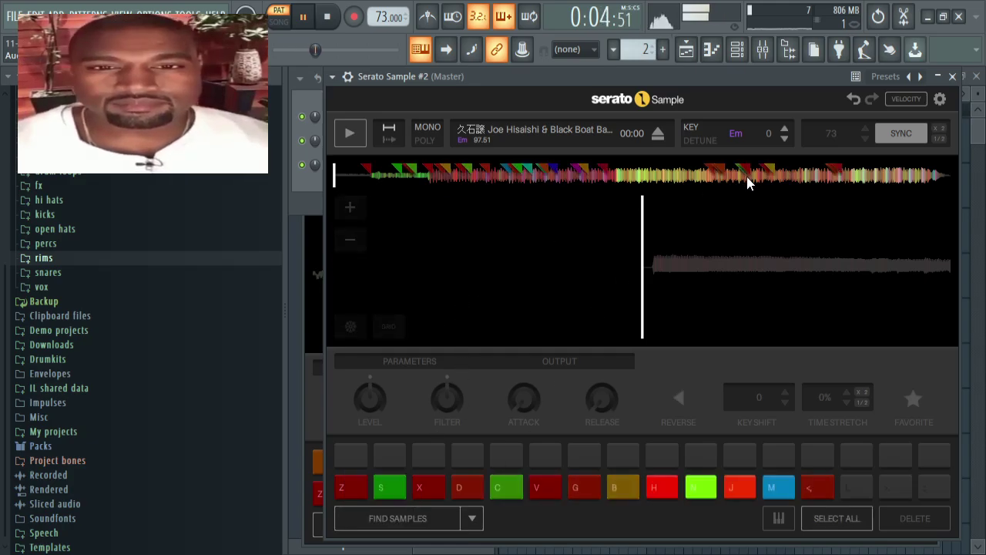
{"action": "double_click", "coordinate": [784, 129]}
{"action": "left_click", "coordinate": [786, 130]}
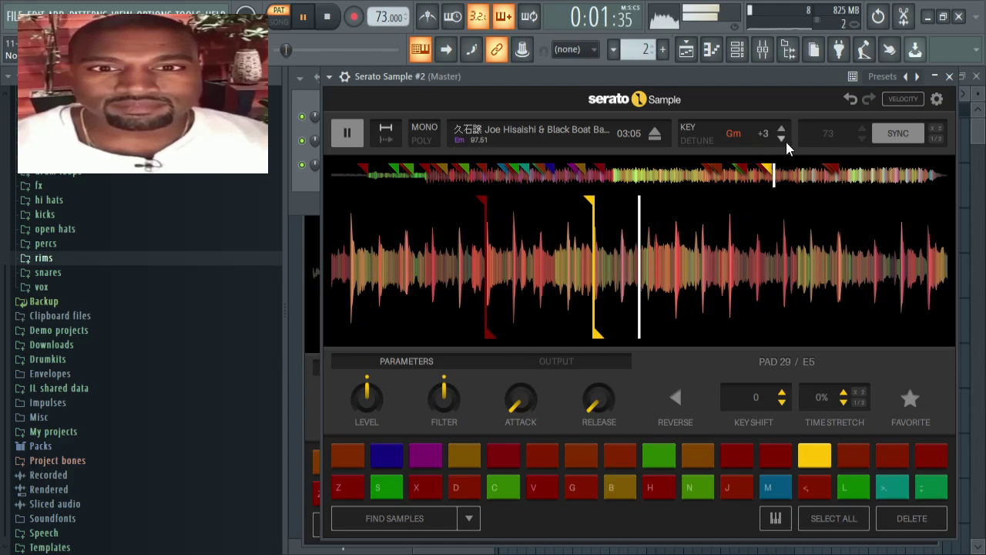
Step: Lower the key of Serato Sample #2 to Gm at -9 semitones while auditioning its slices
{"action": "left_click", "coordinate": [783, 140]}
{"action": "left_click", "coordinate": [783, 141]}
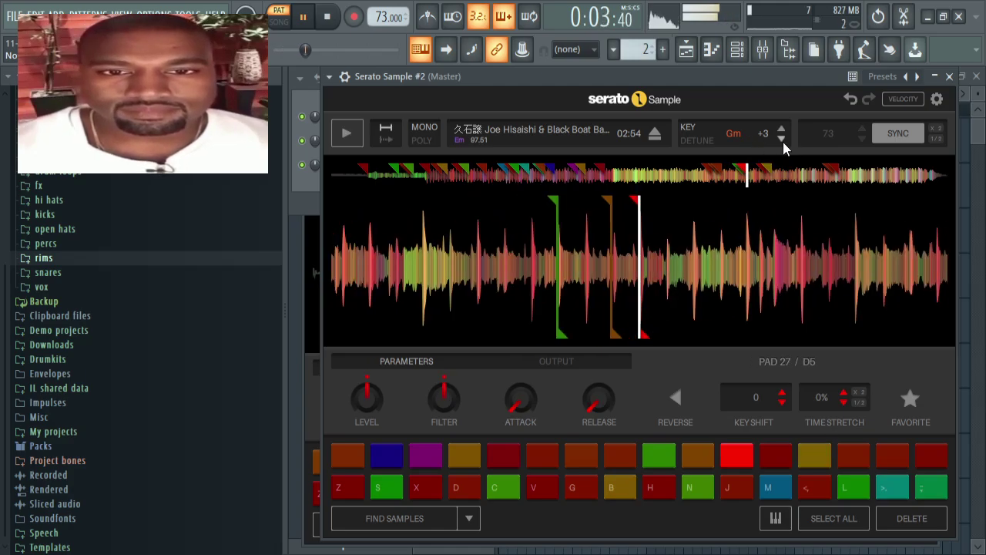
{"action": "left_click", "coordinate": [783, 140]}
{"action": "left_click", "coordinate": [782, 140]}
{"action": "left_click", "coordinate": [783, 141]}
{"action": "left_click", "coordinate": [782, 140]}
{"action": "left_click", "coordinate": [782, 140]}
{"action": "left_click", "coordinate": [783, 140]}
{"action": "left_click", "coordinate": [783, 140]}
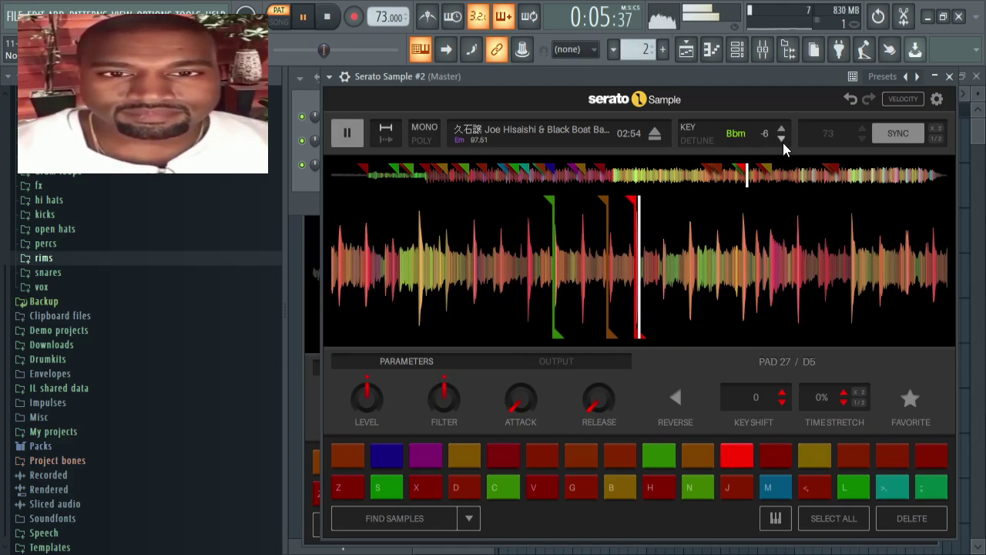
{"action": "left_click", "coordinate": [782, 140]}
{"action": "left_click", "coordinate": [782, 140]}
{"action": "left_click", "coordinate": [781, 141]}
{"action": "left_click", "coordinate": [781, 141]}
{"action": "left_click", "coordinate": [781, 140]}
{"action": "left_click", "coordinate": [783, 130]}
{"action": "left_click", "coordinate": [783, 129]}
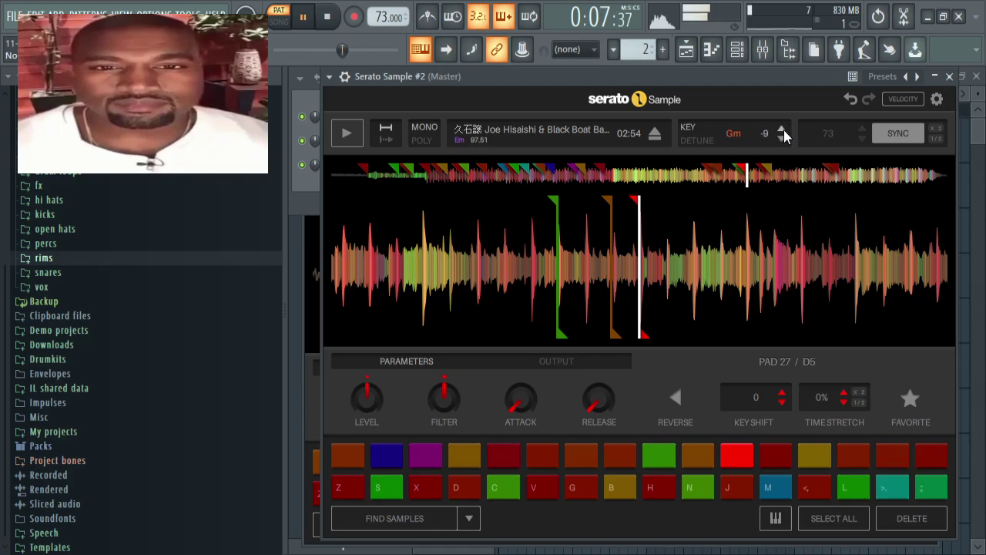
{"action": "left_click", "coordinate": [784, 130]}
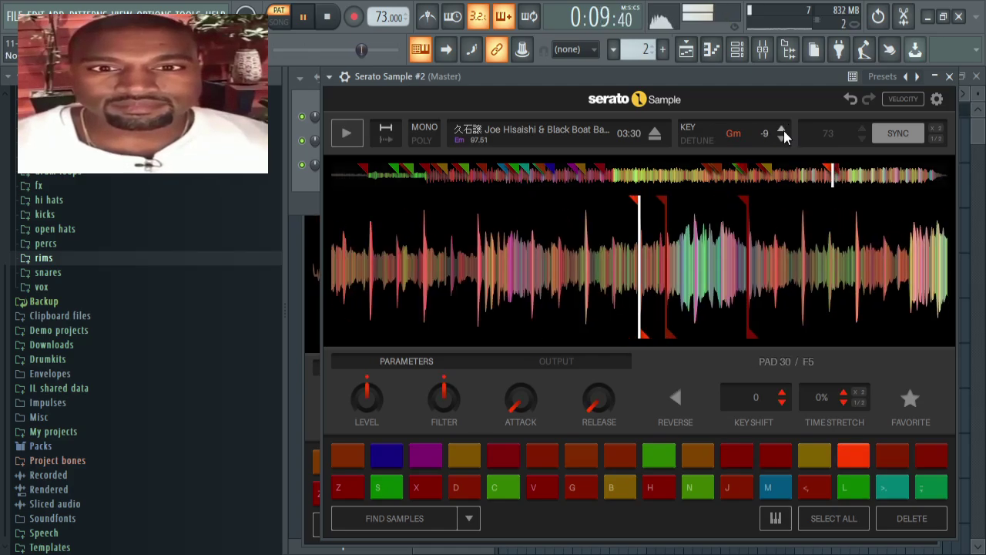
Step: Raise the key of Serato Sample #2 back to Gm at +3 semitones
{"action": "left_click", "coordinate": [783, 130]}
{"action": "left_click", "coordinate": [784, 131]}
{"action": "double_click", "coordinate": [784, 130]}
{"action": "left_click", "coordinate": [784, 129]}
{"action": "left_click", "coordinate": [783, 128]}
{"action": "left_click", "coordinate": [784, 128]}
{"action": "left_click", "coordinate": [784, 128]}
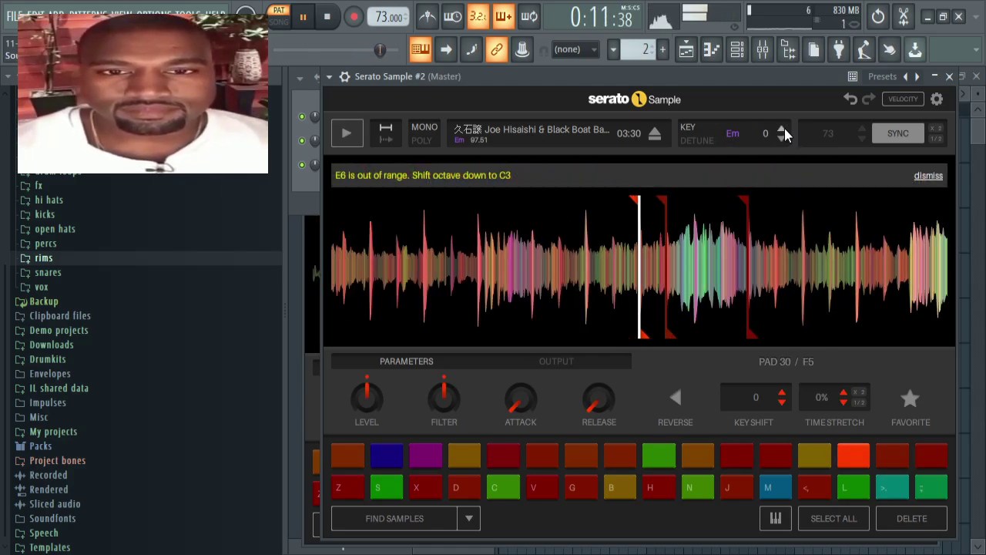
{"action": "left_click", "coordinate": [784, 128]}
{"action": "left_click", "coordinate": [784, 127]}
{"action": "left_click", "coordinate": [785, 129]}
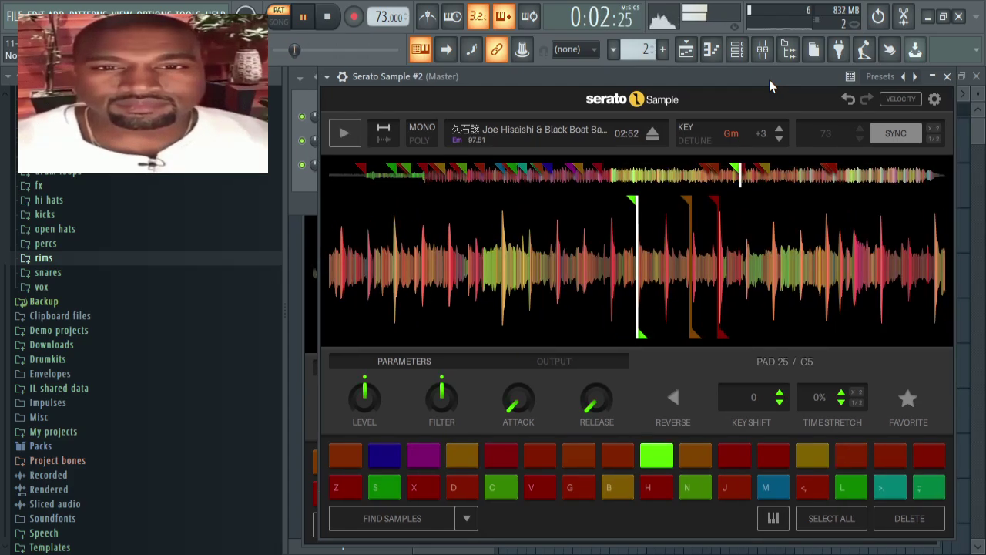
Step: Audition slices of the Joe Hisaishi record in Serato Sample #2, including pads 30 and 28
{"action": "left_click_drag", "start_coordinate": [768, 80], "coordinate": [767, 81]}
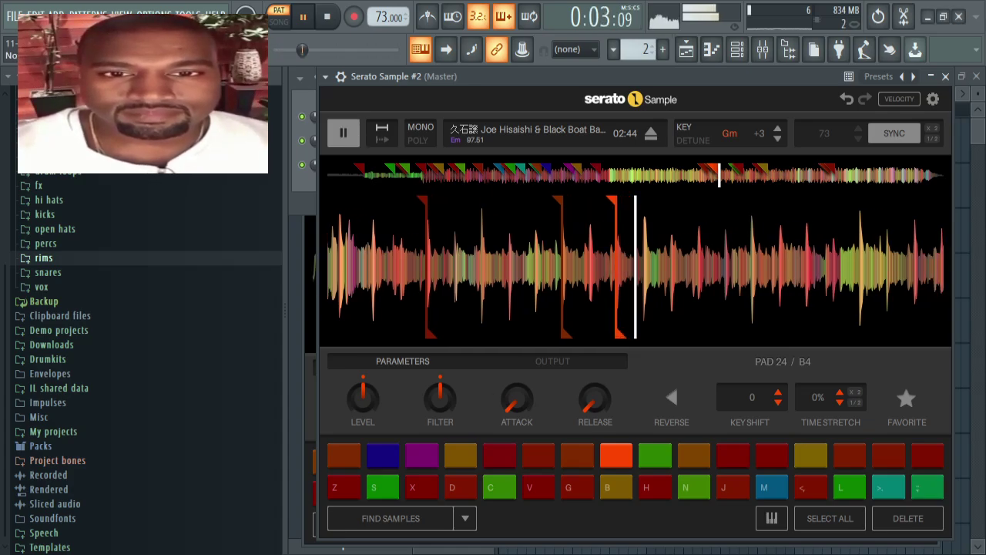
{"action": "left_click", "coordinate": [847, 489]}
{"action": "left_click", "coordinate": [845, 462]}
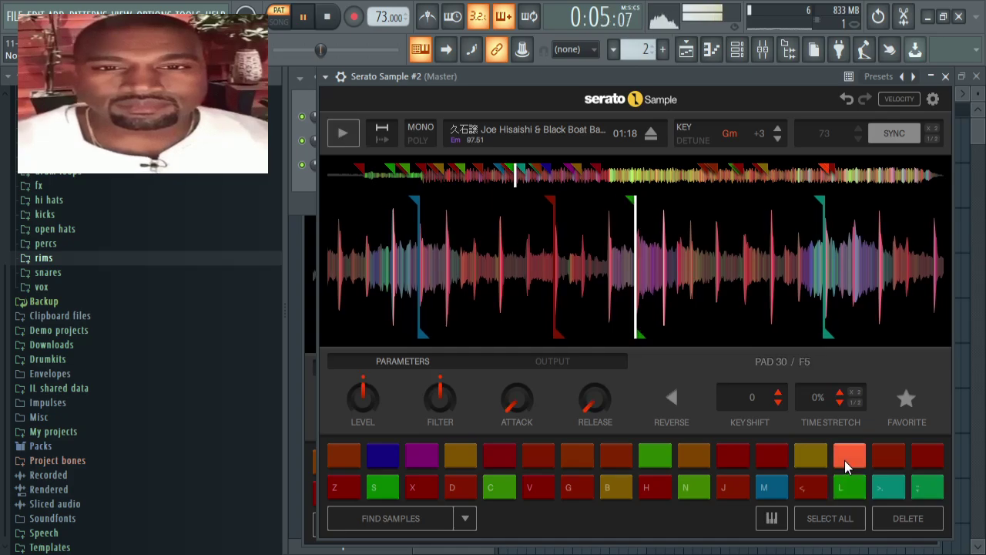
{"action": "left_click", "coordinate": [772, 456]}
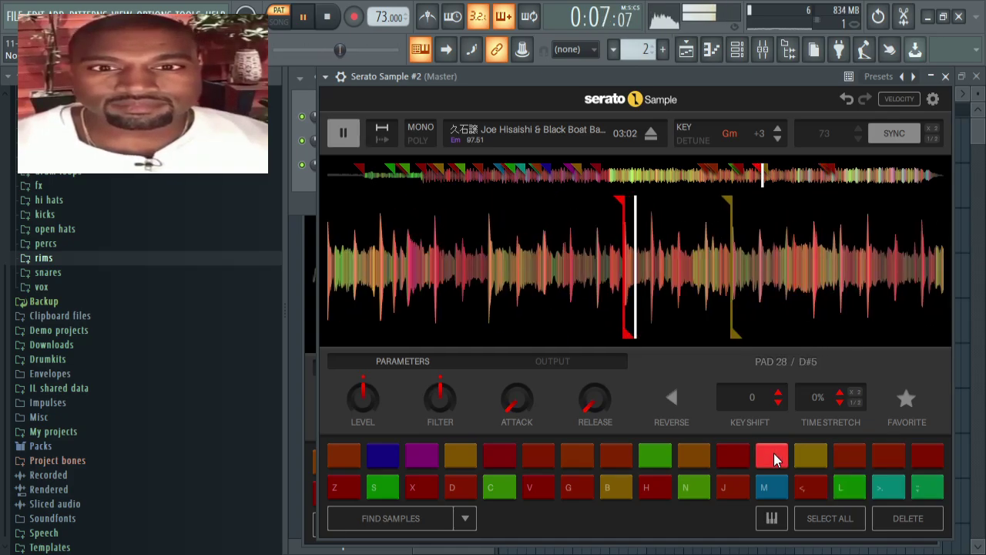
{"action": "key", "text": "F6"}
{"action": "left_click", "coordinate": [445, 166]}
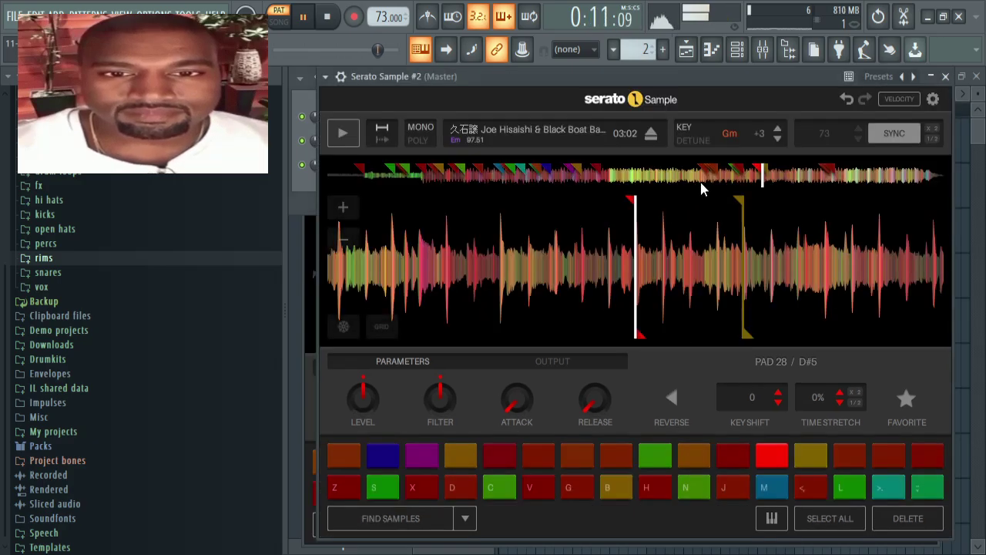
Step: Load another record into Serato Sample #2, collapse the !saitam drumkit folder, and expand the Drumkits folder in the browser
{"action": "left_click", "coordinate": [653, 132]}
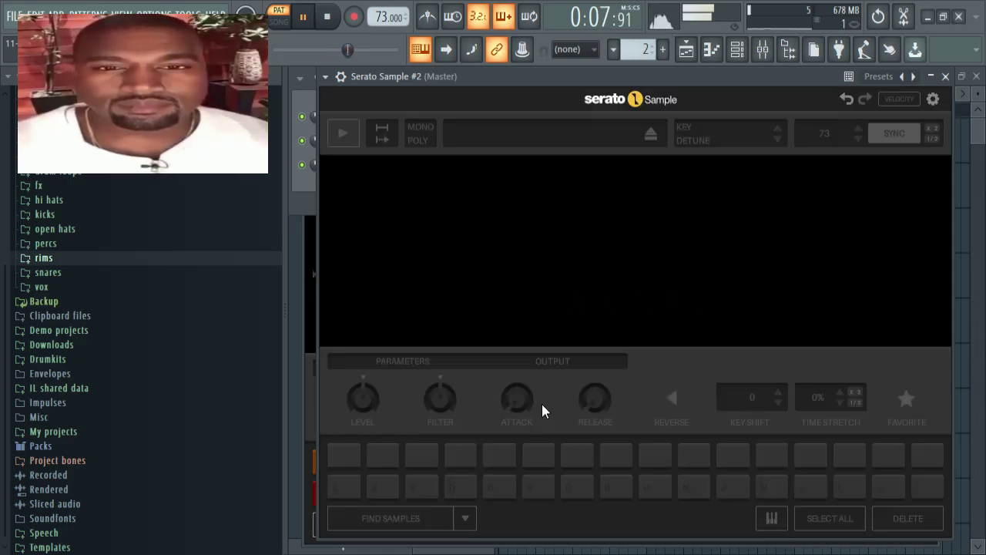
{"action": "left_click", "coordinate": [737, 51]}
{"action": "scroll", "coordinate": [101, 280], "scroll_direction": "up", "scroll_amount": 5}
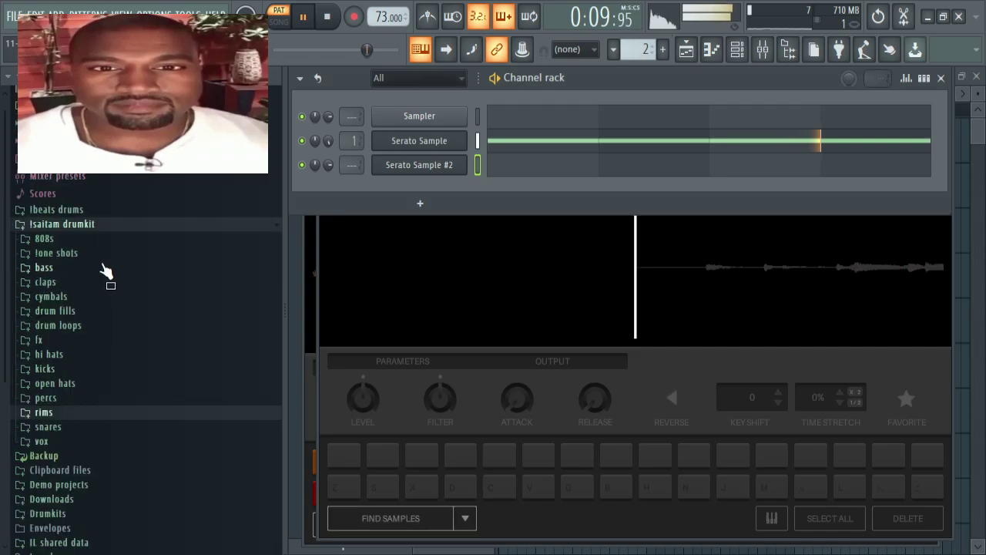
{"action": "left_click", "coordinate": [50, 225]}
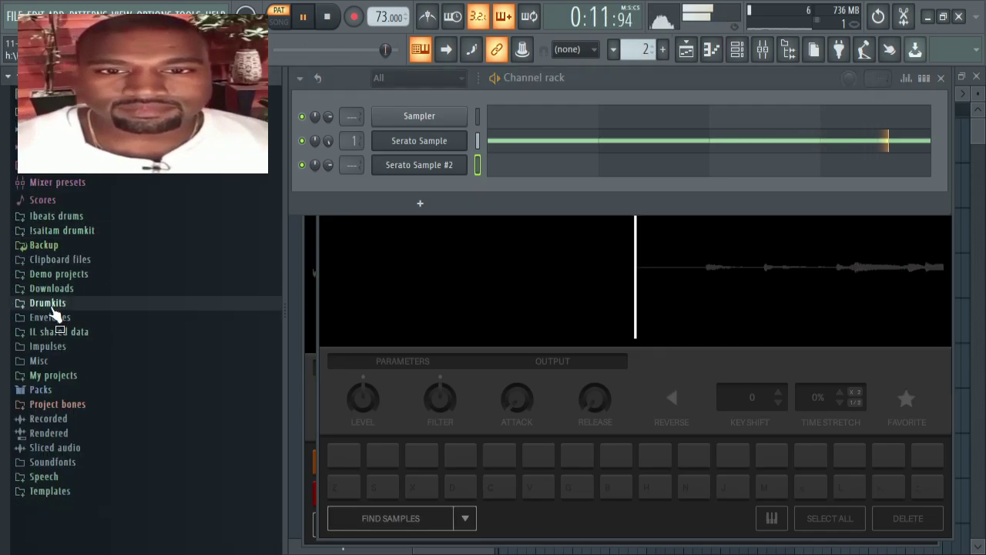
{"action": "left_click", "coordinate": [54, 303]}
{"action": "scroll", "coordinate": [47, 353], "scroll_direction": "down", "scroll_amount": 4}
{"action": "scroll", "coordinate": [66, 397], "scroll_direction": "up", "scroll_amount": 3}
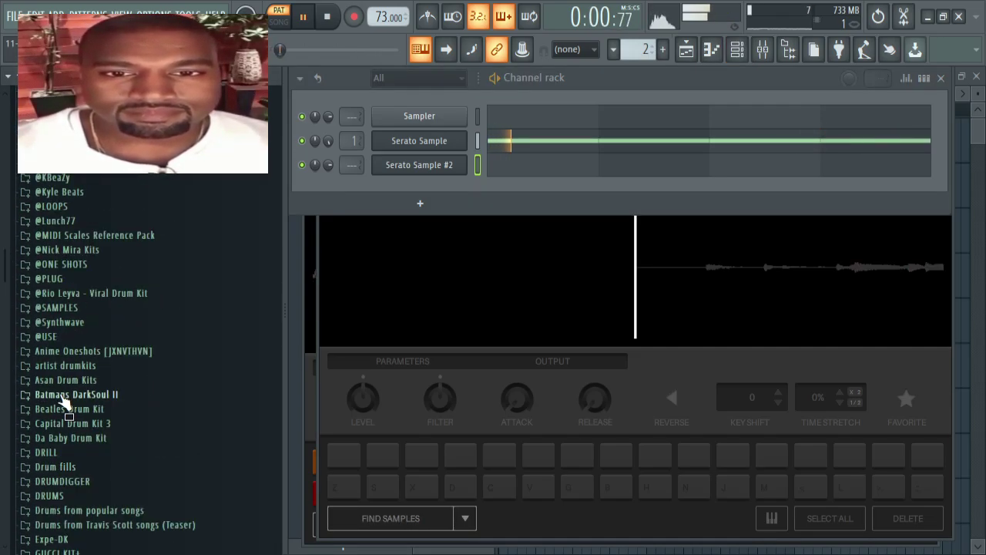
Step: Bring up the first Serato Sample and open the SNARES folder of TKP TROIS inside Drumkits > !new s722643e2
{"action": "left_click", "coordinate": [419, 143]}
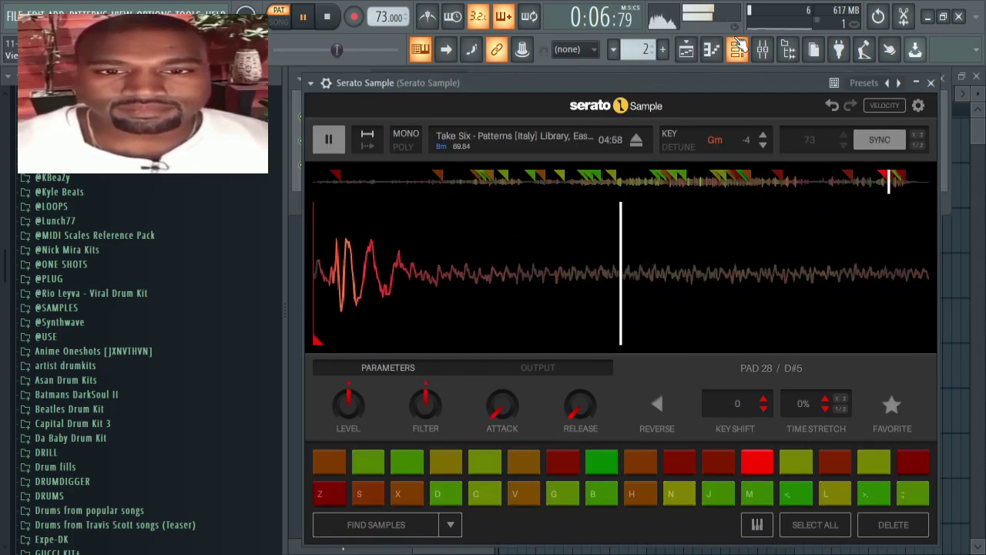
{"action": "key", "text": "F6"}
{"action": "scroll", "coordinate": [61, 368], "scroll_direction": "down", "scroll_amount": 6}
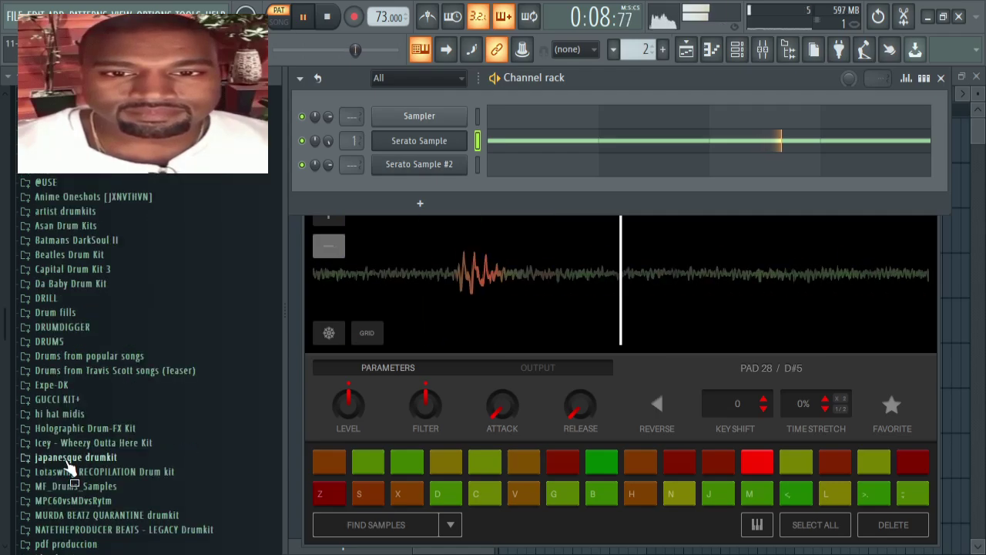
{"action": "scroll", "coordinate": [65, 462], "scroll_direction": "down", "scroll_amount": 4}
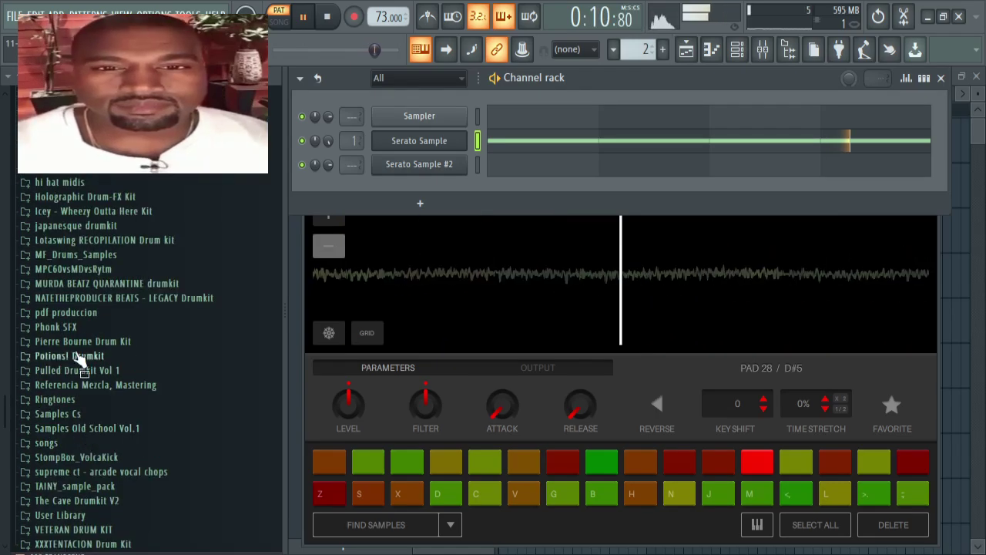
{"action": "scroll", "coordinate": [74, 435], "scroll_direction": "down", "scroll_amount": 2}
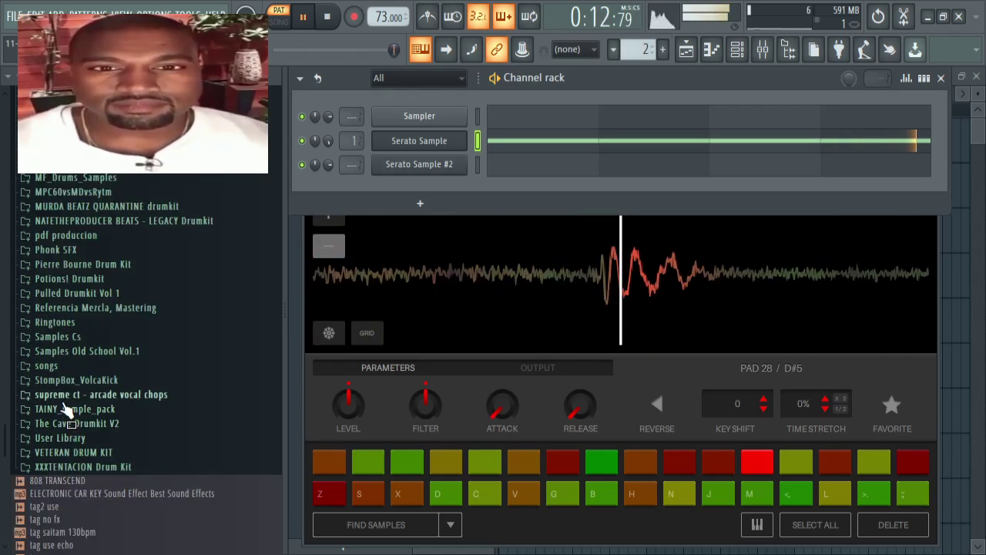
{"action": "scroll", "coordinate": [68, 404], "scroll_direction": "up", "scroll_amount": 15}
{"action": "scroll", "coordinate": [65, 301], "scroll_direction": "up", "scroll_amount": 2}
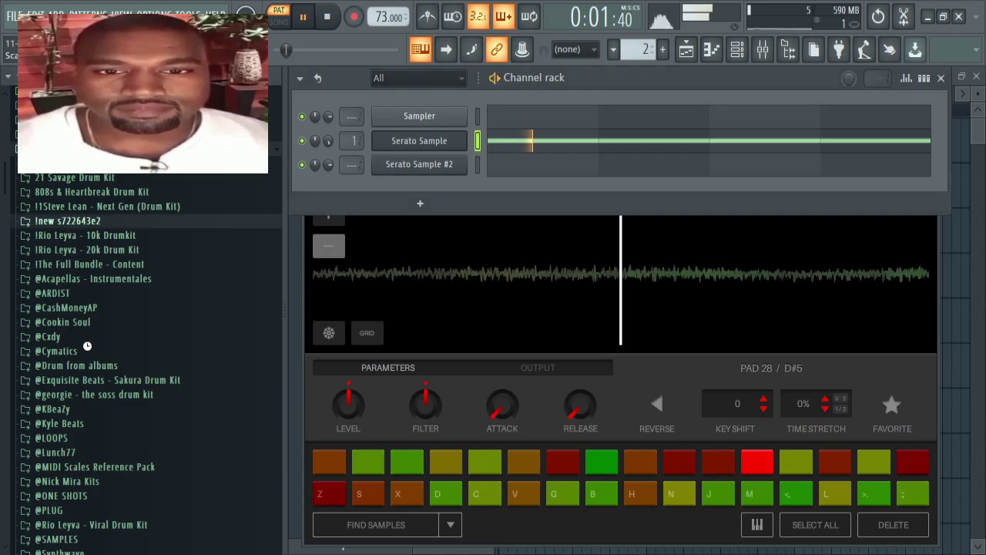
{"action": "left_click", "coordinate": [67, 221]}
{"action": "scroll", "coordinate": [69, 423], "scroll_direction": "down", "scroll_amount": 5}
{"action": "left_click", "coordinate": [66, 437]}
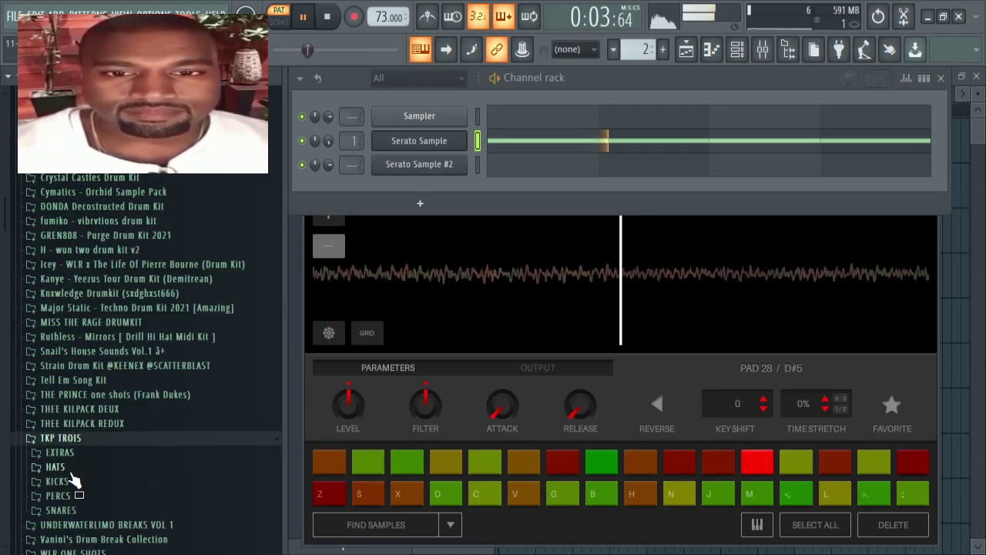
{"action": "scroll", "coordinate": [72, 454], "scroll_direction": "down", "scroll_amount": 4}
{"action": "left_click", "coordinate": [68, 356]}
Step: Audition SNARE 4, 5, 7, 9 and 10 from the TKP TROIS kit over the playing pattern
{"action": "left_click", "coordinate": [80, 409]}
{"action": "left_click", "coordinate": [83, 421]}
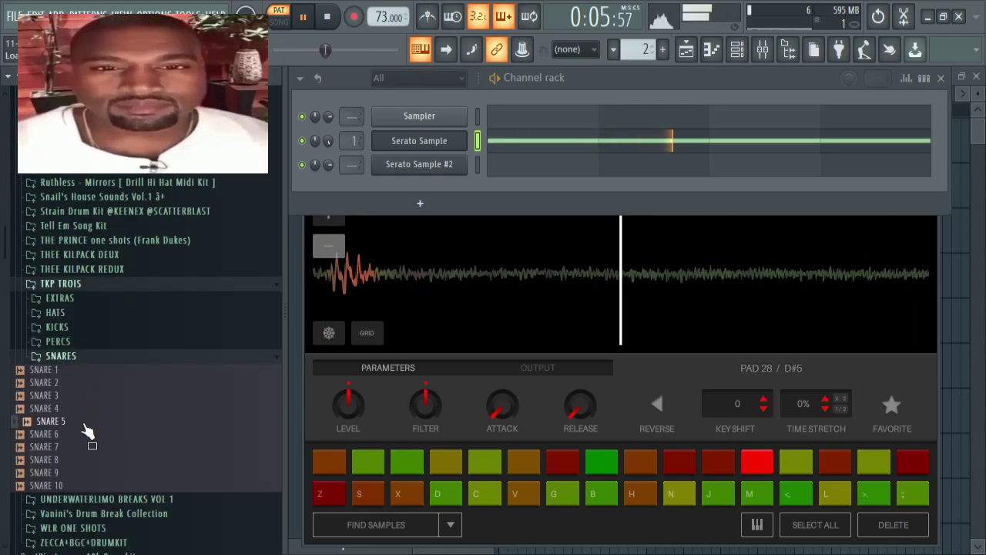
{"action": "left_click", "coordinate": [85, 447]}
{"action": "left_click", "coordinate": [88, 473]}
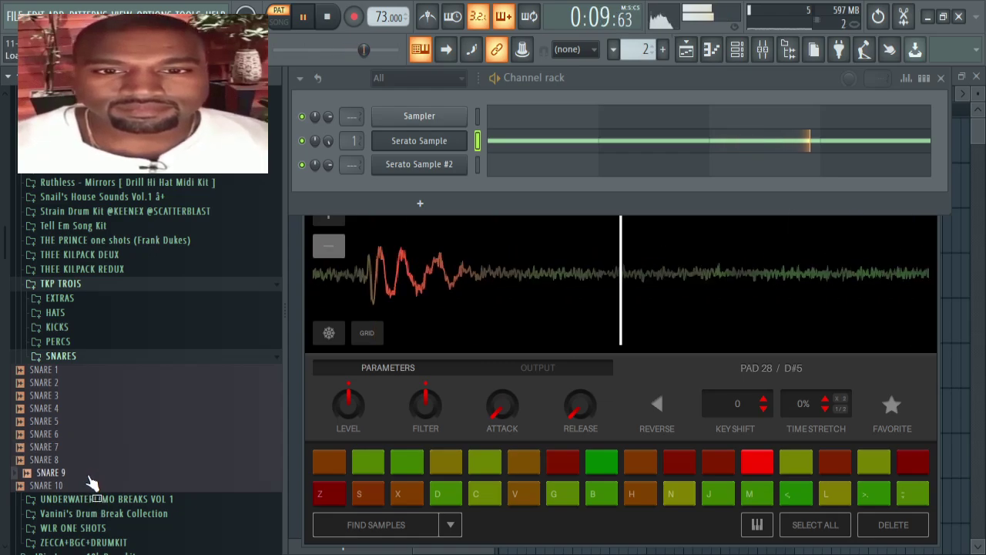
{"action": "left_click", "coordinate": [93, 484]}
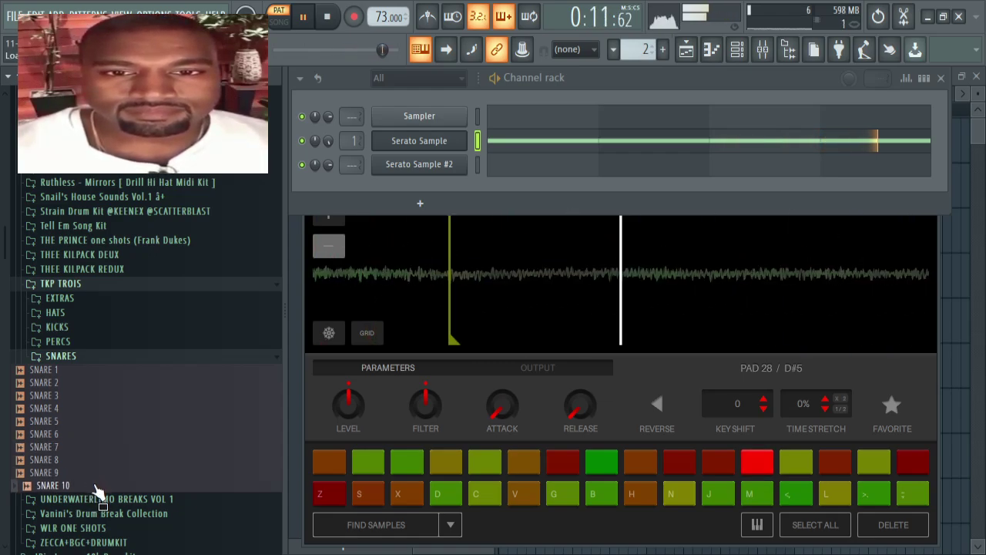
Step: Audition SNARE 7, 2, 3 and 4 from the TKP TROIS kit against the playing sample loop
{"action": "left_click", "coordinate": [81, 447]}
{"action": "left_click", "coordinate": [69, 383]}
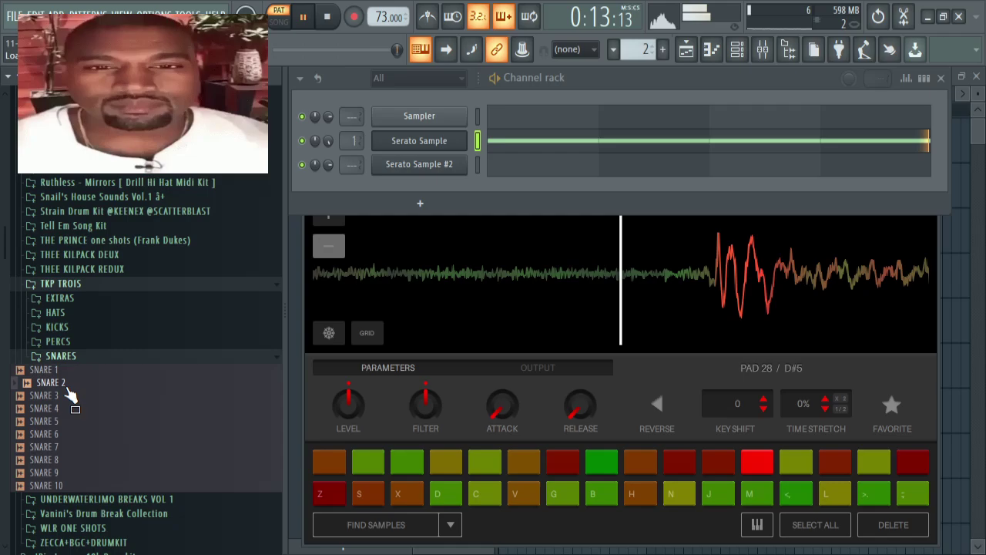
{"action": "left_click", "coordinate": [66, 395]}
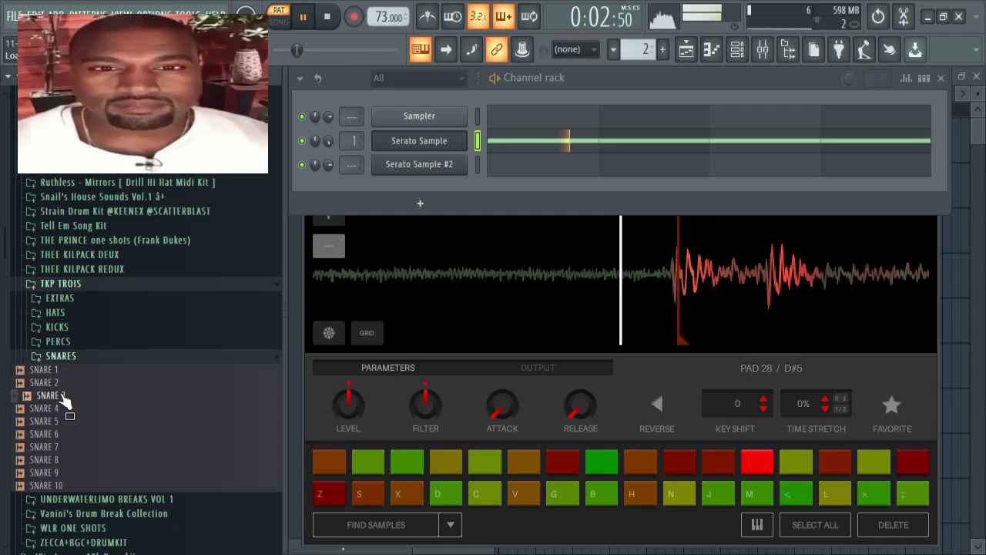
{"action": "left_click", "coordinate": [68, 409]}
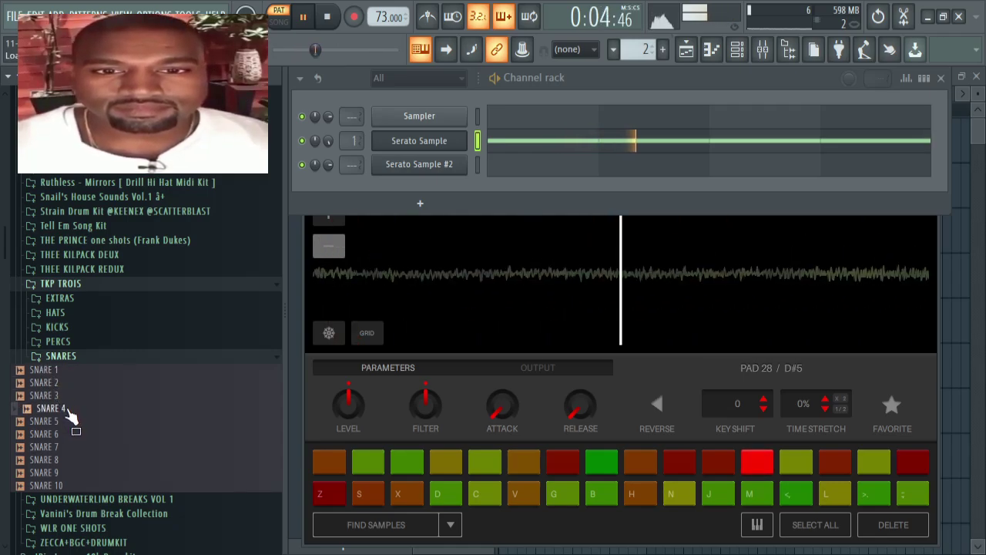
Step: Collapse the TKP TROIS kit and open the SNARES folder of THEE KILPACK REDUX
{"action": "left_click", "coordinate": [60, 283]}
{"action": "left_click", "coordinate": [77, 269]}
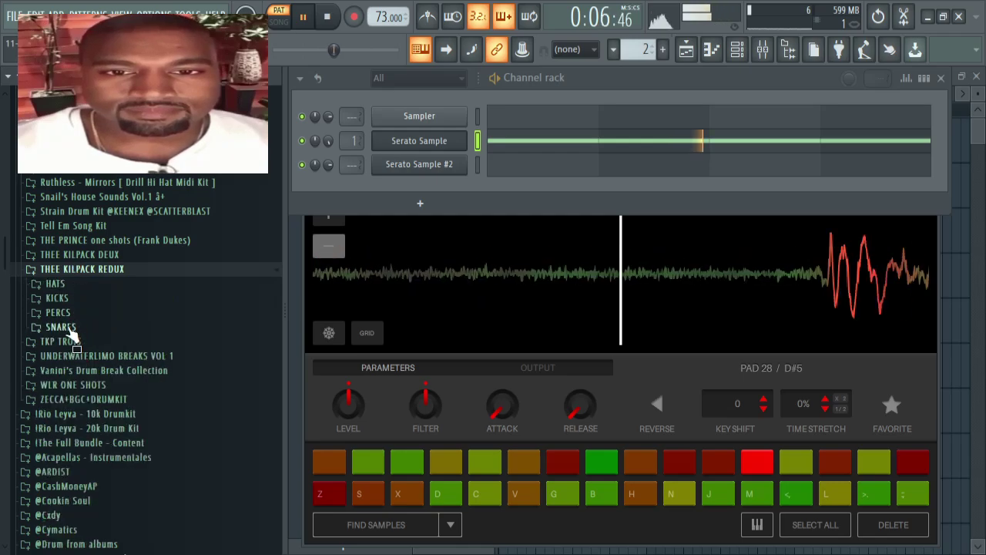
{"action": "left_click", "coordinate": [60, 326]}
Step: Audition the THEE KILPACK REDUX snares over the loop, including SNARE 11, 12 and 13 and SNARE 4 down to SNARE 1
{"action": "left_click", "coordinate": [92, 443]}
{"action": "left_click", "coordinate": [98, 469]}
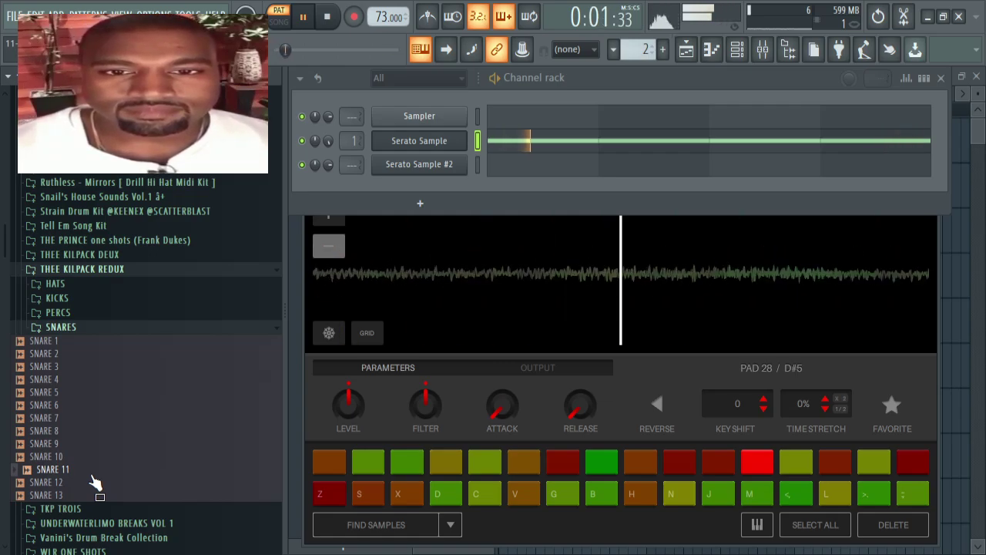
{"action": "left_click", "coordinate": [92, 482]}
{"action": "left_click", "coordinate": [98, 495]}
{"action": "left_click", "coordinate": [83, 380]}
{"action": "left_click", "coordinate": [81, 366]}
{"action": "left_click", "coordinate": [76, 354]}
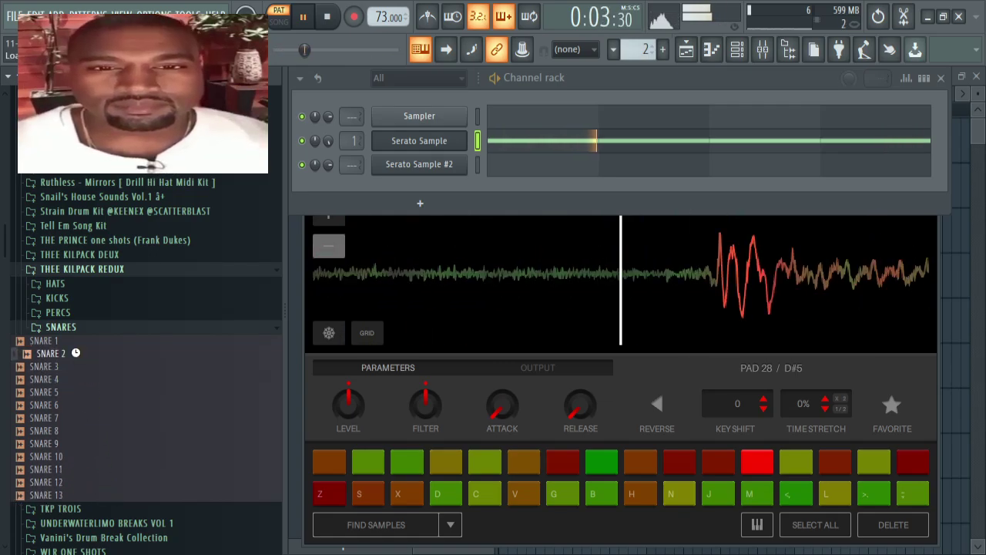
{"action": "left_click", "coordinate": [74, 339]}
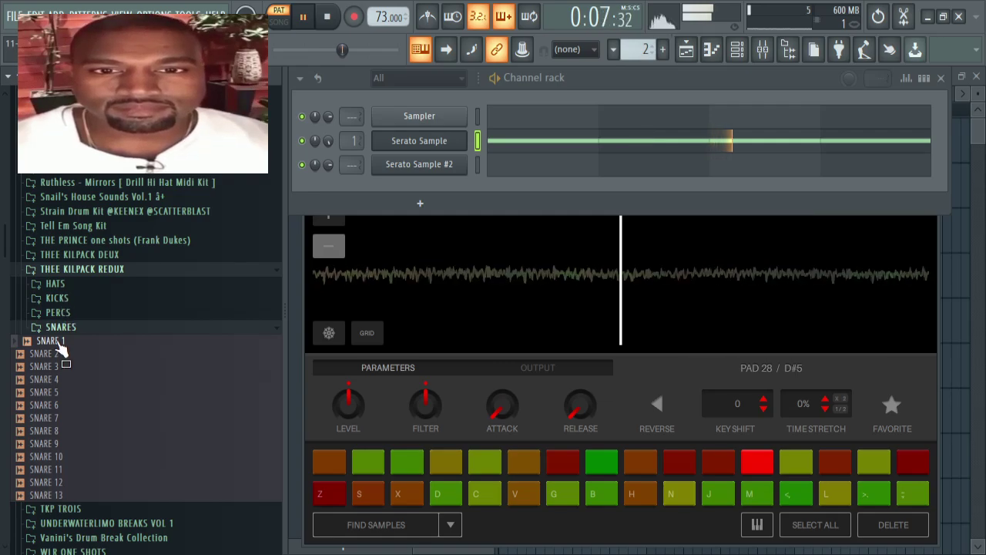
Step: Add SNARE 1 as a new channel in the rack and place hits on steps 5, 13, 21 and 29 of pattern 2
{"action": "left_click_drag", "start_coordinate": [60, 347], "coordinate": [506, 209]}
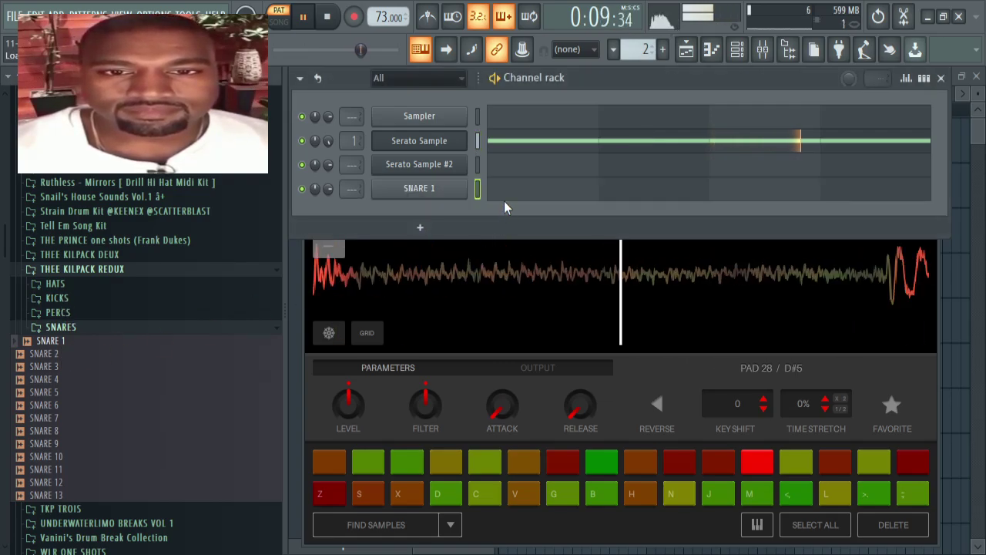
{"action": "left_click", "coordinate": [924, 78]}
{"action": "left_click", "coordinate": [542, 189]}
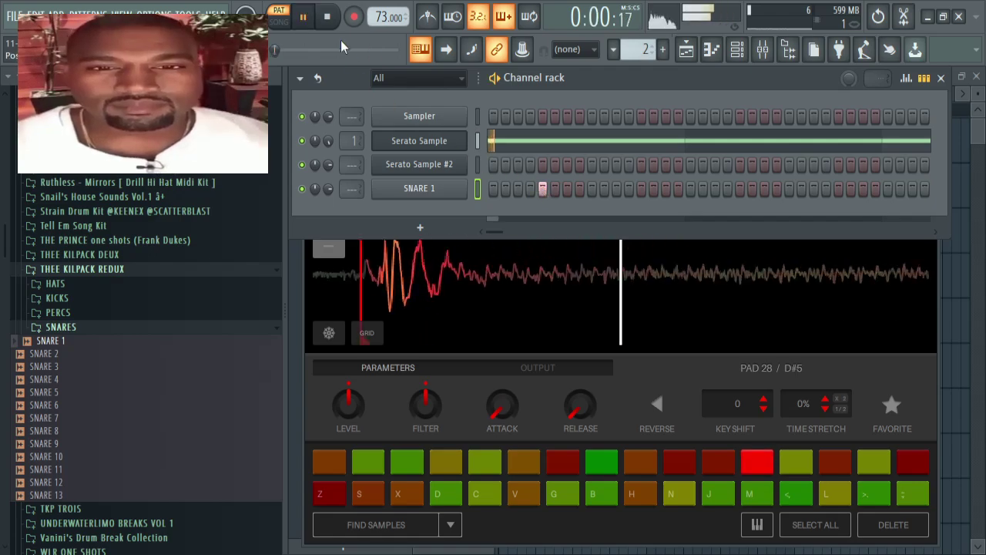
{"action": "left_click", "coordinate": [327, 17]}
{"action": "key", "text": "space"}
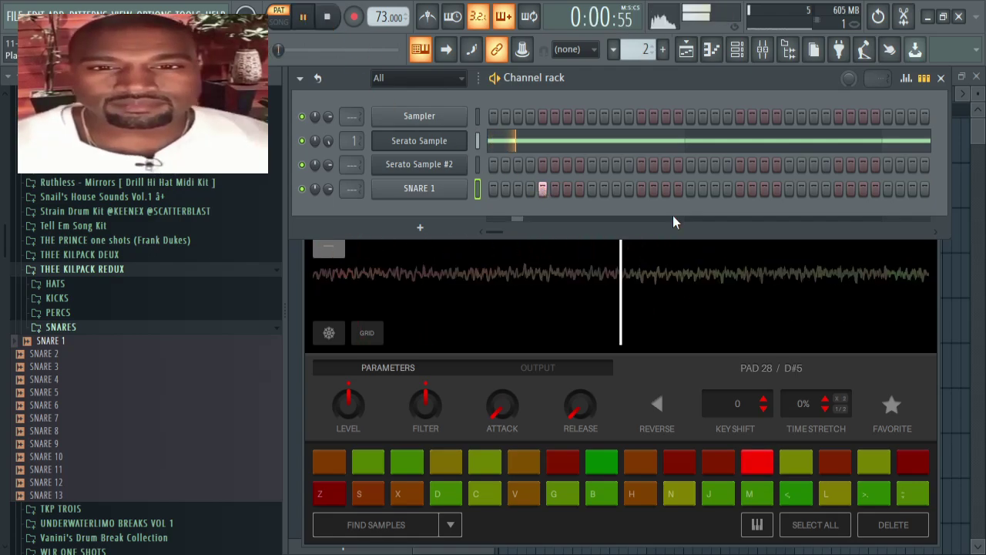
{"action": "left_click", "coordinate": [640, 189]}
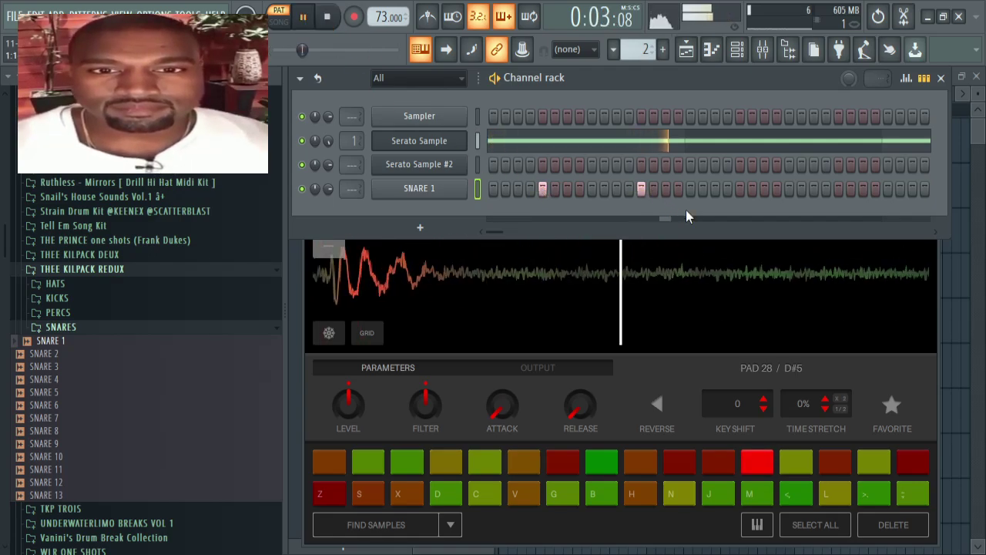
{"action": "left_click", "coordinate": [738, 189]}
{"action": "left_click", "coordinate": [838, 189]}
Step: In the SNARE 1 piano roll, continue the C5 hits through bars 3 and 4 on beats 2 and 4
{"action": "left_click", "coordinate": [925, 78]}
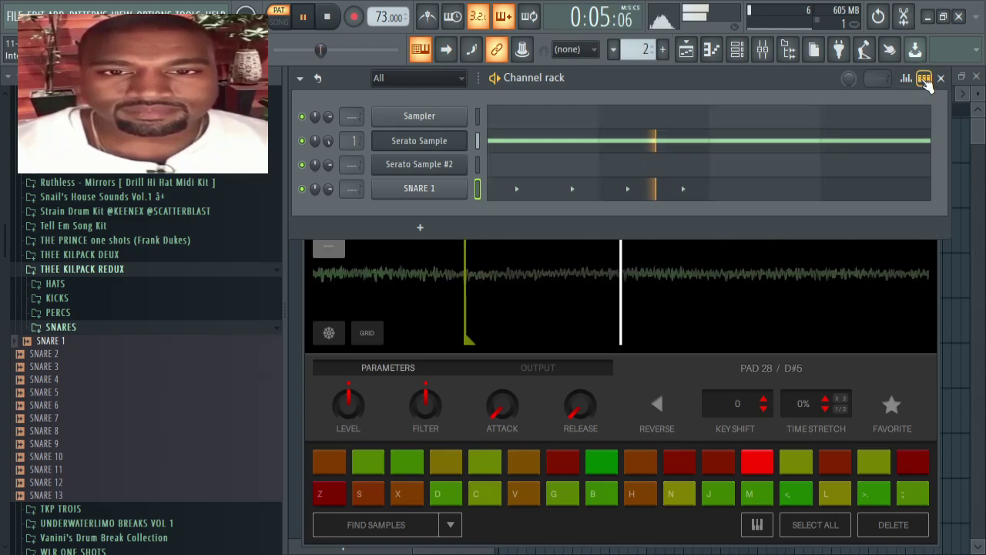
{"action": "left_click", "coordinate": [644, 193]}
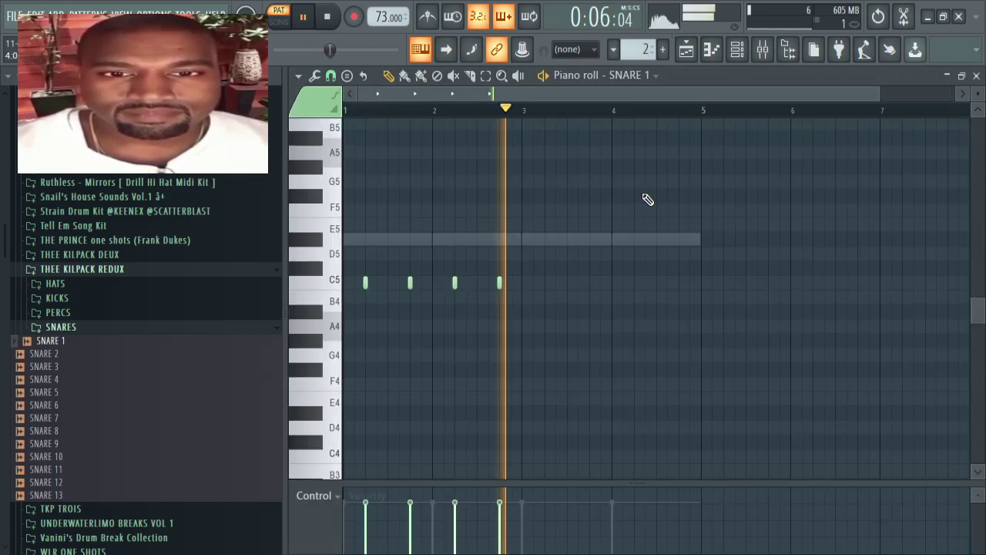
{"action": "left_click", "coordinate": [548, 283]}
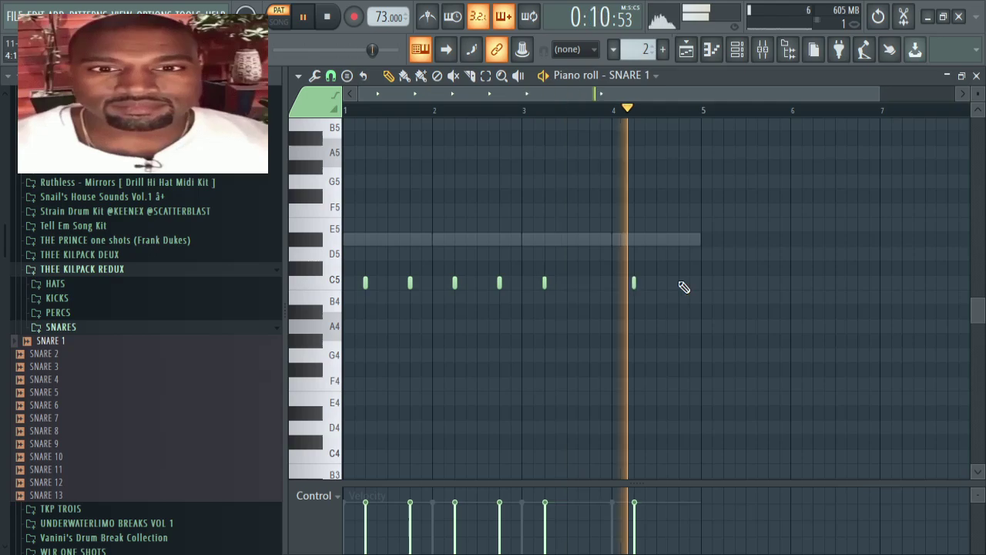
{"action": "left_click", "coordinate": [679, 283]}
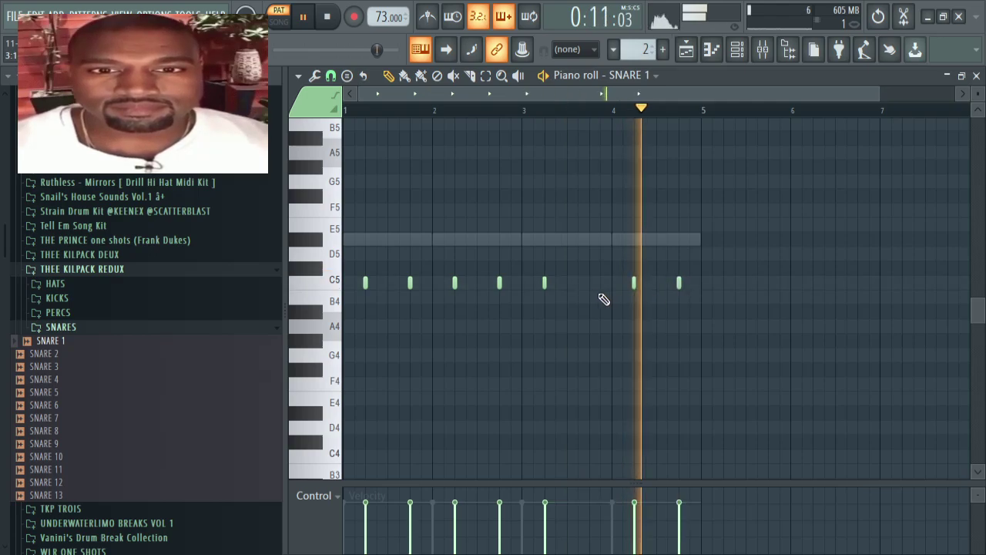
{"action": "left_click", "coordinate": [590, 284]}
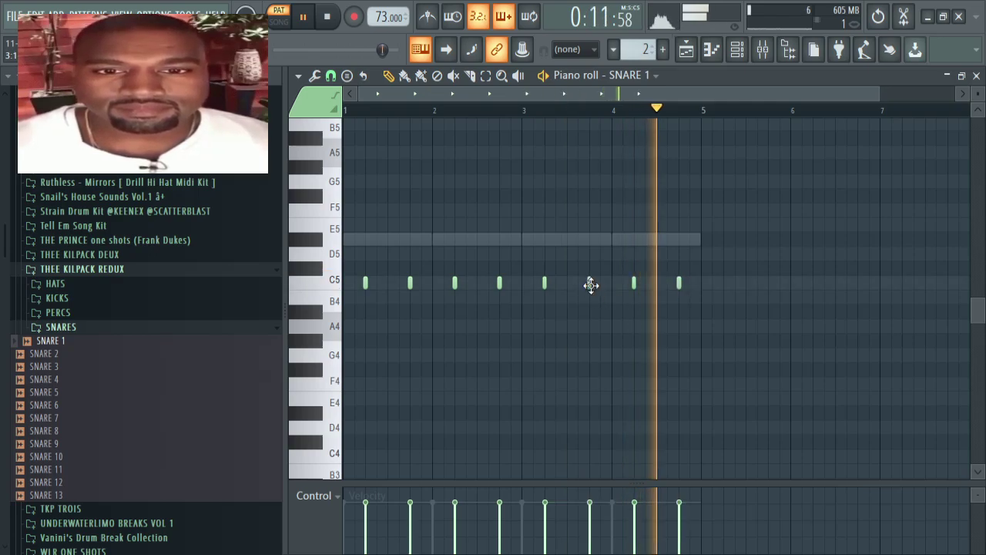
{"action": "left_click", "coordinate": [691, 283]}
{"action": "right_click", "coordinate": [689, 283]}
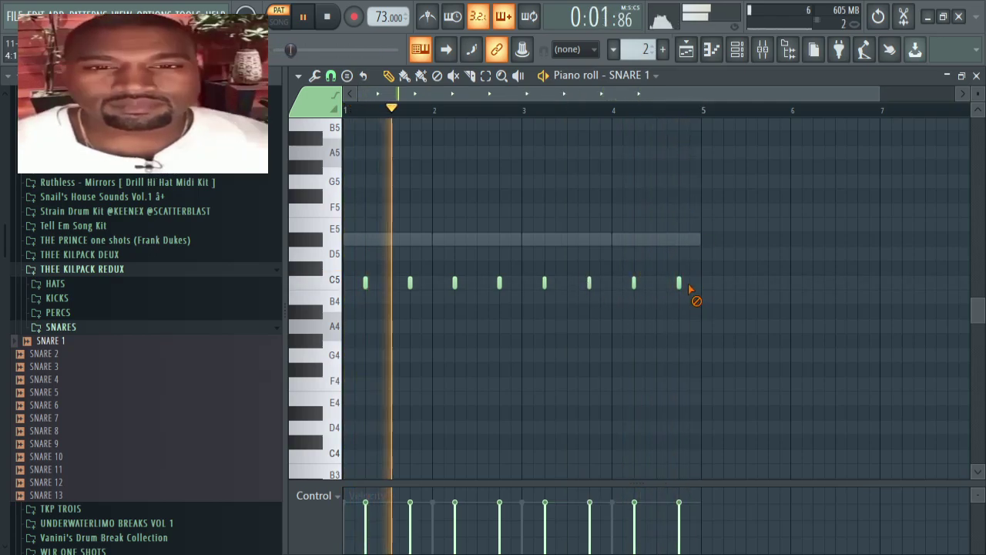
{"action": "scroll", "coordinate": [425, 93], "scroll_direction": "up", "scroll_amount": 2}
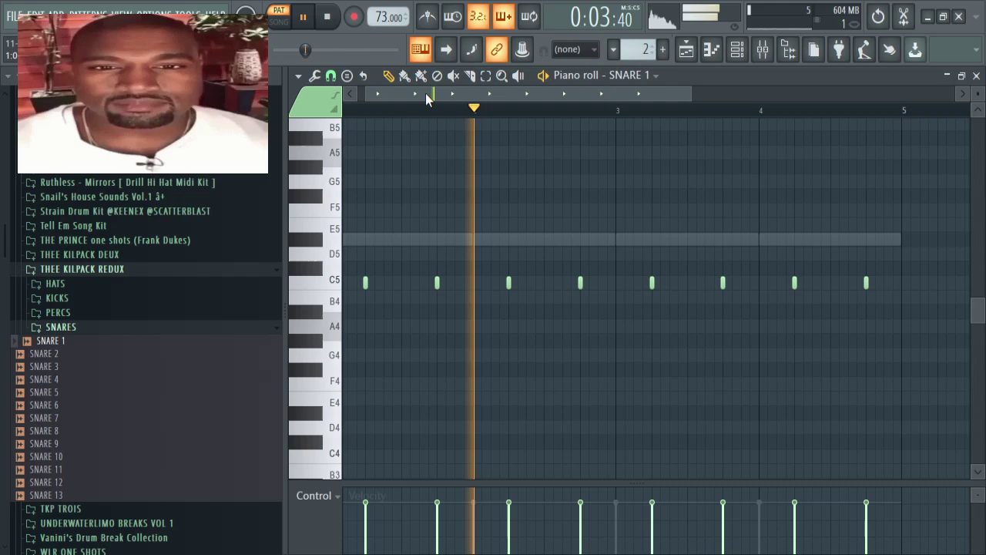
{"action": "left_click_drag", "start_coordinate": [425, 93], "coordinate": [412, 93]}
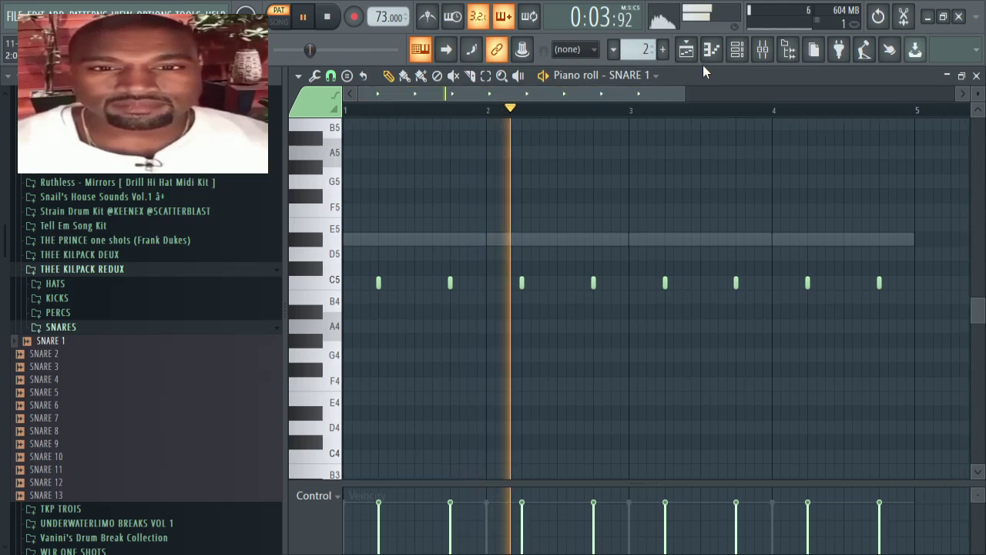
Step: Change the SNARE 1 channel to milanesa de cerdo, then collapse THEE KILPACK REDUX and expand THEE KILPACK DEUX in the browser
{"action": "left_click", "coordinate": [737, 51]}
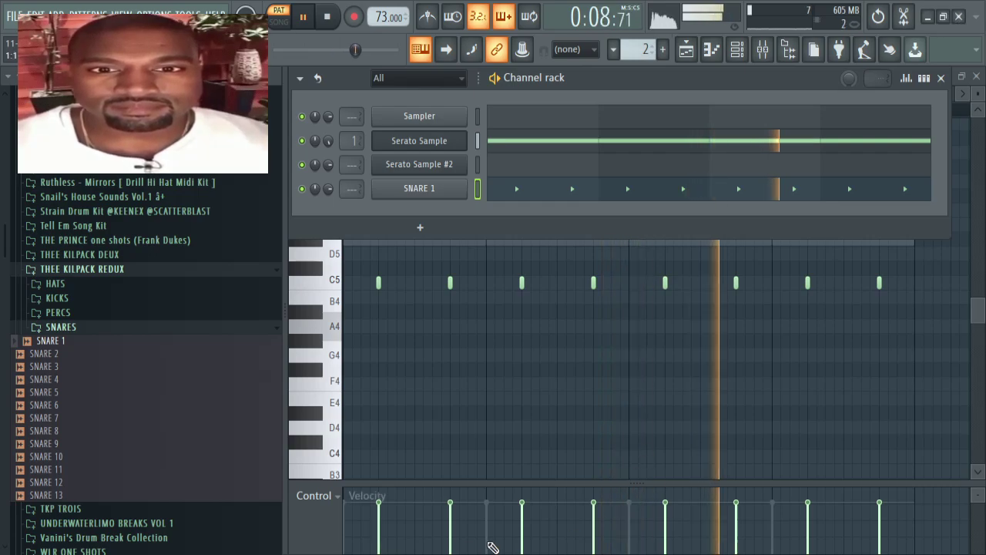
{"action": "left_click", "coordinate": [477, 116]}
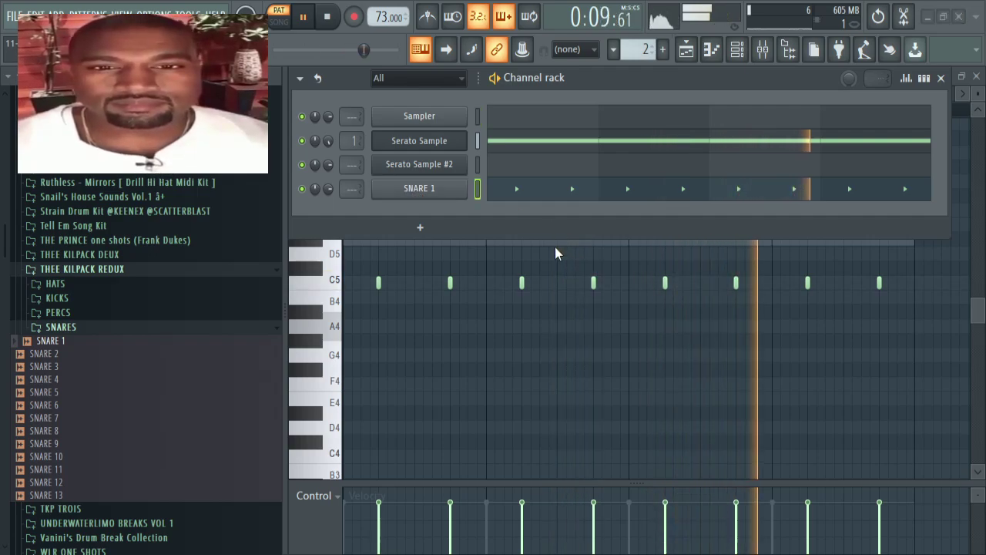
{"action": "key", "text": "ctrl+z"}
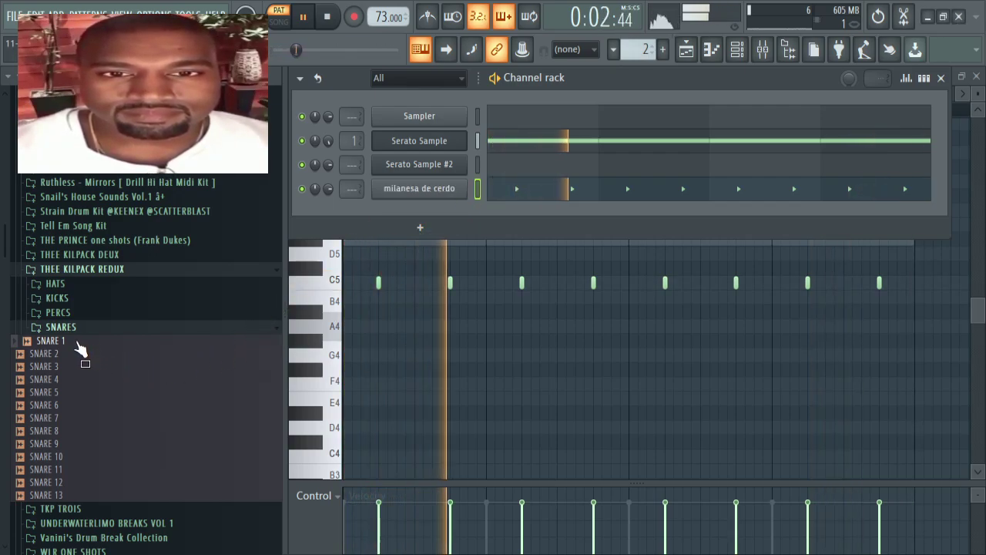
{"action": "left_click", "coordinate": [123, 269]}
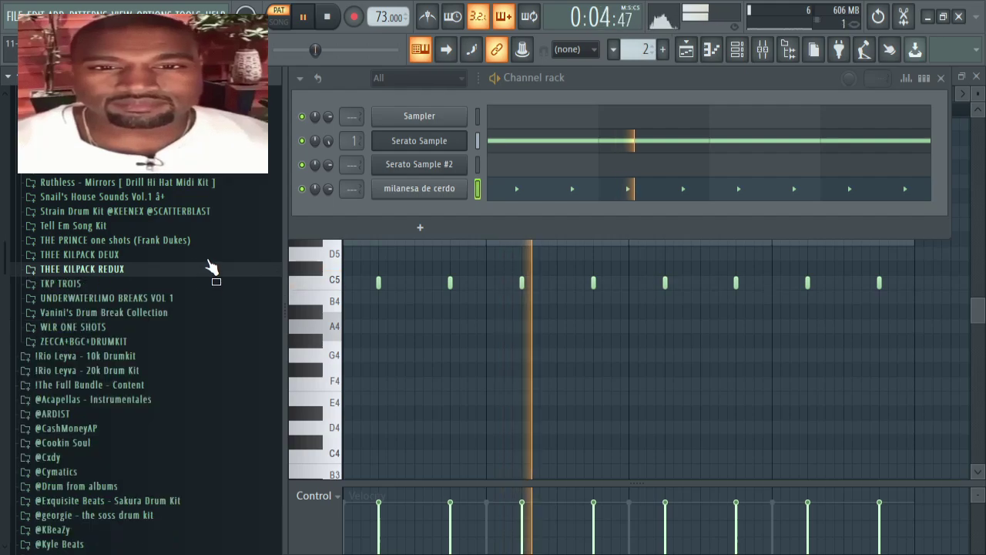
{"action": "left_click", "coordinate": [171, 257]}
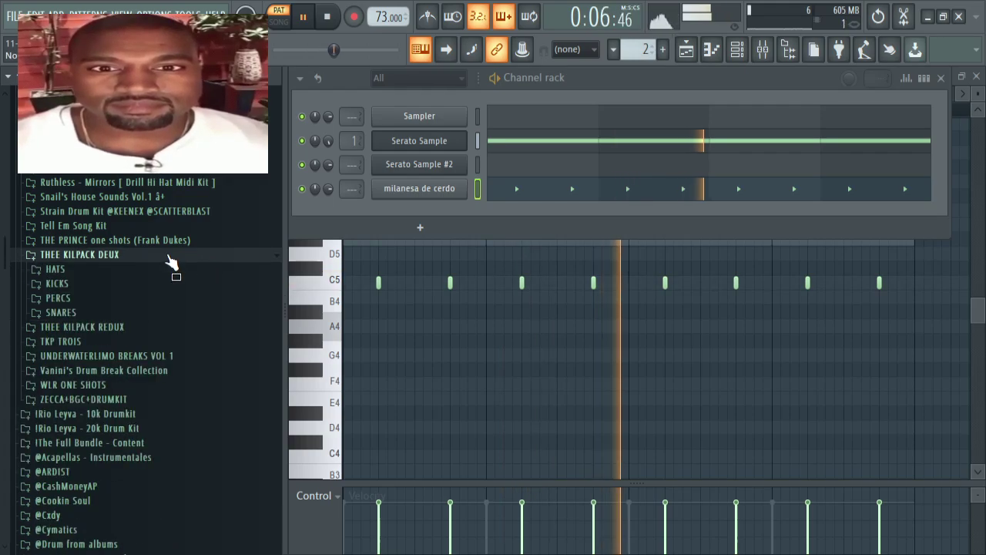
Step: Open the milanesa de cerdo channel in the piano roll and restart playback from bar 1
{"action": "left_click", "coordinate": [518, 192]}
{"action": "left_click", "coordinate": [497, 191]}
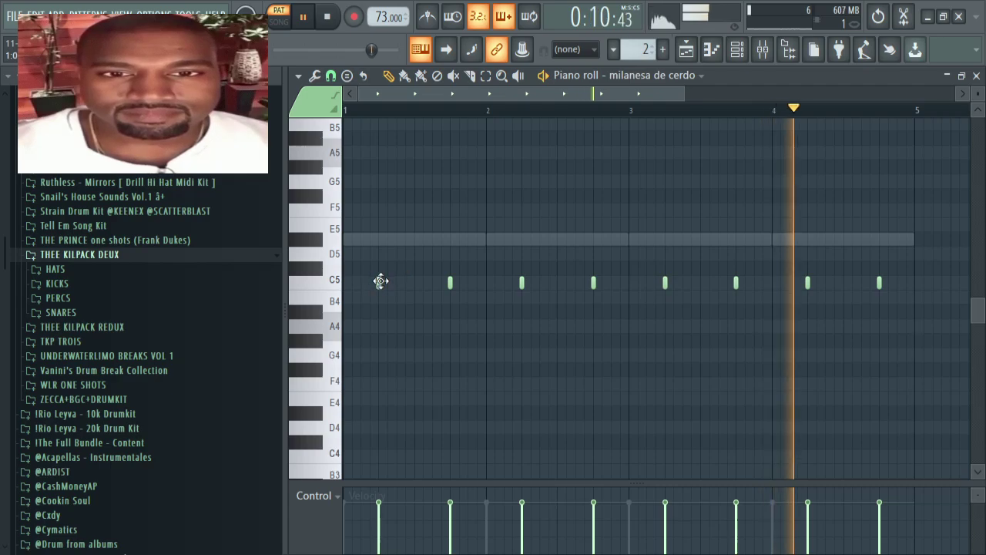
{"action": "scroll", "coordinate": [392, 111], "scroll_direction": "up", "scroll_amount": 2}
{"action": "left_click", "coordinate": [349, 111]}
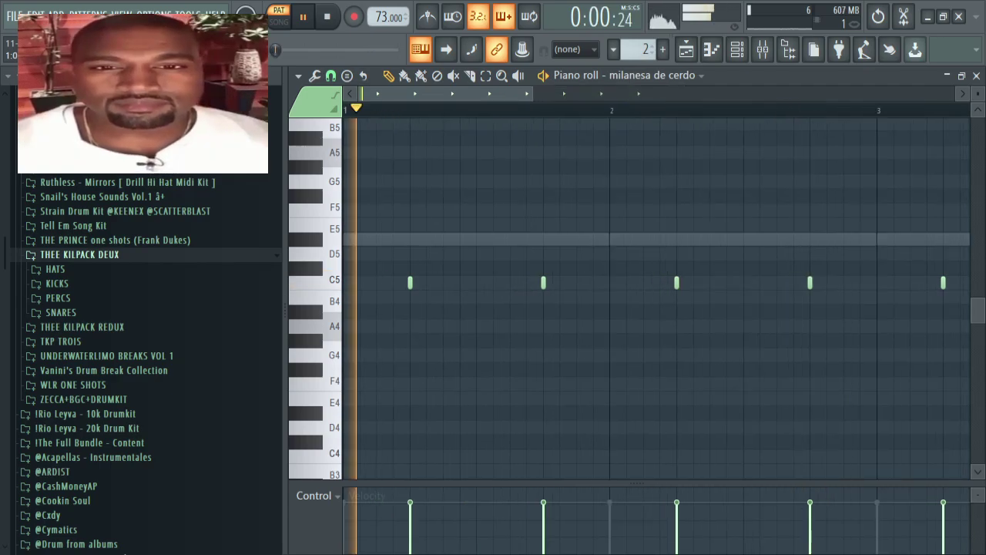
Step: Try an extra C5 note half a beat after the first snare hit in bar 1
{"action": "left_click", "coordinate": [436, 282]}
{"action": "right_click", "coordinate": [428, 282]}
{"action": "key", "text": "space"}
{"action": "key", "text": "space"}
{"action": "left_click", "coordinate": [443, 282]}
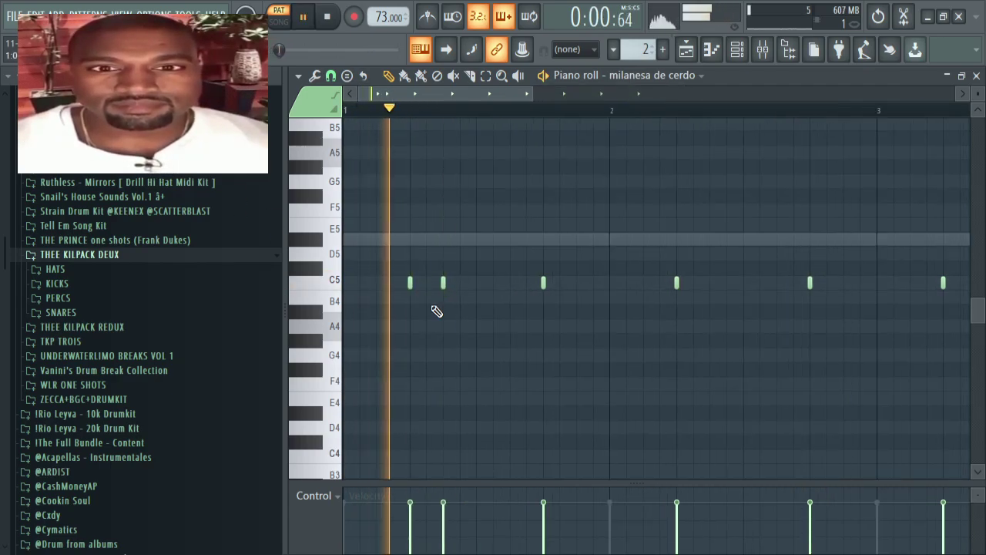
Step: Replace the extra C5 note with one a third of a beat after bar 1's first hit, and add a matching note in bar 2
{"action": "scroll", "coordinate": [431, 308], "scroll_direction": "up", "scroll_amount": 4}
{"action": "scroll", "coordinate": [429, 309], "scroll_direction": "down", "scroll_amount": 4}
{"action": "key", "text": "space"}
{"action": "key", "text": "space"}
{"action": "scroll", "coordinate": [396, 106], "scroll_direction": "up", "scroll_amount": 2}
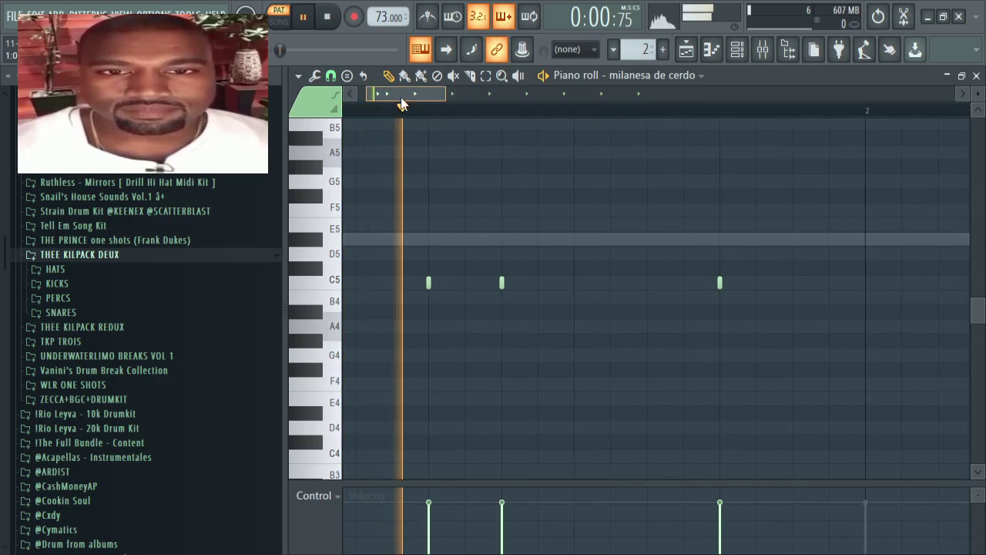
{"action": "left_click_drag", "start_coordinate": [396, 94], "coordinate": [353, 87]}
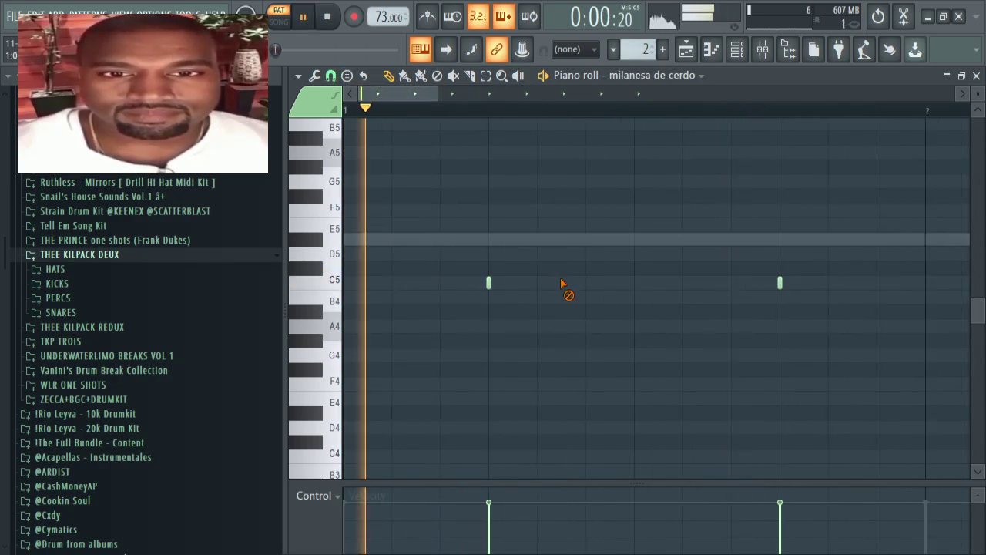
{"action": "left_click_drag", "start_coordinate": [566, 286], "coordinate": [540, 281]}
{"action": "scroll", "coordinate": [485, 114], "scroll_direction": "down", "scroll_amount": 3}
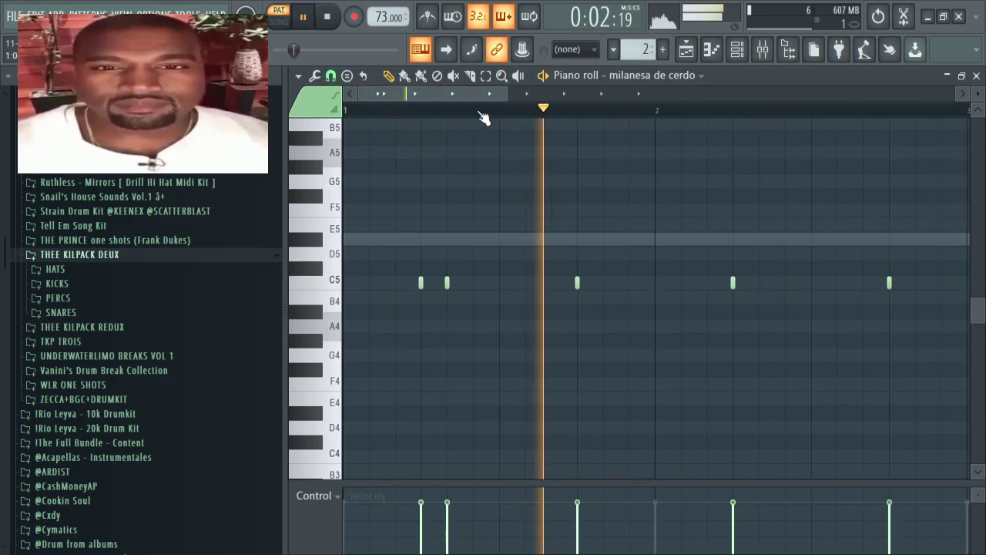
{"action": "left_click", "coordinate": [594, 281]}
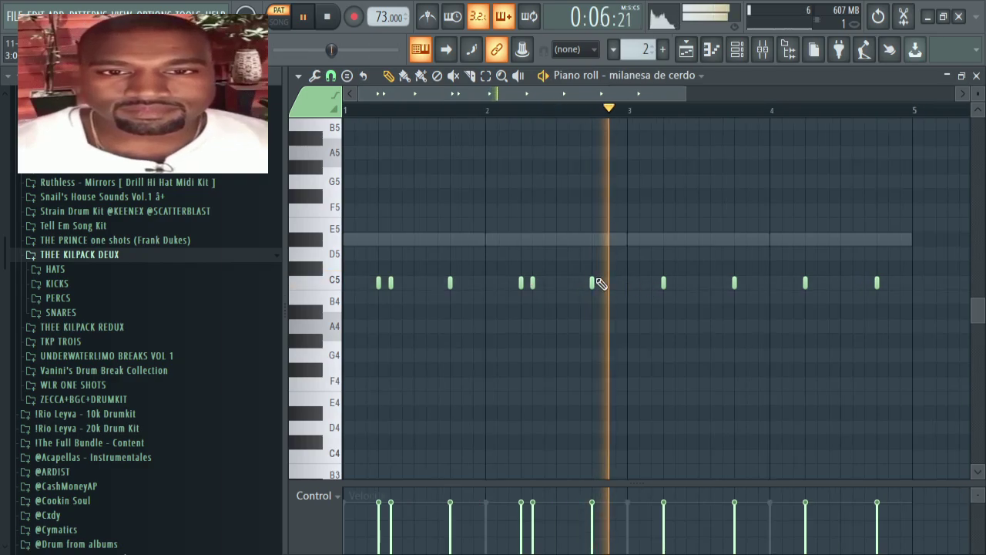
Step: Slightly lower the velocity of the extra C5 note in bar 1 and place the same softer note after the first hits of bars 2 and 3
{"action": "key", "text": "space"}
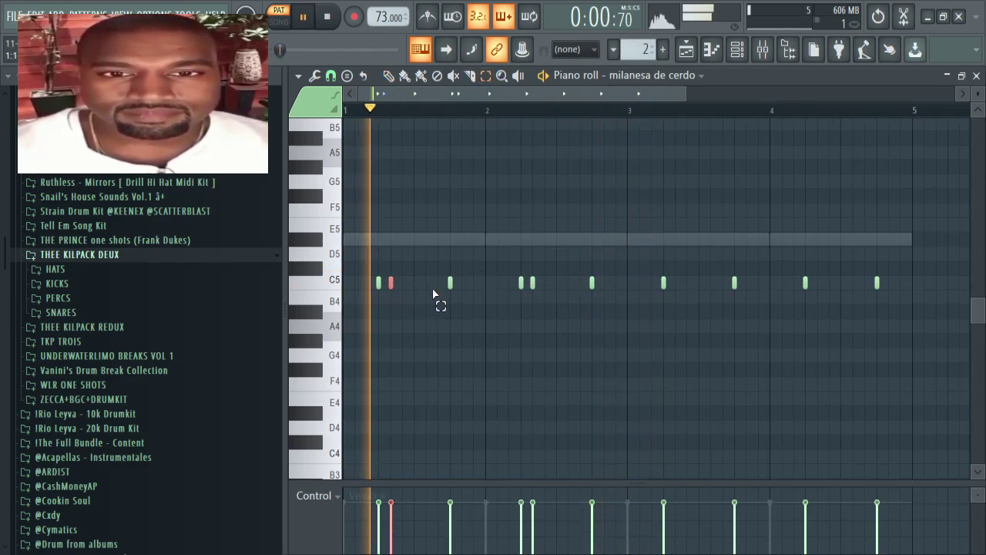
{"action": "key", "text": "space"}
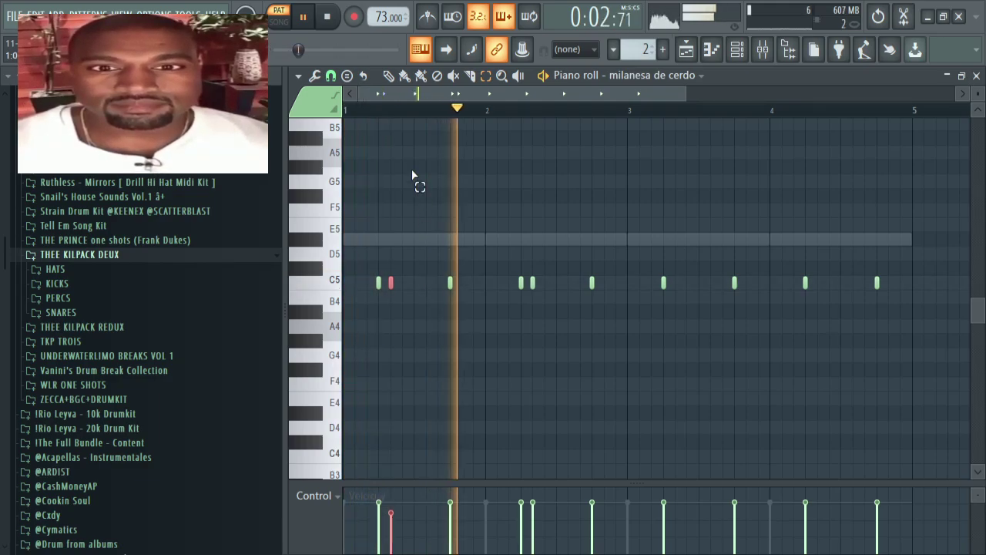
{"action": "left_click", "coordinate": [391, 282]}
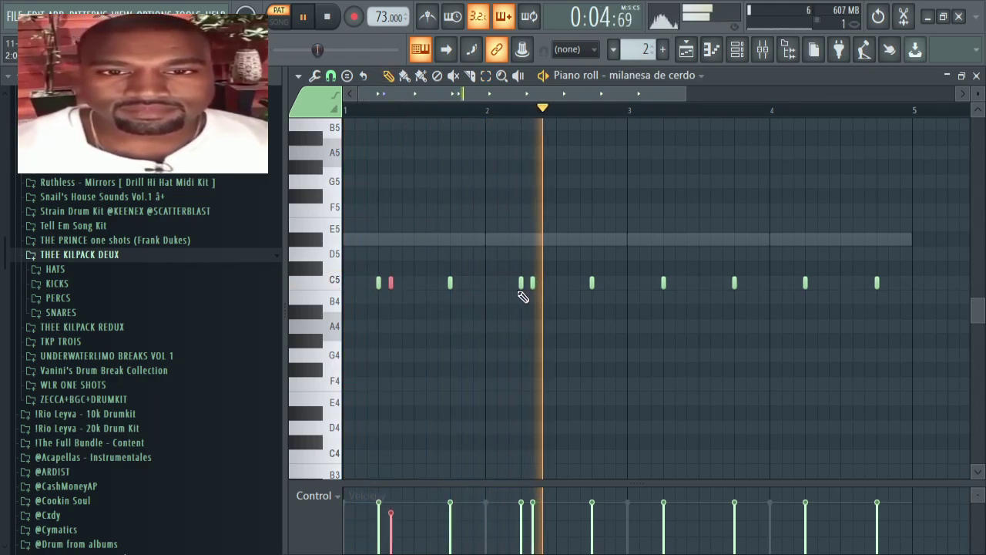
{"action": "right_click", "coordinate": [532, 285]}
{"action": "left_click", "coordinate": [532, 285]}
{"action": "left_click", "coordinate": [674, 282]}
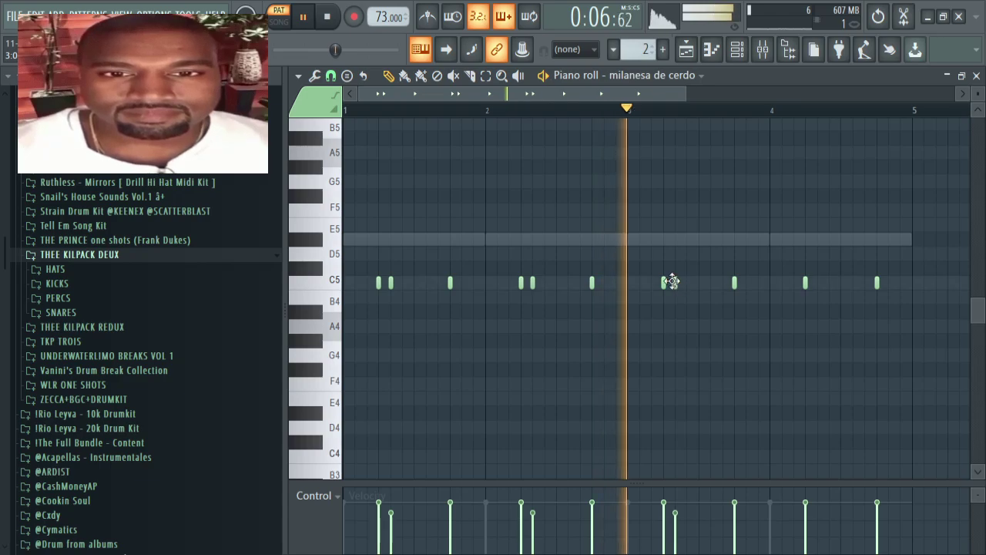
Step: Move the softer C5 note from bar 3 to a third of a beat after bar 4's first hit
{"action": "left_click_drag", "start_coordinate": [673, 281], "coordinate": [888, 278]}
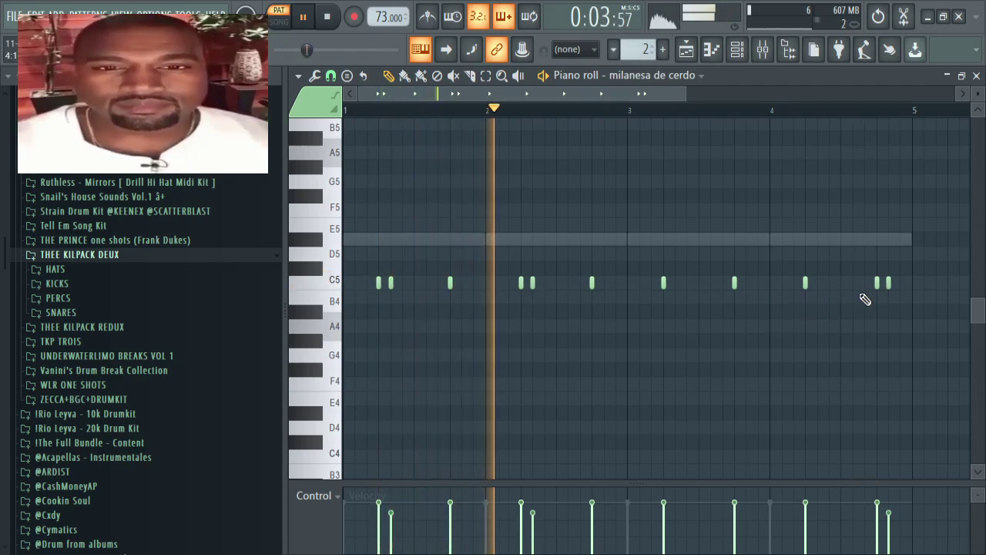
{"action": "left_click", "coordinate": [817, 282]}
{"action": "right_click", "coordinate": [890, 283]}
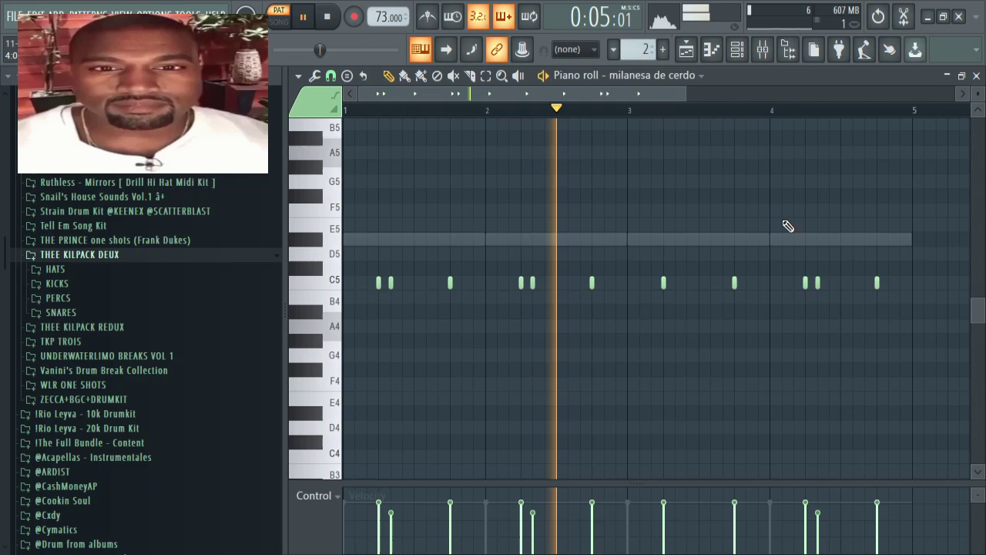
Step: Add KICK 6 from the THEE KILPACK DEUX KICKS folder as a new channel below milanesa de cerdo
{"action": "left_click", "coordinate": [736, 51]}
{"action": "left_click", "coordinate": [419, 188]}
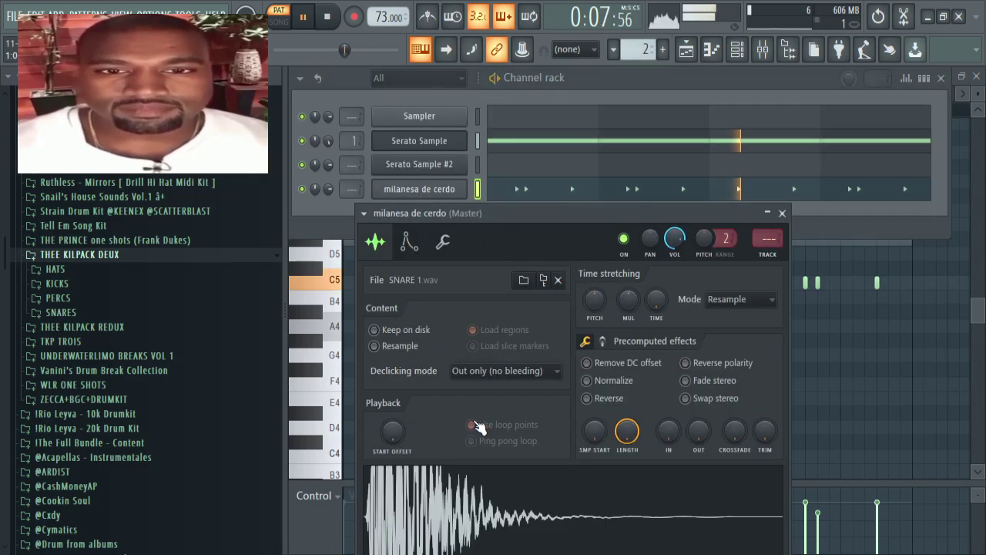
{"action": "left_click", "coordinate": [69, 285]}
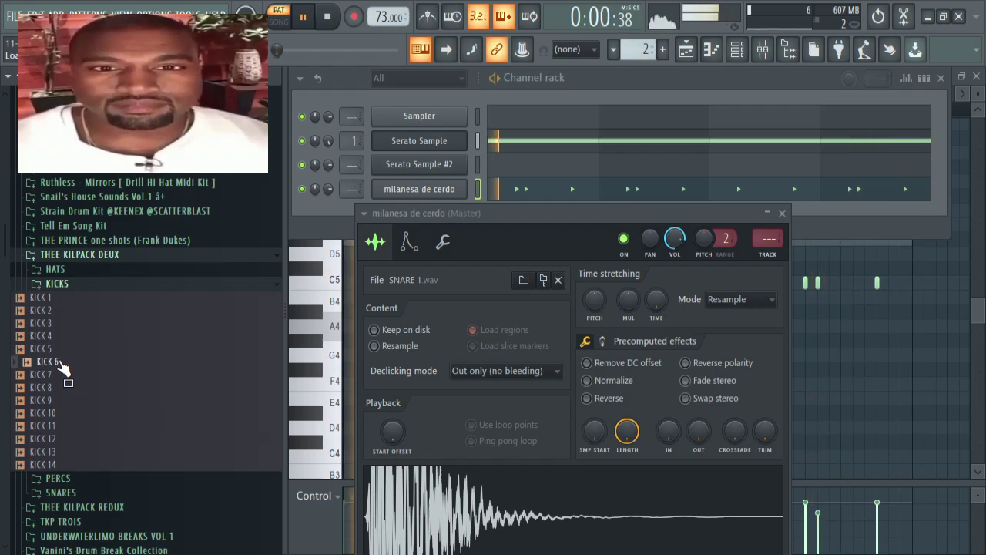
{"action": "left_click_drag", "start_coordinate": [337, 217], "coordinate": [363, 214]}
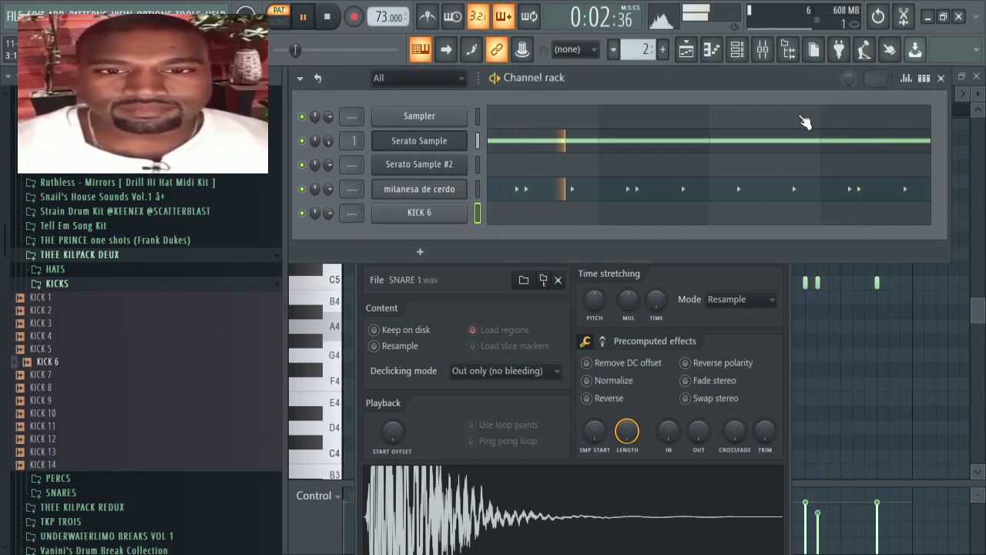
Step: Place KICK 6 notes on C5 at the start of bar 1 and one and a half beats into it
{"action": "left_click", "coordinate": [924, 78]}
{"action": "left_click", "coordinate": [493, 211]}
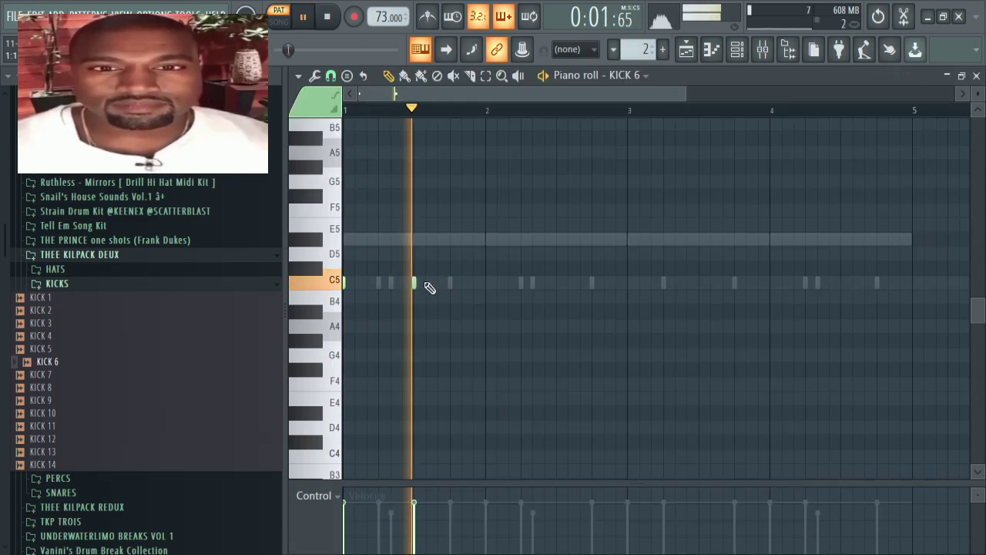
{"action": "key", "text": "space"}
{"action": "key", "text": "space"}
{"action": "left_click_drag", "start_coordinate": [411, 282], "coordinate": [402, 282]}
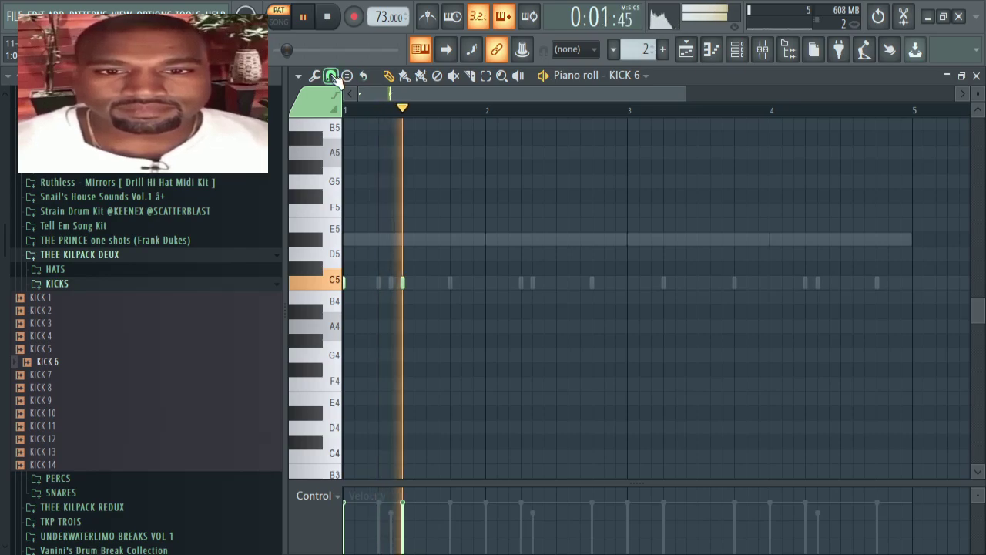
{"action": "key", "text": "space"}
{"action": "key", "text": "space"}
{"action": "right_click", "coordinate": [394, 287]}
{"action": "left_click_drag", "start_coordinate": [402, 283], "coordinate": [397, 283]}
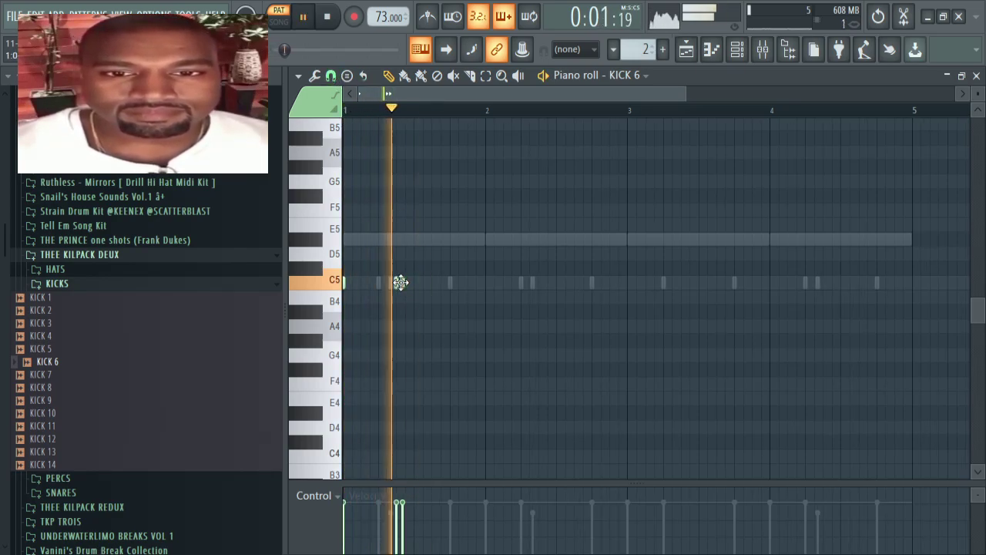
Step: Add KICK 6 notes at the starts of bars 2, 3 and 4, plus one a beat and a half into bar 3
{"action": "left_click", "coordinate": [487, 283]}
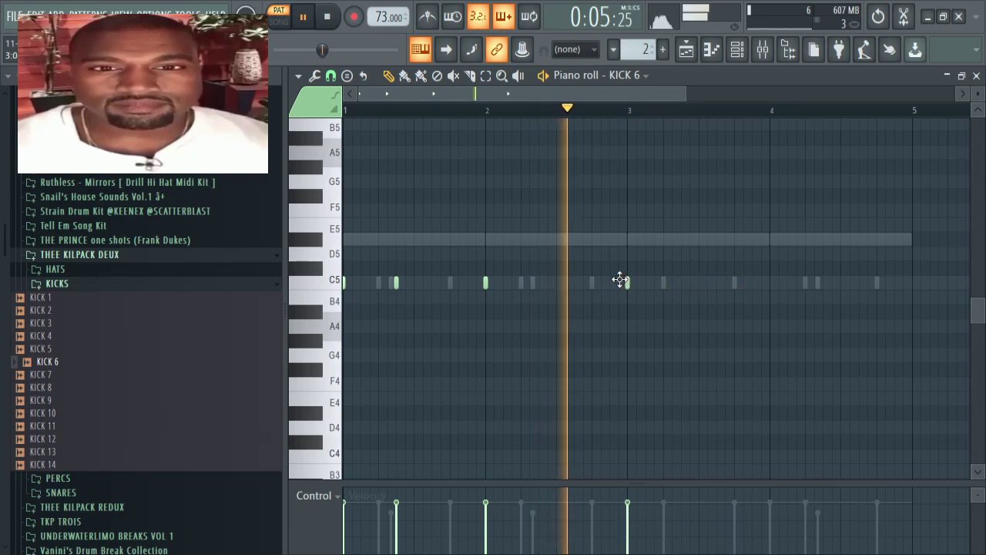
{"action": "left_click", "coordinate": [627, 282]}
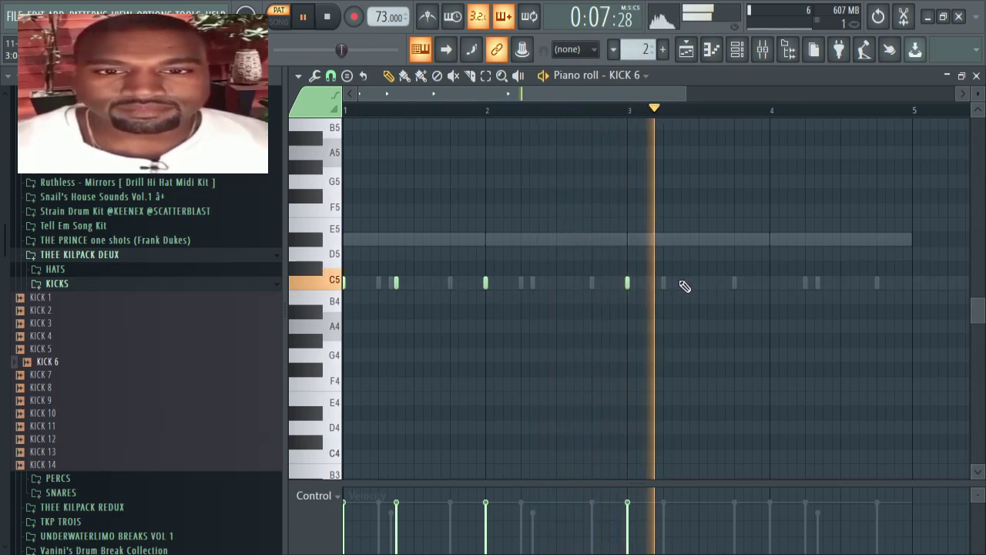
{"action": "left_click", "coordinate": [682, 283]}
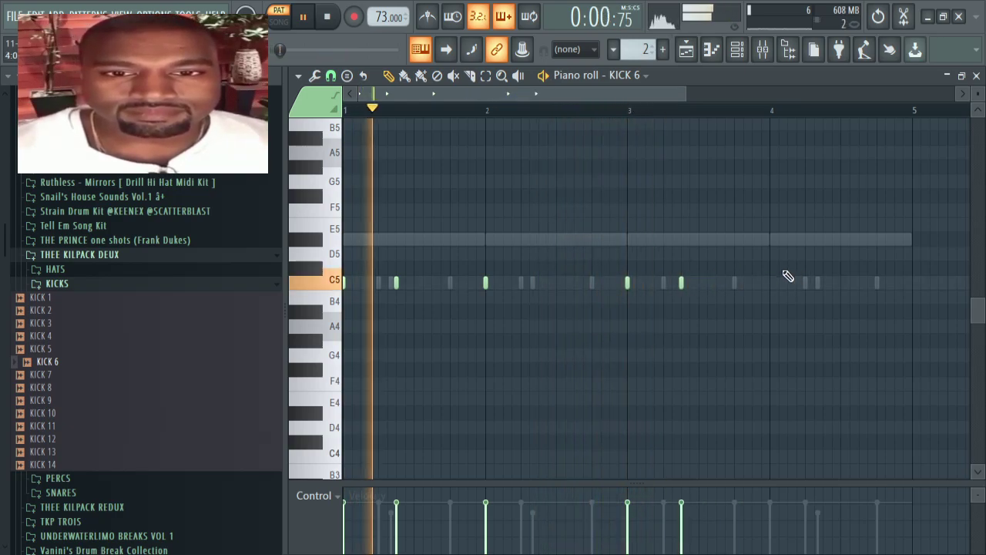
{"action": "left_click", "coordinate": [771, 283]}
Step: Audition samples from the THEE KILPACK DEUX HATS folder and add HAT 9 as a new channel
{"action": "key", "text": "F6"}
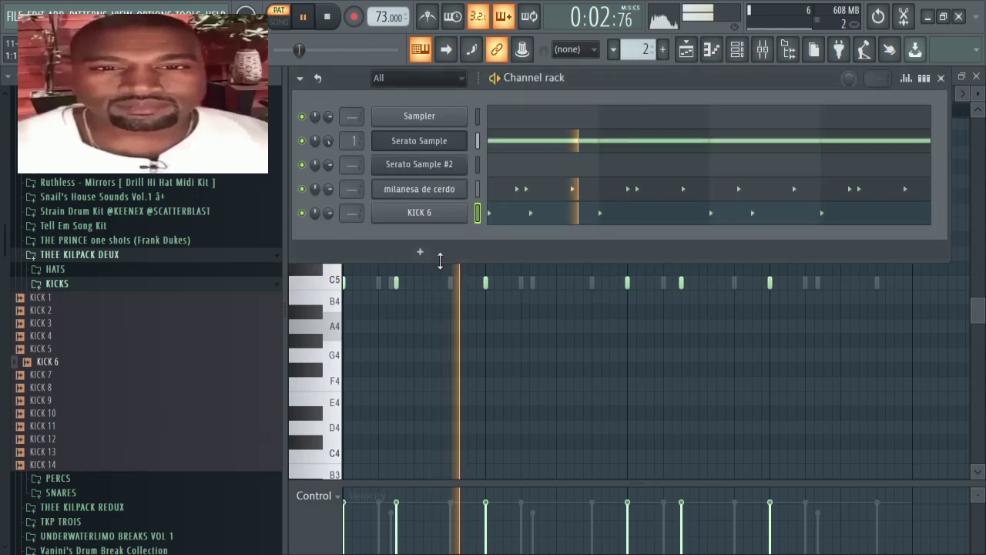
{"action": "left_click", "coordinate": [419, 213]}
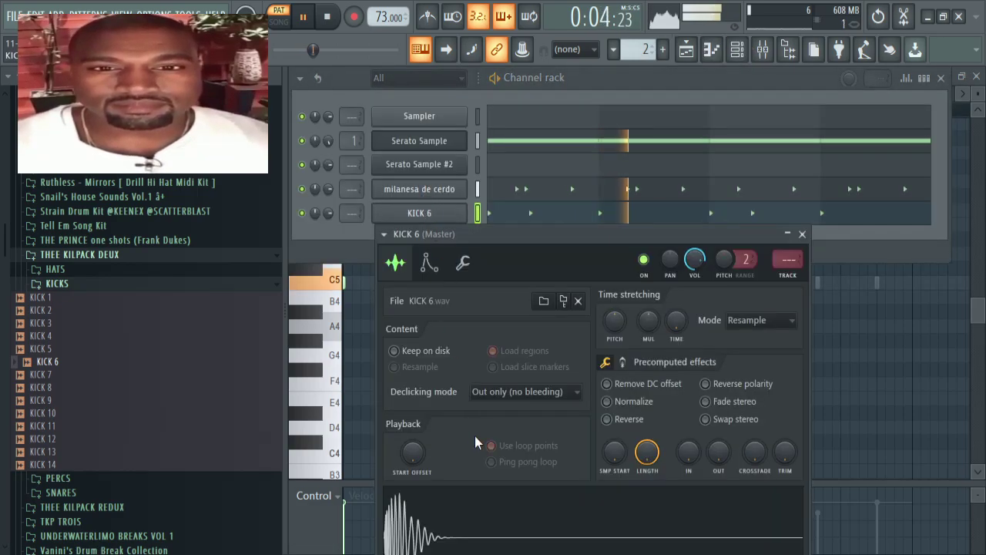
{"action": "left_click", "coordinate": [62, 283]}
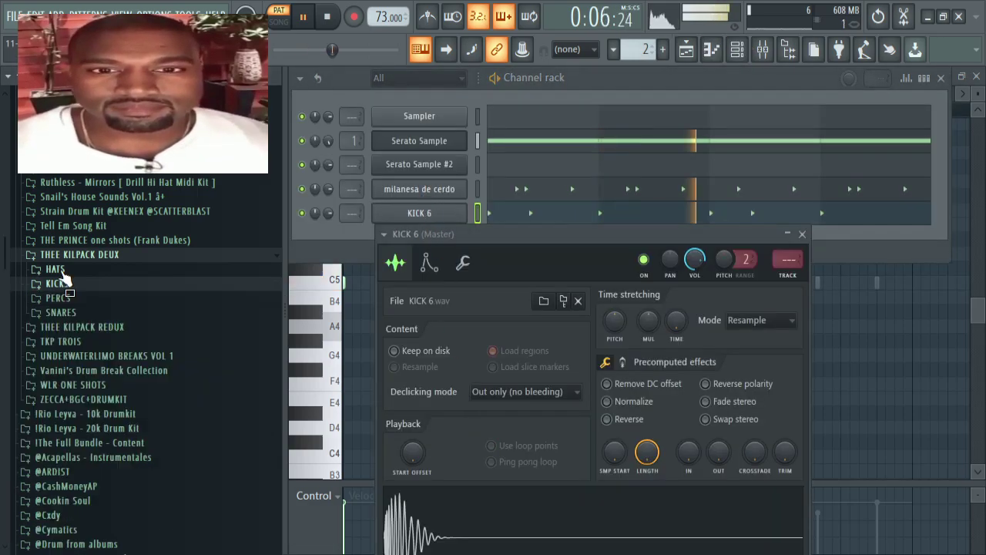
{"action": "left_click", "coordinate": [62, 271]}
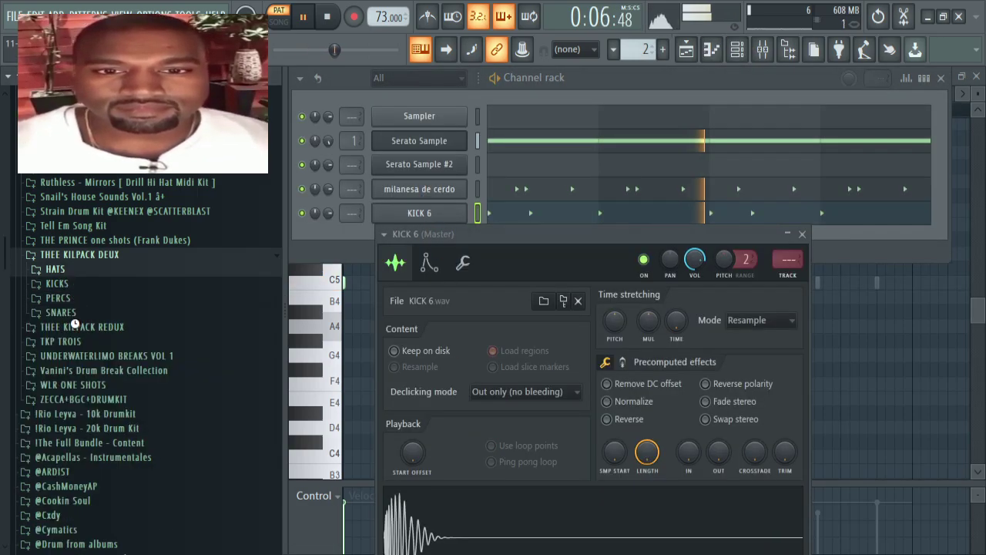
{"action": "left_click", "coordinate": [75, 321]}
{"action": "left_click", "coordinate": [75, 336]}
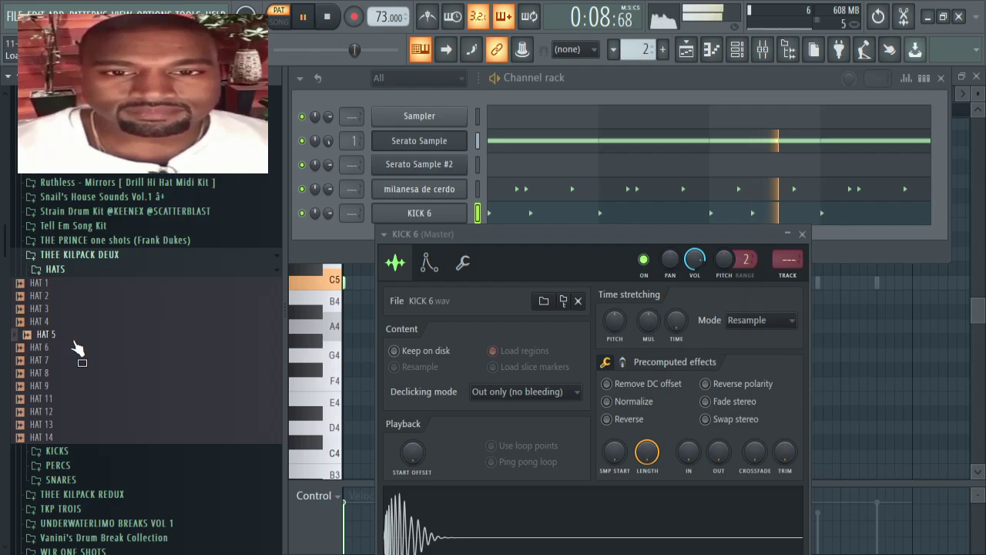
{"action": "left_click", "coordinate": [71, 373]}
{"action": "left_click", "coordinate": [67, 385]}
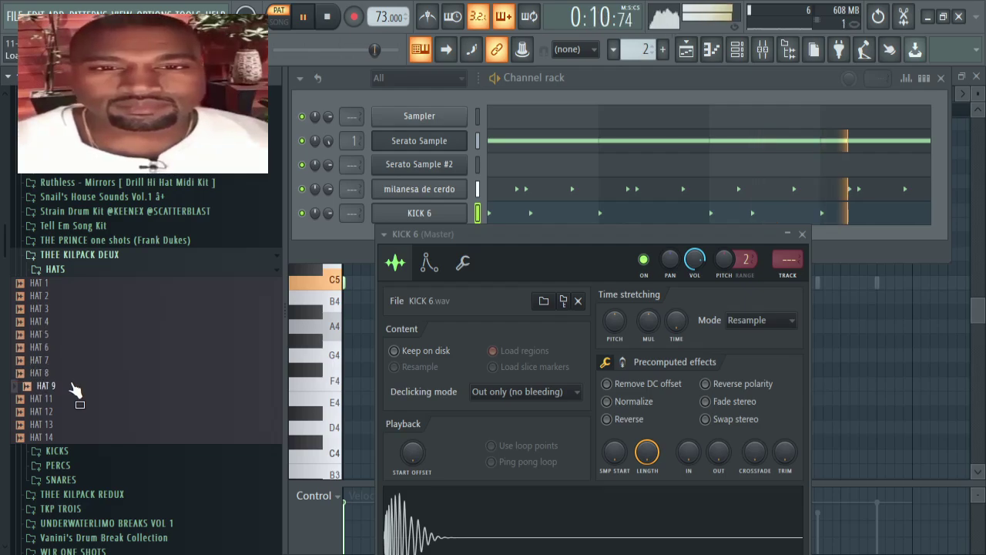
{"action": "left_click", "coordinate": [53, 374]}
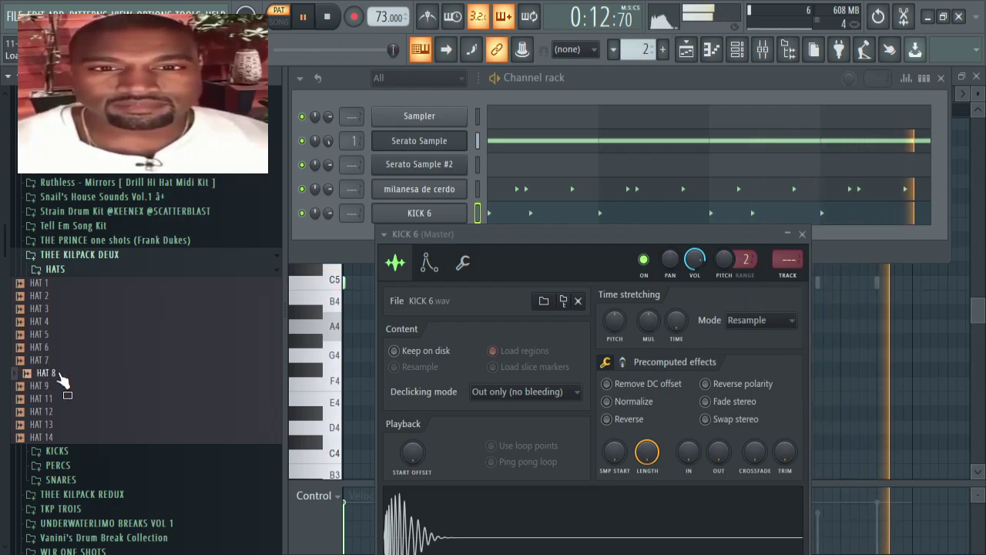
{"action": "left_click_drag", "start_coordinate": [58, 382], "coordinate": [492, 250]}
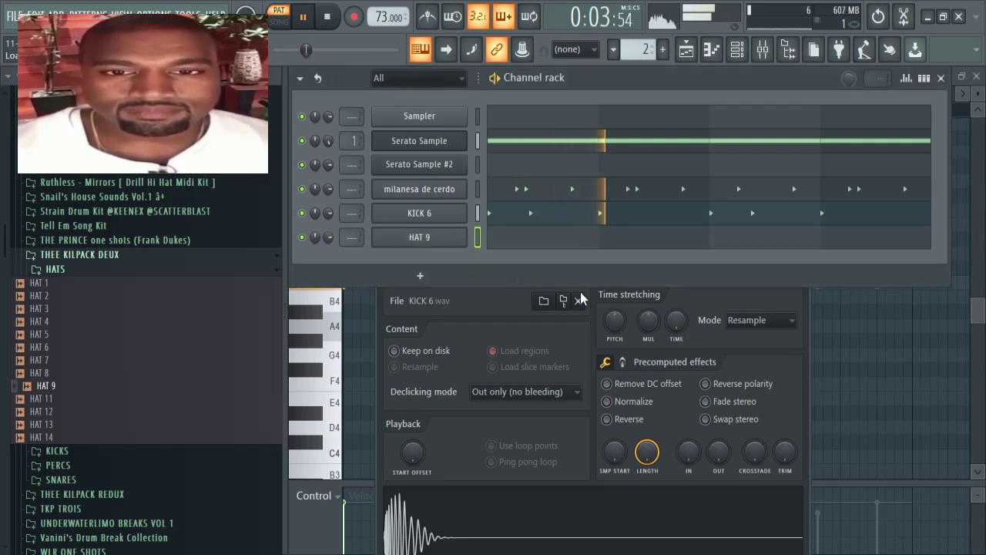
Step: Fill the HAT 9 channel with a note every two steps across four bars and open its piano roll
{"action": "left_click", "coordinate": [620, 290]}
{"action": "left_click", "coordinate": [531, 242]}
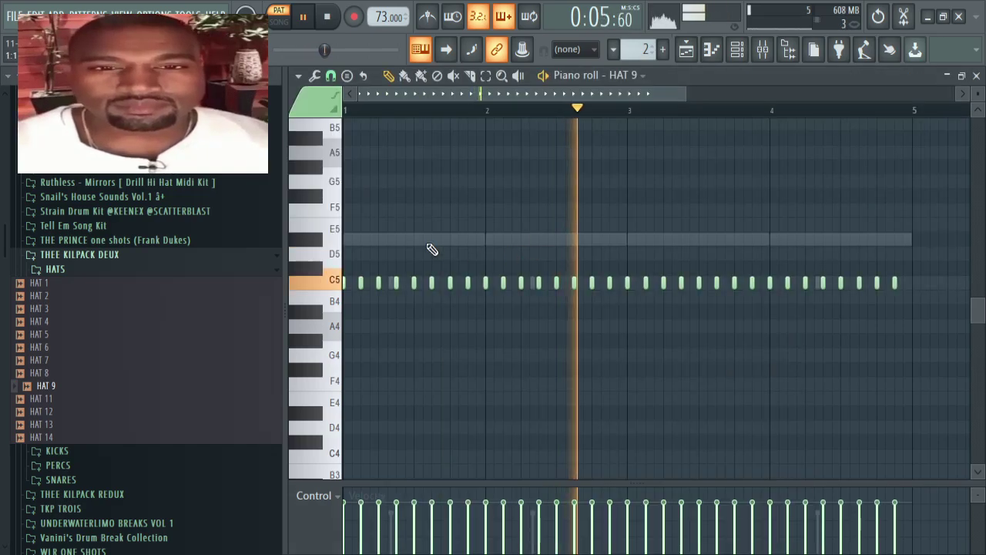
Step: Add an extra C5 hat note in bar 2, a third of a beat after beat 2
{"action": "scroll", "coordinate": [368, 109], "scroll_direction": "up", "scroll_amount": 3}
{"action": "scroll", "coordinate": [373, 113], "scroll_direction": "up", "scroll_amount": 2}
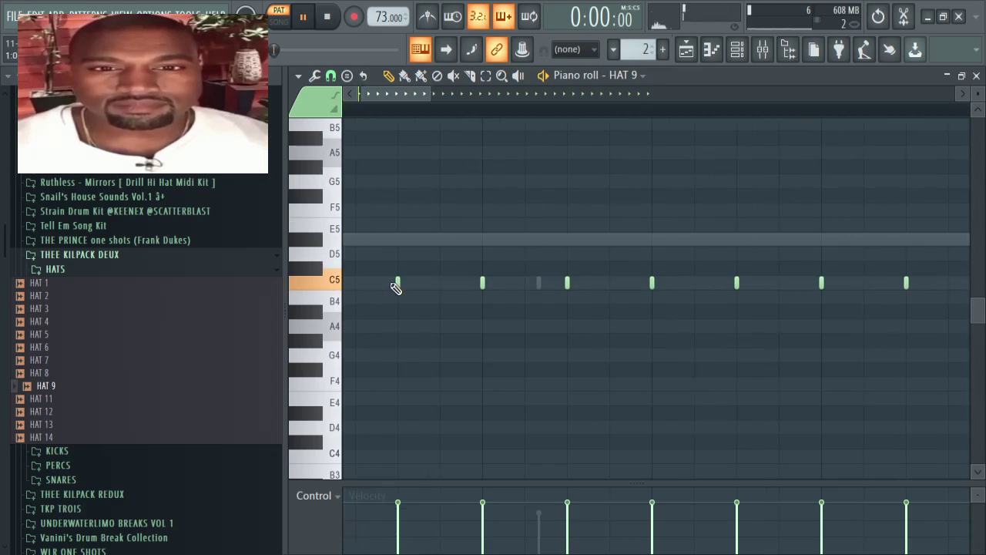
{"action": "scroll", "coordinate": [392, 119], "scroll_direction": "down", "scroll_amount": 2}
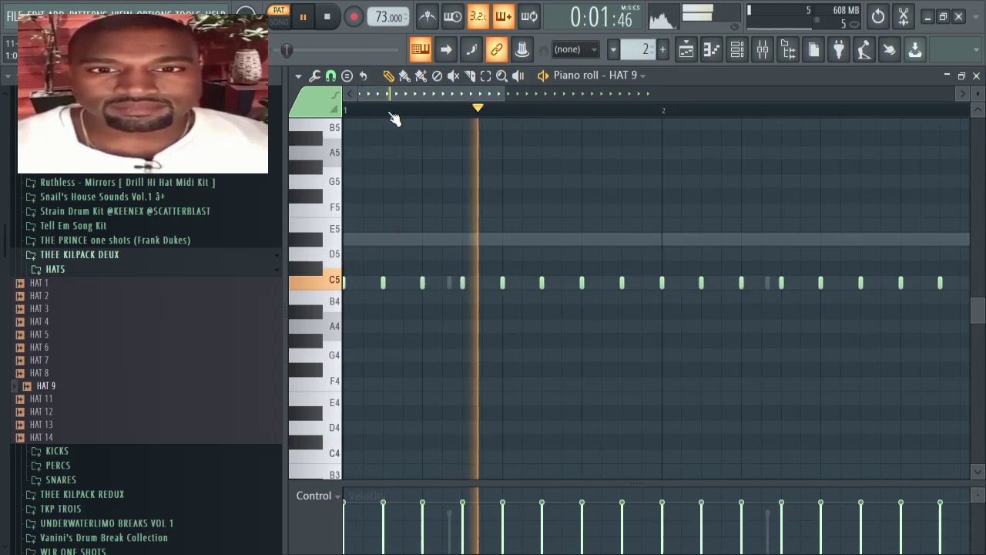
{"action": "scroll", "coordinate": [392, 120], "scroll_direction": "down", "scroll_amount": 4}
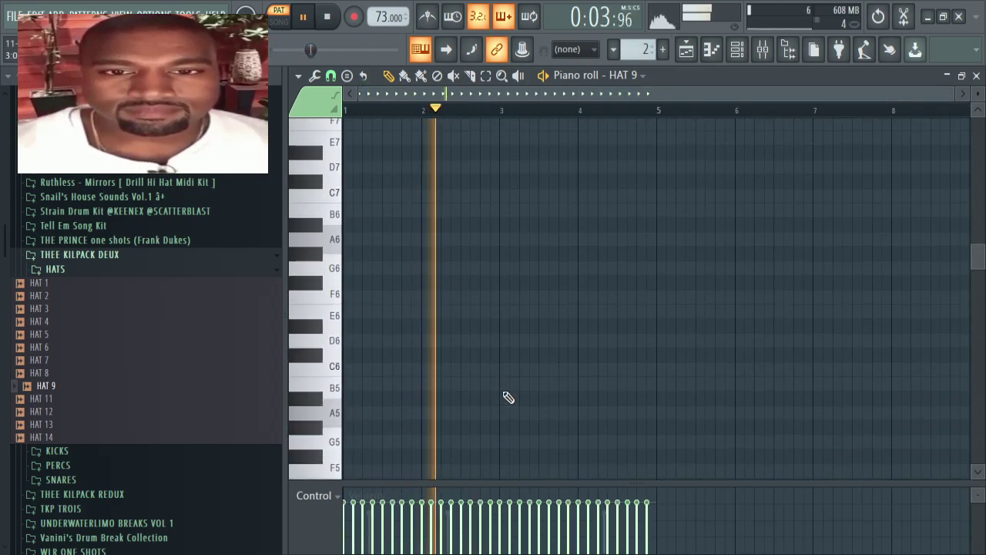
{"action": "scroll", "coordinate": [408, 134], "scroll_direction": "up", "scroll_amount": 3}
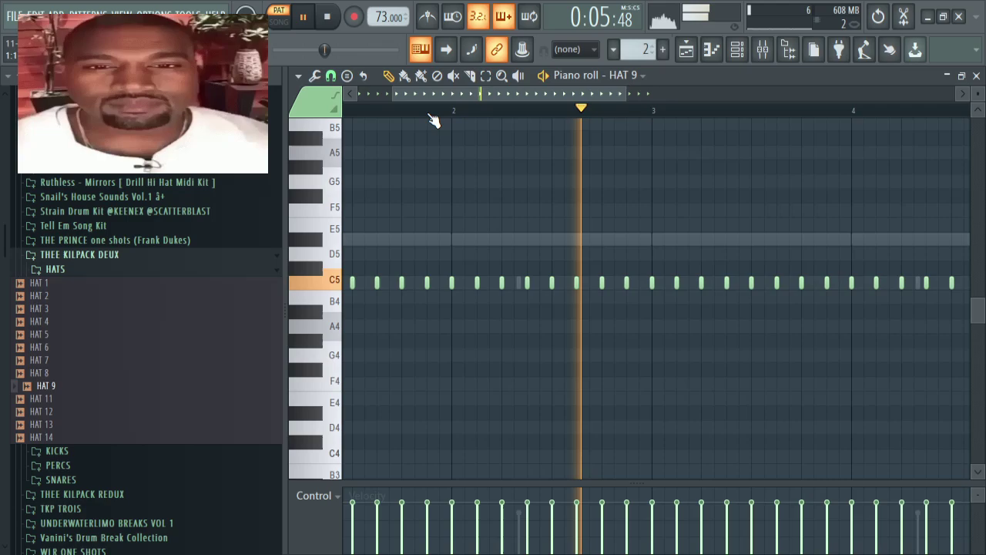
{"action": "scroll", "coordinate": [434, 120], "scroll_direction": "up", "scroll_amount": 2}
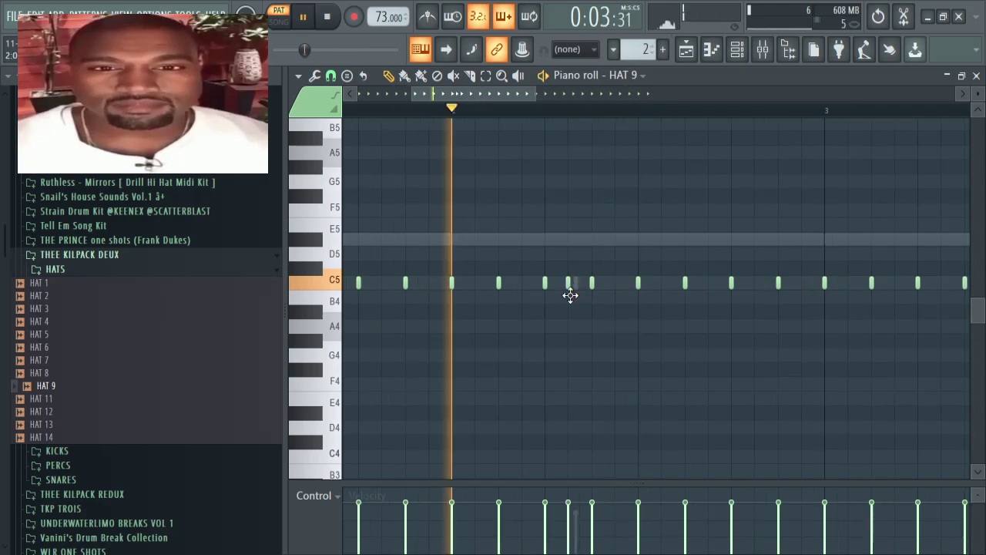
{"action": "scroll", "coordinate": [566, 323], "scroll_direction": "up", "scroll_amount": 4}
{"action": "scroll", "coordinate": [570, 293], "scroll_direction": "down", "scroll_amount": 5}
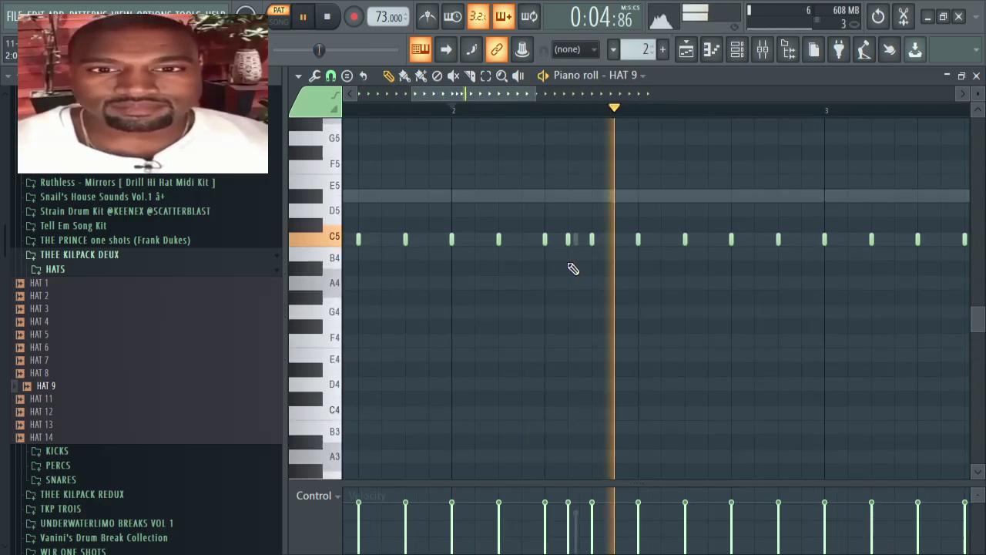
{"action": "right_click", "coordinate": [569, 239]}
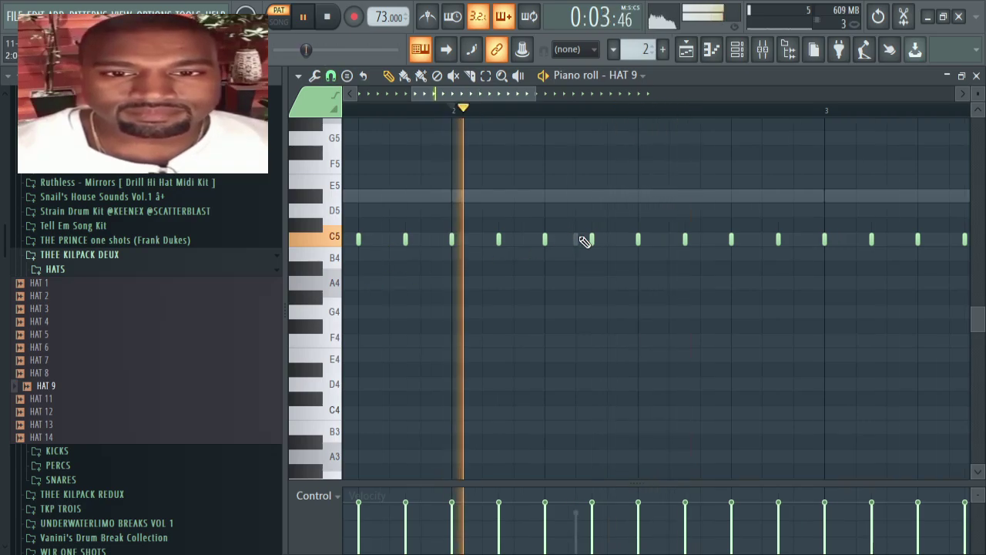
{"action": "left_click", "coordinate": [577, 239]}
Step: Add another extra C5 hat note in bar 2, a third of a beat after beat 4
{"action": "scroll", "coordinate": [560, 292], "scroll_direction": "up", "scroll_amount": 4}
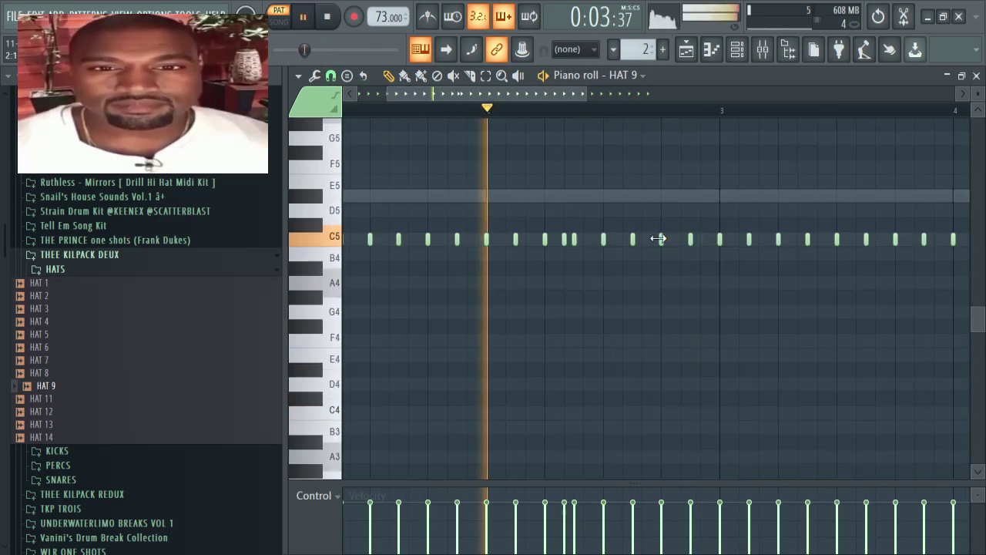
{"action": "left_click", "coordinate": [643, 238]}
{"action": "scroll", "coordinate": [646, 312], "scroll_direction": "up", "scroll_amount": 1}
{"action": "scroll", "coordinate": [649, 317], "scroll_direction": "up", "scroll_amount": 4}
{"action": "scroll", "coordinate": [649, 317], "scroll_direction": "down", "scroll_amount": 5}
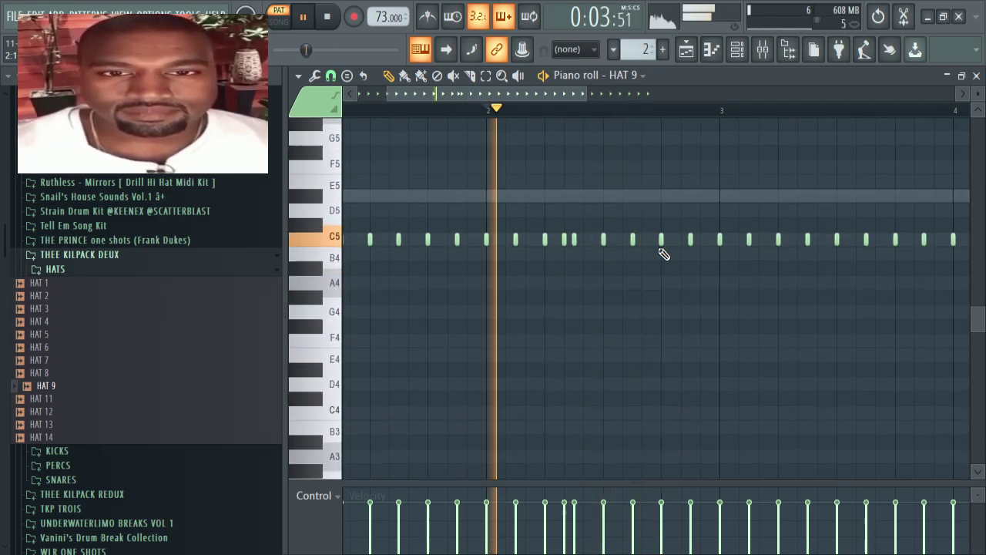
{"action": "left_click", "coordinate": [681, 239]}
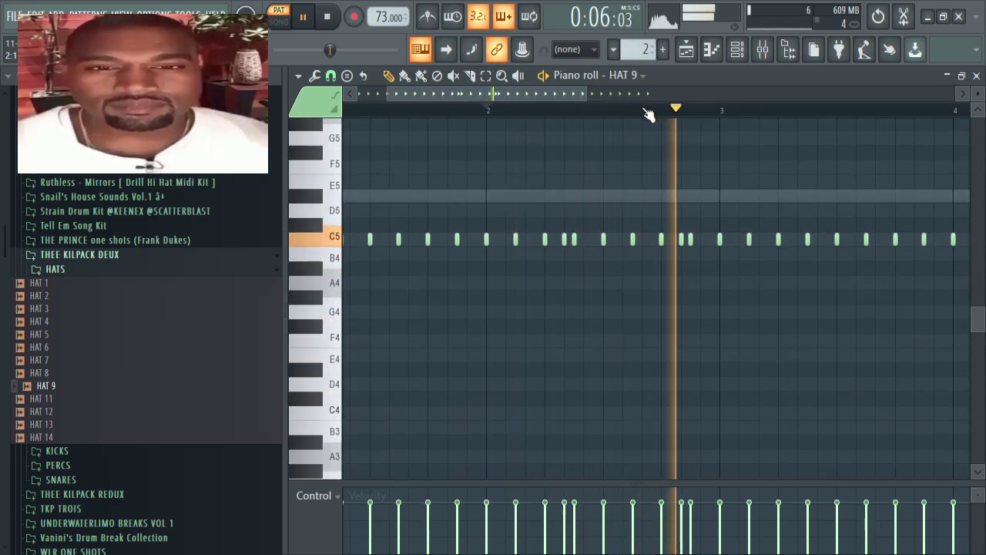
Step: Add an extra C5 hat note in bar 4, a third of a beat before beat 4, and play the pattern
{"action": "scroll", "coordinate": [650, 114], "scroll_direction": "down", "scroll_amount": 4}
{"action": "scroll", "coordinate": [649, 114], "scroll_direction": "down", "scroll_amount": 1}
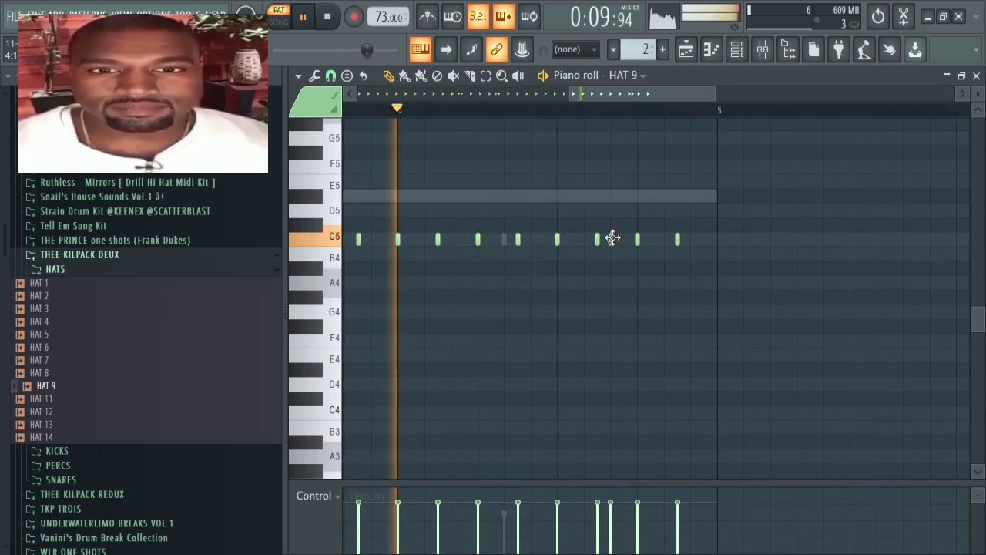
{"action": "scroll", "coordinate": [588, 113], "scroll_direction": "down", "scroll_amount": 4}
{"action": "scroll", "coordinate": [583, 299], "scroll_direction": "up", "scroll_amount": 4}
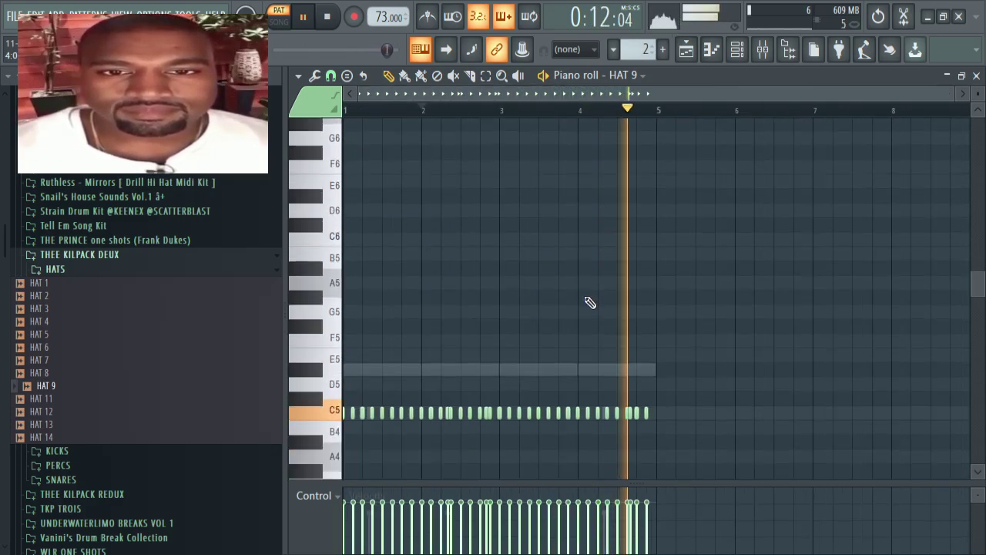
{"action": "scroll", "coordinate": [590, 301], "scroll_direction": "down", "scroll_amount": 4}
{"action": "scroll", "coordinate": [641, 107], "scroll_direction": "up", "scroll_amount": 4}
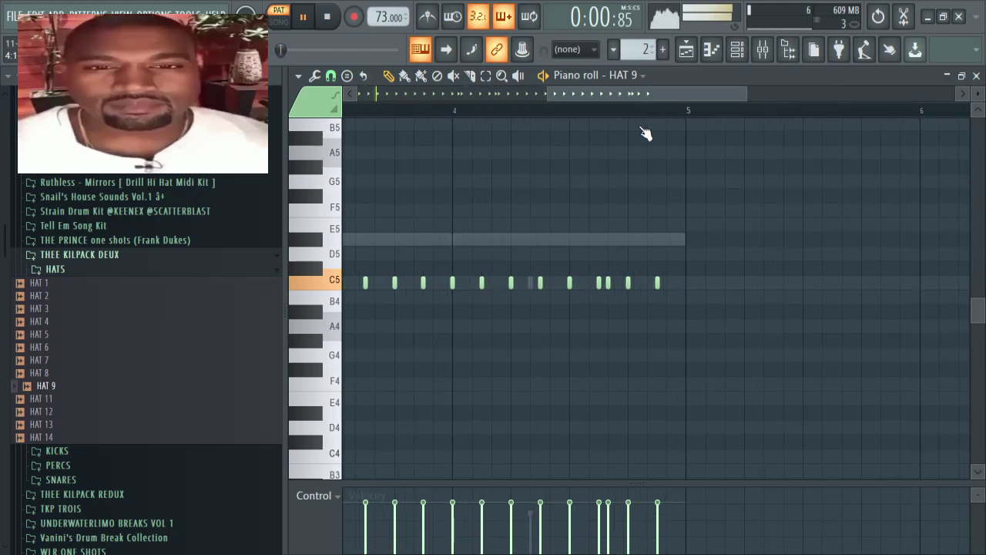
{"action": "scroll", "coordinate": [633, 113], "scroll_direction": "down", "scroll_amount": 3}
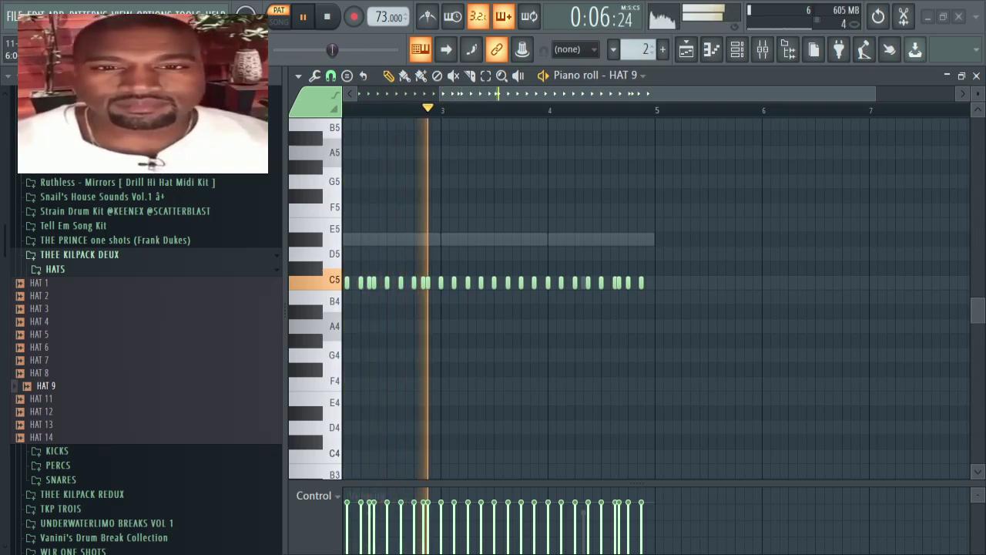
Step: Switch from FL Studio to the OBS window
{"action": "left_click", "coordinate": [499, 543]}
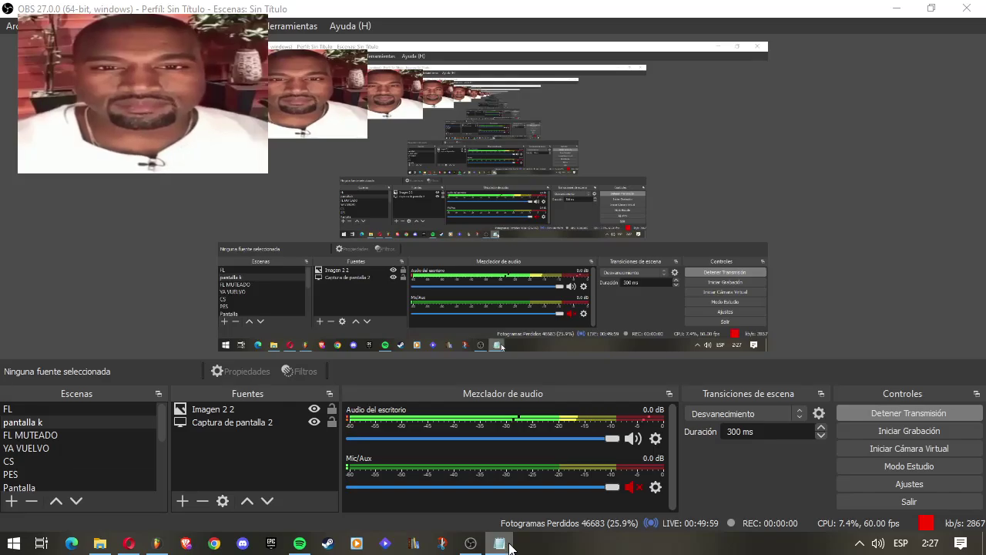
Step: Return from OBS to the FL Studio piano roll, briefly viewing the Notepad note
{"action": "left_click", "coordinate": [483, 548]}
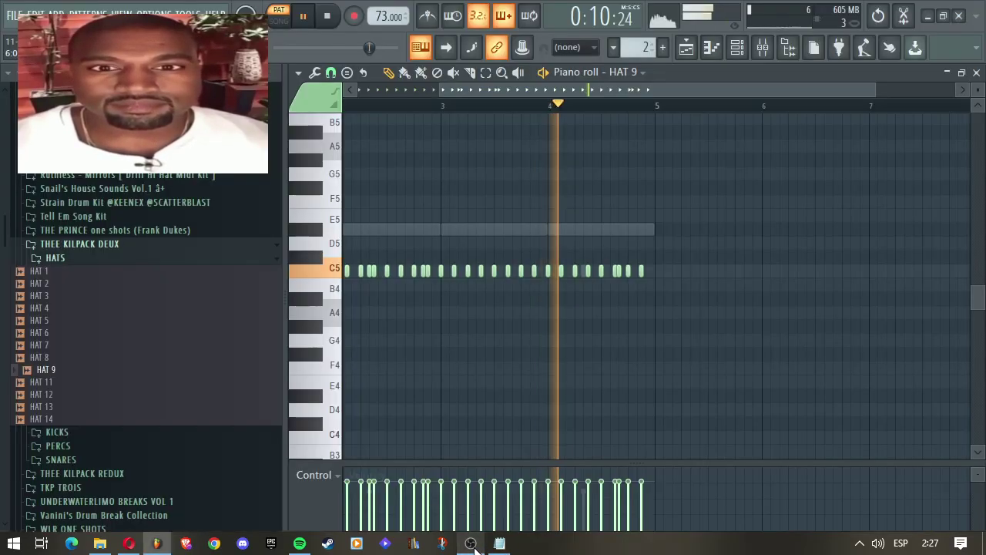
{"action": "left_click", "coordinate": [499, 543]}
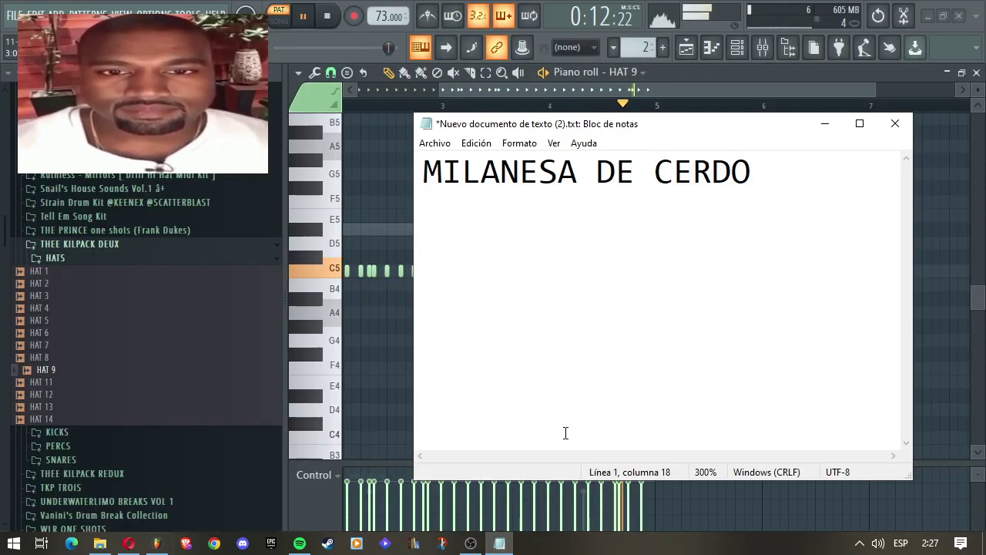
{"action": "left_click", "coordinate": [505, 547]}
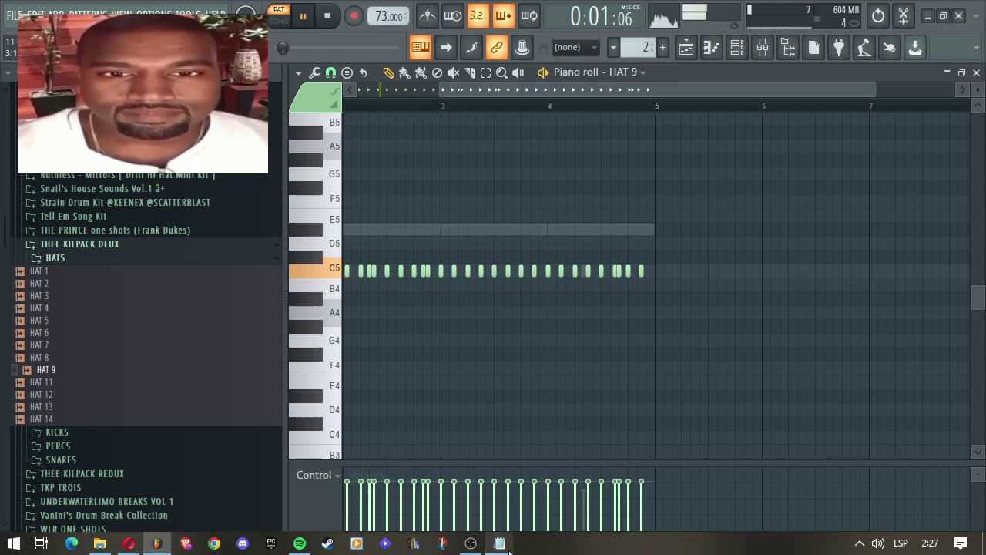
{"action": "left_click", "coordinate": [471, 543]}
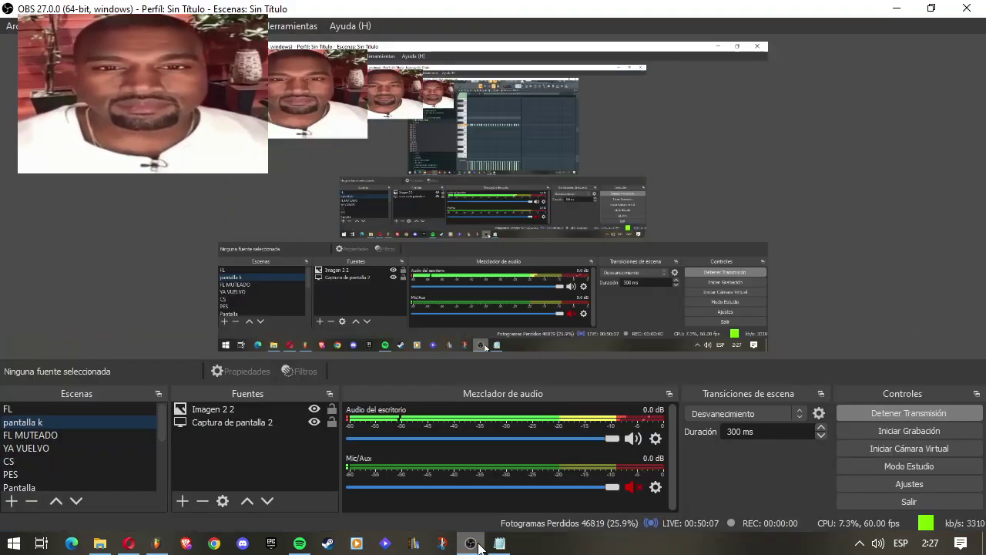
{"action": "left_click", "coordinate": [478, 547]}
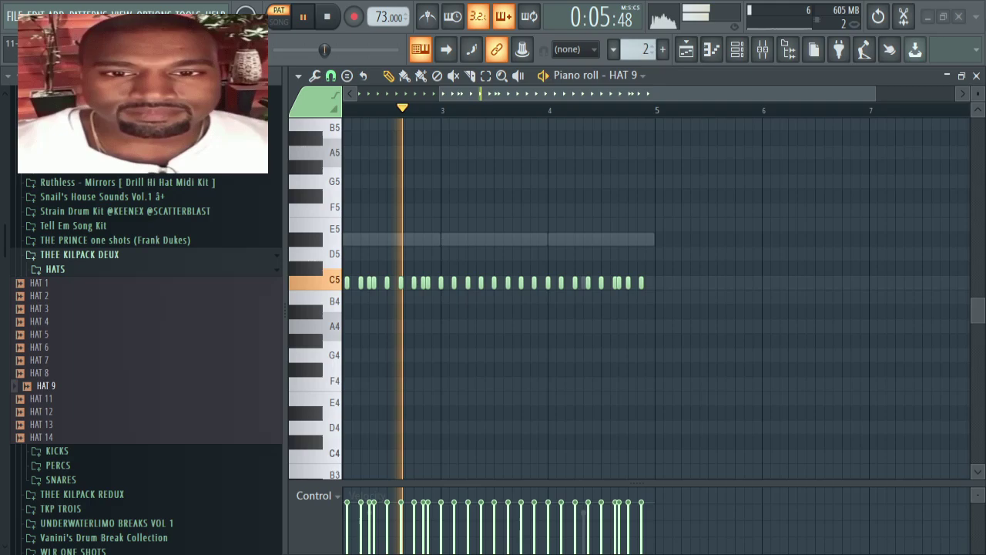
{"action": "left_click", "coordinate": [469, 90]}
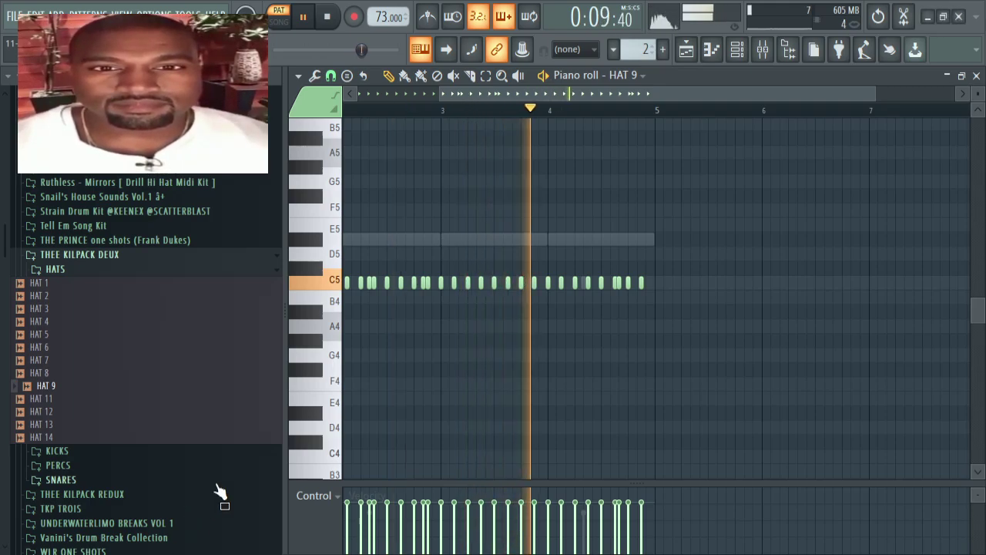
Step: Show the channel rack, stop the pattern playback and start a new project
{"action": "key", "text": "F6"}
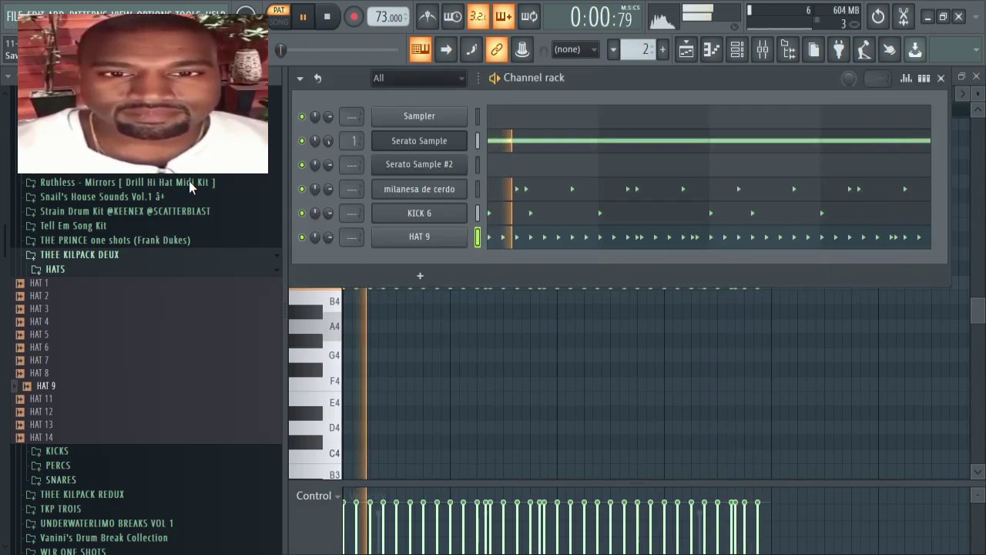
{"action": "key", "text": "space"}
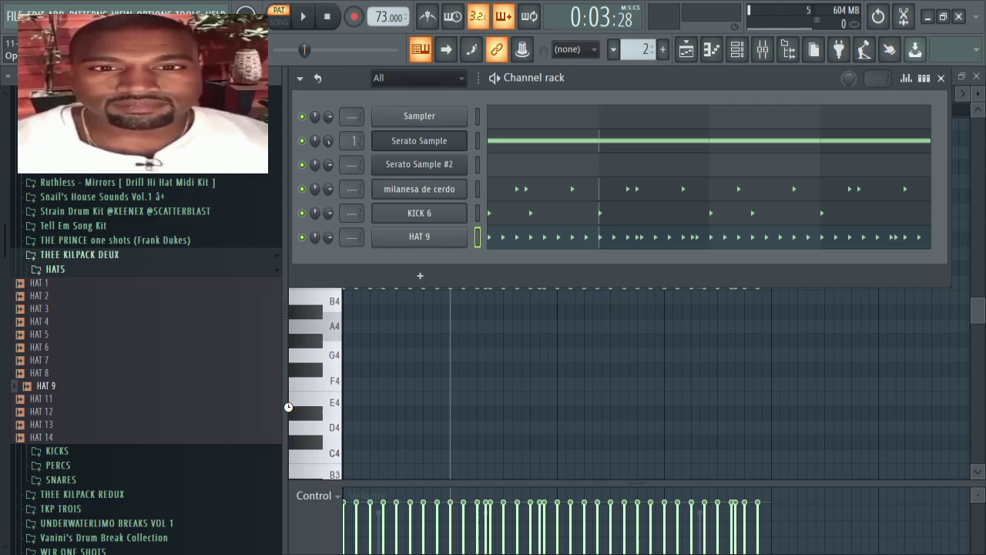
{"action": "key", "text": "ctrl+n"}
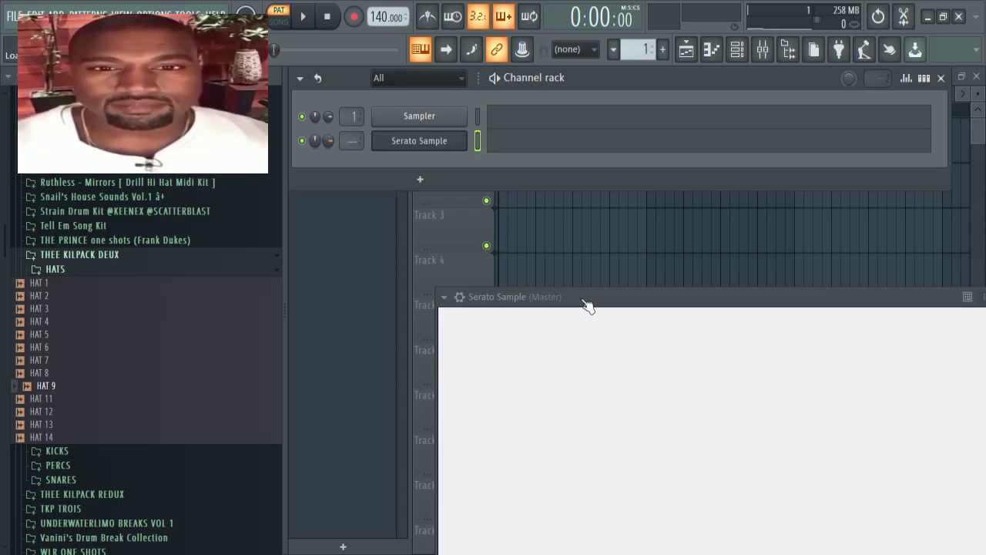
Step: Slice the Paradise - Quiet Times track automatically with Find Samples and set the project tempo to 97 BPM
{"action": "left_click_drag", "start_coordinate": [600, 300], "coordinate": [528, 113]}
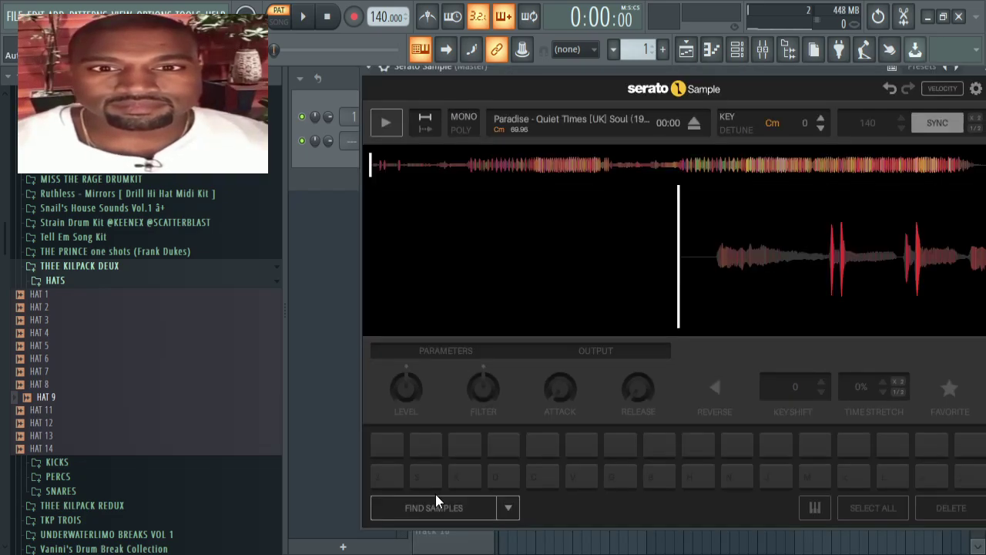
{"action": "left_click", "coordinate": [436, 498]}
{"action": "left_click_drag", "start_coordinate": [568, 71], "coordinate": [548, 95]}
{"action": "key", "text": "t"}
{"action": "left_click_drag", "start_coordinate": [380, 17], "coordinate": [380, 51]}
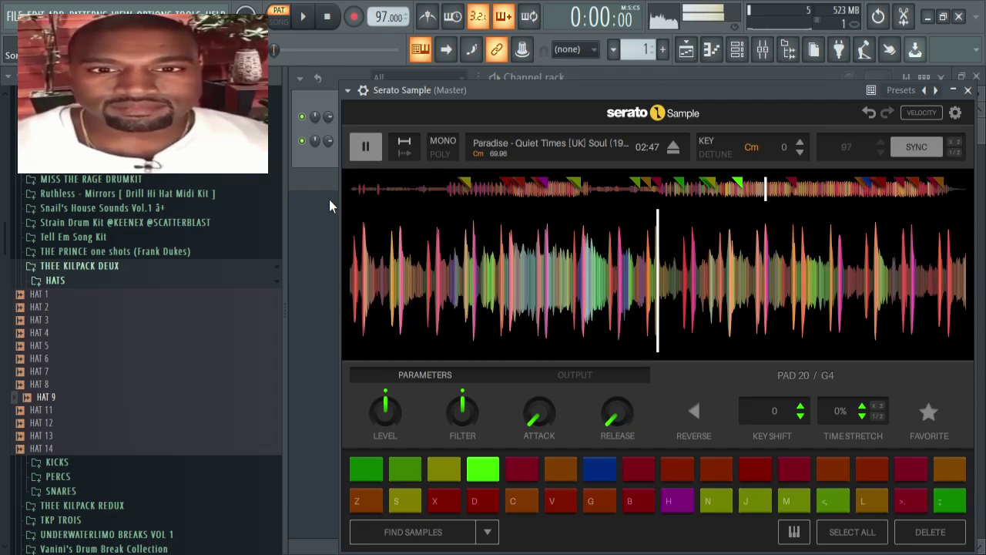
Step: Audition pad 20 and move its start marker earlier, onto the drum hit at about 02:37
{"action": "key", "text": "t"}
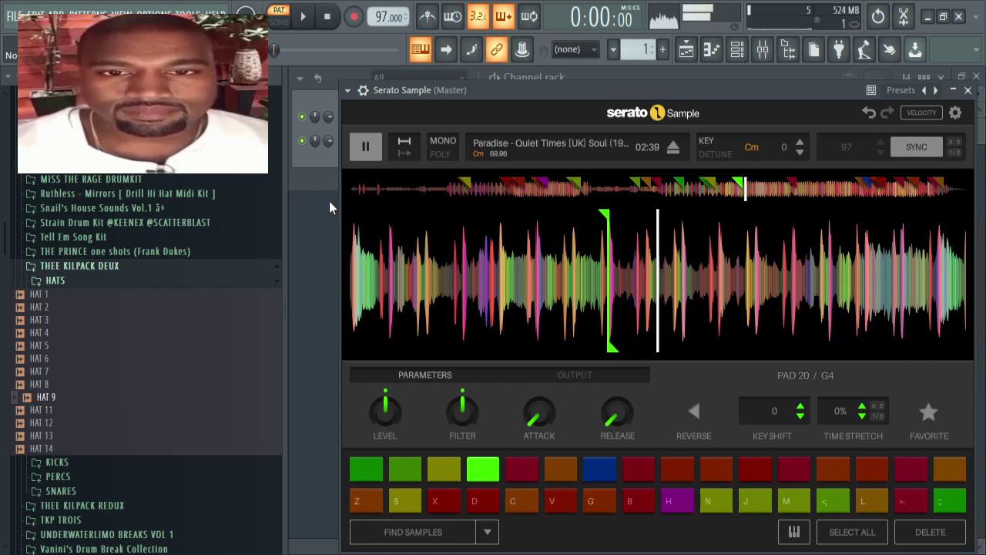
{"action": "key", "text": "r"}
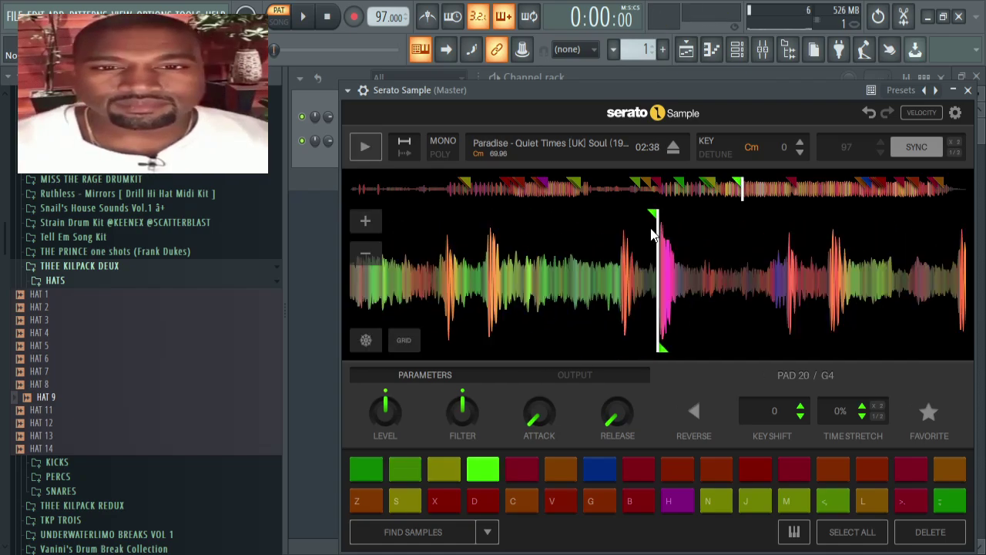
{"action": "mouse_move", "coordinate": [652, 215]}
{"action": "left_mouse_down"}
{"action": "mouse_move", "coordinate": [619, 228]}
{"action": "mouse_move", "coordinate": [526, 223]}
{"action": "left_mouse_up"}
{"action": "key", "text": "space"}
{"action": "key", "text": "t"}
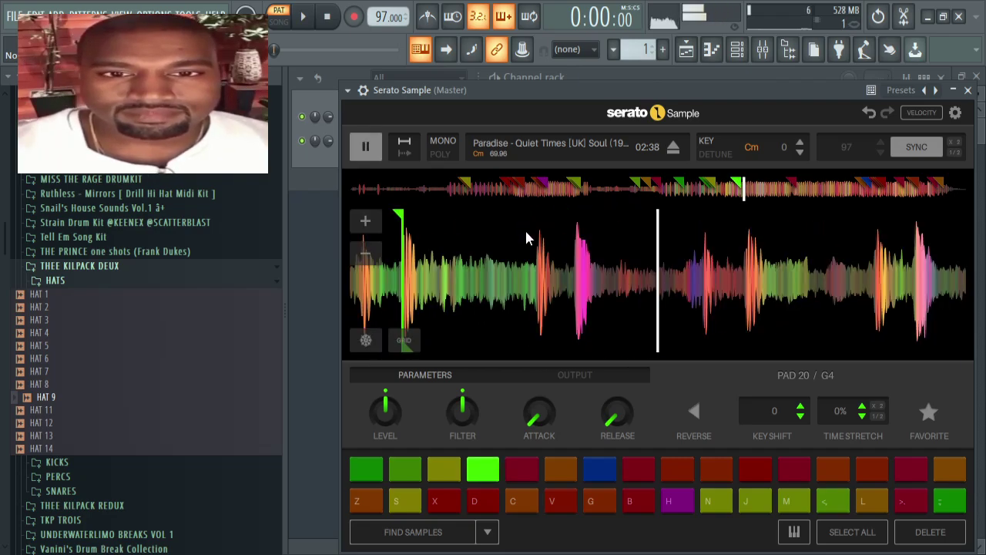
Step: Look over the note range in Serato Sample's empty piano roll and return to the channel rack
{"action": "left_click", "coordinate": [332, 188]}
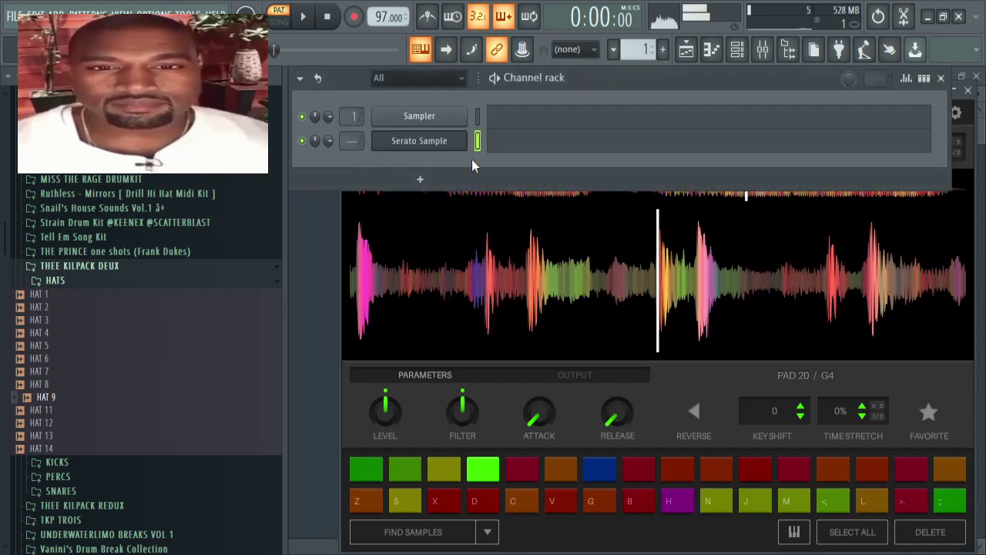
{"action": "left_click", "coordinate": [508, 146]}
{"action": "scroll", "coordinate": [404, 301], "scroll_direction": "down", "scroll_amount": 2}
{"action": "scroll", "coordinate": [406, 304], "scroll_direction": "down", "scroll_amount": 3}
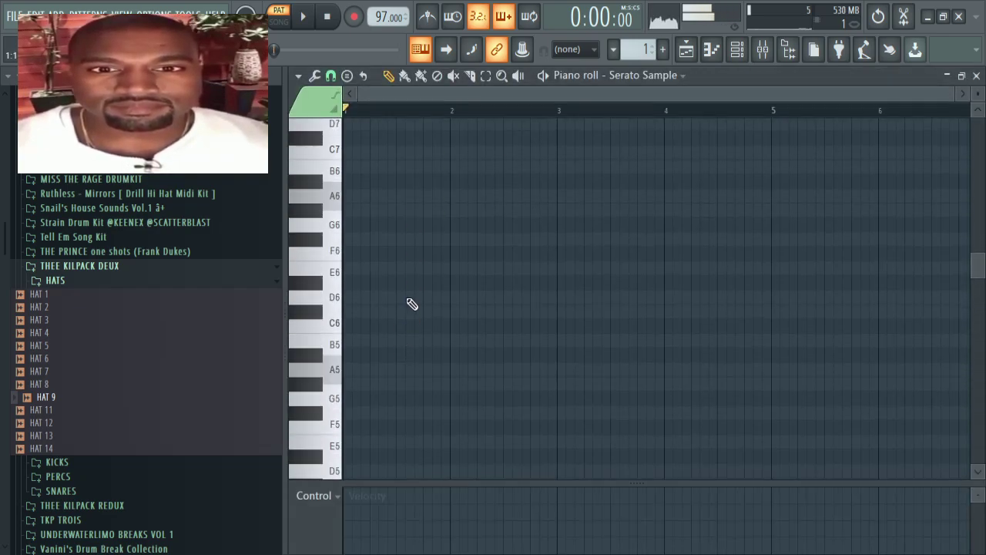
{"action": "scroll", "coordinate": [412, 292], "scroll_direction": "up", "scroll_amount": 4}
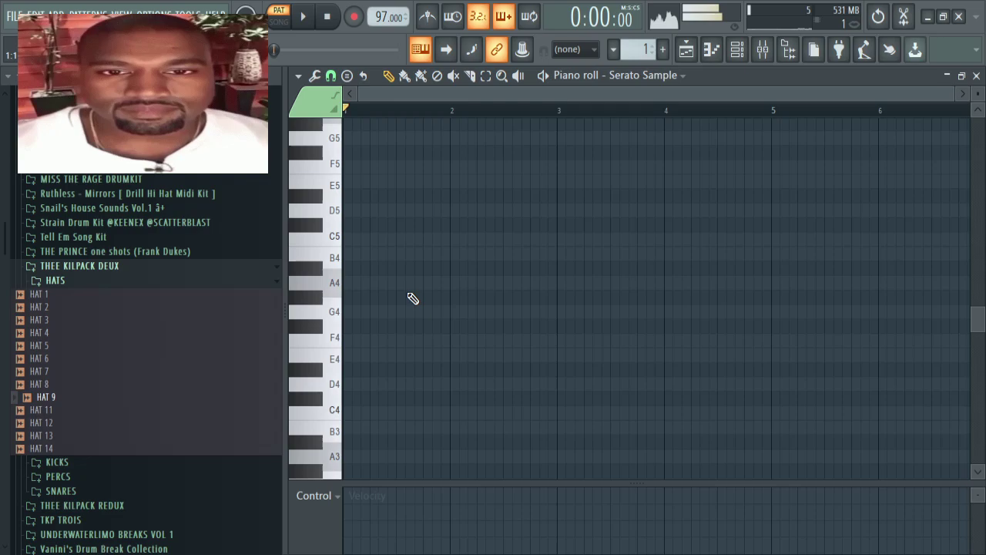
{"action": "scroll", "coordinate": [413, 298], "scroll_direction": "down", "scroll_amount": 3}
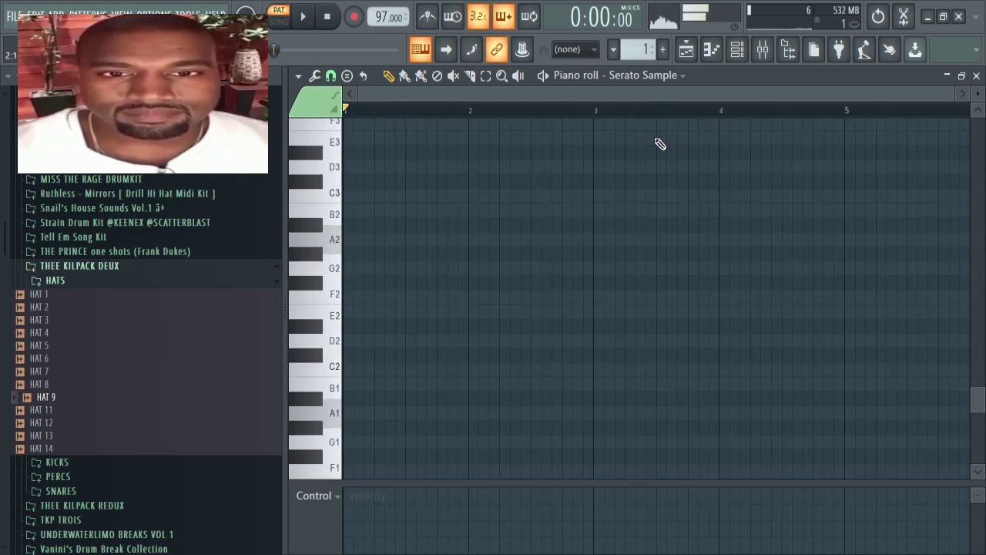
{"action": "left_click", "coordinate": [737, 49]}
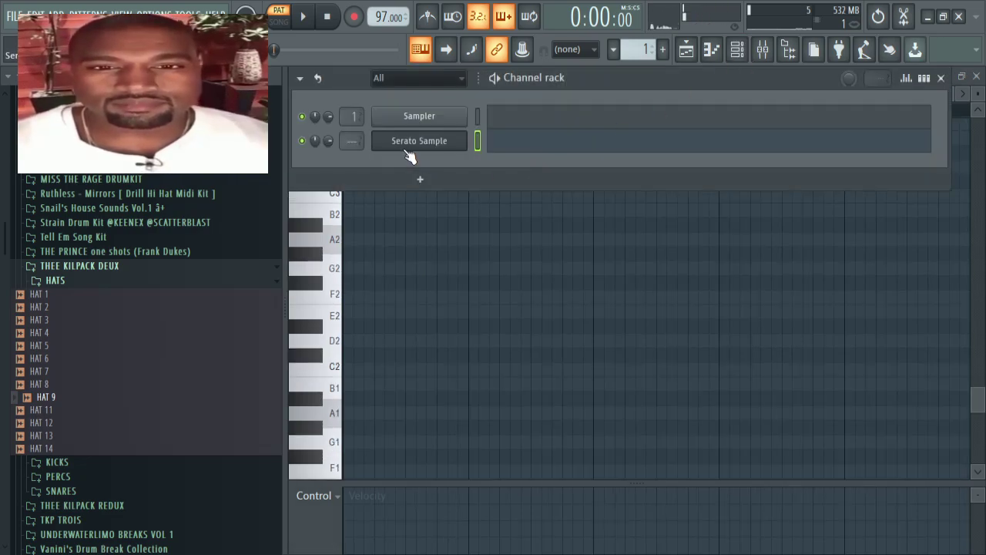
Step: Audition the slices on pad 20 and its neighbouring pads in Serato Sample
{"action": "key", "text": "t"}
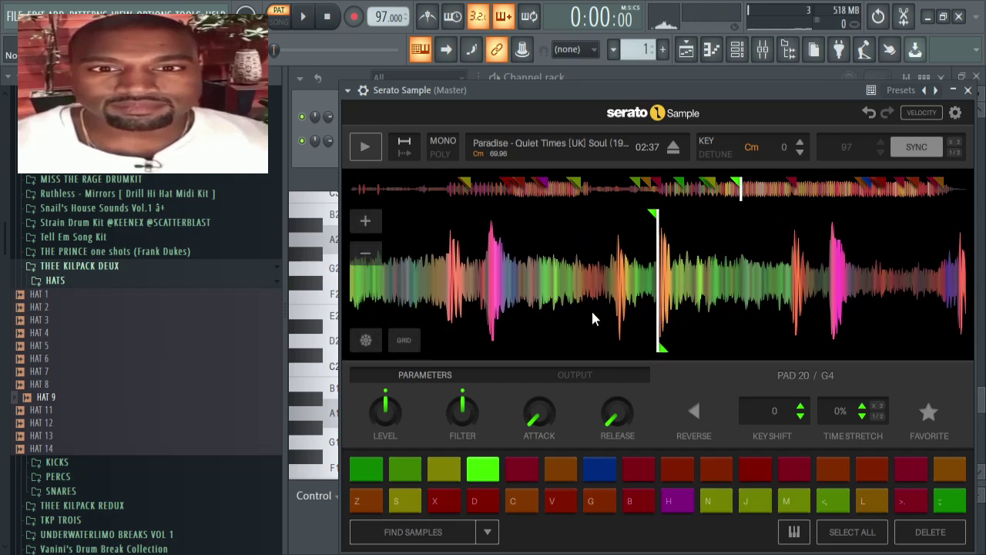
{"action": "key", "text": "t"}
{"action": "key", "text": "y"}
{"action": "key", "text": "t"}
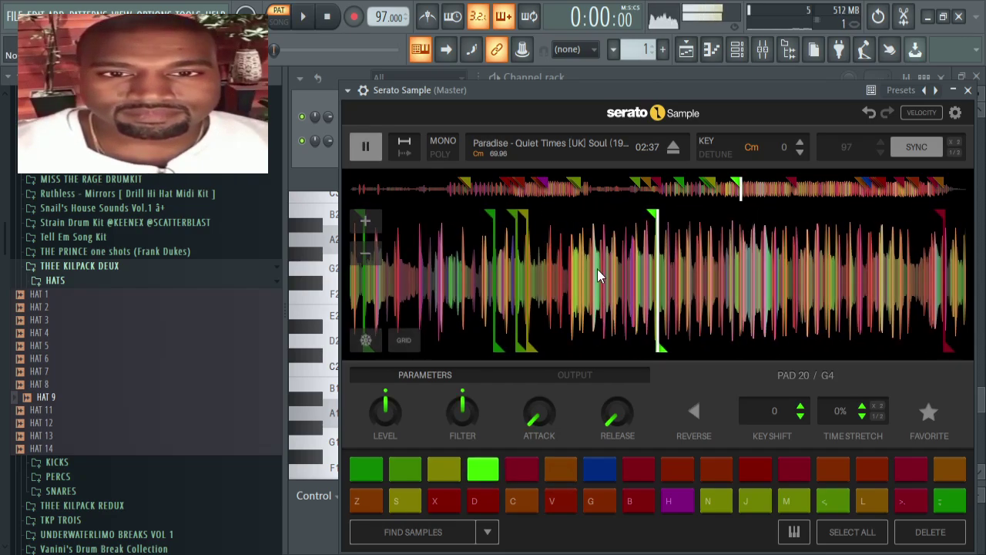
{"action": "key", "text": "6"}
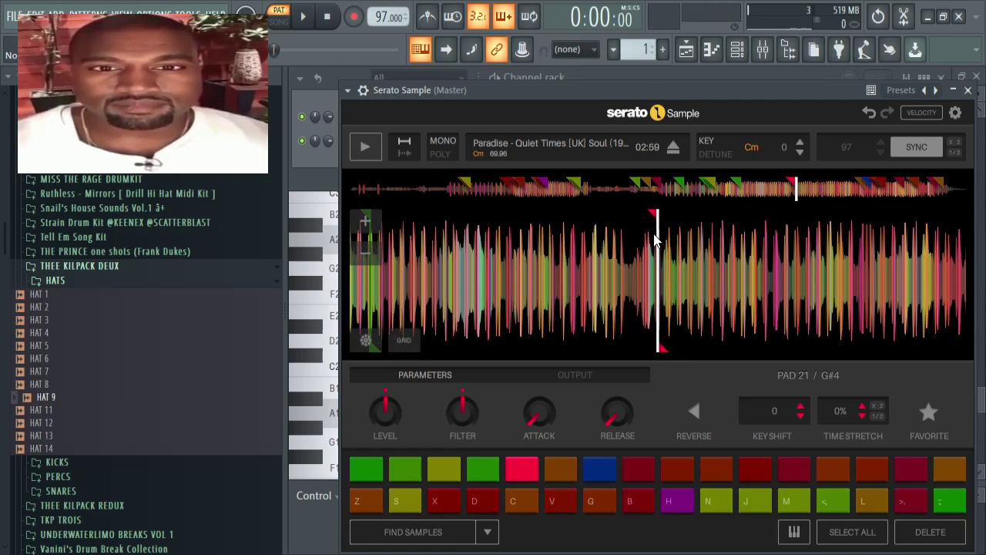
Step: Move pad 21's start marker to just before the drum hit at about 02:45 and audition the slice
{"action": "left_click", "coordinate": [523, 469]}
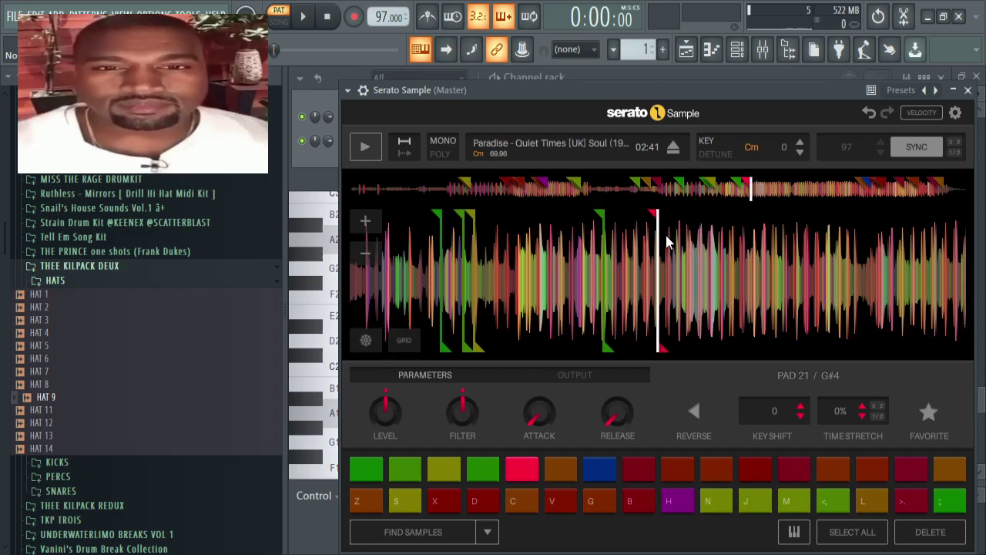
{"action": "scroll", "coordinate": [668, 242], "scroll_direction": "up", "scroll_amount": 5}
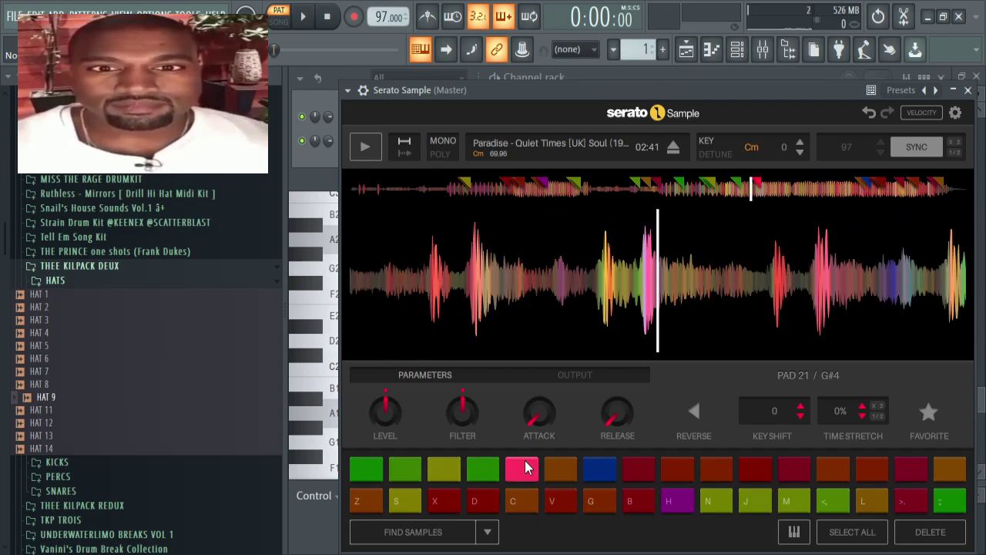
{"action": "key", "text": "t"}
{"action": "key", "text": "y"}
{"action": "left_click", "coordinate": [525, 478]}
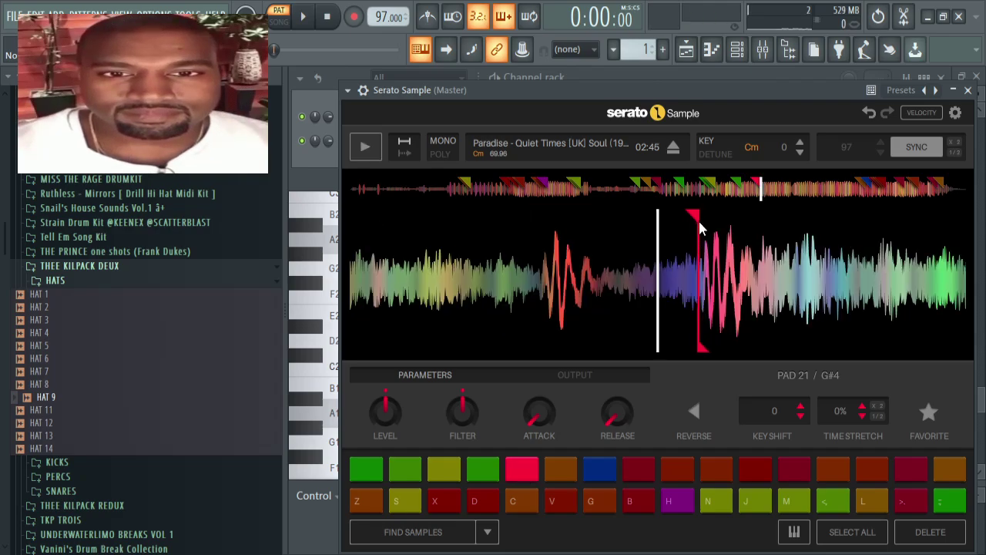
{"action": "left_click", "coordinate": [524, 471]}
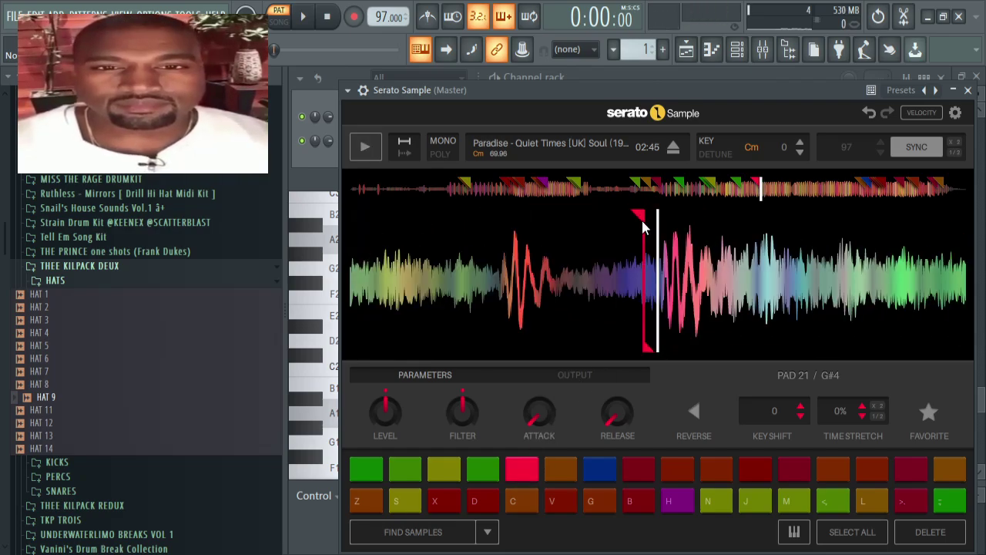
{"action": "left_click", "coordinate": [524, 469]}
{"action": "left_click", "coordinate": [524, 469]}
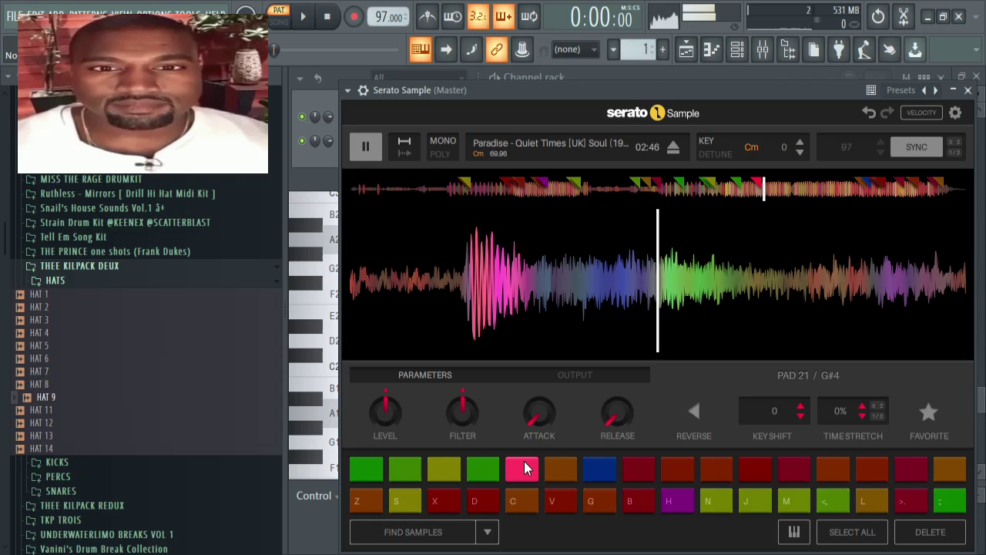
Step: Open the piano roll for the Serato Sample channel
{"action": "key", "text": "F6"}
{"action": "key", "text": "F7"}
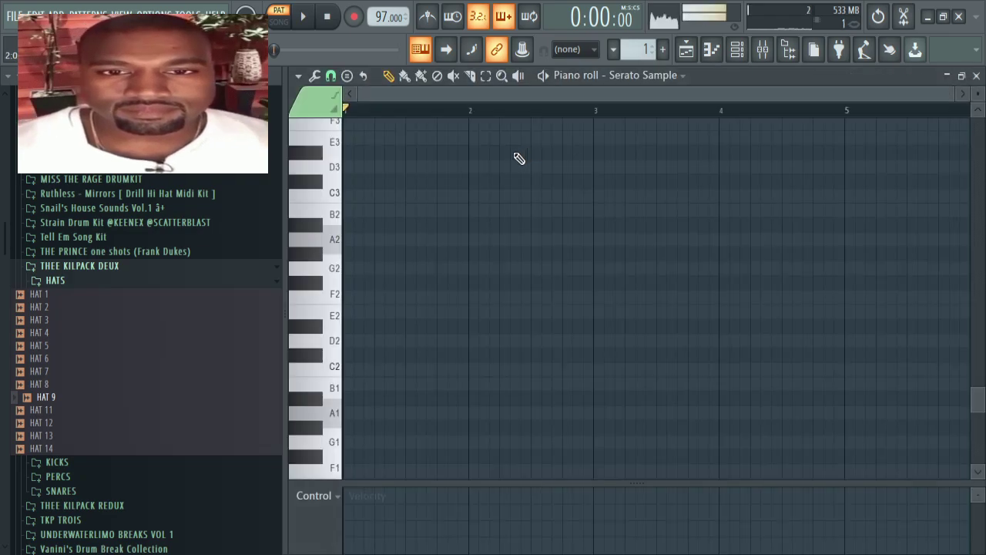
Step: Draw a G#4 note filling bars 1 to 4 for Serato Sample and check its timing against the metronome
{"action": "scroll", "coordinate": [380, 265], "scroll_direction": "up", "scroll_amount": 3}
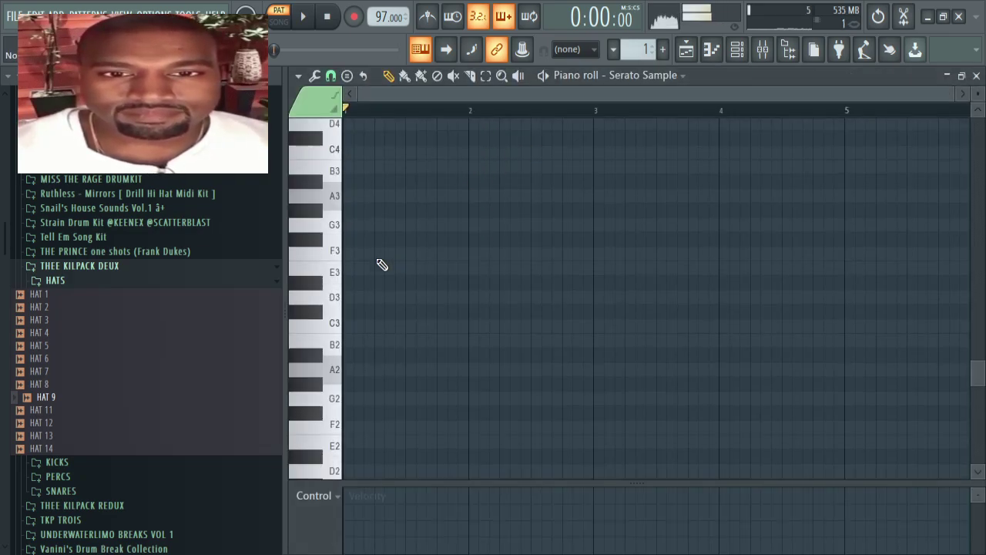
{"action": "scroll", "coordinate": [381, 264], "scroll_direction": "up", "scroll_amount": 3}
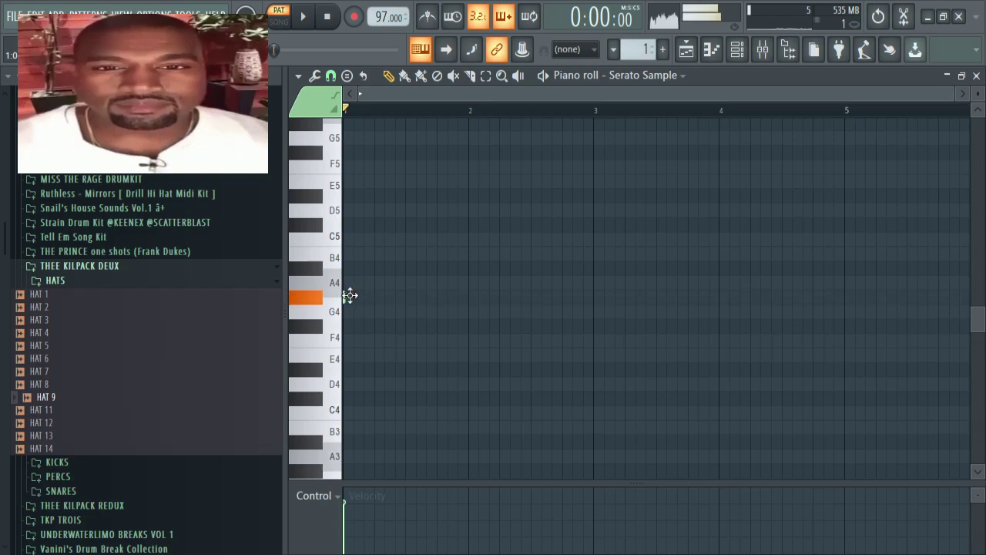
{"action": "left_click_drag", "start_coordinate": [347, 297], "coordinate": [844, 301]}
{"action": "key", "text": "space"}
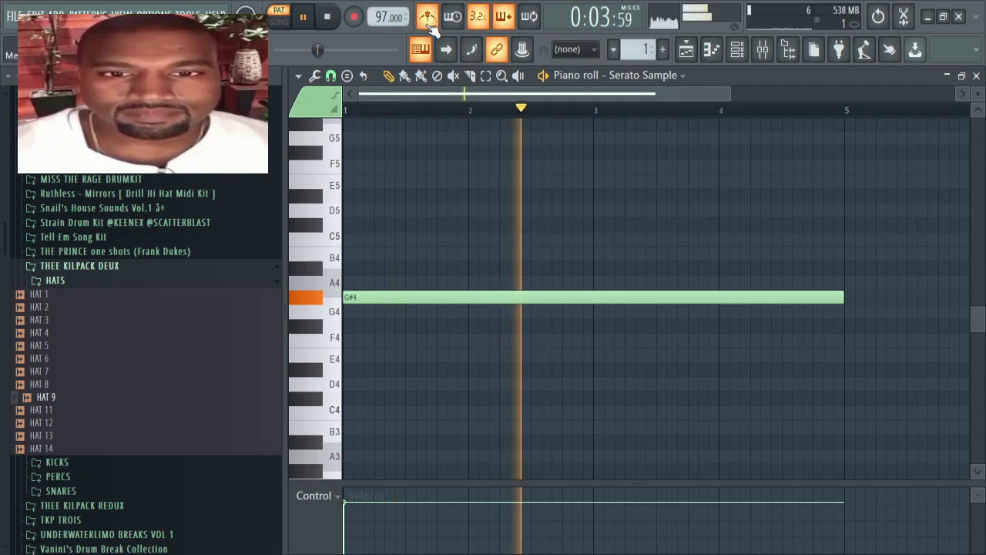
{"action": "left_click", "coordinate": [427, 17]}
{"action": "left_click", "coordinate": [427, 16]}
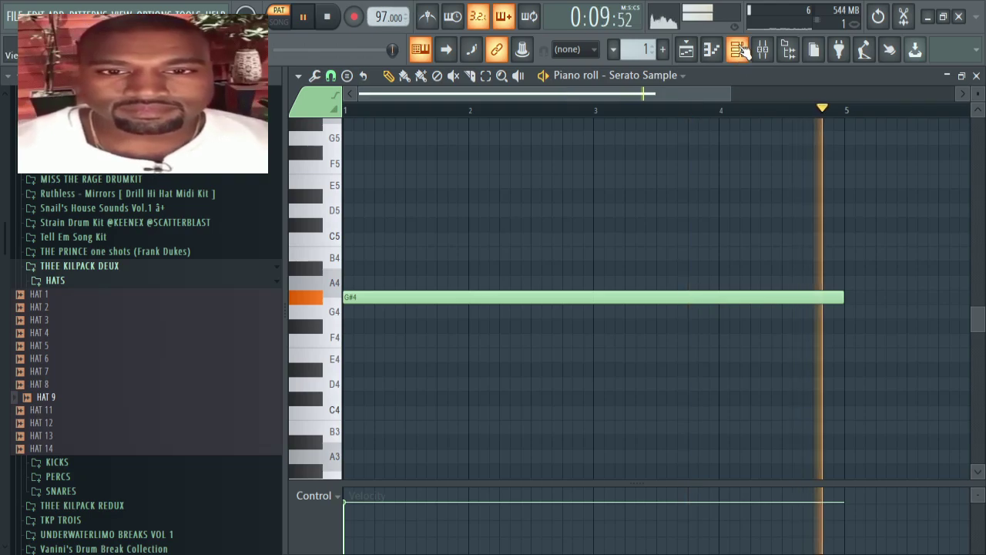
Step: Move the start marker of the G#4 pad in Serato Sample onto the beat's onset and replay the loop to check it
{"action": "left_click", "coordinate": [737, 50]}
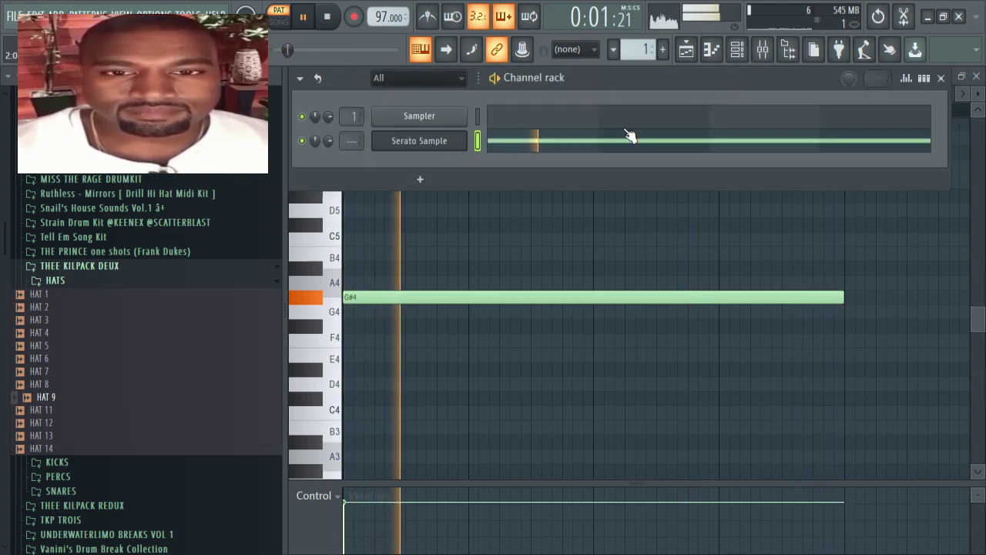
{"action": "left_click", "coordinate": [452, 147]}
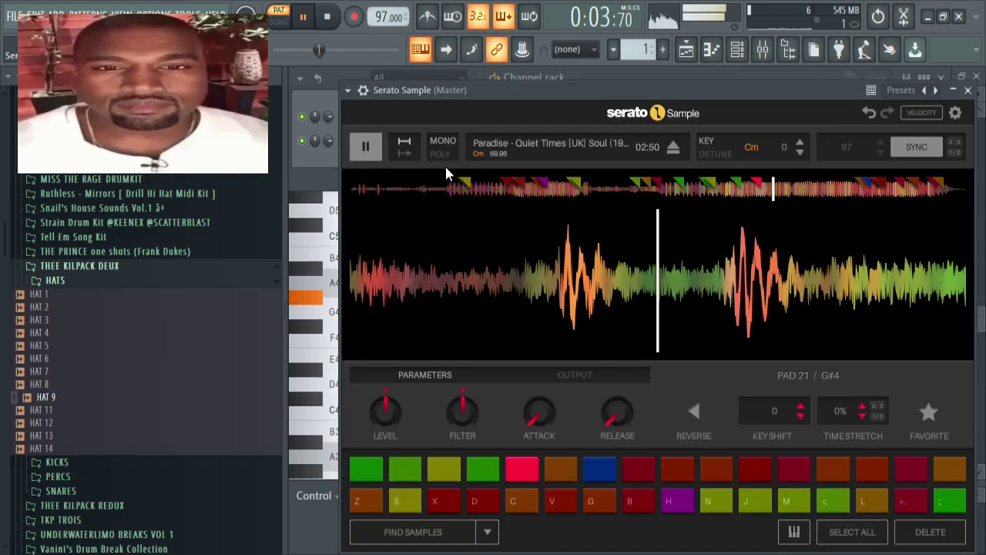
{"action": "key", "text": "space"}
{"action": "scroll", "coordinate": [503, 300], "scroll_direction": "down", "scroll_amount": 5}
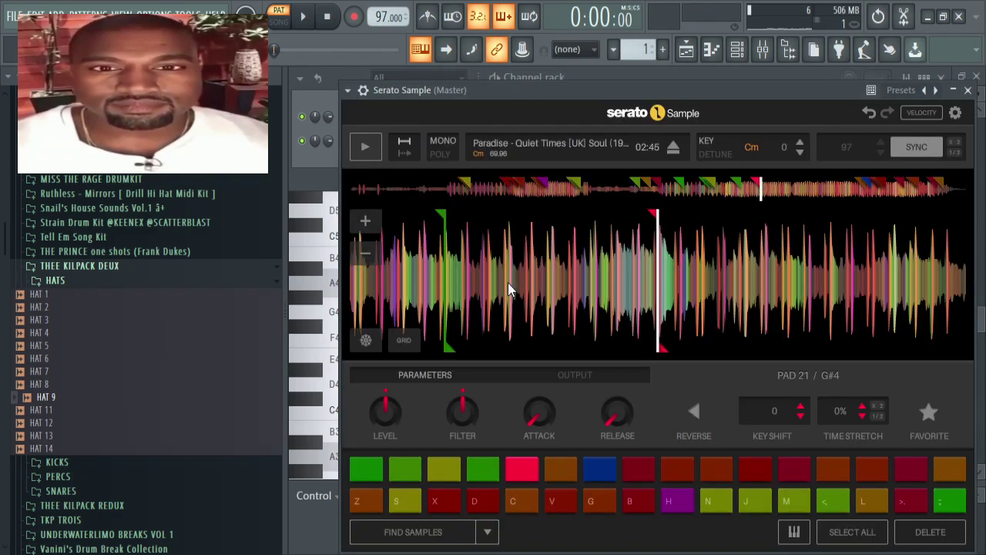
{"action": "scroll", "coordinate": [540, 275], "scroll_direction": "up", "scroll_amount": 5}
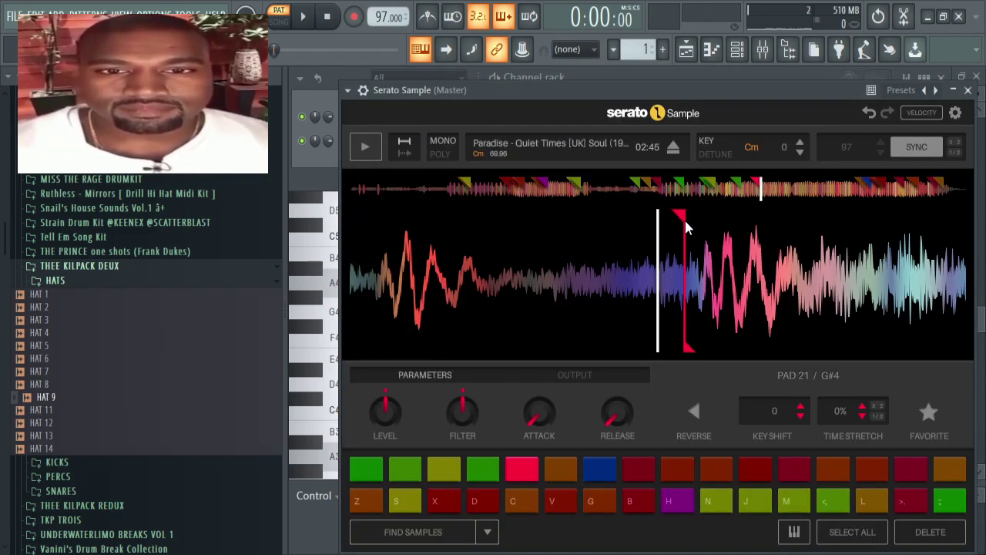
{"action": "key", "text": "space"}
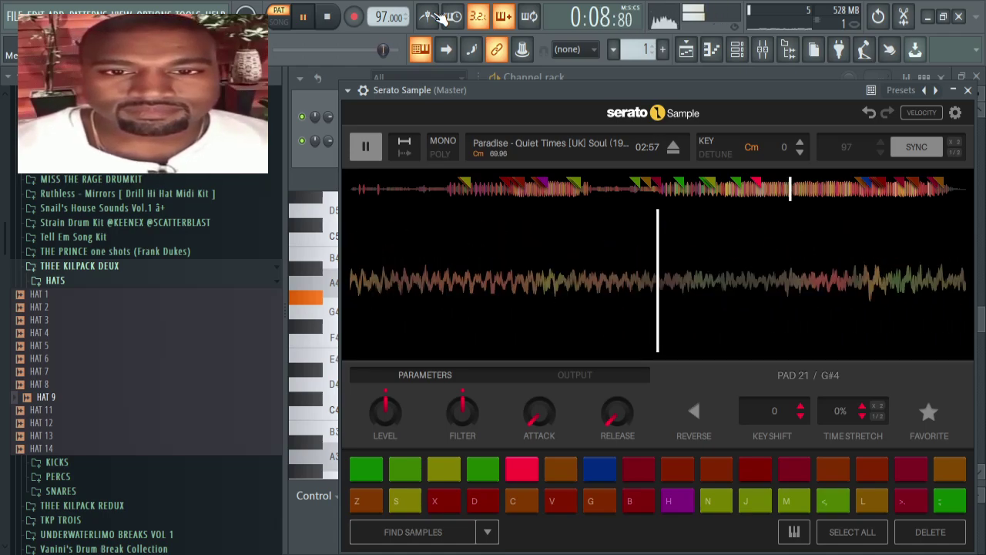
{"action": "key", "text": "space"}
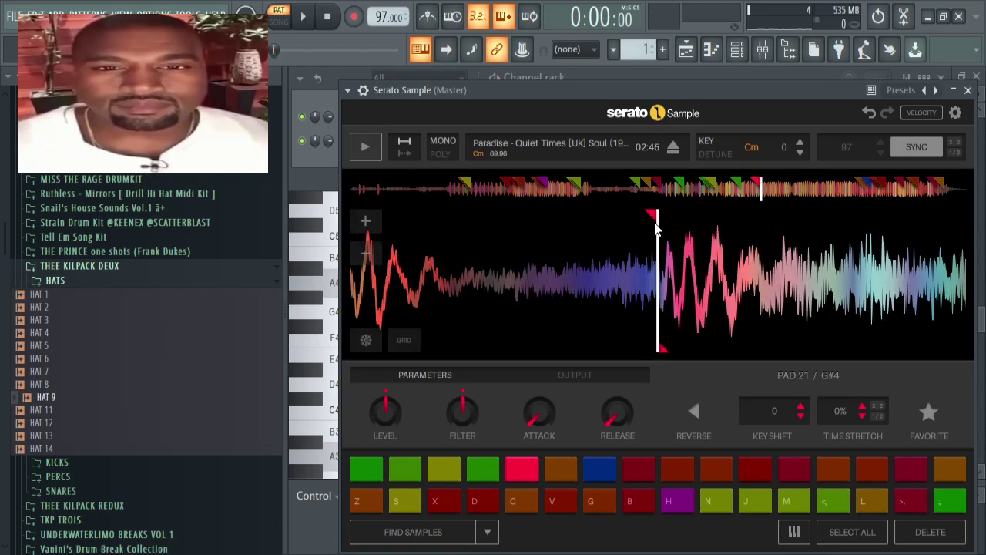
{"action": "key", "text": "space"}
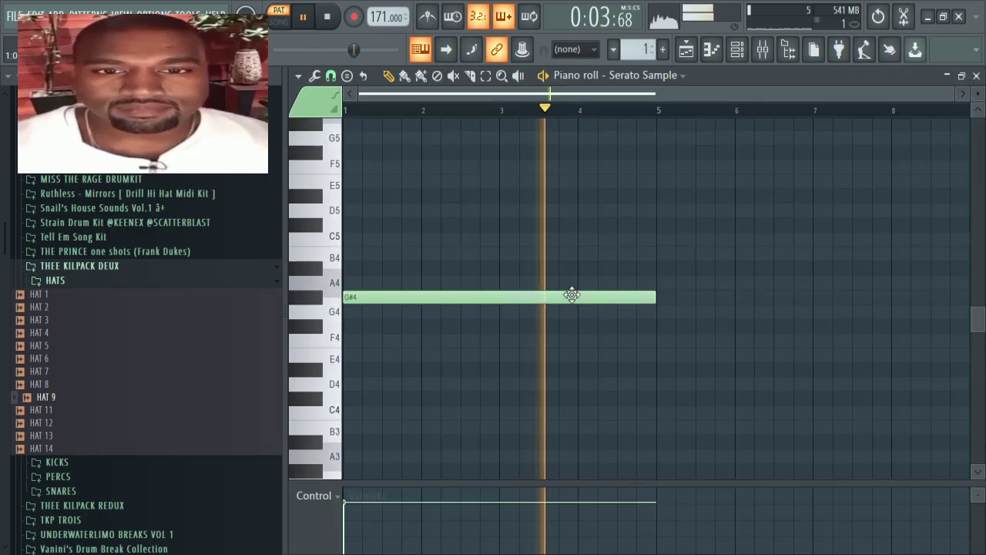
Step: Extend the G#4 note to the end of bar 8, deleting the stray note placed behind it
{"action": "left_click", "coordinate": [661, 298]}
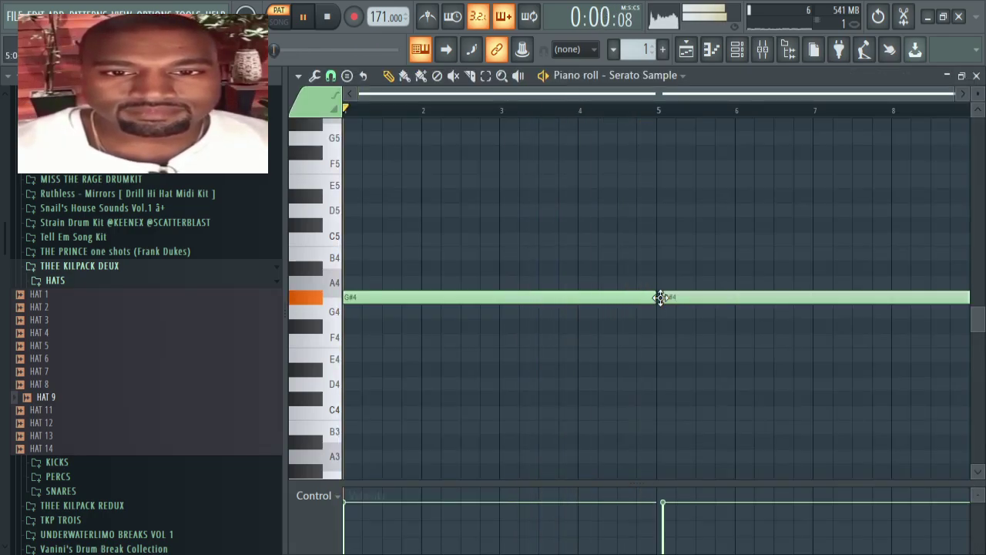
{"action": "right_click", "coordinate": [672, 297]}
{"action": "left_click_drag", "start_coordinate": [656, 297], "coordinate": [891, 286]}
{"action": "left_click_drag", "start_coordinate": [891, 287], "coordinate": [941, 288]}
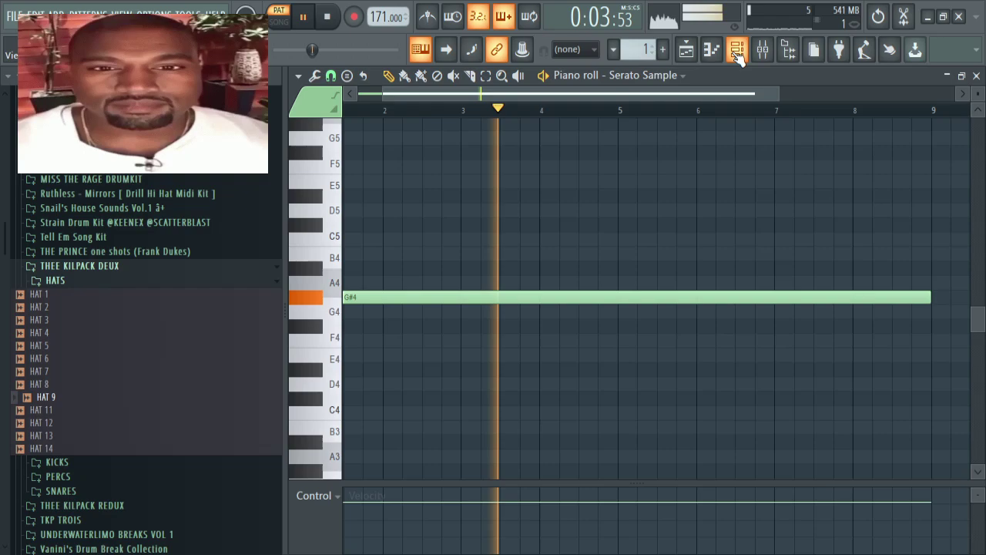
Step: Raise the sample's overall key in Serato Sample to F#m (+6)
{"action": "left_click", "coordinate": [737, 51]}
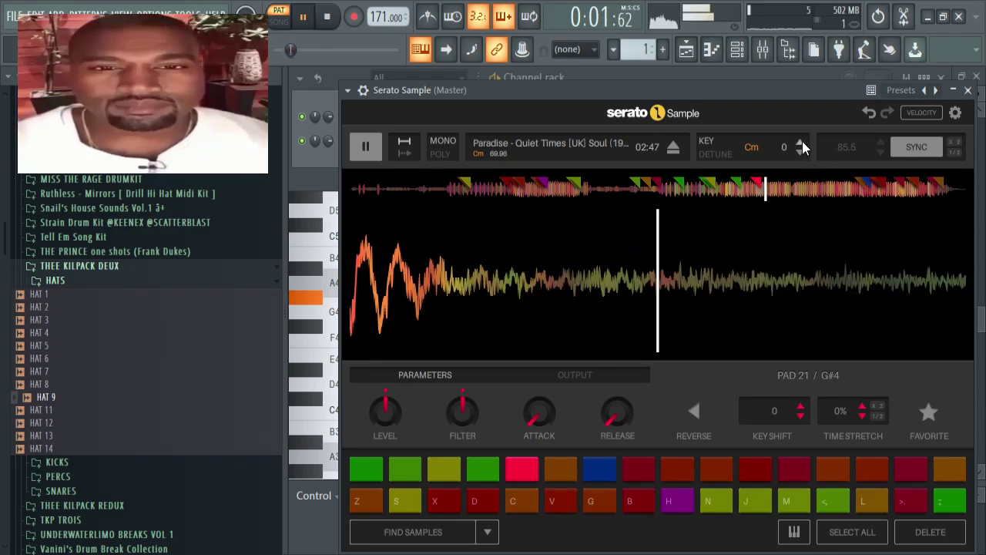
{"action": "left_click", "coordinate": [802, 143]}
{"action": "left_click", "coordinate": [802, 143]}
{"action": "left_click", "coordinate": [802, 144]}
{"action": "left_click", "coordinate": [802, 144]}
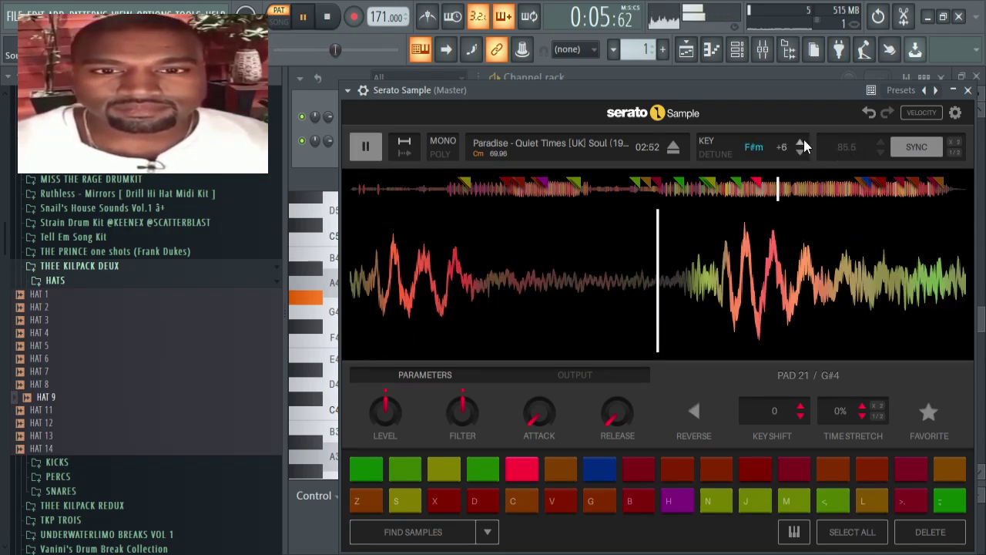
{"action": "left_click", "coordinate": [800, 142]}
{"action": "left_click", "coordinate": [800, 143]}
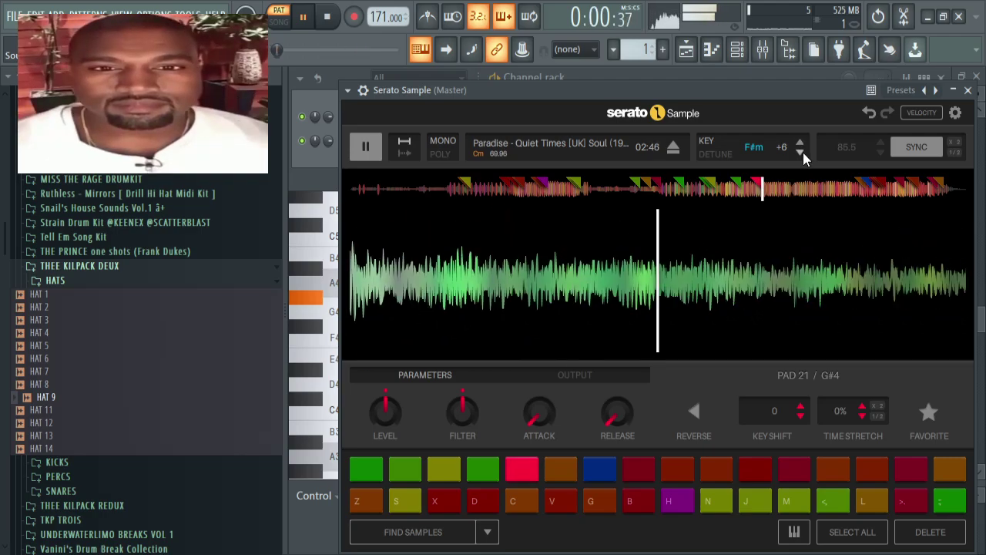
Step: Audition several one-shots in the SNARES folder of the THEE KILPACK DEUX kit, including SNARE 3, SNARE 2 and SNARE 1
{"action": "left_click", "coordinate": [744, 80]}
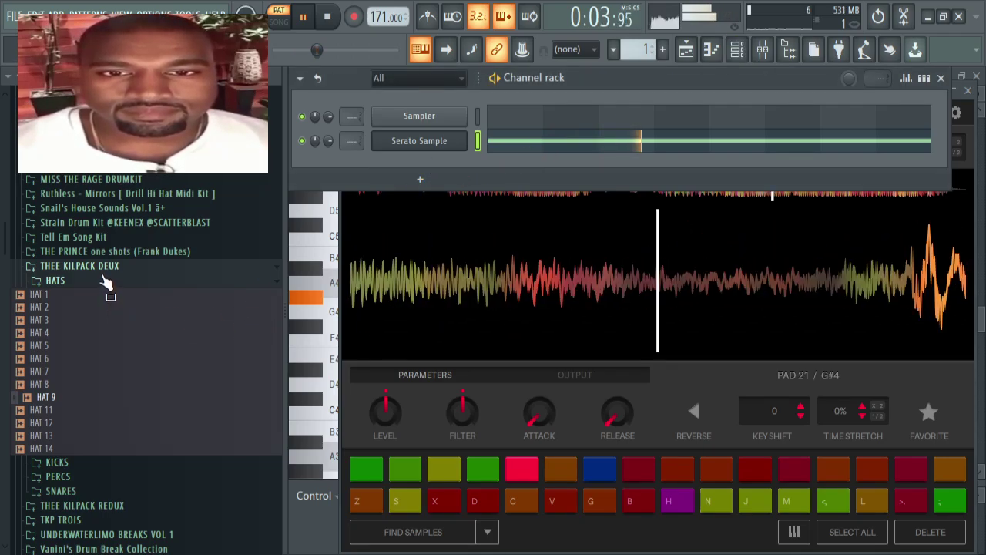
{"action": "left_click", "coordinate": [72, 266]}
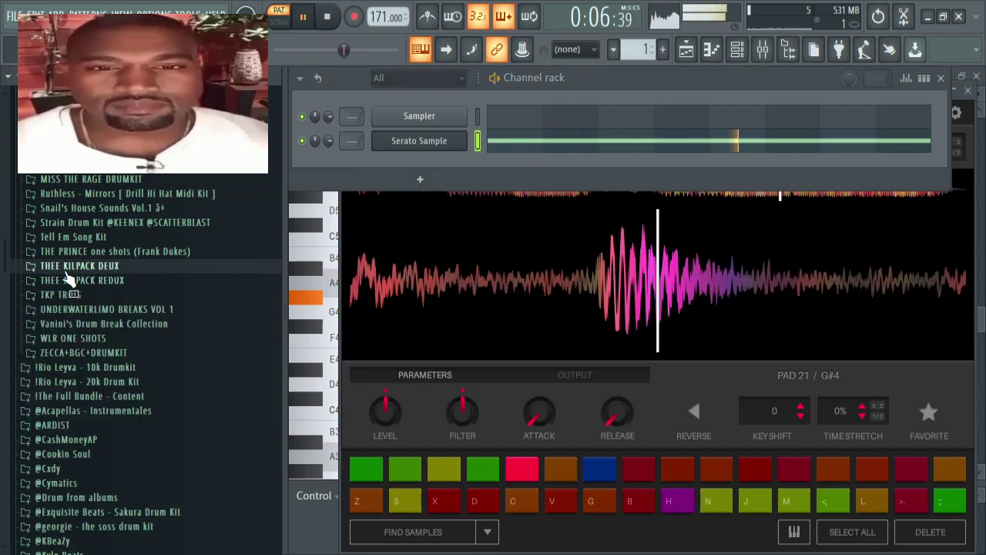
{"action": "left_click", "coordinate": [65, 267]}
{"action": "left_click", "coordinate": [62, 283]}
{"action": "left_click", "coordinate": [59, 325]}
{"action": "left_click", "coordinate": [62, 363]}
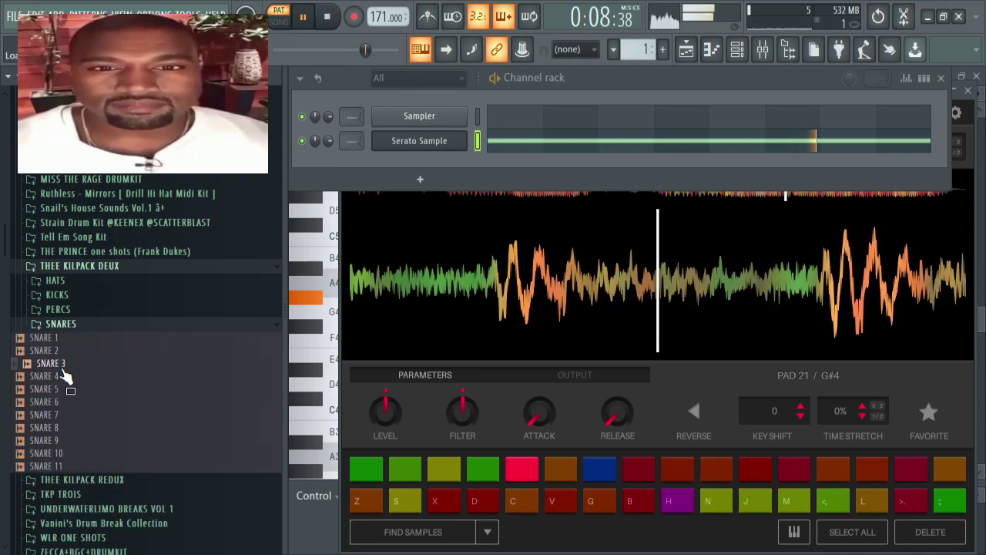
{"action": "left_click", "coordinate": [60, 350]}
{"action": "left_click", "coordinate": [62, 339]}
{"action": "left_click", "coordinate": [81, 428]}
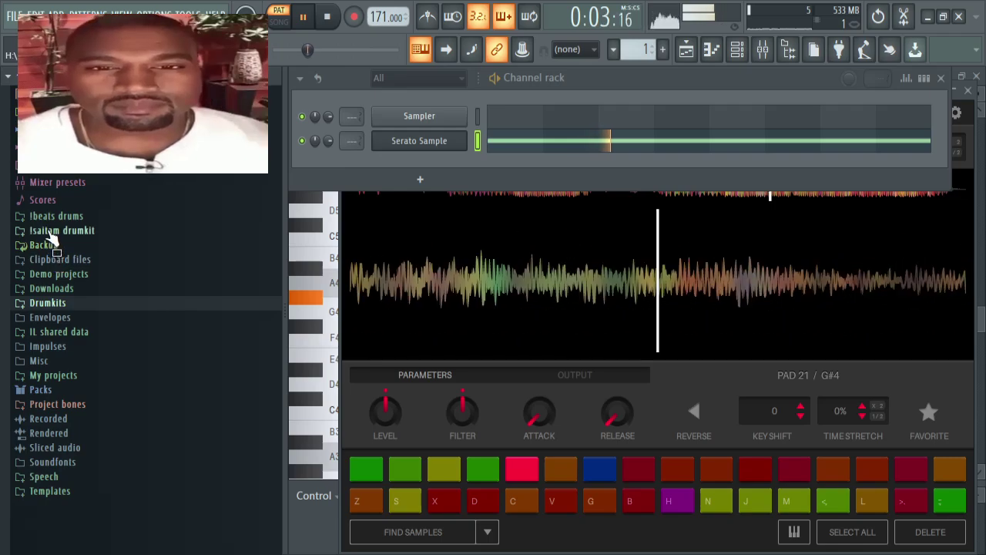
Step: Add IN THE NIGHT HAT from the camera folder of !beats drums as a new channel with a hit on every second step
{"action": "left_click", "coordinate": [49, 218]}
{"action": "left_click", "coordinate": [47, 302]}
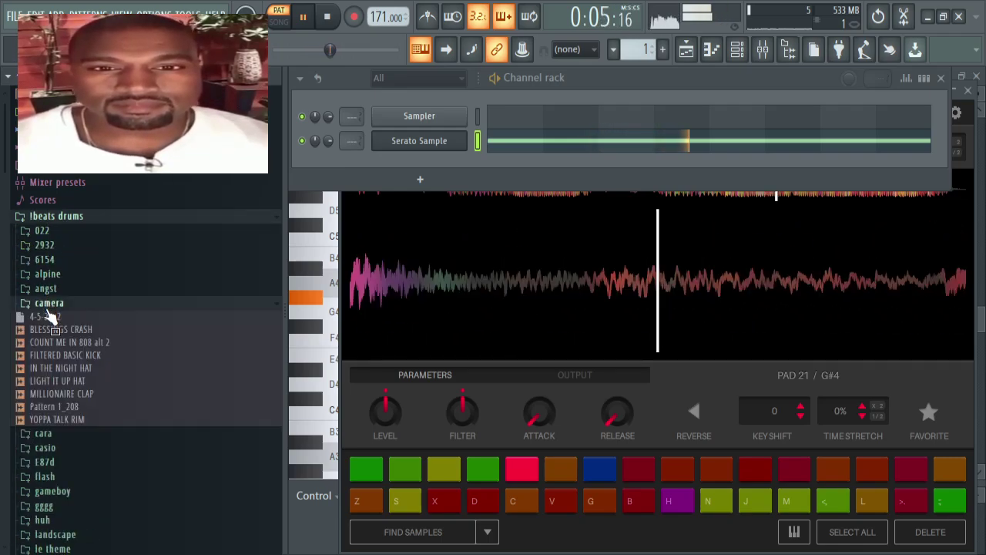
{"action": "left_click", "coordinate": [58, 368]}
{"action": "left_click_drag", "start_coordinate": [55, 367], "coordinate": [431, 163]}
{"action": "left_click", "coordinate": [419, 163]}
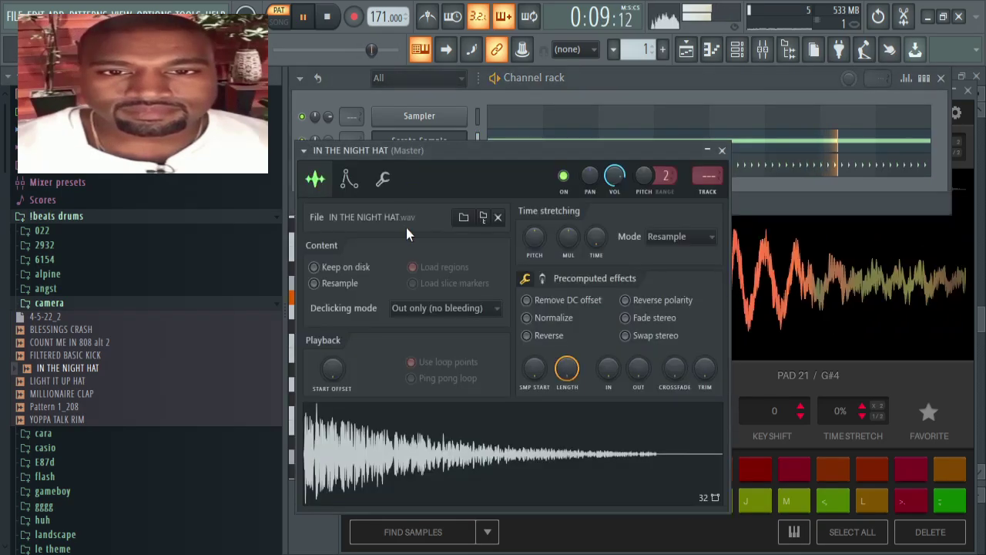
{"action": "left_click", "coordinate": [773, 203]}
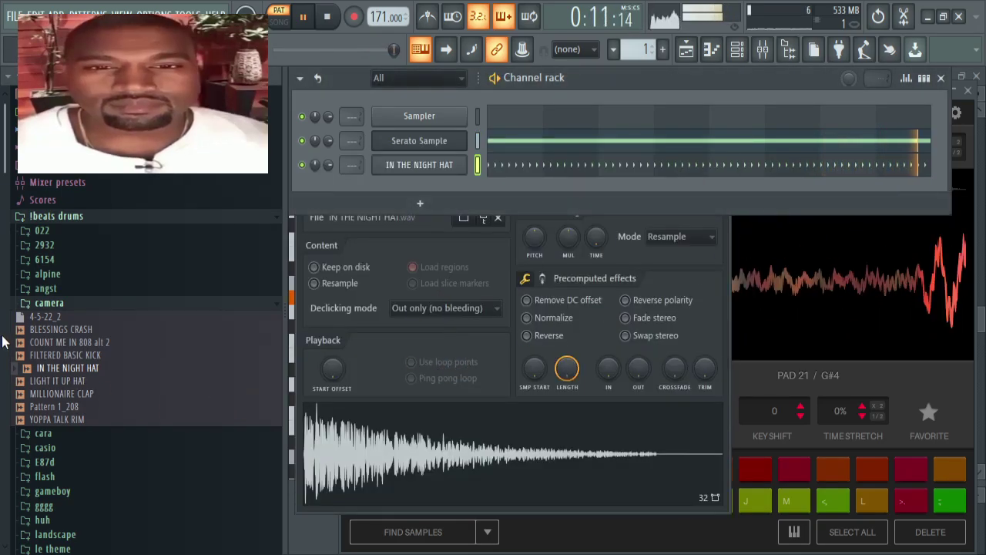
Step: Add MILLIONAIRE CLAP from the camera folder as a new channel and place a clap on step 9 of bar 1
{"action": "left_click", "coordinate": [51, 304]}
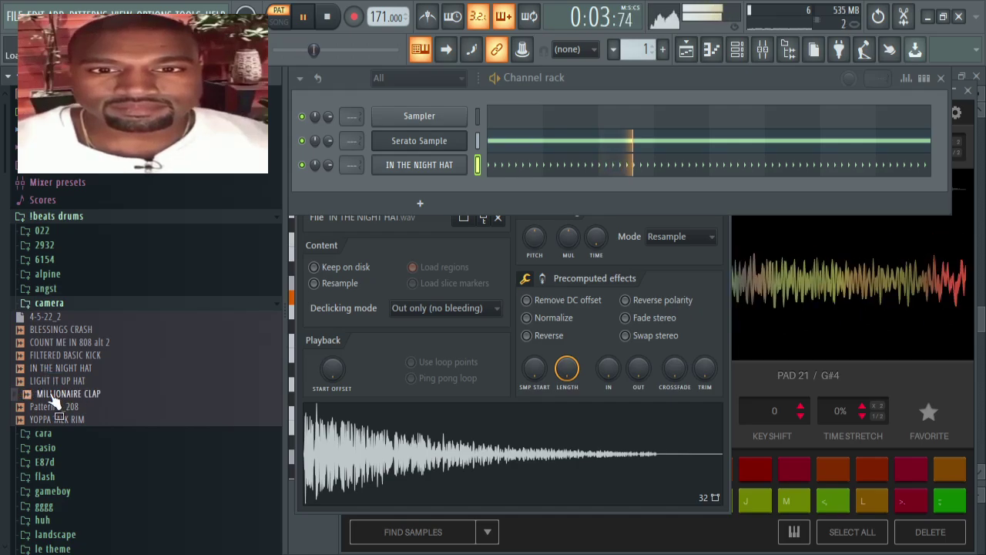
{"action": "left_click_drag", "start_coordinate": [52, 397], "coordinate": [418, 295]}
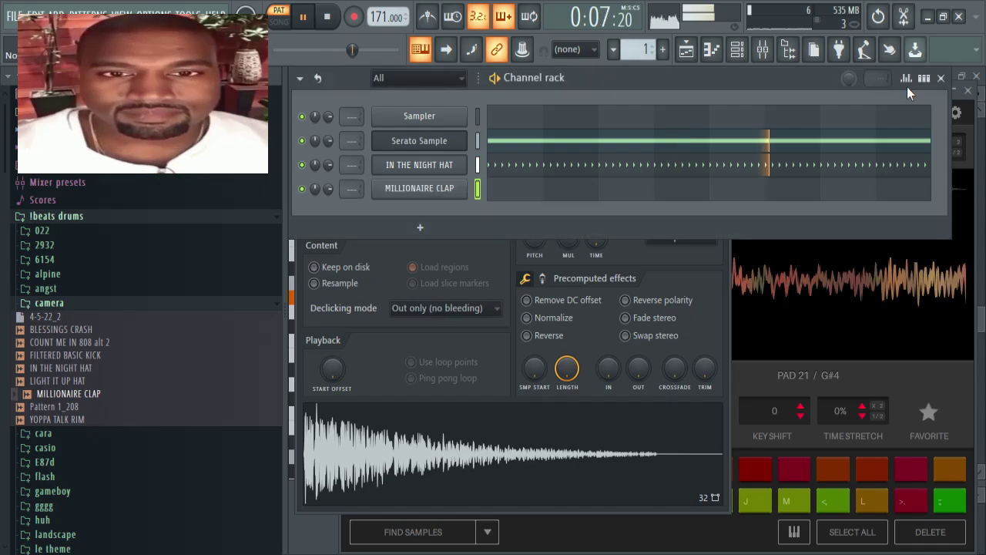
{"action": "left_click", "coordinate": [923, 78]}
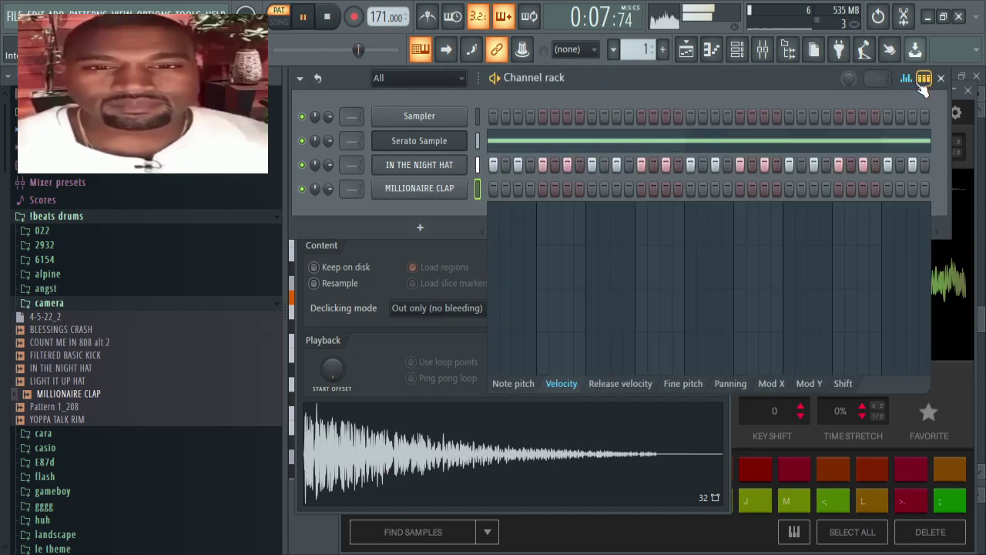
{"action": "left_click_drag", "start_coordinate": [597, 188], "coordinate": [605, 189]}
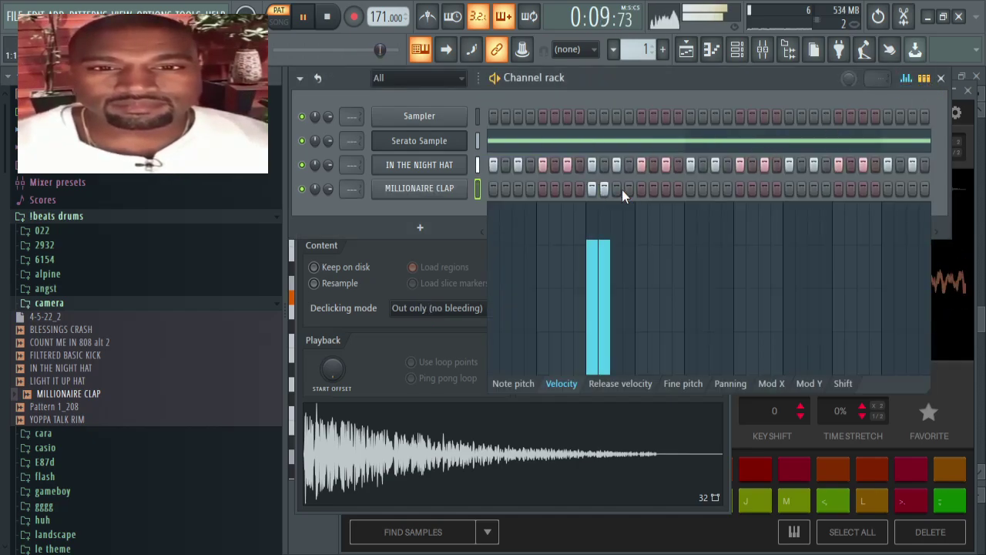
{"action": "left_click", "coordinate": [924, 78]}
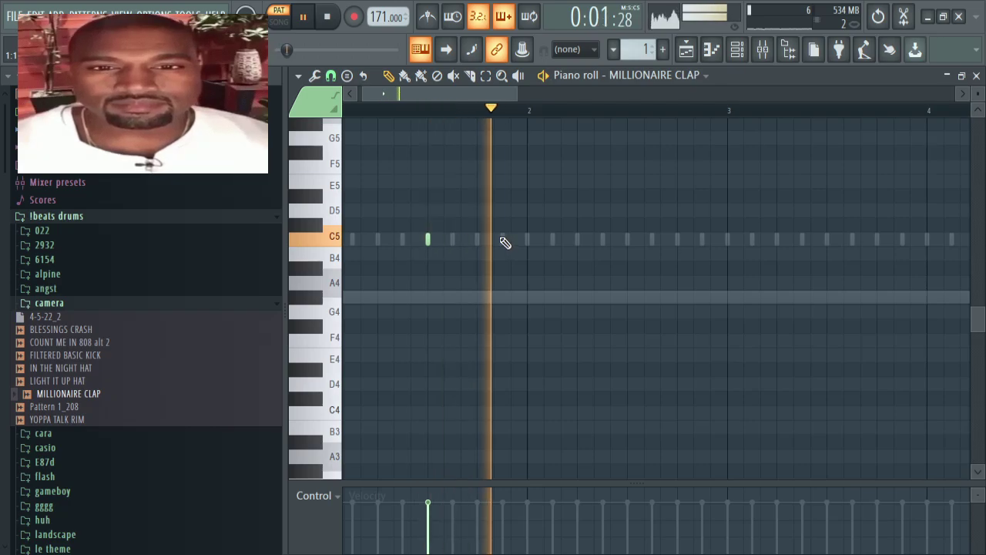
Step: Place C5 clap notes on steps 3 and 9 of bar 2 in the MILLIONAIRE CLAP piano roll
{"action": "left_click", "coordinate": [495, 239]}
{"action": "key", "text": "space"}
{"action": "key", "text": "space"}
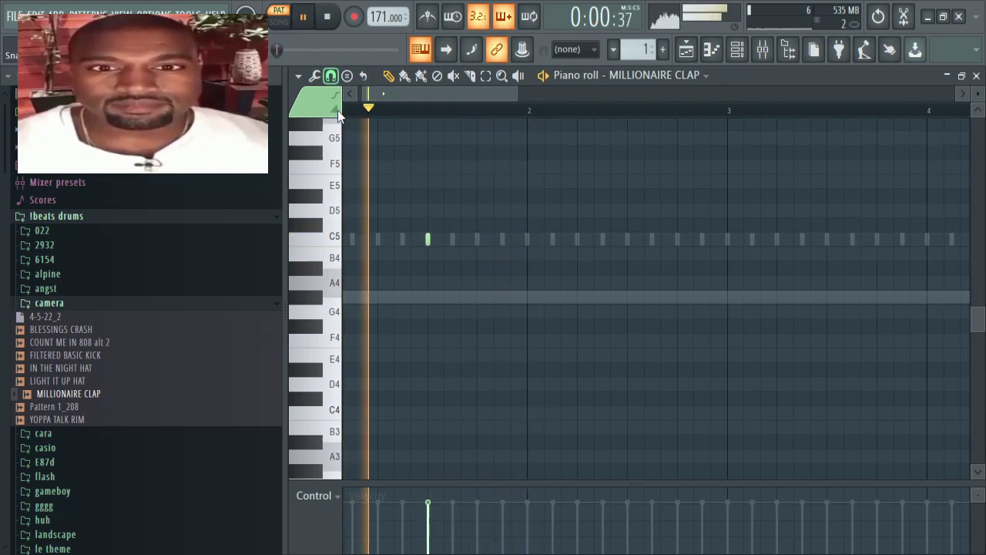
{"action": "left_click", "coordinate": [502, 240]}
{"action": "left_click", "coordinate": [627, 240]}
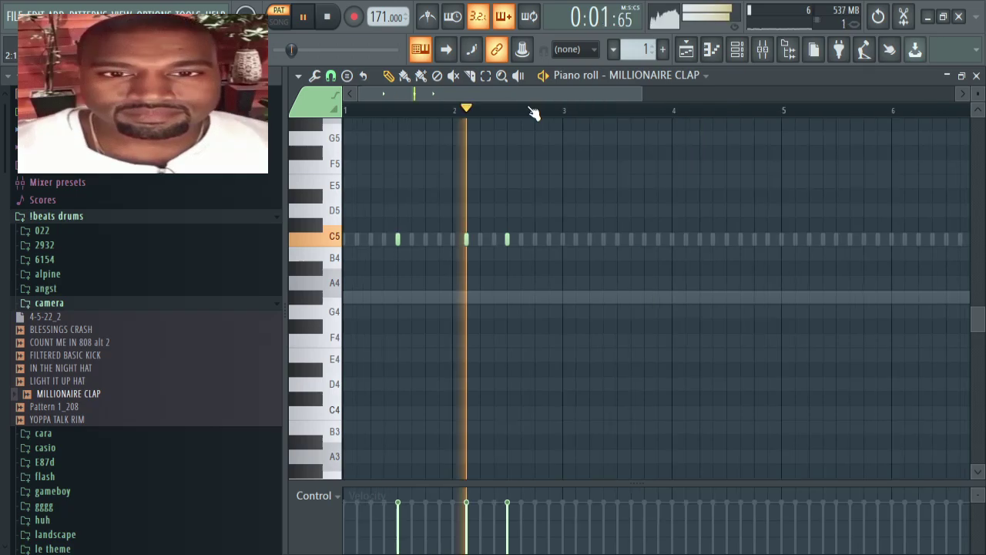
Step: Place C5 clap notes on step 9 of bar 3 and on steps 3 and 9 of bar 4
{"action": "scroll", "coordinate": [535, 111], "scroll_direction": "down", "scroll_amount": 2}
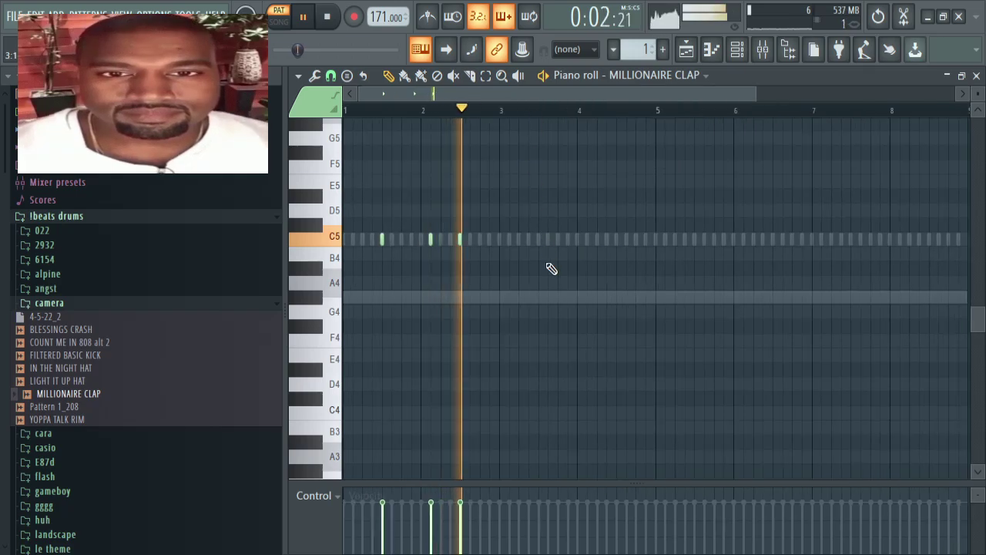
{"action": "left_click", "coordinate": [537, 238]}
{"action": "scroll", "coordinate": [574, 125], "scroll_direction": "up", "scroll_amount": 2}
{"action": "left_click", "coordinate": [596, 239]}
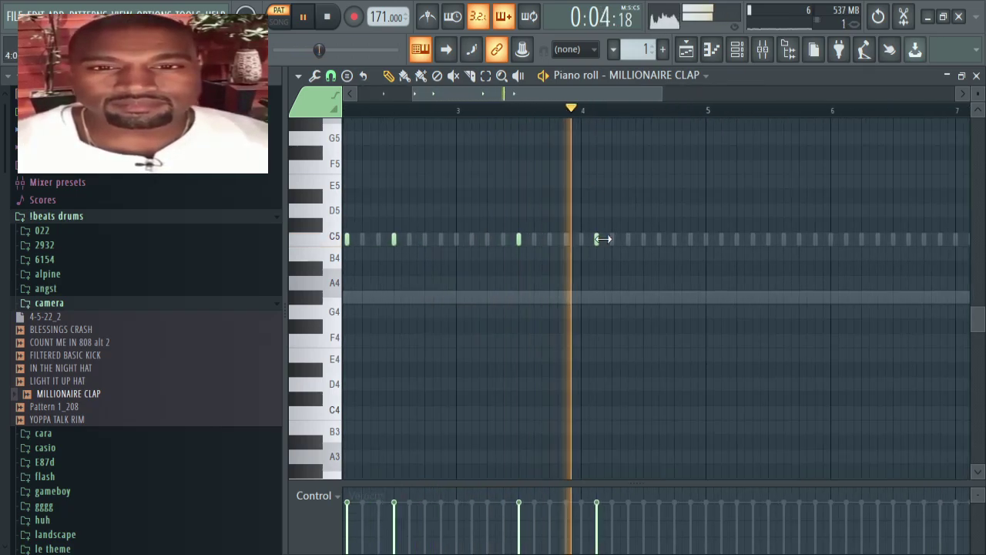
{"action": "left_click", "coordinate": [643, 239]}
Step: Repeat the two-bar clap pattern on C5 through bars 5 to 8, on step 9 of odd bars and steps 3 and 9 of even bars
{"action": "left_click", "coordinate": [766, 238]}
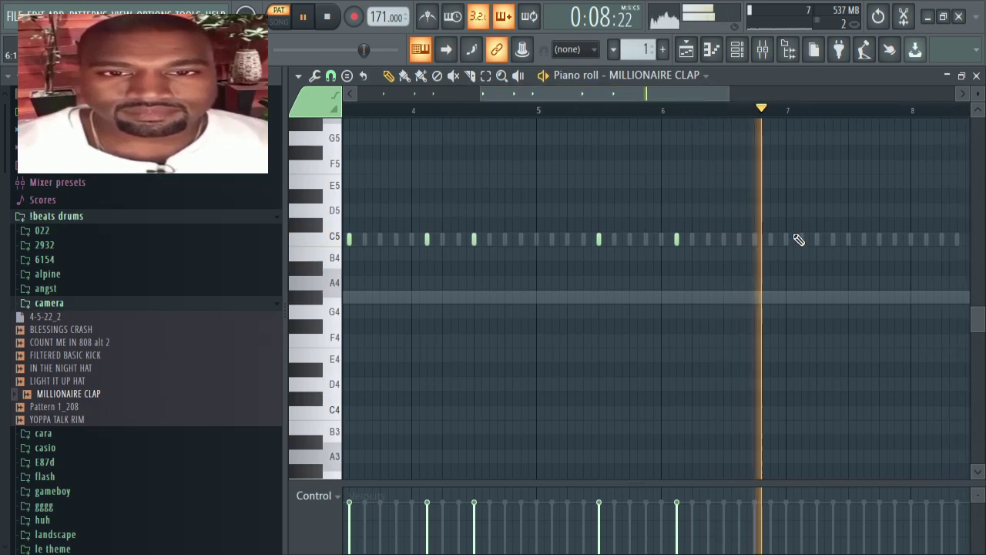
{"action": "left_click", "coordinate": [722, 239]}
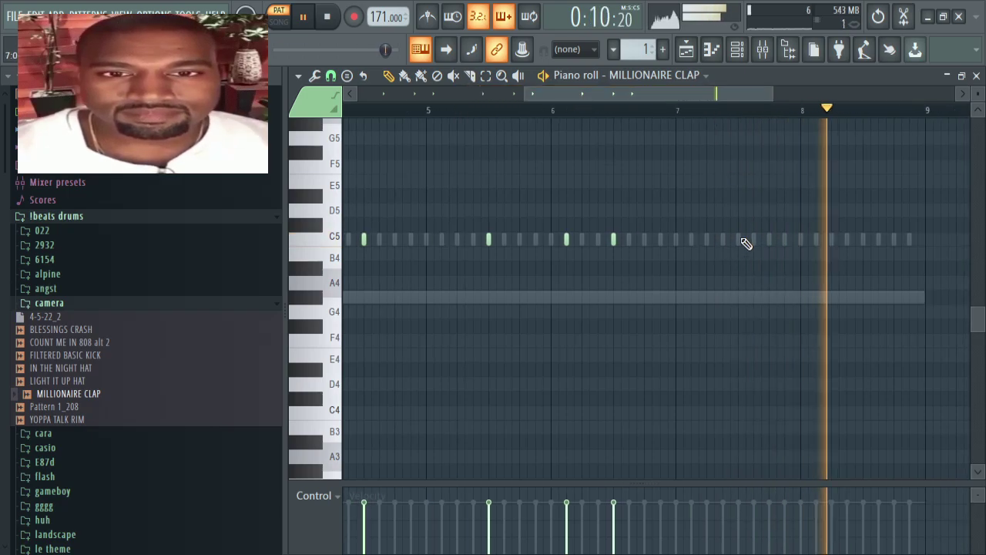
{"action": "left_click", "coordinate": [745, 240]}
{"action": "left_click", "coordinate": [816, 237]}
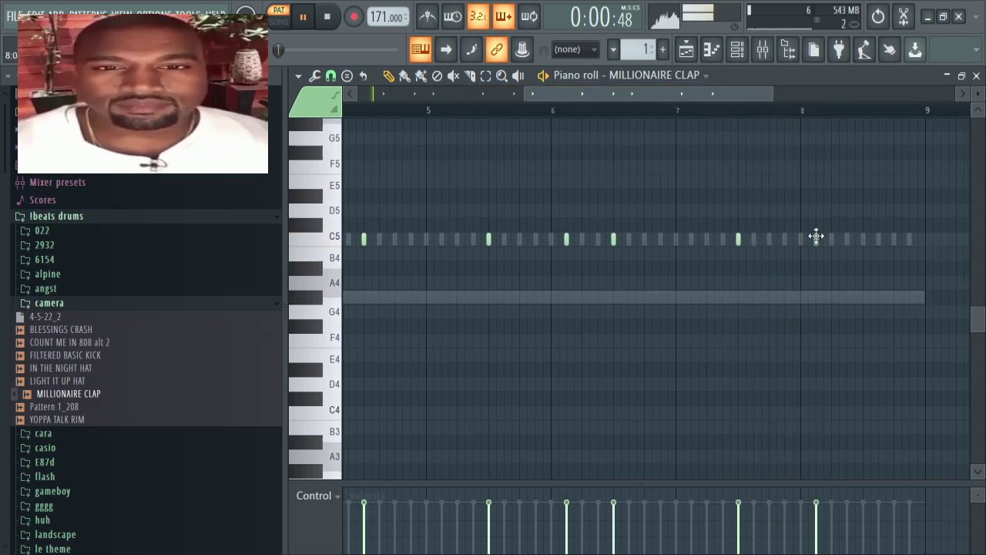
{"action": "left_click", "coordinate": [866, 240]}
{"action": "scroll", "coordinate": [871, 241], "scroll_direction": "down", "scroll_amount": 3}
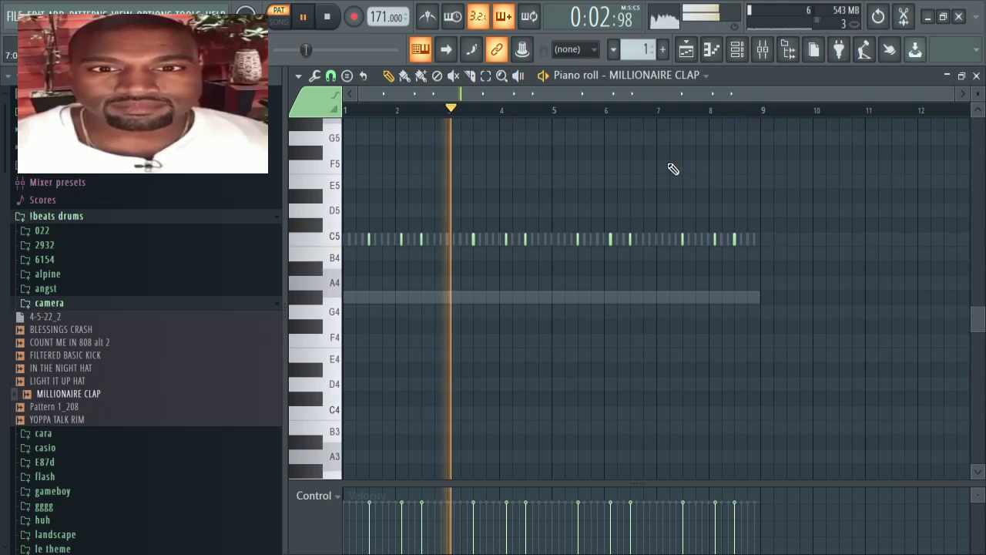
Step: Shorten the Serato Sample G#4 note to four bars and add a second four-bar note starting at bar 5
{"action": "left_click", "coordinate": [736, 52]}
{"action": "left_click", "coordinate": [561, 147]}
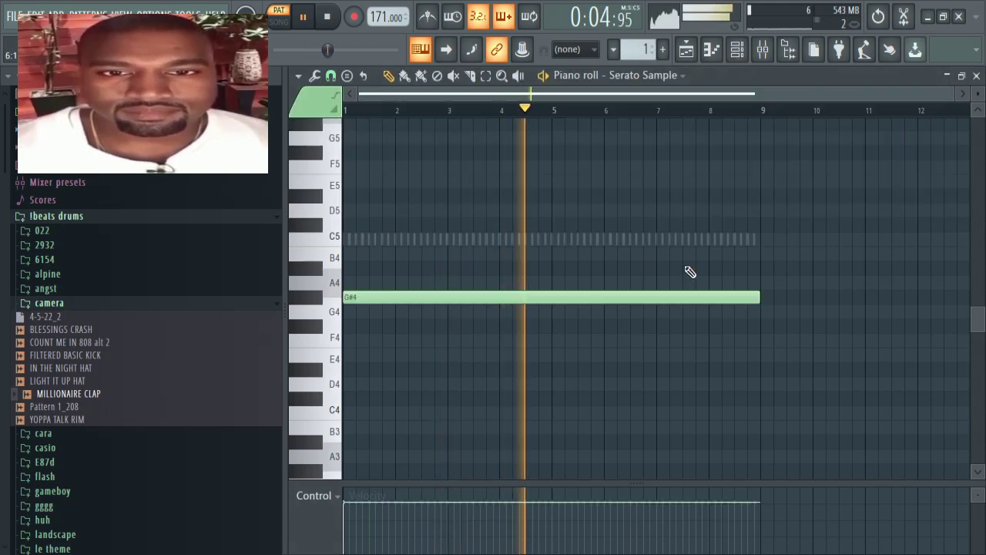
{"action": "left_click_drag", "start_coordinate": [753, 297], "coordinate": [597, 368]}
{"action": "left_click", "coordinate": [596, 308]}
Step: Audition other sample chops for the note at bar 5 by moving it to D4, A#4 and D#5, and settle on D5
{"action": "scroll", "coordinate": [576, 222], "scroll_direction": "up", "scroll_amount": 3}
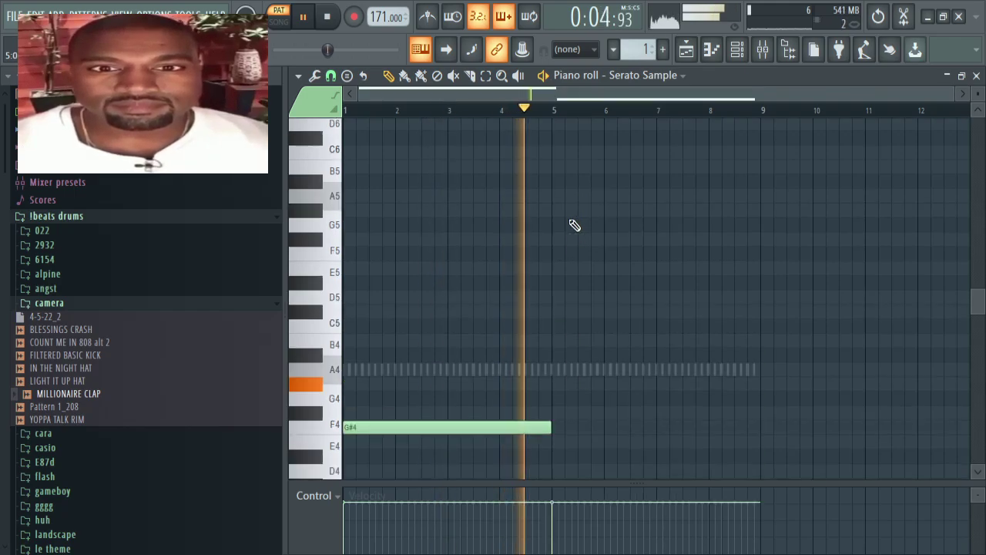
{"action": "scroll", "coordinate": [579, 215], "scroll_direction": "down", "scroll_amount": 5}
{"action": "scroll", "coordinate": [580, 215], "scroll_direction": "up", "scroll_amount": 4}
{"action": "scroll", "coordinate": [580, 215], "scroll_direction": "down", "scroll_amount": 4}
{"action": "left_click_drag", "start_coordinate": [574, 240], "coordinate": [578, 257]}
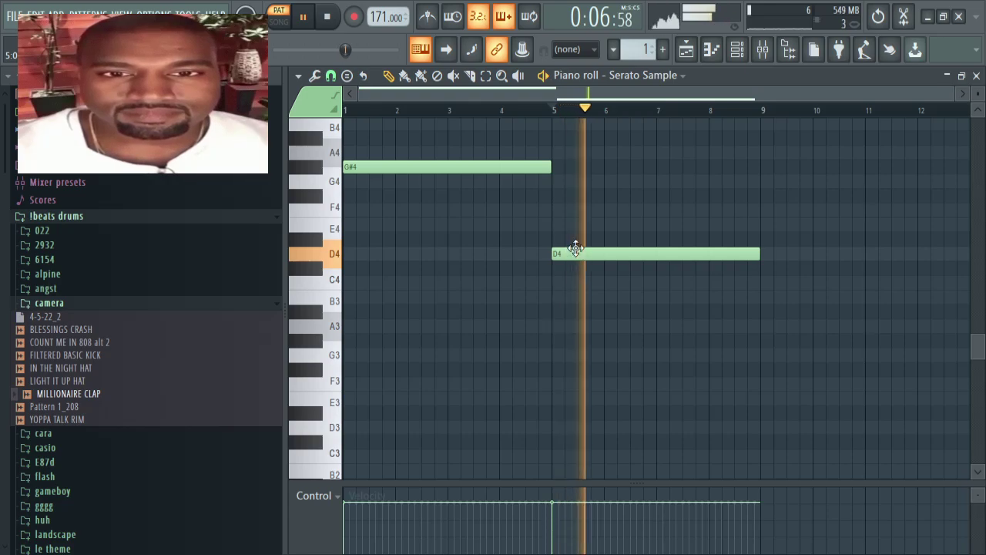
{"action": "left_click_drag", "start_coordinate": [577, 257], "coordinate": [576, 144]}
{"action": "scroll", "coordinate": [575, 238], "scroll_direction": "up", "scroll_amount": 3}
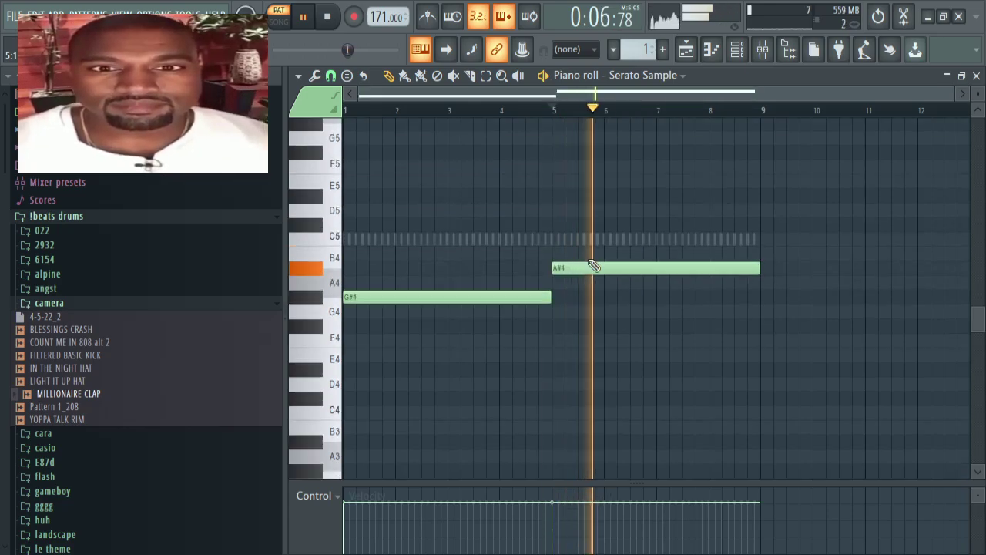
{"action": "left_click_drag", "start_coordinate": [591, 266], "coordinate": [588, 187]}
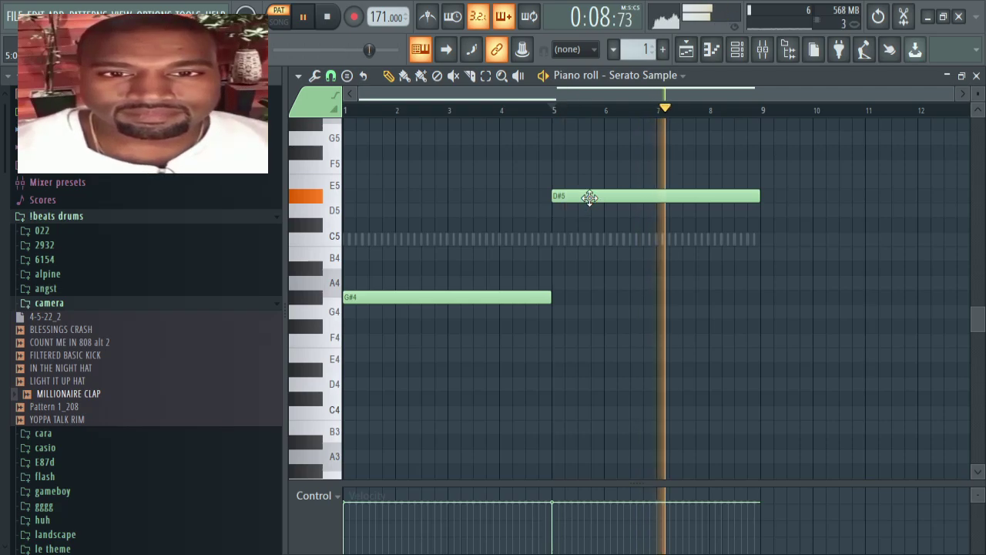
{"action": "left_click_drag", "start_coordinate": [587, 202], "coordinate": [588, 211]}
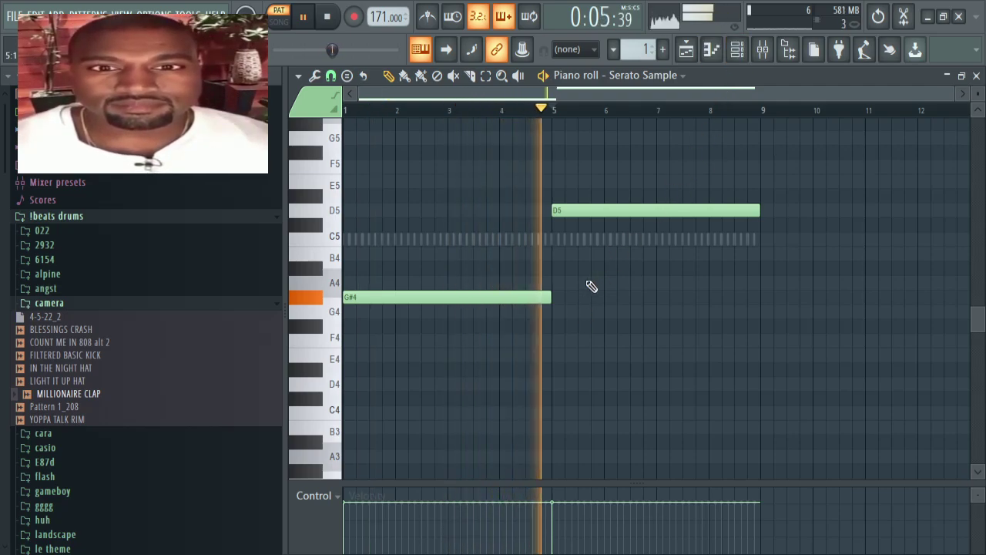
Step: Replace the four-bar G#4 note with two-bar D5 notes at bars 1 and 3
{"action": "scroll", "coordinate": [589, 269], "scroll_direction": "down", "scroll_amount": 3}
{"action": "scroll", "coordinate": [395, 226], "scroll_direction": "up", "scroll_amount": 3}
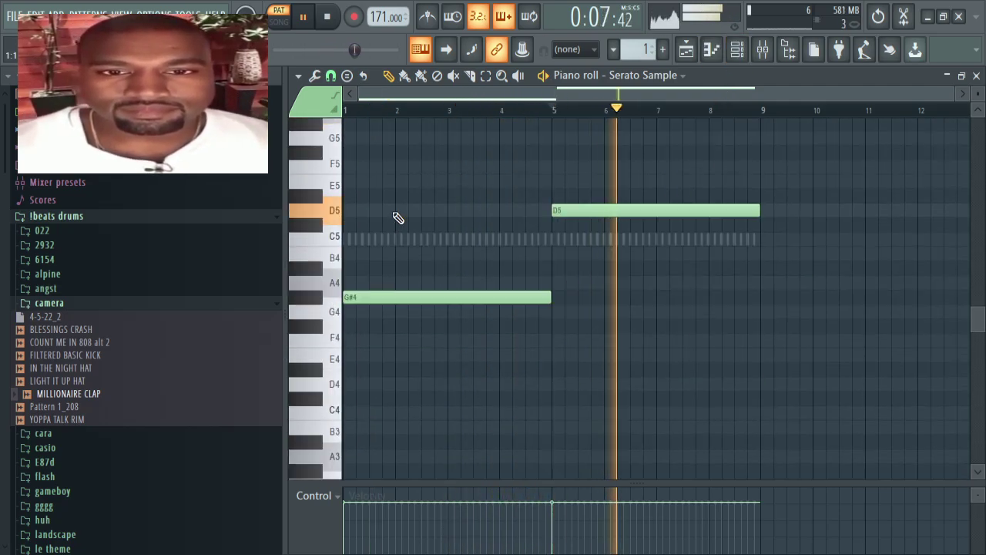
{"action": "left_click", "coordinate": [396, 213]}
{"action": "right_click", "coordinate": [385, 293]}
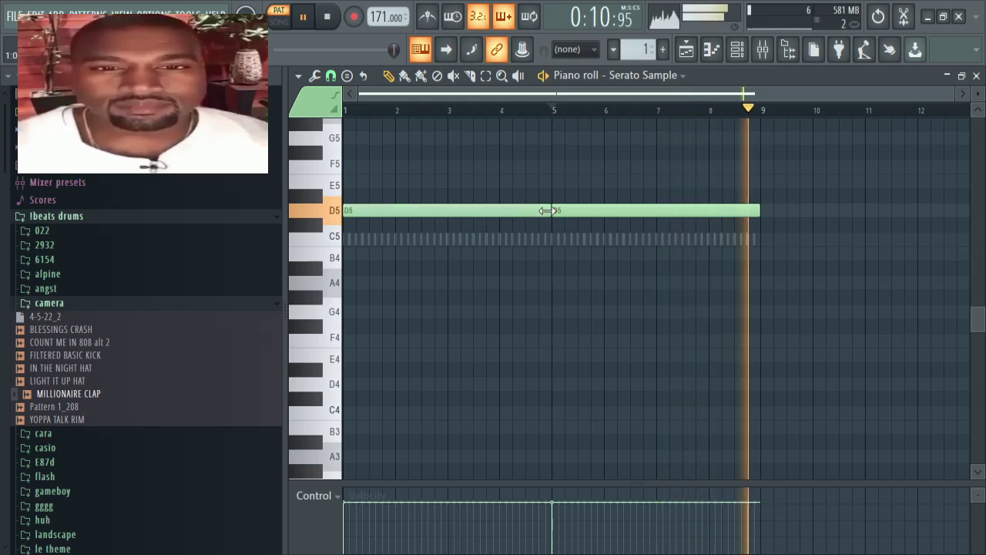
{"action": "left_click_drag", "start_coordinate": [547, 211], "coordinate": [444, 211]}
{"action": "left_click", "coordinate": [450, 210]}
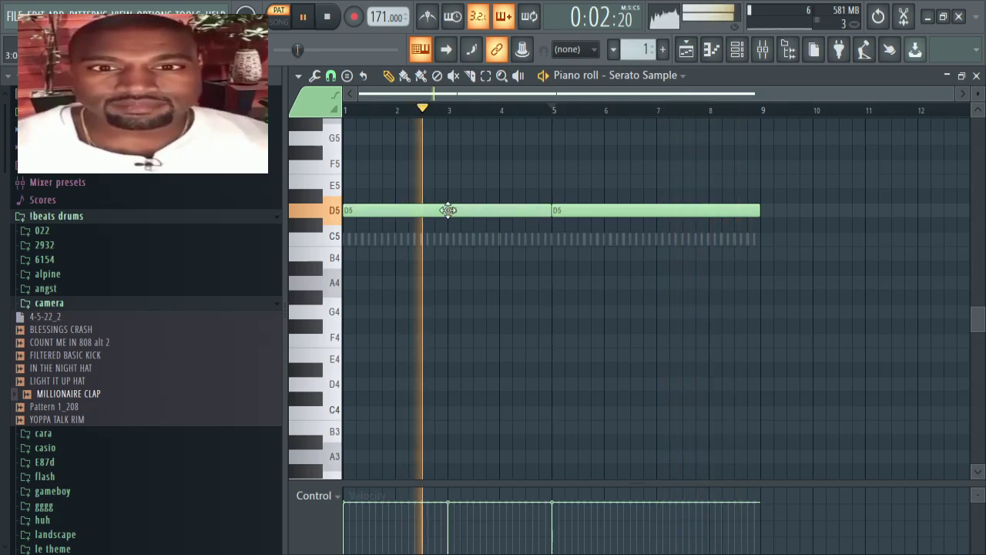
Step: Replace the four-bar D5 note at bar 5 with two-bar D5 notes at bars 5 and 7
{"action": "scroll", "coordinate": [434, 251], "scroll_direction": "up", "scroll_amount": 5}
{"action": "scroll", "coordinate": [435, 250], "scroll_direction": "down", "scroll_amount": 5}
{"action": "scroll", "coordinate": [438, 253], "scroll_direction": "up", "scroll_amount": 2}
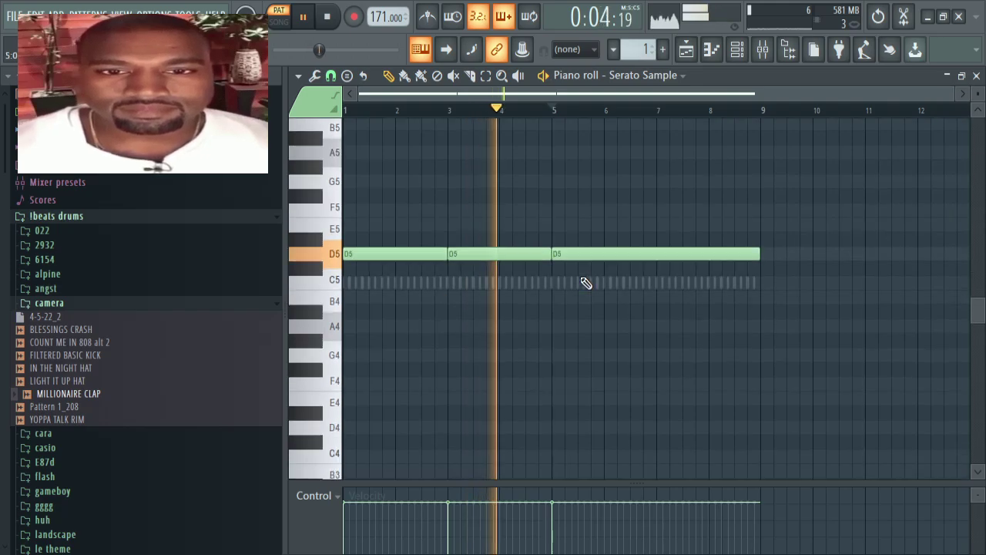
{"action": "right_click", "coordinate": [570, 257]}
{"action": "left_click", "coordinate": [553, 253]}
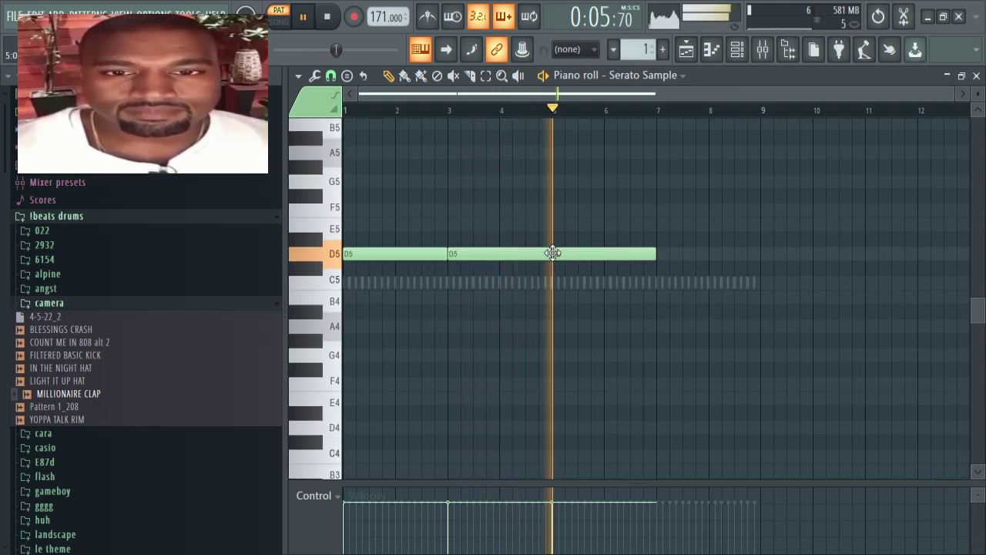
{"action": "left_click", "coordinate": [693, 254]}
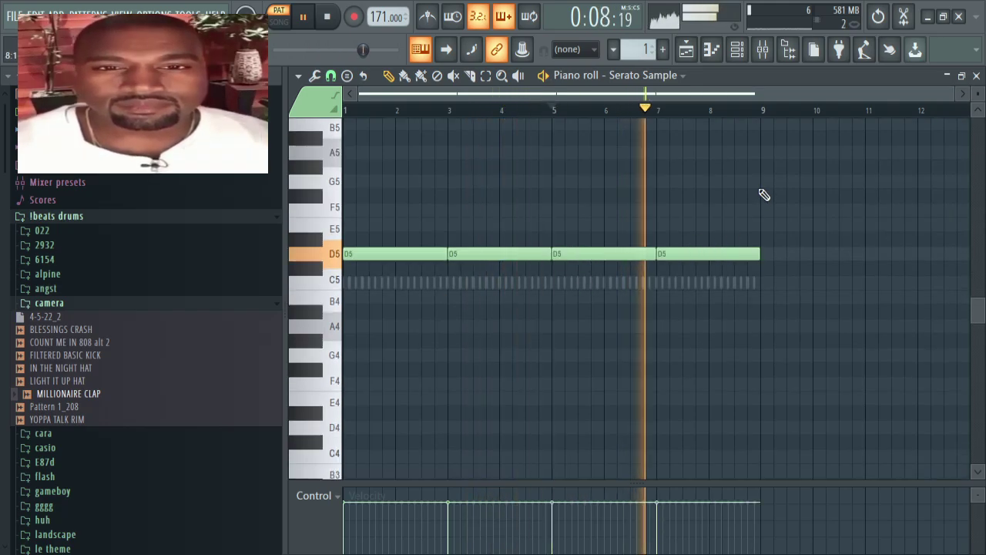
Step: Open the Serato Sample channel's plugin window and replay the pattern to hear the D5 chop
{"action": "left_click", "coordinate": [738, 50]}
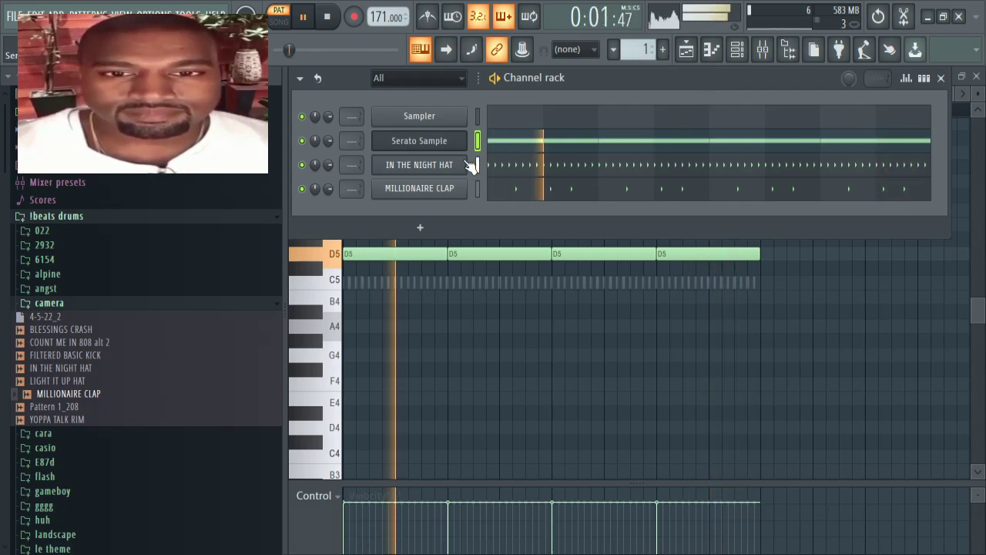
{"action": "left_click", "coordinate": [449, 144]}
{"action": "key", "text": "space"}
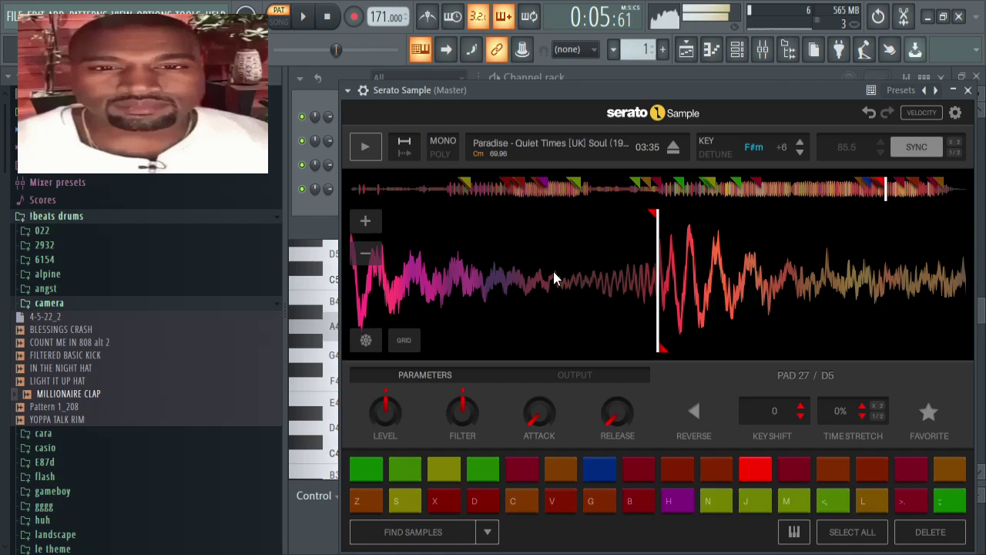
{"action": "key", "text": "space"}
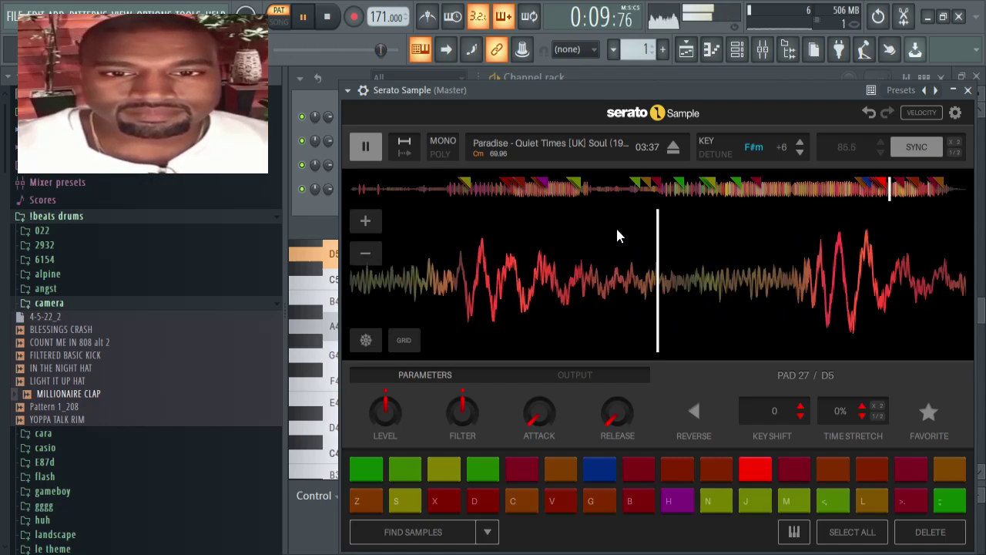
{"action": "key", "text": "space"}
{"action": "key", "text": "space"}
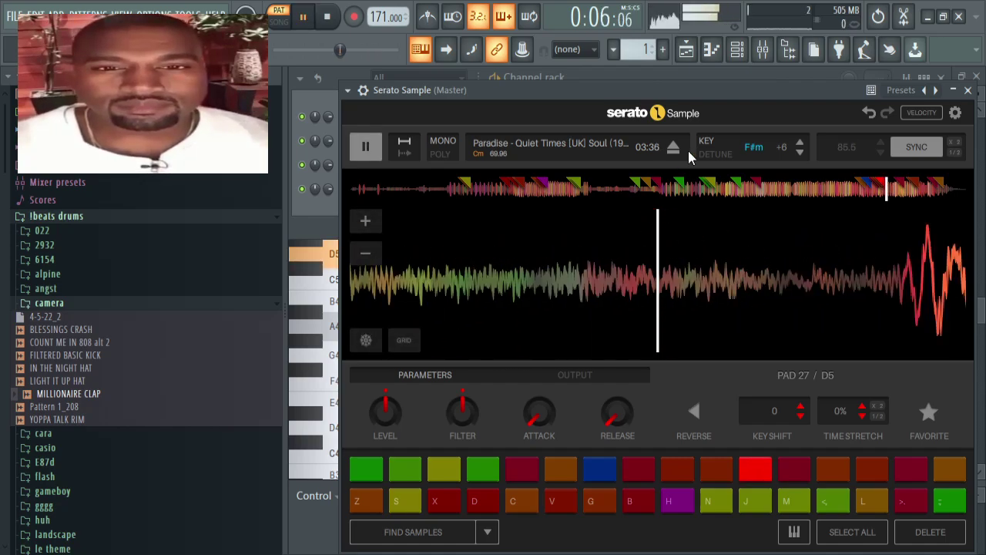
Step: Set the sample's key shift in Serato Sample to +5
{"action": "left_click", "coordinate": [799, 153]}
{"action": "left_click", "coordinate": [799, 153]}
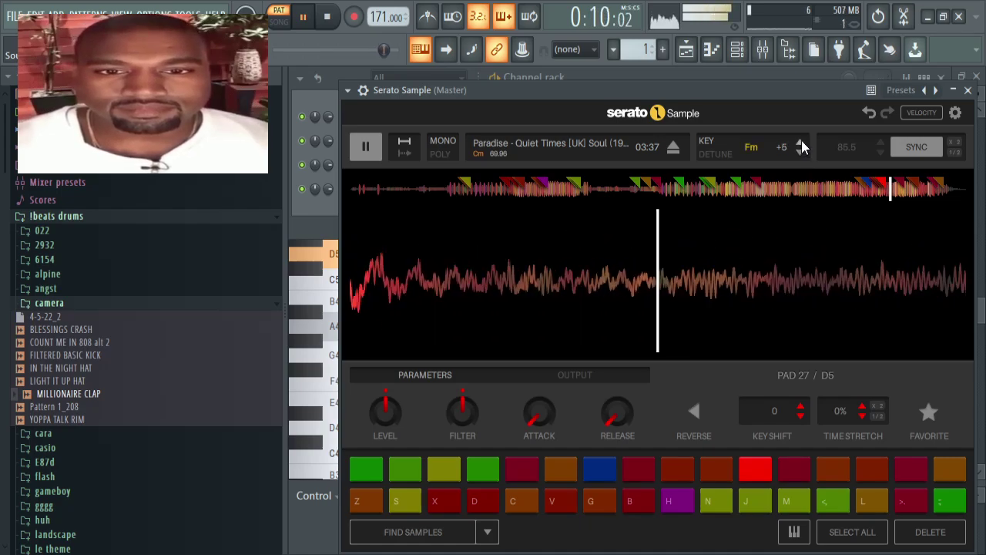
{"action": "left_click", "coordinate": [800, 141]}
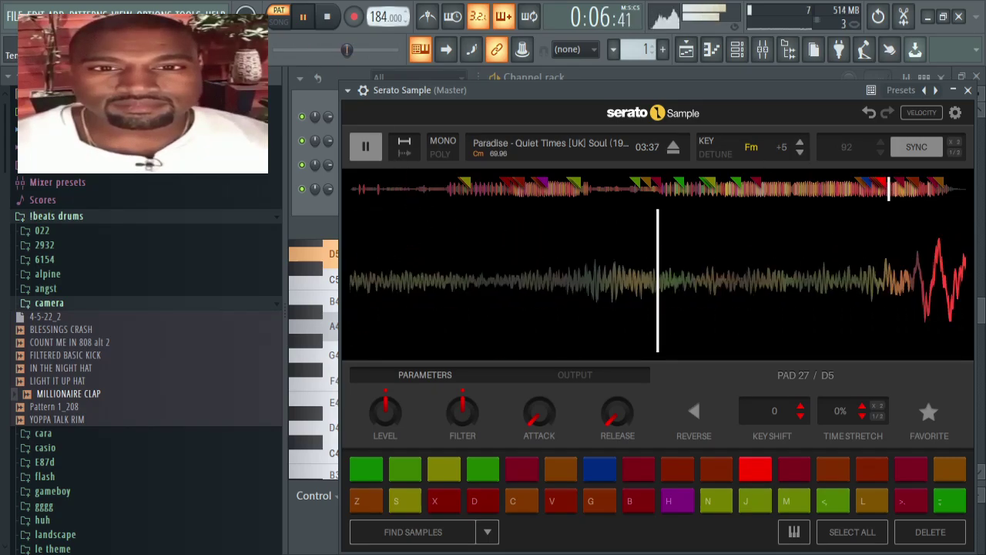
Step: Try a project tempo of 185 BPM, settle on 180 BPM, and play the pattern
{"action": "scroll", "coordinate": [379, 15], "scroll_direction": "up", "scroll_amount": 1}
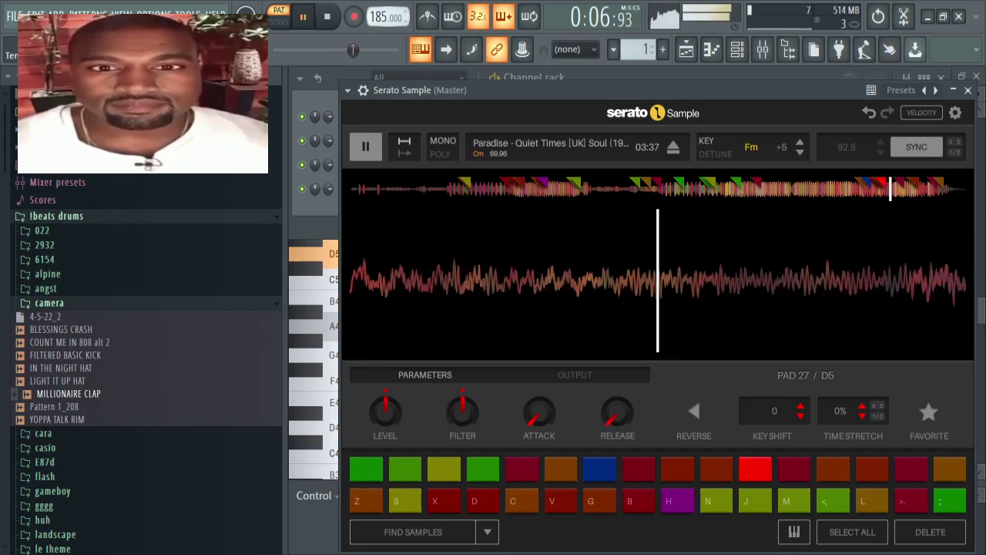
{"action": "left_click", "coordinate": [74, 305]}
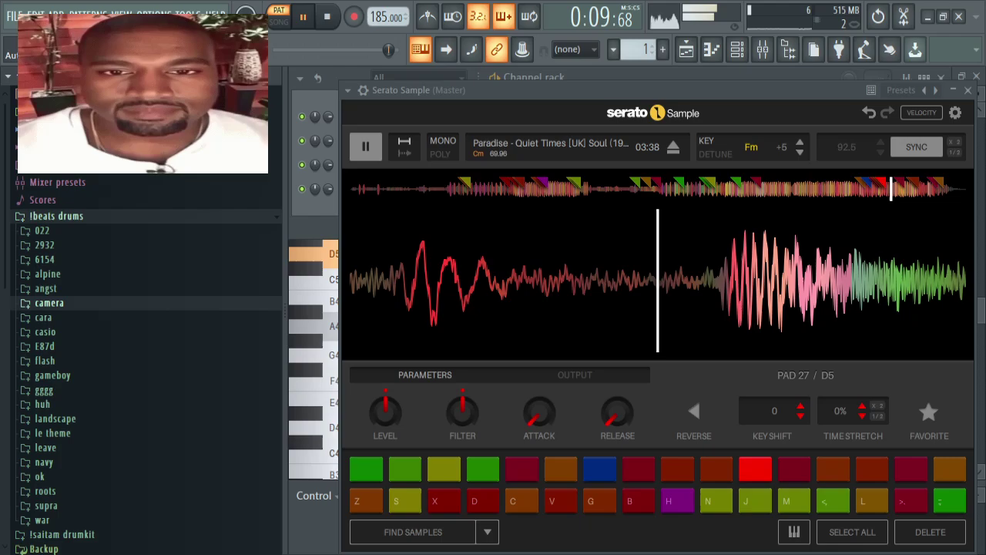
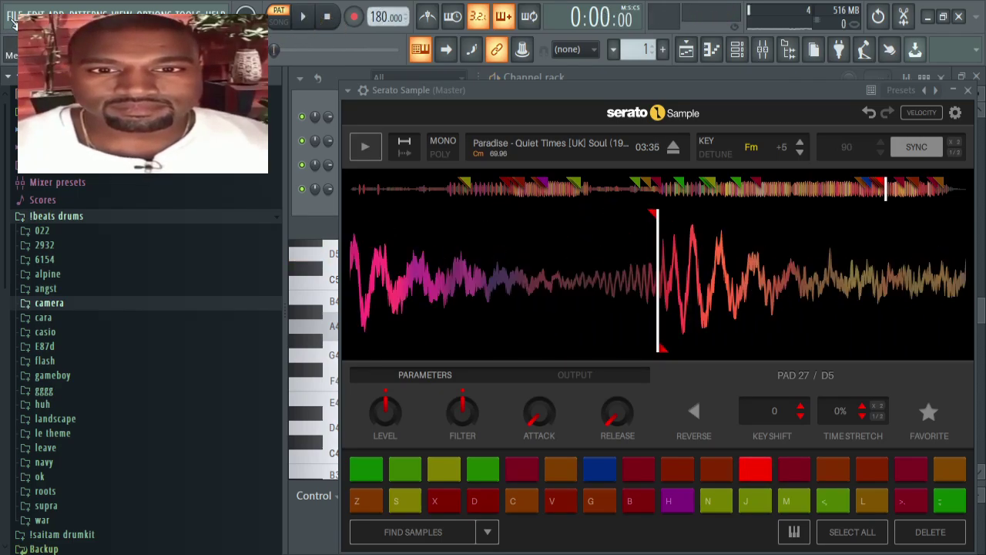
{"action": "key", "text": "space"}
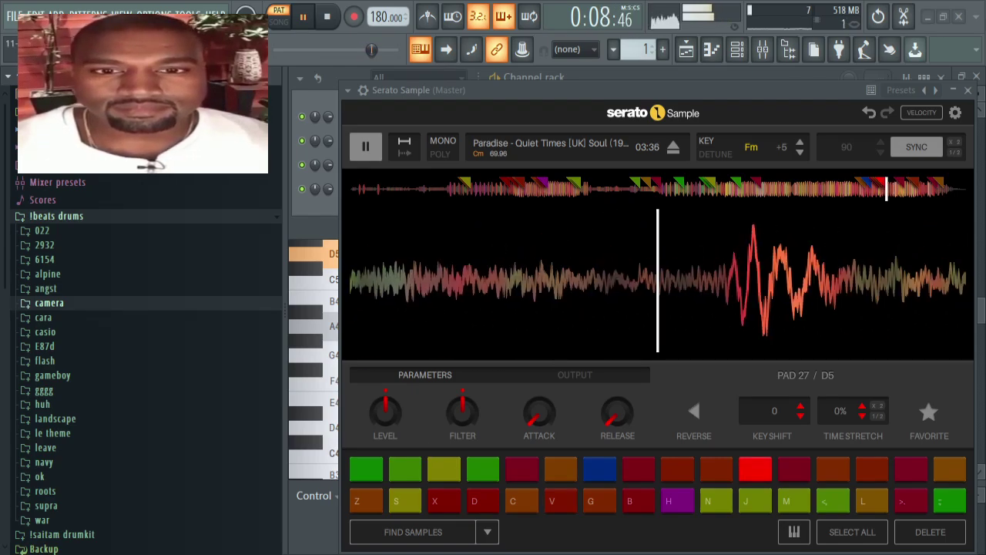
Step: Switch to OBS, select the pantalla k scene, show the Notepad text file, and change the scene to FL MUTEADO
{"action": "left_click", "coordinate": [32, 423]}
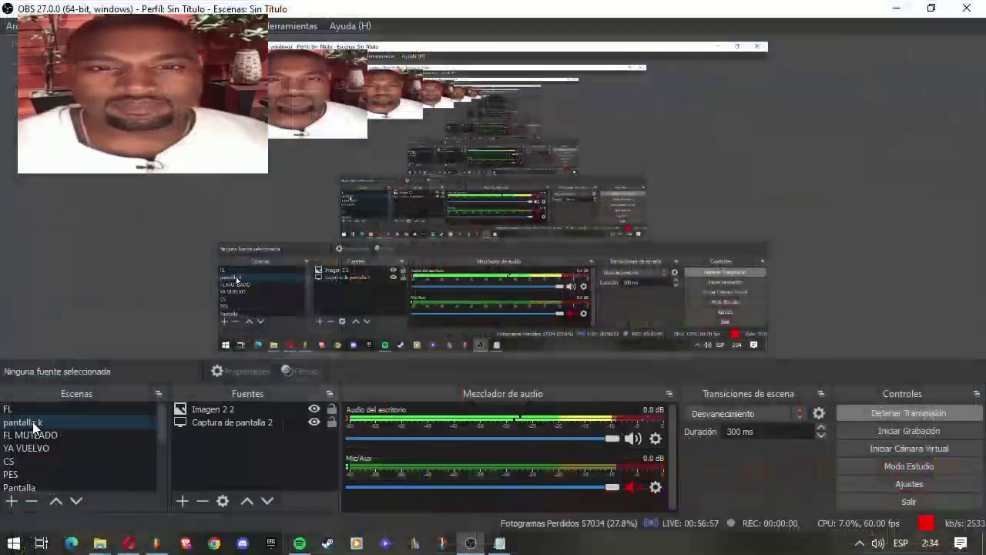
{"action": "left_click", "coordinate": [498, 543]}
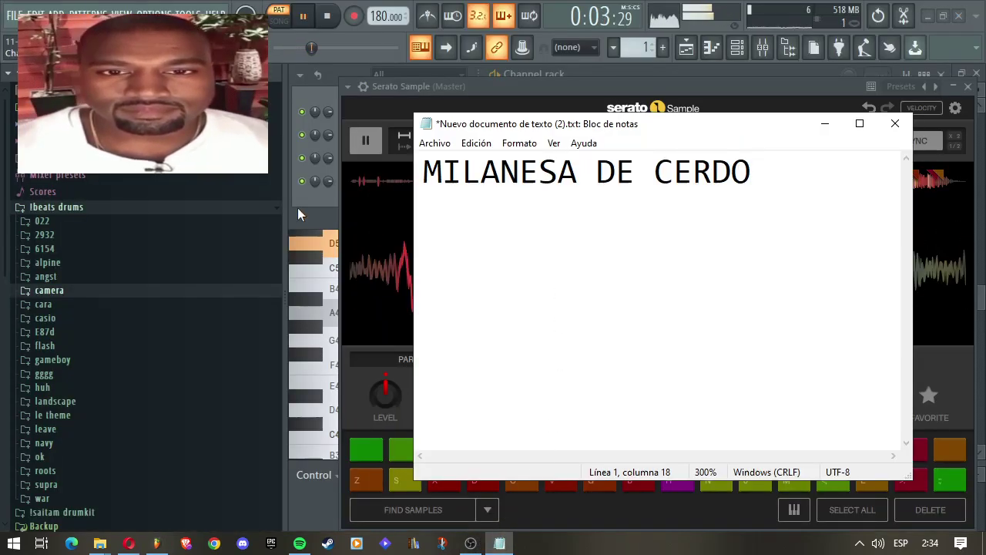
{"action": "left_click", "coordinate": [471, 543]}
{"action": "left_click", "coordinate": [23, 435]}
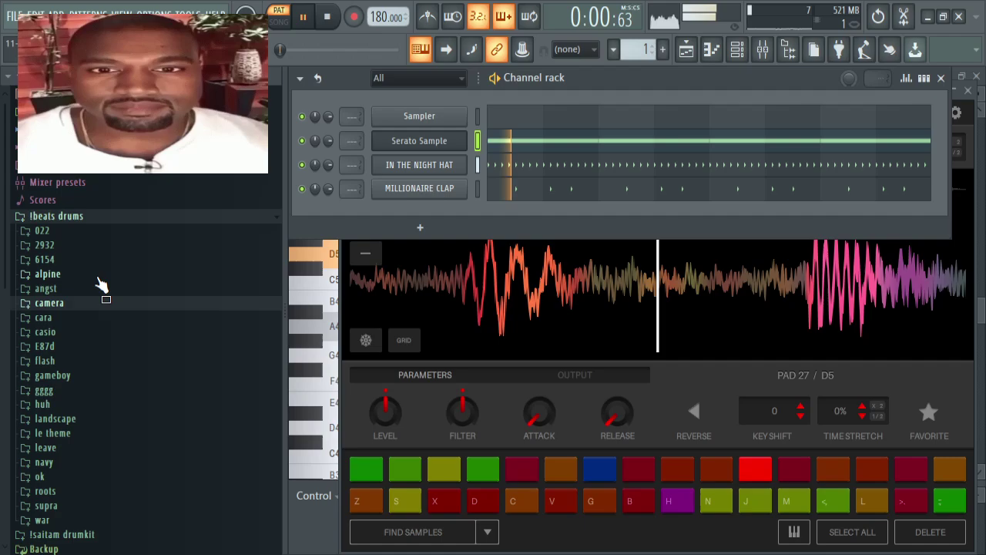
Step: Browse the camera folder and the 808s folder of !saitam drumkit, and add #0nyx® 808 as a new channel
{"action": "left_click", "coordinate": [57, 304]}
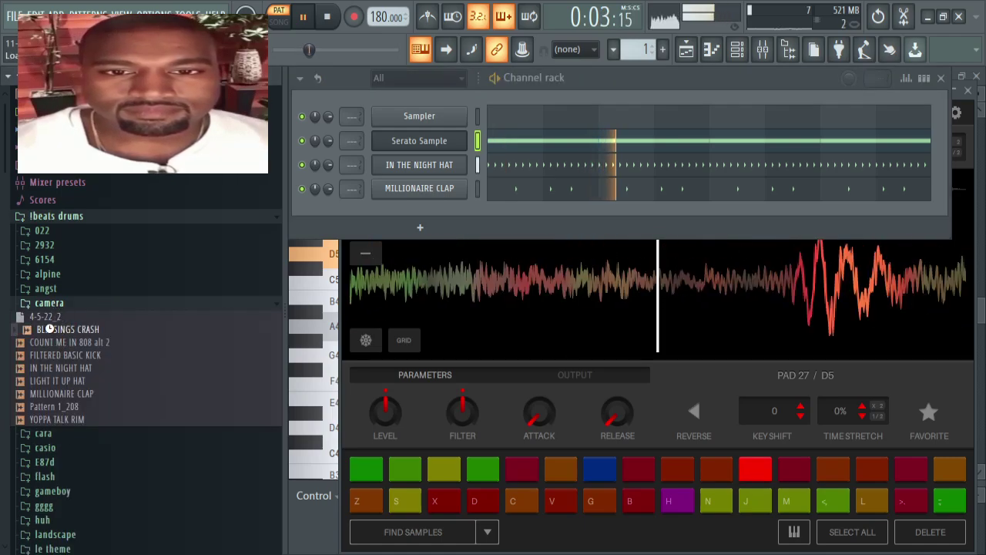
{"action": "left_click_drag", "start_coordinate": [55, 358], "coordinate": [56, 324]}
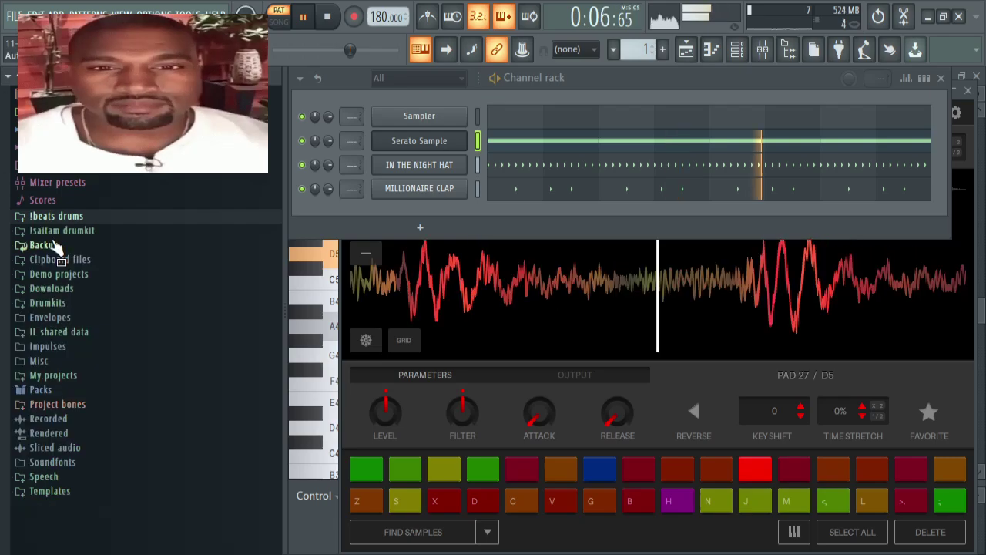
{"action": "left_click", "coordinate": [53, 226]}
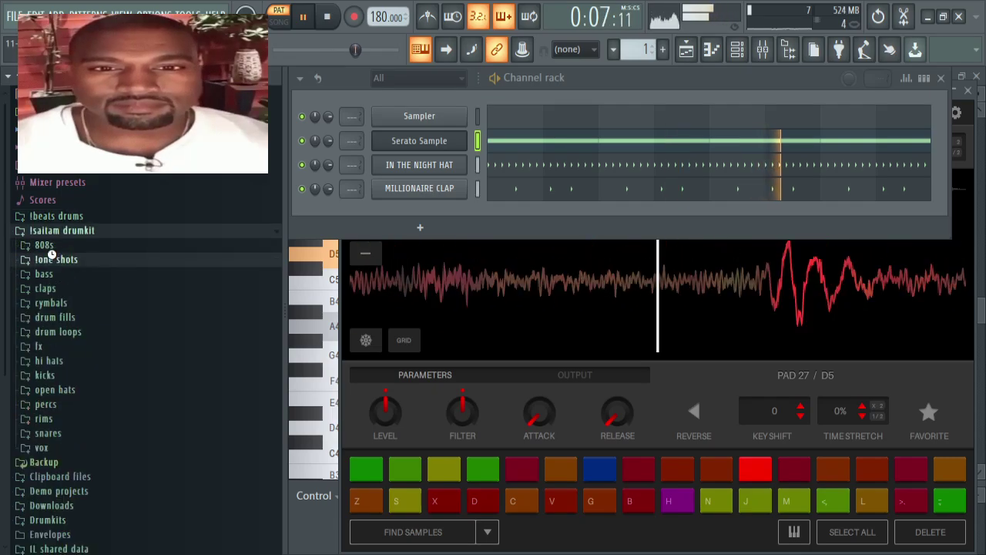
{"action": "left_click", "coordinate": [46, 244]}
{"action": "scroll", "coordinate": [58, 327], "scroll_direction": "down", "scroll_amount": 5}
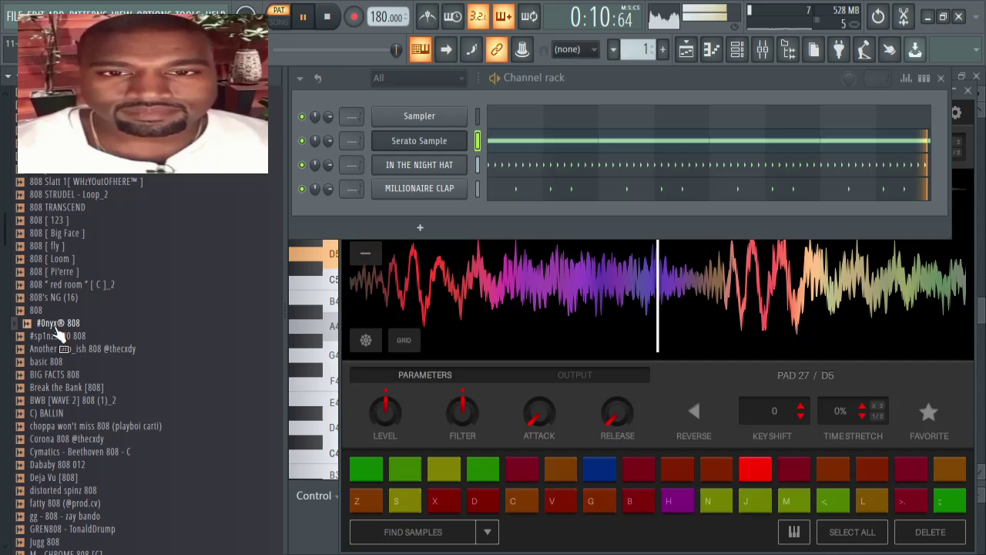
{"action": "left_click_drag", "start_coordinate": [58, 328], "coordinate": [451, 206]}
Step: Open the Serato Sample piano roll, move the D5 note at bar 3 to G5, and play the pattern
{"action": "left_click", "coordinate": [508, 145]}
{"action": "left_click", "coordinate": [504, 144]}
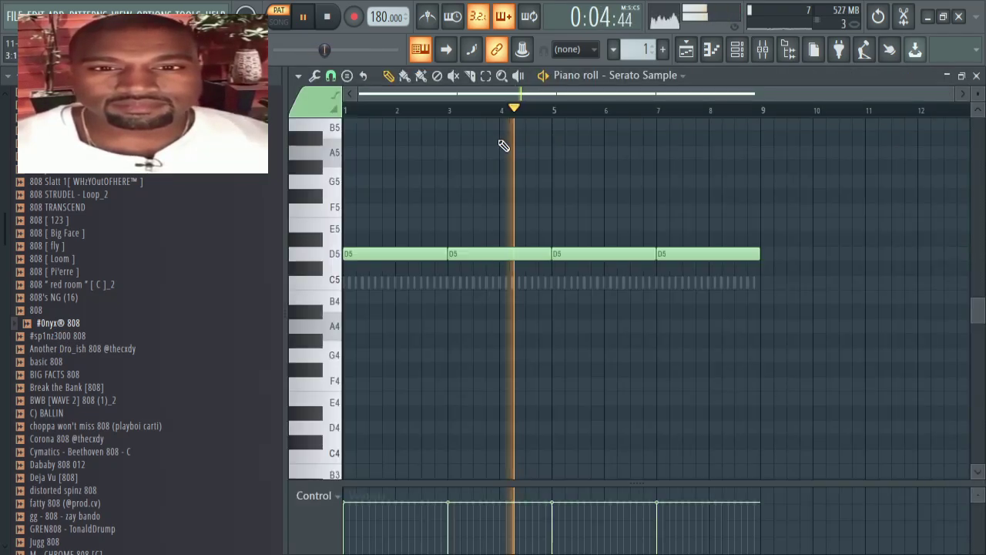
{"action": "key", "text": "space"}
{"action": "key", "text": "space"}
{"action": "left_click_drag", "start_coordinate": [469, 255], "coordinate": [469, 181]}
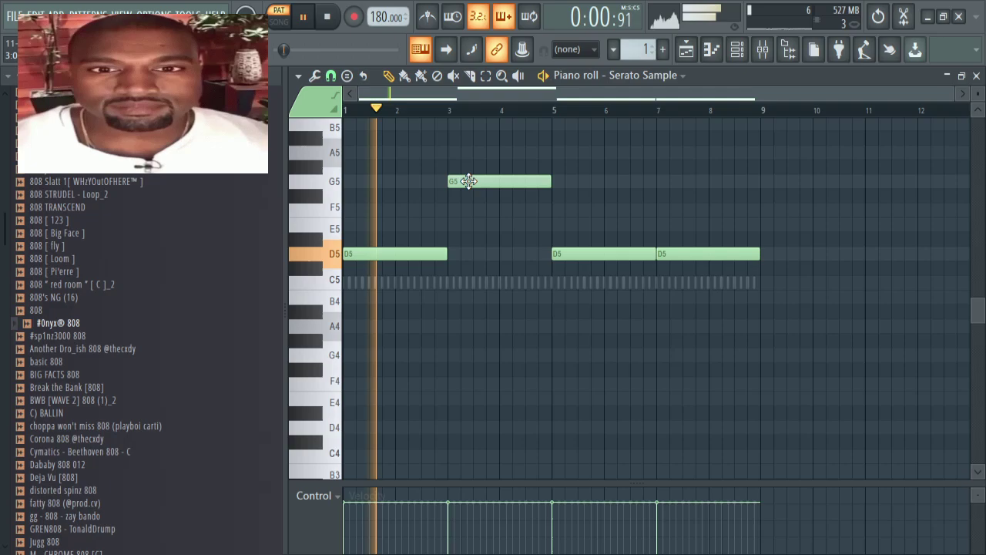
{"action": "scroll", "coordinate": [478, 167], "scroll_direction": "down", "scroll_amount": 1}
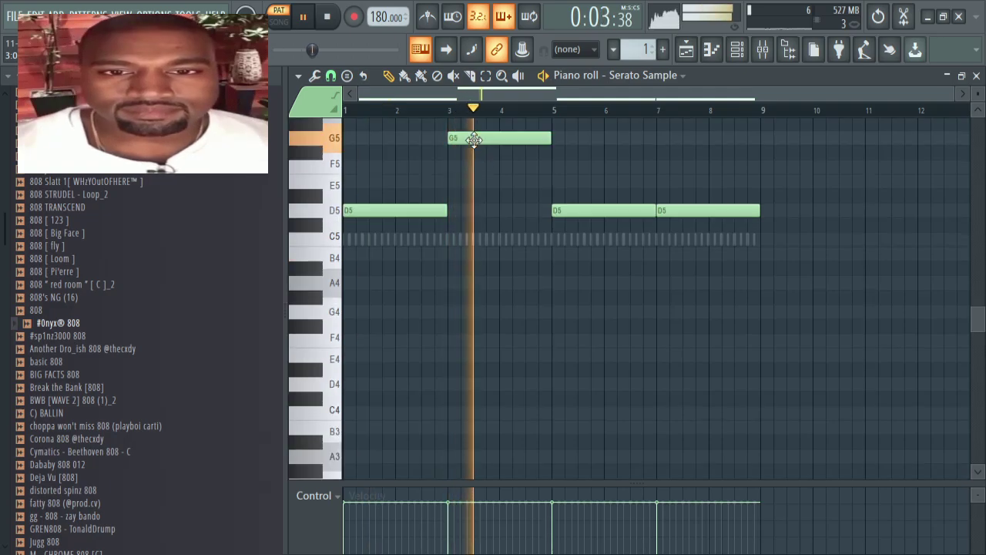
{"action": "scroll", "coordinate": [491, 165], "scroll_direction": "down", "scroll_amount": 1}
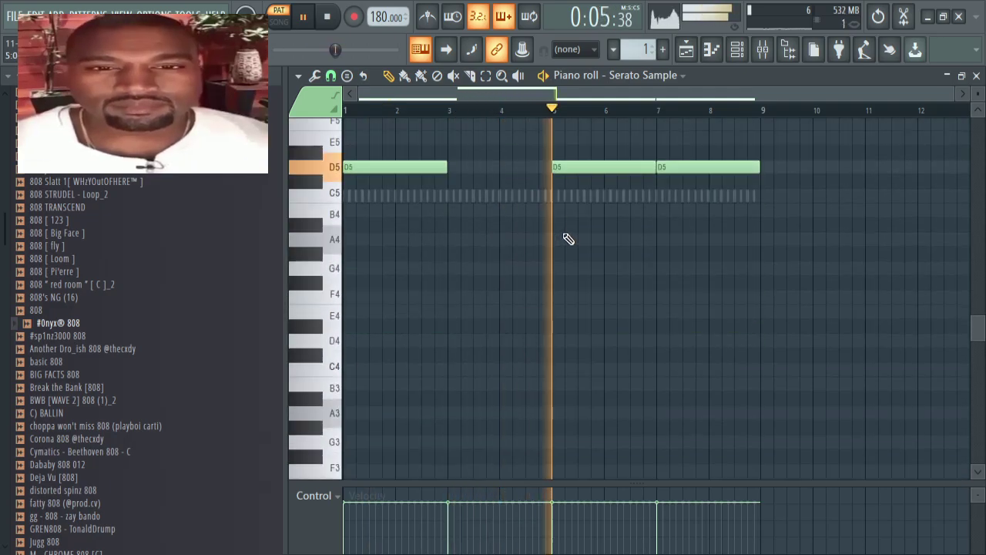
{"action": "scroll", "coordinate": [532, 208], "scroll_direction": "up", "scroll_amount": 3}
Step: Try the bar 3 note at G#4 and play the pattern from bar 3
{"action": "key", "text": "space"}
{"action": "left_click_drag", "start_coordinate": [466, 225], "coordinate": [453, 389]}
{"action": "right_click", "coordinate": [456, 225]}
{"action": "left_click", "coordinate": [457, 111]}
{"action": "key", "text": "space"}
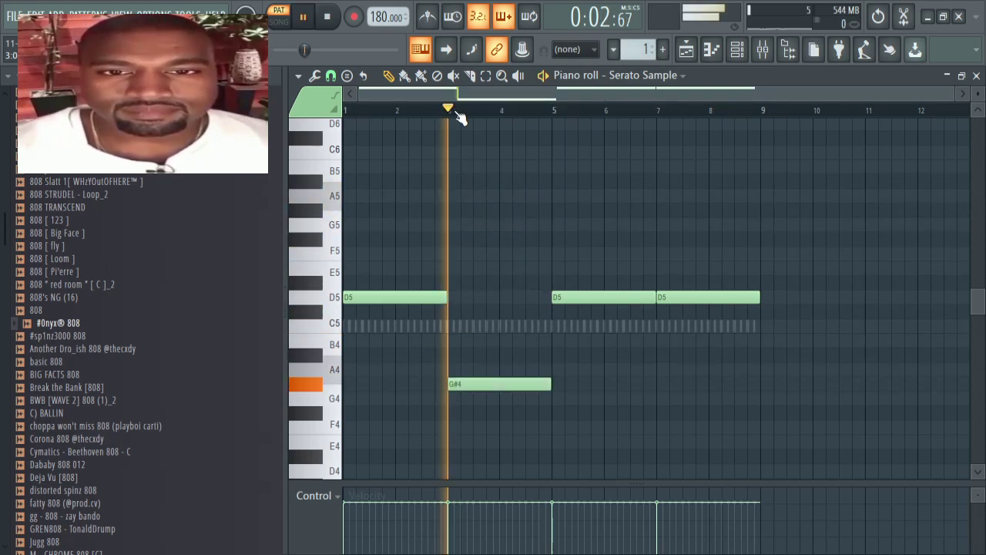
{"action": "scroll", "coordinate": [483, 277], "scroll_direction": "down", "scroll_amount": 4}
{"action": "scroll", "coordinate": [487, 265], "scroll_direction": "up", "scroll_amount": 1}
{"action": "scroll", "coordinate": [489, 263], "scroll_direction": "up", "scroll_amount": 2}
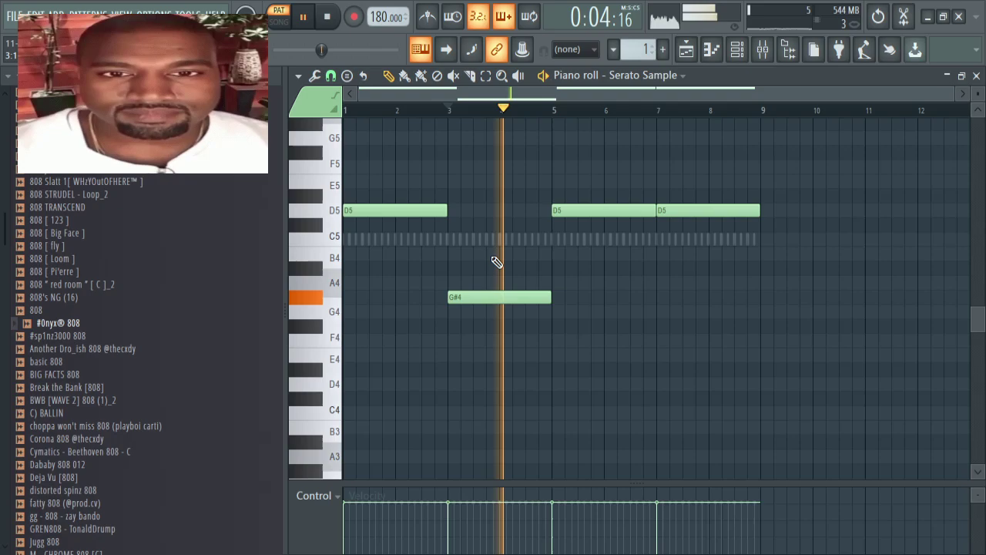
{"action": "scroll", "coordinate": [497, 262], "scroll_direction": "down", "scroll_amount": 2}
Step: Try the bar 3 note at B3 and audition that chop from bar 3
{"action": "key", "text": "space"}
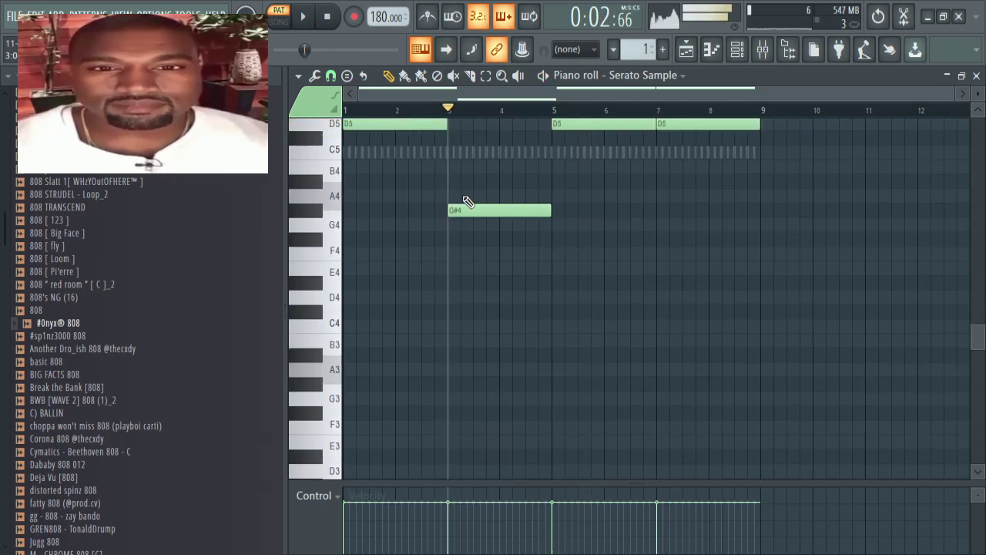
{"action": "left_click_drag", "start_coordinate": [466, 211], "coordinate": [469, 346]}
{"action": "key", "text": "space"}
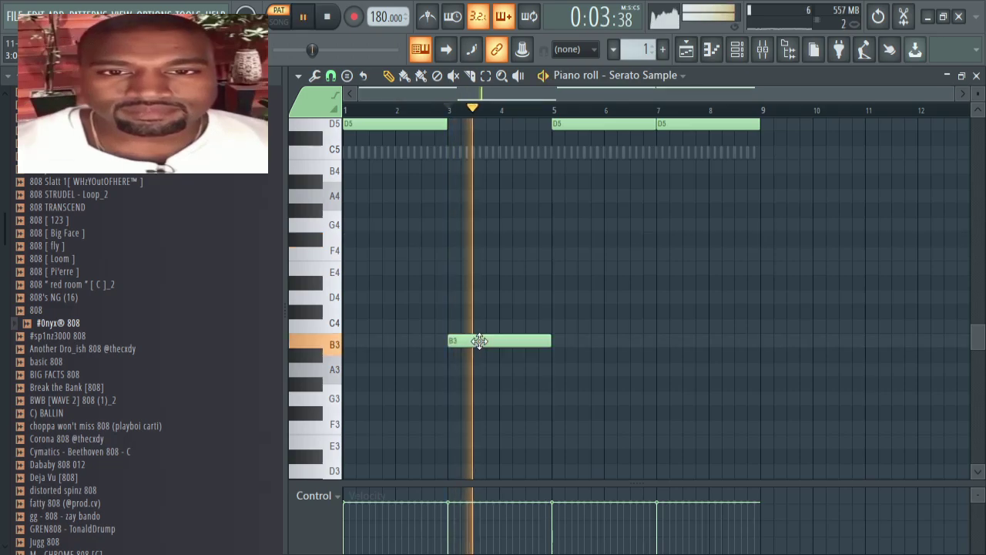
{"action": "scroll", "coordinate": [473, 323], "scroll_direction": "down", "scroll_amount": 1}
{"action": "scroll", "coordinate": [466, 316], "scroll_direction": "down", "scroll_amount": 1}
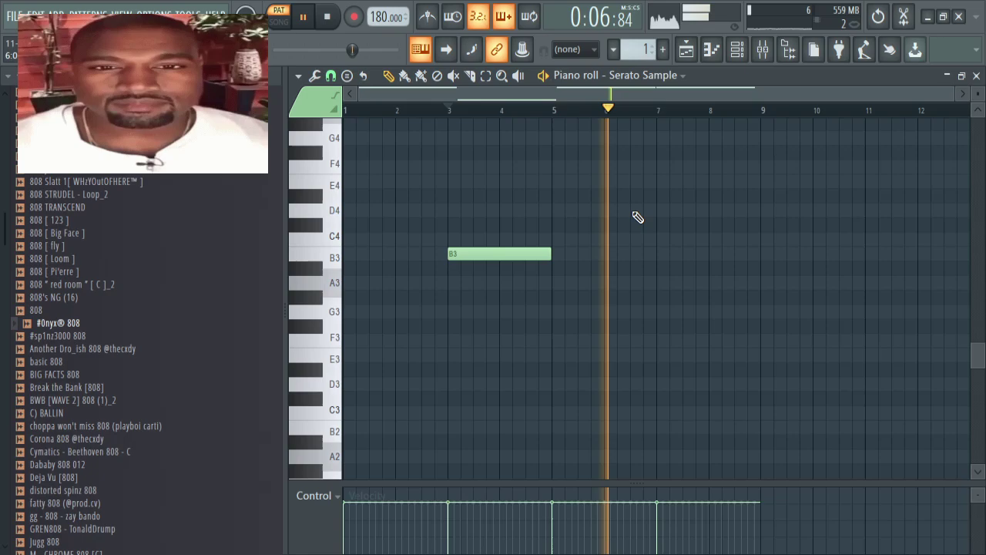
Step: Delete the D5 note at bar 7, move the bar 3 note to A3, and audition it from bar 3
{"action": "scroll", "coordinate": [440, 127], "scroll_direction": "up", "scroll_amount": 3}
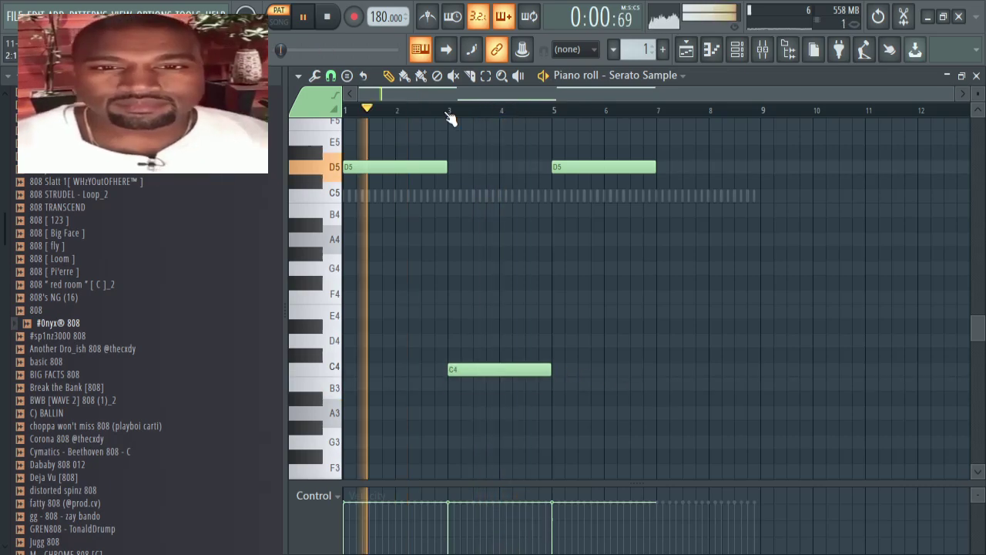
{"action": "left_click", "coordinate": [449, 111]}
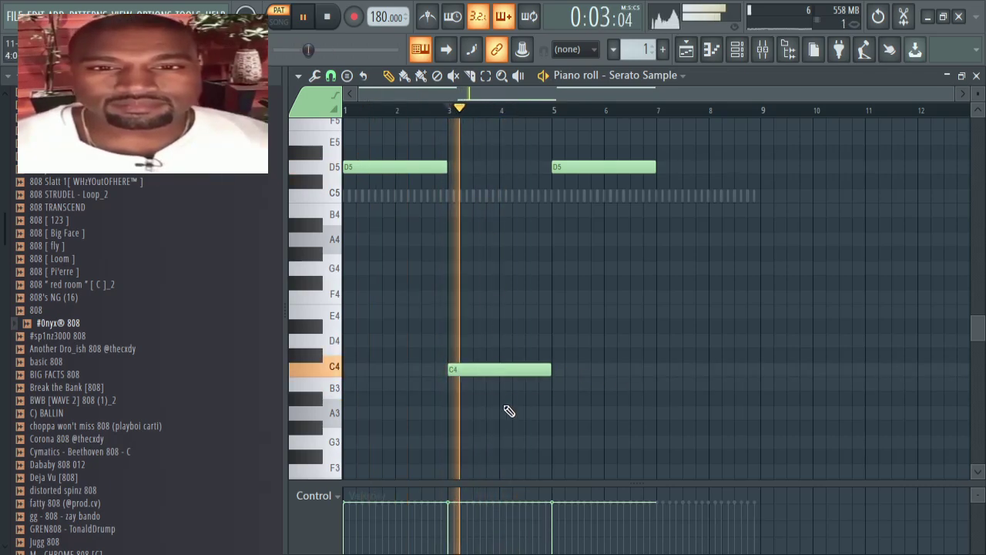
{"action": "key", "text": "space"}
{"action": "left_click_drag", "start_coordinate": [480, 400], "coordinate": [481, 414]}
{"action": "key", "text": "space"}
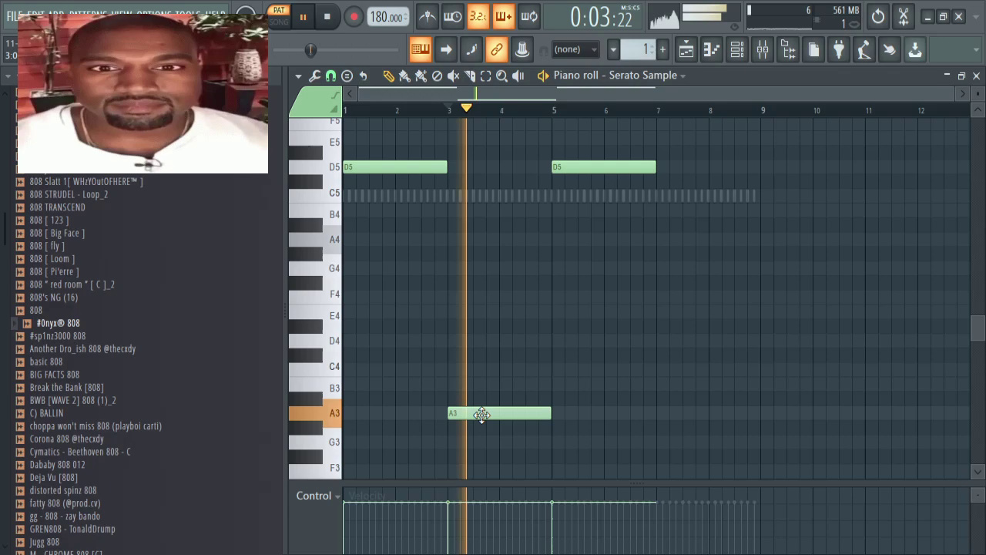
{"action": "key", "text": "space"}
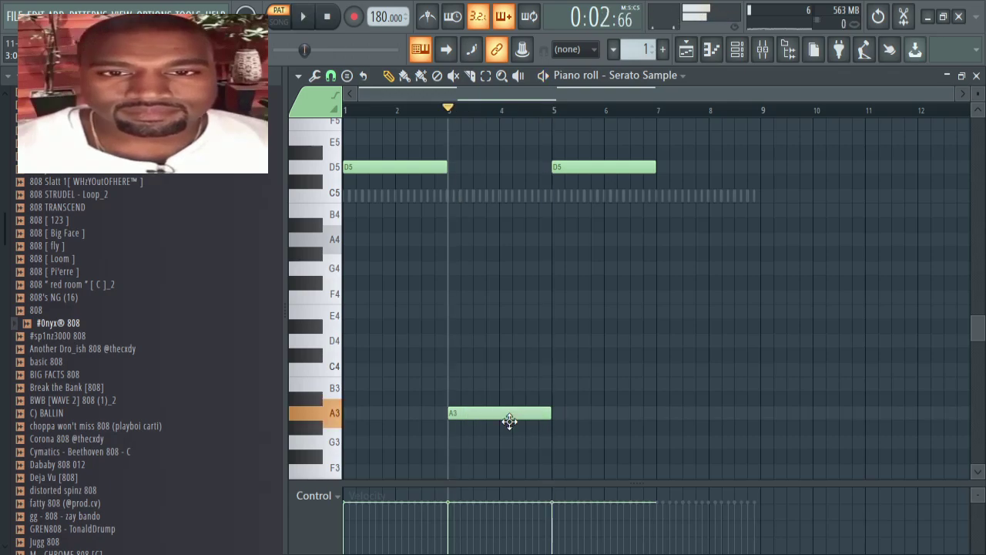
Step: Move the bar 3 note to F#3 and replay it from bar 3 several times
{"action": "key", "text": "space"}
{"action": "left_click_drag", "start_coordinate": [506, 419], "coordinate": [518, 453]}
{"action": "key", "text": "space"}
{"action": "key", "text": "space"}
{"action": "key", "text": "space"}
{"action": "key", "text": "space"}
{"action": "scroll", "coordinate": [519, 451], "scroll_direction": "down", "scroll_amount": 2}
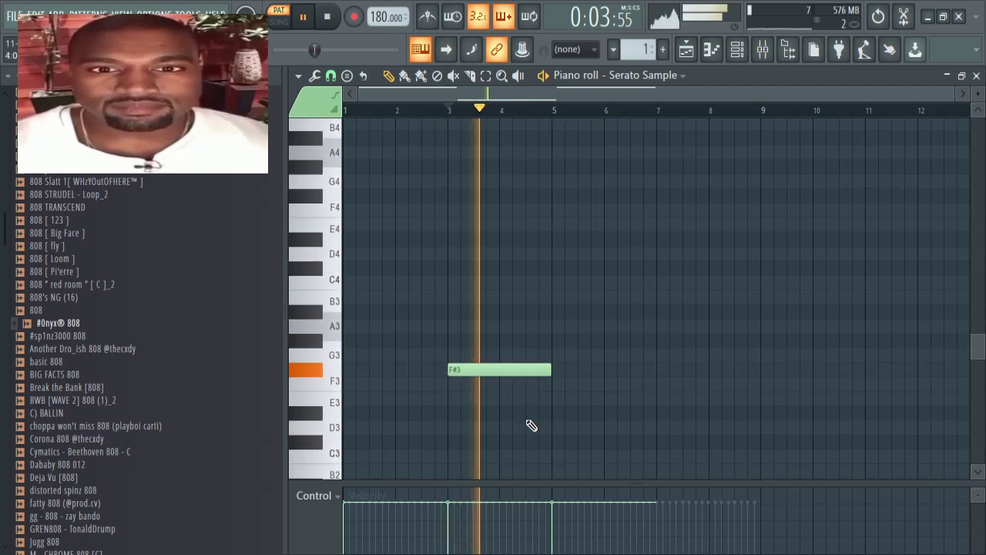
Step: Add a two-bar F#3 note at bar 7 and delete the F#3 note at bar 3
{"action": "left_click", "coordinate": [659, 371]}
{"action": "scroll", "coordinate": [508, 390], "scroll_direction": "up", "scroll_amount": 4}
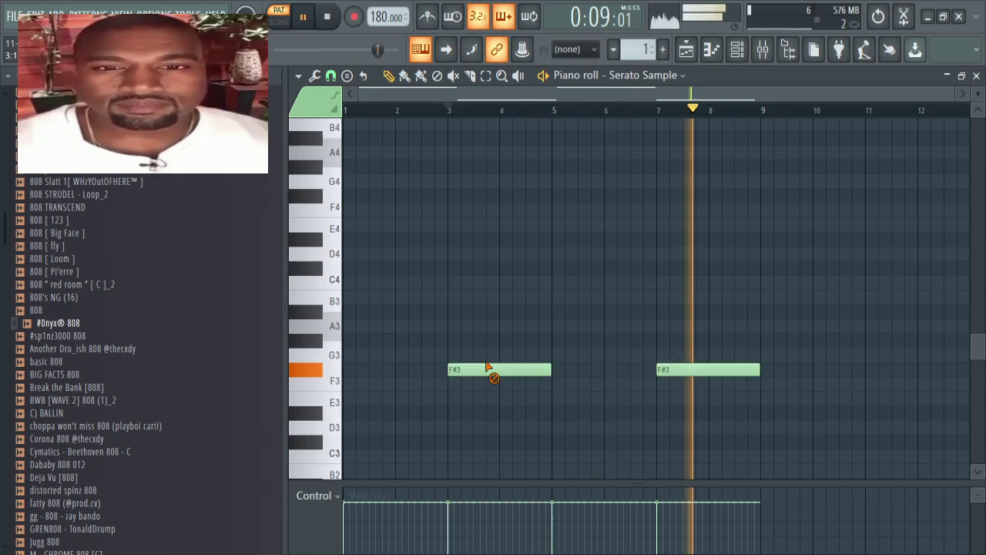
{"action": "scroll", "coordinate": [480, 377], "scroll_direction": "up", "scroll_amount": 3}
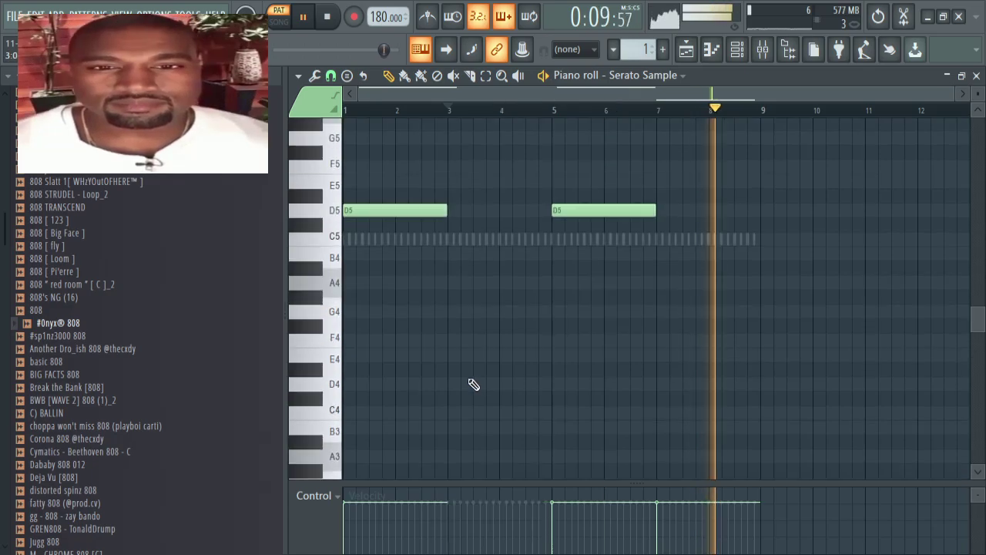
Step: Extend the first D5 note to the start of bar 4 and replay the pattern from bar 1
{"action": "left_click_drag", "start_coordinate": [445, 208], "coordinate": [498, 209]}
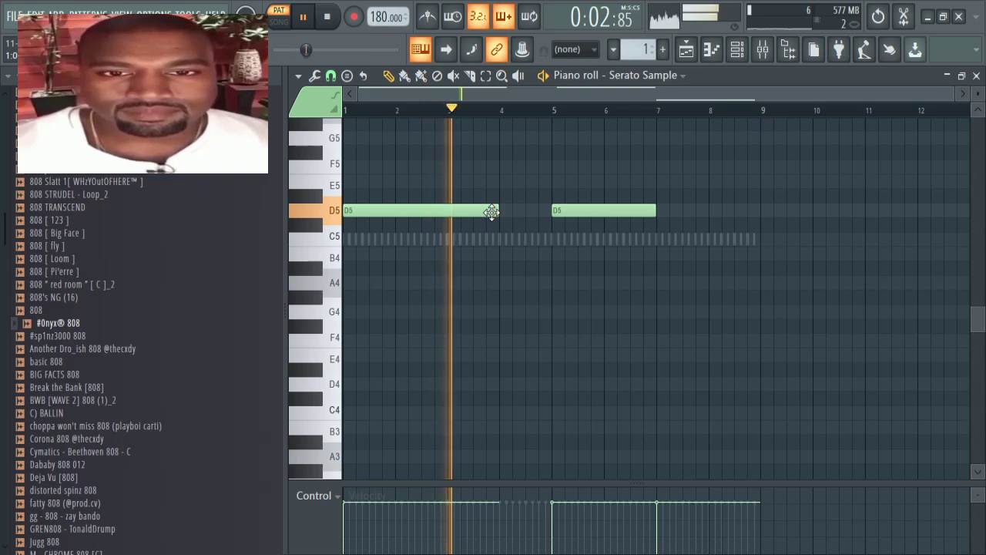
{"action": "key", "text": "space"}
{"action": "key", "text": "space"}
{"action": "key", "text": "space"}
{"action": "key", "text": "space"}
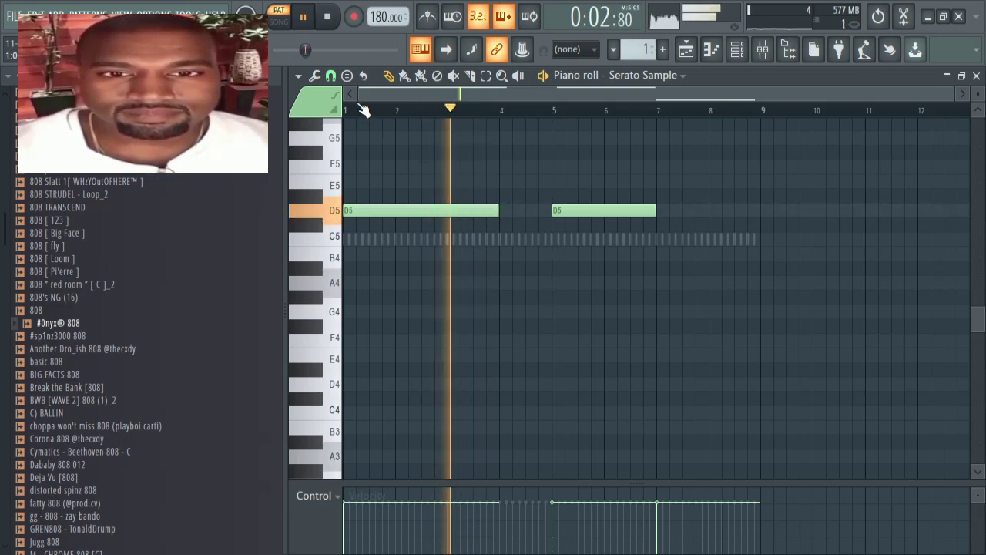
{"action": "left_click", "coordinate": [355, 109]}
{"action": "key", "text": "space"}
{"action": "key", "text": "space"}
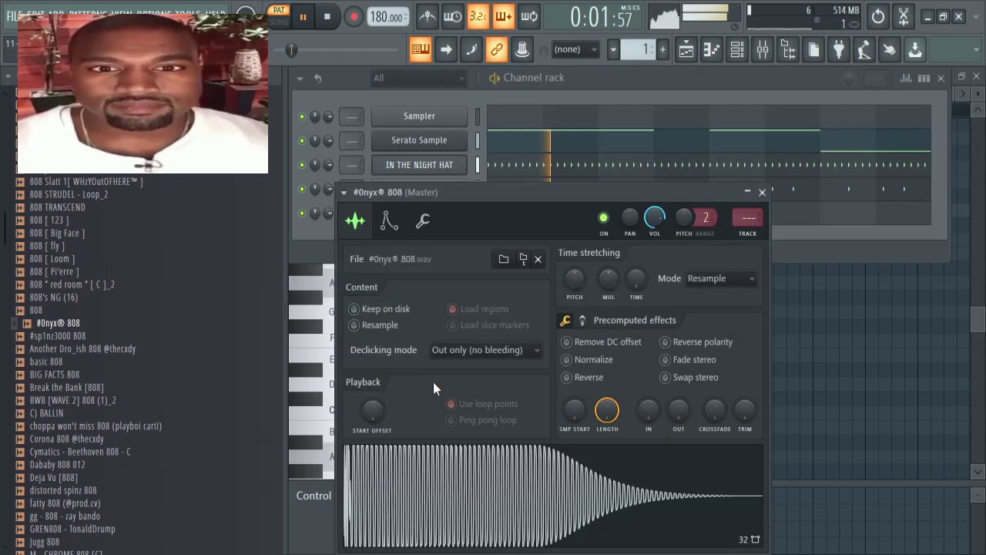
Step: Open the #0nyx® 808 sample in Edison and detect its pitch regions
{"action": "left_click", "coordinate": [422, 223]}
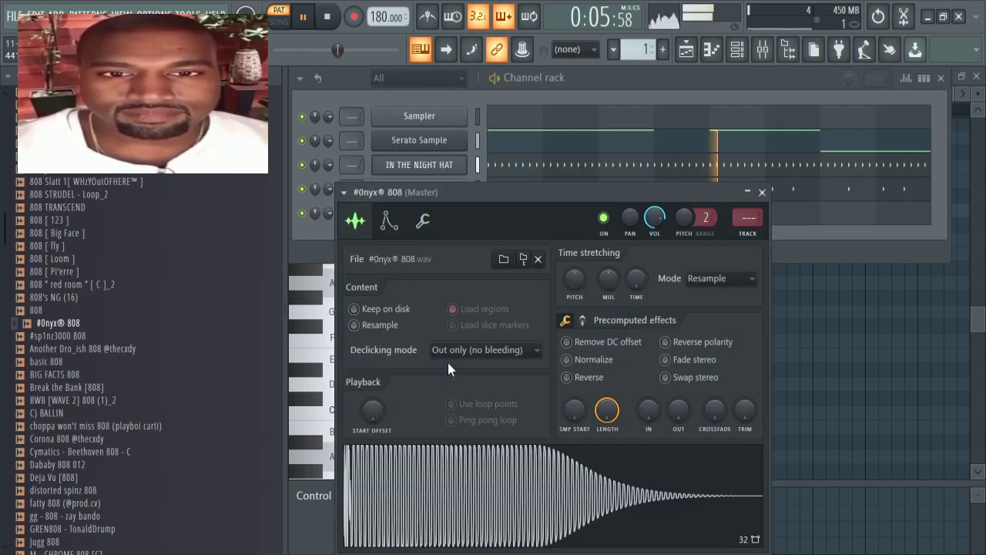
{"action": "key", "text": "ctrl+e"}
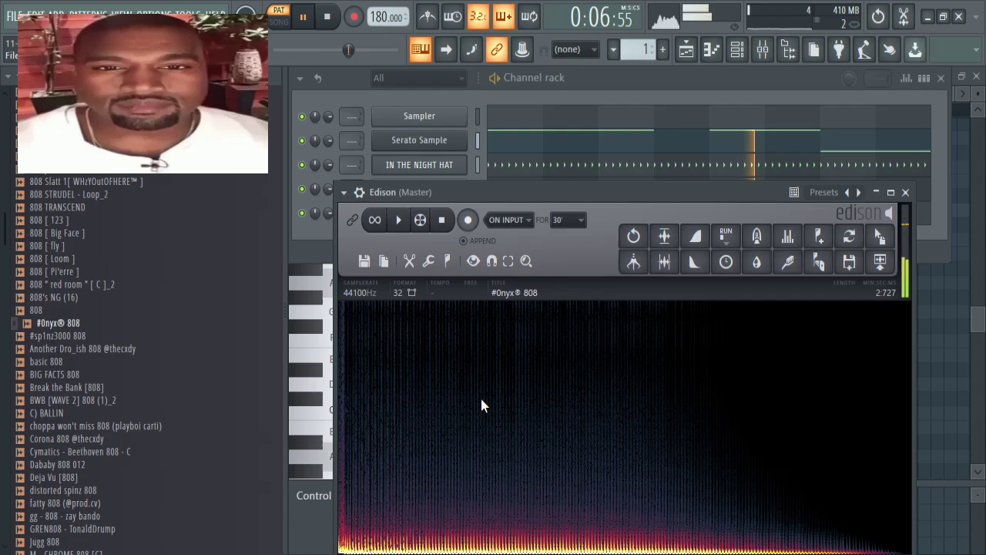
Step: Replace the #0nyx® 808 sample in the channel rack with distorted spinz 808
{"action": "left_click", "coordinate": [299, 229]}
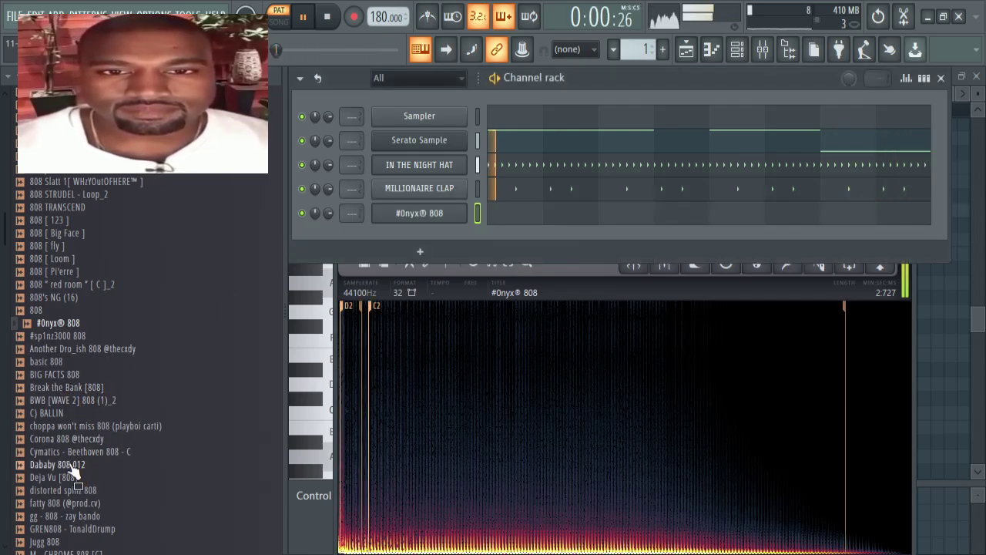
{"action": "left_click", "coordinate": [67, 491]}
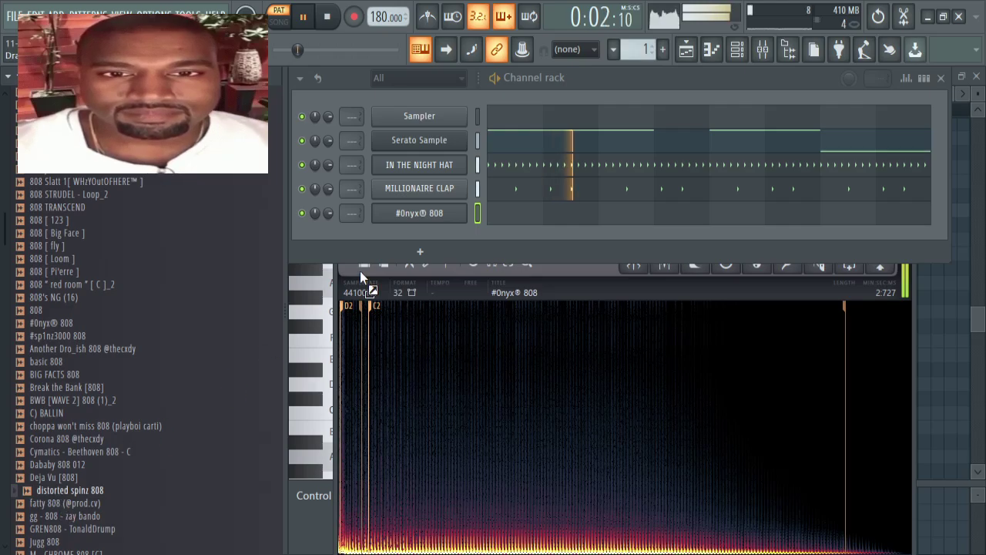
{"action": "left_click_drag", "start_coordinate": [359, 270], "coordinate": [431, 209]}
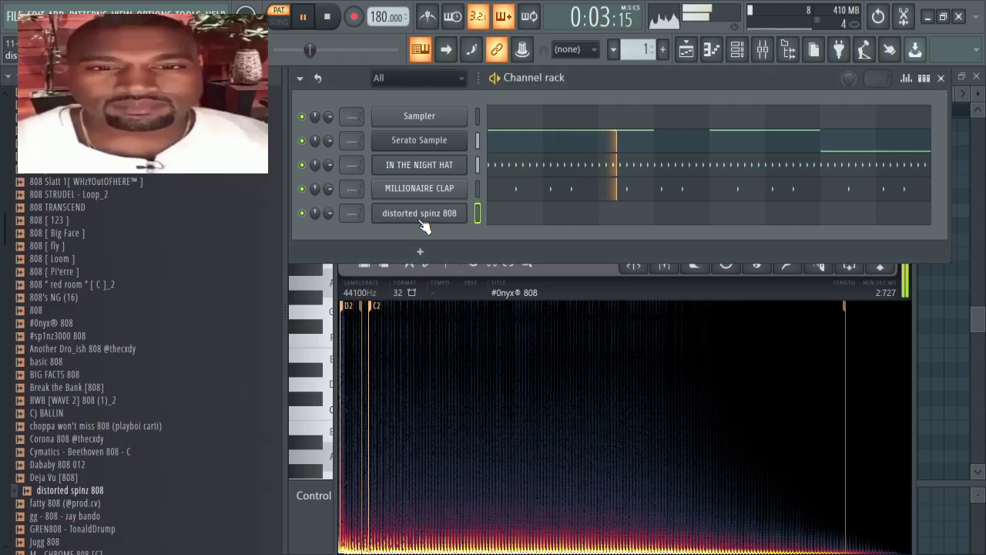
Step: Check the Serato Sample plugin window while the pattern plays, and return to the channel rack
{"action": "left_click", "coordinate": [425, 146]}
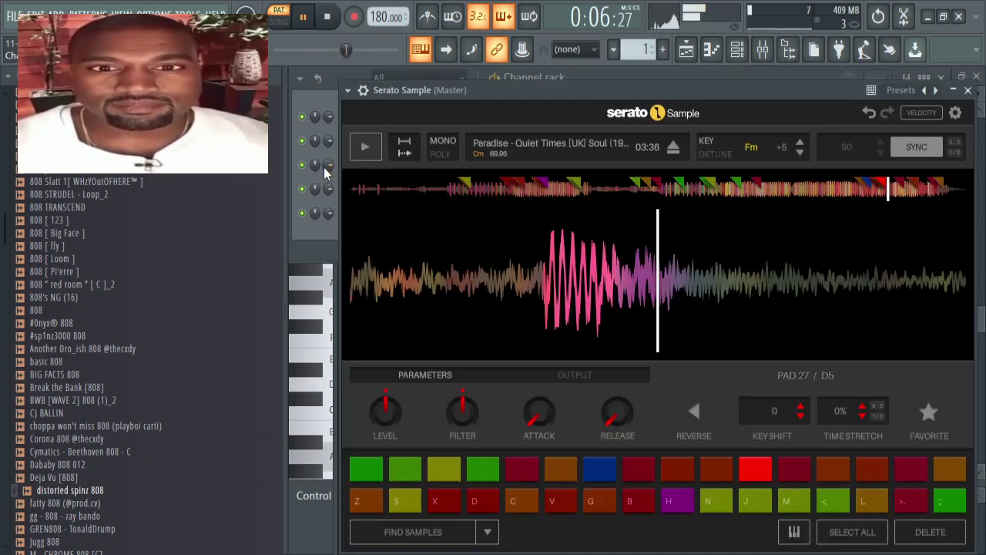
{"action": "left_click", "coordinate": [323, 167]}
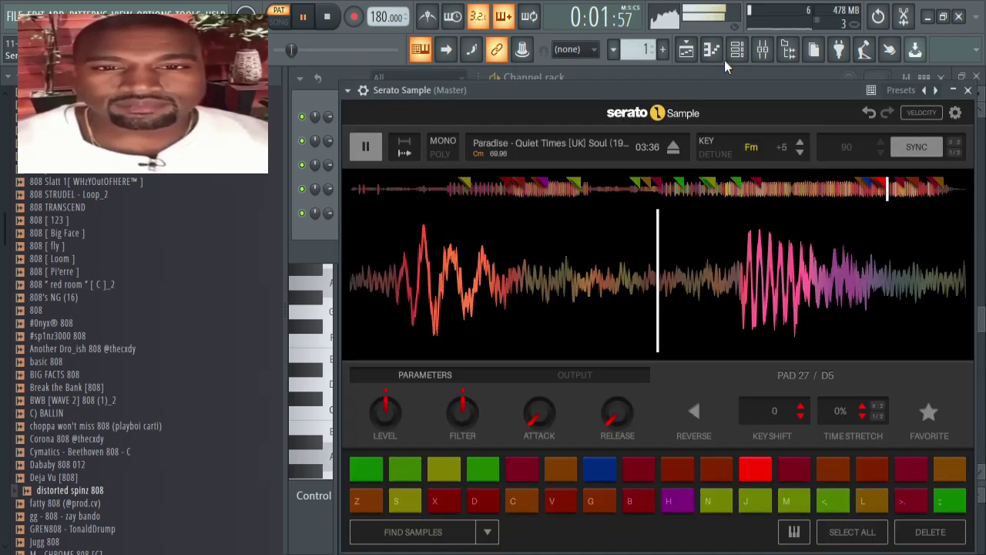
{"action": "left_click", "coordinate": [698, 77]}
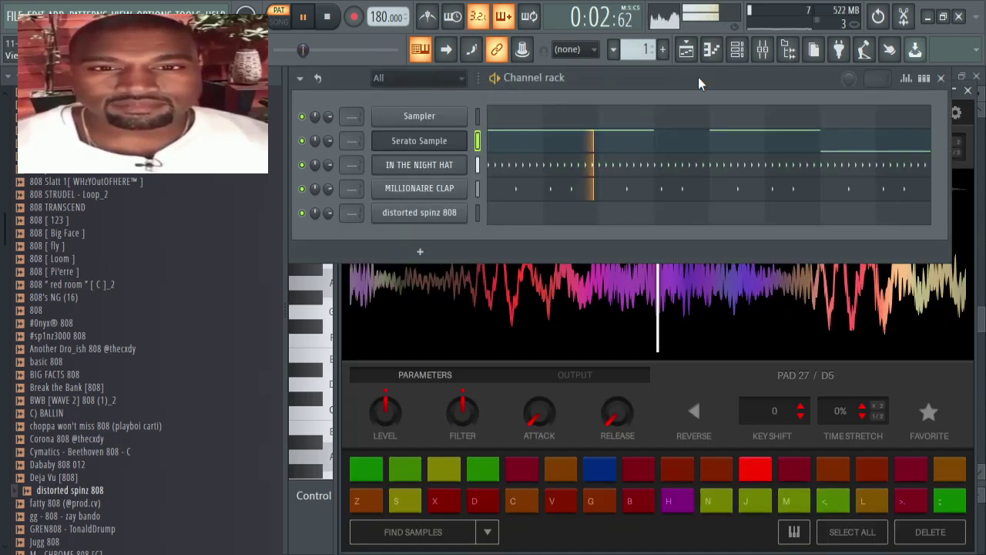
Step: Open the piano roll of distorted spinz 808, stop playback, and close the channel rack
{"action": "left_click", "coordinate": [556, 225]}
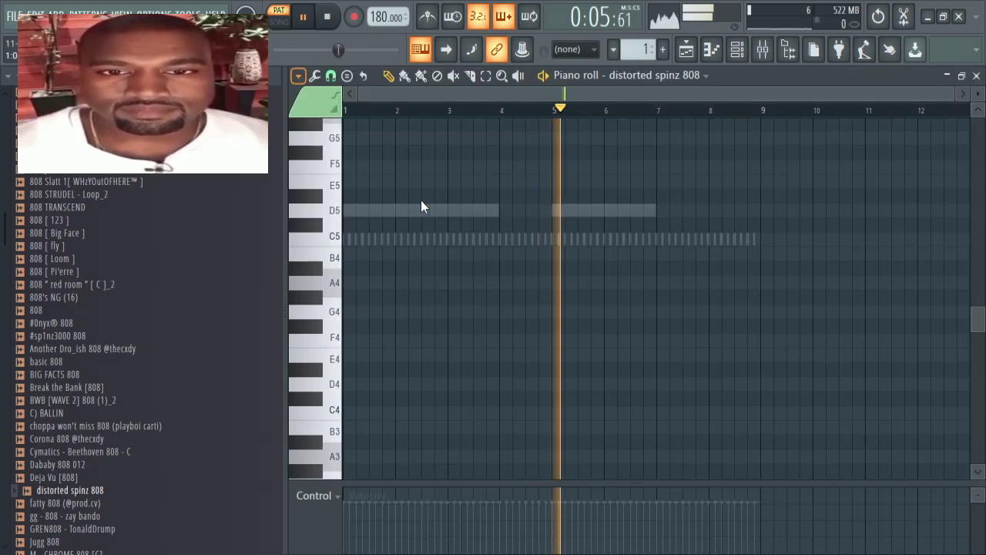
{"action": "key", "text": "space"}
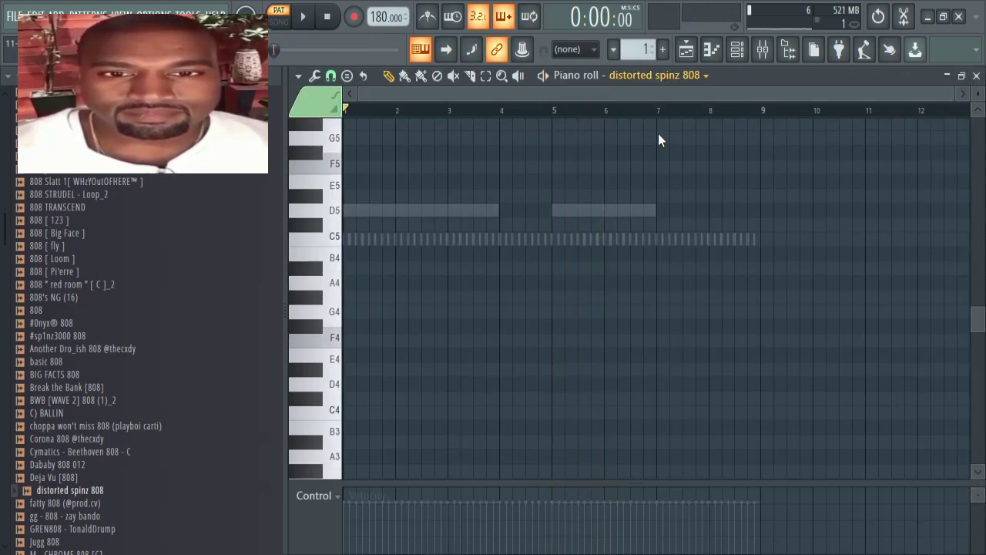
{"action": "key", "text": "F6"}
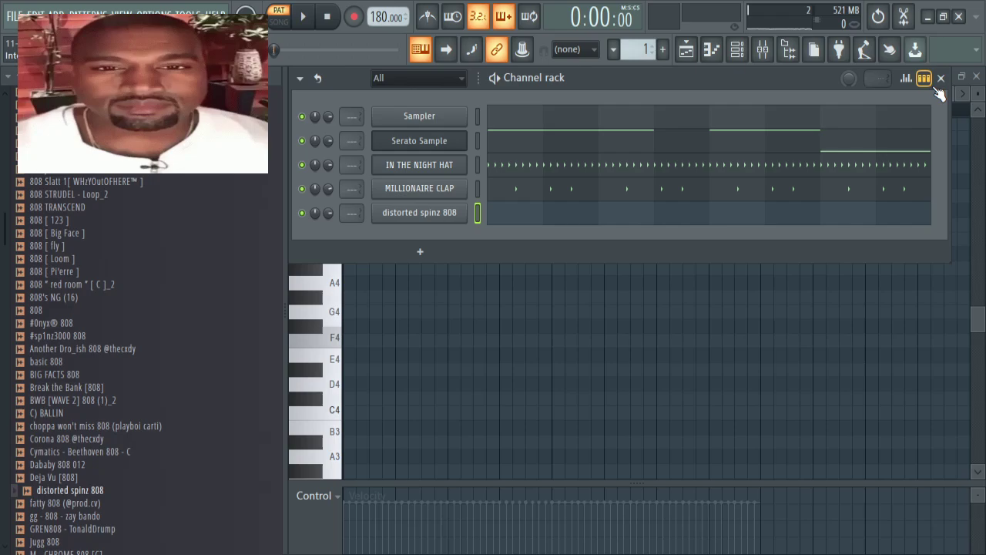
{"action": "left_click", "coordinate": [941, 79]}
{"action": "scroll", "coordinate": [533, 317], "scroll_direction": "up", "scroll_amount": 3}
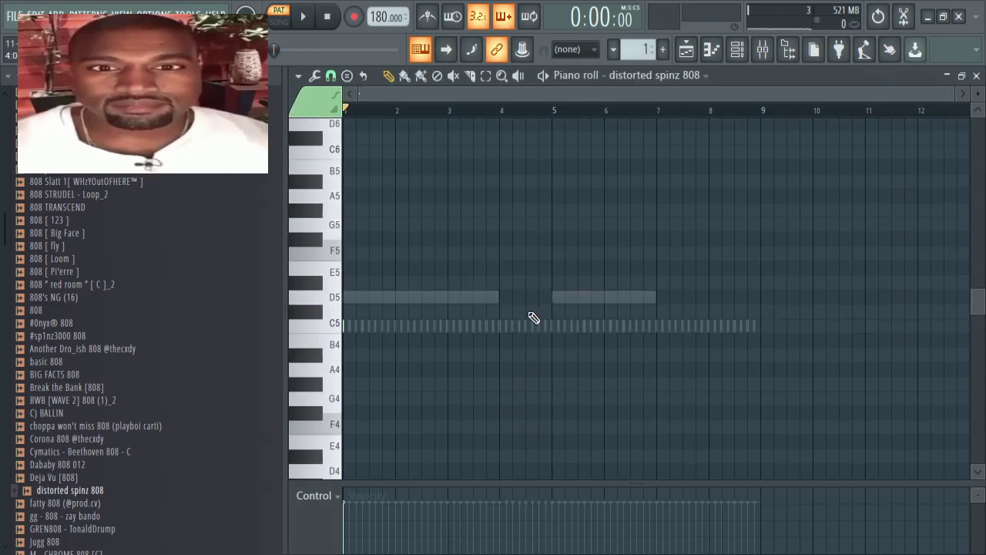
Step: Try the opening 808 note at F5, D#5 and D5 against the playing pattern
{"action": "key", "text": "space"}
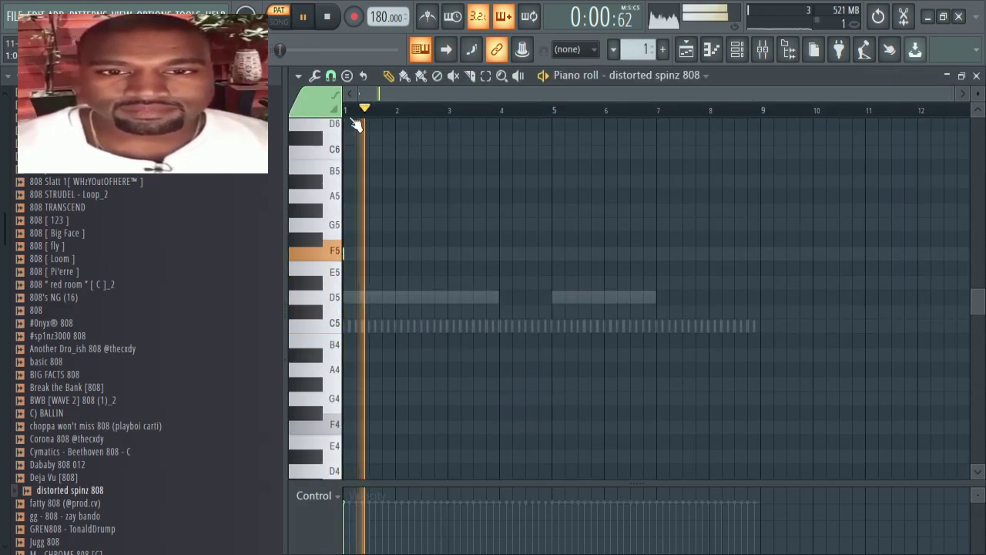
{"action": "key", "text": "space"}
{"action": "scroll", "coordinate": [355, 123], "scroll_direction": "up", "scroll_amount": 2}
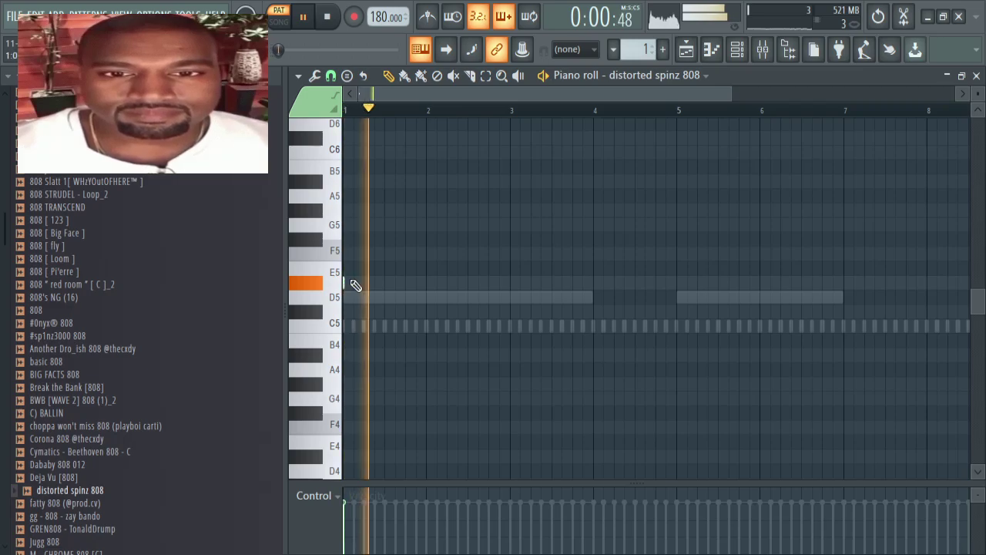
{"action": "key", "text": "space"}
{"action": "key", "text": "space"}
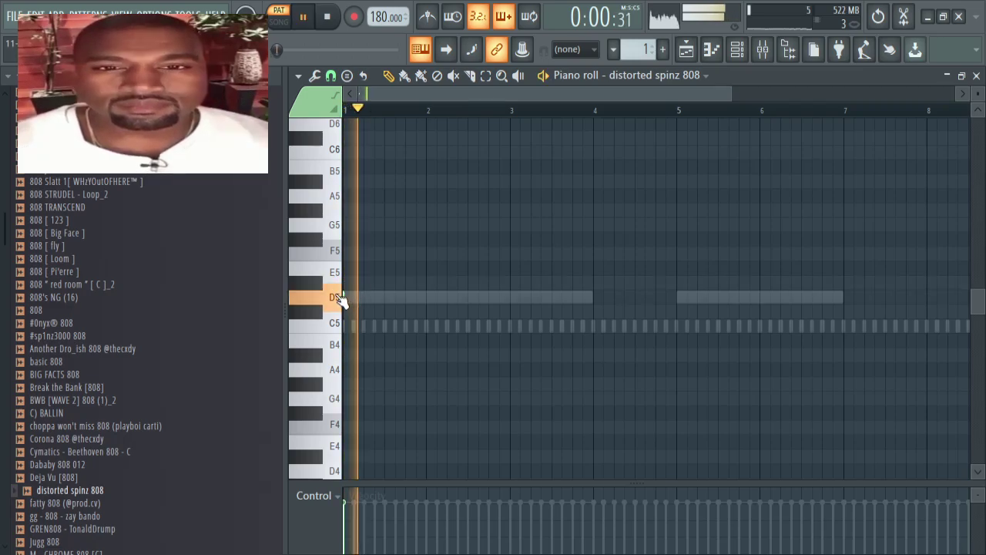
{"action": "key", "text": "space"}
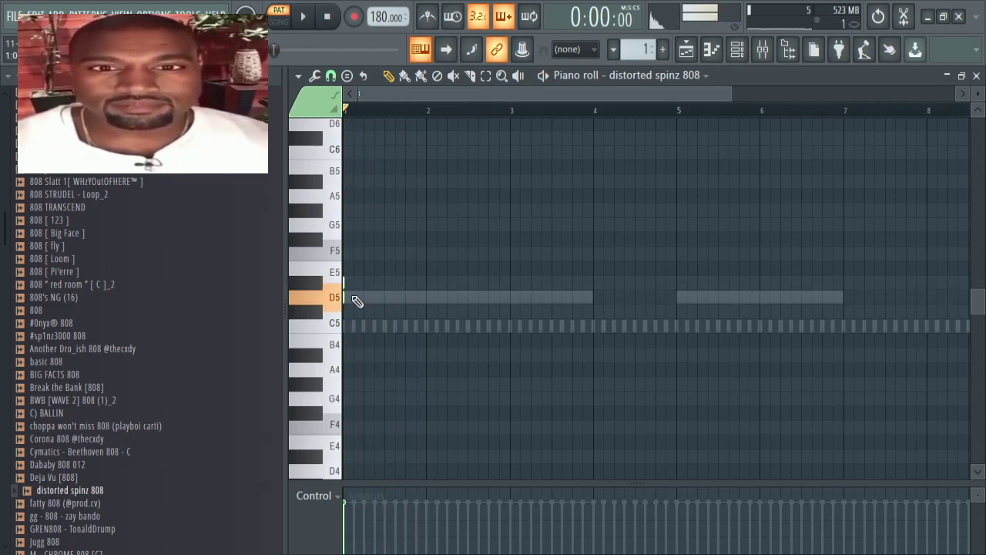
{"action": "key", "text": "space"}
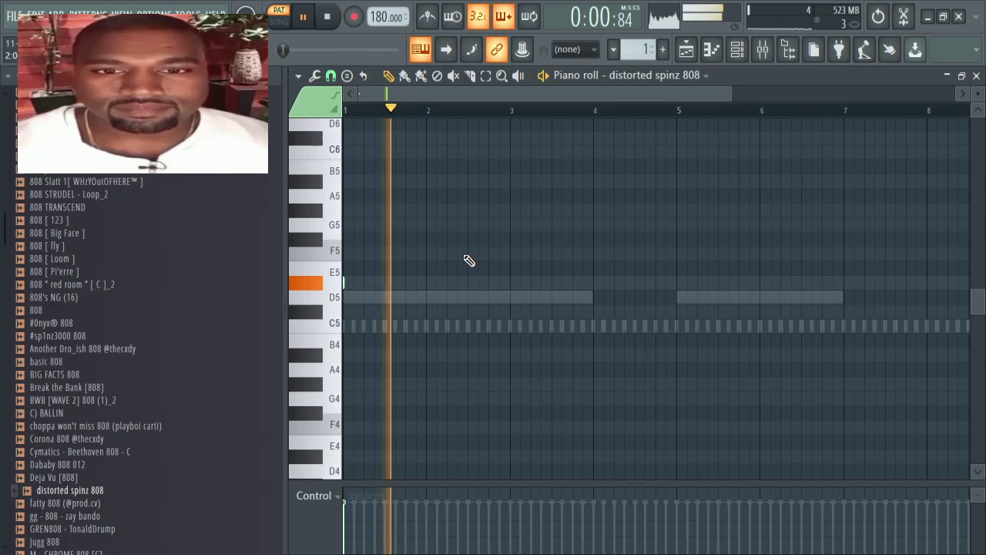
{"action": "key", "text": "space"}
Step: Try the opening 808 note at C#6, C6, C5 and A#4 against the playing pattern
{"action": "scroll", "coordinate": [368, 203], "scroll_direction": "up", "scroll_amount": 3}
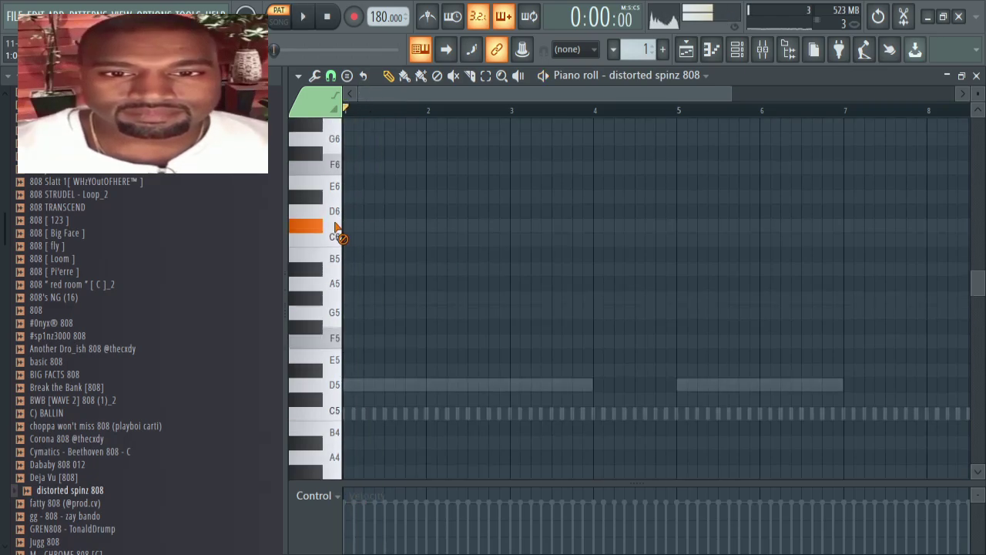
{"action": "key", "text": "space"}
{"action": "key", "text": "space"}
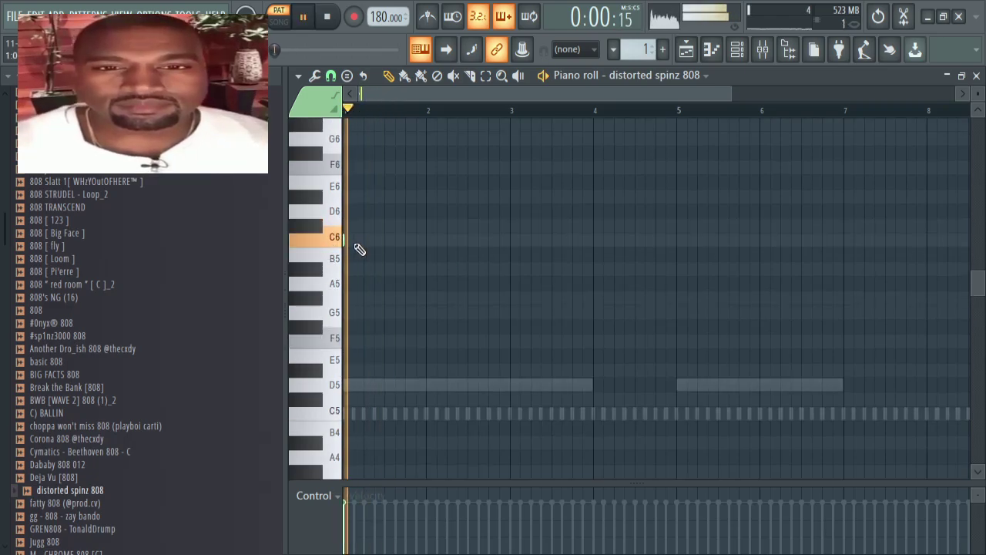
{"action": "key", "text": "space"}
{"action": "key", "text": "space"}
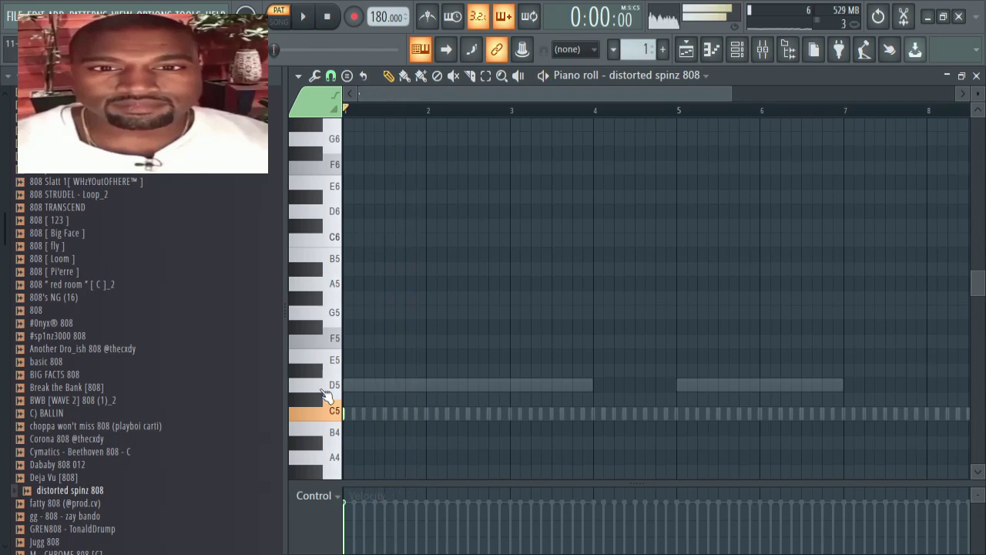
{"action": "key", "text": "space"}
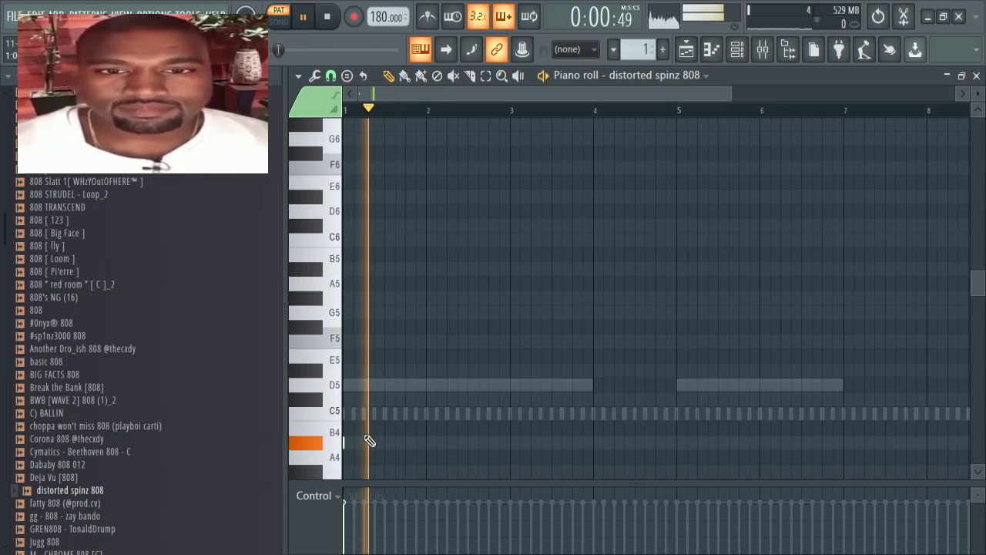
Step: Add a second short A#4 808 note in bar 1 and play the pattern
{"action": "left_click", "coordinate": [374, 441]}
{"action": "key", "text": "space"}
{"action": "key", "text": "space"}
{"action": "scroll", "coordinate": [415, 440], "scroll_direction": "down", "scroll_amount": 2}
{"action": "key", "text": "space"}
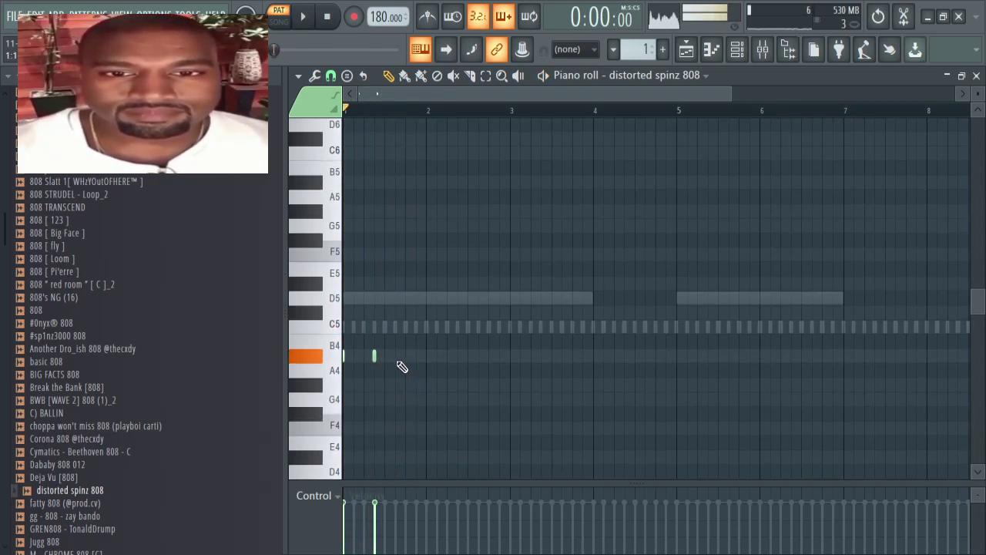
Step: Raise the two 808 notes in bar 1 by an octave to A#5, audition them, and delete both
{"action": "key", "text": "ctrl+Up"}
{"action": "key", "text": "space"}
{"action": "key", "text": "space"}
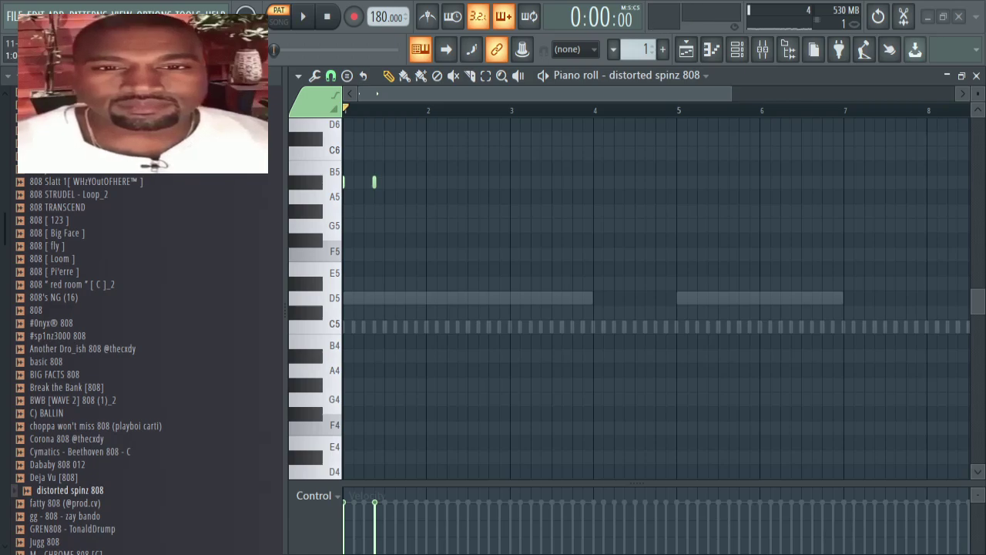
{"action": "key", "text": "space"}
{"action": "key", "text": "space"}
{"action": "right_click", "coordinate": [375, 181]}
{"action": "right_click", "coordinate": [345, 181]}
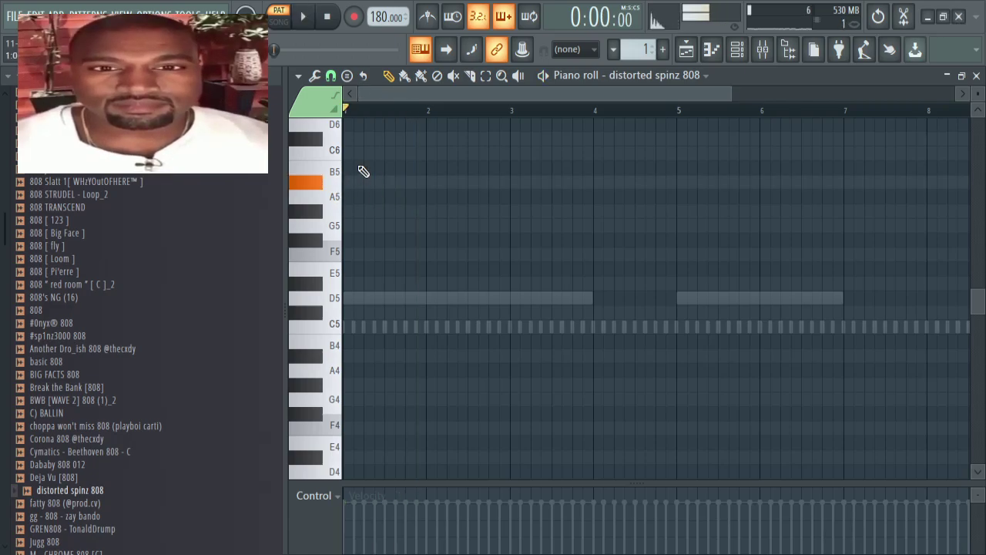
Step: Place two short 808 notes in bar 1 at C6 and transpose them down to A5 while auditioning
{"action": "key", "text": "space"}
{"action": "left_click", "coordinate": [374, 152]}
{"action": "key", "text": "space"}
{"action": "key", "text": "shift+Down"}
{"action": "key", "text": "shift+Down"}
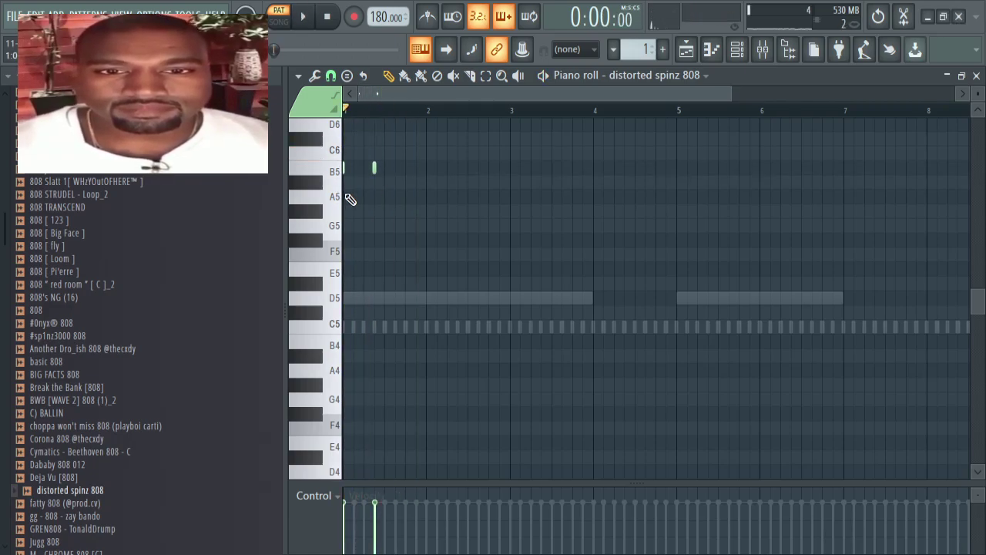
{"action": "key", "text": "space"}
{"action": "key", "text": "space"}
{"action": "key", "text": "shift+Down"}
{"action": "key", "text": "space"}
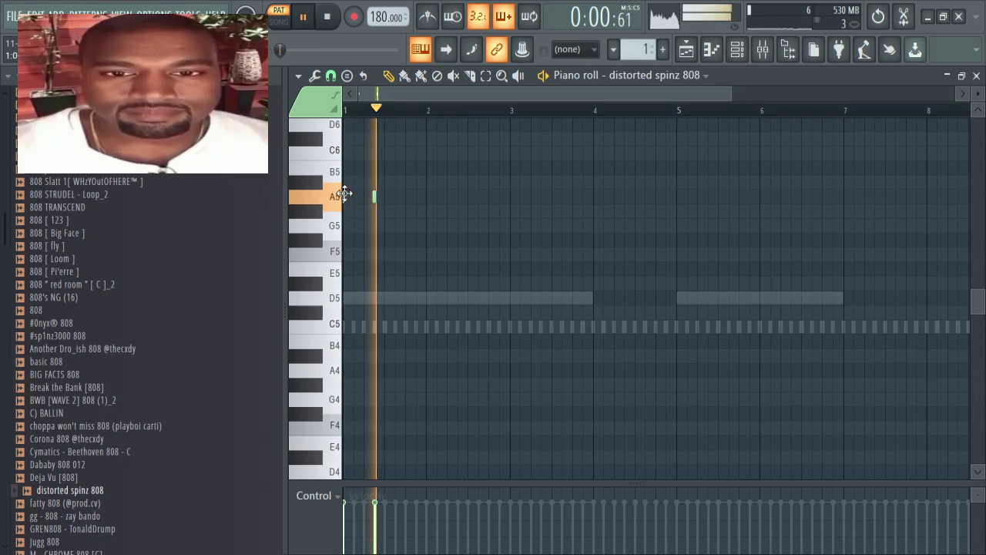
{"action": "key", "text": "space"}
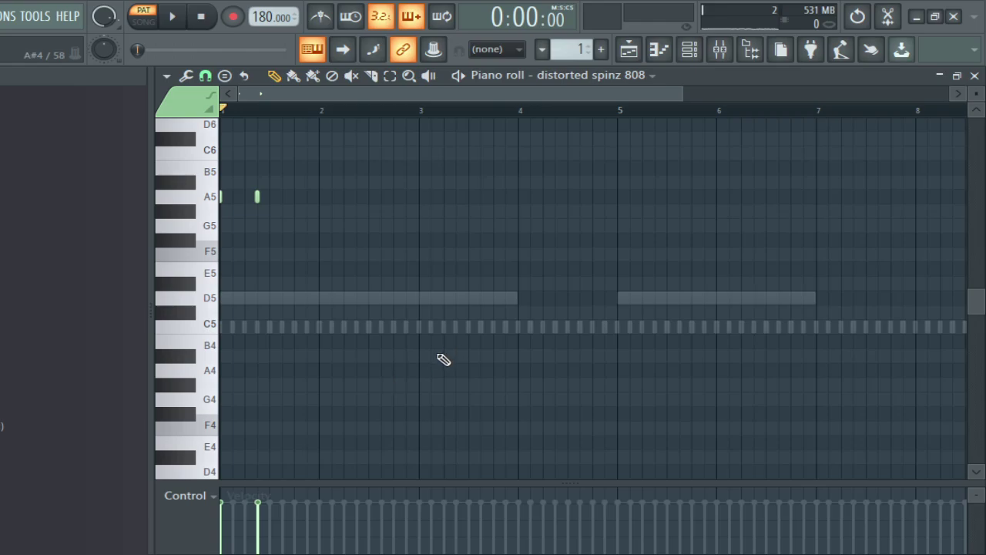
Step: Transpose the two 808 notes in bar 1 stepwise down to C5 while the pattern plays
{"action": "key", "text": "shift+Down"}
{"action": "key", "text": "shift+Down"}
{"action": "key", "text": "space"}
{"action": "key", "text": "shift+Down"}
{"action": "key", "text": "shift+Down"}
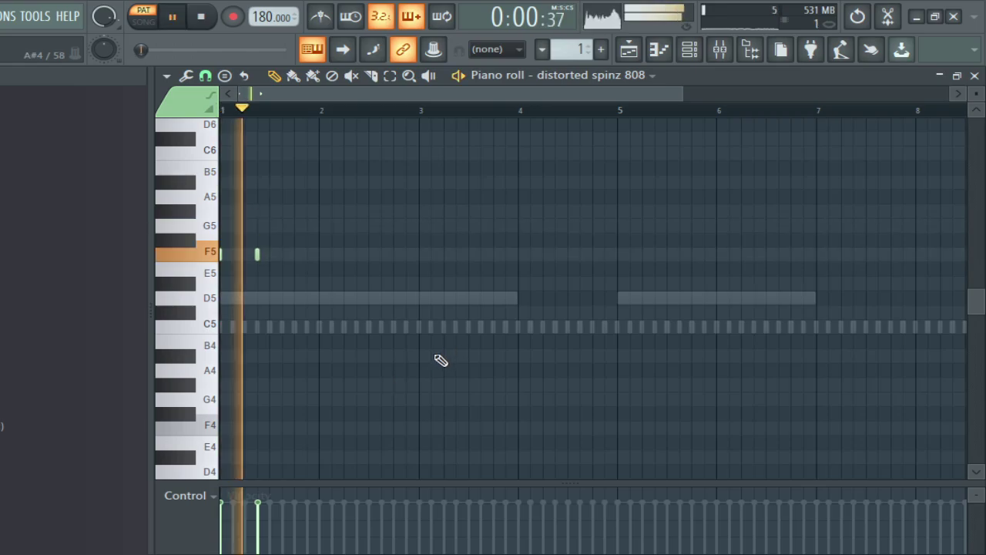
{"action": "key", "text": "shift+Down"}
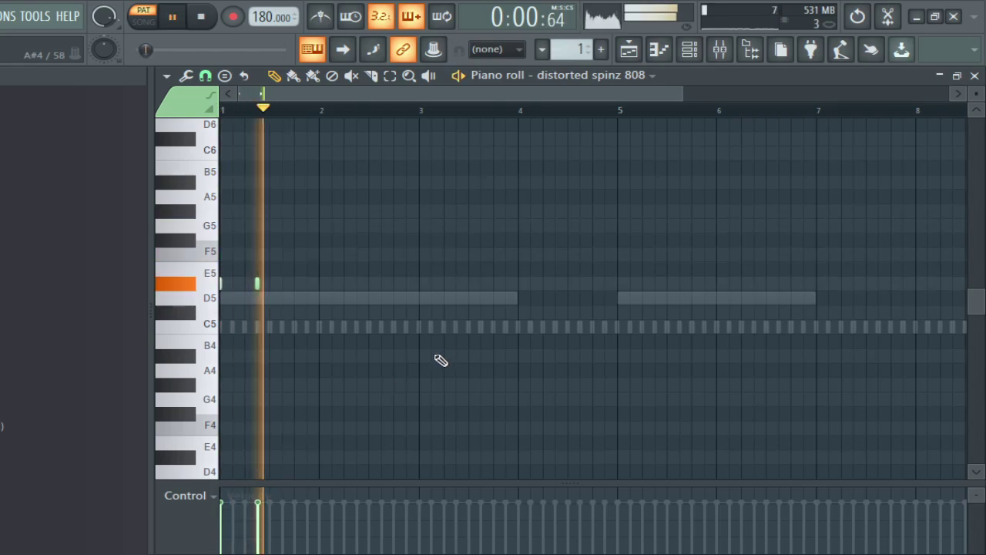
{"action": "key", "text": "shift+Down"}
{"action": "key", "text": "shift+Down"}
{"action": "key", "text": "shift+Down"}
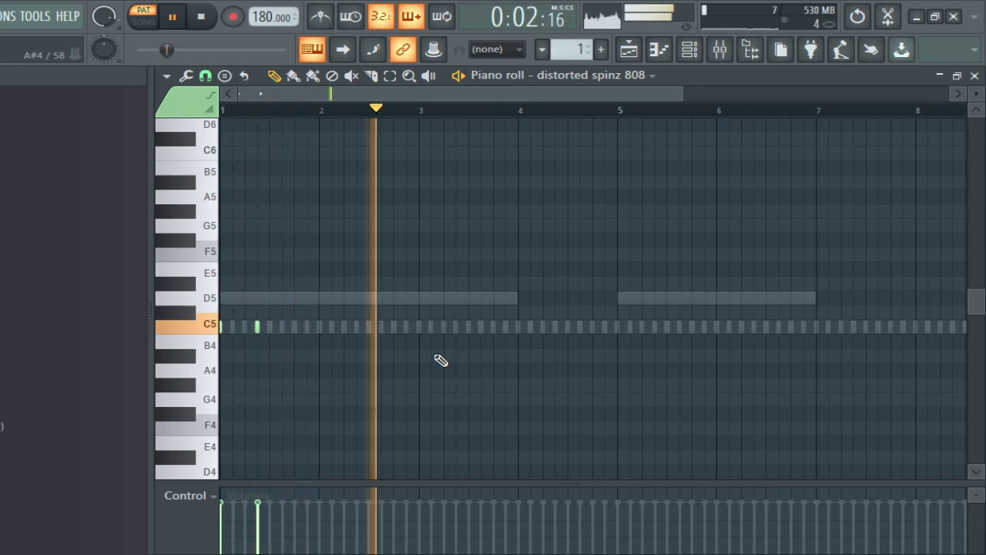
Step: Add two short C5 808 notes in bar 5 with the same spacing as in bar 1, and stop playback
{"action": "left_click", "coordinate": [616, 327]}
{"action": "left_click", "coordinate": [655, 327]}
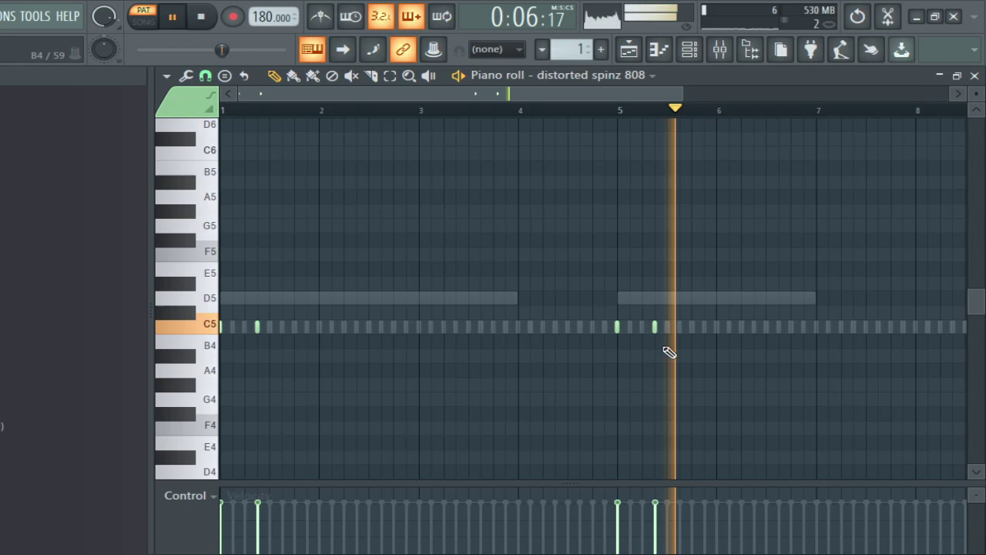
{"action": "key", "text": "space"}
Step: Replace the distorted spinz 808 sample in the channel rack with trav - upfront 808 and play the pattern
{"action": "key", "text": "F6"}
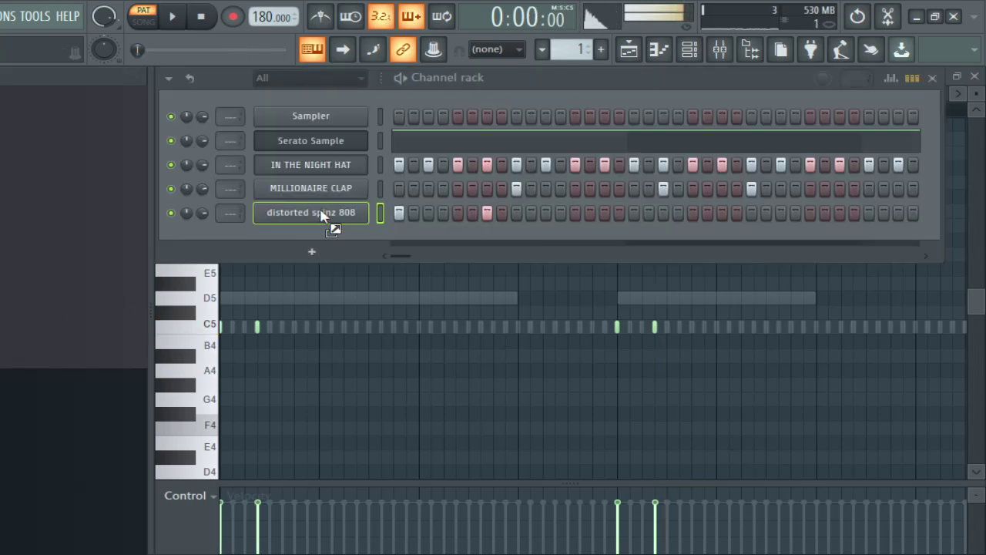
{"action": "left_click_drag", "start_coordinate": [322, 216], "coordinate": [324, 217]}
{"action": "key", "text": "space"}
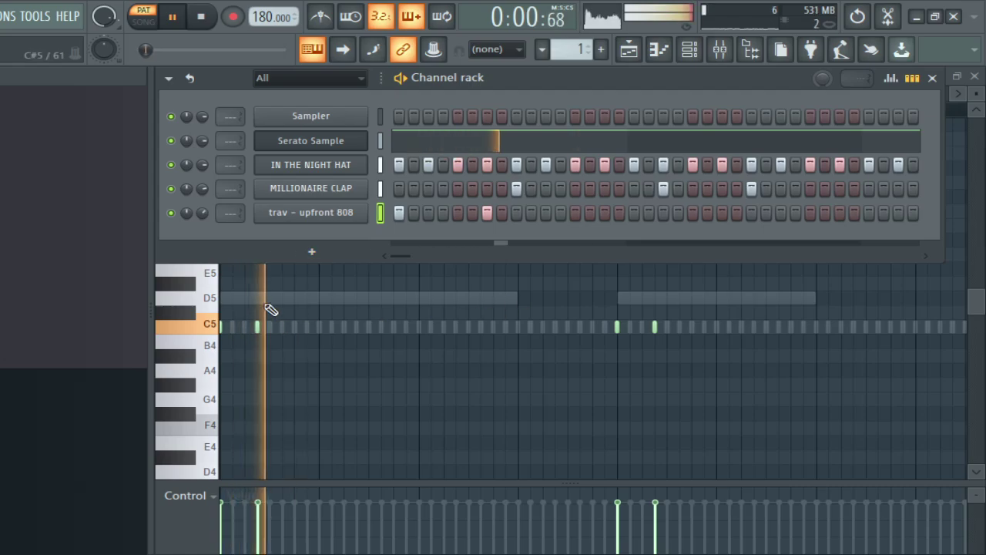
Step: Close the channel rack and open the piano roll of Serato Sample to review its notes
{"action": "left_click", "coordinate": [910, 79]}
{"action": "left_click", "coordinate": [484, 148]}
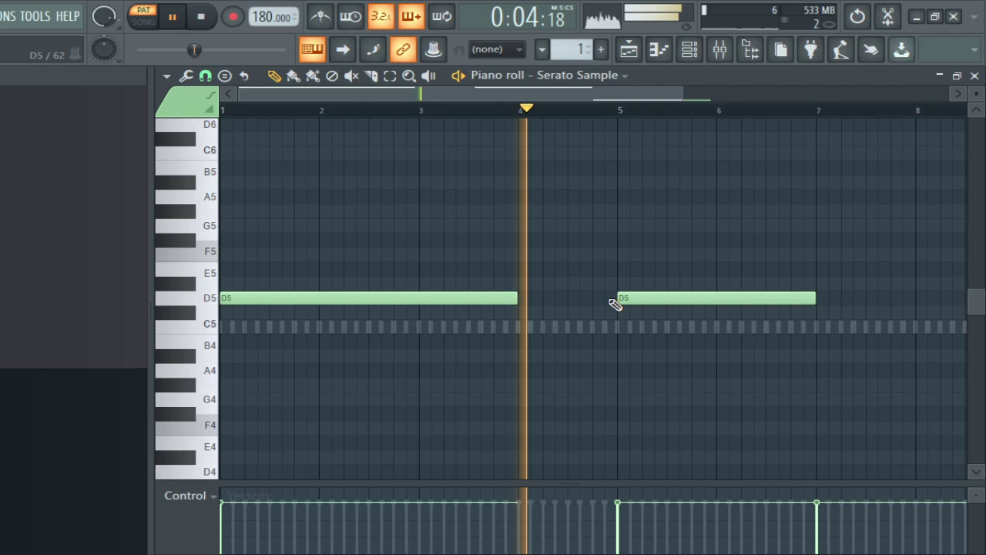
{"action": "scroll", "coordinate": [457, 112], "scroll_direction": "down", "scroll_amount": 2}
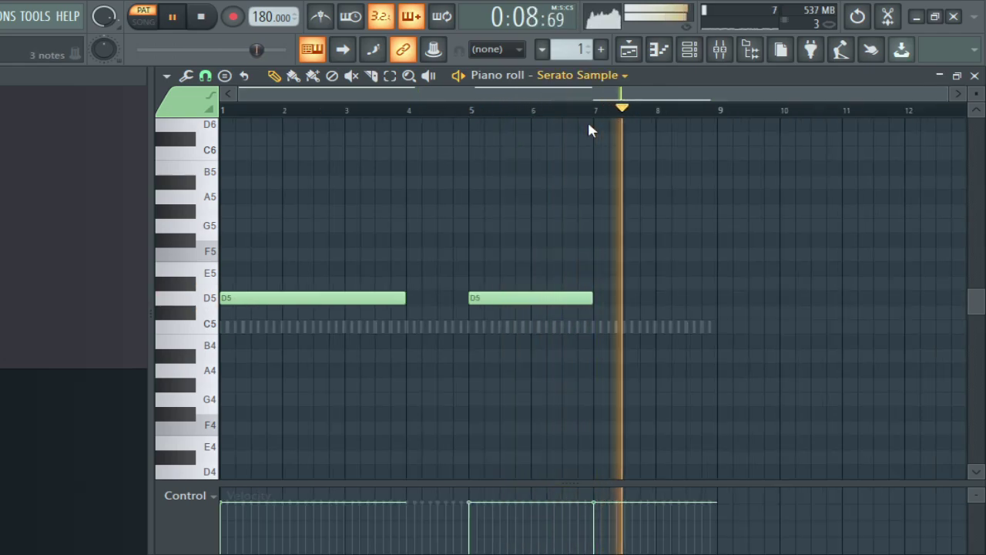
{"action": "scroll", "coordinate": [419, 288], "scroll_direction": "up", "scroll_amount": 3}
{"action": "scroll", "coordinate": [423, 291], "scroll_direction": "down", "scroll_amount": 4}
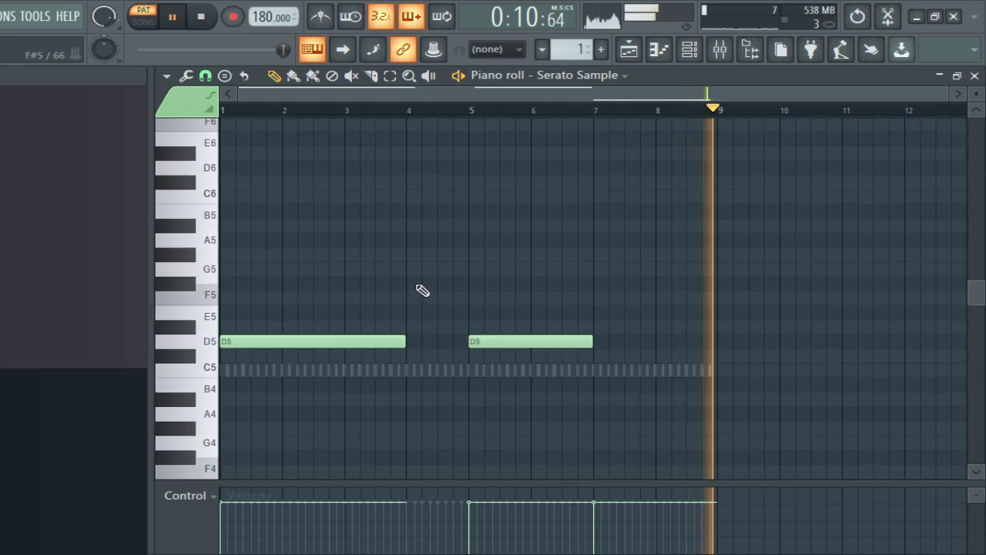
Step: Shorten the first D5 note of Serato Sample to two bars and add a two-bar D5 note at bar 3
{"action": "left_click_drag", "start_coordinate": [406, 249], "coordinate": [346, 254]}
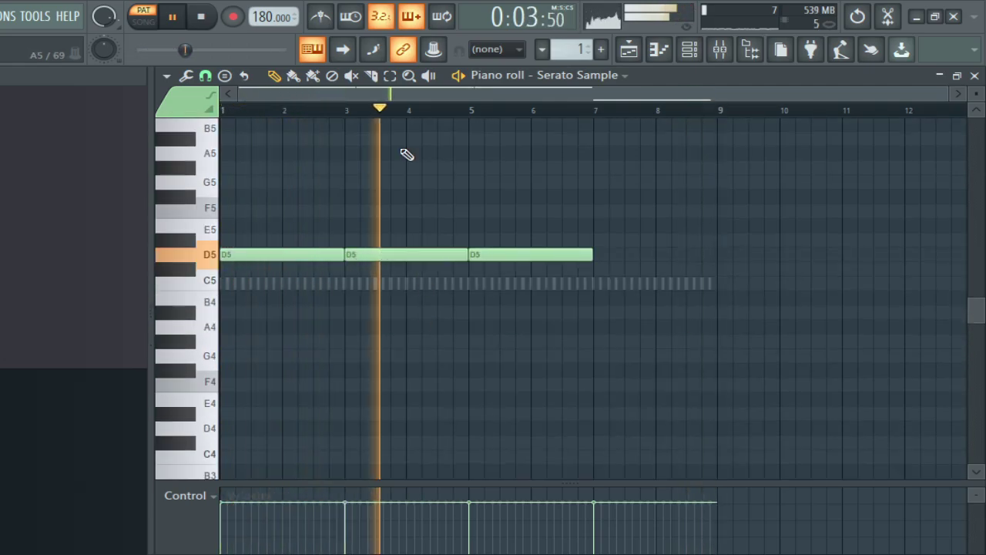
{"action": "scroll", "coordinate": [436, 303], "scroll_direction": "up", "scroll_amount": 3}
{"action": "scroll", "coordinate": [429, 288], "scroll_direction": "down", "scroll_amount": 4}
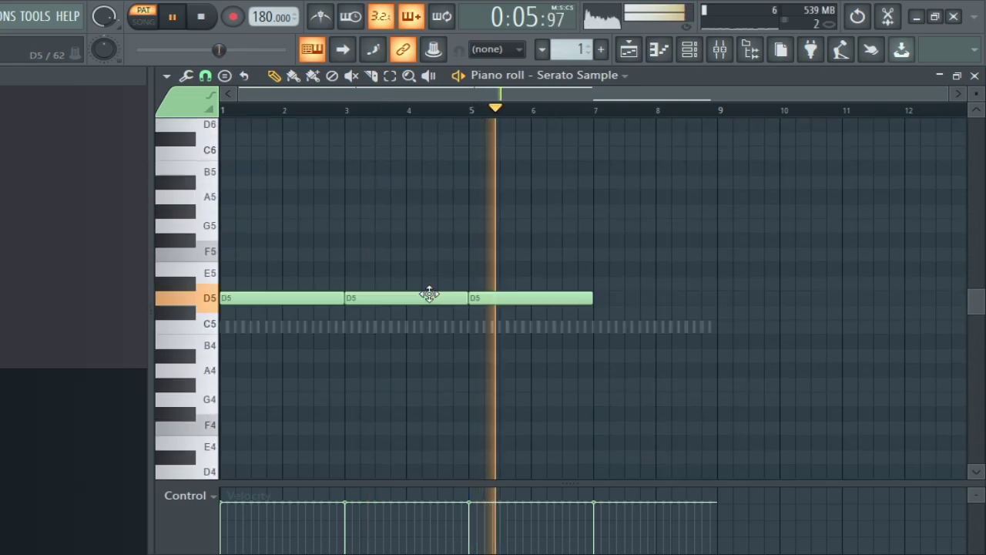
{"action": "scroll", "coordinate": [443, 290], "scroll_direction": "up", "scroll_amount": 1}
{"action": "scroll", "coordinate": [451, 294], "scroll_direction": "up", "scroll_amount": 3}
{"action": "scroll", "coordinate": [452, 293], "scroll_direction": "down", "scroll_amount": 2}
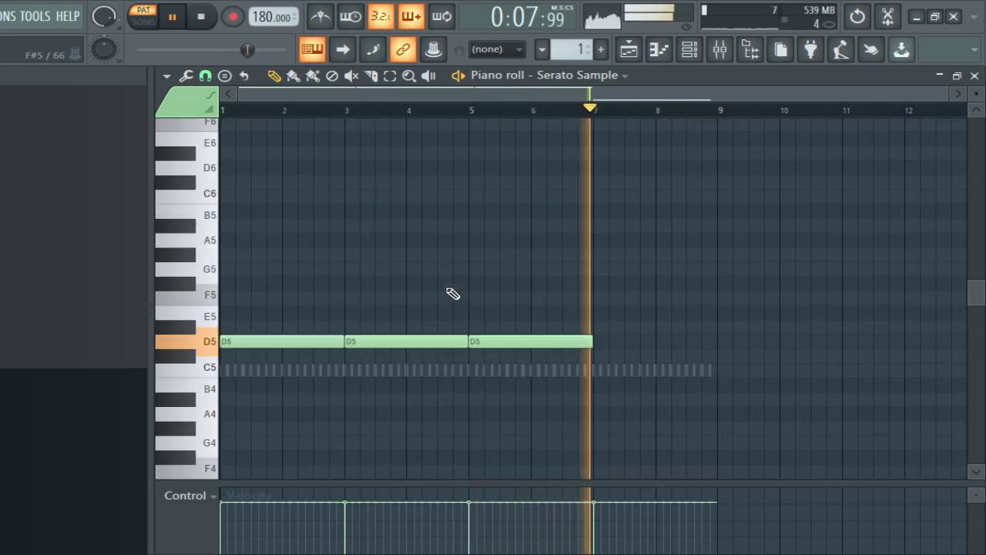
Step: Trim the low F#3 note so it fills only bar 8, and add a one-bar D#4 note in bar 7
{"action": "scroll", "coordinate": [452, 294], "scroll_direction": "down", "scroll_amount": 3}
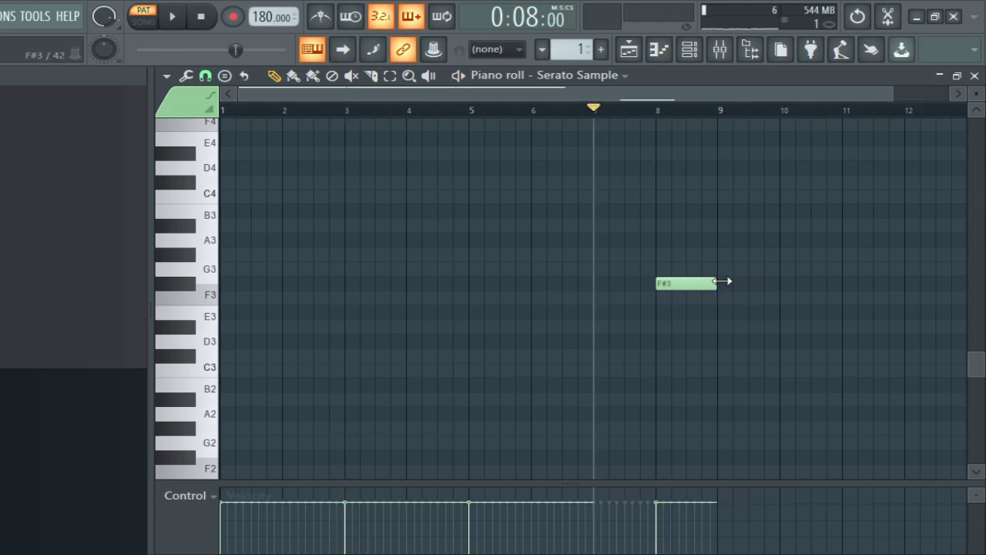
{"action": "left_click", "coordinate": [654, 114]}
{"action": "key", "text": "space"}
{"action": "scroll", "coordinate": [530, 332], "scroll_direction": "up", "scroll_amount": 5}
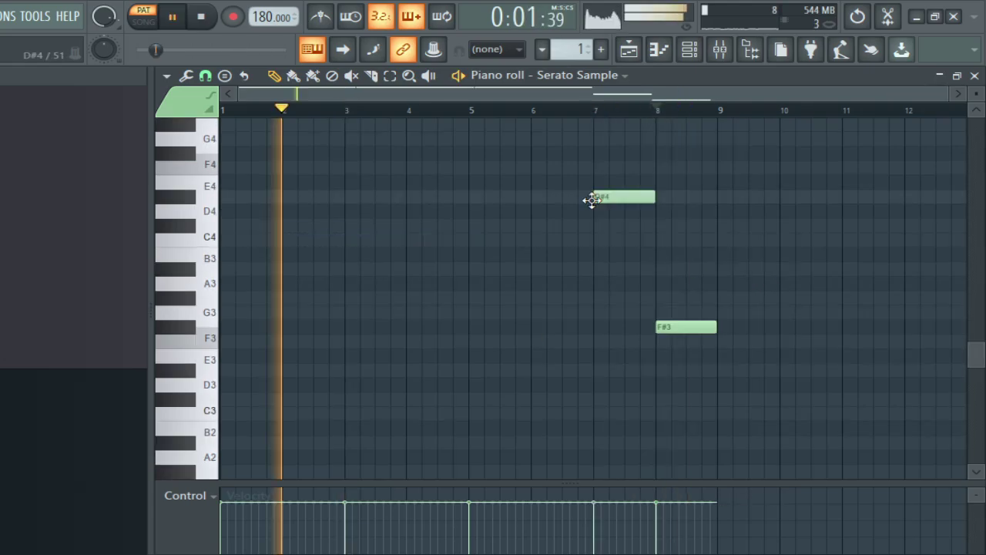
{"action": "key", "text": "space"}
{"action": "key", "text": "space"}
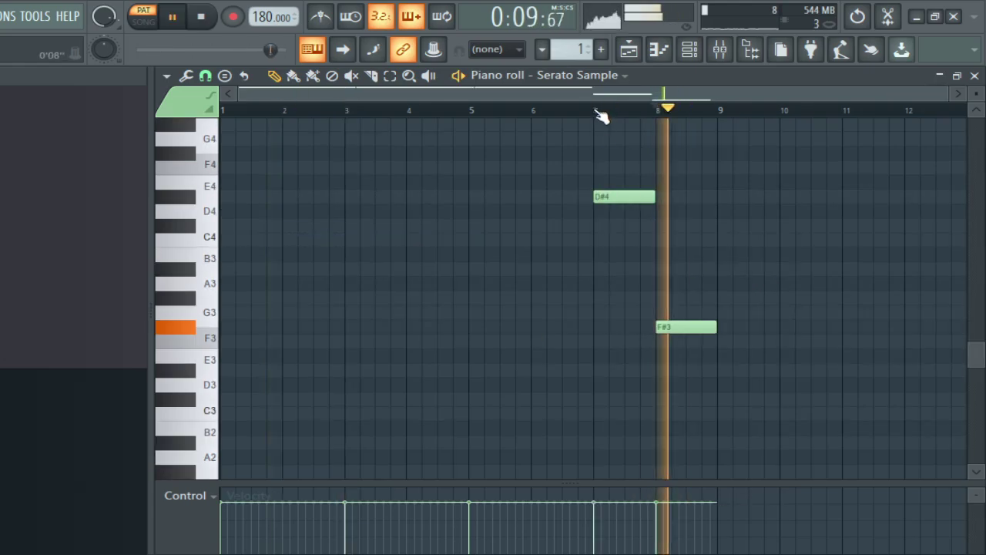
Step: Move the bar 7 Serato Sample note up to C5 while playing from bar 7, and open the channel rack
{"action": "left_click", "coordinate": [596, 112]}
{"action": "scroll", "coordinate": [528, 359], "scroll_direction": "up", "scroll_amount": 3}
{"action": "scroll", "coordinate": [529, 351], "scroll_direction": "down", "scroll_amount": 3}
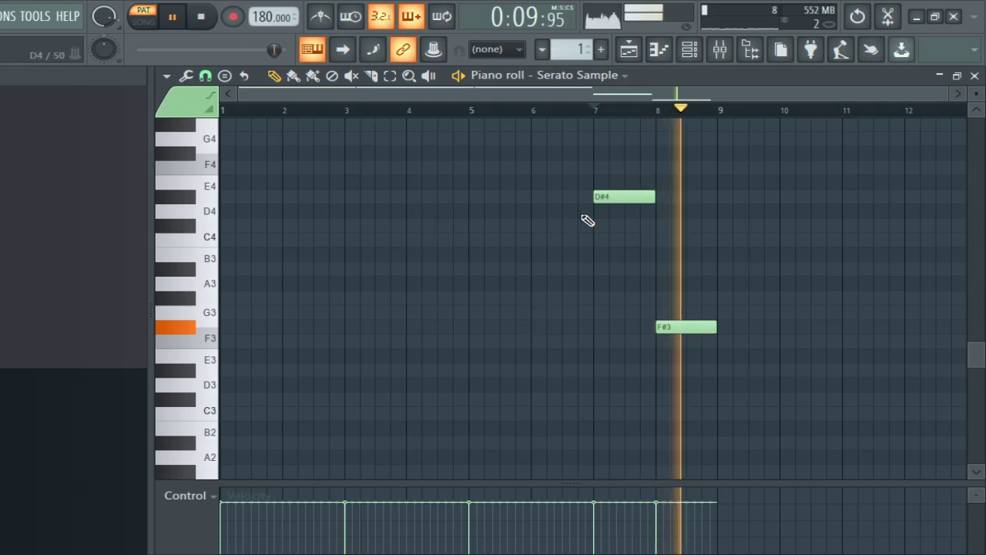
{"action": "left_click_drag", "start_coordinate": [629, 194], "coordinate": [617, 146]}
{"action": "scroll", "coordinate": [590, 256], "scroll_direction": "up", "scroll_amount": 5}
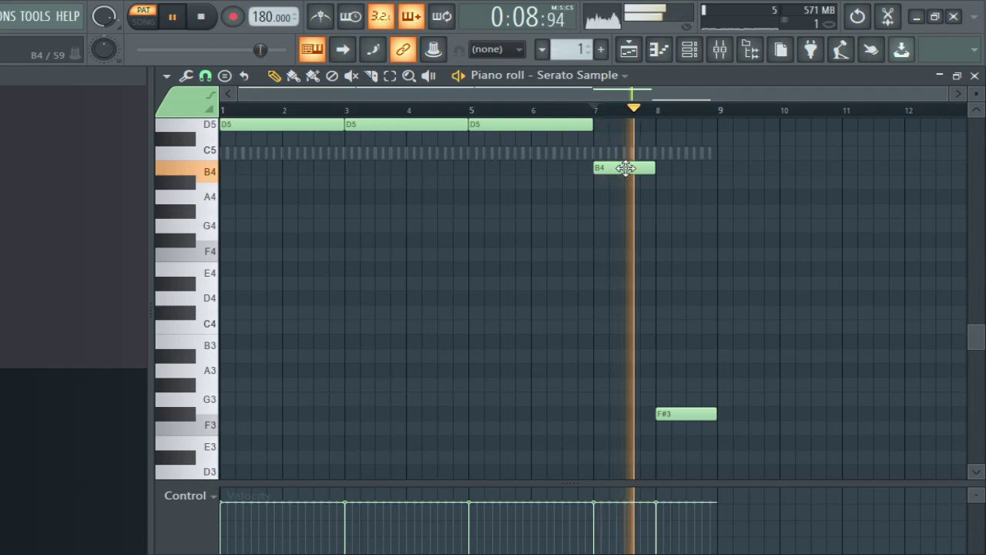
{"action": "left_click_drag", "start_coordinate": [625, 165], "coordinate": [625, 143]}
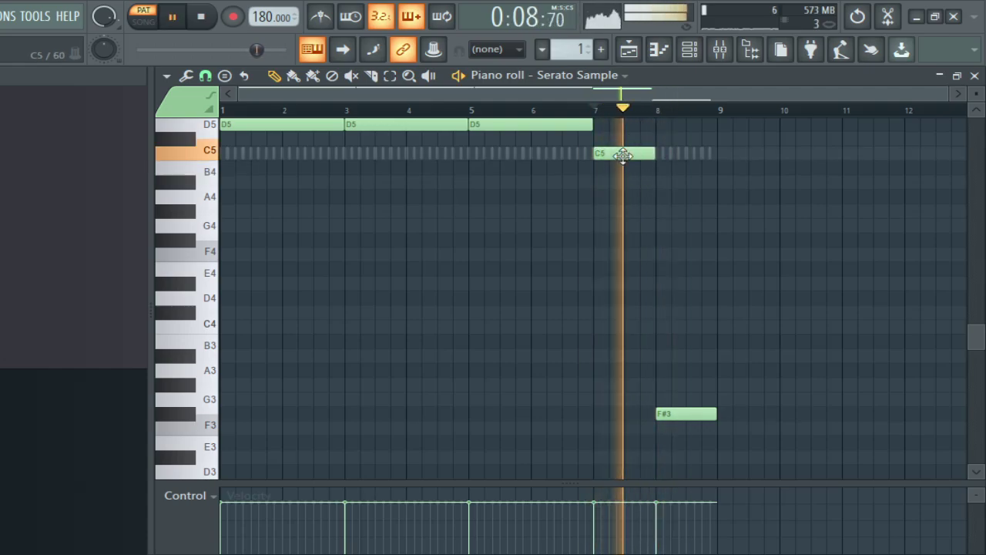
{"action": "scroll", "coordinate": [609, 190], "scroll_direction": "up", "scroll_amount": 3}
{"action": "scroll", "coordinate": [612, 191], "scroll_direction": "up", "scroll_amount": 3}
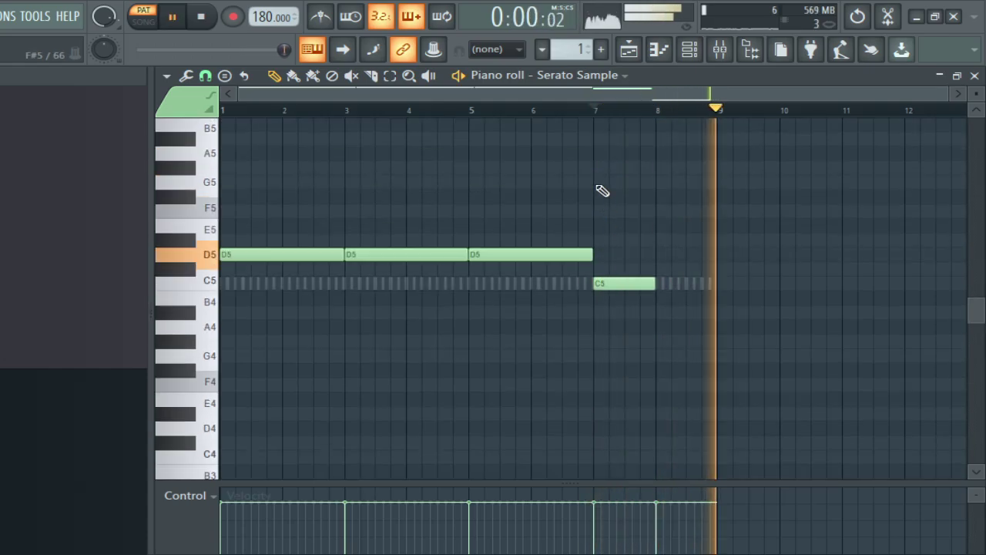
{"action": "left_click", "coordinate": [690, 49]}
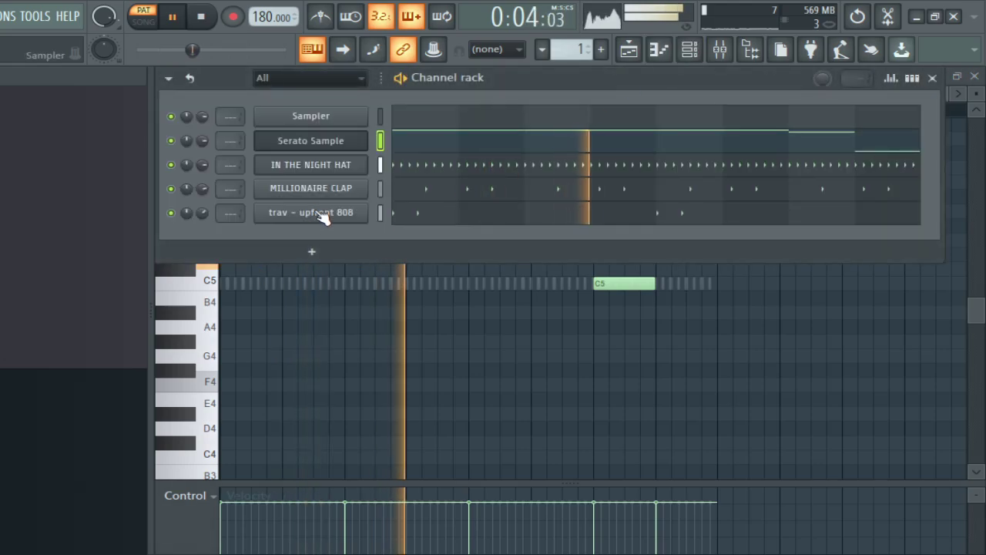
Step: Review the trav - upfront 808 notes, return to the Serato Sample piano roll, and undo the C5 note in bar 7
{"action": "left_click", "coordinate": [428, 214]}
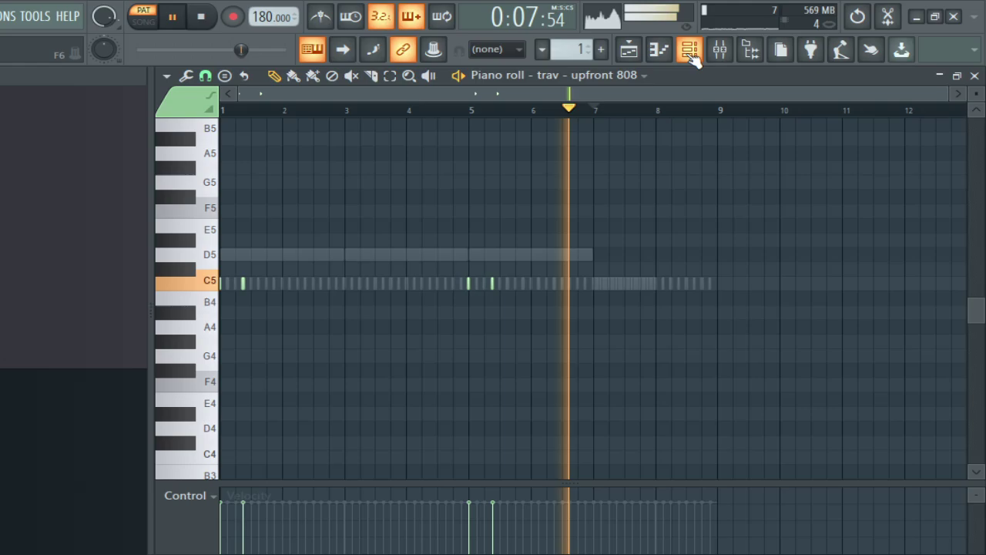
{"action": "scroll", "coordinate": [521, 315], "scroll_direction": "down", "scroll_amount": 3}
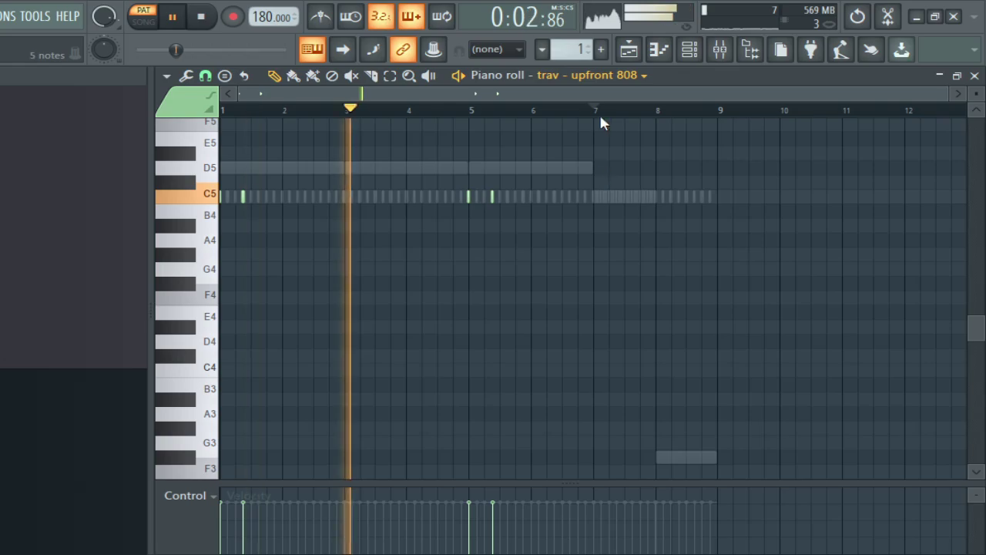
{"action": "double_click", "coordinate": [601, 196]}
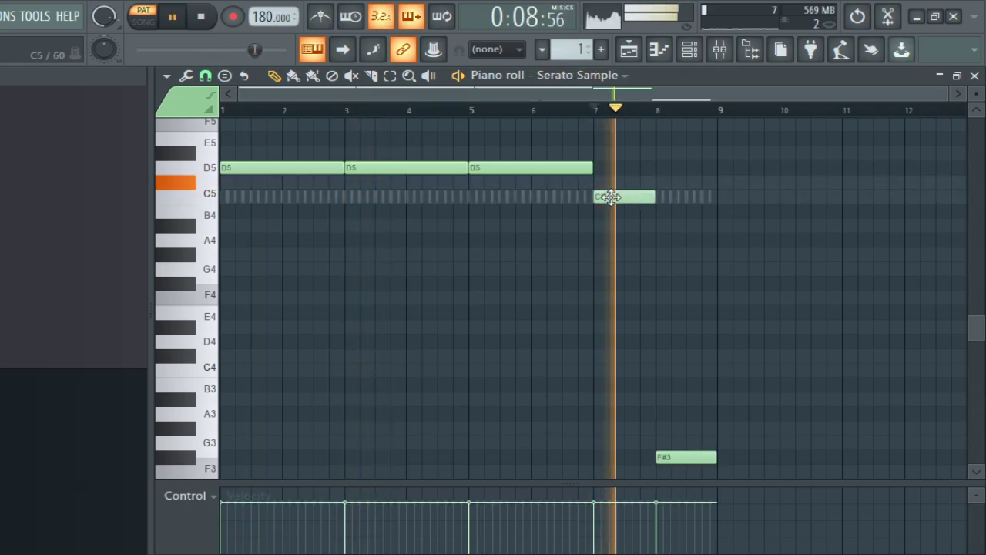
{"action": "key", "text": "space"}
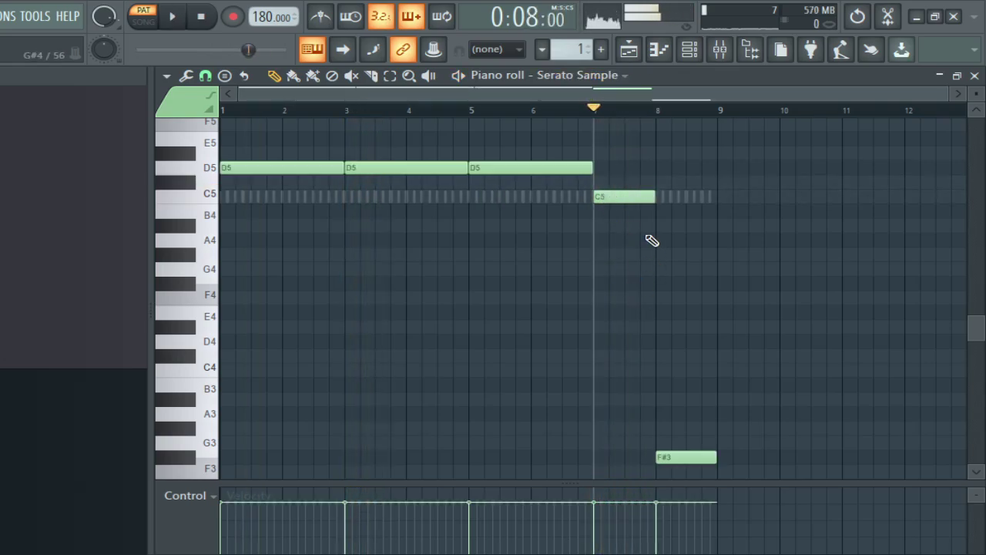
{"action": "key", "text": "space"}
{"action": "key", "text": "space"}
{"action": "key", "text": "ctrl+z"}
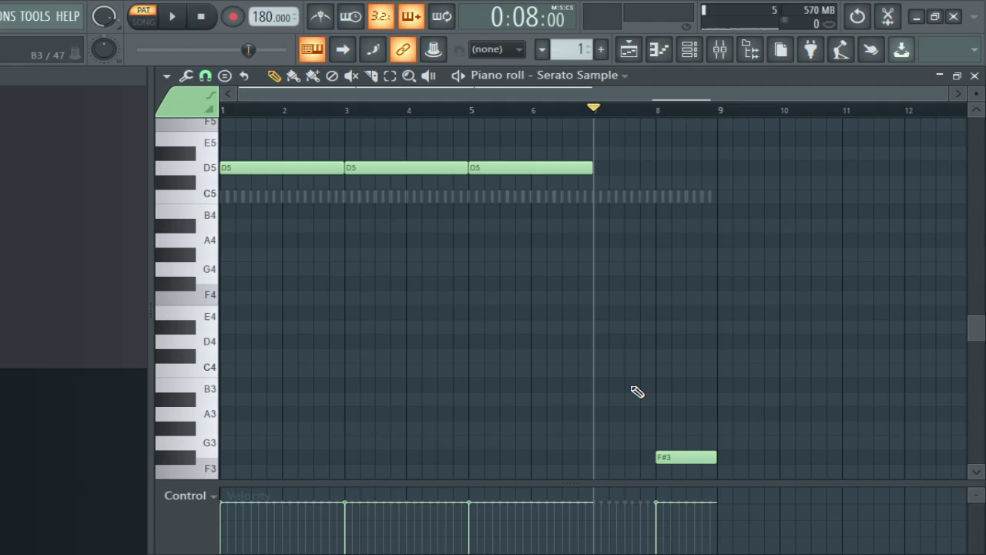
Step: Extend the F#3 note back to the start of bar 7 so it fills bars 7 and 8, and play it
{"action": "left_click_drag", "start_coordinate": [668, 457], "coordinate": [606, 457]}
{"action": "left_click_drag", "start_coordinate": [653, 457], "coordinate": [715, 444]}
{"action": "key", "text": "space"}
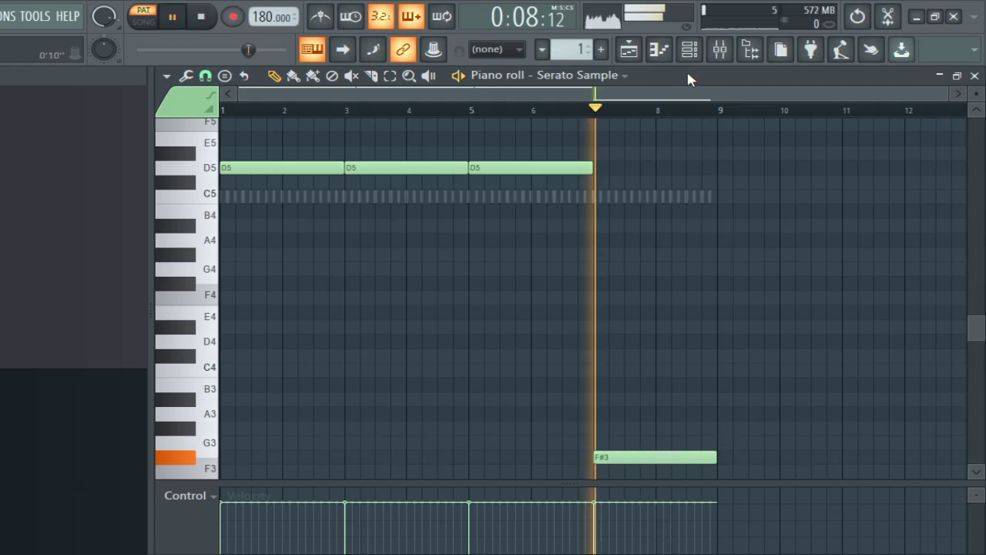
Step: Open Serato Sample, toggle reverse for pad 7 (F#3), and play the pattern with the plug-in in view
{"action": "left_click", "coordinate": [689, 50]}
{"action": "key", "text": "space"}
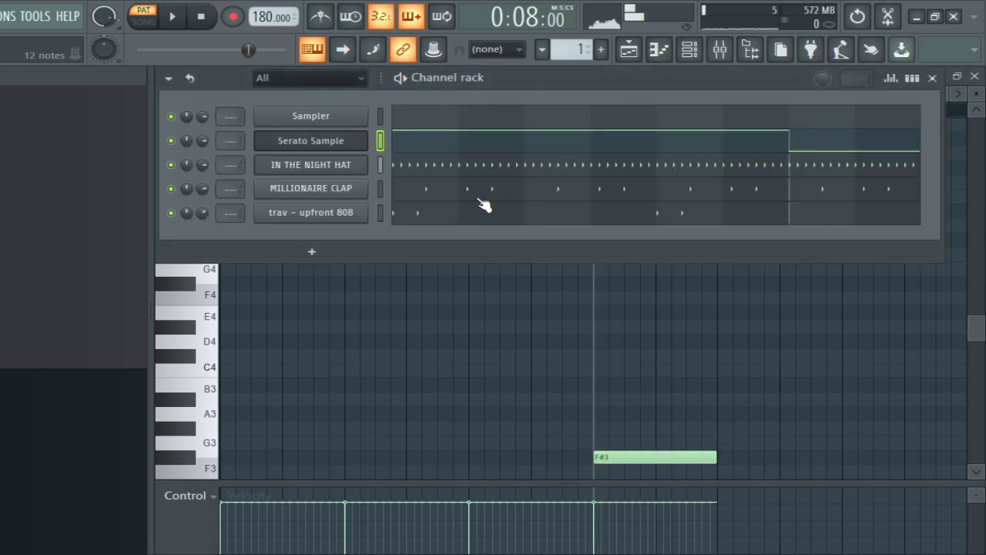
{"action": "left_click", "coordinate": [353, 138]}
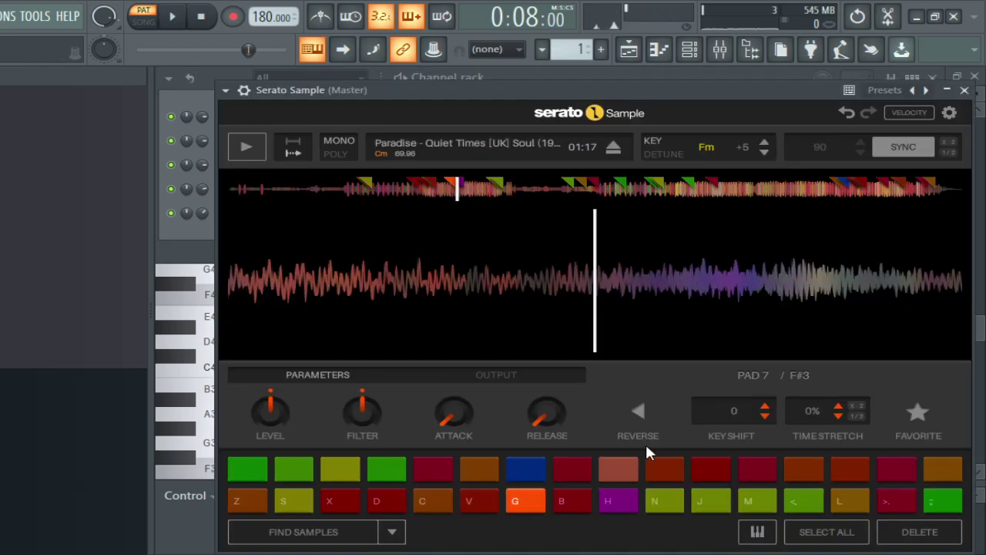
{"action": "left_click", "coordinate": [647, 410]}
{"action": "key", "text": "space"}
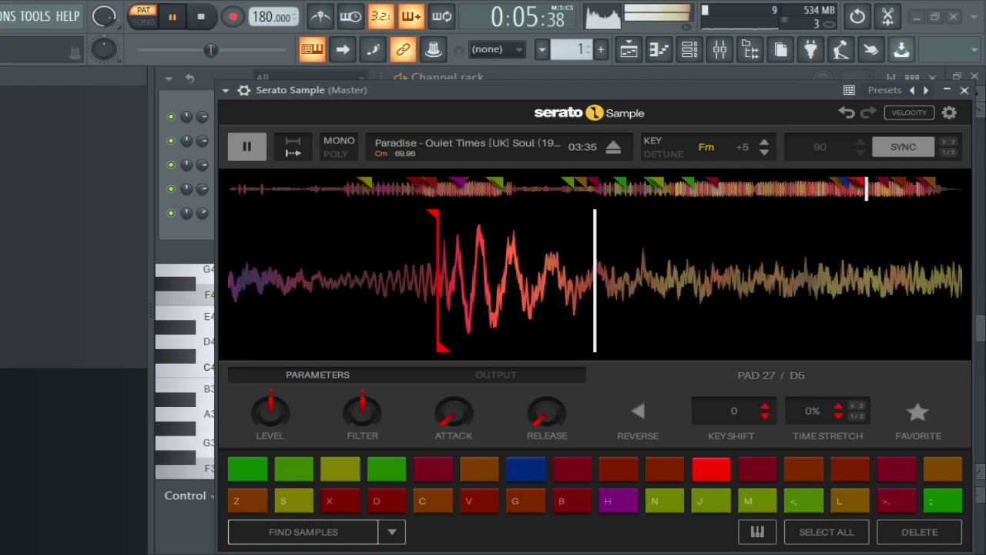
{"action": "left_click", "coordinate": [689, 49]}
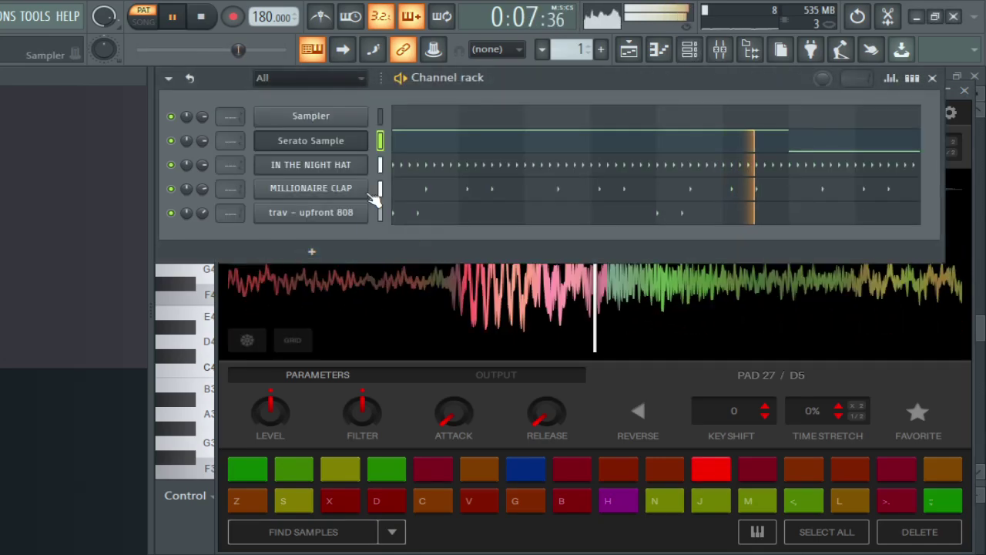
{"action": "left_click", "coordinate": [327, 150]}
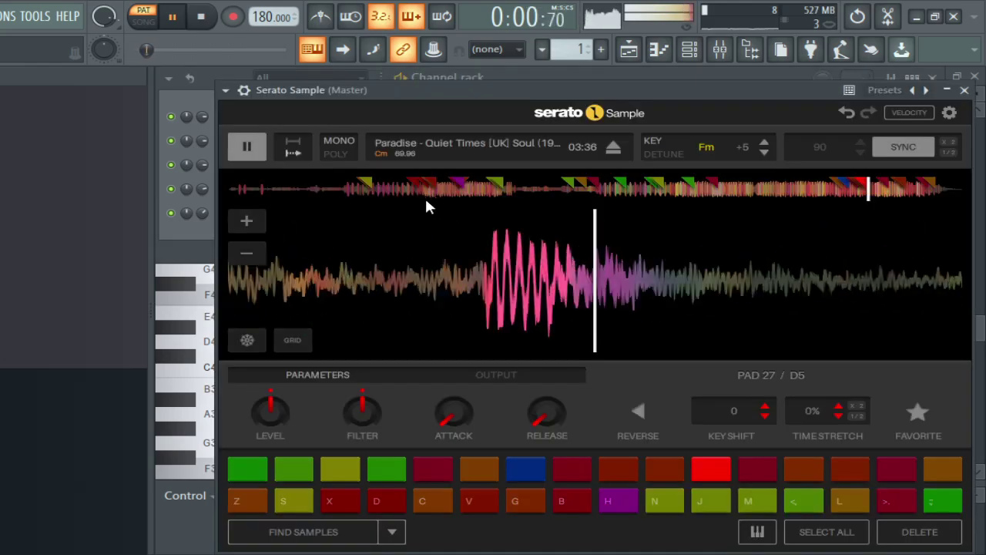
Step: Add a second Serato Sample channel and load the Brenda Asnicar - Las Divinas audio file into it
{"action": "left_click", "coordinate": [194, 239]}
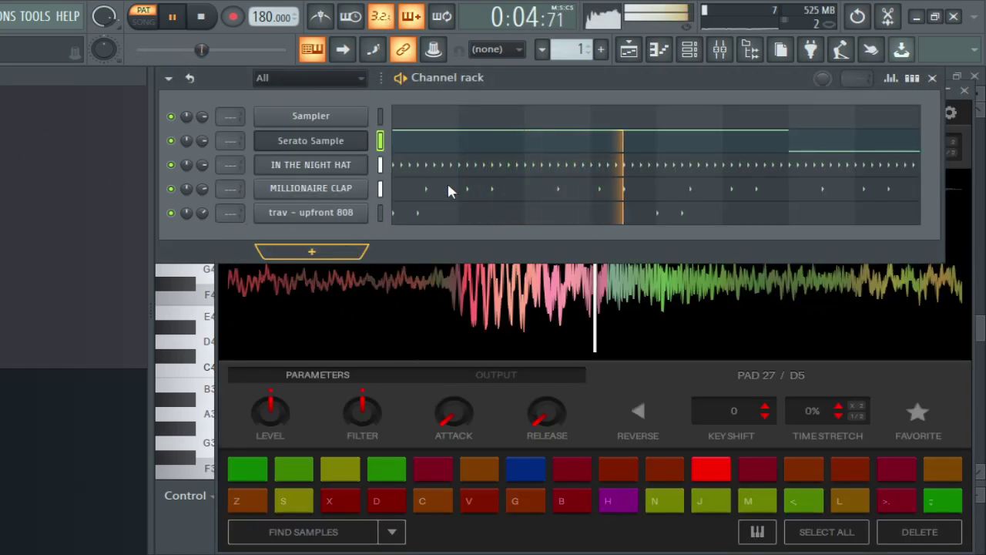
{"action": "left_click", "coordinate": [285, 251]}
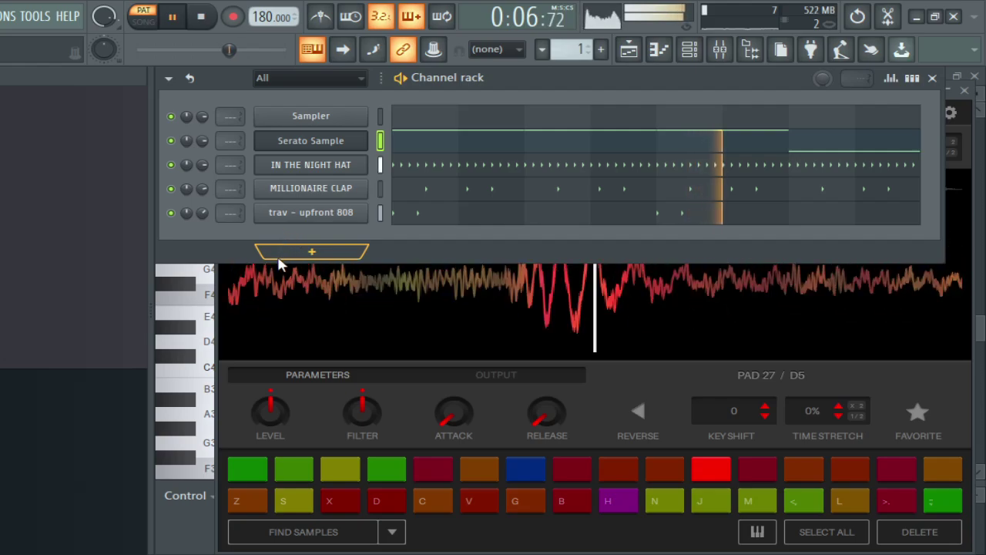
{"action": "left_click", "coordinate": [280, 400]}
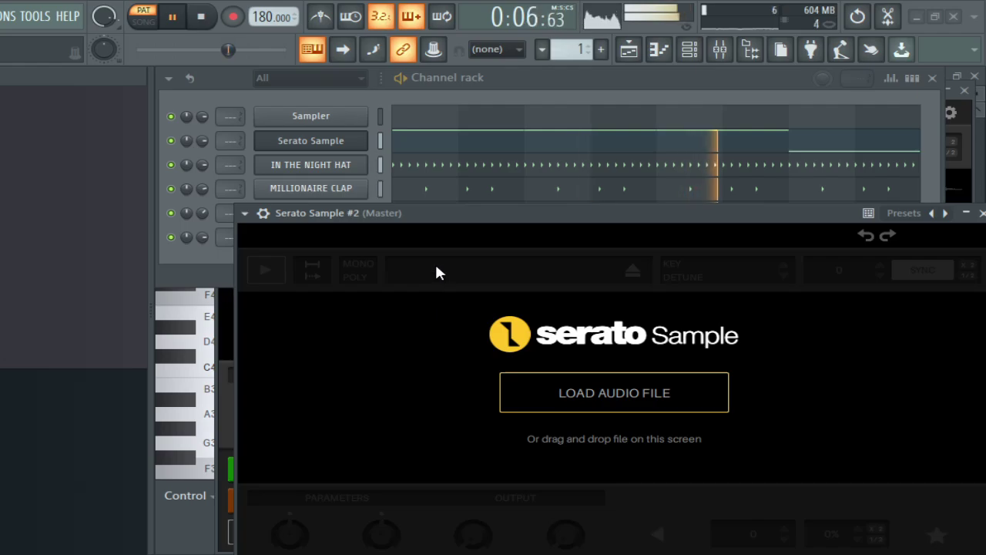
{"action": "left_click", "coordinate": [785, 496]}
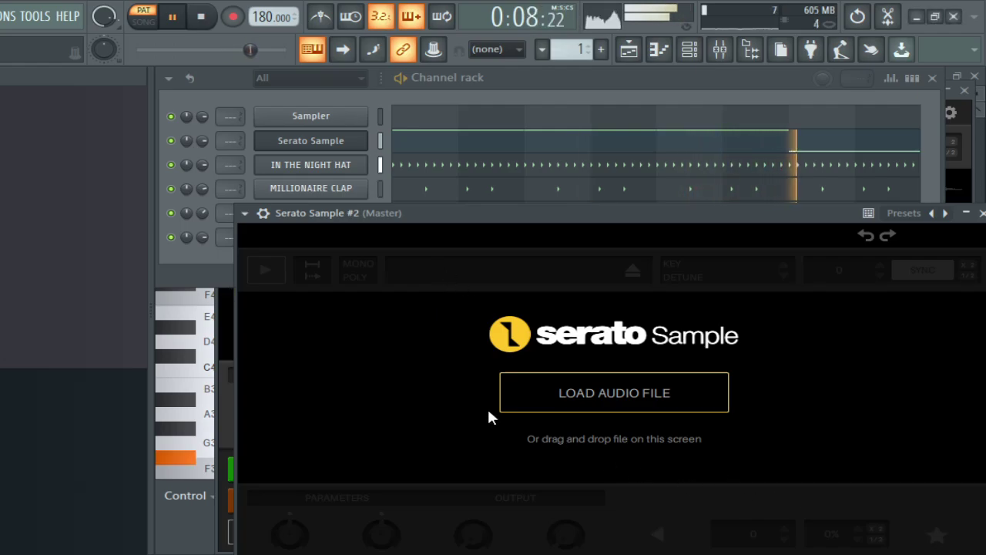
{"action": "left_click", "coordinate": [220, 254]}
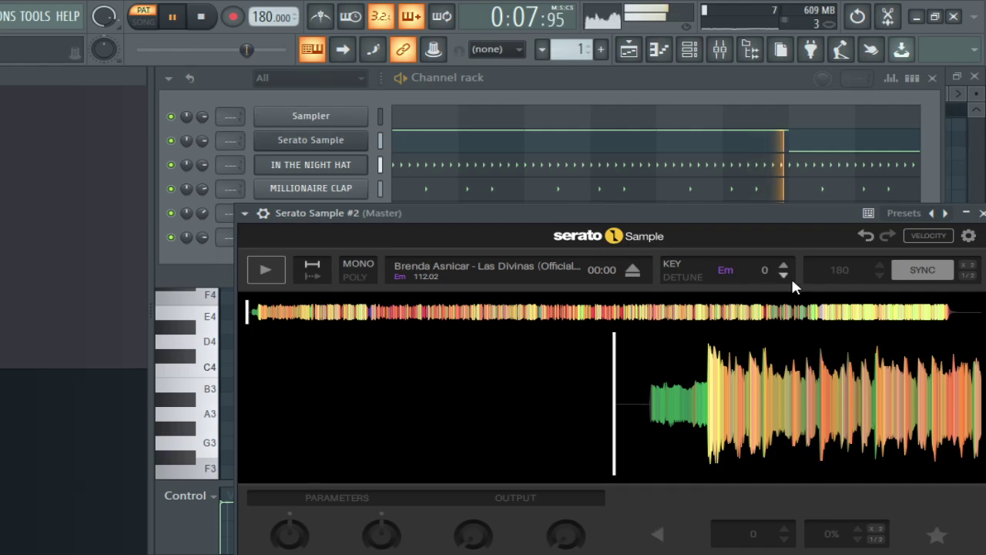
Step: Shift the Las Divinas sample's key by +1 to Fm and audition its pads, including pad 6 (F3) and pad 1 (C3)
{"action": "left_click", "coordinate": [786, 266]}
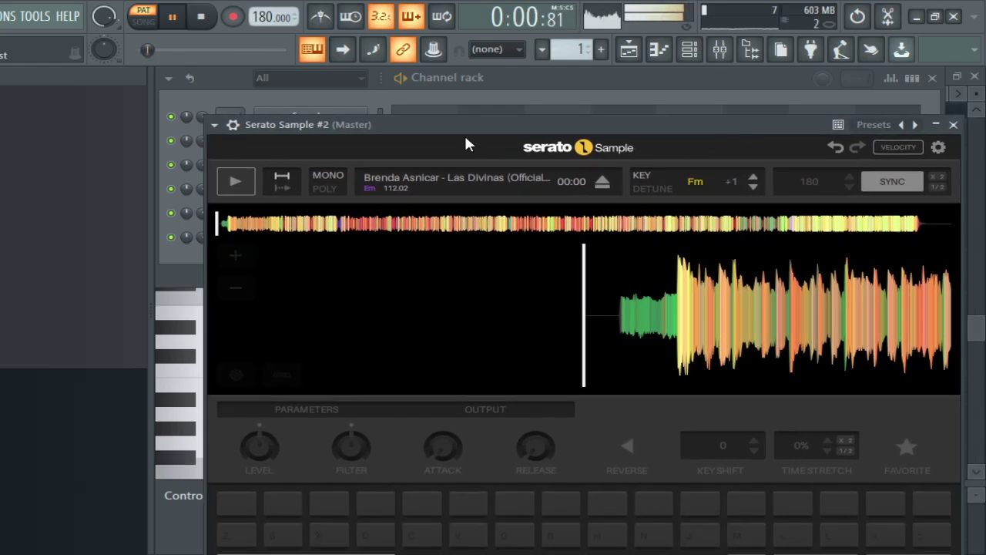
{"action": "left_click_drag", "start_coordinate": [471, 125], "coordinate": [473, 120]}
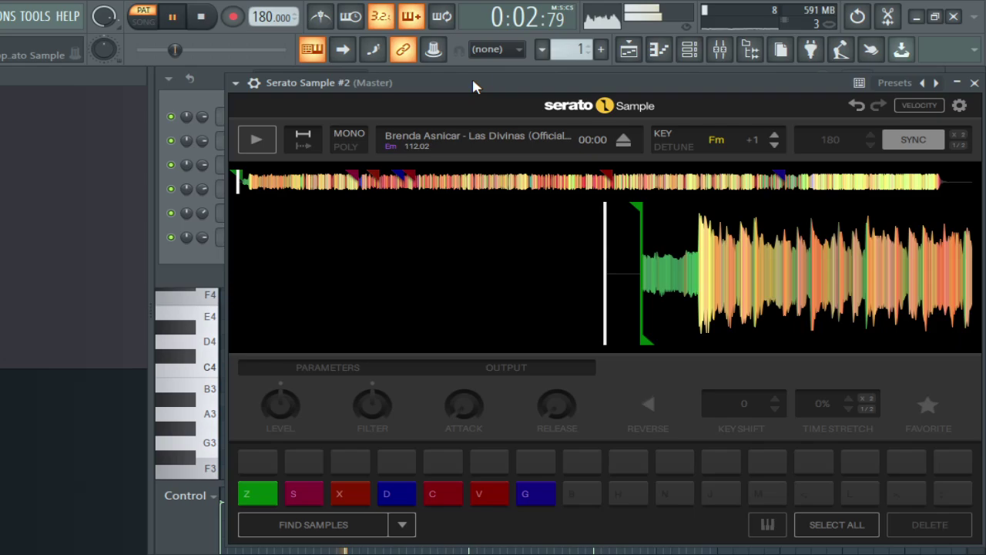
{"action": "key", "text": "y"}
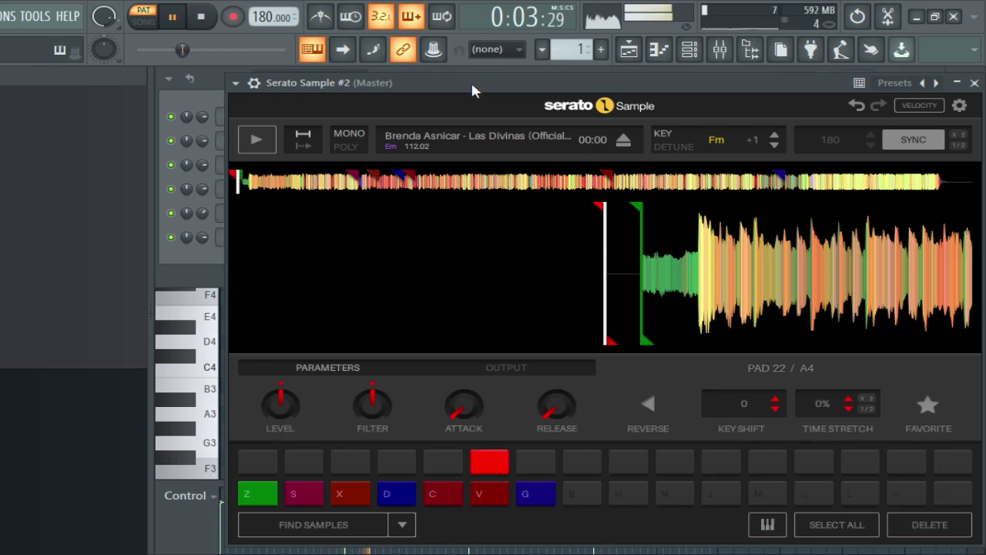
{"action": "key", "text": "w"}
{"action": "left_click", "coordinate": [485, 495]}
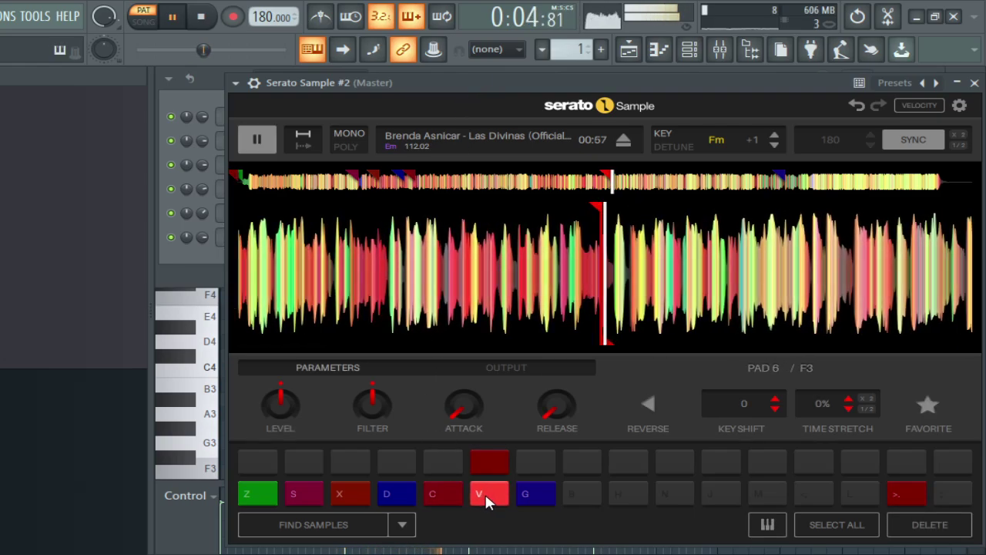
{"action": "left_click", "coordinate": [257, 495]}
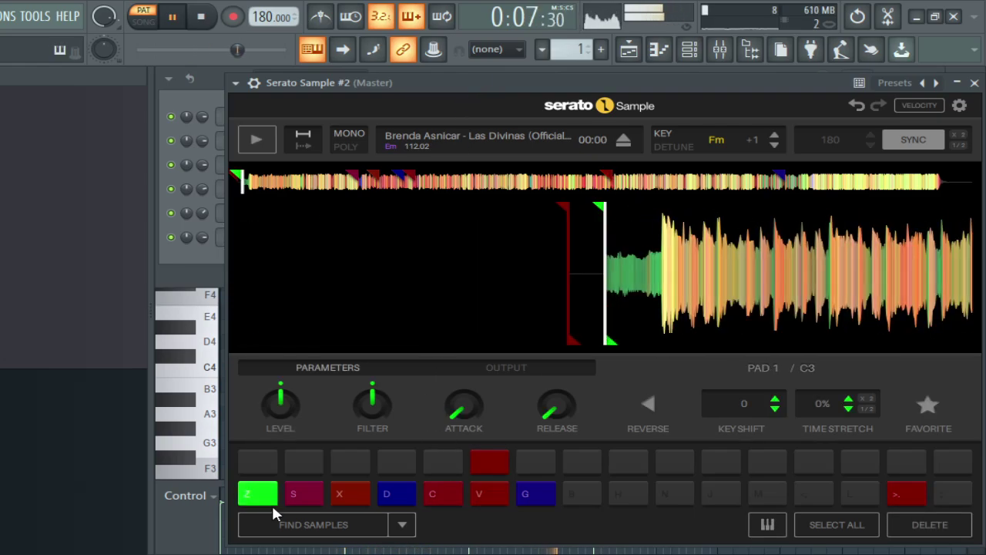
{"action": "left_click", "coordinate": [259, 496]}
{"action": "left_click", "coordinate": [260, 496]}
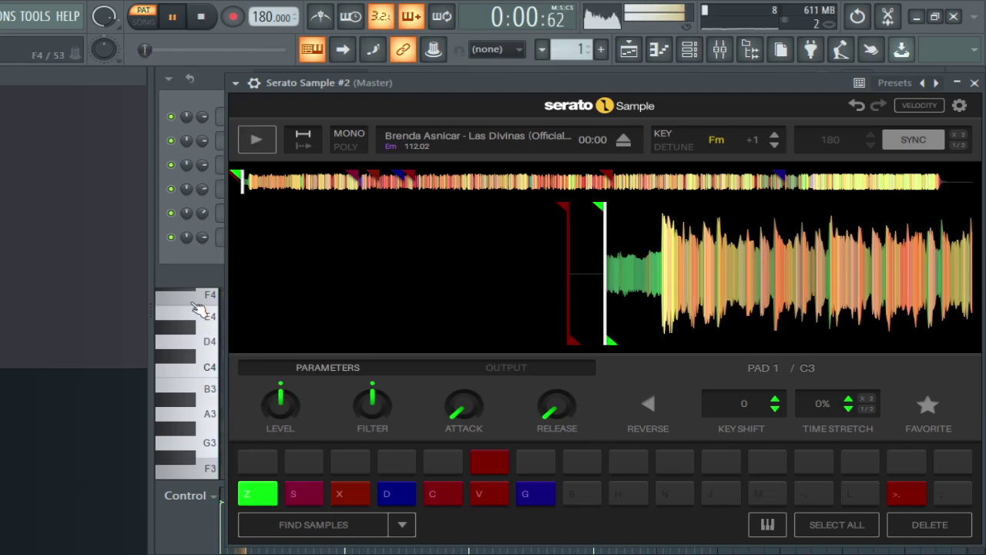
Step: Open the piano roll of Serato Sample #2 and place a one-bar C3 note in bar 8, playing from bar 7
{"action": "left_click", "coordinate": [195, 275]}
{"action": "left_click", "coordinate": [475, 238]}
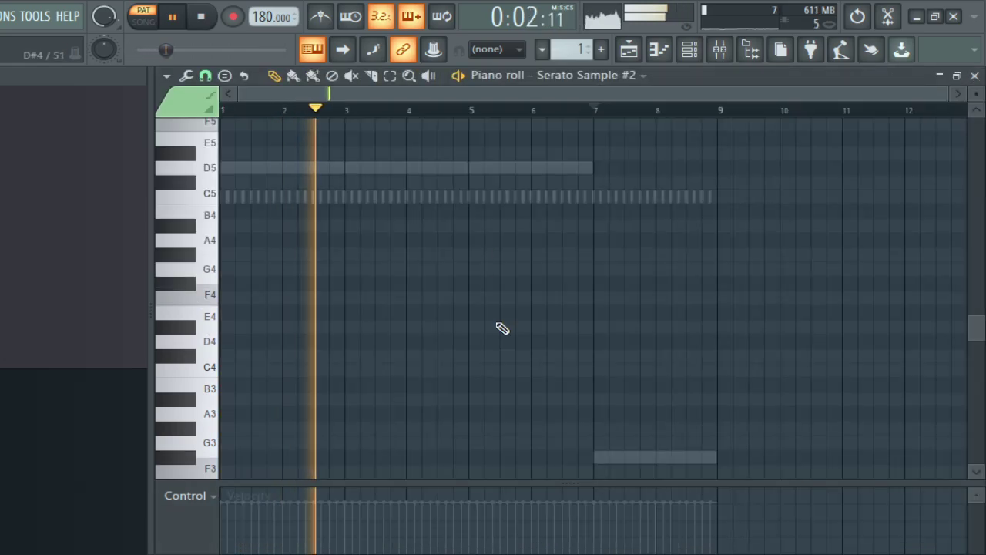
{"action": "mouse_move", "coordinate": [210, 211]}
{"action": "left_mouse_down"}
{"action": "mouse_move", "coordinate": [209, 318]}
{"action": "mouse_move", "coordinate": [213, 233]}
{"action": "left_mouse_up"}
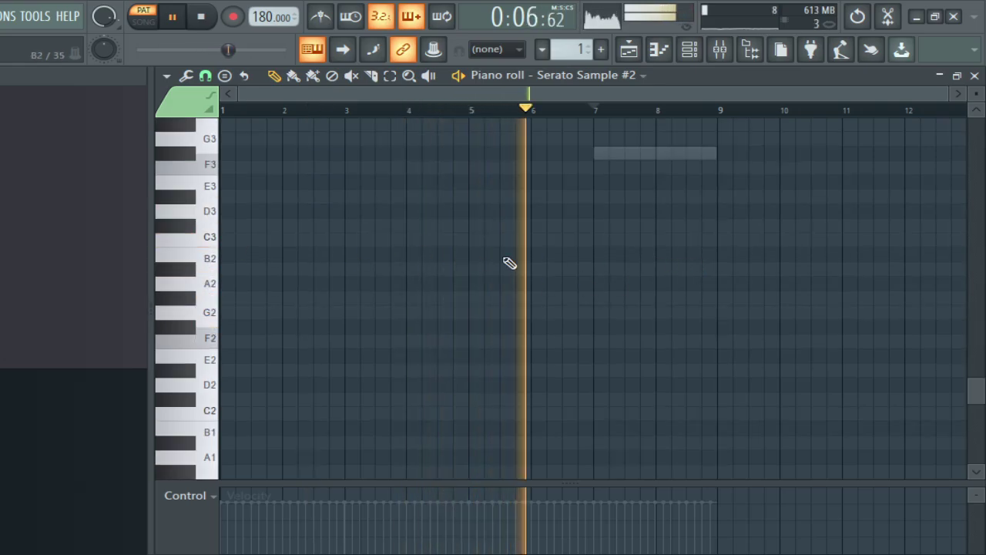
{"action": "left_click", "coordinate": [659, 225]}
{"action": "key", "text": "space"}
{"action": "left_click_drag", "start_coordinate": [763, 225], "coordinate": [745, 236]}
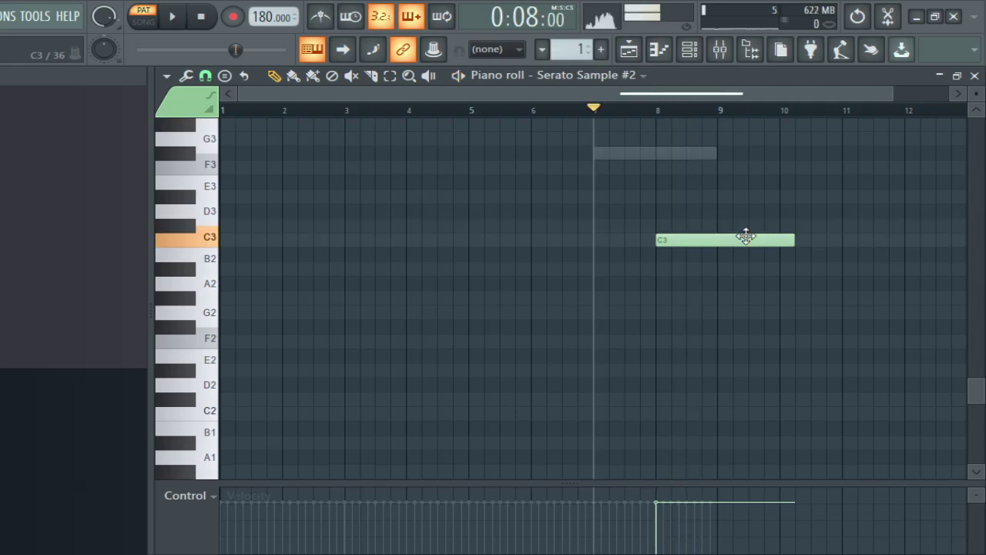
{"action": "key", "text": "space"}
{"action": "scroll", "coordinate": [642, 352], "scroll_direction": "up", "scroll_amount": 5}
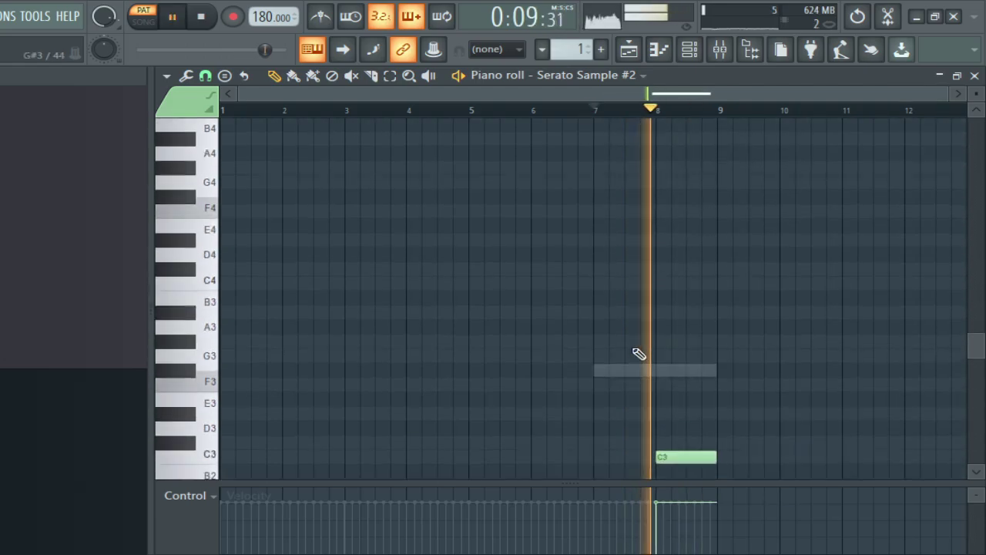
{"action": "scroll", "coordinate": [636, 352], "scroll_direction": "down", "scroll_amount": 3}
{"action": "scroll", "coordinate": [638, 353], "scroll_direction": "up", "scroll_amount": 4}
{"action": "scroll", "coordinate": [647, 335], "scroll_direction": "down", "scroll_amount": 5}
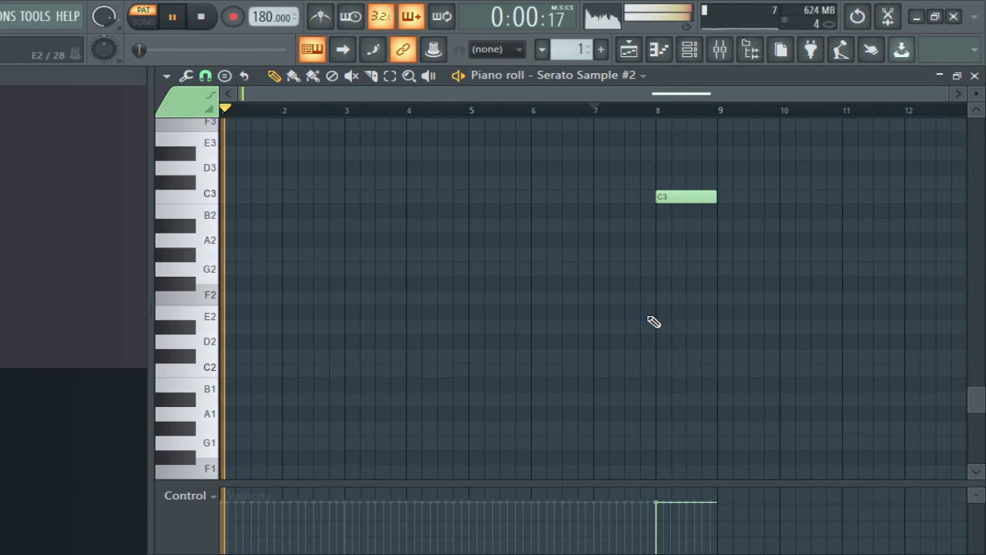
{"action": "scroll", "coordinate": [653, 322], "scroll_direction": "up", "scroll_amount": 3}
Step: Trim the start of the C3 note so it covers only the second half of bar 8, and play it
{"action": "key", "text": "space"}
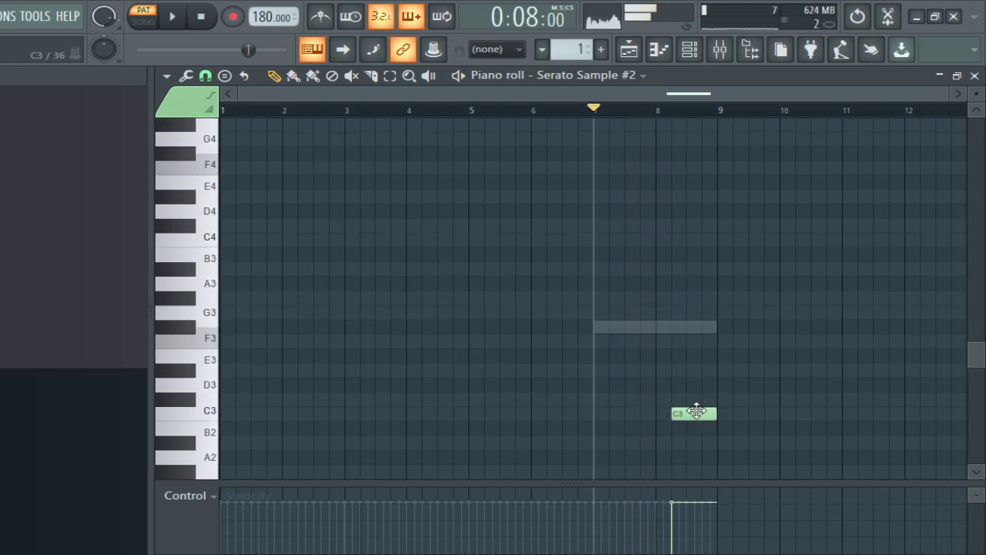
{"action": "left_click_drag", "start_coordinate": [696, 410], "coordinate": [711, 410]}
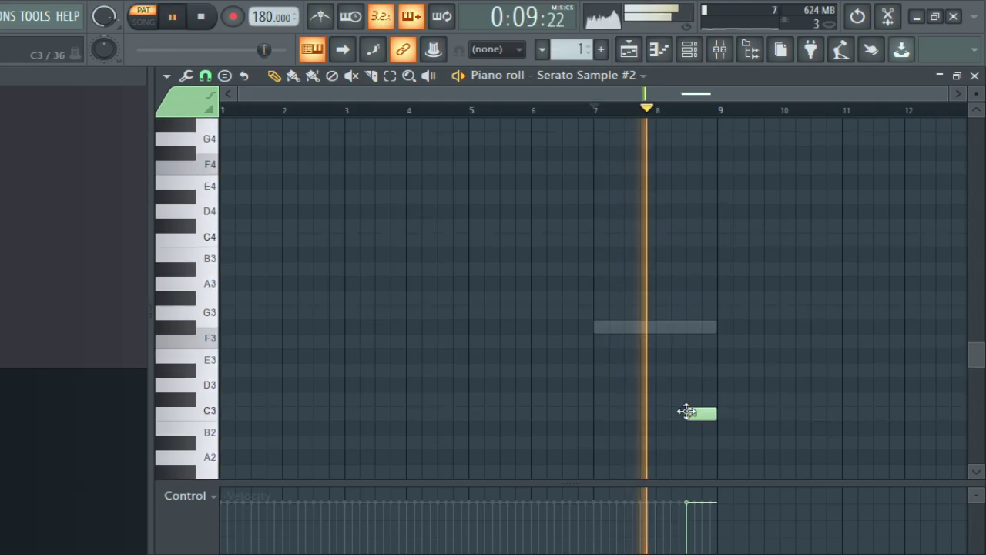
{"action": "scroll", "coordinate": [667, 346], "scroll_direction": "down", "scroll_amount": 3}
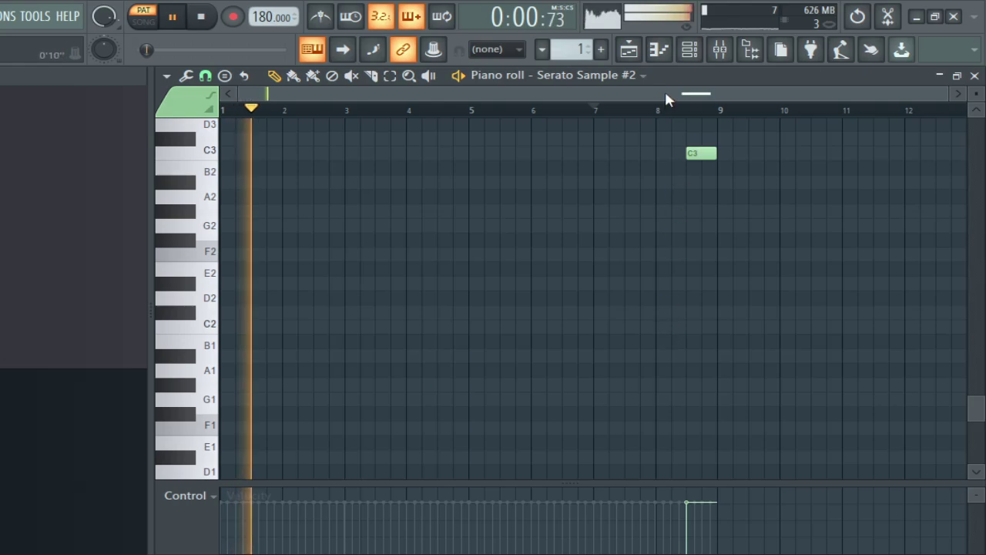
Step: Open the Serato Sample #2 plug-in to check its pads and return to the channel rack
{"action": "key", "text": "F6"}
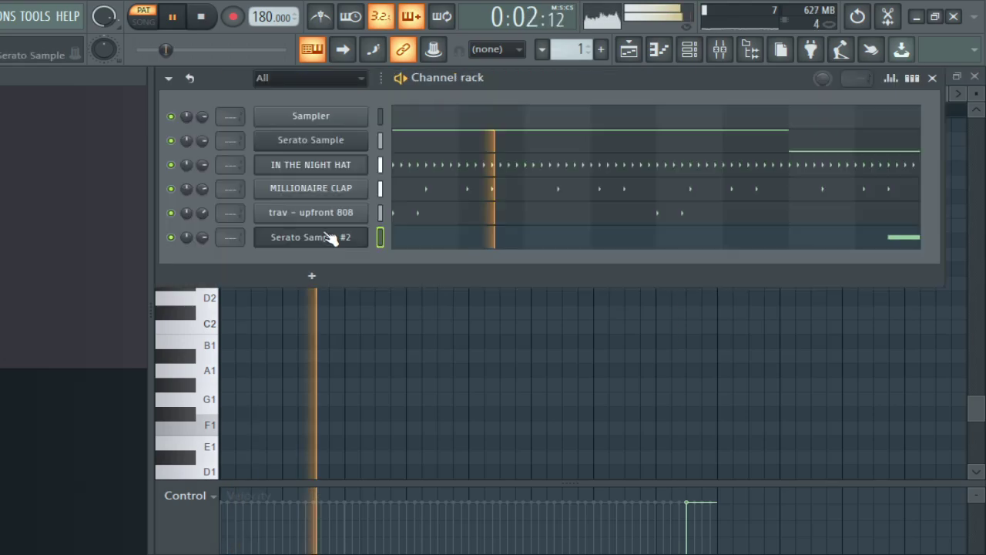
{"action": "left_click", "coordinate": [343, 234]}
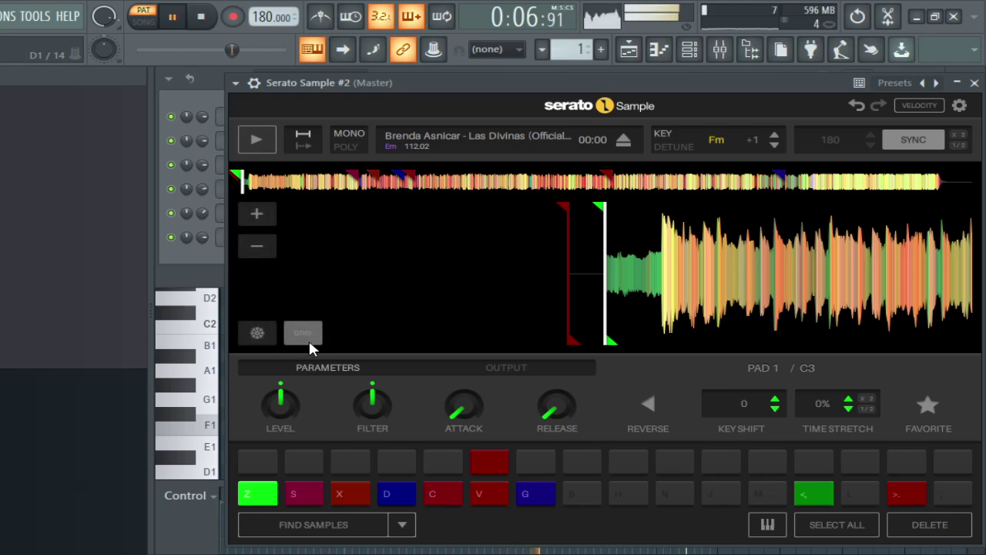
{"action": "left_click", "coordinate": [218, 252]}
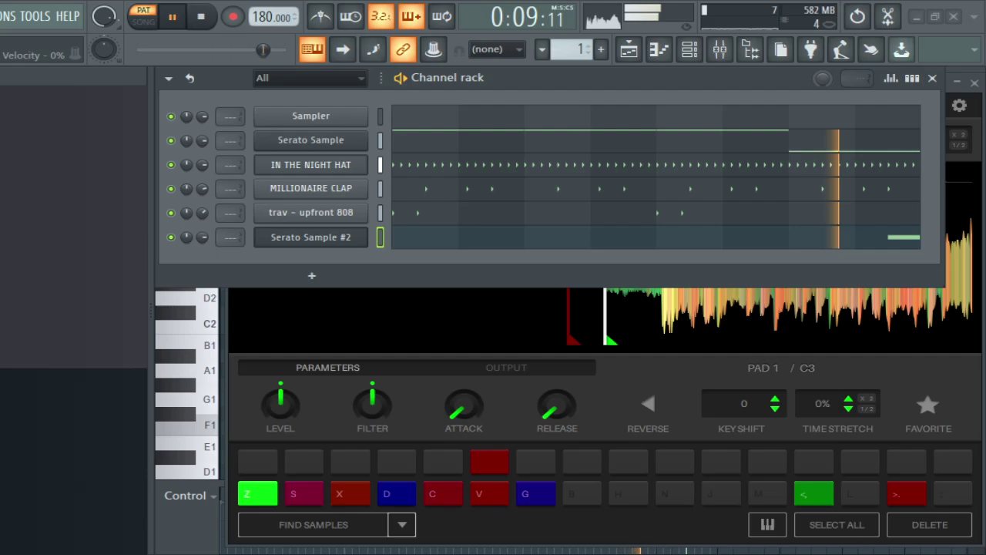
Step: Switch to the Notepad window containing the greeting text
{"action": "left_click", "coordinate": [497, 543]}
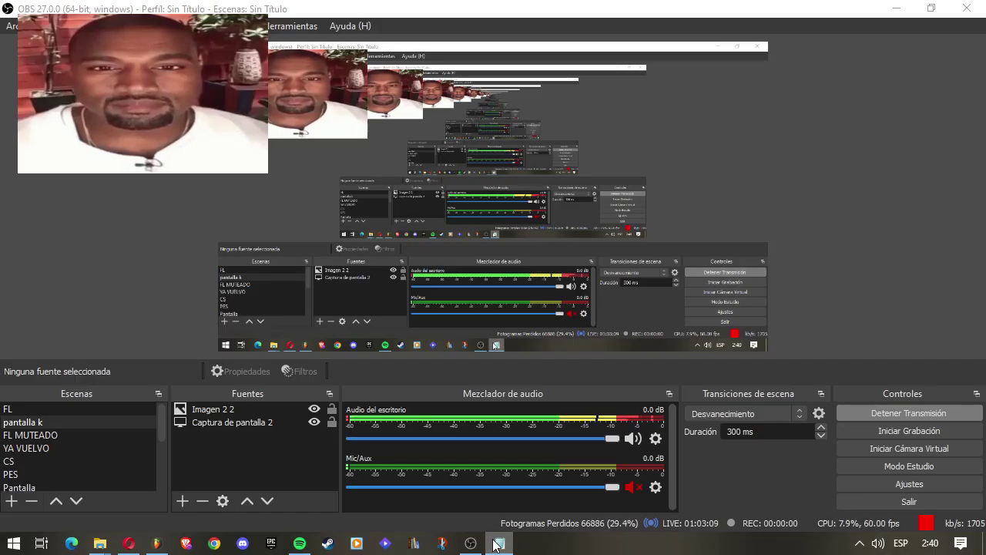
{"action": "left_click", "coordinate": [471, 543]}
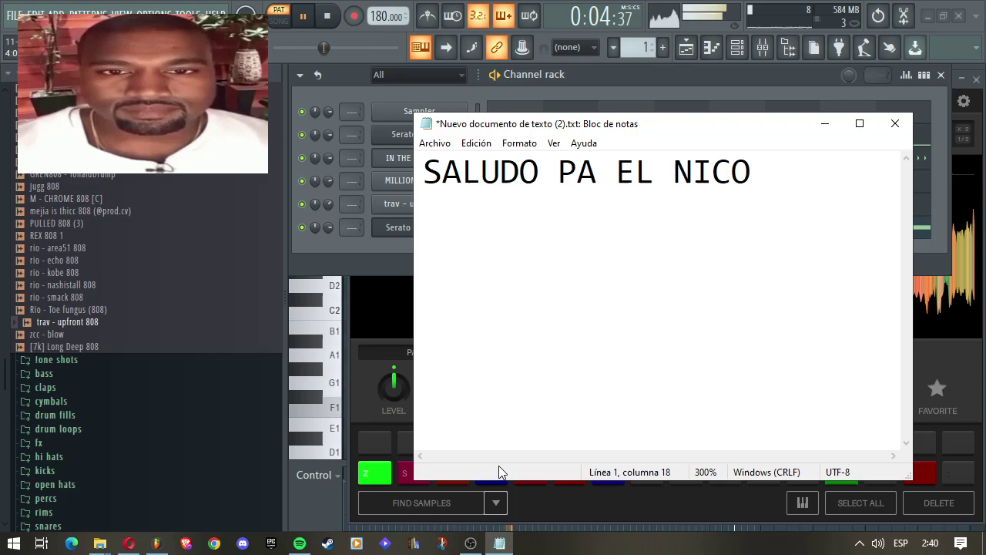
Step: Return to FL Studio, add another Serato Sample channel and load the Franco Micalizzi track into it
{"action": "left_click", "coordinate": [470, 542]}
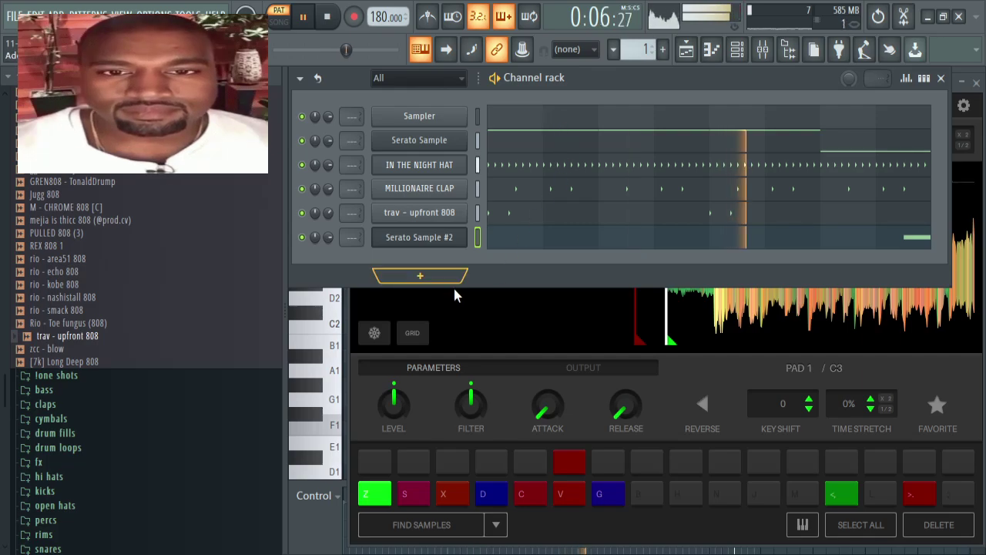
{"action": "left_click", "coordinate": [422, 274]}
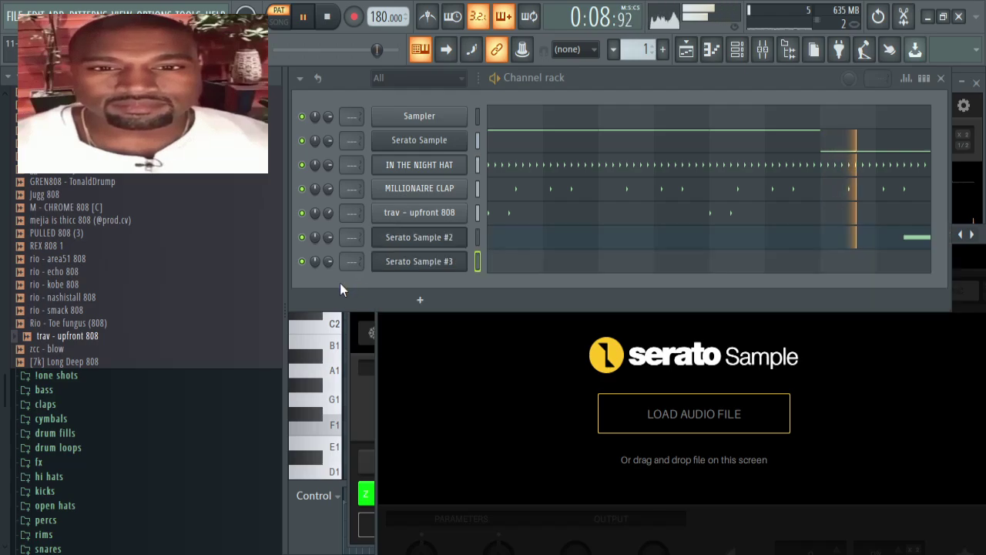
{"action": "left_click", "coordinate": [452, 267]}
{"action": "left_click", "coordinate": [455, 265]}
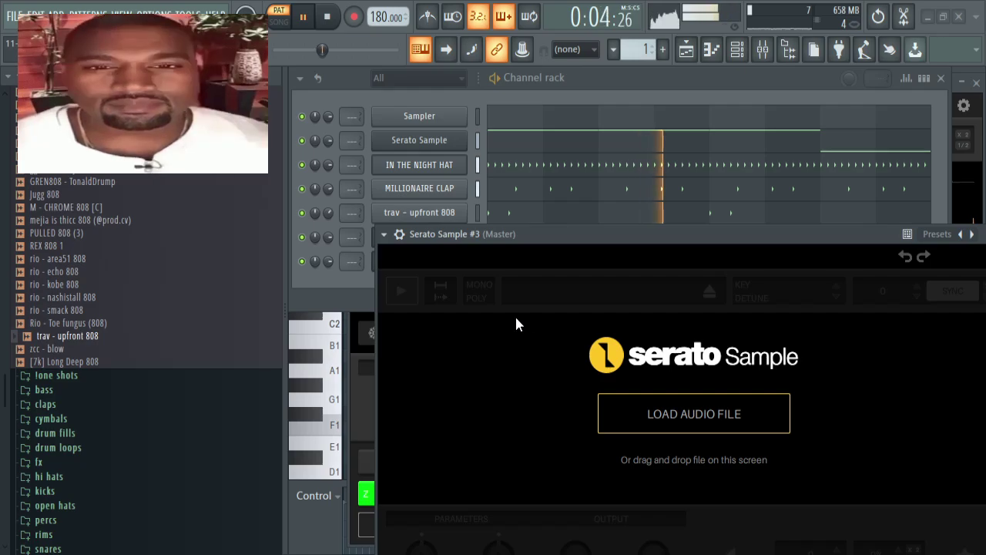
{"action": "left_click_drag", "start_coordinate": [516, 318], "coordinate": [486, 329]}
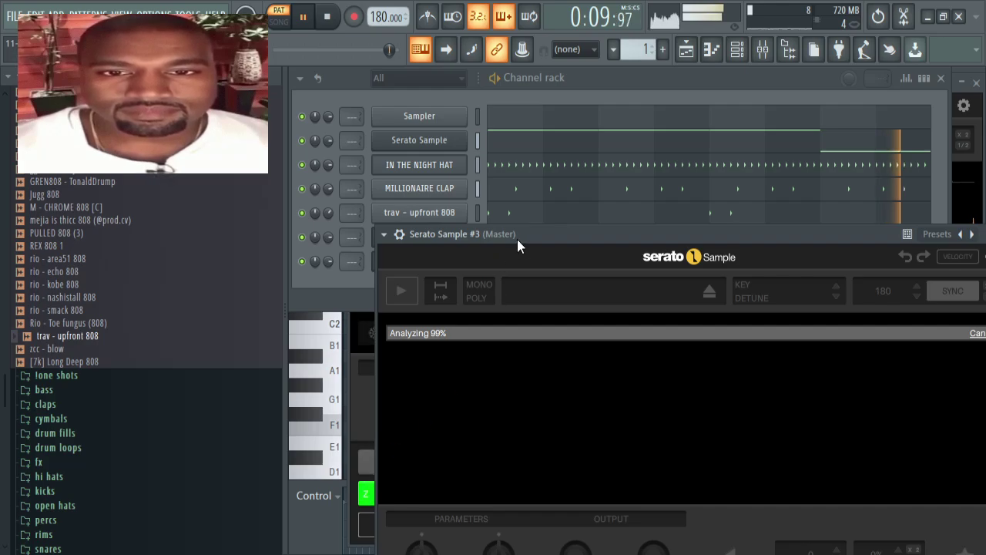
{"action": "left_click_drag", "start_coordinate": [517, 239], "coordinate": [514, 191]}
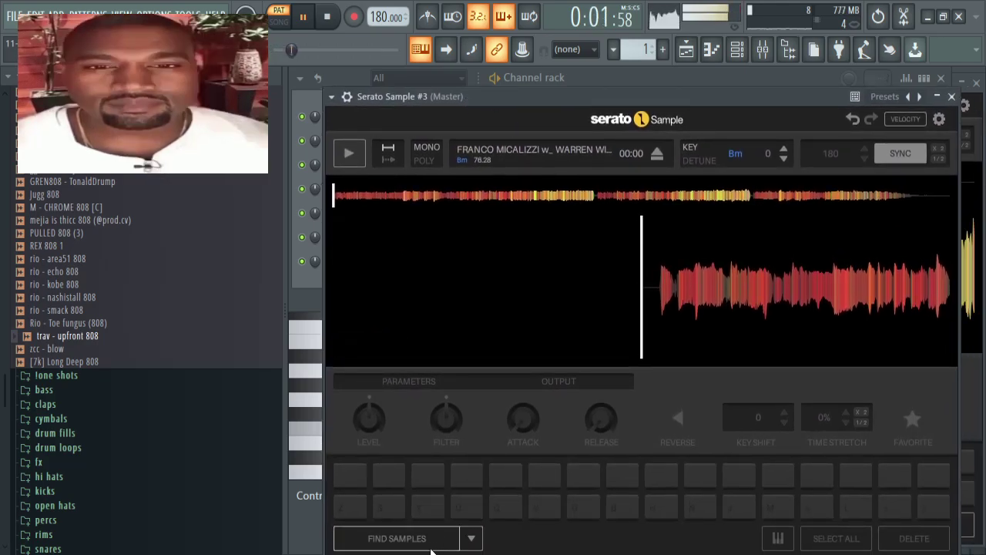
Step: Find samples in the Franco Micalizzi track automatically and shift its key +6 to Fm
{"action": "left_click", "coordinate": [408, 538]}
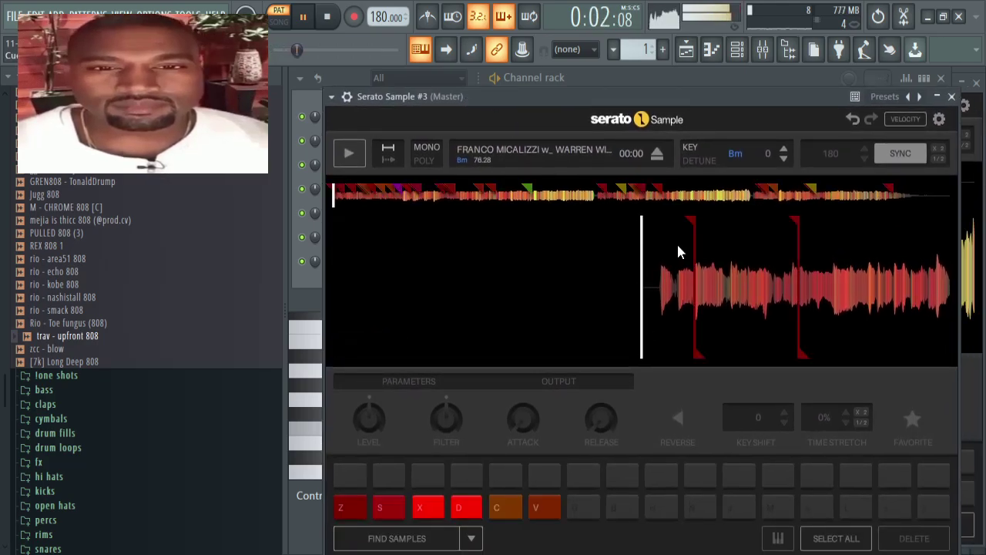
{"action": "left_click", "coordinate": [782, 149]}
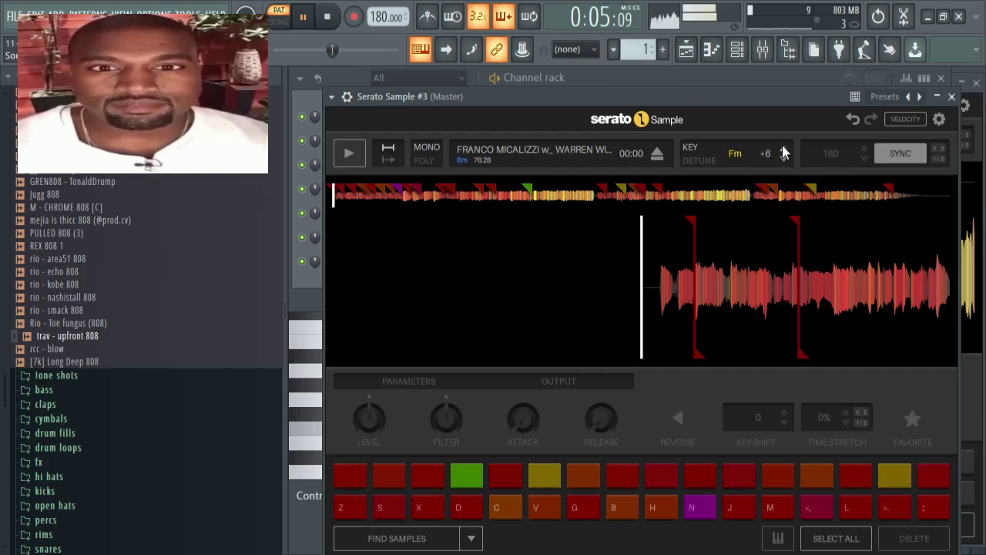
{"action": "left_click", "coordinate": [783, 149]}
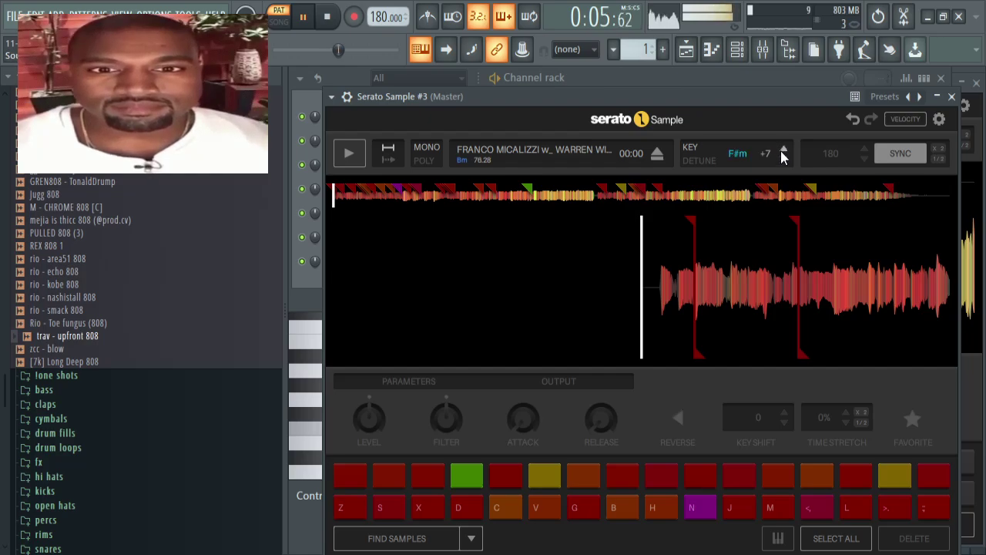
{"action": "left_click", "coordinate": [783, 159]}
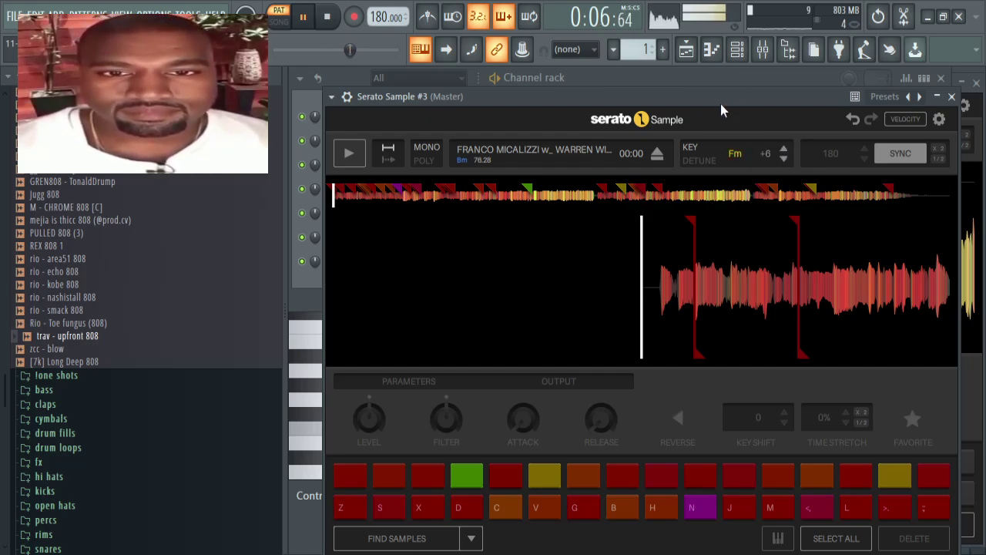
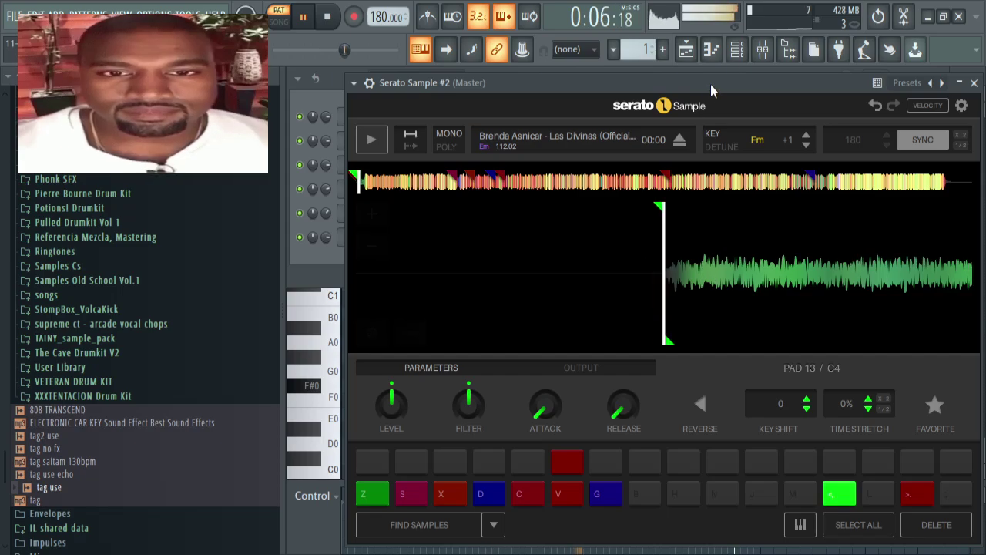
Step: Check the bar 8 note in the Serato Sample #2 piano roll and audition pad 13 (C4)
{"action": "left_click", "coordinate": [737, 49]}
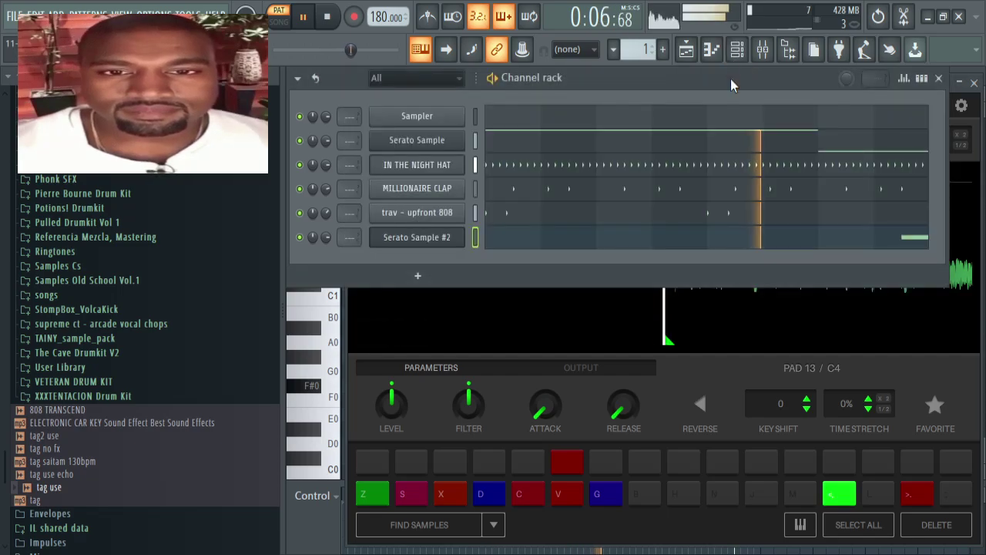
{"action": "left_click", "coordinate": [747, 241]}
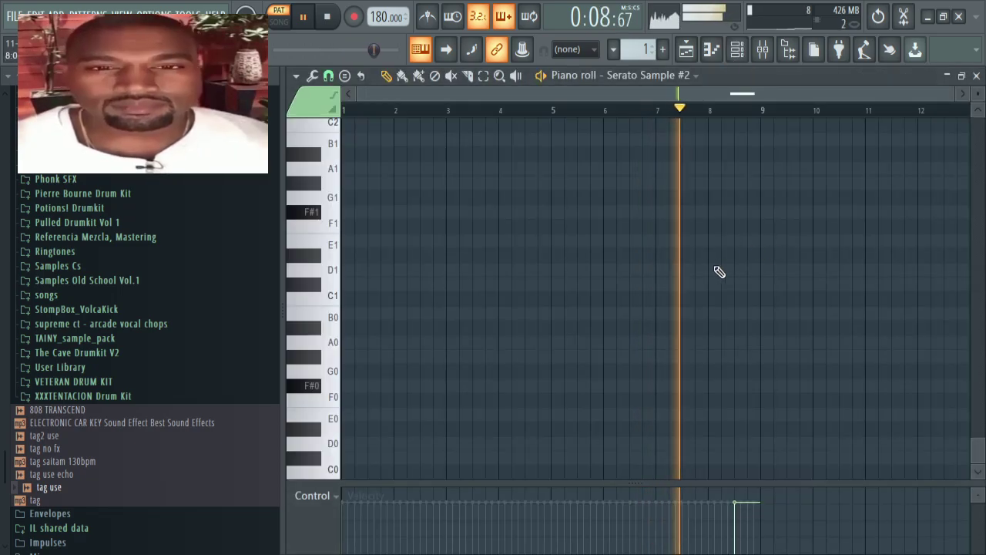
{"action": "left_click", "coordinate": [744, 212]}
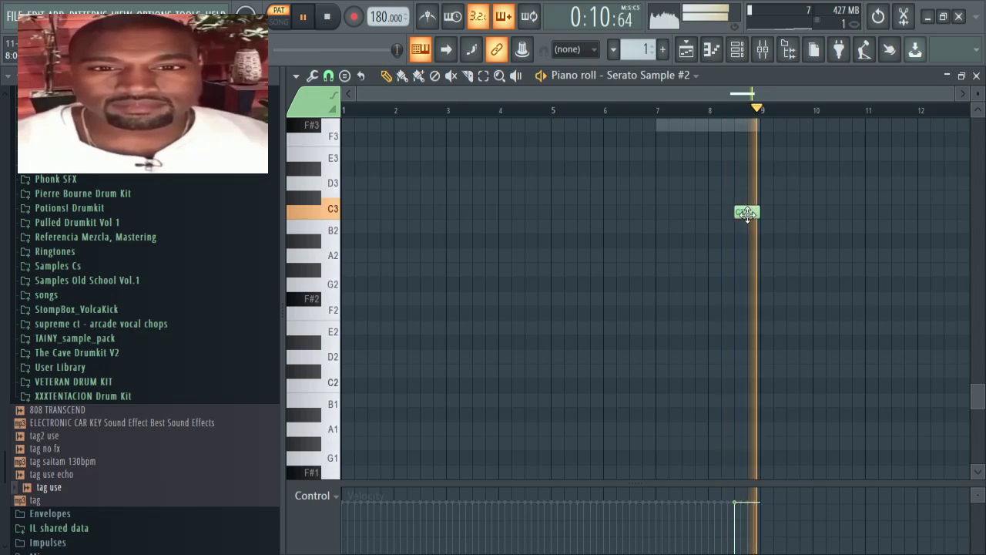
{"action": "left_click", "coordinate": [736, 49]}
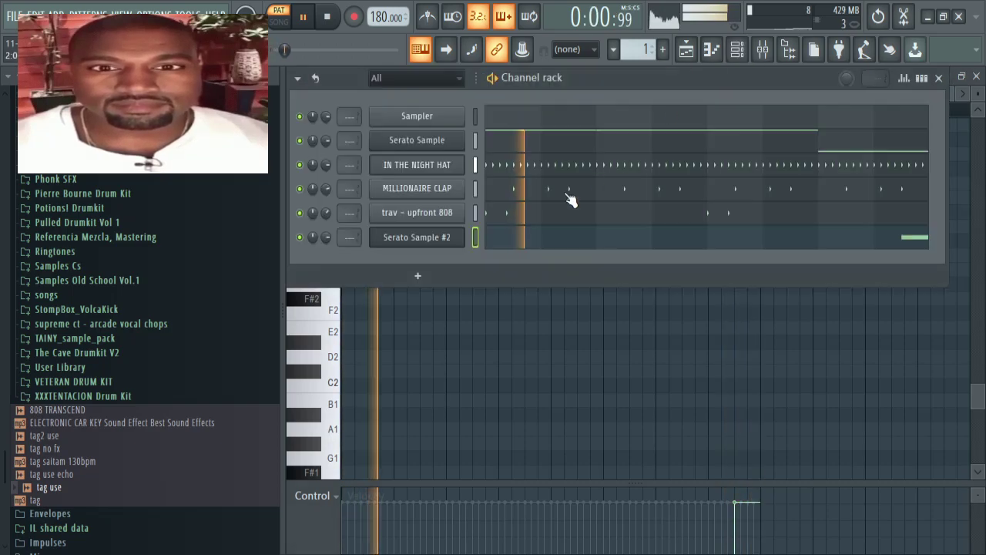
{"action": "left_click", "coordinate": [437, 240]}
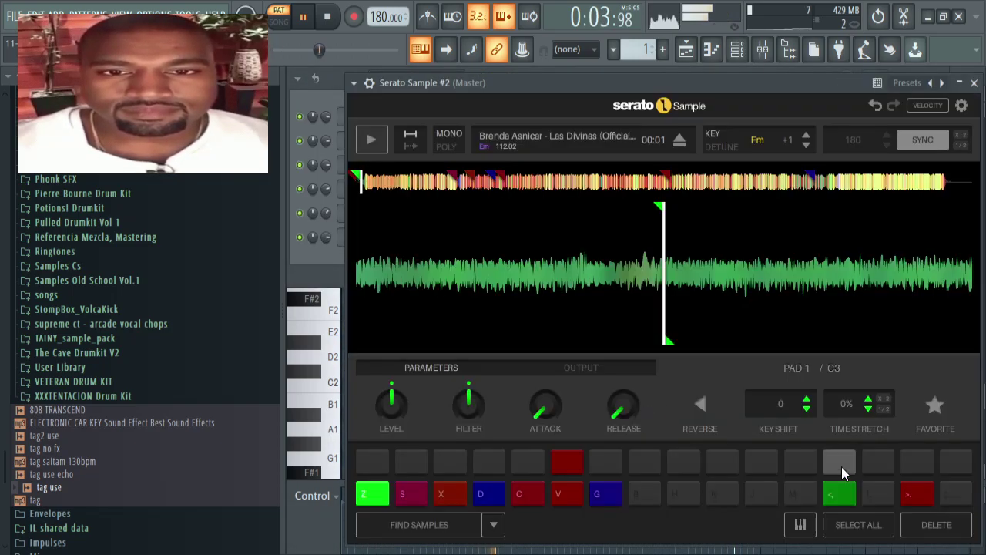
{"action": "left_click", "coordinate": [840, 494]}
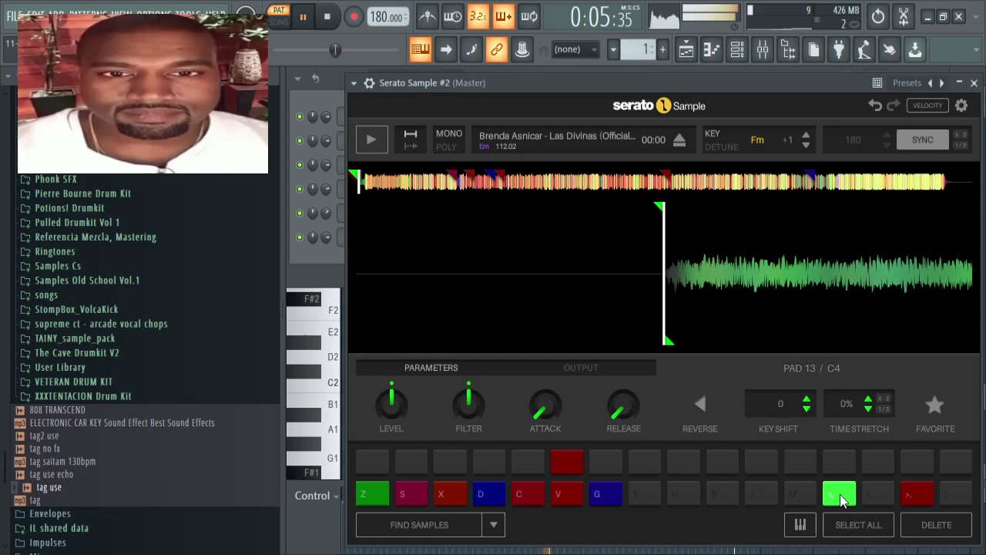
Step: Move the bar 8 note in the Serato Sample #2 piano roll to C4 and delete the stray note in bar 2
{"action": "key", "text": "F6"}
{"action": "left_click", "coordinate": [798, 243]}
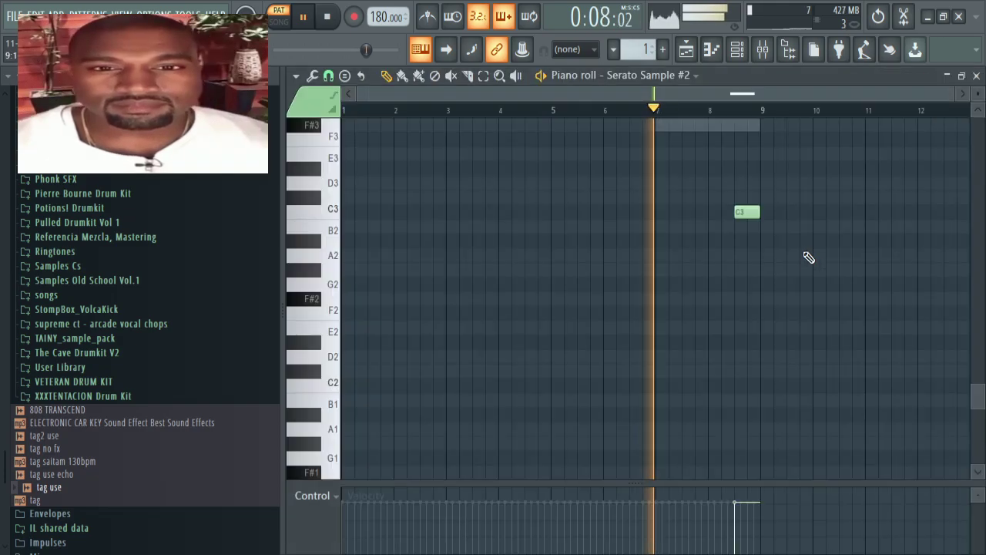
{"action": "mouse_move", "coordinate": [748, 212]}
{"action": "left_mouse_down"}
{"action": "mouse_move", "coordinate": [759, 86]}
{"action": "mouse_move", "coordinate": [748, 174]}
{"action": "mouse_move", "coordinate": [756, 222]}
{"action": "left_mouse_up"}
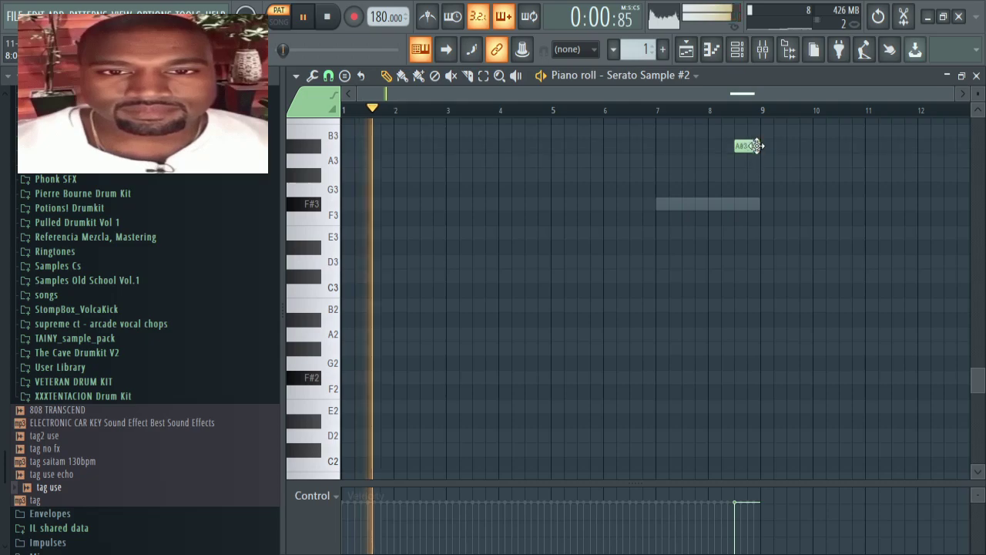
{"action": "left_click_drag", "start_coordinate": [758, 147], "coordinate": [754, 216]}
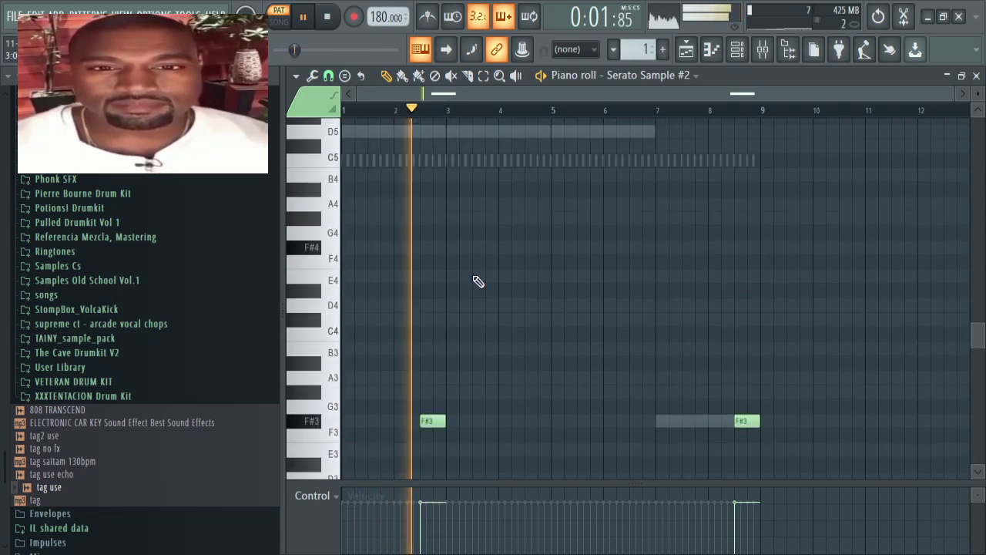
{"action": "right_click", "coordinate": [434, 162]}
{"action": "scroll", "coordinate": [748, 298], "scroll_direction": "up", "scroll_amount": 3}
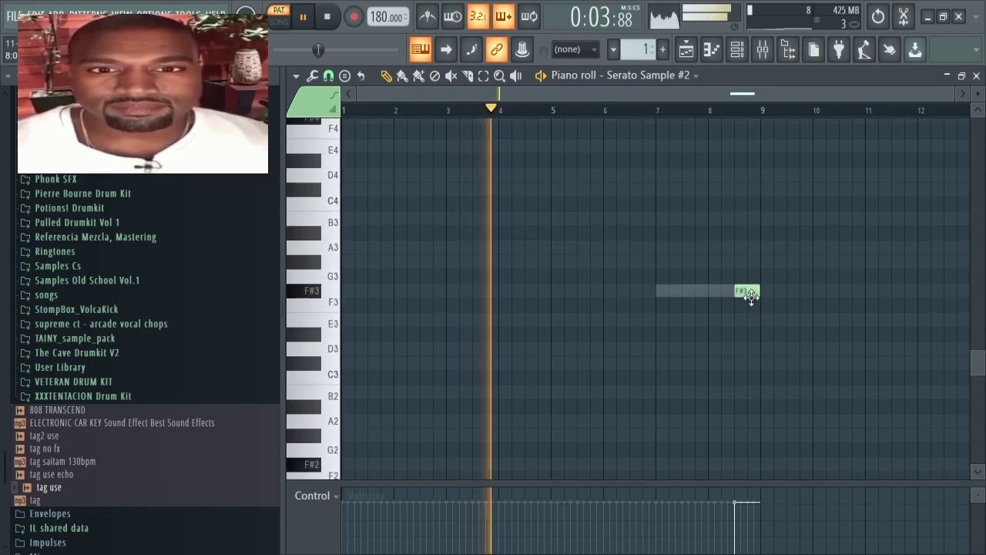
{"action": "left_click_drag", "start_coordinate": [751, 291], "coordinate": [752, 212]}
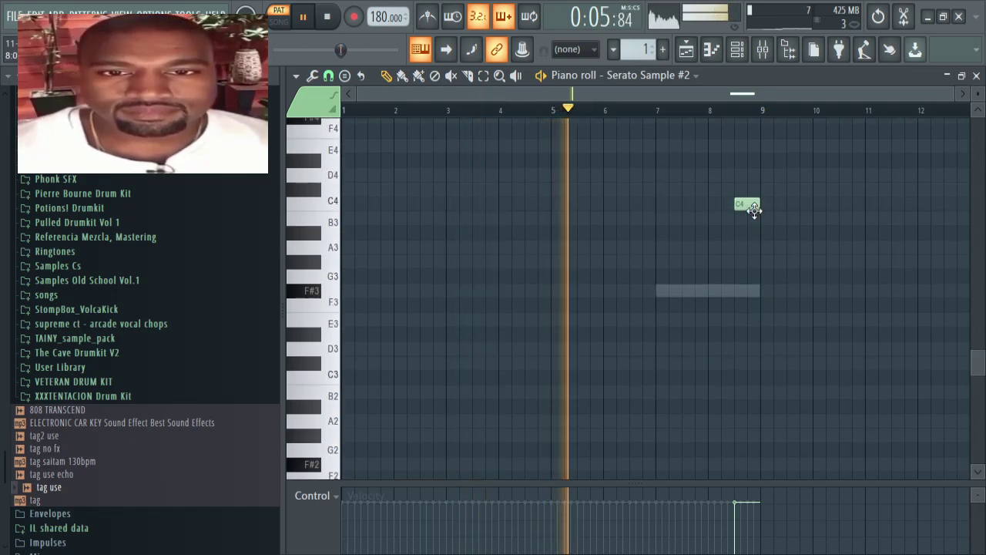
Step: Move the C4 note to the start of bar 8, extend it to fill the bar, and play the pattern
{"action": "scroll", "coordinate": [740, 321], "scroll_direction": "up", "scroll_amount": 4}
{"action": "scroll", "coordinate": [731, 318], "scroll_direction": "down", "scroll_amount": 4}
{"action": "scroll", "coordinate": [729, 318], "scroll_direction": "up", "scroll_amount": 5}
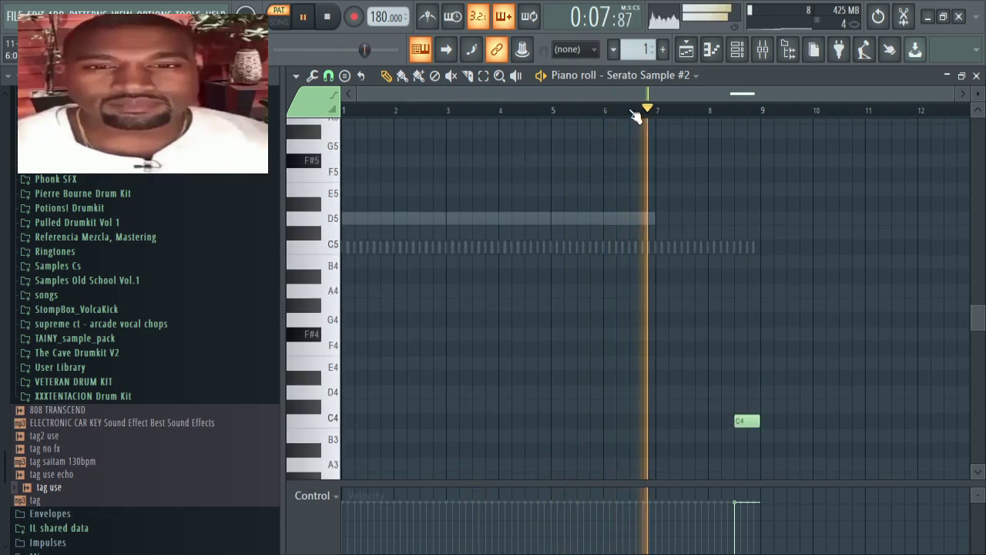
{"action": "scroll", "coordinate": [428, 279], "scroll_direction": "down", "scroll_amount": 2}
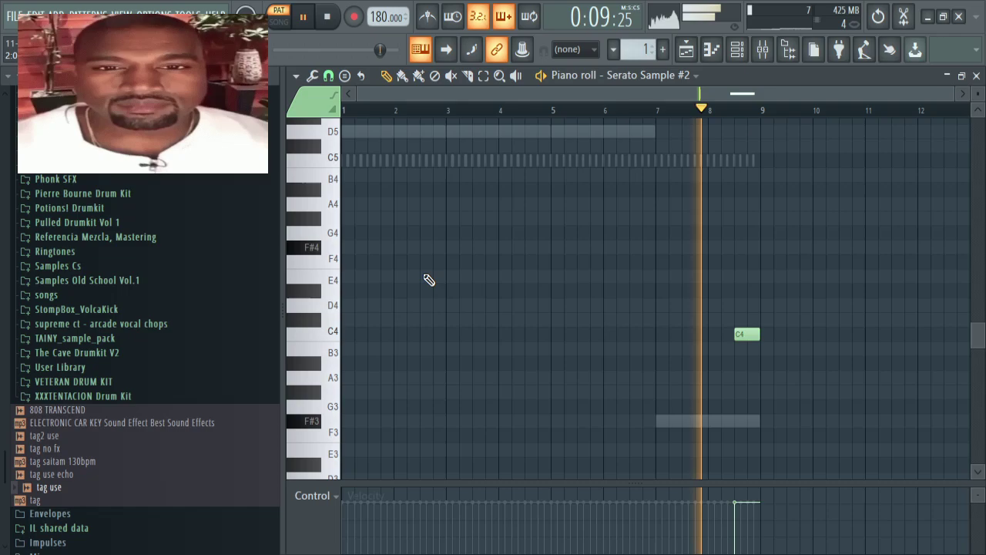
{"action": "scroll", "coordinate": [428, 280], "scroll_direction": "down", "scroll_amount": 5}
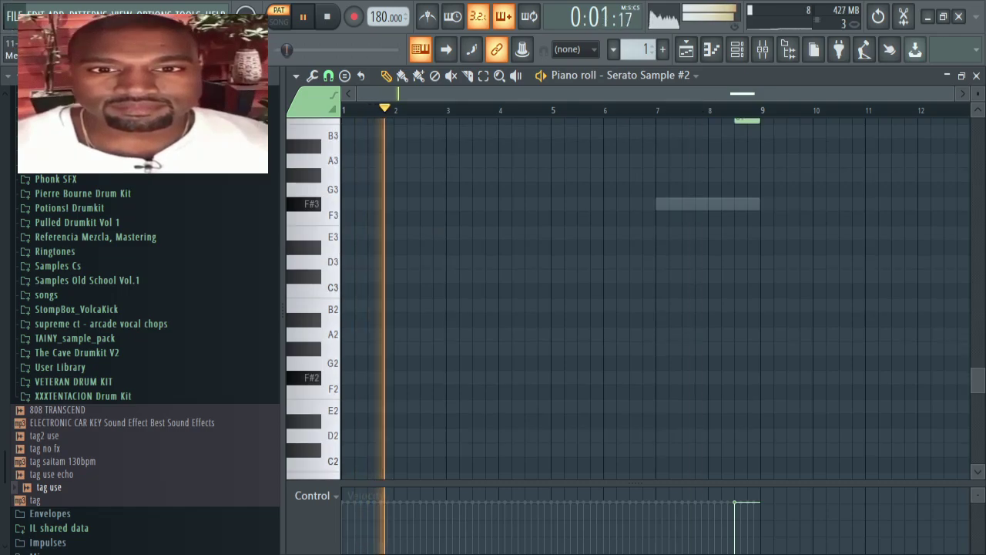
{"action": "scroll", "coordinate": [687, 225], "scroll_direction": "up", "scroll_amount": 1}
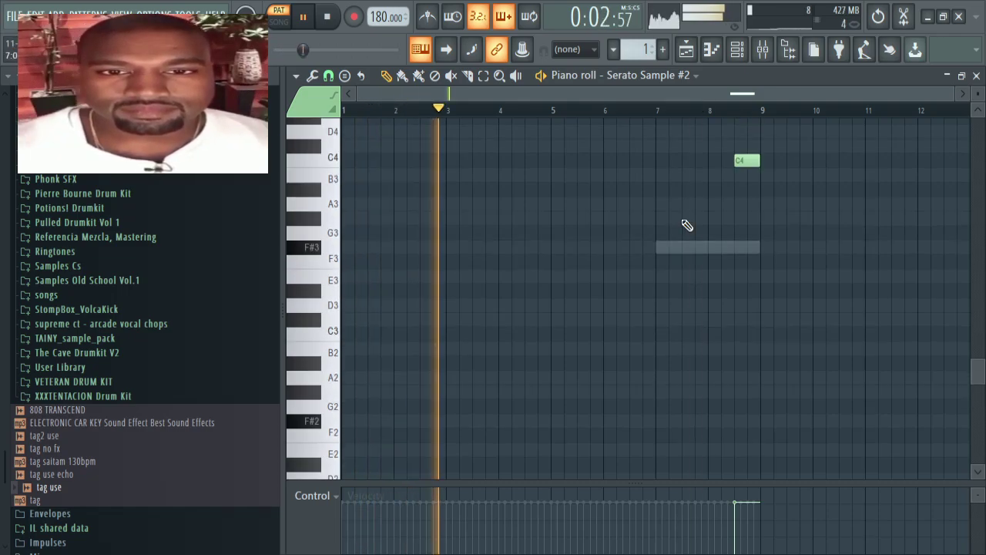
{"action": "scroll", "coordinate": [687, 224], "scroll_direction": "up", "scroll_amount": 1}
{"action": "left_click_drag", "start_coordinate": [749, 203], "coordinate": [724, 204]}
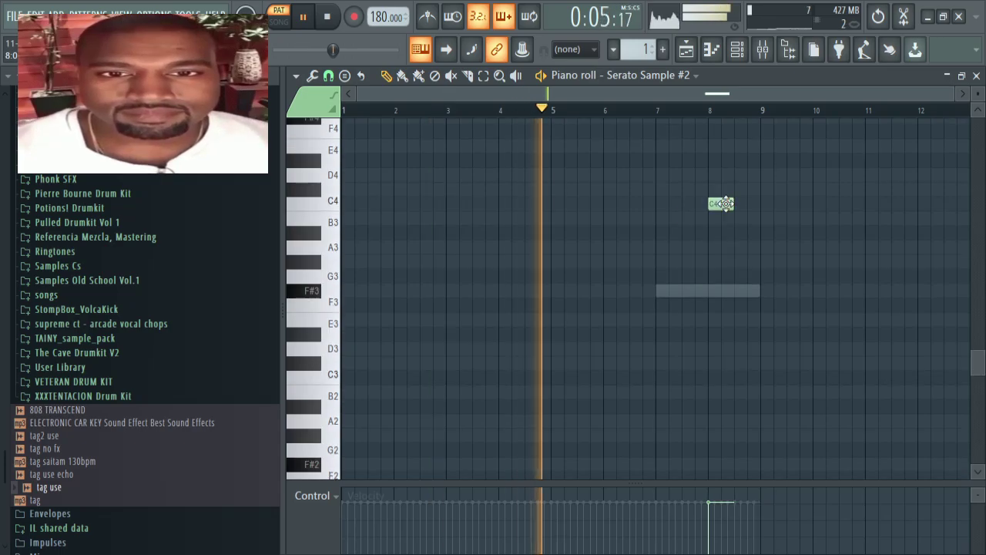
{"action": "key", "text": "space"}
{"action": "key", "text": "F6"}
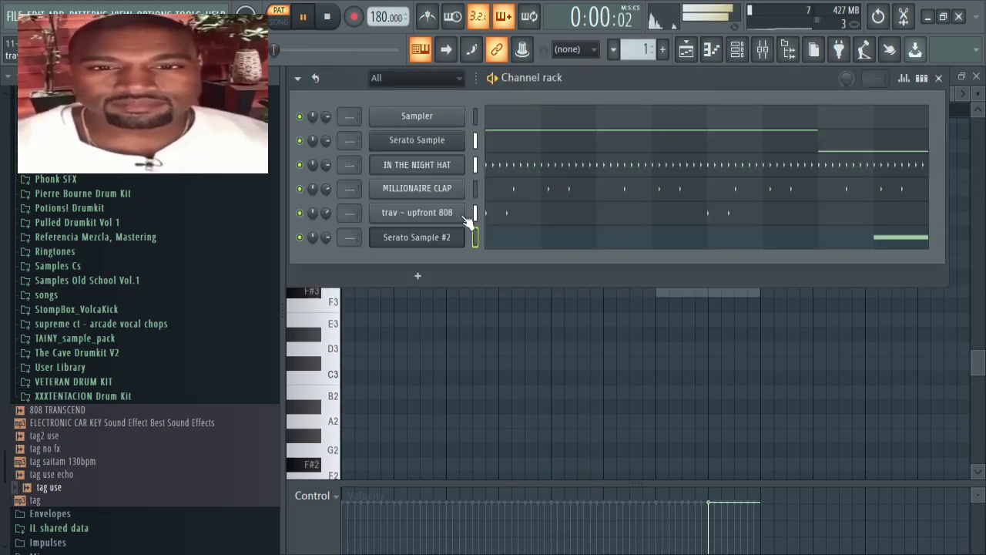
{"action": "key", "text": "space"}
Step: Check the Serato Sample #2 plug-in, shift the C4 note to start halfway through bar 8, and play the pattern
{"action": "left_click", "coordinate": [443, 245]}
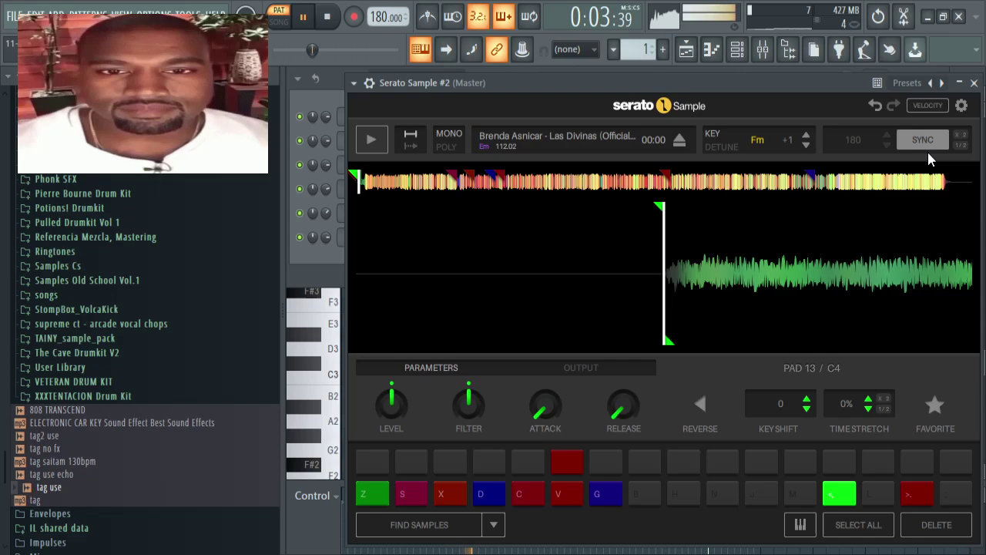
{"action": "key", "text": "F6"}
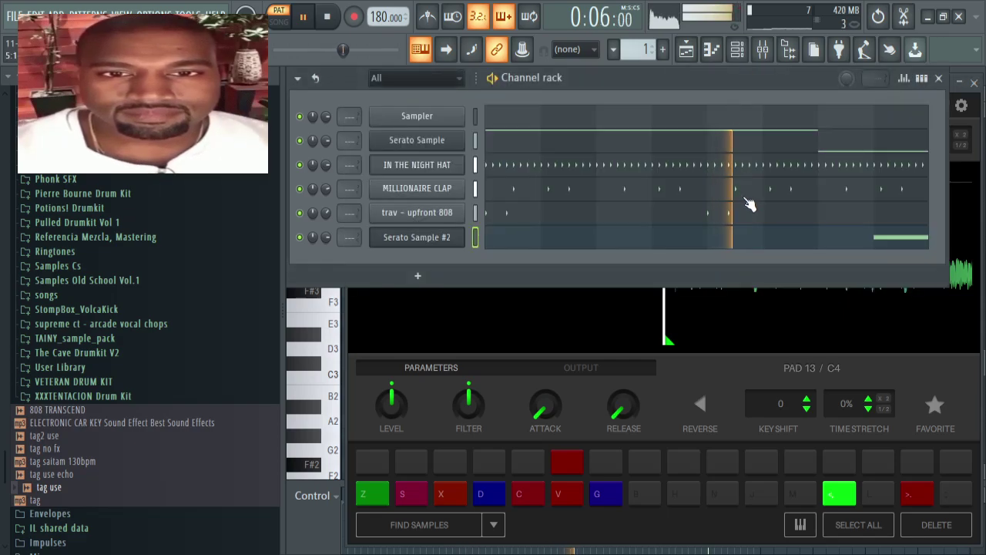
{"action": "left_click", "coordinate": [808, 235]}
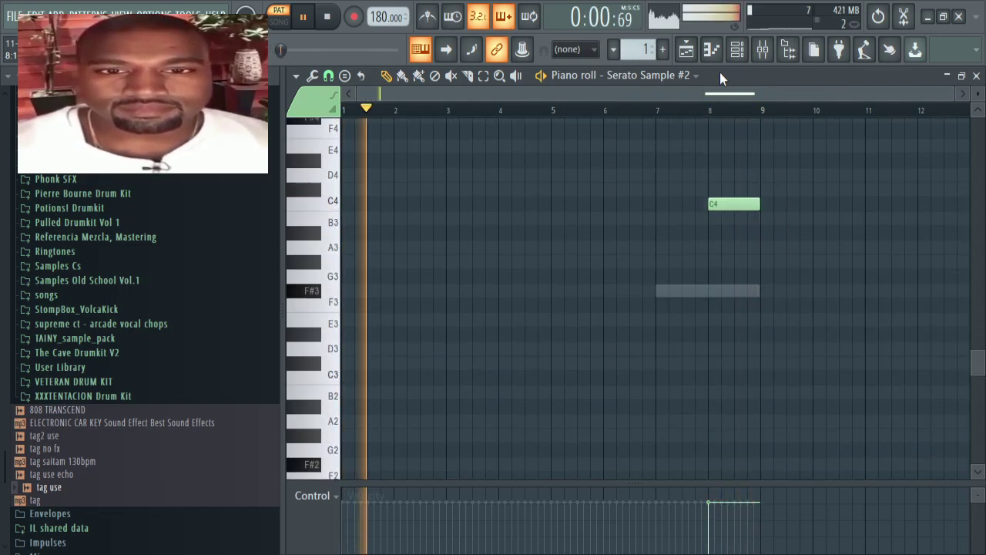
{"action": "key", "text": "space"}
{"action": "left_click_drag", "start_coordinate": [731, 204], "coordinate": [756, 204]}
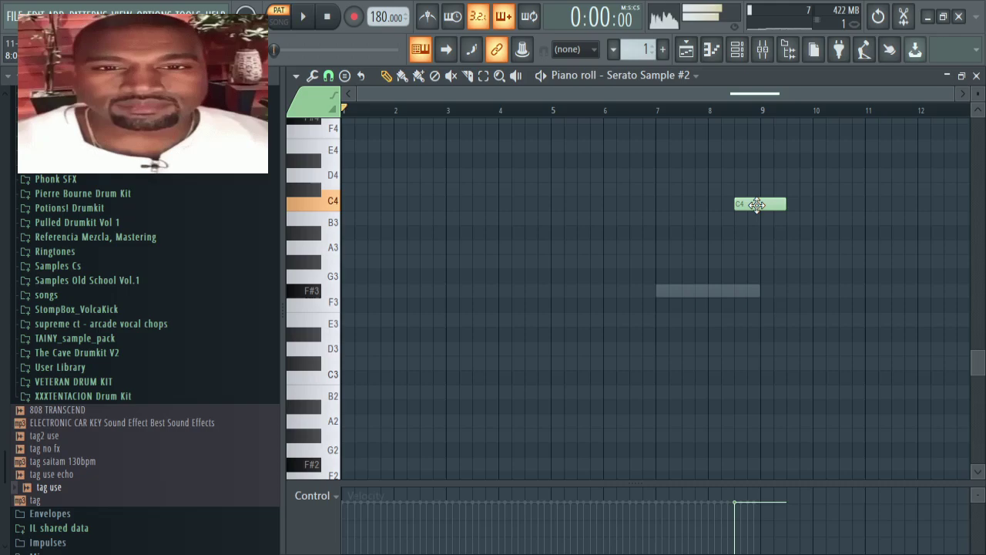
{"action": "key", "text": "space"}
Step: Bring up the mixer, view pad 13 in Serato Sample #2 during playback, and close the plug-in
{"action": "left_click", "coordinate": [761, 51]}
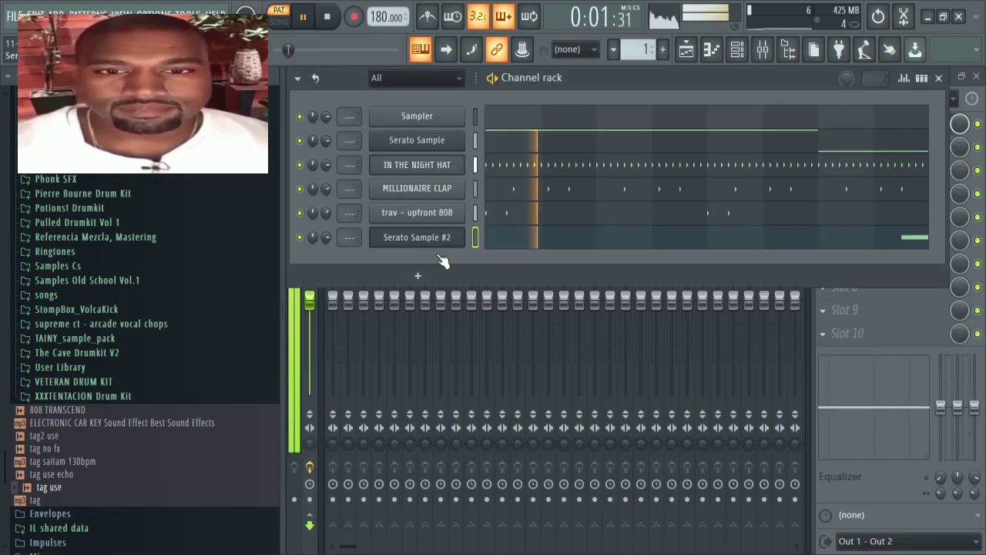
{"action": "left_click", "coordinate": [431, 237]}
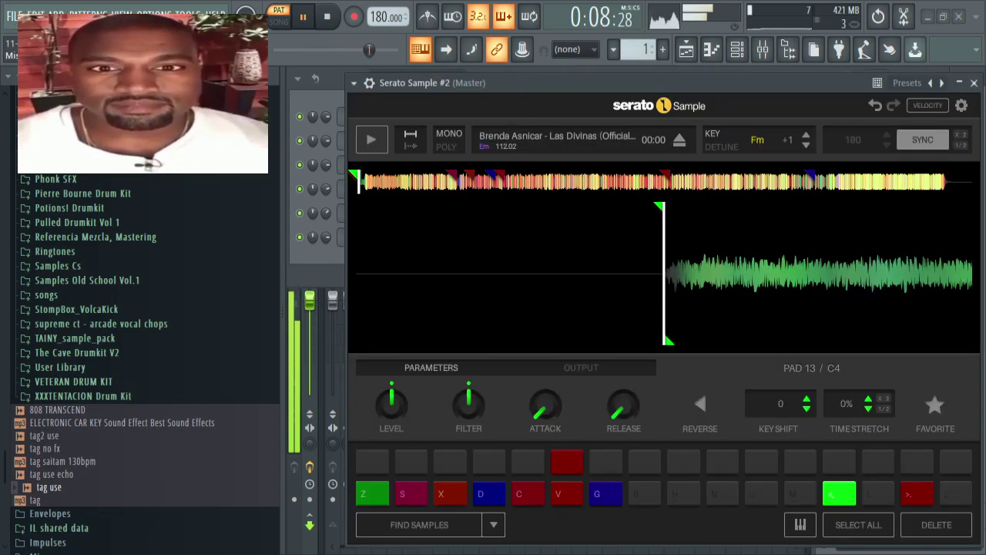
{"action": "left_click", "coordinate": [330, 260]}
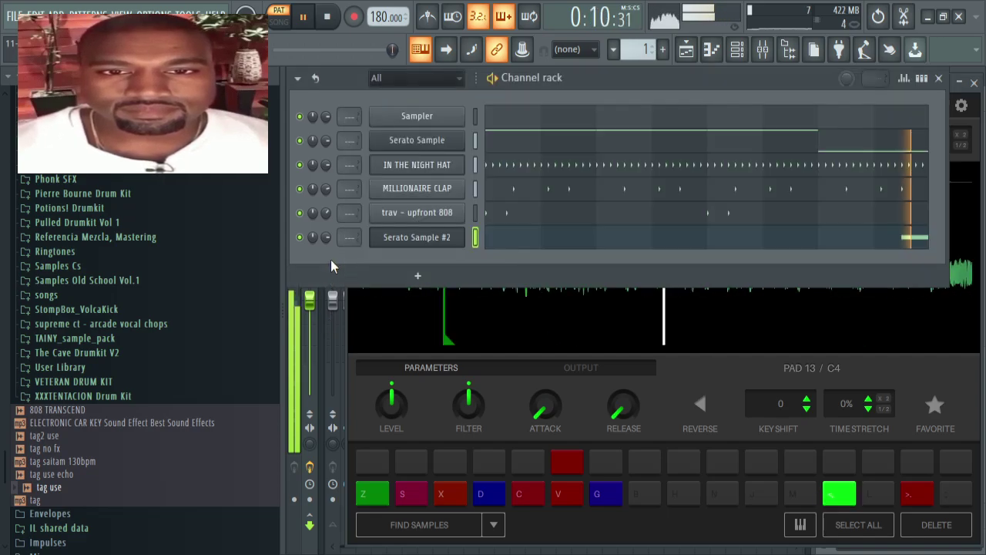
{"action": "left_click", "coordinate": [400, 241]}
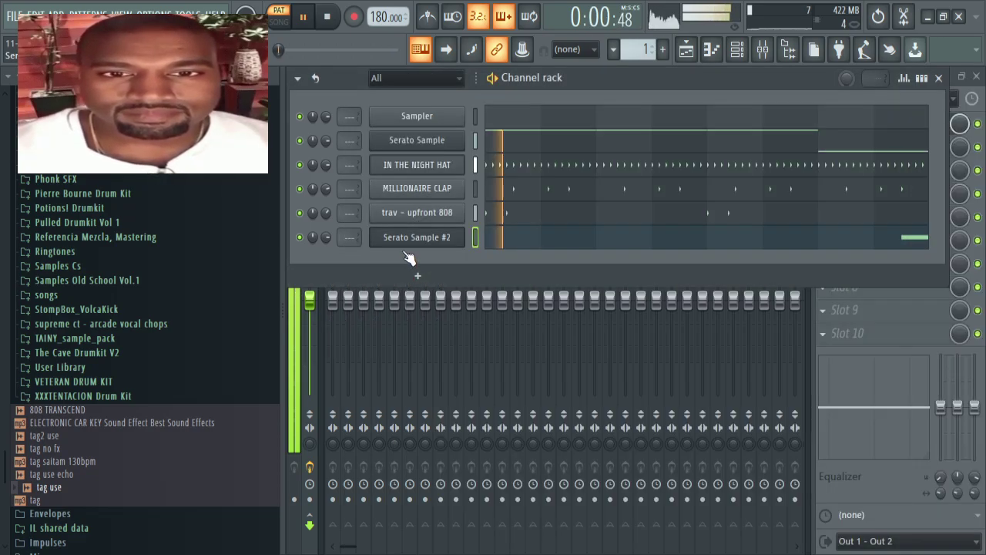
Step: Load the GIANNI FERRIO track into Serato Sample #3, audition pad 20, and shift the sample's key to Fm (+8)
{"action": "left_click", "coordinate": [407, 242]}
{"action": "left_click", "coordinate": [345, 267]}
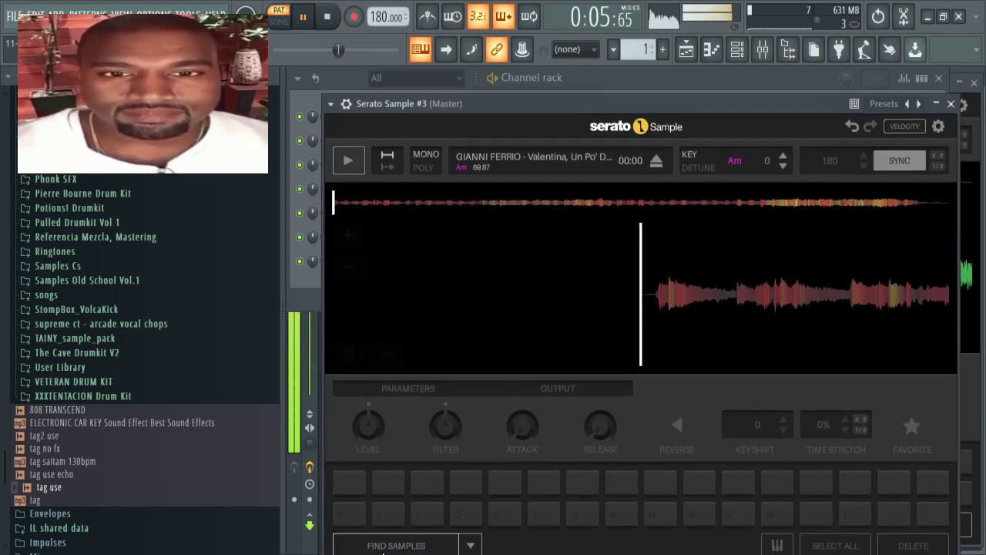
{"action": "left_click_drag", "start_coordinate": [564, 100], "coordinate": [544, 100]}
{"action": "key", "text": "t"}
{"action": "left_click", "coordinate": [762, 157]}
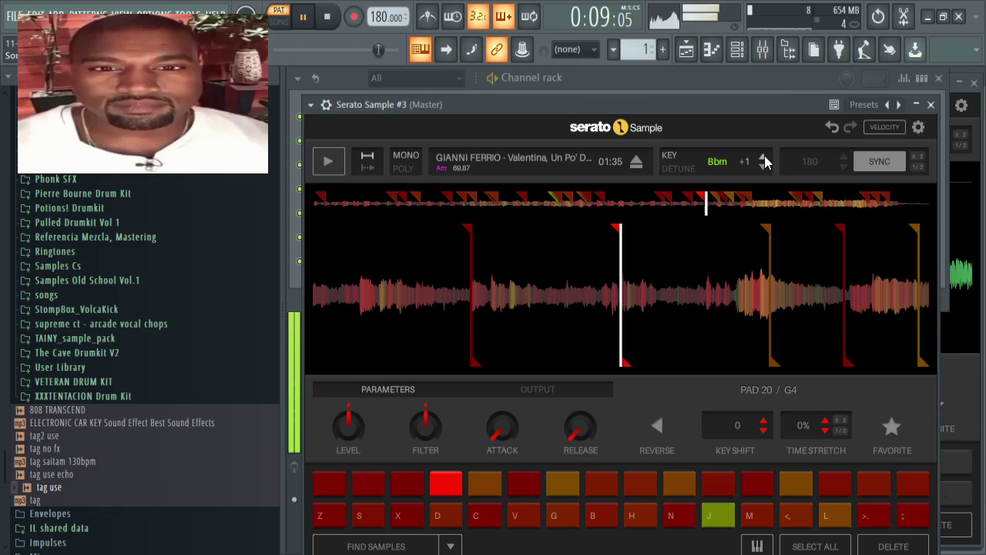
{"action": "key", "text": "t"}
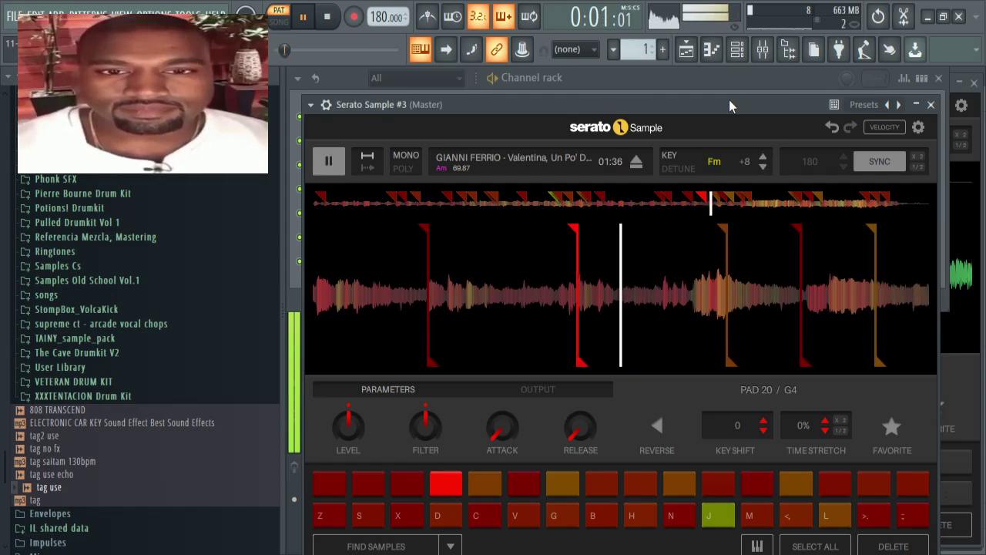
Step: Look over the Serato Sample #3 piano roll, return to its plug-in, and halve the sample's synced tempo
{"action": "left_click", "coordinate": [709, 80]}
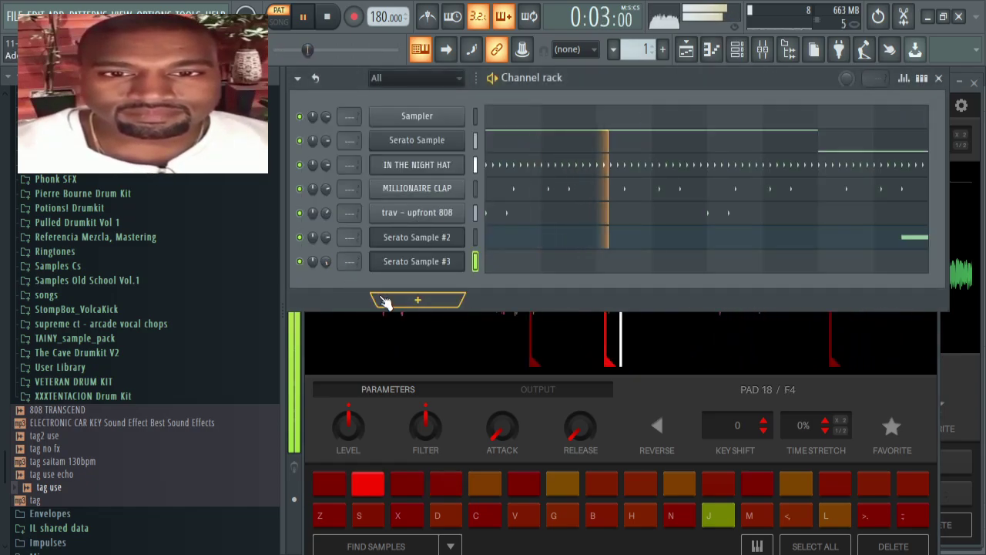
{"action": "key", "text": "F7"}
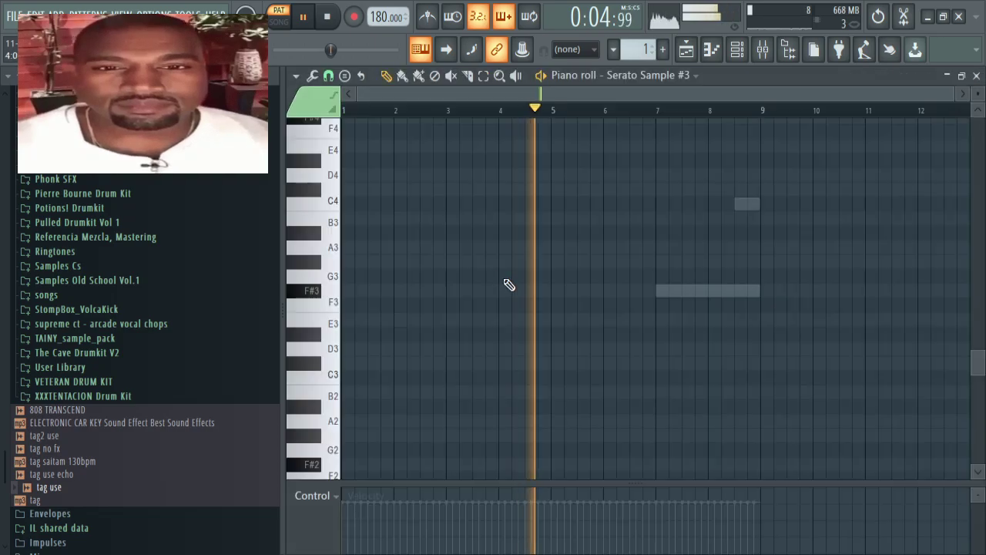
{"action": "scroll", "coordinate": [657, 279], "scroll_direction": "up", "scroll_amount": 3}
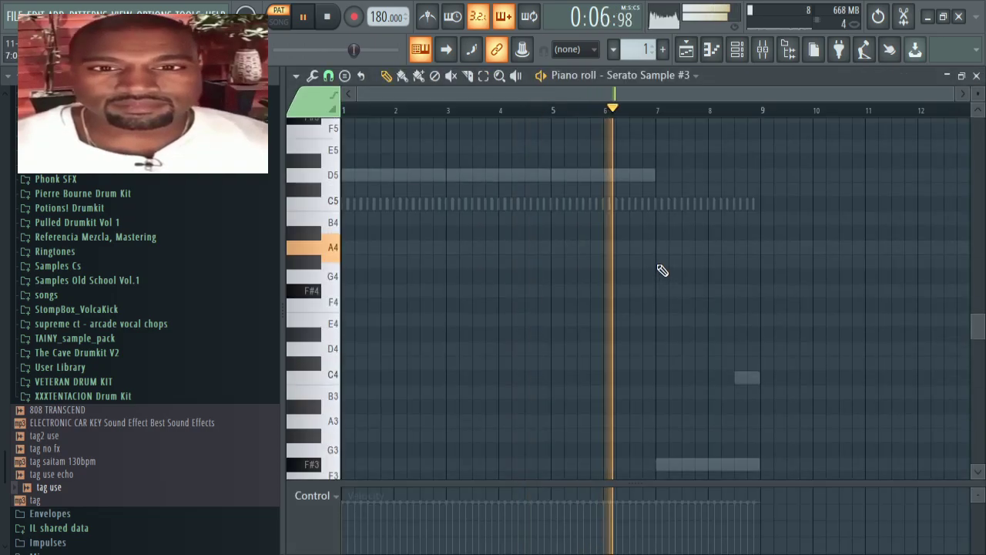
{"action": "left_click", "coordinate": [741, 51]}
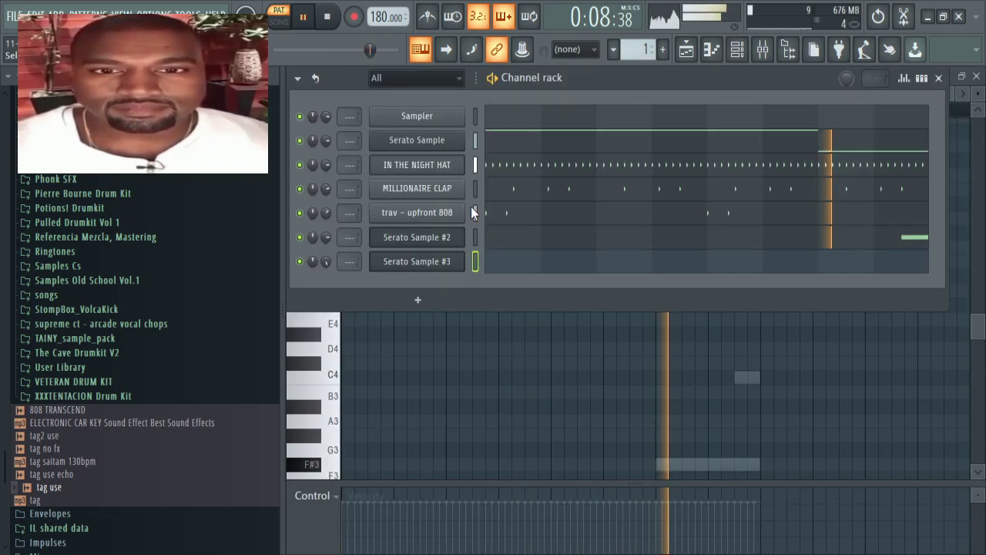
{"action": "left_click", "coordinate": [428, 261]}
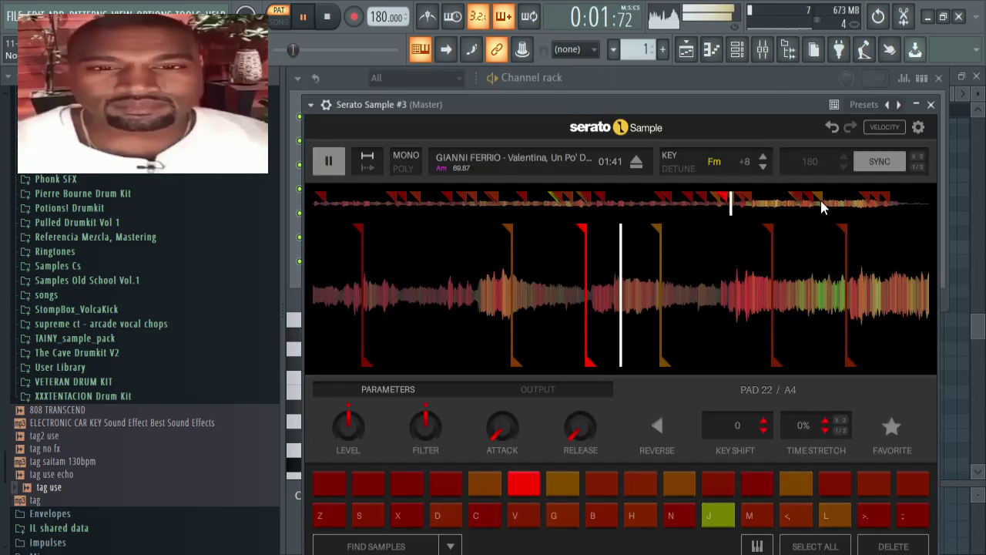
{"action": "left_click", "coordinate": [917, 164]}
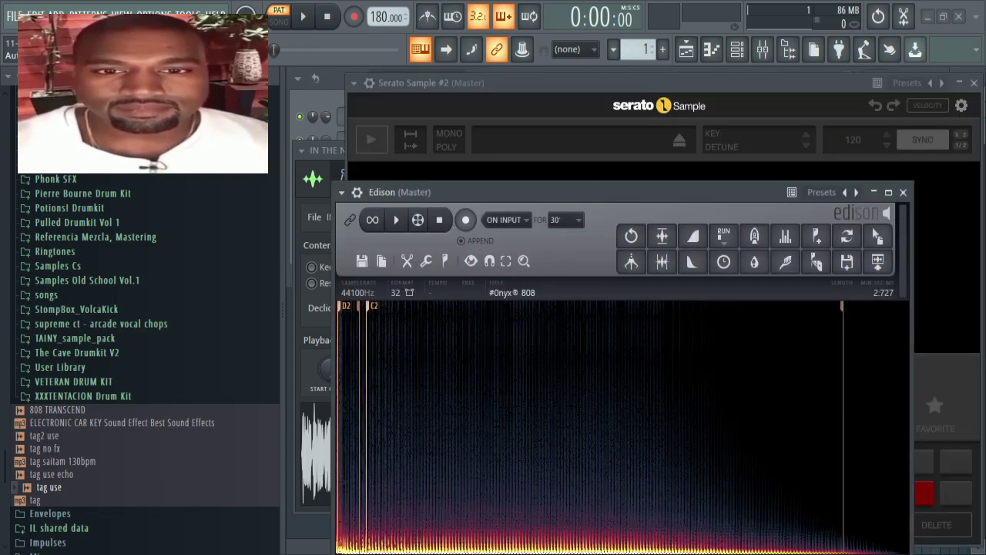
Step: Add Serato Sample #3 with the FRANCO MICALIZZI track and halve the sample's synced tempo
{"action": "left_click", "coordinate": [305, 17]}
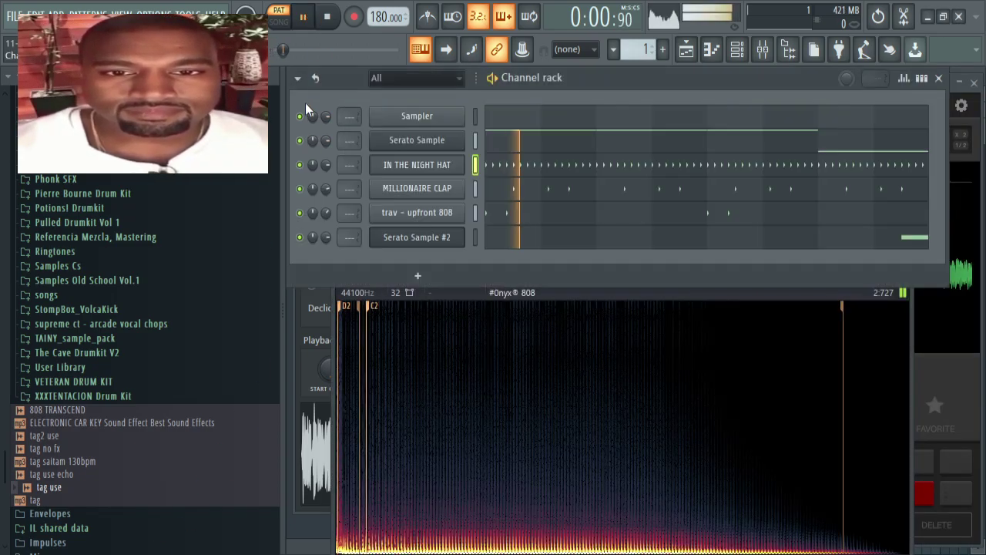
{"action": "key", "text": "F6"}
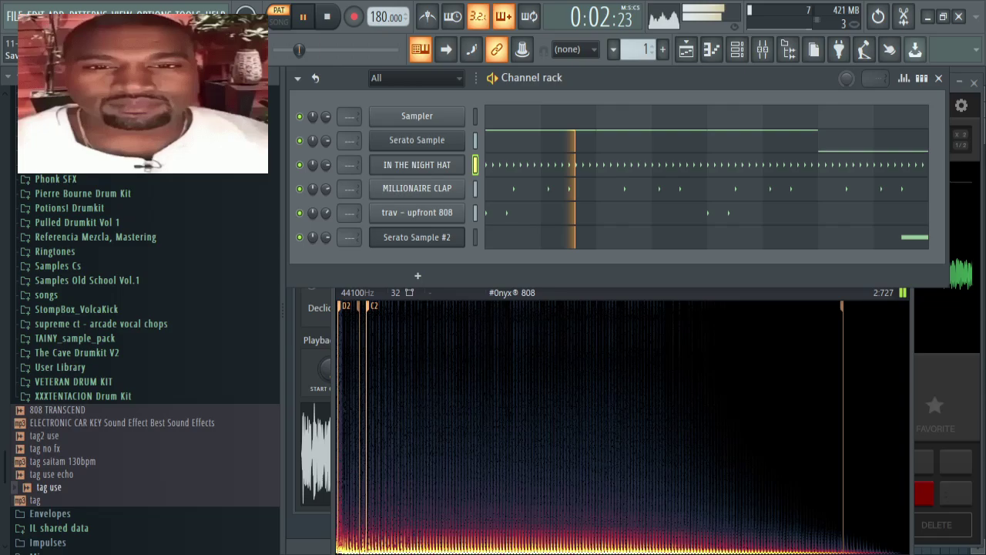
{"action": "left_click", "coordinate": [418, 275]}
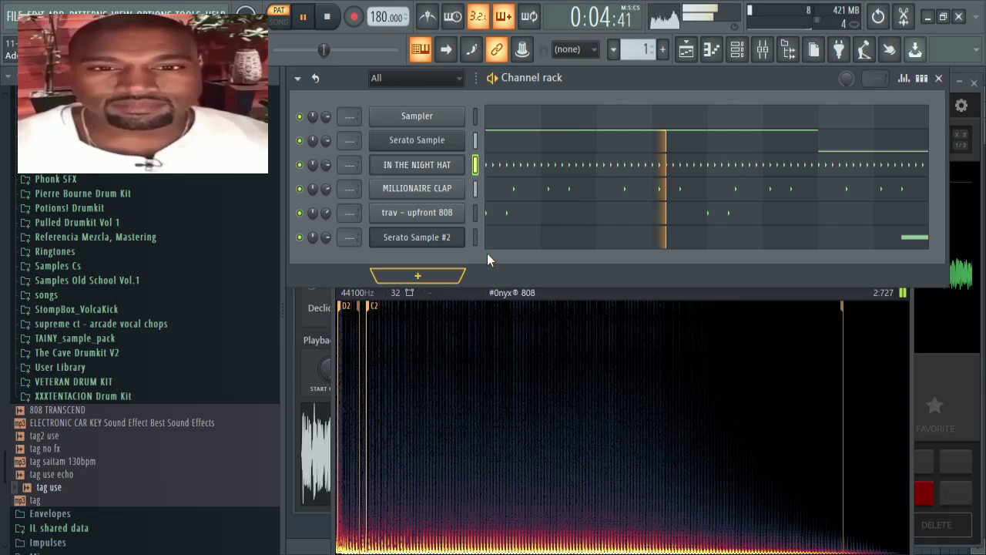
{"action": "left_click", "coordinate": [409, 262]}
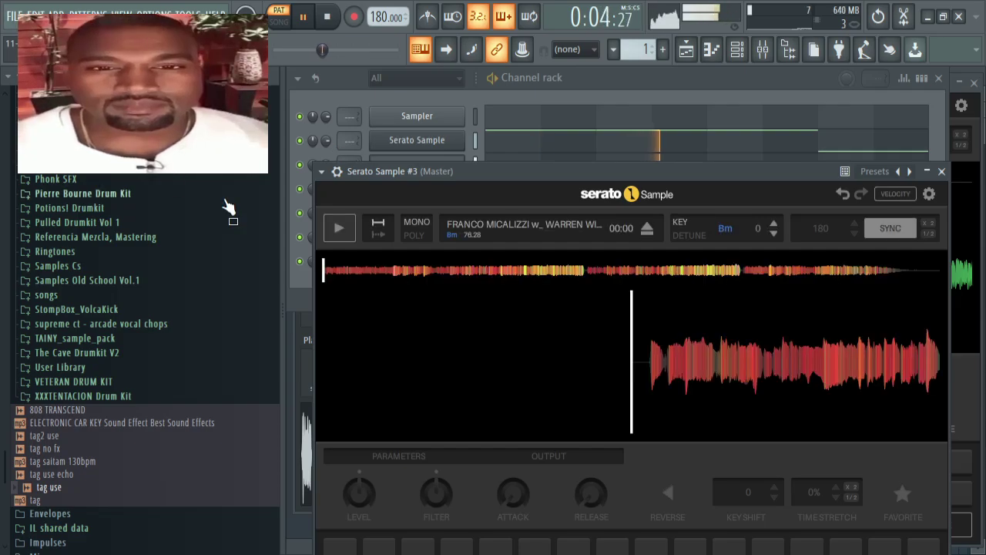
{"action": "left_click_drag", "start_coordinate": [631, 182], "coordinate": [636, 162]}
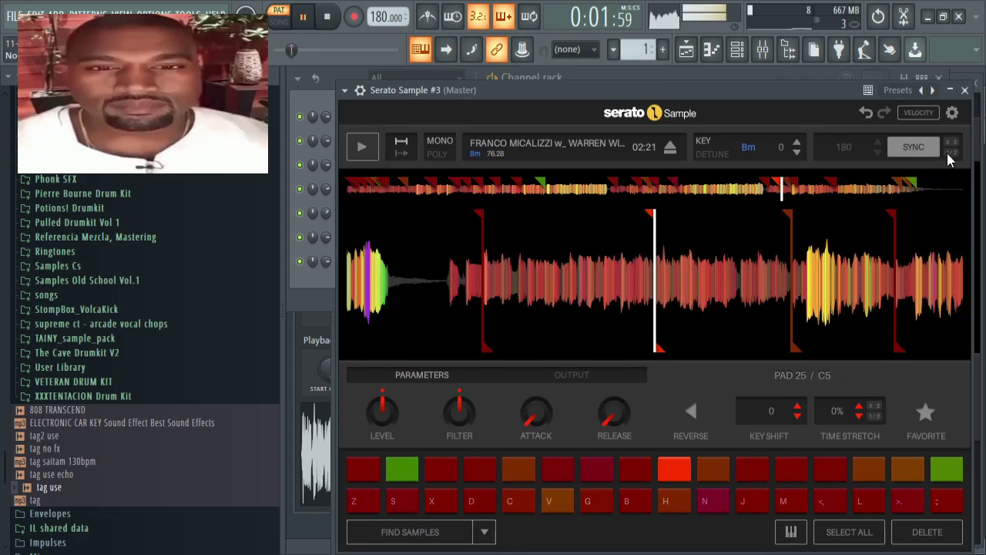
{"action": "left_click", "coordinate": [950, 152]}
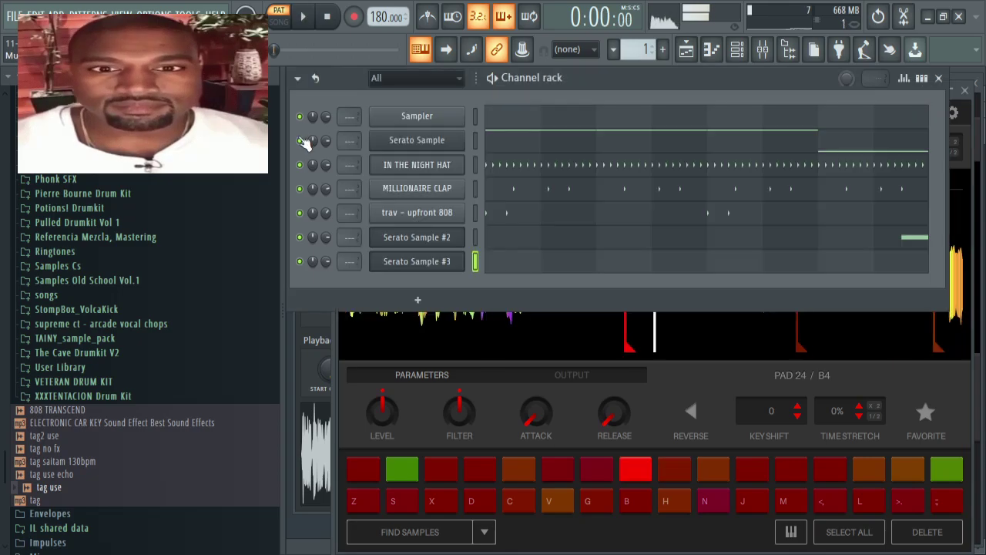
Step: Solo the Serato Sample channel and place a B4 note in Serato Sample #3 from bar 7 to just past bar 8's start
{"action": "right_click", "coordinate": [300, 141]}
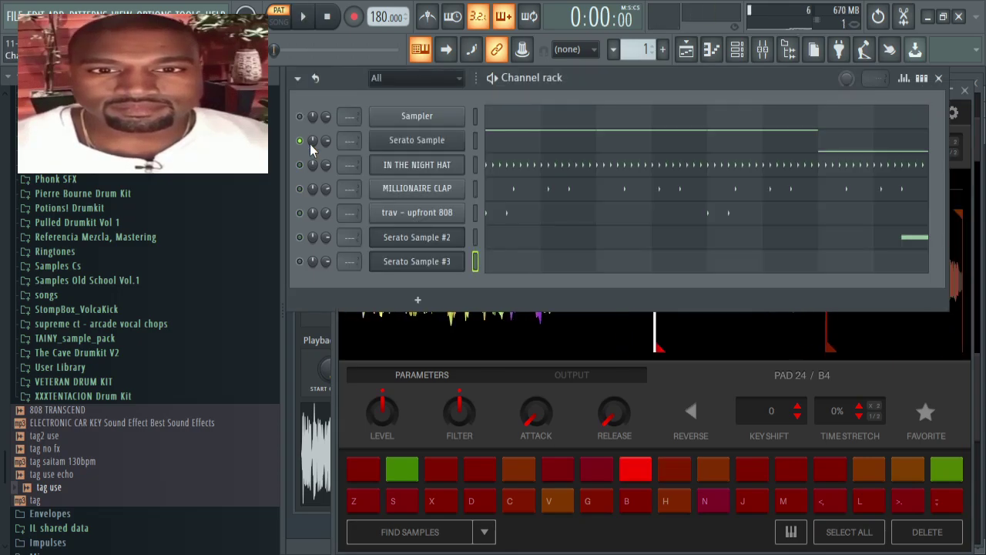
{"action": "key", "text": "F7"}
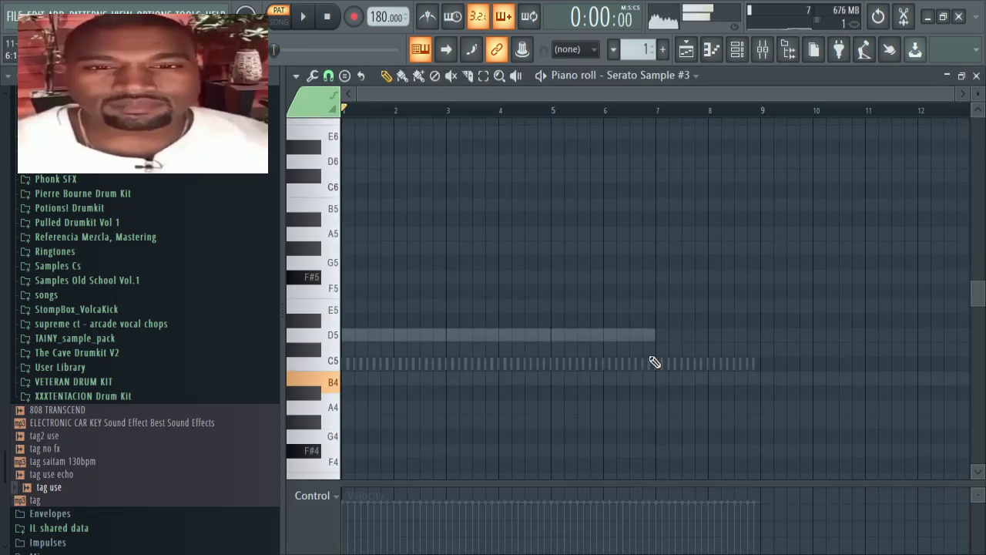
{"action": "scroll", "coordinate": [655, 232], "scroll_direction": "down", "scroll_amount": 2}
{"action": "left_click", "coordinate": [658, 204]}
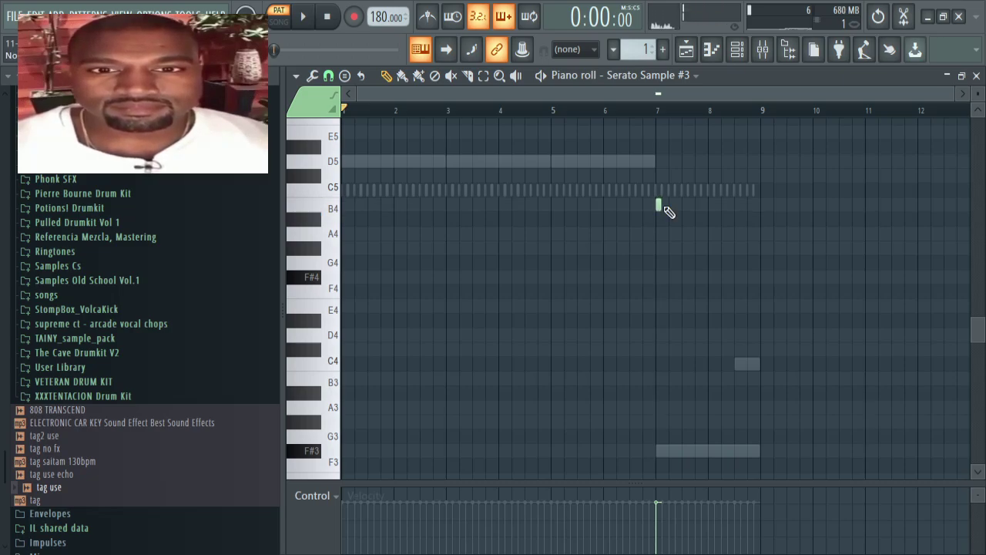
{"action": "key", "text": "space"}
{"action": "left_click_drag", "start_coordinate": [660, 205], "coordinate": [707, 204]}
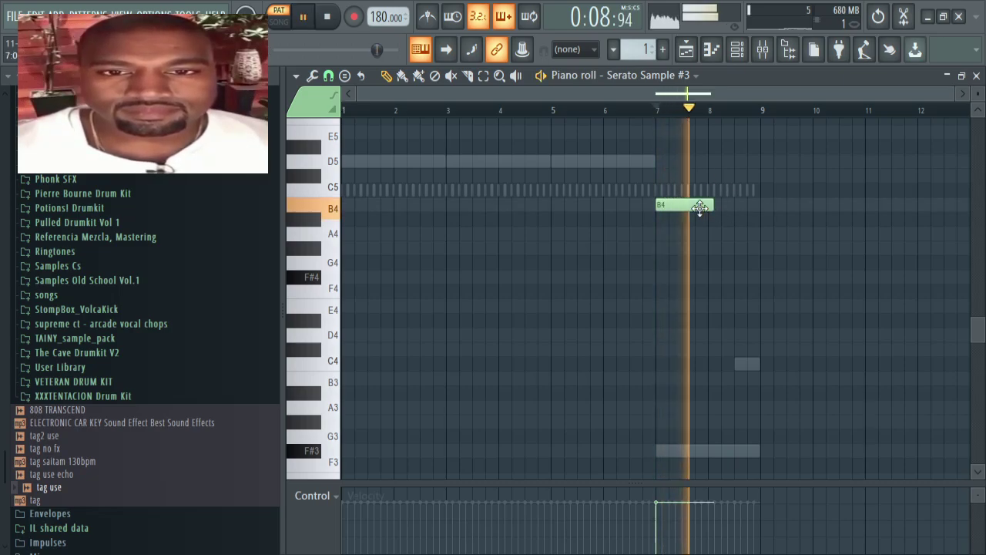
Step: Slice the B4 note's excess off at bar 8, move the note to G#4, and extend it to halfway through bar 8
{"action": "left_click", "coordinate": [468, 76]}
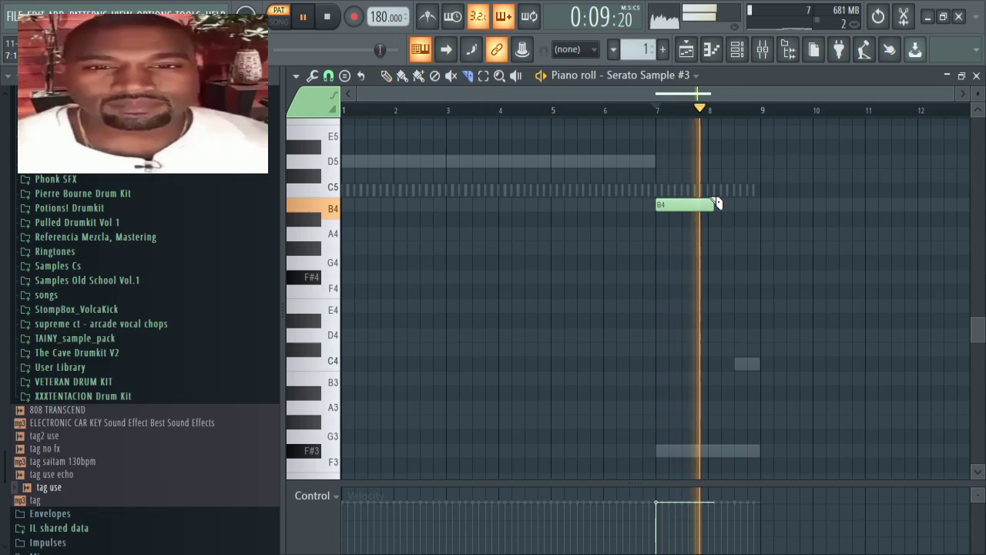
{"action": "right_click", "coordinate": [711, 203]}
{"action": "key", "text": "p"}
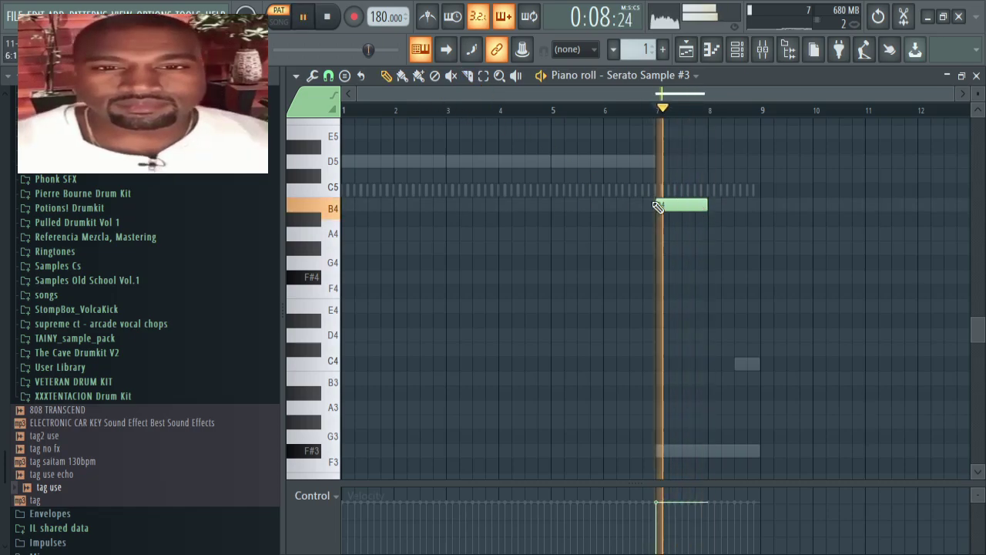
{"action": "left_click_drag", "start_coordinate": [683, 205], "coordinate": [728, 247]}
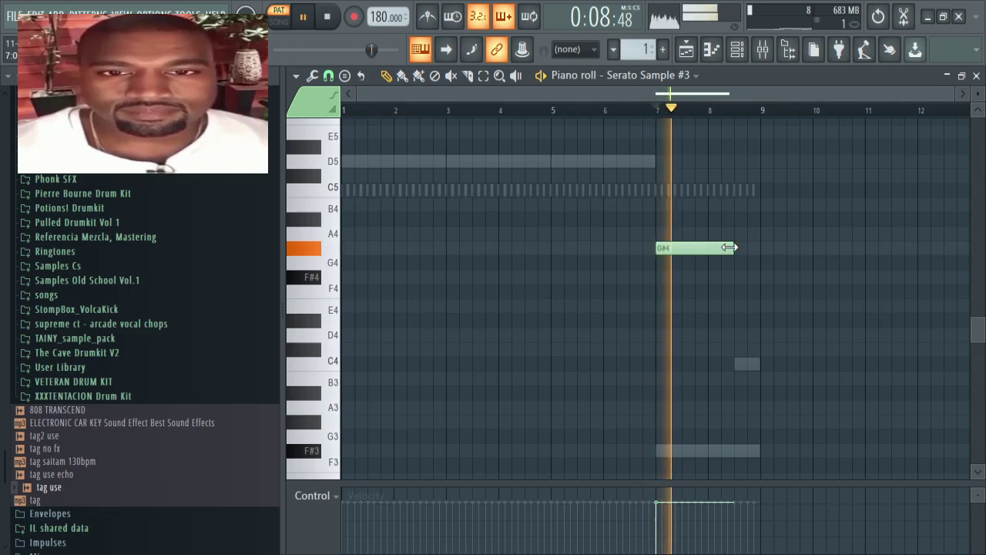
{"action": "scroll", "coordinate": [689, 289], "scroll_direction": "up", "scroll_amount": 2}
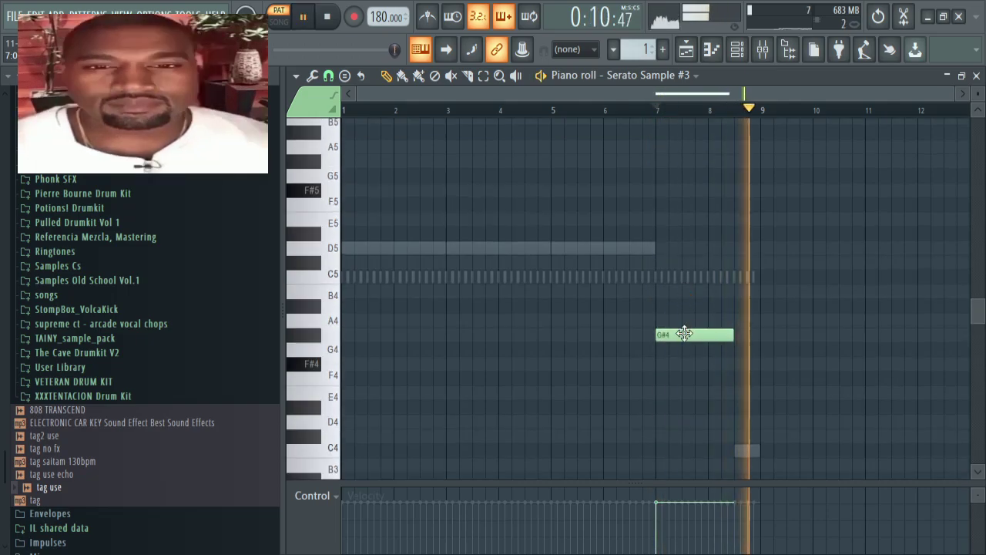
Step: Move the bar 7 note down to G4, play the pattern, and open the Serato Sample #3 plug-in
{"action": "scroll", "coordinate": [688, 336], "scroll_direction": "down", "scroll_amount": 1}
{"action": "key", "text": "space"}
{"action": "left_click_drag", "start_coordinate": [696, 286], "coordinate": [696, 289]}
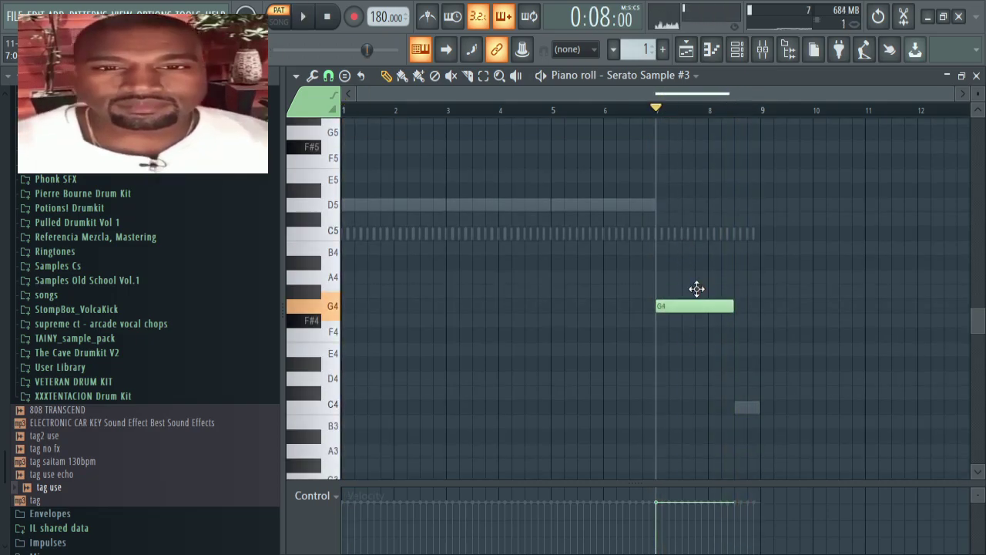
{"action": "key", "text": "space"}
{"action": "scroll", "coordinate": [696, 288], "scroll_direction": "down", "scroll_amount": 2}
{"action": "key", "text": "F6"}
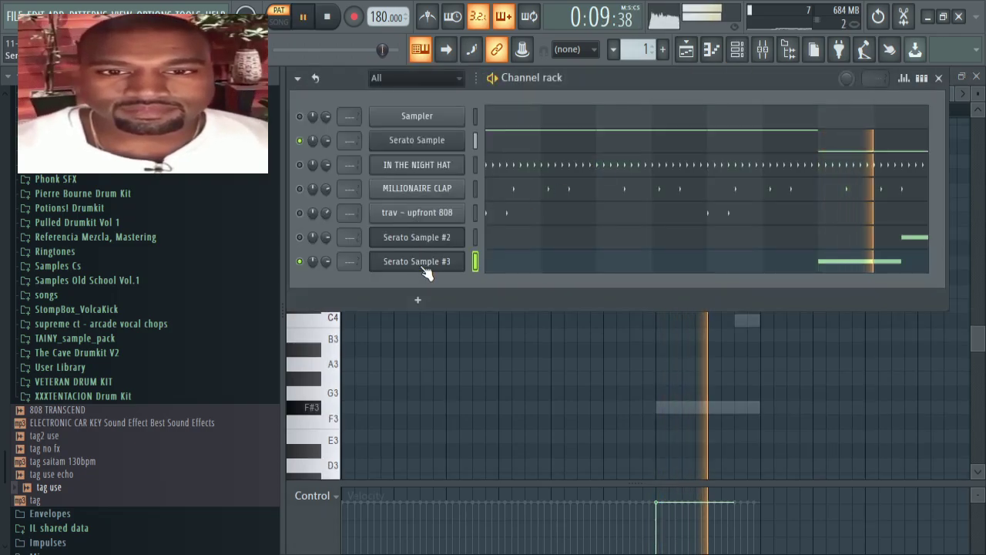
{"action": "left_click", "coordinate": [420, 263]}
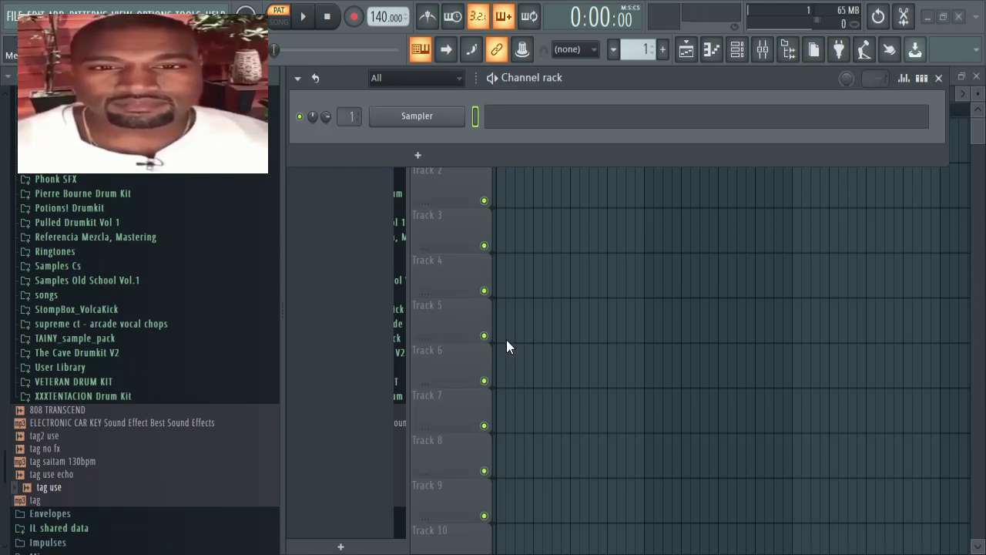
Step: Reopen the saved 180 BPM project, bring the channel rack to the front, and play the pattern
{"action": "double_click", "coordinate": [477, 437]}
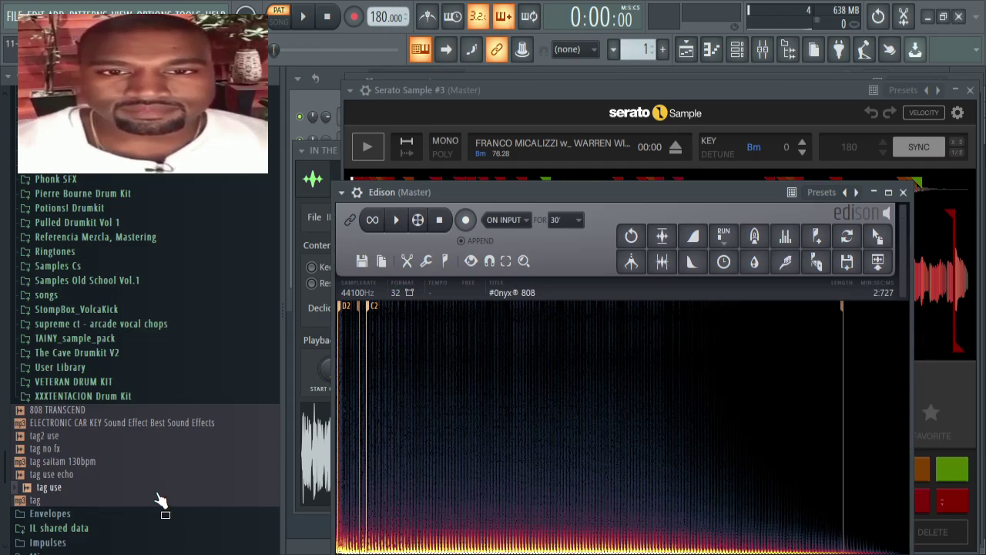
{"action": "key", "text": "space"}
{"action": "key", "text": "space"}
{"action": "left_click", "coordinate": [323, 108]}
{"action": "key", "text": "space"}
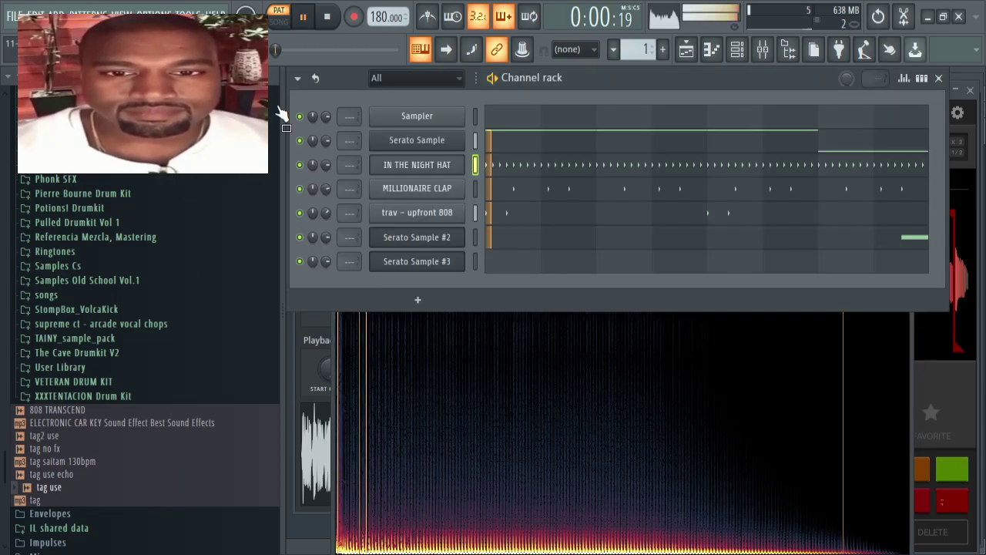
Step: Shift the FRANCO MICALIZZI sample in Serato Sample #3 to Fm (+6), halve its tempo to 90, and audition pads
{"action": "left_click", "coordinate": [445, 263]}
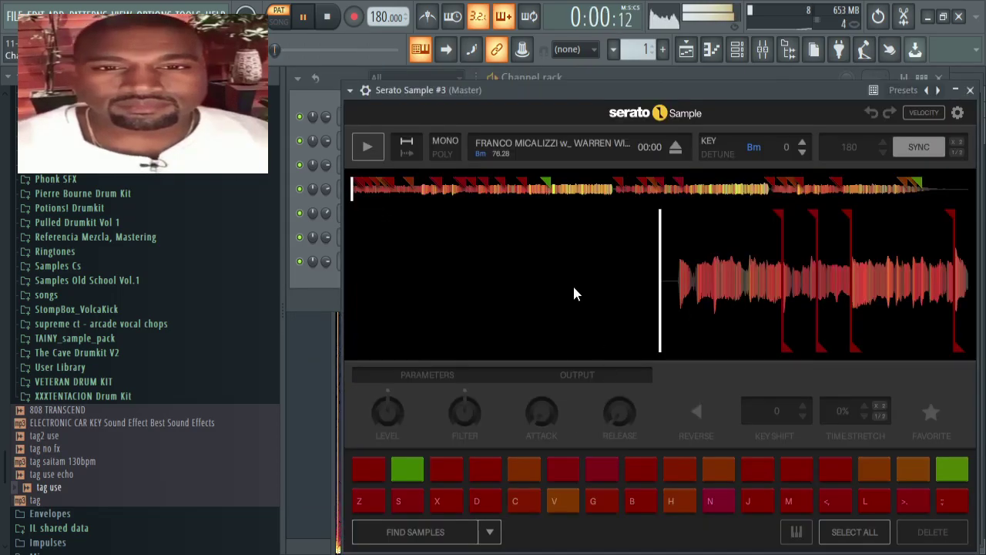
{"action": "left_click", "coordinate": [327, 18]}
{"action": "key", "text": "t"}
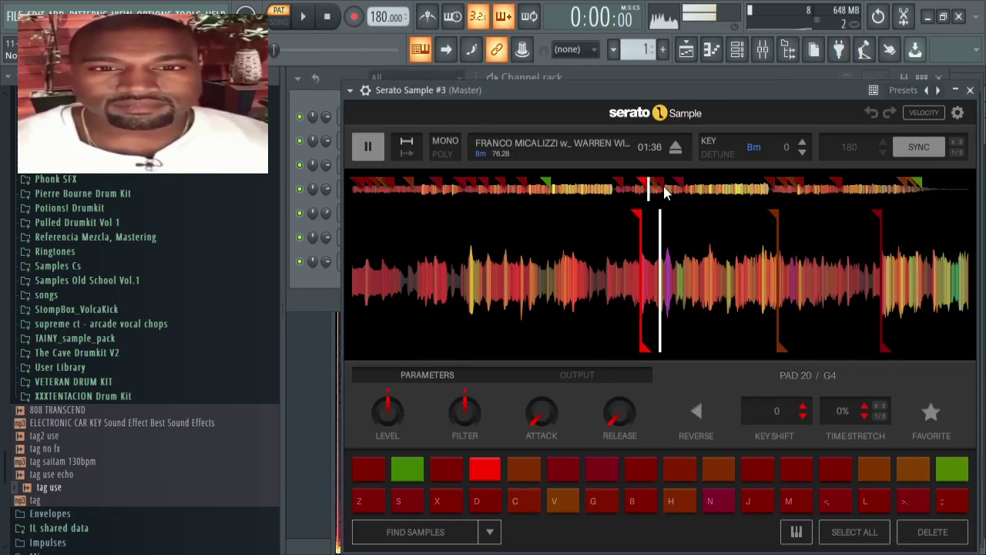
{"action": "left_click", "coordinate": [803, 142]}
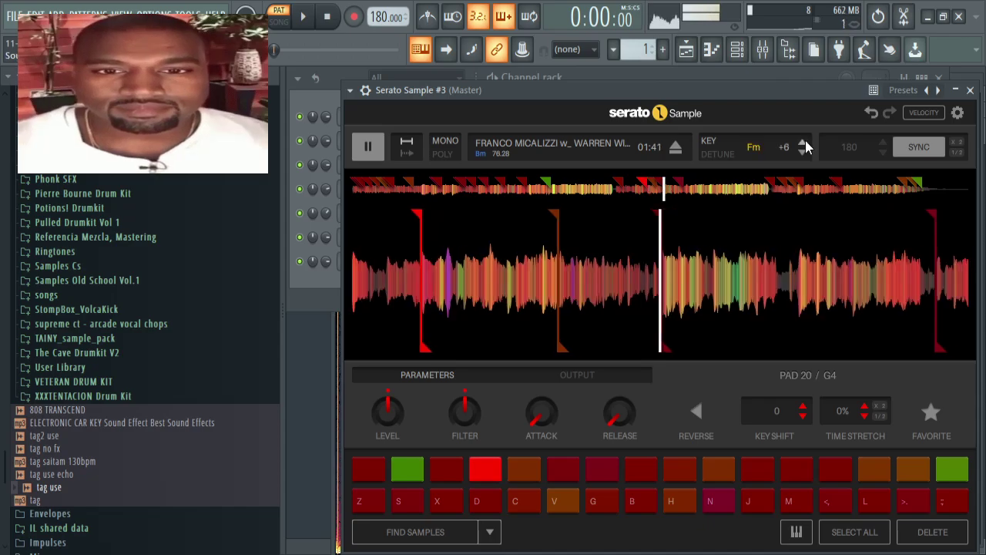
{"action": "left_click", "coordinate": [952, 154]}
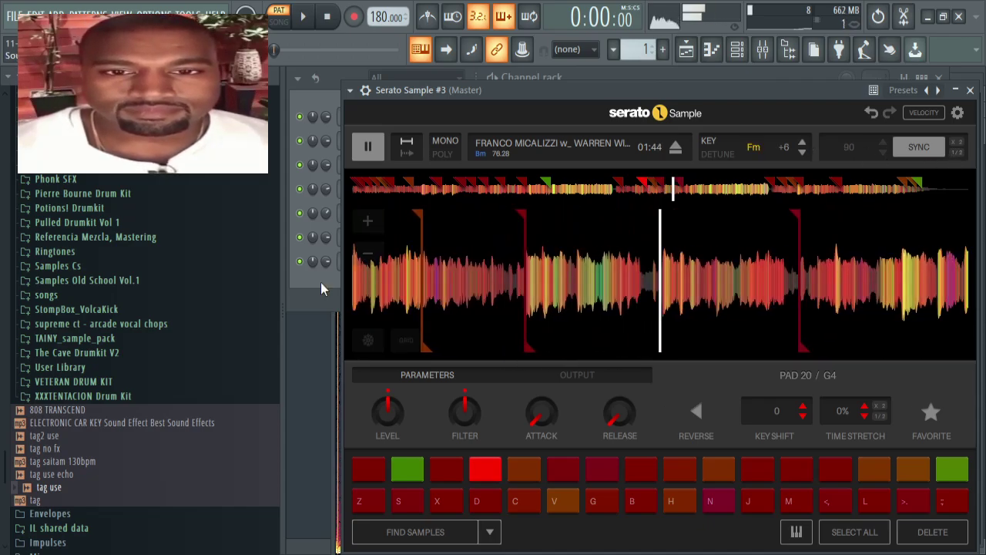
{"action": "key", "text": "period"}
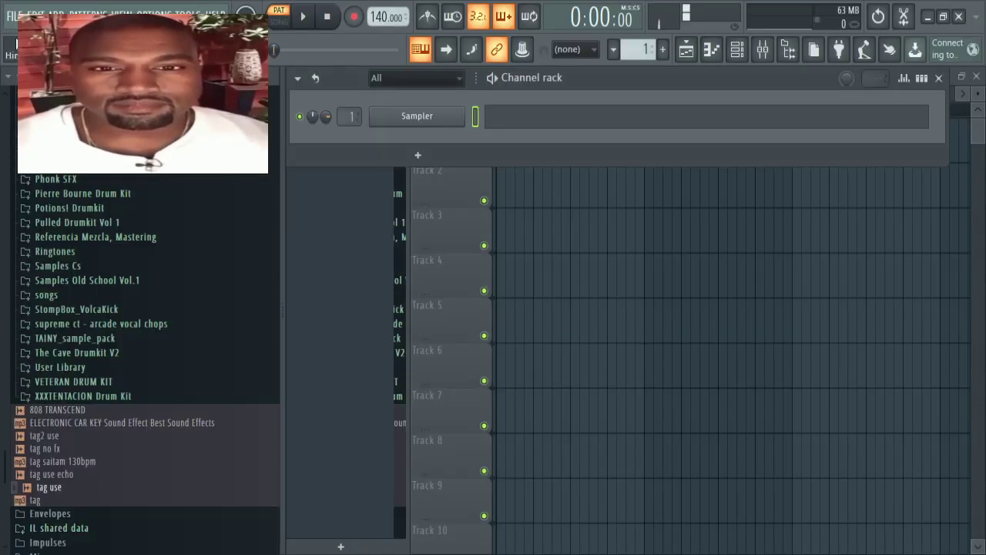
Step: Reload the saved project in the restarted program and bring its channel rack to the front
{"action": "left_click", "coordinate": [459, 434]}
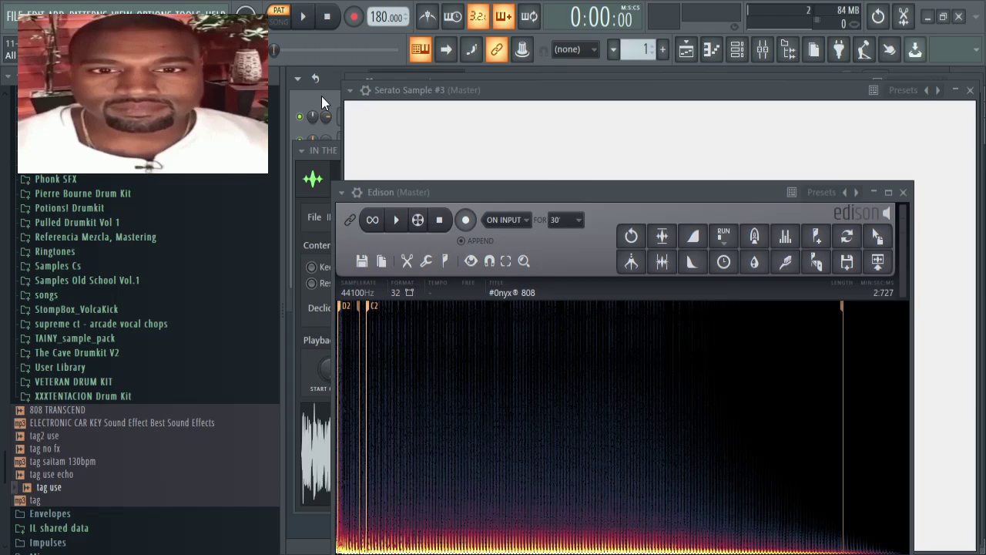
{"action": "left_click", "coordinate": [322, 96]}
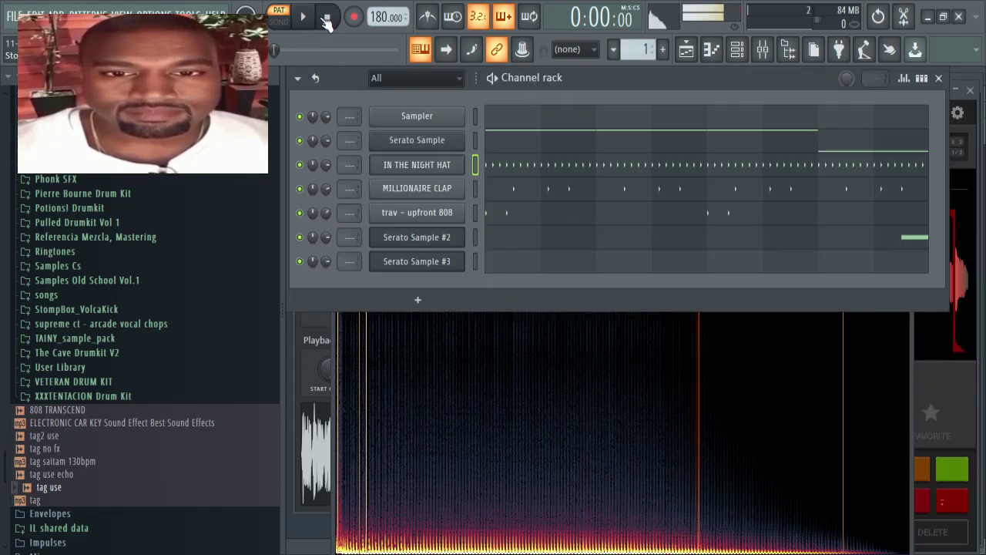
Step: Add the MZ Open Hat [Maaly] sample as a new channel, fill it with evenly spaced hits, and open its piano roll
{"action": "key", "text": "space"}
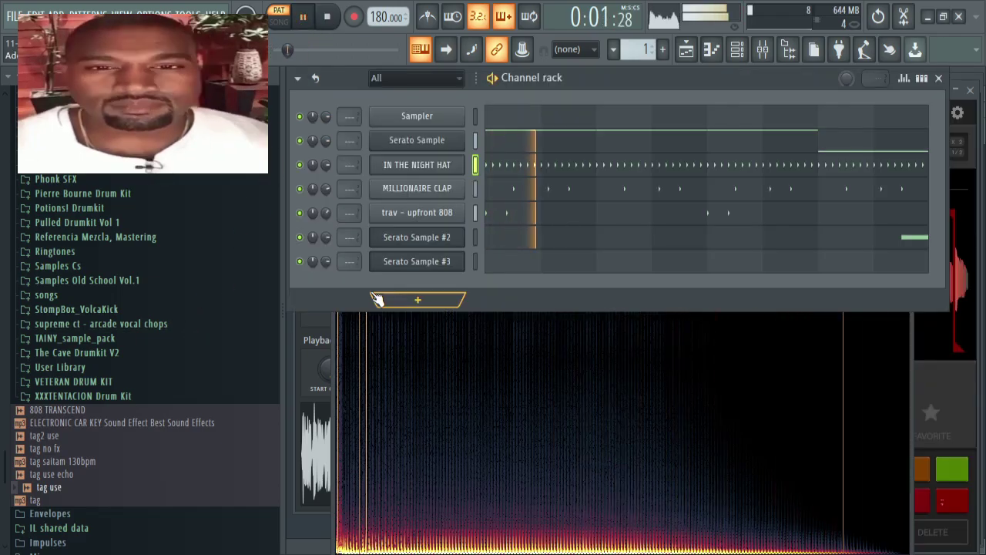
{"action": "scroll", "coordinate": [66, 309], "scroll_direction": "up", "scroll_amount": 10}
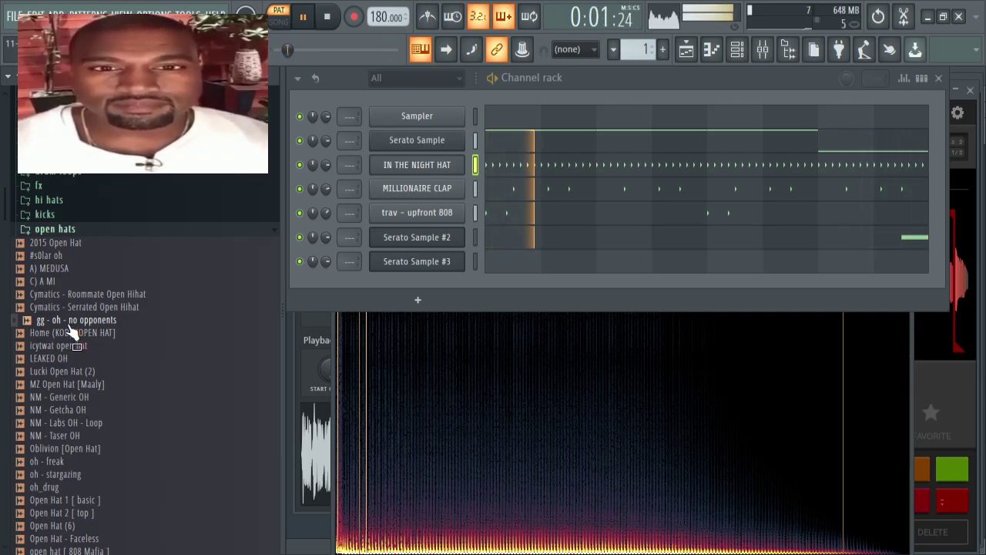
{"action": "left_click", "coordinate": [66, 370]}
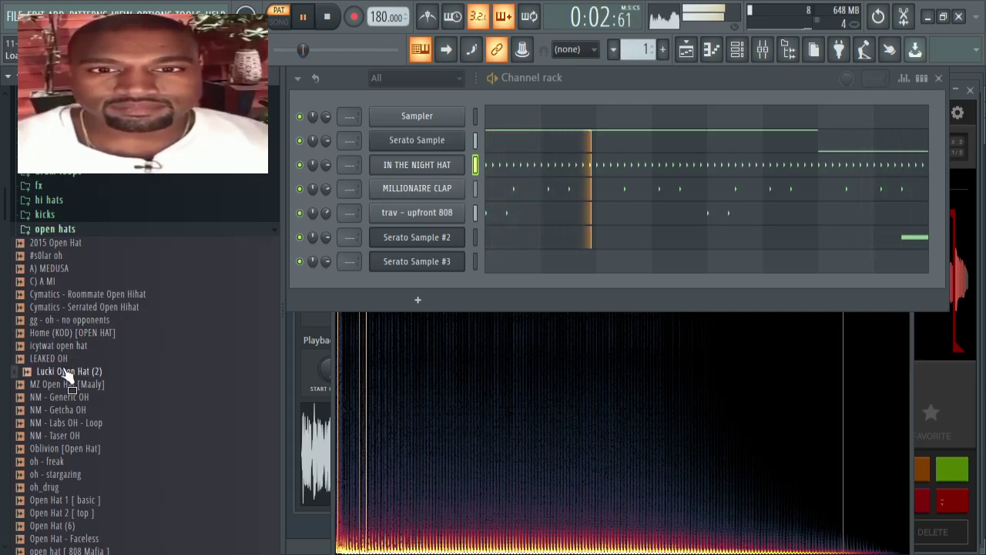
{"action": "left_click_drag", "start_coordinate": [66, 383], "coordinate": [408, 282]}
{"action": "left_click", "coordinate": [665, 363]}
{"action": "key", "text": "space"}
{"action": "key", "text": "space"}
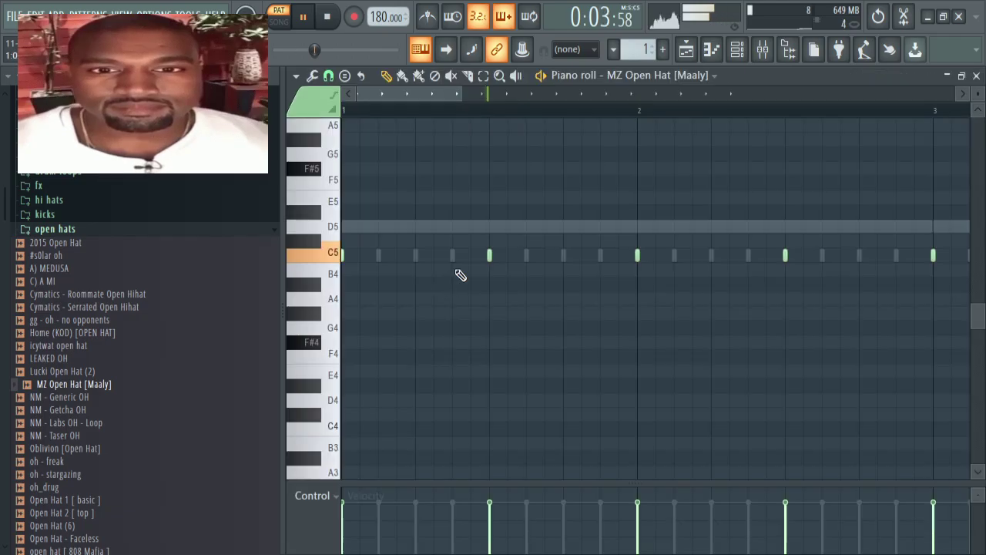
Step: Delete the mid-bar open hat notes so one C5 hit stays at the start of each bar through bar 8
{"action": "right_click", "coordinate": [489, 255]}
{"action": "key", "text": "space"}
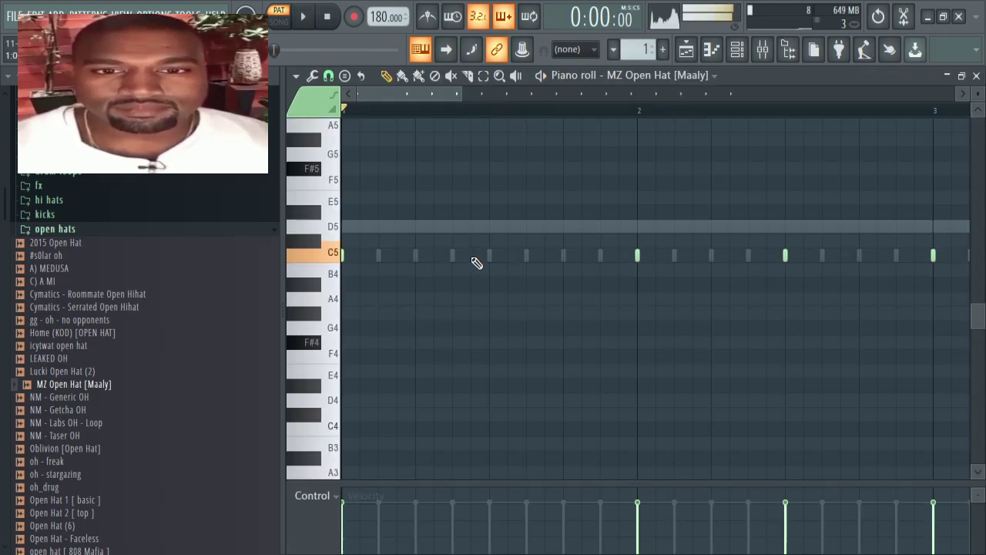
{"action": "key", "text": "space"}
{"action": "scroll", "coordinate": [473, 117], "scroll_direction": "down", "scroll_amount": 2}
{"action": "scroll", "coordinate": [477, 123], "scroll_direction": "down", "scroll_amount": 2}
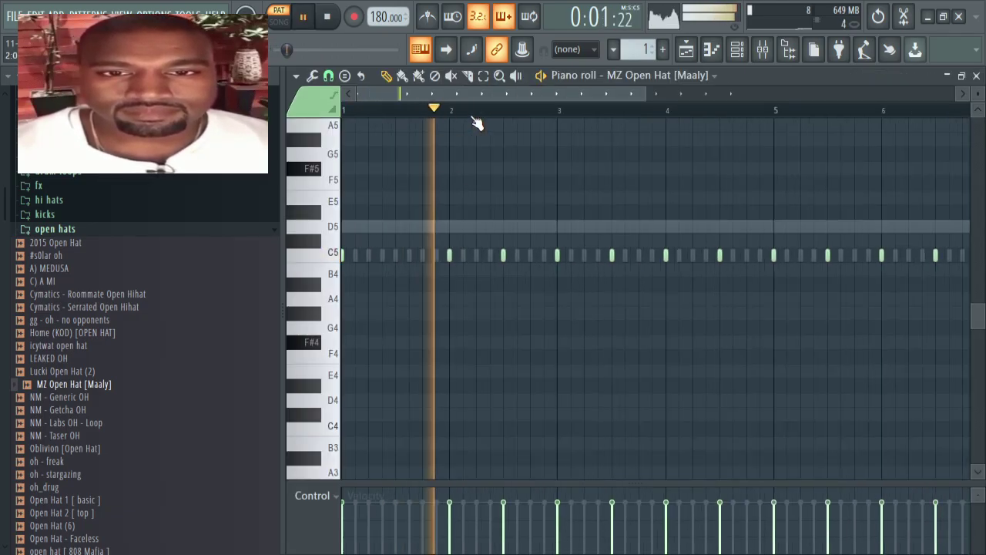
{"action": "right_click", "coordinate": [608, 260]}
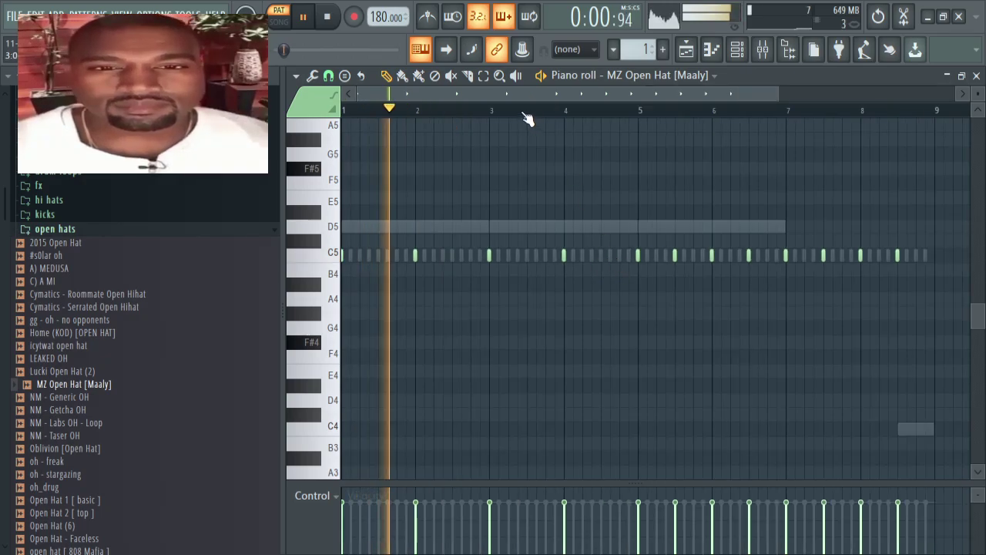
{"action": "scroll", "coordinate": [525, 117], "scroll_direction": "down", "scroll_amount": 1}
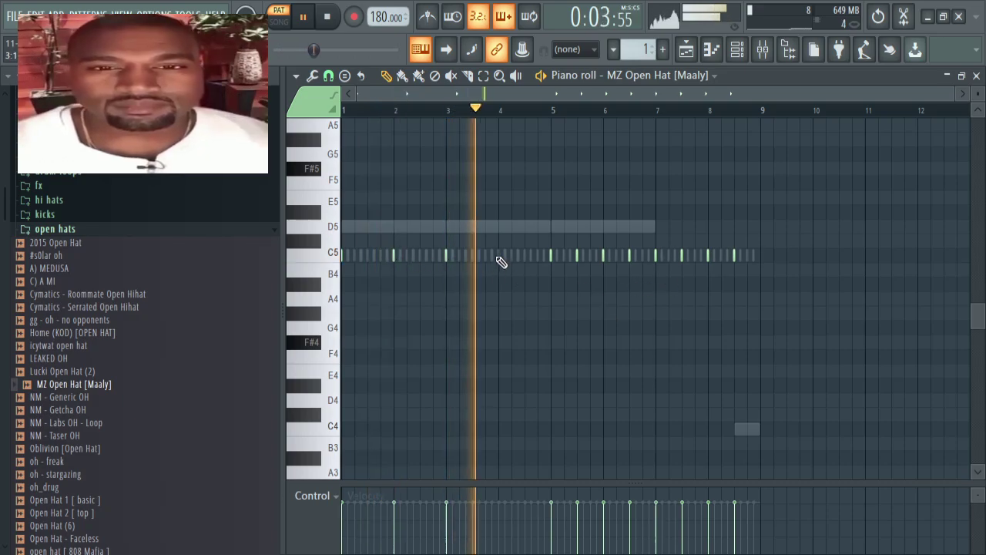
{"action": "right_click", "coordinate": [576, 256]}
{"action": "right_click", "coordinate": [628, 256]}
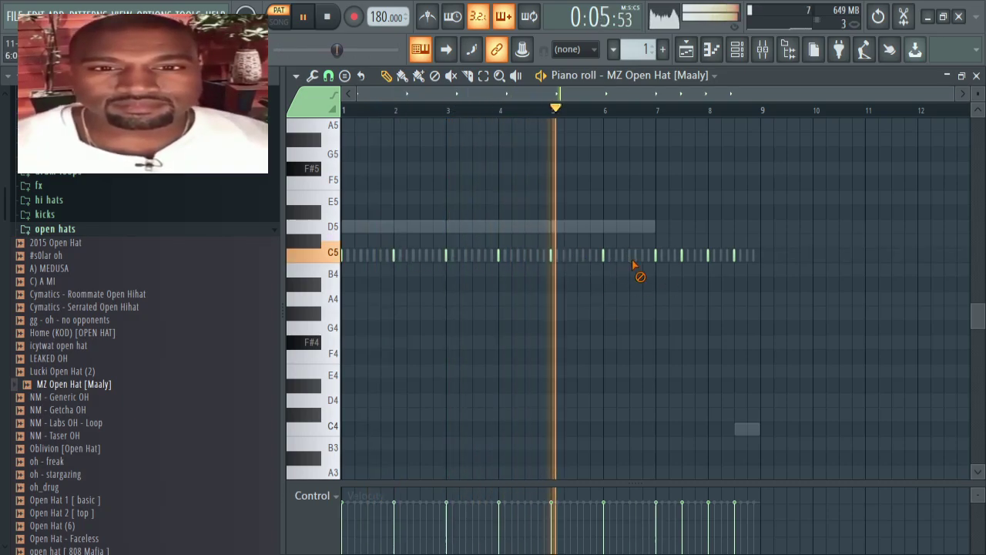
{"action": "right_click", "coordinate": [681, 255]}
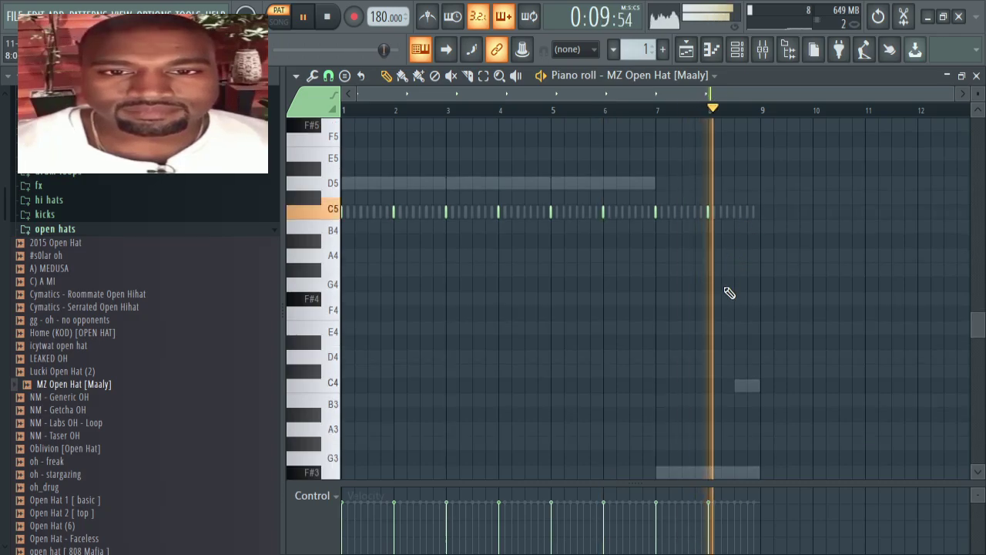
{"action": "scroll", "coordinate": [727, 300], "scroll_direction": "up", "scroll_amount": 4}
{"action": "scroll", "coordinate": [722, 311], "scroll_direction": "down", "scroll_amount": 1}
{"action": "scroll", "coordinate": [721, 313], "scroll_direction": "down", "scroll_amount": 3}
Step: Move the trav - upfront 808 channel up above the clap and hat channels in the channel rack
{"action": "left_click", "coordinate": [737, 50]}
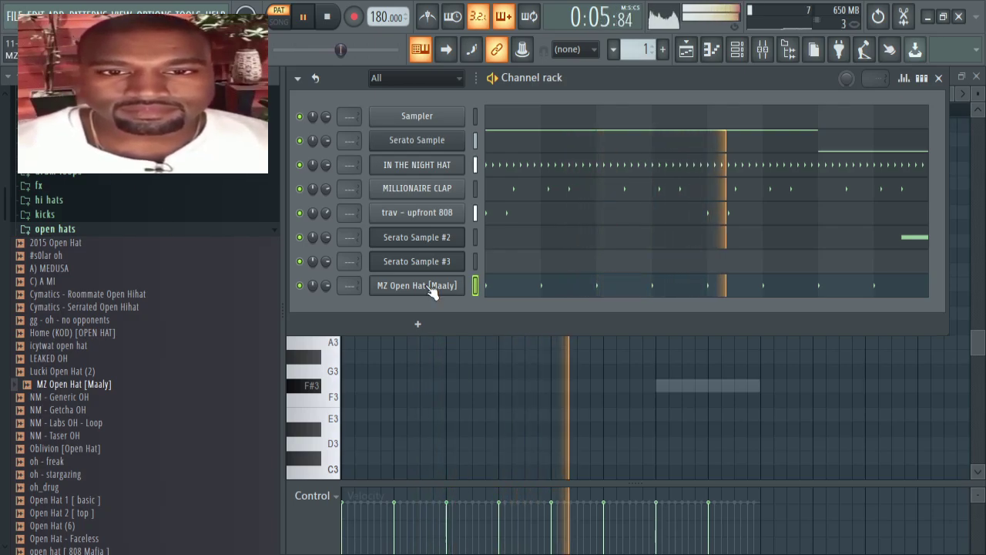
{"action": "left_click", "coordinate": [475, 213]}
{"action": "key", "text": "alt+Up"}
{"action": "key", "text": "alt+Up"}
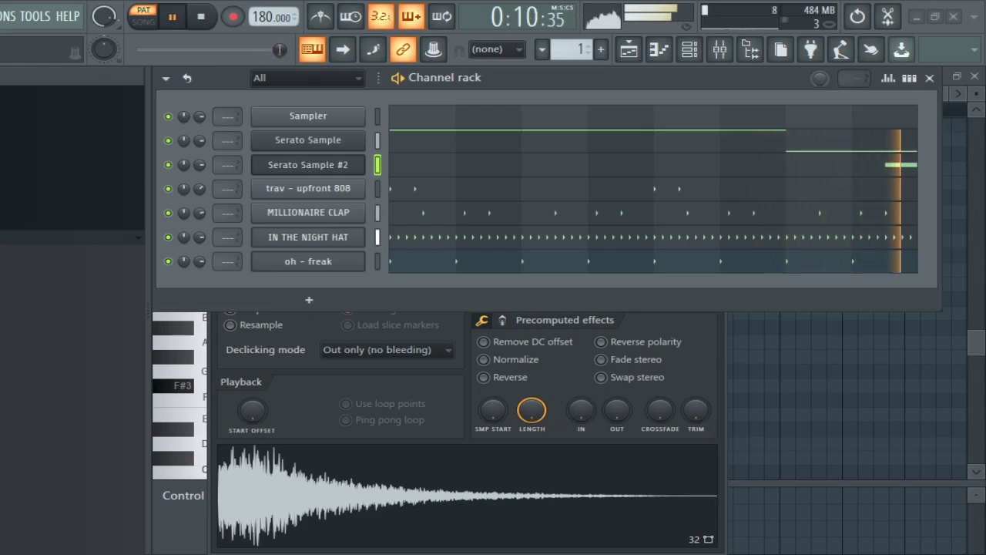
Step: Stop playback, select the channels from Serato Sample through oh - freak, and route them to mixer tracks 1 to 6
{"action": "key", "text": "space"}
{"action": "left_click", "coordinate": [377, 188]}
{"action": "left_click", "coordinate": [377, 212]}
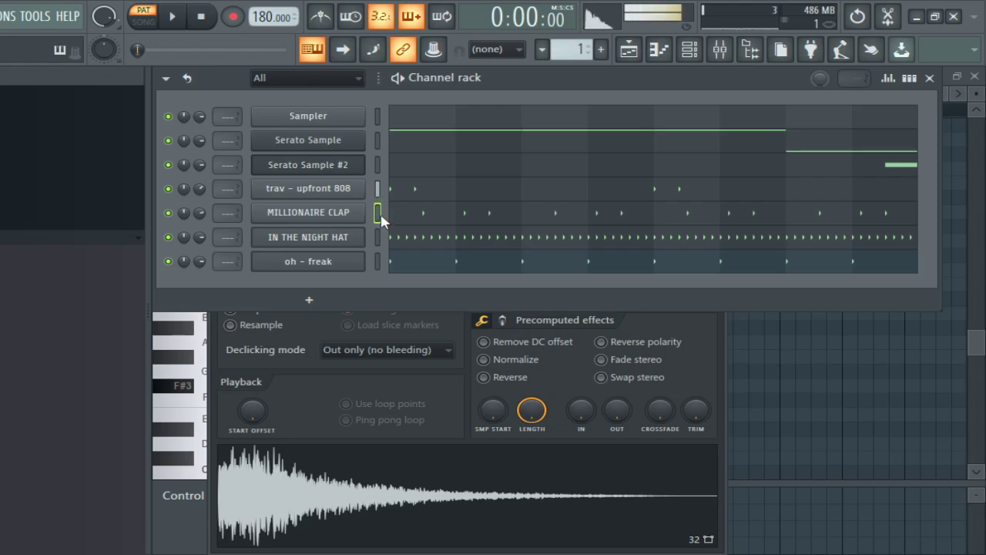
{"action": "left_click", "coordinate": [377, 261]}
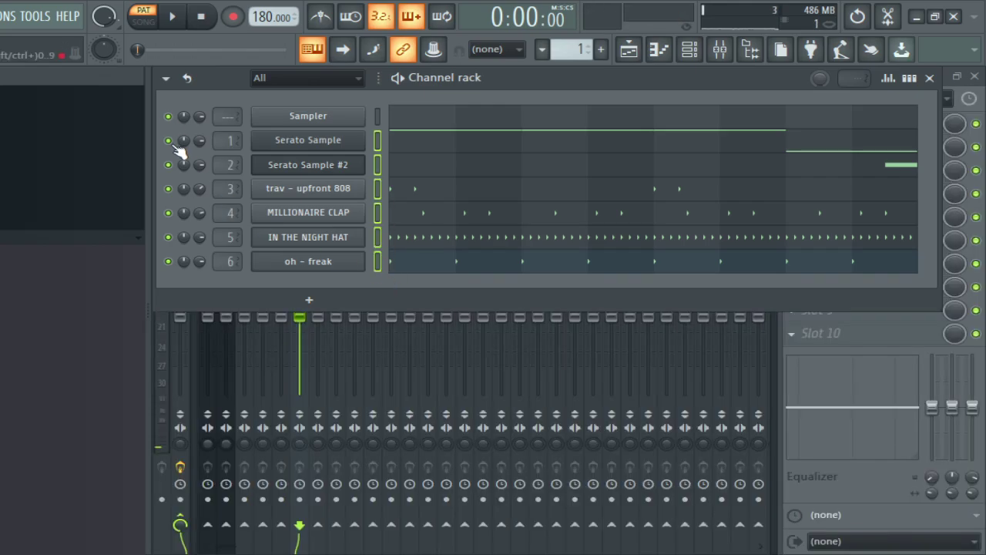
Step: Solo the Serato Sample channel and cut its lows with Fruity parametric EQ 2 in mixer slot 6
{"action": "right_click", "coordinate": [171, 143]}
{"action": "key", "text": "space"}
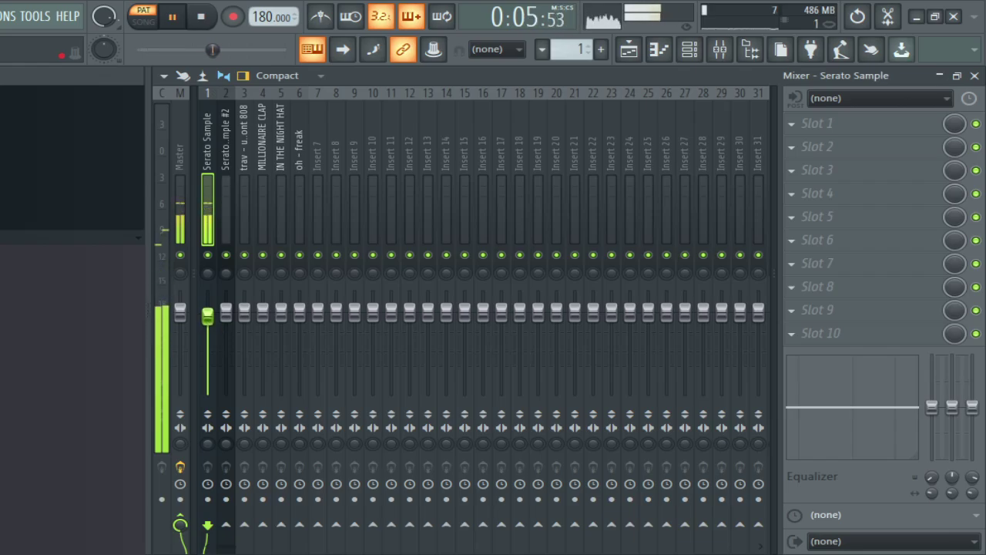
{"action": "left_click", "coordinate": [667, 525]}
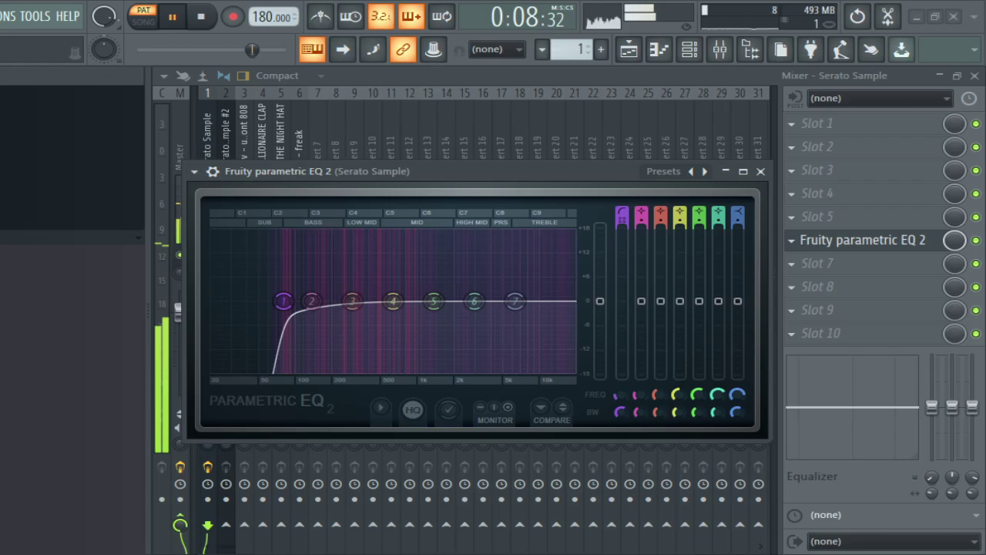
Step: Unmute the trav - upfront 808, lower its mixer fader slightly, and turn up its stereo separation control
{"action": "left_click", "coordinate": [689, 49]}
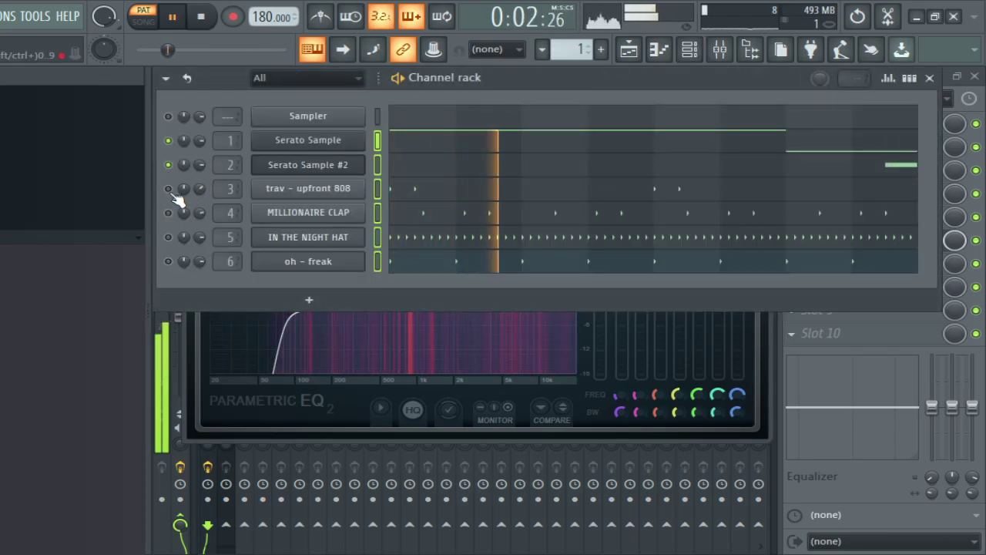
{"action": "left_click", "coordinate": [719, 48]}
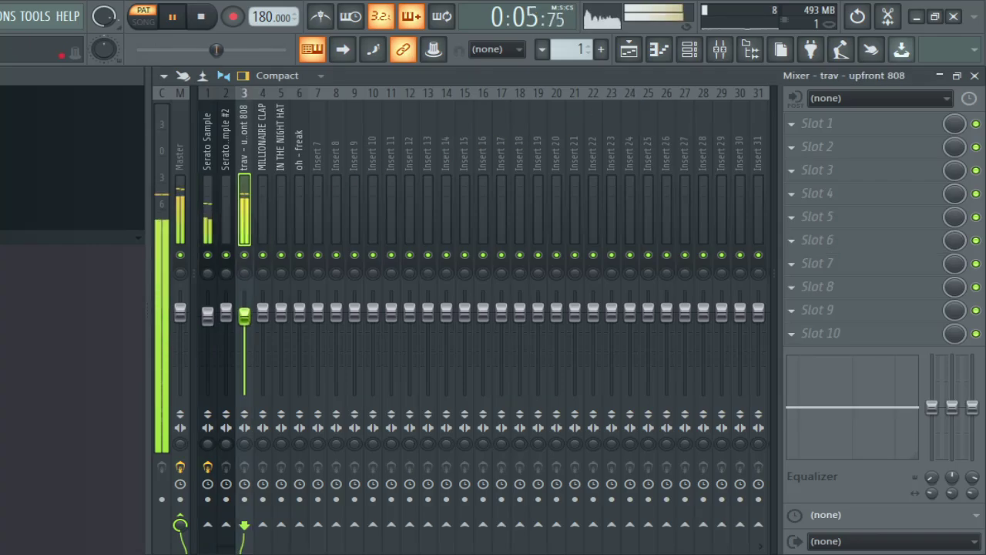
{"action": "left_click_drag", "start_coordinate": [244, 319], "coordinate": [244, 317]}
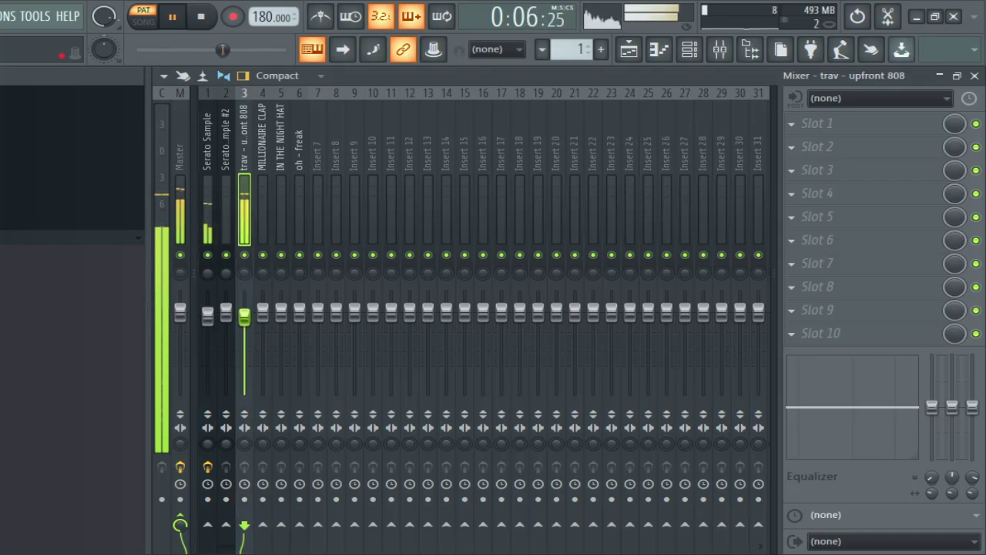
{"action": "left_click_drag", "start_coordinate": [244, 443], "coordinate": [245, 404]}
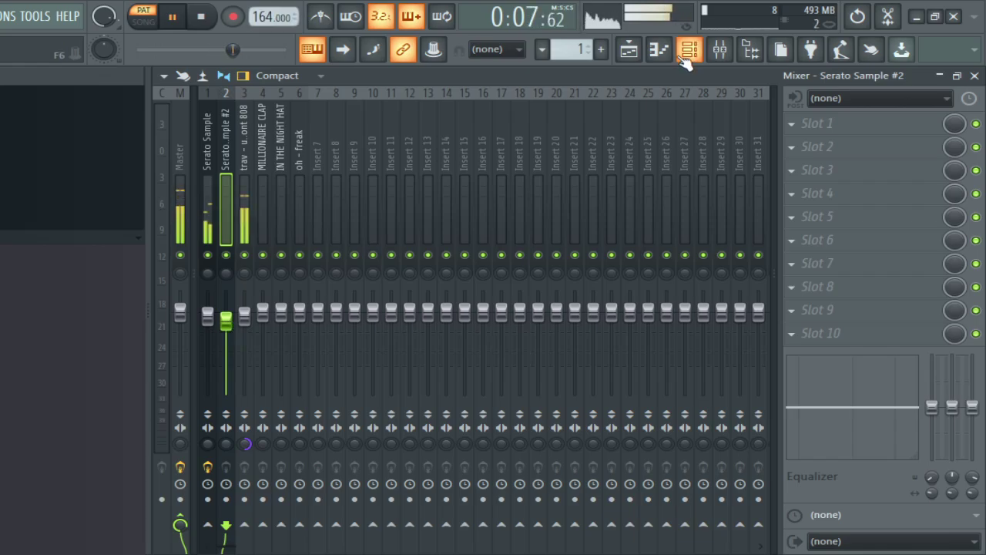
Step: Lower the Serato Sample #2 mixer fader while checking its channel during playback, and stop the pattern
{"action": "left_click", "coordinate": [688, 50]}
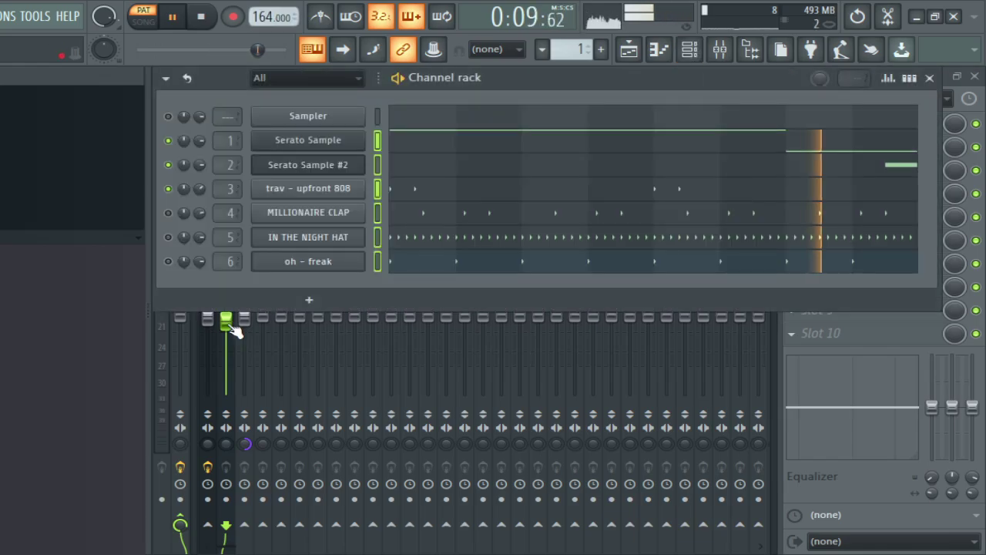
{"action": "left_click", "coordinate": [688, 49]}
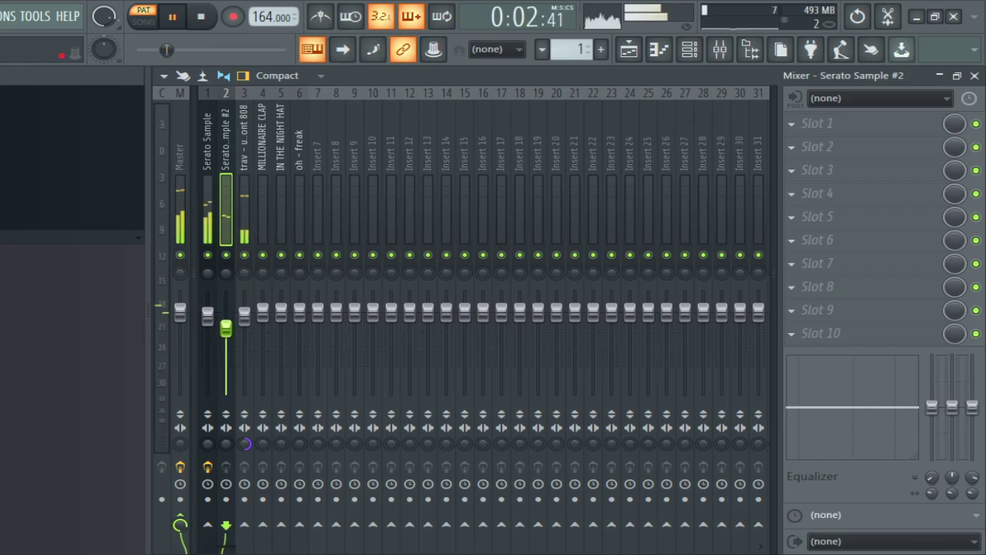
{"action": "key", "text": "space"}
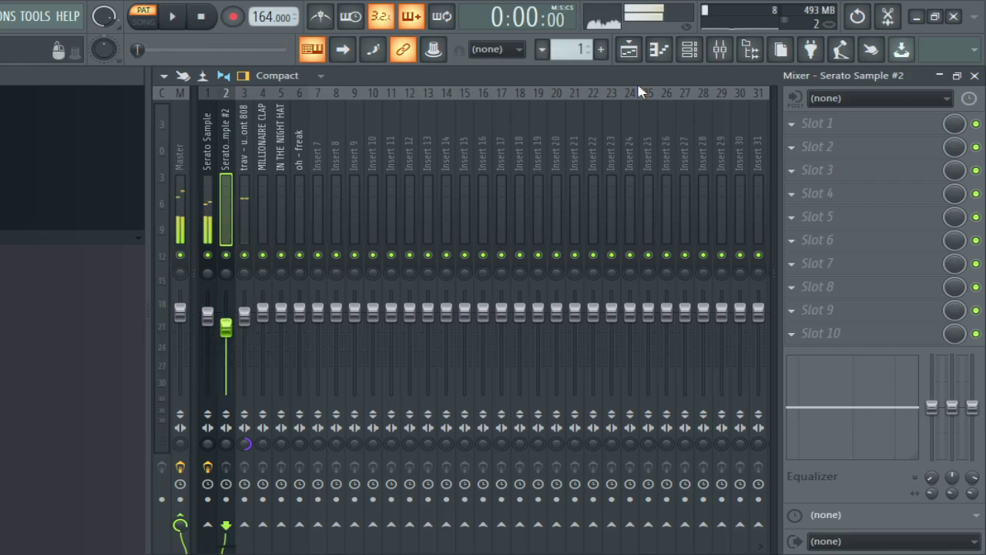
Step: Play all channels unmuted at 175 BPM, and mute IN THE NIGHT HAT and oh - freak to check the clap
{"action": "key", "text": "F6"}
{"action": "key", "text": "space"}
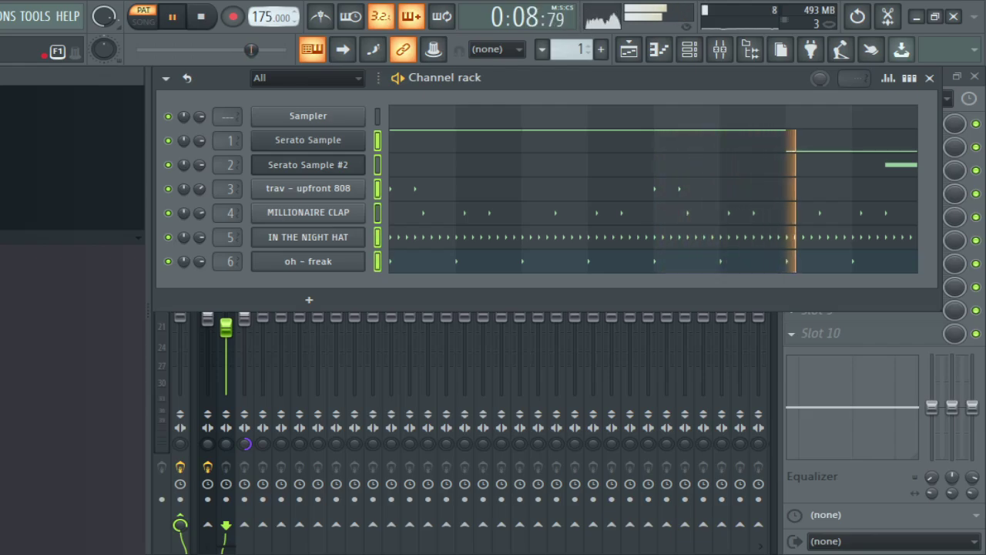
{"action": "left_click", "coordinate": [168, 214]}
{"action": "left_click", "coordinate": [168, 214]}
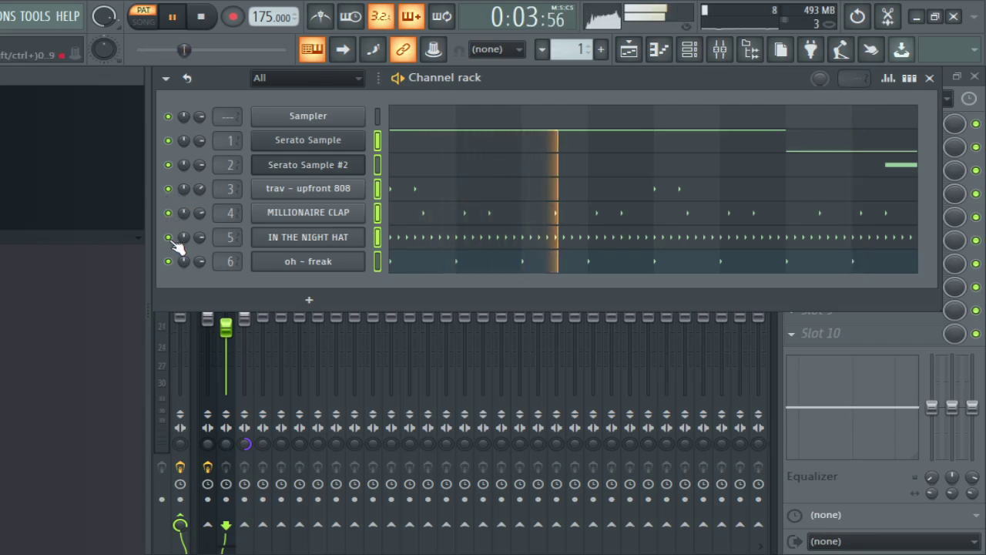
{"action": "left_click", "coordinate": [168, 237]}
{"action": "left_click", "coordinate": [168, 262]}
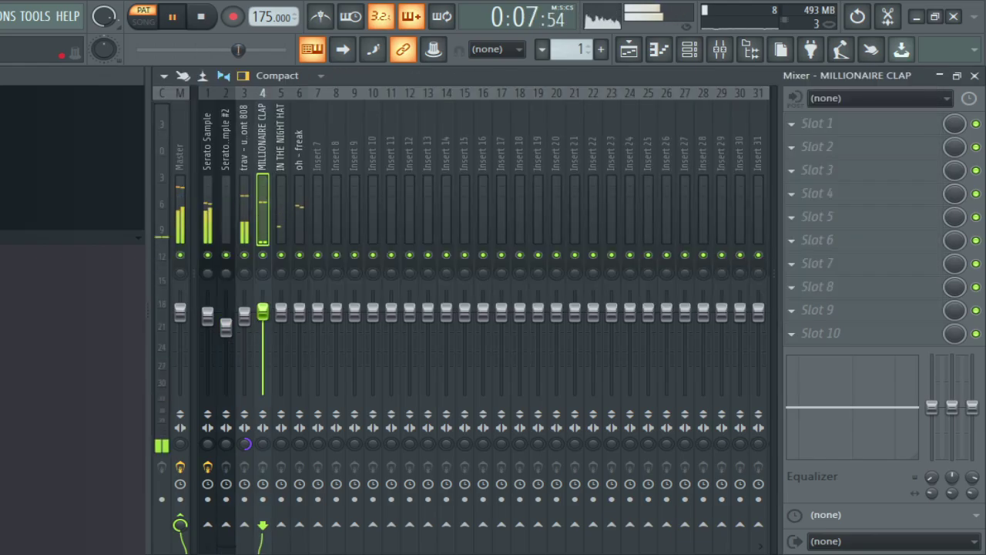
Step: Unmute the hat channels and lower the mixer faders of IN THE NIGHT HAT and oh - freak
{"action": "left_click", "coordinate": [690, 49]}
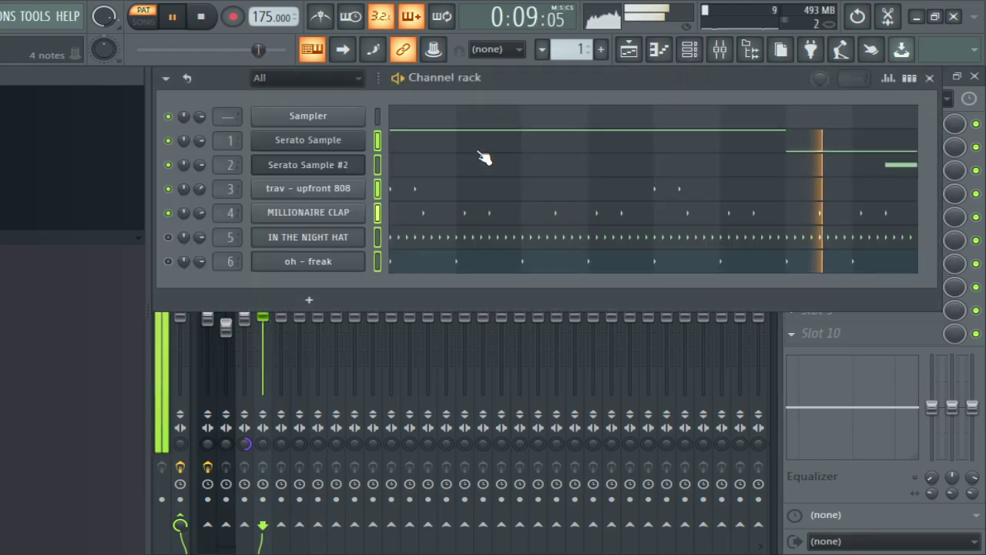
{"action": "left_click", "coordinate": [168, 237]}
{"action": "left_click_drag", "start_coordinate": [282, 312], "coordinate": [281, 326]}
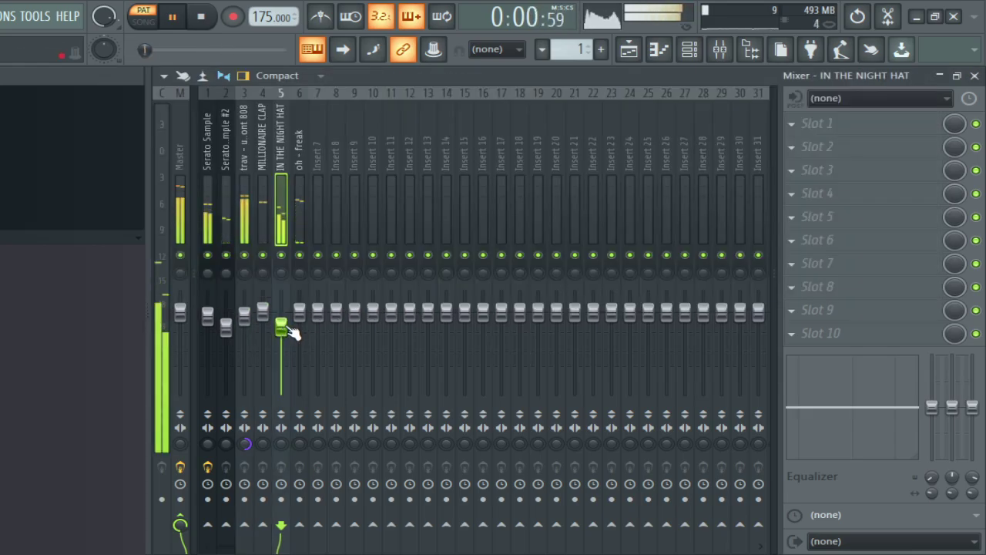
{"action": "left_click_drag", "start_coordinate": [299, 312], "coordinate": [300, 337]}
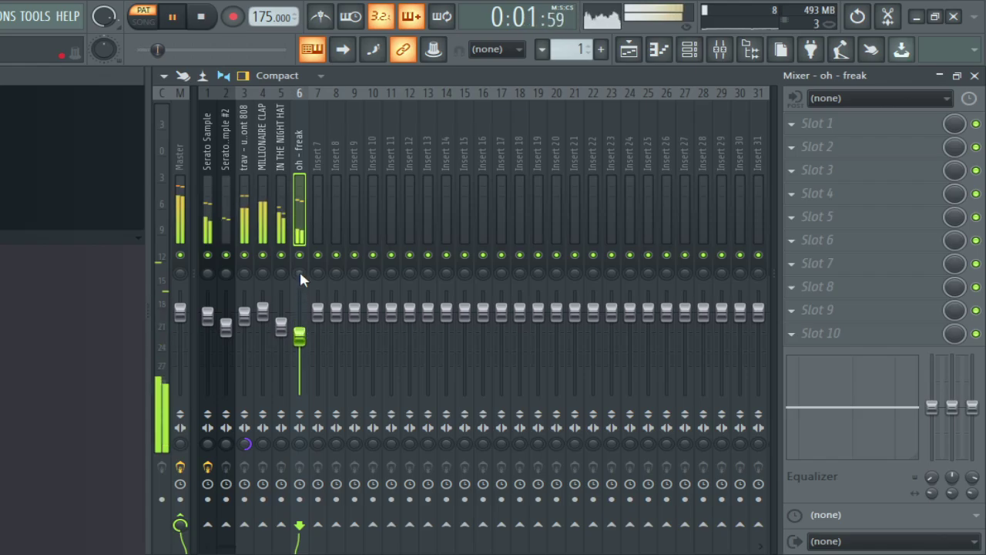
Step: Pan the oh - freak track slightly right and fine-tune its fader while restarting the pattern
{"action": "left_click_drag", "start_coordinate": [300, 272], "coordinate": [300, 283]}
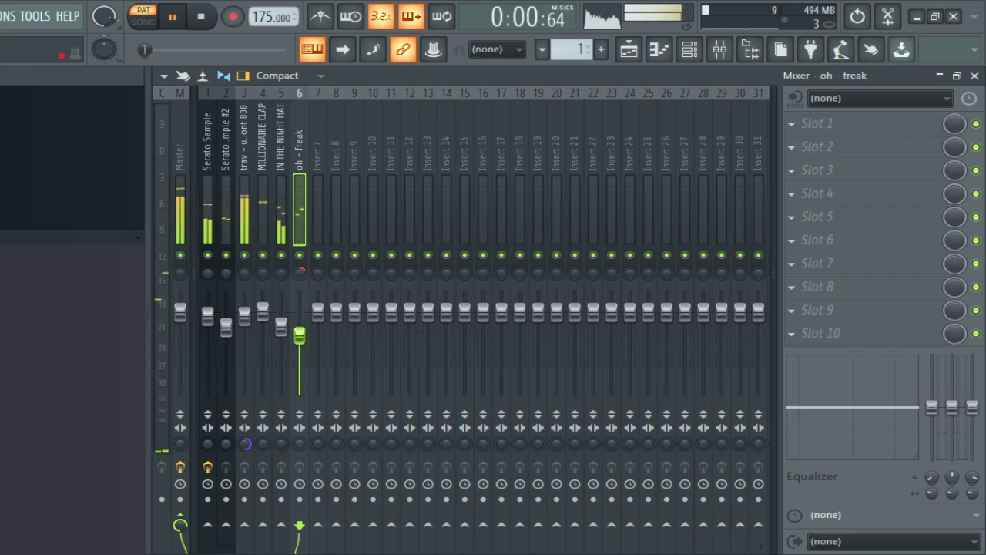
{"action": "key", "text": "space"}
{"action": "key", "text": "space"}
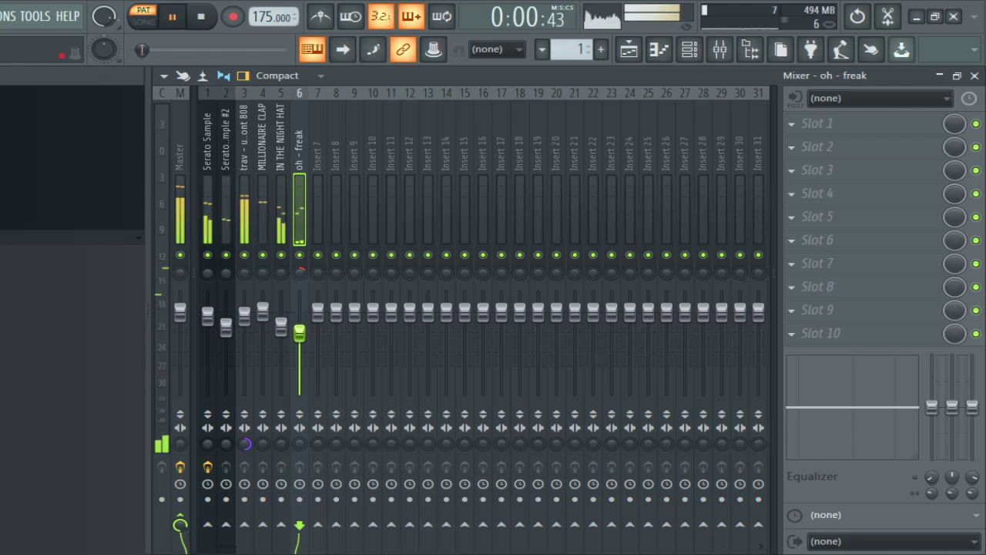
{"action": "key", "text": "space"}
{"action": "key", "text": "space"}
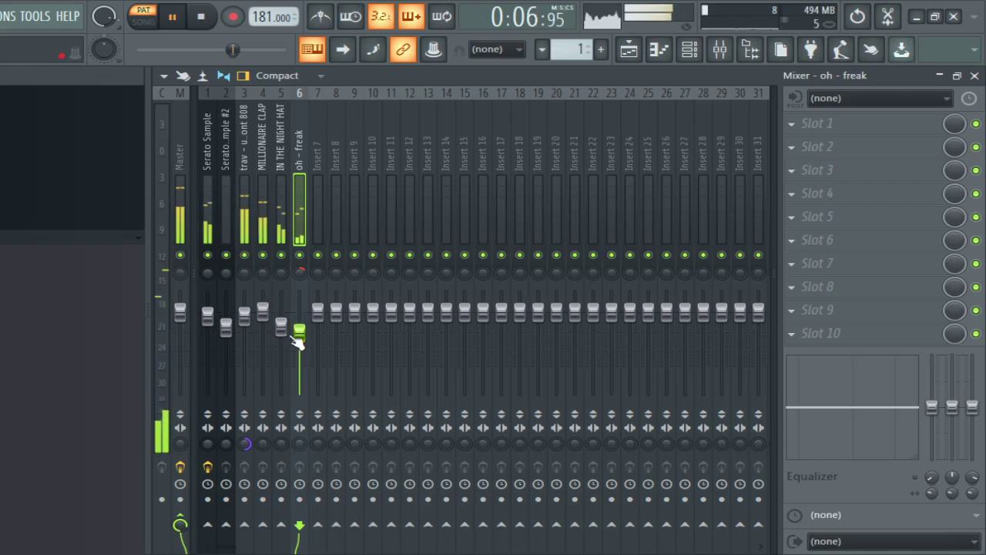
Step: Set the tempo to 180 BPM and add Fruity Balance to Master slot 3 with its volume at 1.0 dB
{"action": "left_click_drag", "start_coordinate": [263, 14], "coordinate": [264, 18]}
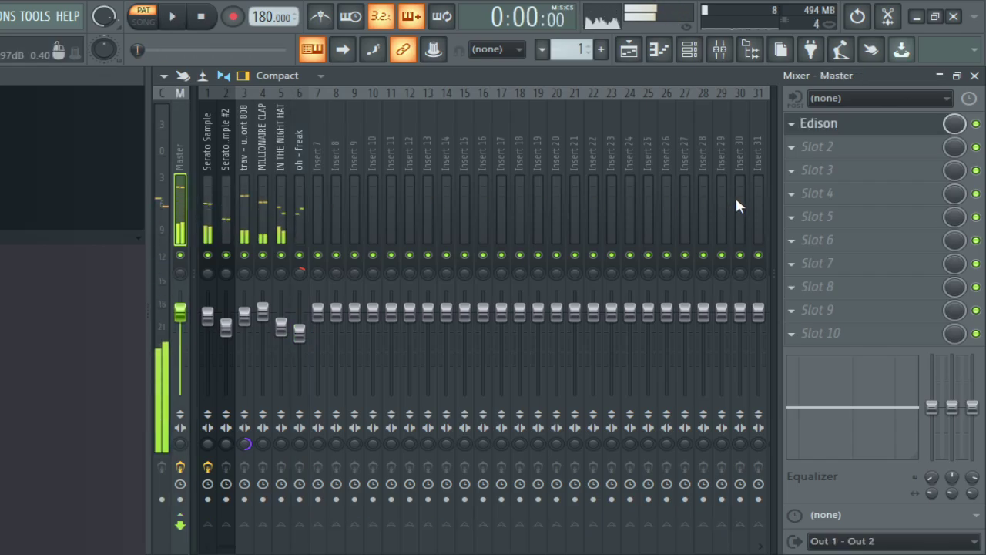
{"action": "left_click_drag", "start_coordinate": [420, 305], "coordinate": [421, 298]}
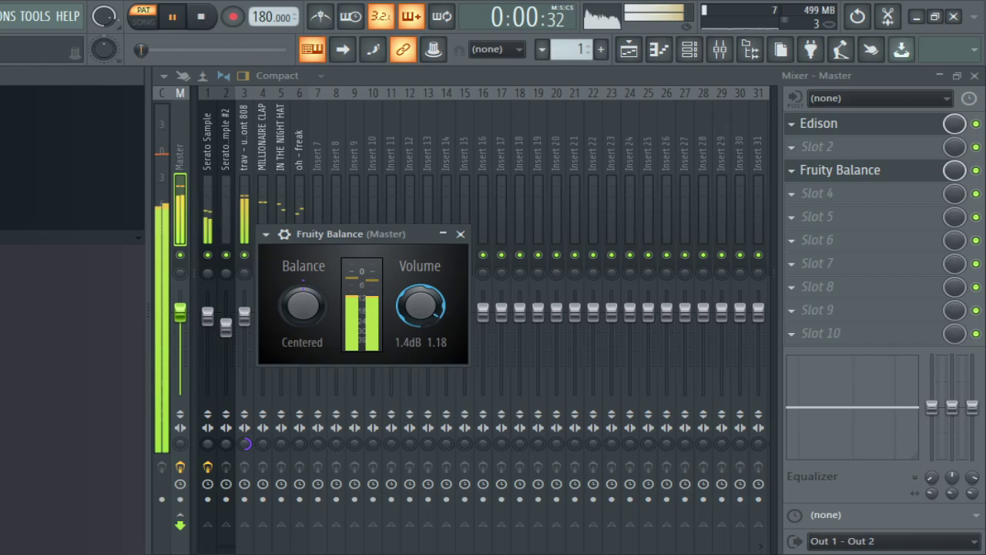
{"action": "left_click_drag", "start_coordinate": [421, 306], "coordinate": [420, 310]}
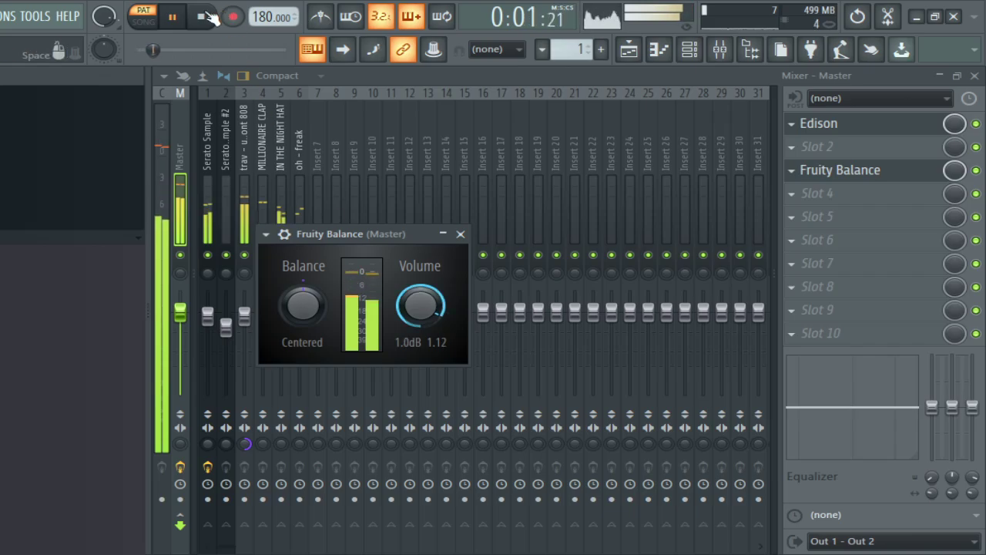
Step: Add Fruity soft clipper to Master slot 4, turn its threshold all the way up, and replay the pattern from the start
{"action": "left_click", "coordinate": [203, 18]}
{"action": "left_click", "coordinate": [180, 18]}
{"action": "left_click", "coordinate": [203, 17]}
{"action": "left_click", "coordinate": [184, 18]}
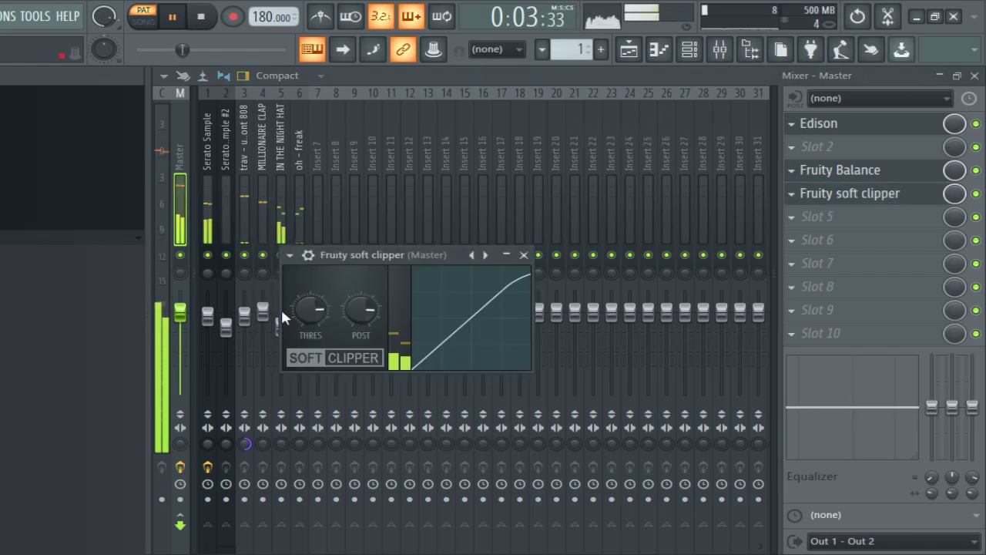
{"action": "left_click_drag", "start_coordinate": [311, 309], "coordinate": [223, 262]}
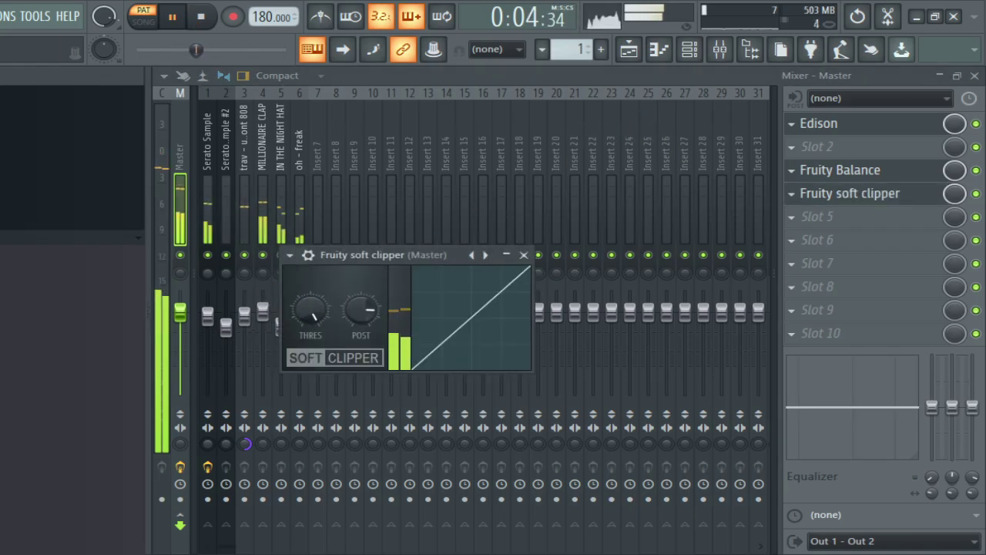
{"action": "left_click", "coordinate": [149, 52]}
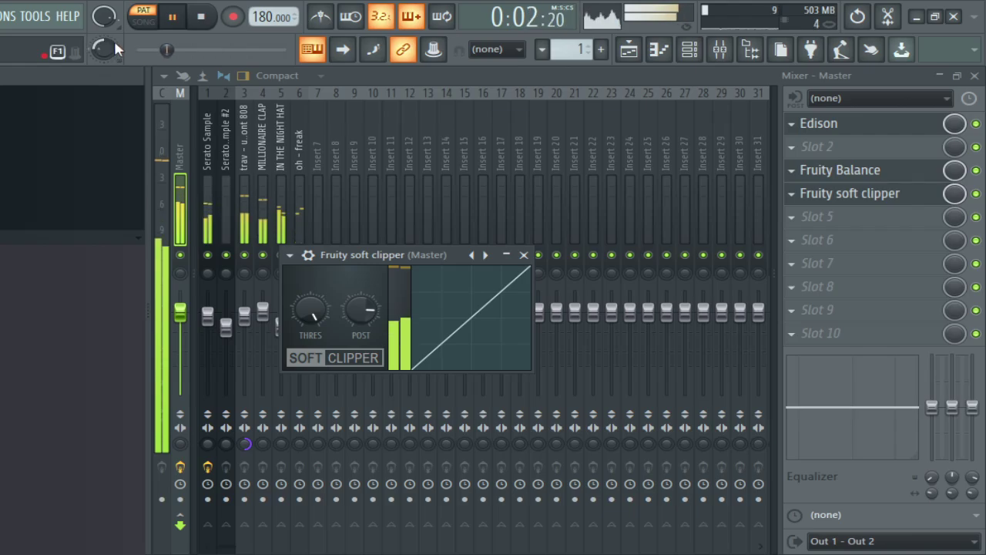
{"action": "key", "text": "space"}
{"action": "key", "text": "space"}
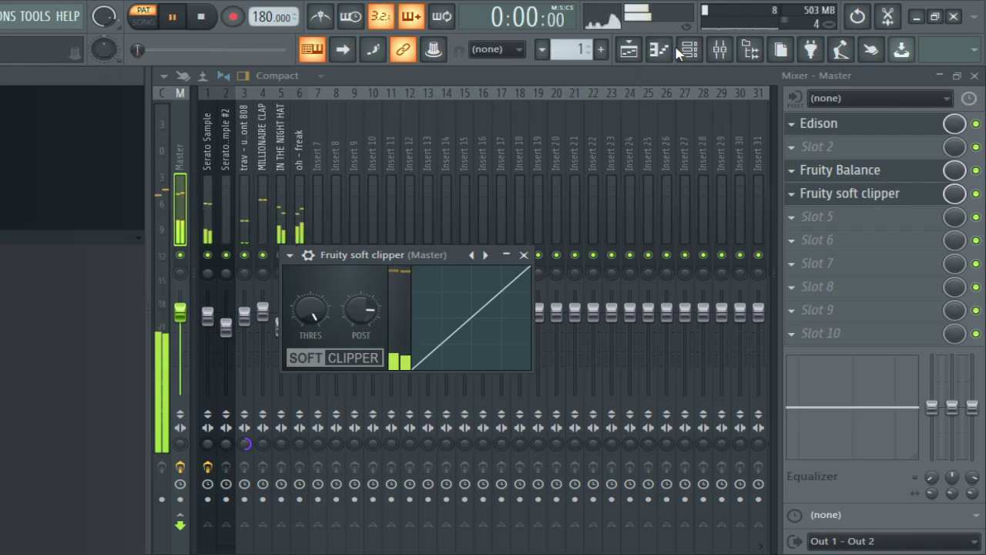
Step: Solo the Serato Sample channel, then lower its sample's key to C#m (+1) in the plugin
{"action": "left_click", "coordinate": [685, 51]}
{"action": "key", "text": "space"}
{"action": "key", "text": "space"}
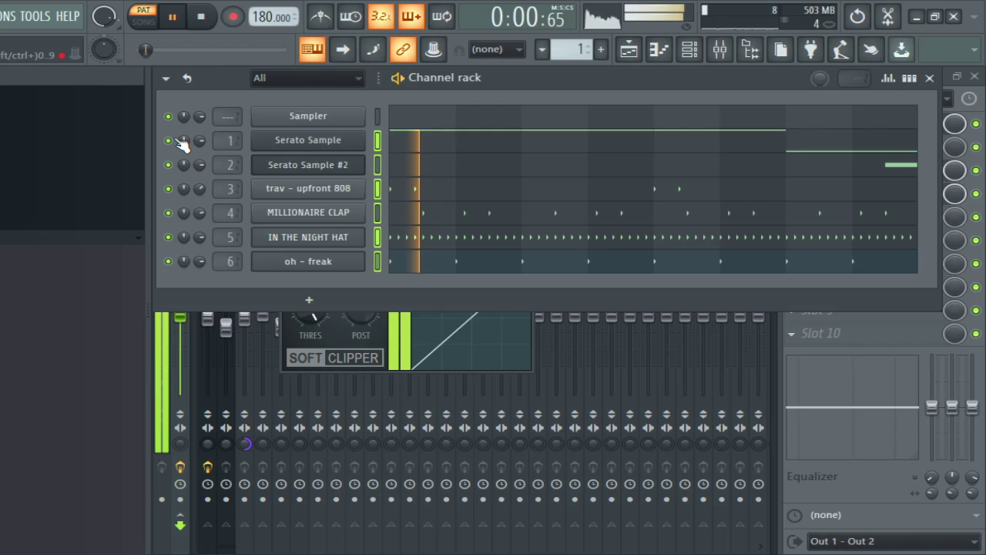
{"action": "left_click", "coordinate": [168, 140]}
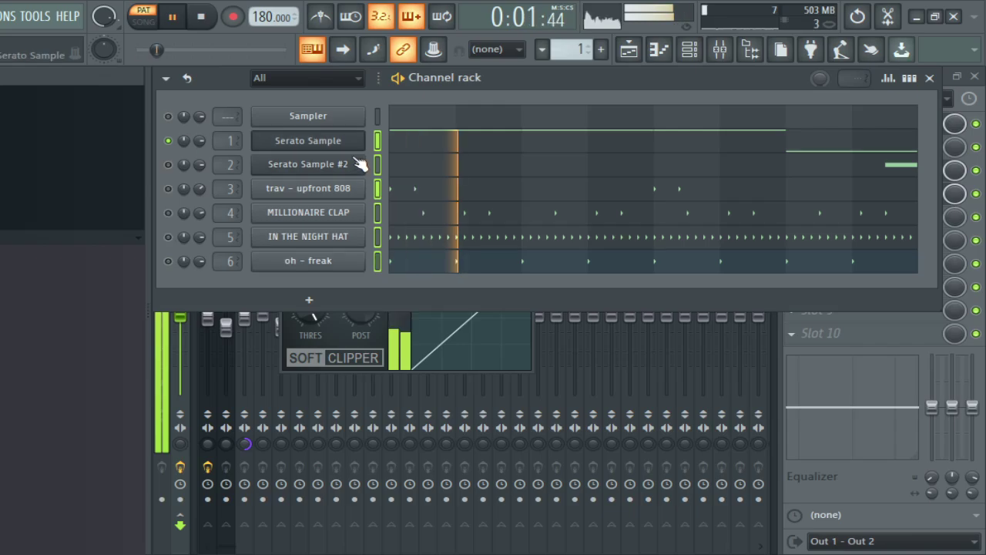
{"action": "left_click", "coordinate": [356, 164]}
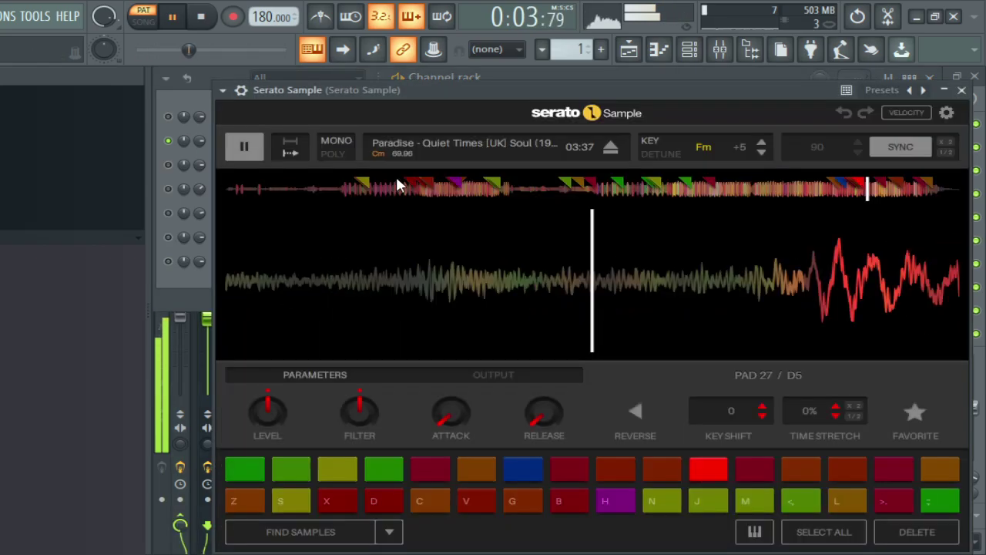
{"action": "double_click", "coordinate": [760, 152]}
{"action": "left_click", "coordinate": [759, 159]}
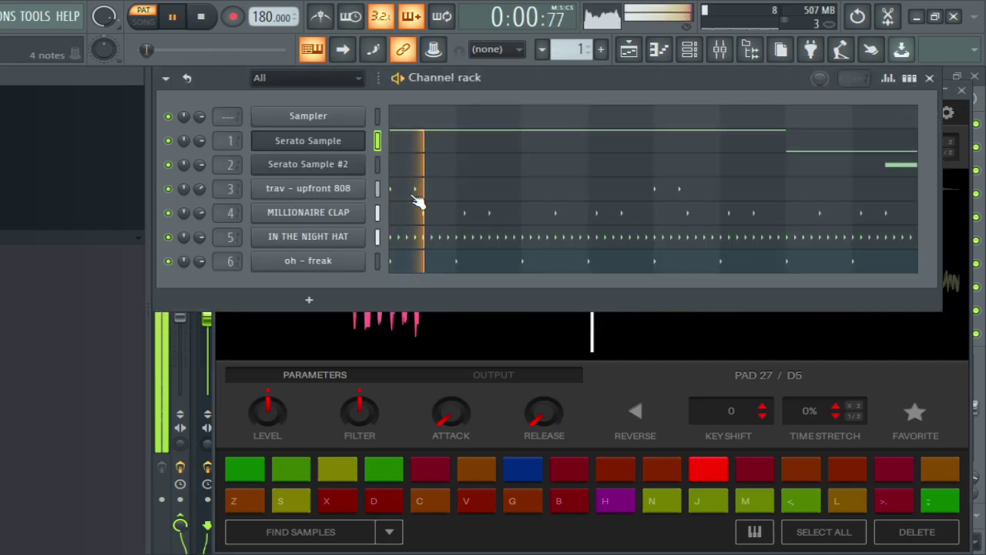
Step: Examine the trav - upfront 808 notes in the piano roll and compare them with Serato Sample's key and pads during playback
{"action": "left_click", "coordinate": [414, 193]}
{"action": "key", "text": "space"}
{"action": "key", "text": "space"}
{"action": "scroll", "coordinate": [404, 227], "scroll_direction": "up", "scroll_amount": 4}
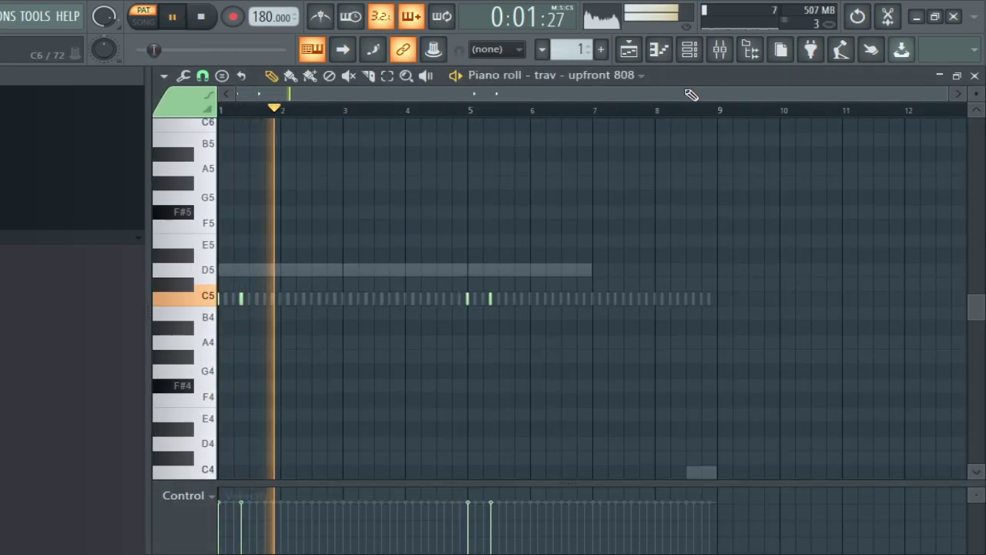
{"action": "left_click", "coordinate": [716, 52]}
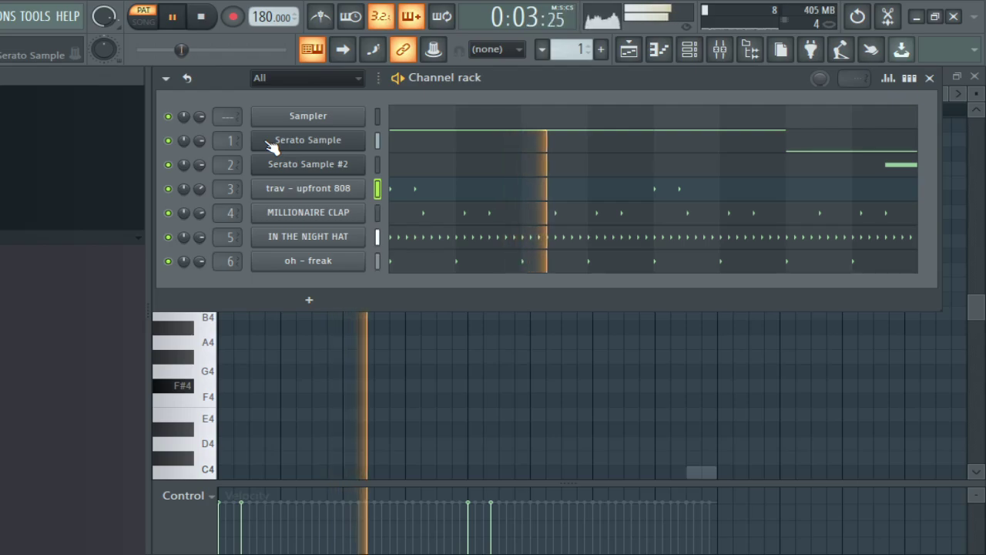
{"action": "left_click", "coordinate": [273, 140]}
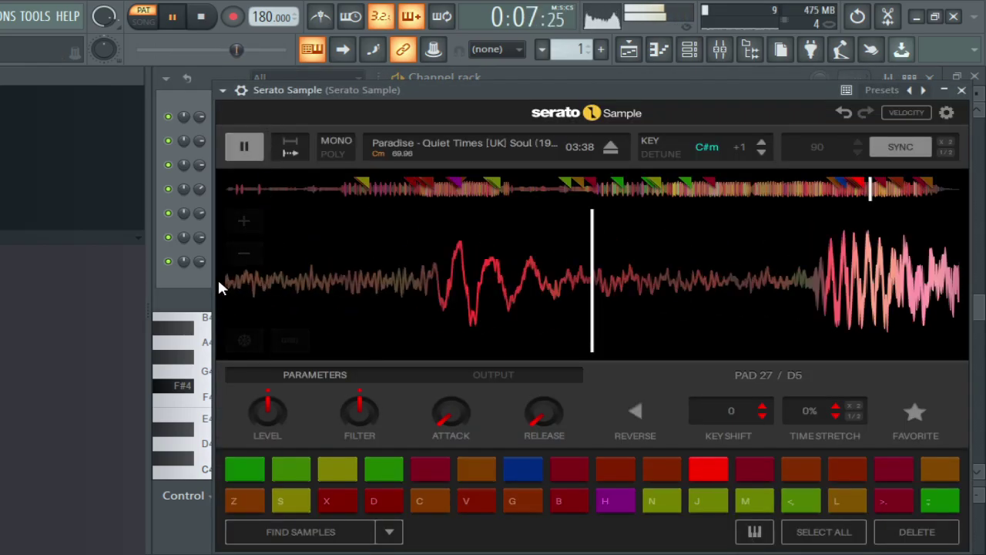
{"action": "left_click", "coordinate": [187, 278]}
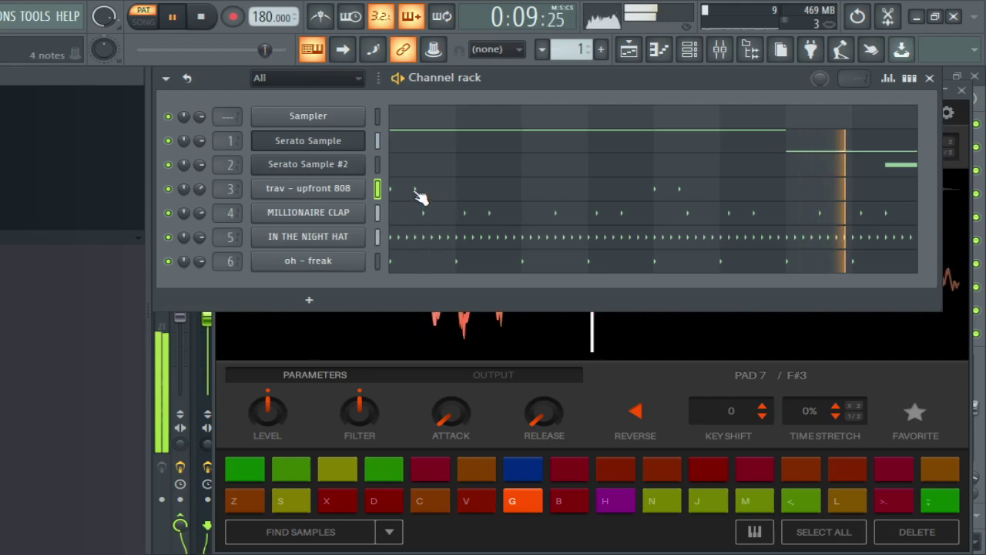
{"action": "left_click", "coordinate": [414, 197]}
{"action": "scroll", "coordinate": [407, 217], "scroll_direction": "down", "scroll_amount": 3}
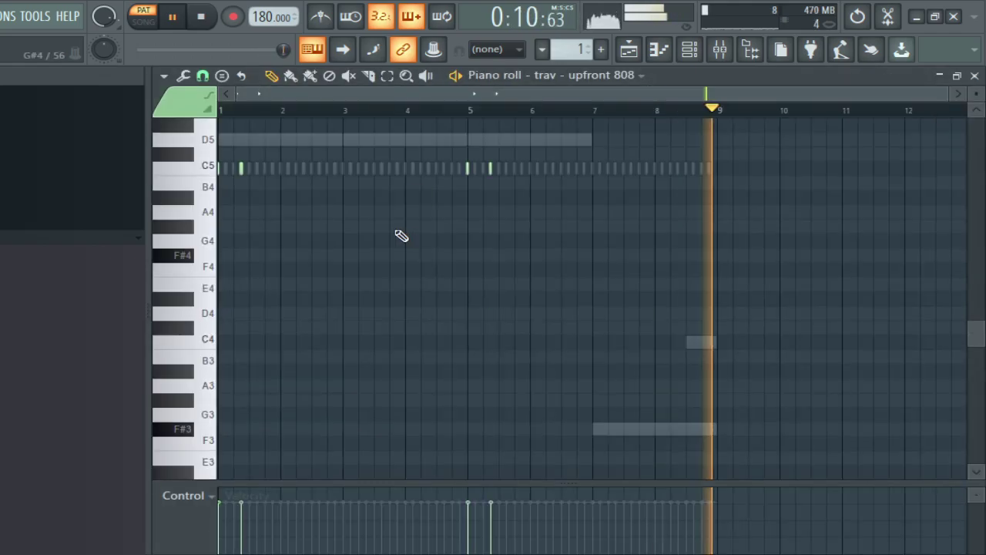
{"action": "key", "text": "F6"}
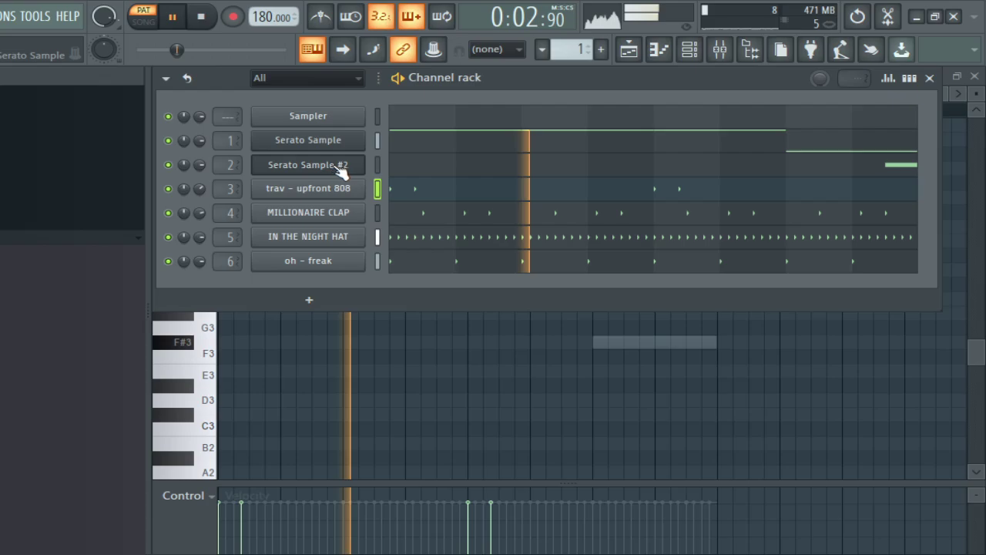
Step: Add Fruity parametric EQ 2 to slot 6 of the Serato Sample #2 track, cut its highs with band 6, and readjust the fader
{"action": "left_click", "coordinate": [338, 166]}
{"action": "scroll", "coordinate": [774, 142], "scroll_direction": "down", "scroll_amount": 4}
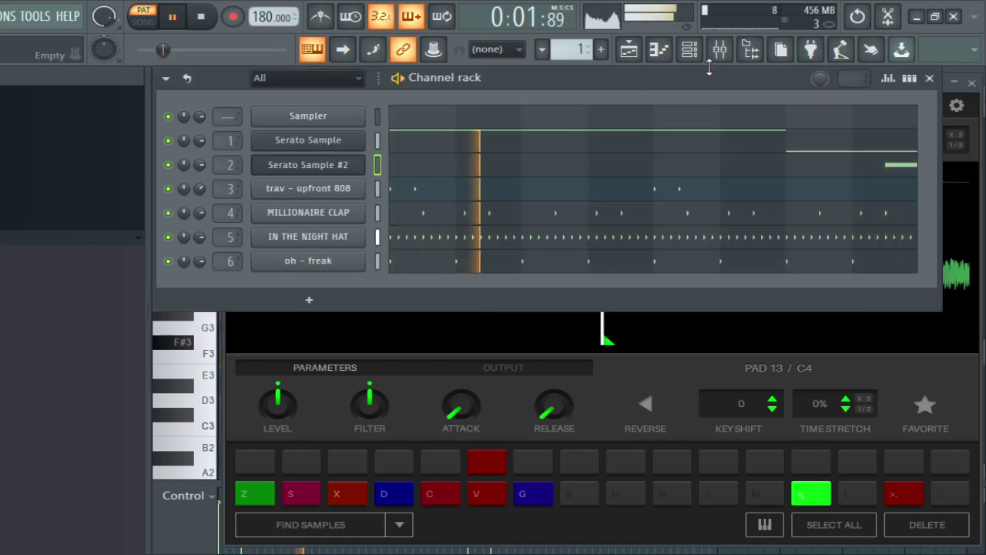
{"action": "key", "text": "F9"}
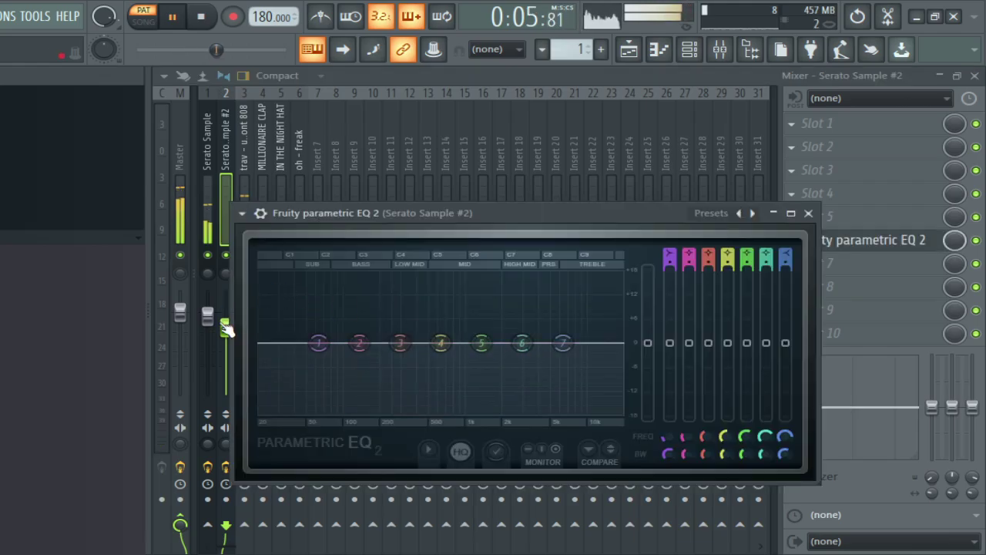
{"action": "left_click_drag", "start_coordinate": [225, 327], "coordinate": [226, 332]}
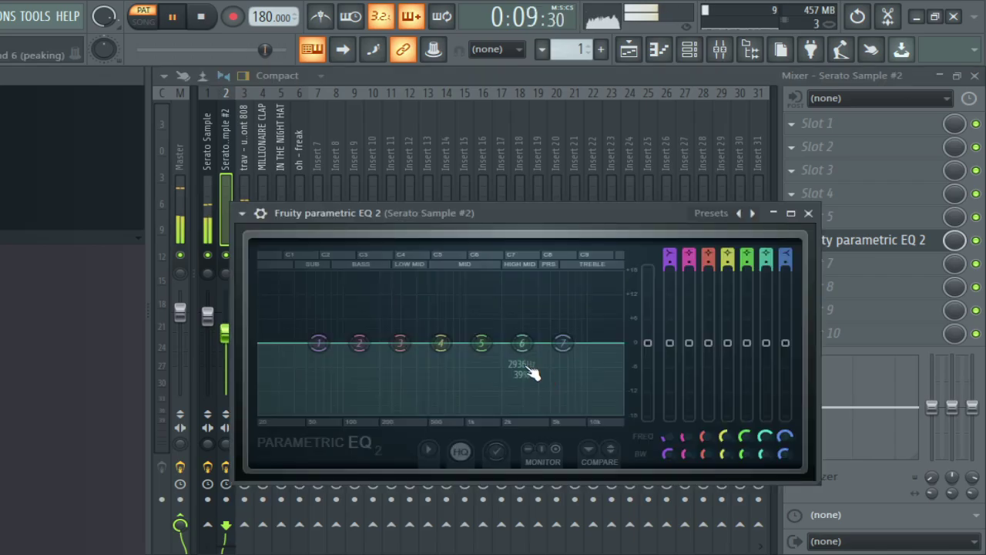
{"action": "left_click_drag", "start_coordinate": [521, 343], "coordinate": [574, 373]}
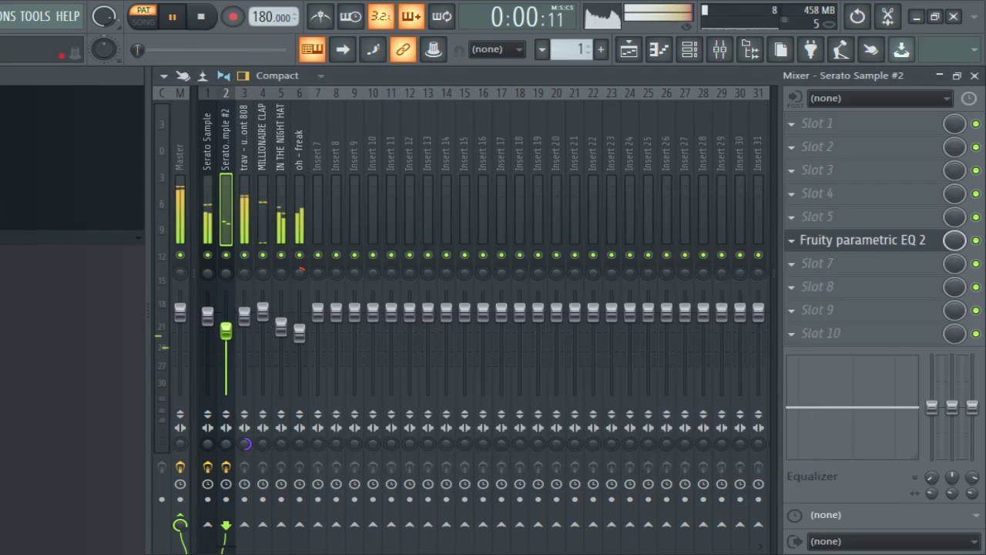
{"action": "left_click_drag", "start_coordinate": [226, 334], "coordinate": [226, 330]}
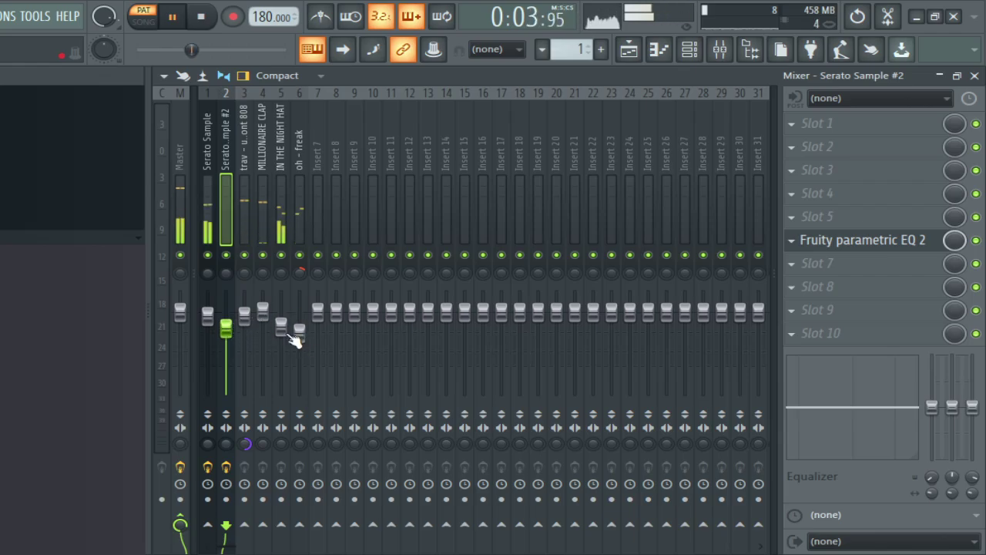
Step: Trim the mixer faders of MILLIONAIRE CLAP and IN THE NIGHT HAT slightly, and lower the oh - freak fader clearly further
{"action": "left_click", "coordinate": [263, 312]}
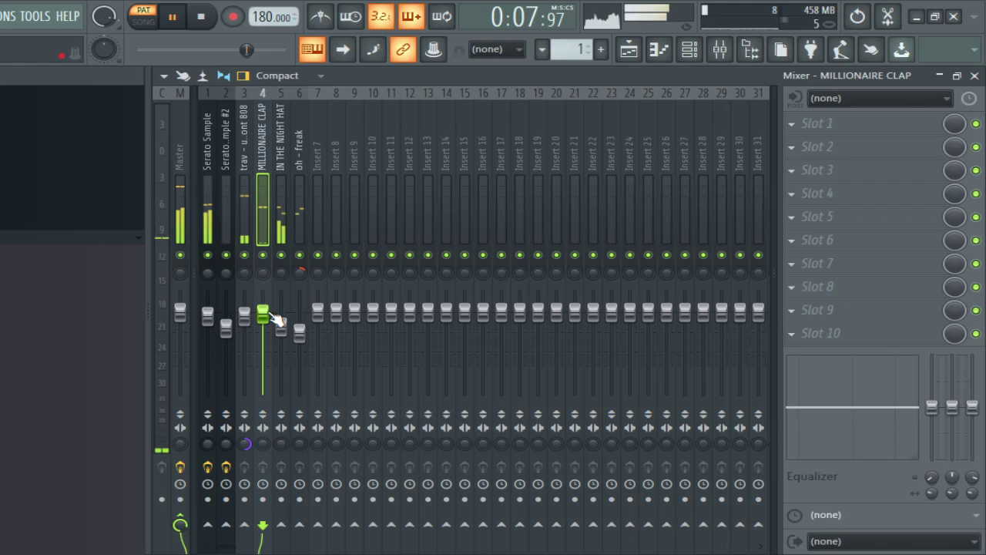
{"action": "left_click", "coordinate": [280, 326]}
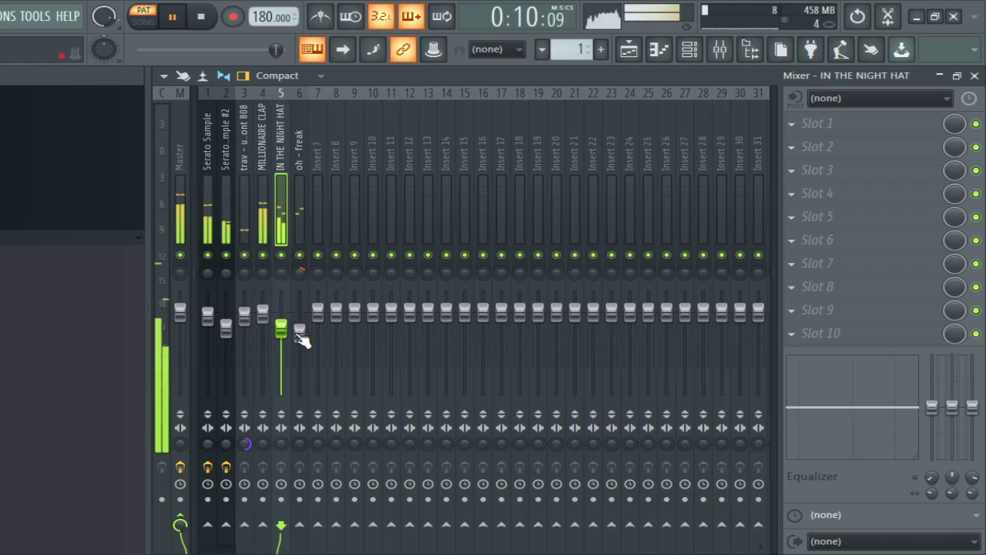
{"action": "left_click_drag", "start_coordinate": [299, 331], "coordinate": [299, 343]}
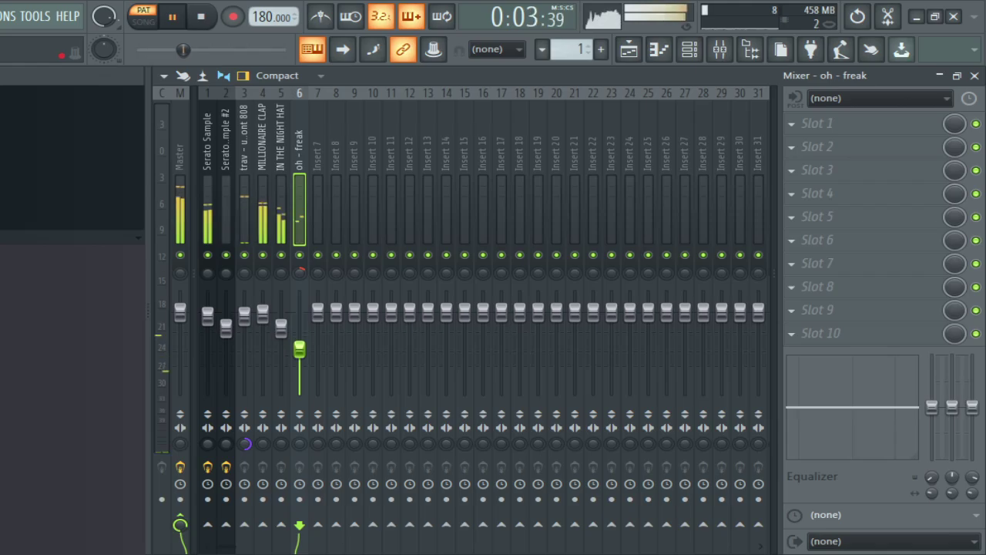
{"action": "left_click_drag", "start_coordinate": [299, 347], "coordinate": [299, 352]}
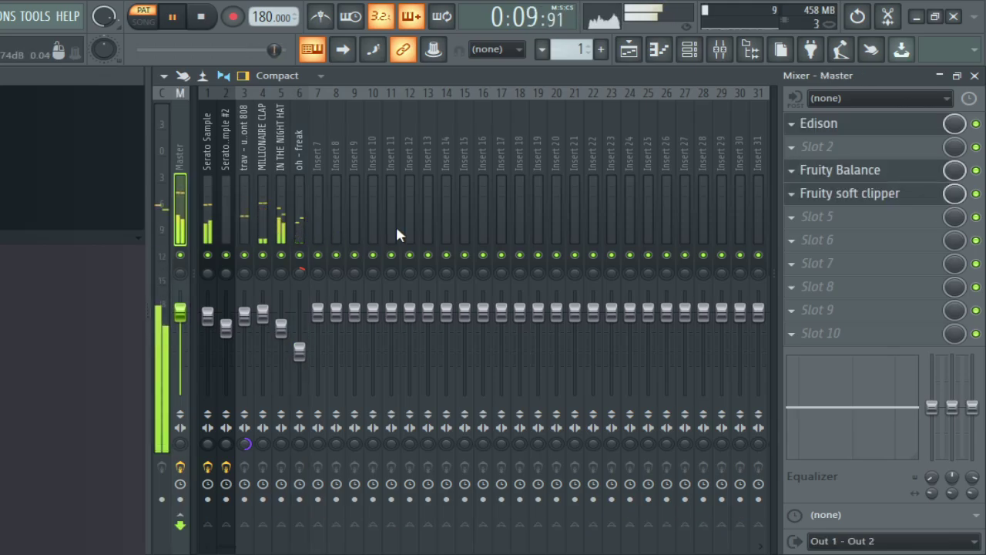
Step: Return to the Serato Sample #2 parametric EQ and fine-tune the band 6 cut at about 7.8 kHz during playback
{"action": "left_click", "coordinate": [689, 51]}
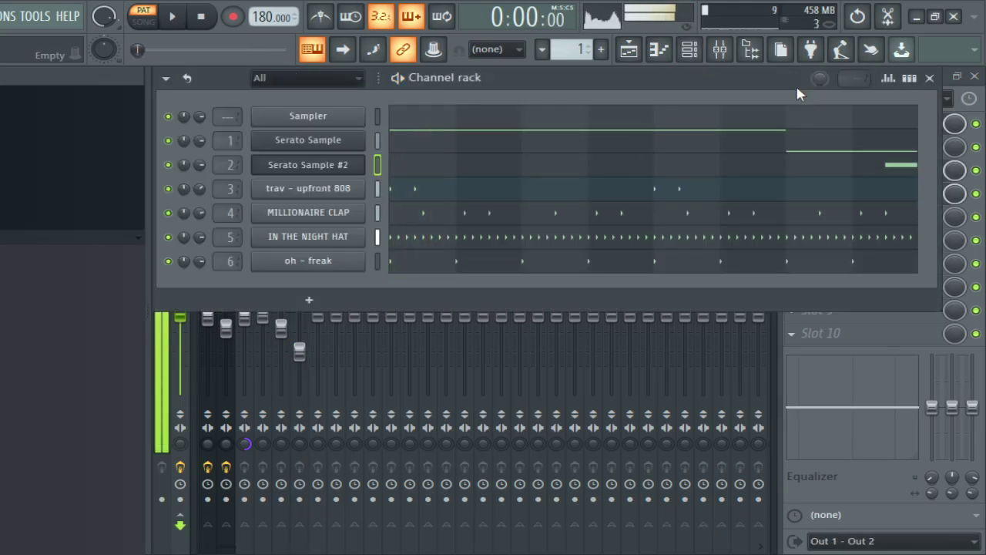
{"action": "left_click", "coordinate": [688, 49]}
{"action": "left_click", "coordinate": [242, 216]}
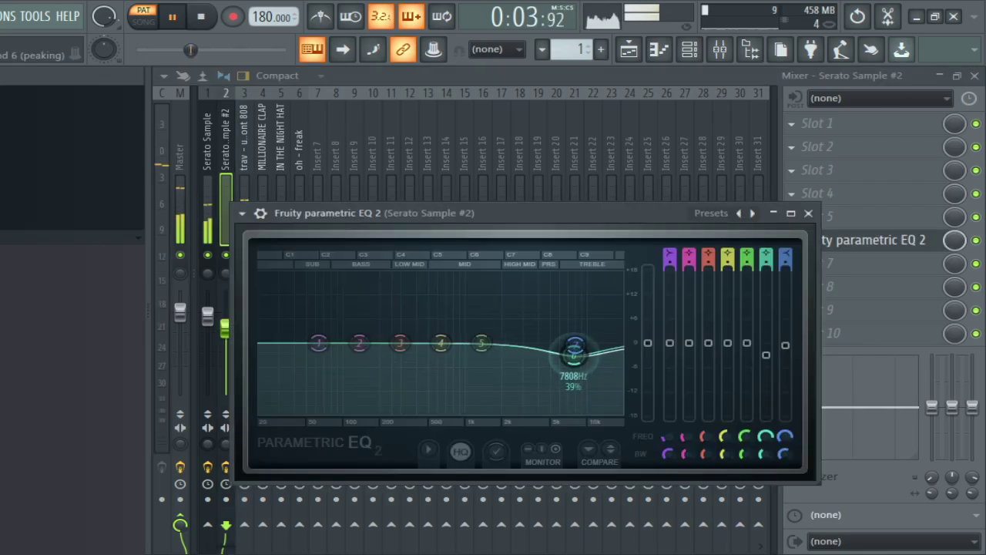
Step: Delete all the hi-hat notes from the IN THE NIGHT HAT piano roll
{"action": "left_click", "coordinate": [689, 50]}
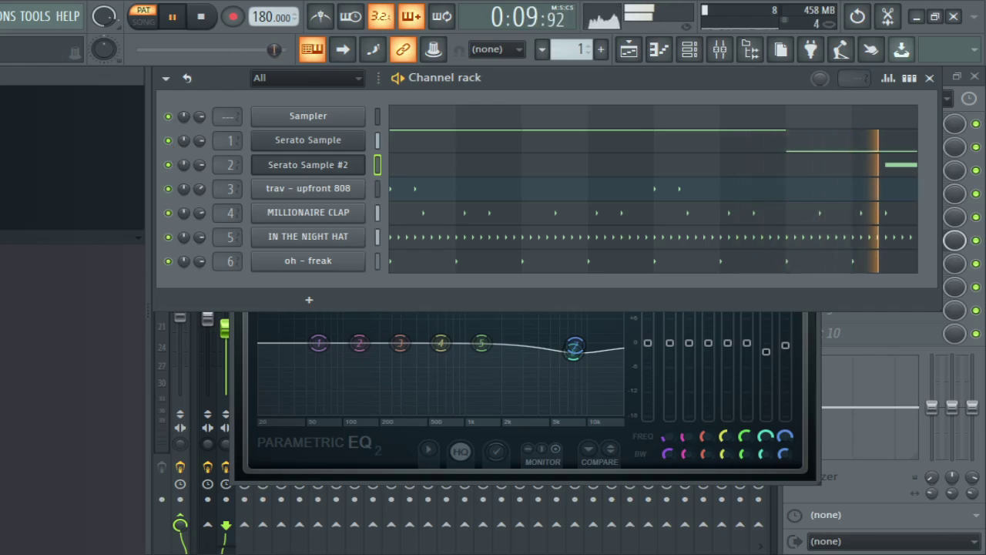
{"action": "left_click", "coordinate": [437, 238]}
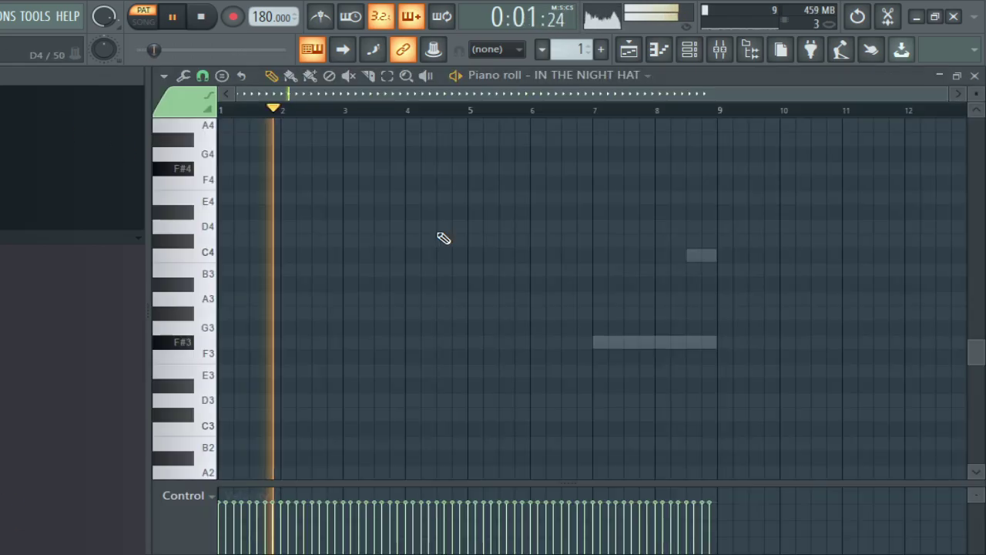
{"action": "scroll", "coordinate": [324, 315], "scroll_direction": "down", "scroll_amount": 5}
{"action": "scroll", "coordinate": [379, 311], "scroll_direction": "up", "scroll_amount": 6}
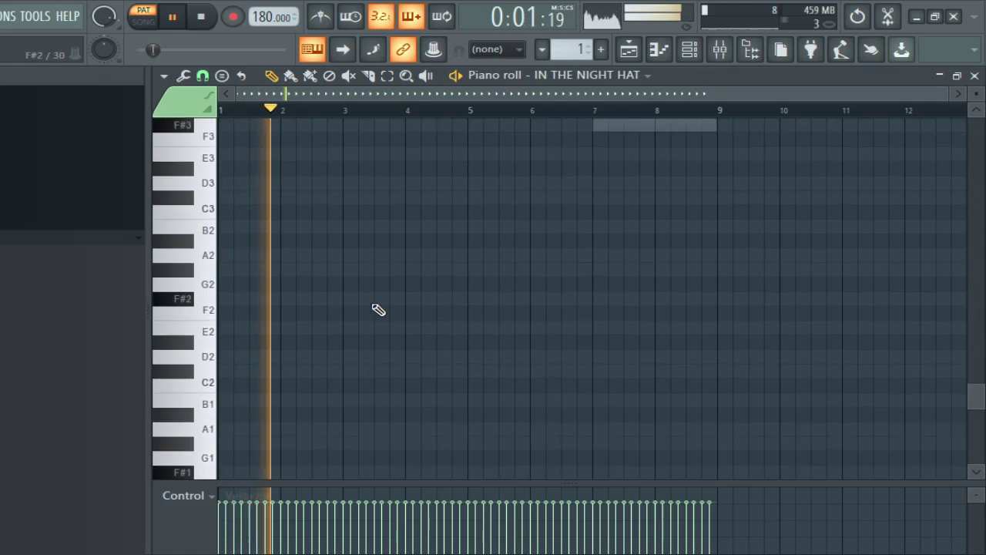
{"action": "scroll", "coordinate": [252, 231], "scroll_direction": "up", "scroll_amount": 3}
{"action": "left_click", "coordinate": [234, 110]}
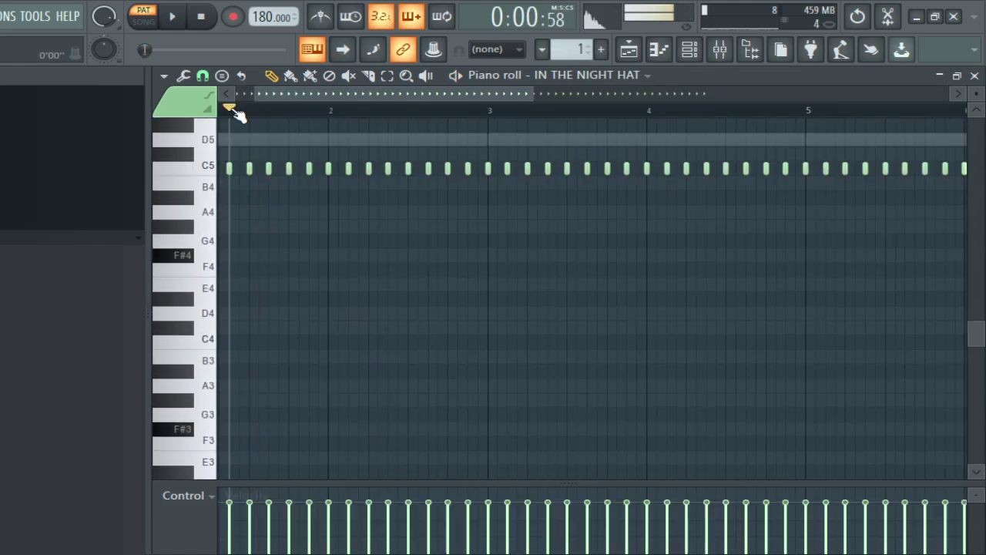
{"action": "key", "text": "space"}
{"action": "key", "text": "space"}
{"action": "mouse_move", "coordinate": [397, 171]}
{"action": "left_mouse_down"}
{"action": "mouse_move", "coordinate": [104, 166]}
{"action": "mouse_move", "coordinate": [320, 169]}
{"action": "mouse_move", "coordinate": [296, 172]}
{"action": "left_mouse_up"}
{"action": "key", "text": "space"}
{"action": "key", "text": "space"}
Step: Load the Ram Rim sample into a new channel below oh - freak and open its piano roll
{"action": "scroll", "coordinate": [370, 114], "scroll_direction": "down", "scroll_amount": 3}
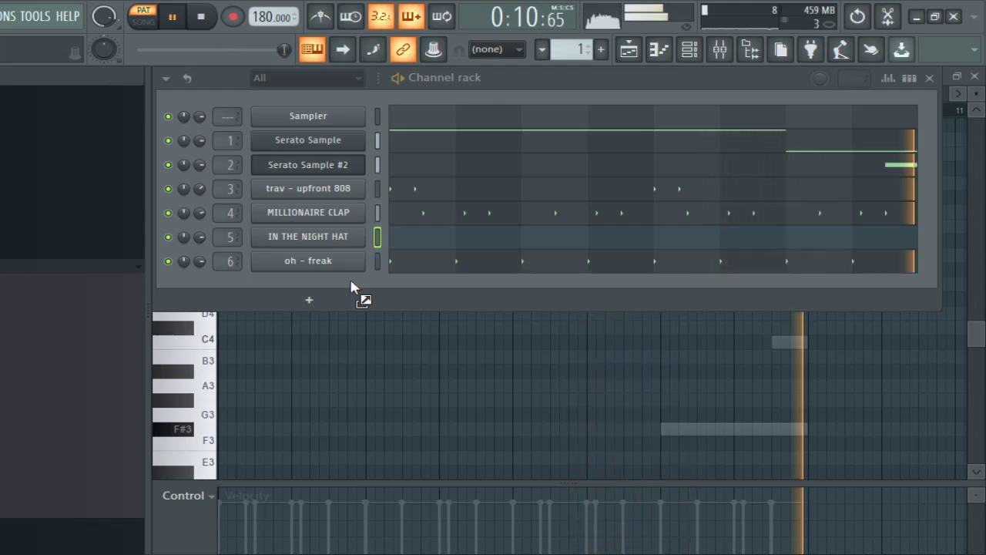
{"action": "left_click_drag", "start_coordinate": [363, 297], "coordinate": [398, 293]}
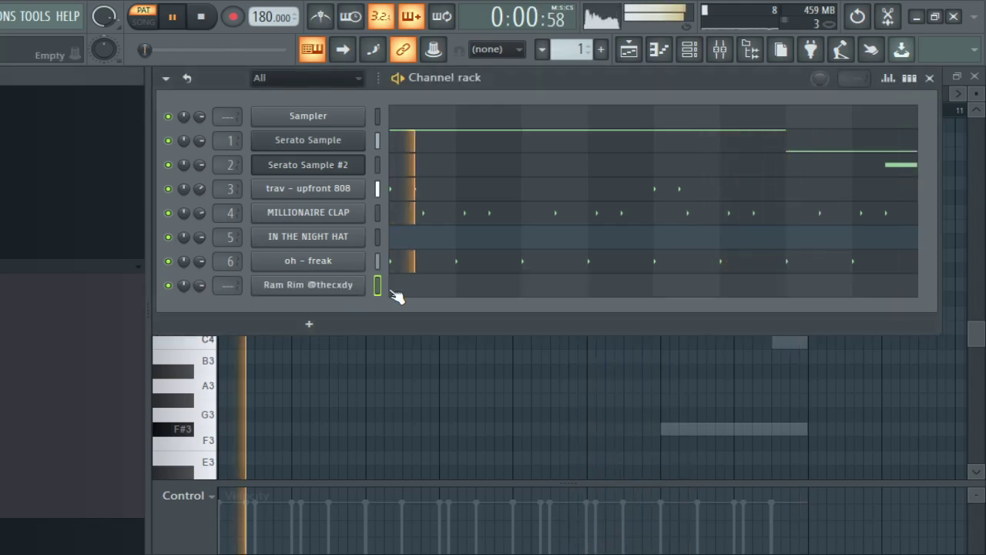
{"action": "key", "text": "F7"}
Step: Place Ram Rim notes on C5 just before bars 2, 4 and 8, plus one in the first half of bar 6
{"action": "scroll", "coordinate": [244, 187], "scroll_direction": "up", "scroll_amount": 4}
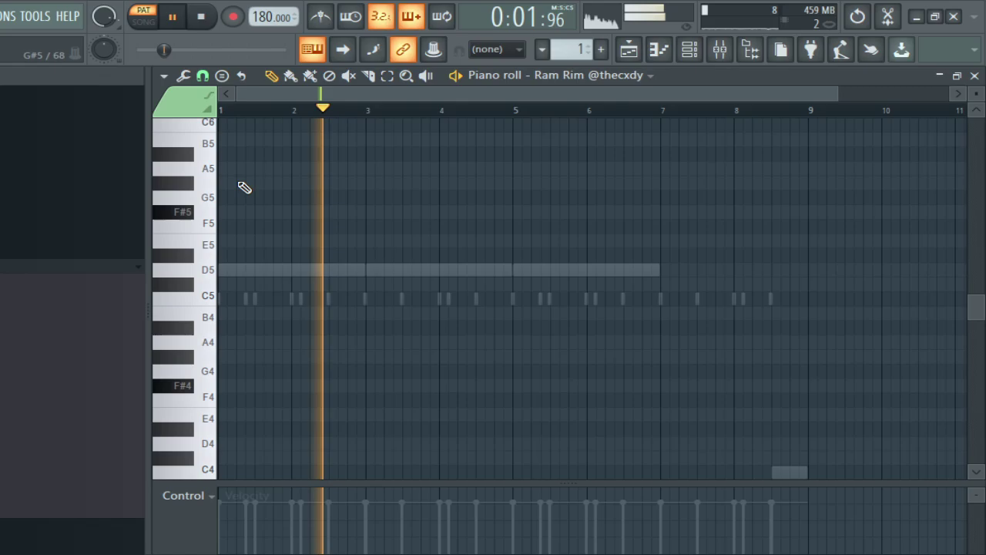
{"action": "scroll", "coordinate": [339, 297], "scroll_direction": "up", "scroll_amount": 2}
{"action": "left_click", "coordinate": [339, 298]}
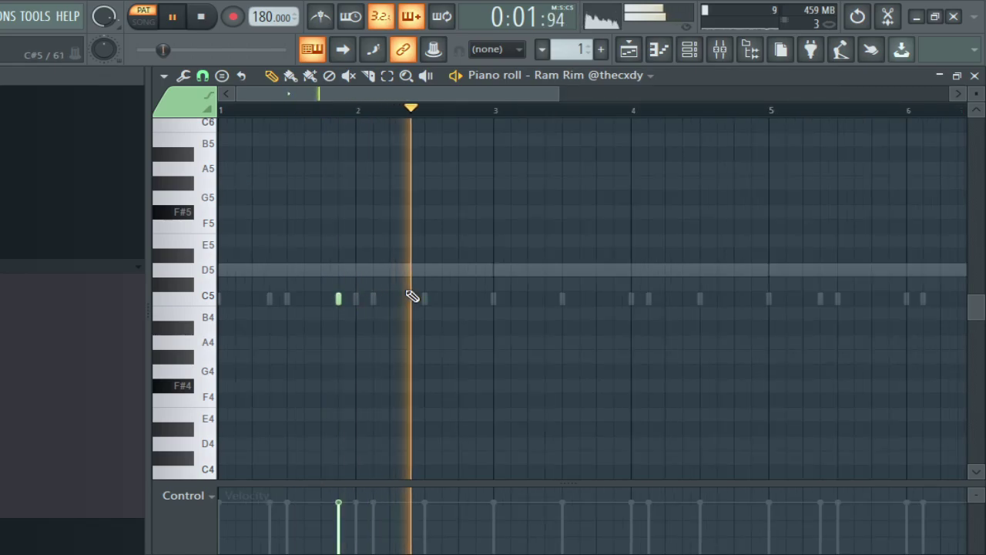
{"action": "left_click", "coordinate": [614, 298]}
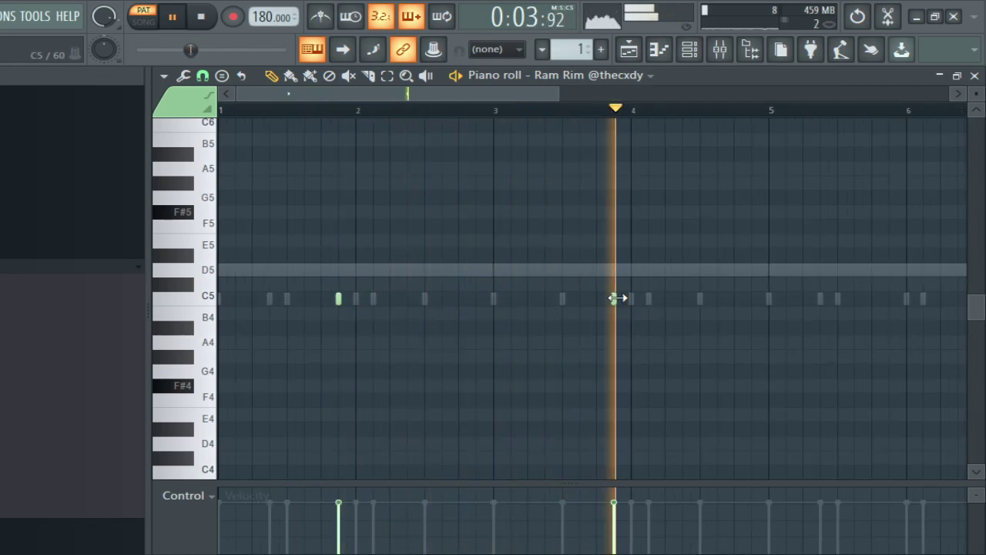
{"action": "left_click_drag", "start_coordinate": [535, 94], "coordinate": [640, 111]}
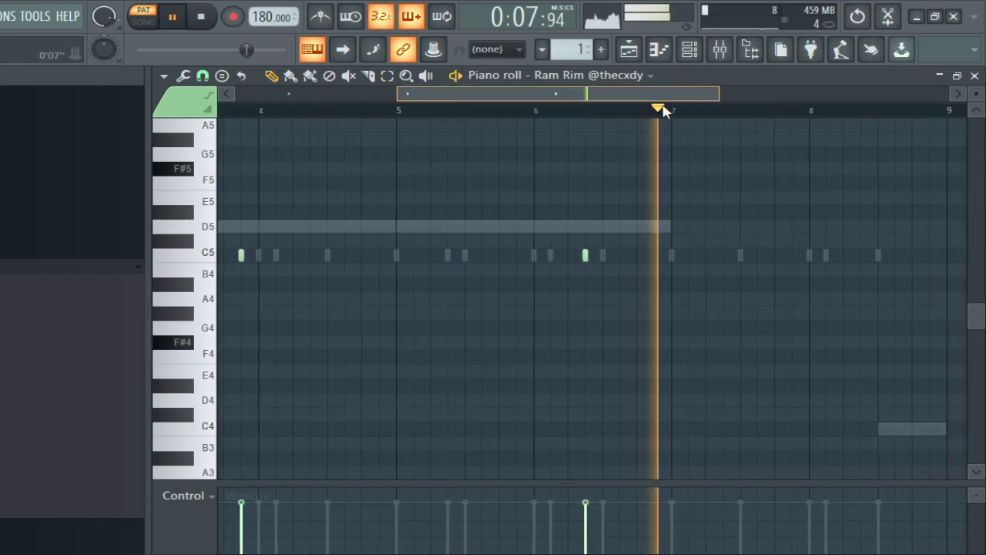
{"action": "left_click", "coordinate": [743, 254]}
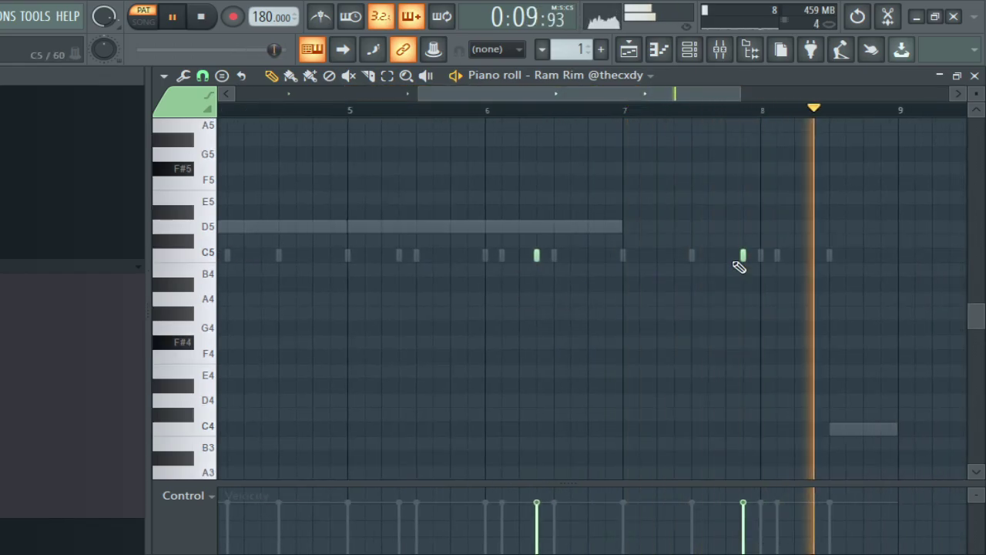
Step: Load Cymatics - Small Rimshot into a new channel and place C5 notes on the second beat of bars 1, 3 and 5
{"action": "left_click", "coordinate": [690, 49]}
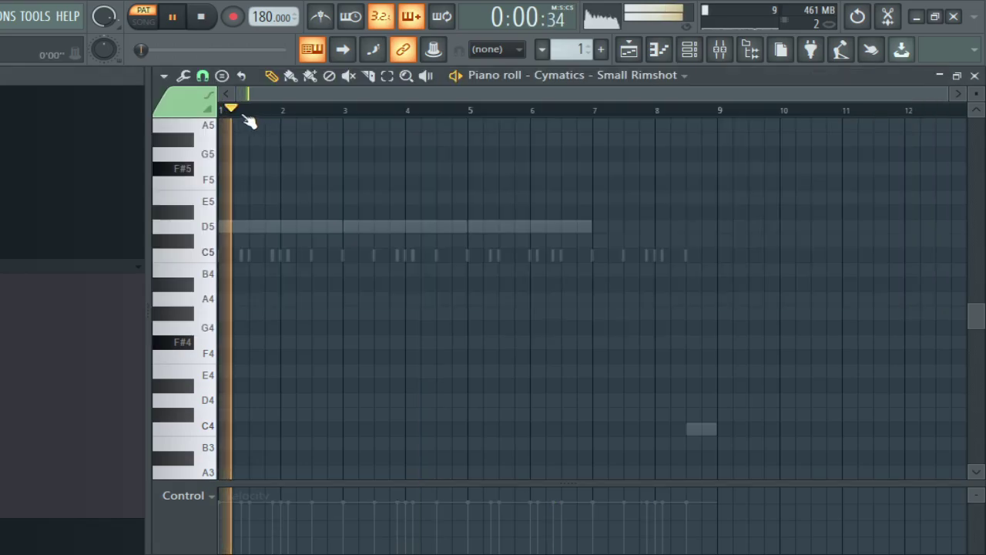
{"action": "scroll", "coordinate": [243, 114], "scroll_direction": "up", "scroll_amount": 3}
{"action": "left_click", "coordinate": [222, 113]}
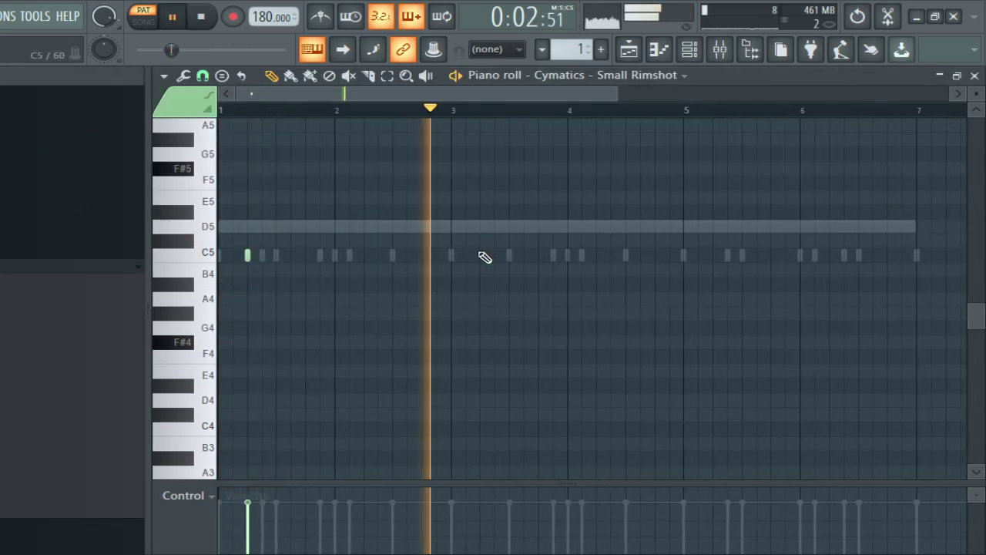
{"action": "left_click", "coordinate": [479, 254]}
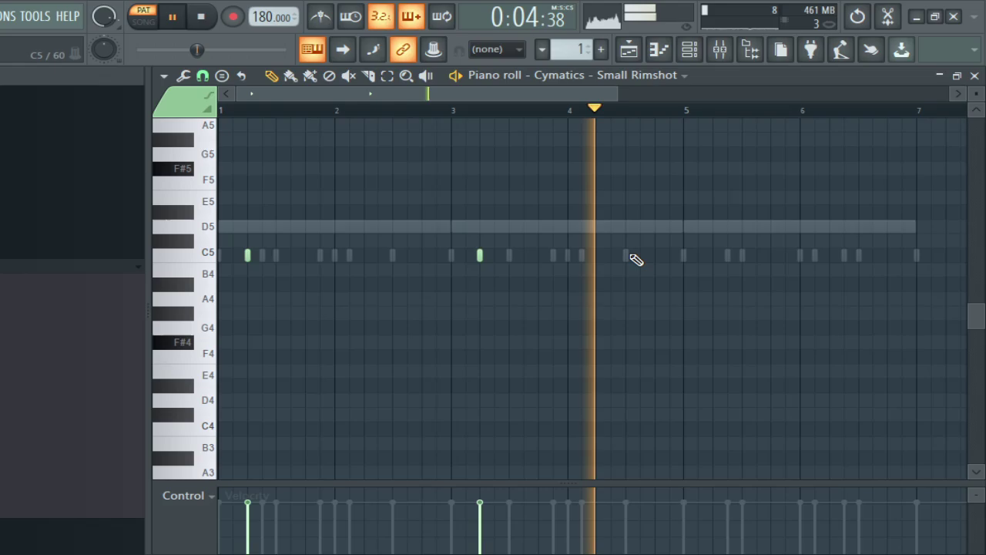
{"action": "left_click", "coordinate": [711, 254]}
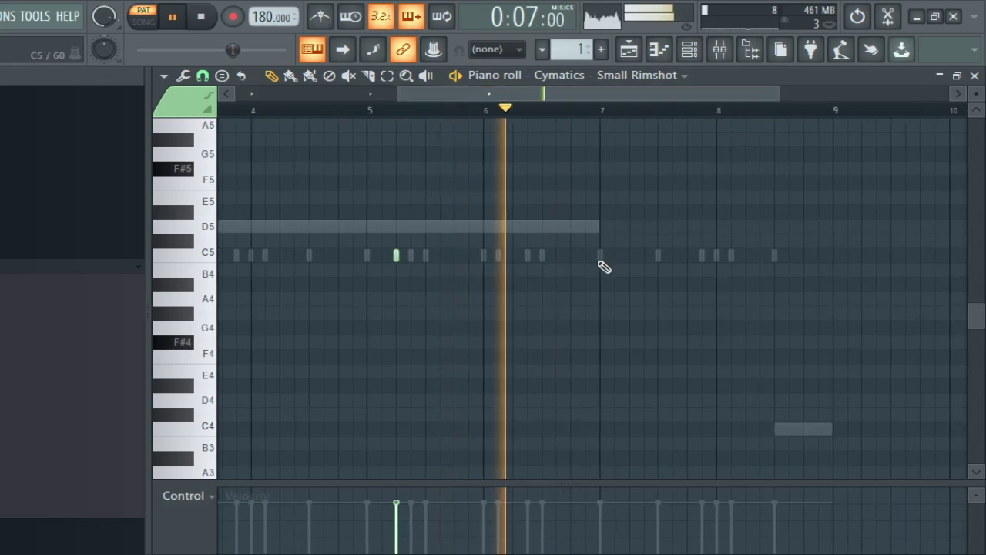
{"action": "scroll", "coordinate": [636, 113], "scroll_direction": "down", "scroll_amount": 4}
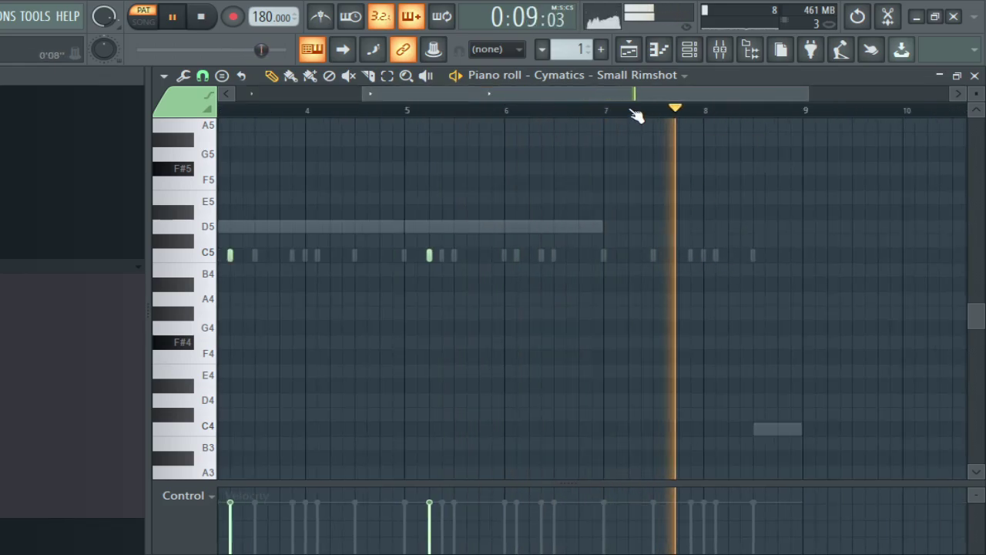
Step: Add the Carve [Perc] sample as a new channel, place a C5 note at the start of bar 1 and audition it
{"action": "key", "text": "F6"}
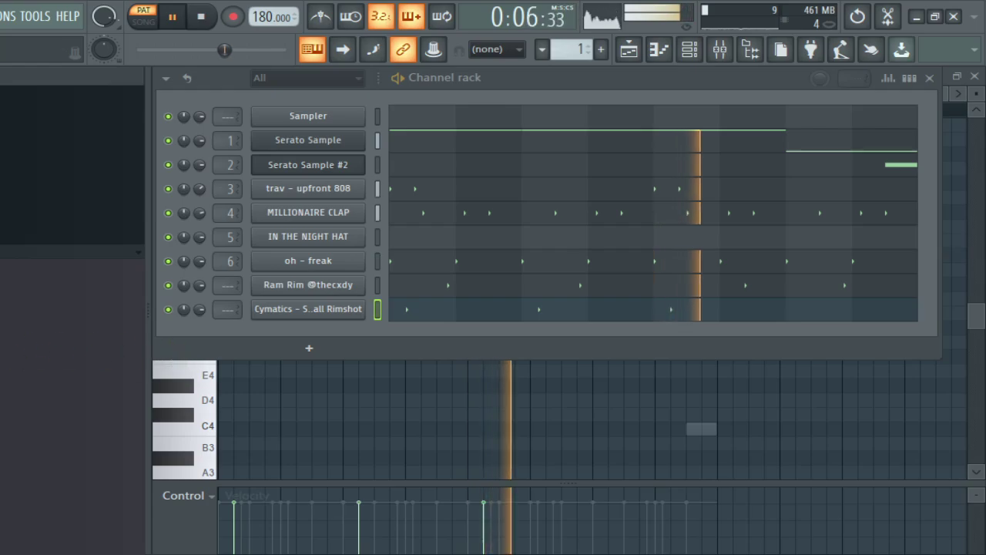
{"action": "key", "text": "space"}
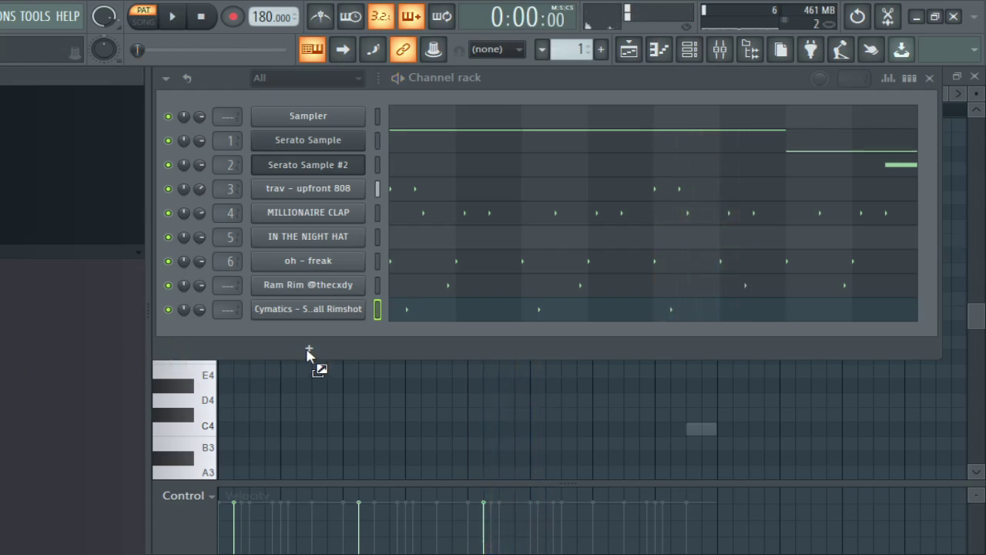
{"action": "left_click_drag", "start_coordinate": [308, 355], "coordinate": [308, 355]}
{"action": "left_click", "coordinate": [397, 335]}
{"action": "left_click", "coordinate": [205, 255]}
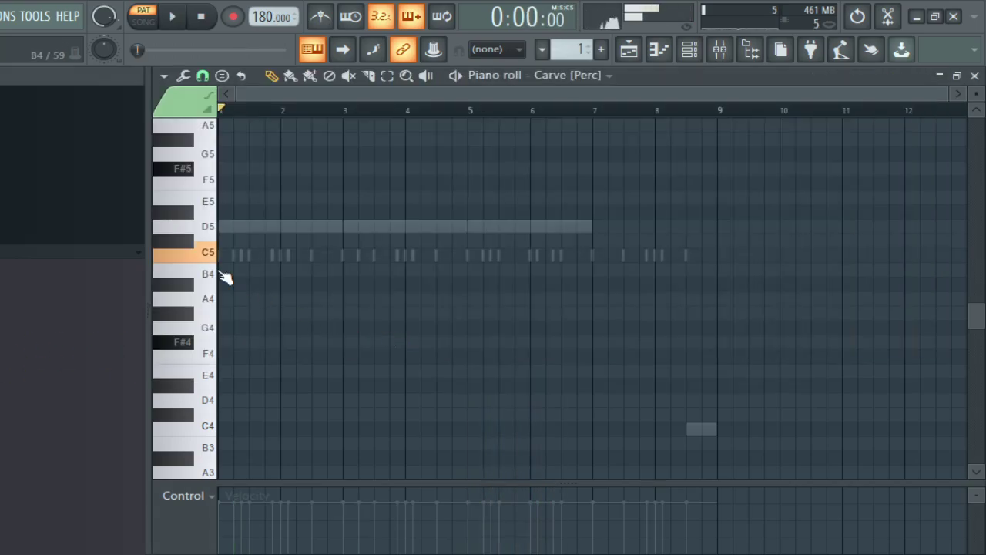
{"action": "left_click", "coordinate": [222, 256]}
{"action": "key", "text": "space"}
{"action": "key", "text": "space"}
{"action": "key", "text": "space"}
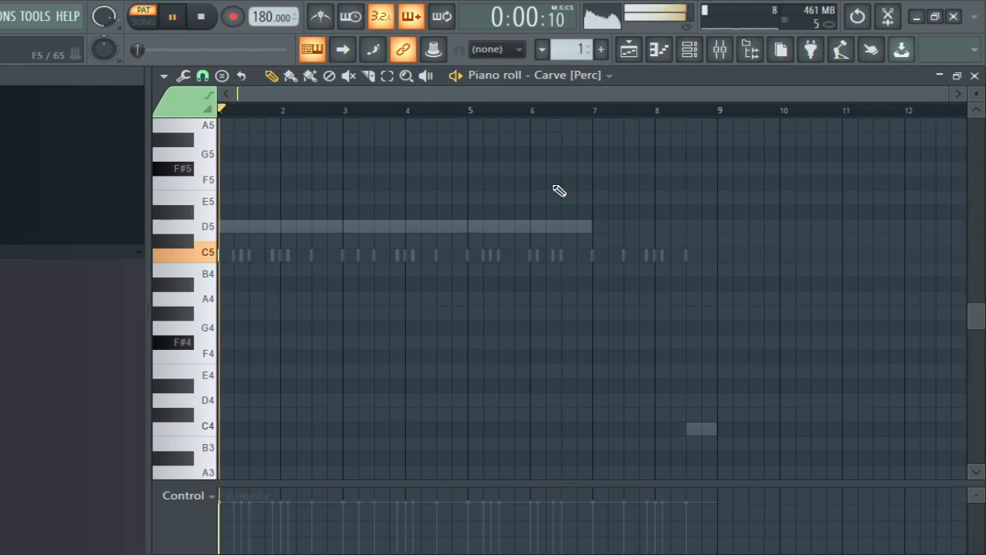
Step: Replace the Carve [Perc] sample with bluff drums_perc 4 and audition it in the beat
{"action": "left_click", "coordinate": [690, 52]}
{"action": "key", "text": "space"}
{"action": "key", "text": "space"}
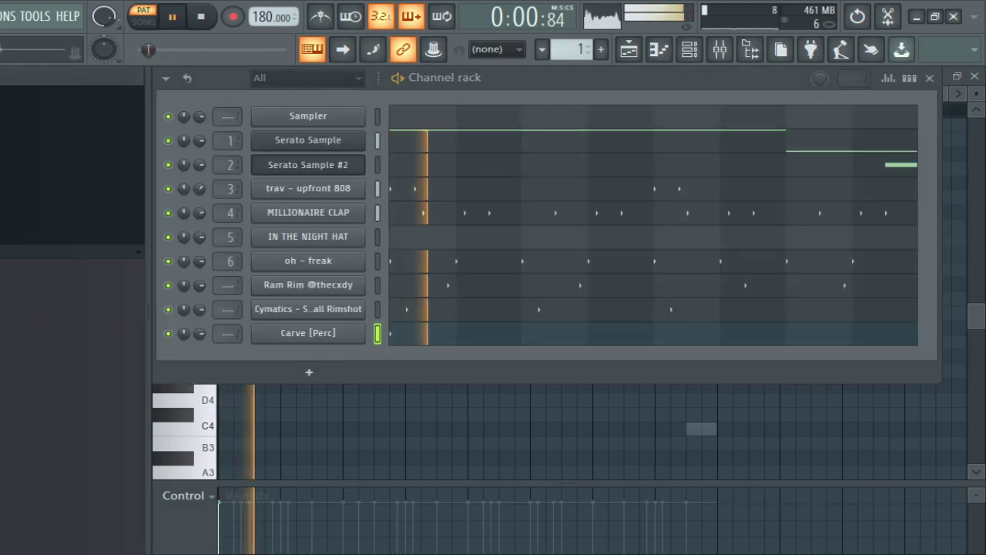
{"action": "left_click_drag", "start_coordinate": [333, 338], "coordinate": [335, 338]}
{"action": "key", "text": "space"}
{"action": "key", "text": "space"}
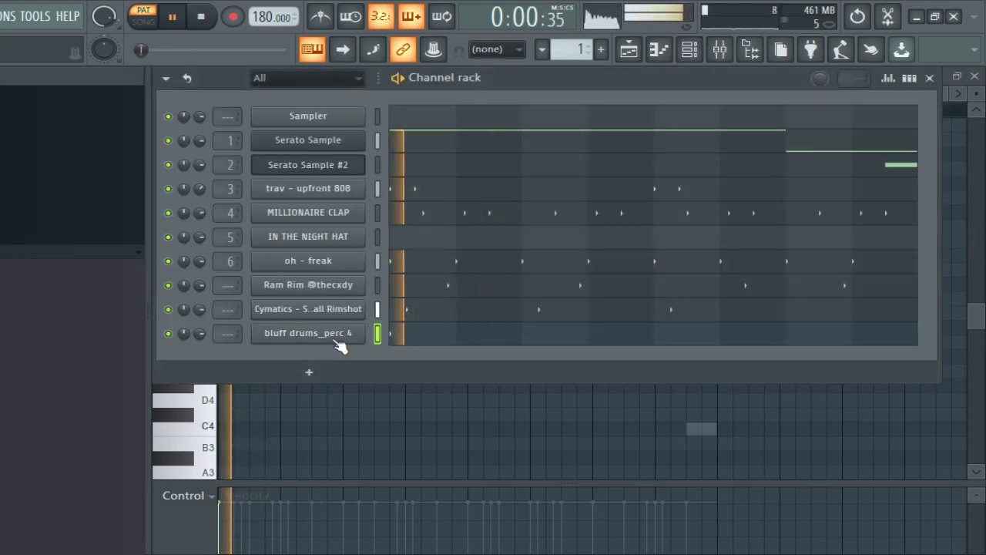
Step: Clear the opening bluff drums_perc 4 note and place C5 notes just before bars 5 and 9
{"action": "left_click", "coordinate": [403, 334]}
{"action": "left_click", "coordinate": [412, 340]}
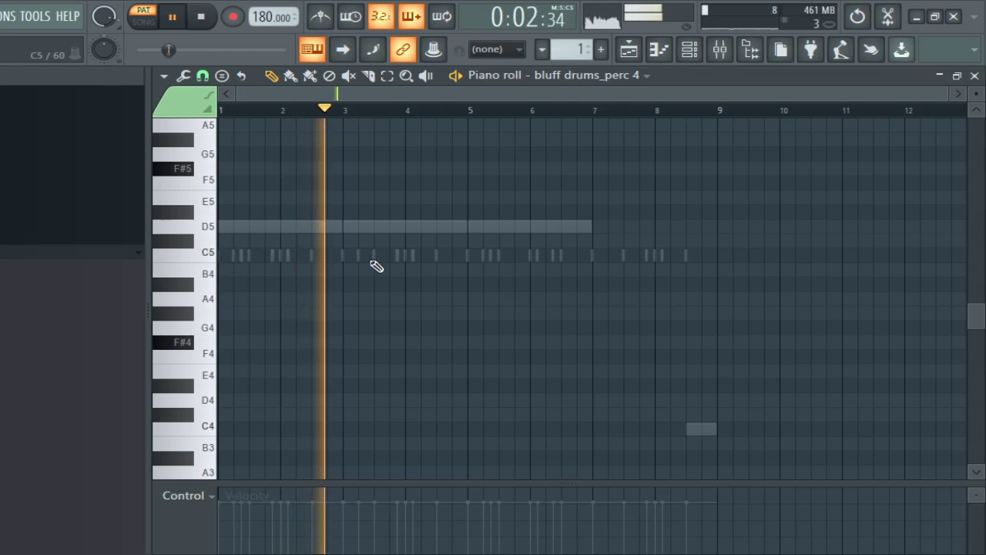
{"action": "scroll", "coordinate": [396, 116], "scroll_direction": "up", "scroll_amount": 2}
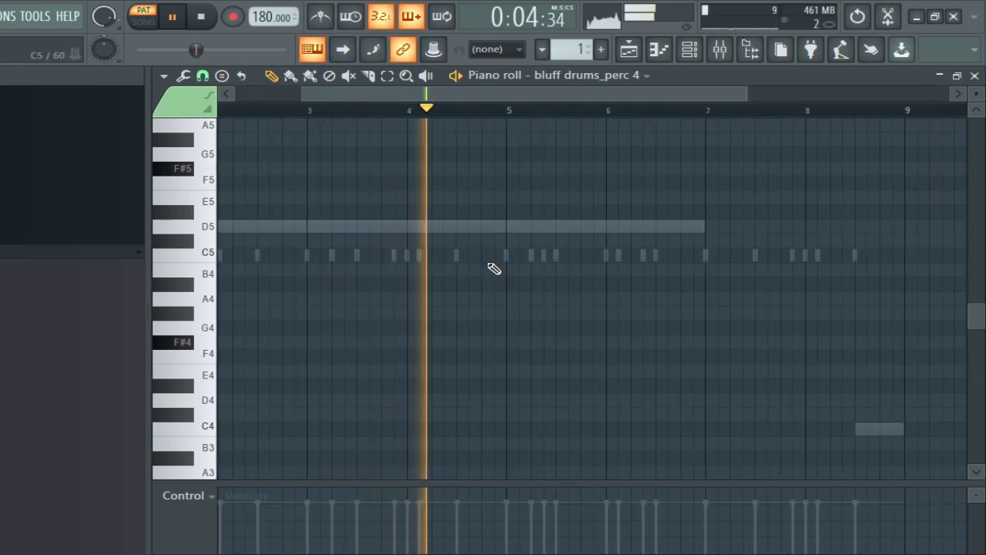
{"action": "left_click", "coordinate": [493, 256]}
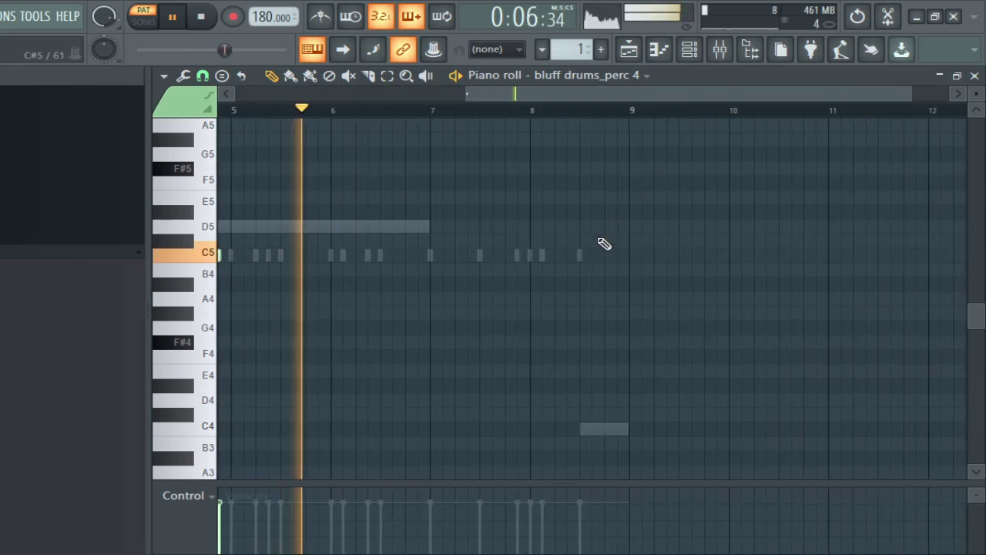
{"action": "left_click", "coordinate": [615, 256]}
{"action": "key", "text": "F6"}
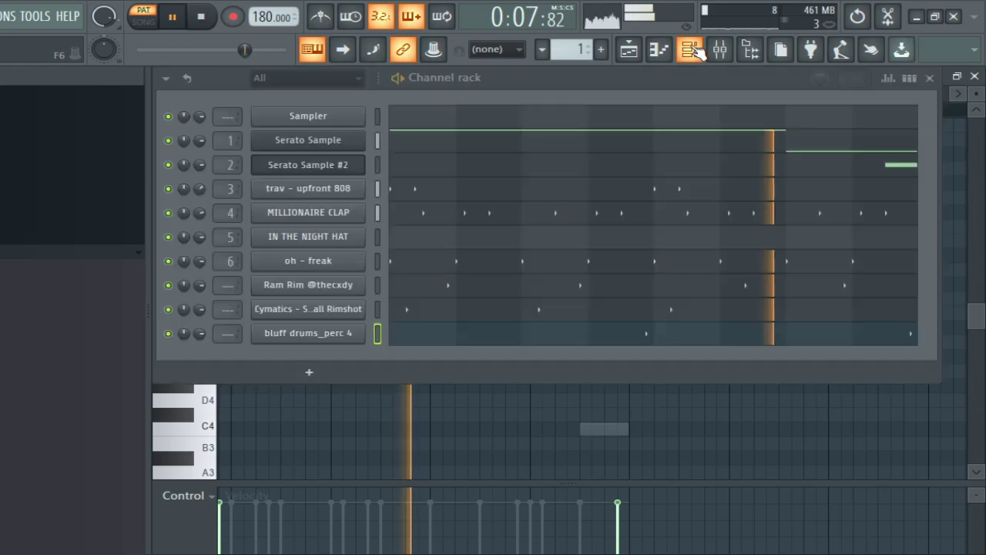
Step: Shift both bluff drums_perc 4 notes one step earlier, to the last beat of bars 4 and 8
{"action": "left_click", "coordinate": [324, 333]}
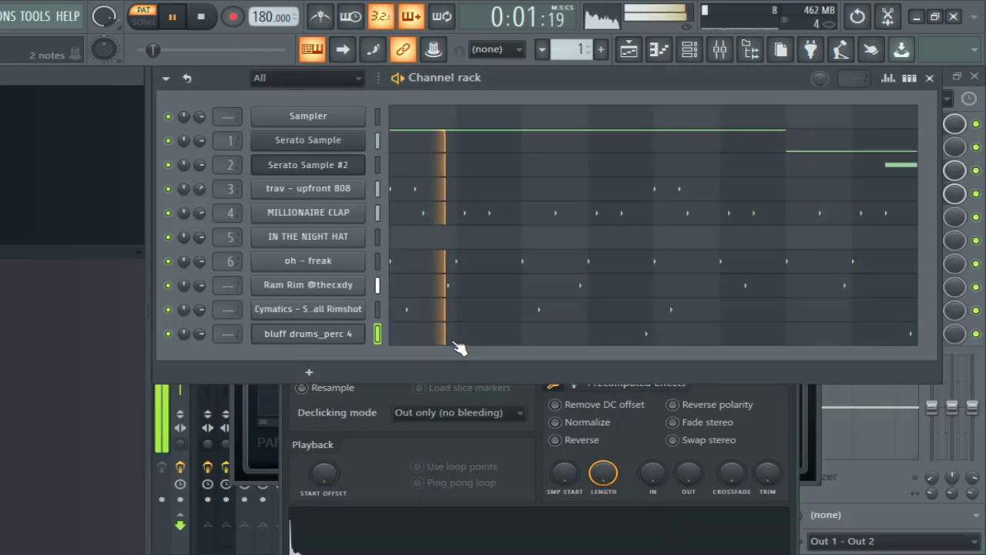
{"action": "key", "text": "F7"}
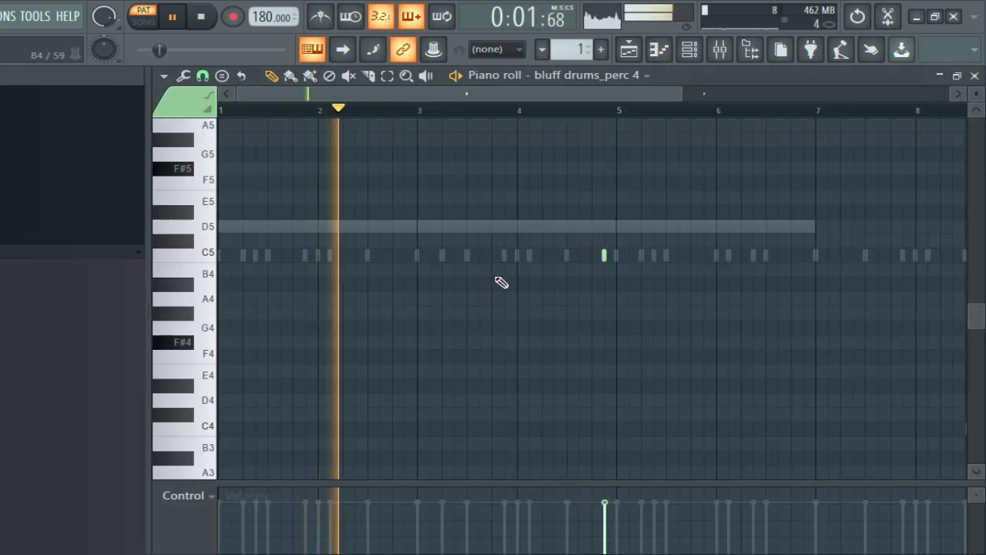
{"action": "left_click_drag", "start_coordinate": [587, 94], "coordinate": [685, 100]}
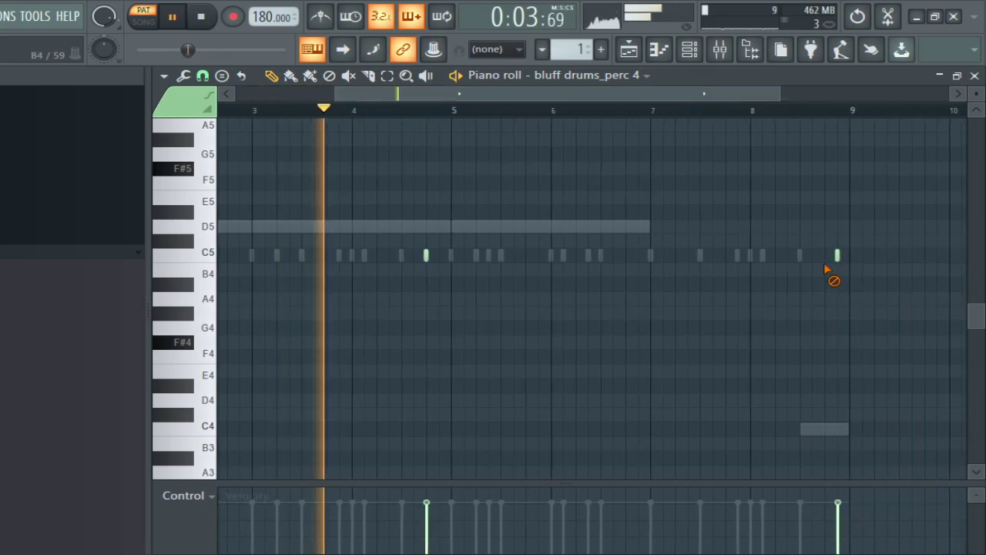
{"action": "right_click", "coordinate": [834, 258]}
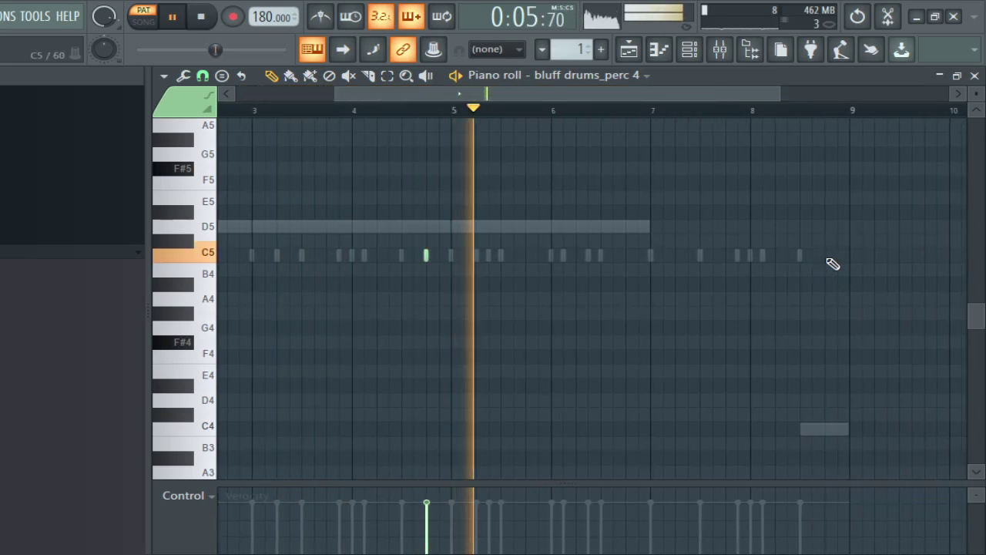
{"action": "left_click", "coordinate": [828, 258]}
{"action": "left_click", "coordinate": [688, 51]}
{"action": "left_click", "coordinate": [330, 333]}
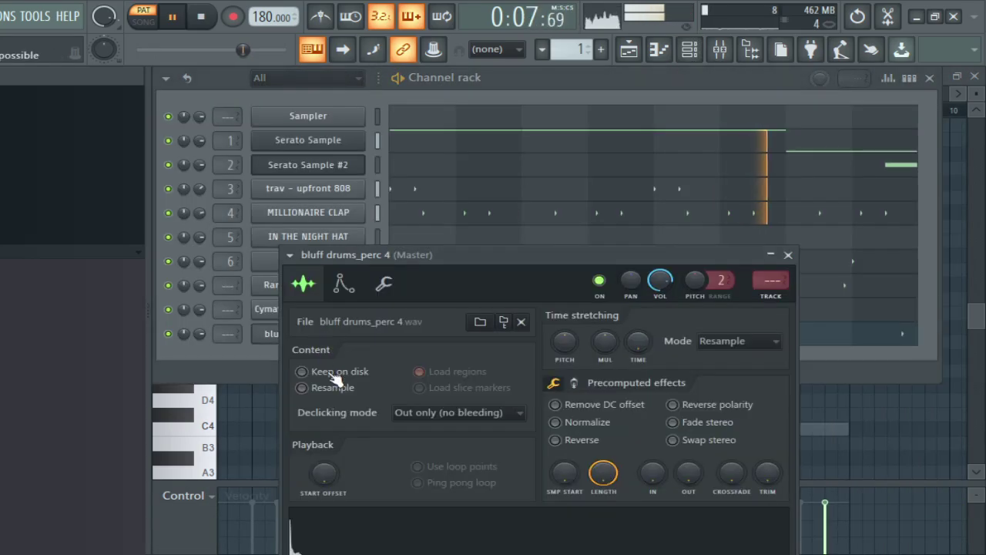
{"action": "left_click", "coordinate": [260, 350]}
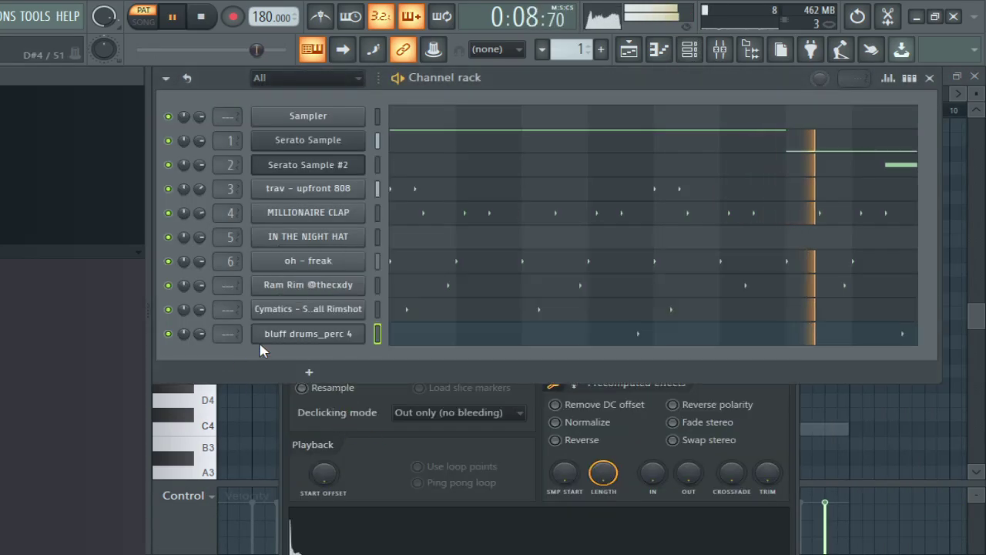
Step: Move Small Rimshot above Ram Rim and route Small Rimshot, Ram Rim and bluff drums_perc 4 to mixer tracks 7, 8 and 9
{"action": "left_click", "coordinate": [377, 308]}
{"action": "key", "text": "alt+Up"}
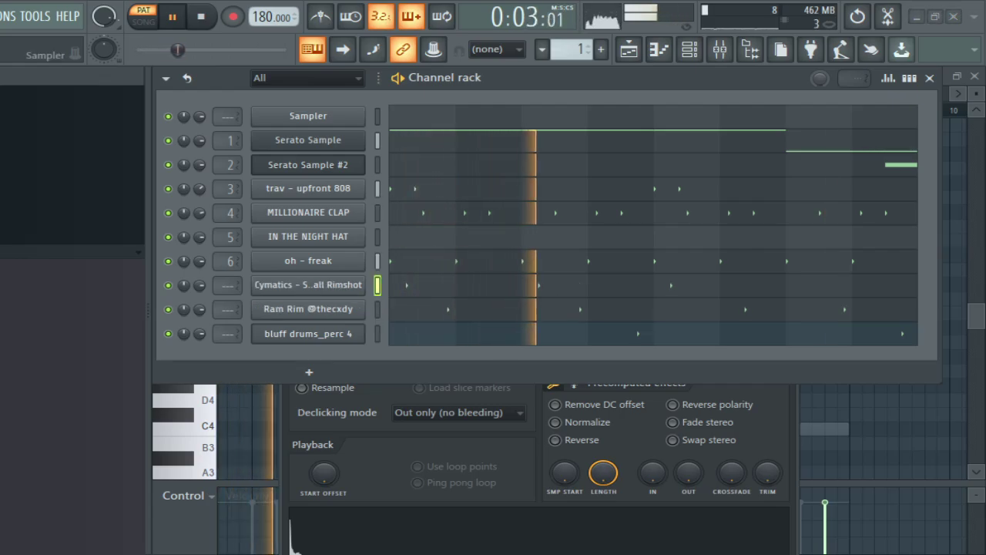
{"action": "left_click", "coordinate": [377, 335], "text": "shift"}
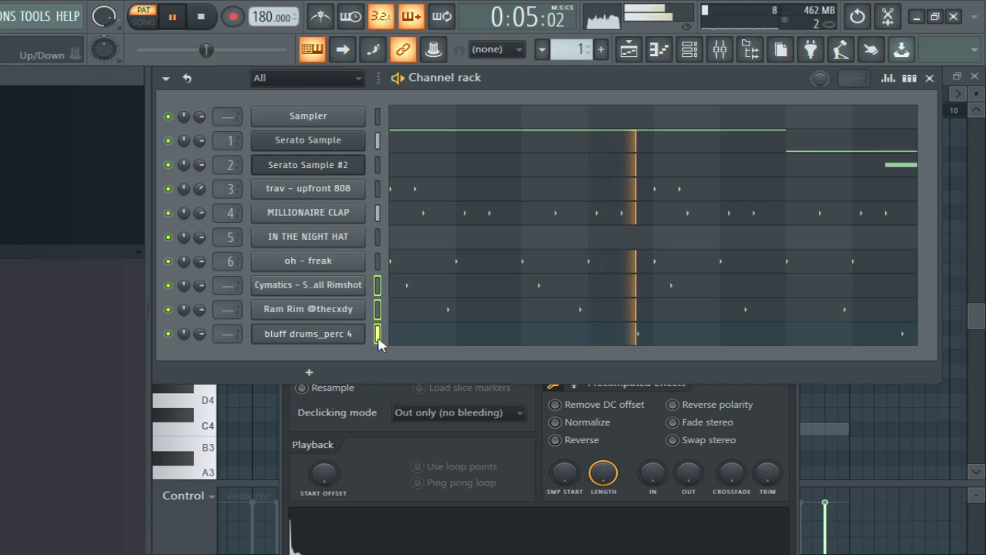
{"action": "key", "text": "ctrl+l"}
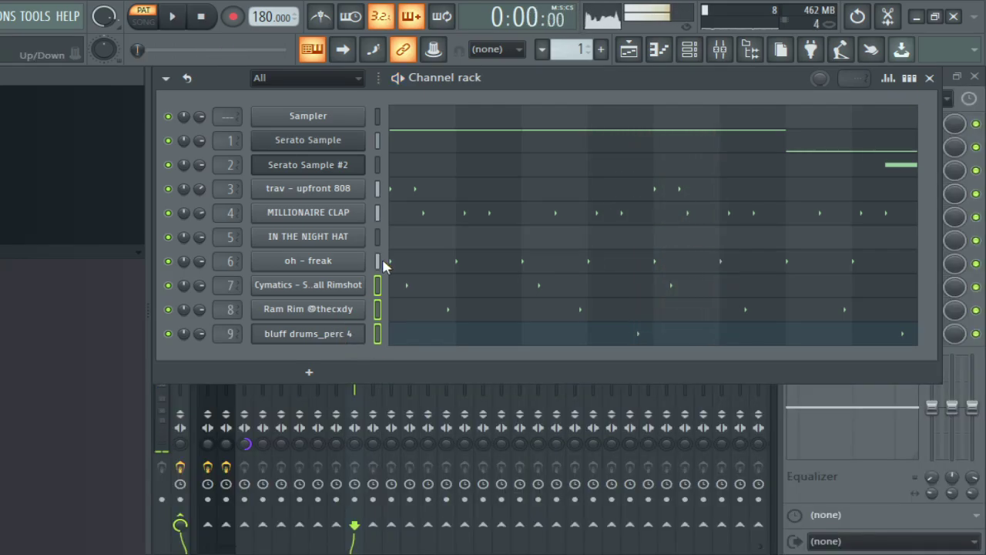
Step: Fill the IN THE NIGHT HAT channel with C5 notes every quarter bar across all eight bars and open its channel settings
{"action": "left_click", "coordinate": [377, 240]}
{"action": "key", "text": "F7"}
{"action": "left_click_drag", "start_coordinate": [397, 93], "coordinate": [301, 92]}
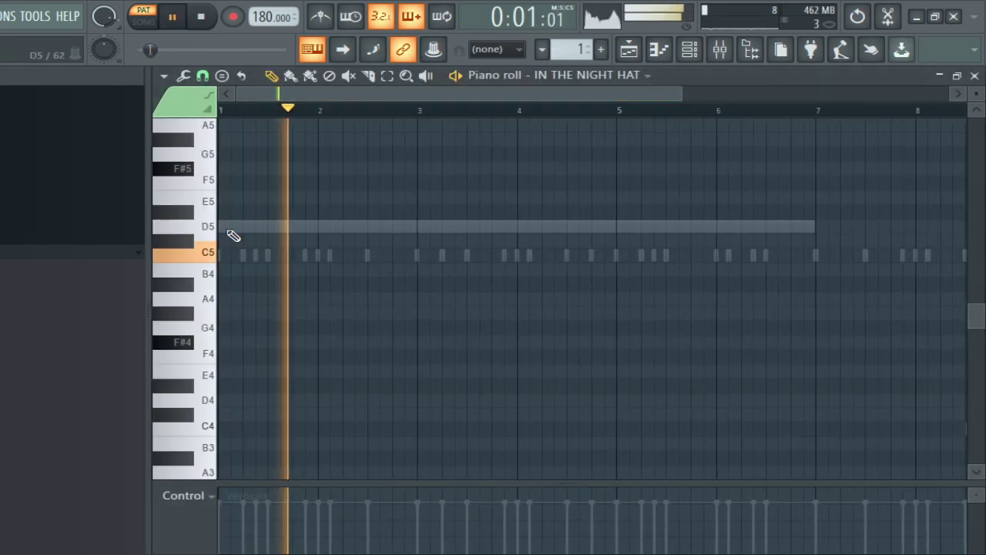
{"action": "left_click", "coordinate": [690, 48]}
{"action": "left_click", "coordinate": [409, 275]}
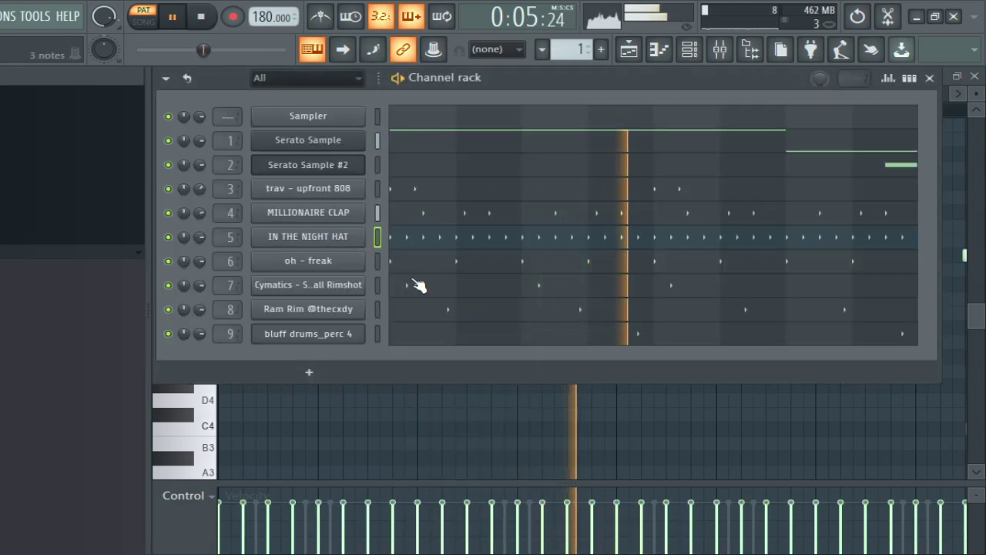
{"action": "left_click", "coordinate": [308, 236]}
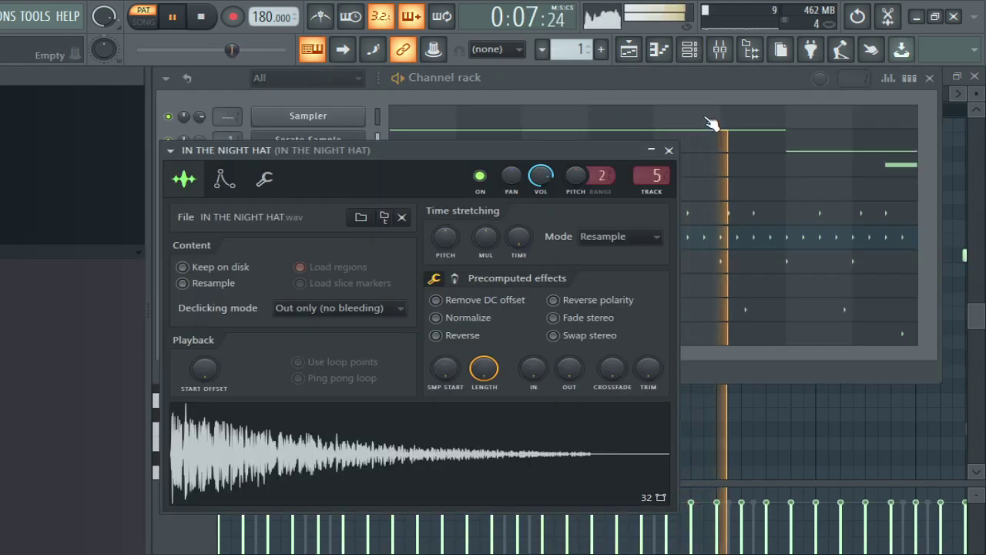
Step: Lower the mixer faders of Small Rimshot and Ram Rim moderately and the bluff drums_perc 4 fader slightly
{"action": "left_click", "coordinate": [720, 49]}
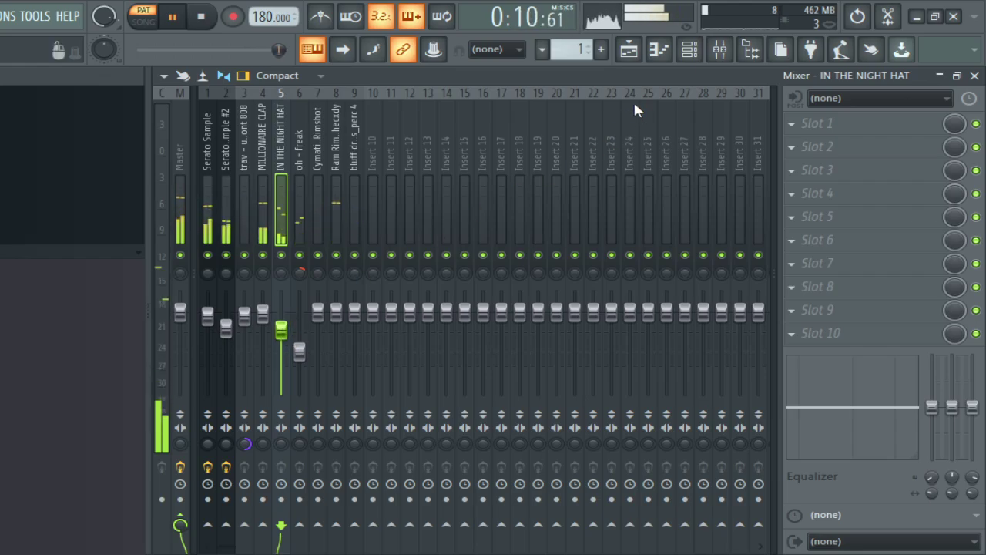
{"action": "key", "text": "F6"}
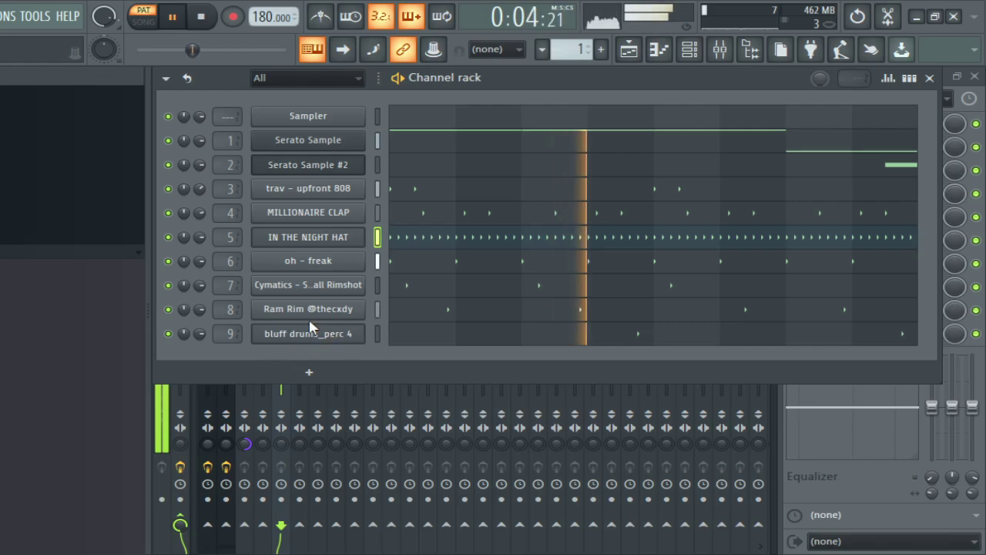
{"action": "key", "text": "F6"}
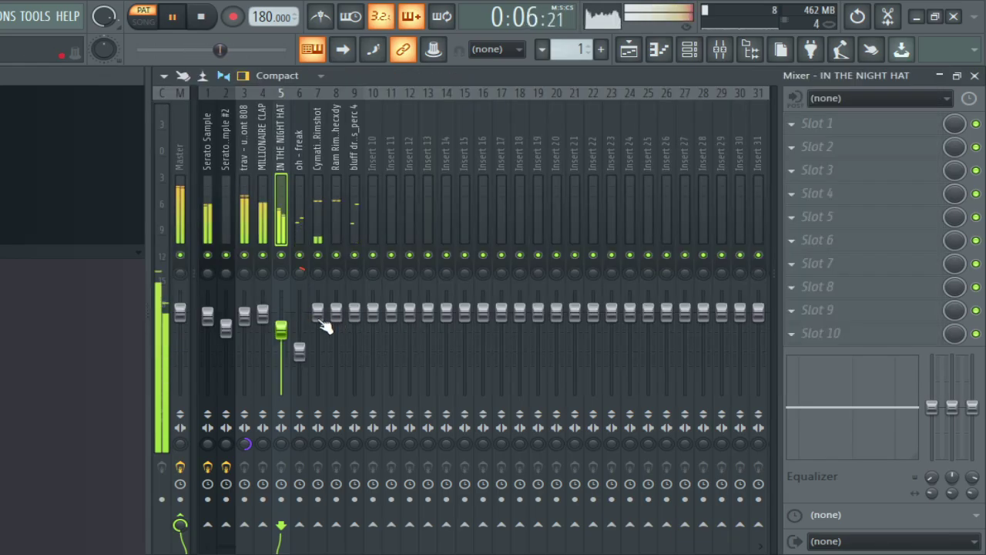
{"action": "left_click", "coordinate": [323, 319]}
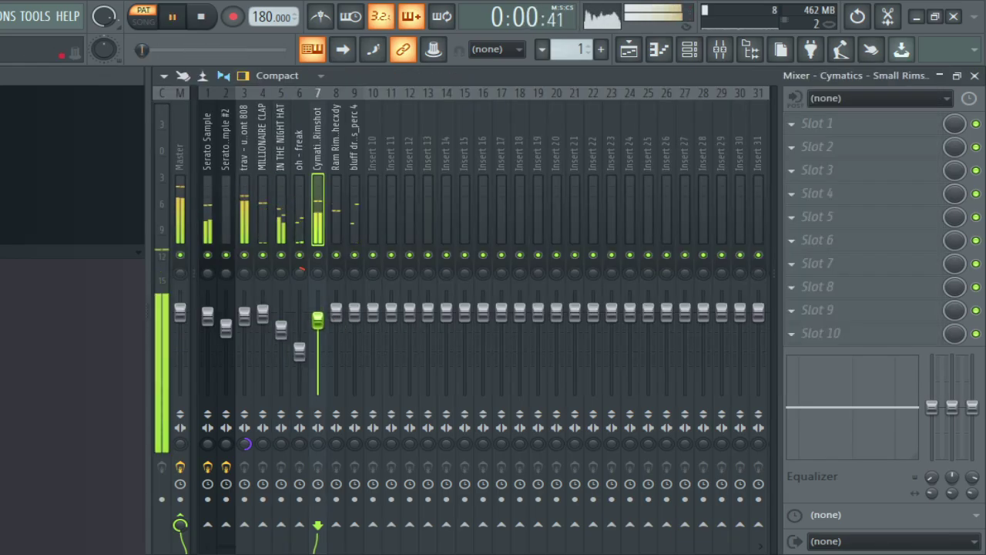
{"action": "left_click_drag", "start_coordinate": [317, 320], "coordinate": [336, 323]}
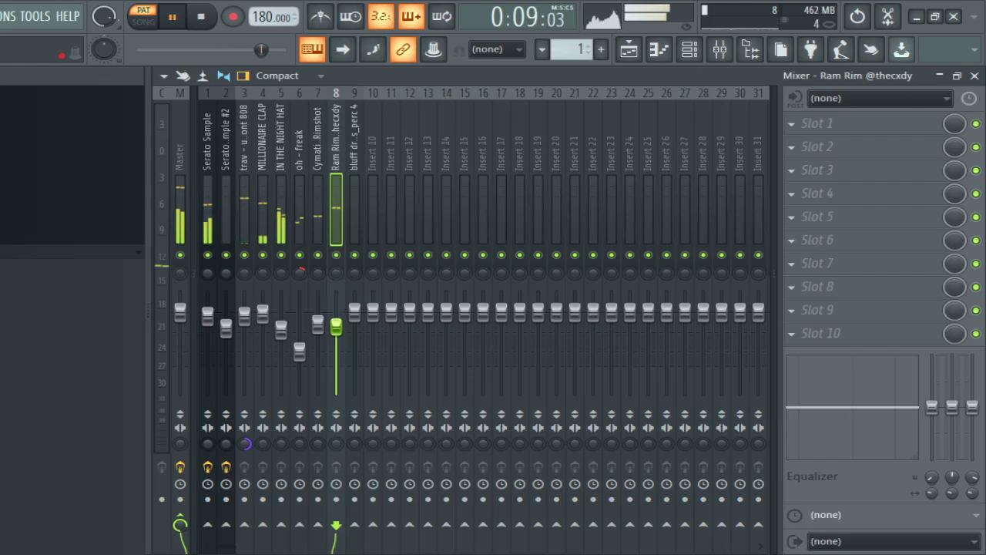
{"action": "left_click_drag", "start_coordinate": [354, 311], "coordinate": [355, 320]}
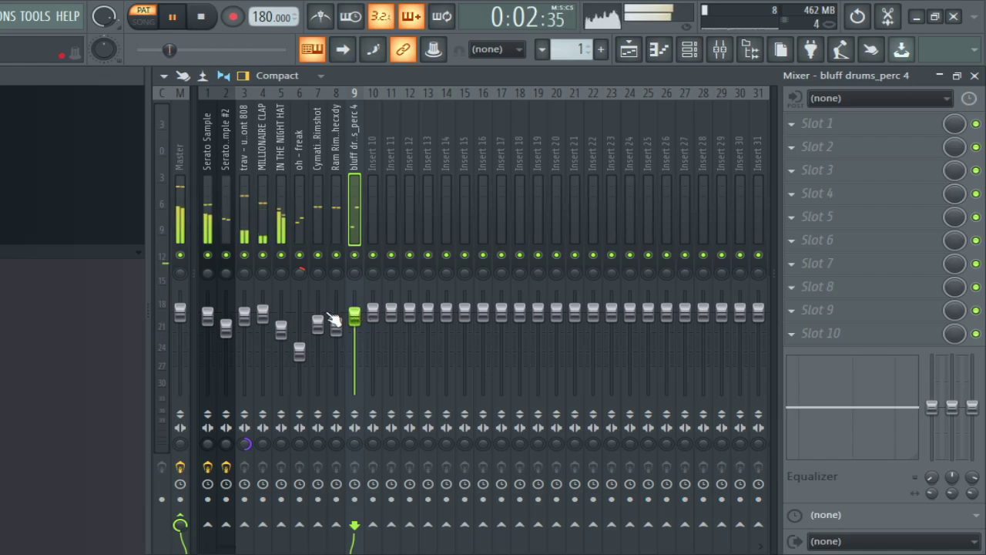
{"action": "left_click", "coordinate": [317, 324]}
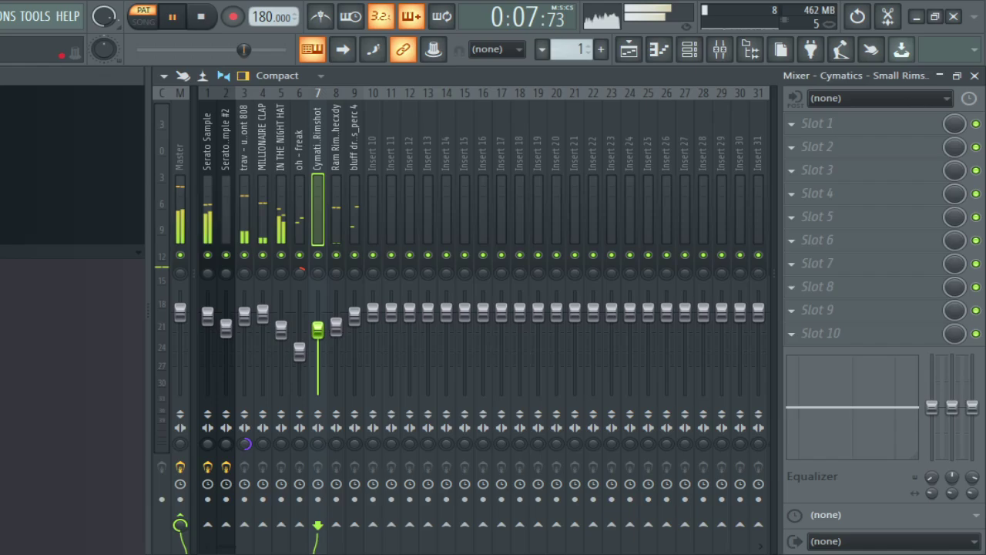
Step: Lower the Ram Rim fader slightly, pan that track slightly right, and pan bluff drums_perc 4 slightly left in the mixer
{"action": "left_click", "coordinate": [336, 327]}
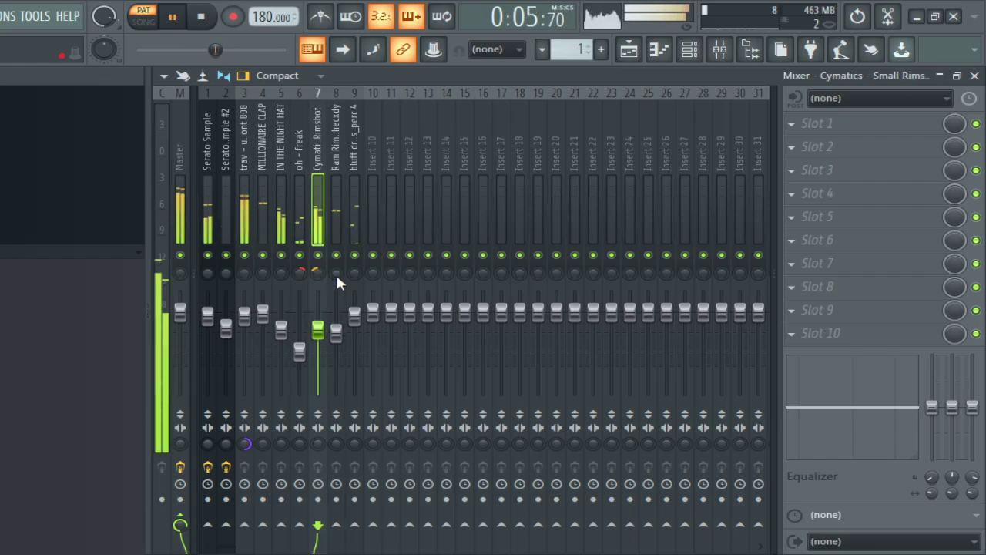
{"action": "left_click", "coordinate": [336, 273]}
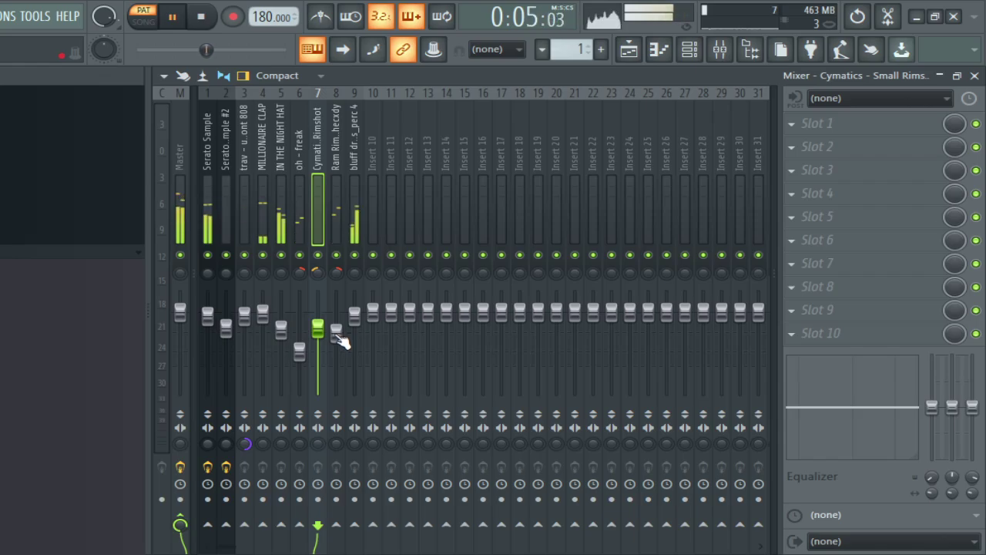
{"action": "left_click", "coordinate": [339, 338]}
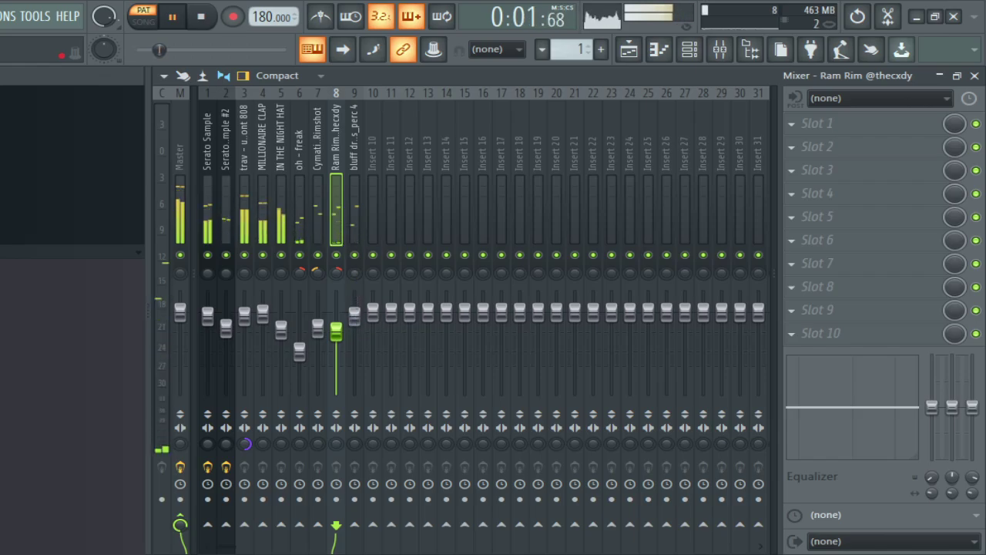
{"action": "left_click", "coordinate": [356, 266]}
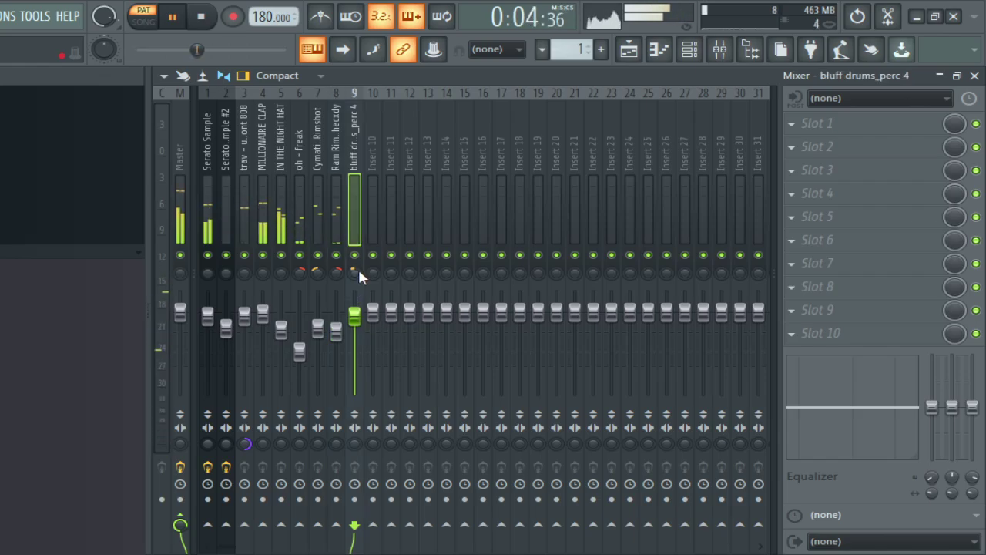
{"action": "left_click", "coordinate": [689, 48]}
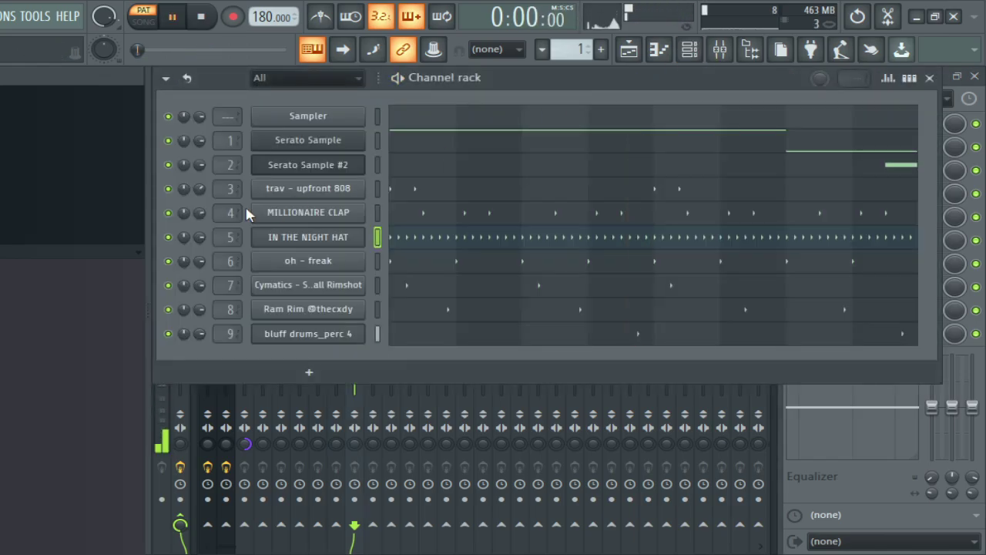
{"action": "right_click", "coordinate": [168, 165]}
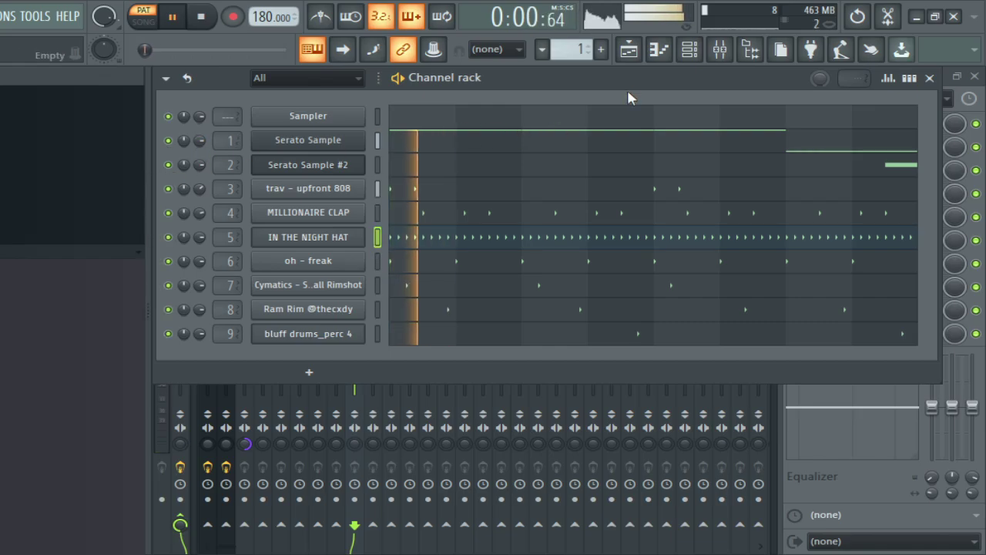
{"action": "left_click", "coordinate": [628, 49]}
{"action": "left_click", "coordinate": [213, 75]}
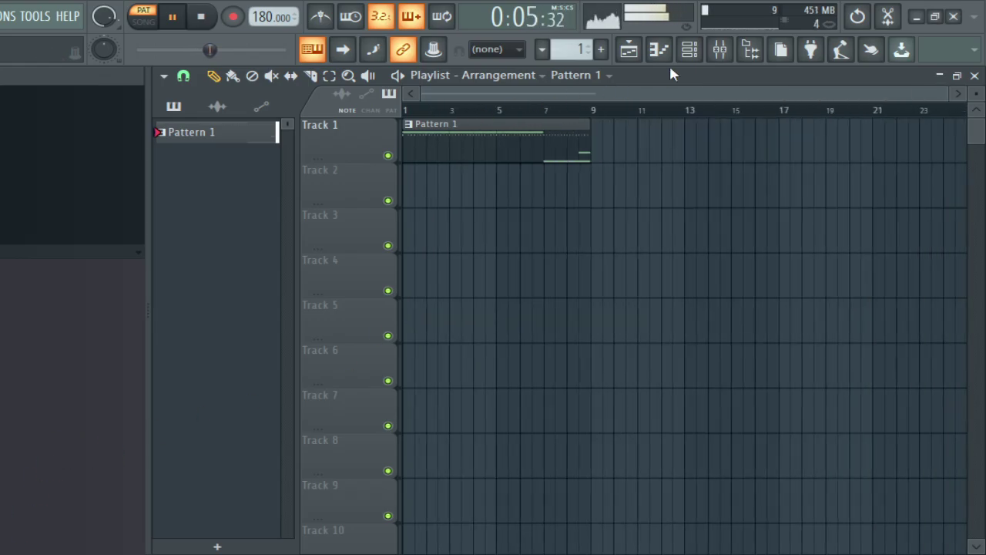
Step: Try the Serato Sample melody in Pattern 1 with its three D5 notes moved down to F4
{"action": "left_click", "coordinate": [689, 49]}
{"action": "left_click", "coordinate": [424, 148]}
{"action": "left_click", "coordinate": [418, 145]}
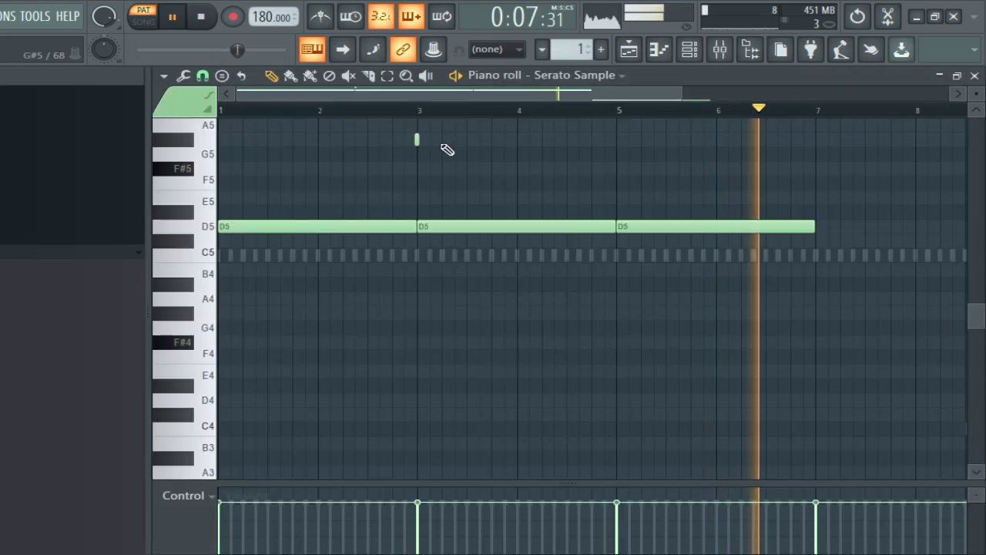
{"action": "right_click", "coordinate": [438, 141]}
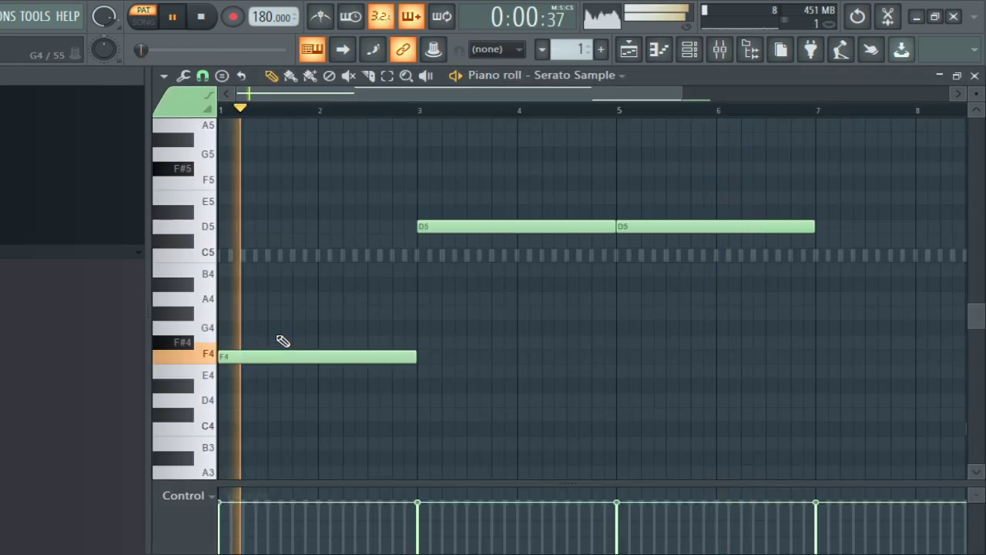
{"action": "scroll", "coordinate": [315, 223], "scroll_direction": "down", "scroll_amount": 3}
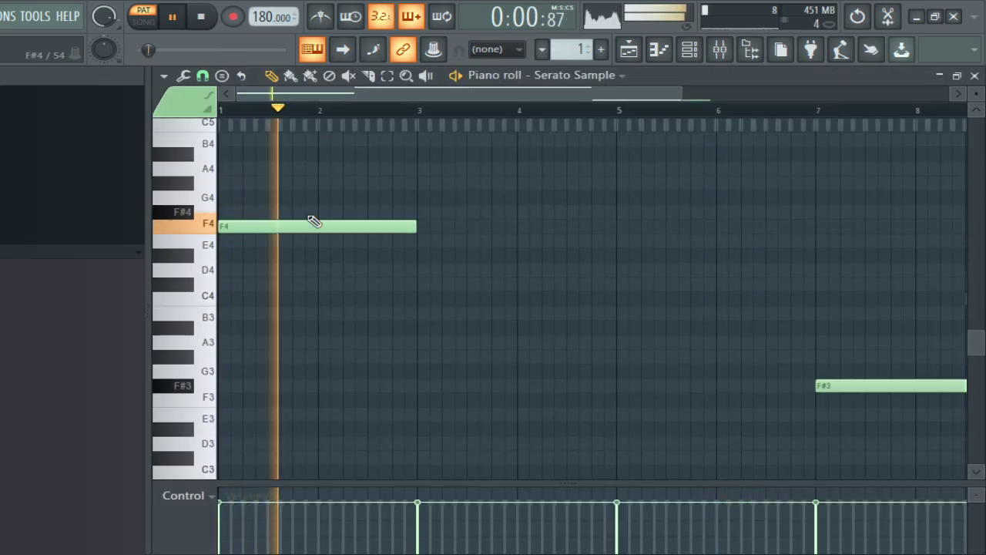
{"action": "scroll", "coordinate": [392, 116], "scroll_direction": "down", "scroll_amount": 2}
{"action": "scroll", "coordinate": [332, 297], "scroll_direction": "up", "scroll_amount": 3}
{"action": "left_click_drag", "start_coordinate": [366, 226], "coordinate": [363, 356]}
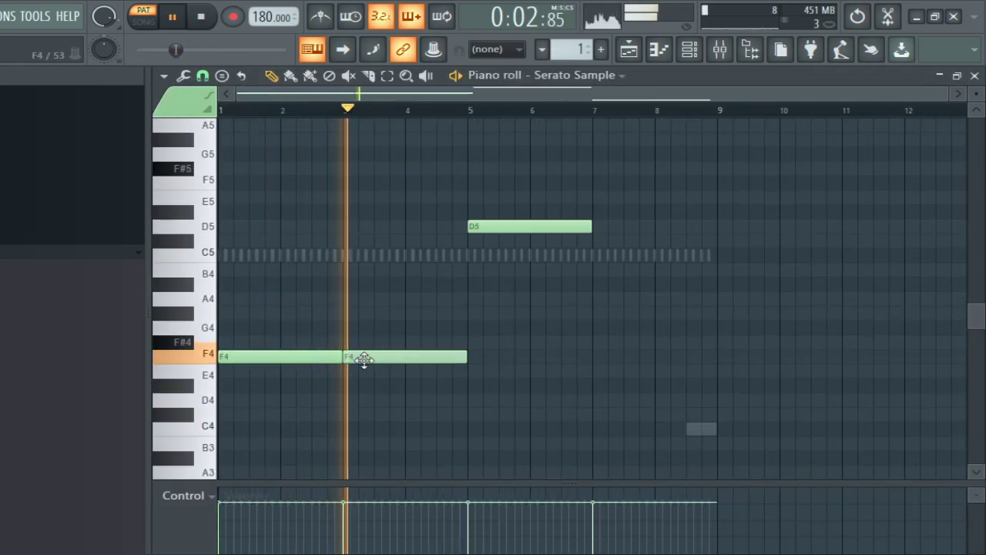
{"action": "scroll", "coordinate": [474, 258], "scroll_direction": "down", "scroll_amount": 1}
{"action": "left_click_drag", "start_coordinate": [502, 182], "coordinate": [506, 315]}
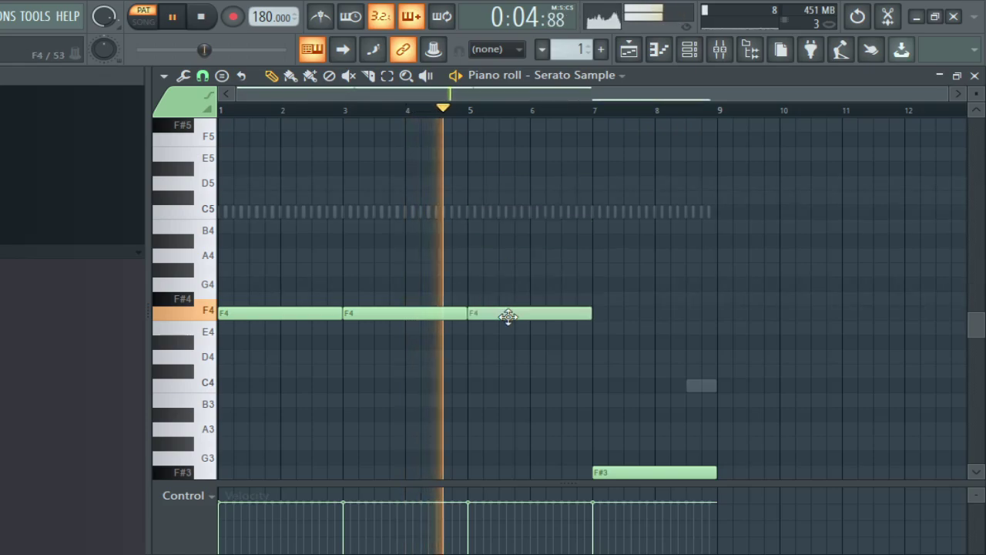
Step: Try moving the three F4 notes of the Serato Sample part up to C5 while listening
{"action": "scroll", "coordinate": [436, 310], "scroll_direction": "down", "scroll_amount": 3}
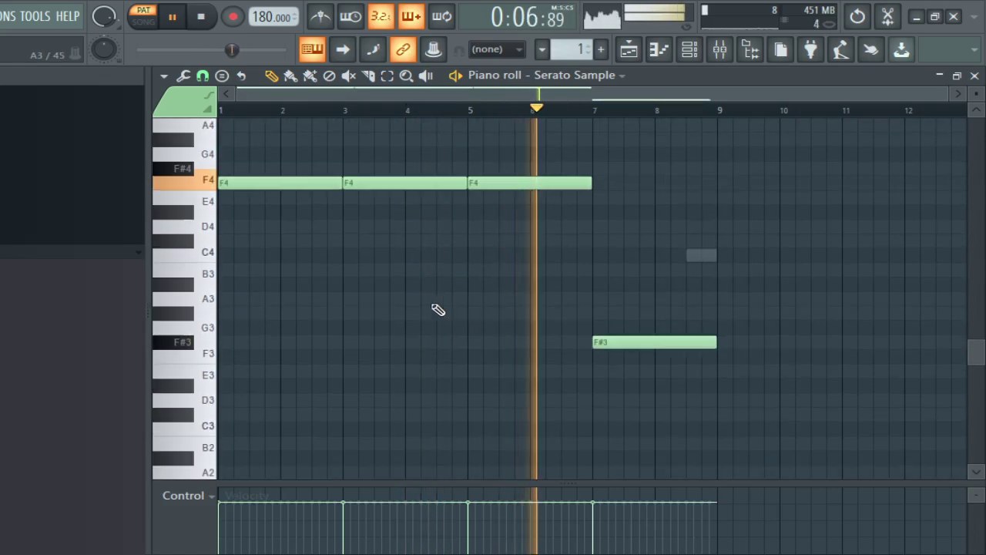
{"action": "scroll", "coordinate": [367, 275], "scroll_direction": "up", "scroll_amount": 2}
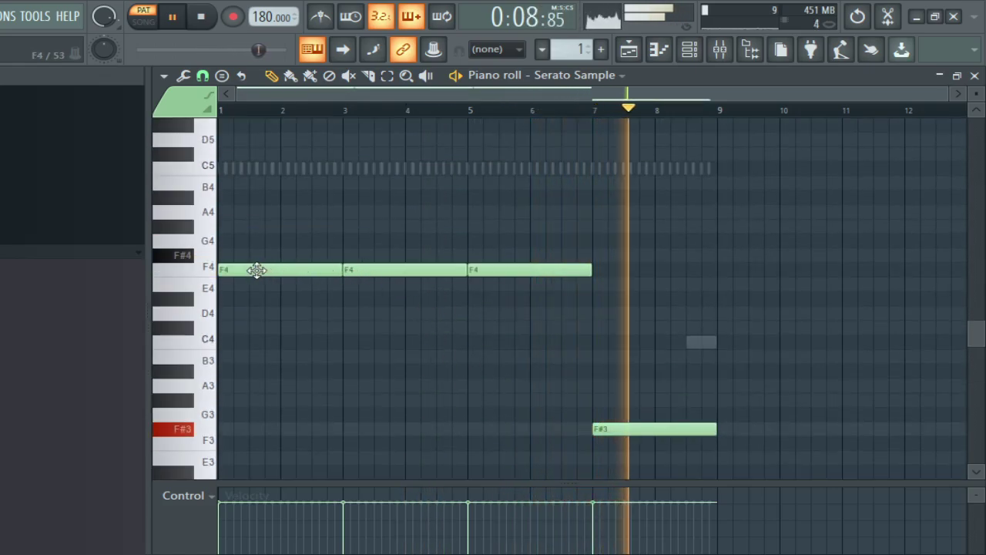
{"action": "left_click_drag", "start_coordinate": [255, 271], "coordinate": [246, 168]}
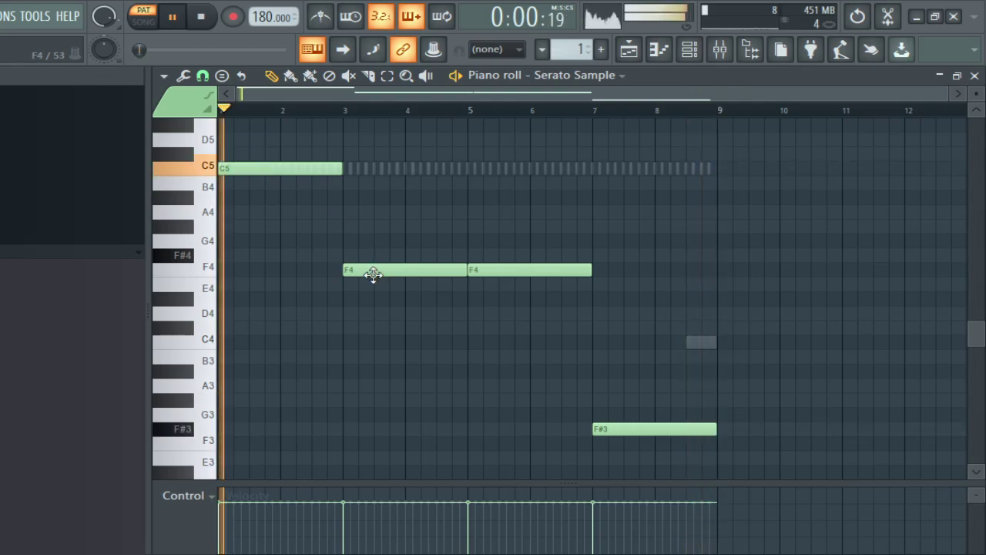
{"action": "left_click_drag", "start_coordinate": [373, 273], "coordinate": [372, 174]}
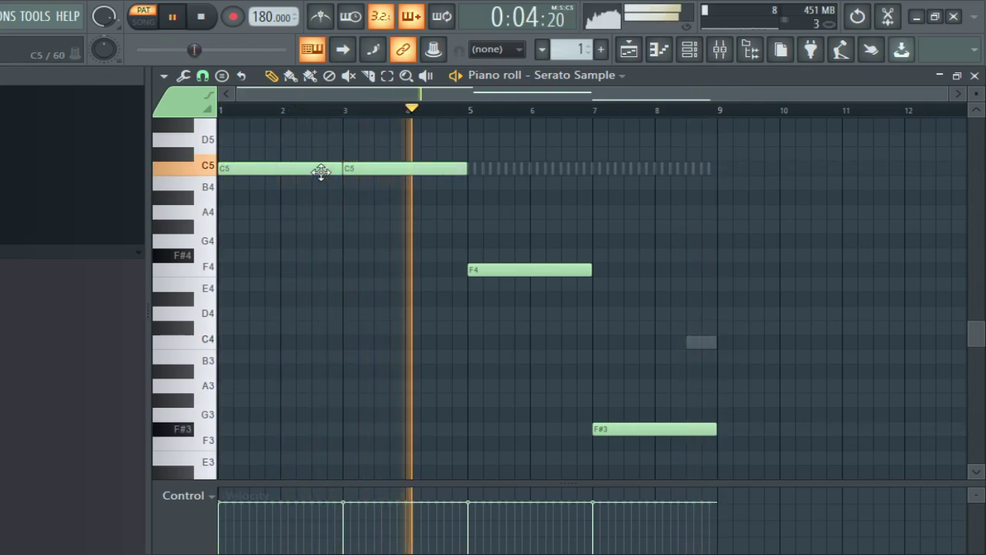
{"action": "left_click_drag", "start_coordinate": [479, 267], "coordinate": [478, 165]}
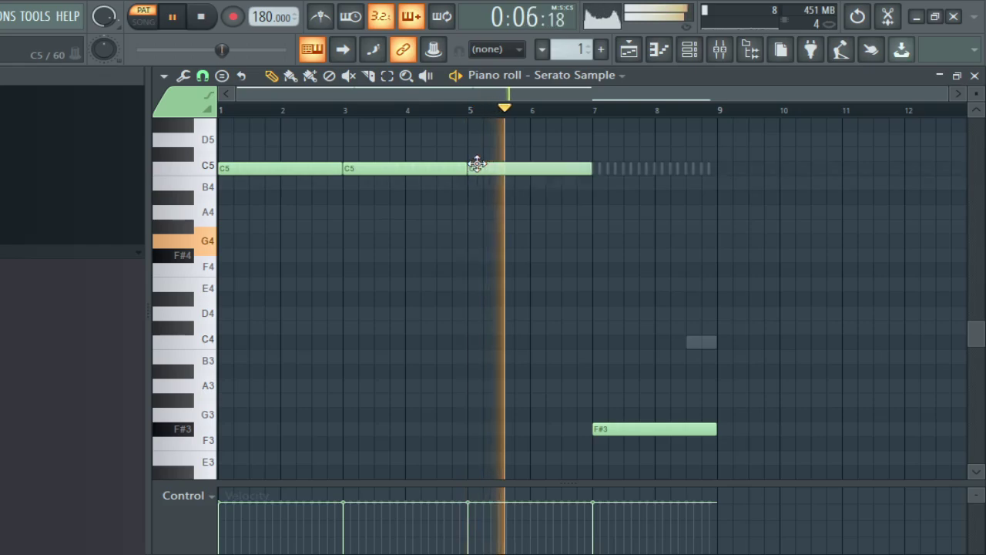
{"action": "scroll", "coordinate": [378, 259], "scroll_direction": "down", "scroll_amount": 2}
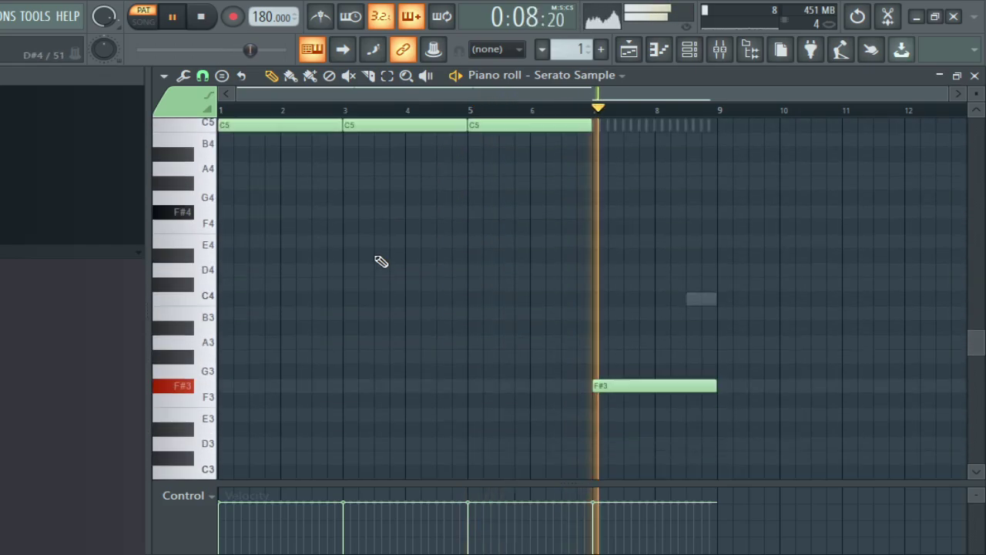
{"action": "scroll", "coordinate": [326, 292], "scroll_direction": "up", "scroll_amount": 6}
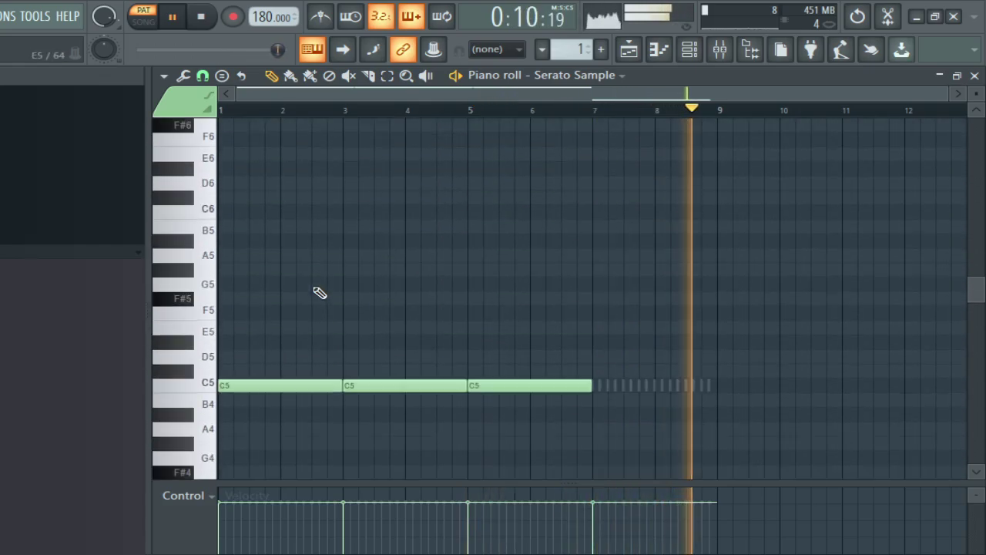
{"action": "scroll", "coordinate": [318, 290], "scroll_direction": "down", "scroll_amount": 6}
{"action": "scroll", "coordinate": [315, 289], "scroll_direction": "up", "scroll_amount": 3}
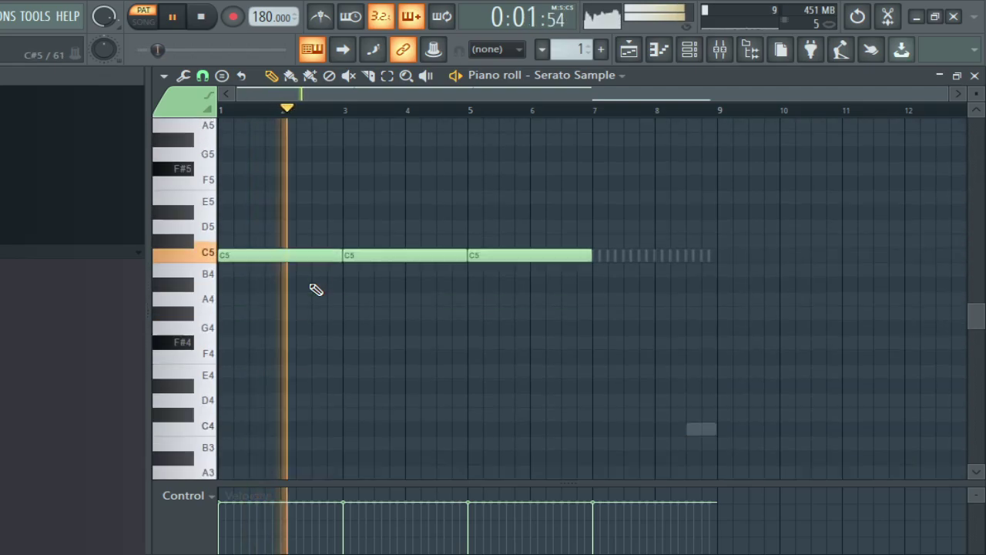
{"action": "scroll", "coordinate": [316, 285], "scroll_direction": "down", "scroll_amount": 2}
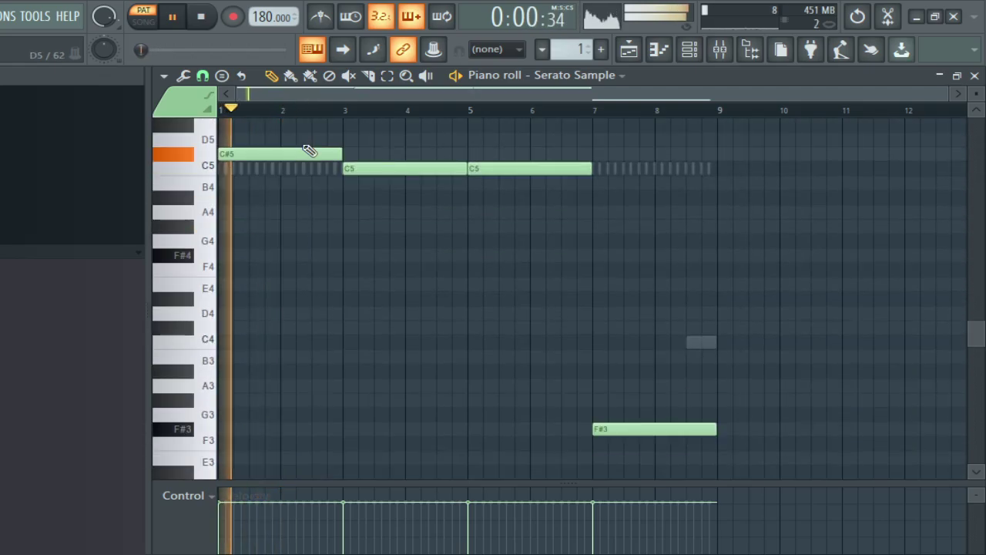
Step: Stop playback and return the Serato Sample part to three consecutive two-bar D5 notes, starting at bars 1, 3 and 5
{"action": "key", "text": "space"}
{"action": "left_click_drag", "start_coordinate": [303, 141], "coordinate": [256, 142]}
{"action": "right_click", "coordinate": [265, 153]}
{"action": "right_click", "coordinate": [370, 168]}
{"action": "right_click", "coordinate": [481, 168]}
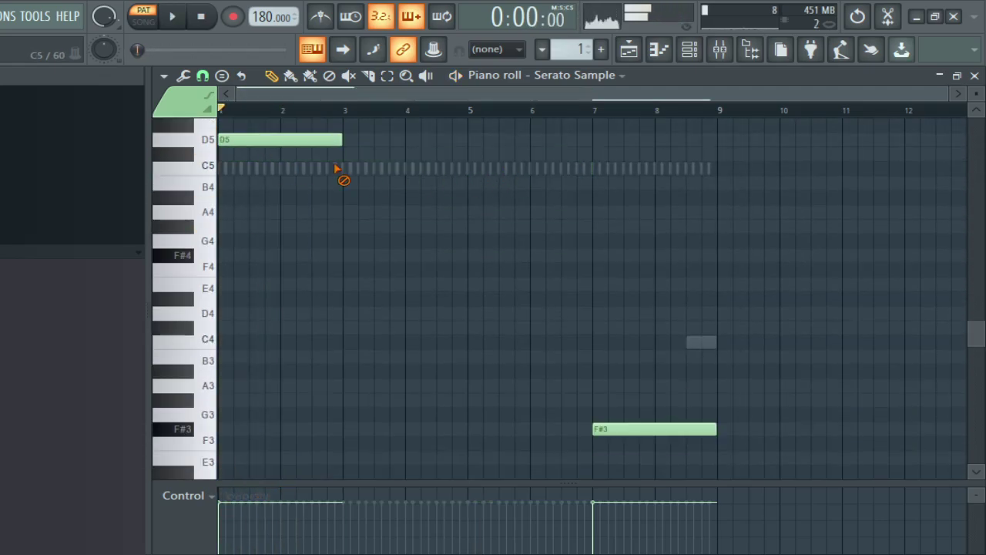
{"action": "left_click", "coordinate": [341, 136]}
{"action": "left_click_drag", "start_coordinate": [500, 151], "coordinate": [466, 131]}
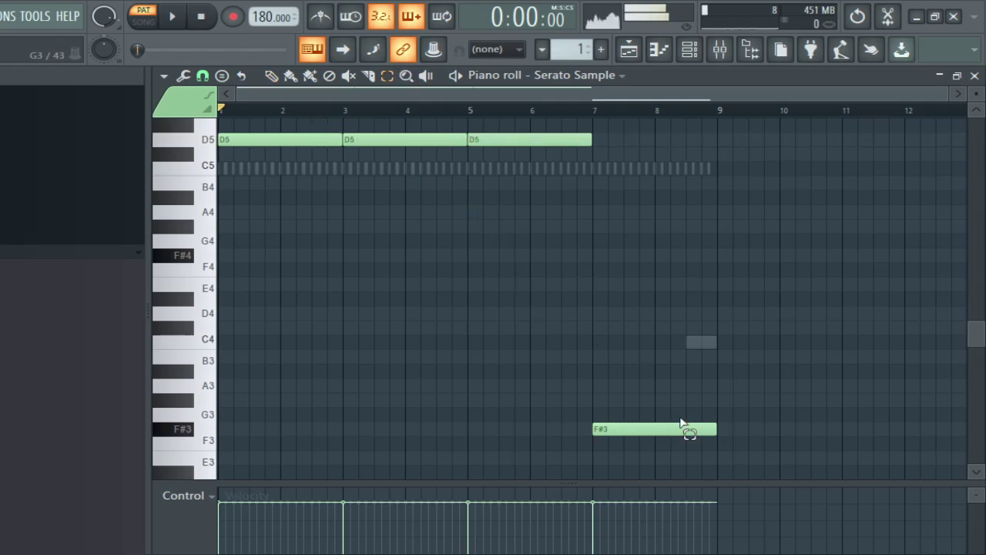
Step: Copy all Serato Sample notes, create Pattern 2, and make its clip on Track 1 of the Playlist span bars 1 to 9
{"action": "left_click_drag", "start_coordinate": [681, 423], "coordinate": [224, 112]}
{"action": "left_click", "coordinate": [630, 56]}
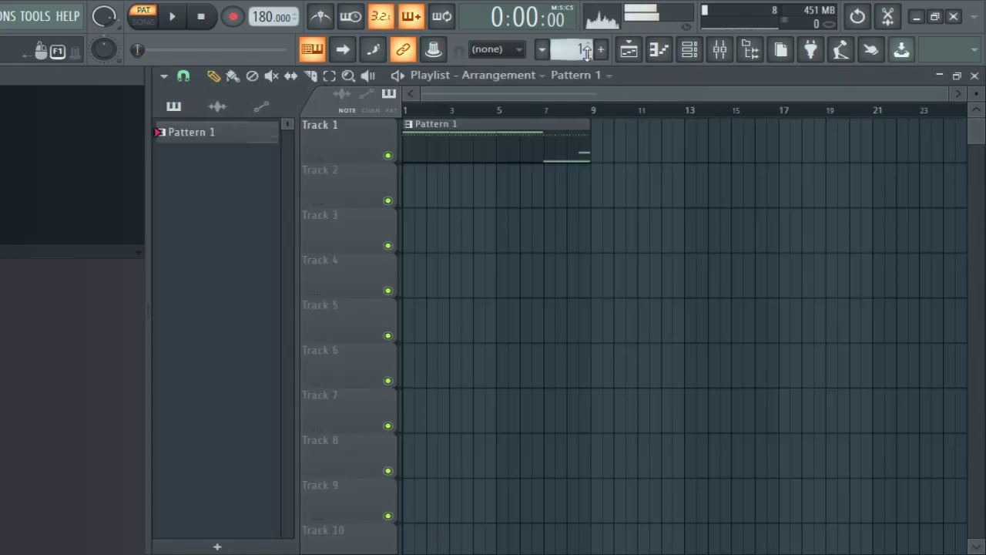
{"action": "left_click", "coordinate": [602, 50]}
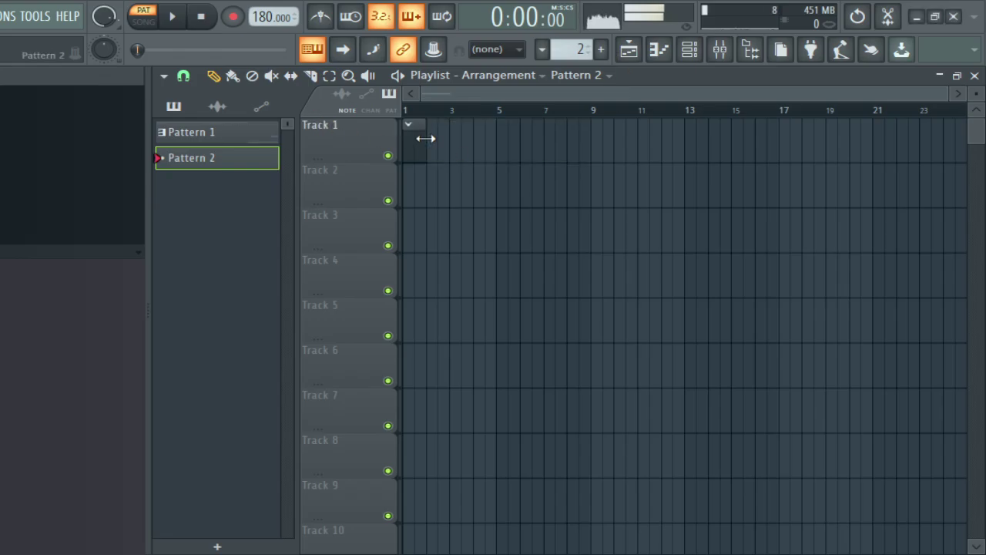
{"action": "left_click_drag", "start_coordinate": [426, 138], "coordinate": [588, 146]}
Step: Paste the copied notes into the Serato Sample piano roll of Pattern 2
{"action": "key", "text": "space"}
{"action": "double_click", "coordinate": [568, 145]}
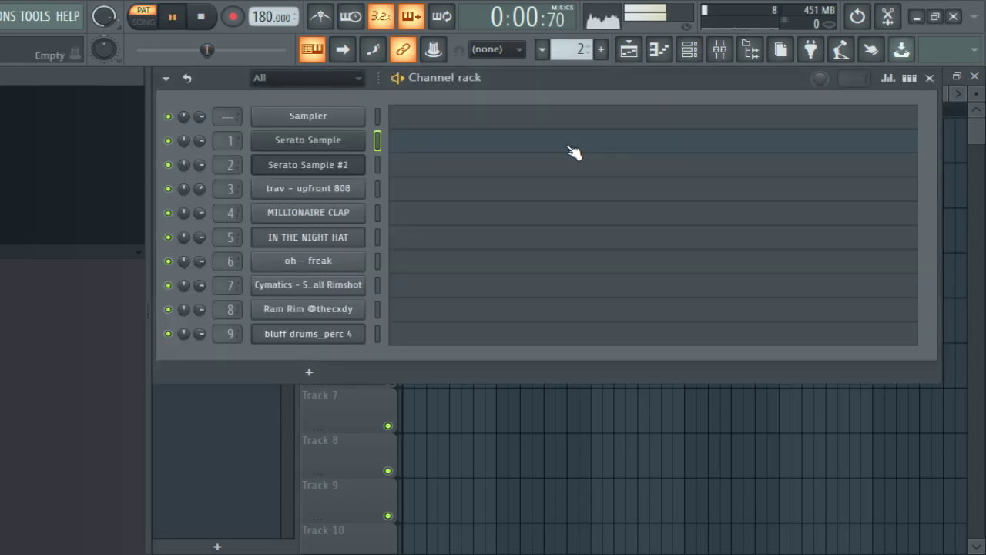
{"action": "left_click", "coordinate": [411, 144]}
{"action": "key", "text": "ctrl+v"}
{"action": "key", "text": "space"}
Step: Reduce Pattern 2 to its first D5 note lengthened to about bar 5, and trim its Playlist clip to end at bar 5
{"action": "right_click", "coordinate": [392, 164]}
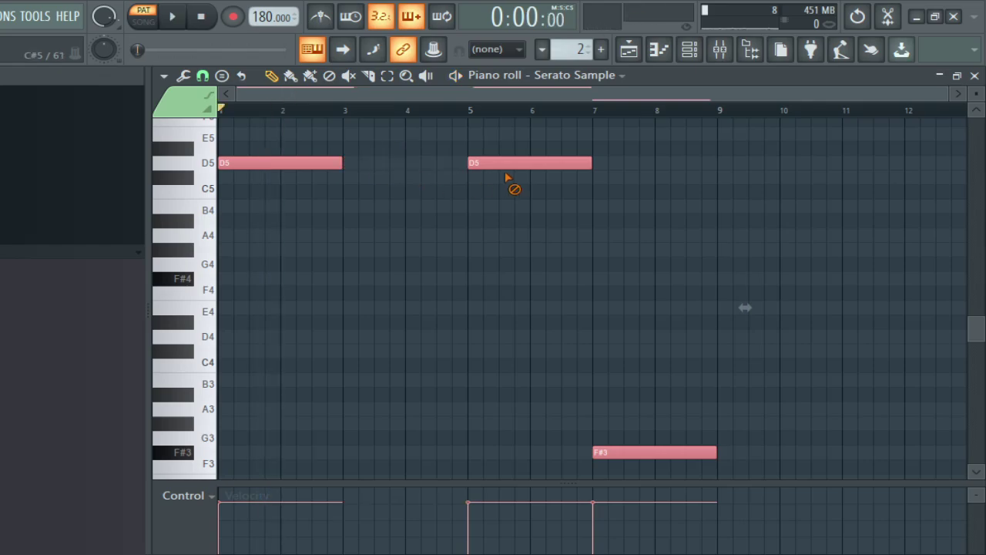
{"action": "right_click", "coordinate": [654, 453]}
{"action": "left_click_drag", "start_coordinate": [341, 163], "coordinate": [475, 174]}
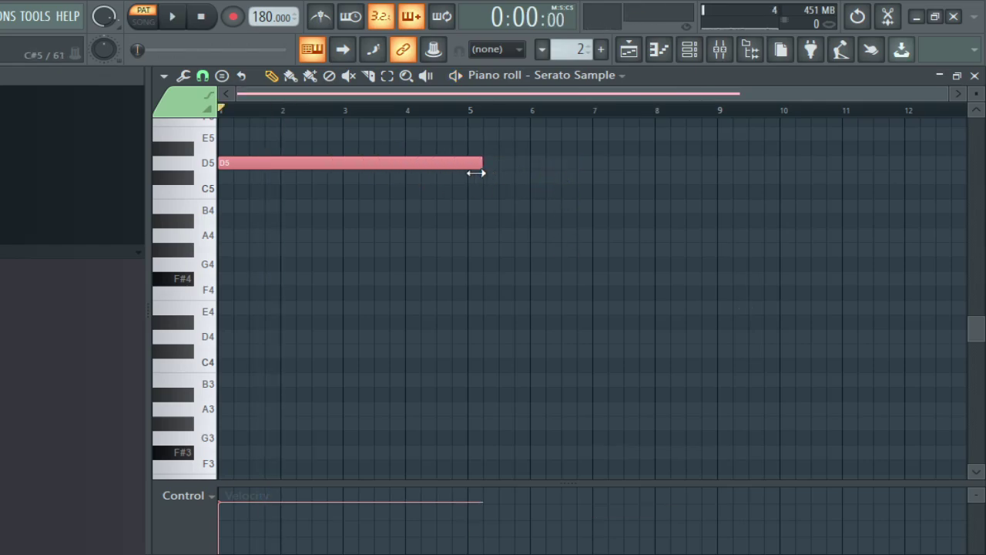
{"action": "key", "text": "F5"}
{"action": "left_click_drag", "start_coordinate": [590, 147], "coordinate": [493, 139]}
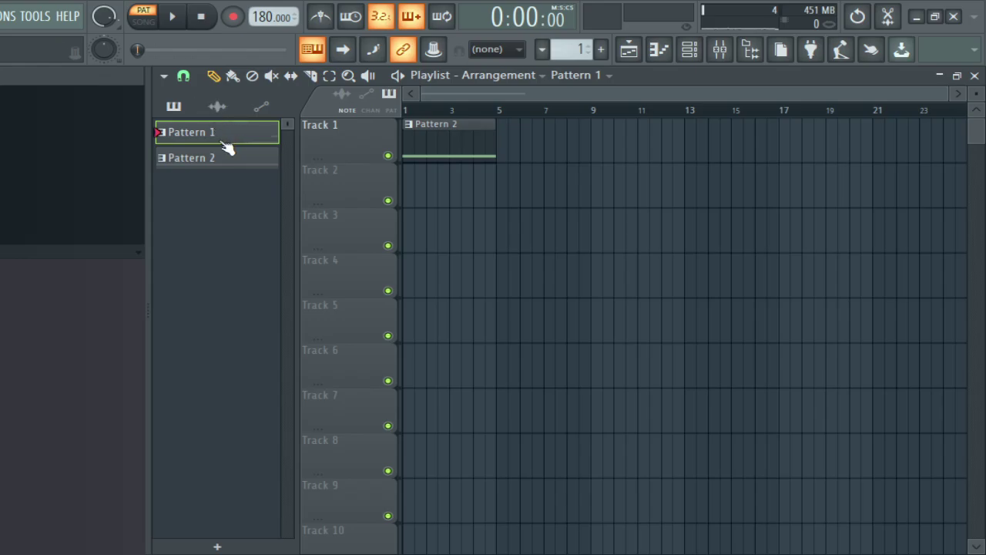
Step: Split Pattern 1 by channel and place Serato Sample on Track 2 and Serato Sample #2 on Track 3, both starting at bar 5
{"action": "left_click_drag", "start_coordinate": [228, 148], "coordinate": [550, 54]}
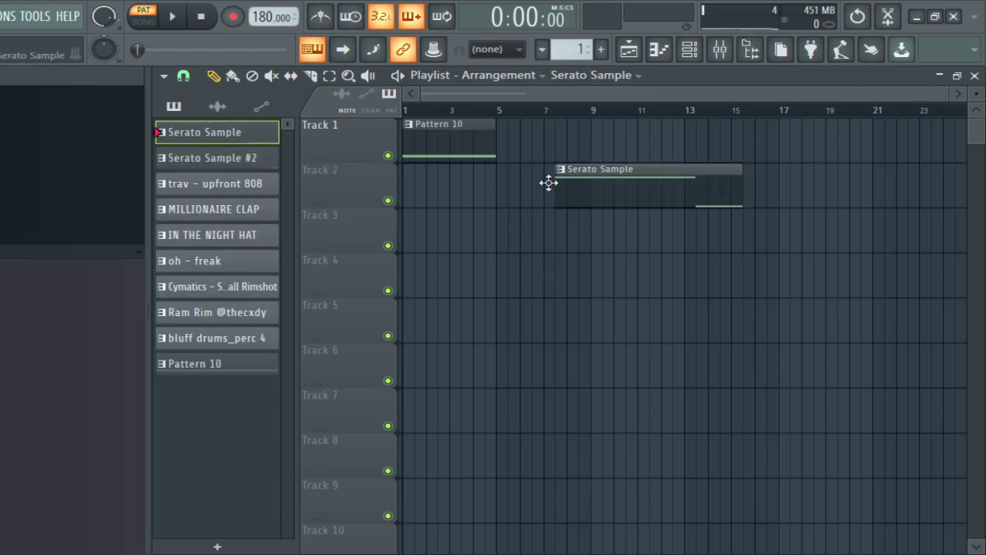
{"action": "left_click_drag", "start_coordinate": [547, 180], "coordinate": [521, 181]}
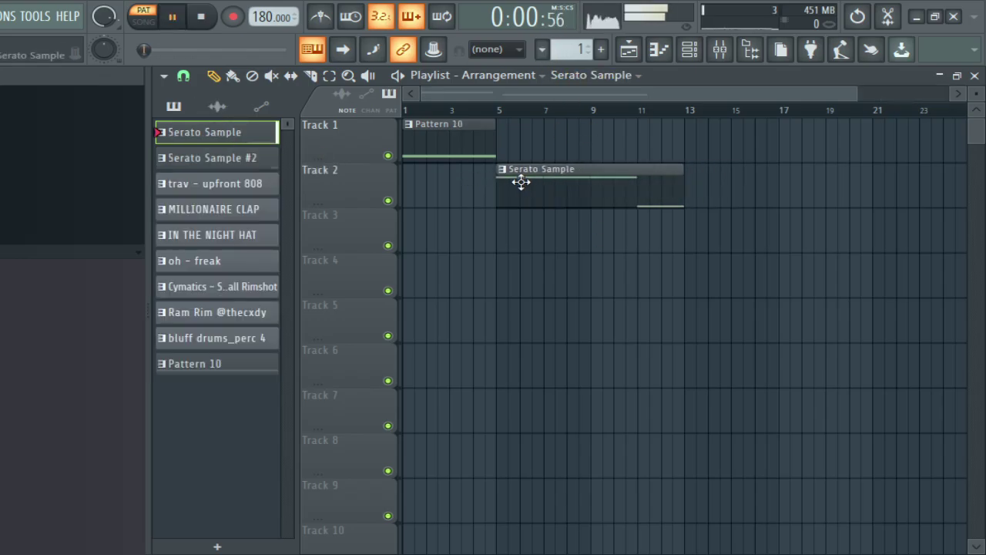
{"action": "left_click", "coordinate": [504, 229]}
Step: Place trav - upfront 808, MILLIONAIRE CLAP, IN THE NIGHT HAT and oh - freak at bar 5 on Tracks 4 to 7
{"action": "left_click", "coordinate": [231, 187]}
{"action": "left_click", "coordinate": [509, 278]}
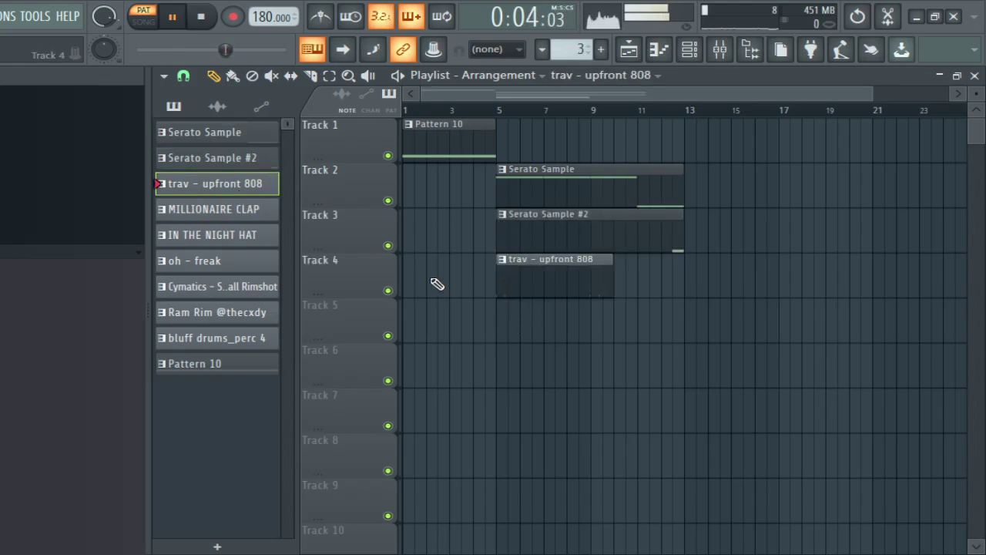
{"action": "left_click", "coordinate": [228, 211]}
{"action": "left_click", "coordinate": [508, 319]}
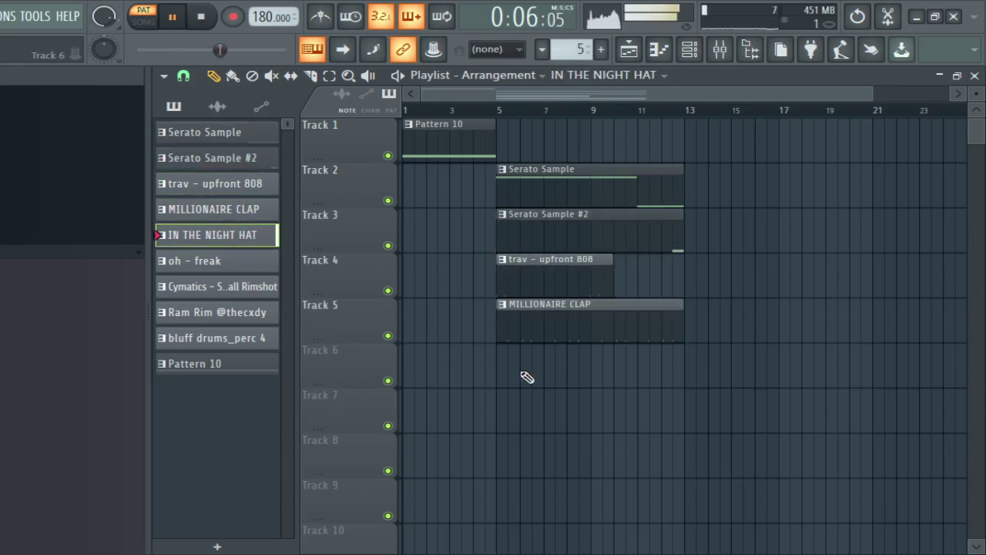
{"action": "left_click", "coordinate": [527, 377]}
{"action": "left_click", "coordinate": [201, 261]}
{"action": "left_click", "coordinate": [505, 405]}
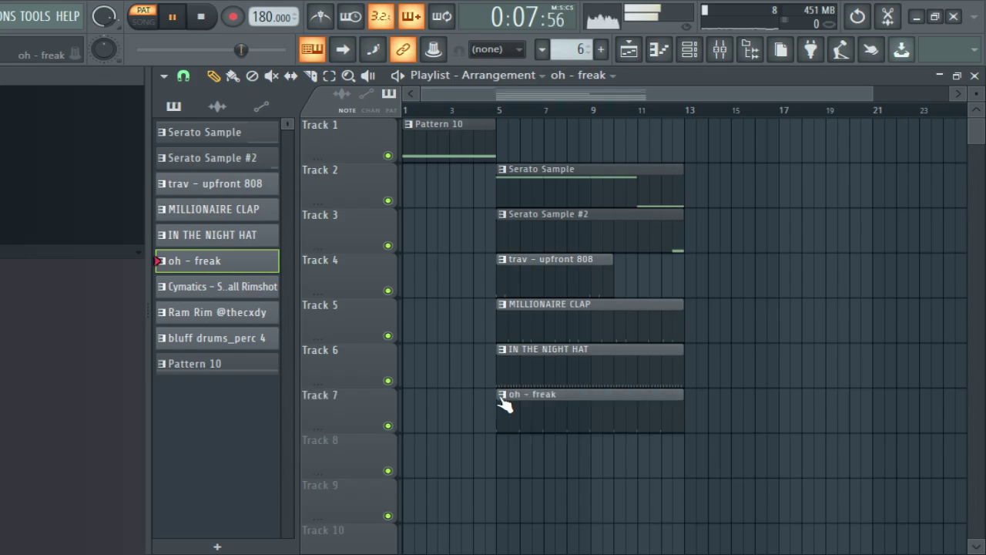
Step: Place the Cymatics - Small Rimshot pattern on Track 8 and the Ram Rim pattern on Track 9, both starting at bar 5
{"action": "left_click", "coordinate": [207, 289]}
{"action": "left_click", "coordinate": [505, 452]}
{"action": "left_click", "coordinate": [238, 313]}
{"action": "left_click", "coordinate": [493, 497]}
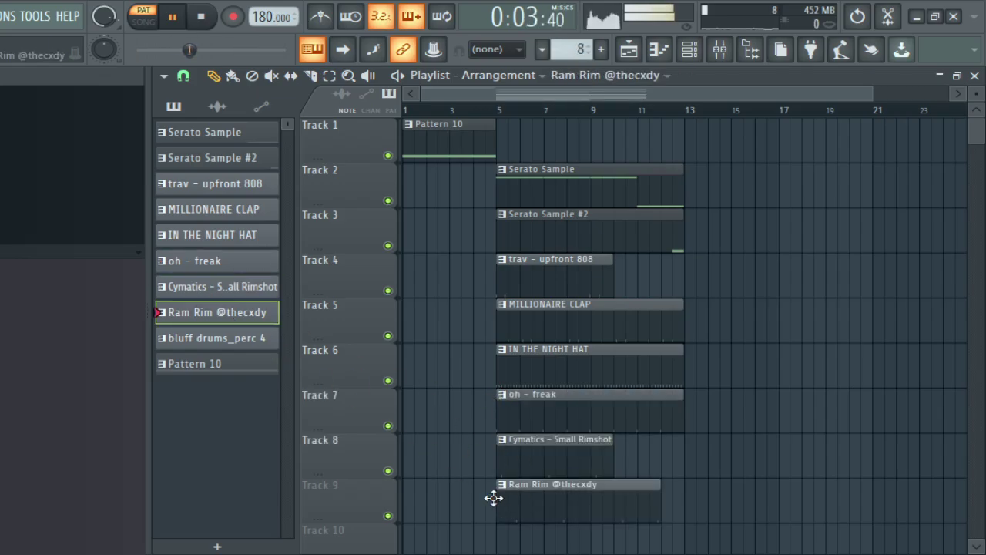
Step: Place the bluff drums_perc 4 pattern on Track 10 starting at bar 5
{"action": "left_click", "coordinate": [217, 337]}
{"action": "scroll", "coordinate": [497, 445], "scroll_direction": "down", "scroll_amount": 2}
{"action": "left_click", "coordinate": [498, 445]}
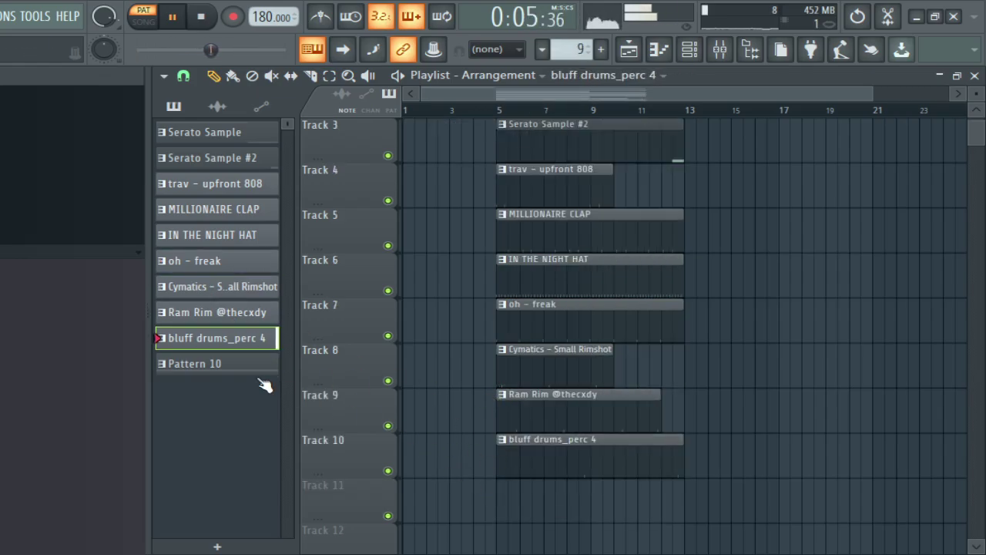
{"action": "left_click", "coordinate": [262, 369]}
{"action": "left_click", "coordinate": [492, 499]}
{"action": "left_click_drag", "start_coordinate": [579, 510], "coordinate": [675, 497]}
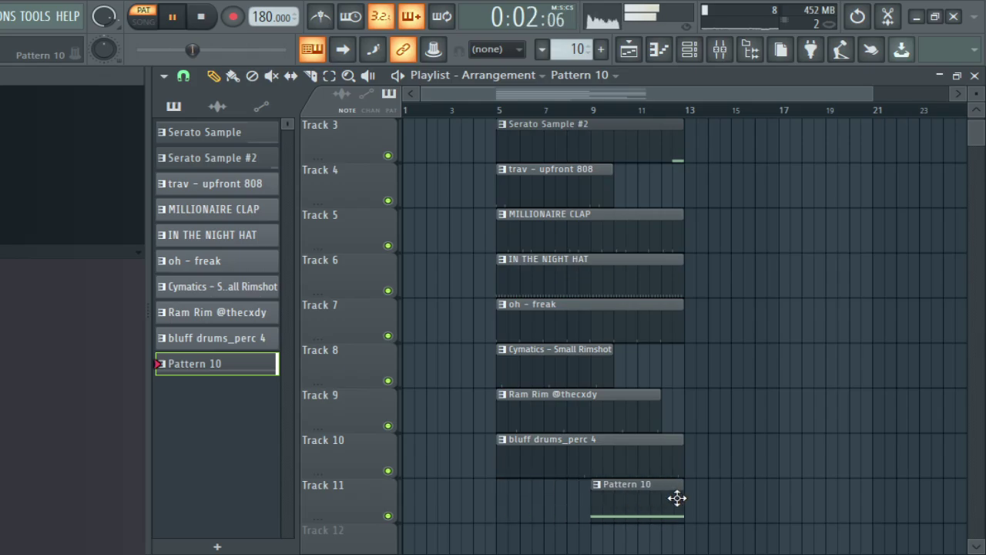
{"action": "right_click", "coordinate": [675, 498]}
Step: Extend the Cymatics - Small Rimshot, Ram Rim and trav - upfront 808 clips to bar 13, and play the arrangement in song mode
{"action": "left_click_drag", "start_coordinate": [610, 368], "coordinate": [684, 395]}
{"action": "left_click", "coordinate": [143, 22]}
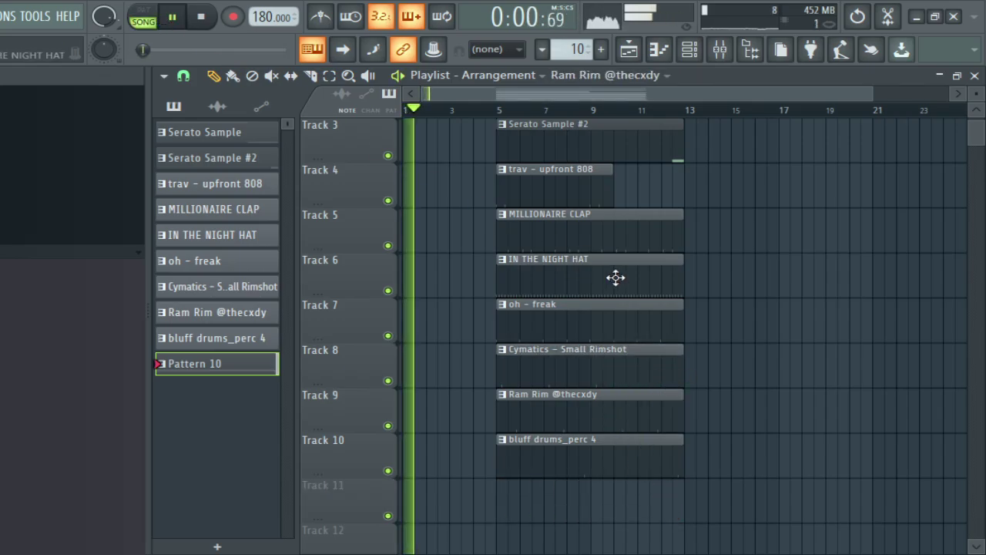
{"action": "scroll", "coordinate": [632, 277], "scroll_direction": "up", "scroll_amount": 2}
{"action": "left_click_drag", "start_coordinate": [611, 265], "coordinate": [683, 262]}
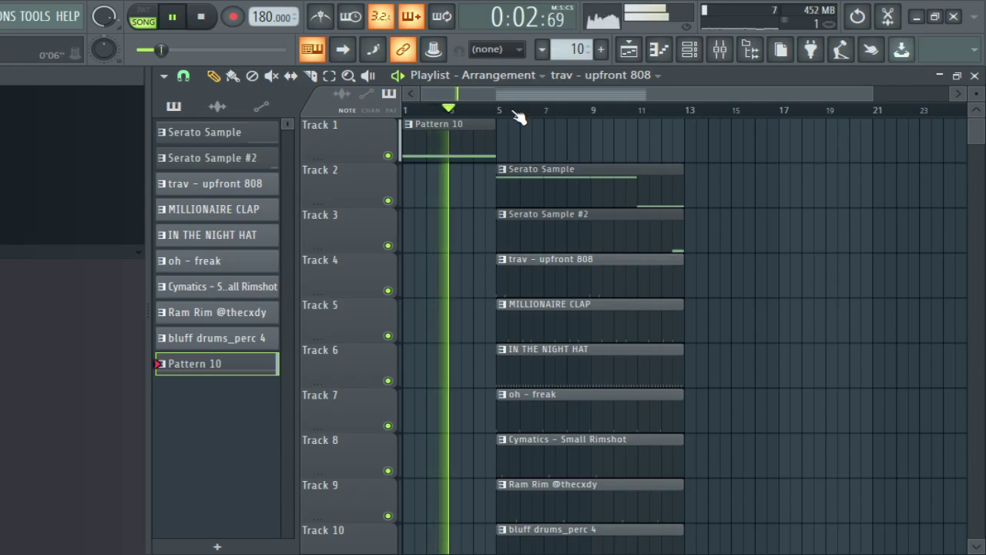
Step: Select all clips on Tracks 2 to 10 and duplicate them twice, filling bars 13 to 29
{"action": "scroll", "coordinate": [519, 116], "scroll_direction": "down", "scroll_amount": 1}
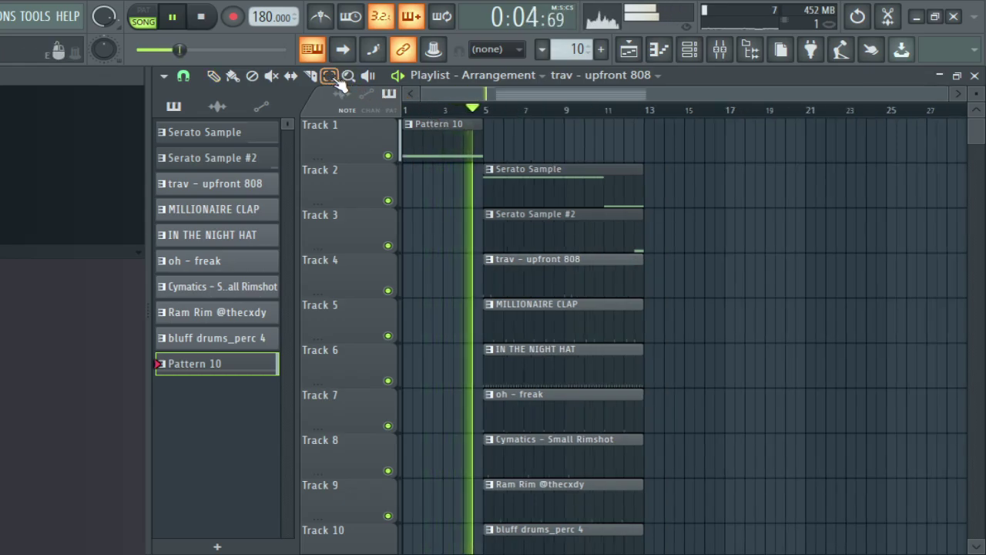
{"action": "scroll", "coordinate": [669, 272], "scroll_direction": "down", "scroll_amount": 3}
{"action": "scroll", "coordinate": [668, 269], "scroll_direction": "down", "scroll_amount": 3}
{"action": "left_click_drag", "start_coordinate": [632, 387], "coordinate": [532, 35]}
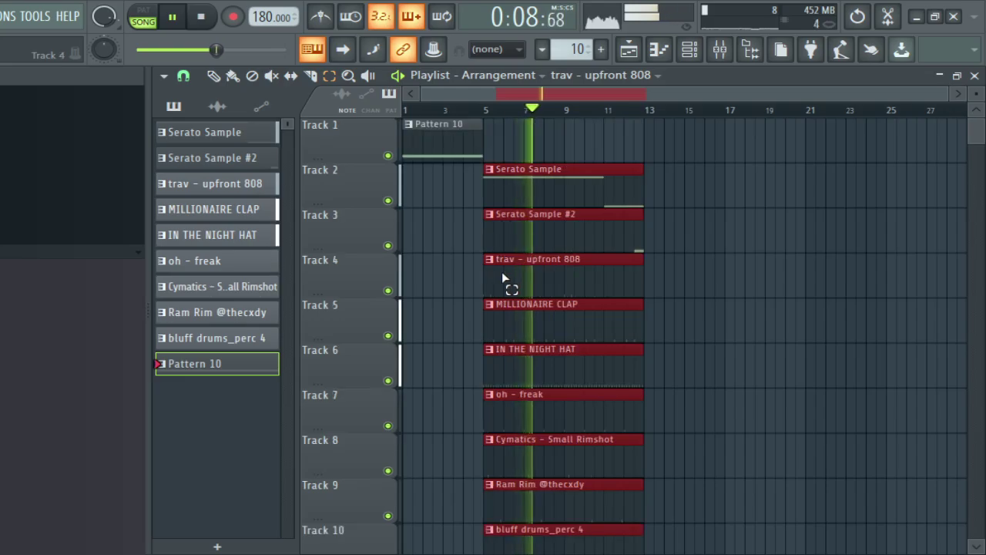
{"action": "key", "text": "ctrl+b"}
{"action": "left_click", "coordinate": [214, 77]}
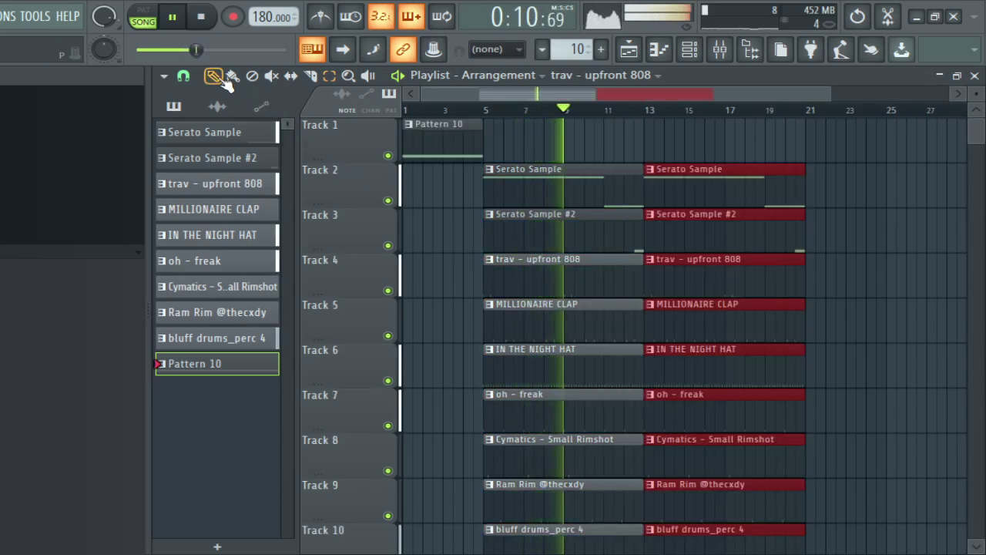
{"action": "key", "text": "ctrl+b"}
{"action": "scroll", "coordinate": [557, 121], "scroll_direction": "down", "scroll_amount": 2}
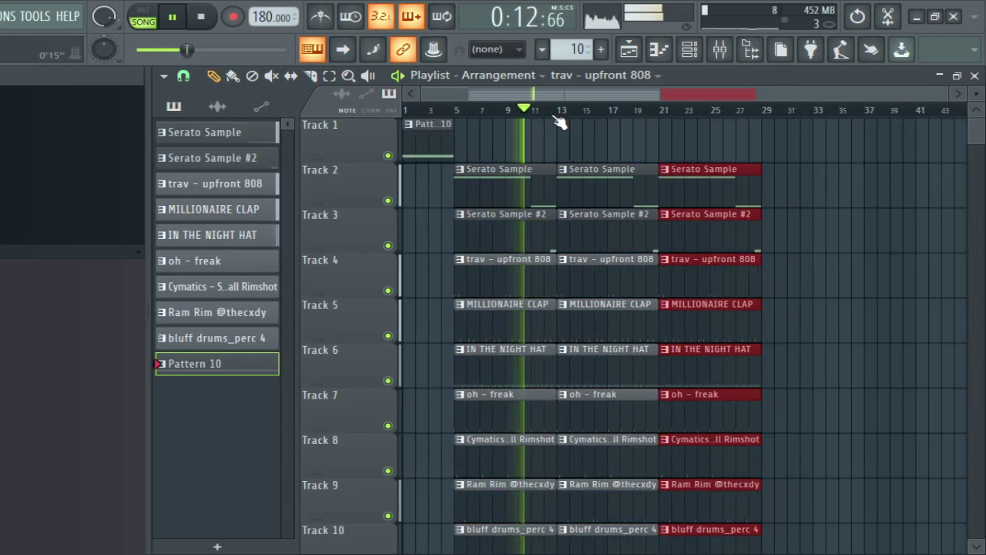
{"action": "scroll", "coordinate": [592, 190], "scroll_direction": "down", "scroll_amount": 1}
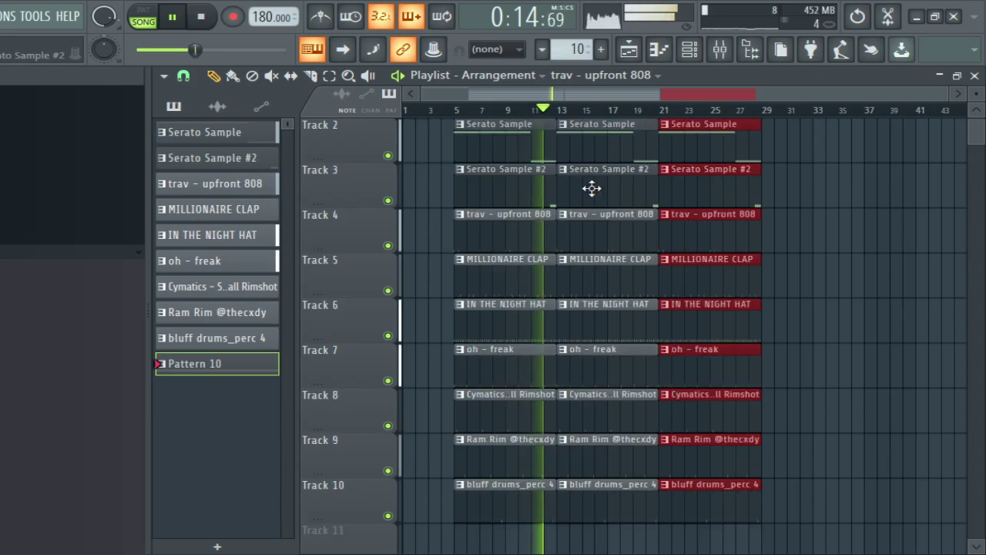
{"action": "scroll", "coordinate": [586, 230], "scroll_direction": "up", "scroll_amount": 1}
{"action": "scroll", "coordinate": [566, 239], "scroll_direction": "down", "scroll_amount": 1}
{"action": "scroll", "coordinate": [532, 250], "scroll_direction": "up", "scroll_amount": 1}
{"action": "scroll", "coordinate": [524, 250], "scroll_direction": "down", "scroll_amount": 4}
{"action": "scroll", "coordinate": [577, 213], "scroll_direction": "up", "scroll_amount": 4}
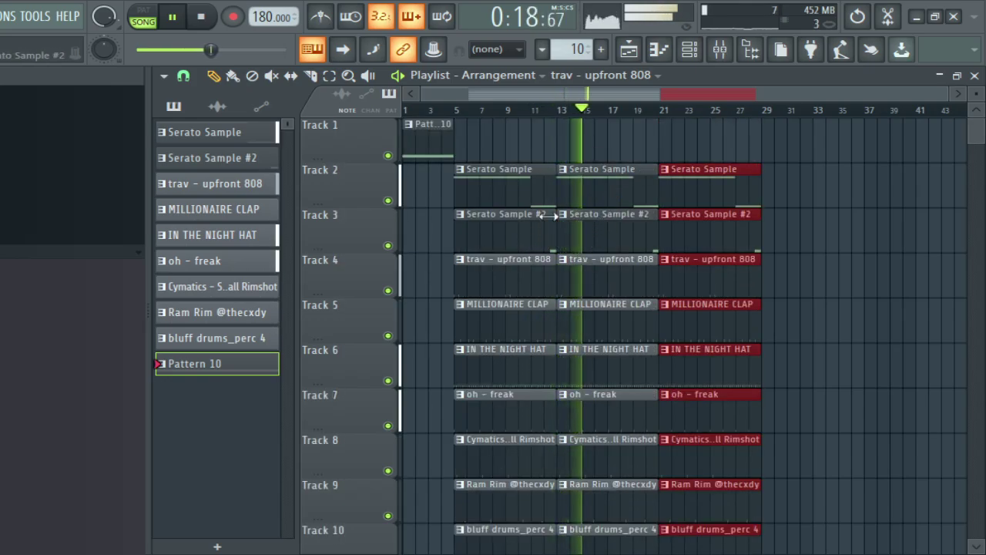
Step: Delete Pattern 10's long D5 note and paste all of Pattern 1's Serato Sample notes in its place
{"action": "double_click", "coordinate": [230, 366]}
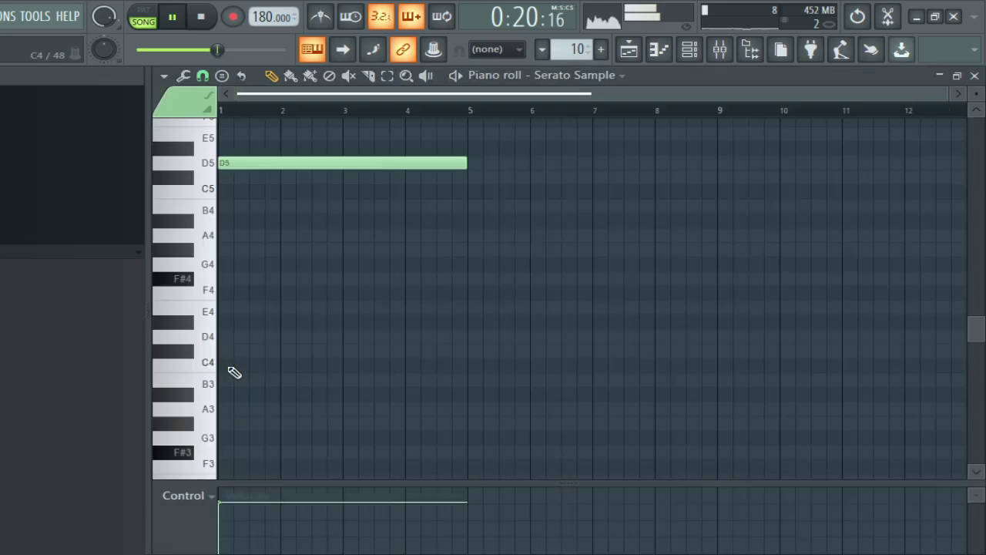
{"action": "right_click", "coordinate": [385, 157]}
{"action": "left_click", "coordinate": [630, 50]}
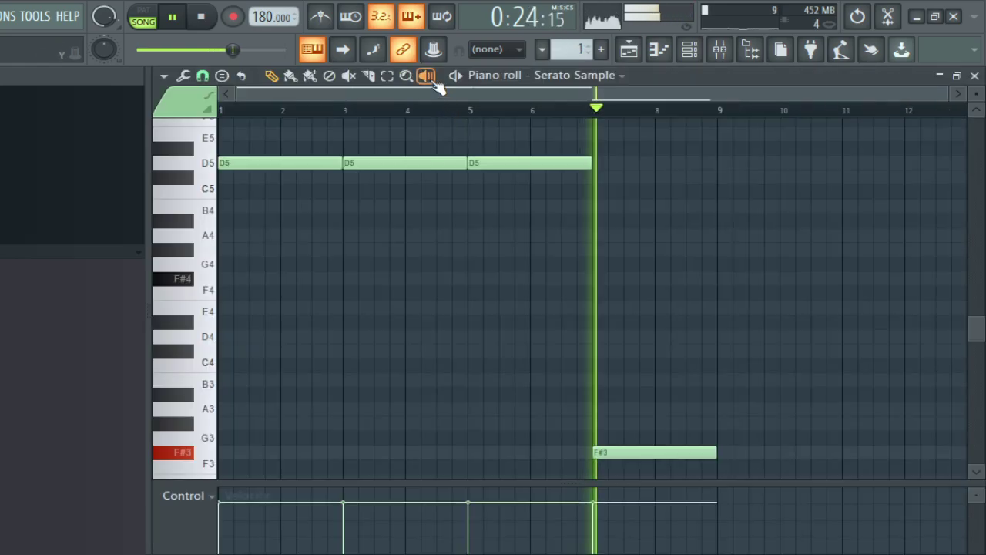
{"action": "left_click", "coordinate": [388, 77]}
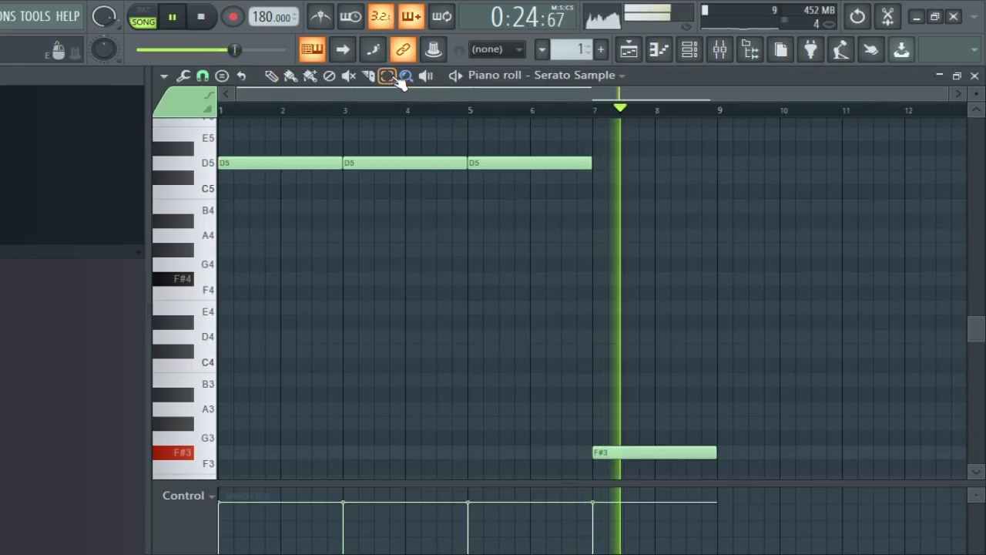
{"action": "scroll", "coordinate": [695, 295], "scroll_direction": "down", "scroll_amount": 3}
{"action": "left_click_drag", "start_coordinate": [736, 370], "coordinate": [107, 2]}
{"action": "key", "text": "ctrl+c"}
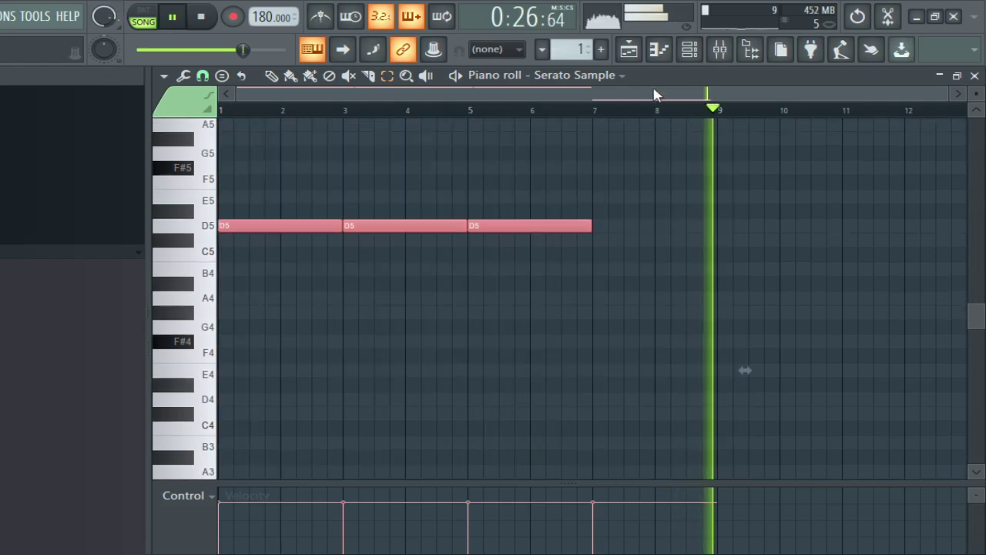
{"action": "left_click", "coordinate": [600, 50]}
{"action": "key", "text": "ctrl+v"}
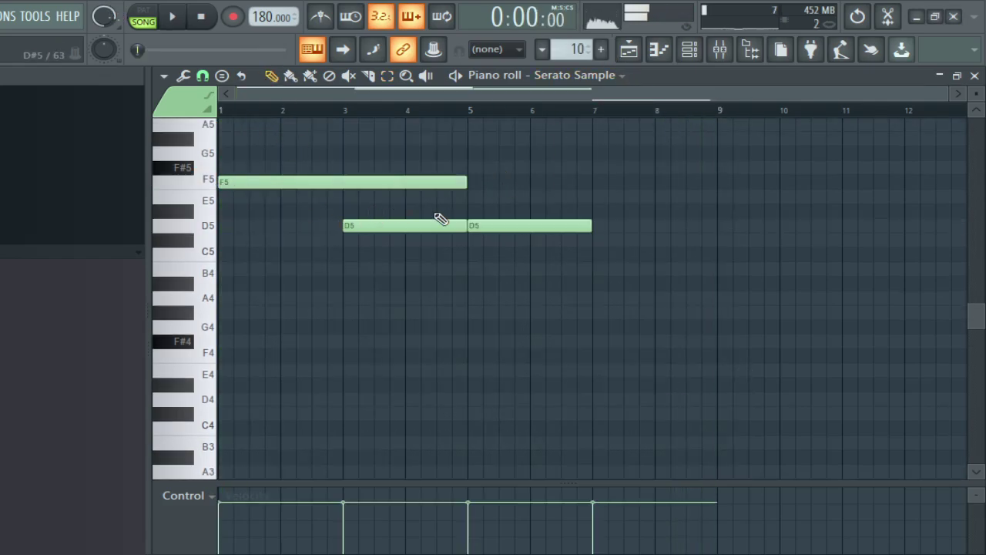
Step: Replace Pattern 10's F5 and D5 notes with two-bar C5 notes starting at bars 1, 3 and 5
{"action": "right_click", "coordinate": [460, 181]}
{"action": "left_click_drag", "start_coordinate": [405, 224], "coordinate": [251, 254]}
{"action": "key", "text": "space"}
{"action": "left_click_drag", "start_coordinate": [524, 236], "coordinate": [387, 266]}
{"action": "left_click", "coordinate": [502, 258]}
{"action": "left_click_drag", "start_coordinate": [502, 258], "coordinate": [471, 260]}
{"action": "key", "text": "space"}
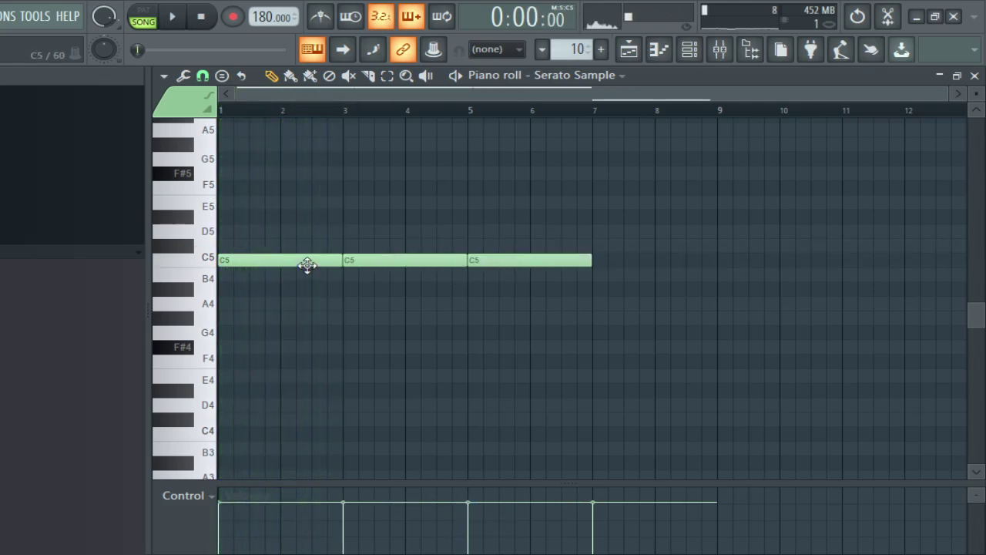
Step: Audition Pattern 10's opening C5 note by playing the song from the start
{"action": "key", "text": "space"}
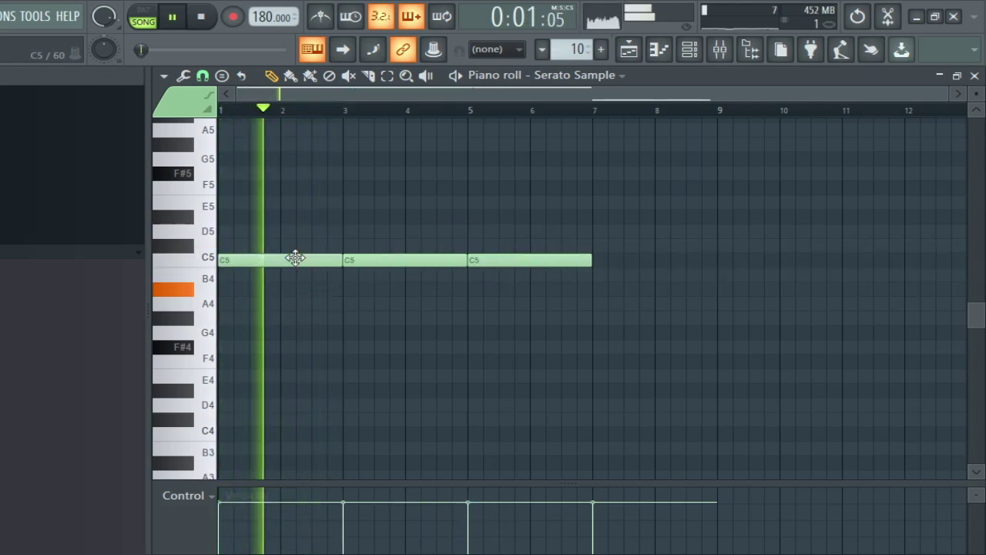
{"action": "key", "text": "space"}
{"action": "mouse_move", "coordinate": [297, 257]}
{"action": "left_mouse_down"}
{"action": "mouse_move", "coordinate": [300, 338]}
{"action": "mouse_move", "coordinate": [285, 255]}
{"action": "left_mouse_up"}
{"action": "key", "text": "space"}
{"action": "key", "text": "space"}
{"action": "key", "text": "space"}
{"action": "key", "text": "space"}
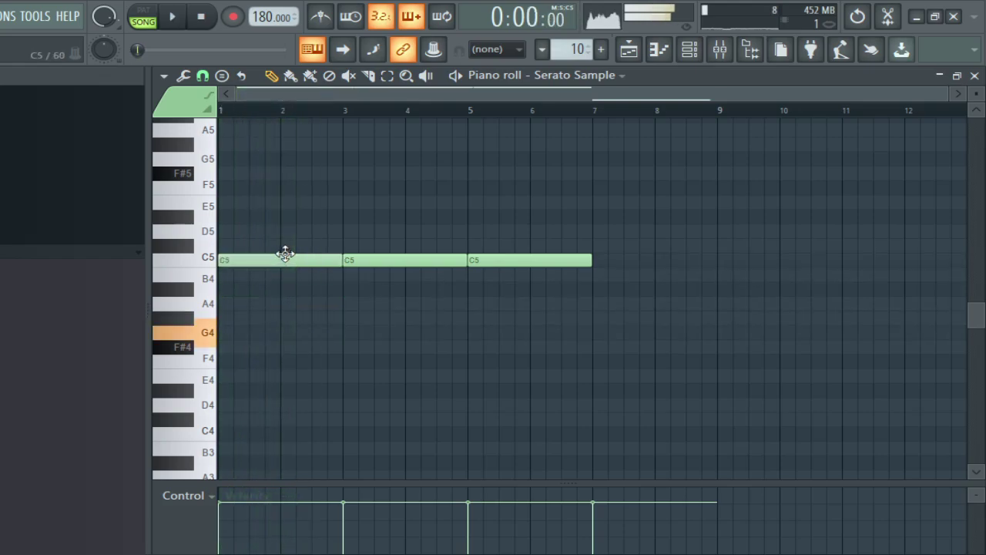
Step: Trim the Pattern 10 clip on Track 1 to end at bar 5, audition it, and remove it from the Playlist
{"action": "key", "text": "F5"}
{"action": "key", "text": "space"}
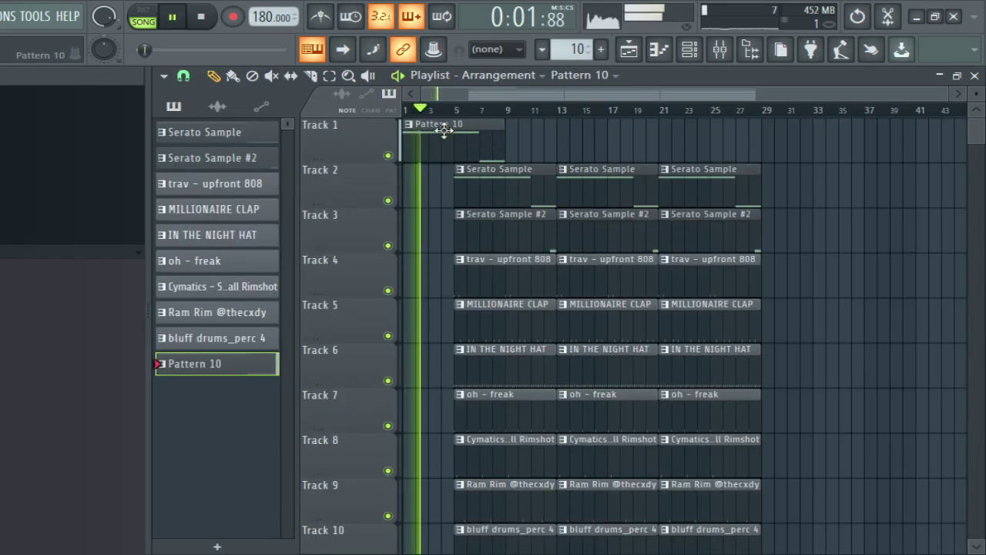
{"action": "left_click_drag", "start_coordinate": [502, 140], "coordinate": [456, 141]}
{"action": "key", "text": "space"}
{"action": "key", "text": "space"}
{"action": "right_click", "coordinate": [445, 149]}
{"action": "key", "text": "space"}
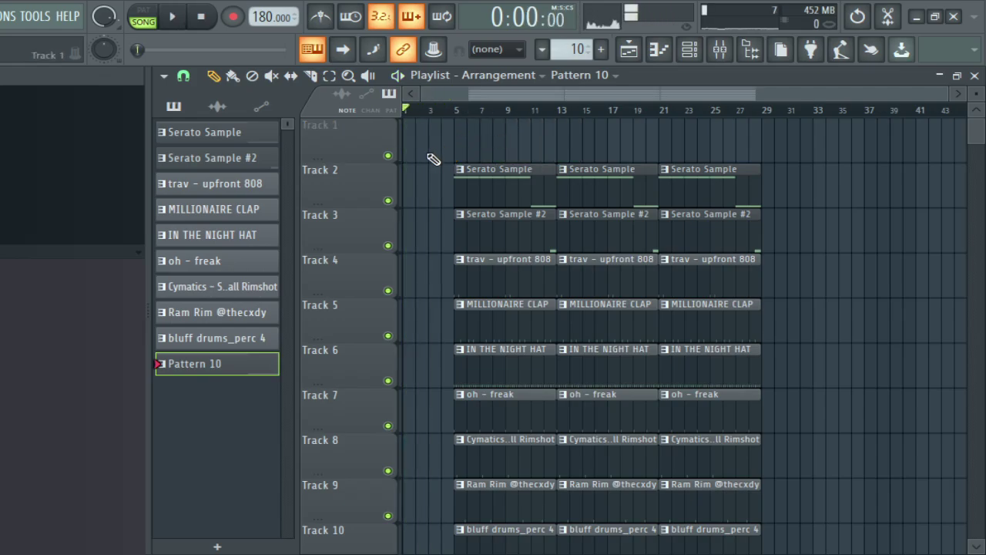
{"action": "key", "text": "space"}
Step: Create Pattern 11 by pasting the Serato Sample notes of Pattern 1 into it
{"action": "left_click", "coordinate": [493, 143]}
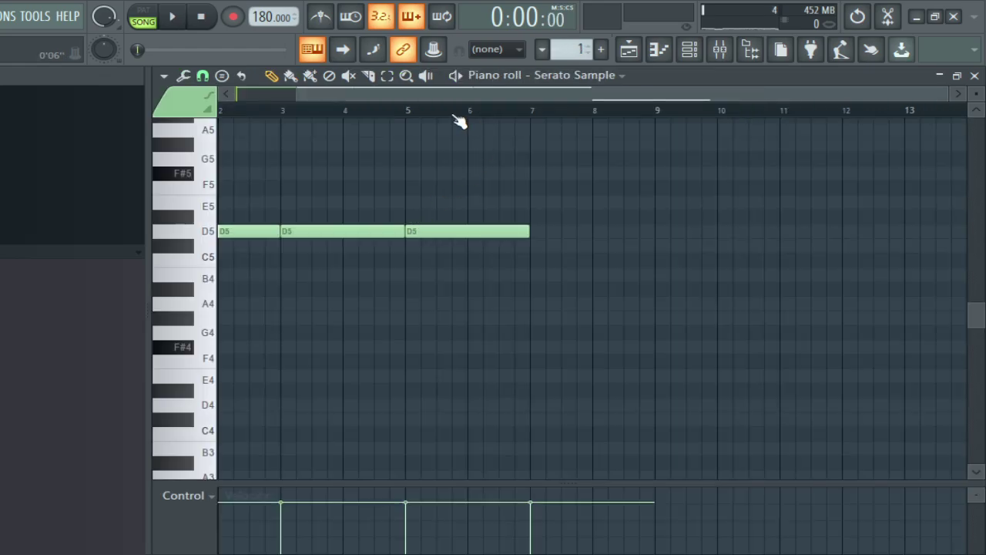
{"action": "scroll", "coordinate": [459, 120], "scroll_direction": "left", "scroll_amount": 1}
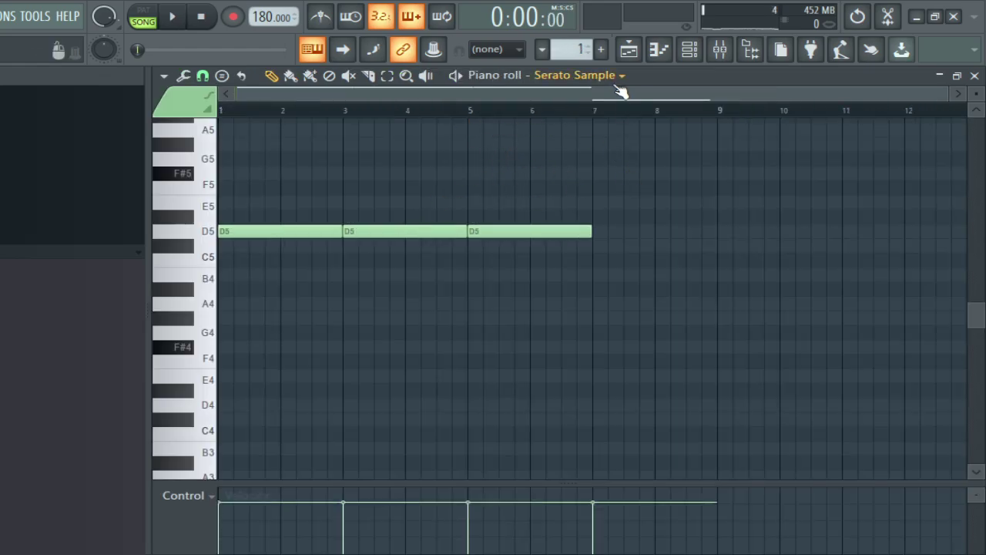
{"action": "left_click", "coordinate": [604, 49]}
{"action": "key", "text": "ctrl+v"}
Step: Reduce Pattern 11 to its first D5 note and lengthen that note to bar 5
{"action": "right_click", "coordinate": [477, 233]}
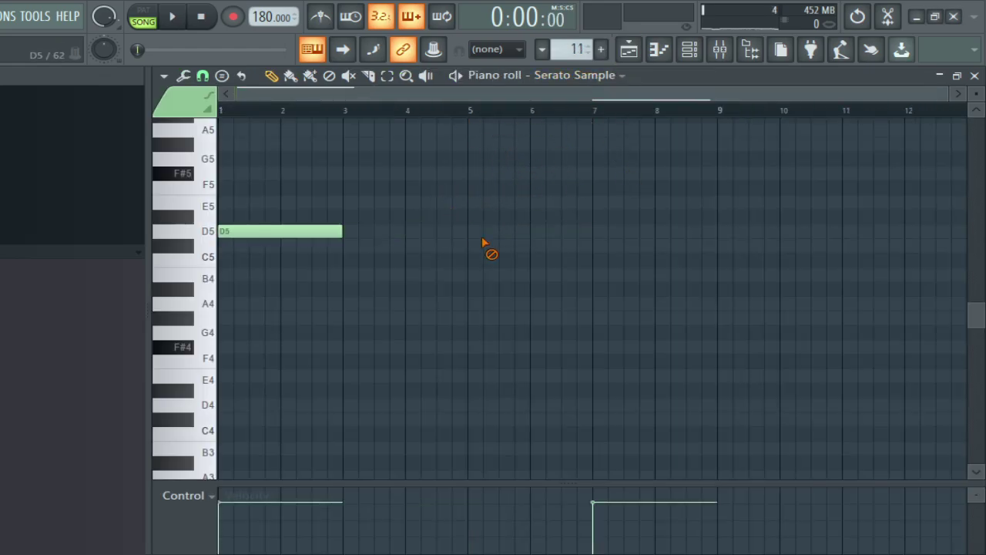
{"action": "scroll", "coordinate": [593, 336], "scroll_direction": "down", "scroll_amount": 2}
{"action": "scroll", "coordinate": [593, 337], "scroll_direction": "down", "scroll_amount": 1}
{"action": "right_click", "coordinate": [603, 390]}
{"action": "scroll", "coordinate": [327, 171], "scroll_direction": "up", "scroll_amount": 2}
{"action": "mouse_move", "coordinate": [335, 188]}
{"action": "left_mouse_down"}
{"action": "mouse_move", "coordinate": [424, 197]}
{"action": "mouse_move", "coordinate": [340, 188]}
{"action": "left_mouse_up"}
{"action": "left_click_drag", "start_coordinate": [340, 188], "coordinate": [486, 208]}
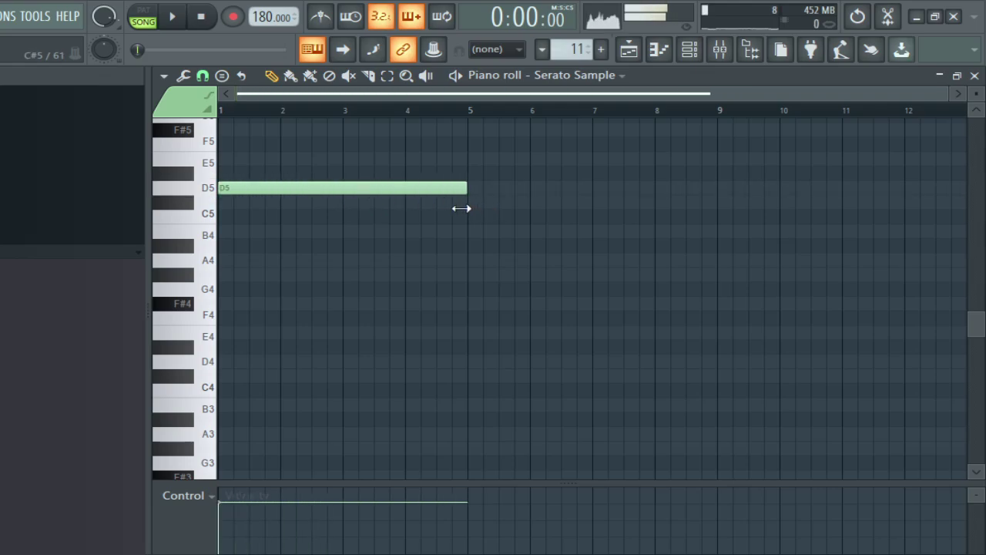
Step: Place Pattern 11 on Track 1 starting at bar 1 and play it back
{"action": "left_click", "coordinate": [628, 49]}
{"action": "left_click", "coordinate": [434, 141]}
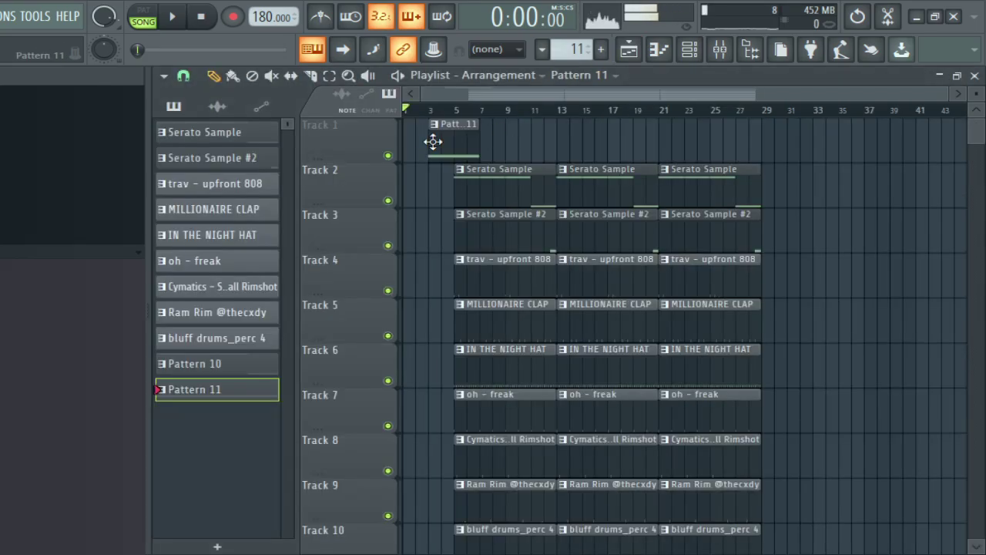
{"action": "left_click_drag", "start_coordinate": [433, 141], "coordinate": [407, 141]}
{"action": "key", "text": "space"}
Step: Lengthen Pattern 11's D5 note until its clip on Track 1 extends to bar 9
{"action": "double_click", "coordinate": [433, 137]}
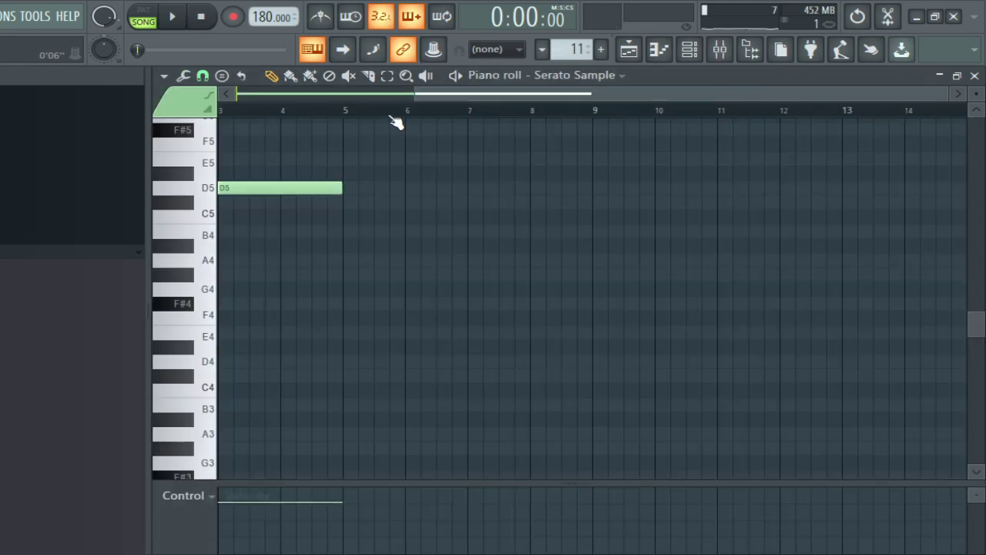
{"action": "scroll", "coordinate": [394, 119], "scroll_direction": "up", "scroll_amount": 3}
{"action": "mouse_move", "coordinate": [399, 186]}
{"action": "left_mouse_down"}
{"action": "mouse_move", "coordinate": [386, 217]}
{"action": "mouse_move", "coordinate": [372, 188]}
{"action": "left_mouse_up"}
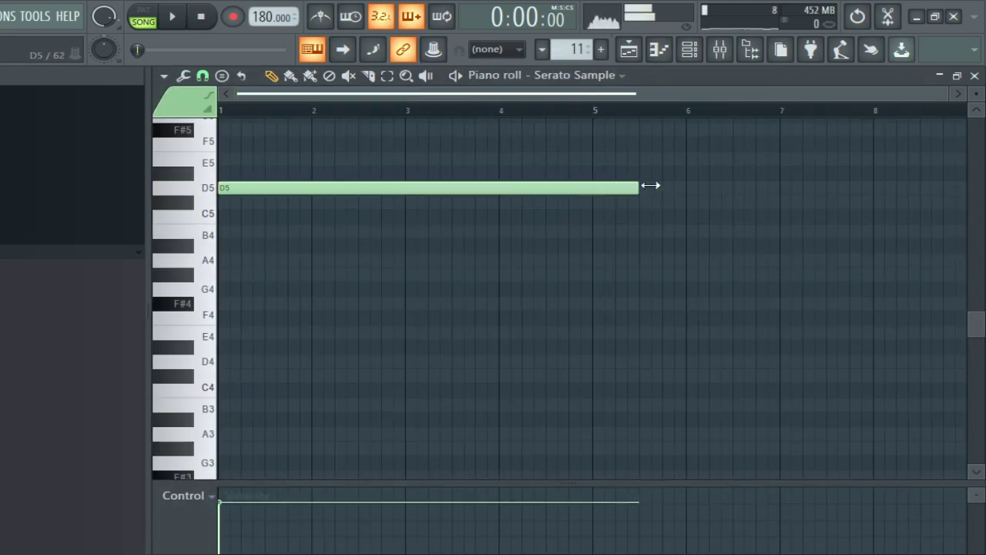
{"action": "left_click_drag", "start_coordinate": [651, 185], "coordinate": [902, 183]}
{"action": "left_click", "coordinate": [659, 50]}
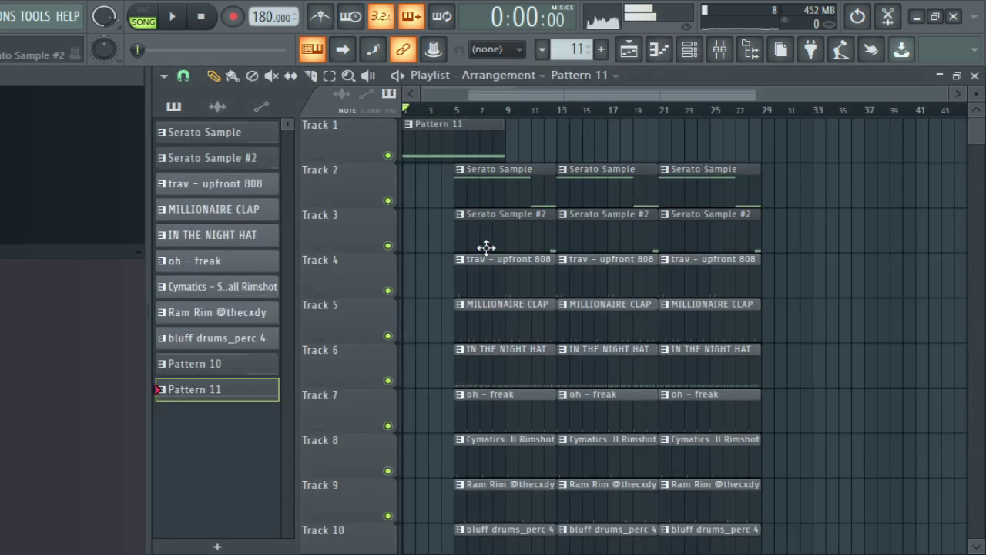
Step: Move all clips on Tracks 2 to 10 so they start at bar 9, and clear the selection
{"action": "left_click", "coordinate": [334, 75]}
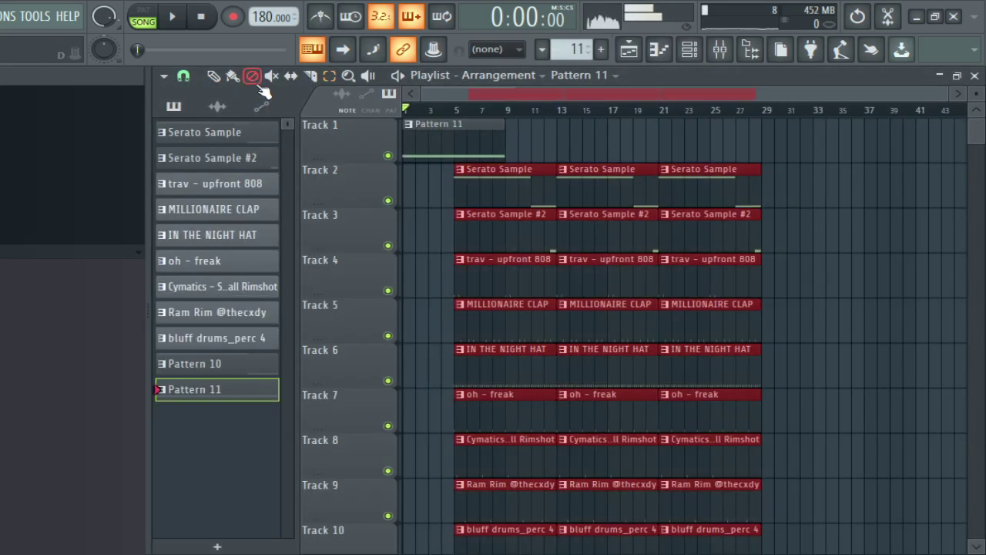
{"action": "left_click_drag", "start_coordinate": [496, 180], "coordinate": [549, 180]}
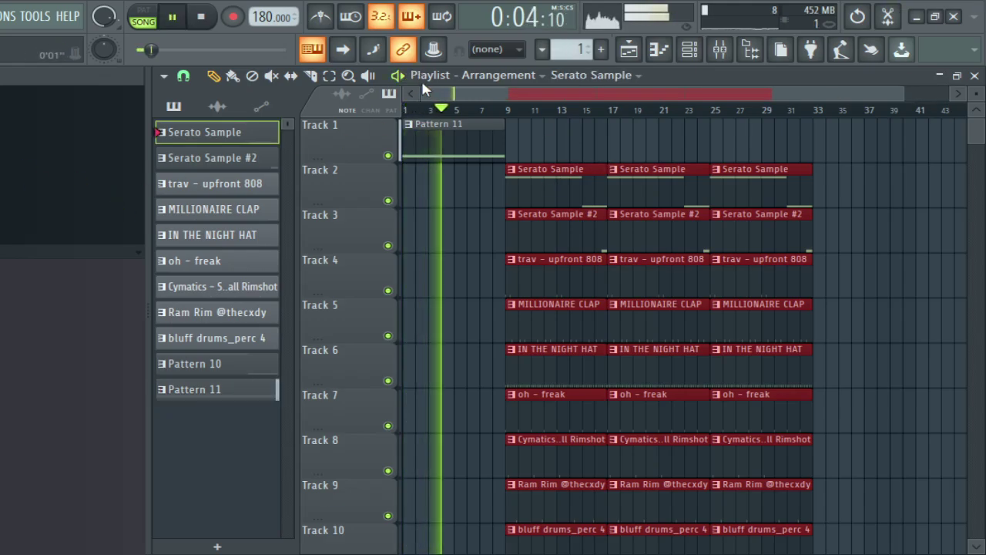
{"action": "scroll", "coordinate": [801, 203], "scroll_direction": "down", "scroll_amount": 1}
{"action": "left_click", "coordinate": [842, 198]}
{"action": "right_click", "coordinate": [885, 194]}
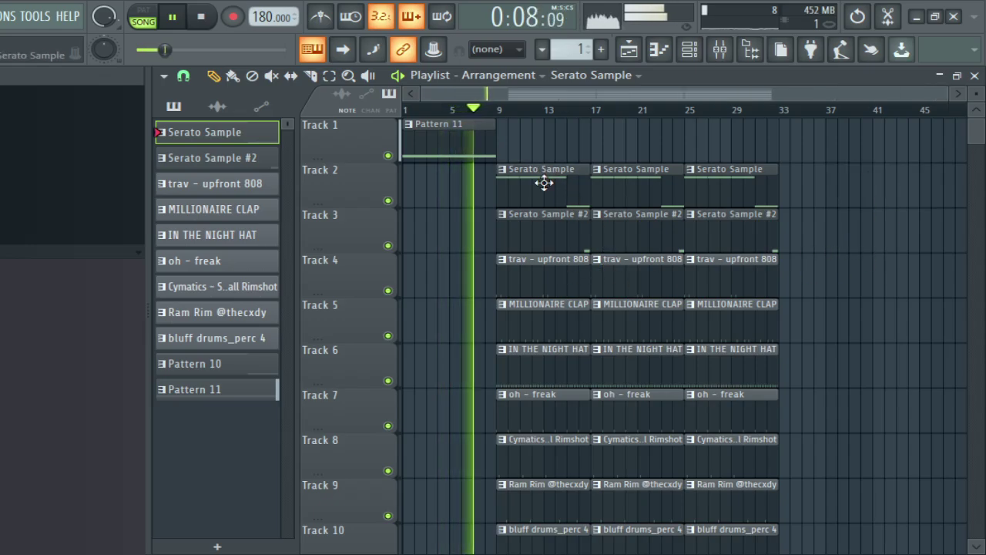
{"action": "scroll", "coordinate": [555, 109], "scroll_direction": "right", "scroll_amount": 3}
{"action": "scroll", "coordinate": [555, 109], "scroll_direction": "left", "scroll_amount": 3}
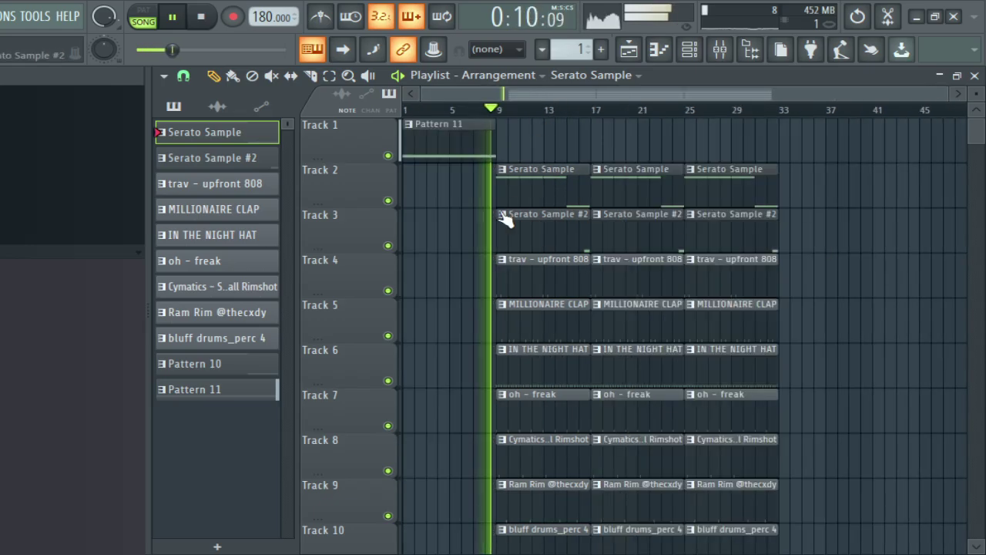
{"action": "scroll", "coordinate": [463, 324], "scroll_direction": "down", "scroll_amount": 2}
{"action": "scroll", "coordinate": [463, 324], "scroll_direction": "up", "scroll_amount": 2}
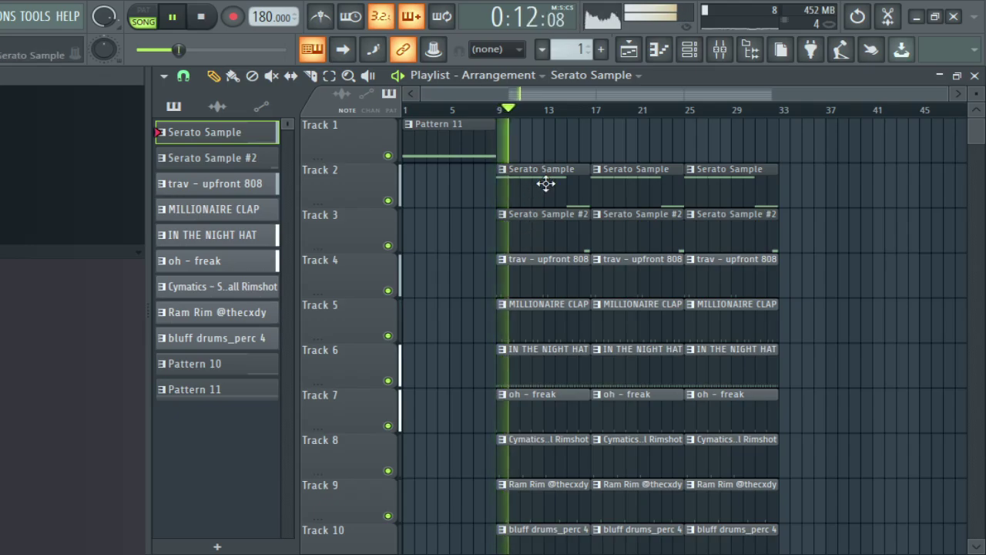
Step: Duplicate all notes of the Serato Sample pattern into a new Pattern 12
{"action": "double_click", "coordinate": [551, 187]}
{"action": "scroll", "coordinate": [470, 129], "scroll_direction": "down", "scroll_amount": 2, "text": "ctrl"}
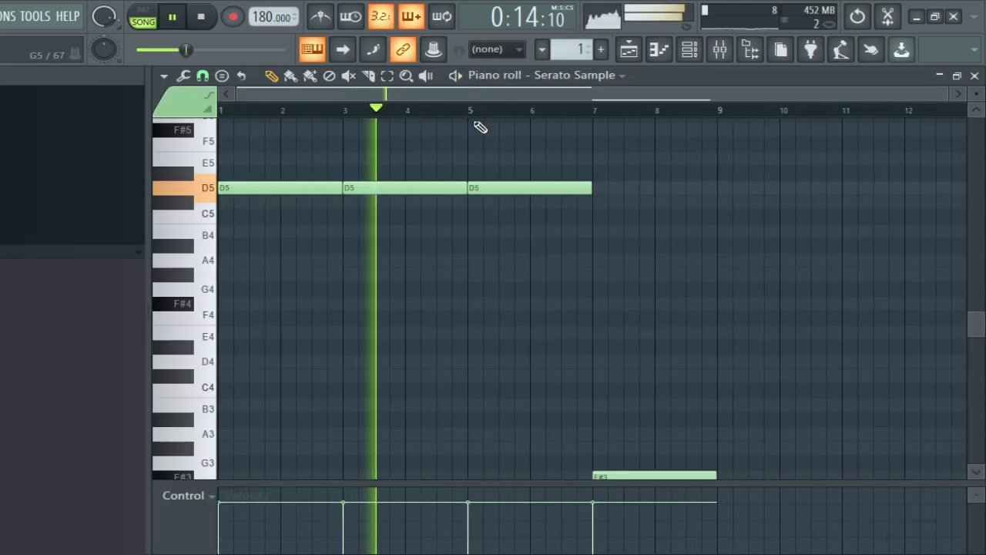
{"action": "scroll", "coordinate": [523, 201], "scroll_direction": "down", "scroll_amount": 4}
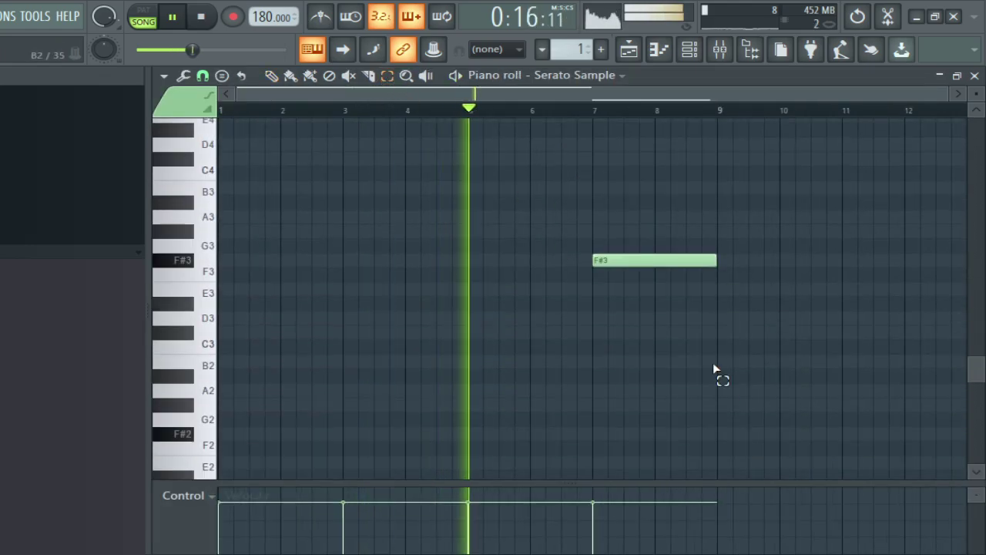
{"action": "left_click_drag", "start_coordinate": [743, 381], "coordinate": [117, 33]}
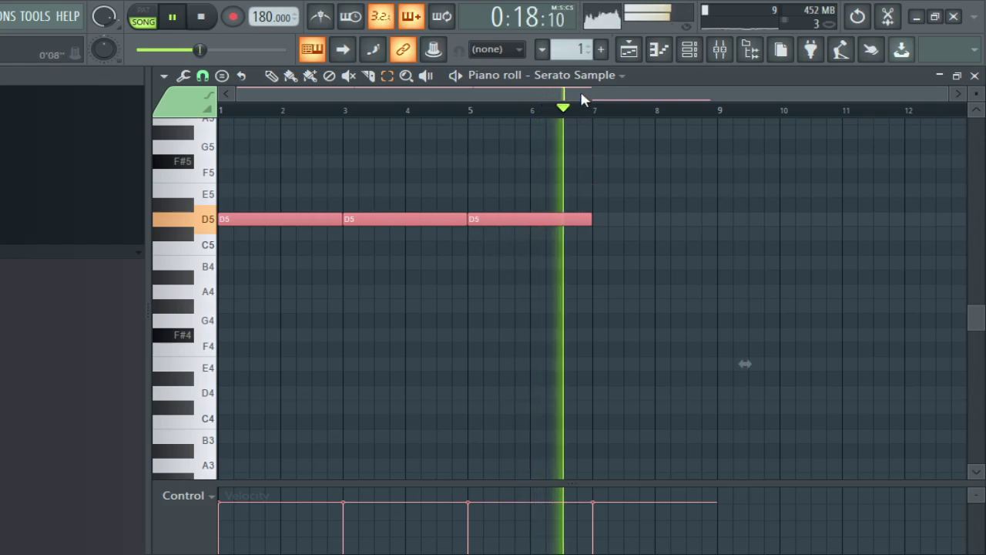
{"action": "key", "text": "Delete"}
{"action": "key", "text": "ctrl+z"}
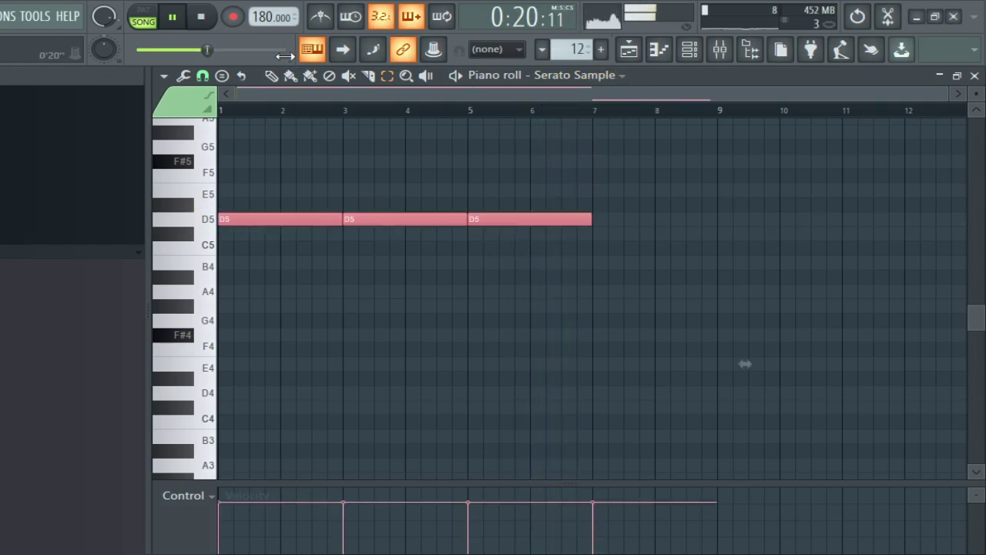
{"action": "scroll", "coordinate": [300, 181], "scroll_direction": "down", "scroll_amount": 1}
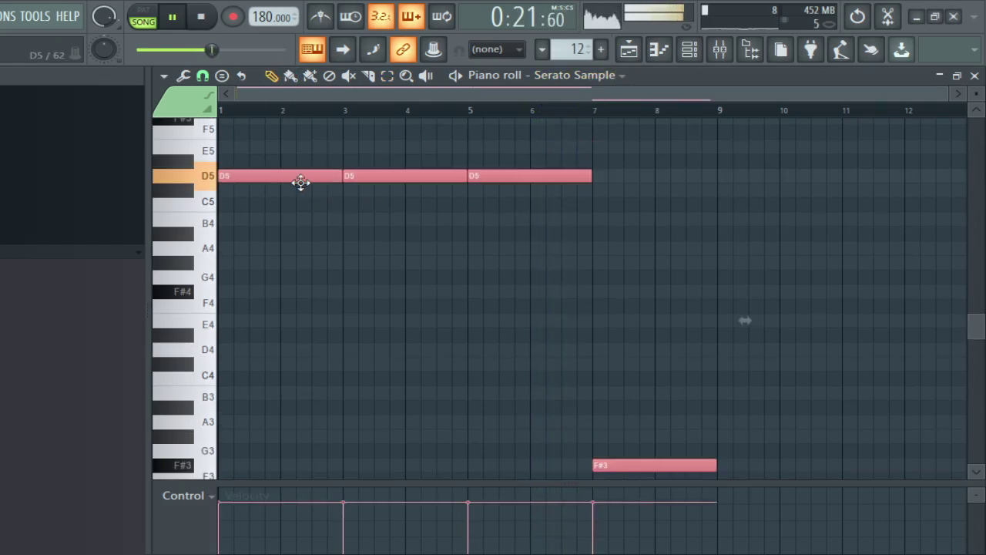
Step: Select the first three notes of Pattern 12 and lower them to C5
{"action": "left_click", "coordinate": [386, 75]}
{"action": "left_click_drag", "start_coordinate": [660, 282], "coordinate": [302, 112]}
{"action": "left_click_drag", "start_coordinate": [266, 184], "coordinate": [265, 213]}
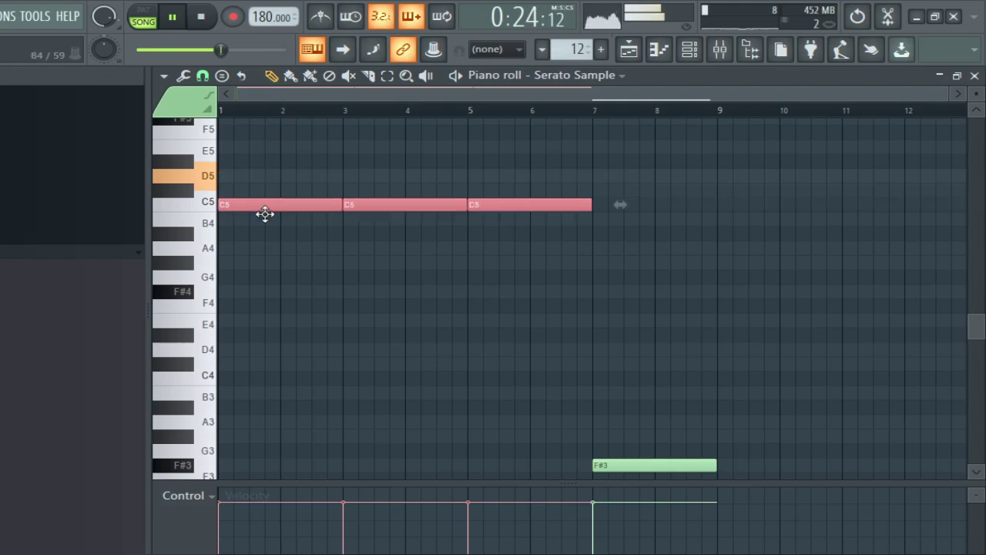
Step: Replace the third Serato Sample clip on Track 2 with Pattern 12, starting at bar 25
{"action": "left_click", "coordinate": [628, 51]}
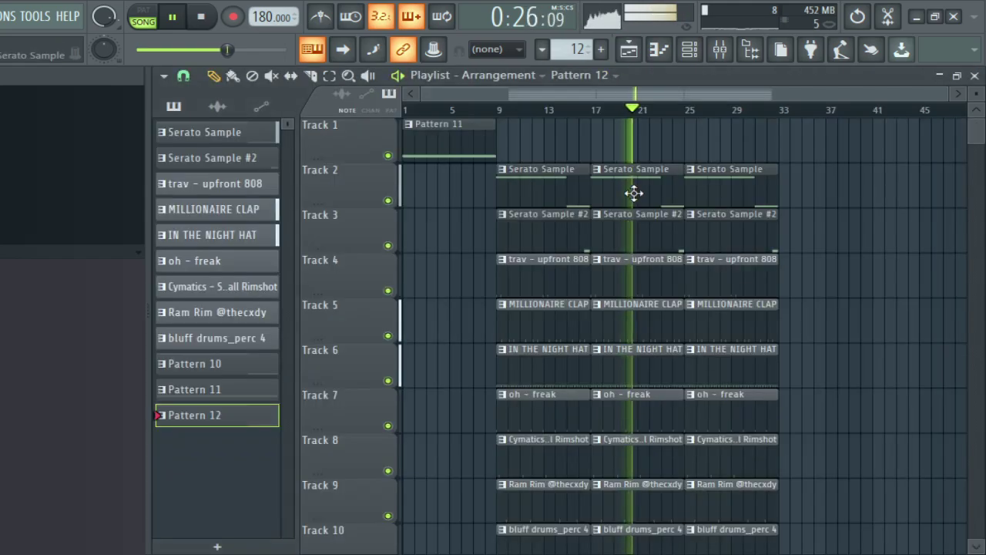
{"action": "left_click", "coordinate": [687, 133]}
{"action": "right_click", "coordinate": [707, 177]}
{"action": "left_click_drag", "start_coordinate": [709, 139], "coordinate": [708, 185]}
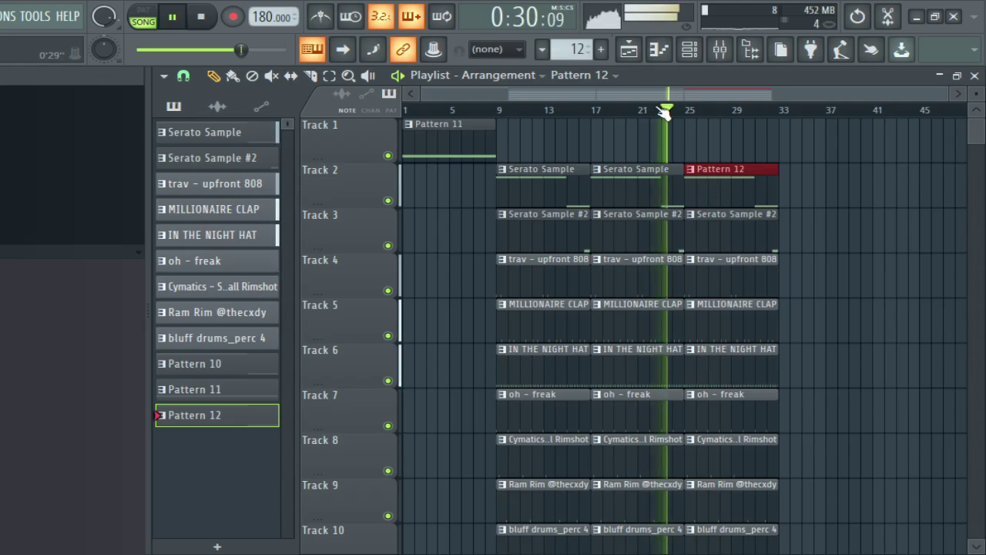
{"action": "scroll", "coordinate": [700, 286], "scroll_direction": "down", "scroll_amount": 5}
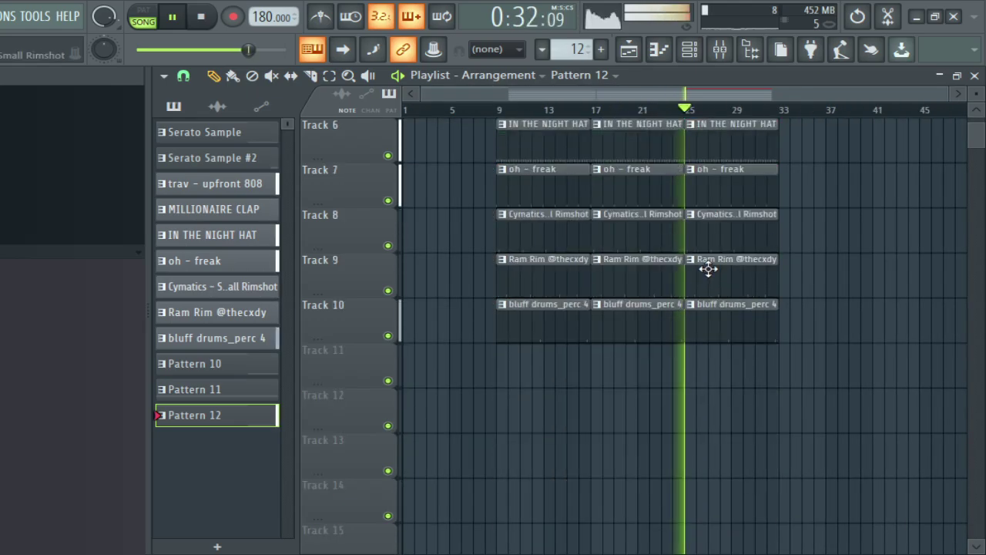
{"action": "scroll", "coordinate": [708, 269], "scroll_direction": "up", "scroll_amount": 3}
{"action": "scroll", "coordinate": [706, 266], "scroll_direction": "up", "scroll_amount": 2}
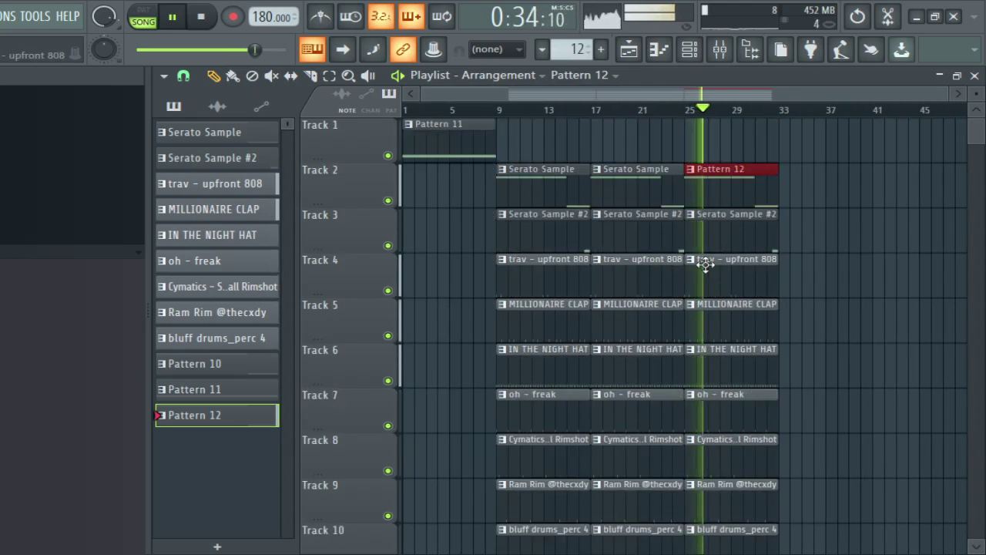
Step: Transpose Pattern 12's first three notes down to A#4 and on to G#4, auditioning the change
{"action": "double_click", "coordinate": [730, 184]}
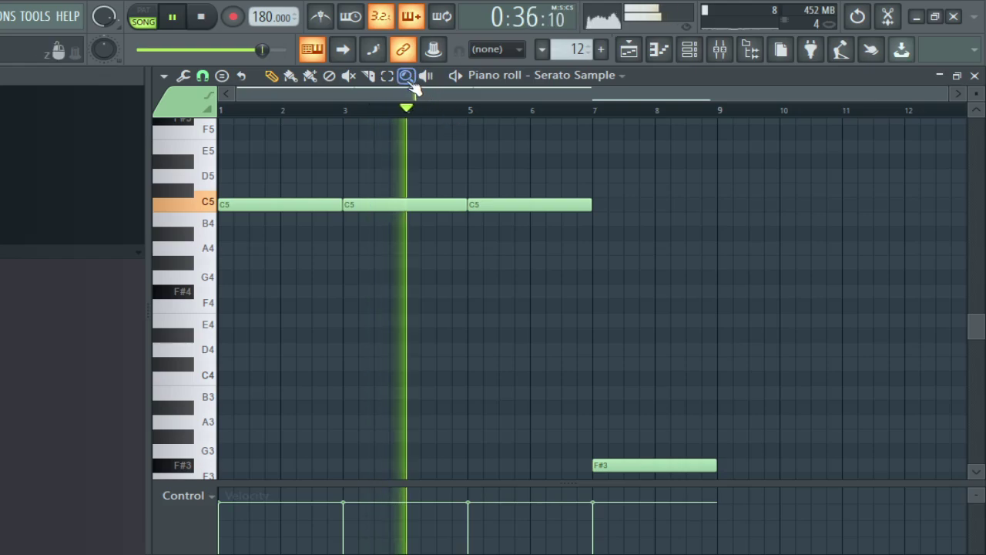
{"action": "left_click_drag", "start_coordinate": [701, 291], "coordinate": [301, 126]}
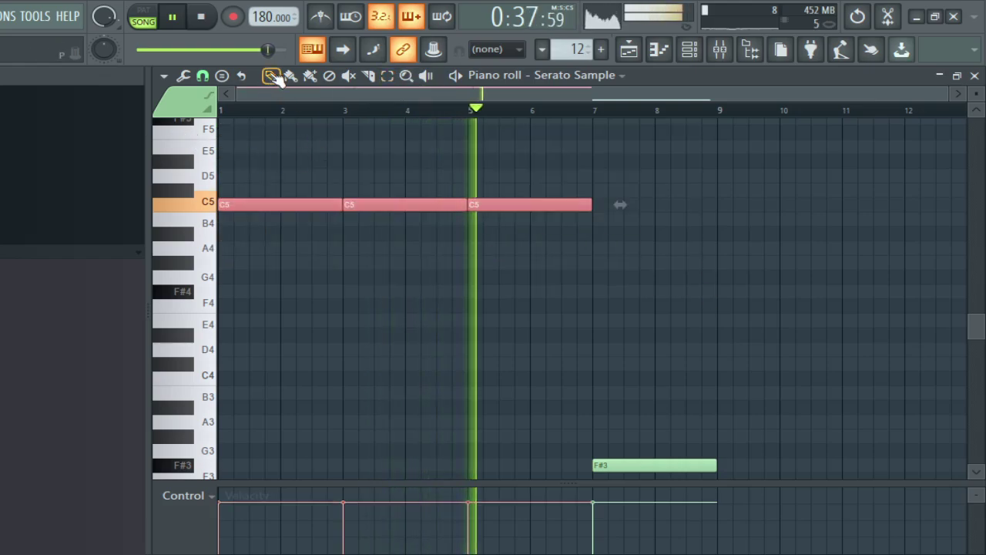
{"action": "left_click_drag", "start_coordinate": [232, 205], "coordinate": [243, 237]}
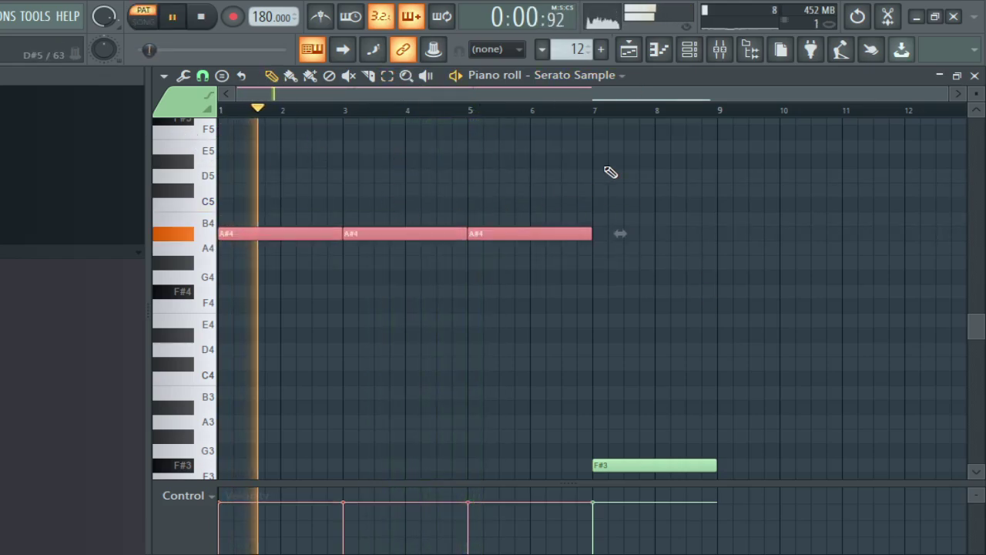
{"action": "left_click_drag", "start_coordinate": [275, 233], "coordinate": [263, 259]}
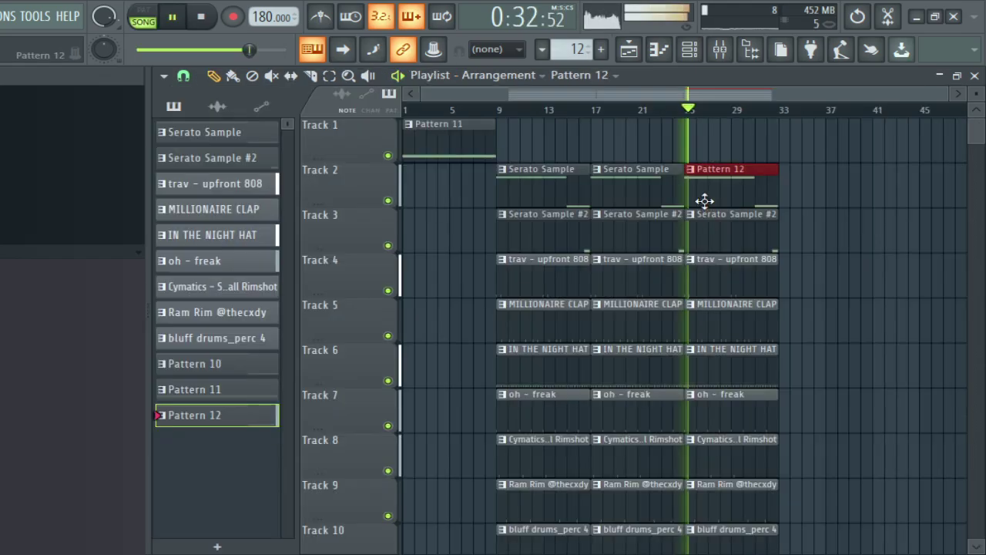
Step: Select Pattern 12's first three notes again and raise them to F5 during playback
{"action": "key", "text": "F7"}
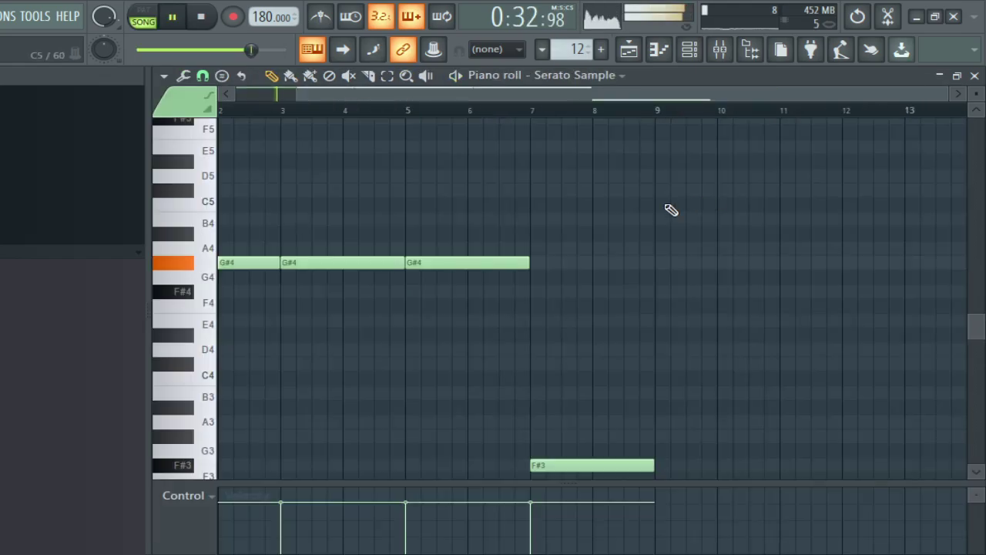
{"action": "left_click_drag", "start_coordinate": [620, 326], "coordinate": [215, 96]}
{"action": "key", "text": "space"}
{"action": "left_click_drag", "start_coordinate": [262, 263], "coordinate": [247, 141]}
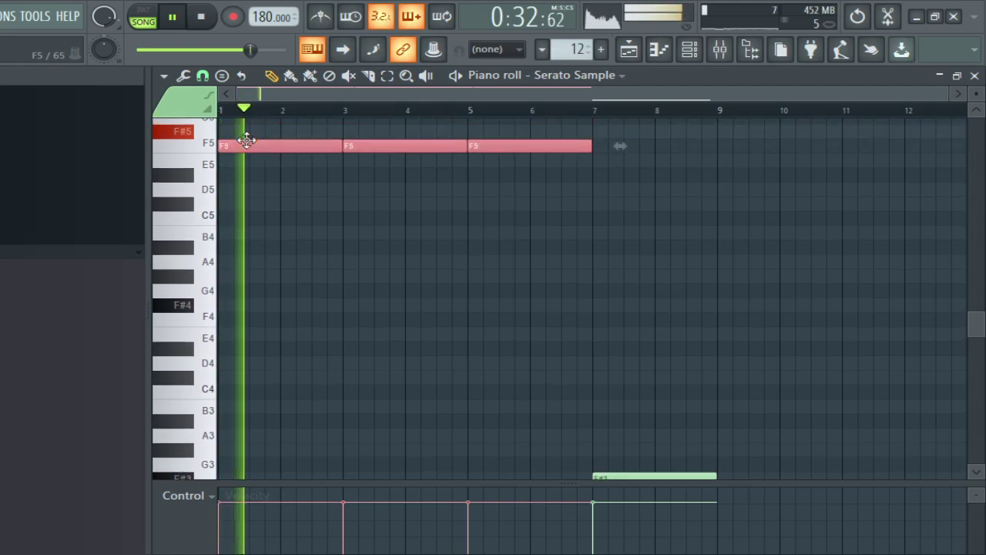
{"action": "scroll", "coordinate": [262, 199], "scroll_direction": "up", "scroll_amount": 3}
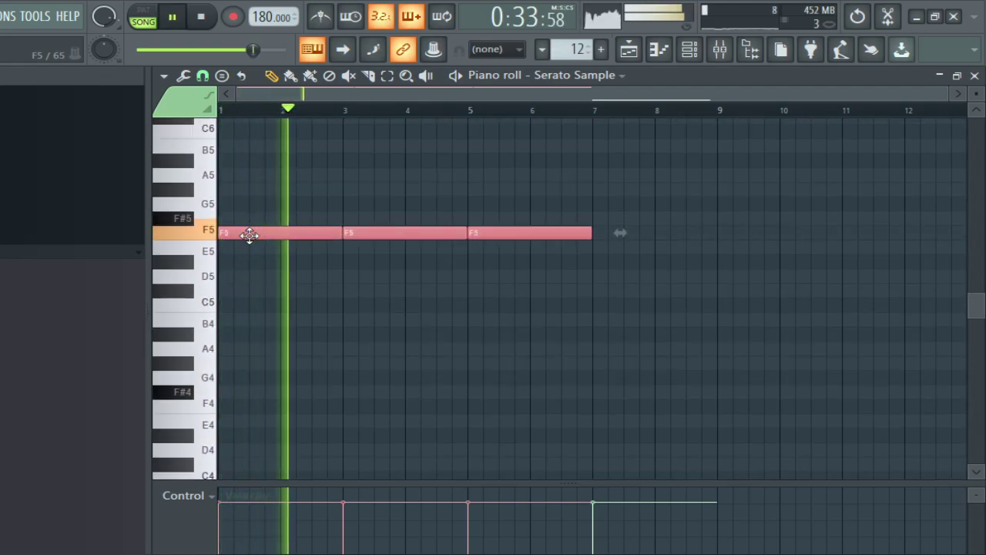
Step: Lower the first three notes from F5 to F#4, play them back, and clear the selection
{"action": "left_click_drag", "start_coordinate": [249, 231], "coordinate": [202, 404]}
{"action": "key", "text": "space"}
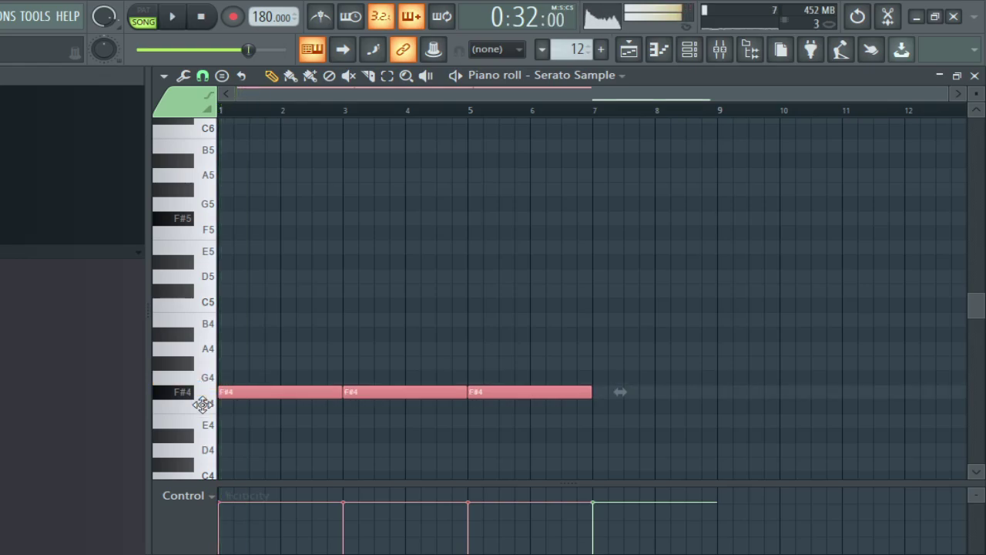
{"action": "scroll", "coordinate": [254, 369], "scroll_direction": "down", "scroll_amount": 2}
{"action": "left_click_drag", "start_coordinate": [282, 318], "coordinate": [287, 335]}
{"action": "right_click", "coordinate": [304, 337]}
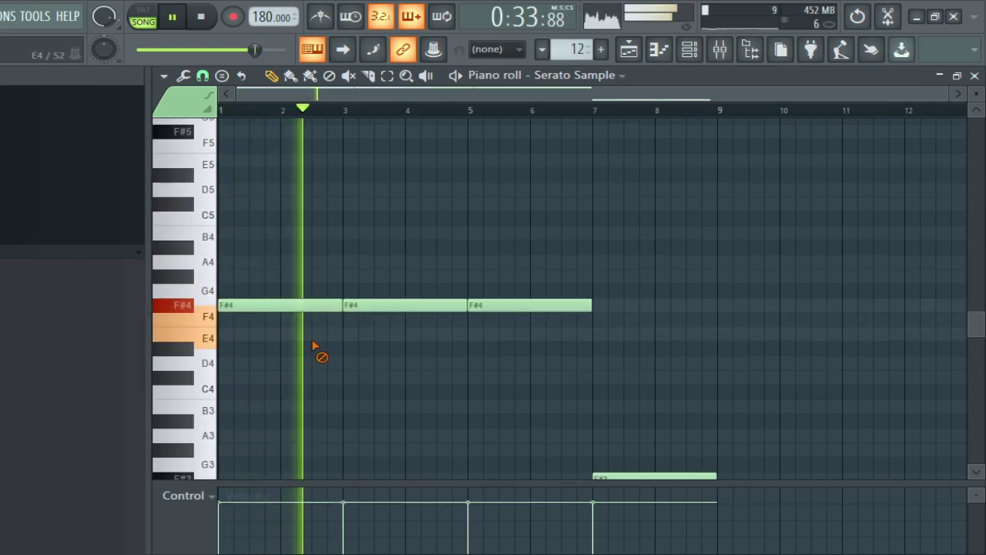
Step: Reselect the first three notes, lower them to C4, and audition the result
{"action": "key", "text": "ctrl+a"}
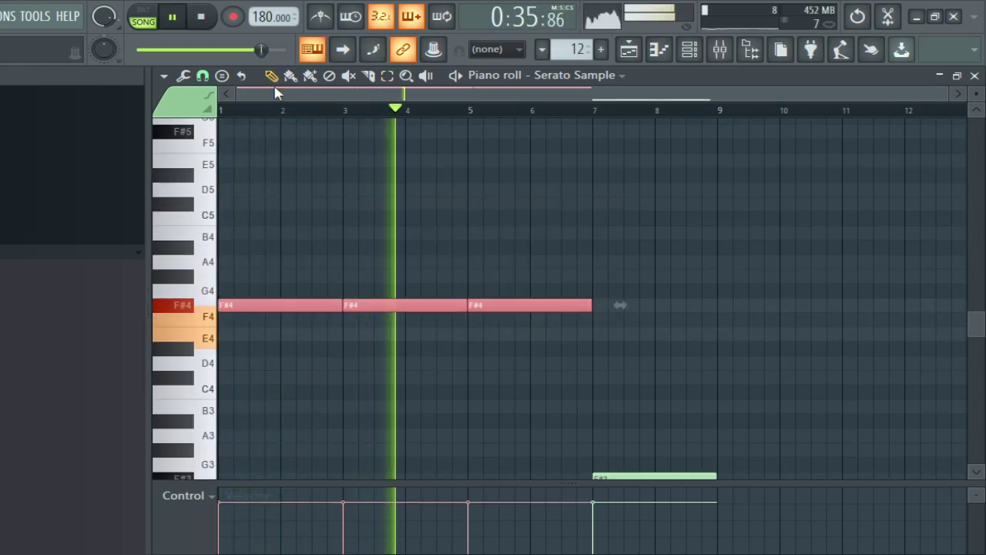
{"action": "left_click_drag", "start_coordinate": [282, 312], "coordinate": [285, 397]}
{"action": "key", "text": "space"}
{"action": "key", "text": "space"}
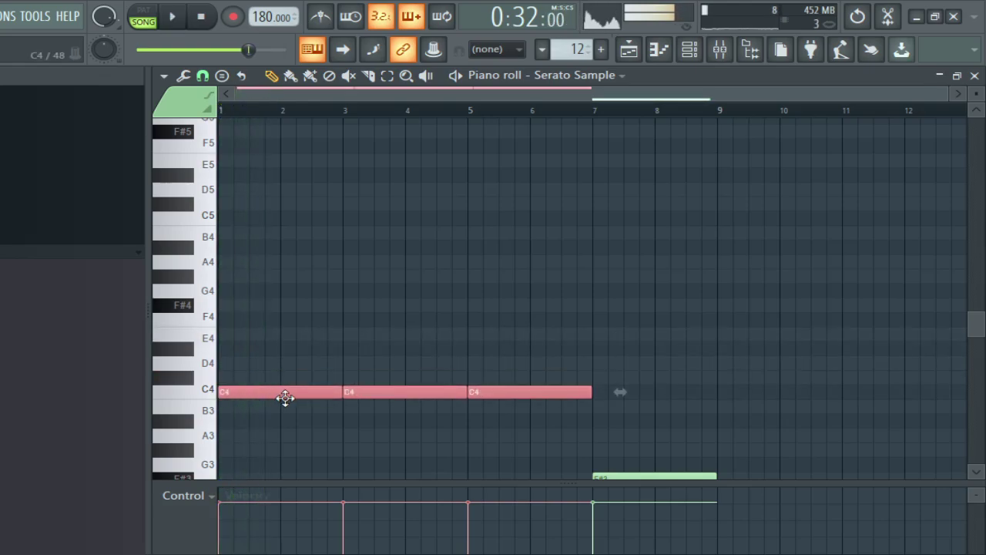
Step: Try the first three notes at B3 and at A#3, playing the arrangement to compare the pitches
{"action": "scroll", "coordinate": [303, 378], "scroll_direction": "down", "scroll_amount": 2}
{"action": "key", "text": "space"}
{"action": "left_click_drag", "start_coordinate": [304, 300], "coordinate": [289, 314]}
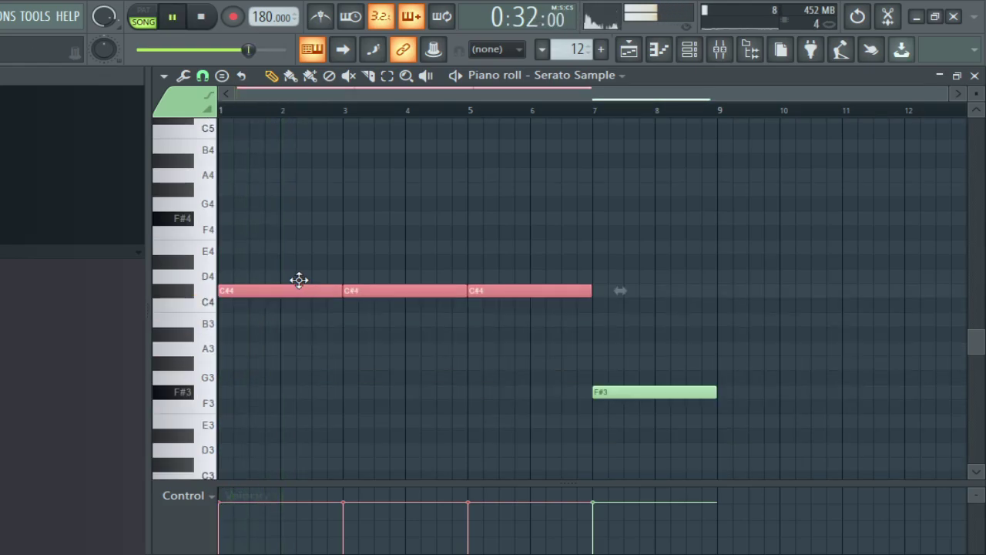
{"action": "key", "text": "space"}
{"action": "key", "text": "space"}
{"action": "key", "text": "space"}
{"action": "key", "text": "space"}
{"action": "key", "text": "space"}
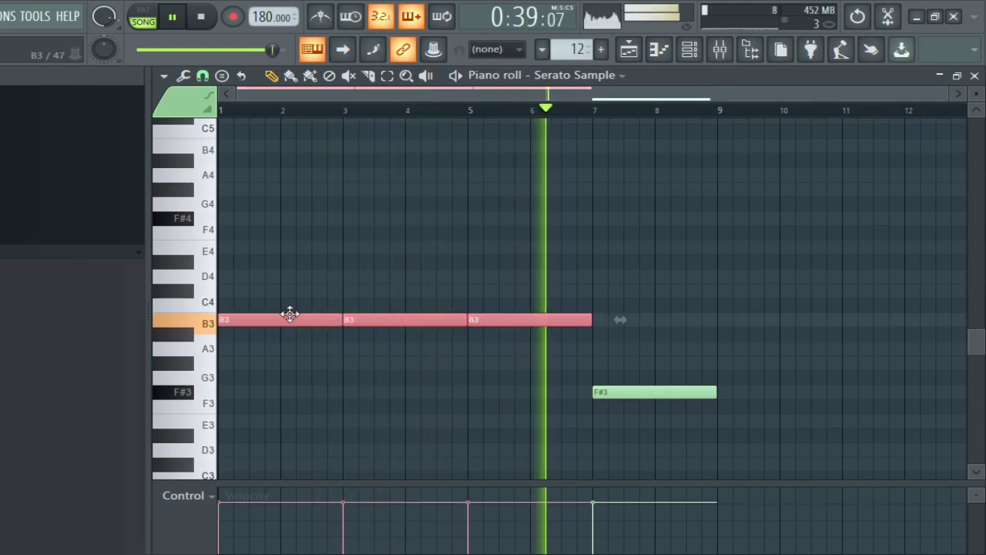
{"action": "mouse_move", "coordinate": [288, 313]}
{"action": "left_mouse_down"}
{"action": "mouse_move", "coordinate": [289, 352]}
{"action": "mouse_move", "coordinate": [289, 318]}
{"action": "left_mouse_up"}
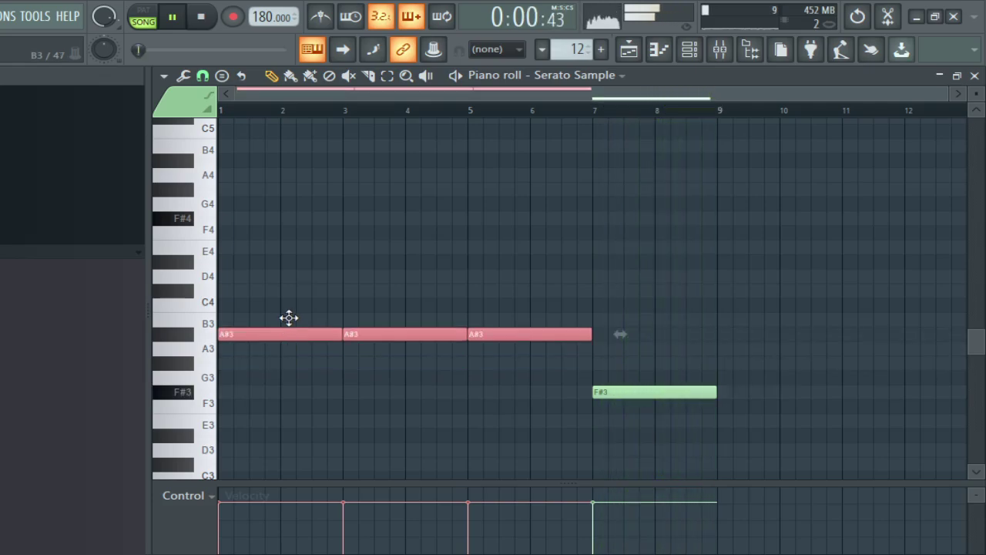
{"action": "key", "text": "space"}
Step: Raise the first three notes from A#3 to C5 and audition them in the arrangement
{"action": "left_click_drag", "start_coordinate": [289, 317], "coordinate": [254, 124]}
{"action": "key", "text": "space"}
{"action": "key", "text": "space"}
{"action": "key", "text": "space"}
{"action": "key", "text": "space"}
{"action": "key", "text": "space"}
{"action": "key", "text": "space"}
{"action": "scroll", "coordinate": [377, 222], "scroll_direction": "up", "scroll_amount": 4}
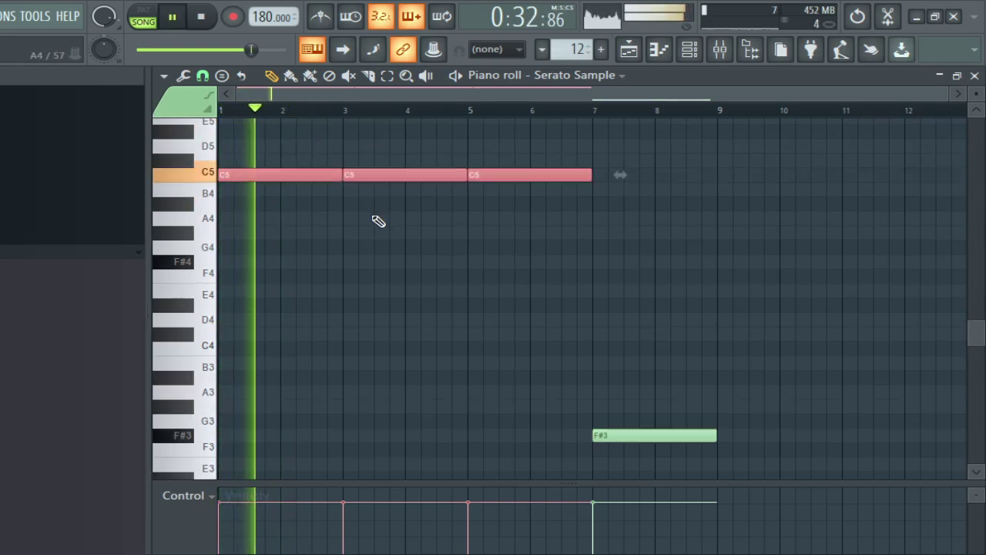
{"action": "scroll", "coordinate": [375, 224], "scroll_direction": "down", "scroll_amount": 1}
{"action": "key", "text": "space"}
Step: Remove the stray D#5 note, reselect the first three notes, and try them at E5 and D5
{"action": "left_click", "coordinate": [265, 176]}
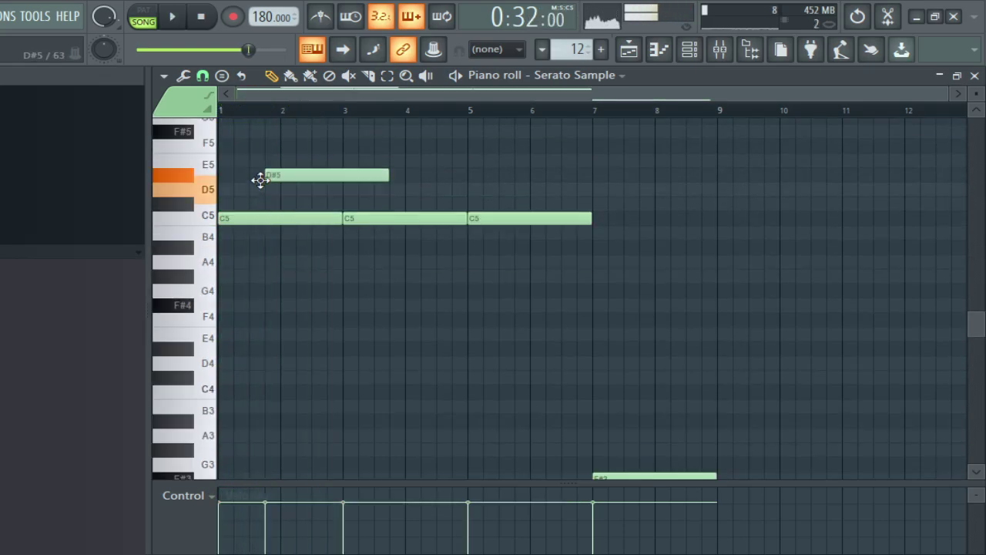
{"action": "left_click_drag", "start_coordinate": [708, 277], "coordinate": [332, 98]}
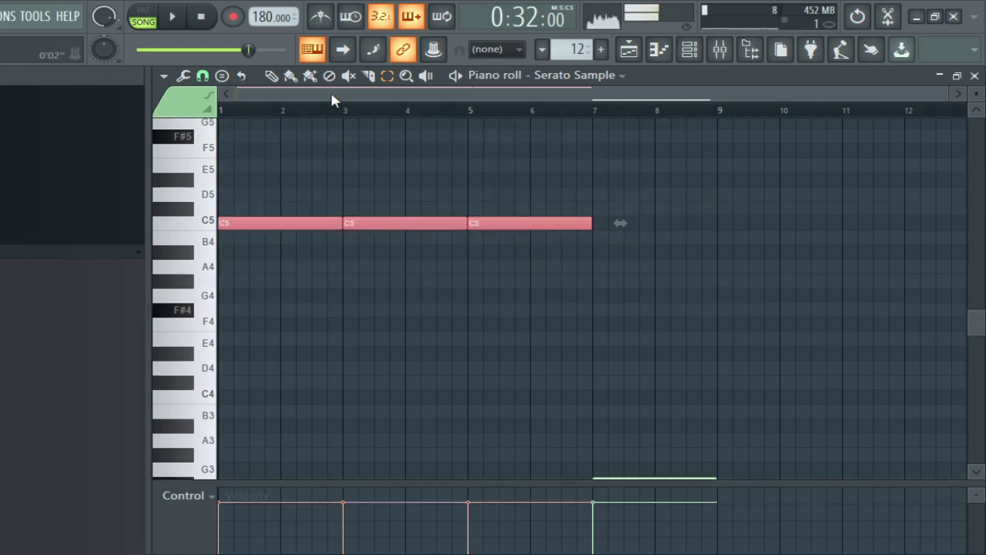
{"action": "left_click_drag", "start_coordinate": [257, 224], "coordinate": [245, 160]}
{"action": "key", "text": "space"}
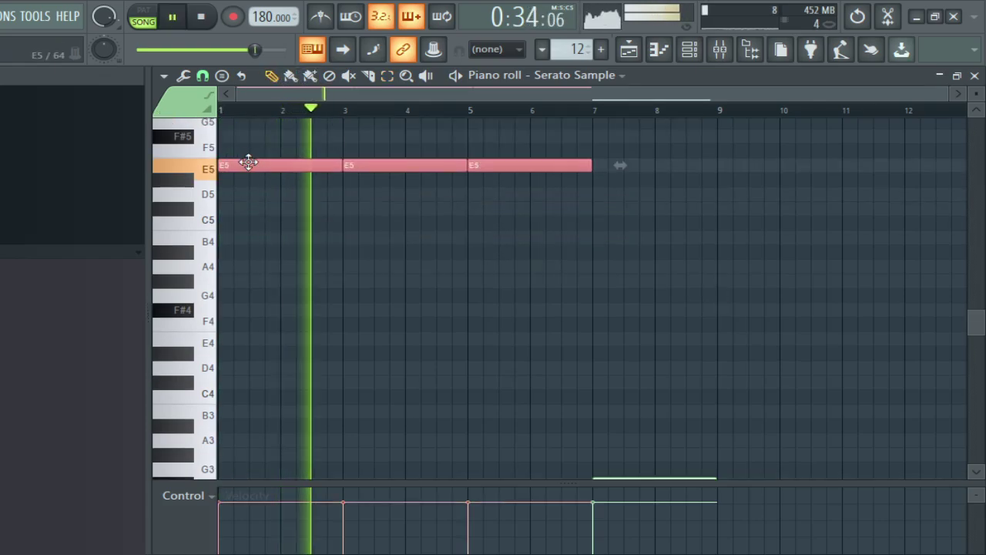
{"action": "key", "text": "space"}
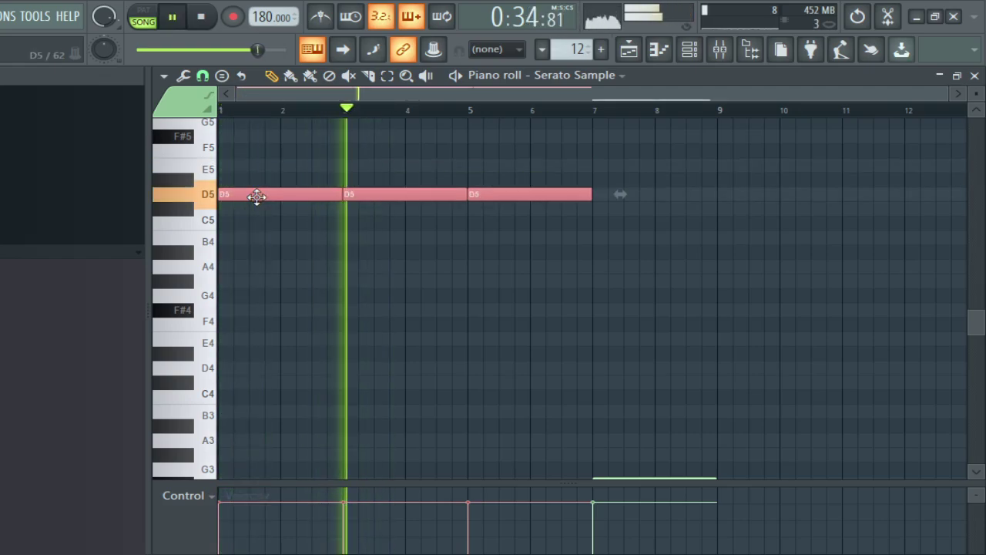
Step: Transpose the three selected notes down through C5 and G#4 to F#4, auditioning each pitch
{"action": "left_click_drag", "start_coordinate": [256, 196], "coordinate": [250, 225]}
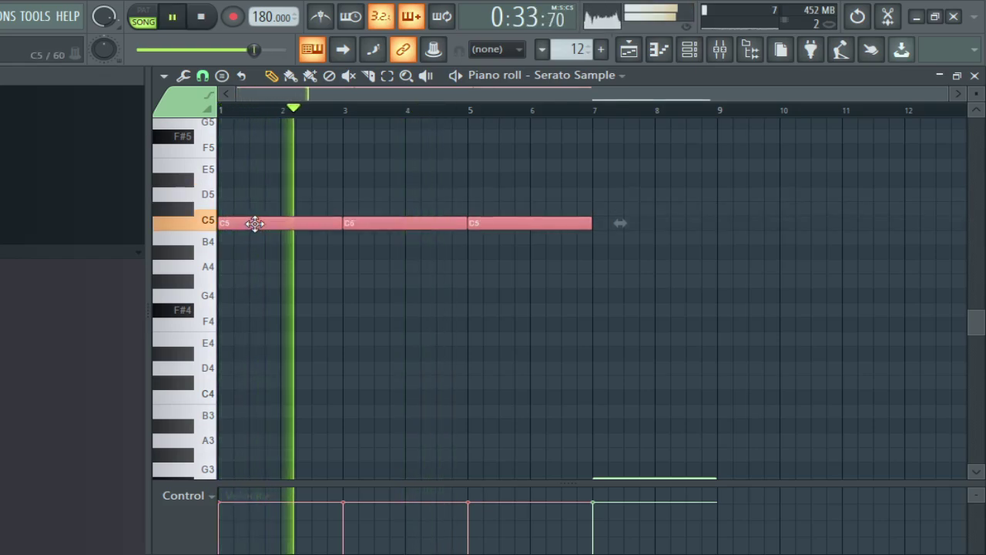
{"action": "left_click_drag", "start_coordinate": [255, 223], "coordinate": [306, 281]}
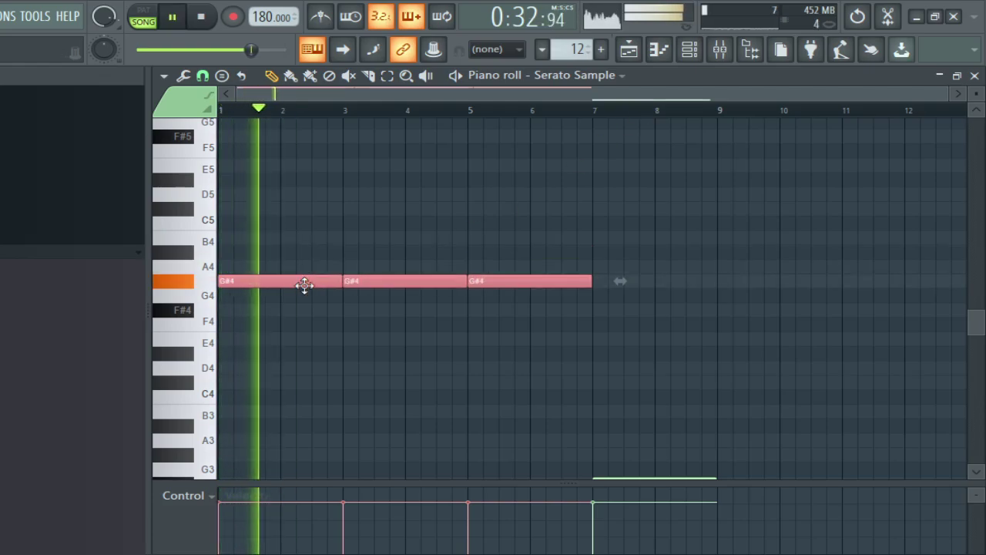
{"action": "left_click_drag", "start_coordinate": [303, 282], "coordinate": [306, 311]}
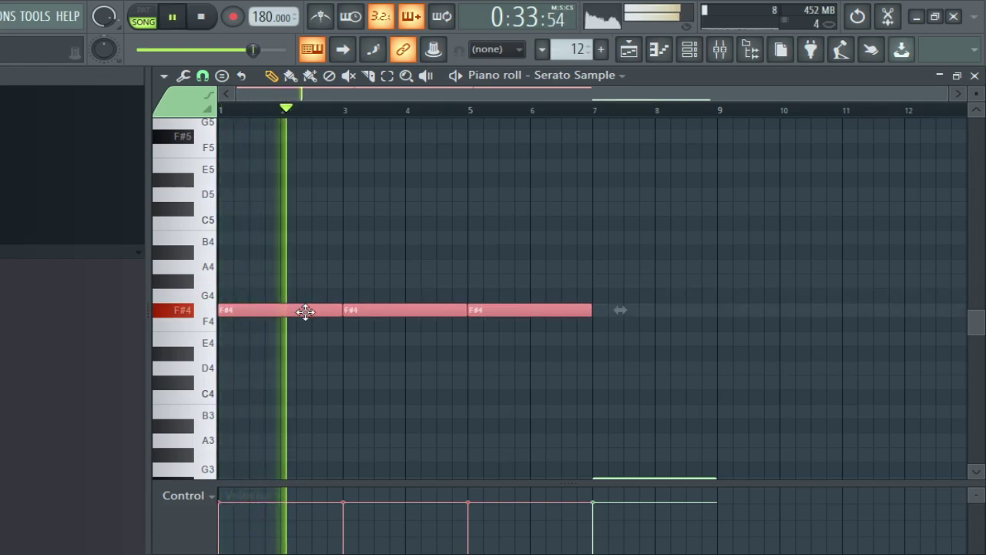
{"action": "key", "text": "space"}
Step: Lower the three selected notes to C4, play them back, and bring up the Channel rack
{"action": "left_click_drag", "start_coordinate": [306, 311], "coordinate": [275, 404]}
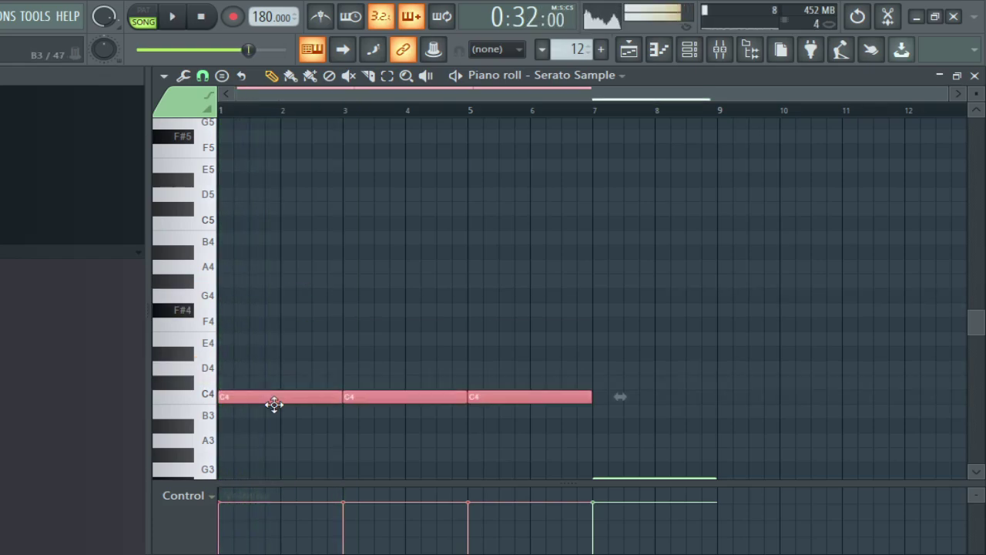
{"action": "scroll", "coordinate": [268, 337], "scroll_direction": "down", "scroll_amount": 4}
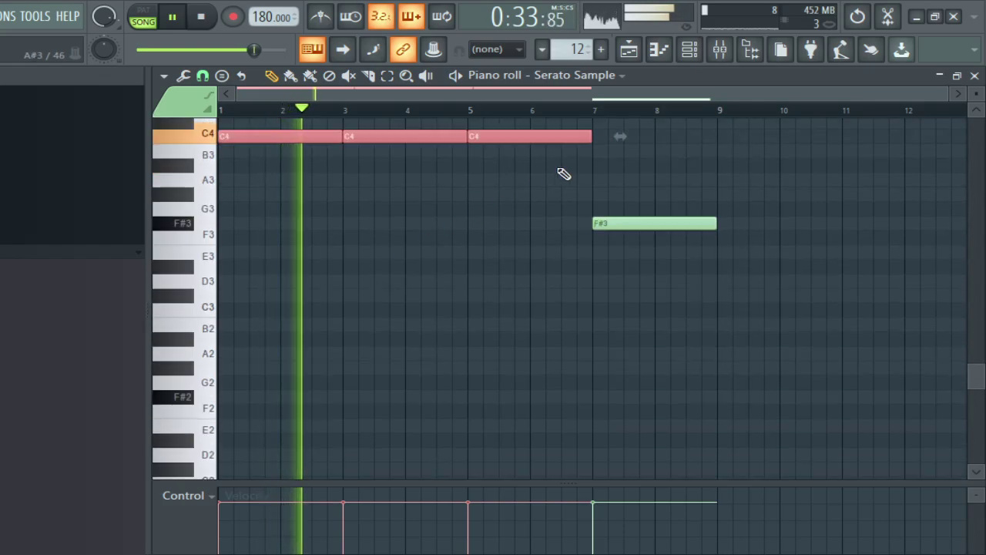
{"action": "left_click", "coordinate": [690, 50]}
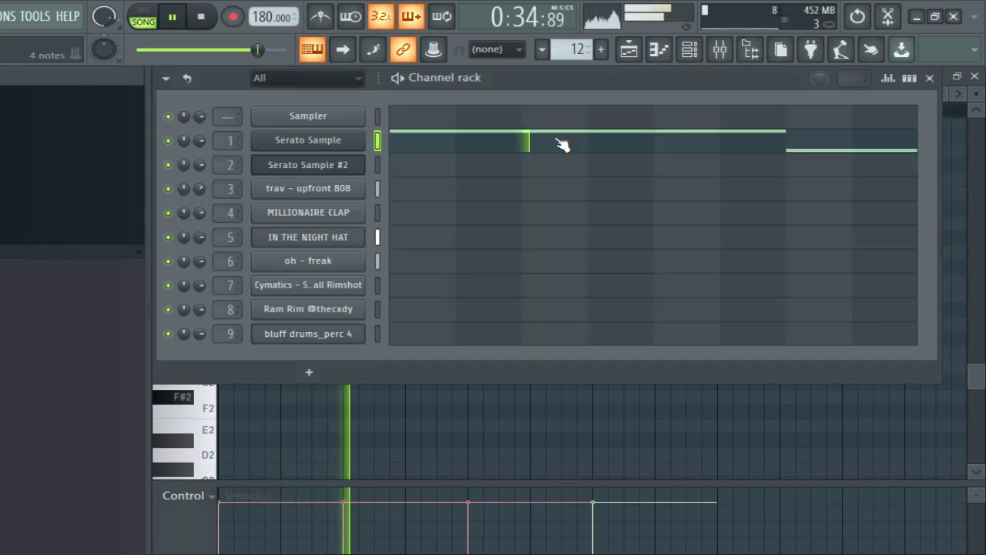
Step: Stop the song and audition the G4 and D5 pads and the two pads following D5 in the first Serato Sample channel
{"action": "left_click", "coordinate": [324, 141]}
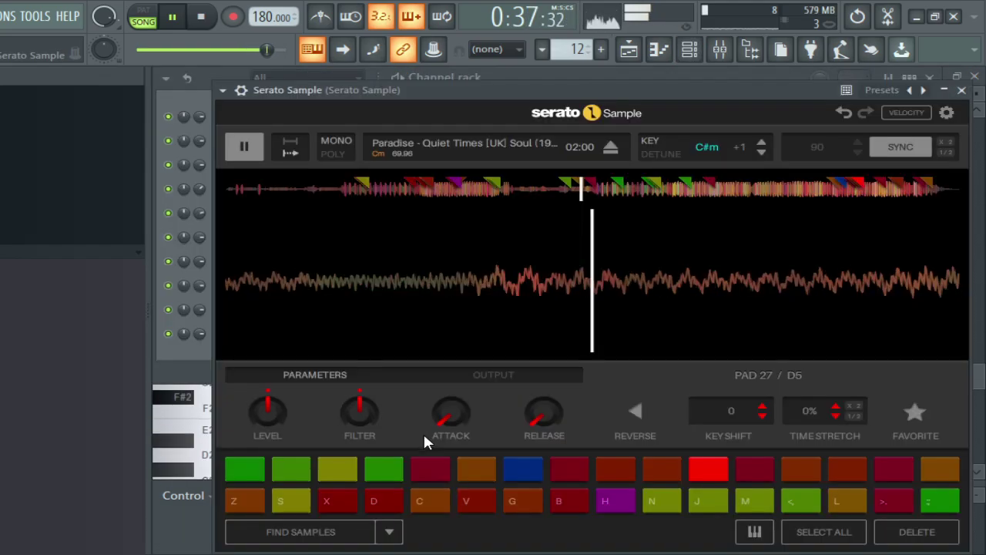
{"action": "key", "text": "space"}
{"action": "left_click", "coordinate": [384, 470]}
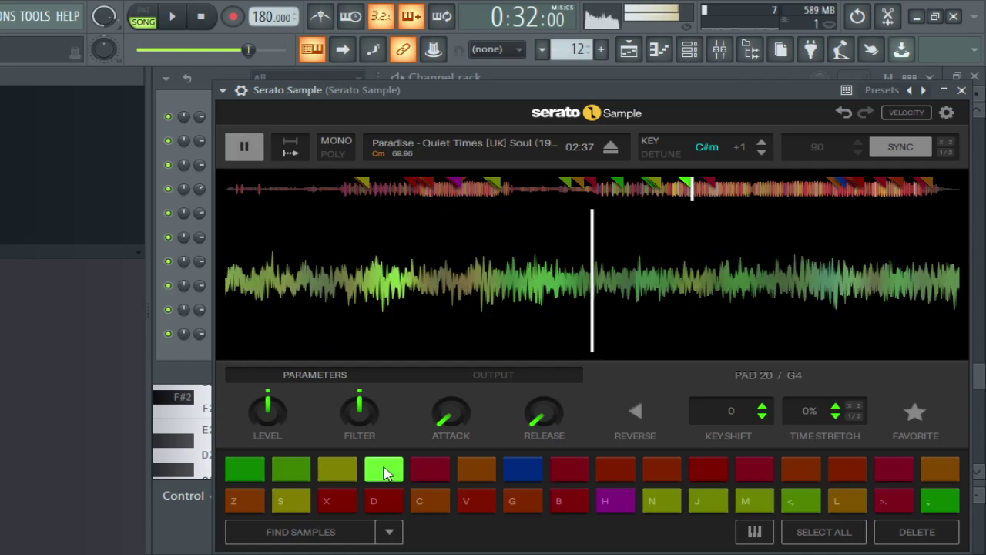
{"action": "left_click", "coordinate": [723, 468]}
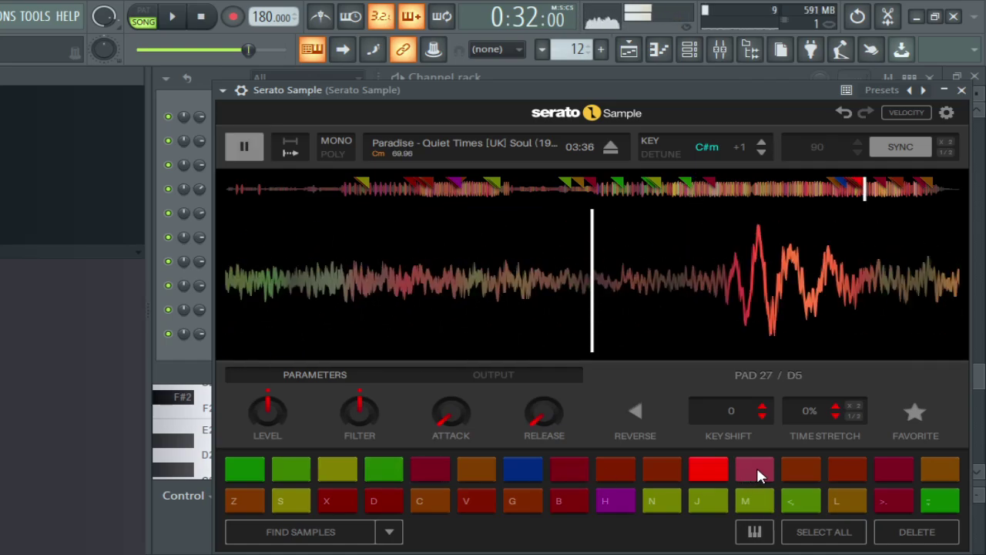
{"action": "left_click", "coordinate": [759, 467]}
{"action": "left_click", "coordinate": [801, 467]}
{"action": "left_click", "coordinate": [678, 72]}
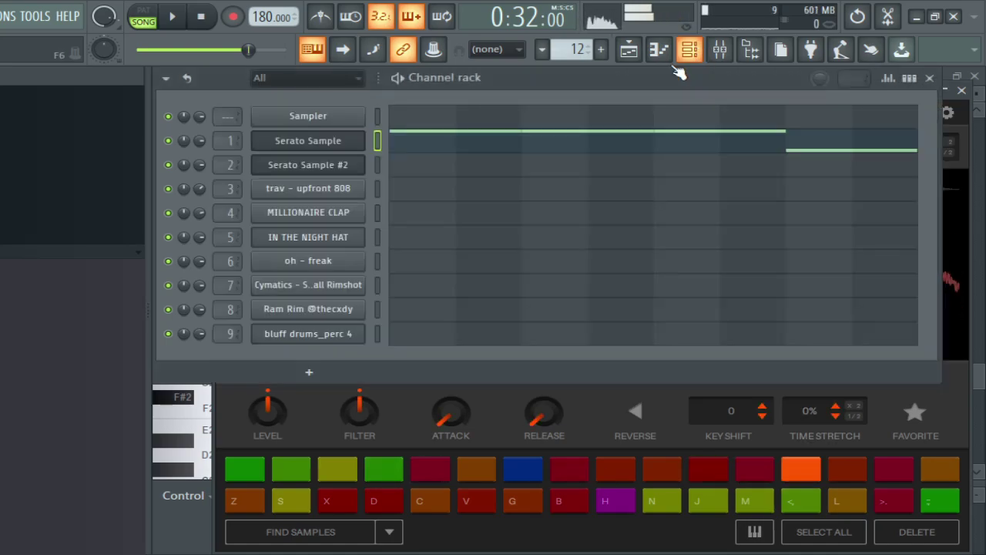
Step: Select the first three notes of Pattern 12 and try them at A#3, B3, C#4 and G#4, playing each pitch back
{"action": "left_click", "coordinate": [408, 145]}
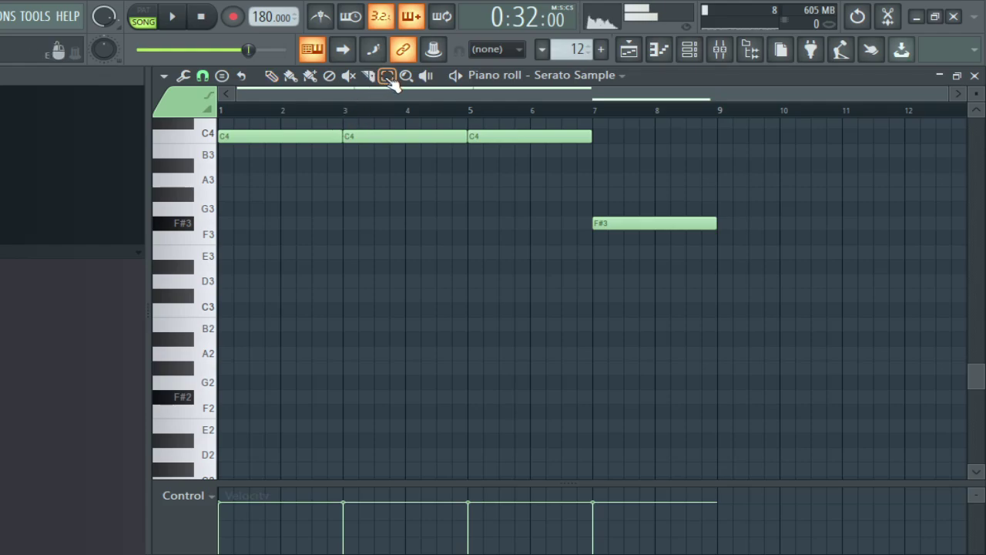
{"action": "left_click", "coordinate": [387, 77]}
{"action": "left_click_drag", "start_coordinate": [616, 196], "coordinate": [213, 94]}
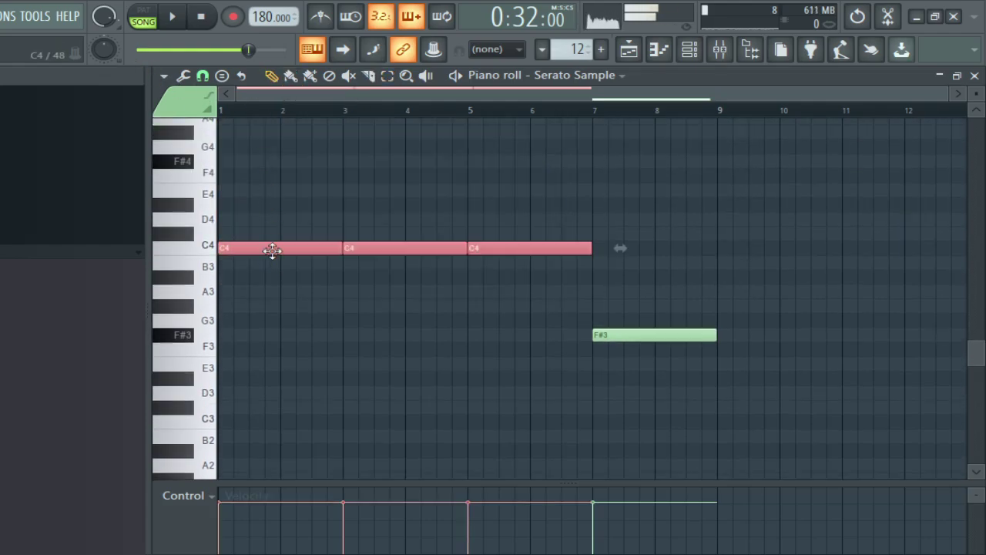
{"action": "left_click_drag", "start_coordinate": [272, 250], "coordinate": [267, 286]}
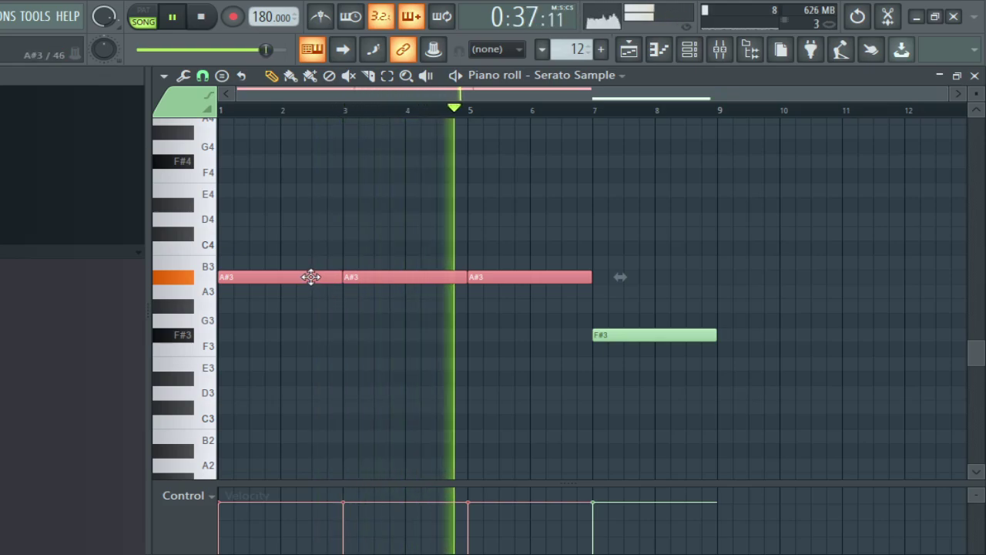
{"action": "left_click_drag", "start_coordinate": [310, 276], "coordinate": [316, 248]}
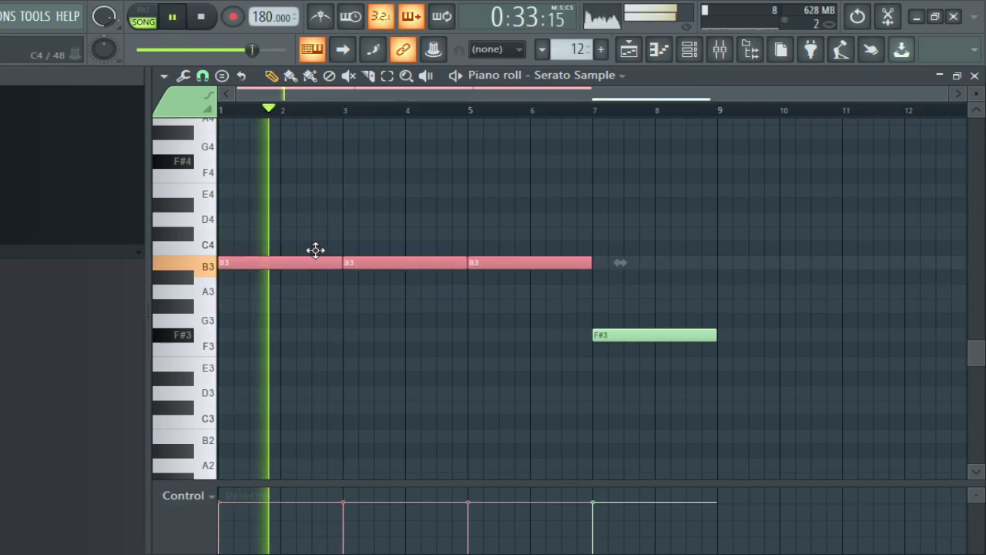
{"action": "left_click_drag", "start_coordinate": [317, 249], "coordinate": [306, 222]}
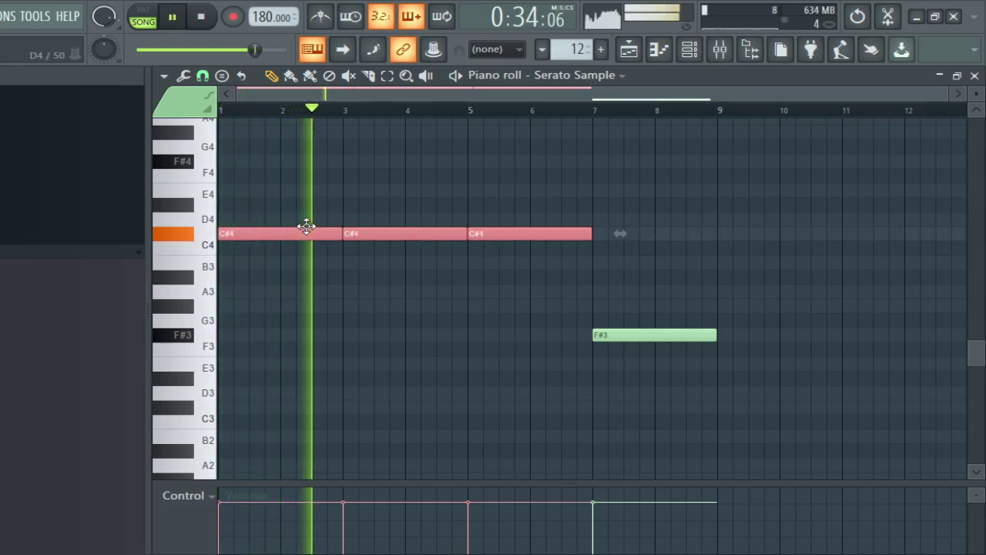
{"action": "left_click_drag", "start_coordinate": [305, 224], "coordinate": [247, 257]}
{"action": "key", "text": "space"}
{"action": "key", "text": "space"}
{"action": "key", "text": "space"}
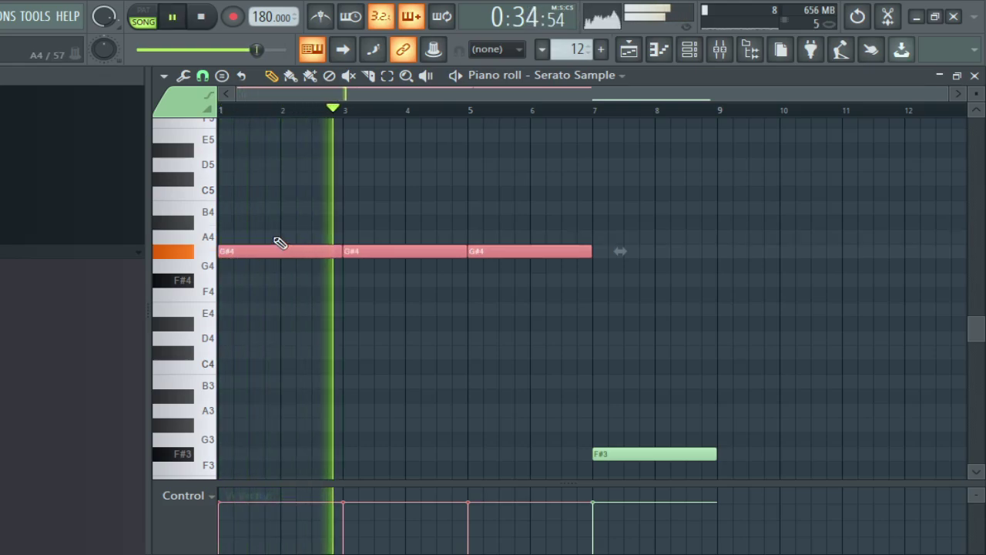
Step: Delete the second and third G#4 notes and lengthen the first one to span bars 1 to 4
{"action": "right_click", "coordinate": [373, 253]}
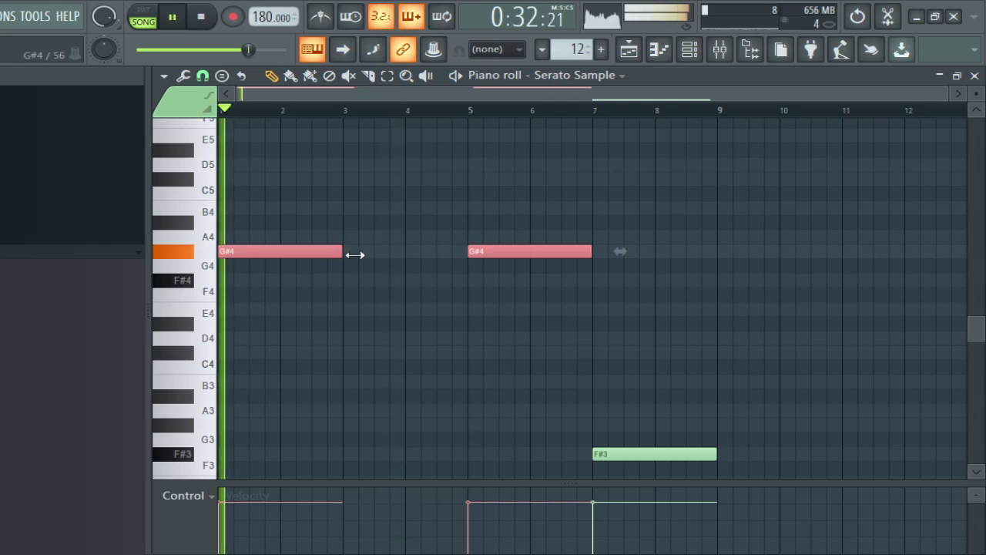
{"action": "left_click_drag", "start_coordinate": [355, 254], "coordinate": [473, 251]}
{"action": "right_click", "coordinate": [609, 249]}
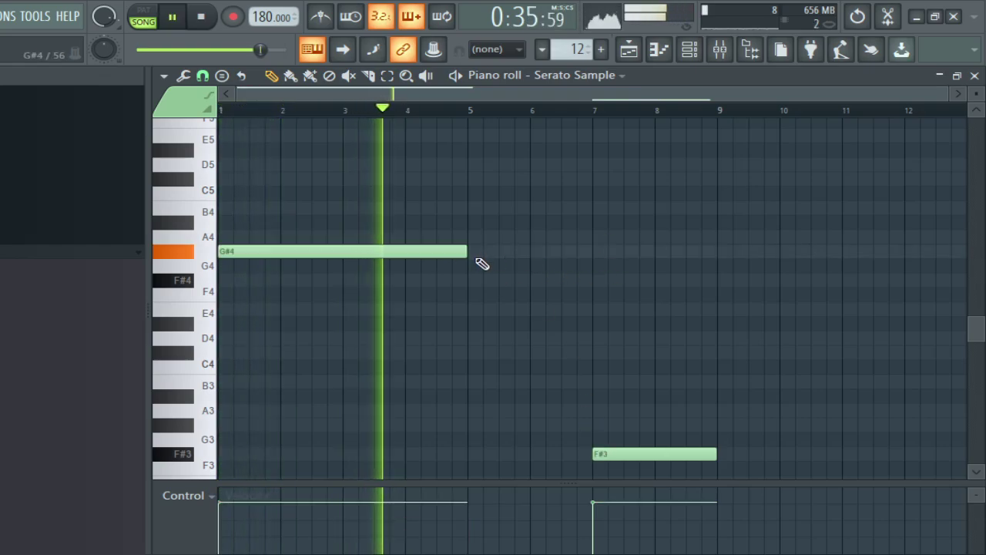
{"action": "left_click", "coordinate": [471, 252]}
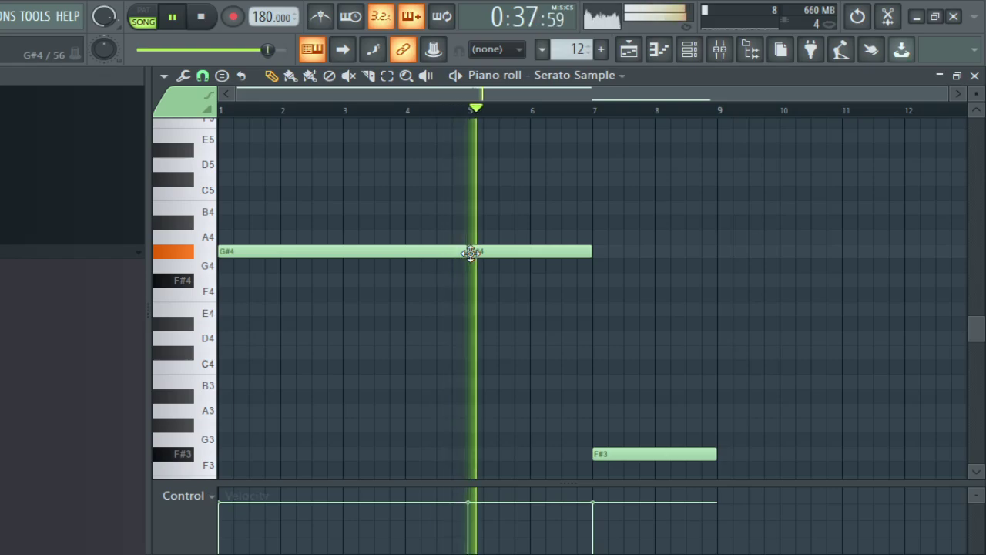
{"action": "key", "text": "space"}
{"action": "right_click", "coordinate": [489, 255]}
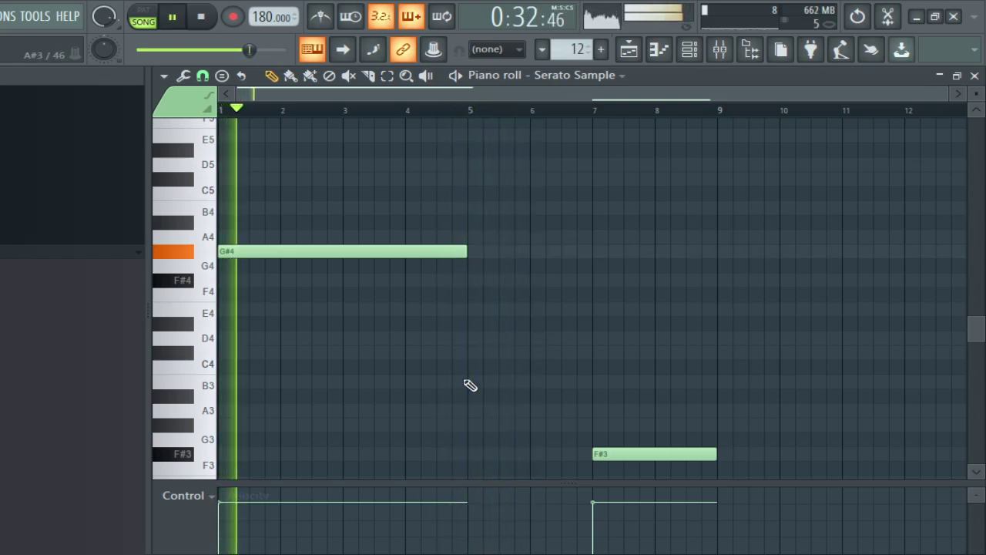
Step: Add a two-bar C4 note at bar 5, move it down to A#3 and play it back
{"action": "left_click", "coordinate": [469, 366]}
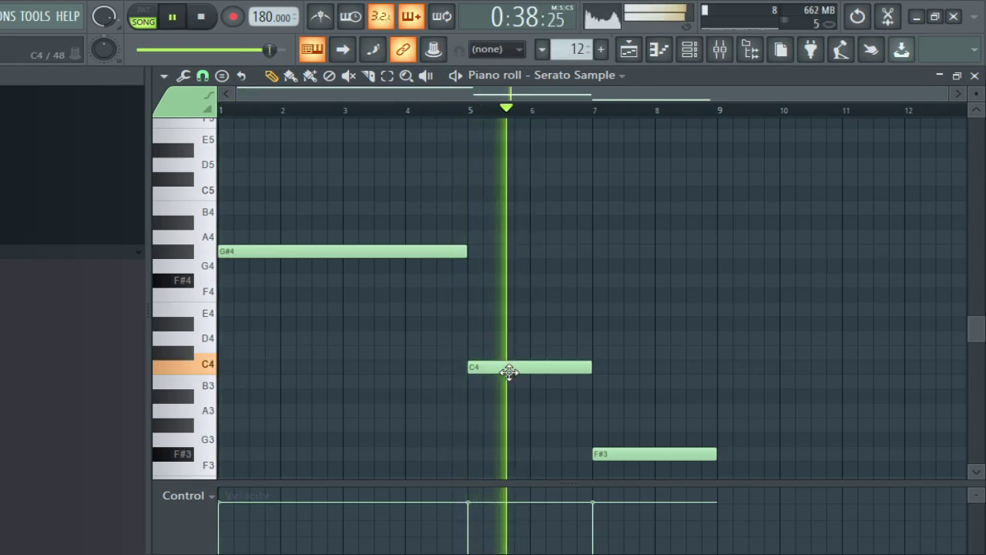
{"action": "left_click_drag", "start_coordinate": [510, 368], "coordinate": [514, 397]}
{"action": "key", "text": "space"}
{"action": "key", "text": "space"}
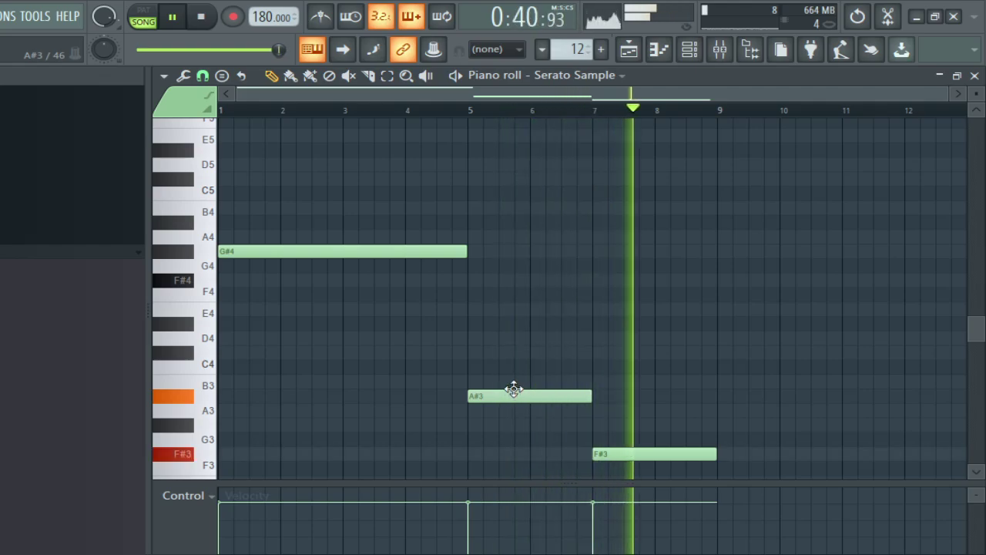
Step: Delete the A#3 note, replace the long G#4 note with a two-bar C5 note at bar 1, and audition the change
{"action": "right_click", "coordinate": [516, 396]}
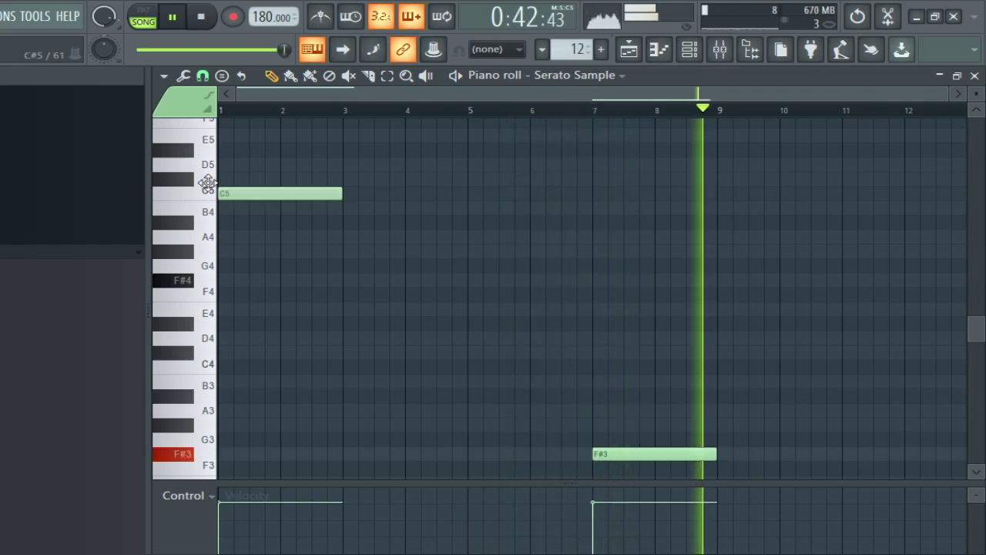
{"action": "key", "text": "space"}
{"action": "key", "text": "space"}
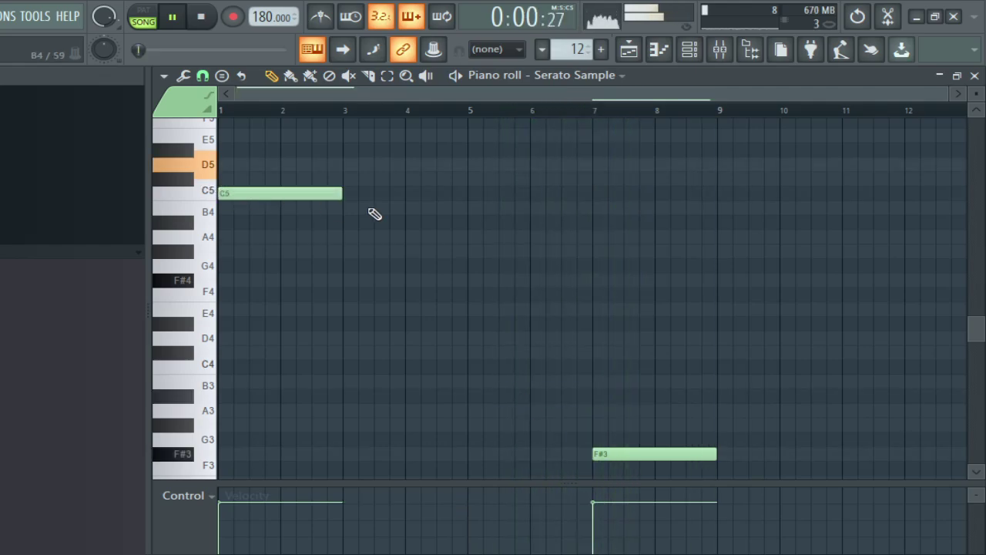
Step: Go back to the playlist, play the arrangement from bar 9 and look over the tracks
{"action": "left_click", "coordinate": [631, 51]}
{"action": "left_click", "coordinate": [504, 111]}
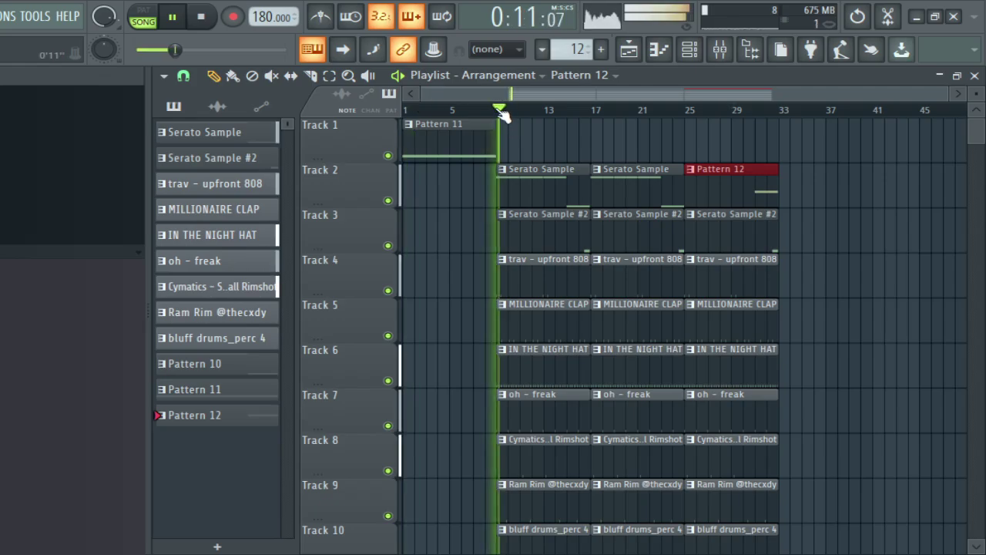
{"action": "scroll", "coordinate": [509, 137], "scroll_direction": "down", "scroll_amount": 3}
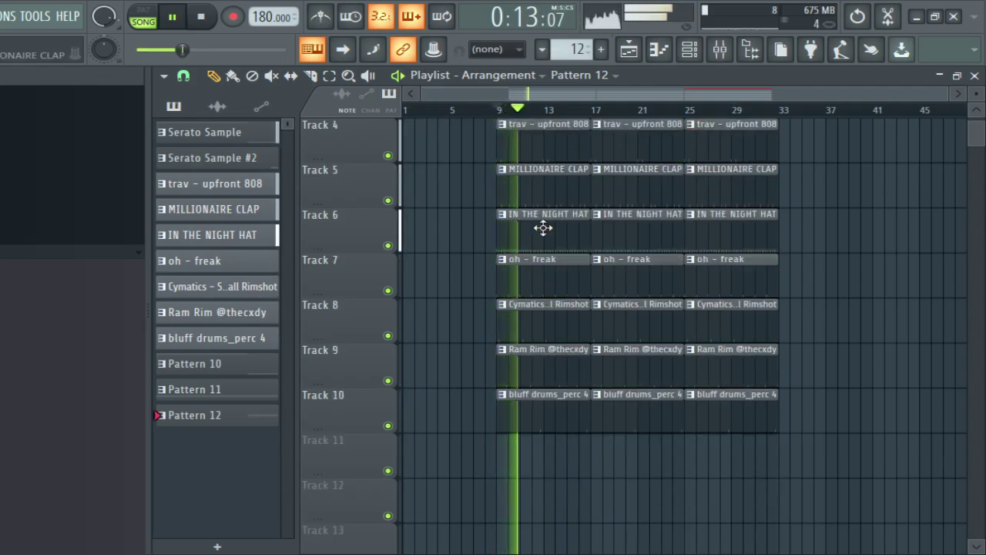
{"action": "scroll", "coordinate": [558, 258], "scroll_direction": "up", "scroll_amount": 3}
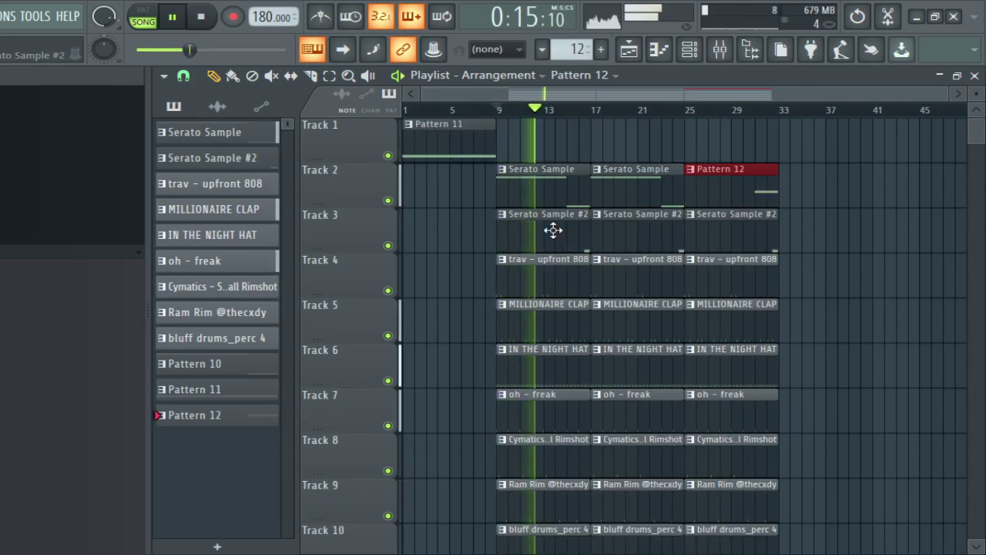
Step: Fill bars 1 to 6 of Pattern 12 with three two-bar C4 notes and place the pattern at bar 17 on Track 2
{"action": "double_click", "coordinate": [725, 191]}
{"action": "scroll", "coordinate": [442, 136], "scroll_direction": "down", "scroll_amount": 5}
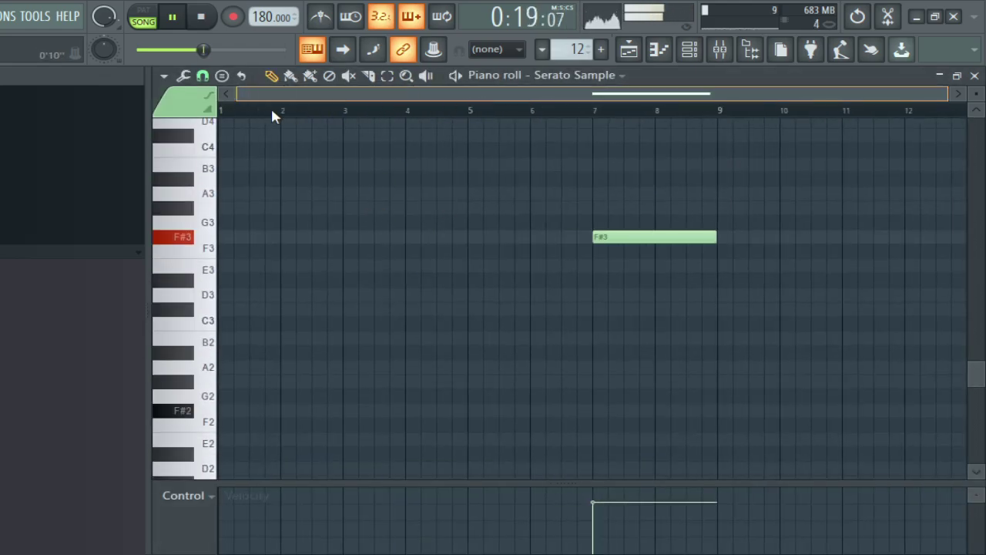
{"action": "left_click", "coordinate": [345, 150]}
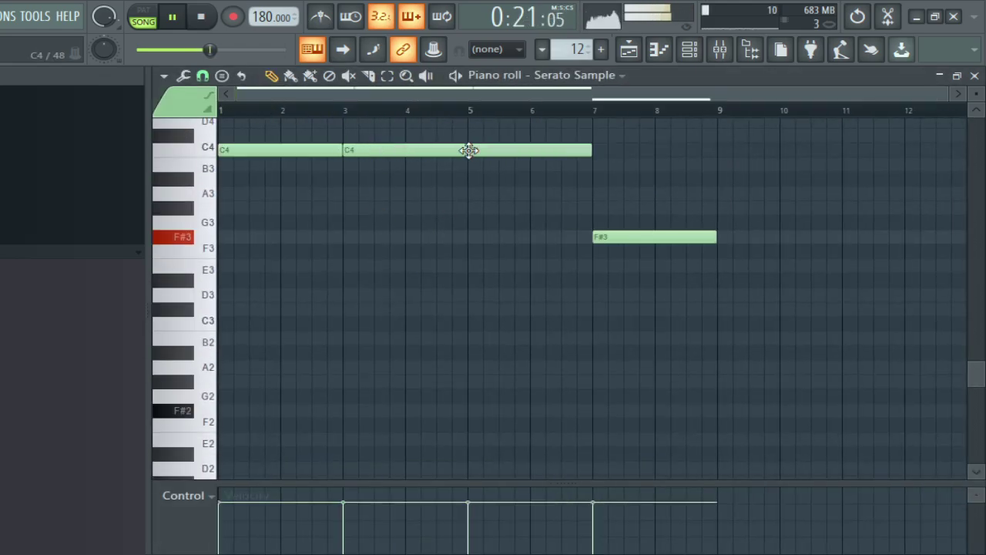
{"action": "key", "text": "F5"}
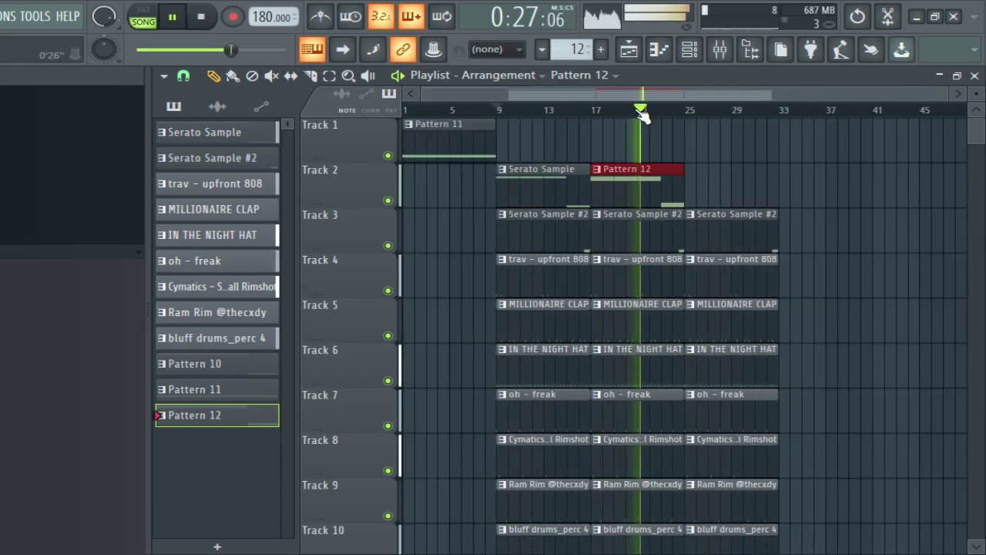
Step: Reopen Pattern 12, select its three C4 notes, lower them to A#3 and play them back
{"action": "double_click", "coordinate": [626, 195]}
{"action": "left_click_drag", "start_coordinate": [456, 94], "coordinate": [409, 102]}
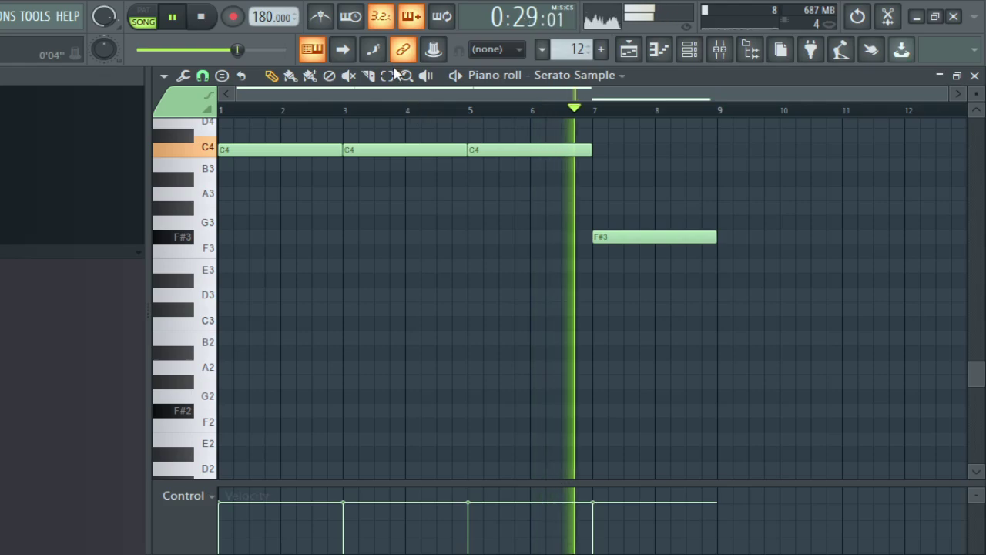
{"action": "left_click", "coordinate": [388, 75]}
{"action": "left_click_drag", "start_coordinate": [626, 209], "coordinate": [245, 85]}
{"action": "key", "text": "space"}
{"action": "left_click_drag", "start_coordinate": [252, 171], "coordinate": [251, 202]}
{"action": "key", "text": "space"}
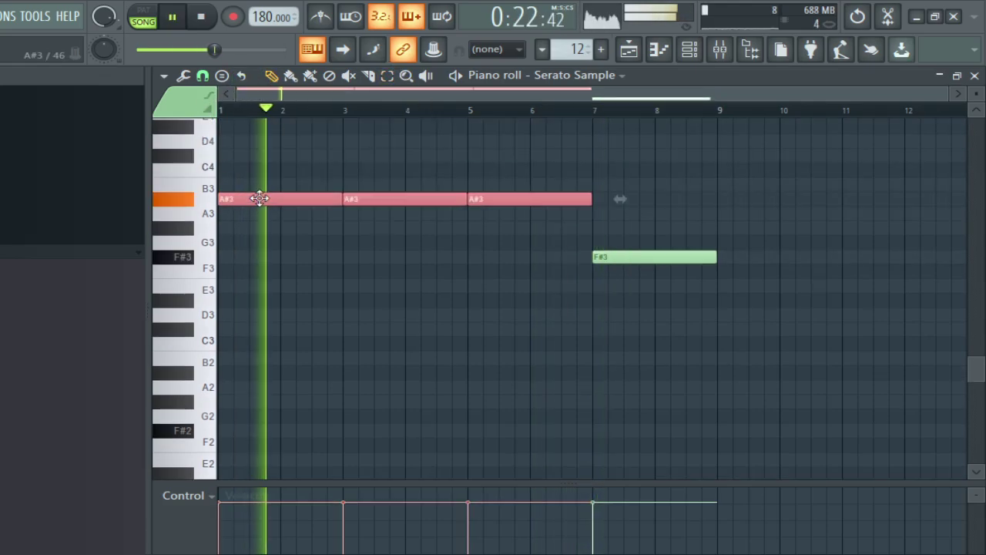
Step: Lower the three selected notes to A3 and play the pattern back
{"action": "scroll", "coordinate": [327, 317], "scroll_direction": "up", "scroll_amount": 5}
{"action": "scroll", "coordinate": [332, 312], "scroll_direction": "down", "scroll_amount": 3}
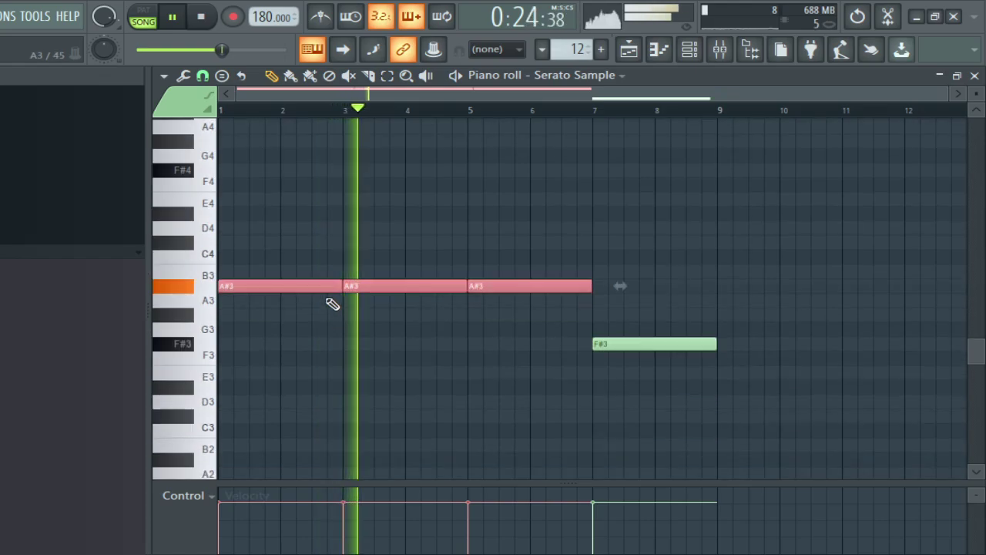
{"action": "left_click_drag", "start_coordinate": [330, 301], "coordinate": [317, 311]}
{"action": "key", "text": "space"}
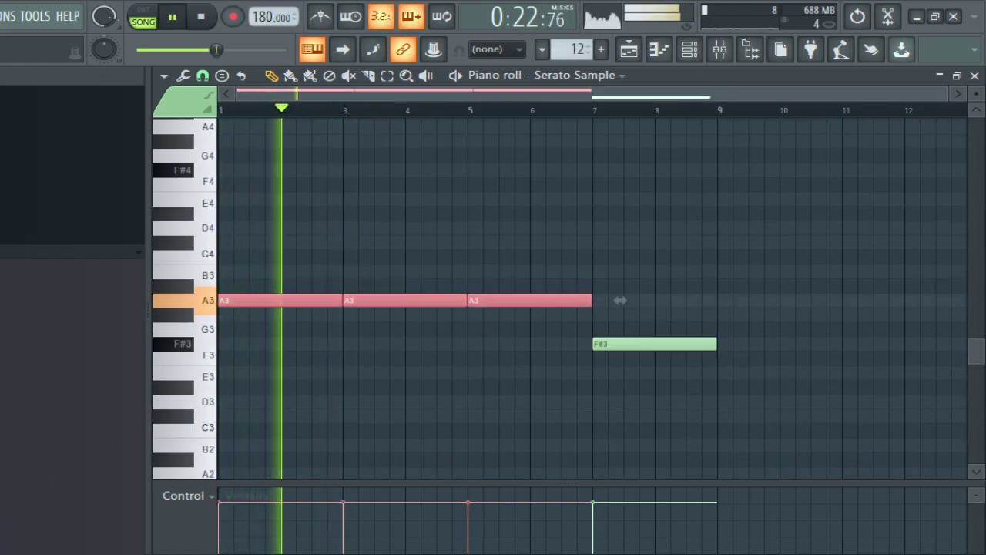
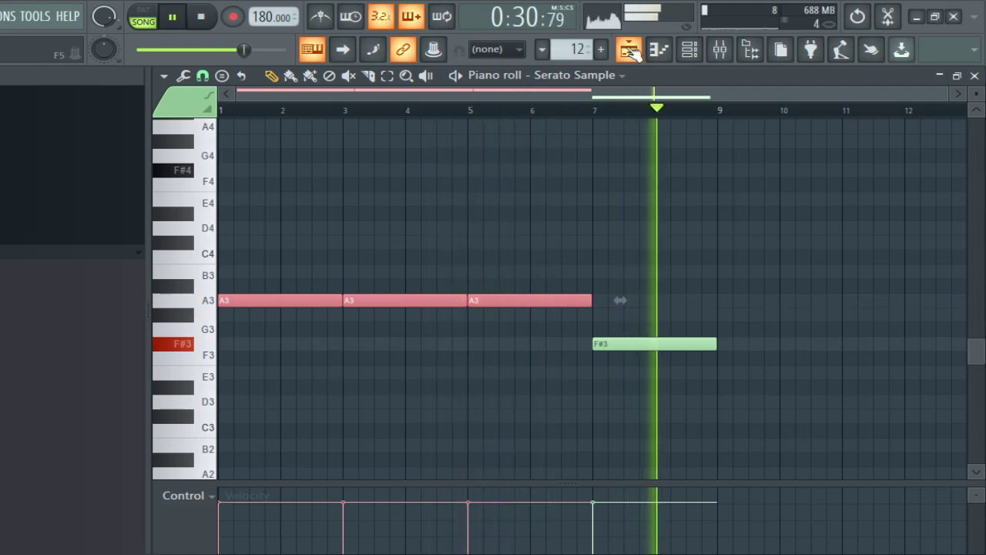
Step: Place the Serato Sample pattern at bar 25 on Track 2 of the playlist and play from there
{"action": "key", "text": "F5"}
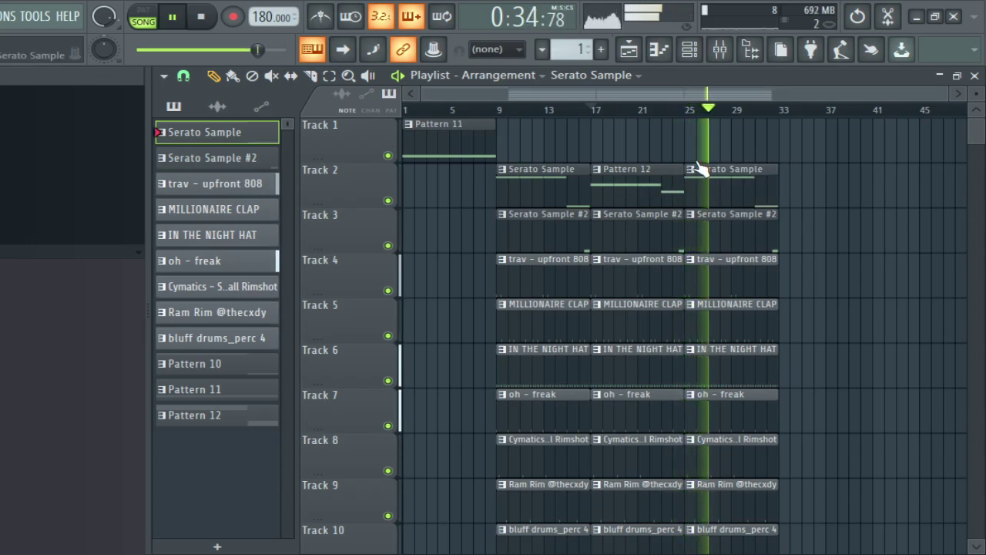
{"action": "left_click_drag", "start_coordinate": [703, 103], "coordinate": [690, 106]}
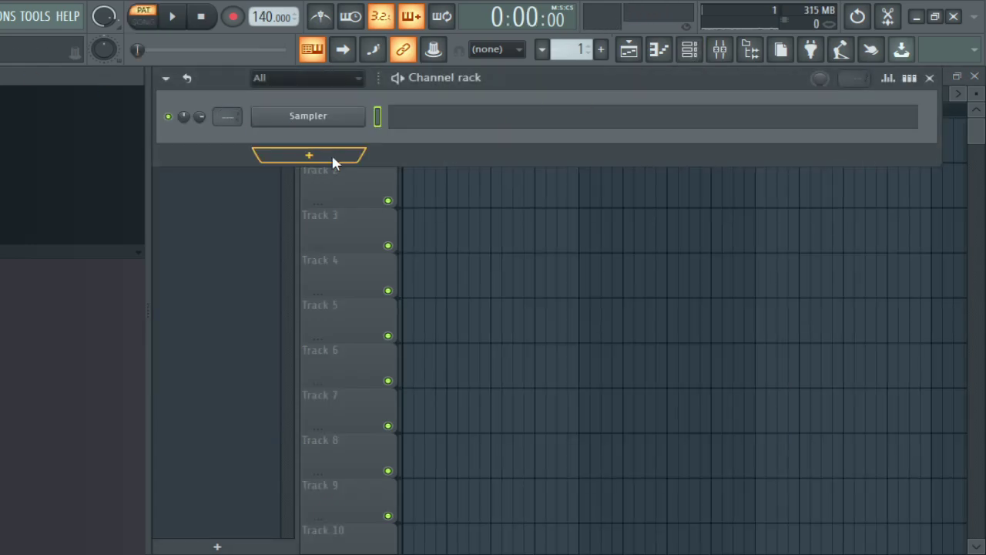
Step: Add a Serato Sample channel to the new project and load the Maria de Buenos Aires audio file into it
{"action": "left_click", "coordinate": [308, 155]}
{"action": "left_click", "coordinate": [276, 262]}
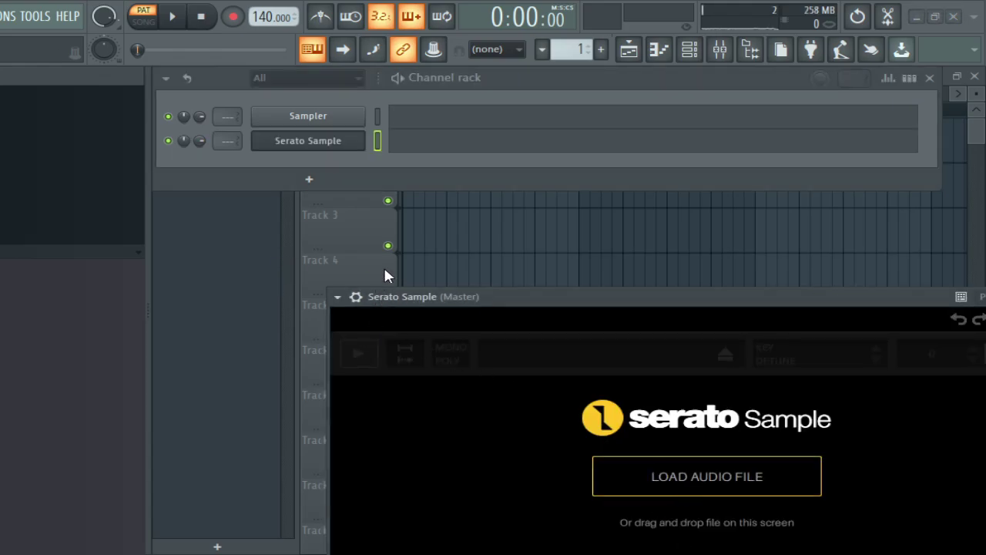
{"action": "double_click", "coordinate": [383, 373]}
{"action": "left_click_drag", "start_coordinate": [530, 298], "coordinate": [417, 74]}
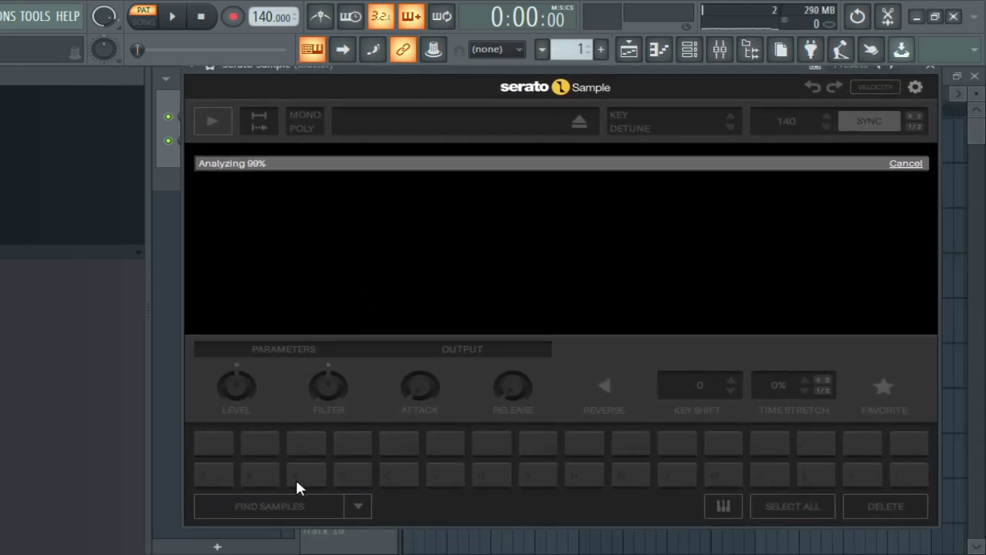
Step: Slice the loaded track with Find Samples and set the project tempo to 74 BPM
{"action": "left_click", "coordinate": [286, 501]}
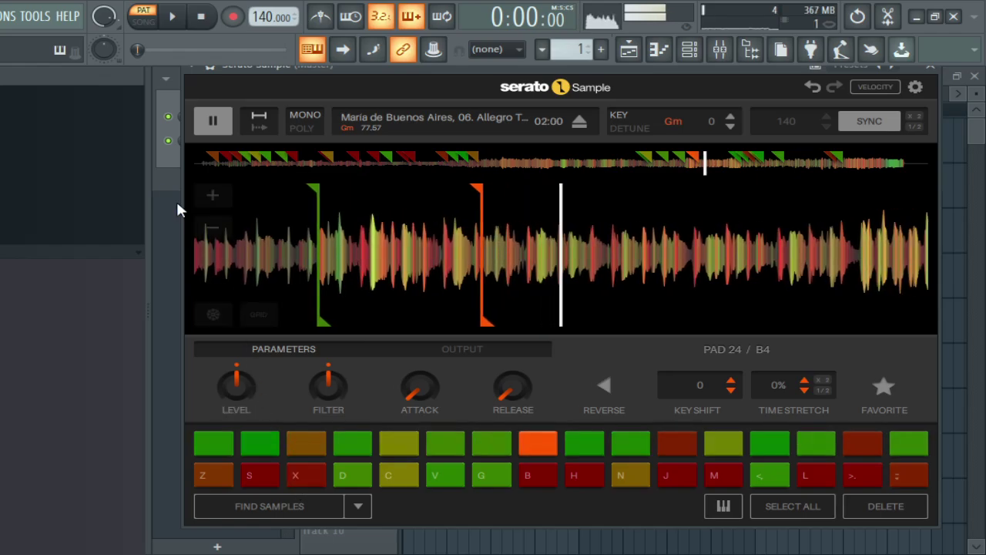
{"action": "left_click_drag", "start_coordinate": [270, 17], "coordinate": [270, 69]}
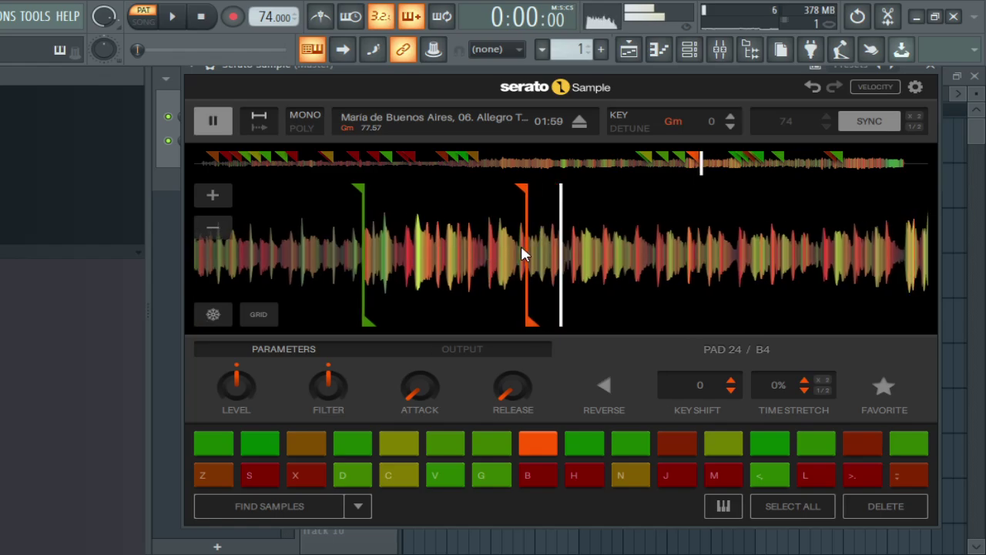
Step: Move the start marker of pad 24 (B4) further along the waveform and audition the slice
{"action": "key", "text": "space"}
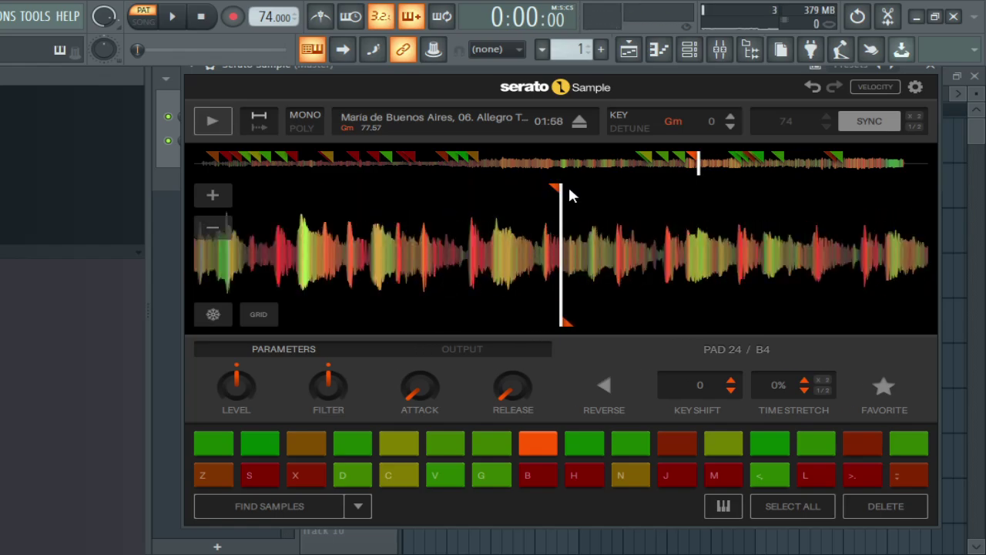
{"action": "left_click_drag", "start_coordinate": [569, 187], "coordinate": [683, 199]}
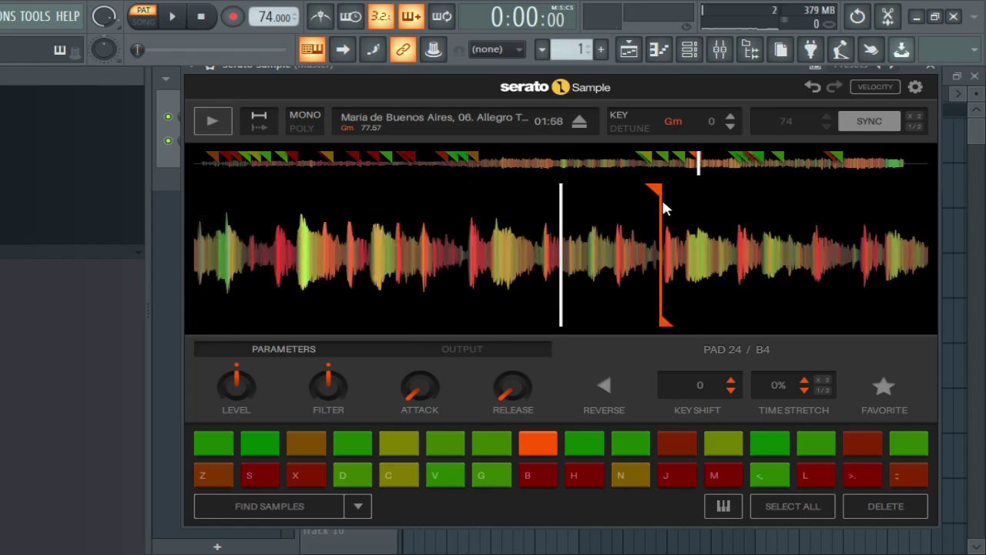
{"action": "key", "text": "space"}
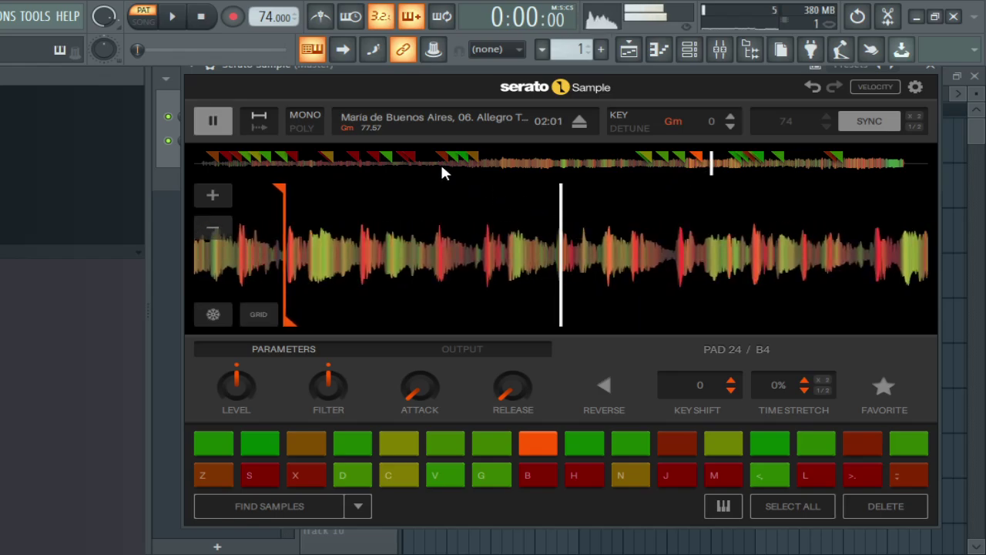
Step: Set the project tempo to 70 BPM and try the sample at half tempo before restoring its normal rate
{"action": "mouse_move", "coordinate": [265, 17]}
{"action": "left_mouse_down"}
{"action": "mouse_move", "coordinate": [265, 49]}
{"action": "mouse_move", "coordinate": [265, 31]}
{"action": "left_mouse_up"}
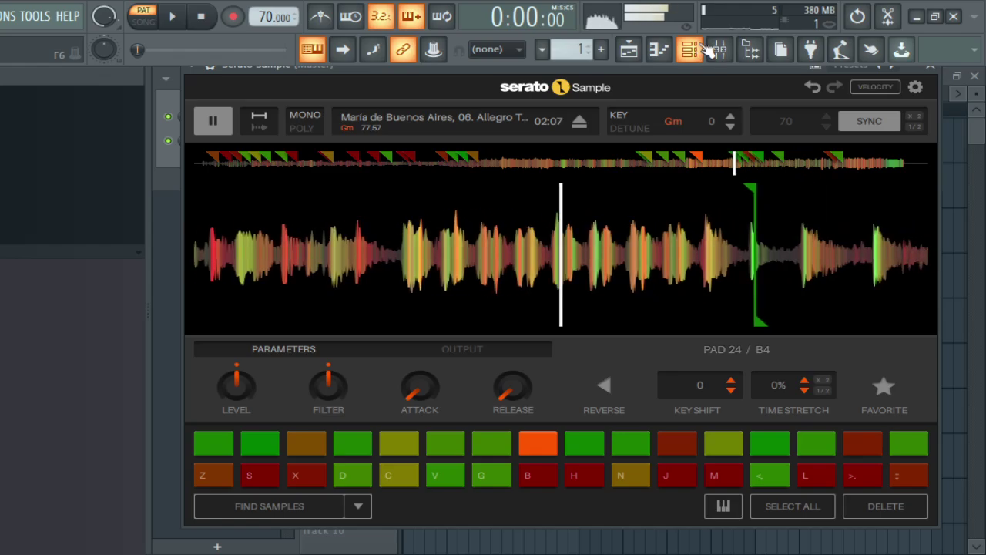
{"action": "left_click", "coordinate": [915, 127]}
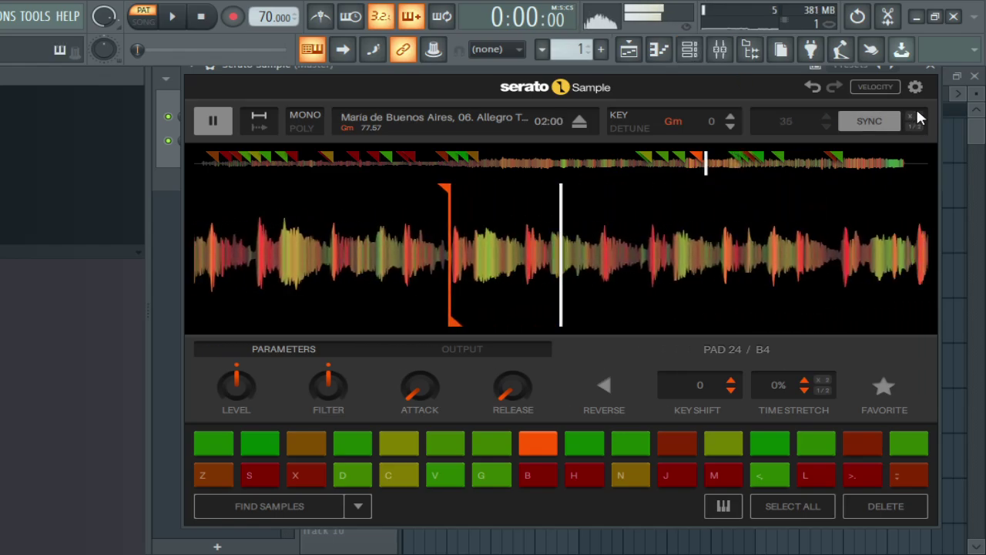
{"action": "left_click", "coordinate": [917, 117]}
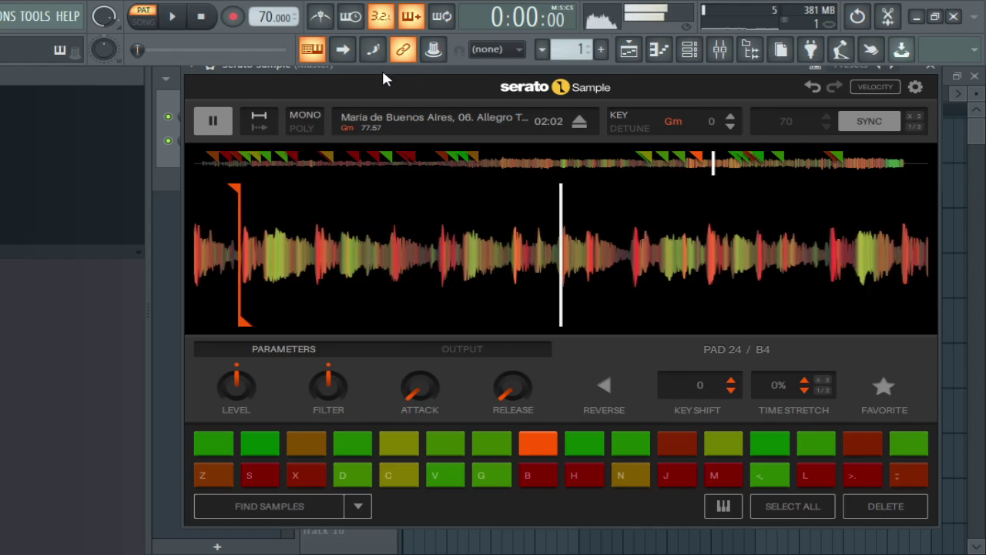
Step: Open the Serato Sample channel's piano roll and draw a two-bar B4 note at the start of bar 1
{"action": "left_click", "coordinate": [690, 51]}
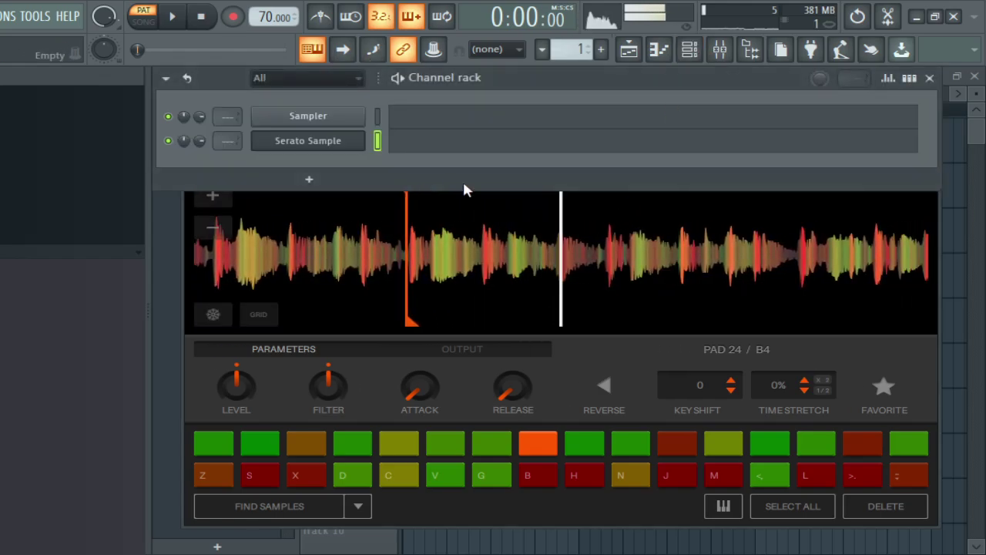
{"action": "left_click", "coordinate": [421, 144]}
{"action": "scroll", "coordinate": [302, 273], "scroll_direction": "down", "scroll_amount": 1}
{"action": "scroll", "coordinate": [302, 281], "scroll_direction": "down", "scroll_amount": 3}
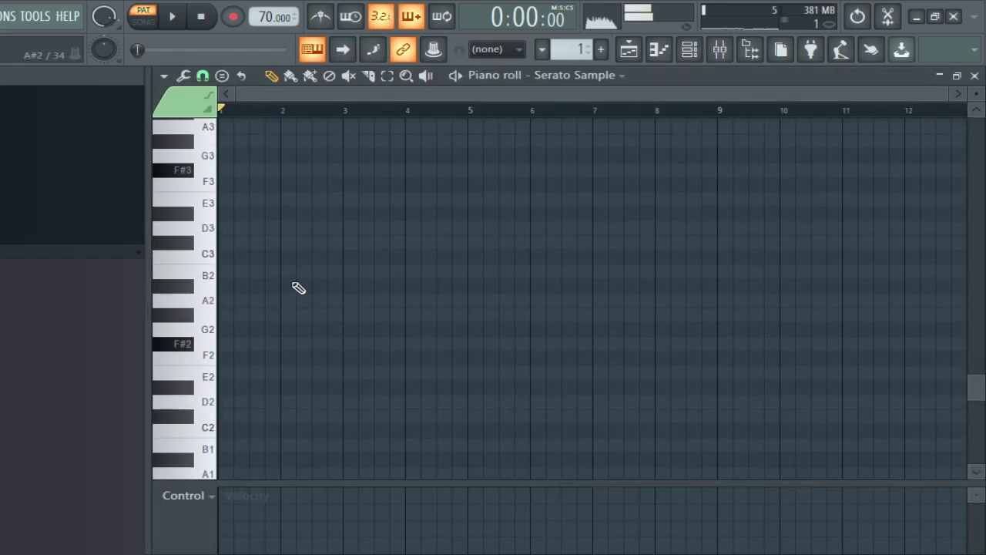
{"action": "scroll", "coordinate": [293, 292], "scroll_direction": "up", "scroll_amount": 7}
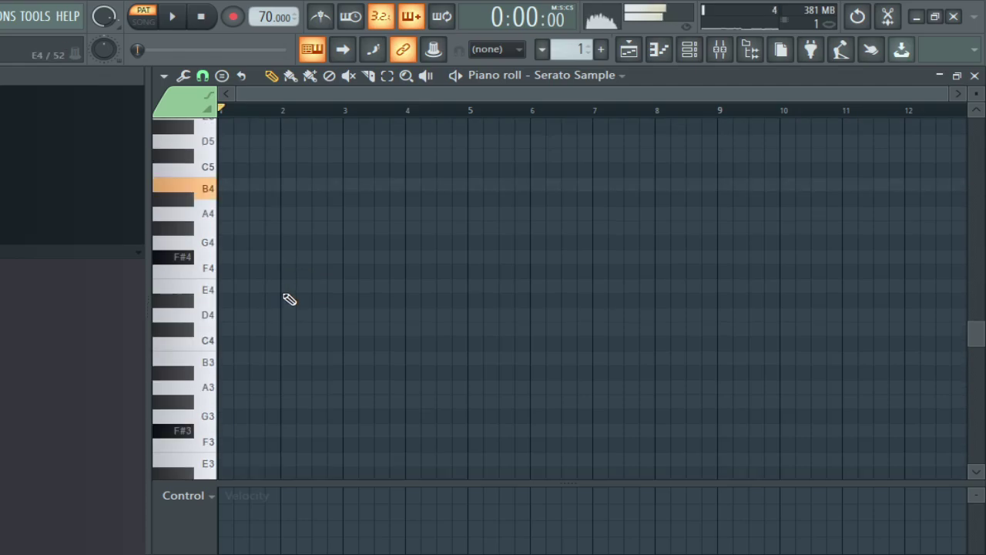
{"action": "left_click", "coordinate": [232, 185]}
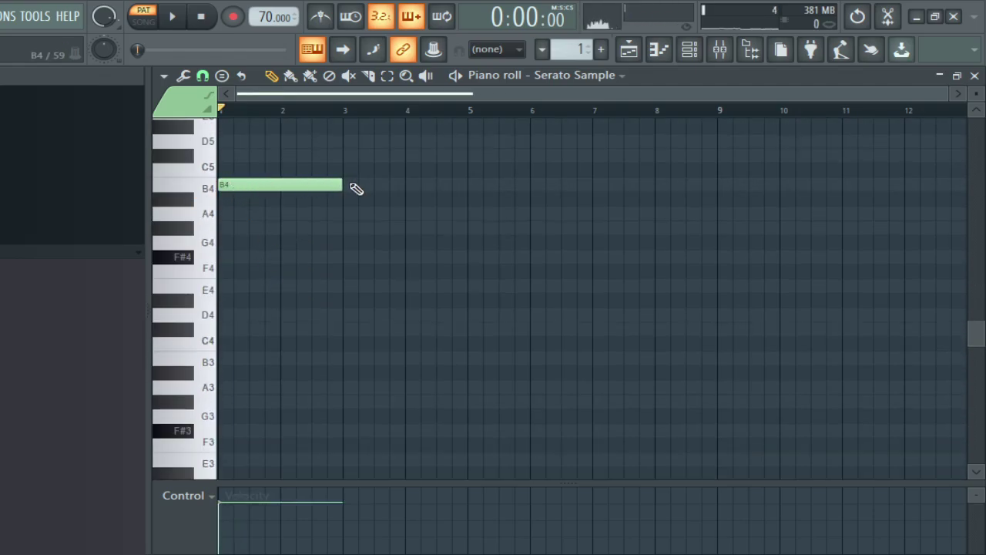
Step: During playback, shorten the B4 note to half a bar and add a second half-bar B4 note directly after it
{"action": "key", "text": "space"}
{"action": "left_click_drag", "start_coordinate": [340, 186], "coordinate": [243, 185]}
{"action": "left_click", "coordinate": [263, 185]}
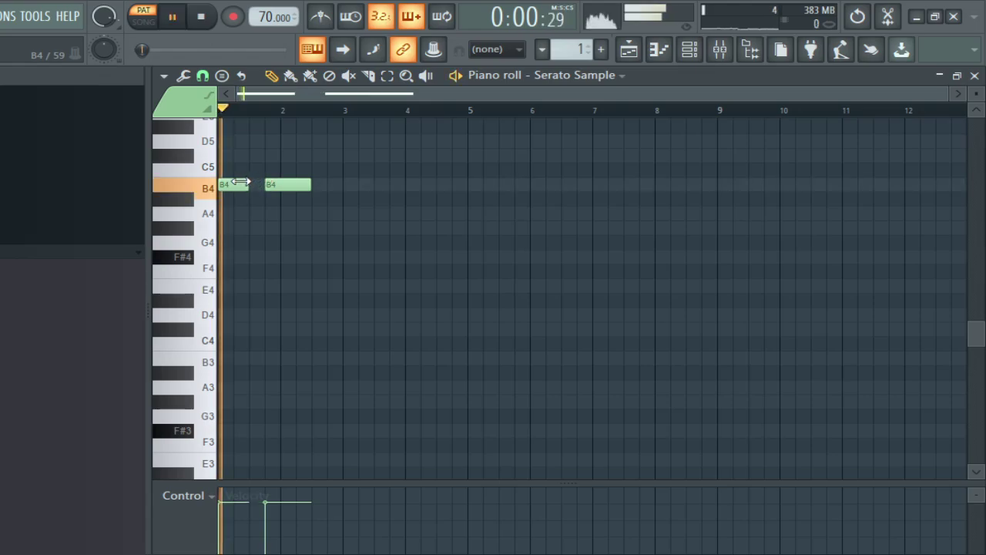
{"action": "right_click", "coordinate": [270, 188]}
{"action": "left_click", "coordinate": [251, 185]}
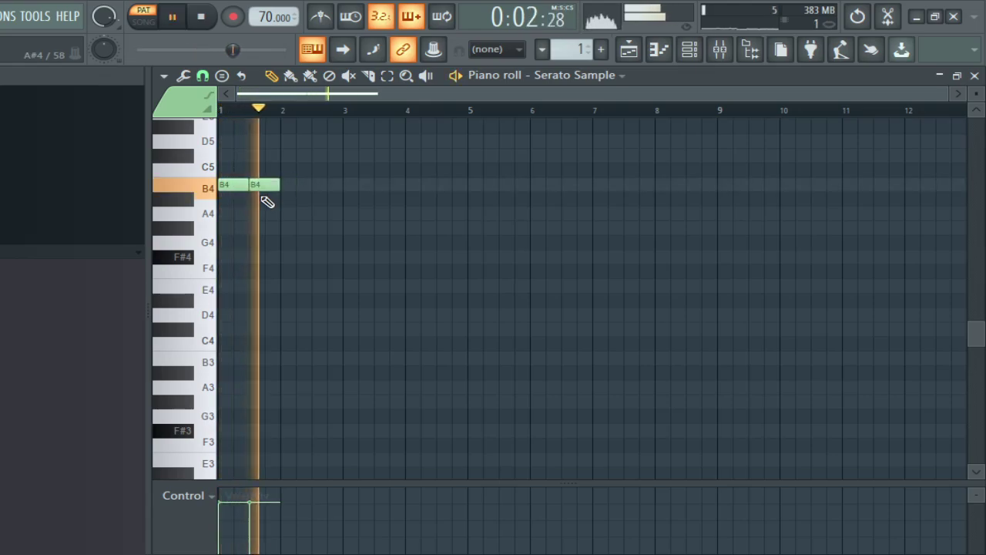
Step: Fine-tune the start marker of pad 24 (B4) in Serato Sample to the onset of the hit, checking it with playback
{"action": "left_click", "coordinate": [689, 51]}
{"action": "key", "text": "space"}
{"action": "key", "text": "space"}
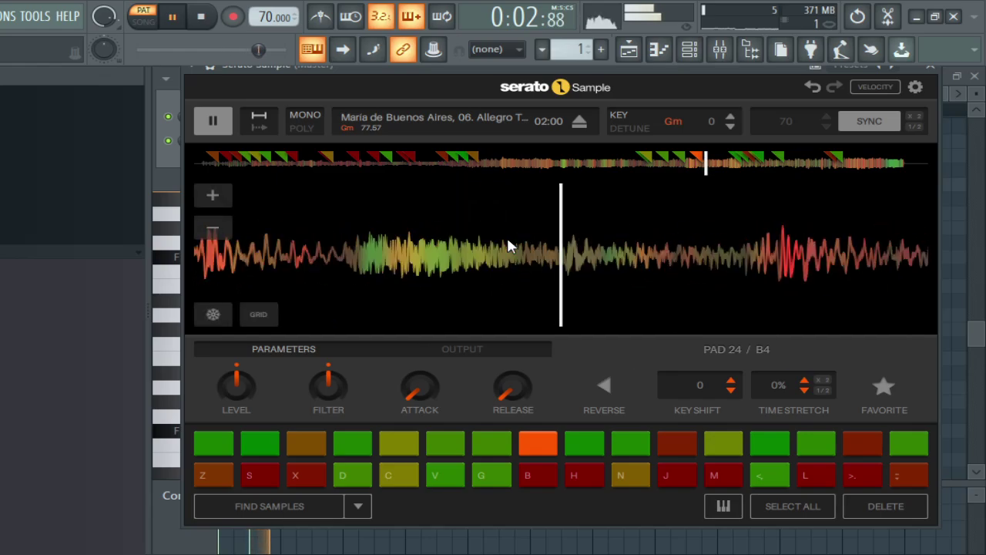
{"action": "key", "text": "space"}
{"action": "scroll", "coordinate": [505, 235], "scroll_direction": "up", "scroll_amount": 3}
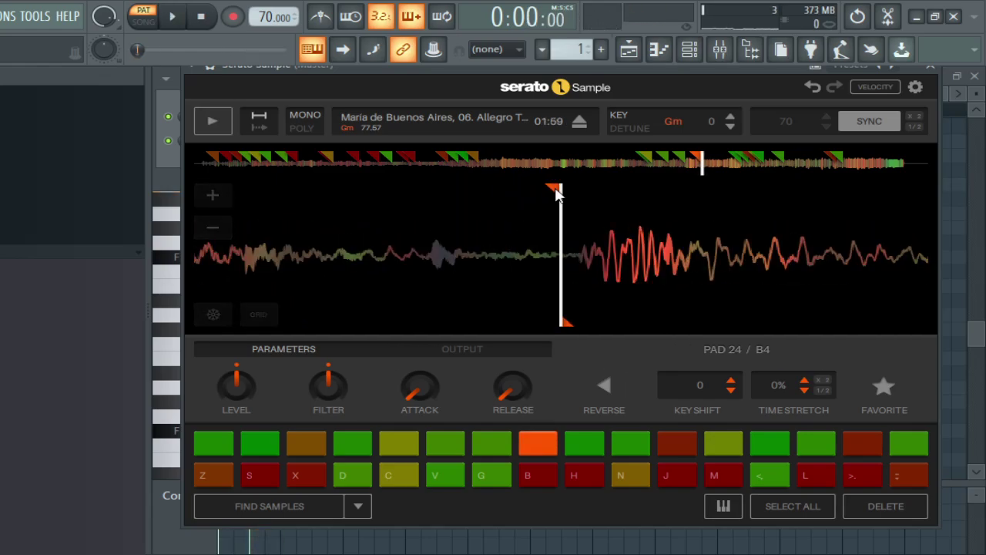
{"action": "key", "text": "space"}
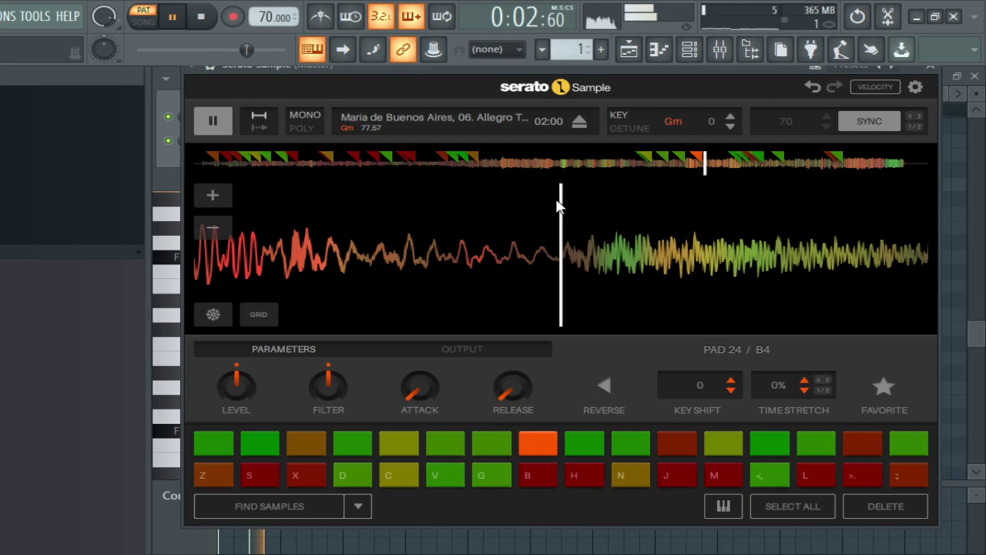
{"action": "key", "text": "space"}
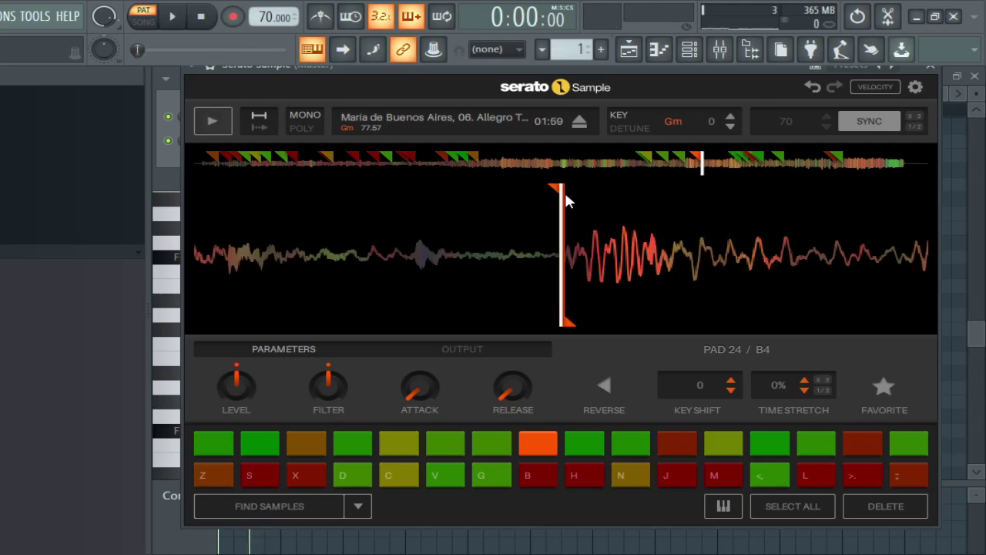
{"action": "key", "text": "space"}
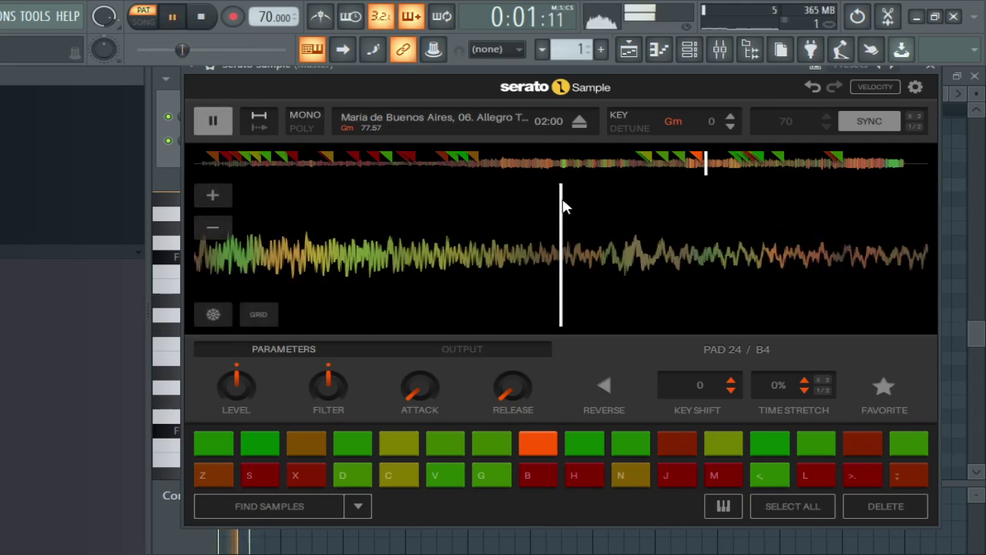
{"action": "key", "text": "space"}
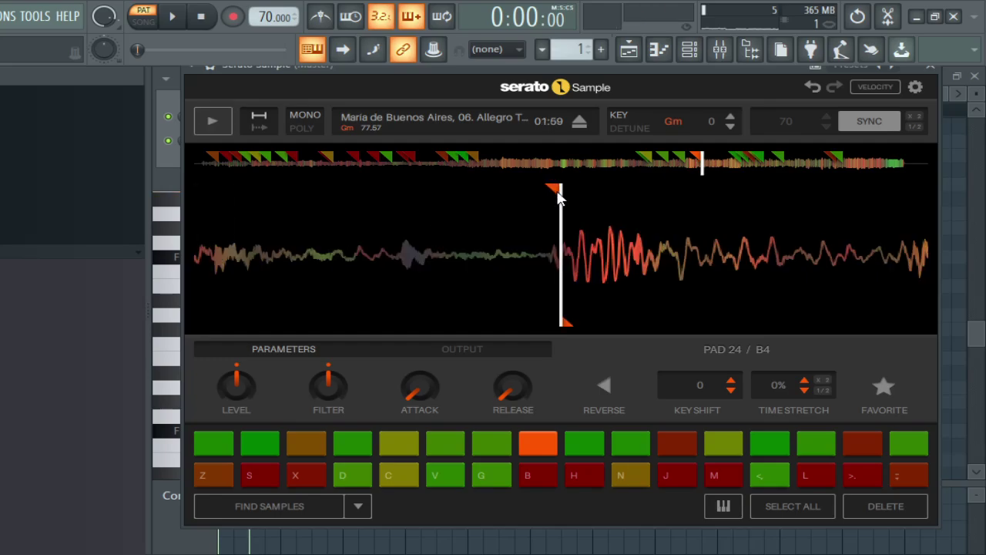
{"action": "key", "text": "space"}
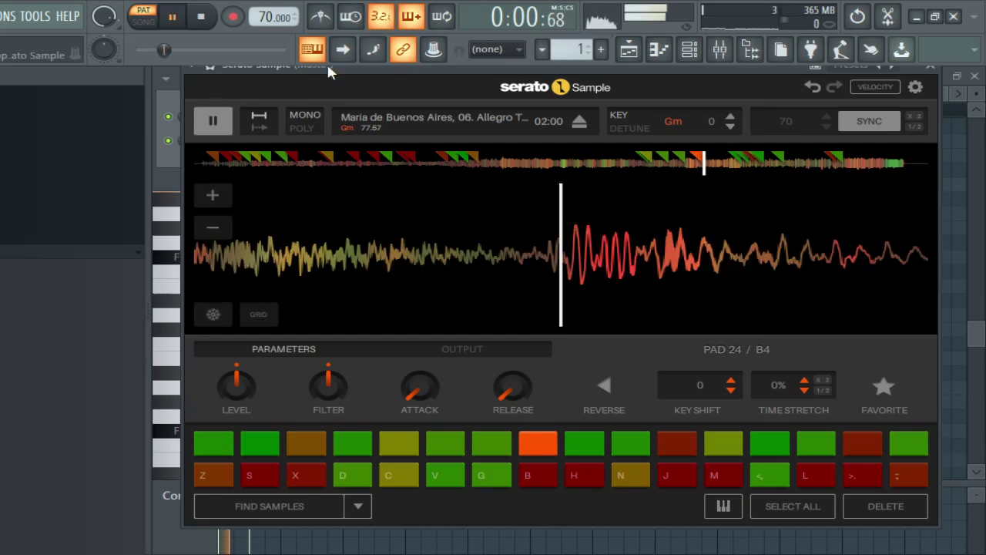
Step: Set the sample's key shift to -2 (Fm) and nudge pad 24's start marker again before replaying the pattern
{"action": "left_click", "coordinate": [730, 126]}
{"action": "left_click", "coordinate": [730, 127]}
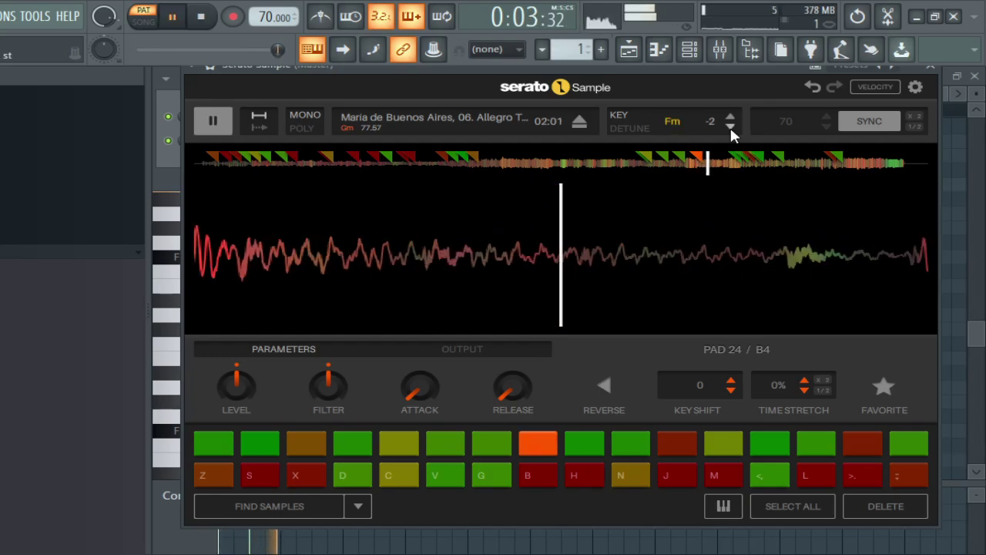
{"action": "key", "text": "space"}
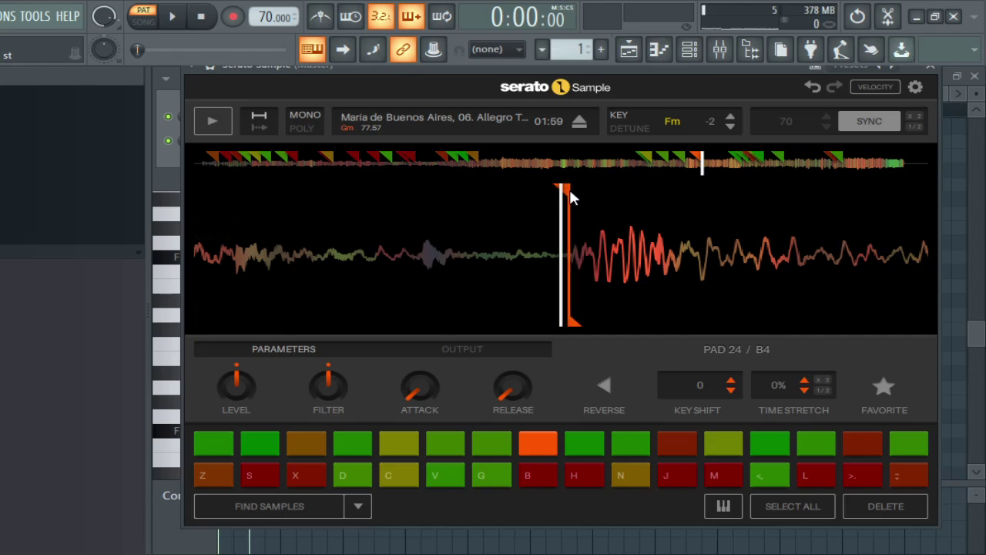
{"action": "key", "text": "space"}
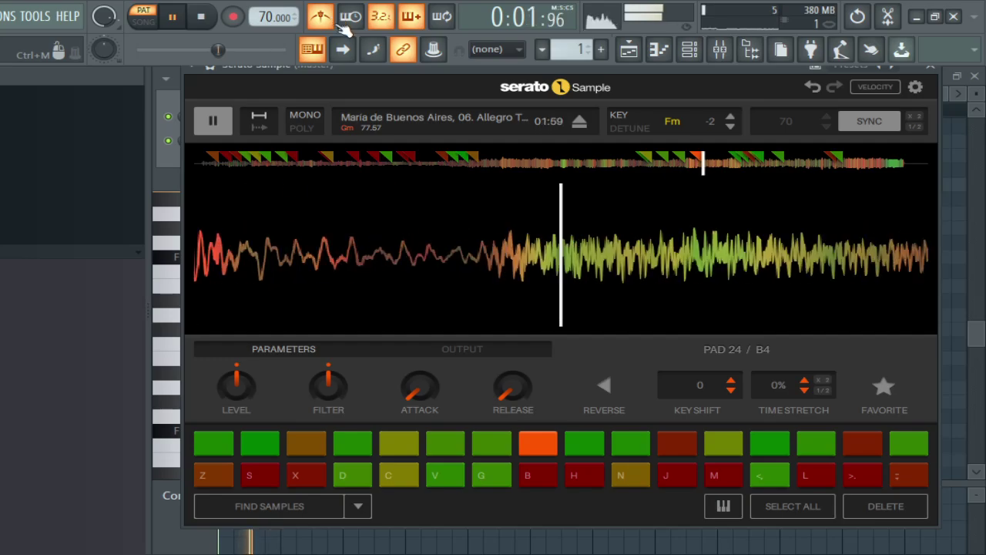
Step: Turn off the metronome, lower the project tempo to 57 BPM and replay the pattern
{"action": "left_click", "coordinate": [332, 17]}
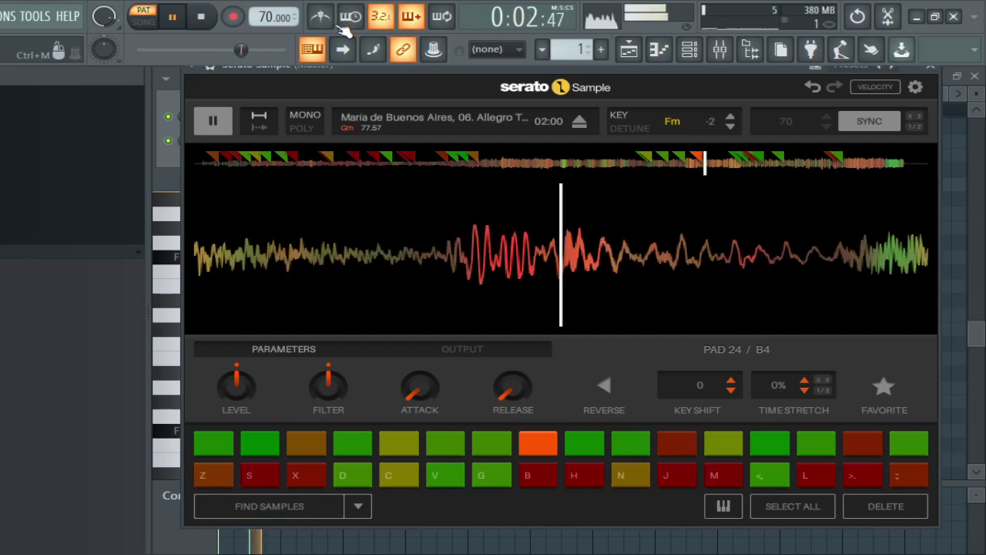
{"action": "left_click_drag", "start_coordinate": [267, 17], "coordinate": [266, 25]}
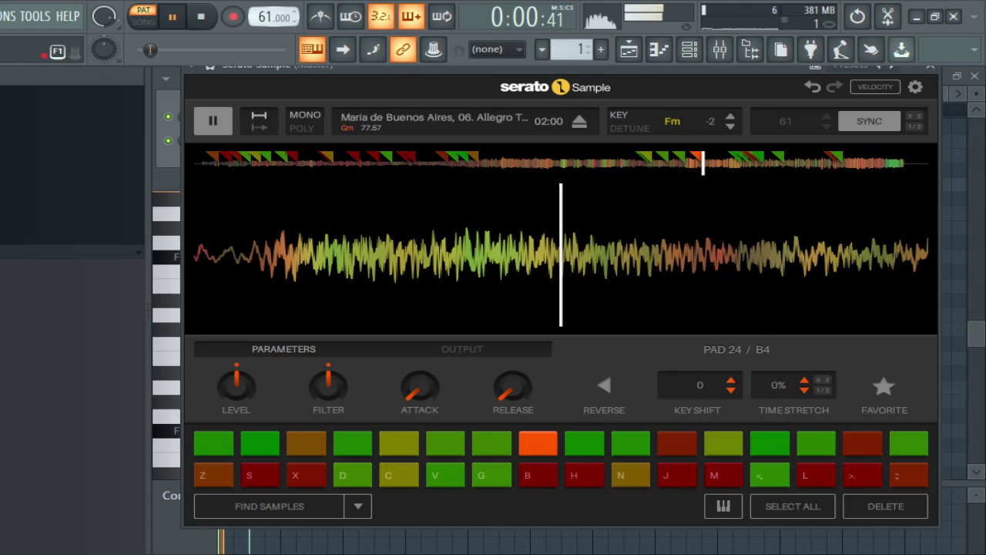
{"action": "left_click_drag", "start_coordinate": [267, 20], "coordinate": [267, 23]}
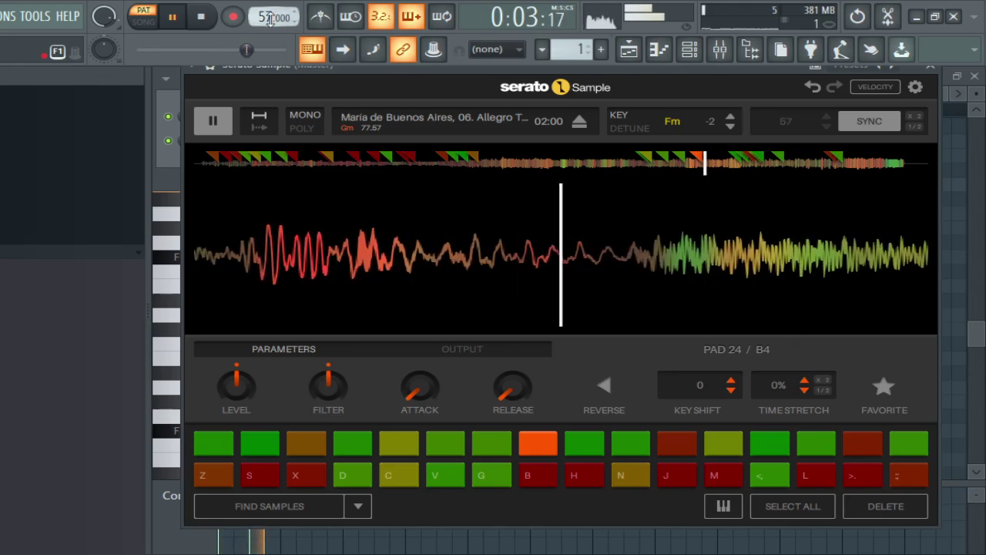
{"action": "key", "text": "space"}
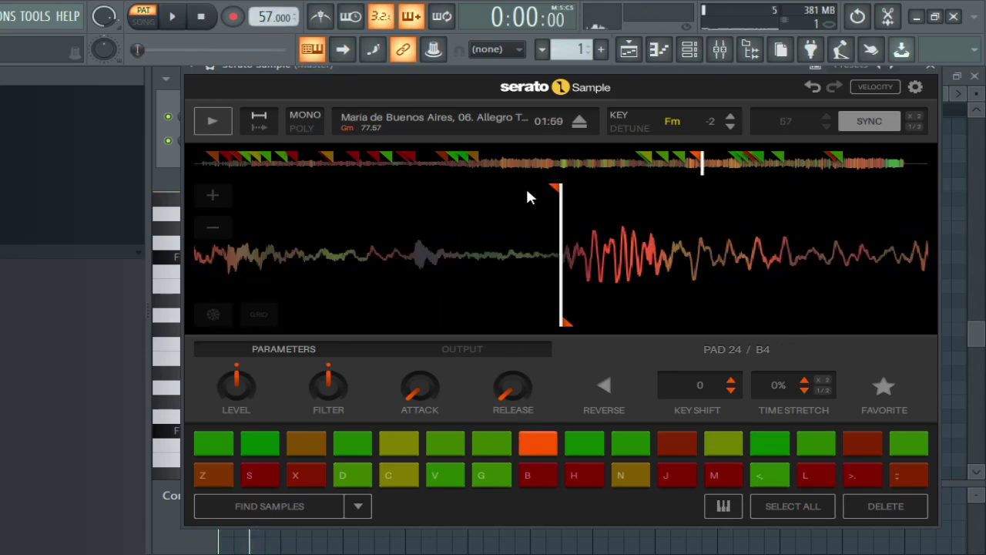
{"action": "key", "text": "space"}
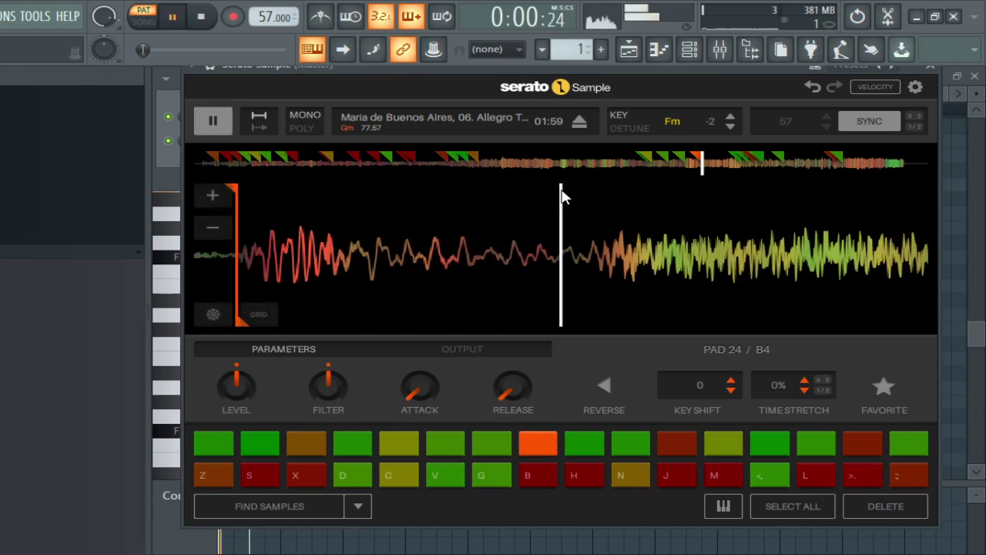
Step: Set the sample's key shift to -3 (Em) while the pattern plays
{"action": "left_click", "coordinate": [174, 176]}
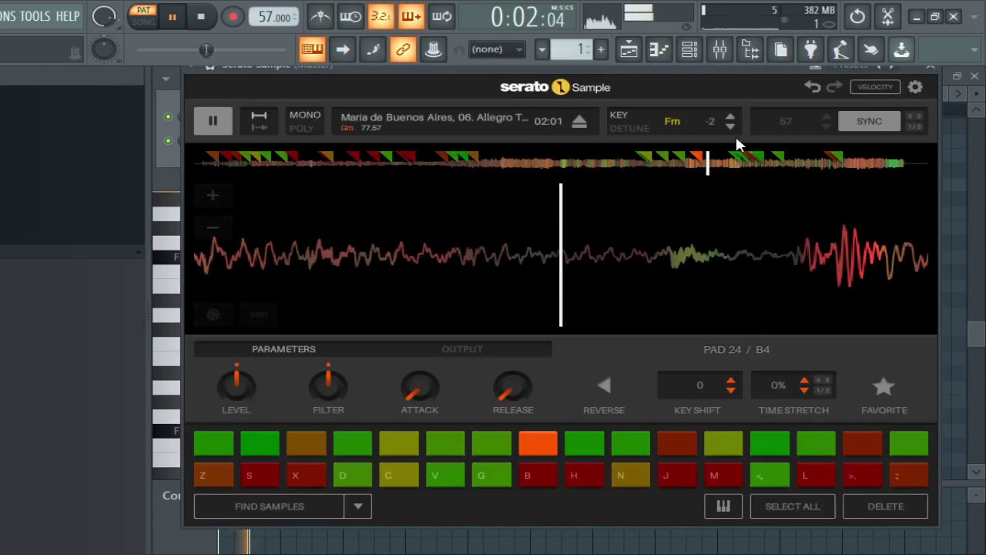
{"action": "left_click", "coordinate": [732, 125]}
{"action": "left_click", "coordinate": [731, 126]}
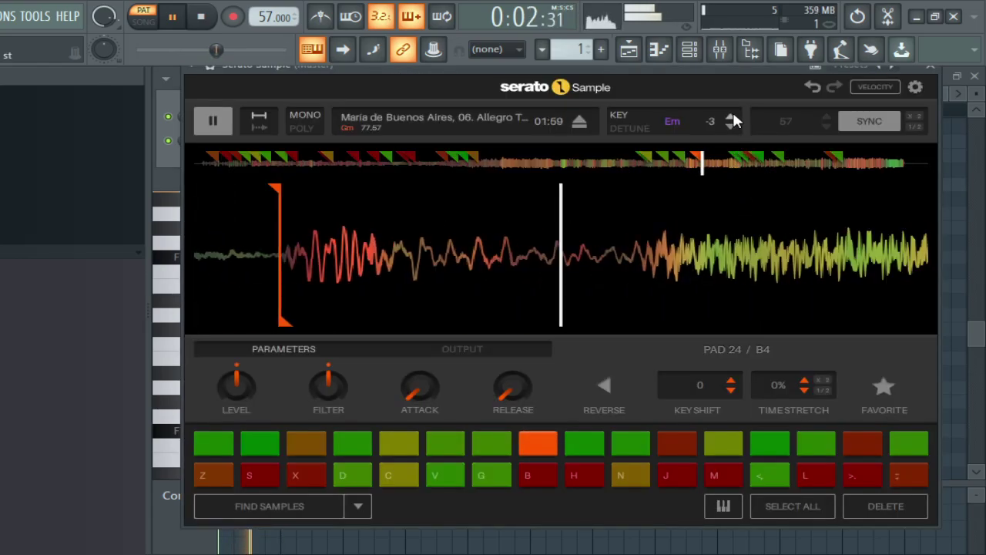
{"action": "left_click", "coordinate": [732, 109]}
Step: Audition other slices from the piano roll's keyboard, add a half-bar A#3 note at bar 2 and play the pattern
{"action": "left_click", "coordinate": [689, 49]}
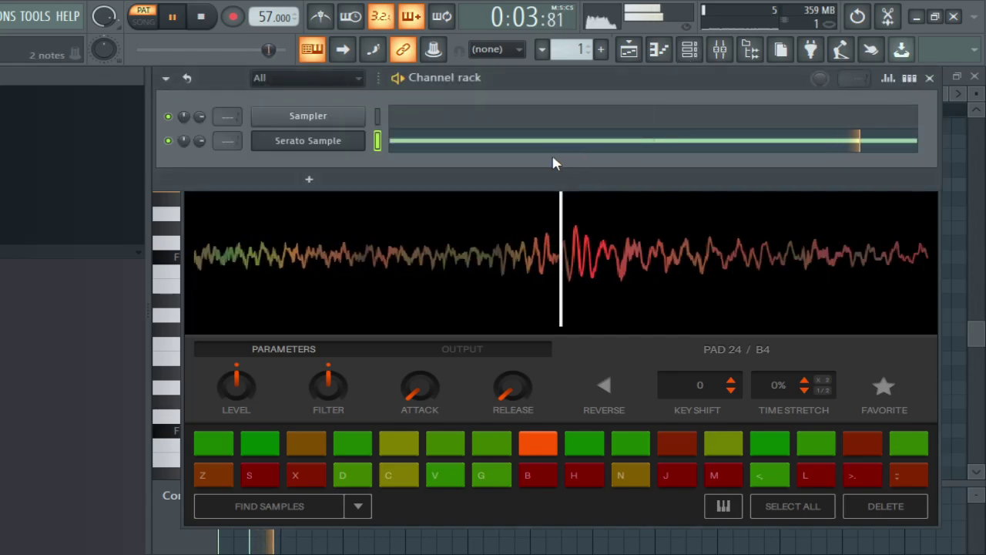
{"action": "left_click", "coordinate": [512, 150]}
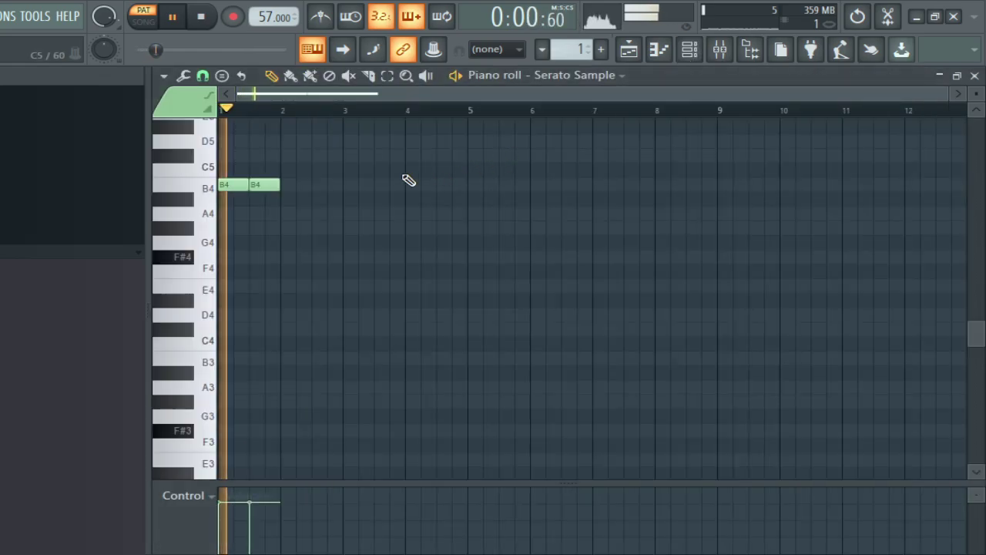
{"action": "left_click", "coordinate": [289, 200]}
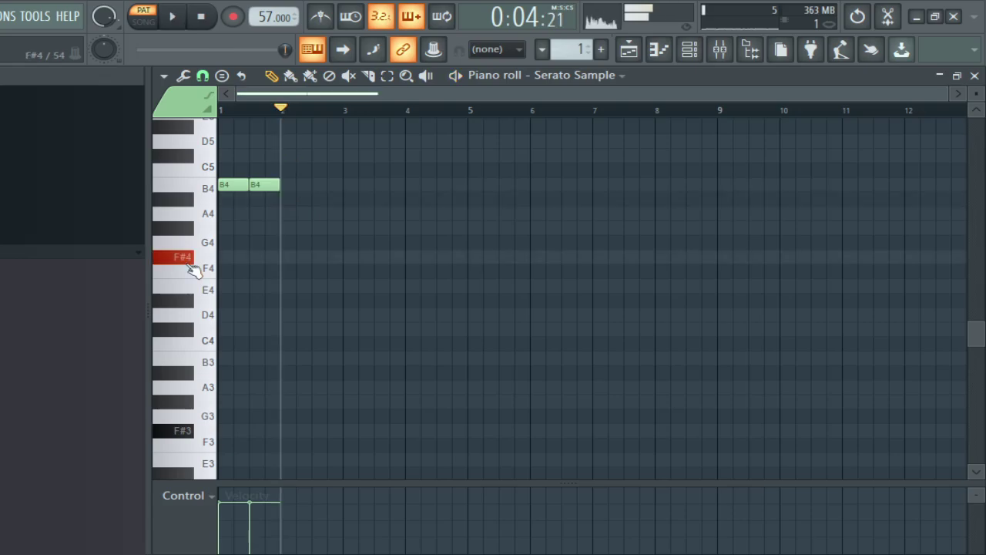
{"action": "left_click_drag", "start_coordinate": [190, 264], "coordinate": [198, 297]}
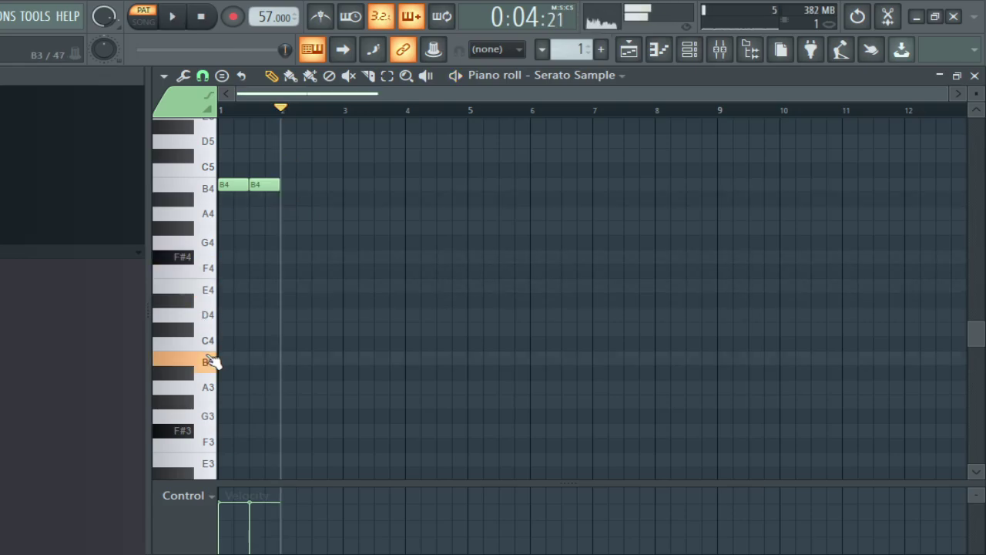
{"action": "left_click_drag", "start_coordinate": [211, 362], "coordinate": [194, 375]}
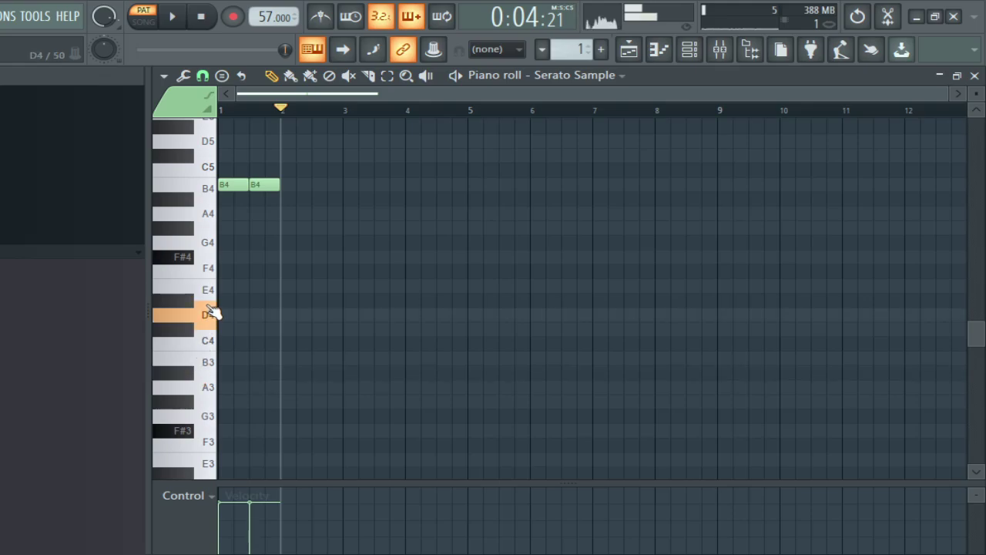
{"action": "left_click_drag", "start_coordinate": [285, 360], "coordinate": [281, 378]}
{"action": "key", "text": "space"}
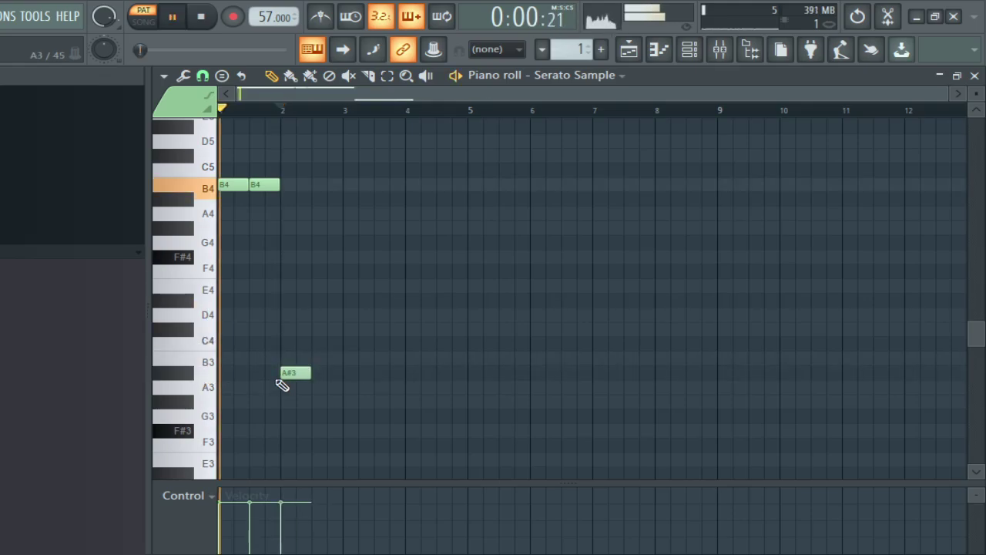
Step: Add a second half-bar A#3 note in the second half of bar 2 and play the pattern
{"action": "key", "text": "space"}
{"action": "key", "text": "space"}
{"action": "left_click", "coordinate": [313, 373]}
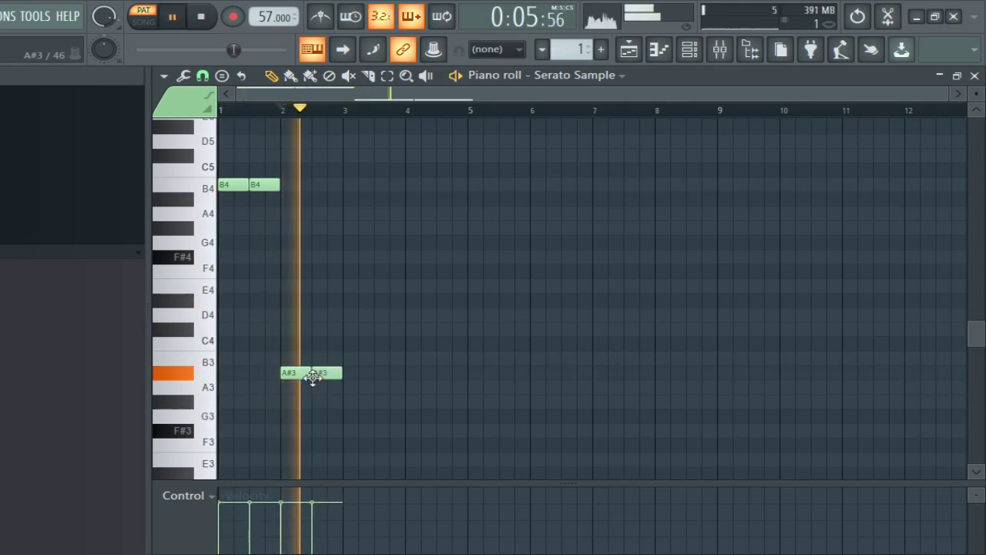
{"action": "key", "text": "space"}
Step: Move pad 11's start marker in Serato Sample earlier, just ahead of the hit, and replay the pattern
{"action": "left_click", "coordinate": [719, 50]}
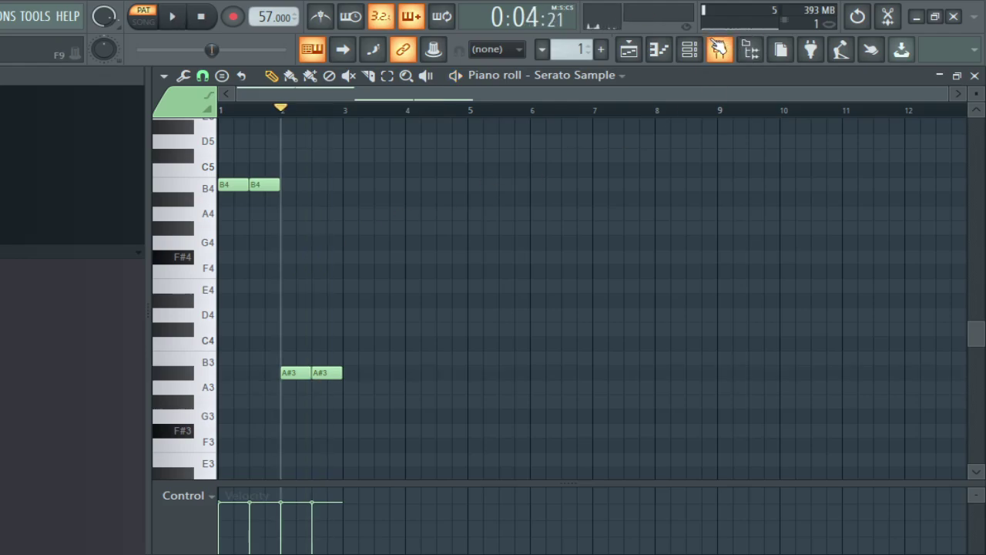
{"action": "left_click", "coordinate": [687, 52]}
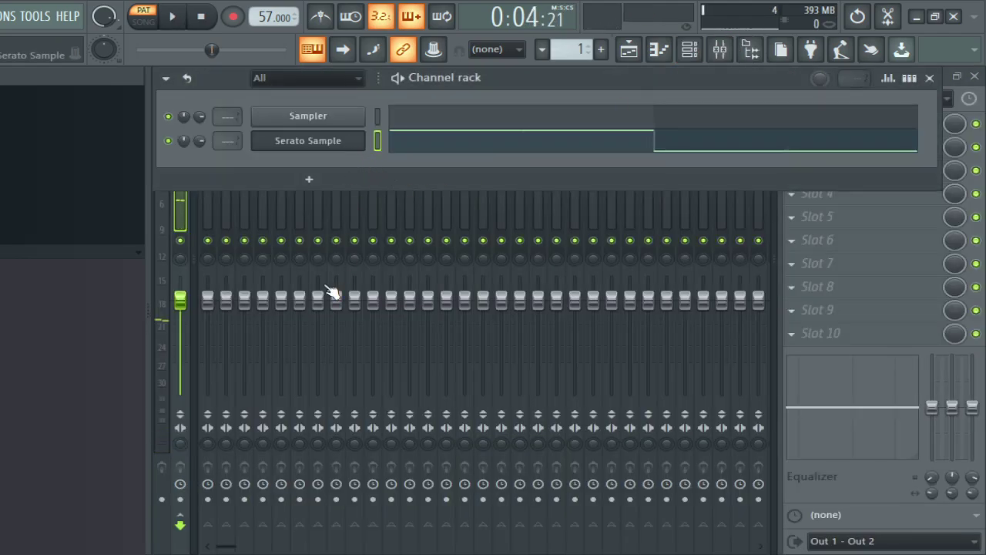
{"action": "key", "text": "space"}
{"action": "key", "text": "space"}
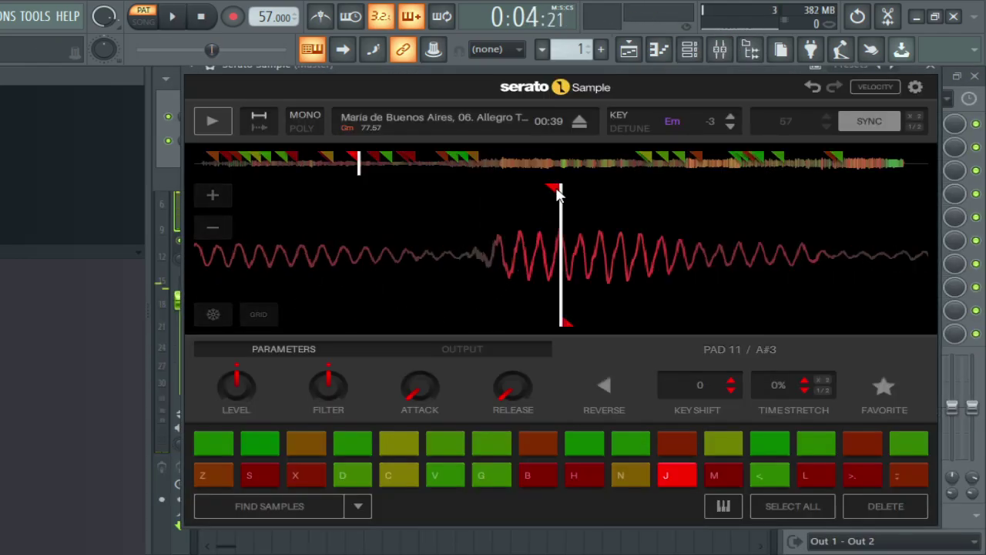
{"action": "left_click_drag", "start_coordinate": [559, 192], "coordinate": [473, 198]}
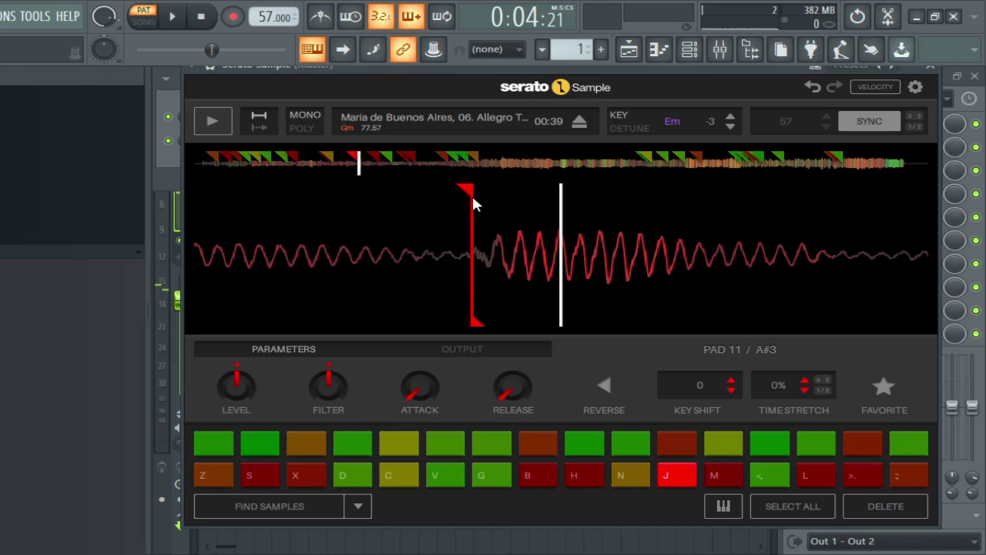
{"action": "key", "text": "space"}
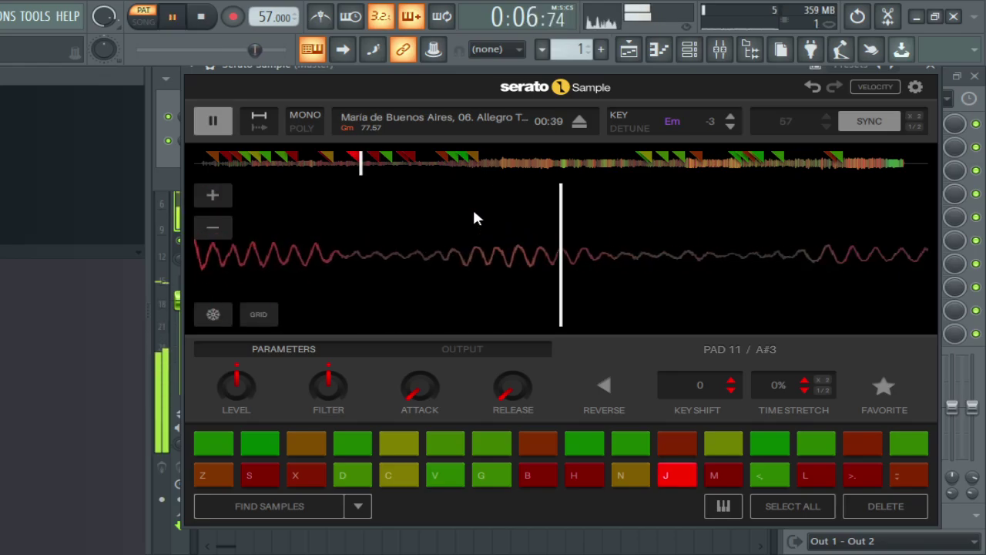
{"action": "key", "text": "space"}
{"action": "key", "text": "space"}
{"action": "key", "text": "space"}
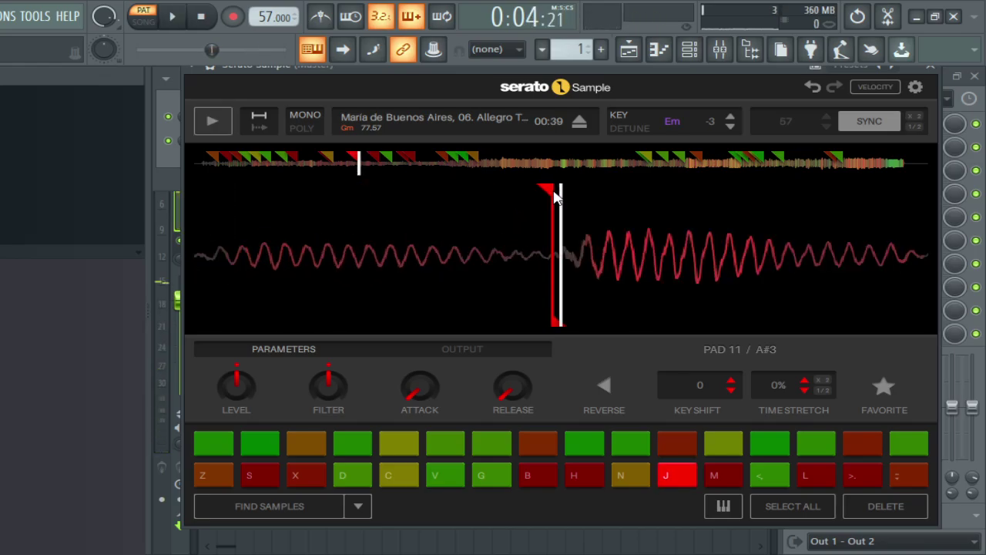
{"action": "key", "text": "space"}
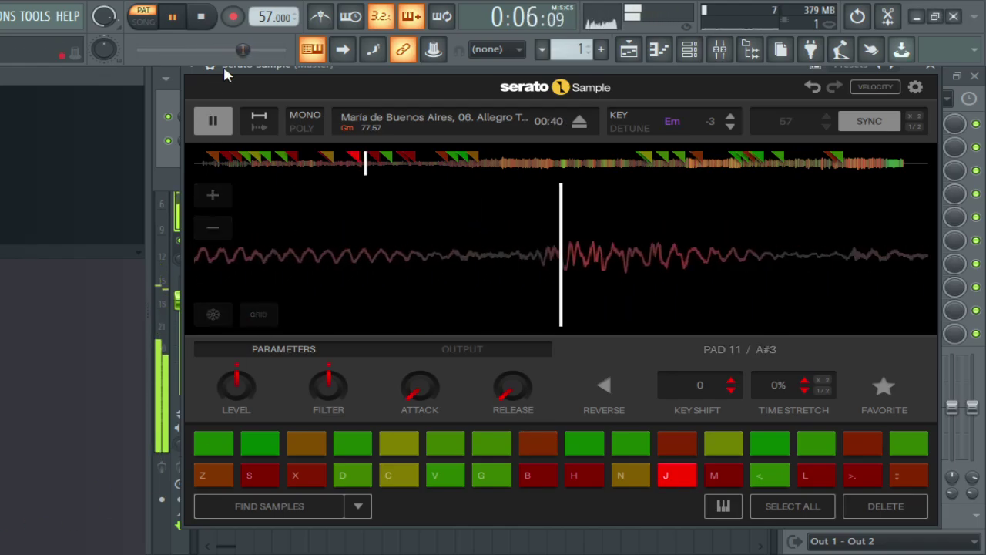
{"action": "key", "text": "space"}
{"action": "key", "text": "space"}
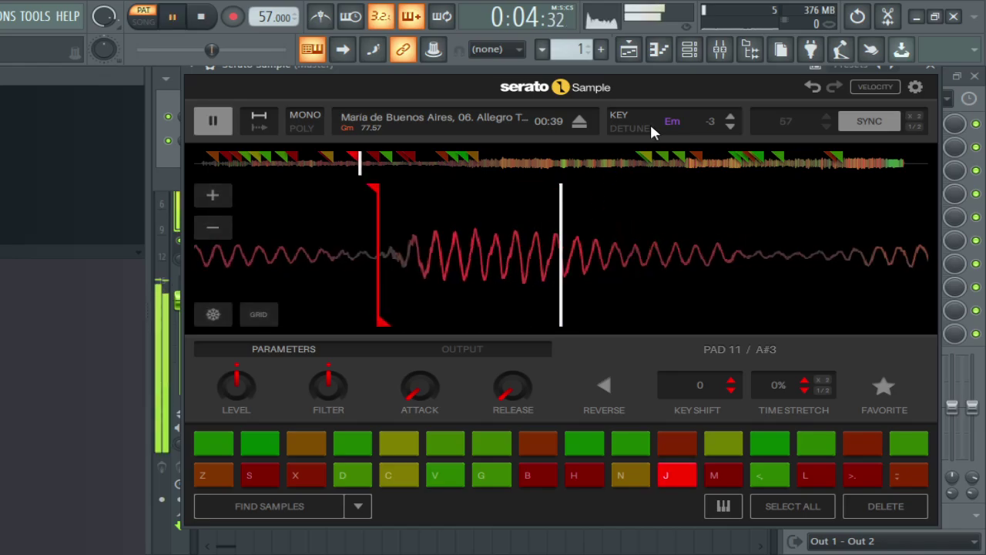
Step: Add two consecutive half-bar A3 notes in bar 3 while the pattern plays
{"action": "left_click", "coordinate": [691, 51]}
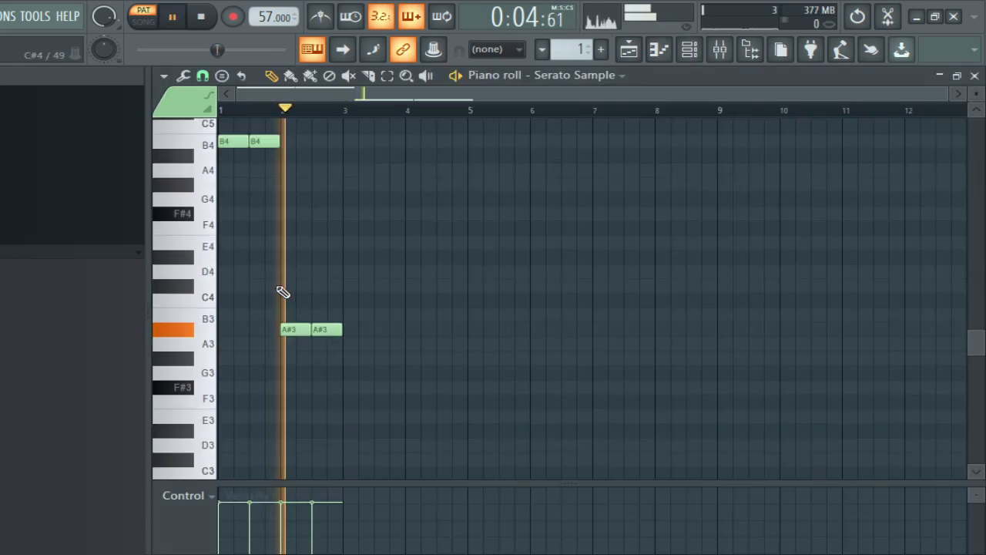
{"action": "scroll", "coordinate": [282, 290], "scroll_direction": "down", "scroll_amount": 3}
{"action": "left_click", "coordinate": [343, 302]}
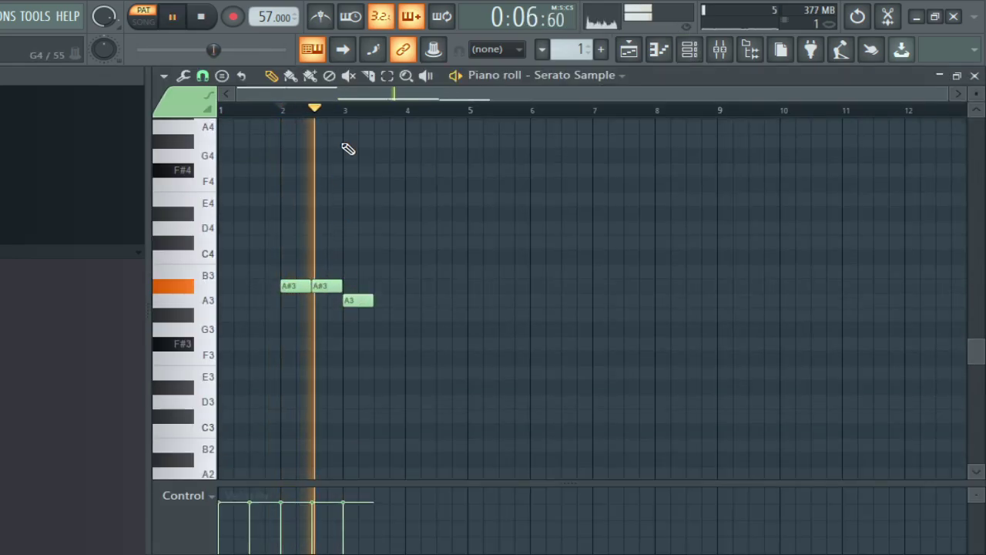
{"action": "scroll", "coordinate": [343, 110], "scroll_direction": "up", "scroll_amount": 5}
{"action": "scroll", "coordinate": [348, 110], "scroll_direction": "down", "scroll_amount": 4}
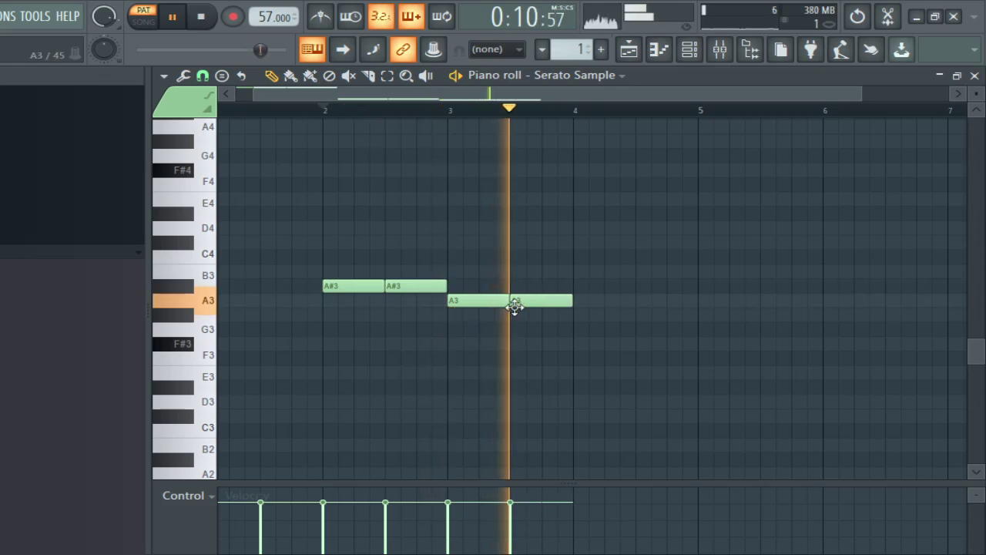
Step: Lower the first note of bar 3 to G3 and play from bar 3
{"action": "left_click_drag", "start_coordinate": [482, 304], "coordinate": [471, 342]}
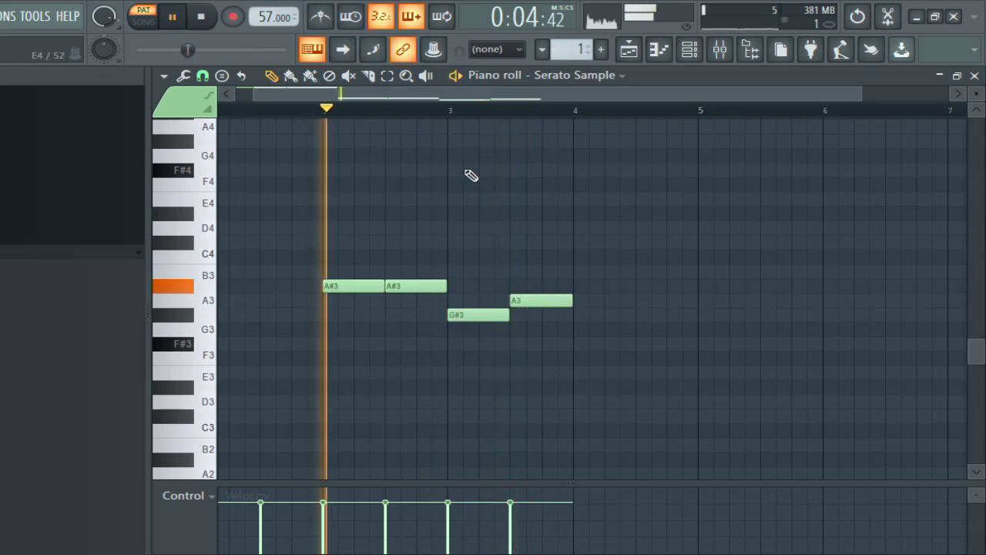
{"action": "left_click", "coordinate": [449, 111]}
{"action": "key", "text": "space"}
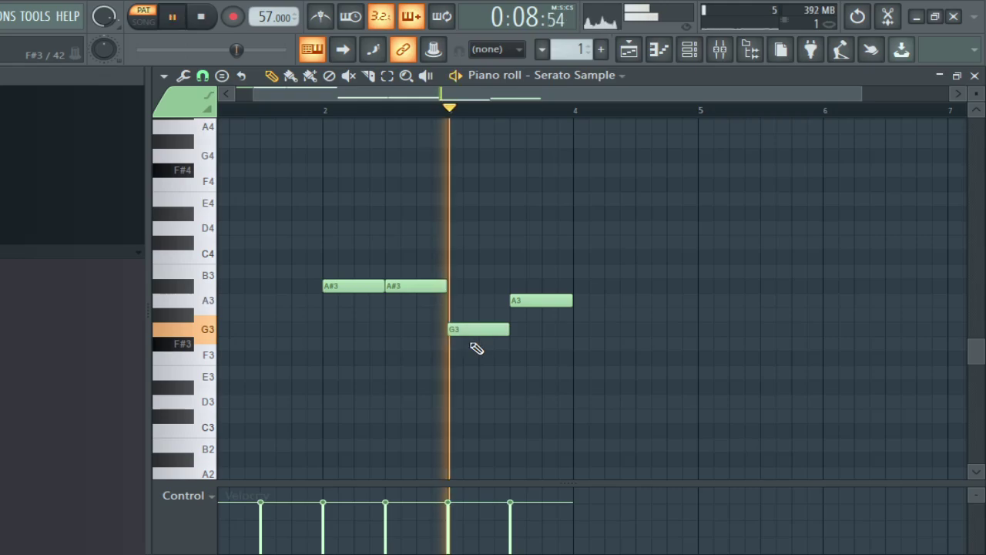
Step: Try a half-bar G3 in place of bar 2's second A#3, and move the first bar 3 note to A#3
{"action": "left_click", "coordinate": [326, 111]}
{"action": "right_click", "coordinate": [401, 286]}
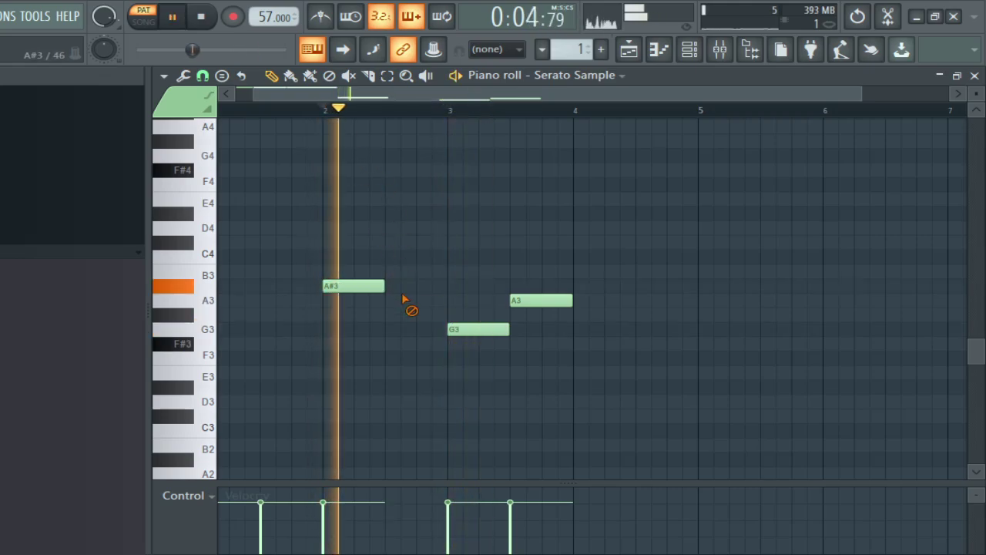
{"action": "left_click", "coordinate": [384, 329]}
{"action": "left_click_drag", "start_coordinate": [467, 330], "coordinate": [467, 286]}
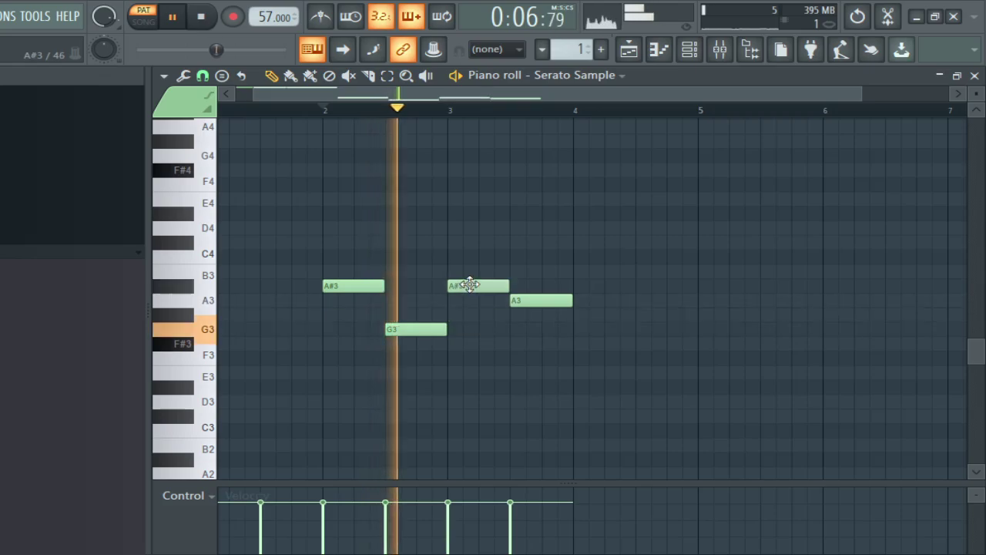
{"action": "left_click_drag", "start_coordinate": [419, 332], "coordinate": [192, 401]}
{"action": "scroll", "coordinate": [238, 288], "scroll_direction": "up", "scroll_amount": 4}
{"action": "scroll", "coordinate": [241, 297], "scroll_direction": "down", "scroll_amount": 5}
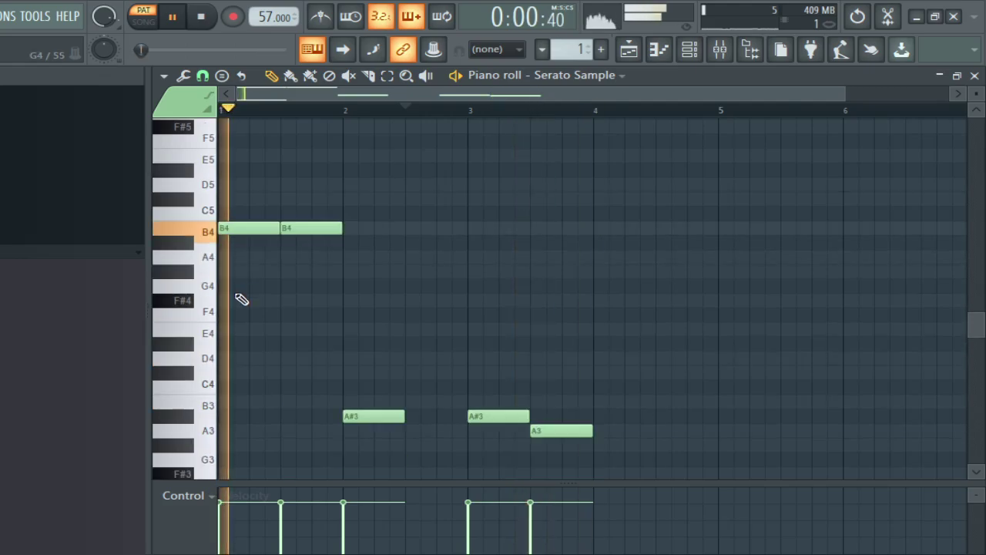
{"action": "right_click", "coordinate": [248, 364]}
{"action": "scroll", "coordinate": [251, 370], "scroll_direction": "up", "scroll_amount": 6}
{"action": "scroll", "coordinate": [258, 371], "scroll_direction": "down", "scroll_amount": 7}
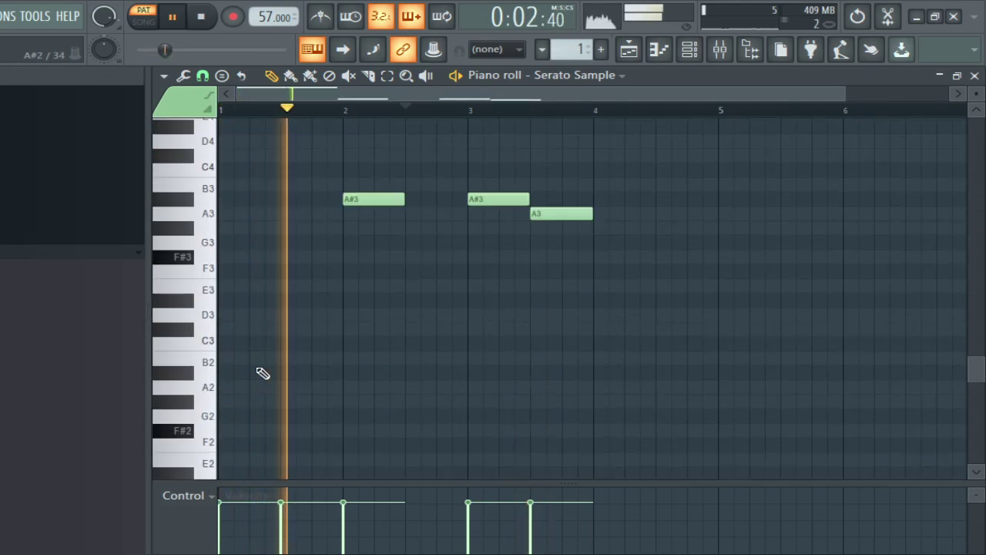
{"action": "scroll", "coordinate": [256, 367], "scroll_direction": "up", "scroll_amount": 5}
{"action": "scroll", "coordinate": [258, 354], "scroll_direction": "down", "scroll_amount": 5}
{"action": "left_click", "coordinate": [689, 51]}
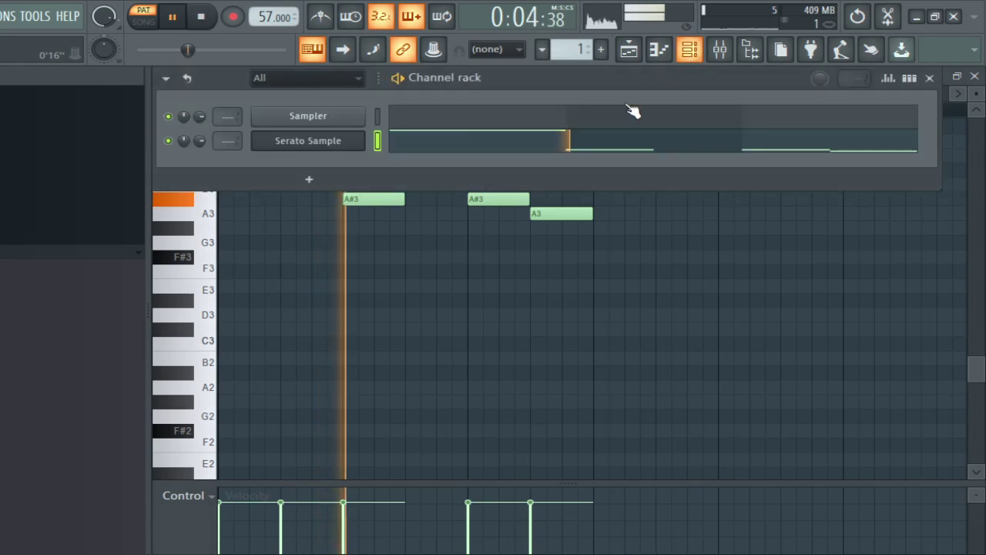
Step: Delete the A#3 note at bar 2 and add a half-bar B4 note in its place
{"action": "right_click", "coordinate": [365, 200]}
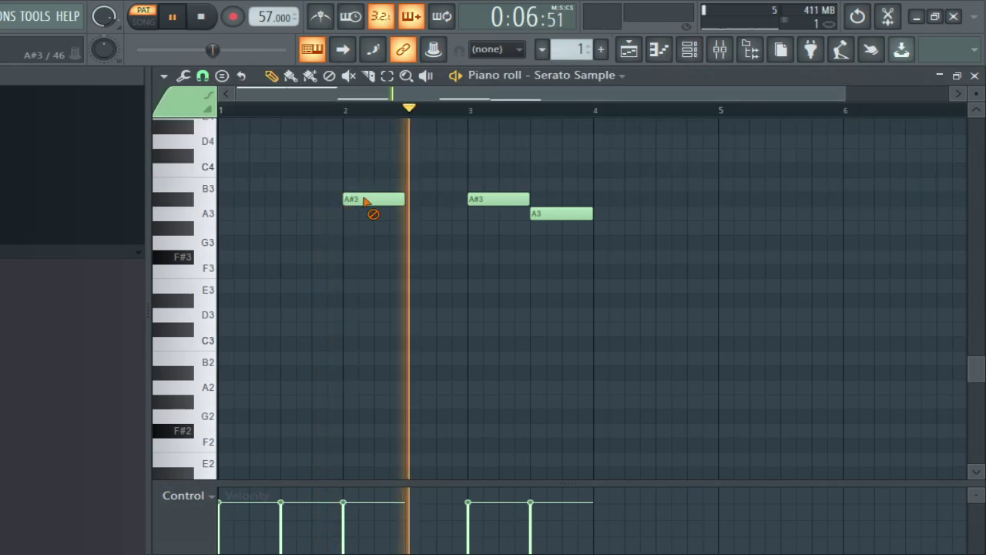
{"action": "key", "text": "space"}
{"action": "scroll", "coordinate": [355, 185], "scroll_direction": "up", "scroll_amount": 2}
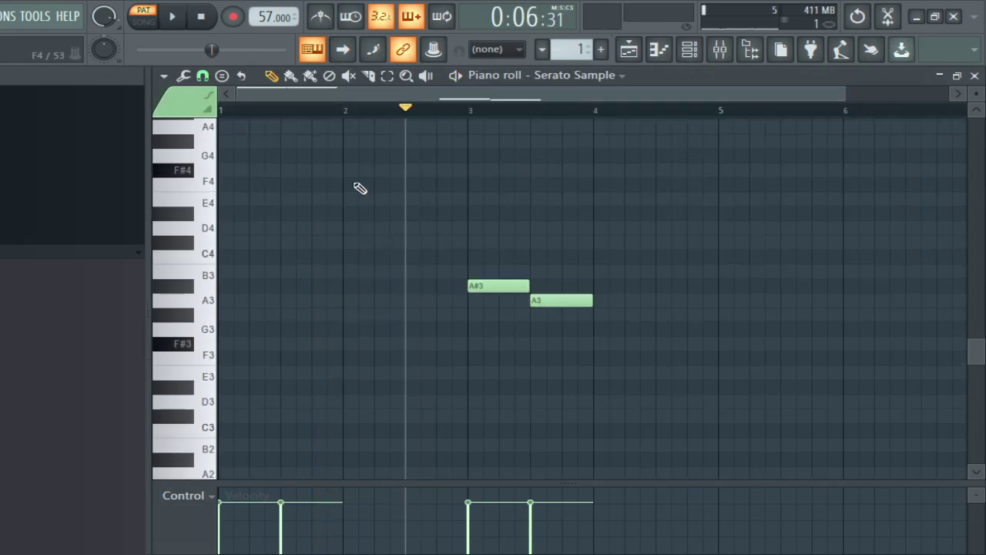
{"action": "scroll", "coordinate": [356, 177], "scroll_direction": "up", "scroll_amount": 3}
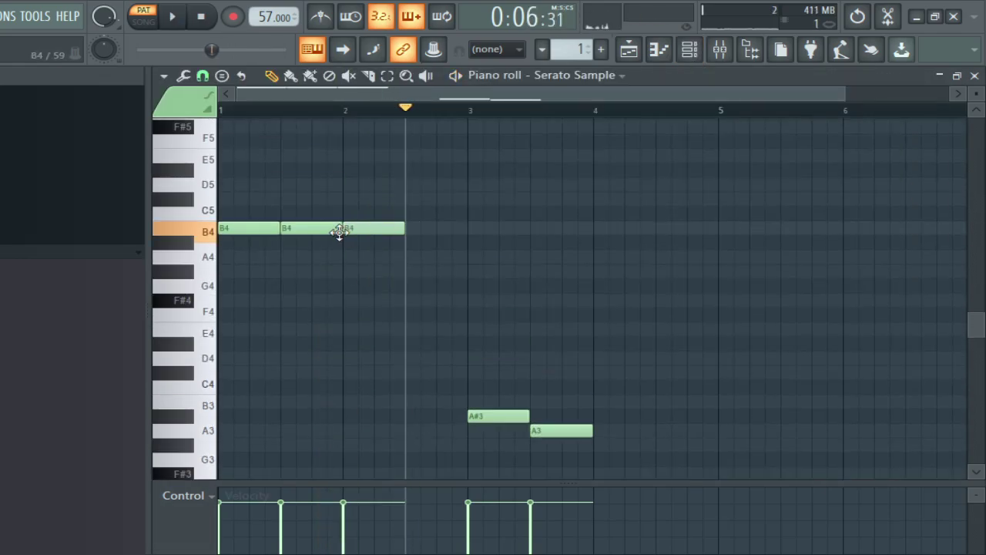
Step: Add a half-bar D#5 note in the second half of bar 2, move it down to A#4 and play the pattern
{"action": "left_click", "coordinate": [344, 110]}
{"action": "left_click", "coordinate": [409, 170]}
{"action": "left_click", "coordinate": [412, 112]}
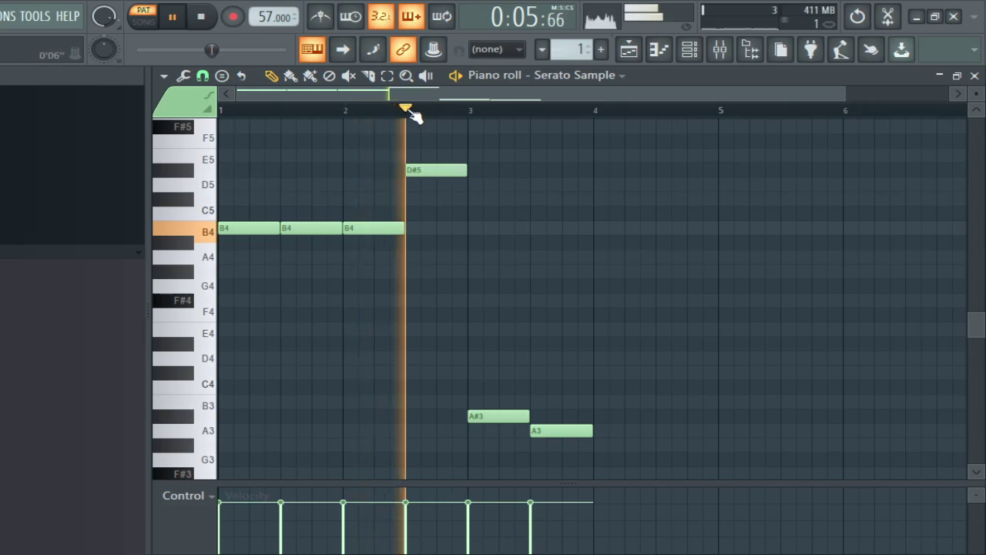
{"action": "key", "text": "space"}
{"action": "left_click_drag", "start_coordinate": [418, 170], "coordinate": [420, 245]}
{"action": "key", "text": "space"}
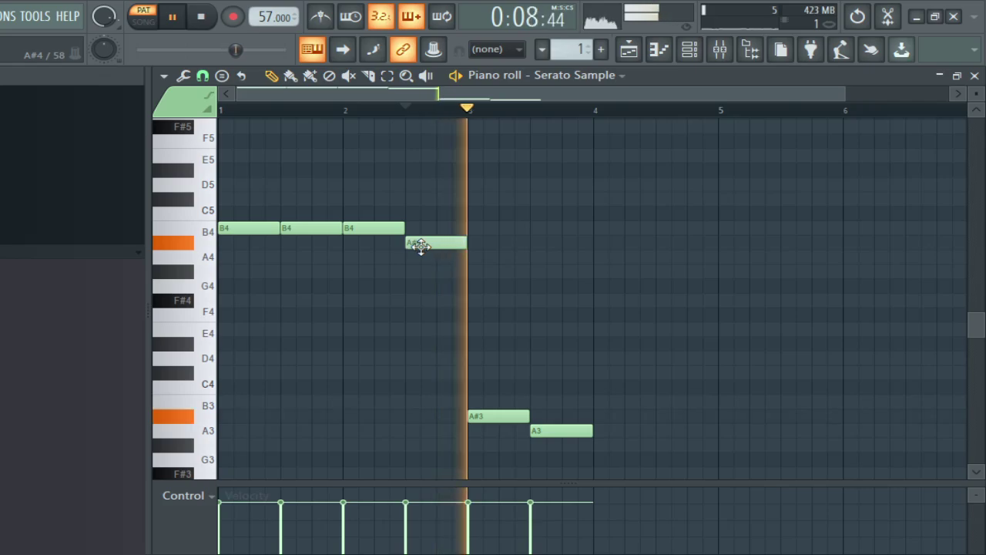
Step: Delete the A#3 and A3 notes in bar 3 and play the pattern from bar 2
{"action": "right_click", "coordinate": [584, 431]}
{"action": "right_click", "coordinate": [501, 416]}
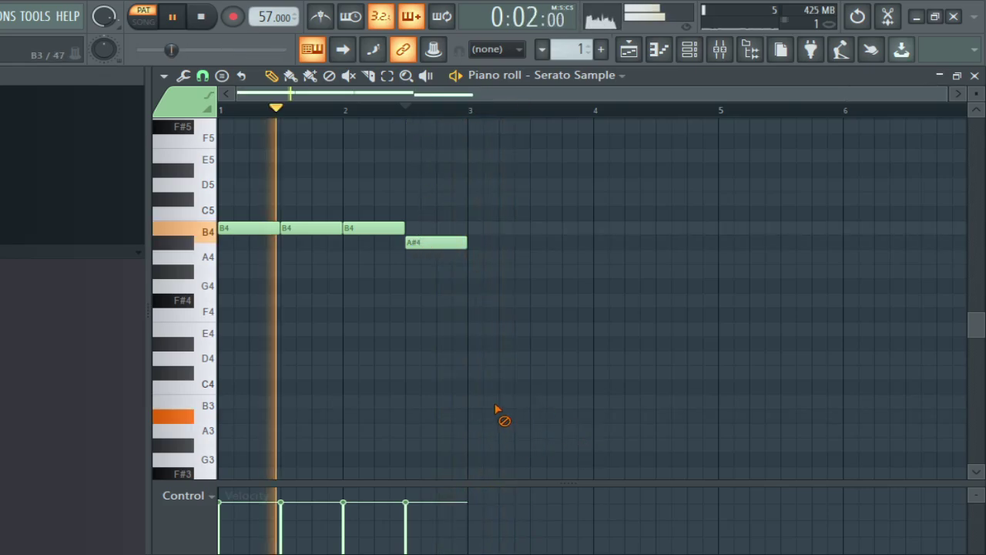
{"action": "left_click", "coordinate": [348, 108]}
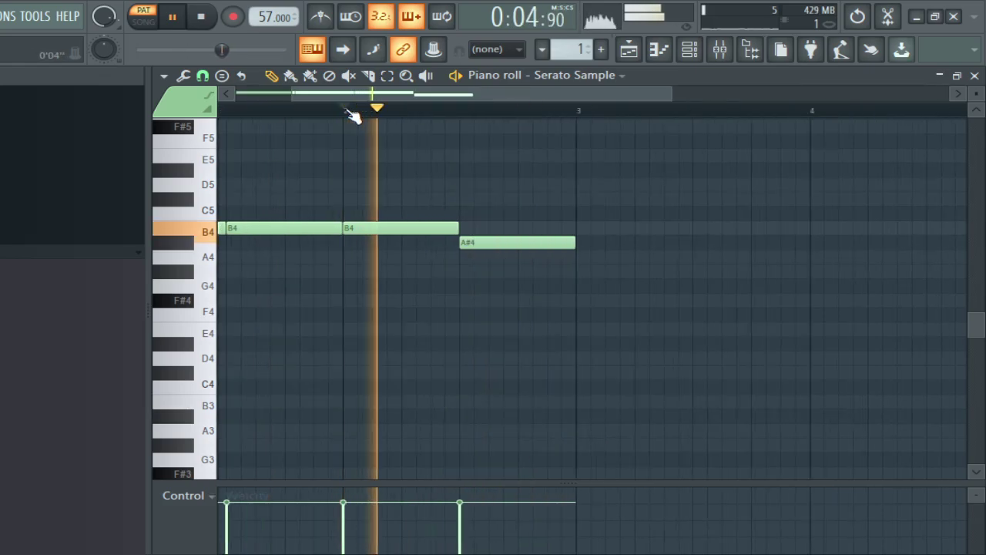
{"action": "scroll", "coordinate": [384, 343], "scroll_direction": "up", "scroll_amount": 5}
{"action": "scroll", "coordinate": [385, 343], "scroll_direction": "down", "scroll_amount": 5}
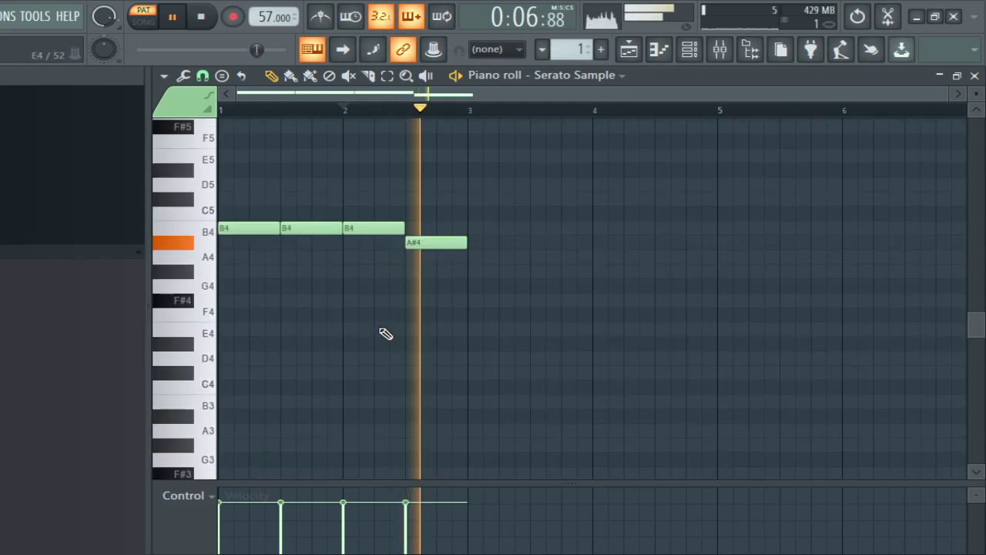
Step: Lower the last note of bar 2 to A4 and replay the pattern with the metronome on
{"action": "key", "text": "space"}
{"action": "key", "text": "space"}
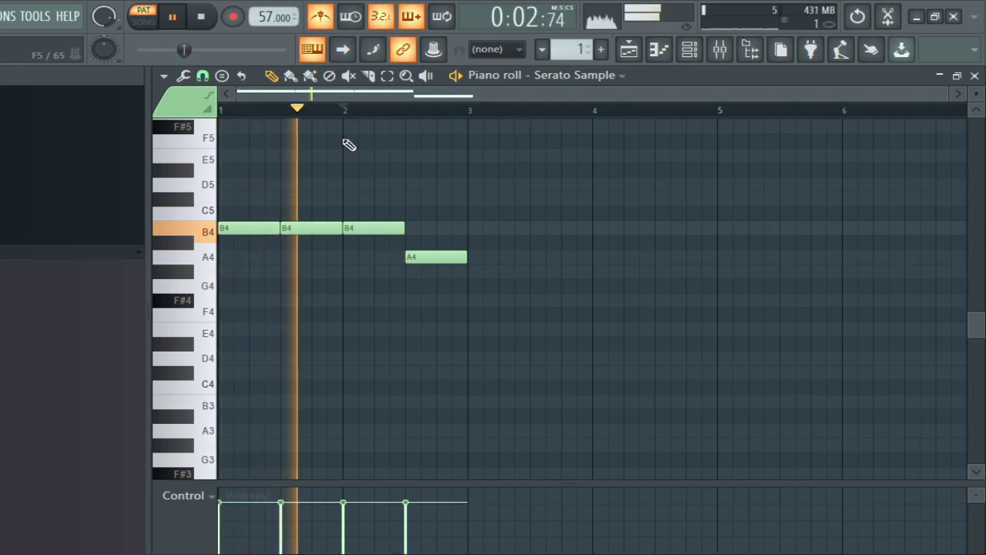
Step: In the playlist, place Pattern 1 at bar 1 of Track 1 and the Guest Break drum loop at bar 1 of Track 2
{"action": "left_click", "coordinate": [629, 49]}
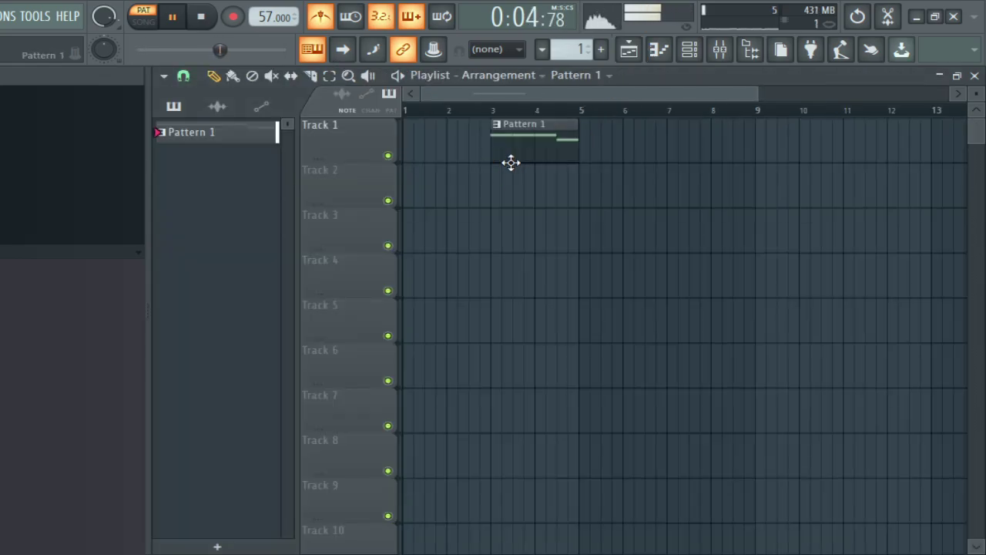
{"action": "left_click_drag", "start_coordinate": [511, 163], "coordinate": [404, 149]}
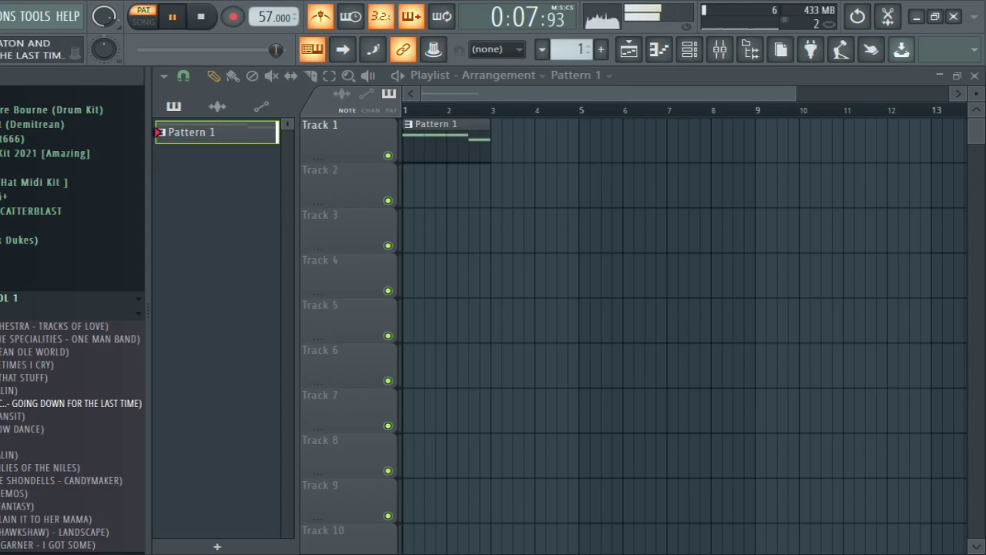
{"action": "left_click_drag", "start_coordinate": [470, 214], "coordinate": [468, 196]}
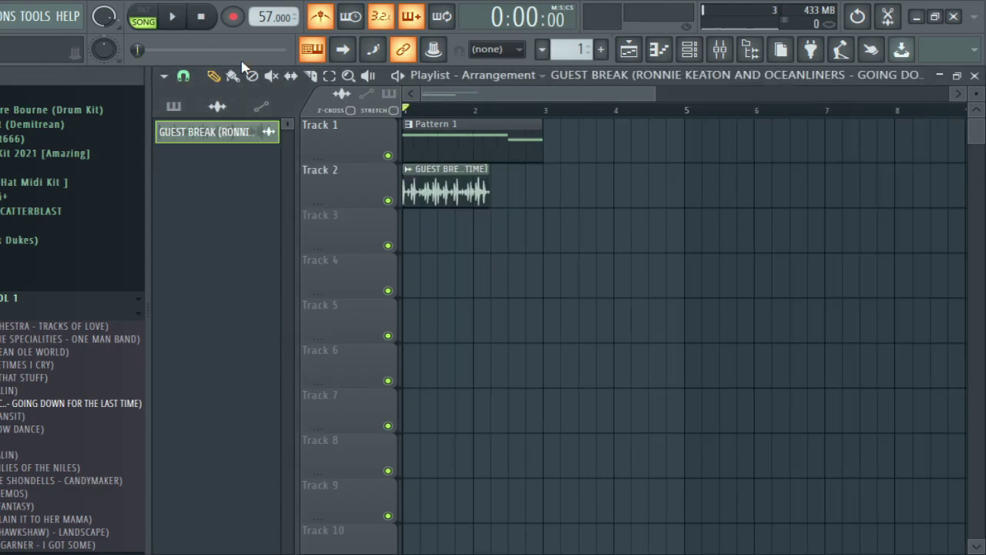
Step: Play the song and time-stretch the Guest Break loop in its channel settings until it spans two bars
{"action": "key", "text": "space"}
{"action": "scroll", "coordinate": [493, 192], "scroll_direction": "up", "scroll_amount": 3}
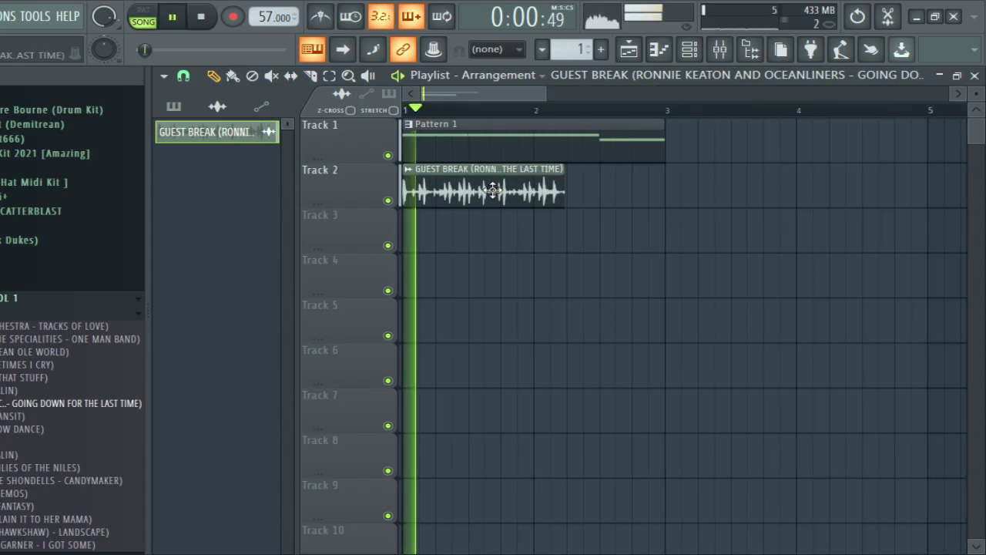
{"action": "double_click", "coordinate": [493, 191]}
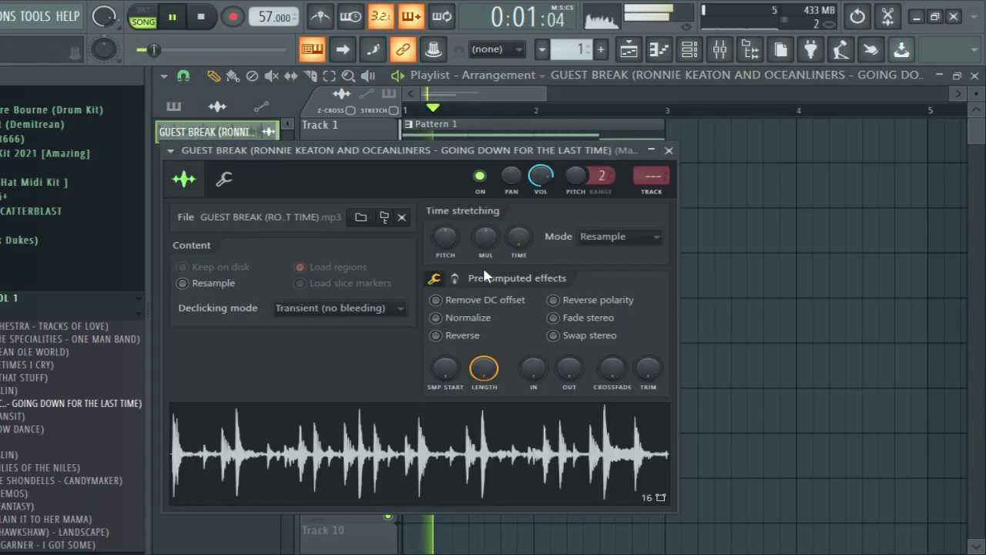
{"action": "left_click_drag", "start_coordinate": [487, 155], "coordinate": [440, 287]}
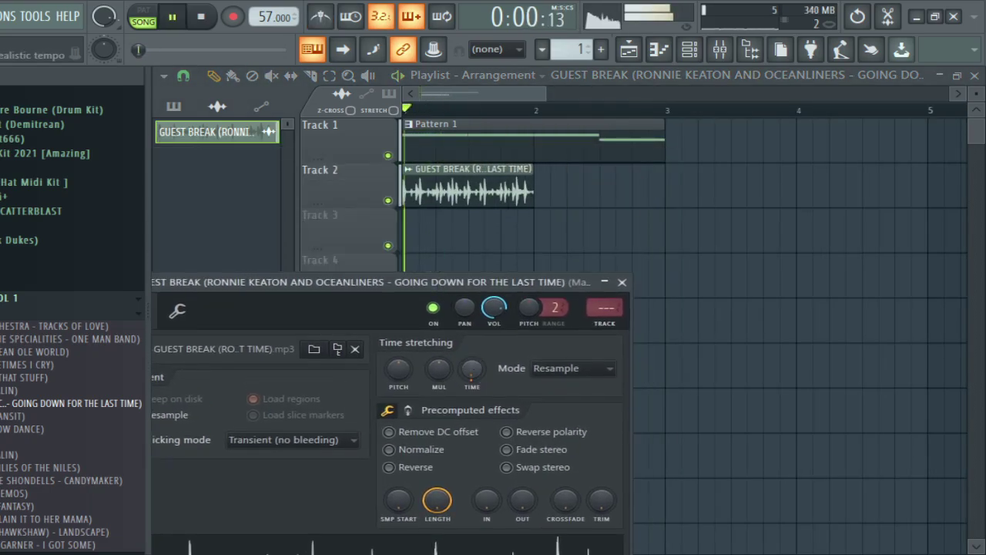
{"action": "key", "text": "space"}
{"action": "key", "text": "space"}
{"action": "left_click_drag", "start_coordinate": [471, 369], "coordinate": [458, 285]}
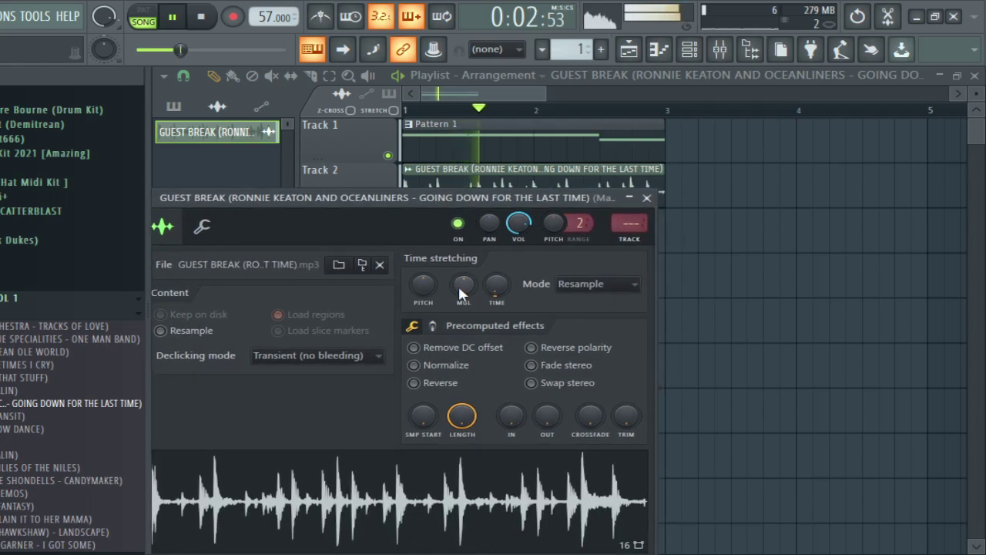
Step: Time-stretch the Guest Break loop down to one bar and repeat it at bar 2 of Track 2
{"action": "left_click_drag", "start_coordinate": [475, 197], "coordinate": [502, 238]}
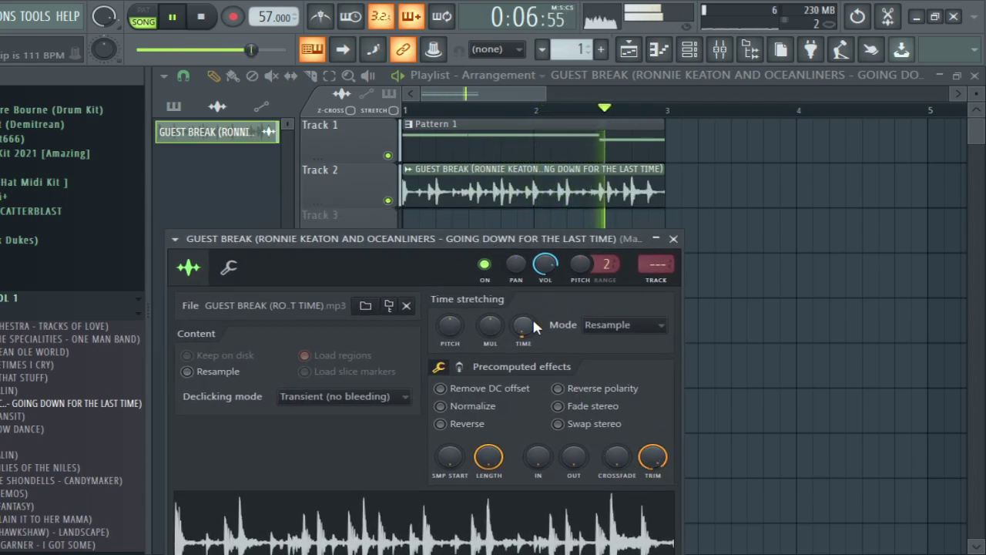
{"action": "left_click_drag", "start_coordinate": [533, 323], "coordinate": [533, 339]}
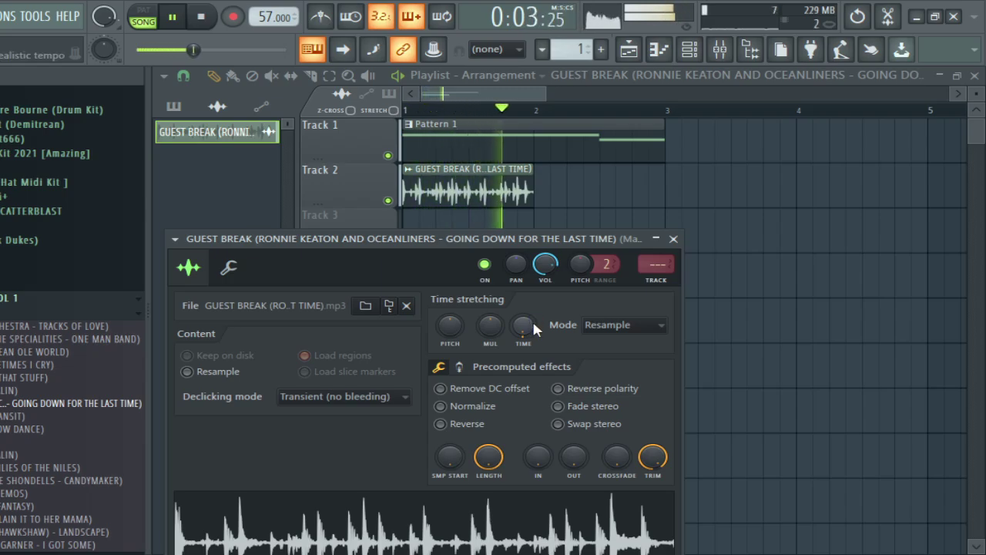
{"action": "left_click", "coordinate": [540, 187]}
{"action": "key", "text": "space"}
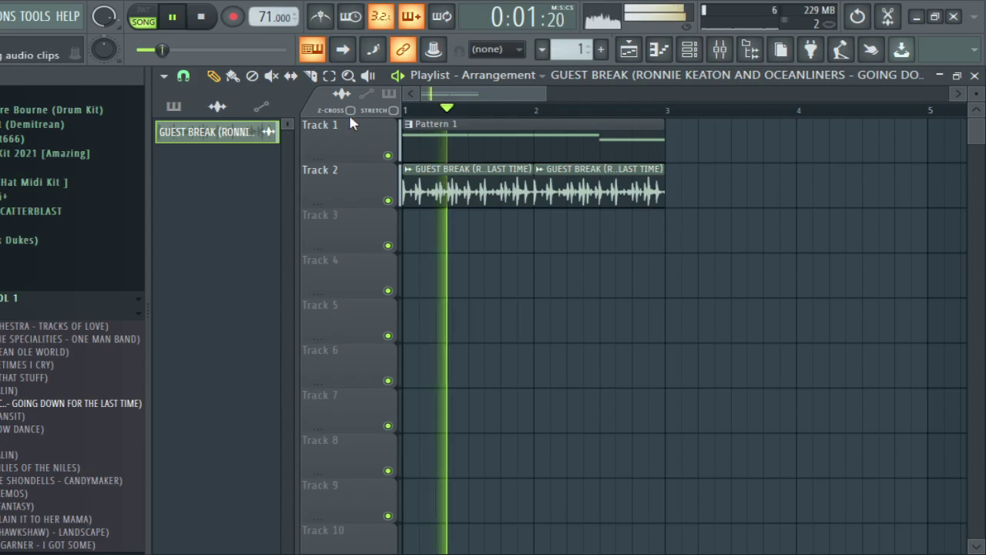
Step: Time-stretch the Guest Break loop back to two bars, leaving a single clip on Track 2, and replay the song
{"action": "double_click", "coordinate": [498, 198]}
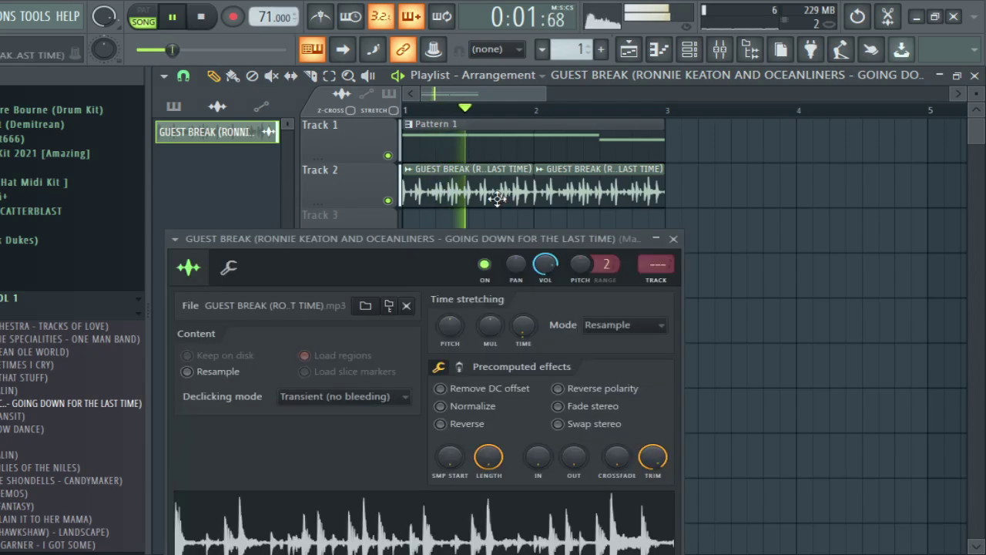
{"action": "mouse_move", "coordinate": [521, 328]}
{"action": "left_mouse_down"}
{"action": "mouse_move", "coordinate": [522, 339]}
{"action": "mouse_move", "coordinate": [527, 316]}
{"action": "mouse_move", "coordinate": [524, 336]}
{"action": "left_mouse_up"}
{"action": "key", "text": "space"}
{"action": "key", "text": "space"}
{"action": "right_click", "coordinate": [725, 190]}
{"action": "double_click", "coordinate": [669, 187]}
{"action": "key", "text": "space"}
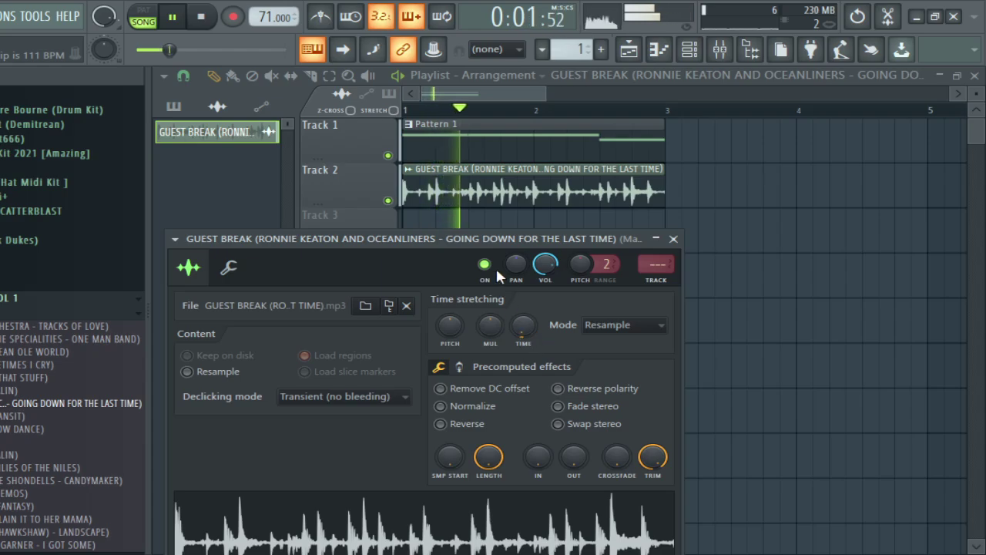
Step: Open Pattern 1's Serato Sample notes in the piano roll and set the project tempo to 70 BPM
{"action": "scroll", "coordinate": [495, 115], "scroll_direction": "down", "scroll_amount": 2}
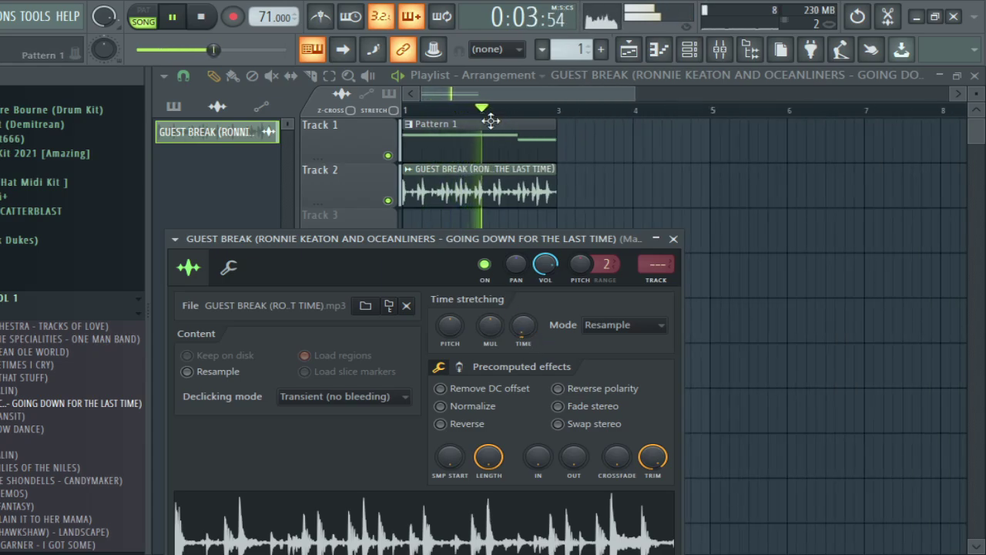
{"action": "left_click", "coordinate": [701, 49]}
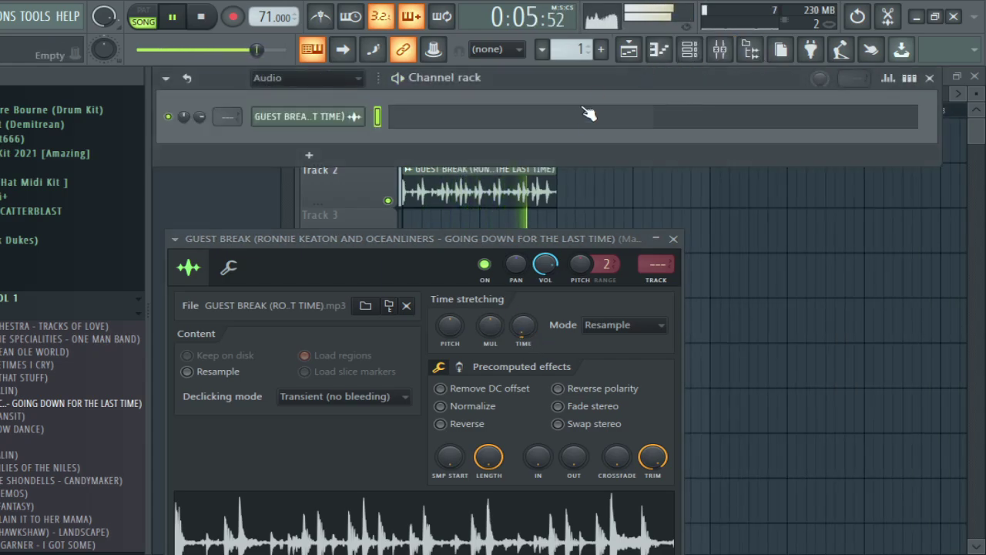
{"action": "left_click", "coordinate": [658, 188]}
{"action": "right_click", "coordinate": [659, 189]}
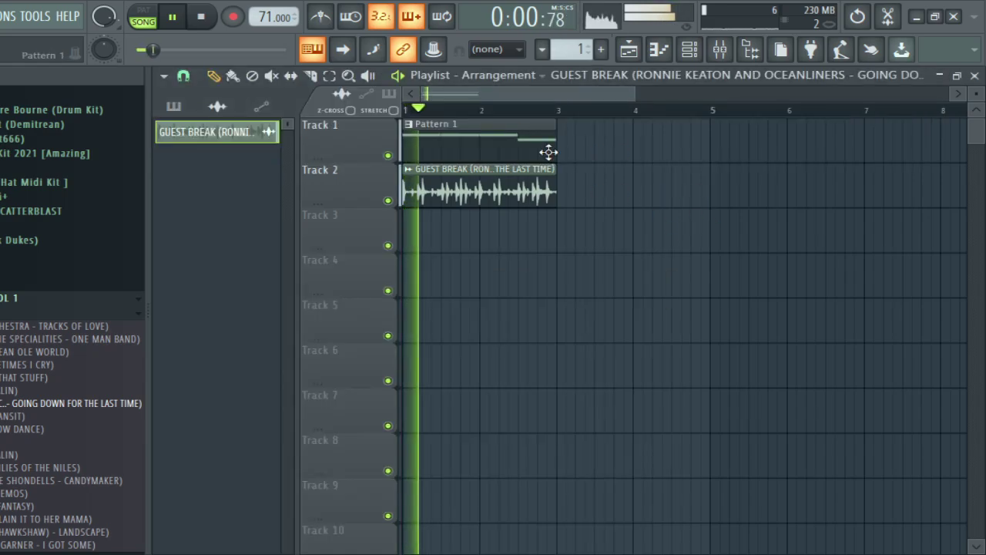
{"action": "left_click", "coordinate": [484, 121]}
{"action": "left_click_drag", "start_coordinate": [262, 16], "coordinate": [262, 25]}
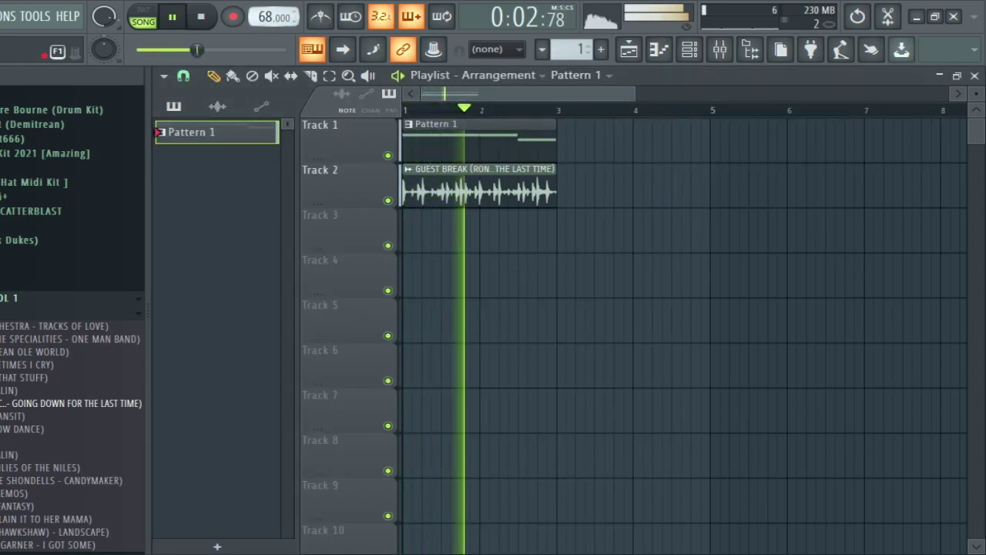
{"action": "double_click", "coordinate": [478, 140]}
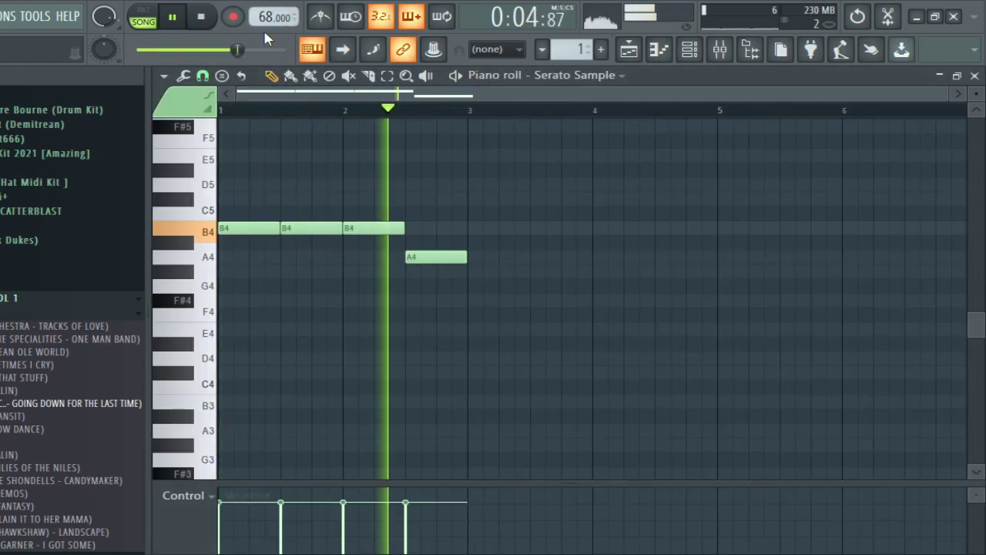
{"action": "left_click_drag", "start_coordinate": [264, 19], "coordinate": [264, 14]}
{"action": "key", "text": "space"}
{"action": "key", "text": "space"}
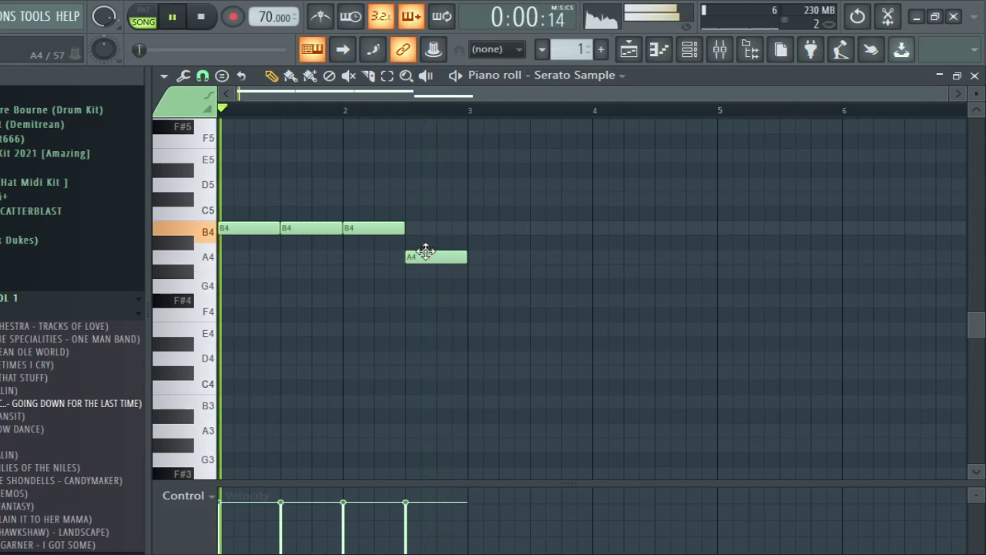
Step: Try the last note of bar 2 at G#4 and replay the song
{"action": "left_click_drag", "start_coordinate": [425, 253], "coordinate": [425, 269]}
{"action": "key", "text": "space"}
{"action": "key", "text": "space"}
{"action": "scroll", "coordinate": [432, 231], "scroll_direction": "up", "scroll_amount": 2}
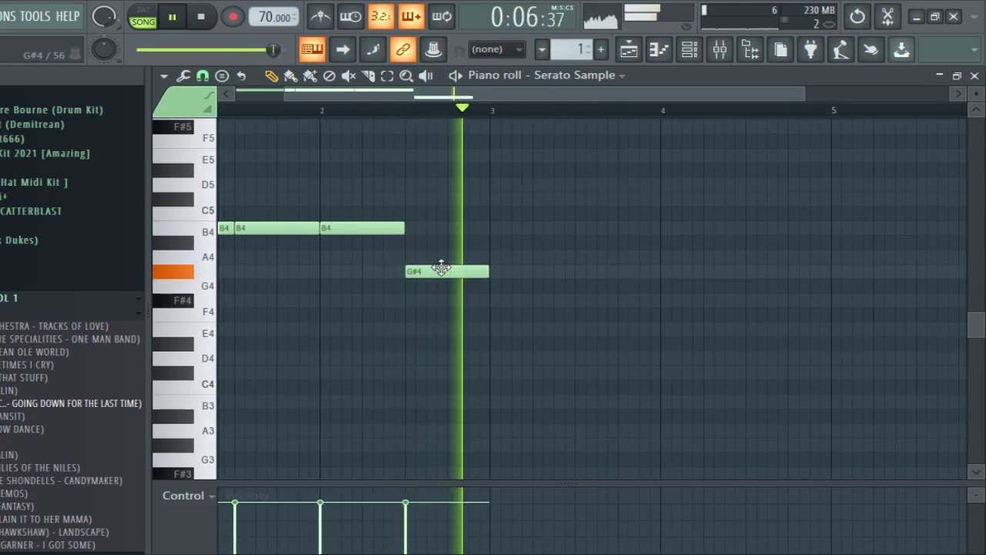
{"action": "key", "text": "space"}
{"action": "key", "text": "space"}
{"action": "key", "text": "space"}
Step: Try the last note of bar 2 at E5 and play back from that note
{"action": "left_click_drag", "start_coordinate": [442, 270], "coordinate": [518, 151]}
{"action": "key", "text": "space"}
{"action": "key", "text": "space"}
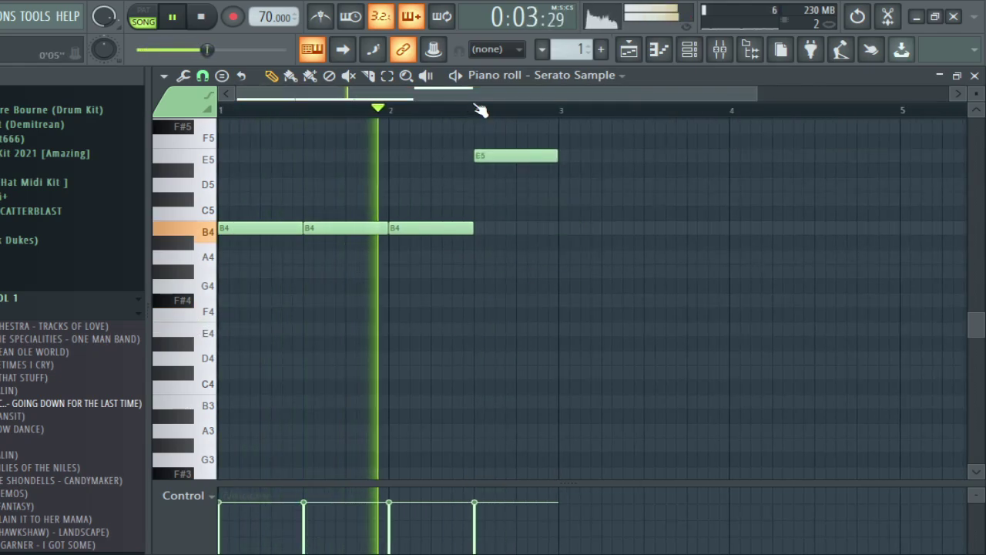
{"action": "left_click", "coordinate": [475, 108]}
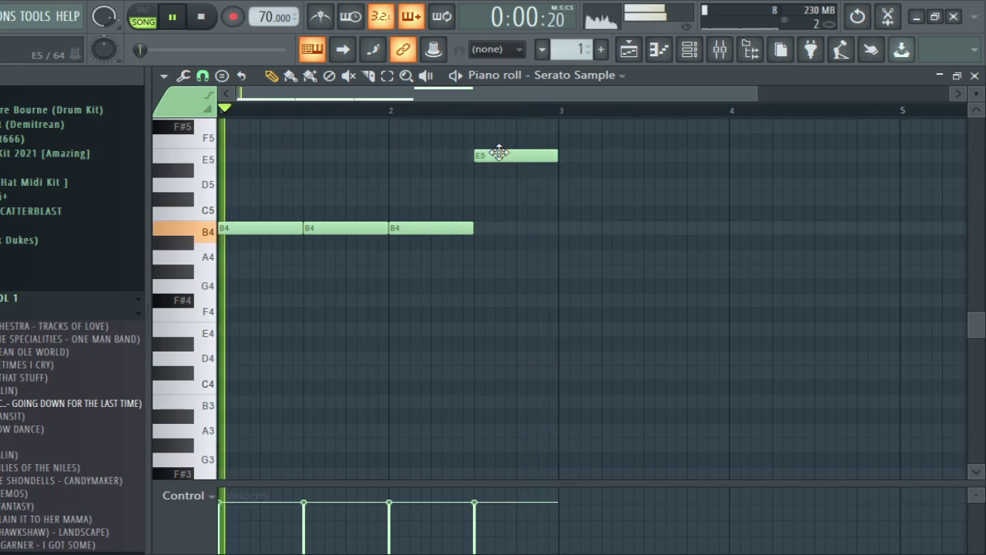
{"action": "left_click", "coordinate": [477, 109]}
{"action": "key", "text": "space"}
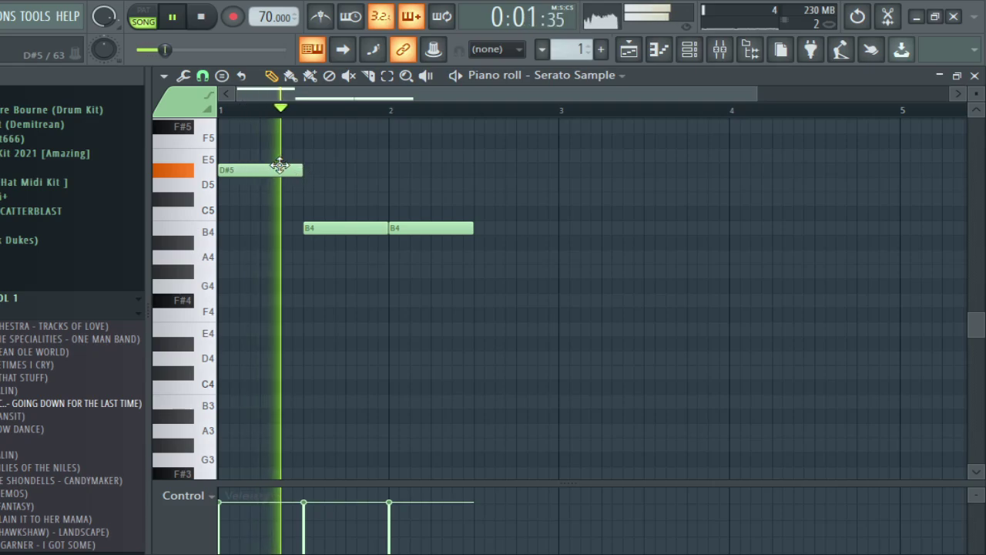
Step: Try the high note at F#5 and G5, placing it as a one-bar G5 at the start of bar 1
{"action": "left_click_drag", "start_coordinate": [280, 167], "coordinate": [275, 129]}
{"action": "scroll", "coordinate": [291, 216], "scroll_direction": "up", "scroll_amount": 3}
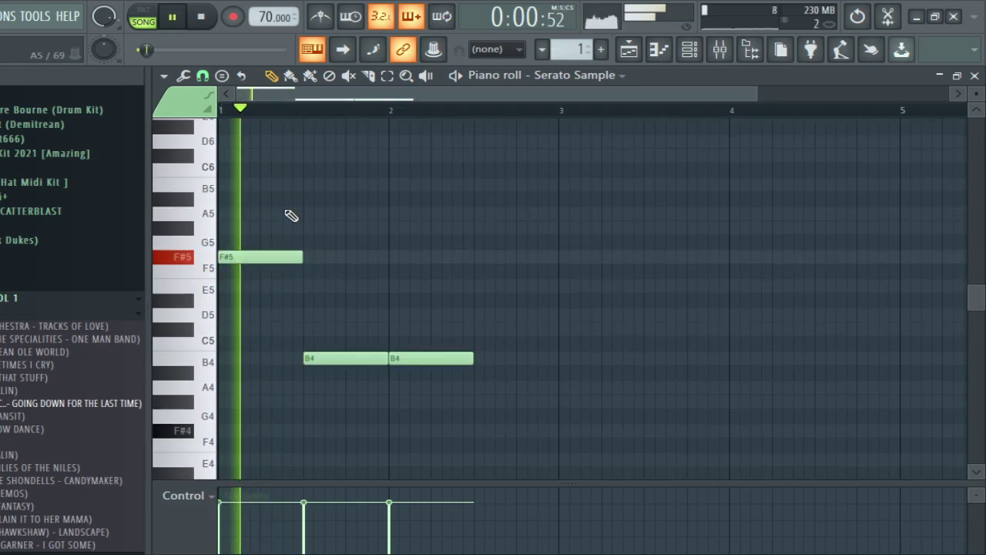
{"action": "left_click_drag", "start_coordinate": [278, 253], "coordinate": [609, 236]}
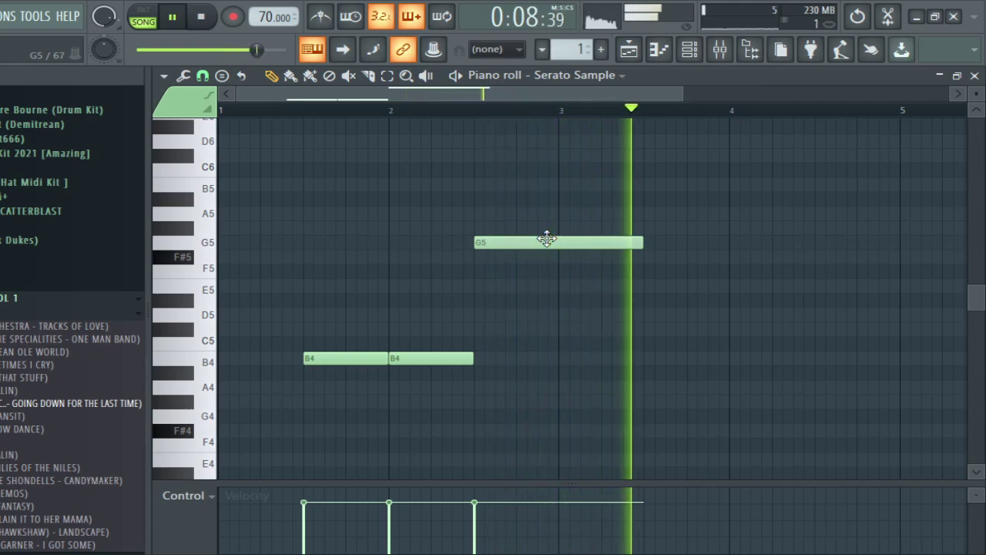
{"action": "left_click_drag", "start_coordinate": [546, 235], "coordinate": [244, 231]}
{"action": "key", "text": "space"}
Step: Delete the B4 in the second half of bar 1 and the G5, and move the remaining B4 to the start of bar 1
{"action": "right_click", "coordinate": [343, 361]}
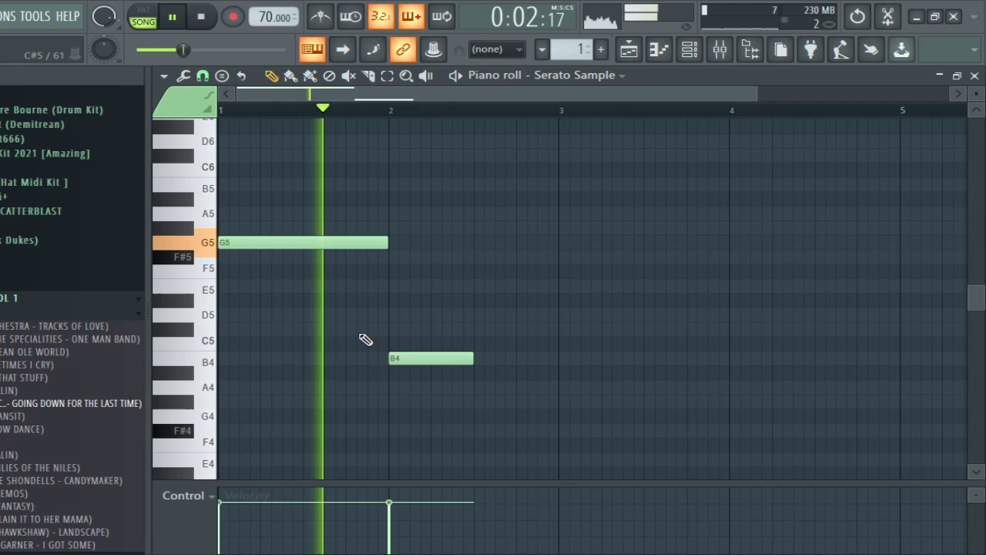
{"action": "key", "text": "space"}
{"action": "key", "text": "space"}
{"action": "left_click_drag", "start_coordinate": [399, 358], "coordinate": [229, 359]}
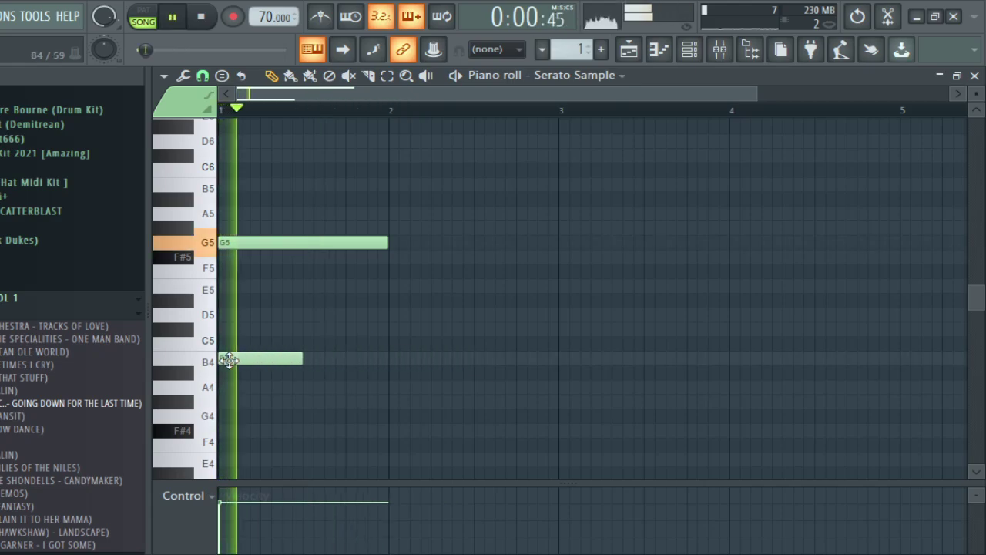
{"action": "key", "text": "space"}
{"action": "key", "text": "space"}
{"action": "right_click", "coordinate": [287, 244]}
{"action": "key", "text": "space"}
{"action": "key", "text": "space"}
Step: Try a G#4 note on beat 3 of bar 1 followed by an A4 on beat 4
{"action": "left_click", "coordinate": [310, 186]}
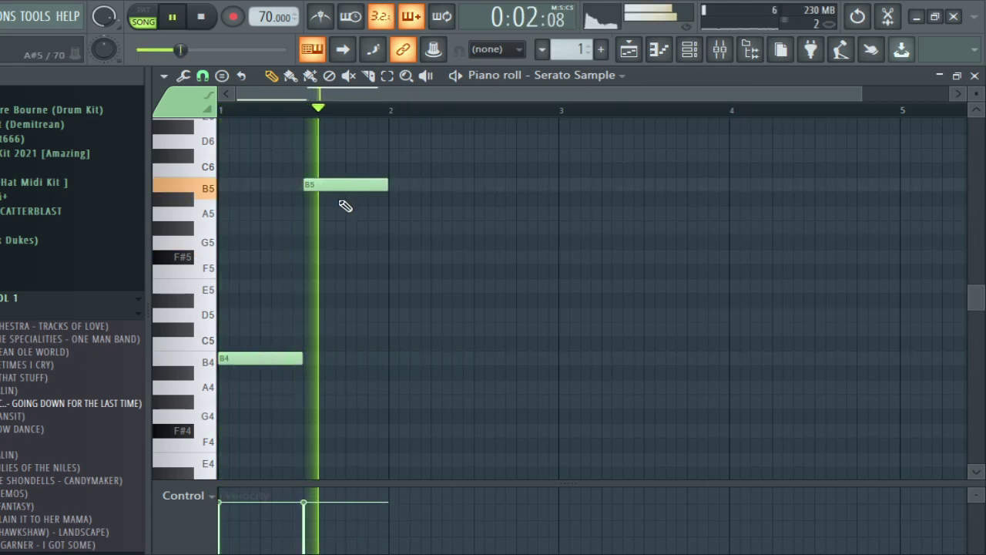
{"action": "left_click_drag", "start_coordinate": [344, 187], "coordinate": [337, 401]}
{"action": "key", "text": "space"}
{"action": "key", "text": "space"}
{"action": "key", "text": "space"}
{"action": "key", "text": "space"}
{"action": "left_click", "coordinate": [347, 386]}
{"action": "scroll", "coordinate": [351, 396], "scroll_direction": "up", "scroll_amount": 2}
{"action": "scroll", "coordinate": [352, 396], "scroll_direction": "down", "scroll_amount": 3}
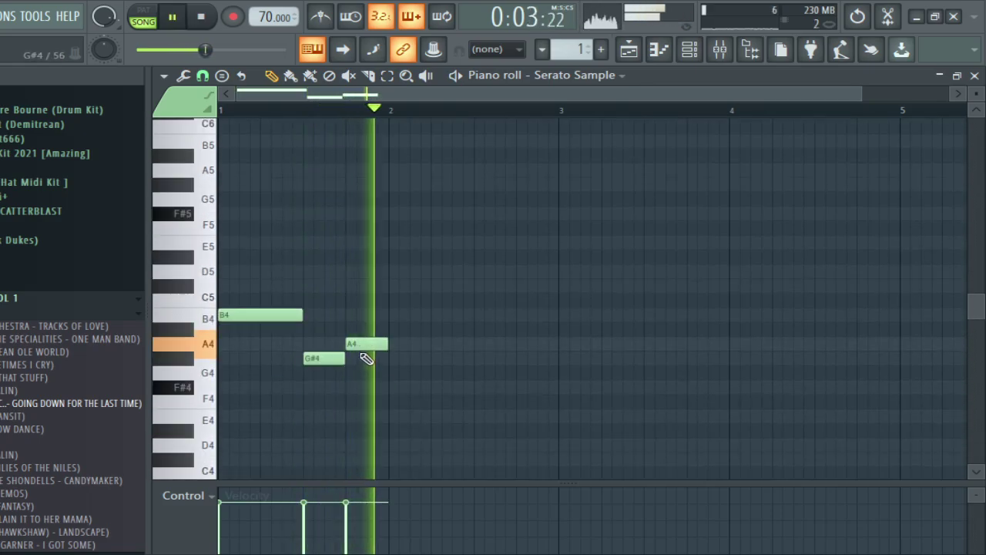
Step: Lower the A4 on beat 4 of bar 1 to F4 and replay the pattern
{"action": "left_click_drag", "start_coordinate": [360, 347], "coordinate": [358, 401]}
{"action": "scroll", "coordinate": [362, 378], "scroll_direction": "down", "scroll_amount": 3}
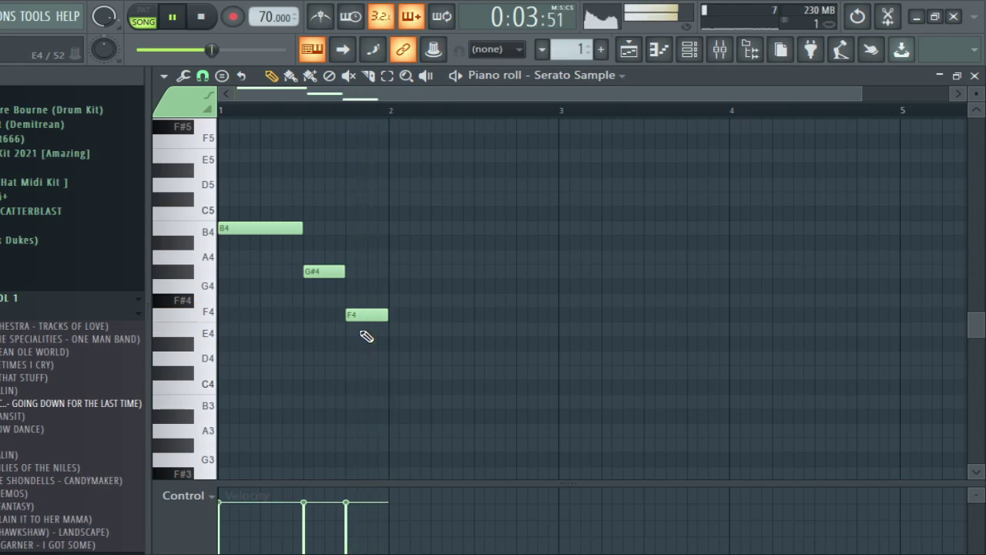
{"action": "scroll", "coordinate": [318, 331], "scroll_direction": "up", "scroll_amount": 2}
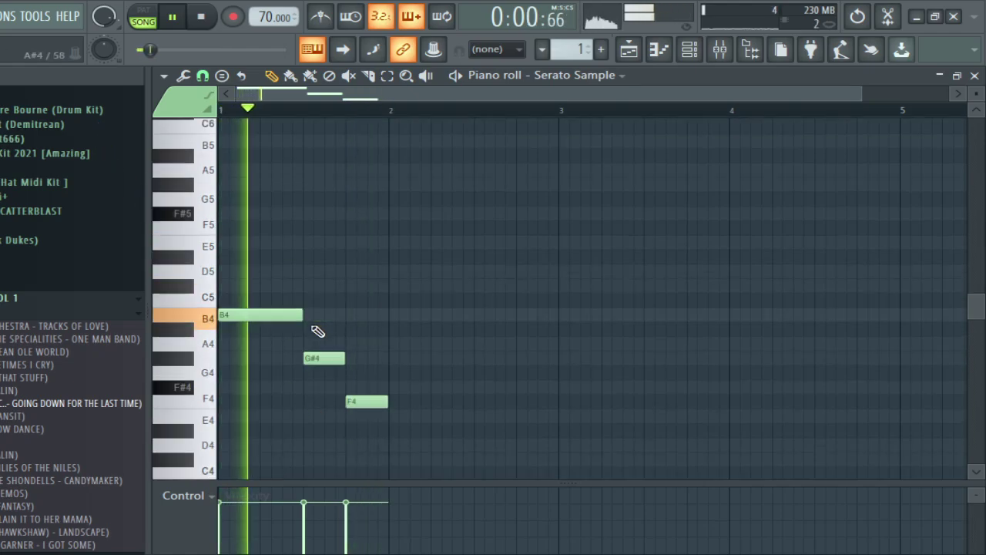
{"action": "scroll", "coordinate": [308, 378], "scroll_direction": "up", "scroll_amount": 2}
{"action": "scroll", "coordinate": [308, 376], "scroll_direction": "down", "scroll_amount": 4}
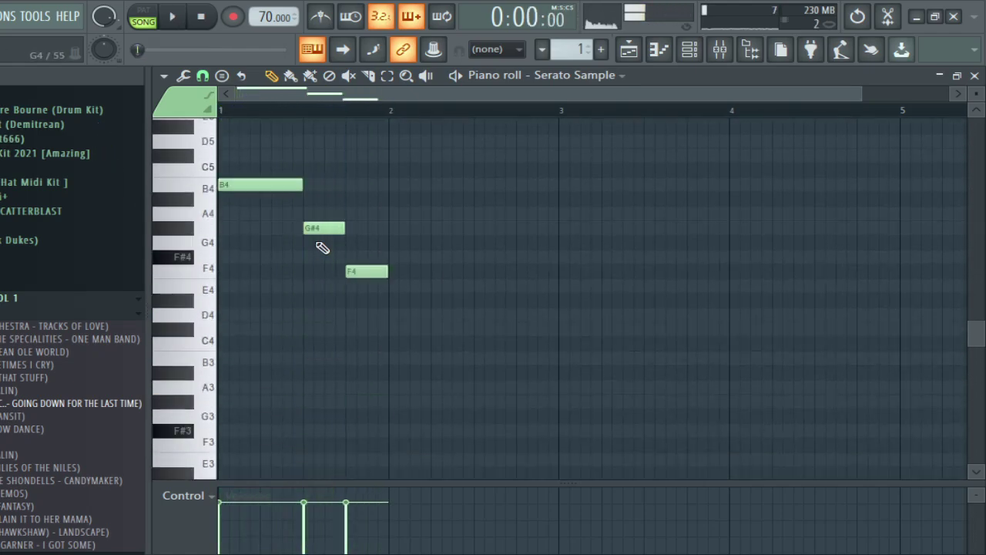
Step: Lower the G#4 to C#4, extending it to the end of bar 1 in place of the F4
{"action": "left_click_drag", "start_coordinate": [320, 231], "coordinate": [312, 329]}
{"action": "left_click", "coordinate": [318, 116]}
{"action": "left_click", "coordinate": [308, 114]}
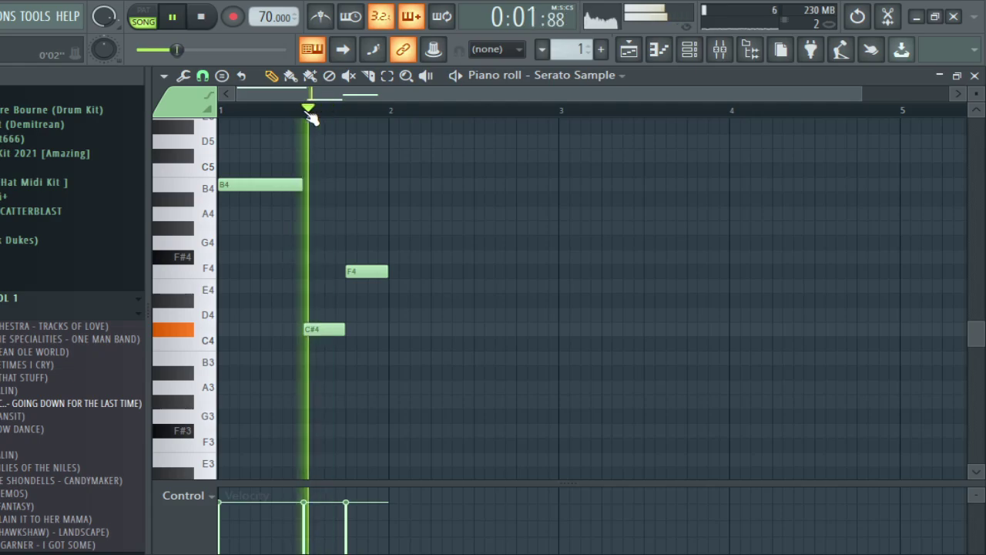
{"action": "left_click", "coordinate": [307, 113]}
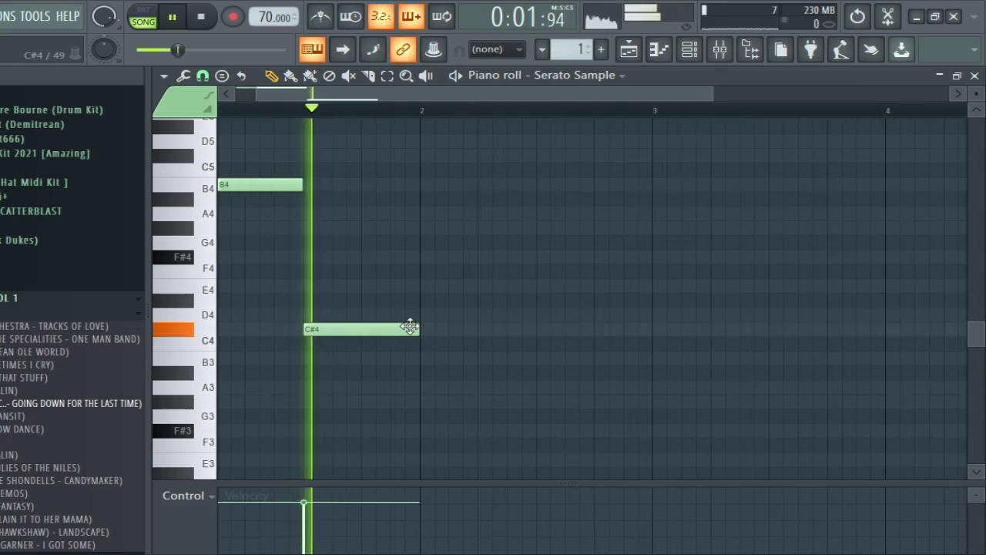
Step: Duplicate bar 1's B4 and C#4 notes into bar 2 and listen to the result
{"action": "scroll", "coordinate": [401, 311], "scroll_direction": "down", "scroll_amount": 2}
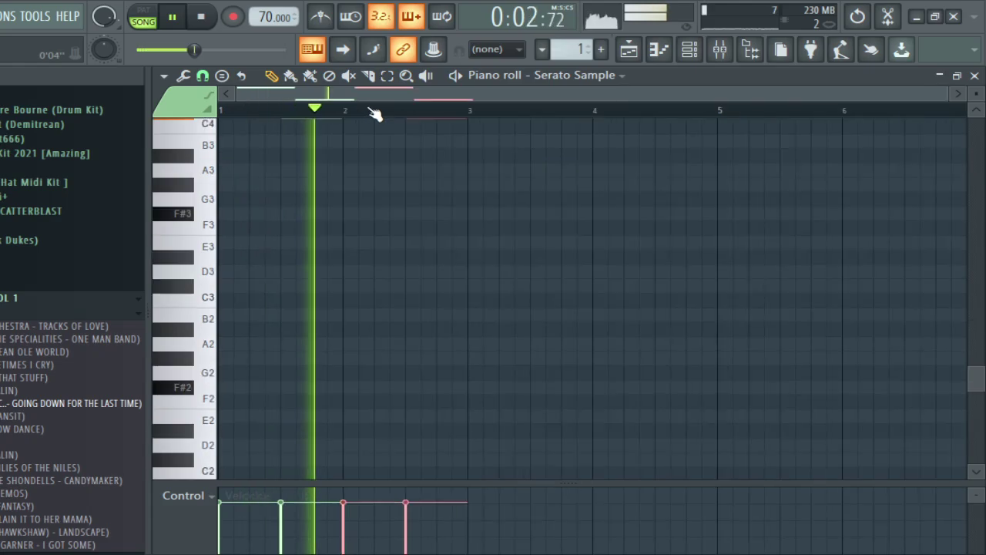
{"action": "scroll", "coordinate": [417, 321], "scroll_direction": "up", "scroll_amount": 6}
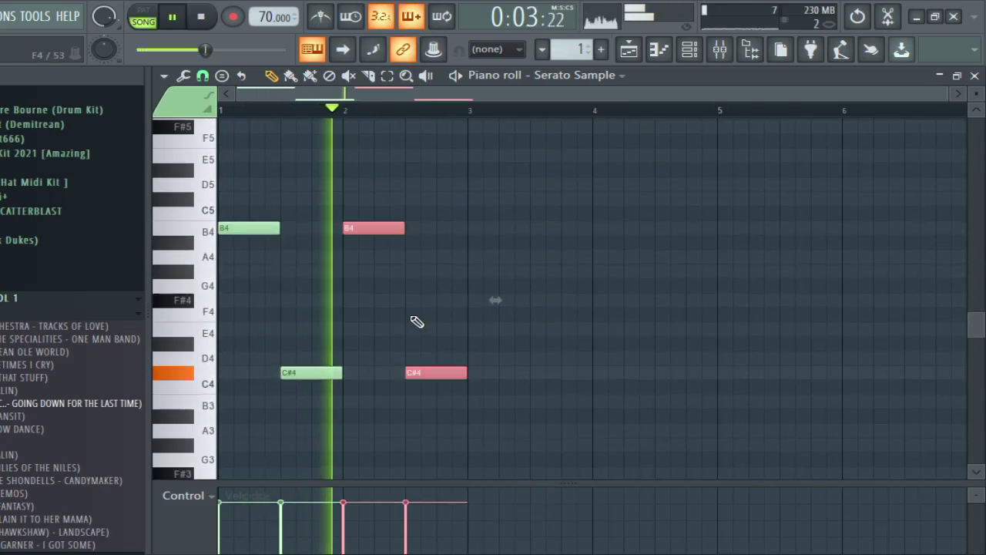
{"action": "scroll", "coordinate": [408, 303], "scroll_direction": "down", "scroll_amount": 5}
{"action": "scroll", "coordinate": [408, 300], "scroll_direction": "up", "scroll_amount": 2}
{"action": "scroll", "coordinate": [416, 296], "scroll_direction": "up", "scroll_amount": 10}
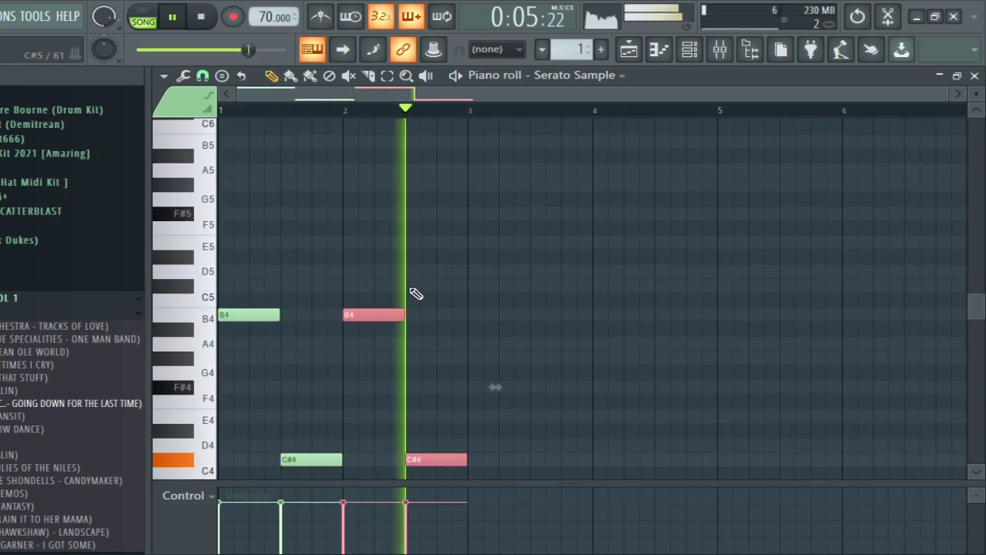
{"action": "scroll", "coordinate": [409, 289], "scroll_direction": "down", "scroll_amount": 8}
Step: Replace the C#4 in bar 1 with B4 and the C#4 in bar 2 with C5
{"action": "right_click", "coordinate": [314, 285]}
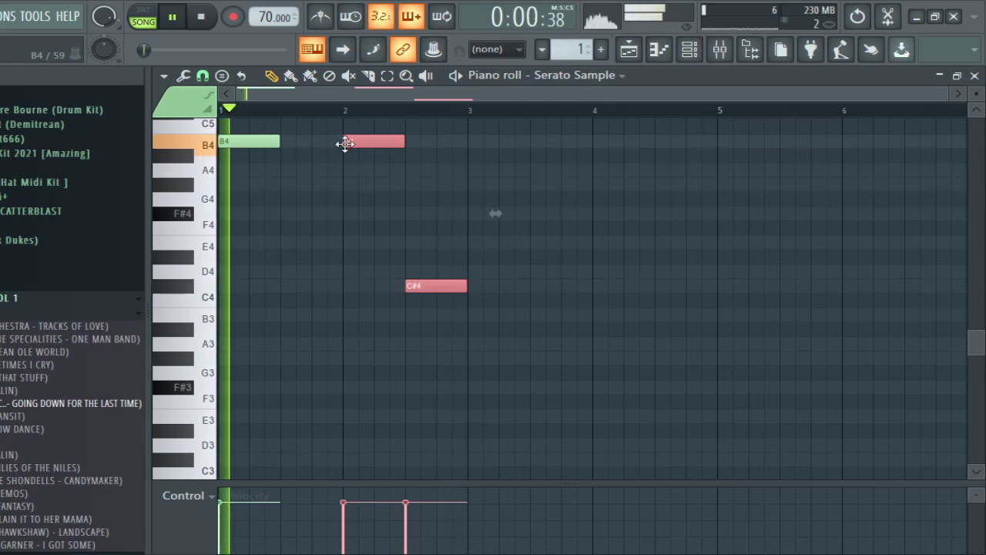
{"action": "left_click", "coordinate": [284, 143]}
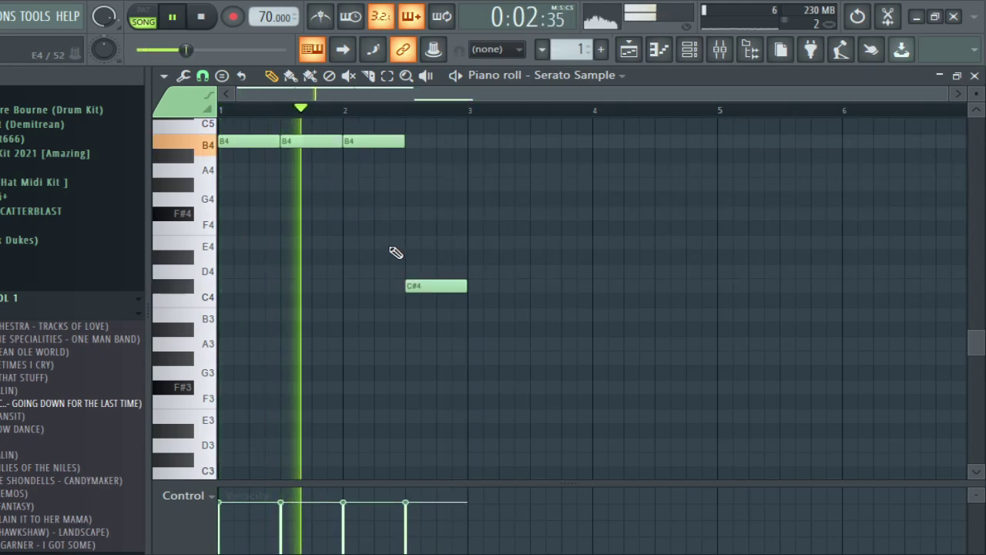
{"action": "right_click", "coordinate": [420, 285]}
{"action": "left_click", "coordinate": [408, 141]}
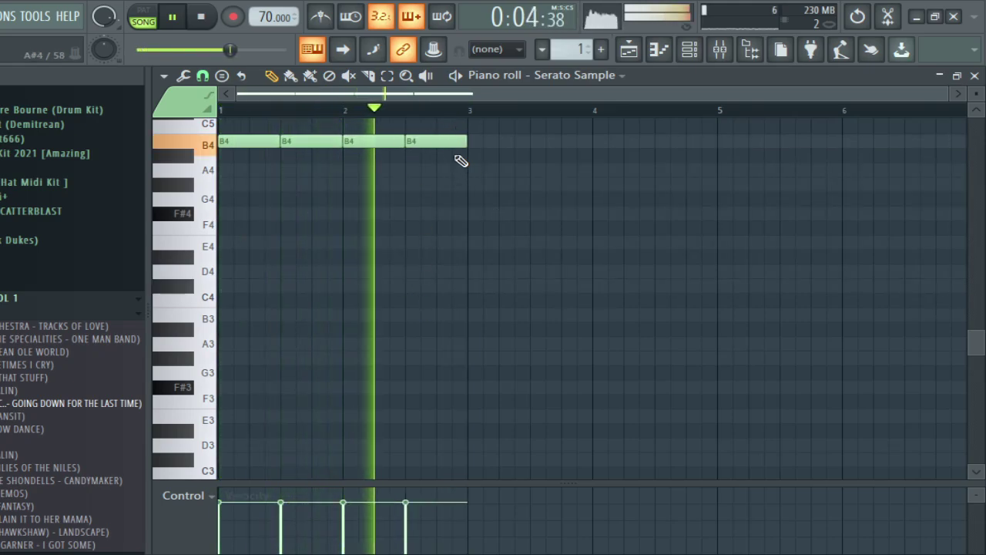
{"action": "left_click_drag", "start_coordinate": [451, 141], "coordinate": [449, 125]}
{"action": "scroll", "coordinate": [443, 176], "scroll_direction": "up", "scroll_amount": 4}
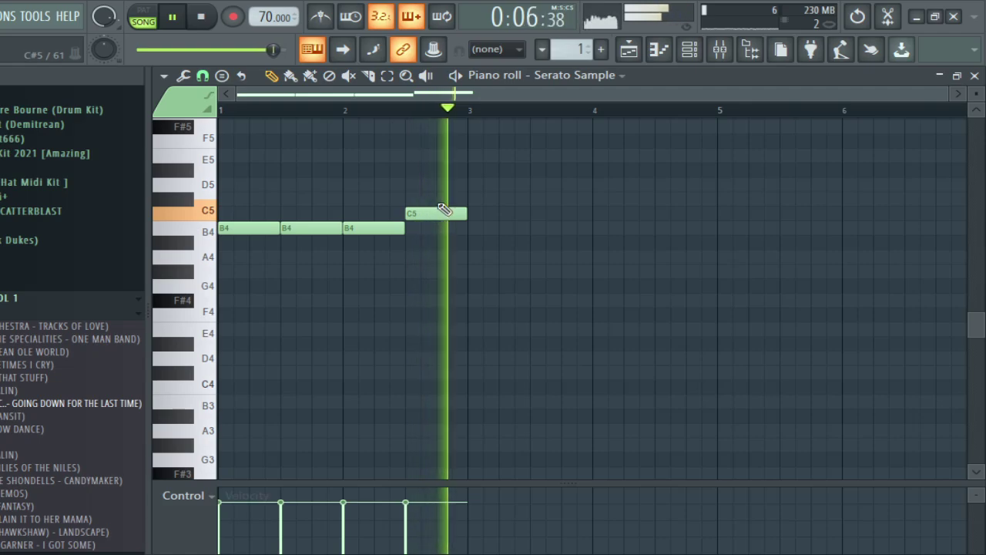
Step: Extend the melody through bars 3 and 4 with three half-bar B4 notes and a final C5
{"action": "left_click", "coordinate": [484, 229]}
{"action": "left_click", "coordinate": [544, 230]}
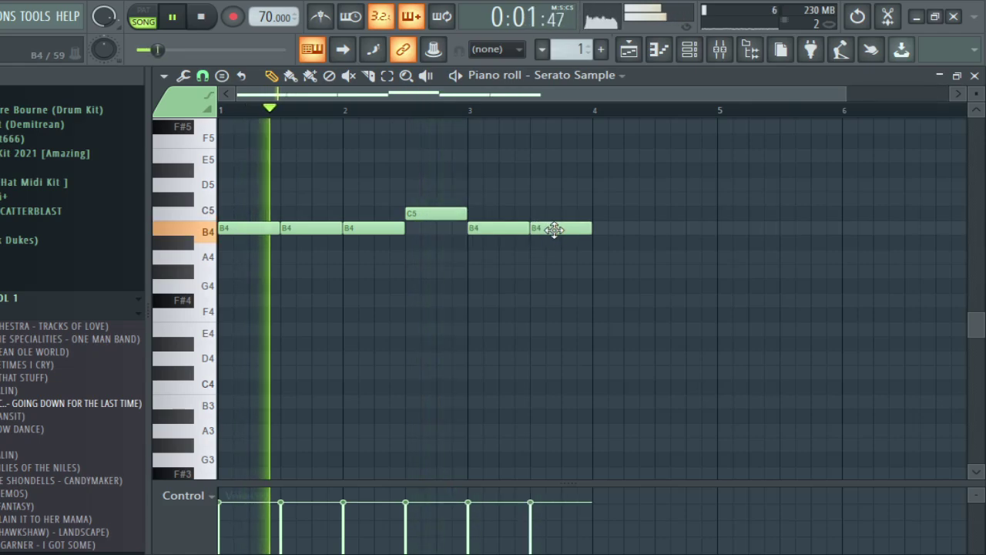
{"action": "left_click", "coordinate": [595, 230]}
{"action": "left_click_drag", "start_coordinate": [643, 212], "coordinate": [675, 221]}
{"action": "scroll", "coordinate": [661, 218], "scroll_direction": "down", "scroll_amount": 2}
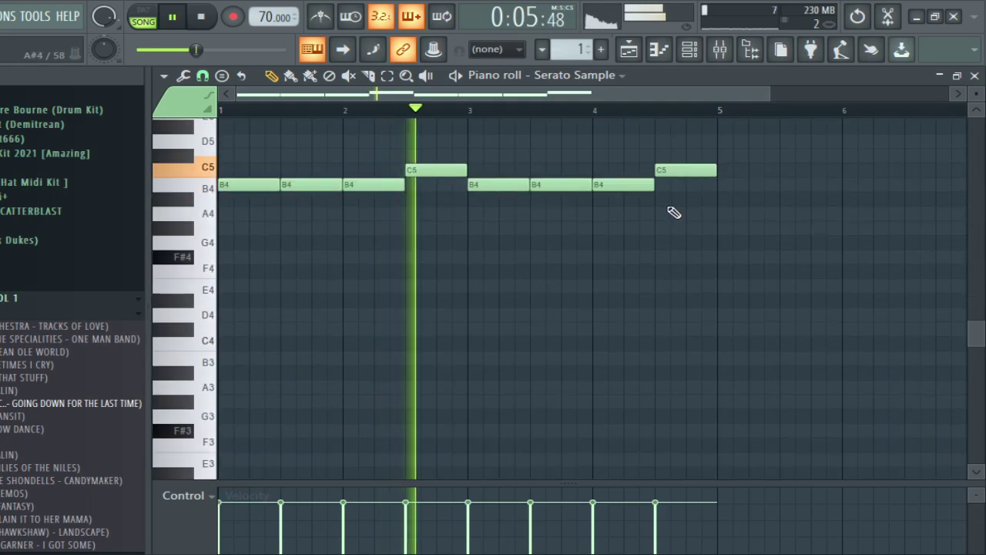
Step: Open Serato Sample and replay the song from the start to check where the B4 slice begins
{"action": "left_click", "coordinate": [688, 50]}
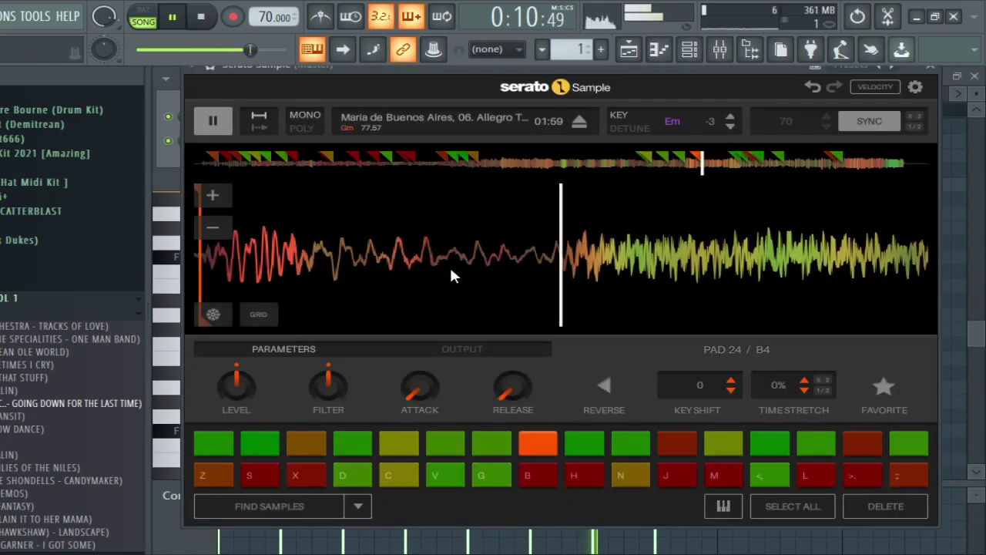
{"action": "key", "text": "space"}
{"action": "key", "text": "space"}
{"action": "key", "text": "space"}
{"action": "key", "text": "space"}
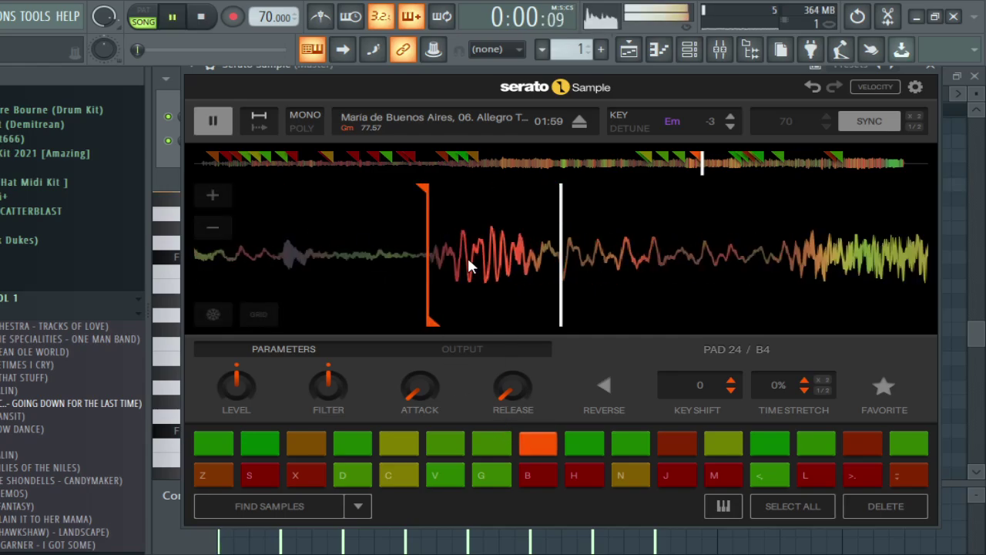
{"action": "key", "text": "space"}
{"action": "key", "text": "space"}
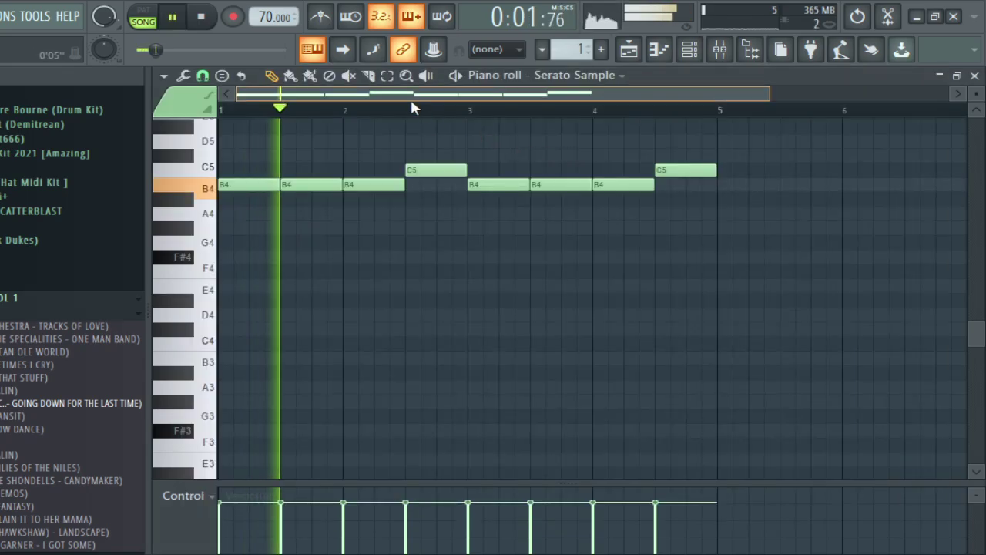
Step: Move the C5 slice's start to just before its attack and play the song from the middle of bar 2
{"action": "left_click", "coordinate": [409, 110]}
{"action": "key", "text": "space"}
{"action": "left_click", "coordinate": [689, 49]}
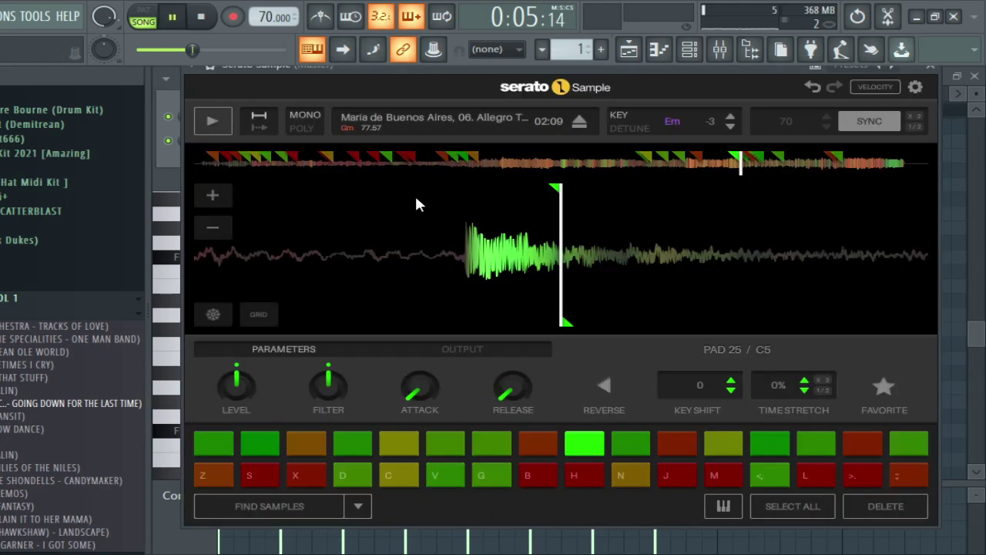
{"action": "left_click_drag", "start_coordinate": [549, 192], "coordinate": [512, 193]}
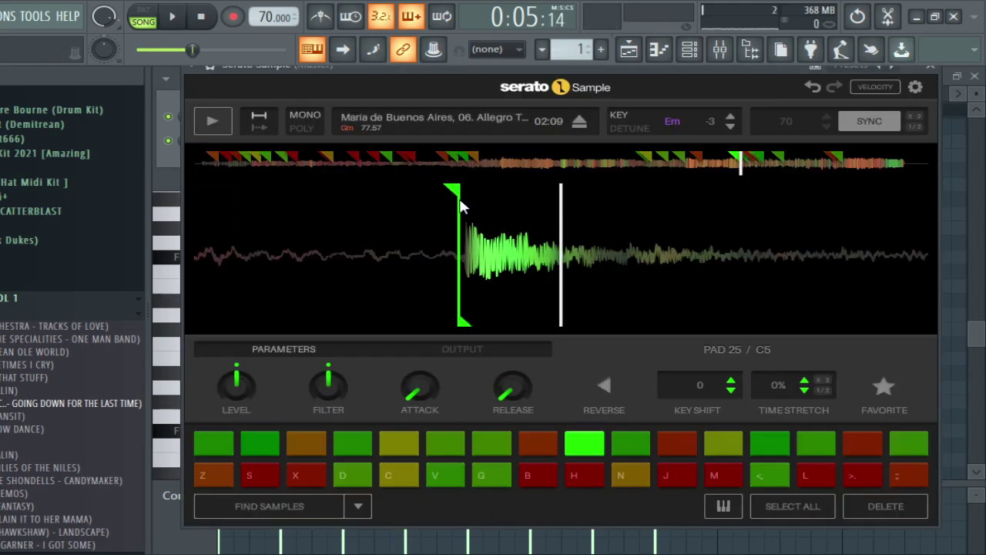
{"action": "key", "text": "space"}
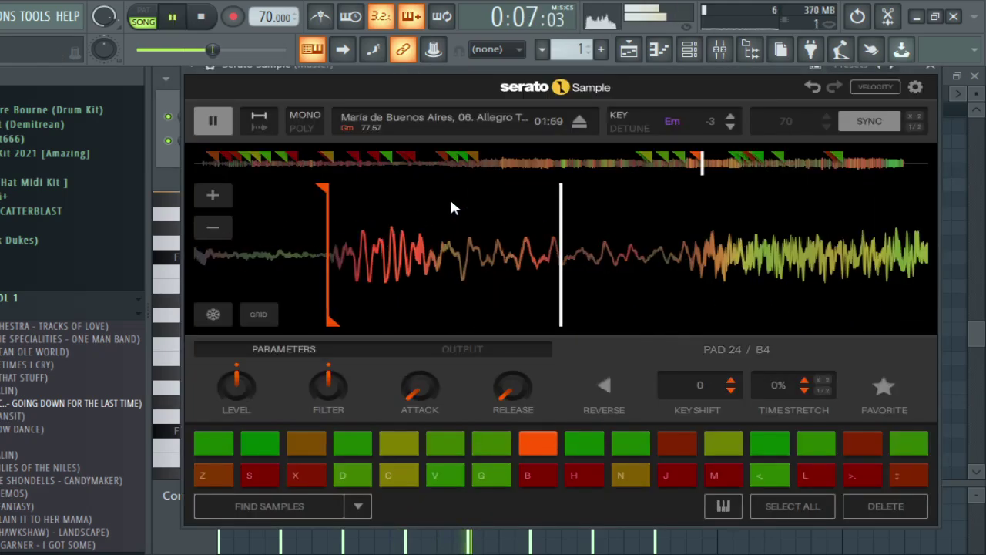
Step: Duplicate the Guest Break clip on Track 2 so that it also fills bars 3 and 4
{"action": "left_click", "coordinate": [628, 49]}
{"action": "left_click", "coordinate": [514, 187]}
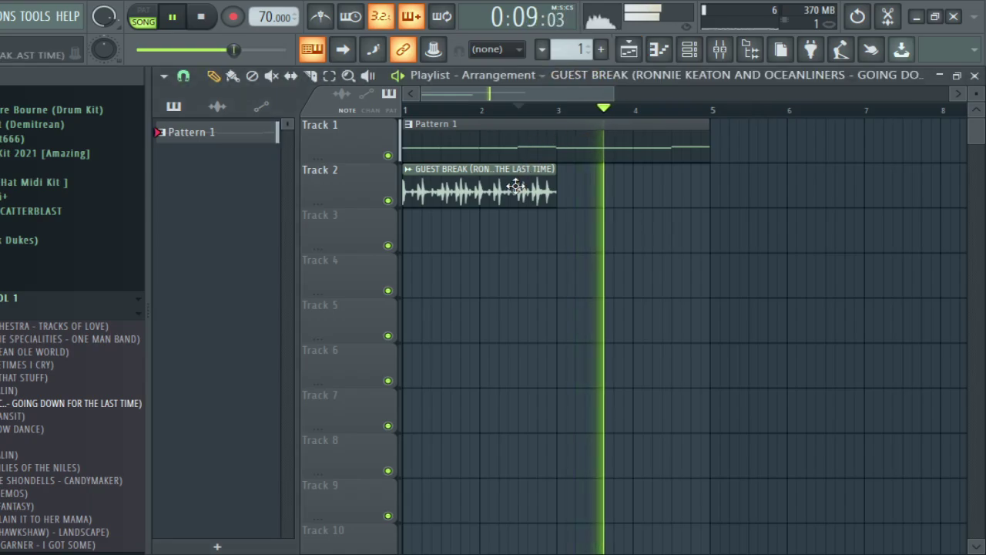
{"action": "left_click", "coordinate": [566, 187]}
{"action": "scroll", "coordinate": [641, 117], "scroll_direction": "down", "scroll_amount": 2}
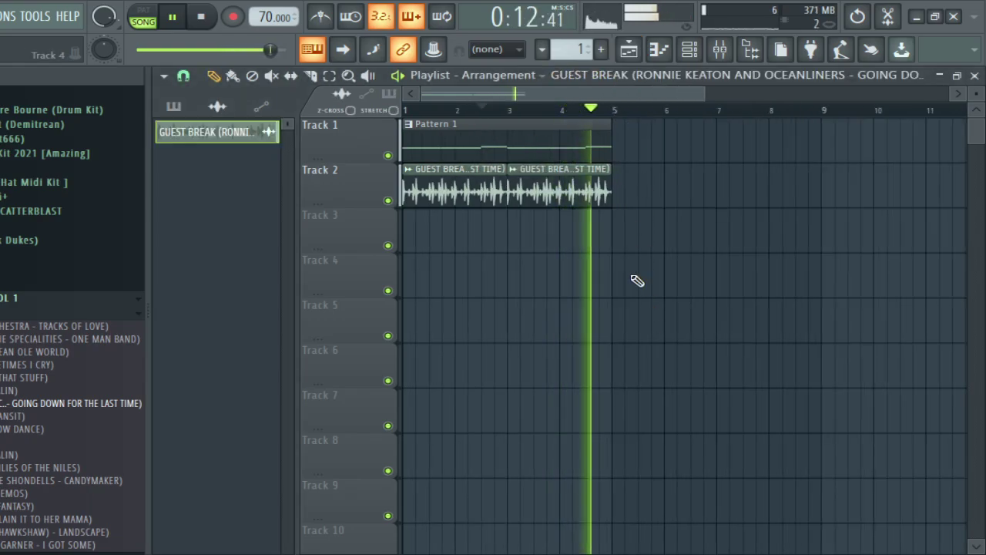
{"action": "scroll", "coordinate": [647, 110], "scroll_direction": "down", "scroll_amount": 1}
Step: Show all channel types in the channel rack and reopen the Serato Sample instrument
{"action": "left_click", "coordinate": [658, 50]}
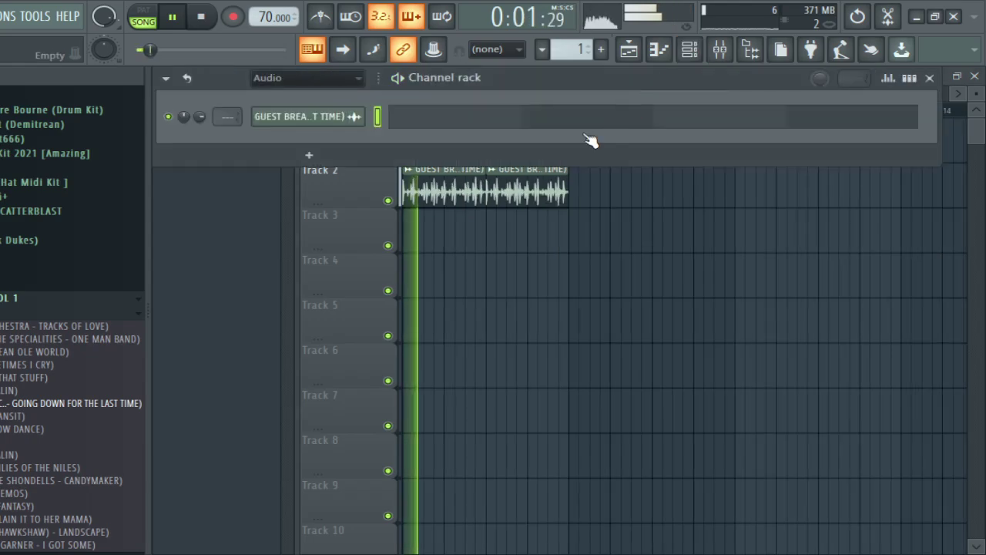
{"action": "left_click", "coordinate": [362, 121]}
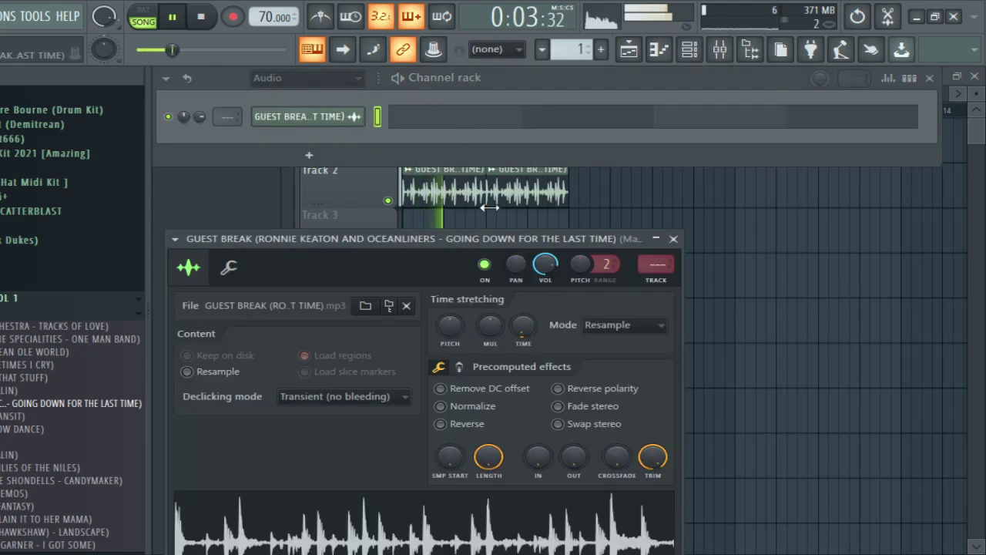
{"action": "left_click", "coordinate": [350, 80]}
{"action": "left_click", "coordinate": [343, 98]}
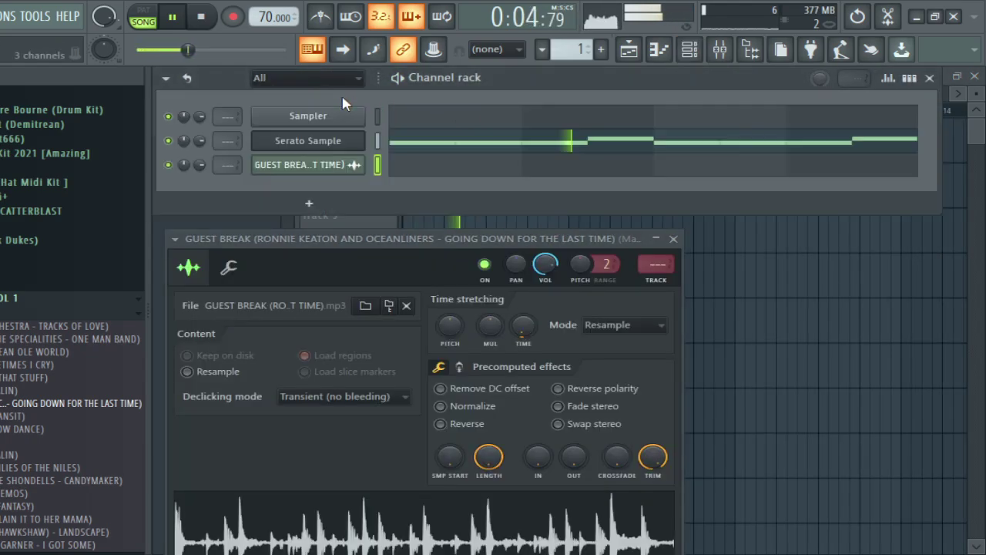
{"action": "left_click", "coordinate": [340, 141]}
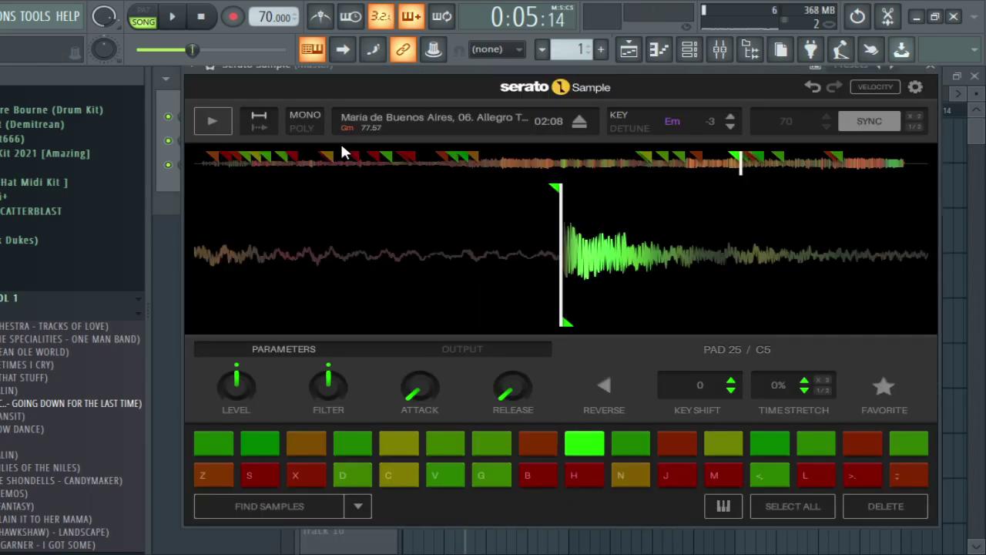
Step: Nudge the C5 slice's start point slightly earlier and replay the song from the middle of bar 2
{"action": "left_click_drag", "start_coordinate": [563, 197], "coordinate": [548, 196]}
{"action": "key", "text": "space"}
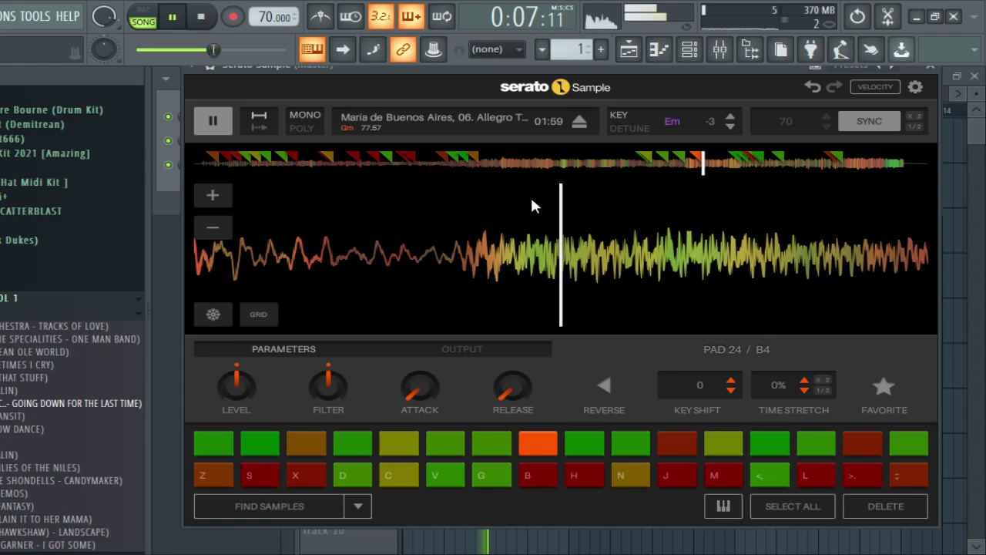
{"action": "key", "text": "space"}
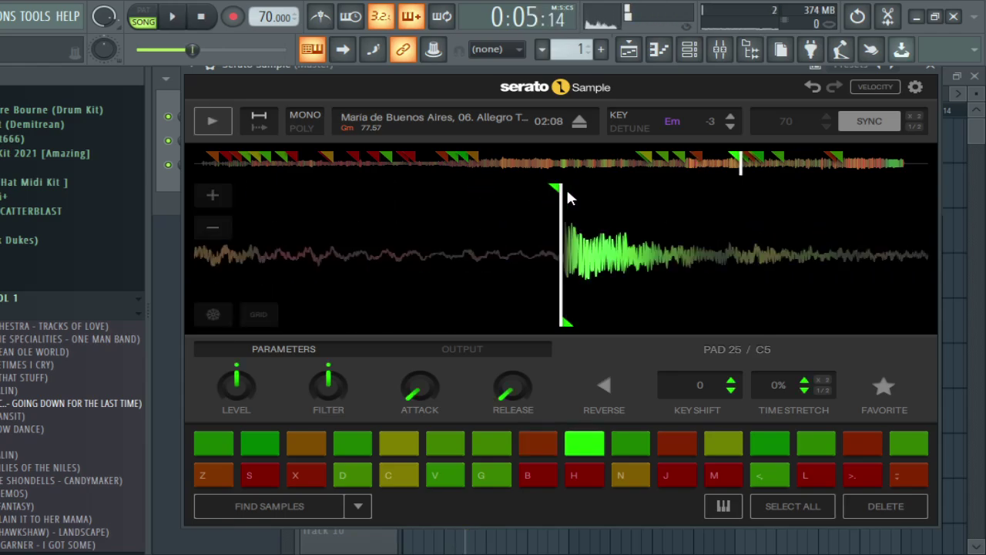
{"action": "key", "text": "space"}
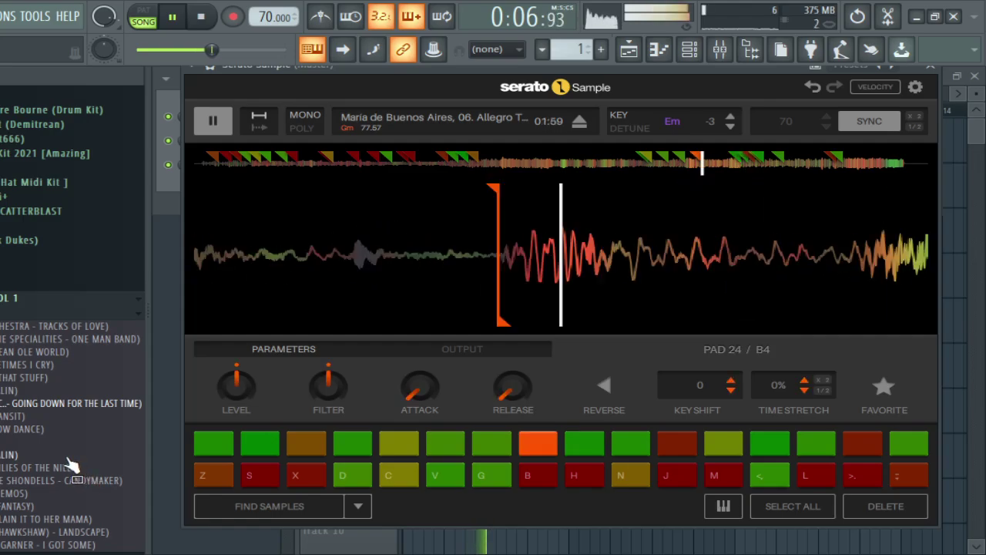
{"action": "key", "text": "space"}
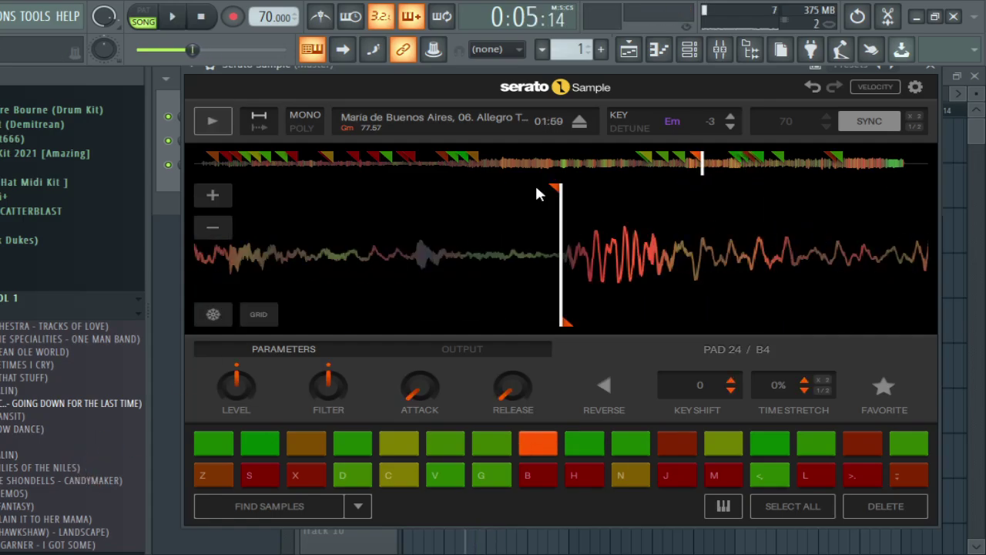
{"action": "key", "text": "space"}
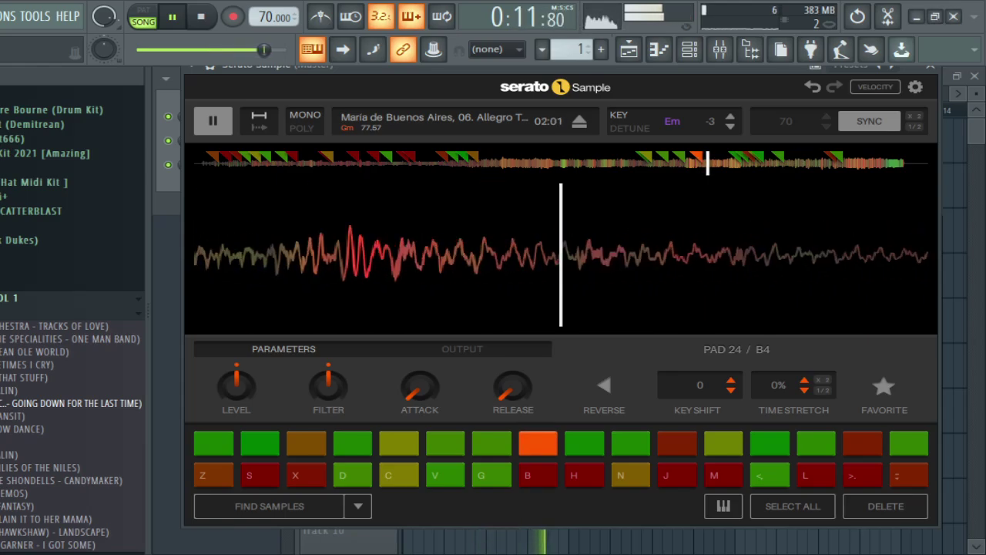
Step: Return to the playlist and delete both Guest Break clips from Track 2
{"action": "left_click", "coordinate": [691, 51]}
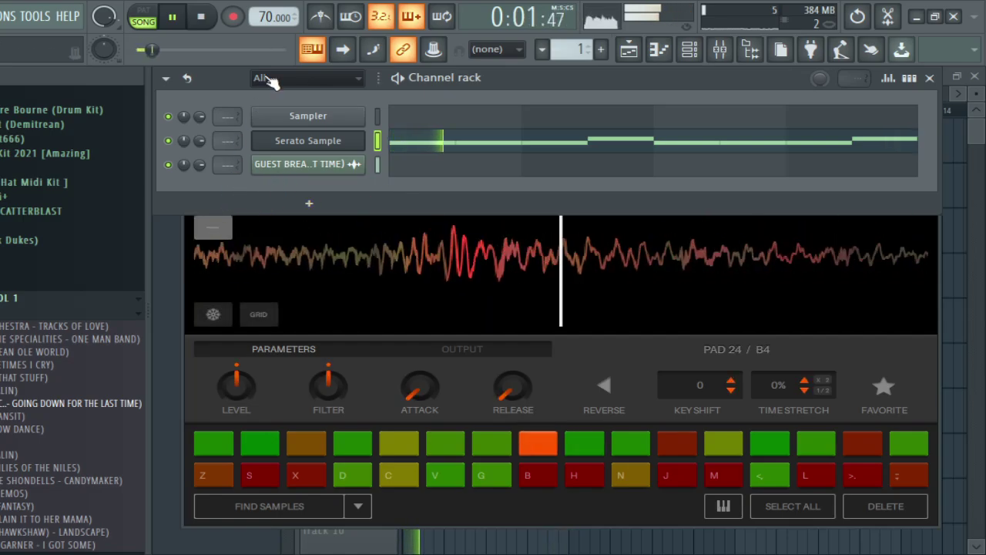
{"action": "left_click", "coordinate": [528, 216]}
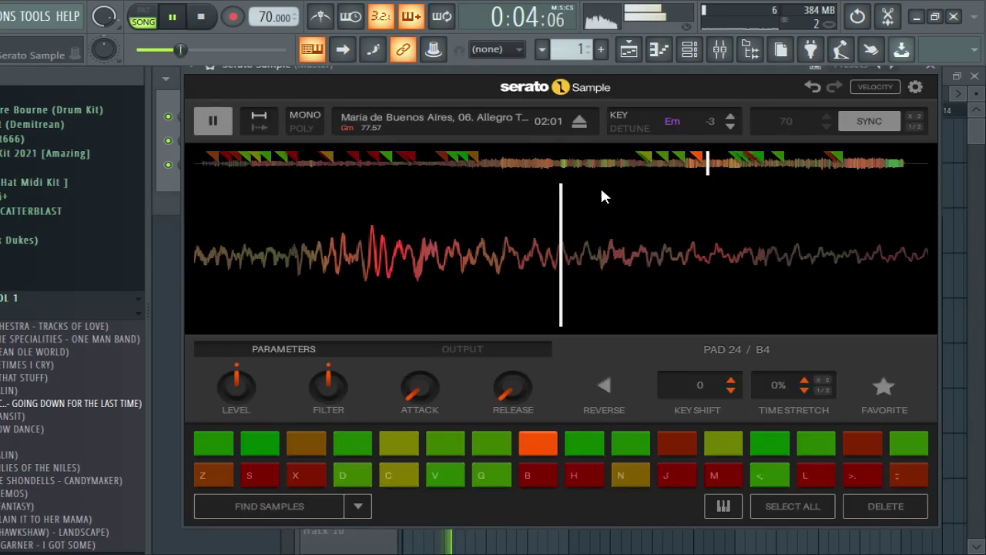
{"action": "left_click", "coordinate": [633, 49]}
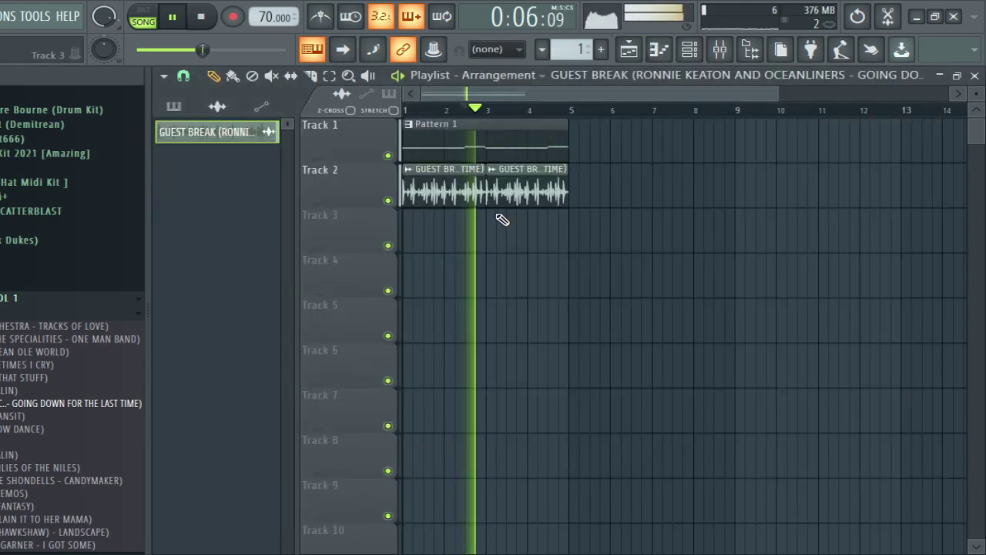
{"action": "right_click", "coordinate": [505, 196]}
{"action": "right_click", "coordinate": [461, 196]}
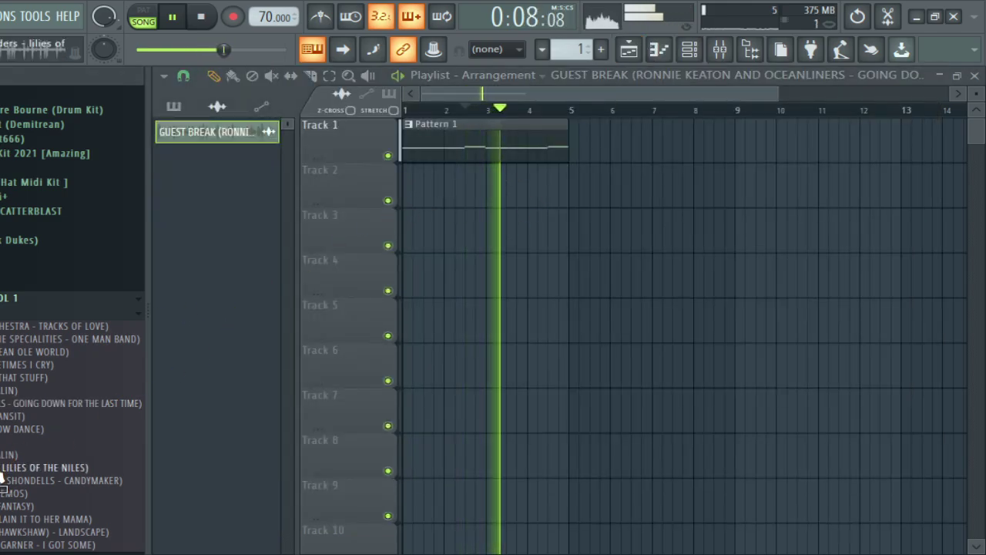
Step: Try Peabody Break (The Crusaders - Lilies of the Niles) on Track 2, stretched to two bars and repeated through bar 4
{"action": "left_click_drag", "start_coordinate": [2, 478], "coordinate": [424, 184]}
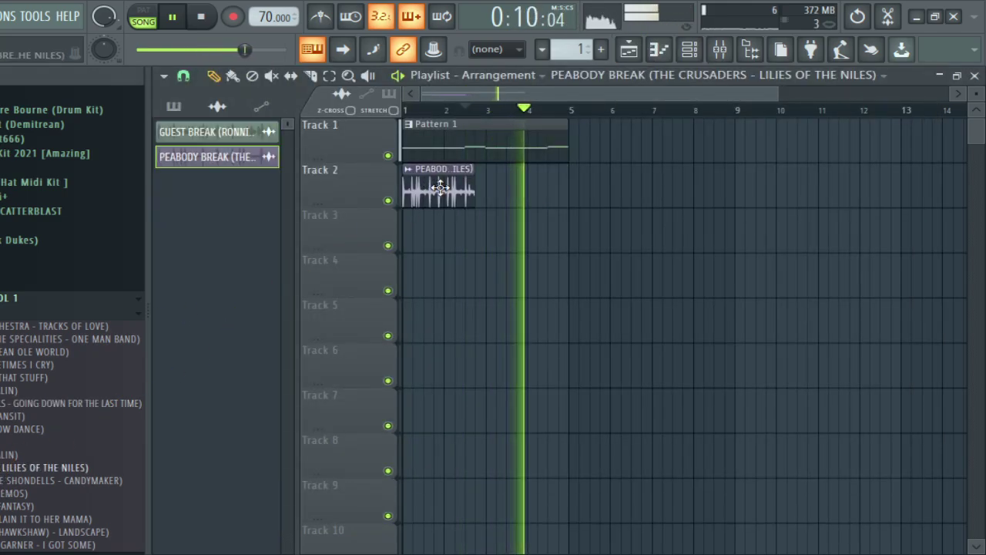
{"action": "double_click", "coordinate": [441, 187]}
{"action": "left_click_drag", "start_coordinate": [522, 181], "coordinate": [511, 259]}
{"action": "left_click_drag", "start_coordinate": [531, 339], "coordinate": [531, 314]}
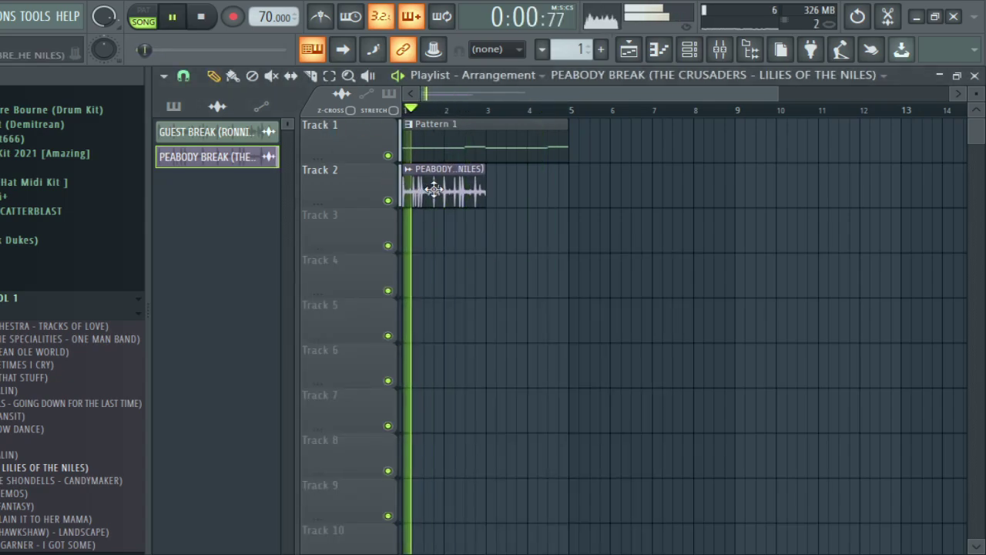
{"action": "double_click", "coordinate": [433, 189]}
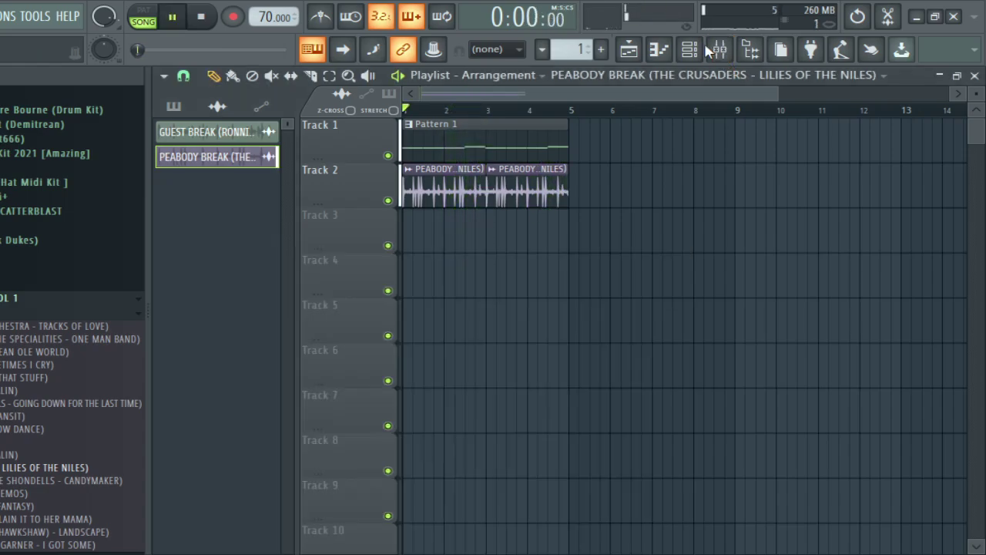
Step: Try Quill Break (Tommy James and the Shondells - Candymaker) in place of Peabody Break on Track 2, stretched to four bars
{"action": "key", "text": "F6"}
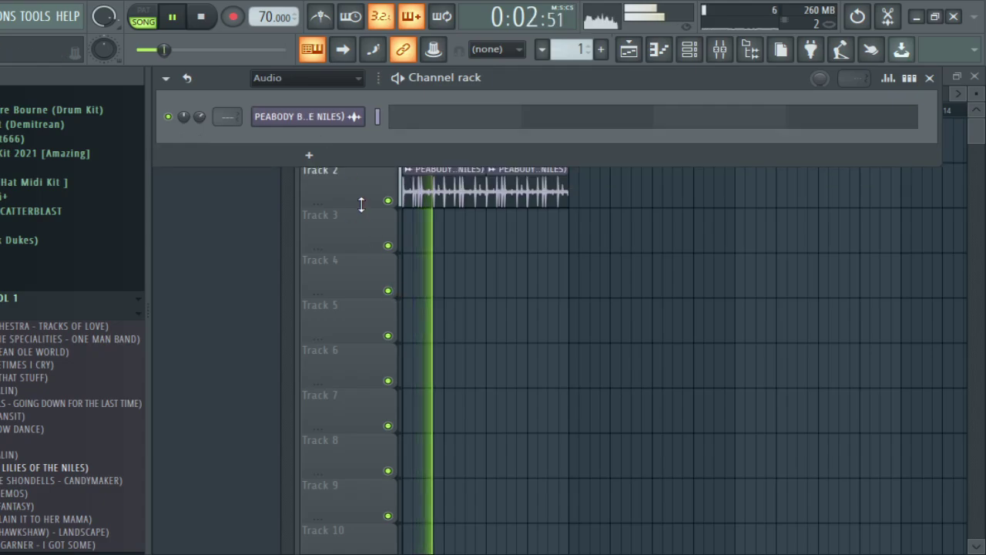
{"action": "left_click_drag", "start_coordinate": [66, 480], "coordinate": [408, 235]}
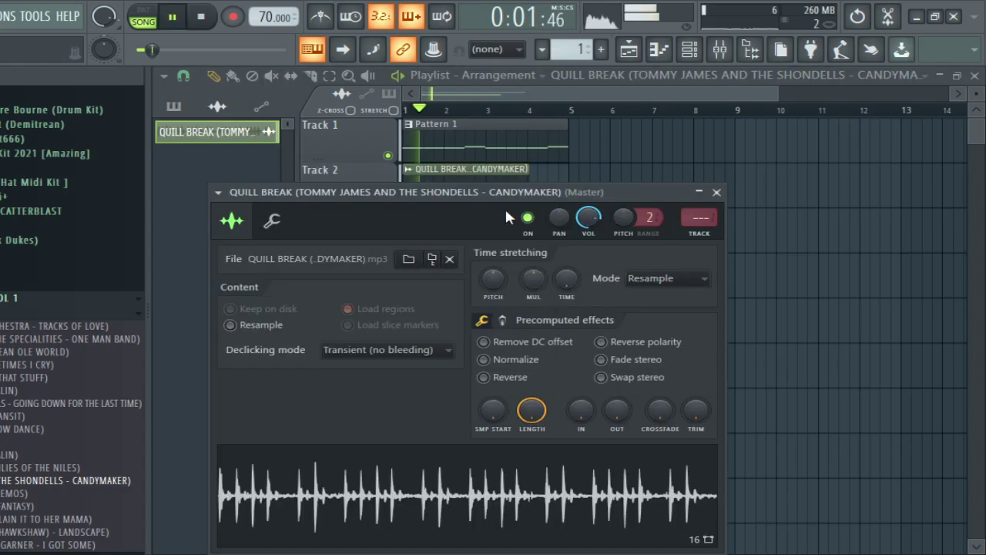
{"action": "left_click_drag", "start_coordinate": [501, 183], "coordinate": [506, 269]}
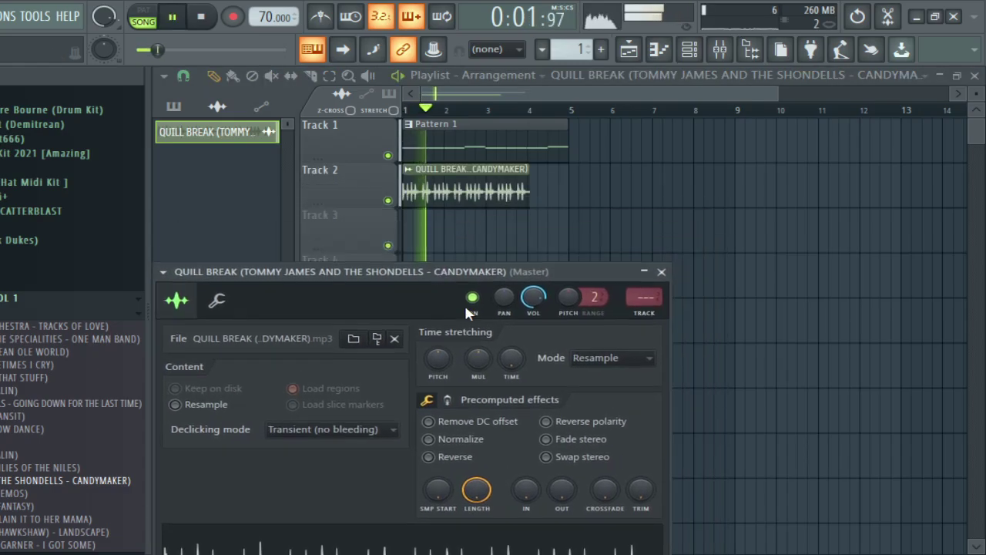
{"action": "mouse_move", "coordinate": [512, 363]}
{"action": "left_mouse_down"}
{"action": "mouse_move", "coordinate": [512, 353]}
{"action": "mouse_move", "coordinate": [512, 363]}
{"action": "left_mouse_up"}
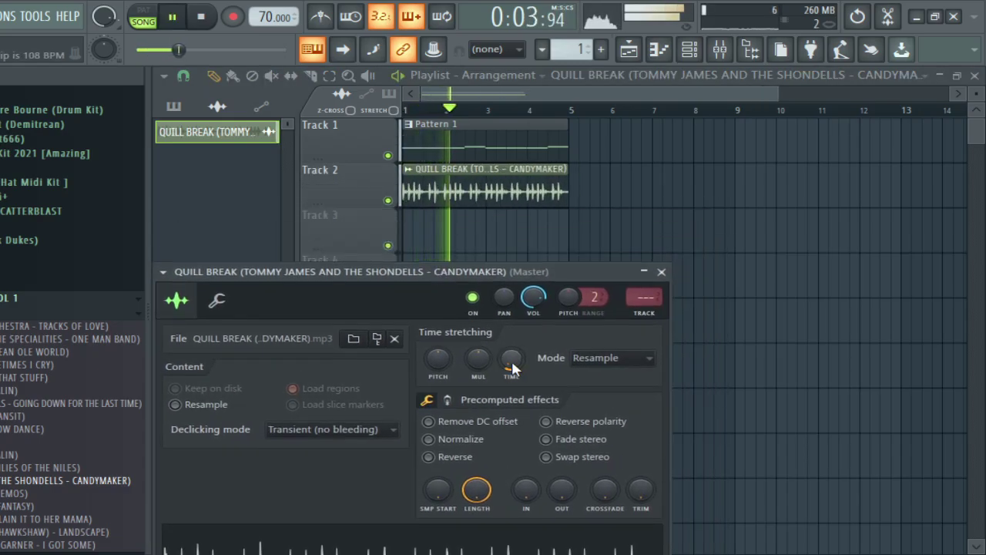
Step: Inspect the Quill Break clip's alignment to the grid and raise its Trim to cut the silence at its edges
{"action": "scroll", "coordinate": [411, 137], "scroll_direction": "up", "scroll_amount": 3, "text": "ctrl"}
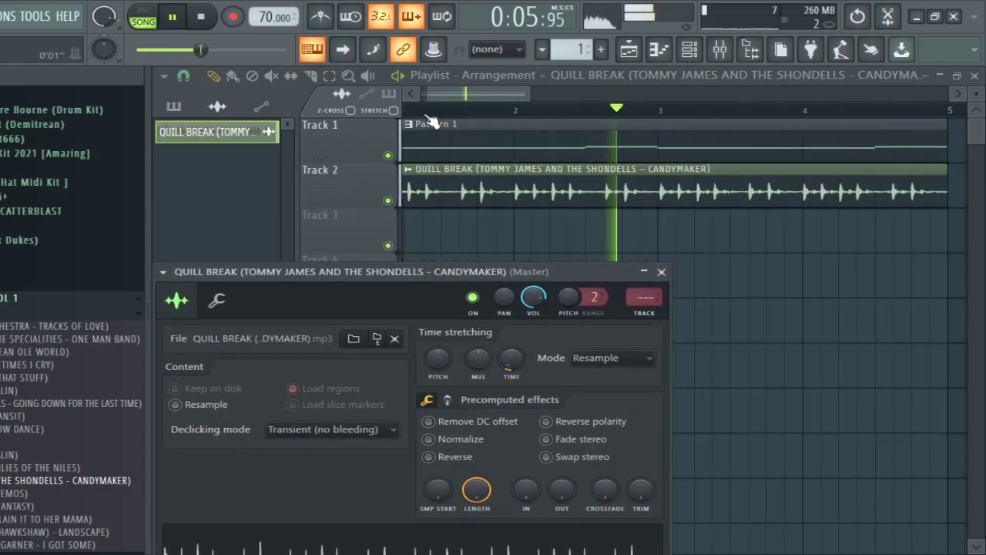
{"action": "scroll", "coordinate": [431, 123], "scroll_direction": "down", "scroll_amount": 1, "text": "ctrl"}
{"action": "scroll", "coordinate": [430, 117], "scroll_direction": "up", "scroll_amount": 4, "text": "ctrl"}
{"action": "left_click_drag", "start_coordinate": [433, 112], "coordinate": [331, 115]}
{"action": "left_click", "coordinate": [512, 217]}
{"action": "right_click", "coordinate": [553, 231]}
{"action": "double_click", "coordinate": [550, 192]}
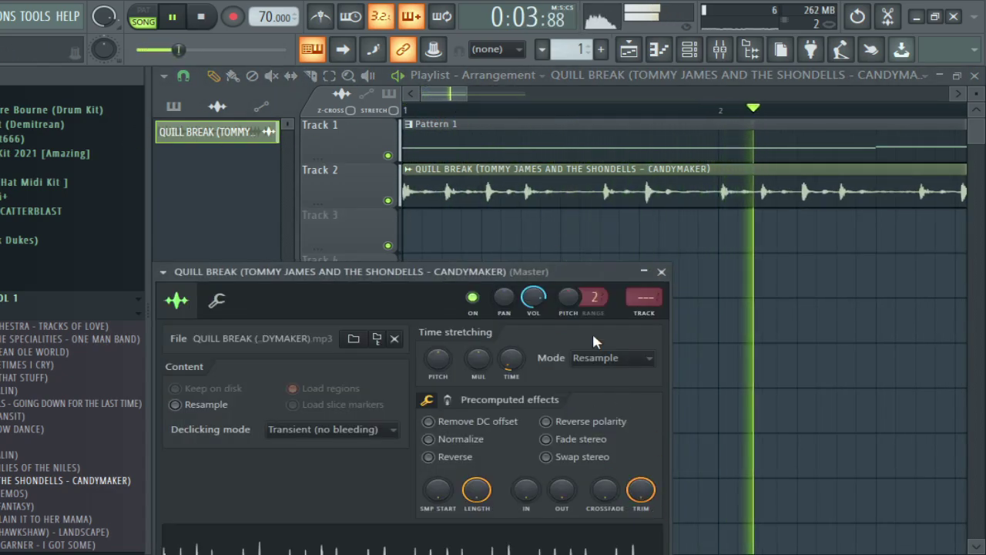
Step: Fine-tune the Quill Break's time stretching so its hits line up with the grid, replaying it to check
{"action": "key", "text": "space"}
{"action": "key", "text": "space"}
{"action": "mouse_move", "coordinate": [513, 362]}
{"action": "left_mouse_down"}
{"action": "mouse_move", "coordinate": [512, 373]}
{"action": "mouse_move", "coordinate": [512, 362]}
{"action": "left_mouse_up"}
{"action": "key", "text": "space"}
{"action": "key", "text": "space"}
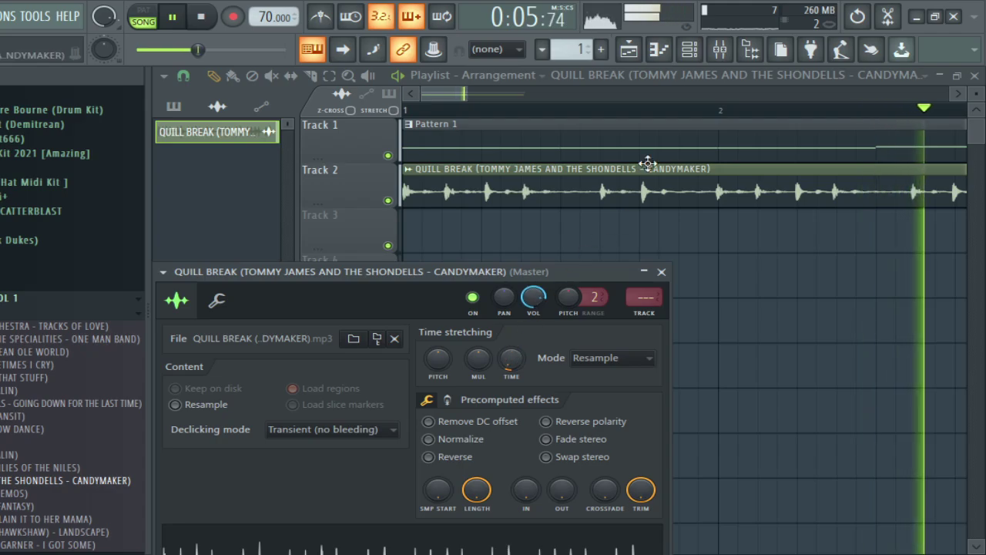
Step: Delete the Quill Break clip from Track 2 and stop playback
{"action": "scroll", "coordinate": [693, 114], "scroll_direction": "down", "scroll_amount": 4}
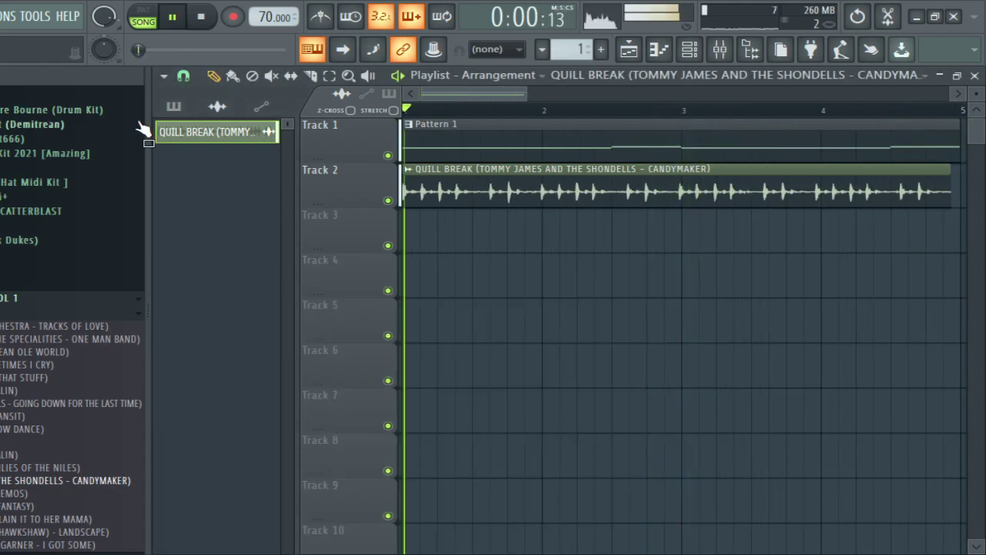
{"action": "right_click", "coordinate": [470, 189]}
{"action": "scroll", "coordinate": [12, 364], "scroll_direction": "down", "scroll_amount": 5}
{"action": "key", "text": "space"}
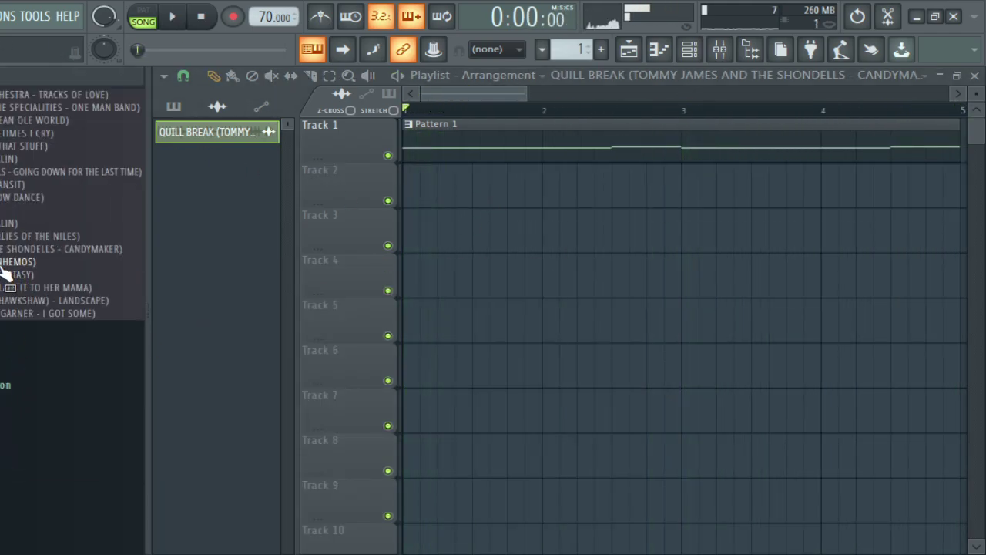
Step: Place Shoulder Break (Vanusa - Caminhemos) at the start of Track 2 and raise its Trim
{"action": "left_click_drag", "start_coordinate": [16, 262], "coordinate": [497, 187]}
{"action": "double_click", "coordinate": [497, 187]}
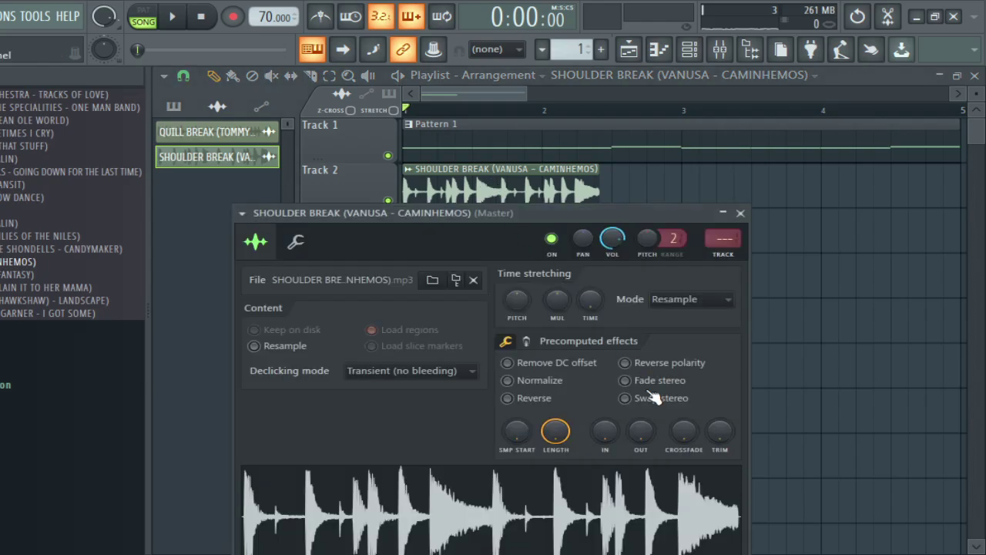
{"action": "left_click_drag", "start_coordinate": [720, 431], "coordinate": [719, 404]}
Step: Stretch Shoulder Break to two bars, repeat it through bars 3 and 4, and play the song
{"action": "left_click_drag", "start_coordinate": [527, 216], "coordinate": [484, 287]}
{"action": "left_click_drag", "start_coordinate": [545, 372], "coordinate": [545, 358]}
{"action": "key", "text": "space"}
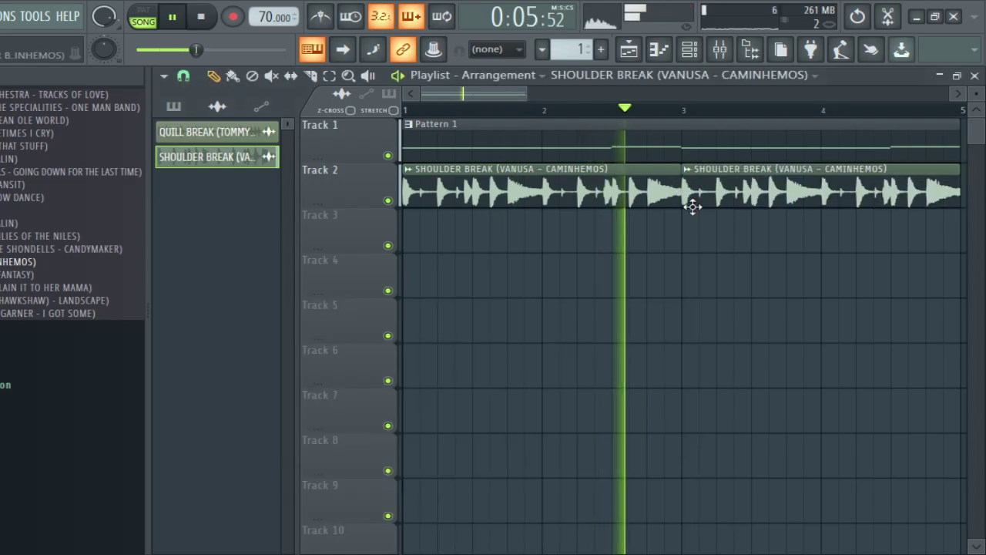
Step: Examine how Shoulder Break's waveform lines up with the playlist grid and check its channel settings during playback
{"action": "scroll", "coordinate": [632, 122], "scroll_direction": "down", "scroll_amount": 2}
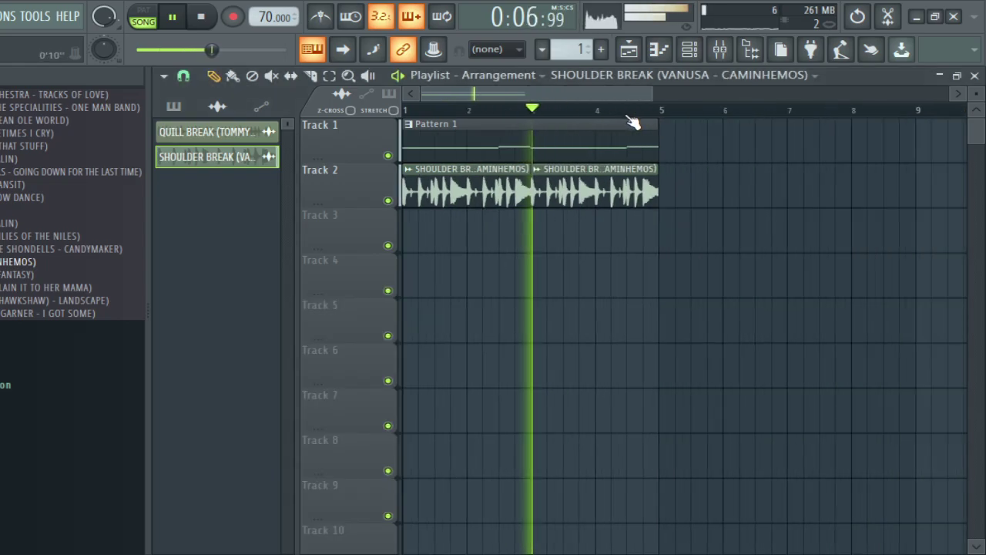
{"action": "double_click", "coordinate": [556, 192]}
{"action": "scroll", "coordinate": [456, 94], "scroll_direction": "up", "scroll_amount": 2}
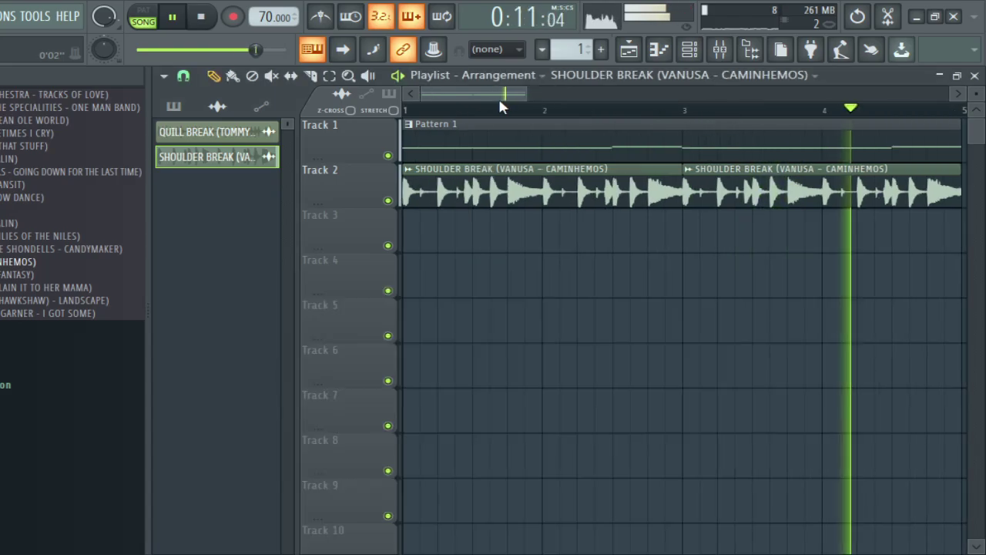
{"action": "scroll", "coordinate": [497, 97], "scroll_direction": "up", "scroll_amount": 4}
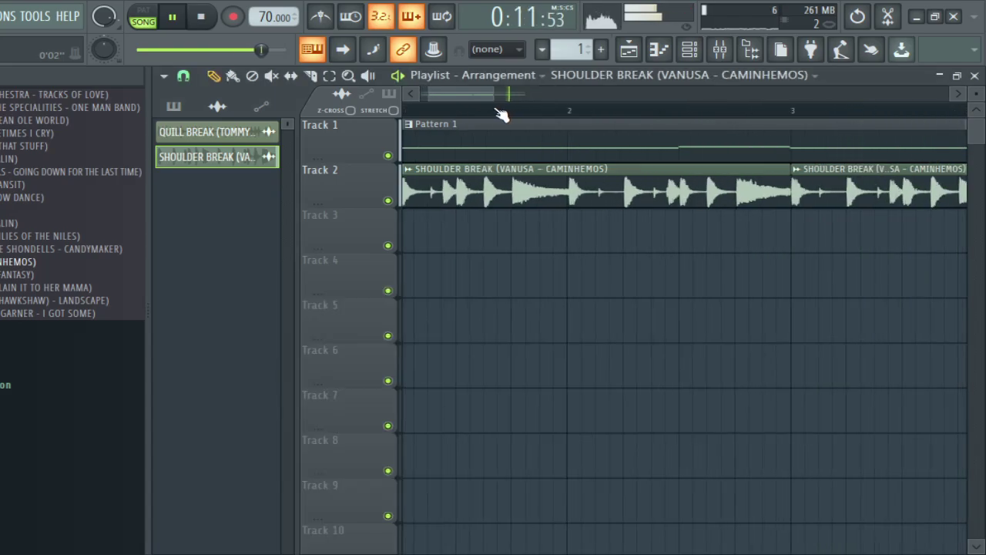
{"action": "scroll", "coordinate": [510, 115], "scroll_direction": "down", "scroll_amount": 2}
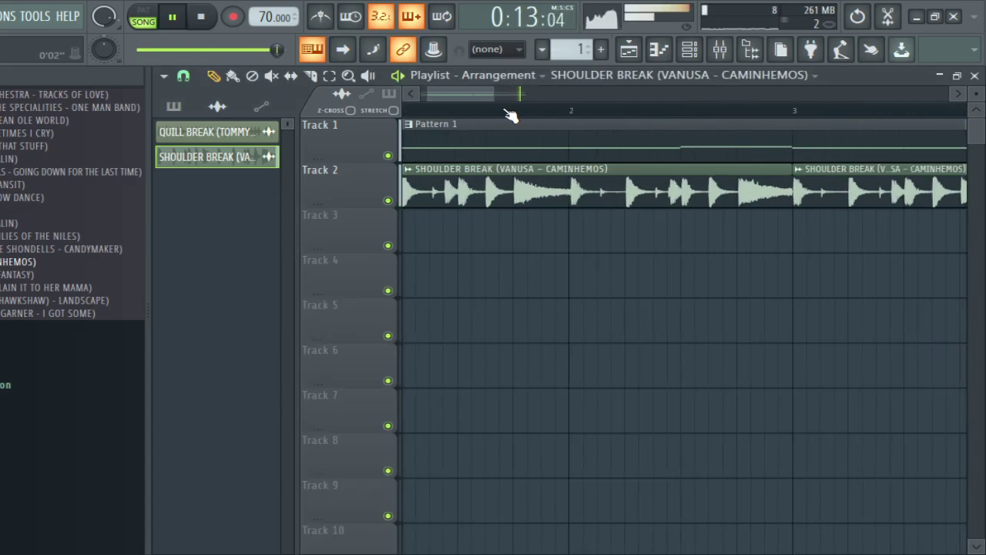
{"action": "double_click", "coordinate": [494, 182]}
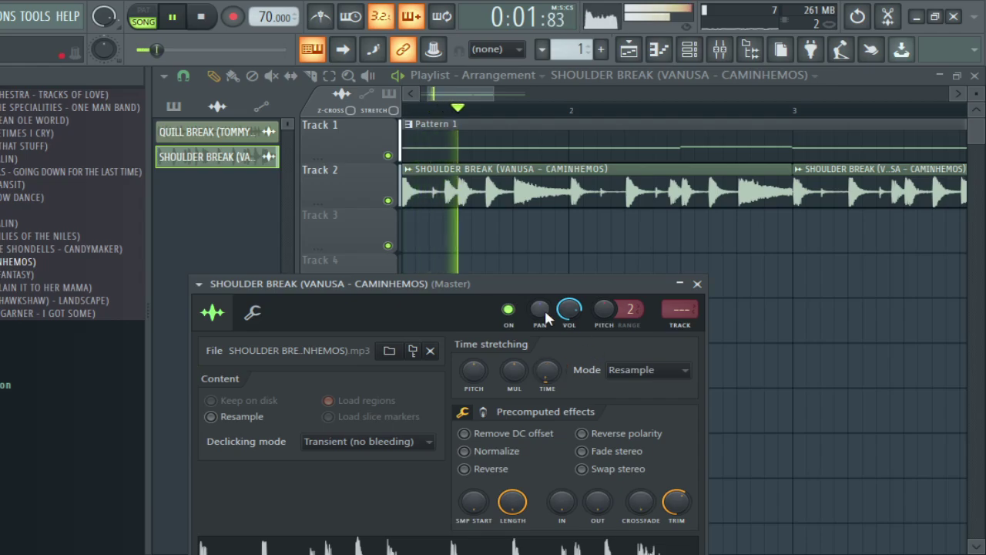
{"action": "left_click_drag", "start_coordinate": [544, 311], "coordinate": [543, 277]}
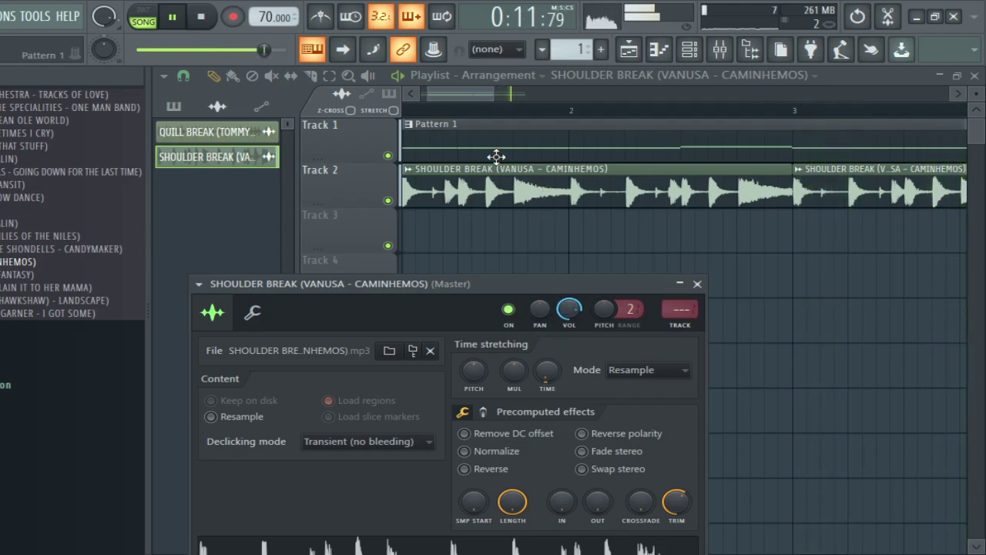
{"action": "scroll", "coordinate": [452, 109], "scroll_direction": "down", "scroll_amount": 2}
{"action": "scroll", "coordinate": [453, 109], "scroll_direction": "down", "scroll_amount": 1}
{"action": "left_click", "coordinate": [462, 91]}
{"action": "left_click", "coordinate": [690, 50]}
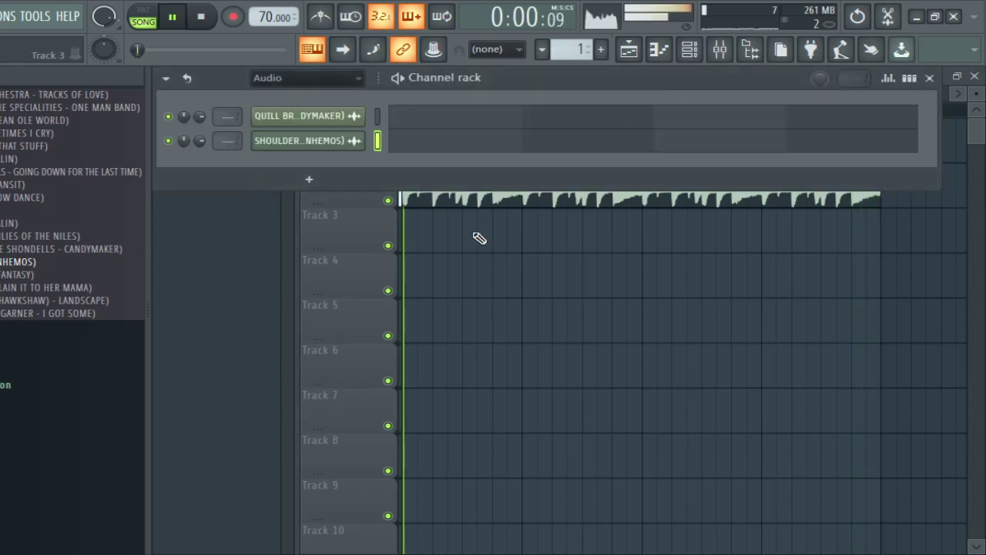
{"action": "left_click", "coordinate": [621, 283]}
{"action": "right_click", "coordinate": [687, 296]}
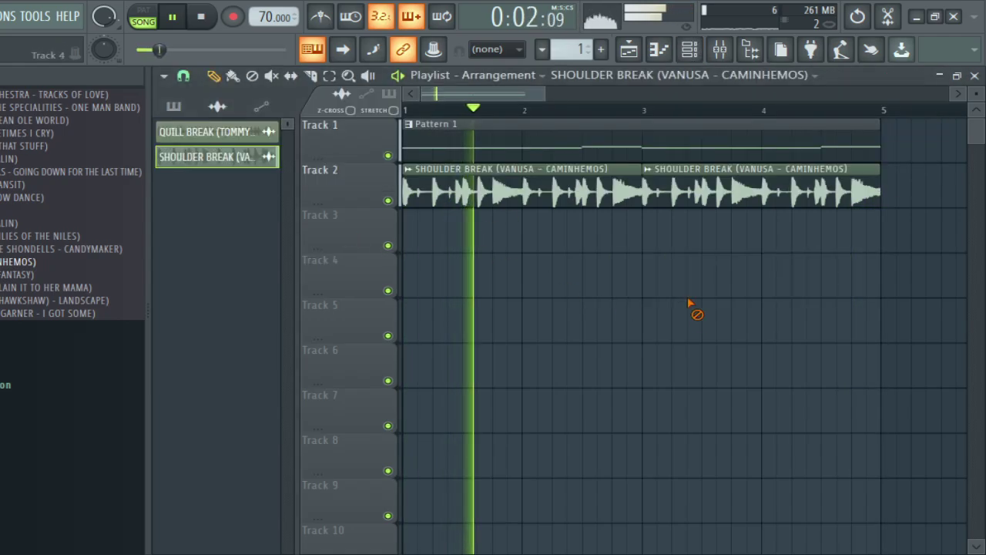
{"action": "scroll", "coordinate": [859, 116], "scroll_direction": "up", "scroll_amount": 3}
{"action": "scroll", "coordinate": [861, 115], "scroll_direction": "up", "scroll_amount": 4}
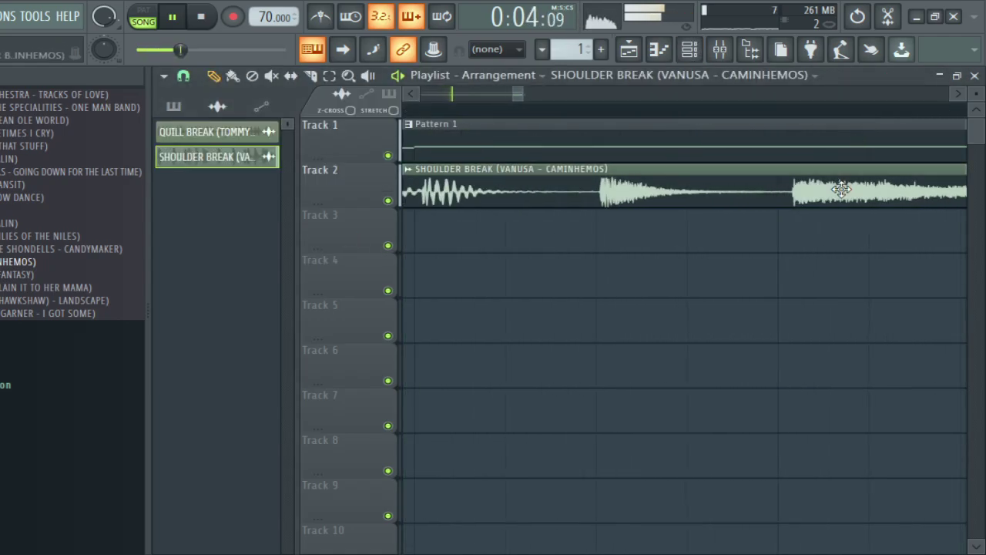
Step: Lower Shoulder Break's Trim to a small amount, checking its hits against the grid and replaying the song
{"action": "double_click", "coordinate": [840, 189]}
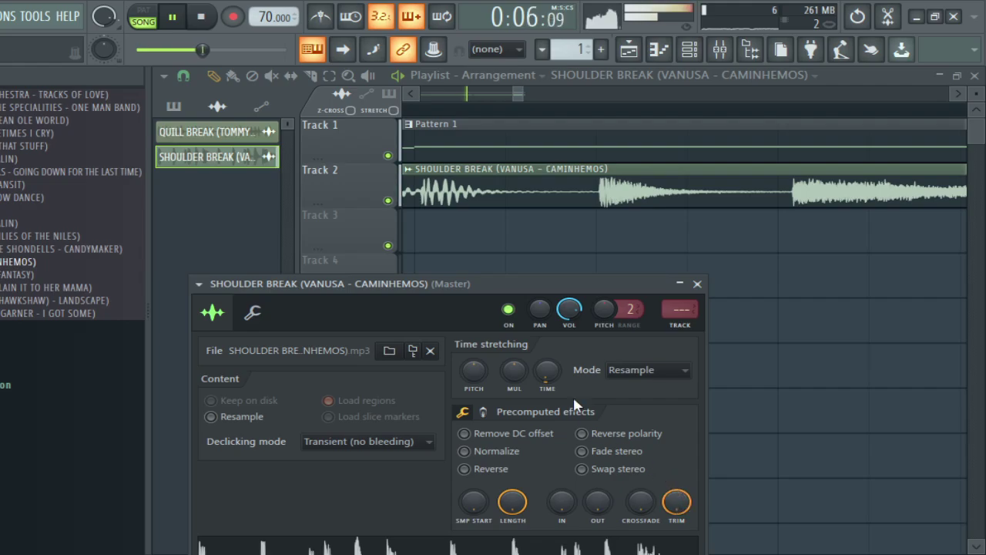
{"action": "left_click_drag", "start_coordinate": [547, 331], "coordinate": [732, 288]}
{"action": "left_click_drag", "start_coordinate": [858, 464], "coordinate": [858, 531]}
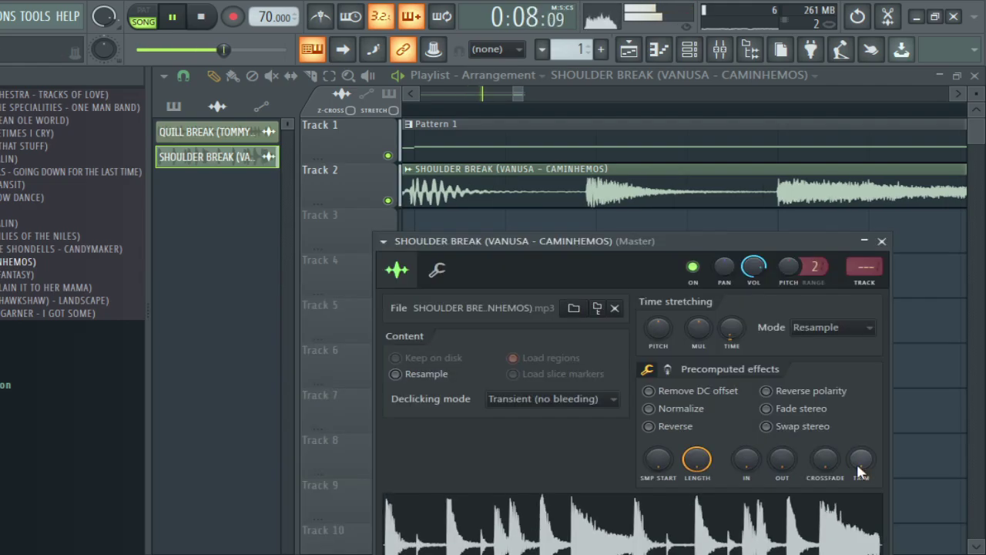
{"action": "left_click_drag", "start_coordinate": [512, 97], "coordinate": [420, 97]}
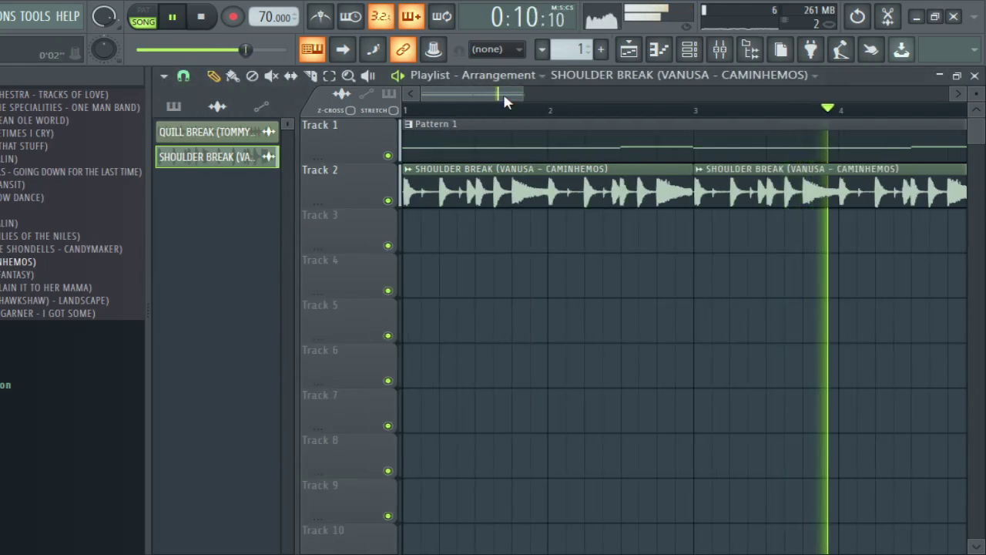
{"action": "scroll", "coordinate": [514, 114], "scroll_direction": "up", "scroll_amount": 3}
{"action": "scroll", "coordinate": [569, 123], "scroll_direction": "up", "scroll_amount": 2}
{"action": "left_click_drag", "start_coordinate": [452, 94], "coordinate": [397, 106]}
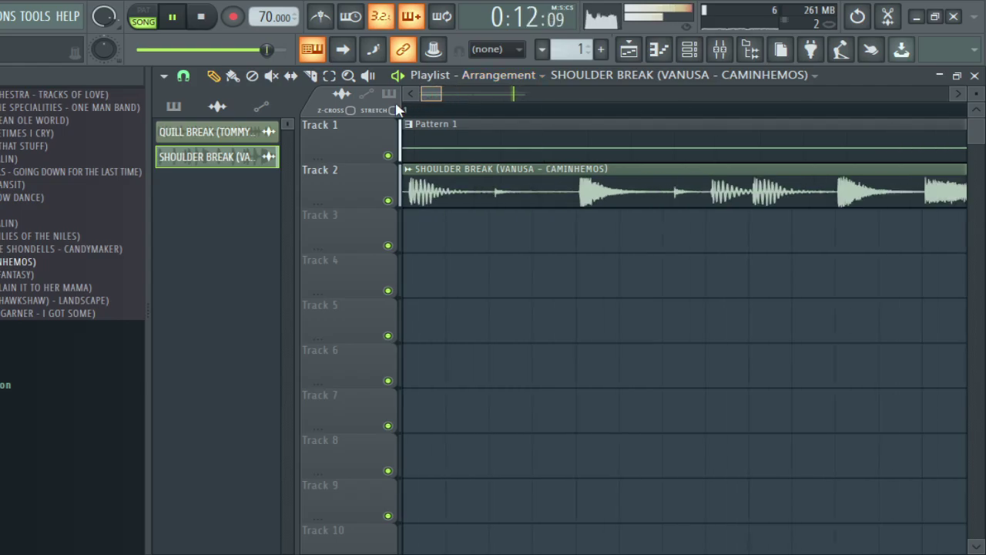
{"action": "scroll", "coordinate": [468, 116], "scroll_direction": "down", "scroll_amount": 3}
{"action": "key", "text": "space"}
{"action": "key", "text": "space"}
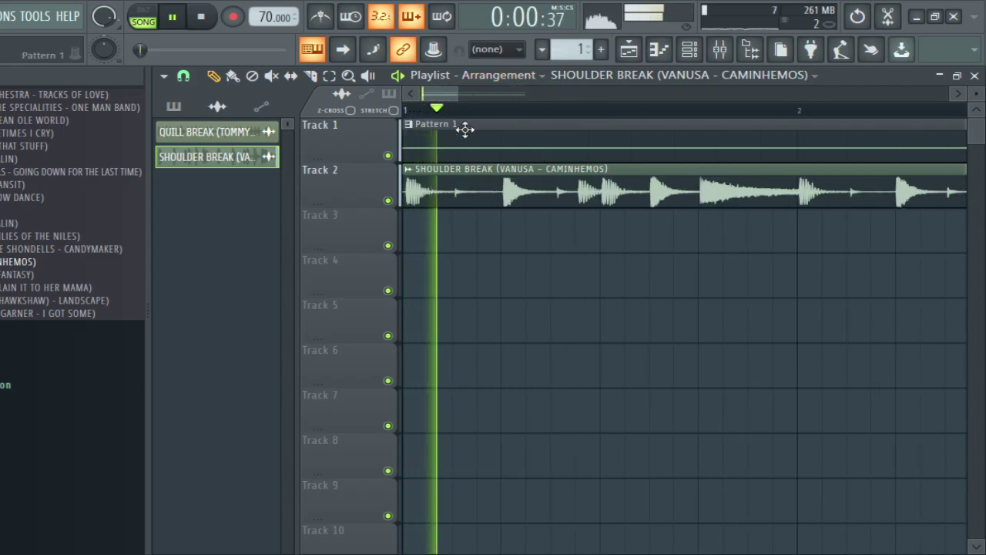
{"action": "key", "text": "space"}
{"action": "double_click", "coordinate": [470, 192]}
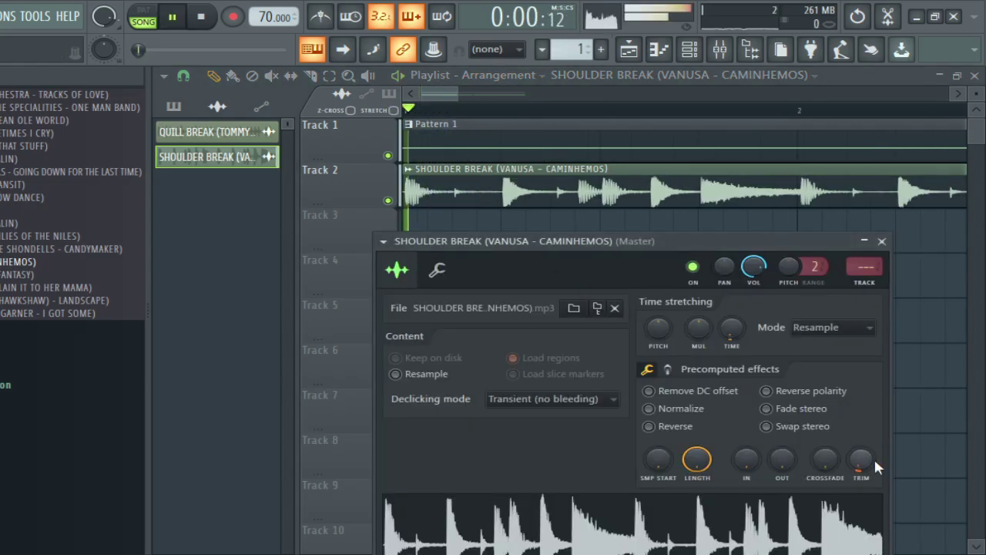
{"action": "left_click_drag", "start_coordinate": [874, 456], "coordinate": [874, 442]}
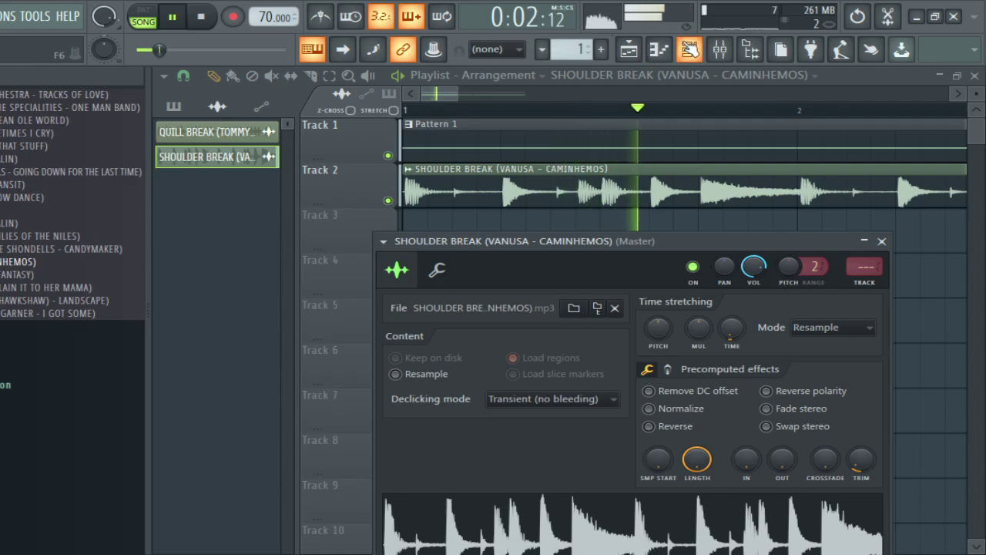
Step: Route the Serato Sample and Shoulder Break channels to mixer tracks 1 and 2
{"action": "left_click", "coordinate": [688, 48]}
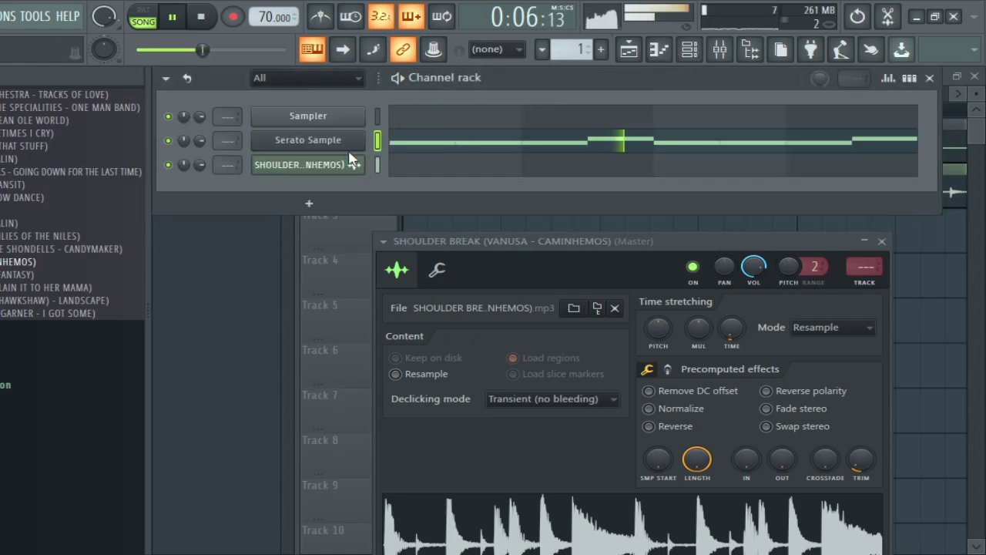
{"action": "key", "text": "ctrl+l"}
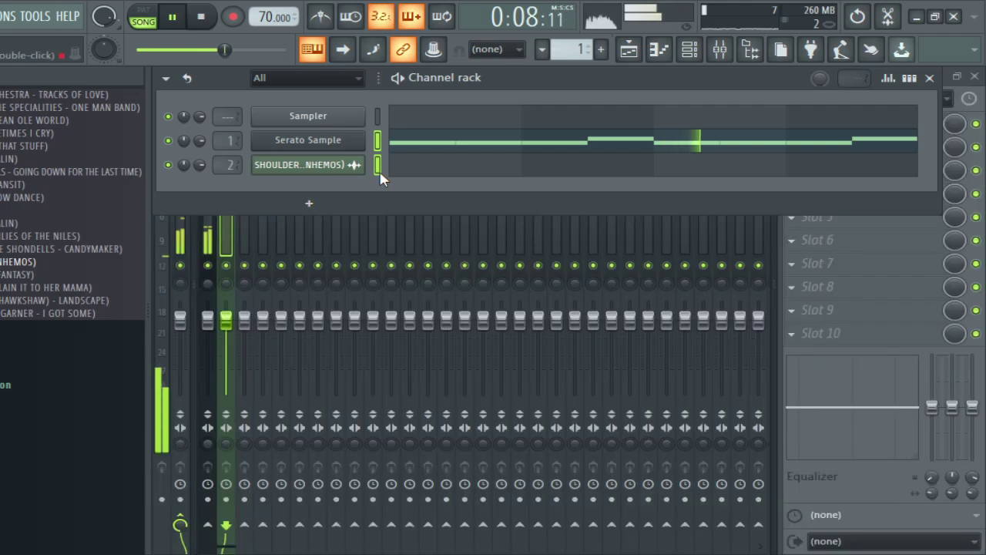
{"action": "key", "text": "space"}
Step: Raise Serato Sample's mixer level slightly, unmute the Shoulder Break channel and restart the song
{"action": "left_click", "coordinate": [209, 322]}
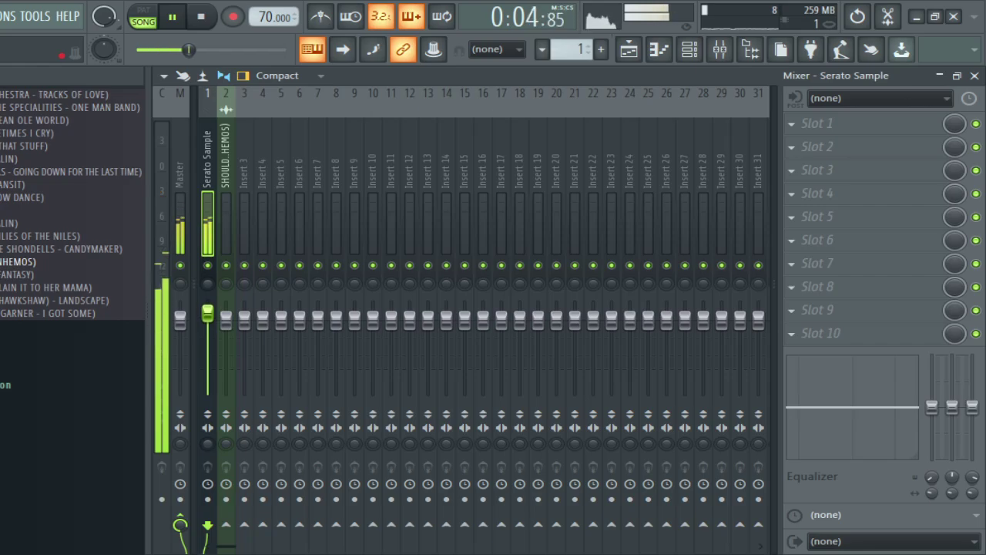
{"action": "left_click", "coordinate": [689, 50]}
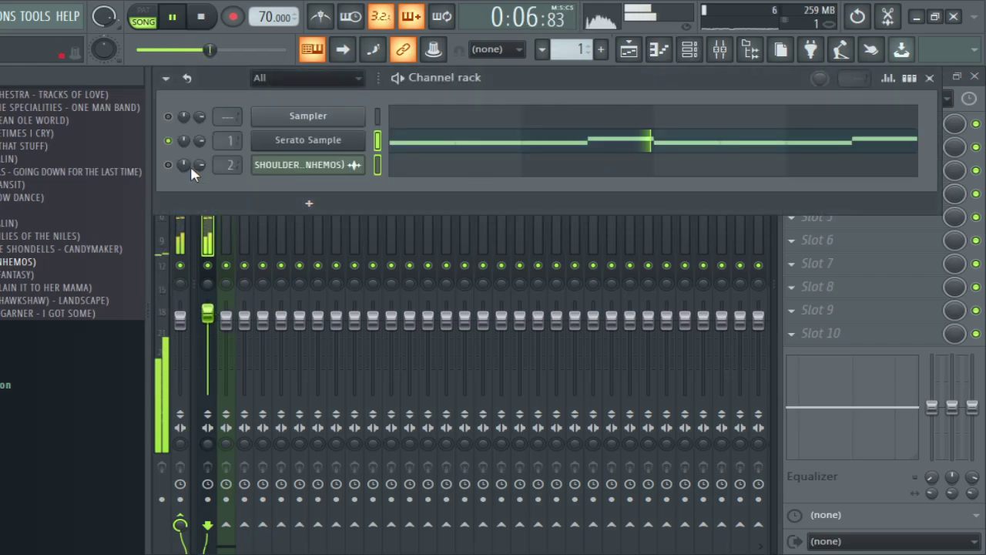
{"action": "left_click", "coordinate": [169, 167]}
{"action": "key", "text": "space"}
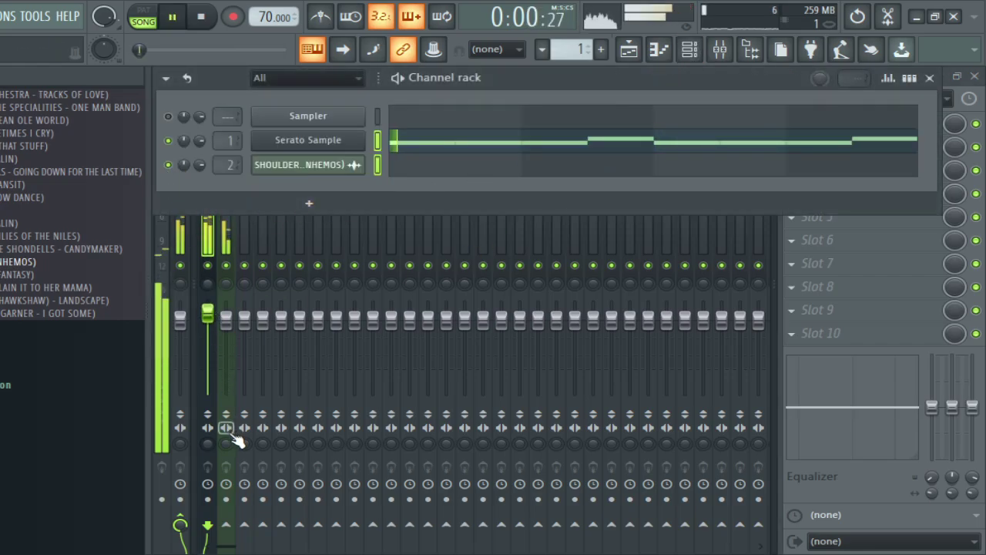
Step: Adjust the stereo separation of Shoulder Break's mixer track and lower its level slightly
{"action": "left_click", "coordinate": [233, 436]}
{"action": "left_click_drag", "start_coordinate": [226, 444], "coordinate": [226, 401]}
{"action": "left_click_drag", "start_coordinate": [228, 324], "coordinate": [228, 329]}
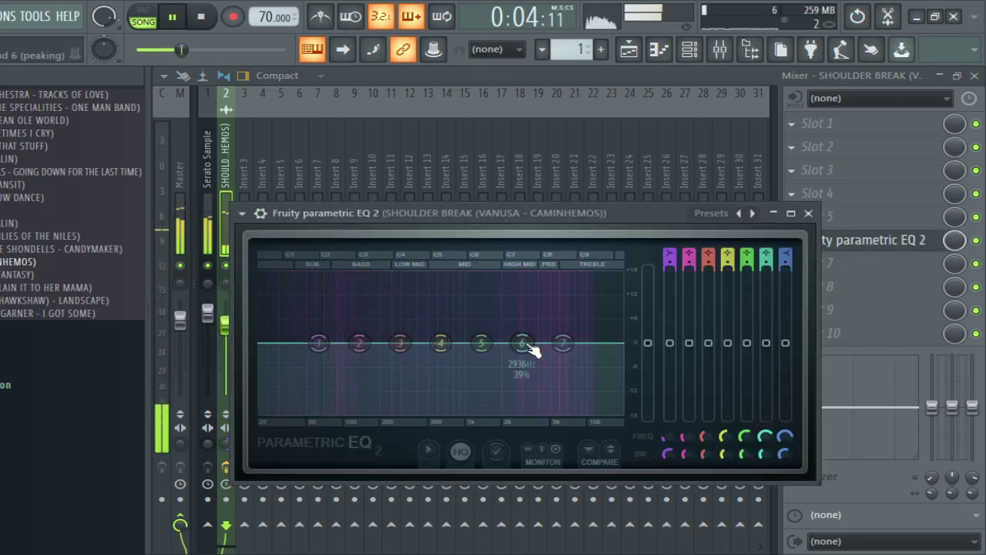
Step: Add Fruity parametric EQ 2 in slot 6 of Shoulder Break's mixer track and cut bands 5, 6 and 7
{"action": "left_click_drag", "start_coordinate": [523, 344], "coordinate": [601, 396]}
{"action": "left_click_drag", "start_coordinate": [544, 373], "coordinate": [522, 374]}
{"action": "left_click_drag", "start_coordinate": [484, 346], "coordinate": [583, 389]}
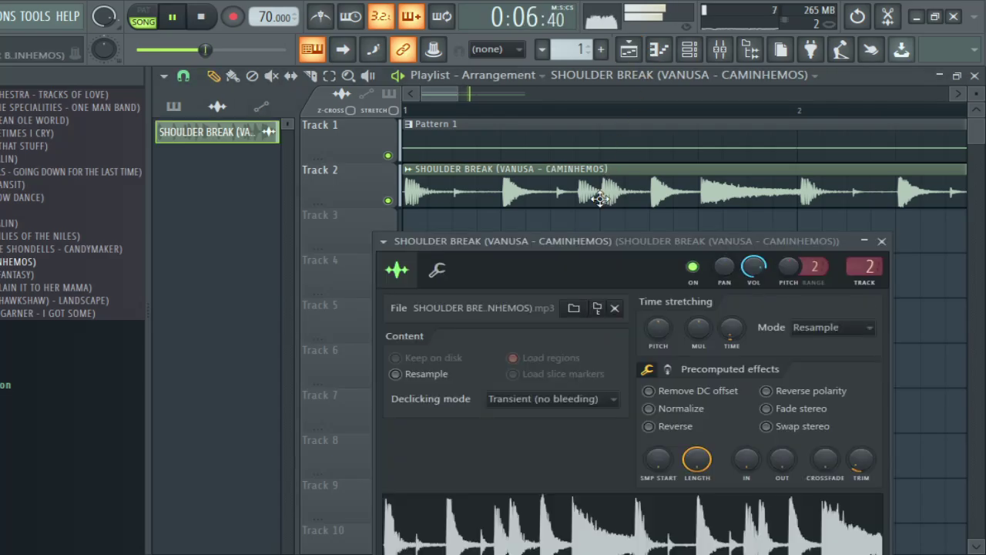
Step: Switch Shoulder Break's time stretching to Auto with a lowered pitch, and readjust band 6 of its EQ
{"action": "key", "text": "space"}
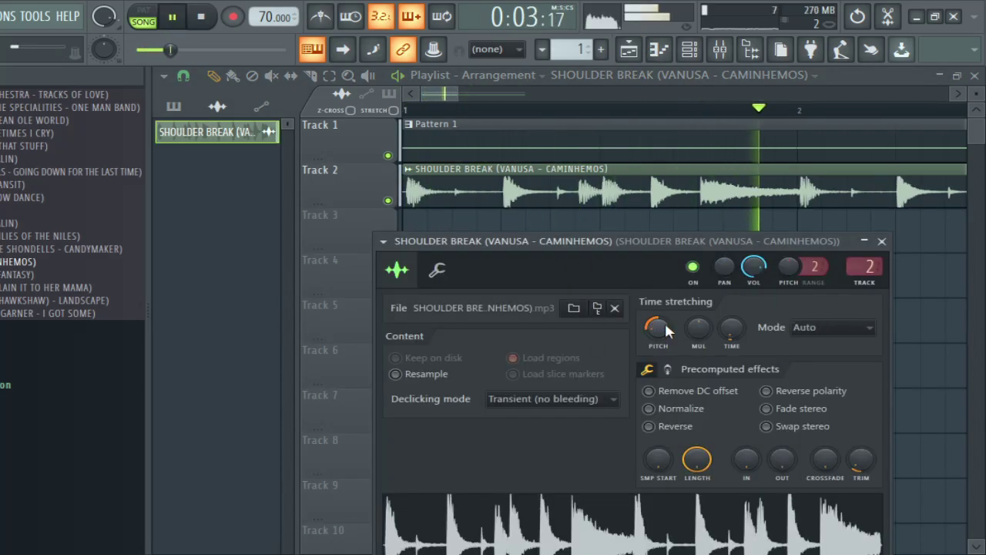
{"action": "left_click_drag", "start_coordinate": [663, 322], "coordinate": [663, 332]}
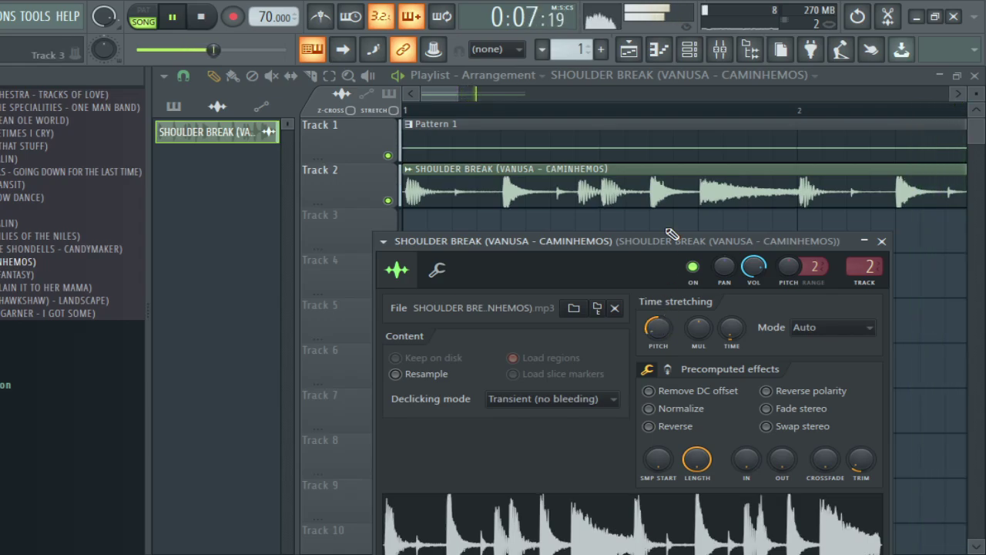
{"action": "left_click", "coordinate": [721, 51]}
{"action": "left_click", "coordinate": [847, 239]}
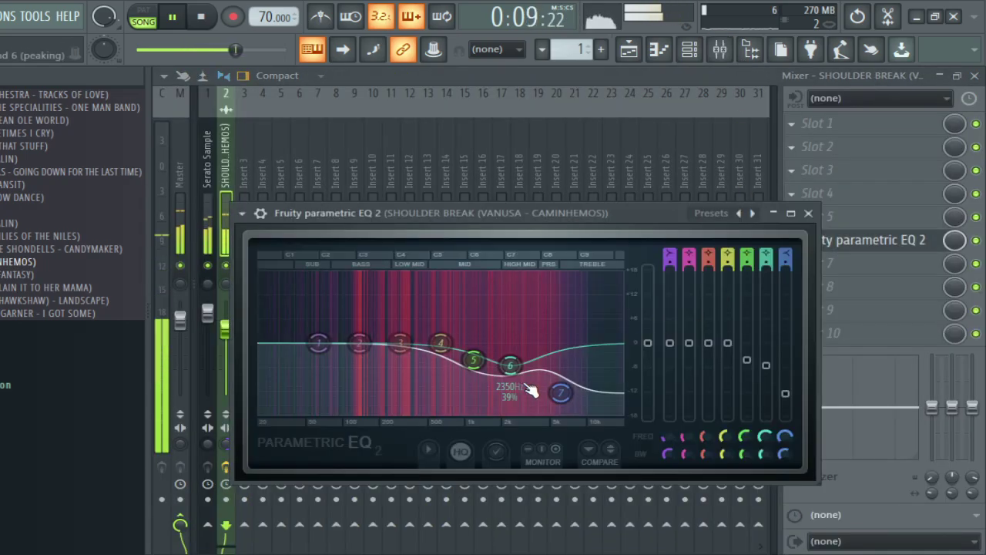
{"action": "left_click_drag", "start_coordinate": [510, 365], "coordinate": [532, 346]}
Step: Delete the Shoulder Break clip at the start of Track 2 and stop playback
{"action": "left_click", "coordinate": [624, 56]}
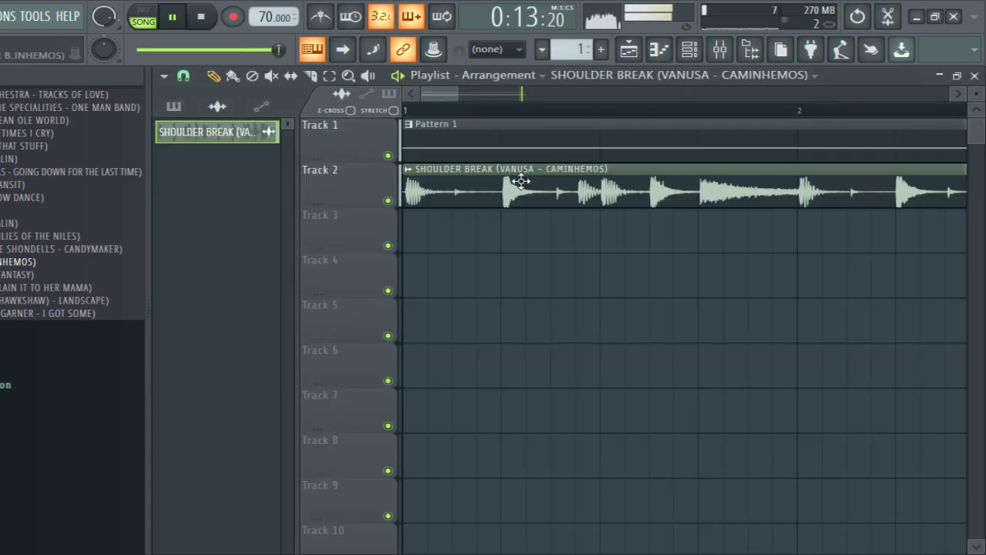
{"action": "right_click", "coordinate": [519, 180]}
{"action": "key", "text": "space"}
Step: Audition other drum breaks in the sample folder, including Explain It to Her Mama, Landscape and I Got Some
{"action": "left_click", "coordinate": [690, 50]}
{"action": "left_click", "coordinate": [99, 286]}
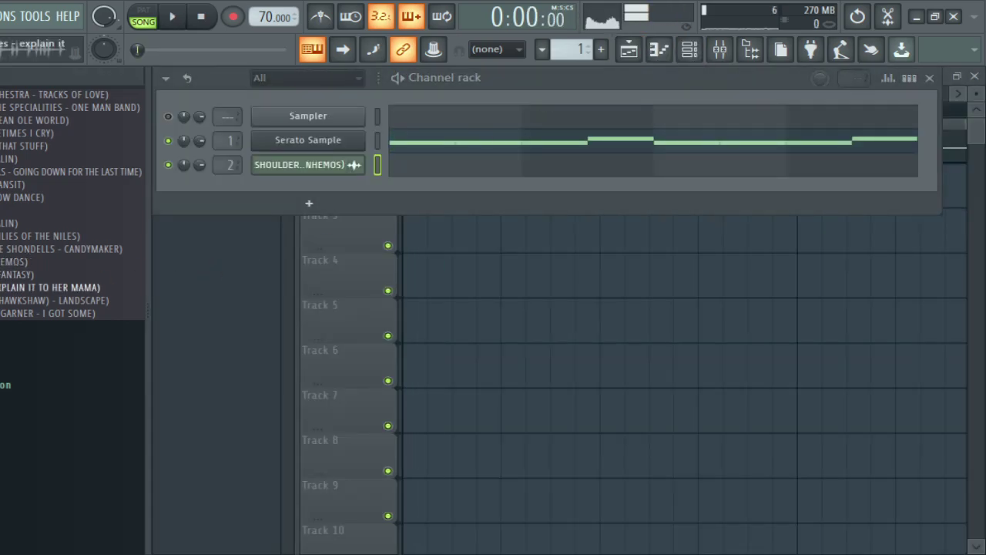
{"action": "left_click", "coordinate": [58, 301]}
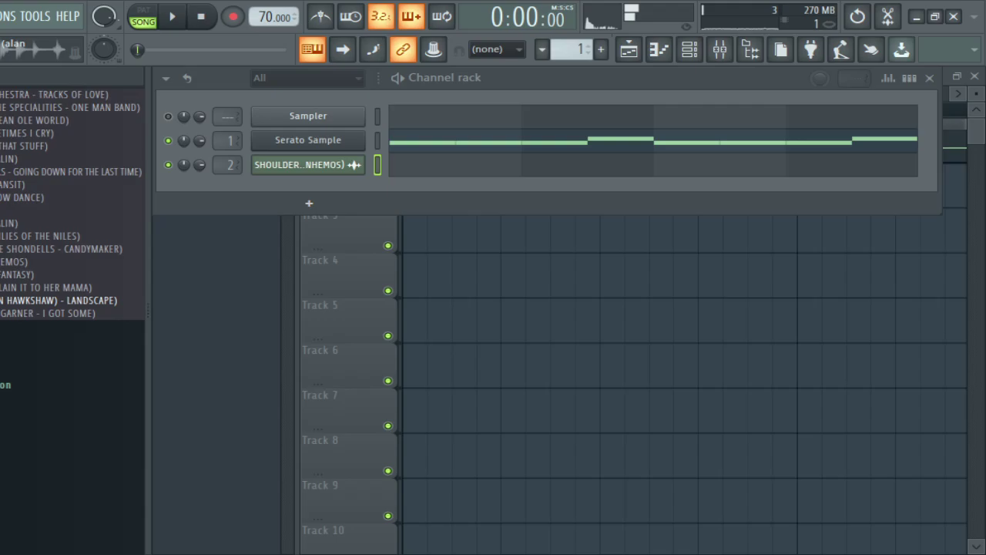
{"action": "left_click", "coordinate": [58, 313]}
{"action": "scroll", "coordinate": [69, 284], "scroll_direction": "up", "scroll_amount": 5}
{"action": "left_click", "coordinate": [69, 284]}
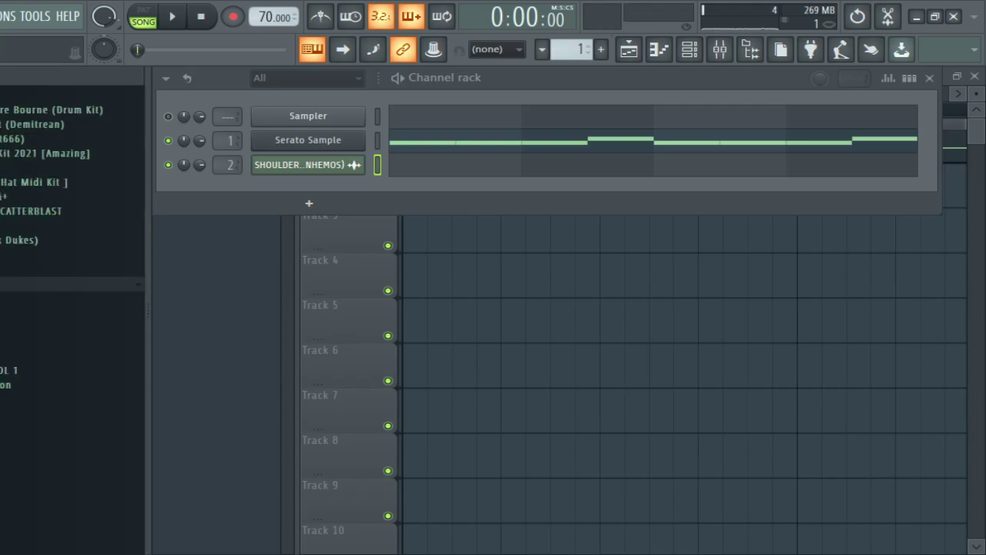
{"action": "left_click", "coordinate": [9, 298]}
{"action": "left_click", "coordinate": [28, 376]}
{"action": "scroll", "coordinate": [28, 377], "scroll_direction": "down", "scroll_amount": 5}
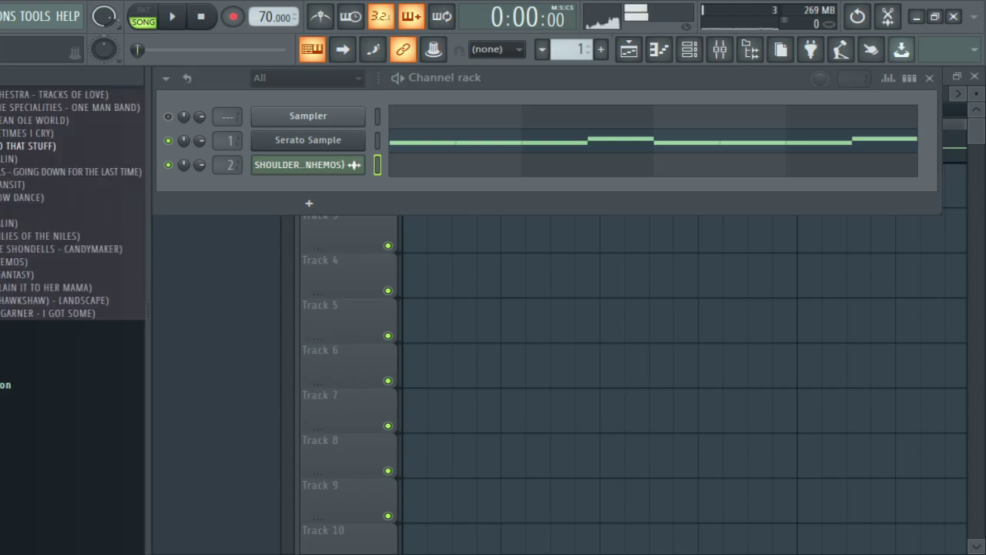
Step: Leave the current drum break folder and open the breaks folder ending in Love You Project to browse its samples
{"action": "scroll", "coordinate": [46, 231], "scroll_direction": "up", "scroll_amount": 4}
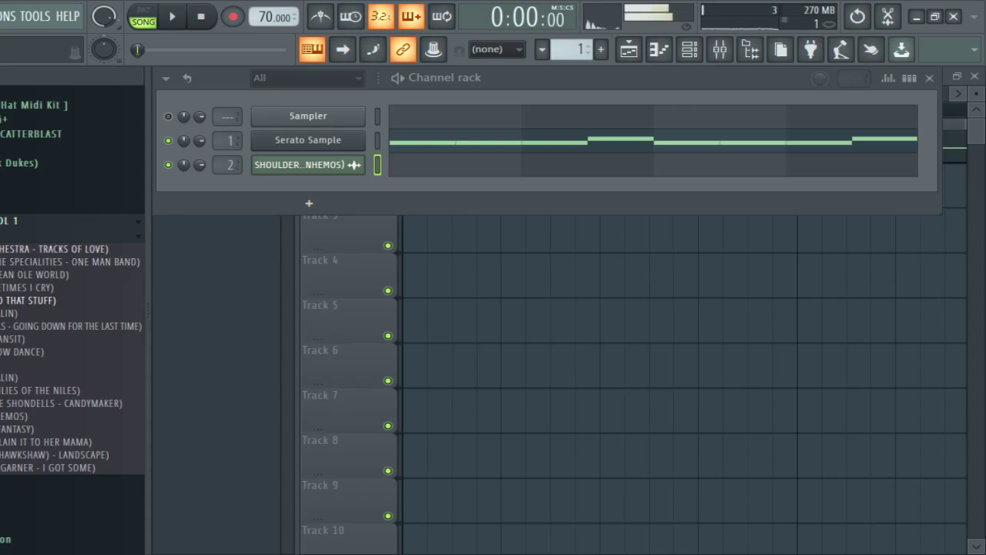
{"action": "left_click", "coordinate": [31, 221]}
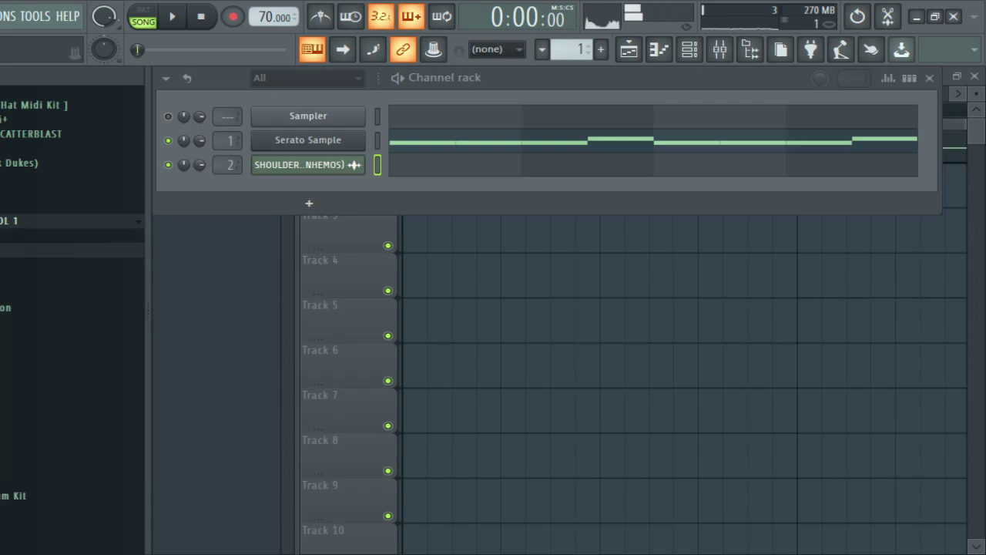
{"action": "left_click", "coordinate": [9, 235]}
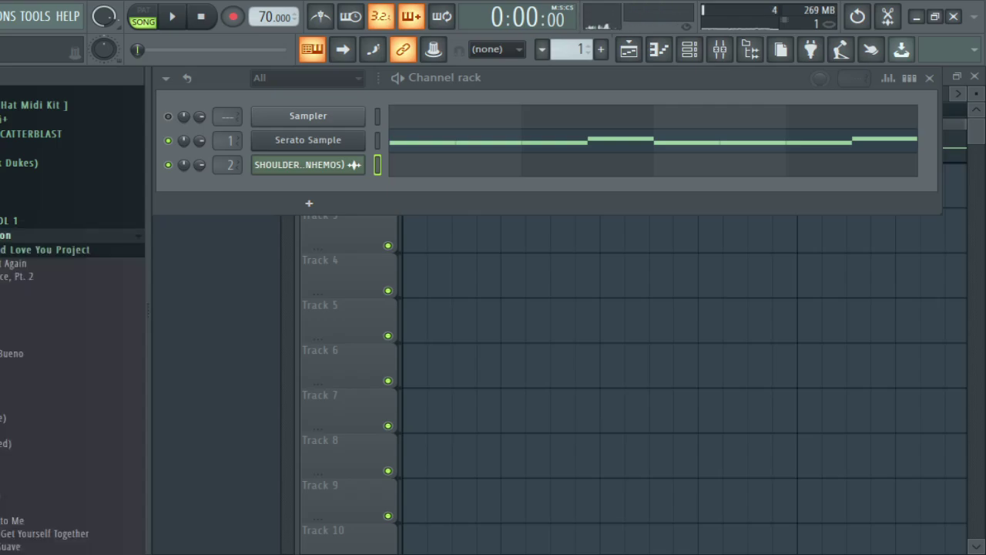
{"action": "scroll", "coordinate": [46, 289], "scroll_direction": "down", "scroll_amount": 4}
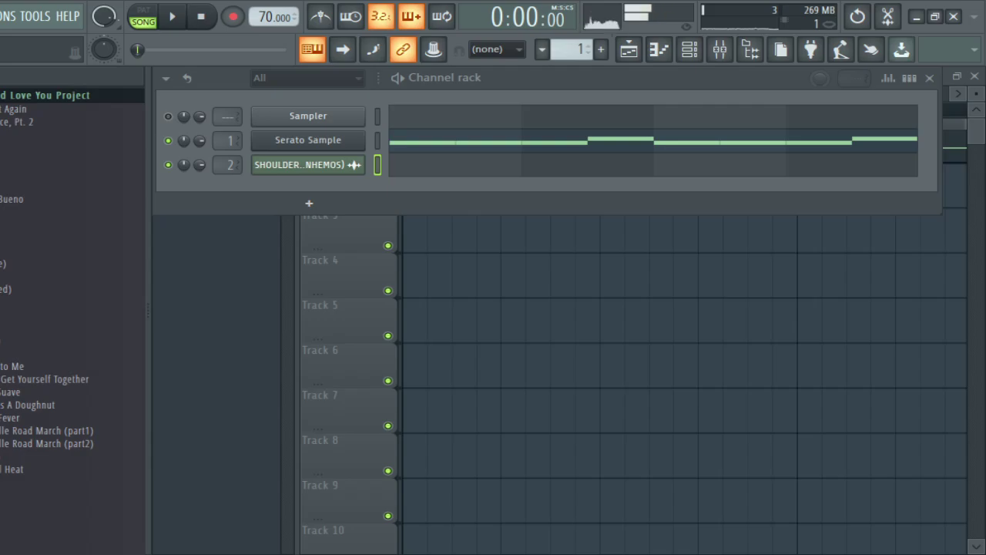
Step: Place Babe Ruth - Keep Your Distance at the start of Track 2, play it, and time-stretch it to four bars
{"action": "left_click_drag", "start_coordinate": [3, 161], "coordinate": [433, 184]}
{"action": "key", "text": "space"}
{"action": "scroll", "coordinate": [449, 107], "scroll_direction": "down", "scroll_amount": 2}
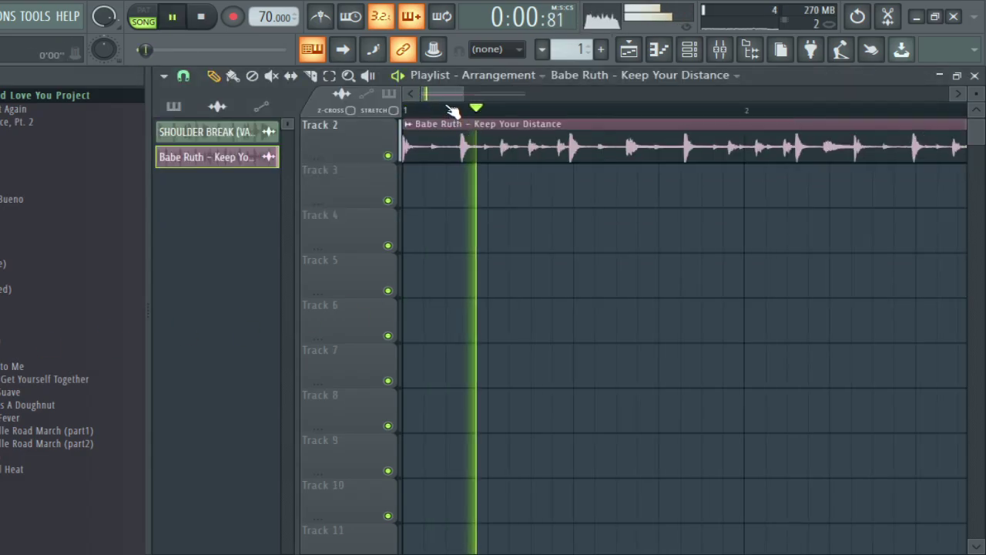
{"action": "scroll", "coordinate": [453, 111], "scroll_direction": "down", "scroll_amount": 2}
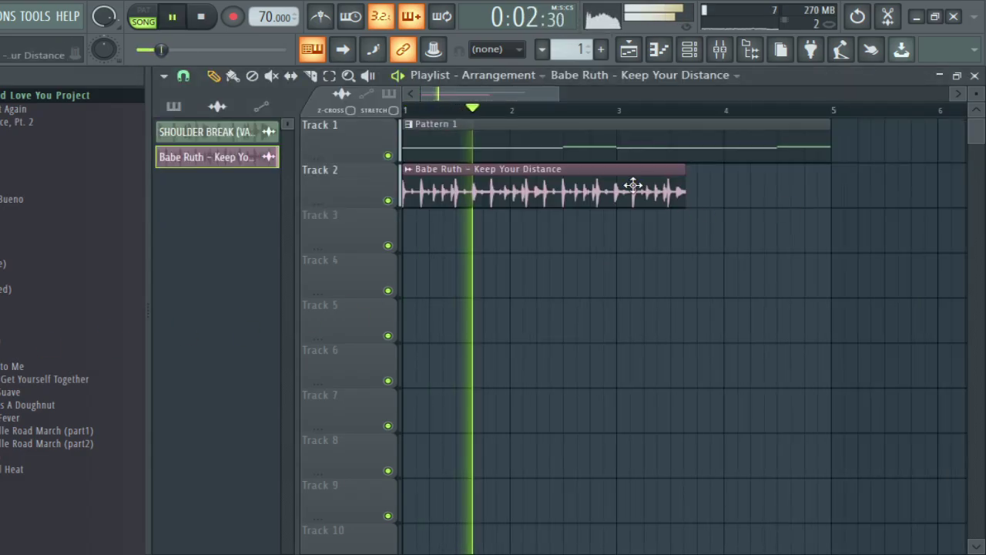
{"action": "double_click", "coordinate": [633, 185]}
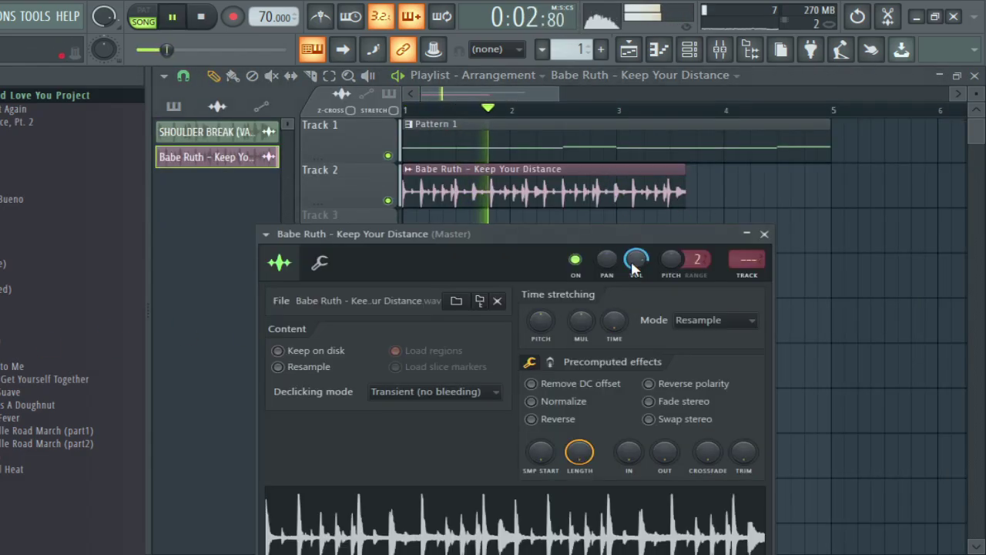
{"action": "mouse_move", "coordinate": [616, 323]}
{"action": "left_mouse_down"}
{"action": "mouse_move", "coordinate": [616, 308]}
{"action": "mouse_move", "coordinate": [614, 329]}
{"action": "left_mouse_up"}
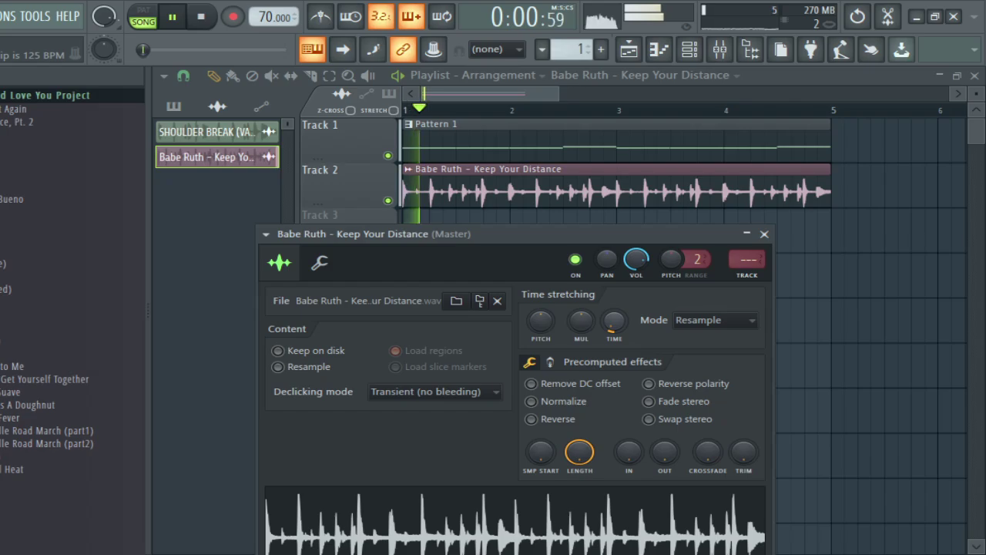
Step: Delete the Babe Ruth clip from Track 2, stop playback, and look further through the folder for another break
{"action": "right_click", "coordinate": [557, 200]}
{"action": "key", "text": "space"}
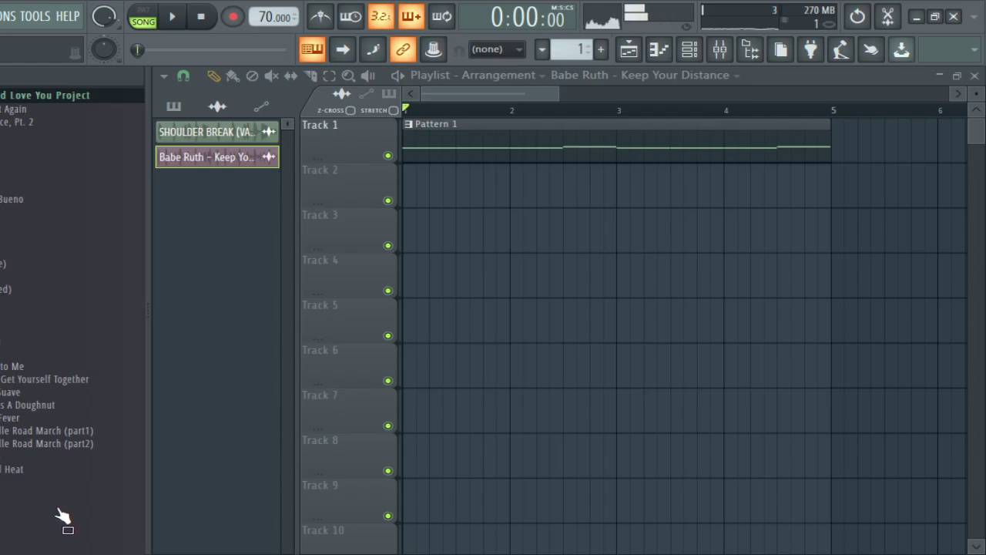
{"action": "scroll", "coordinate": [54, 508], "scroll_direction": "down", "scroll_amount": 6}
{"action": "scroll", "coordinate": [43, 470], "scroll_direction": "down", "scroll_amount": 5}
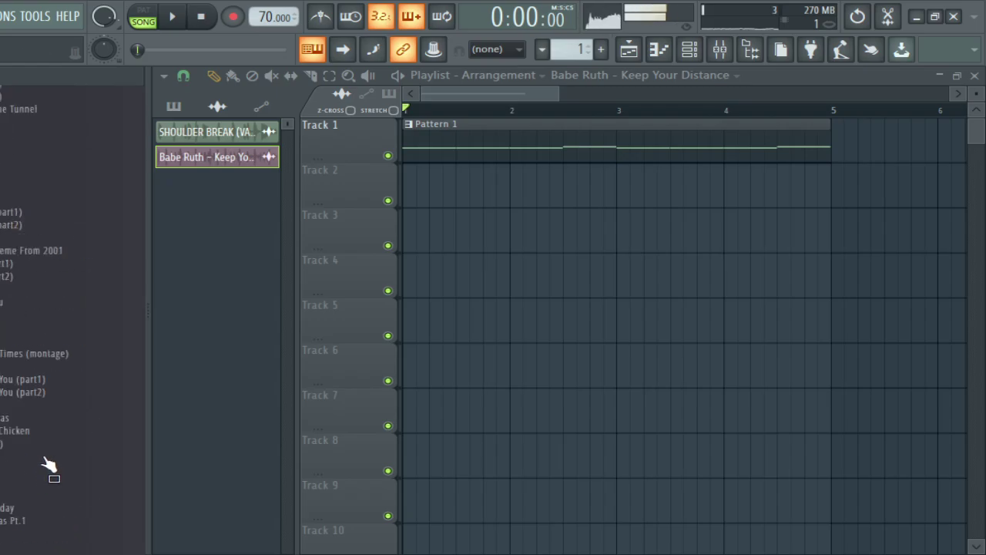
{"action": "scroll", "coordinate": [46, 462], "scroll_direction": "down", "scroll_amount": 4}
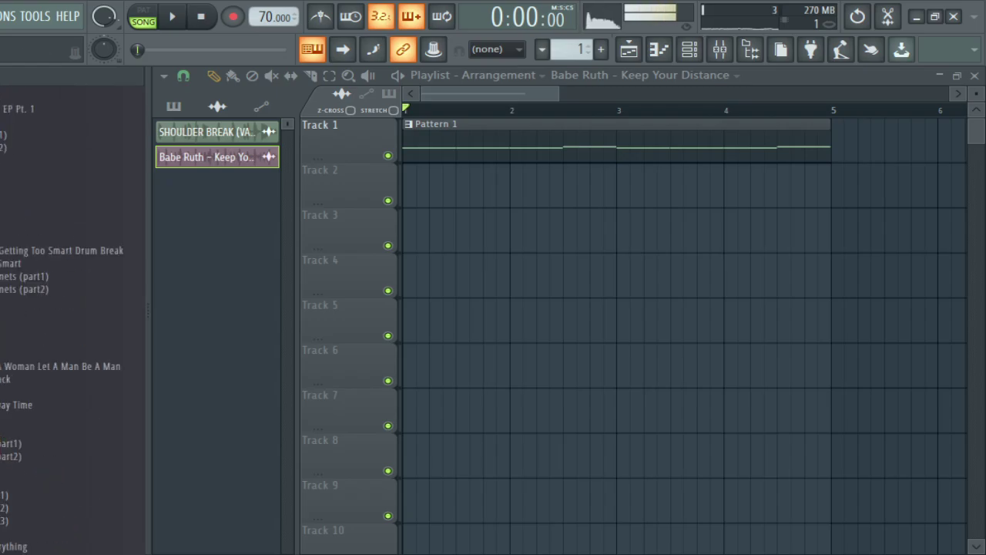
Step: Place Dyke And The Blazers - Moon at the start of Track 2 and time-stretch it to two bars during playback
{"action": "left_click_drag", "start_coordinate": [2, 392], "coordinate": [462, 193]}
{"action": "left_click_drag", "start_coordinate": [462, 191], "coordinate": [390, 182]}
{"action": "double_click", "coordinate": [464, 188]}
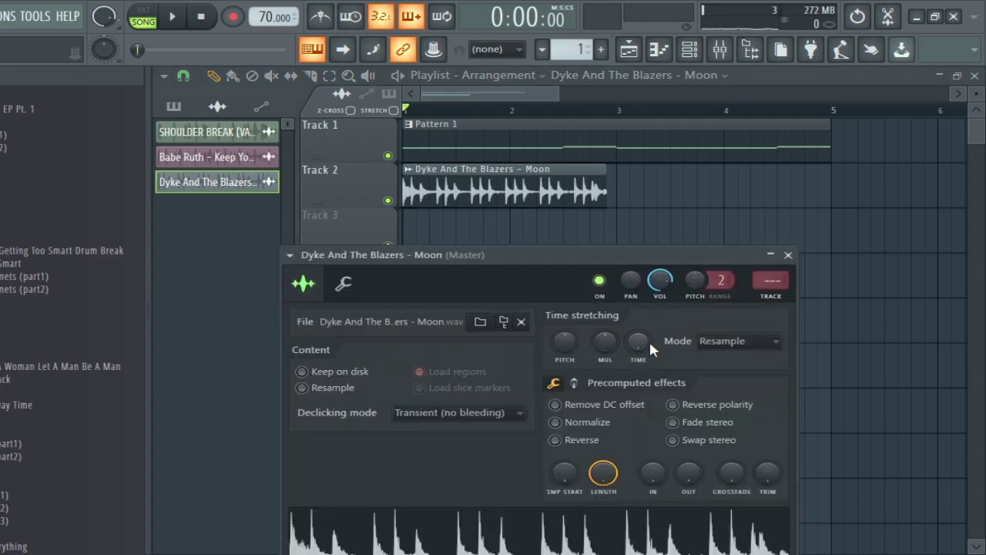
{"action": "key", "text": "space"}
{"action": "left_click_drag", "start_coordinate": [643, 344], "coordinate": [642, 329]}
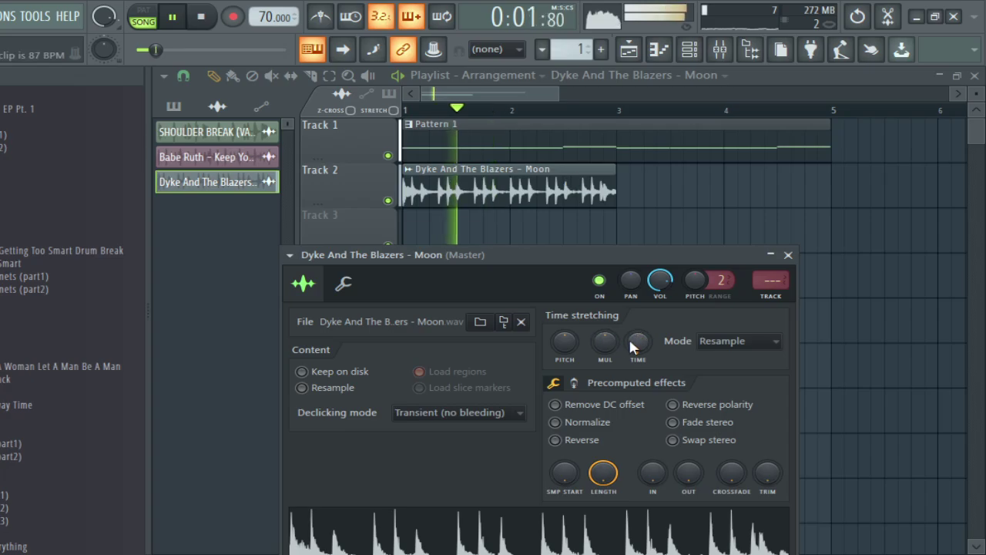
Step: Try a shorter and then a much longer time stretch of the Moon clip, replaying it against Pattern 1
{"action": "key", "text": "space"}
{"action": "key", "text": "space"}
{"action": "left_click_drag", "start_coordinate": [632, 341], "coordinate": [633, 345]}
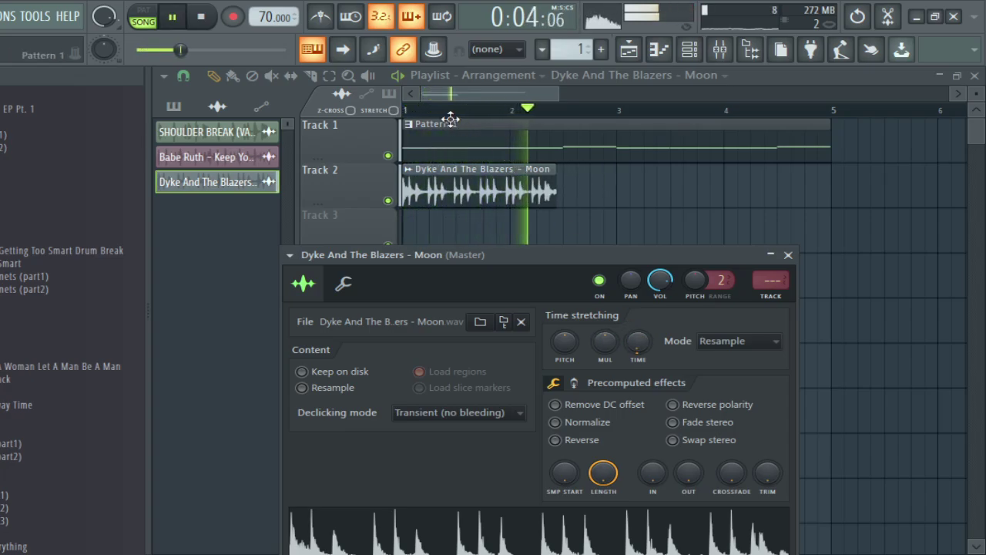
{"action": "scroll", "coordinate": [453, 119], "scroll_direction": "up", "scroll_amount": 4}
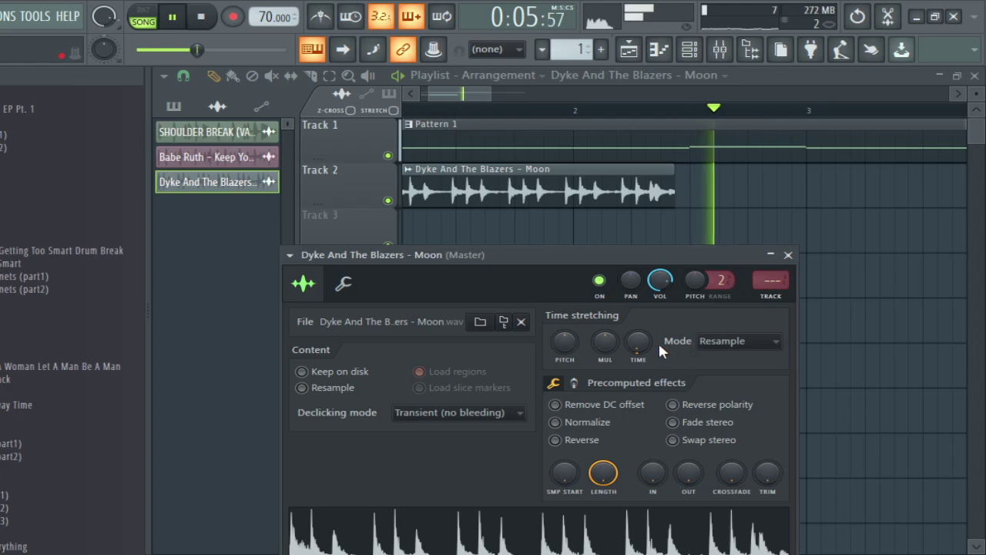
{"action": "key", "text": "space"}
{"action": "key", "text": "space"}
{"action": "left_click_drag", "start_coordinate": [637, 341], "coordinate": [638, 318]}
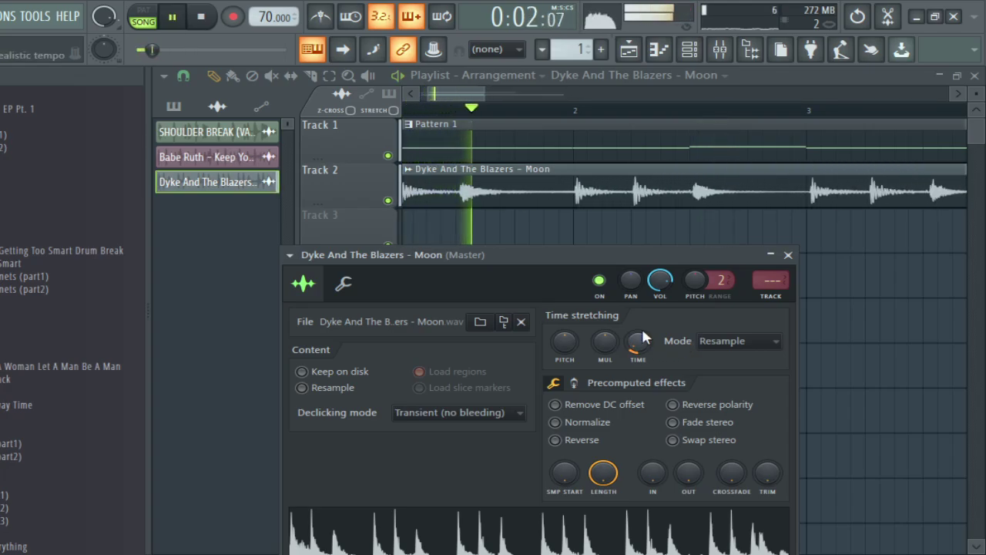
{"action": "left_click_drag", "start_coordinate": [456, 94], "coordinate": [445, 94]}
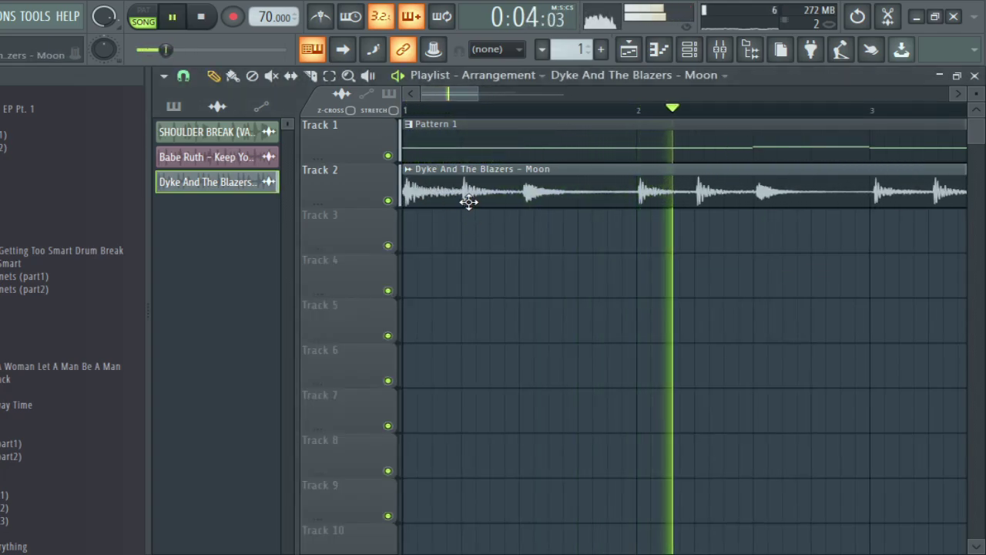
Step: Delete the Dyke And The Blazers - Moon clip from Track 2 and stop playback
{"action": "right_click", "coordinate": [467, 197]}
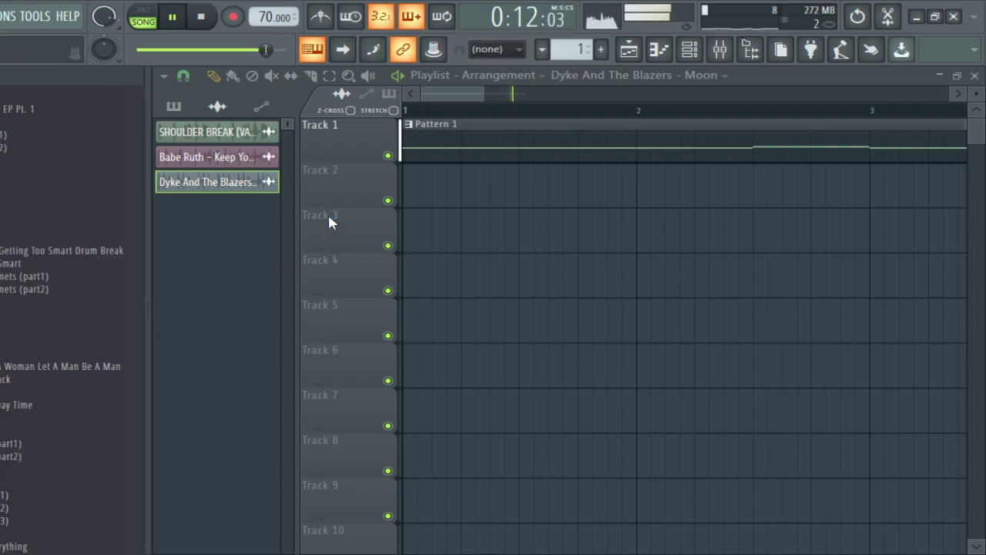
{"action": "scroll", "coordinate": [462, 108], "scroll_direction": "down", "scroll_amount": 4}
{"action": "key", "text": "space"}
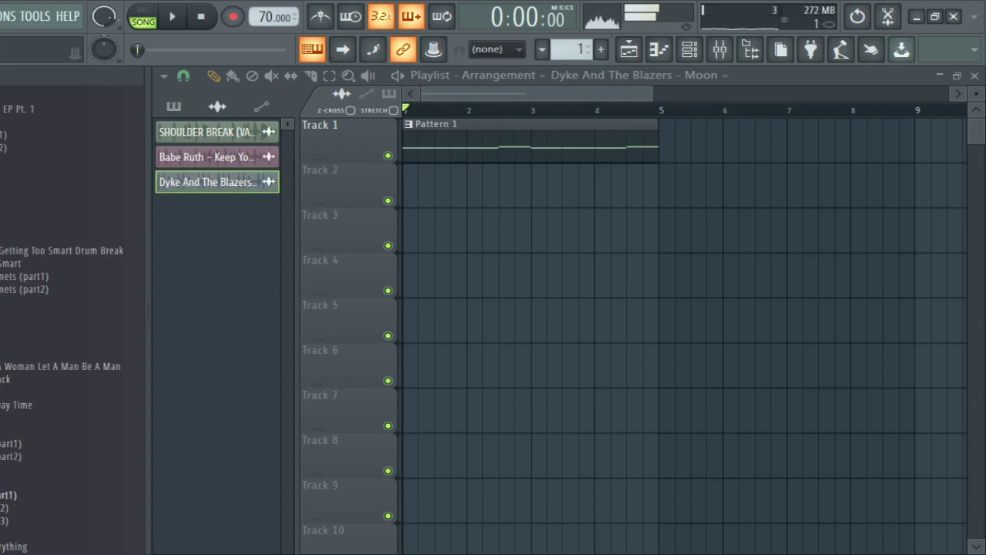
Step: Place E.U. - Knock Him Out Sugar Ray (part1) at the start of Track 2 and time-stretch it to four bars
{"action": "left_click_drag", "start_coordinate": [8, 494], "coordinate": [418, 199]}
{"action": "double_click", "coordinate": [449, 192]}
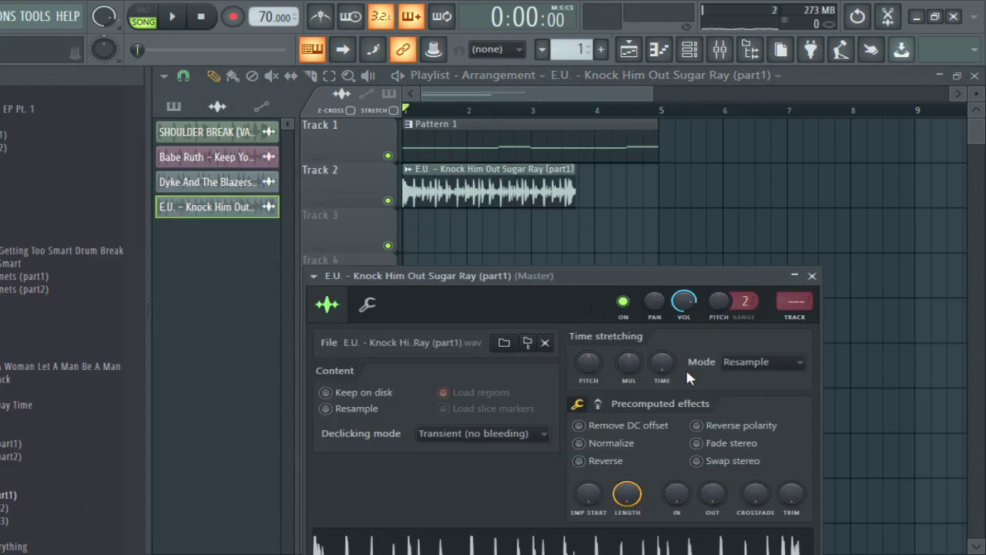
{"action": "left_click", "coordinate": [662, 363], "text": "shift"}
Step: Play the arrangement to check how the stretched E.U. break fits Pattern 1 through to bar 5
{"action": "key", "text": "space"}
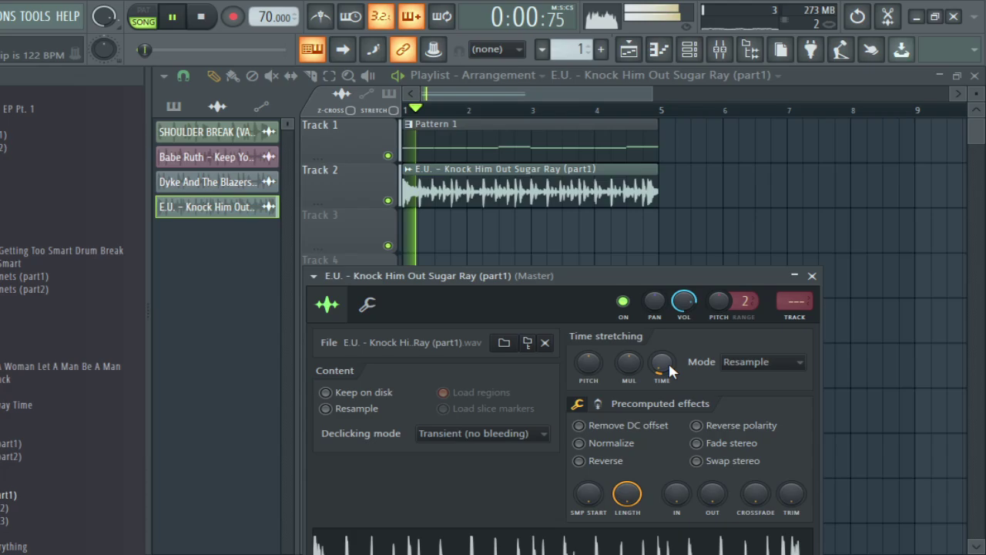
{"action": "scroll", "coordinate": [453, 114], "scroll_direction": "up", "scroll_amount": 5}
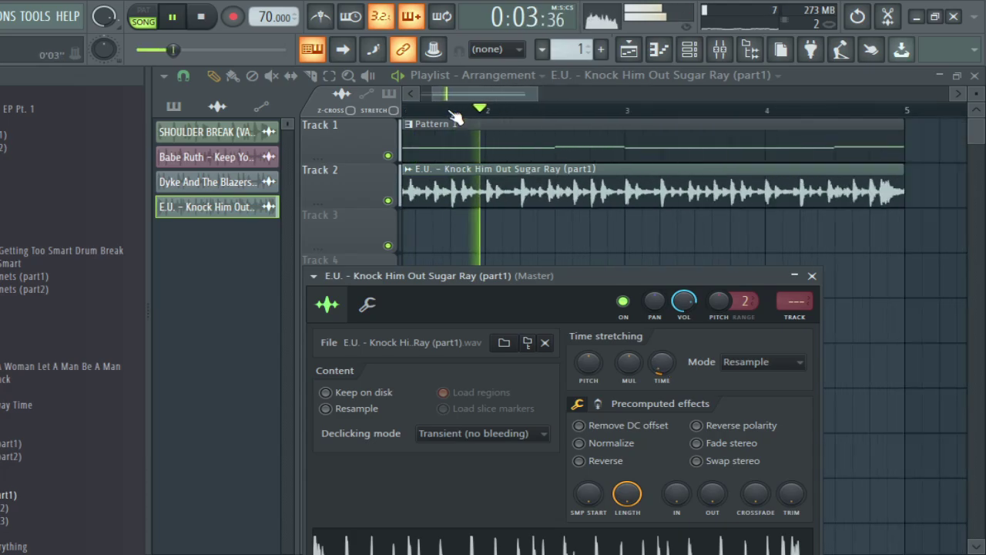
{"action": "scroll", "coordinate": [454, 115], "scroll_direction": "down", "scroll_amount": 3}
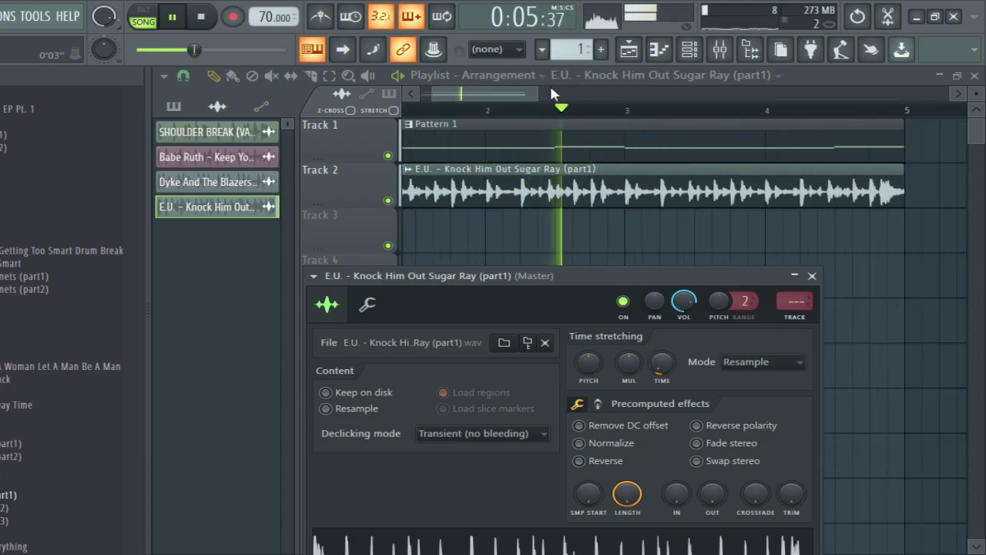
{"action": "left_click_drag", "start_coordinate": [548, 93], "coordinate": [363, 106]}
{"action": "left_click_drag", "start_coordinate": [556, 94], "coordinate": [684, 115]}
{"action": "scroll", "coordinate": [624, 126], "scroll_direction": "up", "scroll_amount": 3}
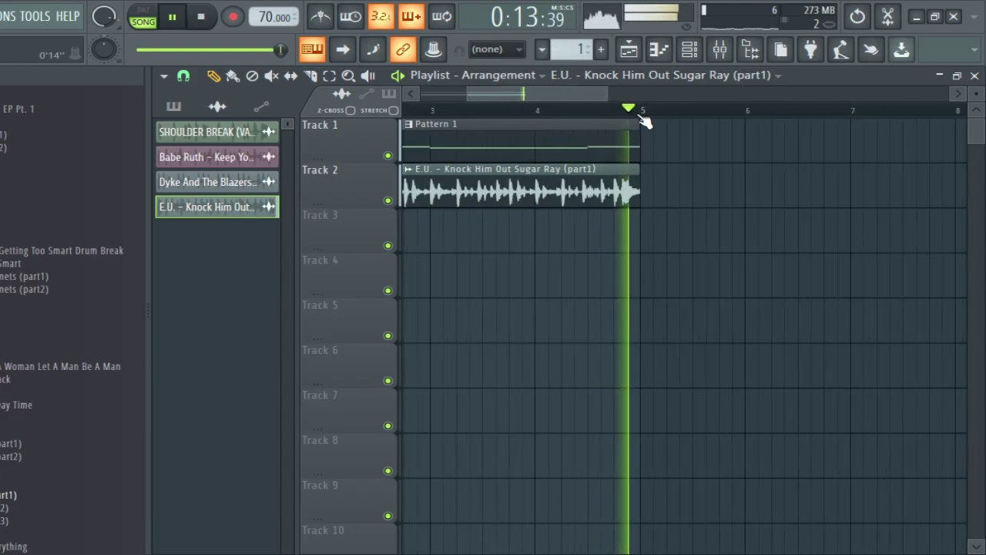
{"action": "left_click_drag", "start_coordinate": [510, 94], "coordinate": [462, 100]}
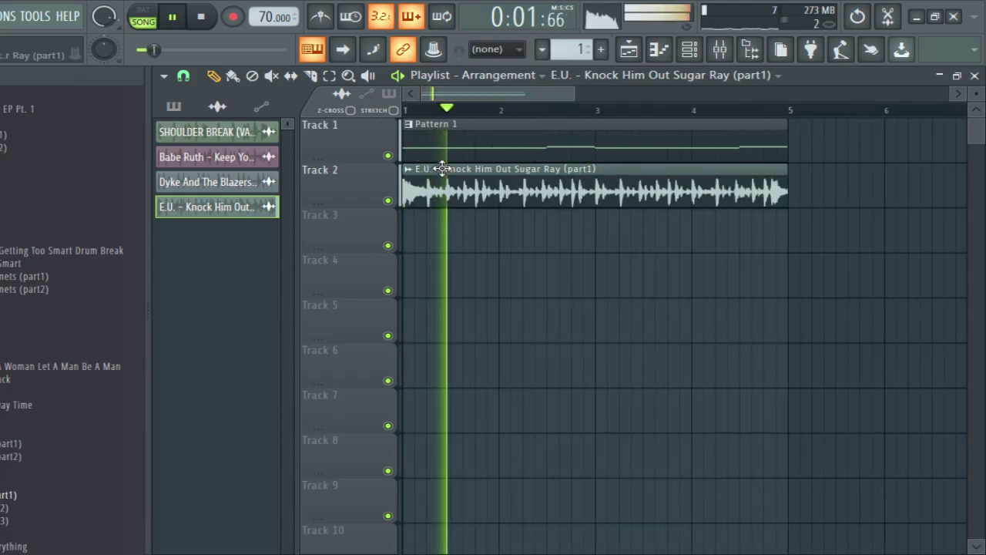
Step: Open the E.U. break's channel settings and route its channel to mixer track 3
{"action": "double_click", "coordinate": [443, 169]}
{"action": "left_click", "coordinate": [690, 50]}
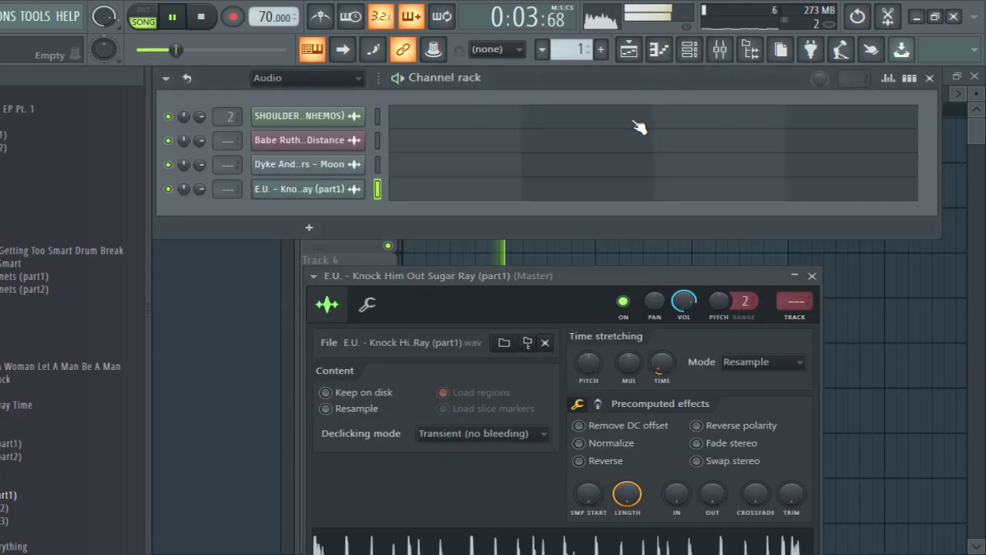
{"action": "key", "text": "ctrl+l"}
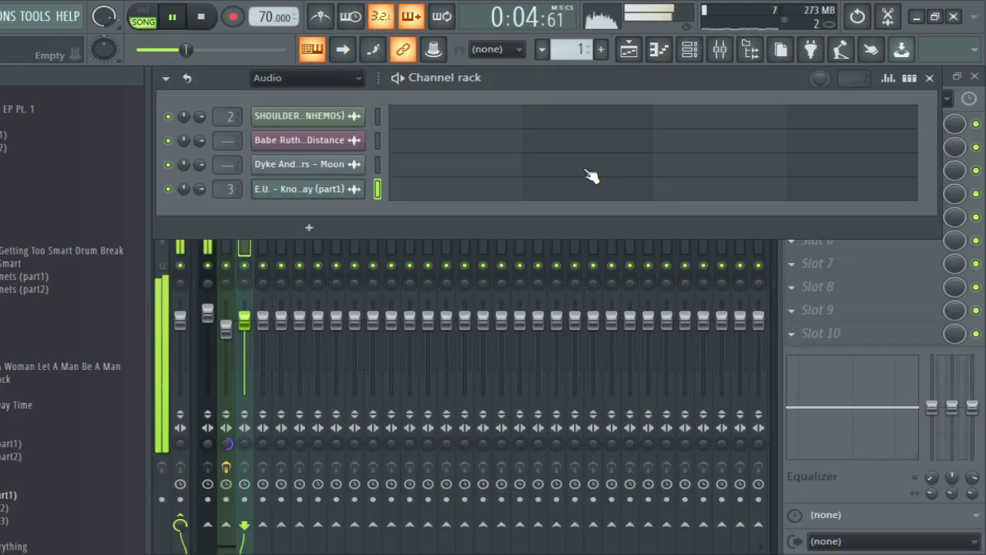
Step: Lower the volume fader of the E.U. break's mixer track while replaying the song to balance it
{"action": "left_click", "coordinate": [243, 331]}
{"action": "key", "text": "space"}
{"action": "key", "text": "space"}
{"action": "mouse_move", "coordinate": [245, 323]}
{"action": "left_mouse_down"}
{"action": "mouse_move", "coordinate": [244, 342]}
{"action": "mouse_move", "coordinate": [244, 332]}
{"action": "left_mouse_up"}
{"action": "key", "text": "space"}
{"action": "key", "text": "space"}
{"action": "key", "text": "space"}
{"action": "key", "text": "space"}
{"action": "key", "text": "space"}
{"action": "key", "text": "space"}
{"action": "key", "text": "space"}
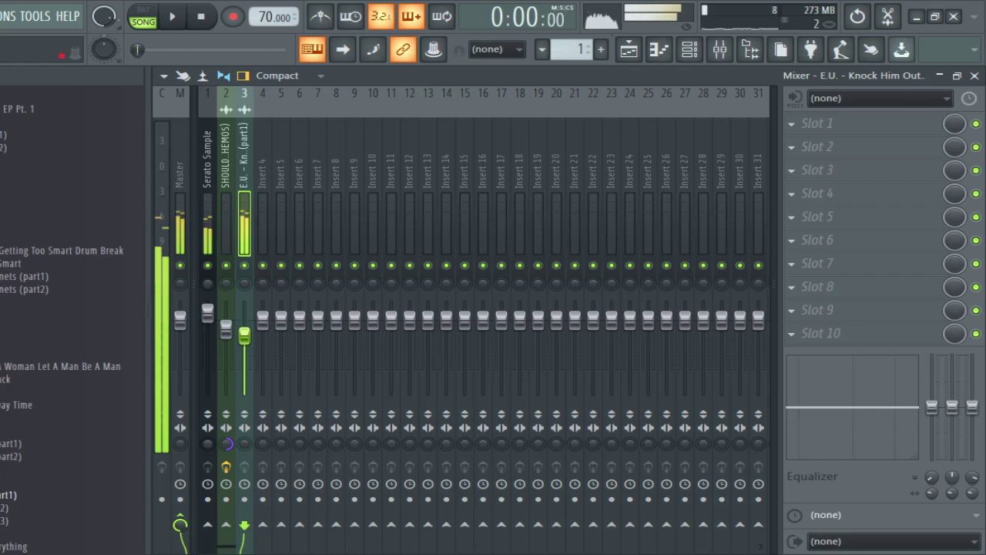
Step: Reopen the E.U. break's channel settings, stop playback, and slightly adjust its time-stretching pitch
{"action": "key", "text": "F6"}
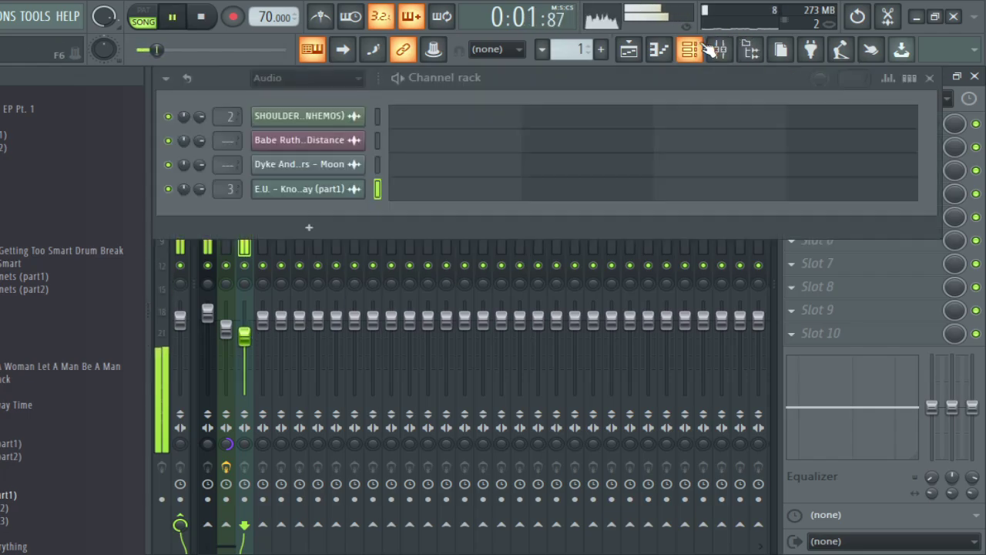
{"action": "key", "text": "space"}
{"action": "key", "text": "space"}
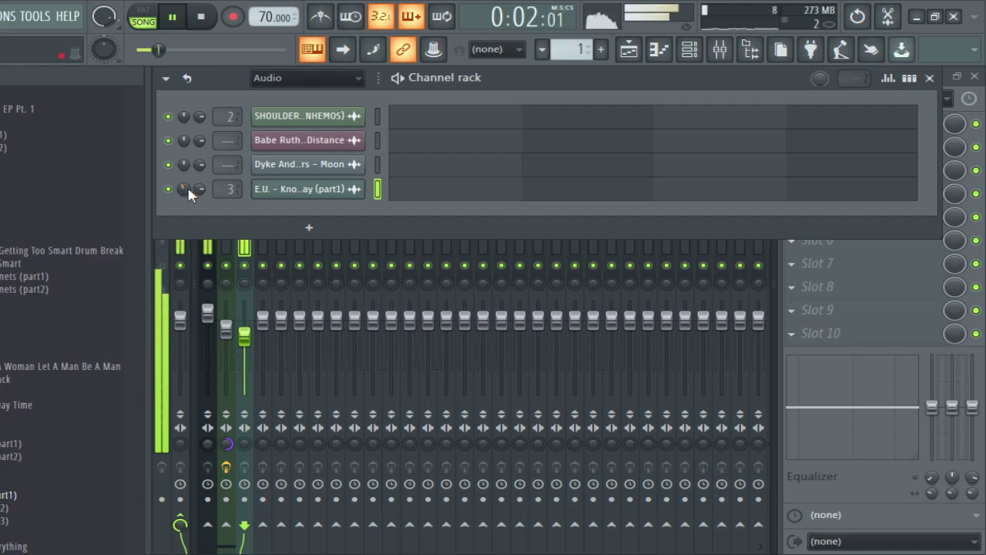
{"action": "left_click", "coordinate": [300, 188]}
{"action": "key", "text": "space"}
{"action": "left_click_drag", "start_coordinate": [588, 362], "coordinate": [588, 365]}
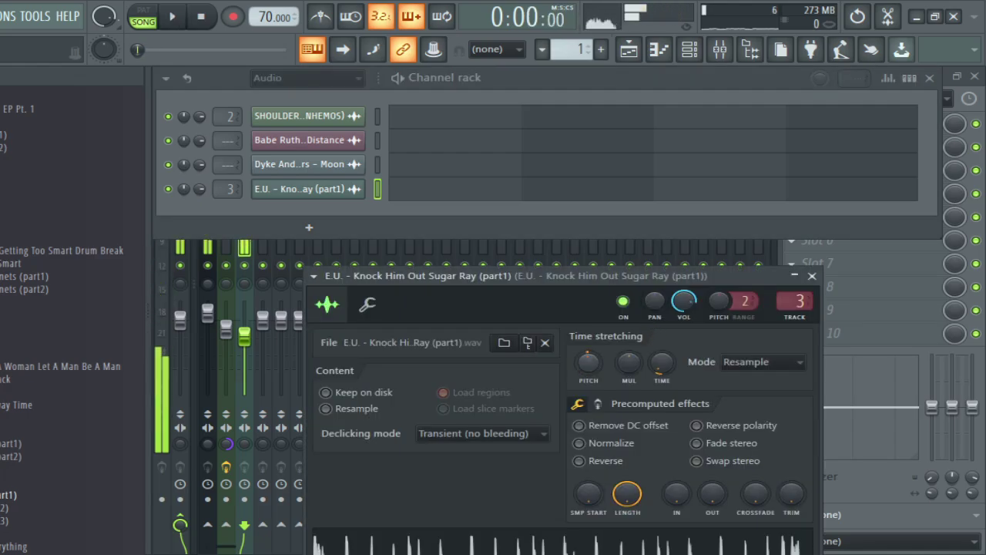